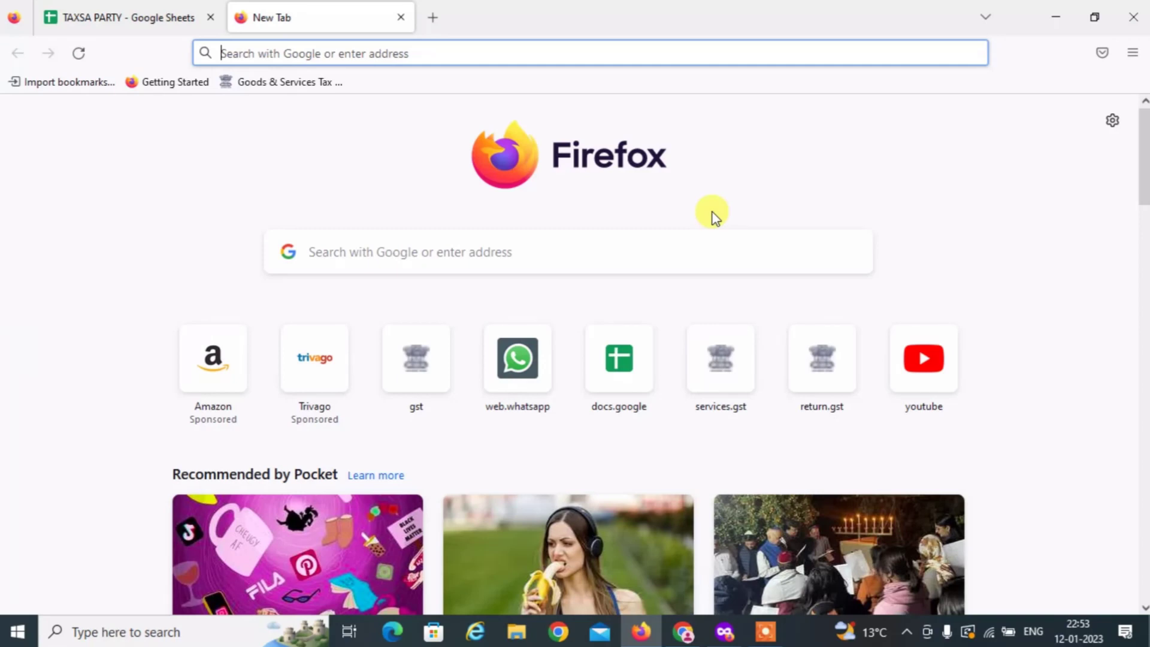
Search Google for 'AMAZON SELLER LOGIN' and open the 'Sign In - Amazon Seller Central' result.
type("A")
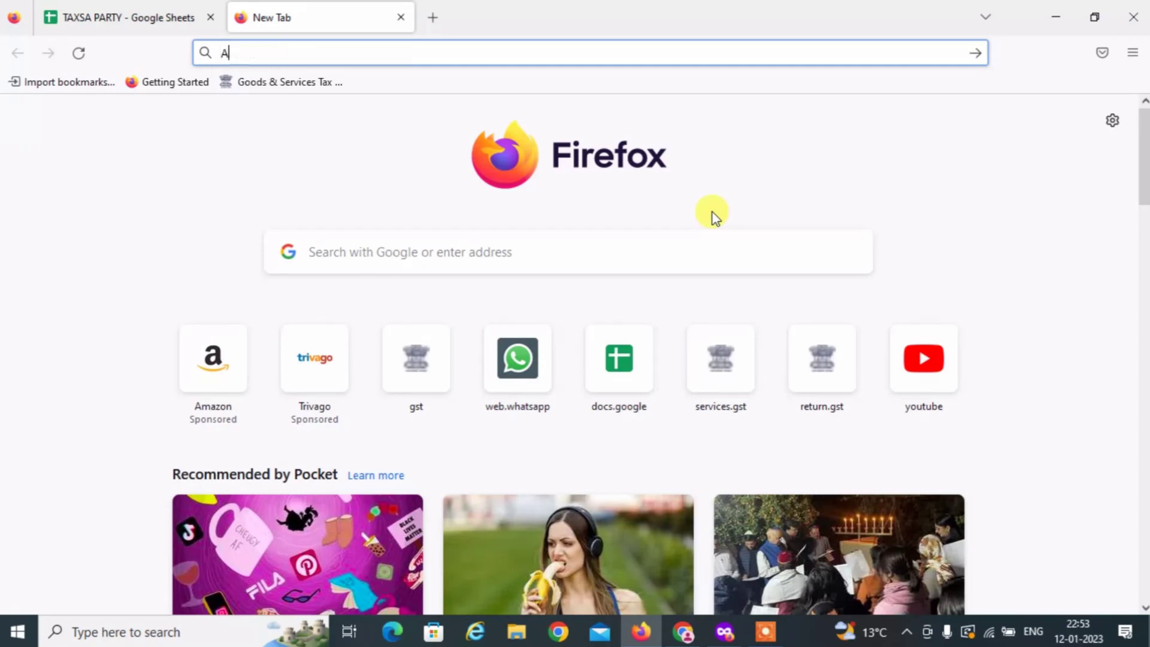
type("MAZON ")
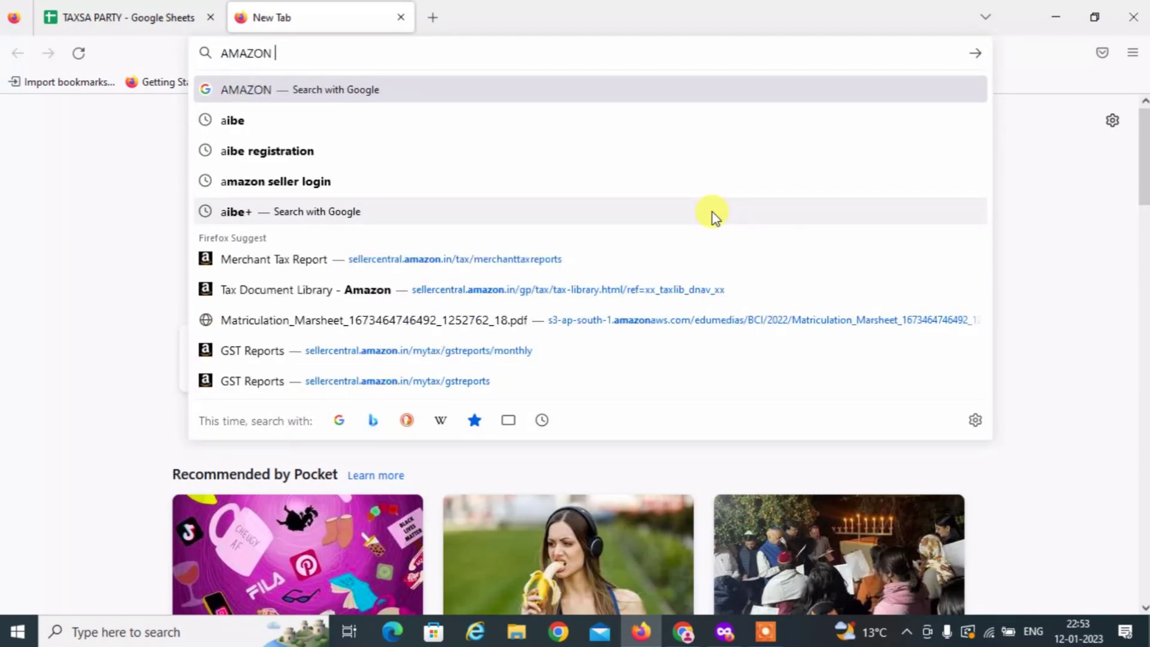
type("SELLER LOGIN")
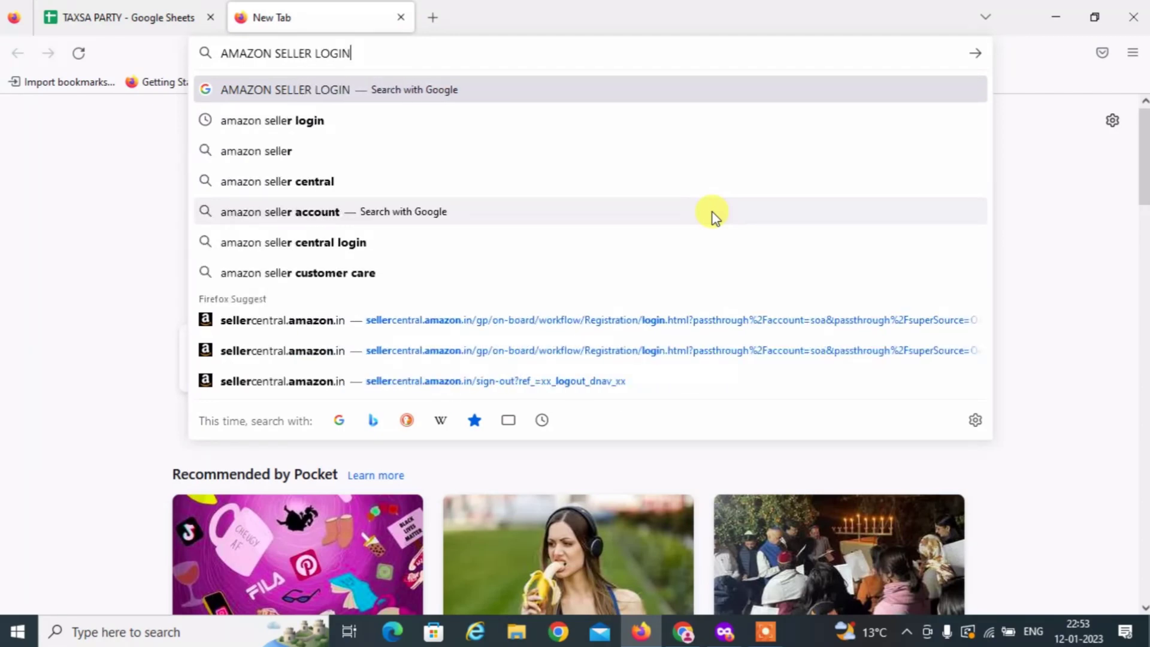
key("Return")
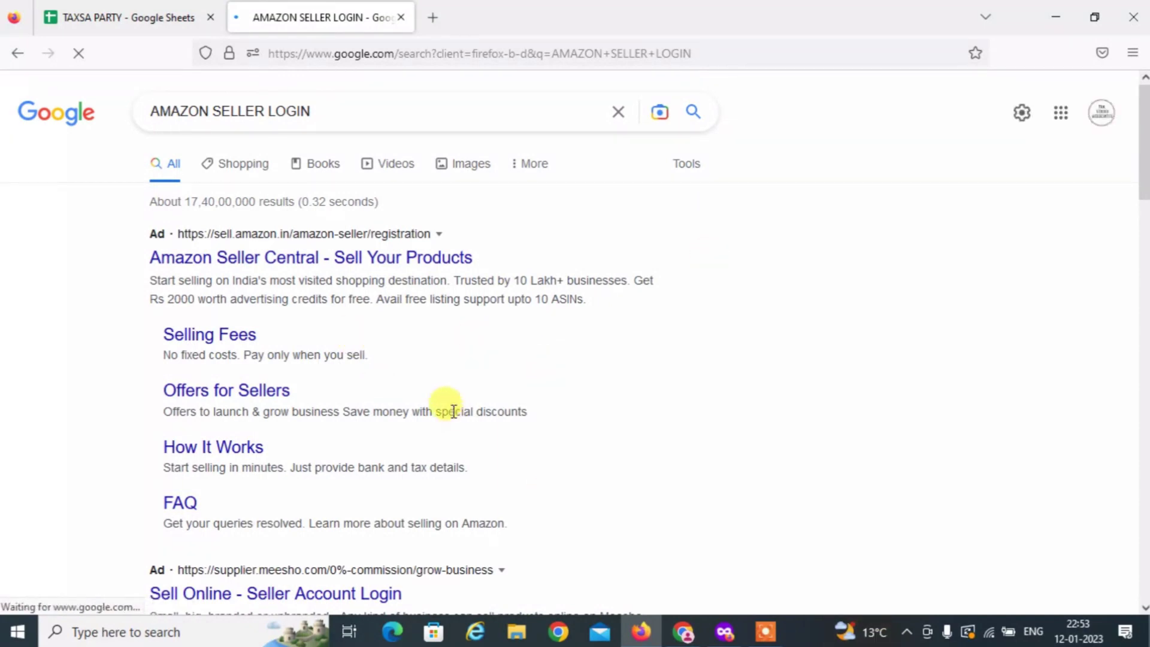
scroll(453, 411, "down", 4)
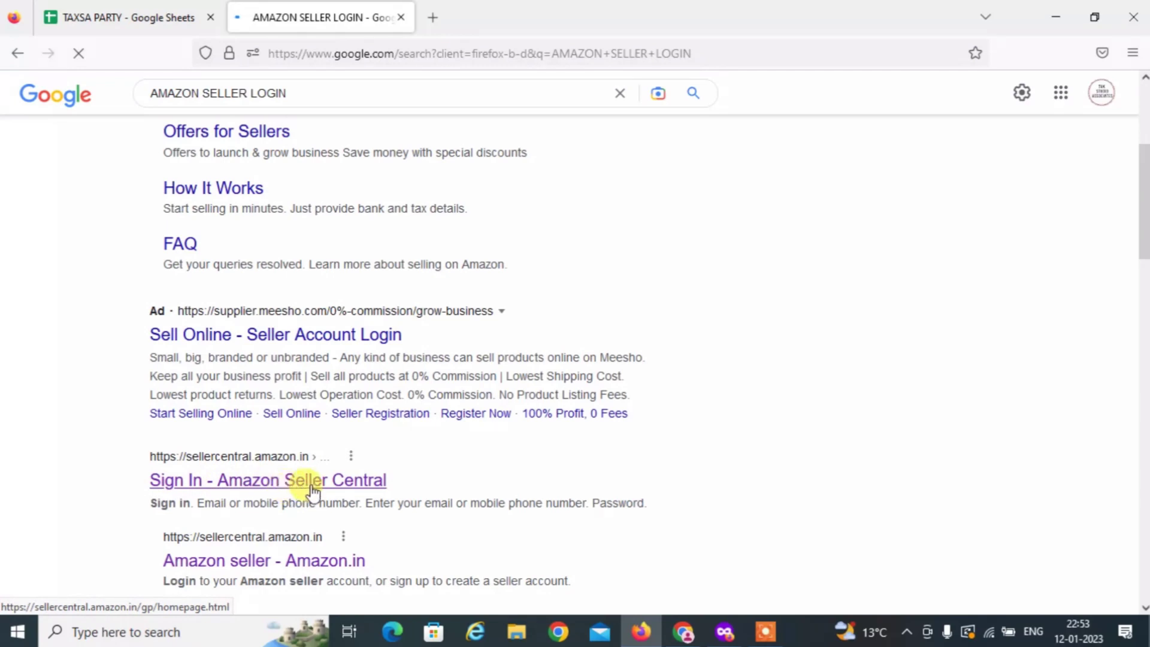
left_click(363, 492)
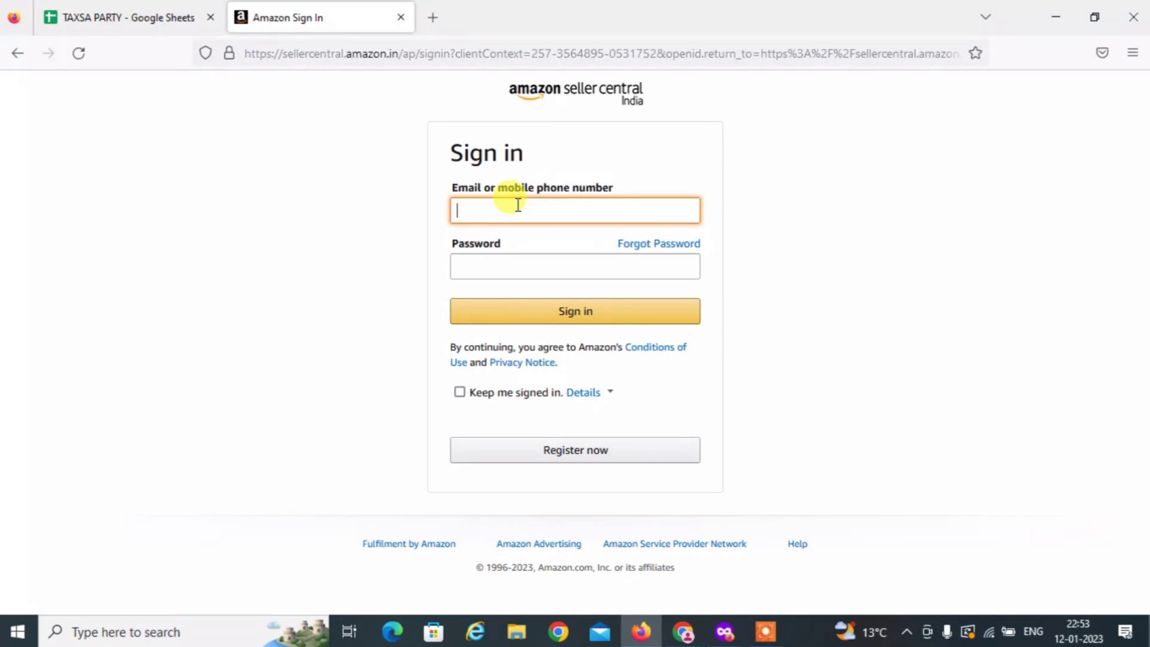
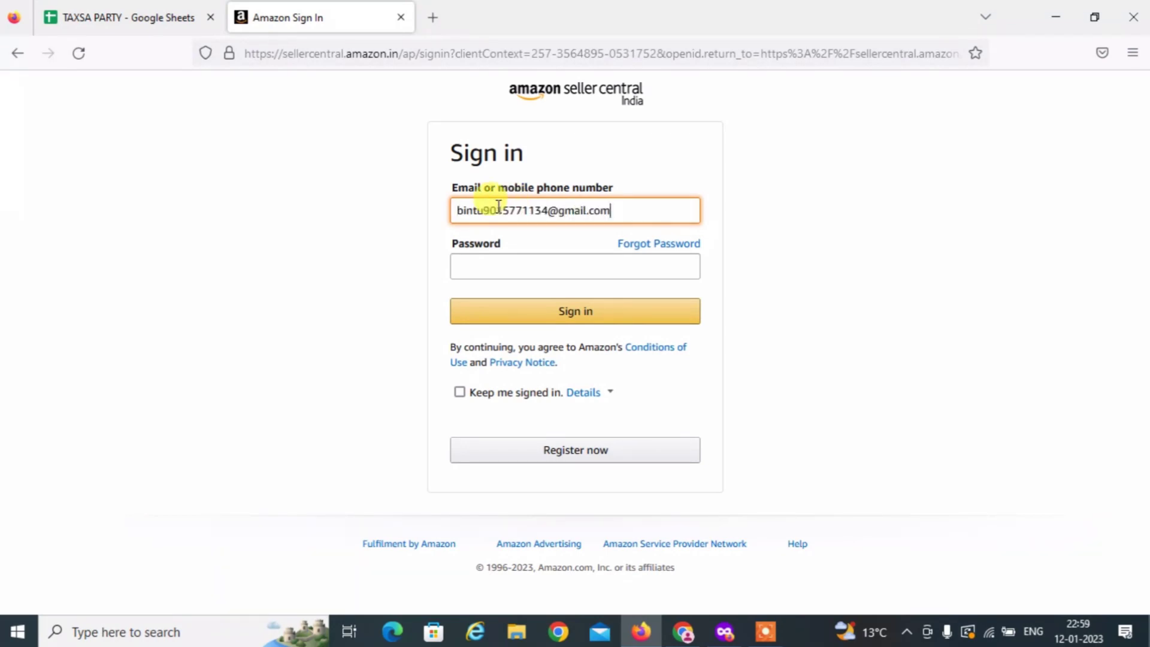
Sign in with the account e-mail and password, declining Firefox's offer to save the login.
key("Tab")
type("•")
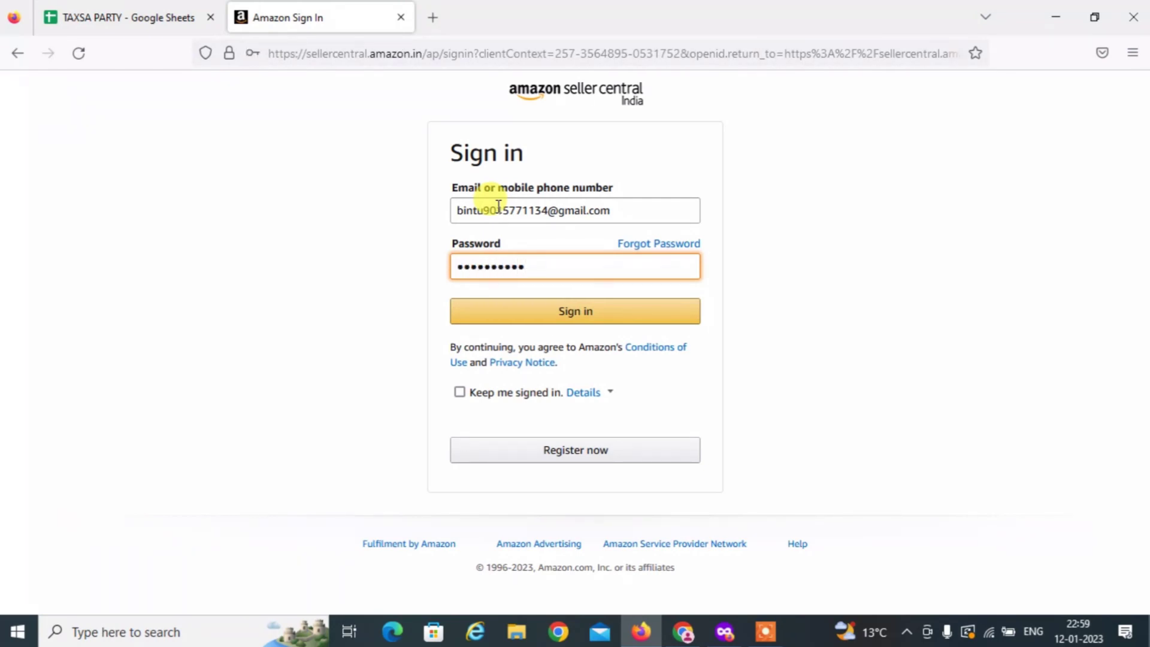
left_click(550, 318)
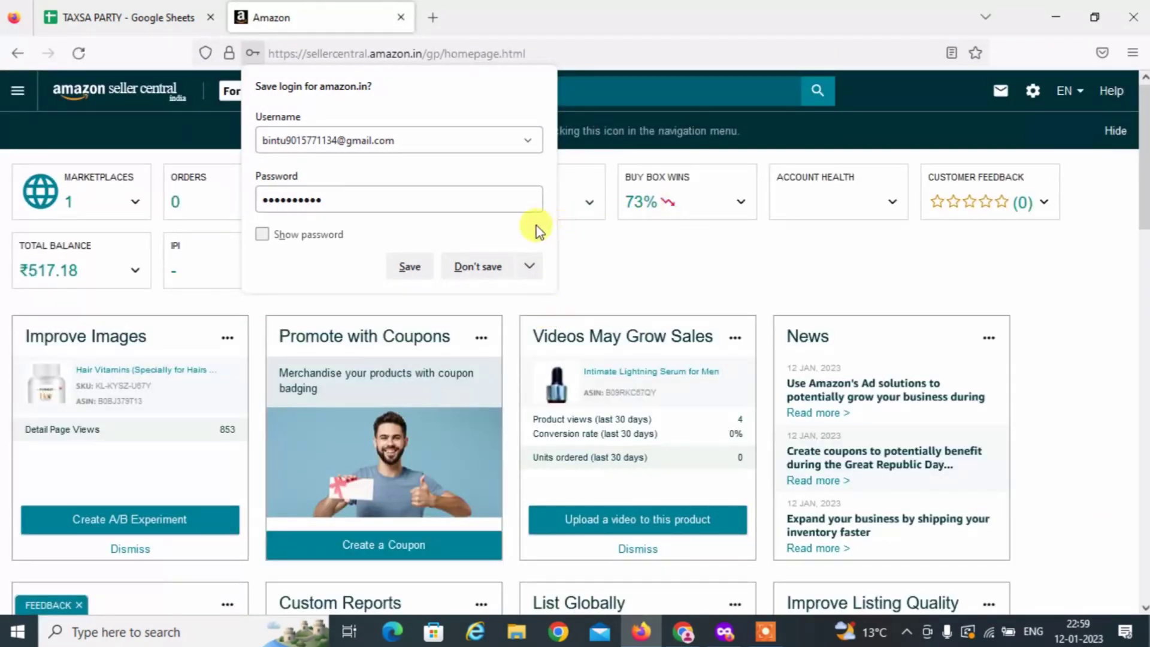
left_click(477, 266)
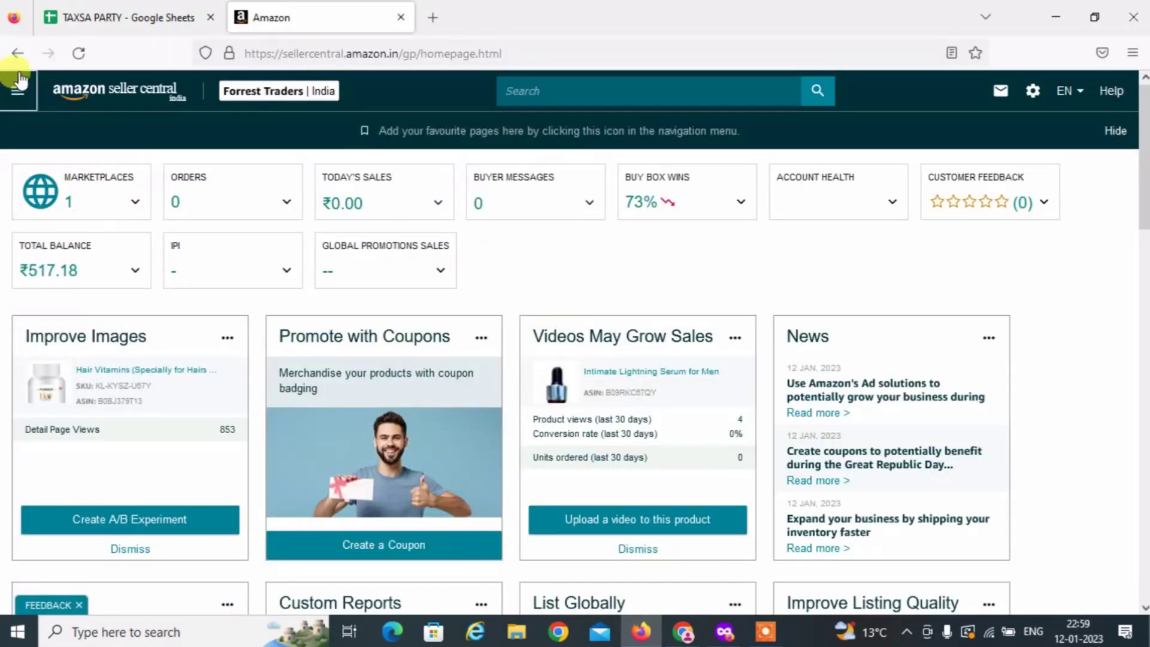
Go through Reports > Tax Document Library > Merchant Tax Report to the Manage Taxes page.
left_click(18, 91)
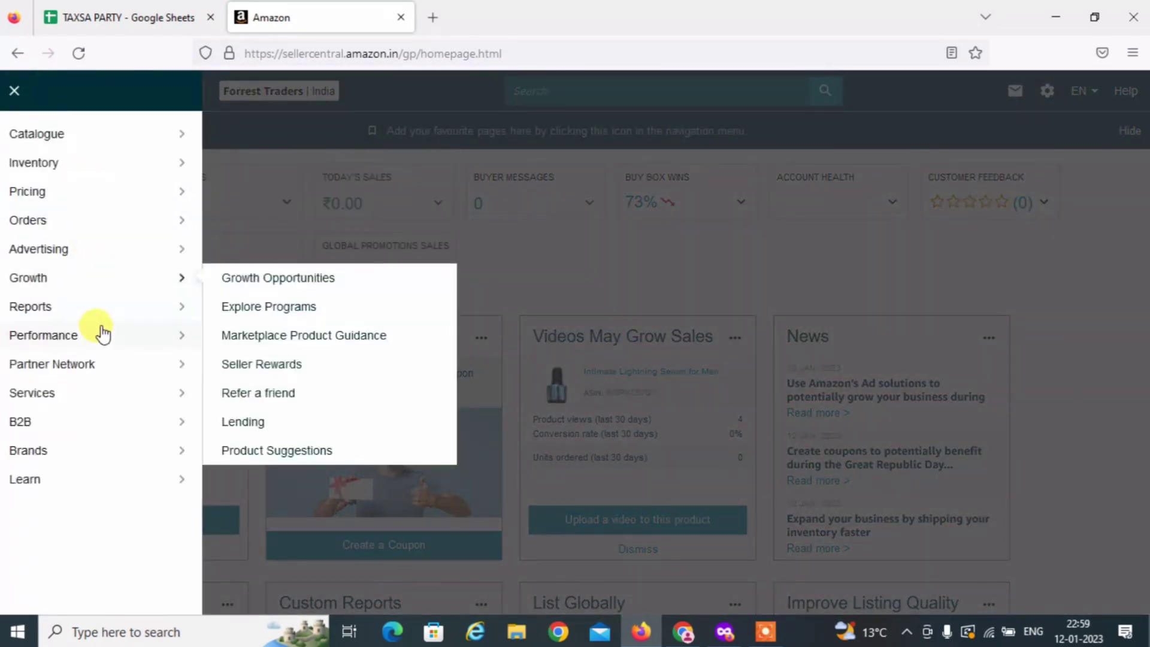
mouse_move(91, 316)
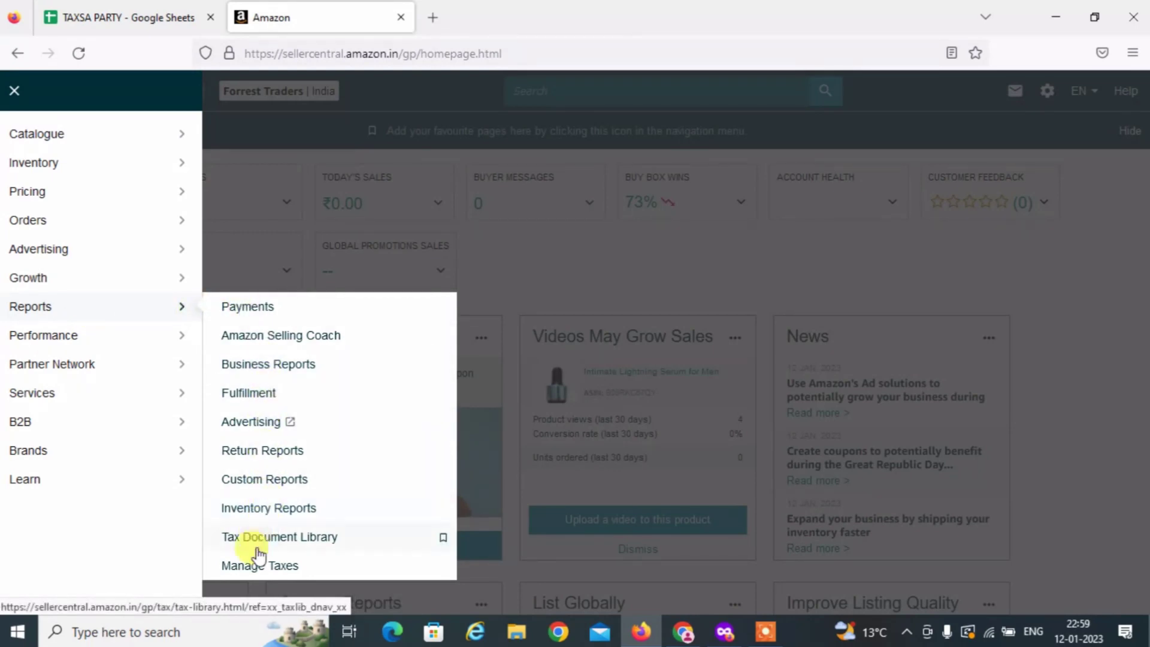
left_click(293, 539)
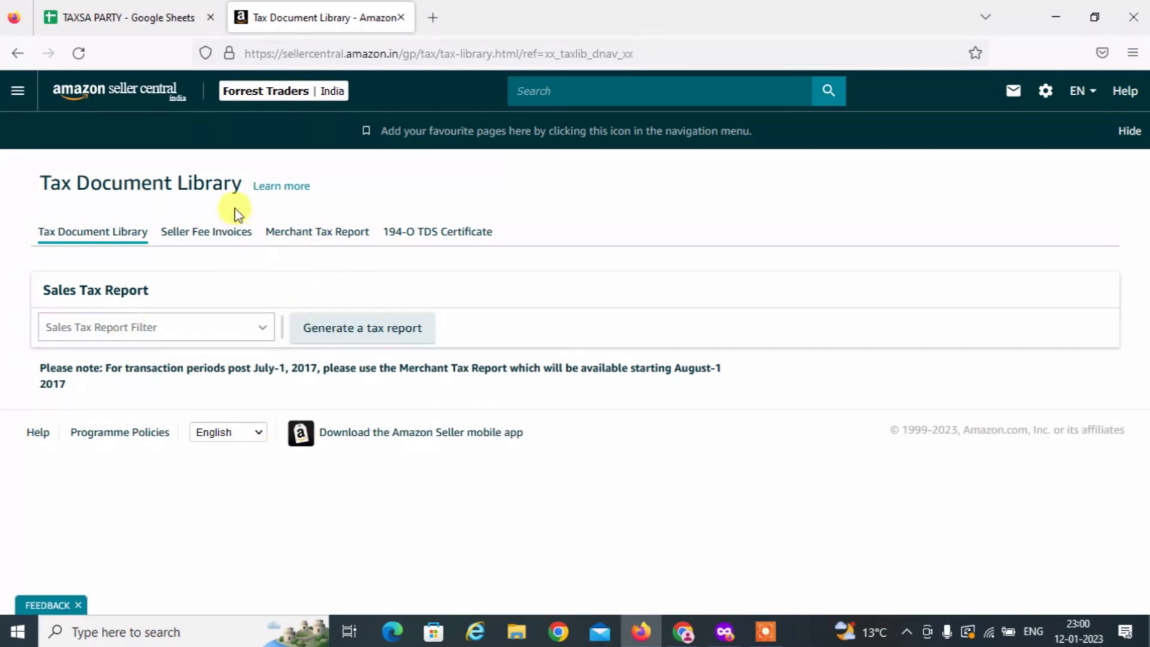
left_click(326, 237)
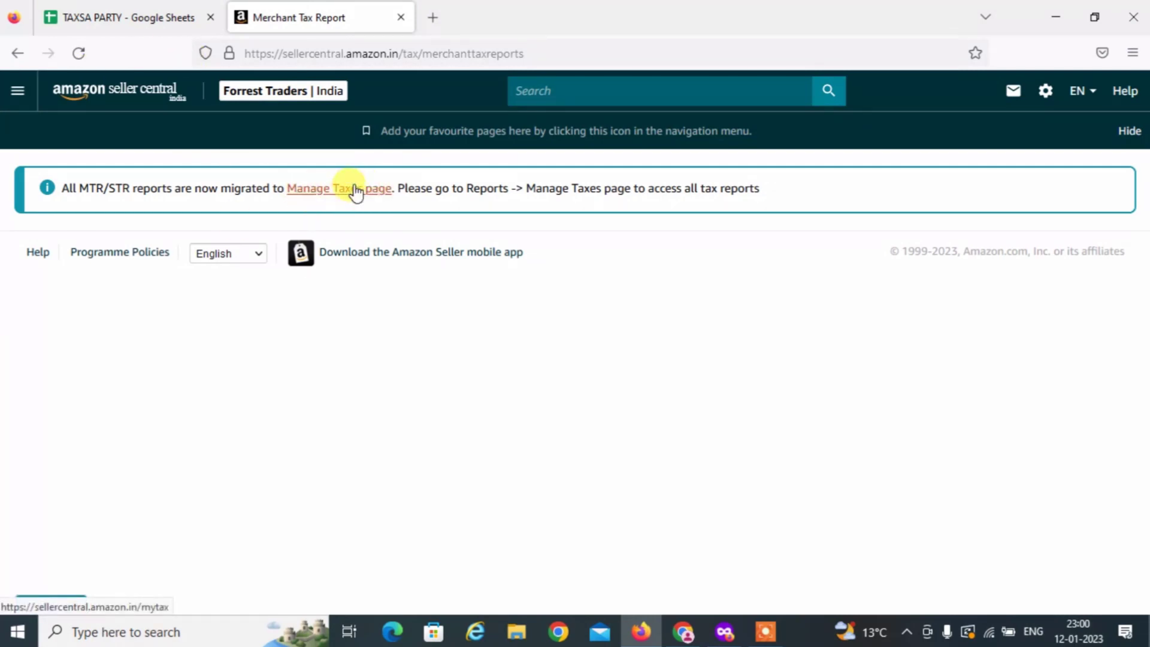
left_click(356, 190)
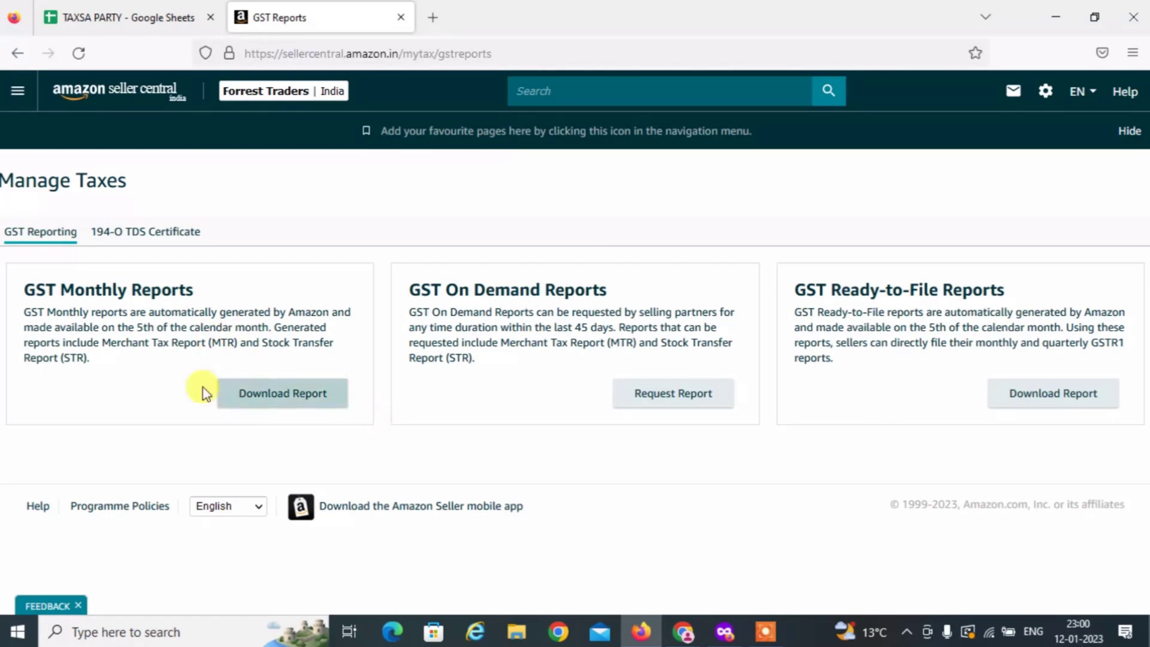
Download the MTR B2C GST monthly report for December 2022.
left_click(293, 402)
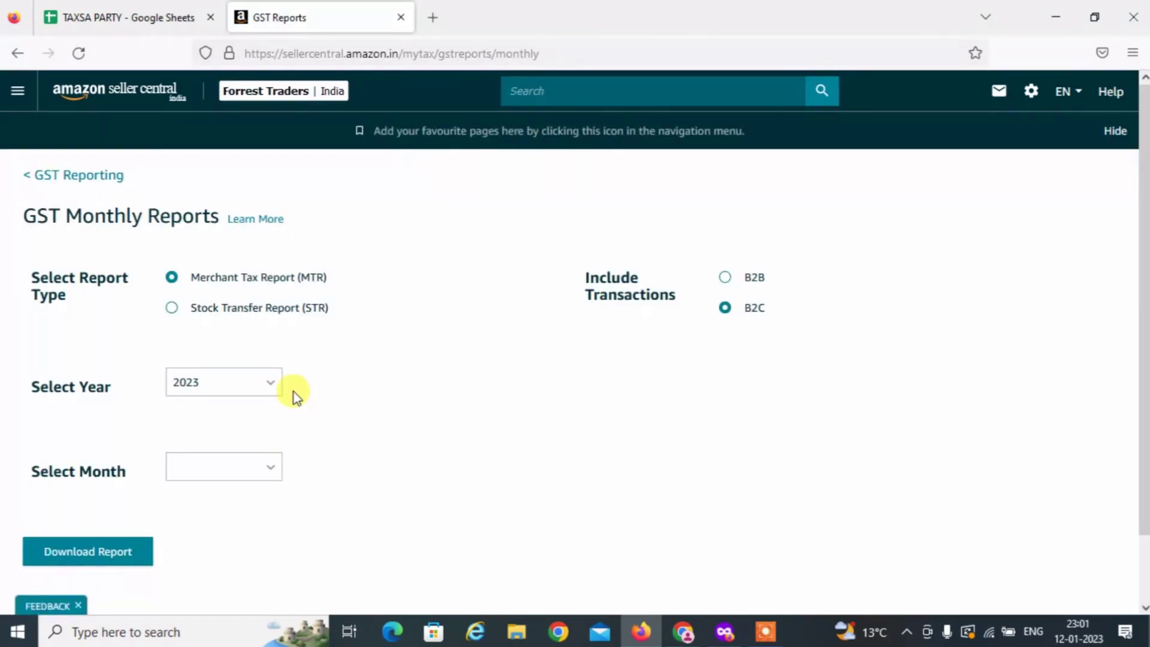
left_click(726, 276)
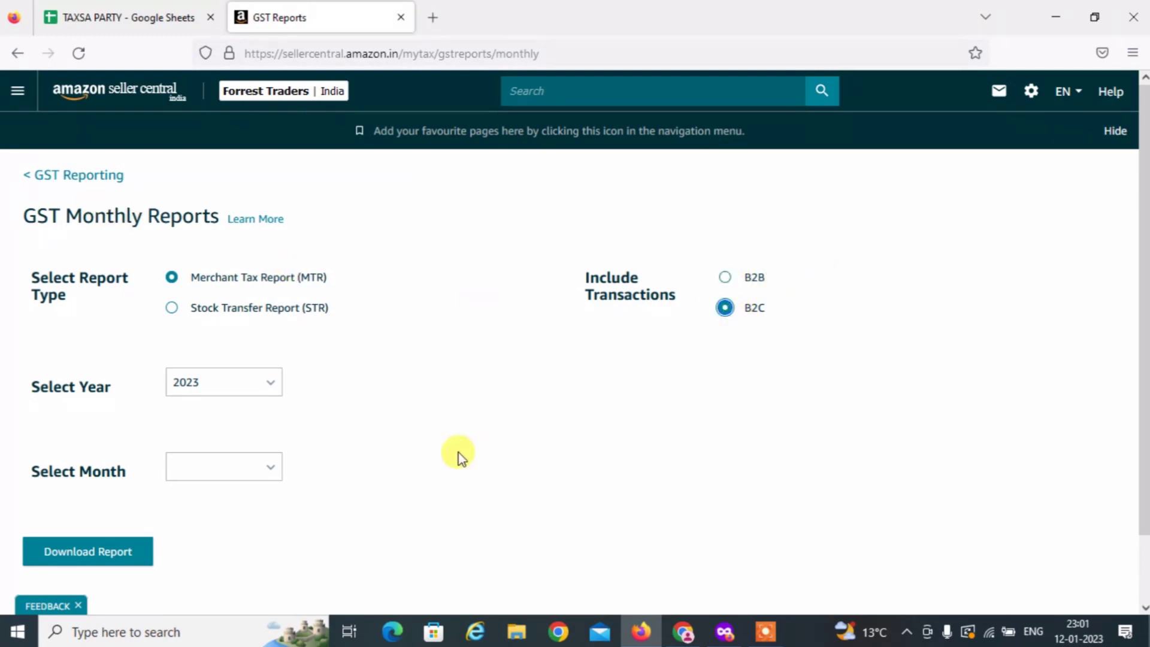
scroll(440, 339, "down", 1)
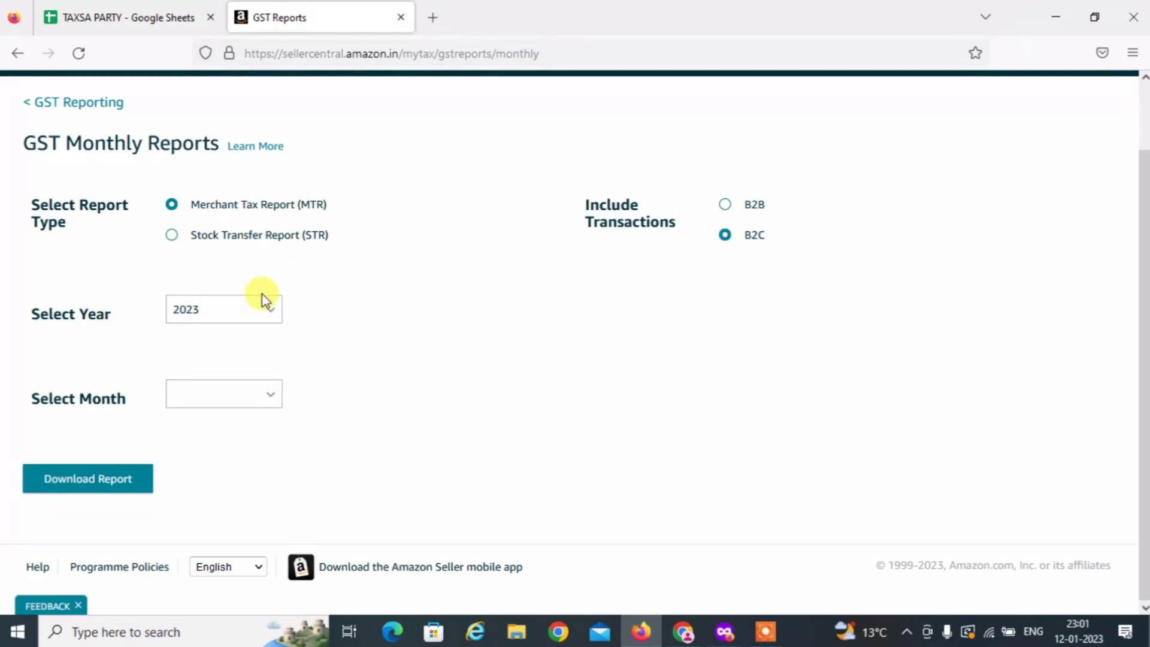
left_click(254, 309)
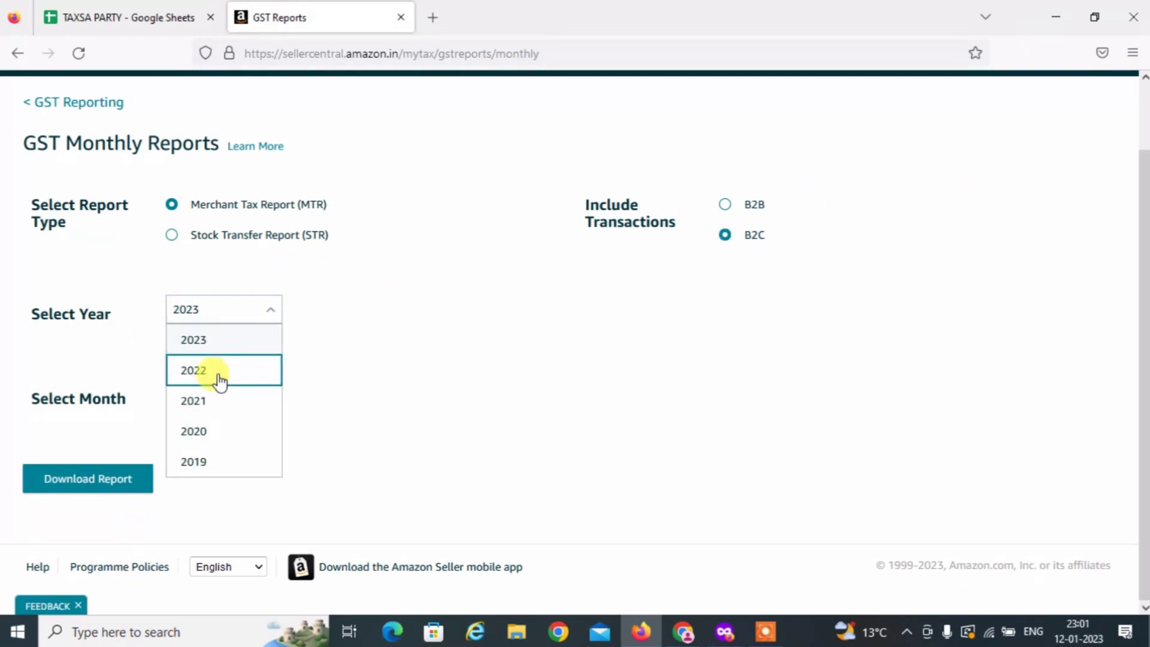
left_click(223, 372)
left_click(219, 402)
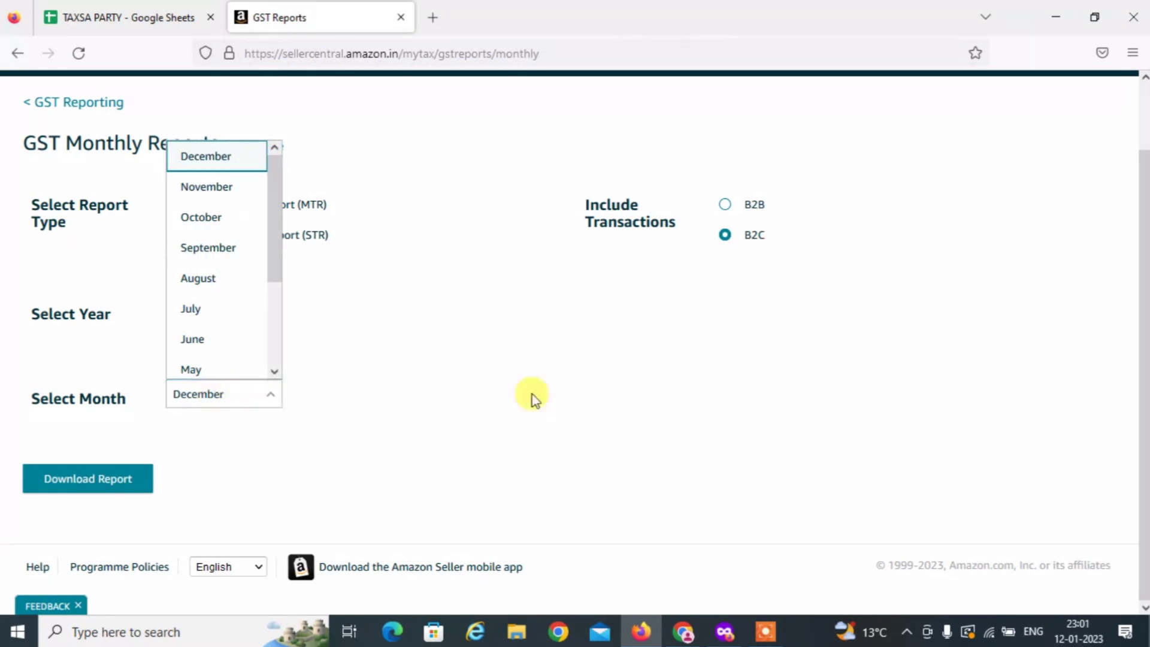
left_click(520, 384)
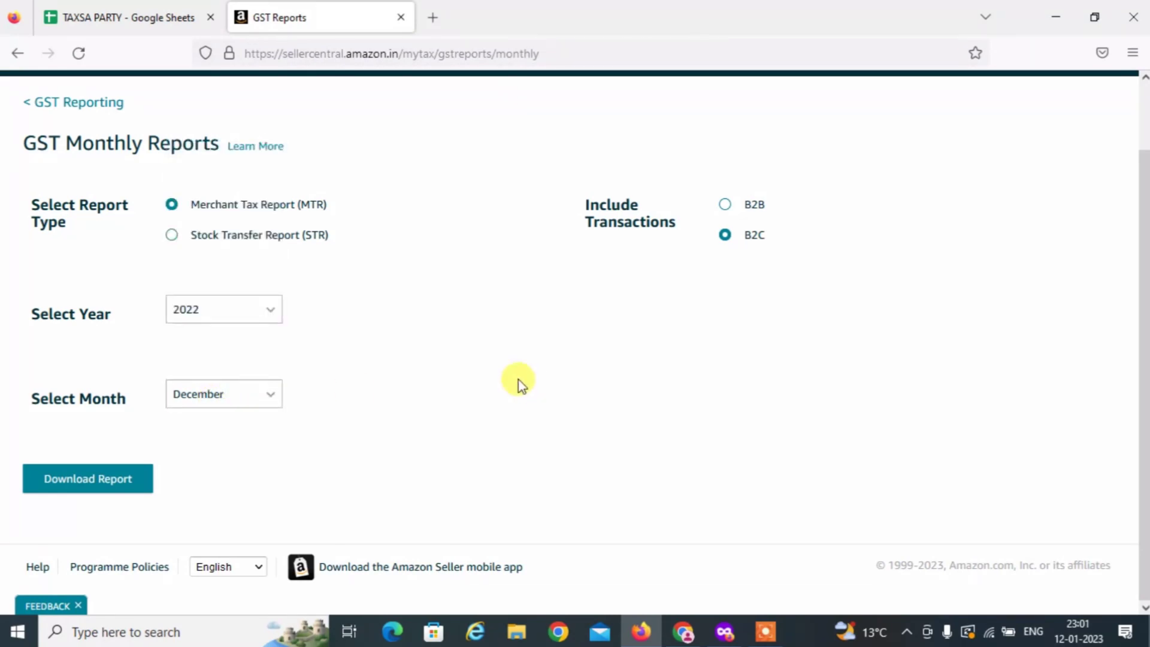
left_click(97, 482)
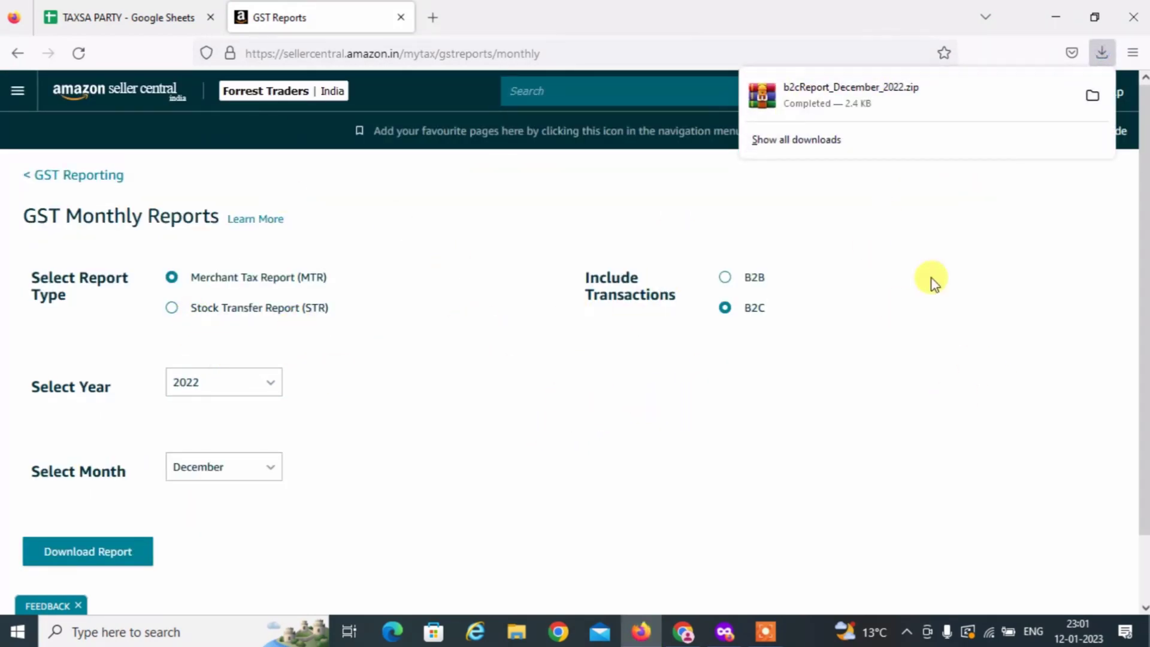
Request the December 2022 B2B report, which shows no reports available.
left_click(725, 278)
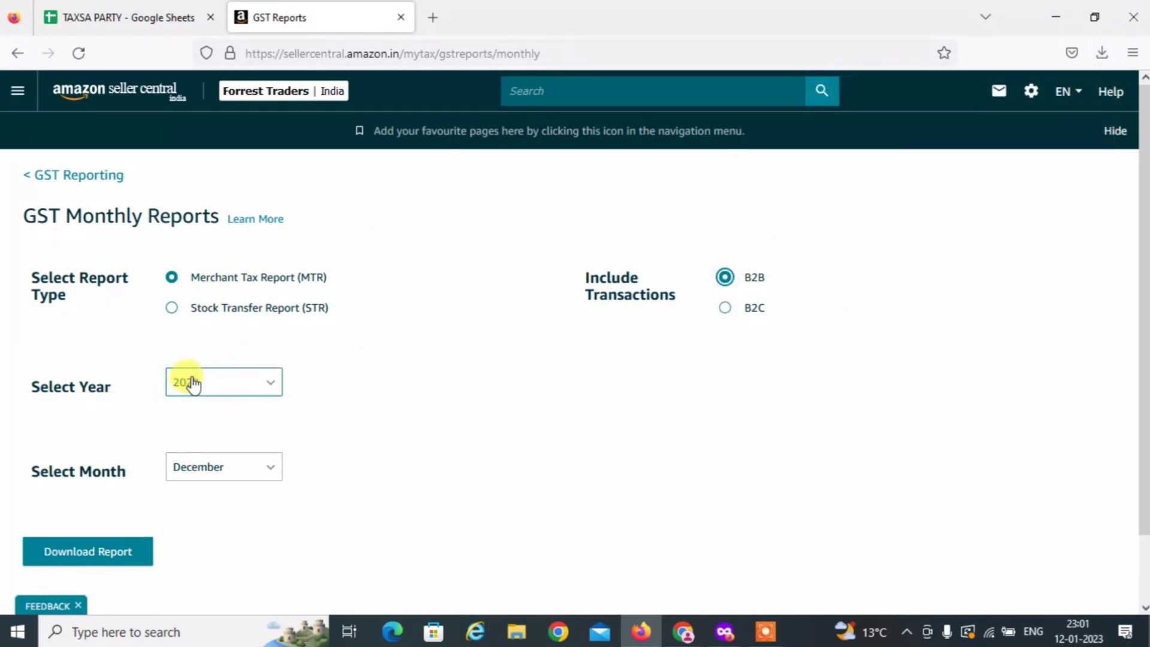
scroll(267, 508, "down", 2)
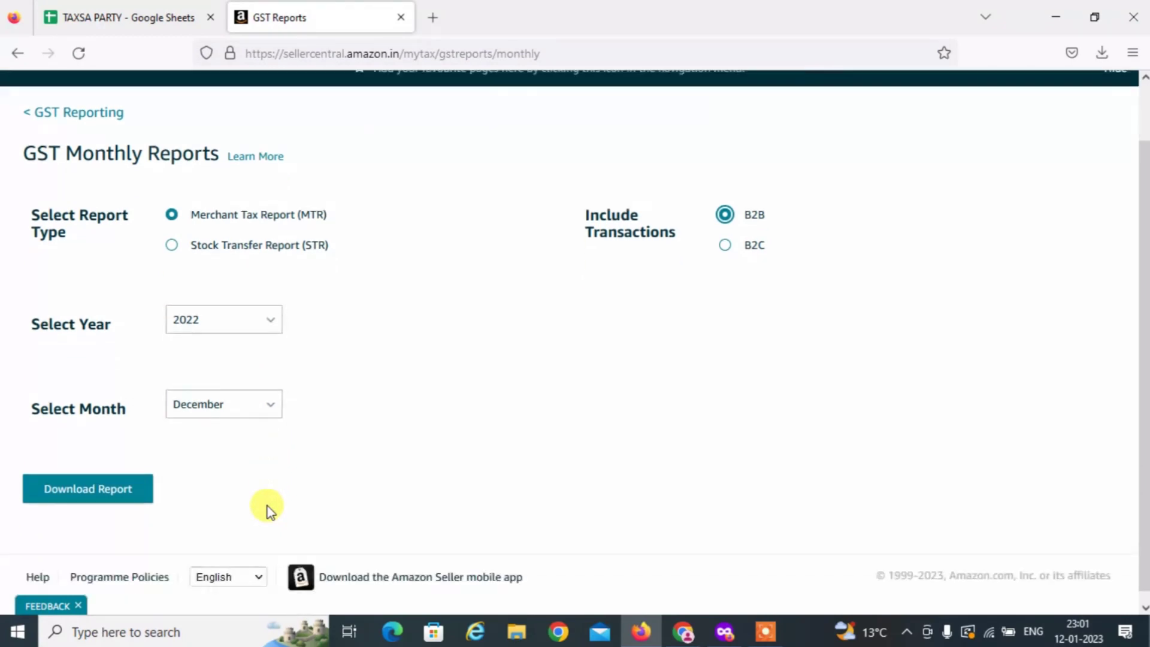
left_click(92, 478)
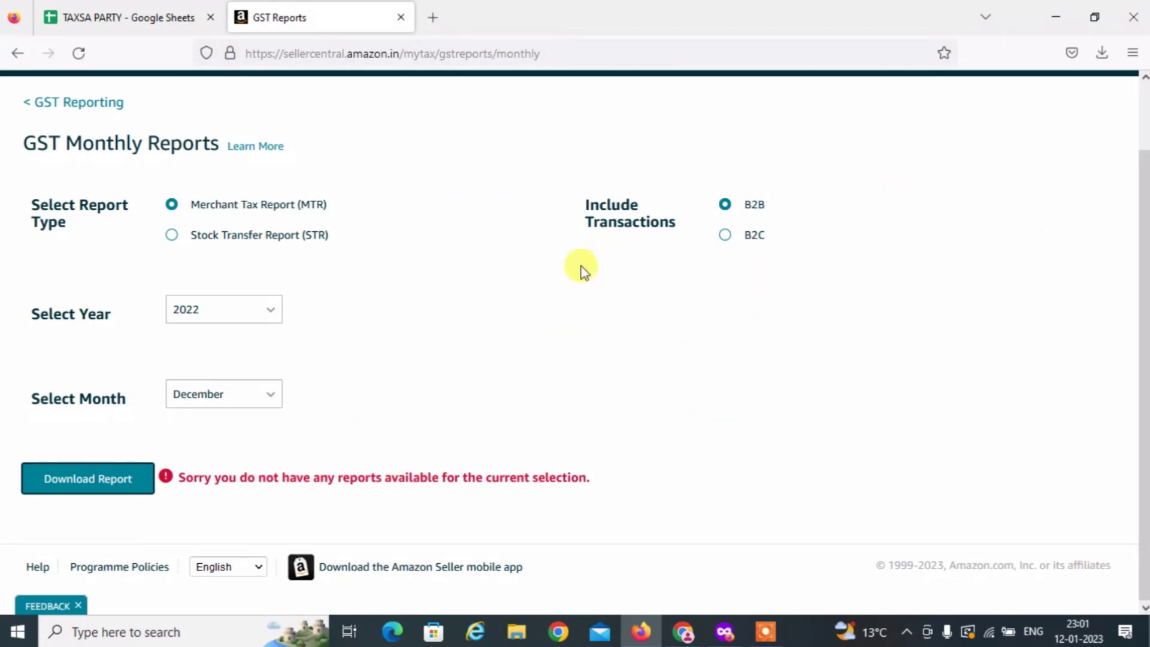
scroll(372, 365, "up", 2)
scroll(197, 476, "down", 2)
scroll(197, 477, "up", 2)
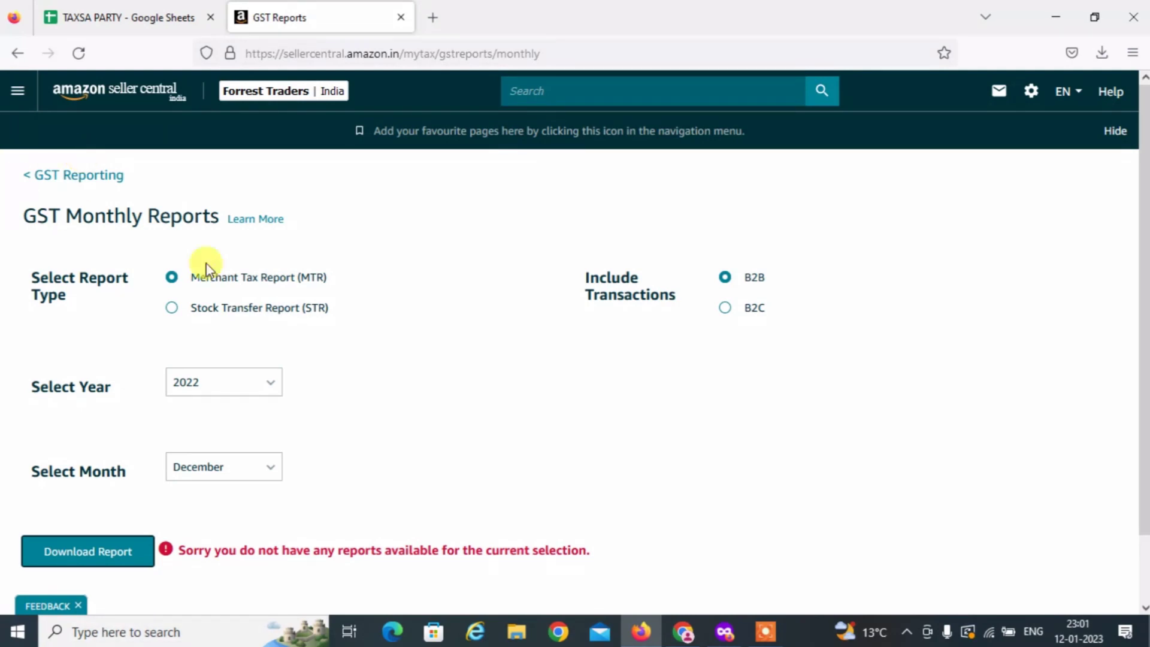
Return via the Tax Document Library's Merchant Tax Report section to the Manage Taxes page.
scroll(187, 365, "down", 2)
left_click(13, 93)
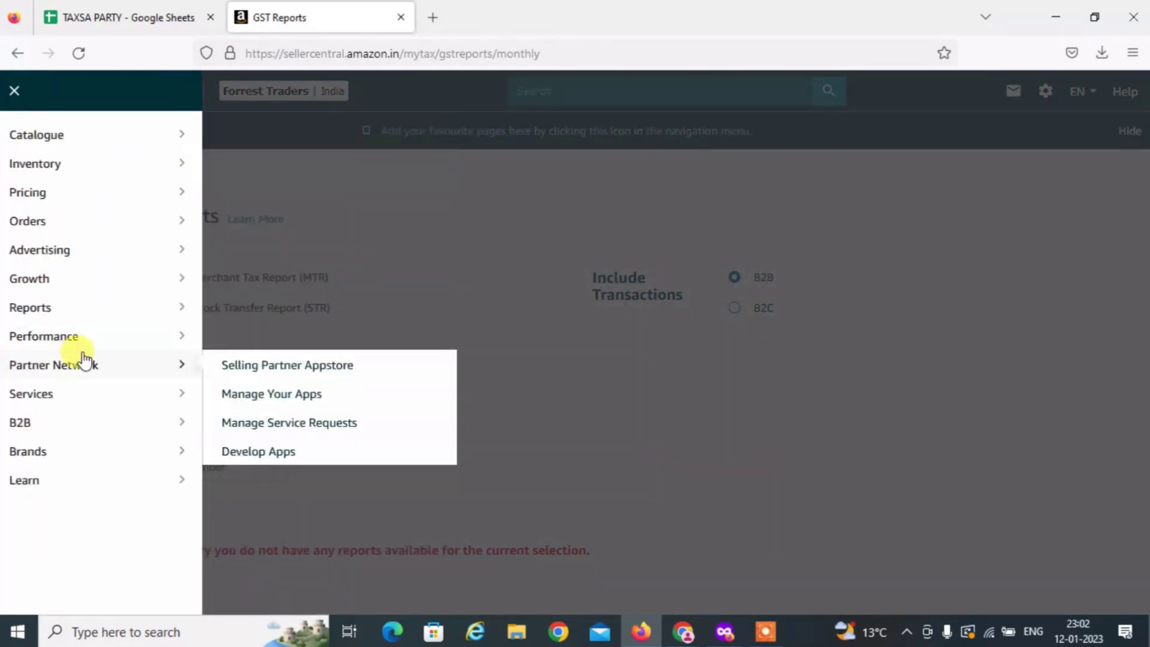
mouse_move(78, 371)
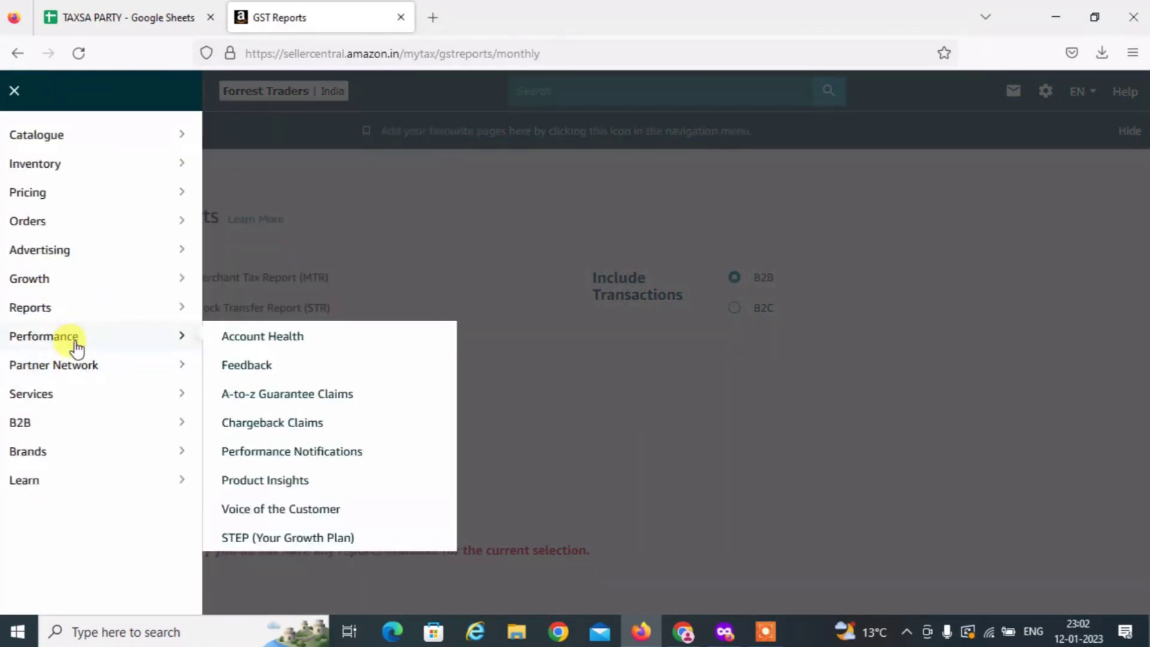
mouse_move(89, 427)
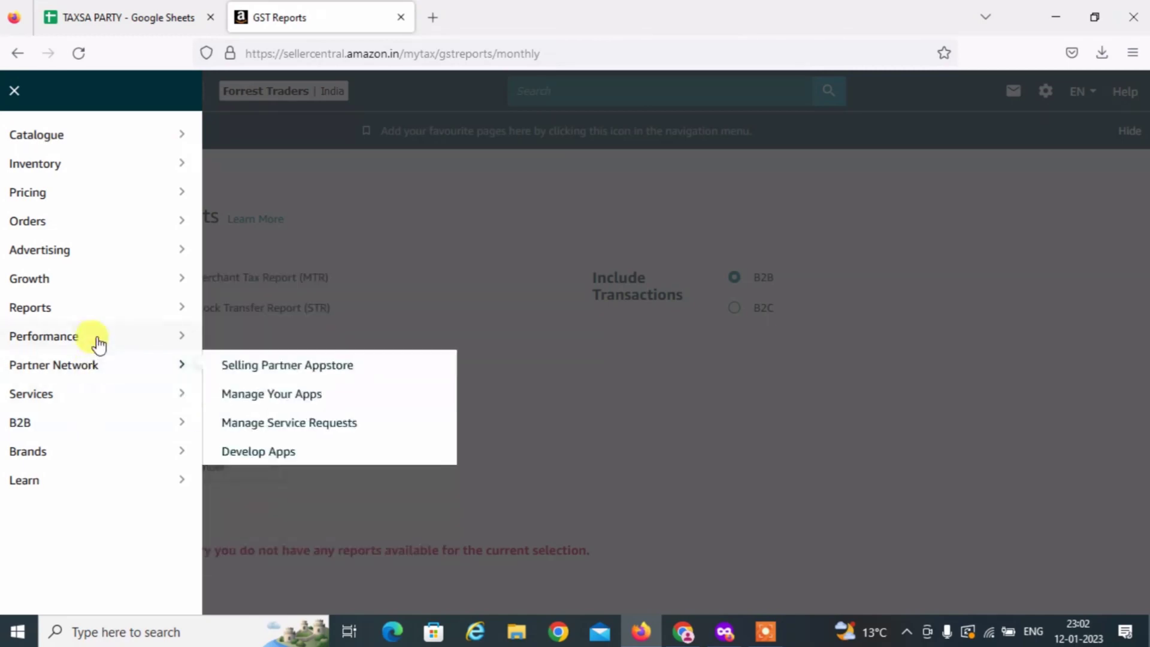
mouse_move(96, 311)
left_click(274, 537)
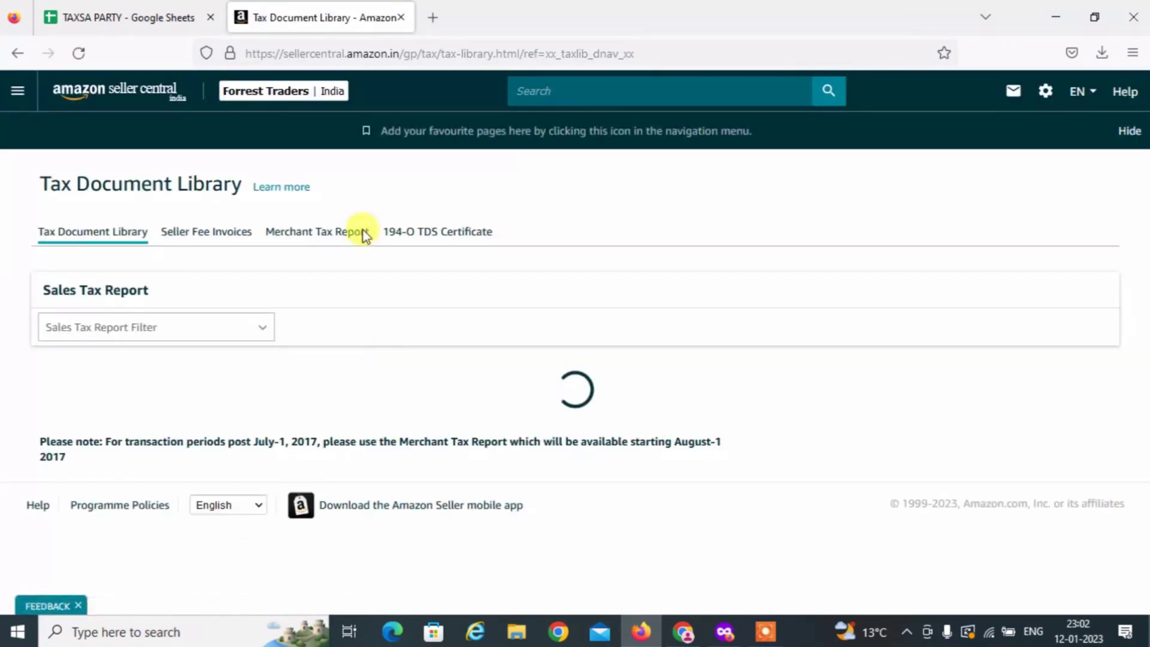
left_click(317, 245)
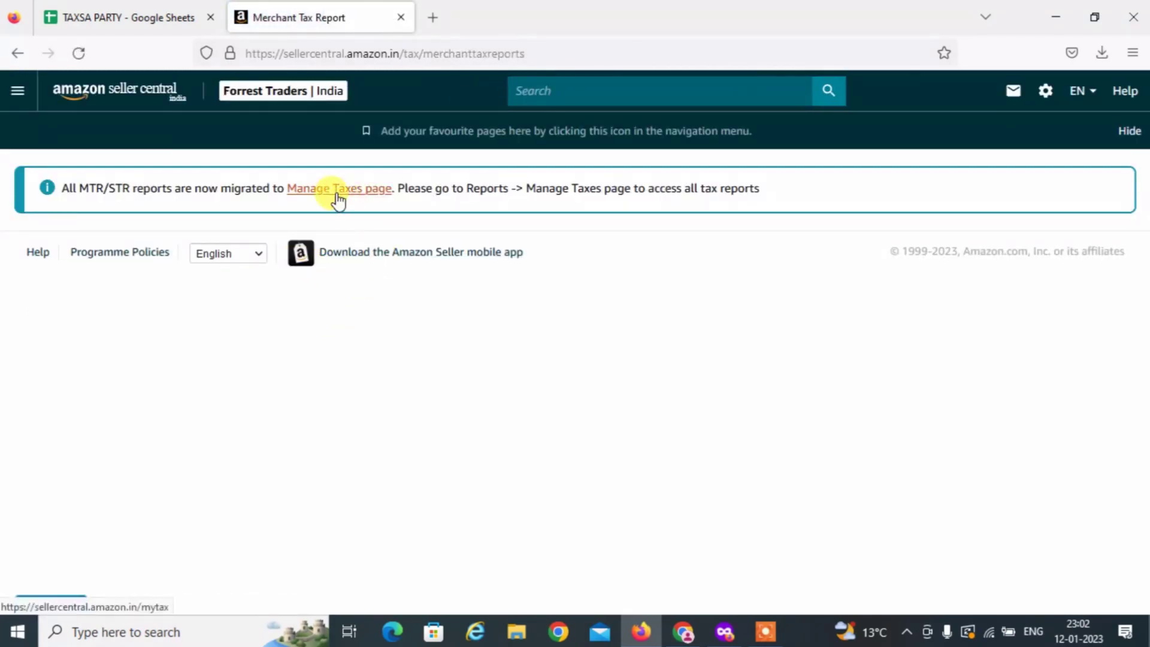
left_click(339, 189)
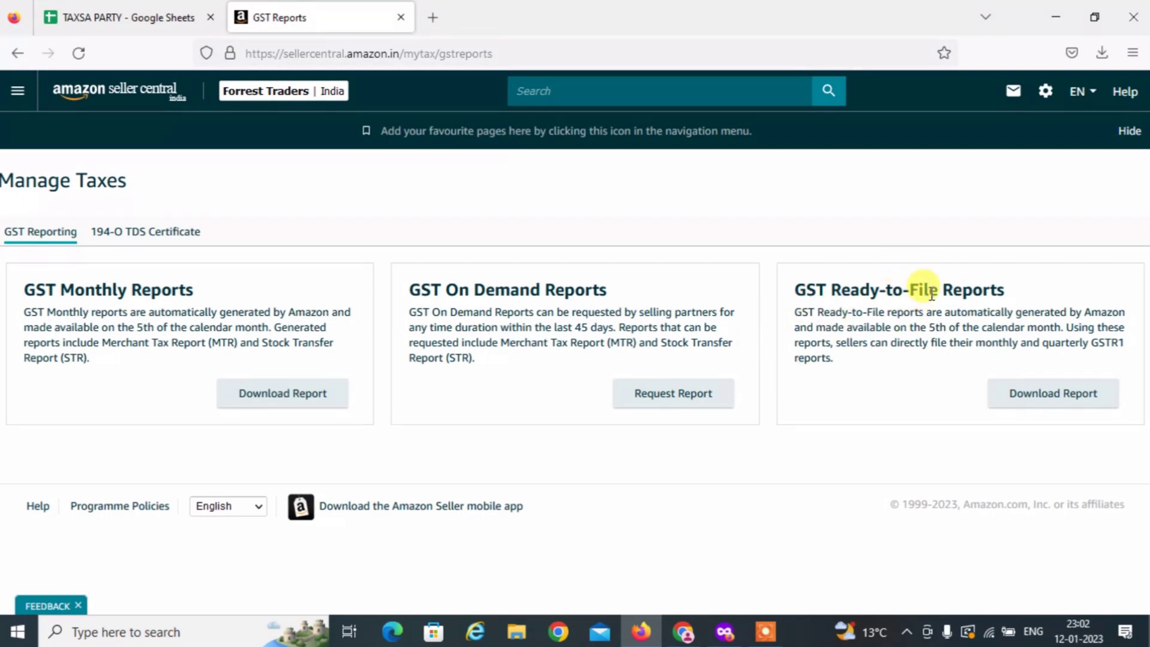
Open the GST Ready-to-File report form and set GSTR1 Monthly to year 2022, December.
left_click(1038, 409)
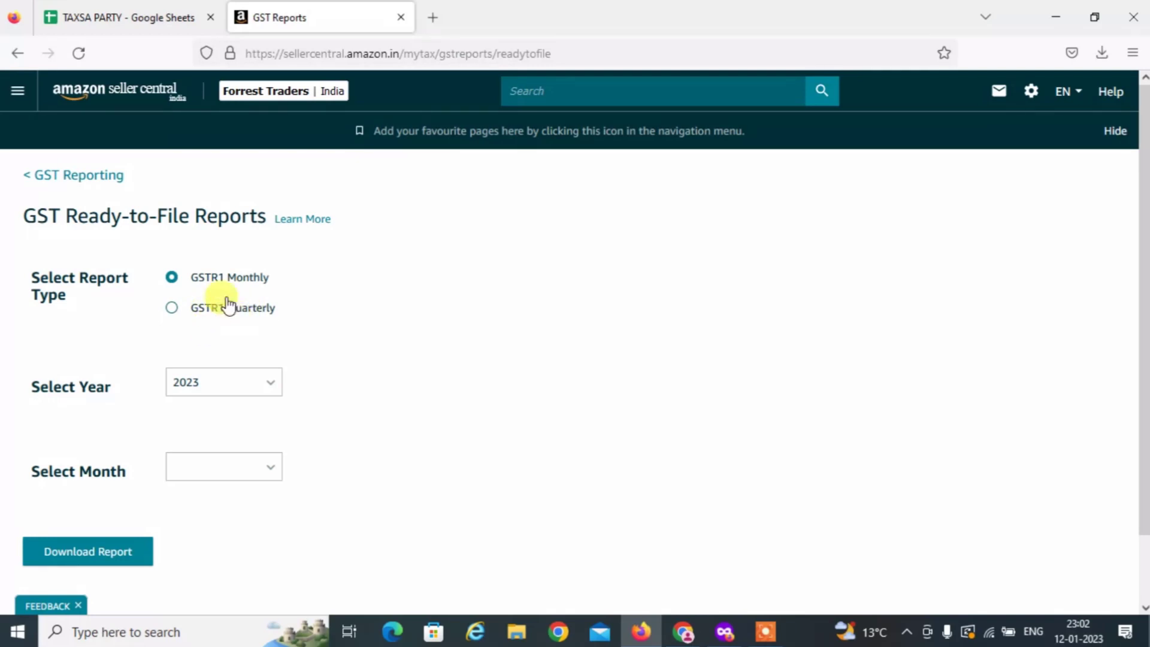
left_click(219, 392)
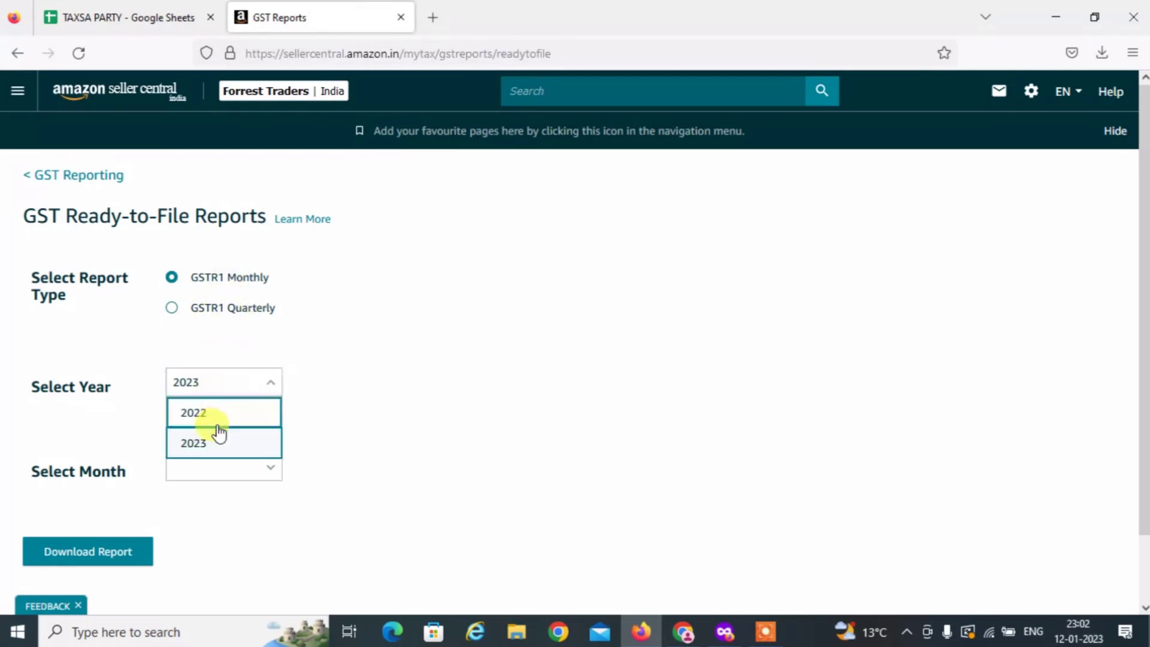
left_click(217, 413)
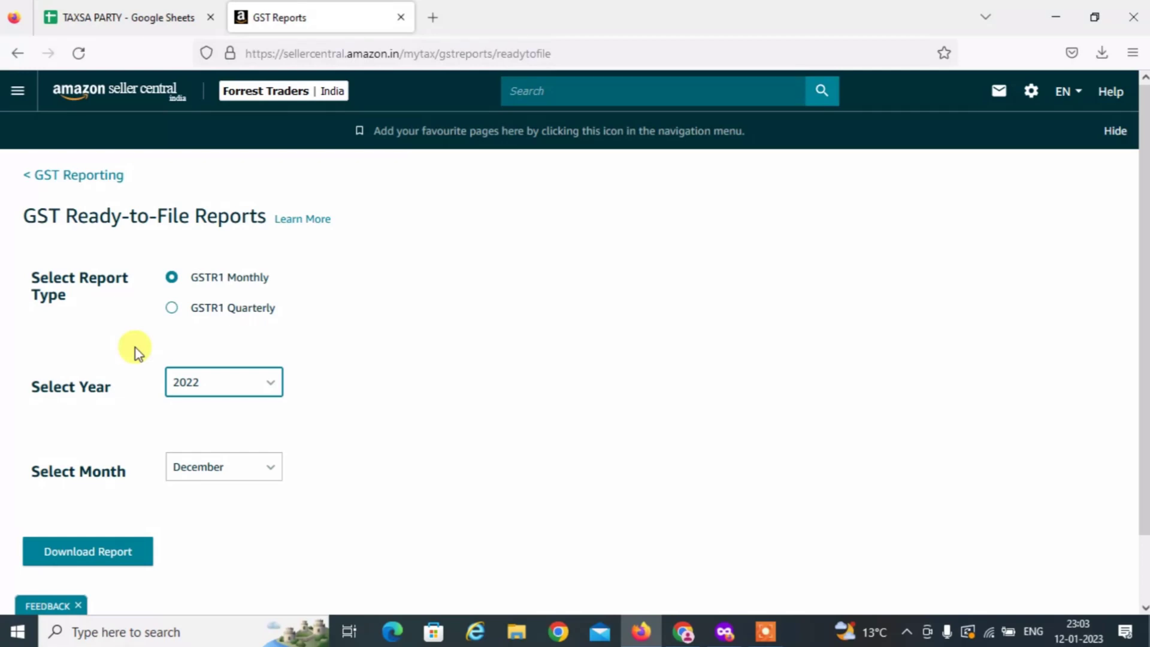
left_click(280, 340)
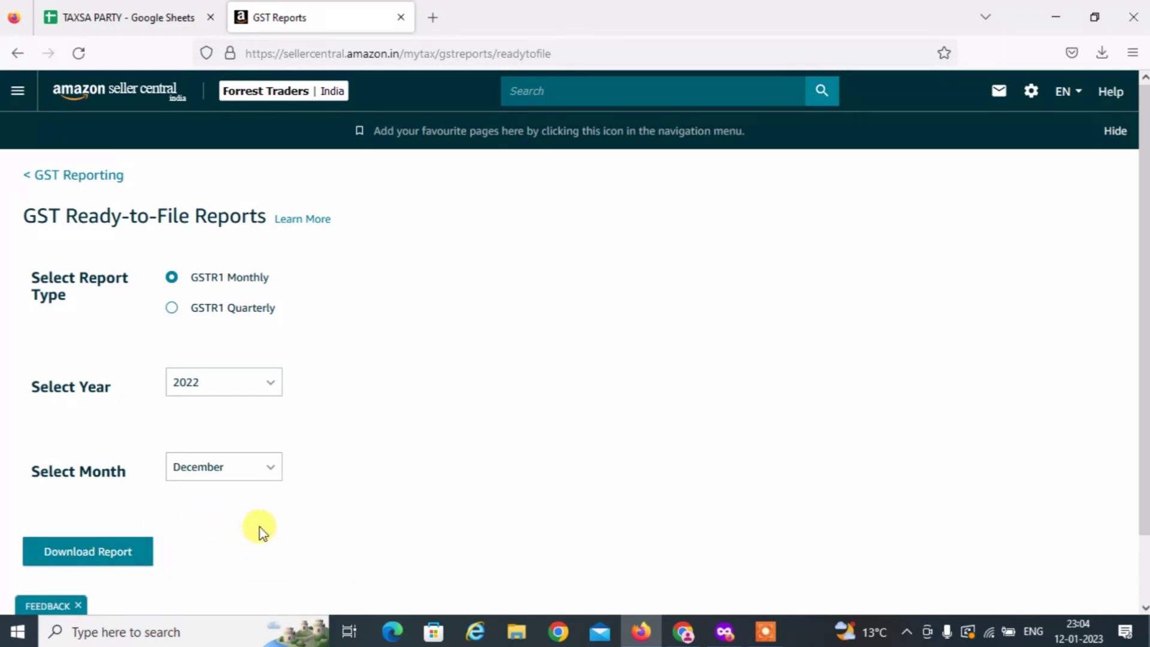
Download GSTR-1_Monthly_December_2022.zip and close the downloads panel.
left_click(123, 562)
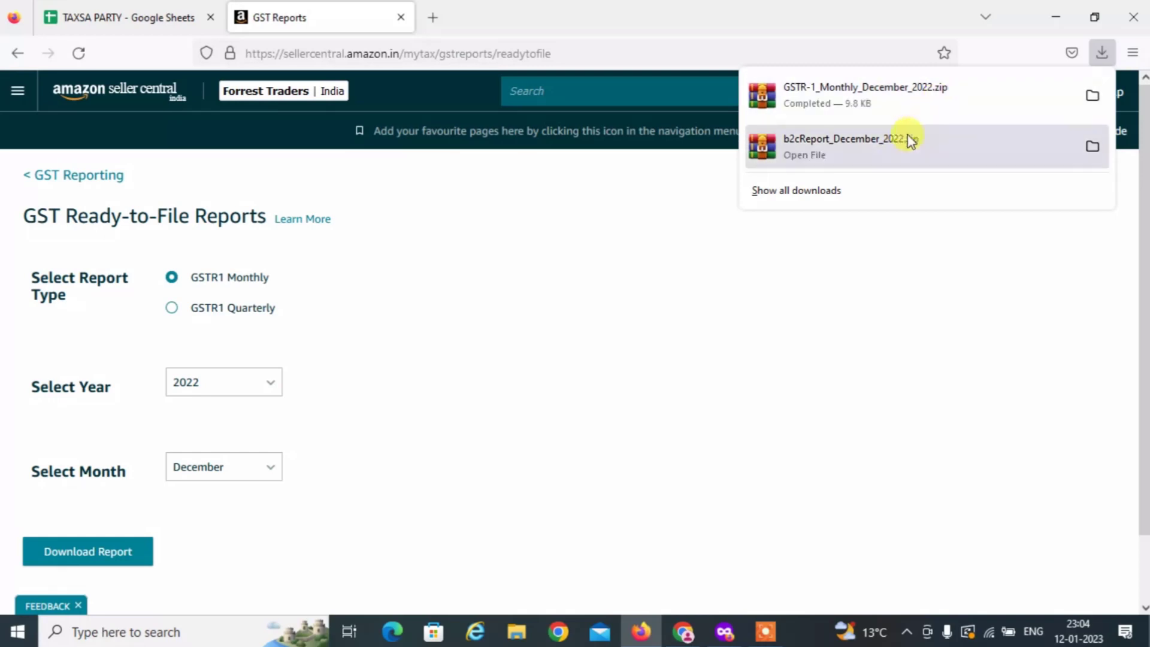
left_click(443, 341)
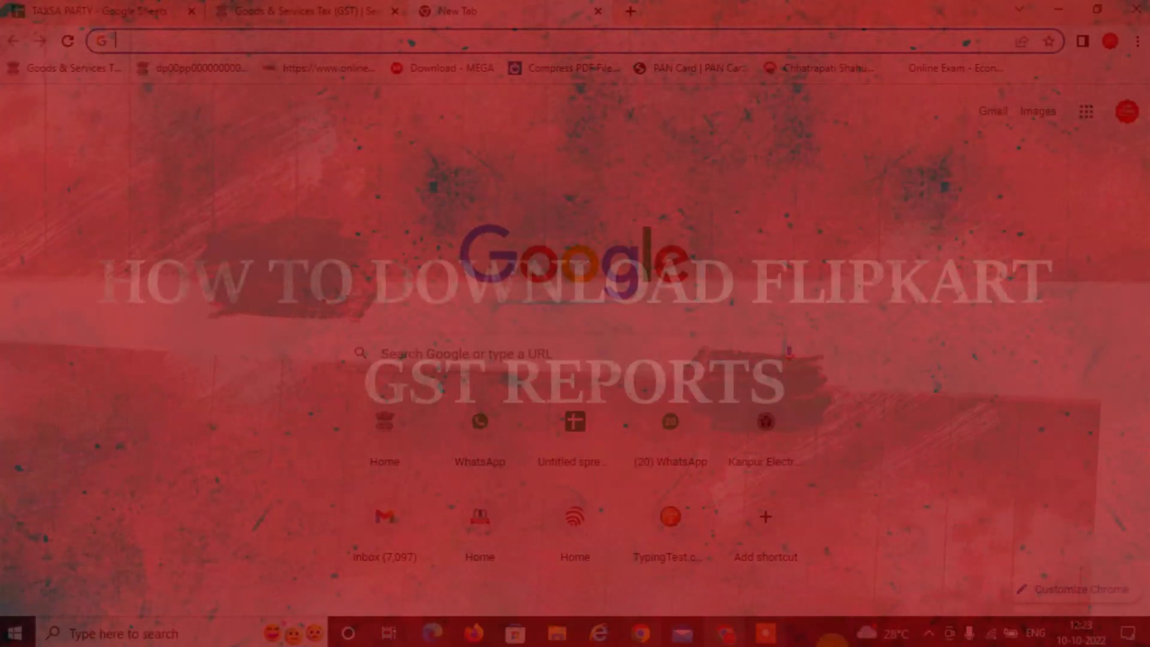
Search Google for 'flipkart seller login' via the autocompleted suggestion.
left_click(207, 37)
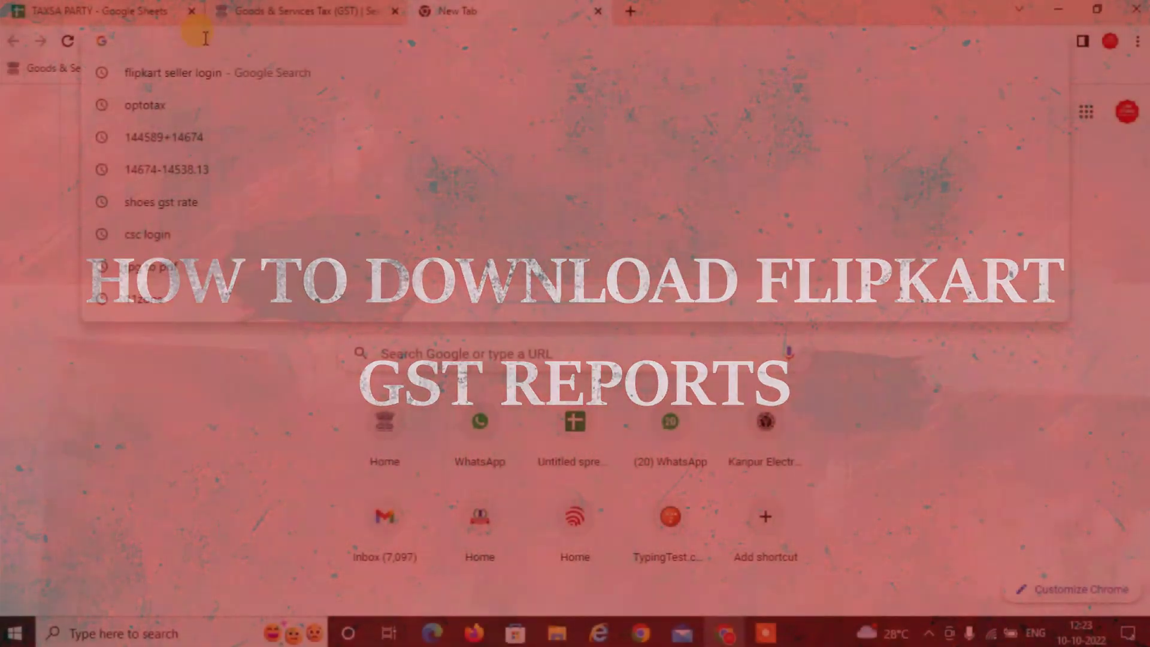
type("fli")
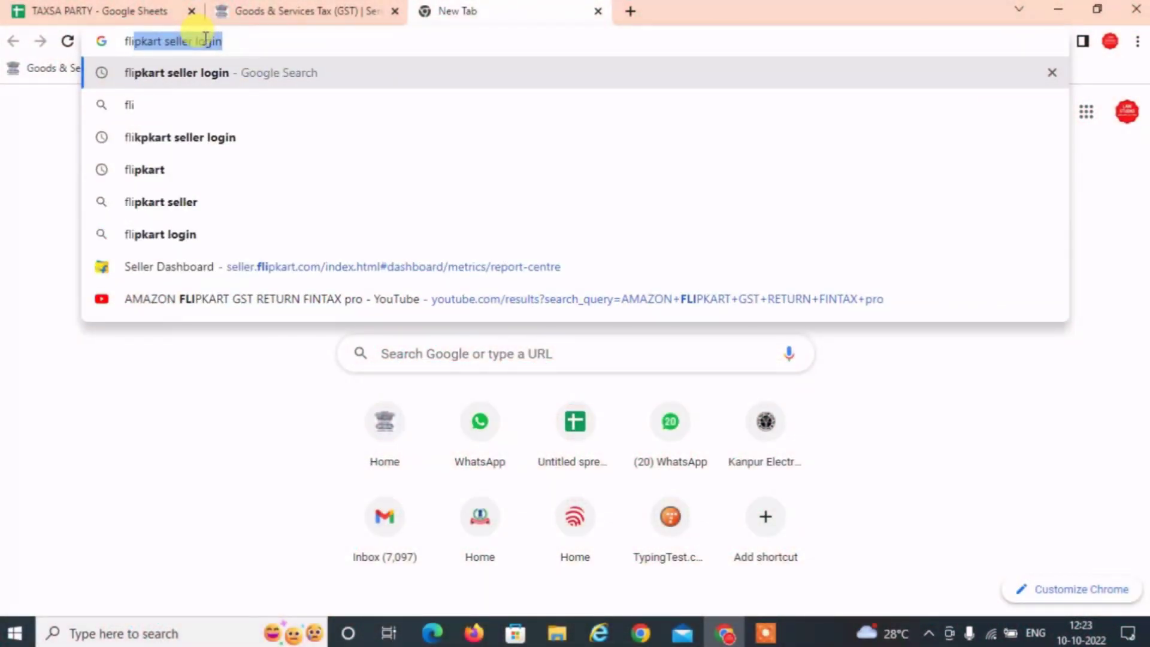
key("Return")
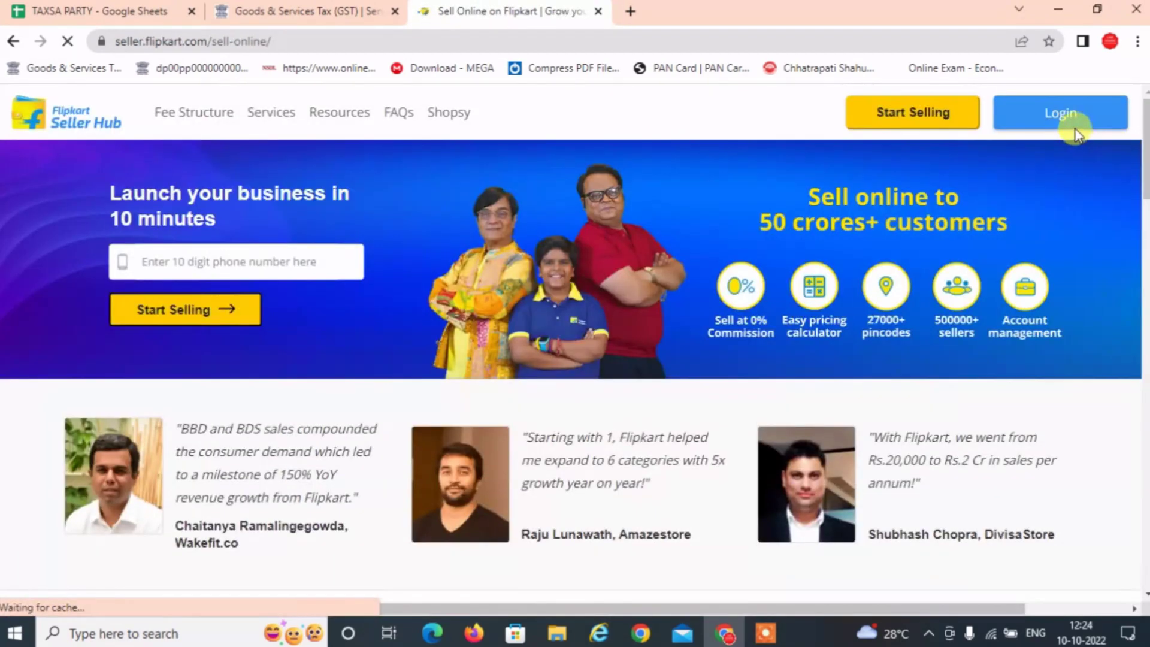
Log in to Flipkart Seller Hub with the saved username and the account password.
left_click(1066, 113)
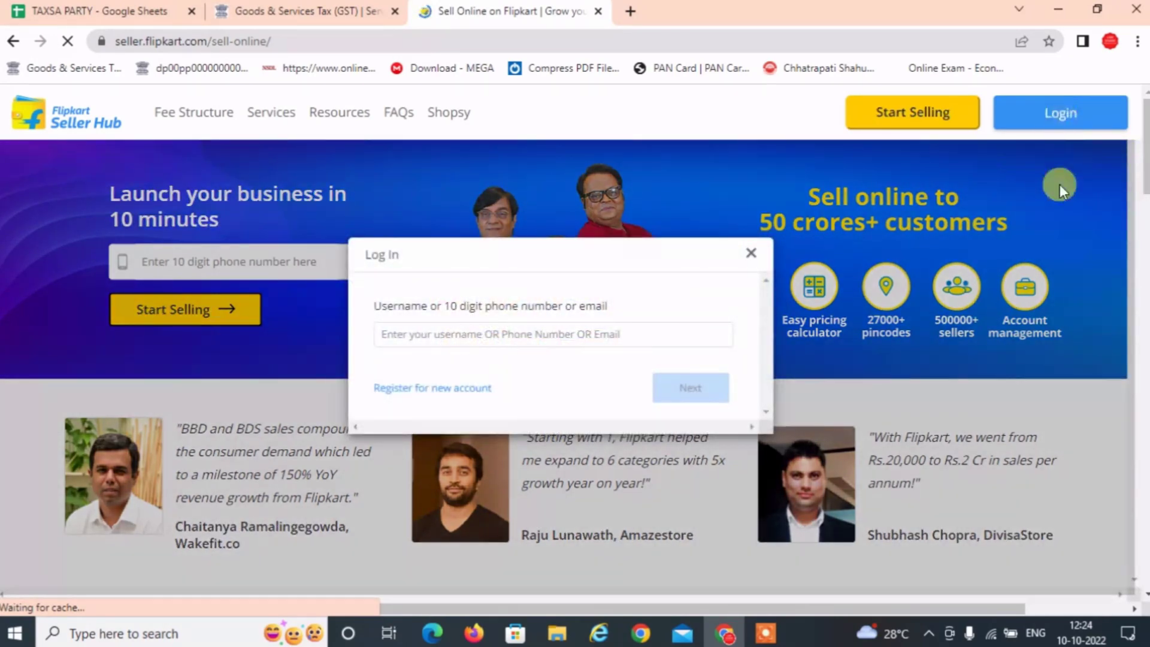
left_click(506, 339)
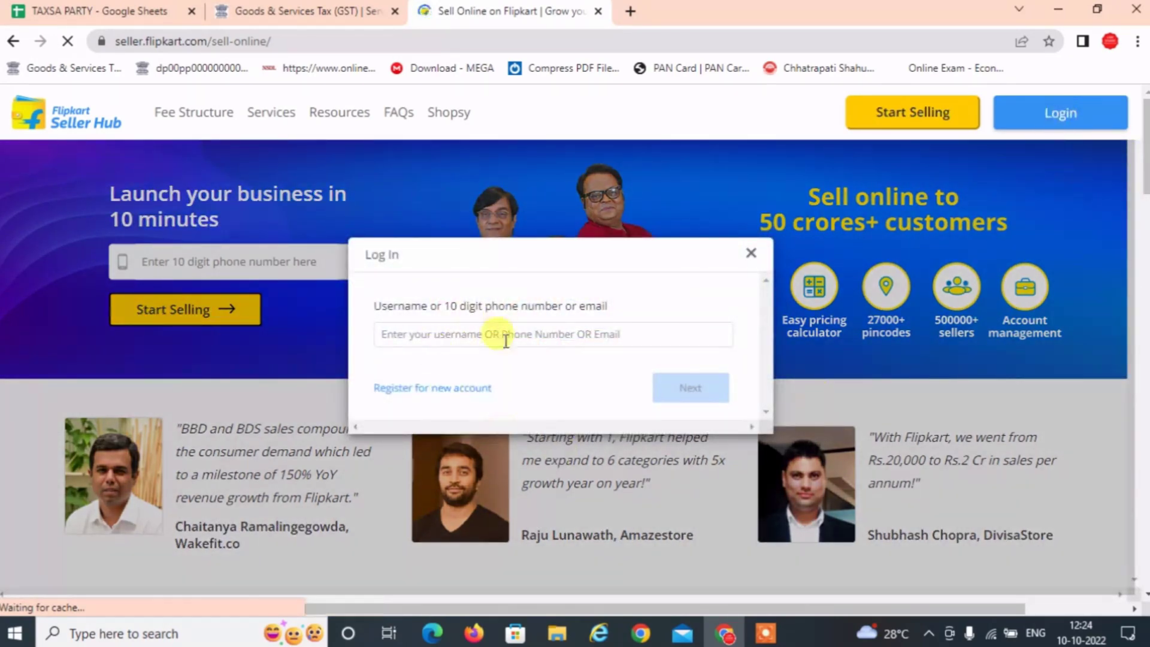
left_click(456, 337)
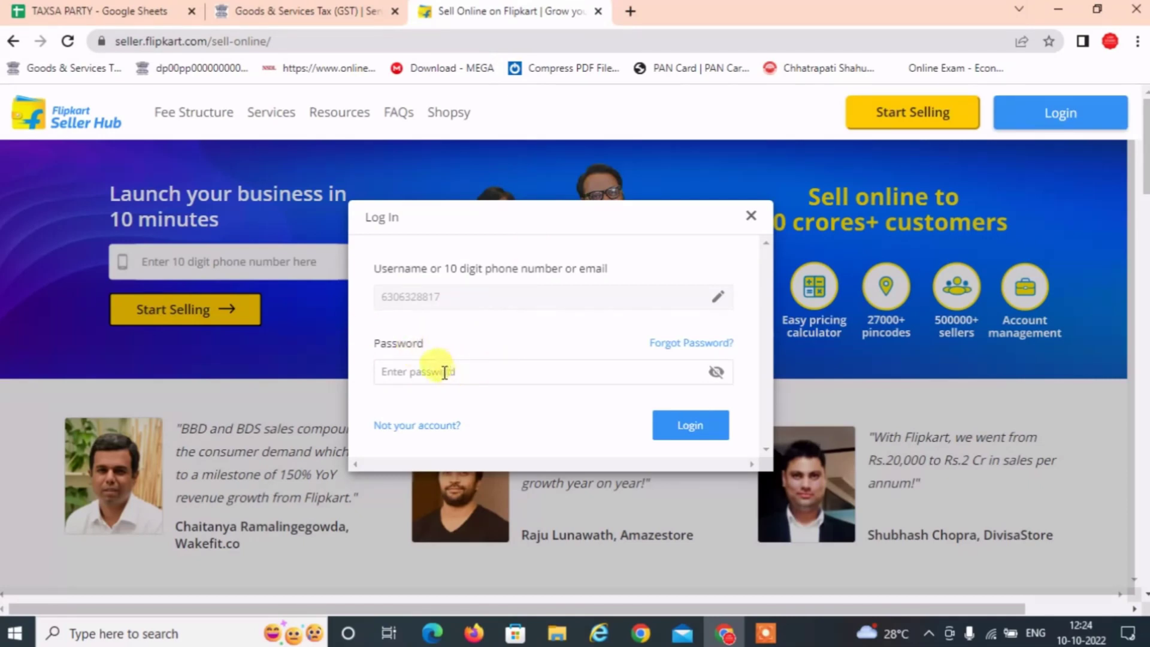
left_click(404, 370)
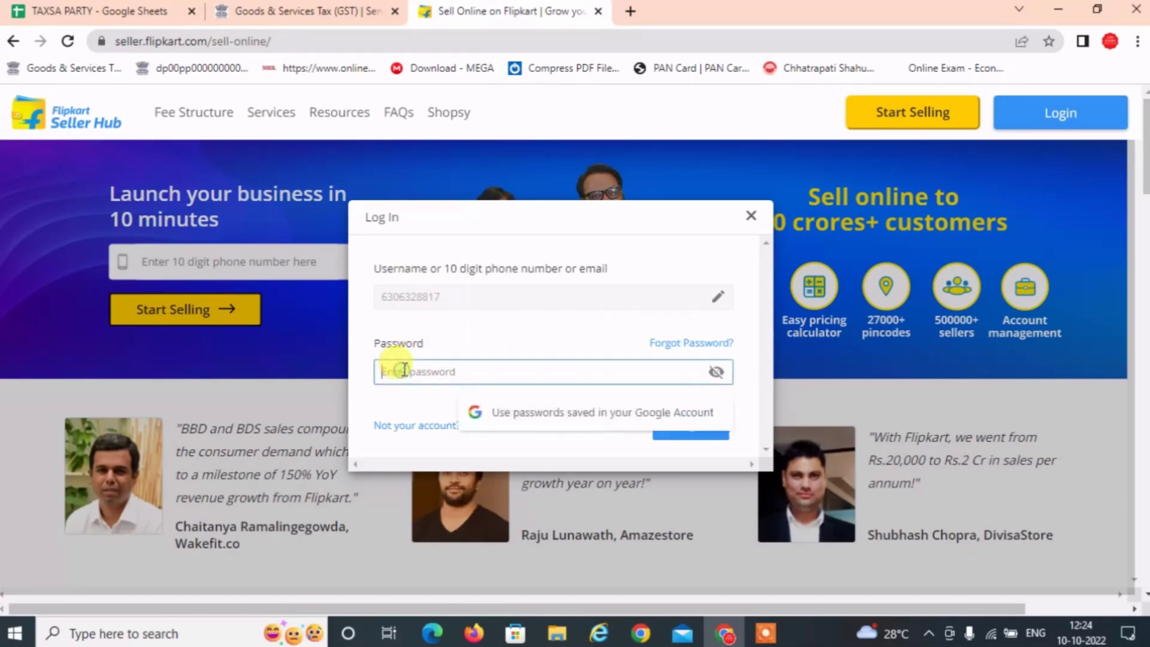
type("•••••••••••••••")
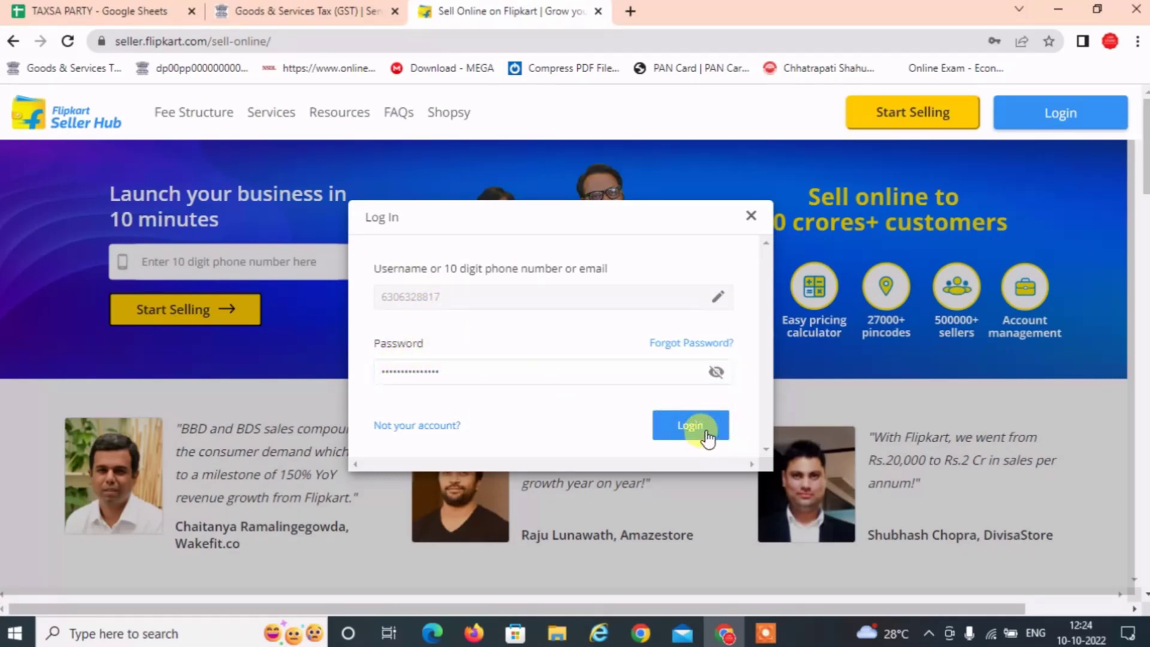
left_click(700, 428)
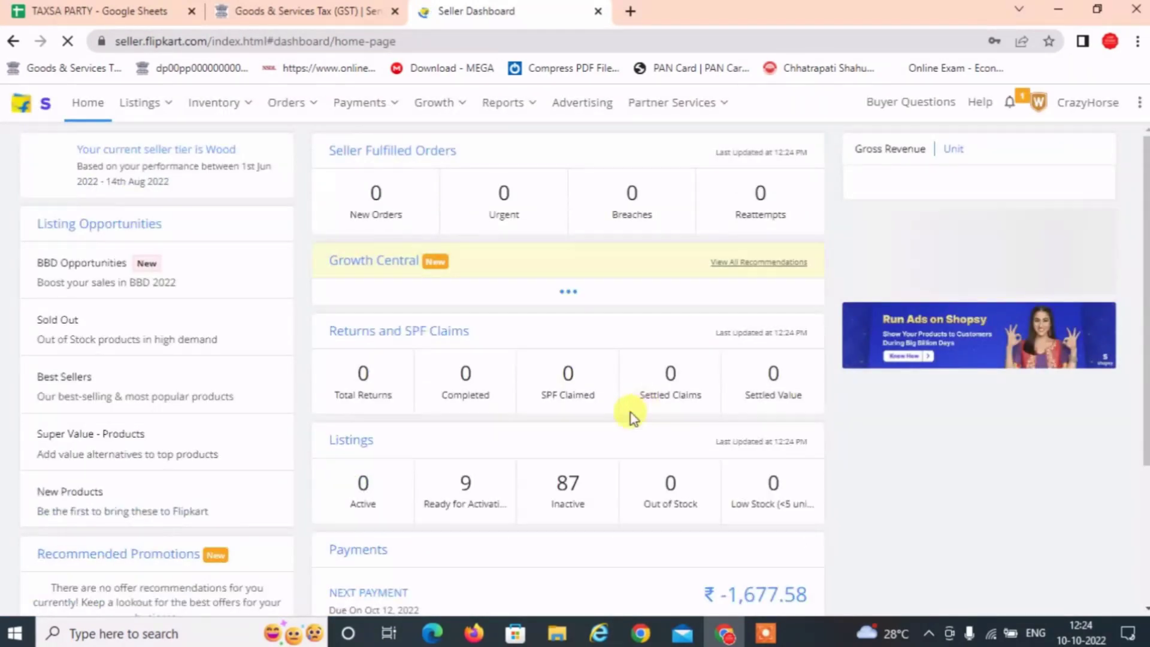
Open the Reports Centre from the Reports menu and browse the Requested Reports table.
scroll(527, 375, "down", 3)
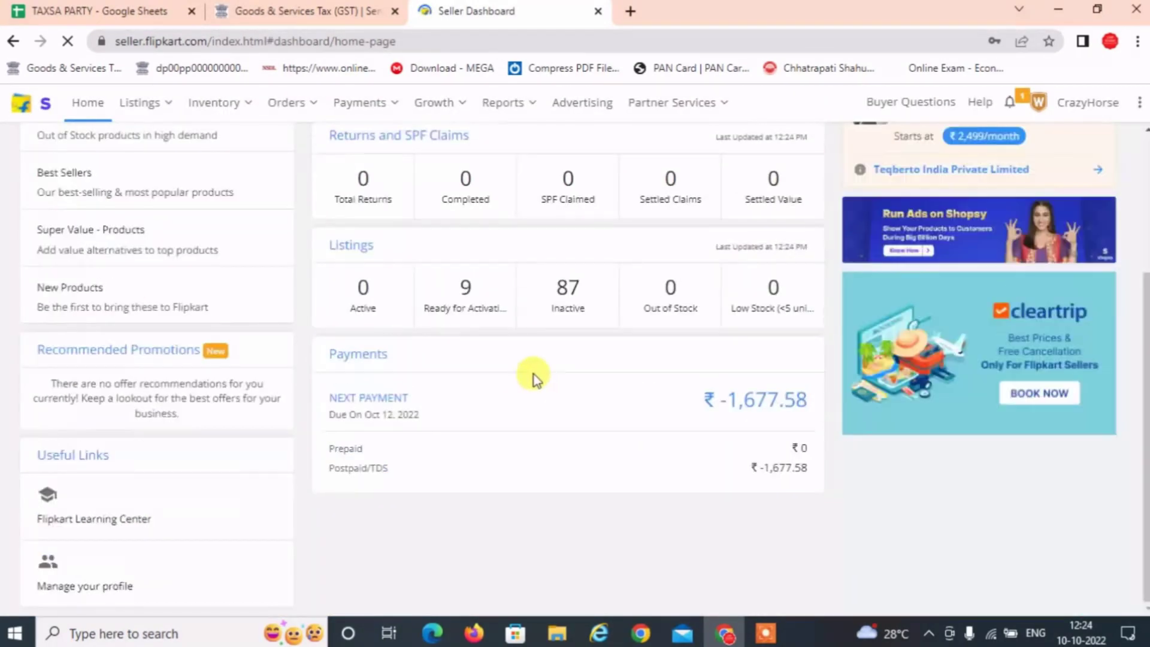
scroll(525, 378, "up", 3)
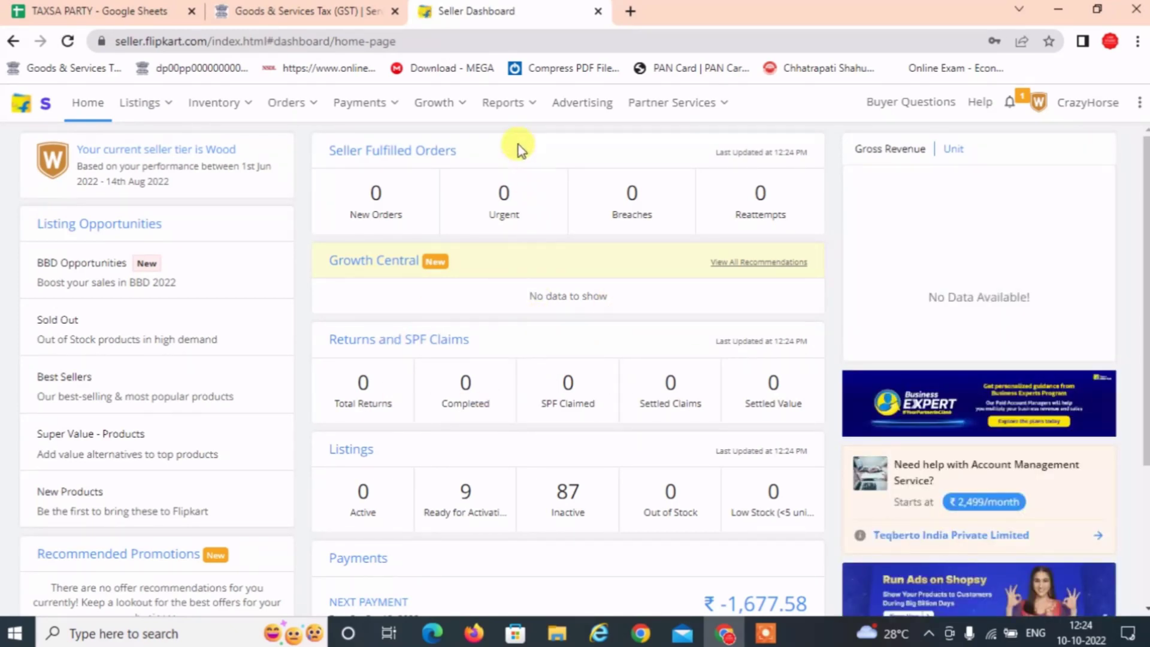
mouse_move(506, 111)
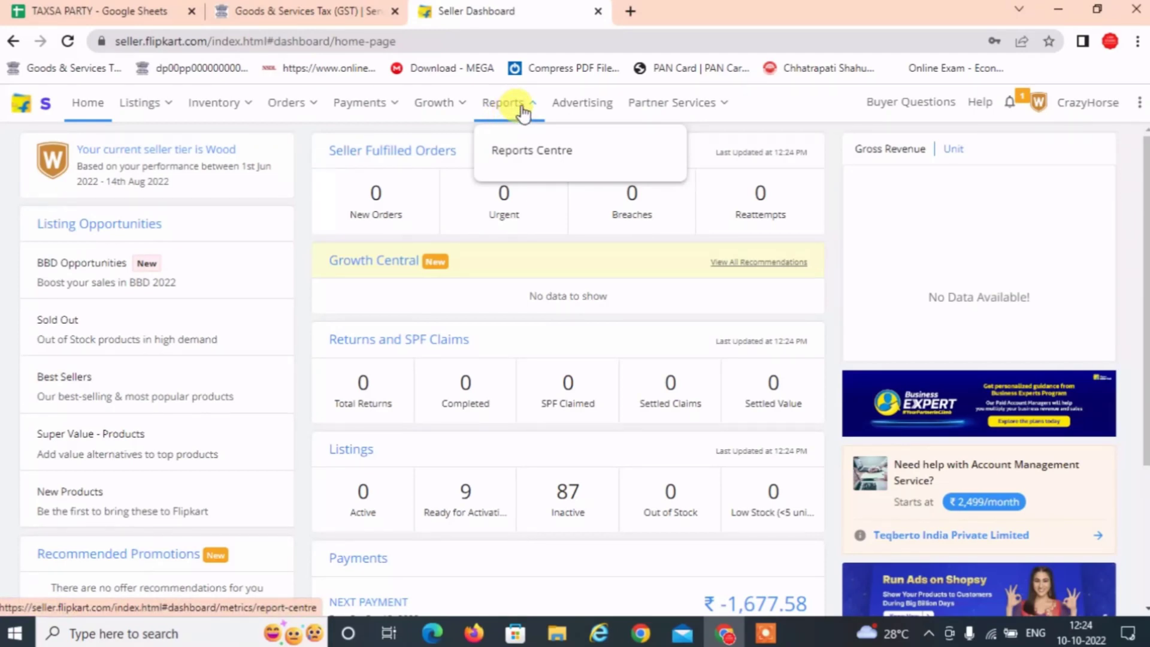
left_click(544, 154)
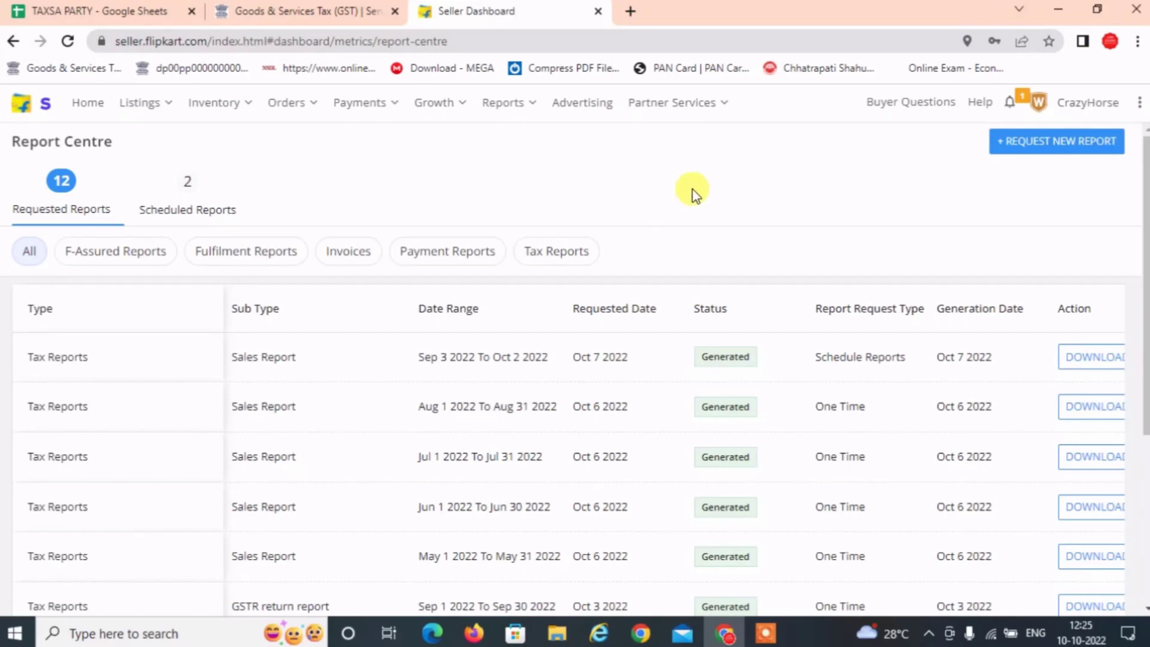
scroll(673, 200, "down", 4)
scroll(650, 254, "up", 4)
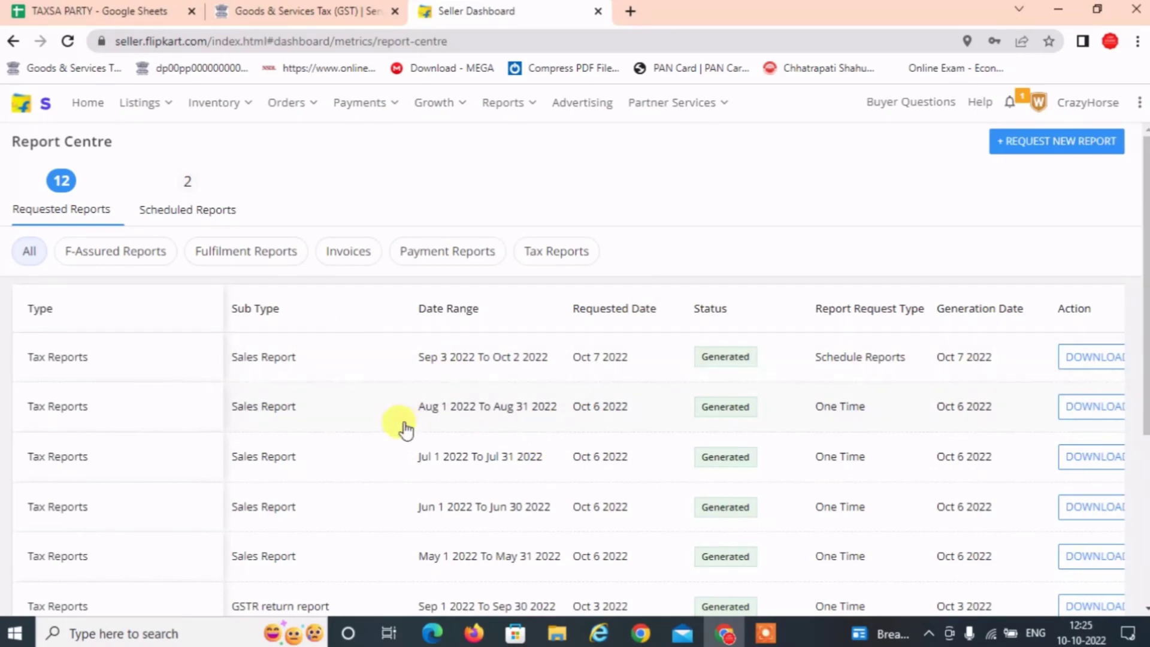
scroll(383, 416, "down", 4)
scroll(351, 395, "up", 4)
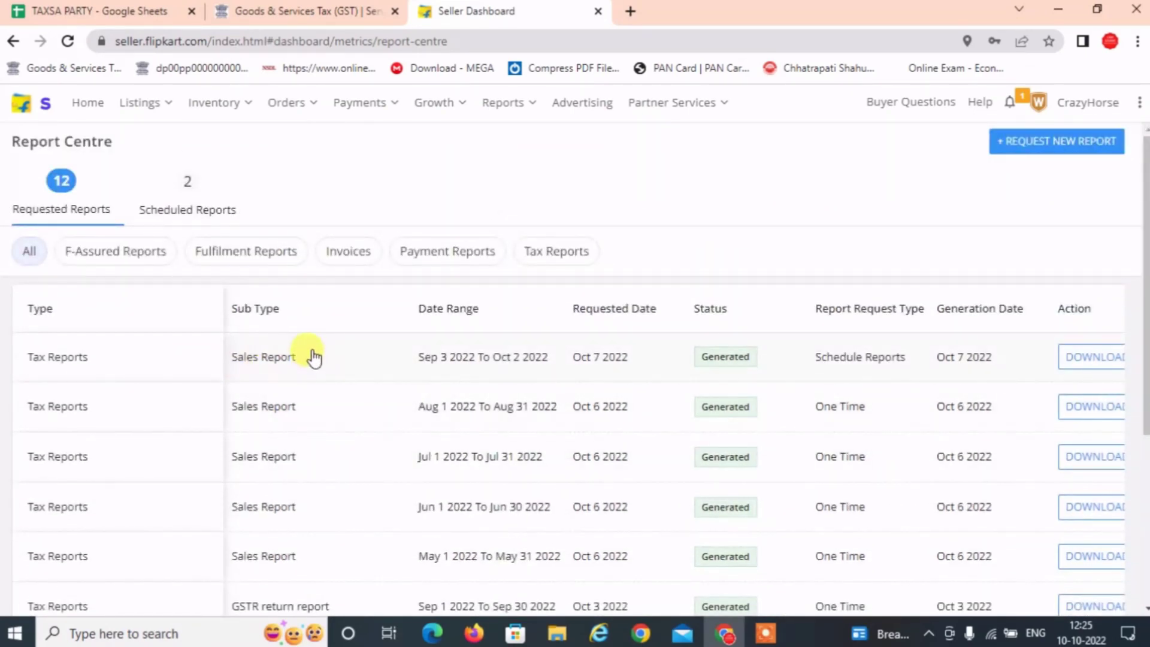
Highlight the Sales Report rows, including July 2022, and the September 2022 GSTR return report.
left_click_drag(317, 356, 221, 367)
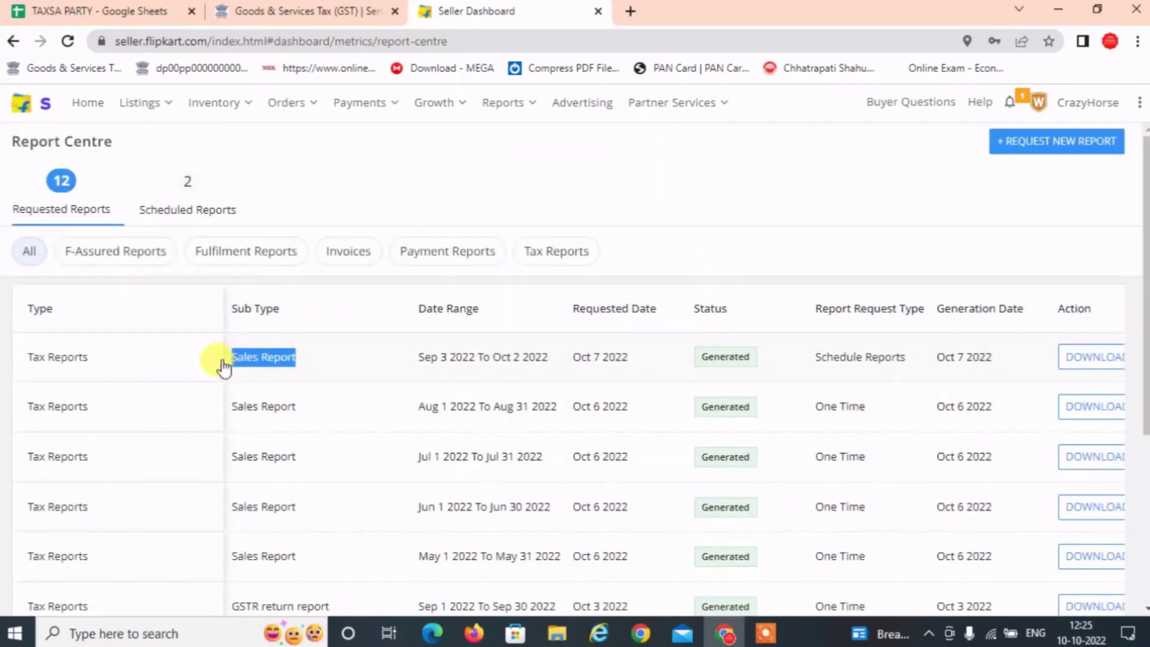
scroll(326, 323, "down", 5)
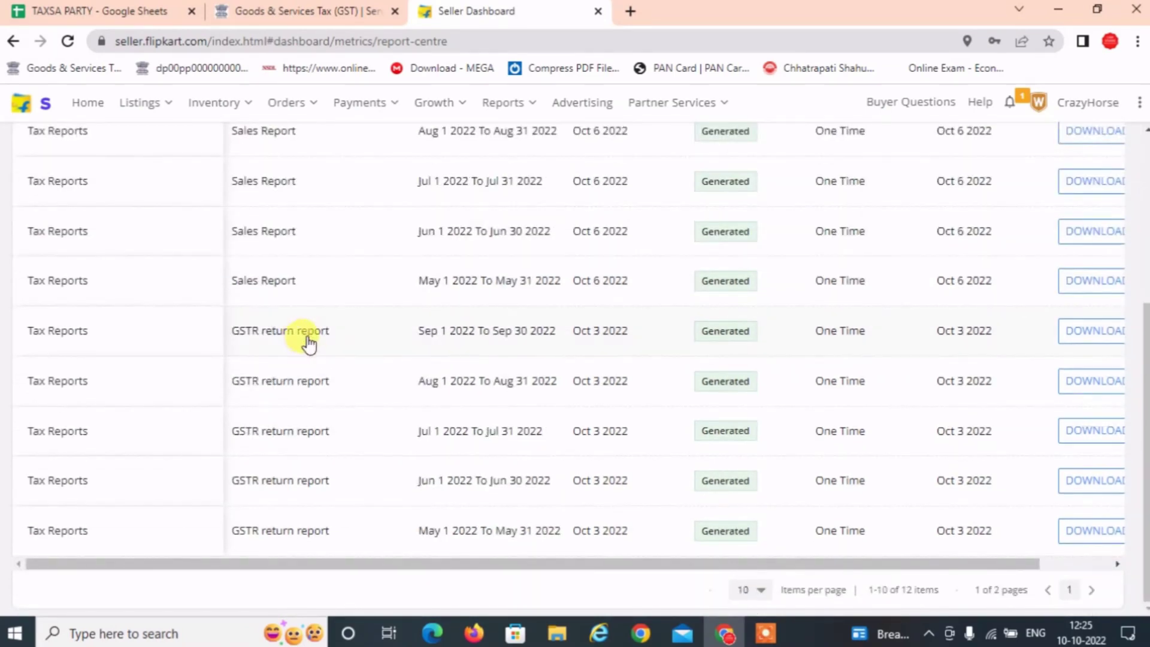
left_click_drag(325, 341, 215, 341)
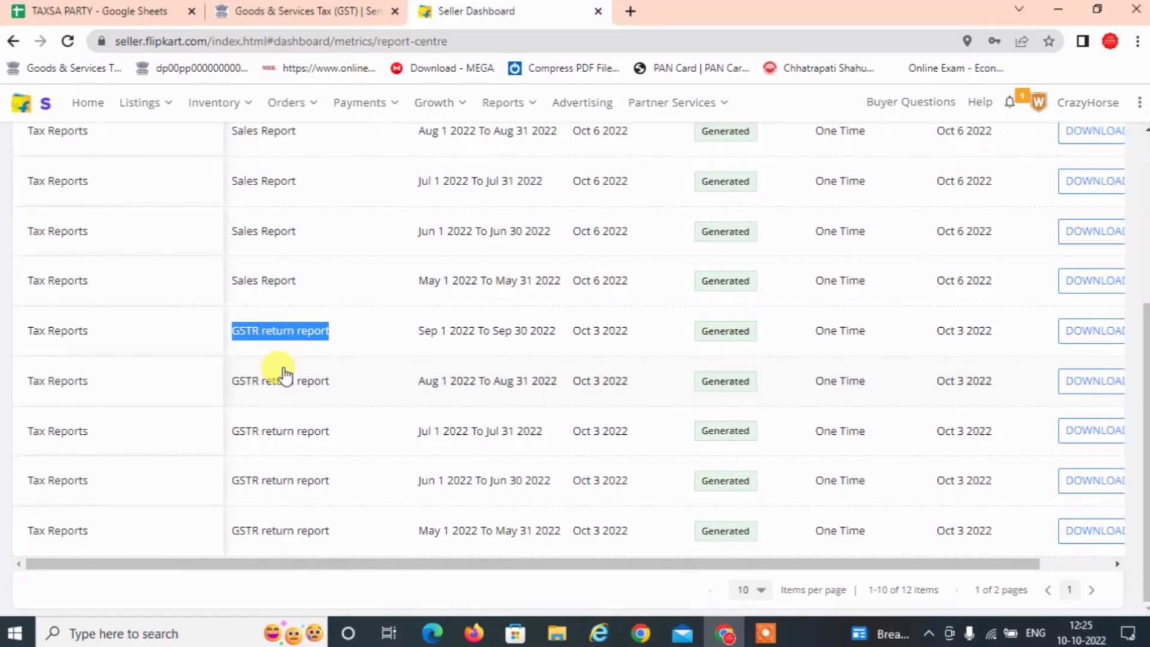
scroll(275, 368, "up", 3)
left_click_drag(302, 359, 226, 363)
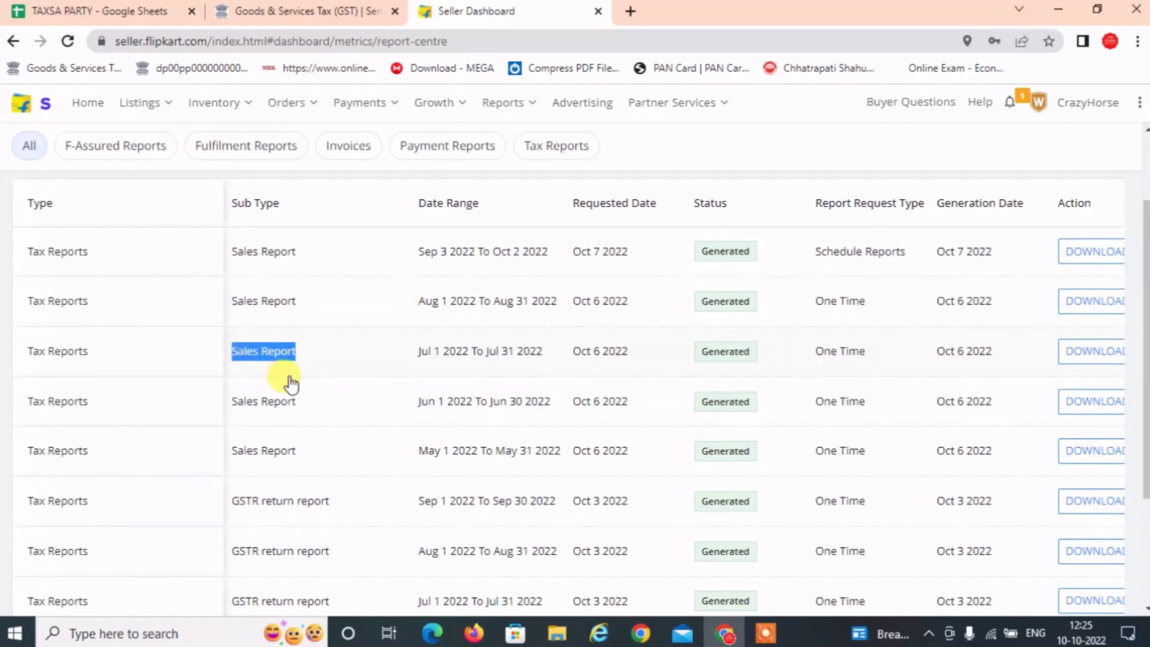
scroll(292, 384, "down", 3)
left_click_drag(328, 432, 223, 449)
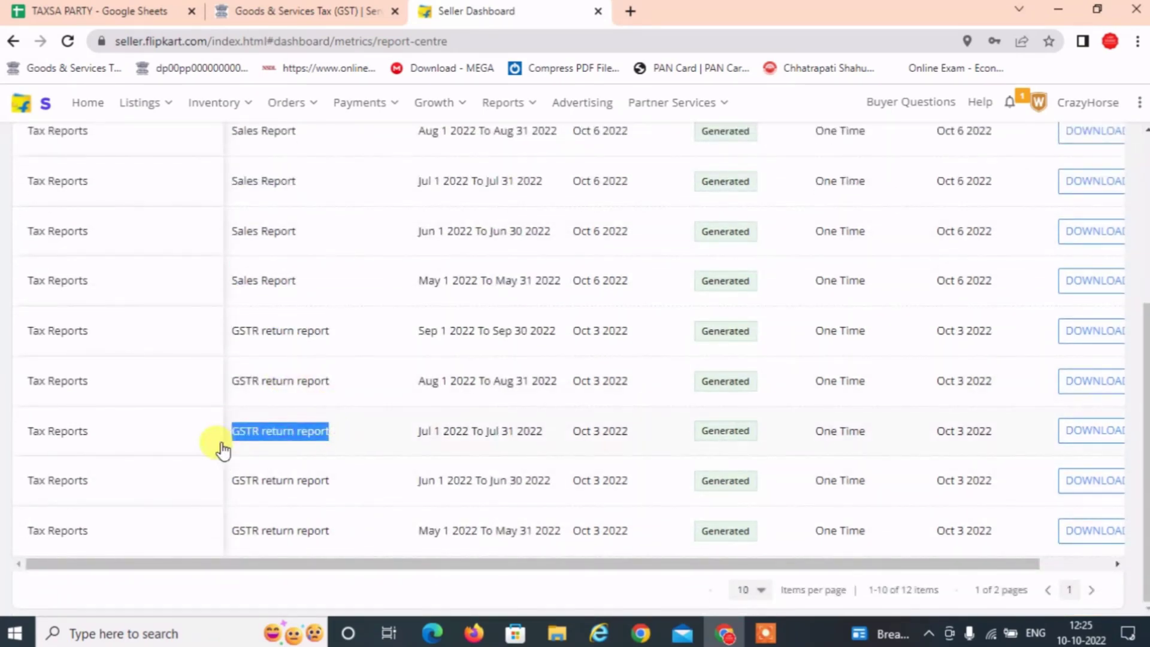
scroll(236, 457, "up", 5)
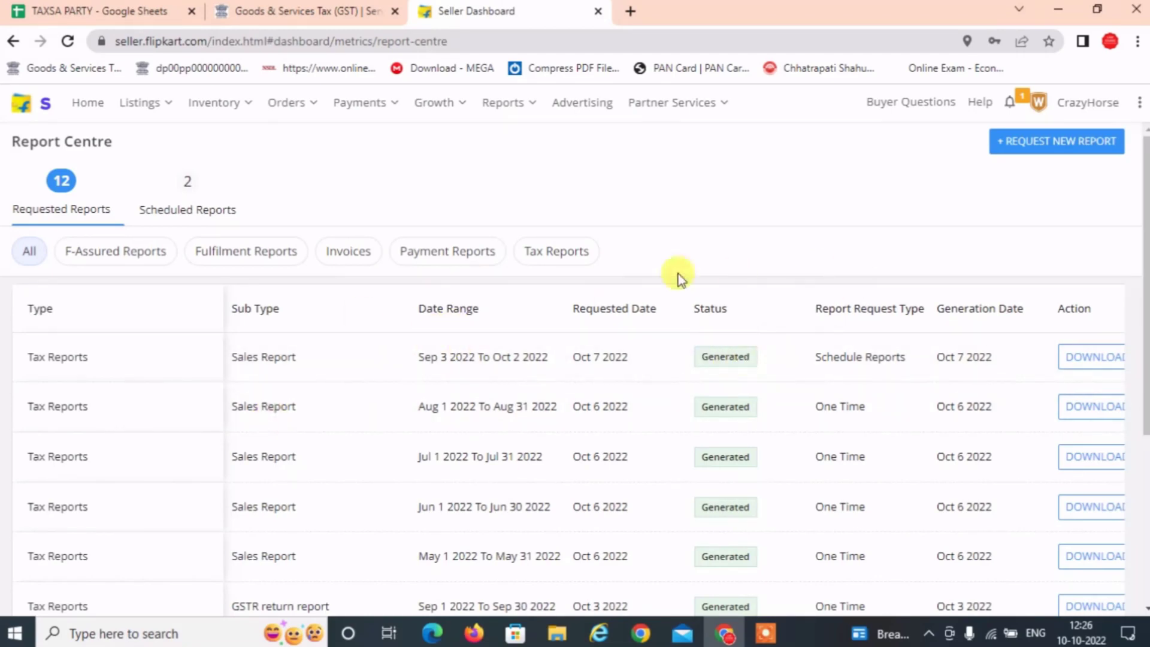
left_click(584, 255)
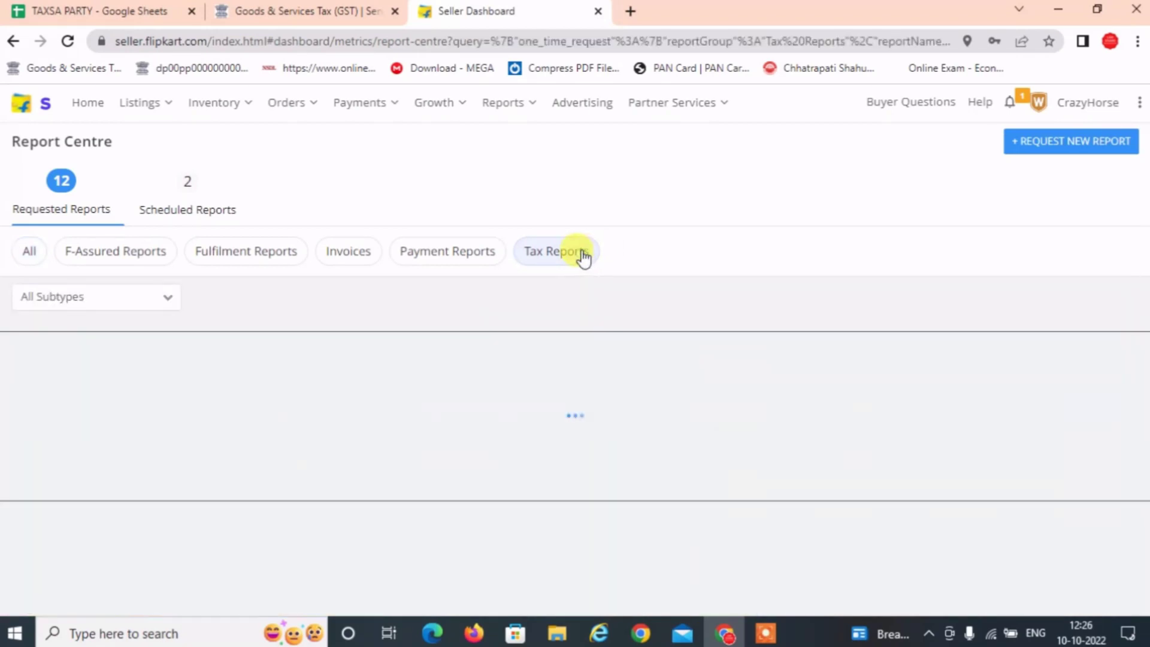
scroll(192, 328, "down", 3)
scroll(69, 246, "up", 3)
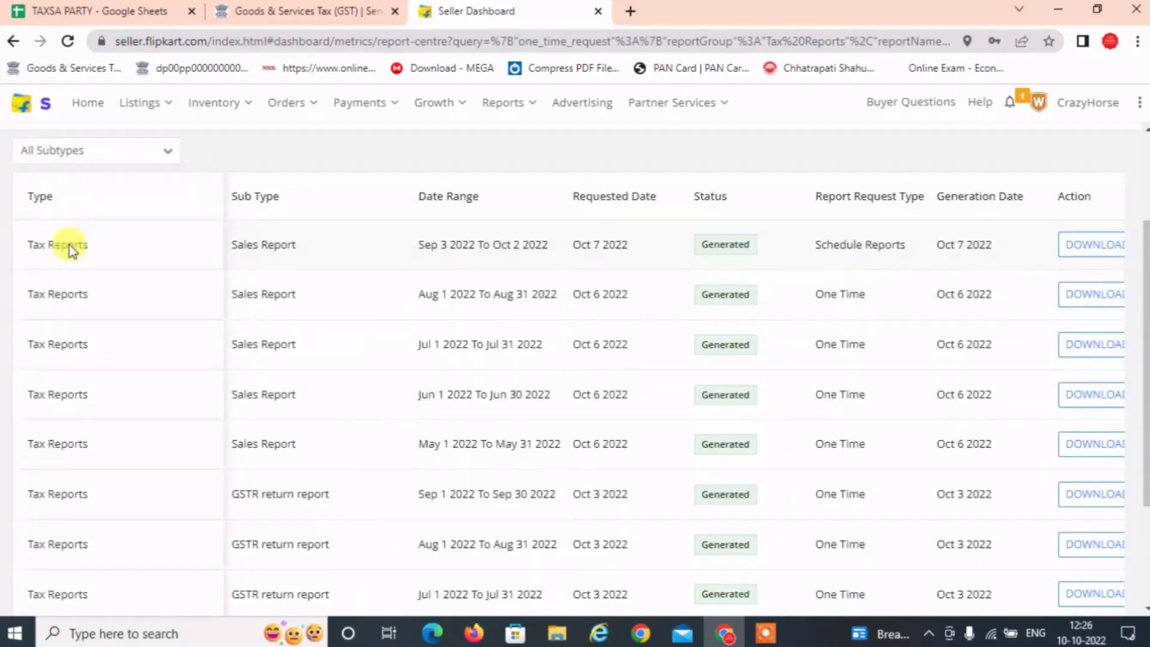
left_click(117, 302)
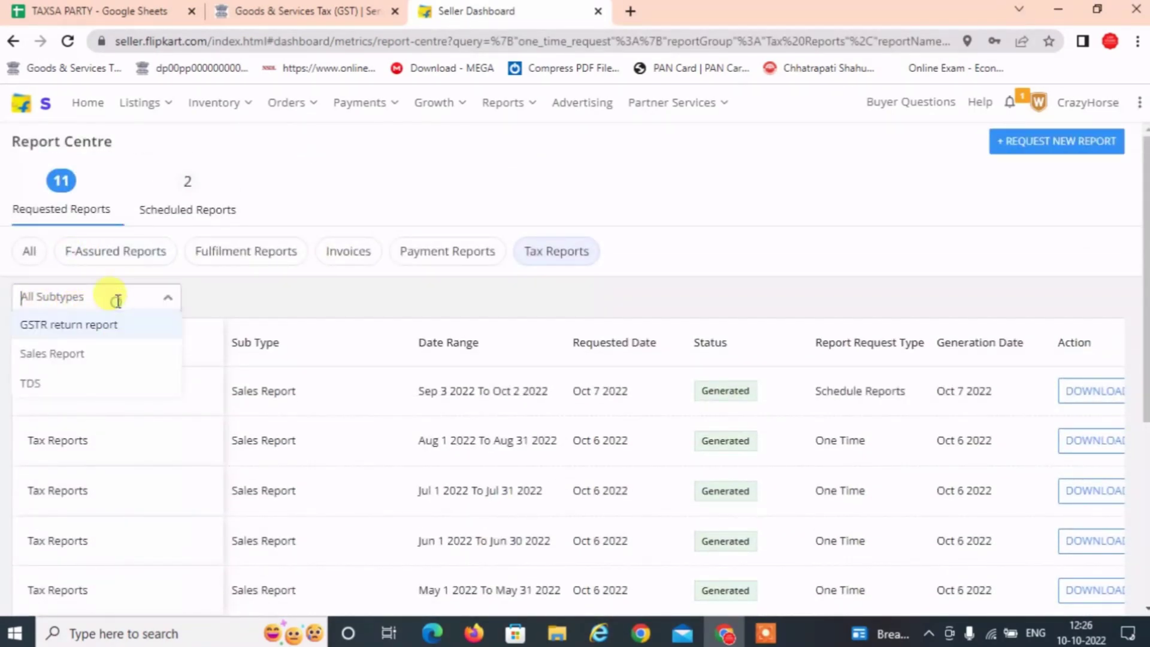
left_click(73, 354)
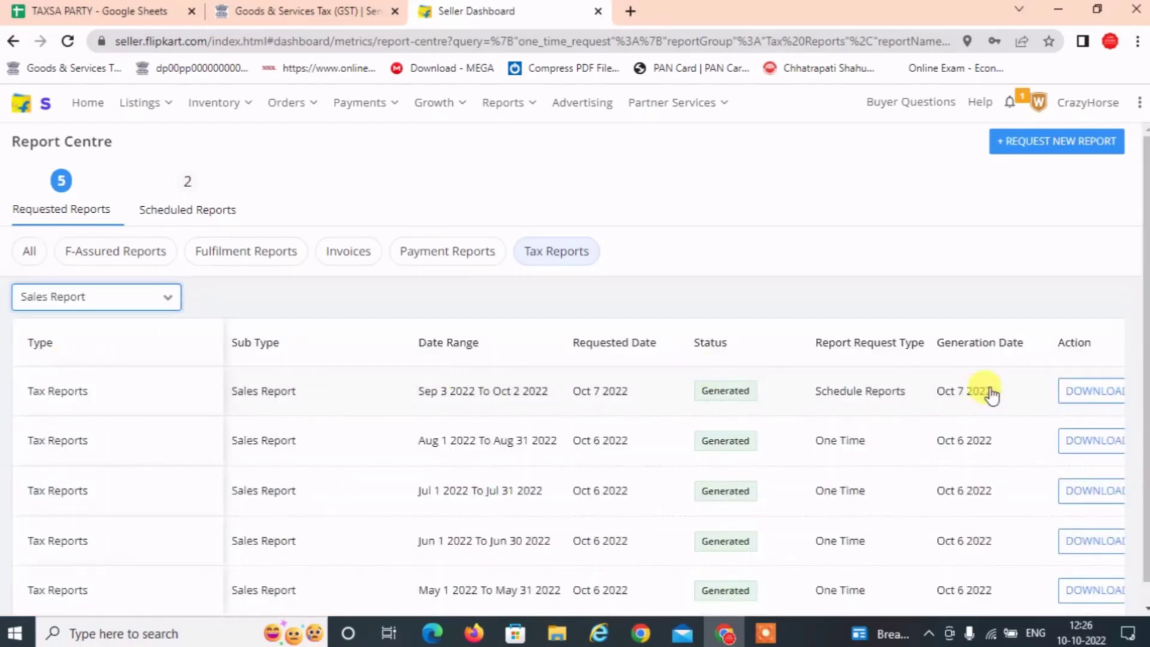
scroll(868, 359, "down", 1)
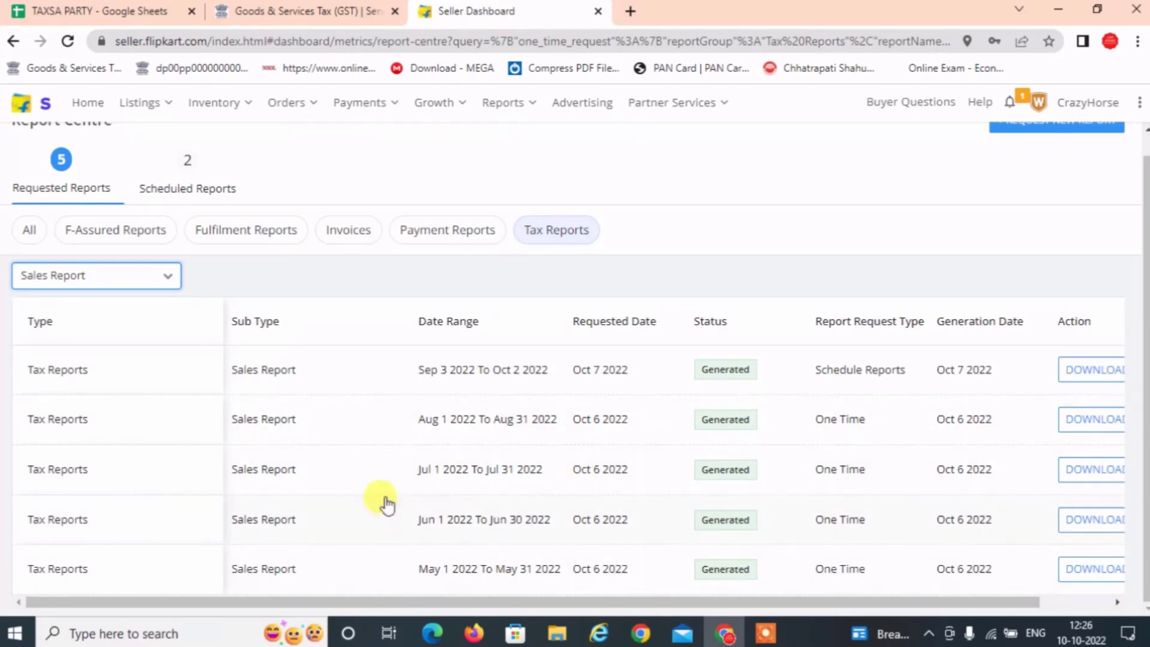
left_click_drag(299, 584, 258, 469)
scroll(1027, 275, "up", 1)
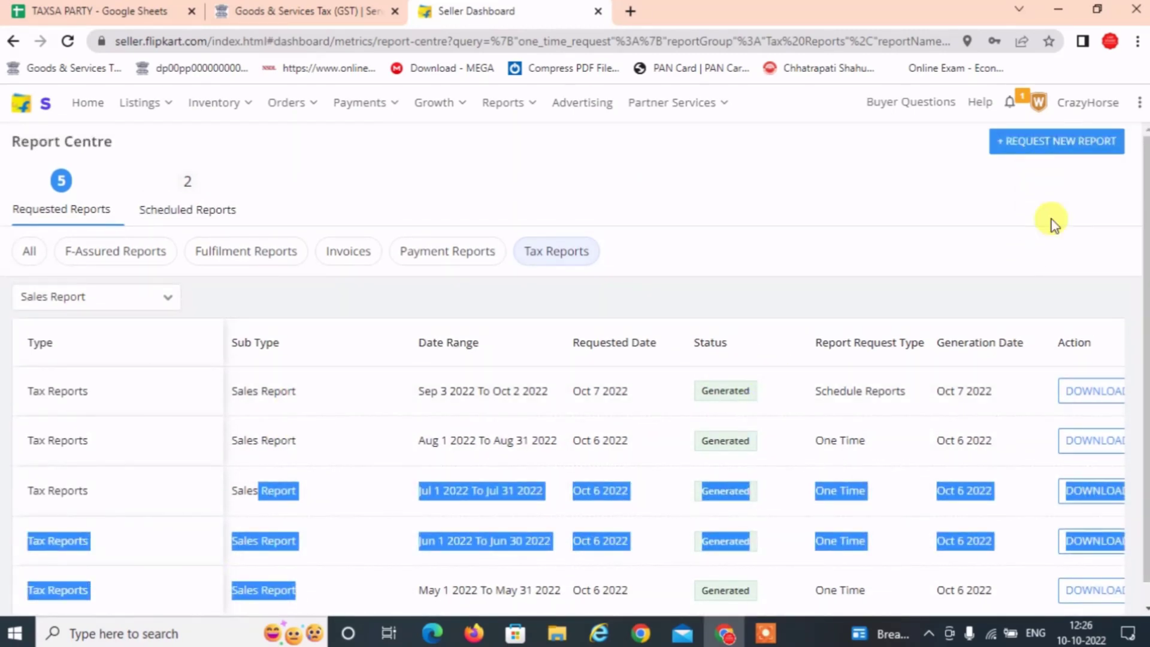
left_click(396, 293)
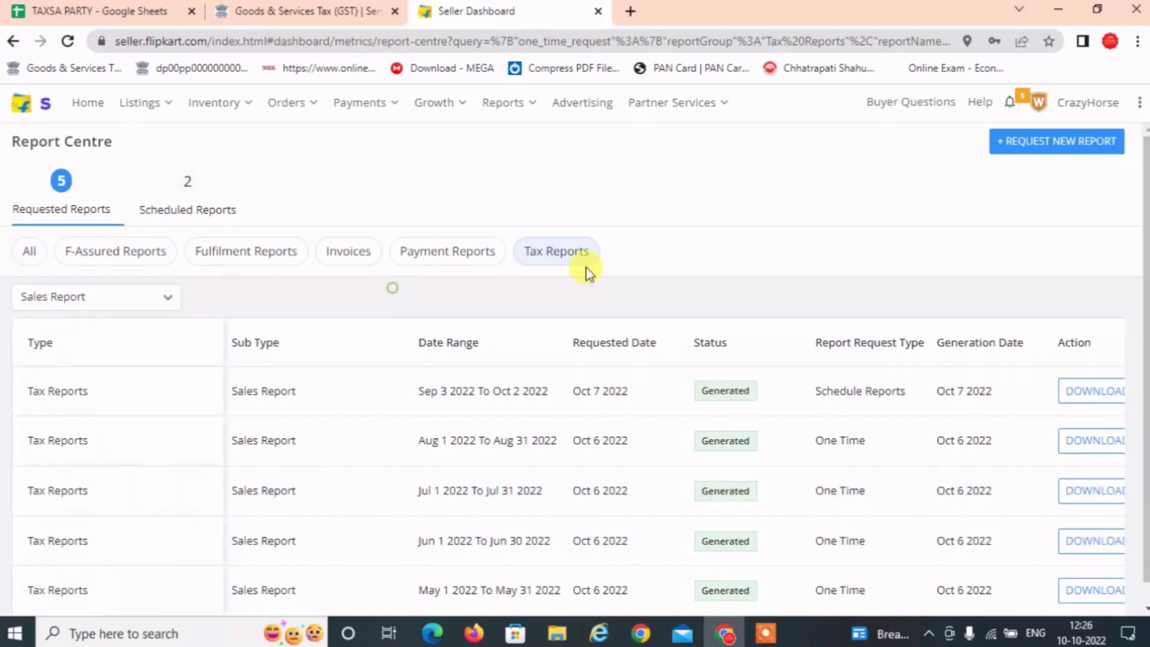
Request a one-time Tax Reports Sales Report covering Sep 01 to Sep 30, 2022.
left_click(1045, 150)
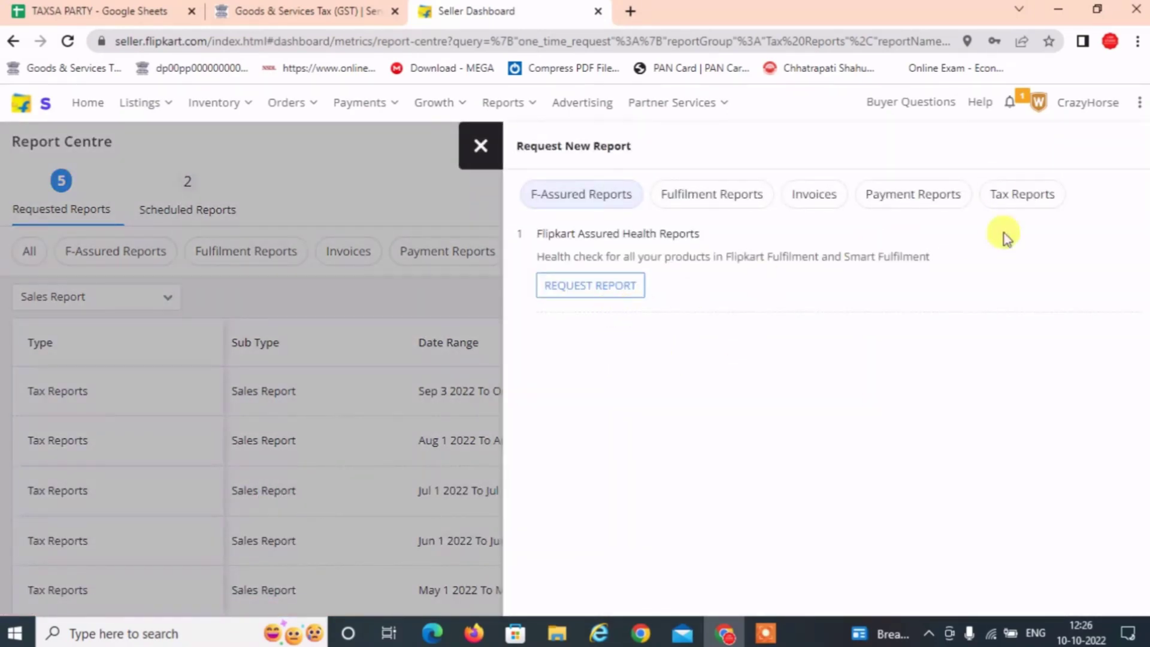
left_click(1031, 200)
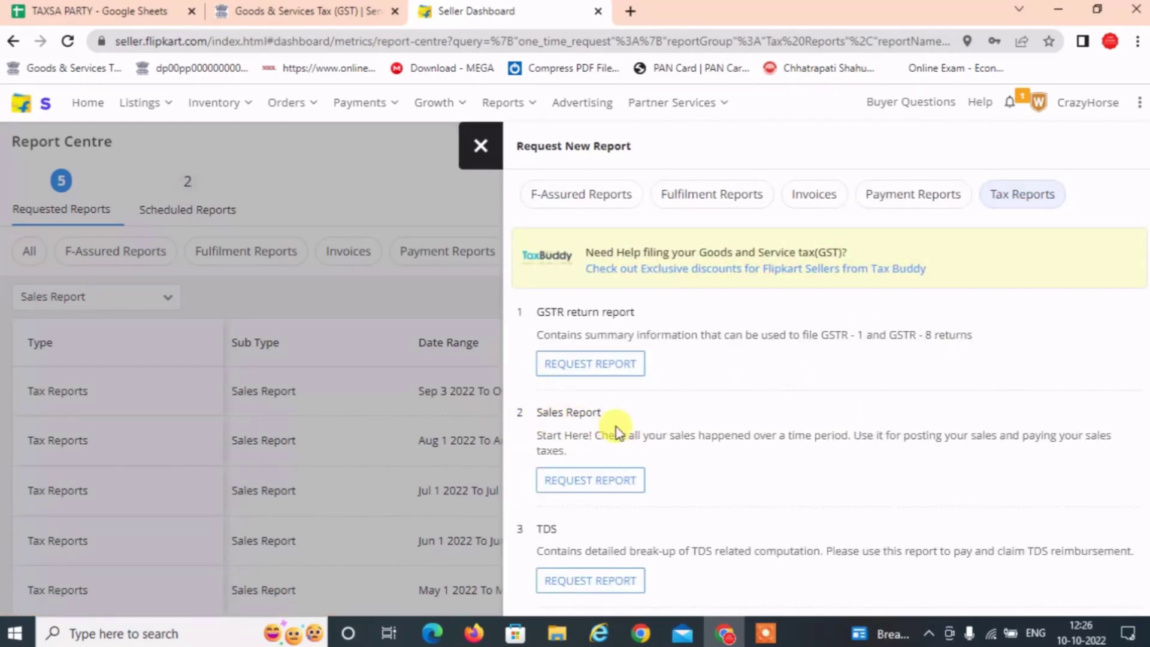
left_click_drag(605, 414, 535, 416)
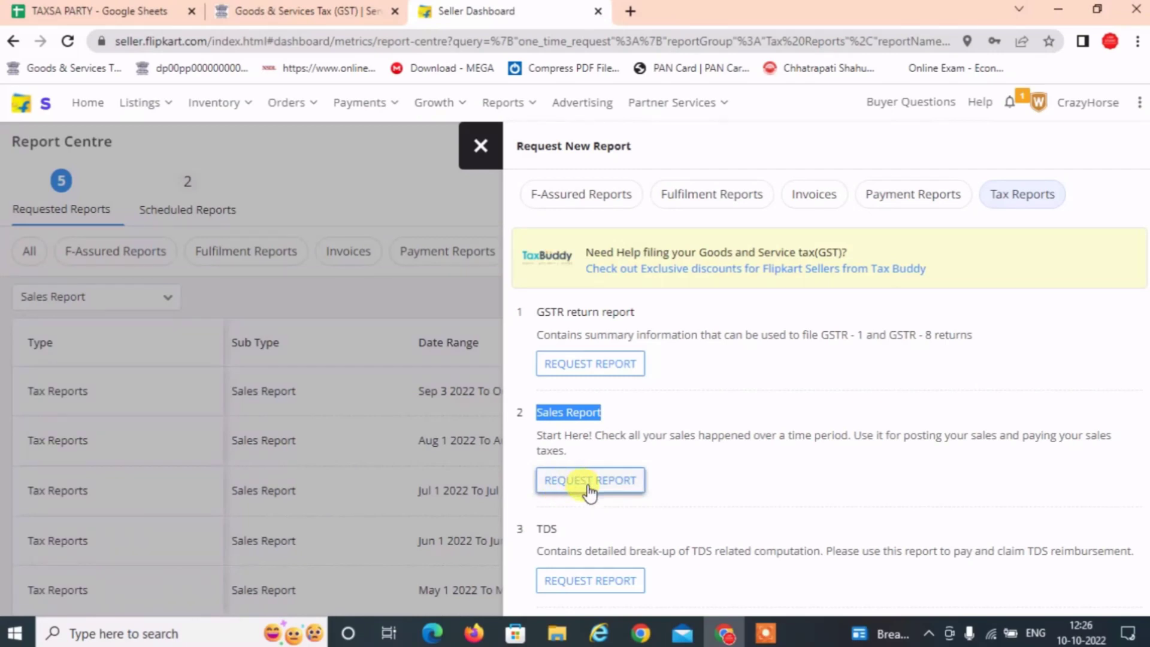
left_click(625, 487)
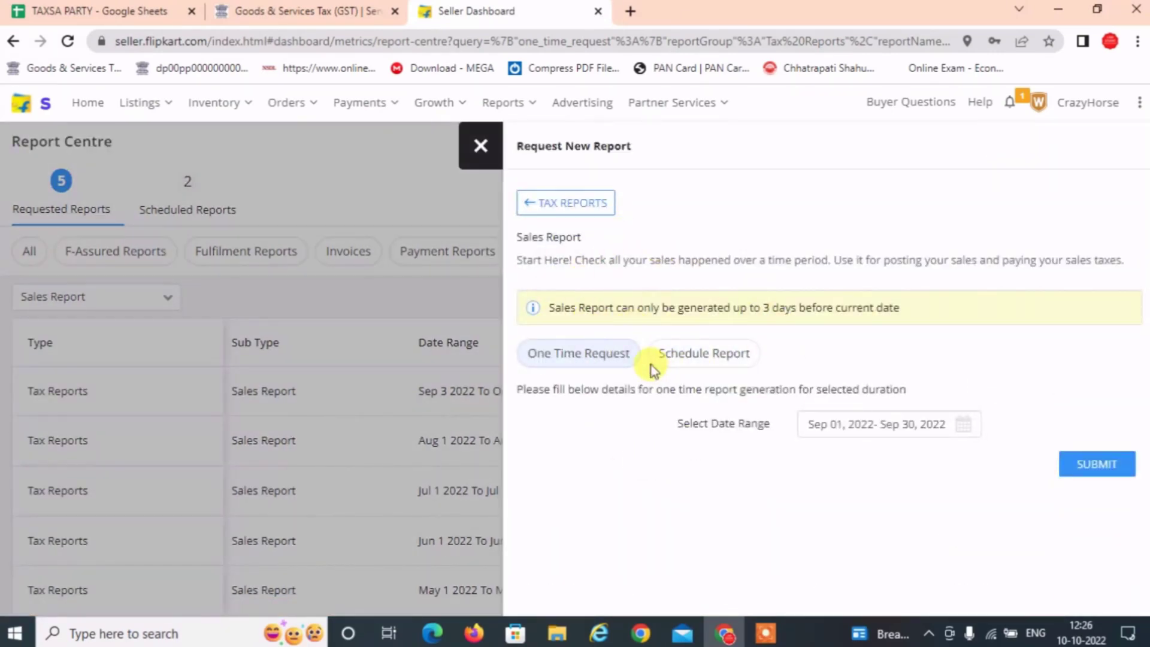
left_click(841, 425)
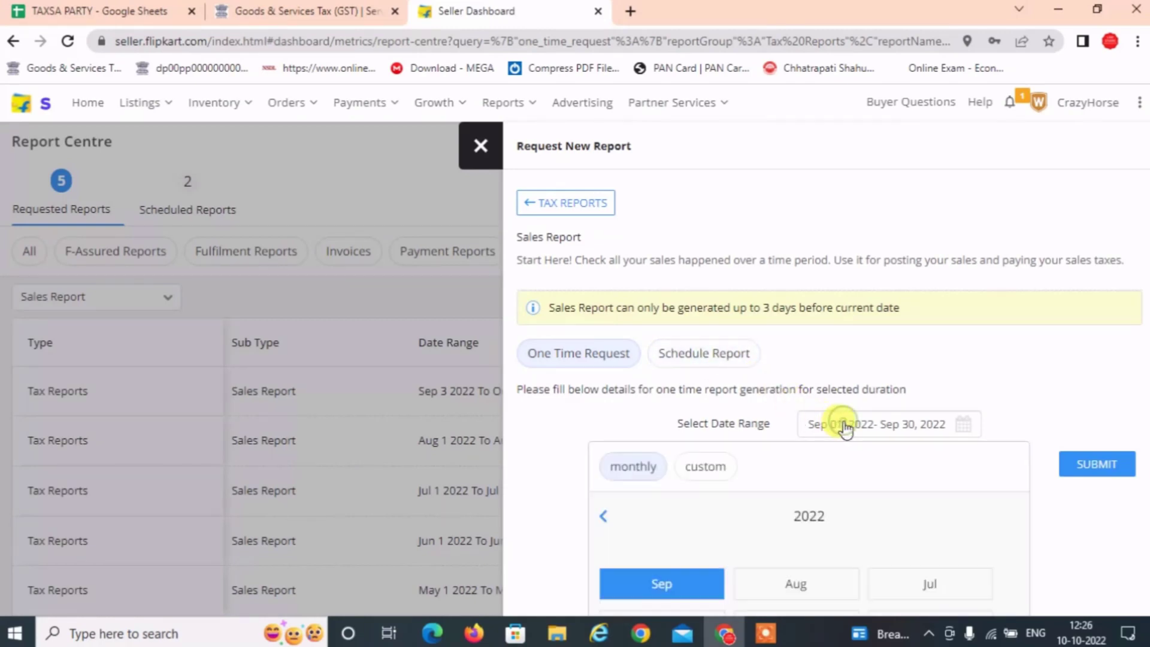
left_click(687, 584)
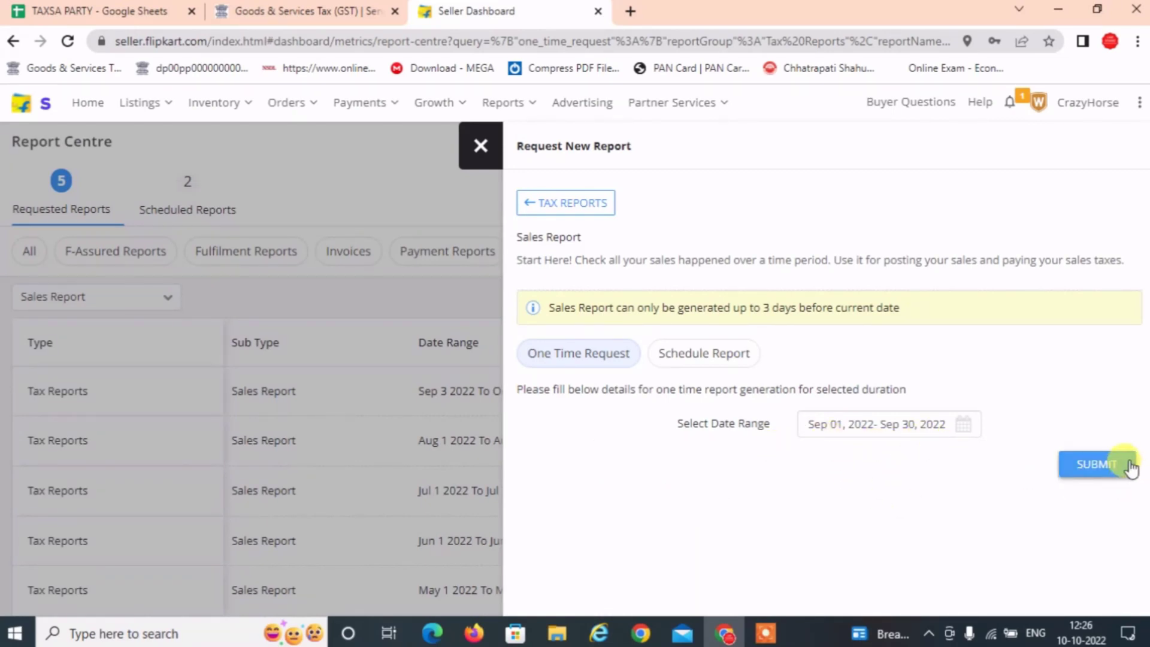
left_click(1095, 467)
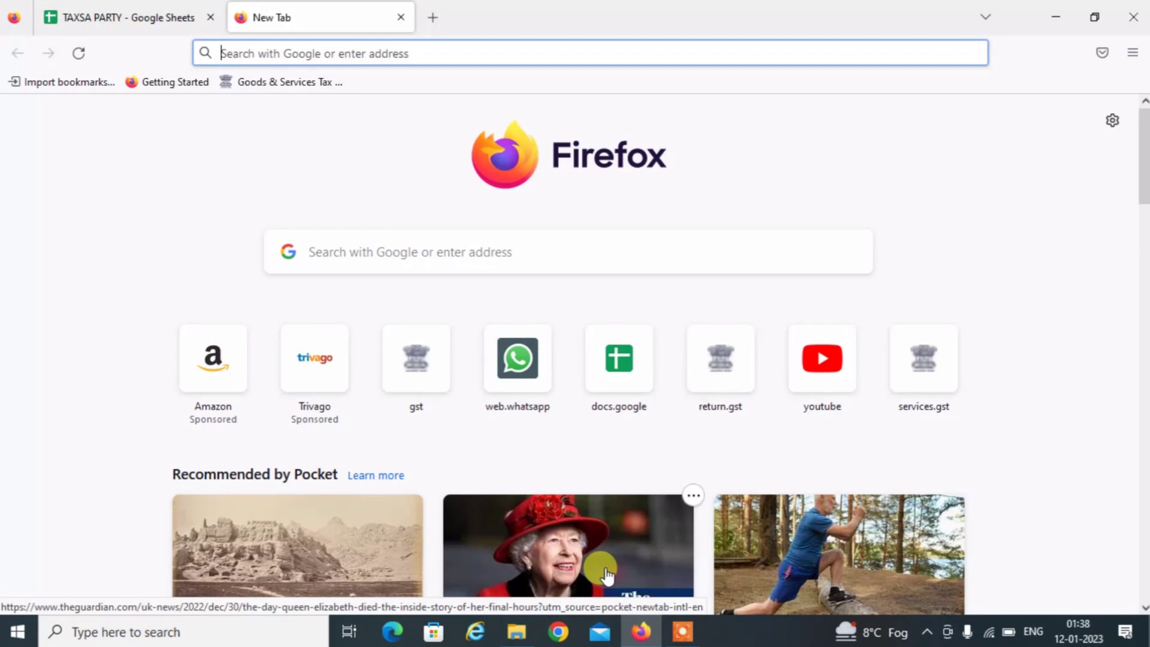
Search Google for 'meesho seller login' and open the 'Login - Meesho | Supplier Panel' result.
type("meesh")
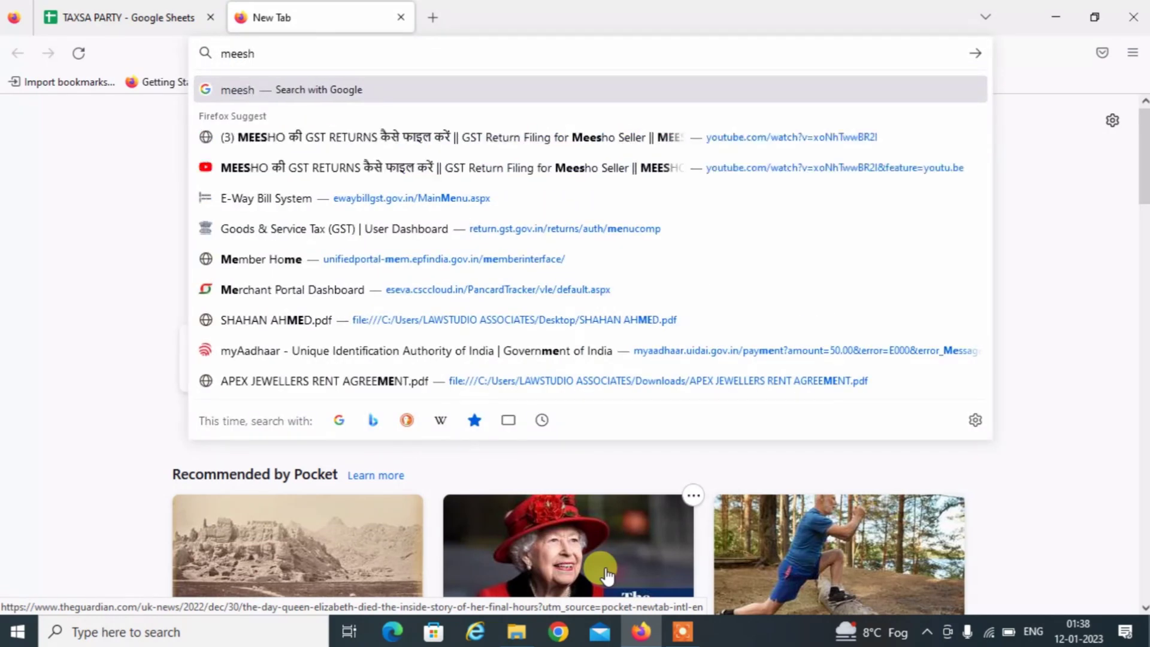
type("o seller")
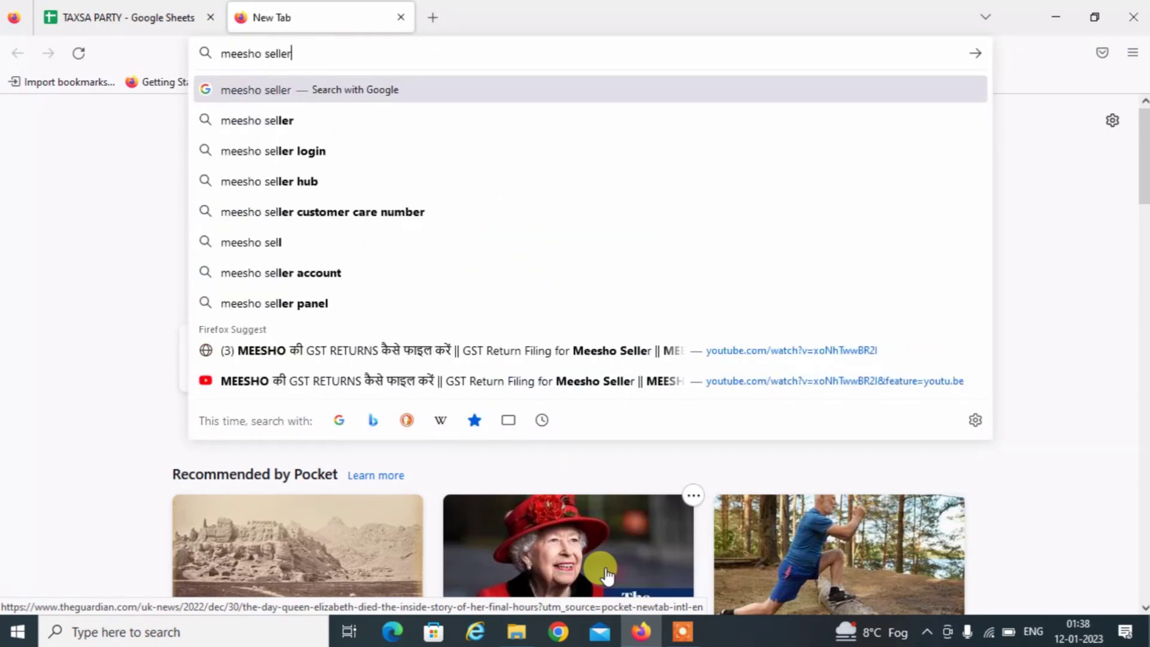
key("Down")
key("Return")
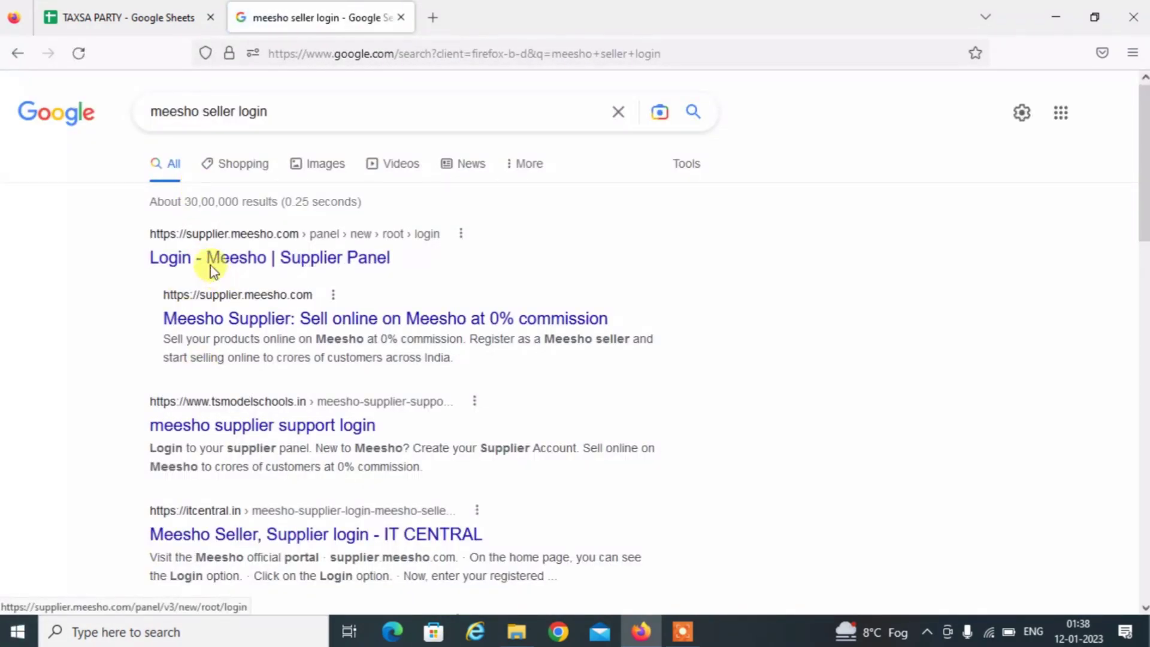
left_click(244, 268)
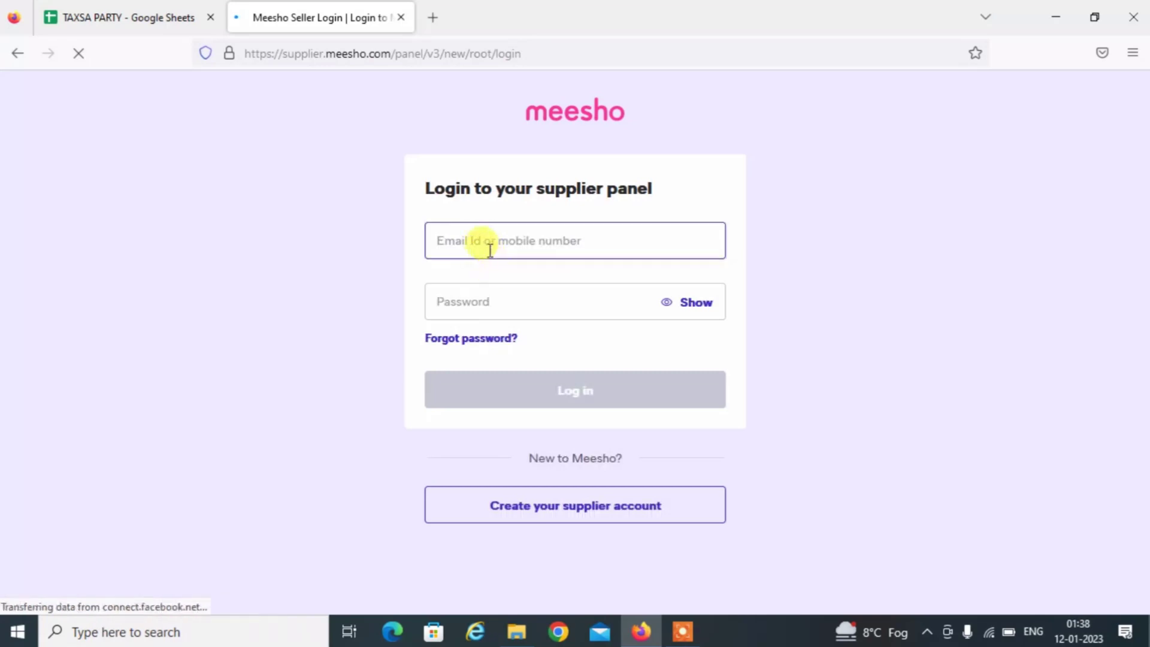
Paste the account e-mail and password, log in, and decline saving the login in Firefox.
left_click(494, 247)
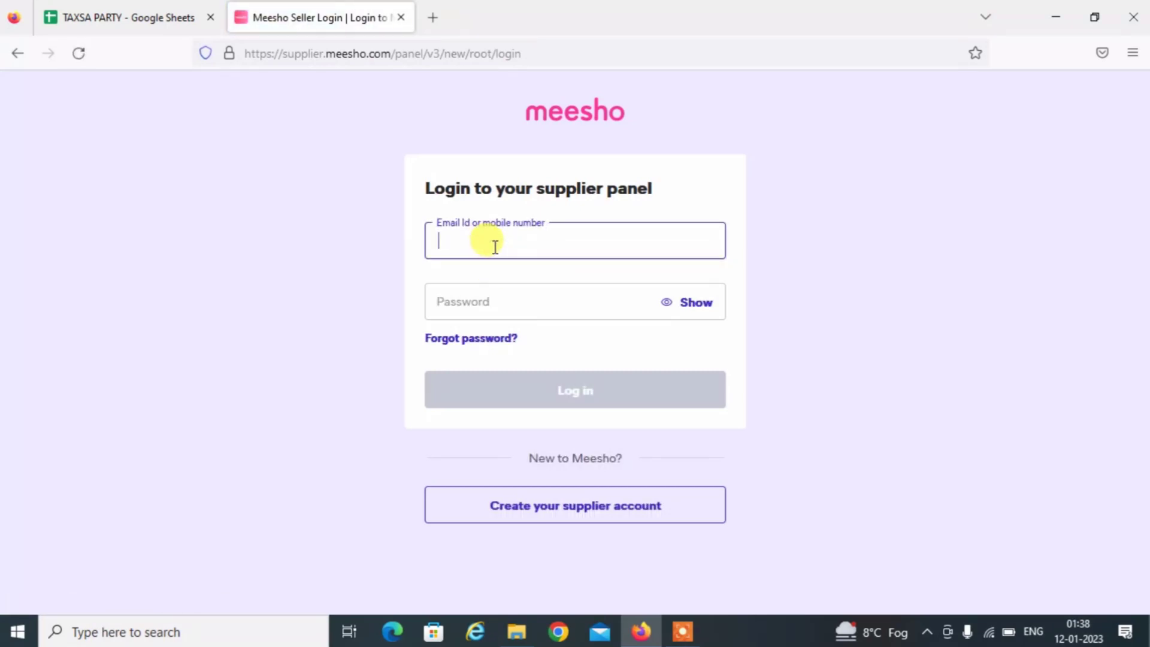
key("ctrl+v")
left_click(508, 299)
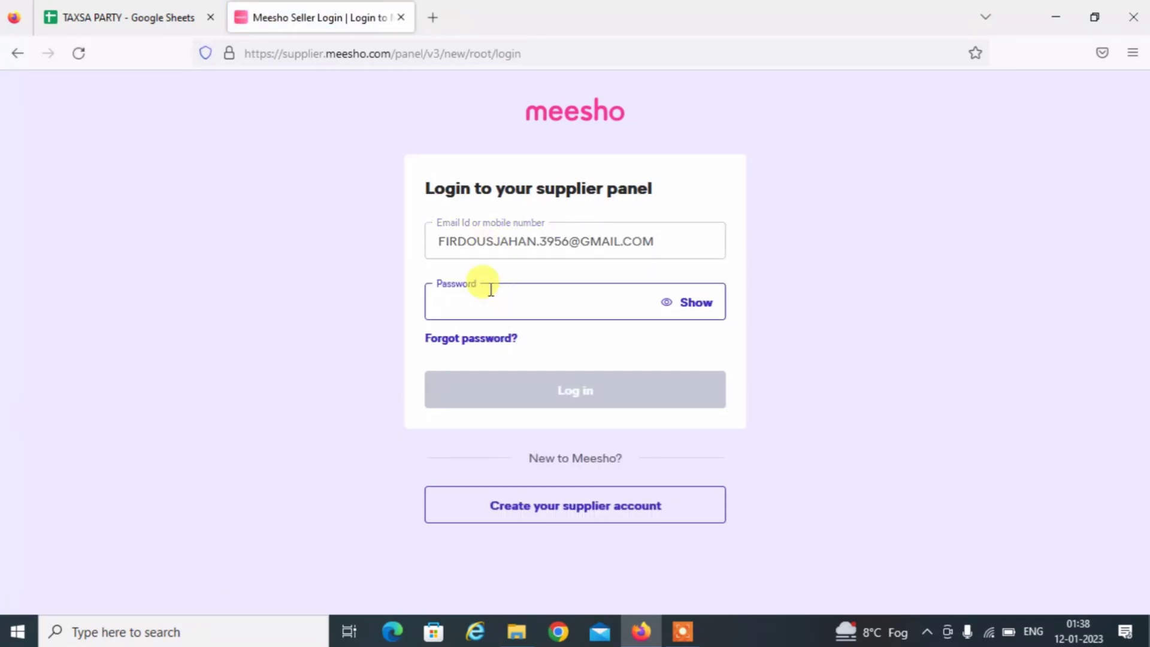
key("ctrl+v")
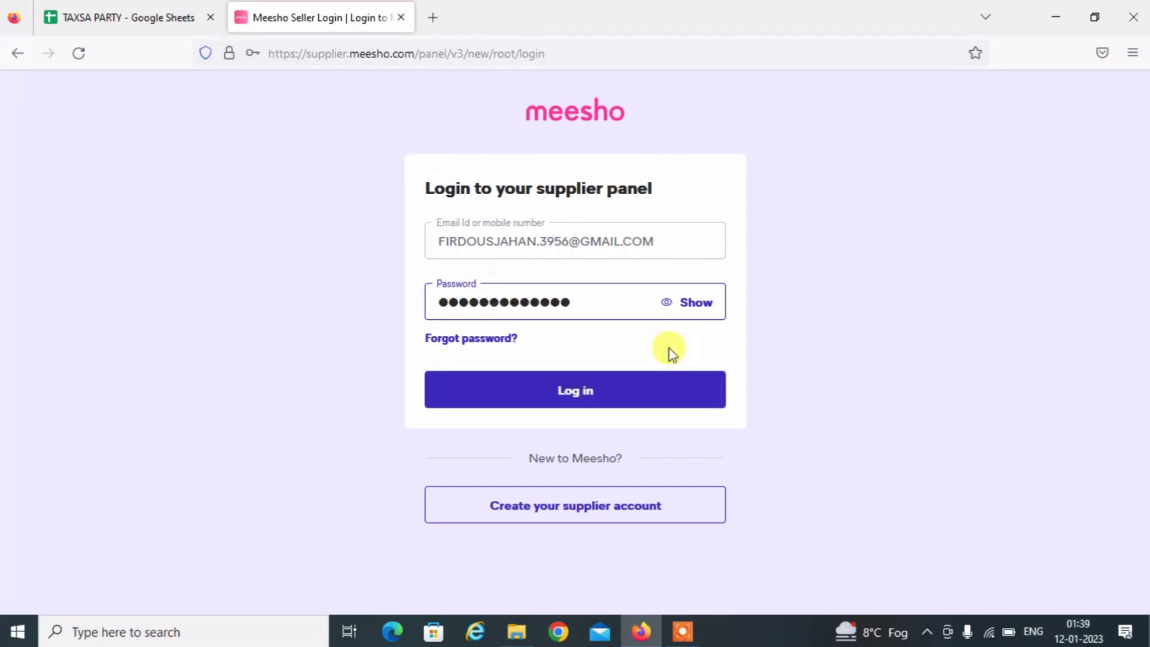
left_click(533, 395)
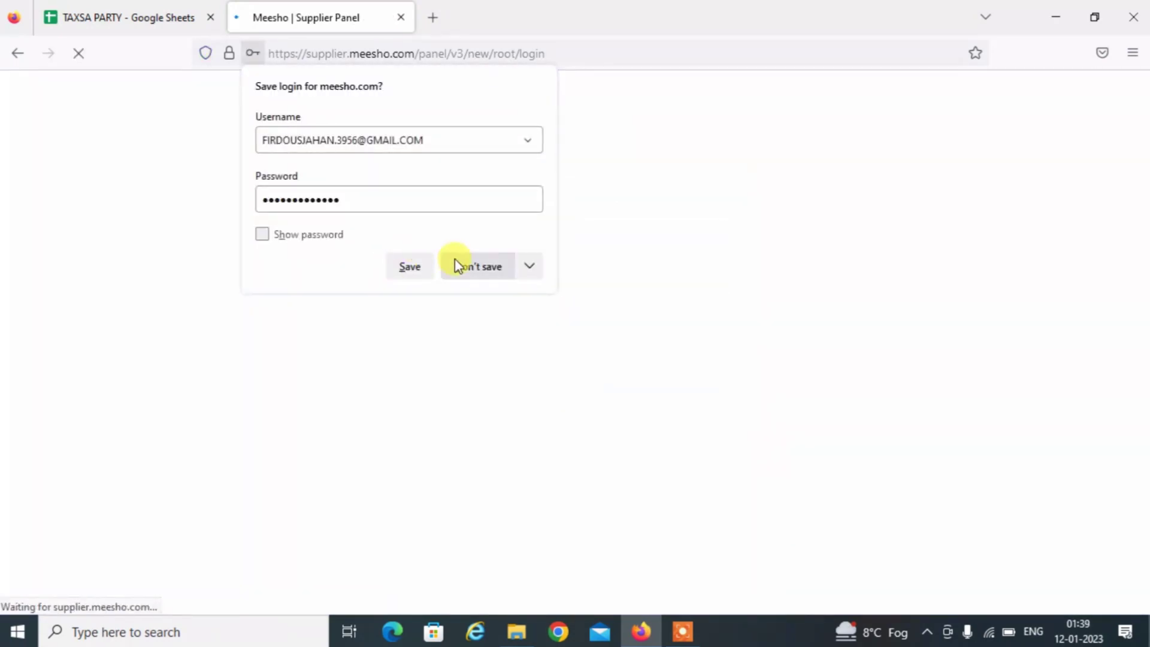
left_click(459, 263)
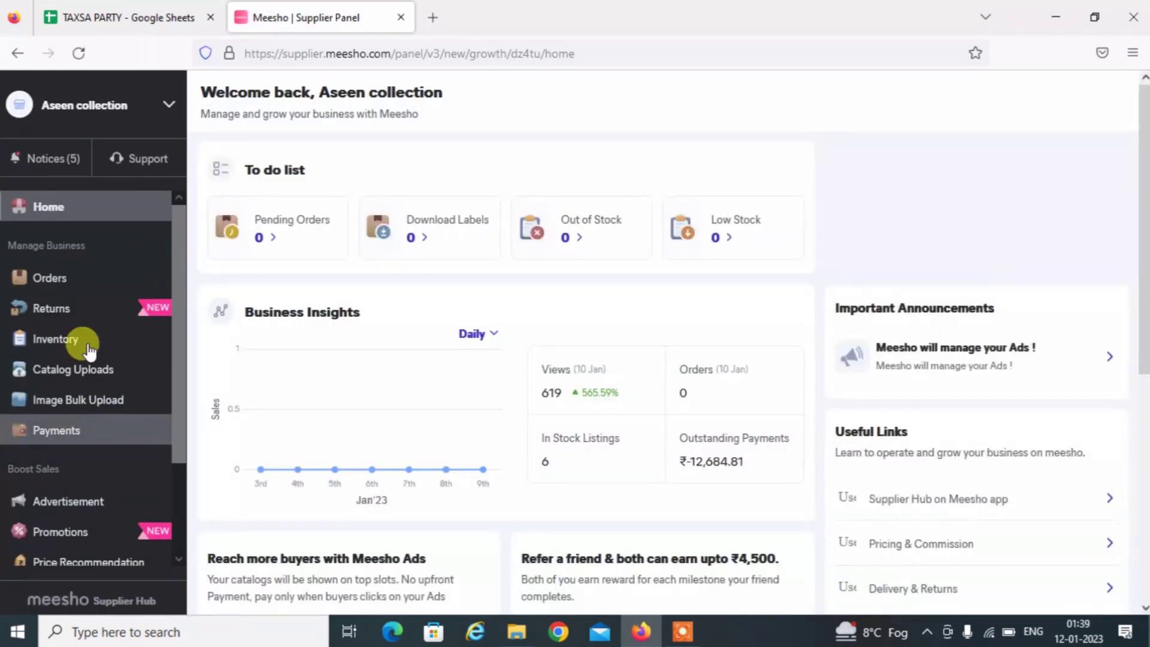
From Payments, download the GST Report with year 2022 and month November selected.
left_click(71, 438)
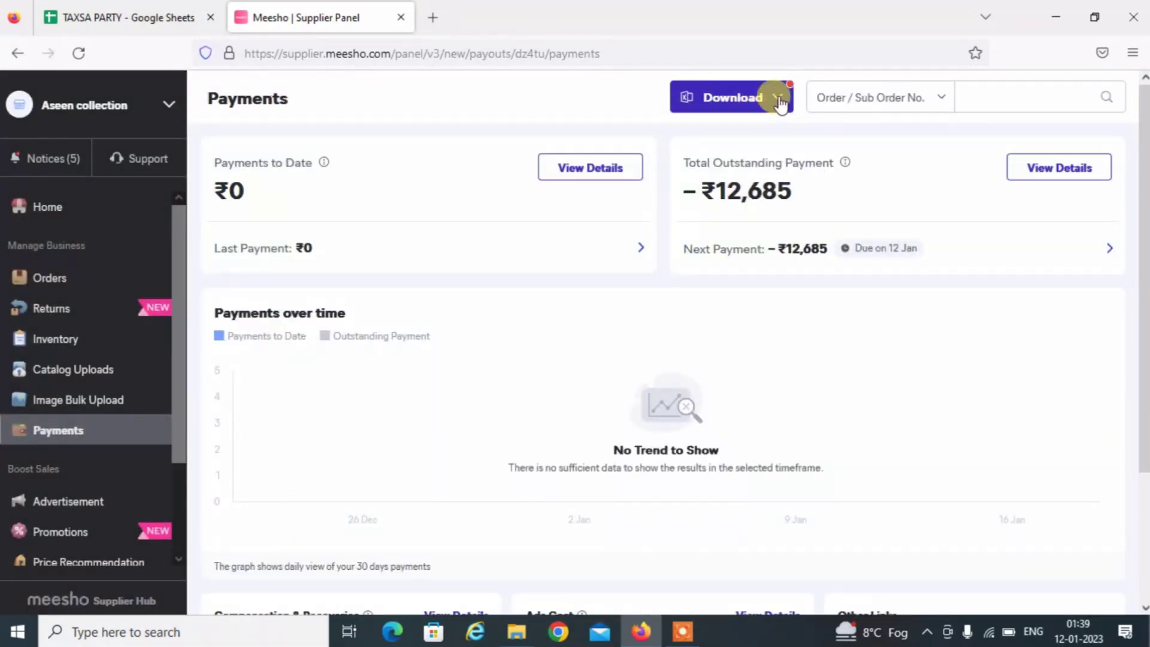
left_click(778, 99)
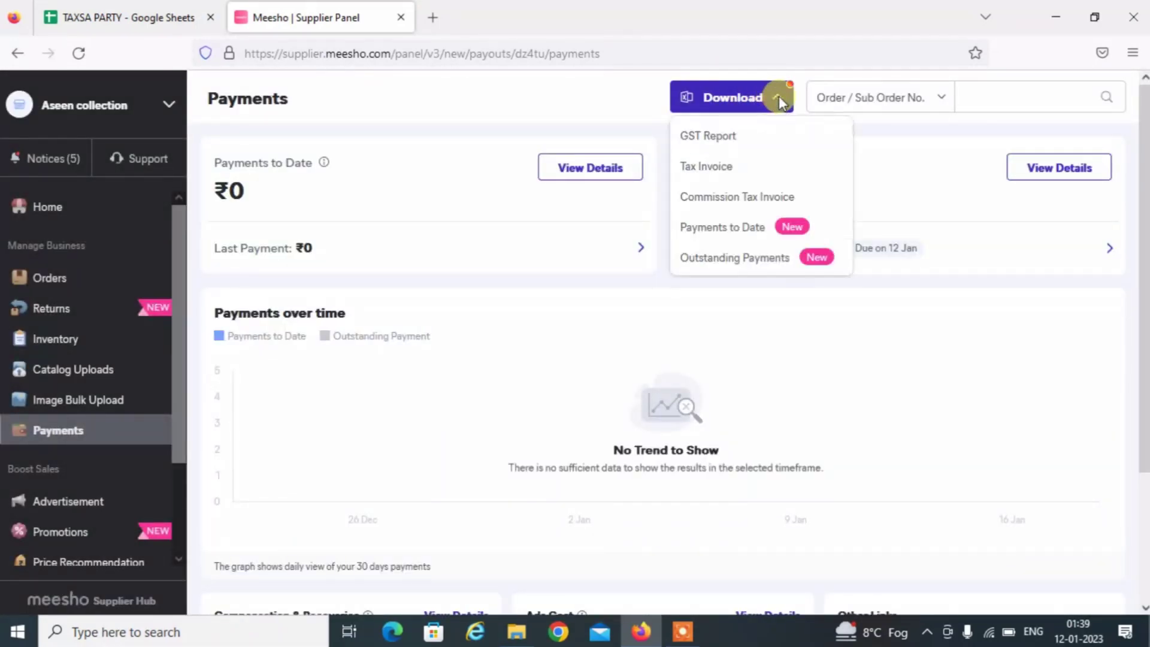
left_click(726, 144)
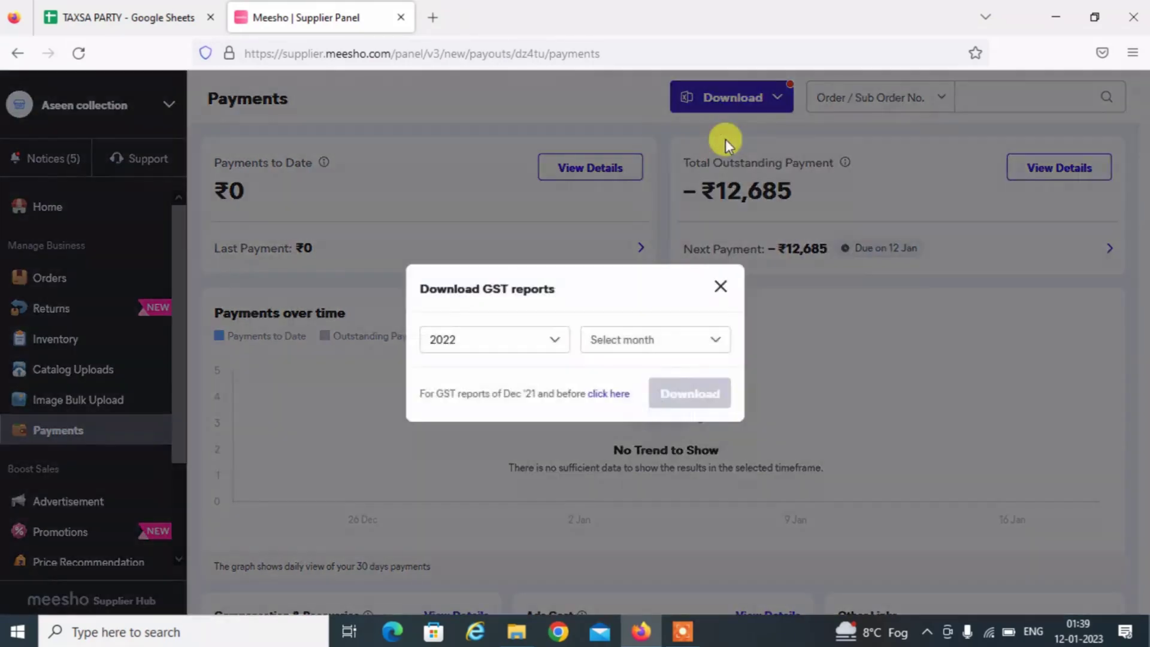
left_click(529, 346)
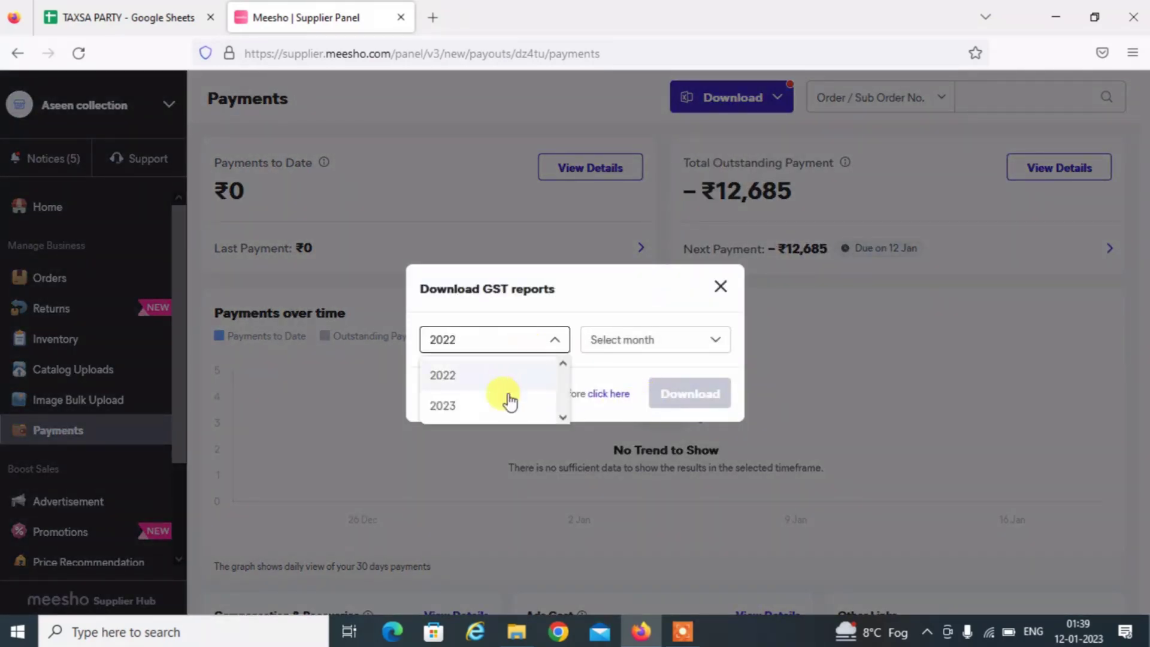
left_click(476, 381)
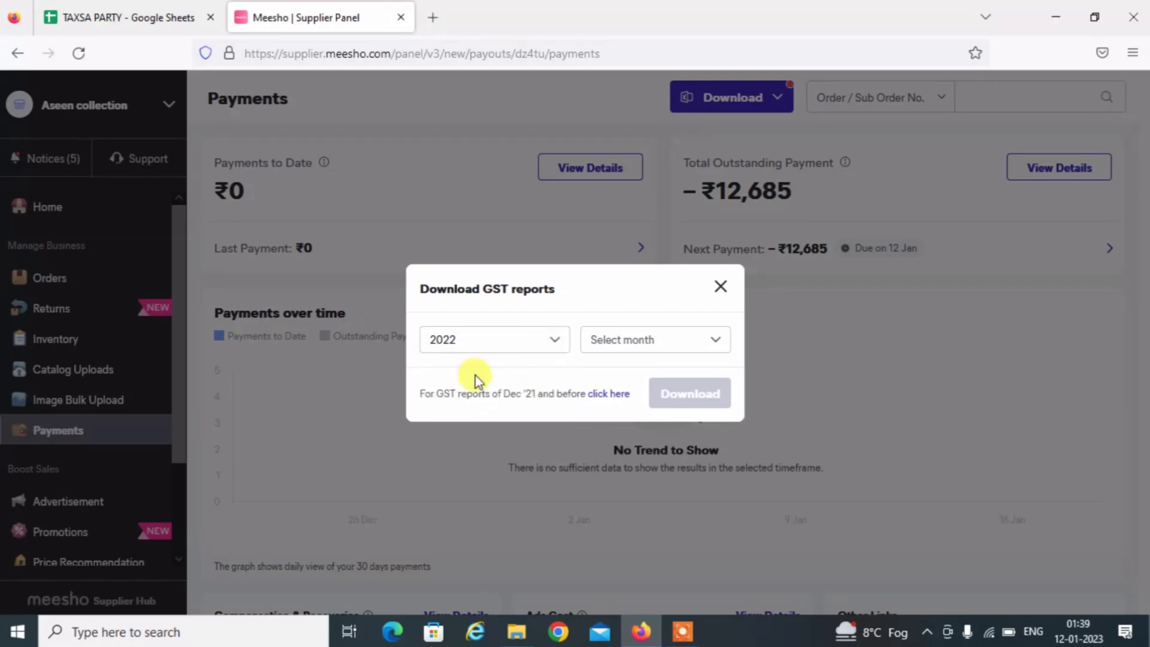
left_click(495, 344)
left_click(603, 346)
left_click(603, 342)
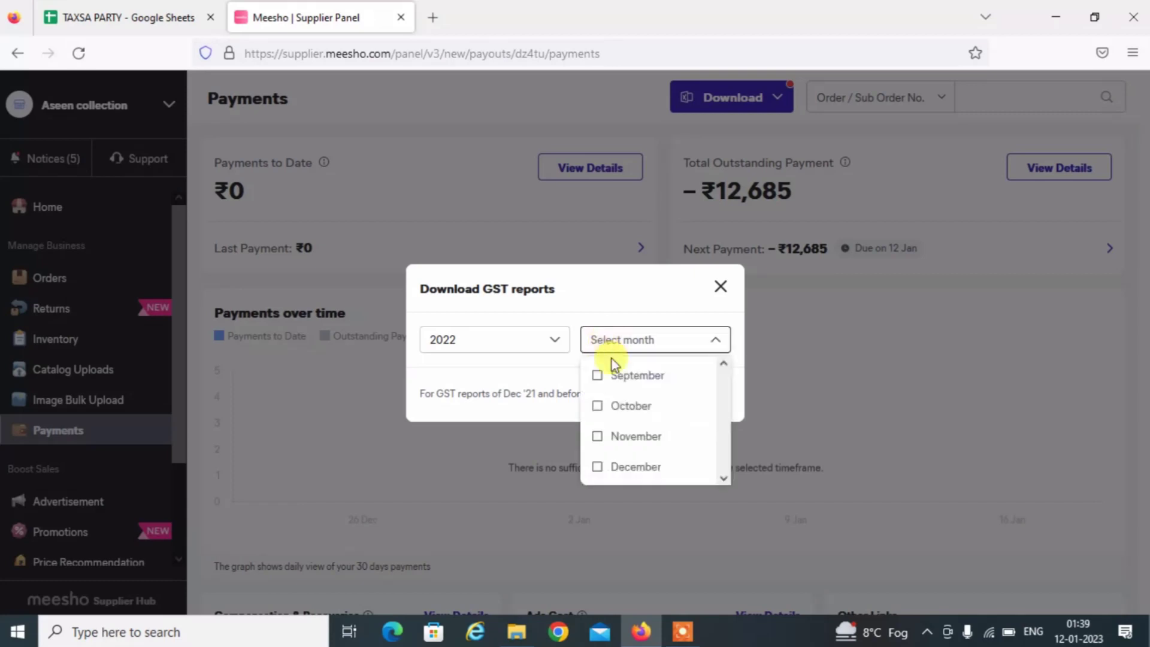
left_click(636, 437)
left_click(765, 389)
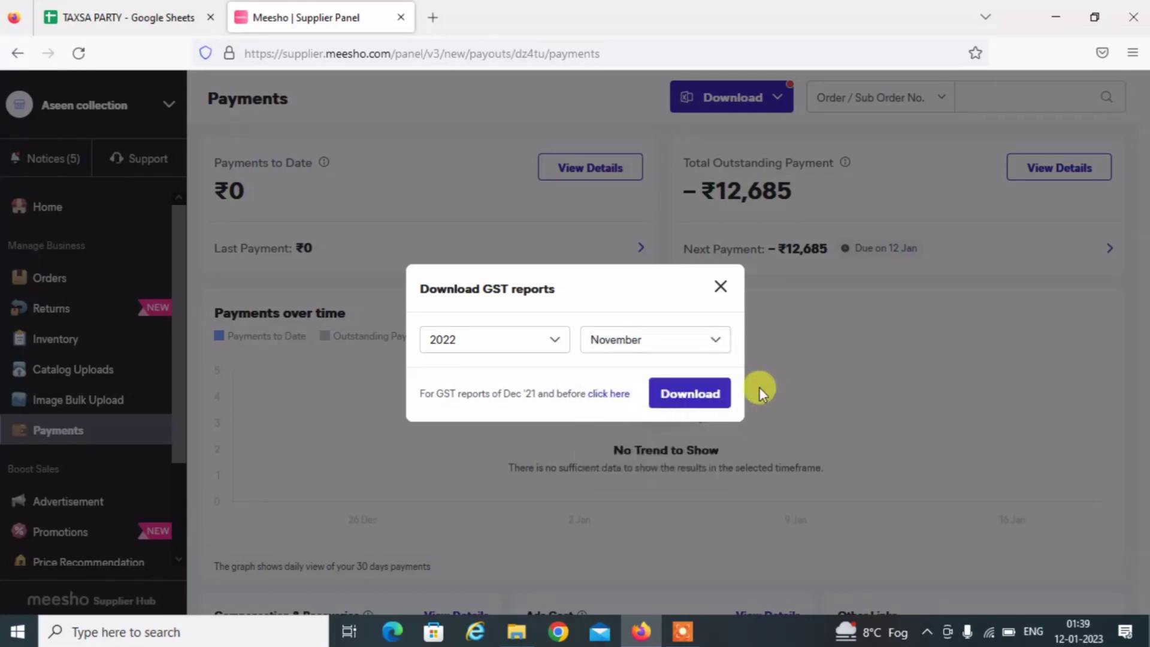
left_click(684, 398)
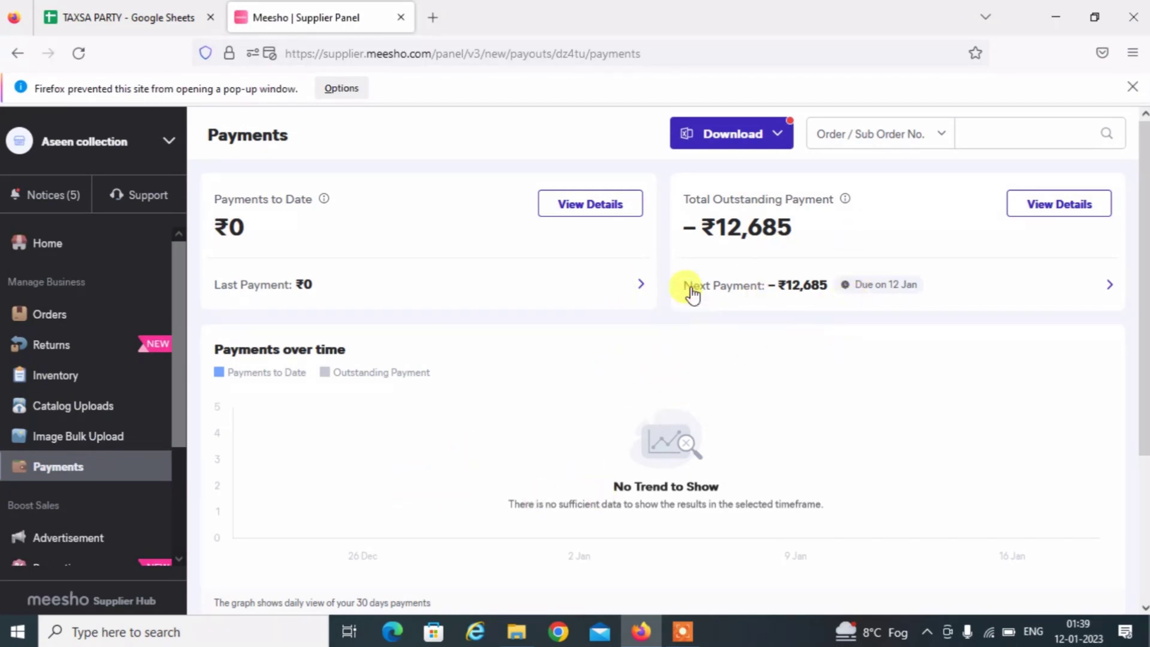
Show the Payments Download list with GST Report and Tax Invoice options.
left_click(774, 141)
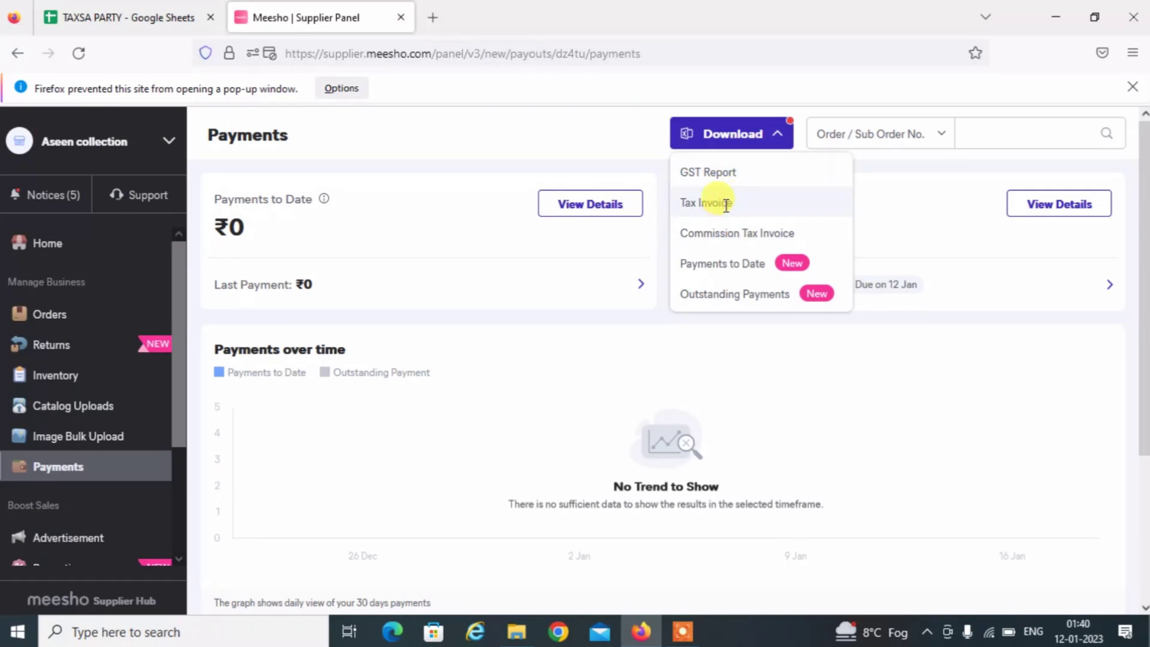
Download the tax invoice for the date range 1 Nov 2022 to 30 Nov 2022.
left_click(714, 202)
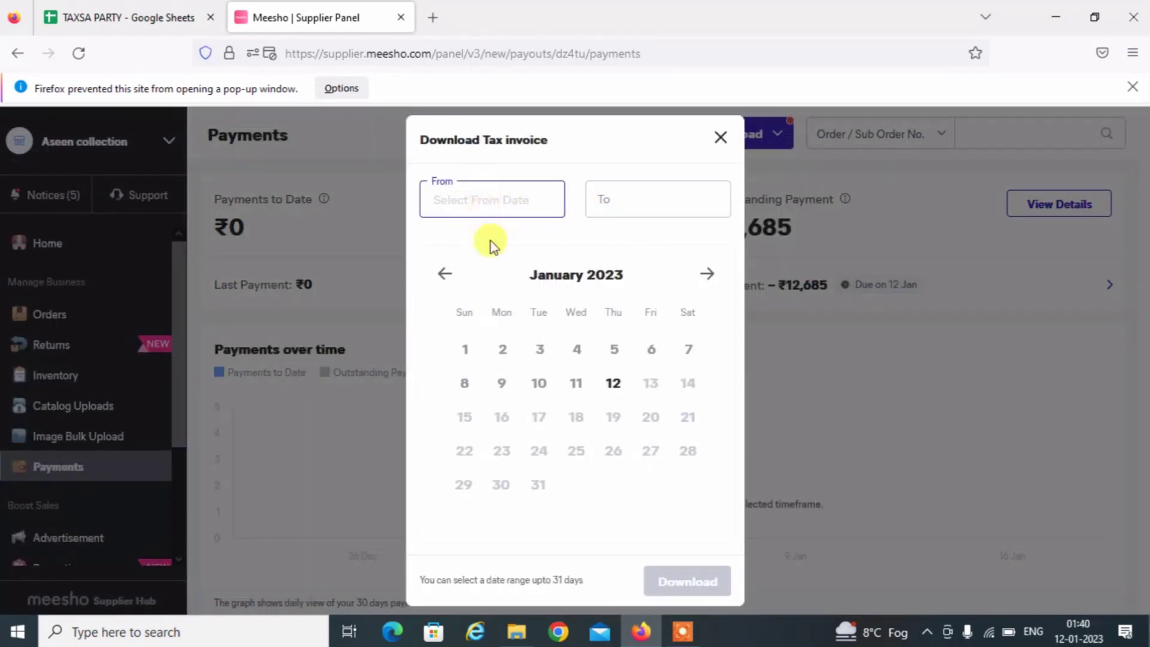
left_click(446, 276)
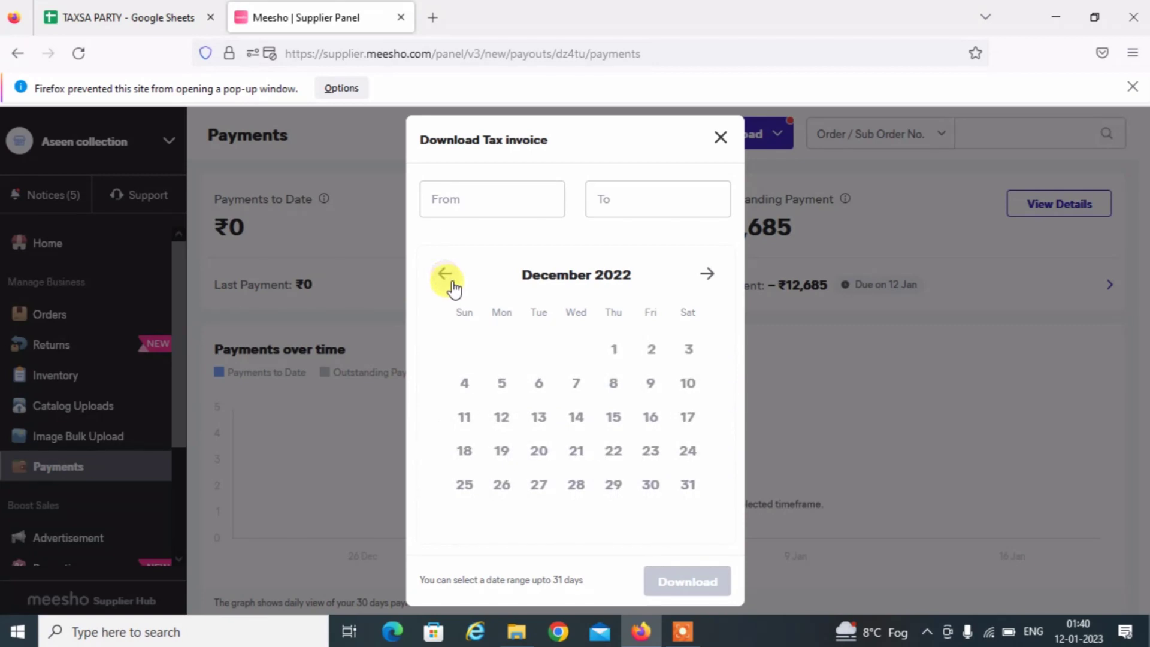
left_click(448, 278)
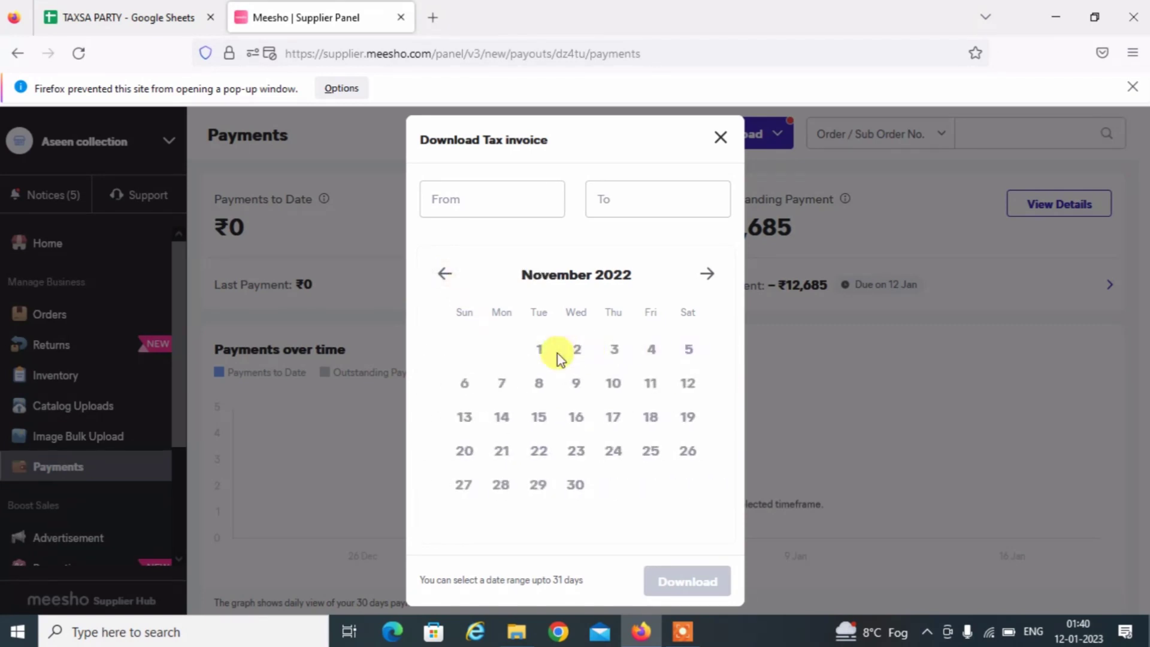
left_click(540, 350)
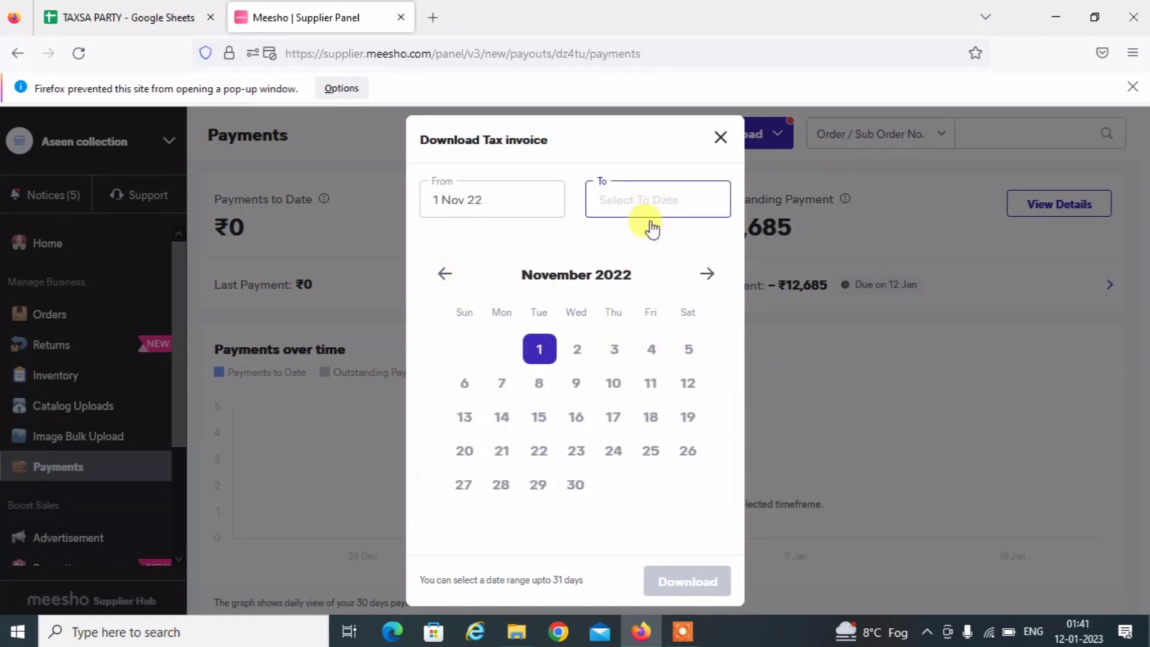
left_click(584, 490)
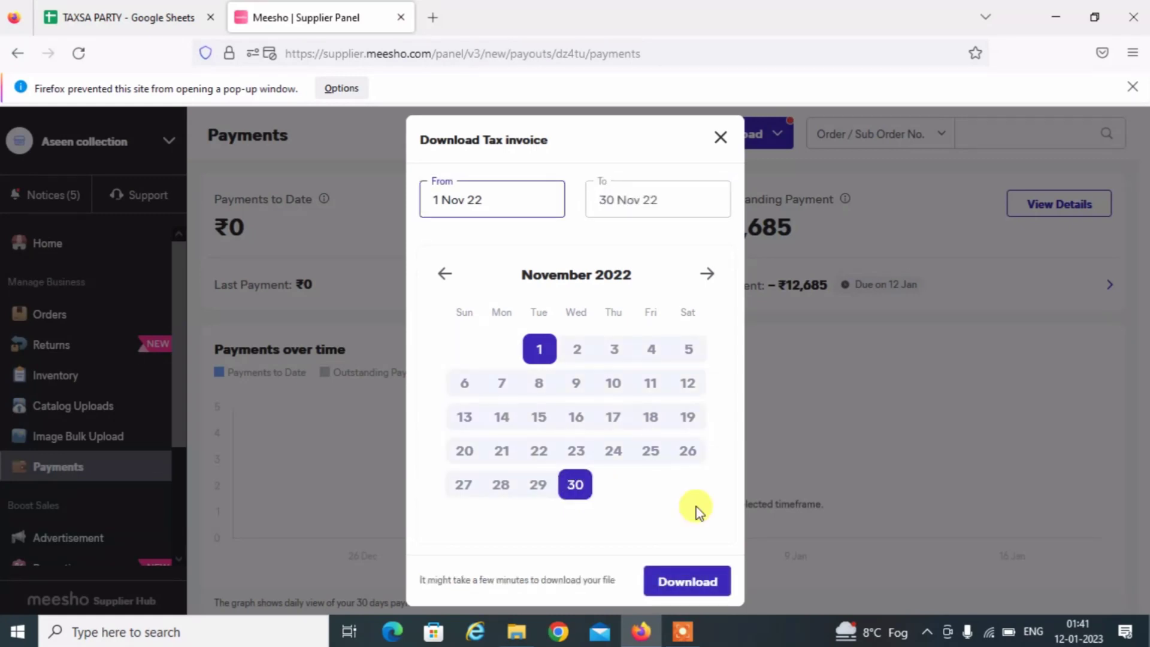
left_click(724, 590)
left_click(685, 595)
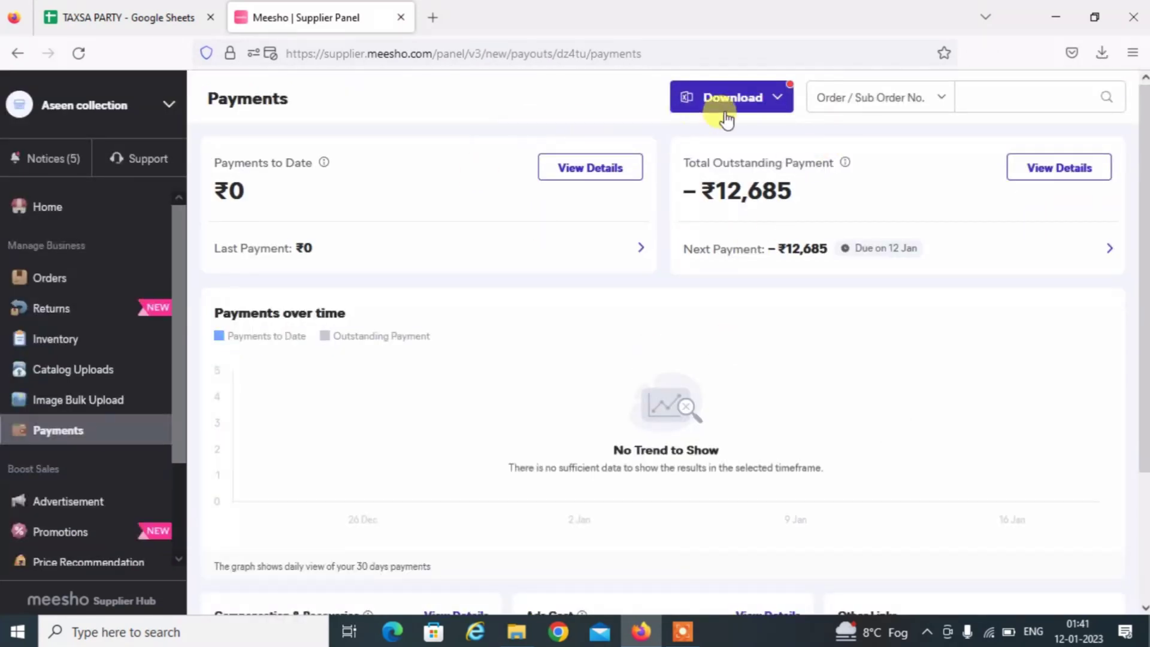
Download the GST Report for year 2022, month December, and close the downloads panel.
left_click(741, 104)
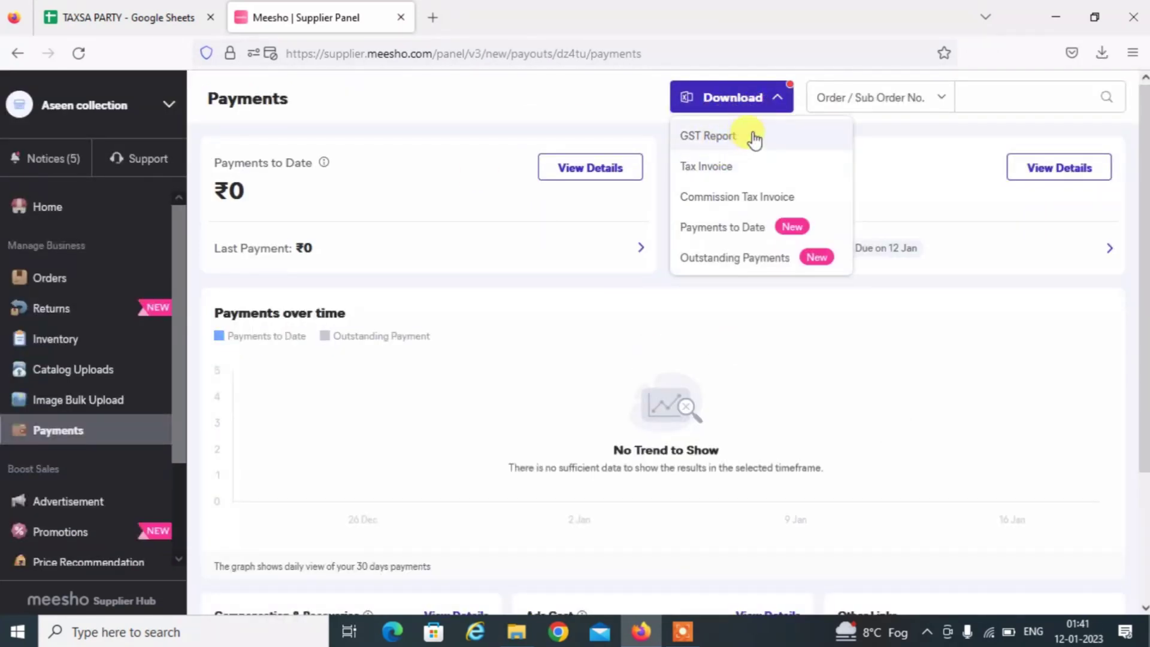
left_click(728, 137)
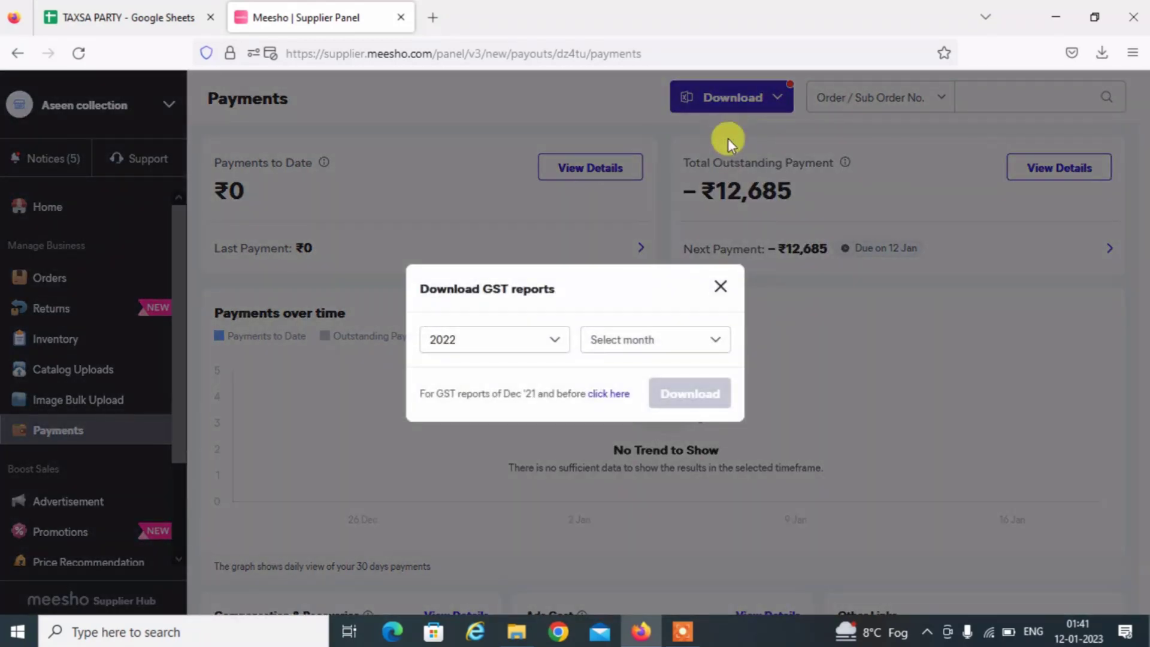
left_click(511, 358)
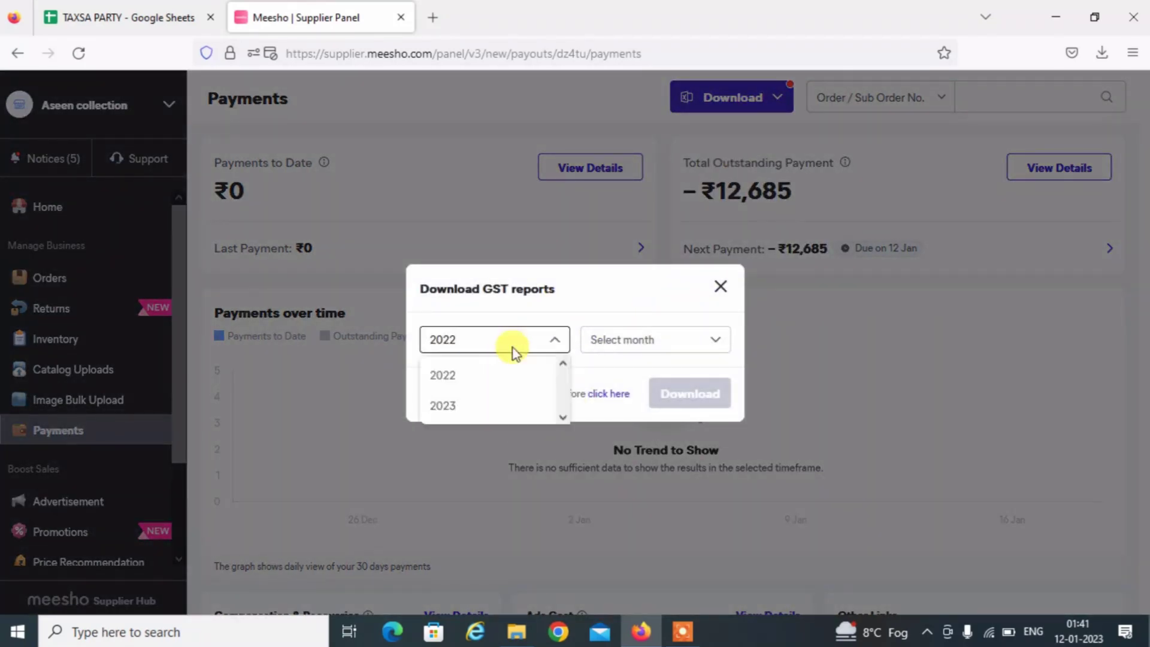
left_click(603, 351)
left_click(603, 350)
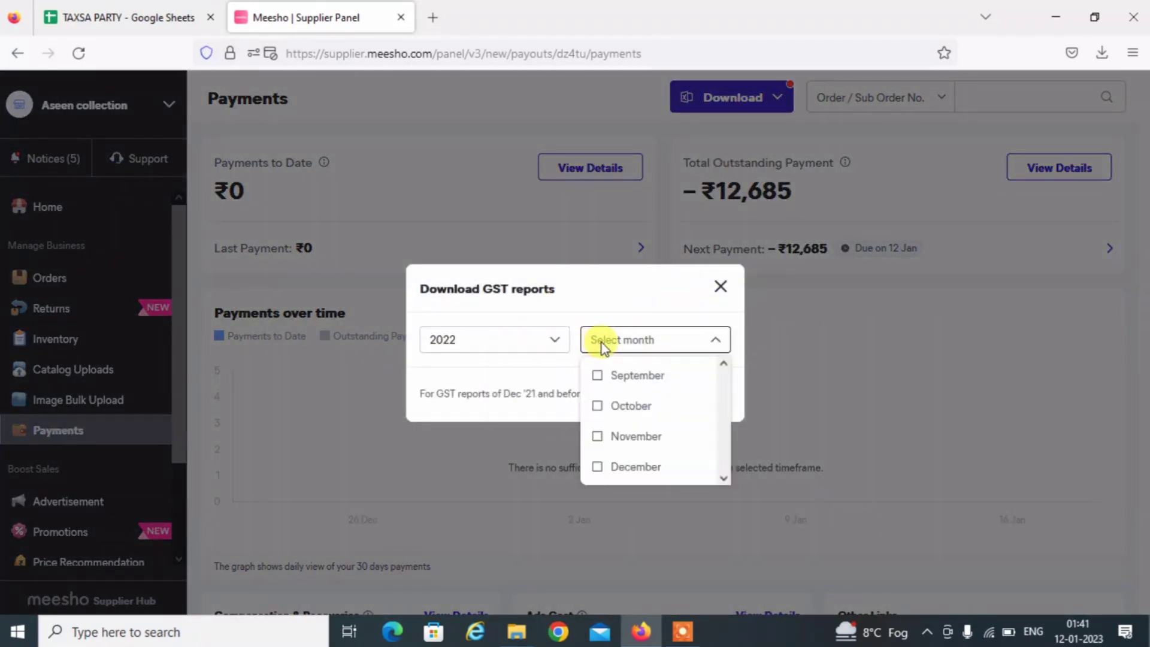
left_click(627, 468)
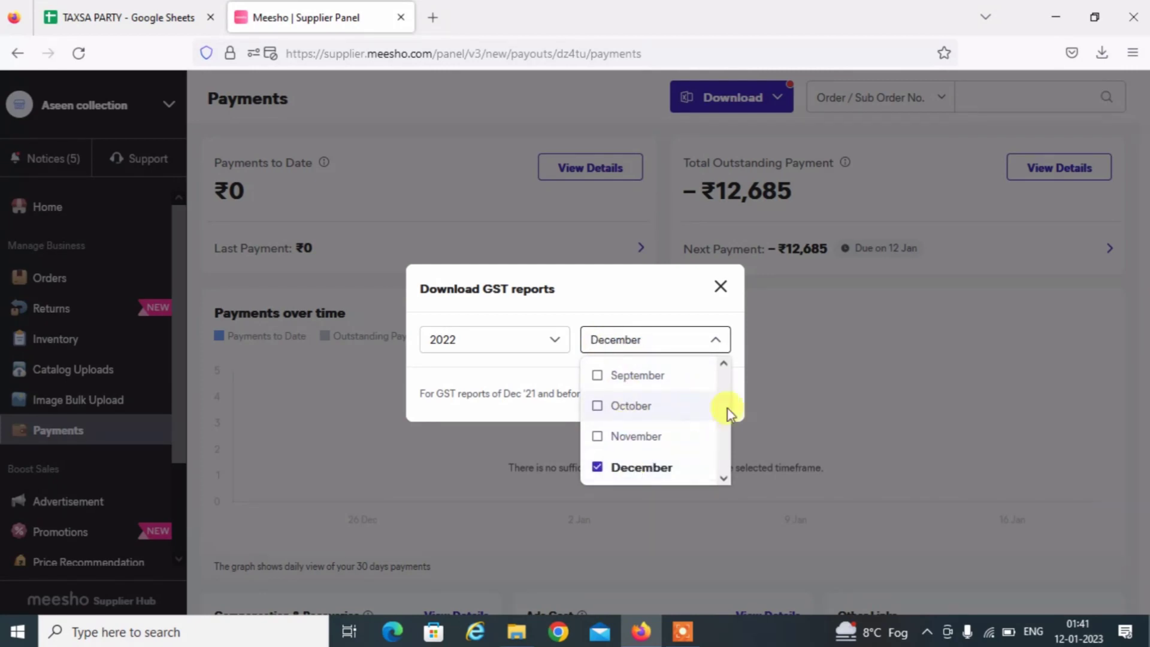
left_click(752, 372)
left_click(707, 397)
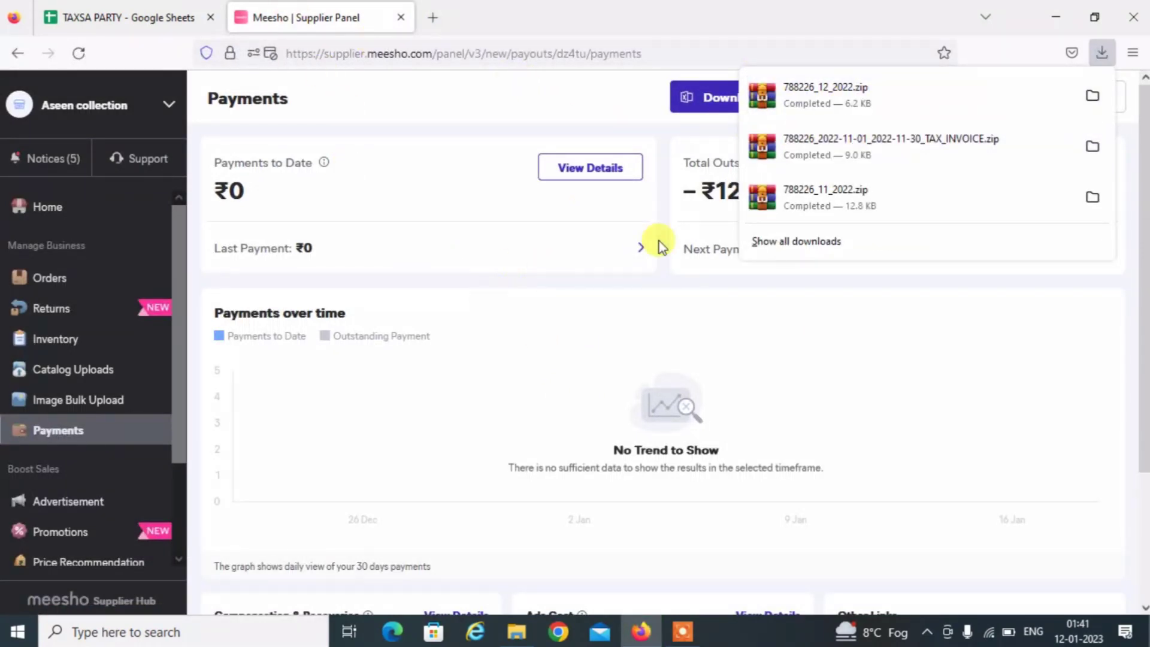
left_click(889, 407)
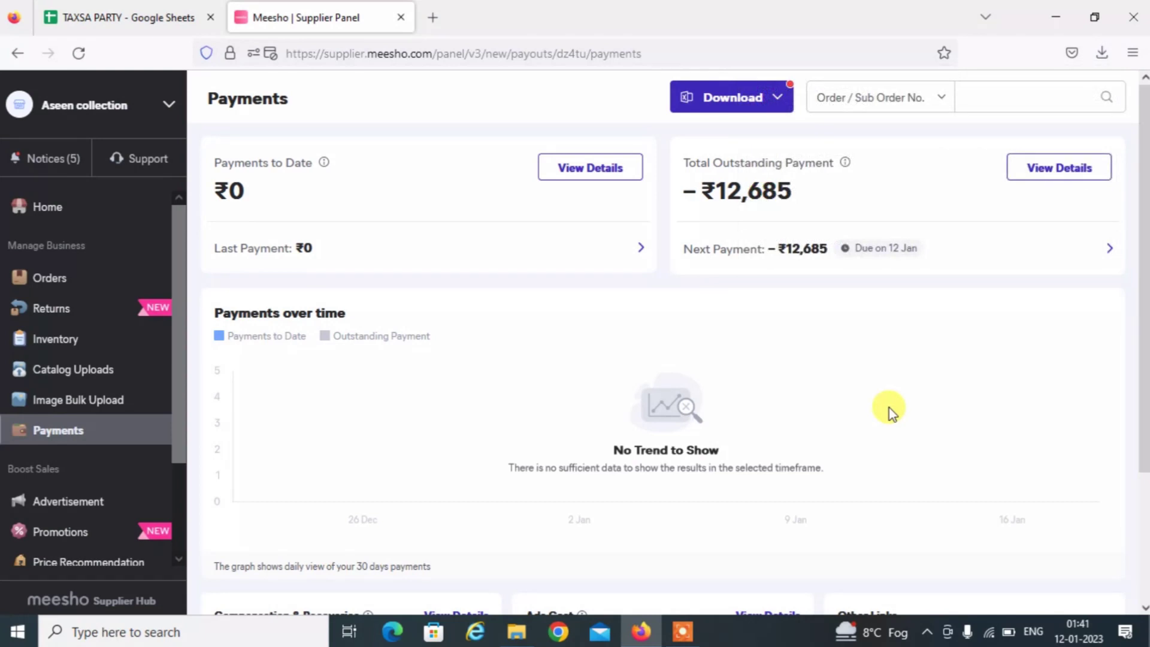
Download the tax invoice for the date range 1 Dec 2022 to 31 Dec 2022.
left_click(738, 111)
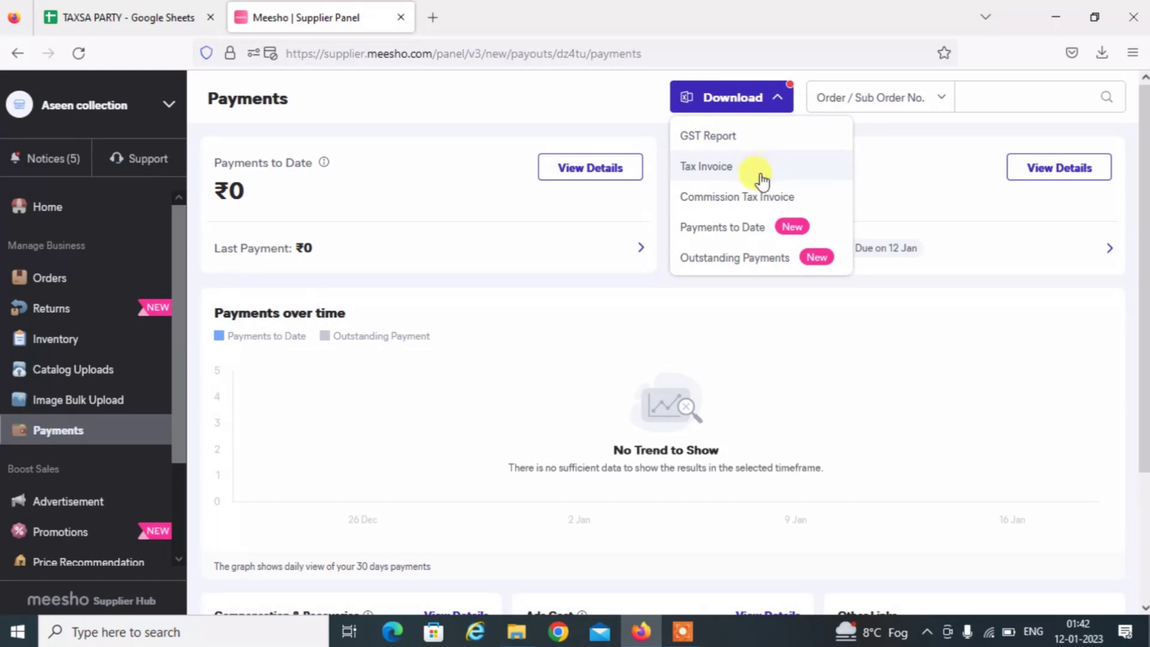
left_click(723, 170)
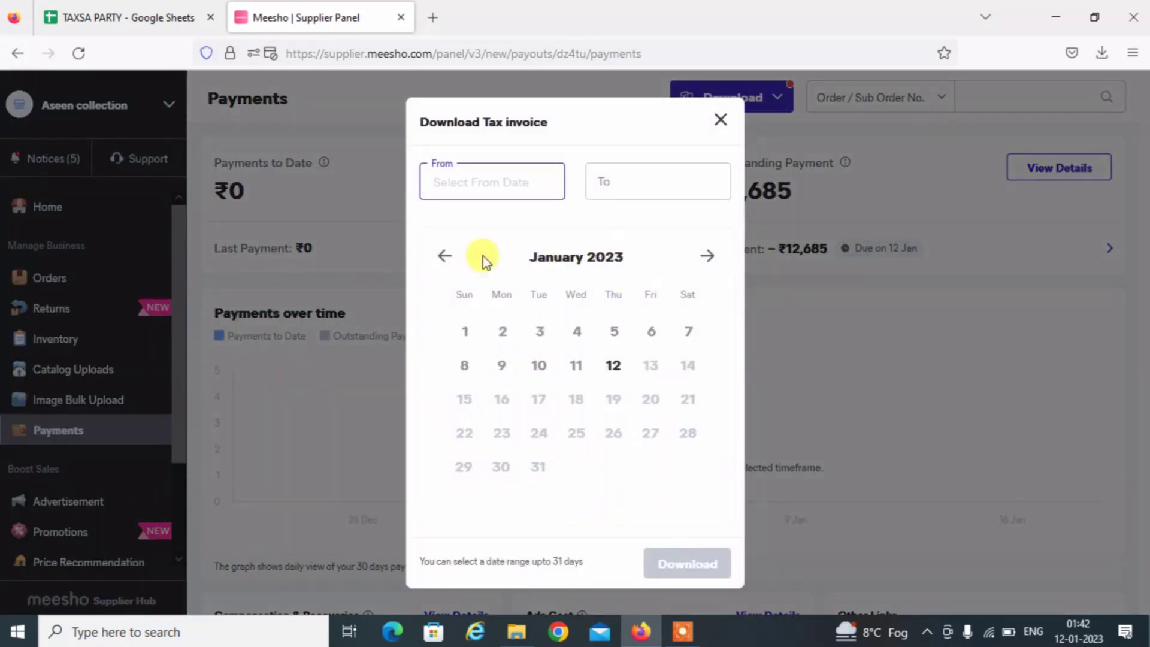
left_click(445, 258)
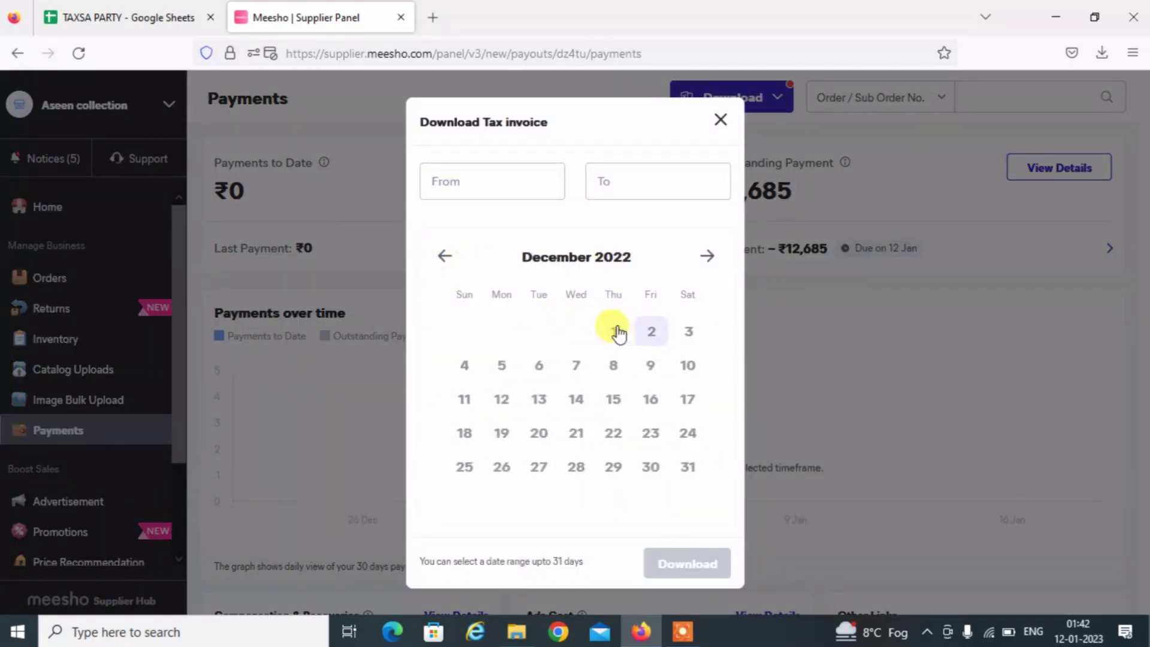
left_click(614, 331)
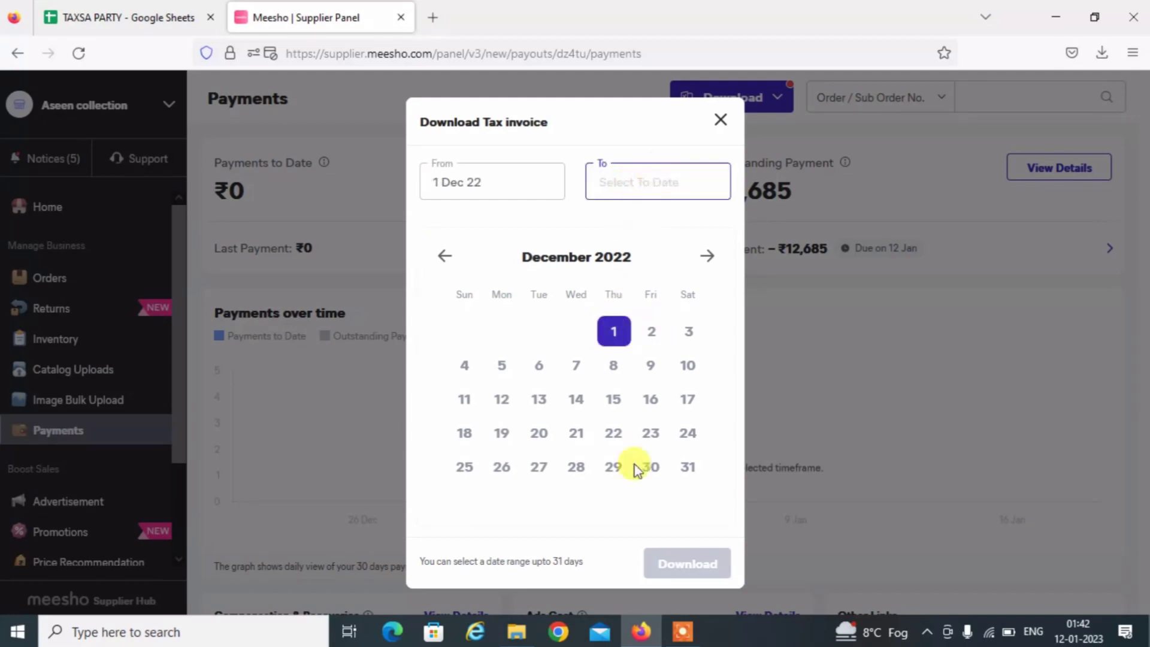
left_click(687, 467)
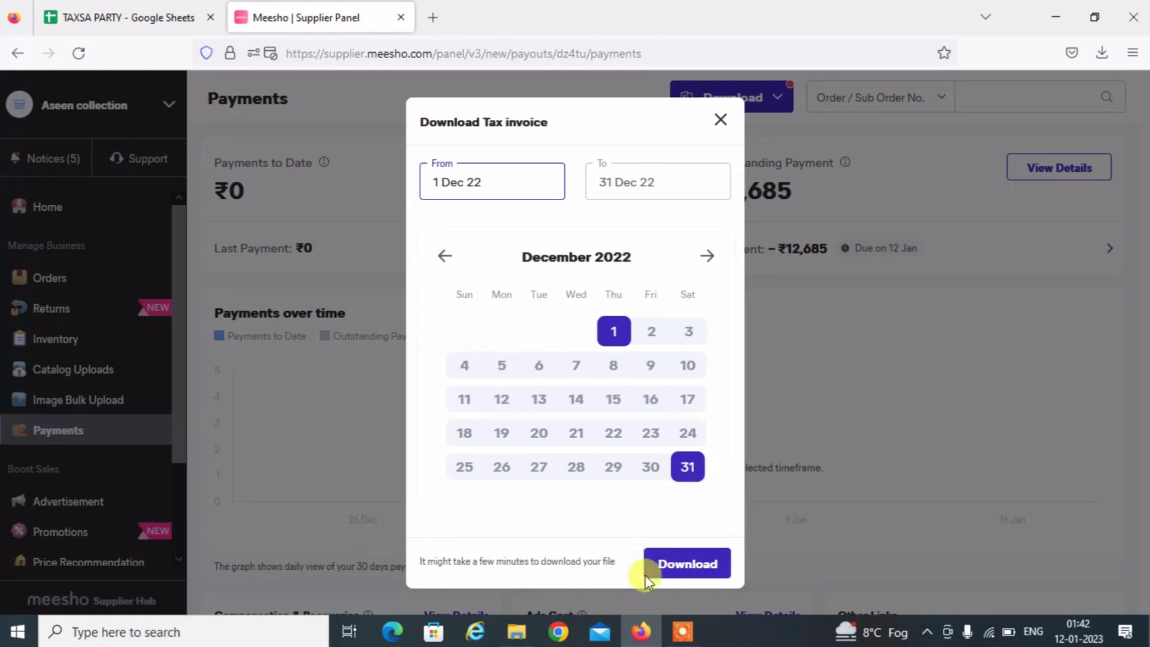
left_click(689, 566)
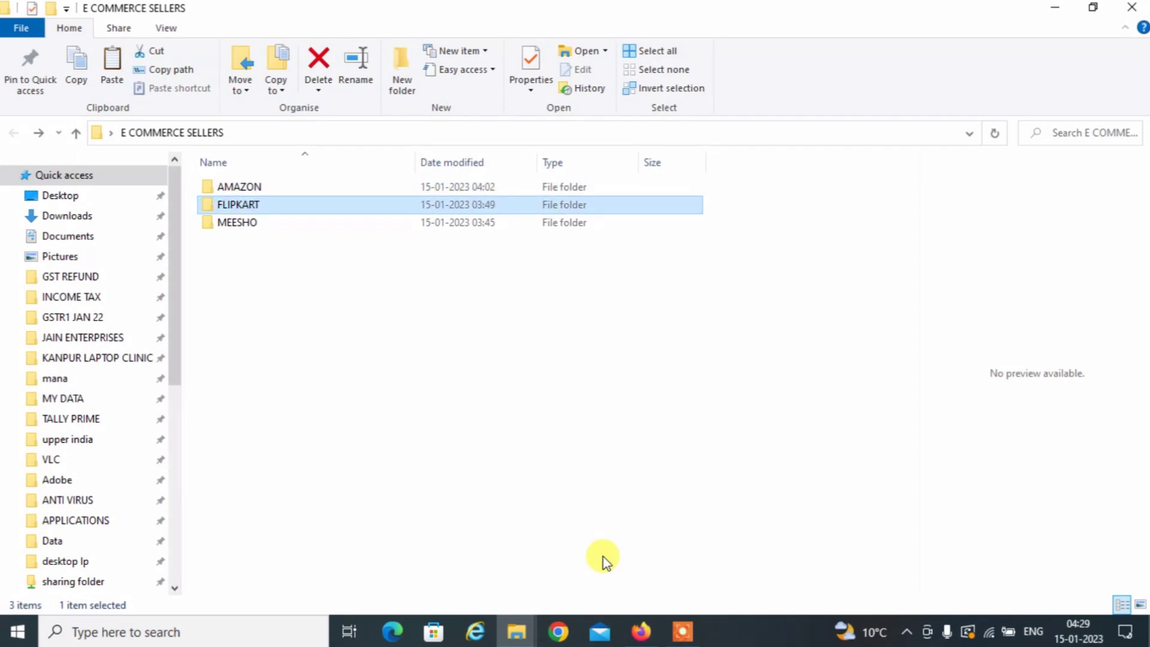
Open the MEESHO folder inside E COMMERCE SELLERS.
key("Down")
key("Up")
key("Down")
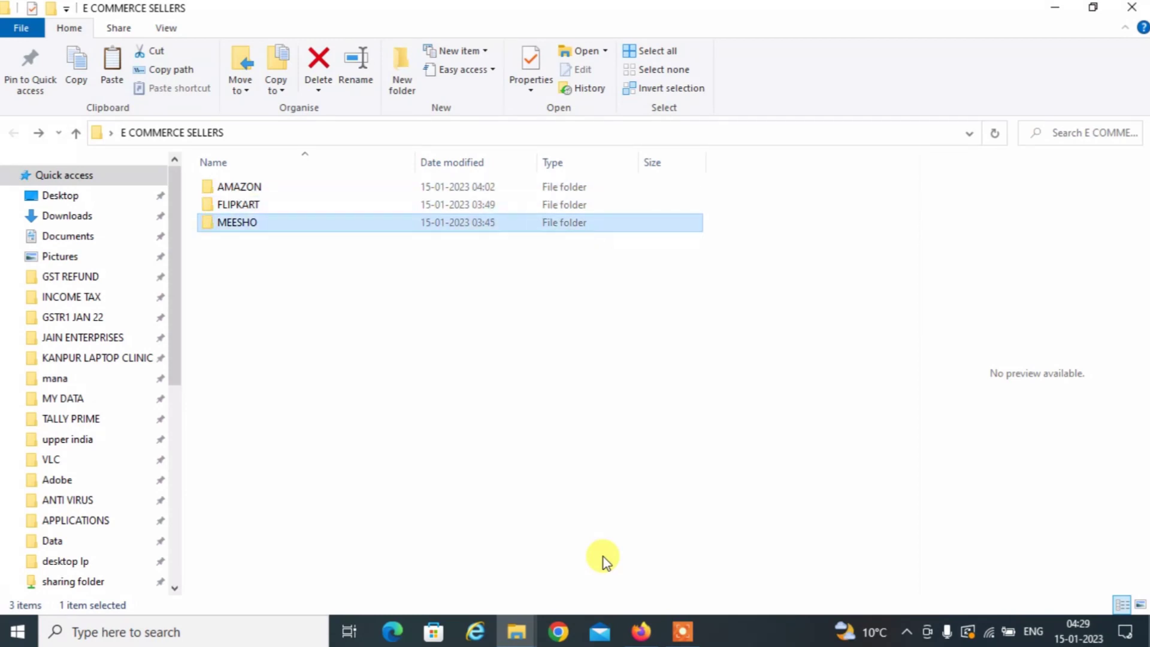
key("Return")
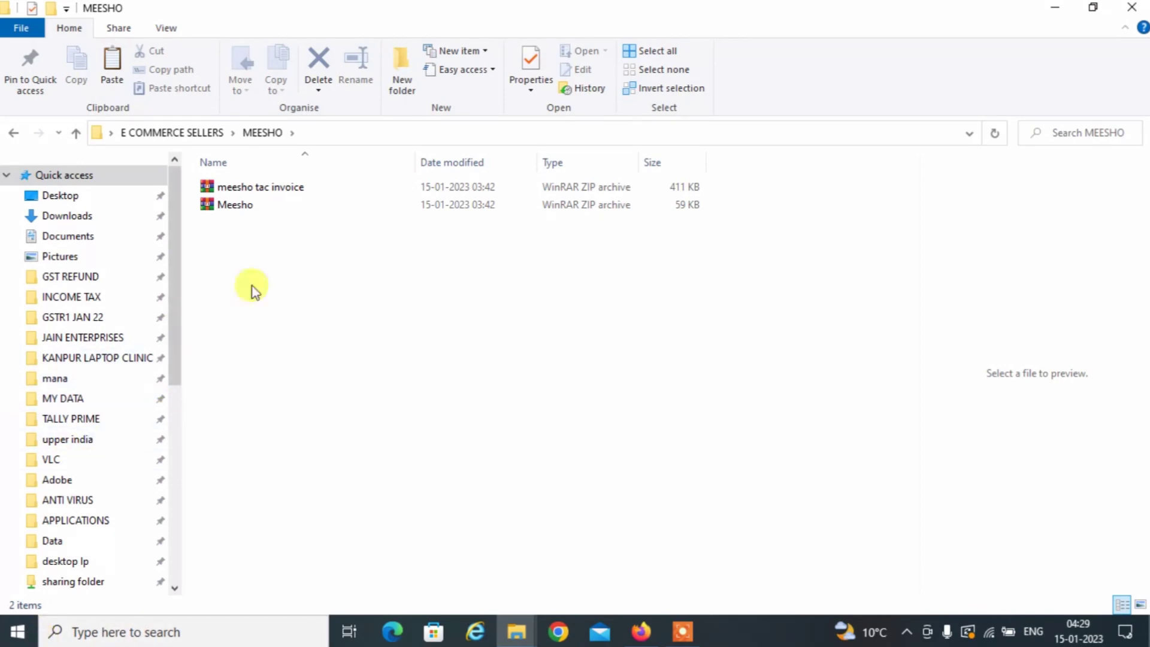
Extract the Meesho zip to its default destination and open the extracted Meesho folder.
left_click(225, 209)
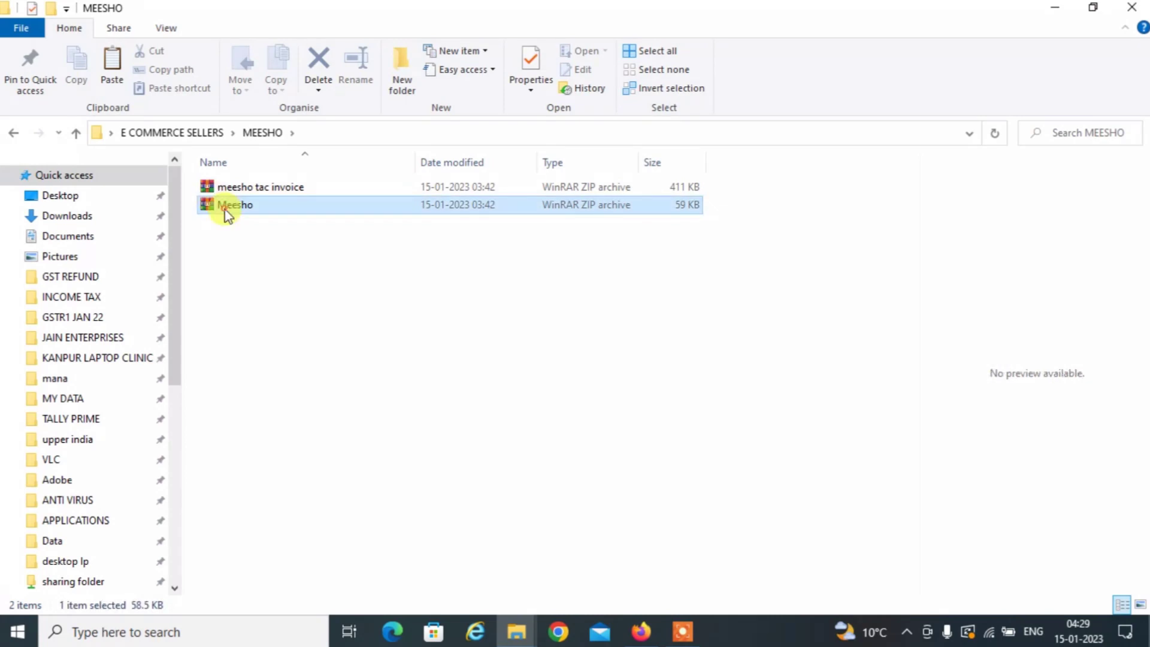
right_click(224, 209)
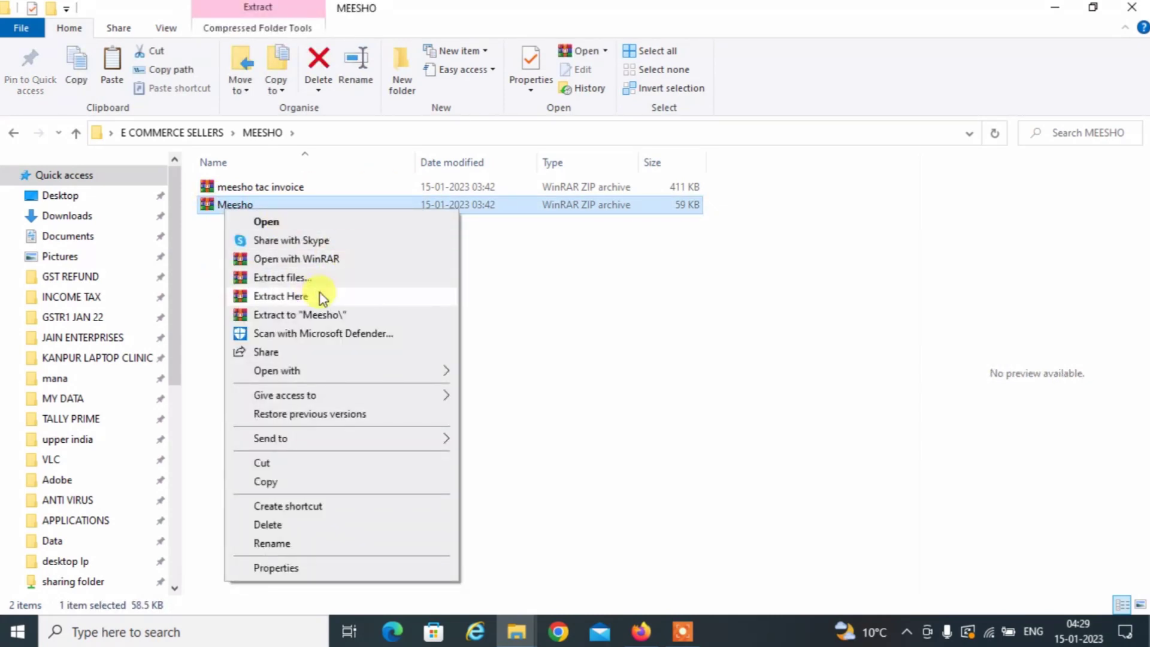
left_click(297, 278)
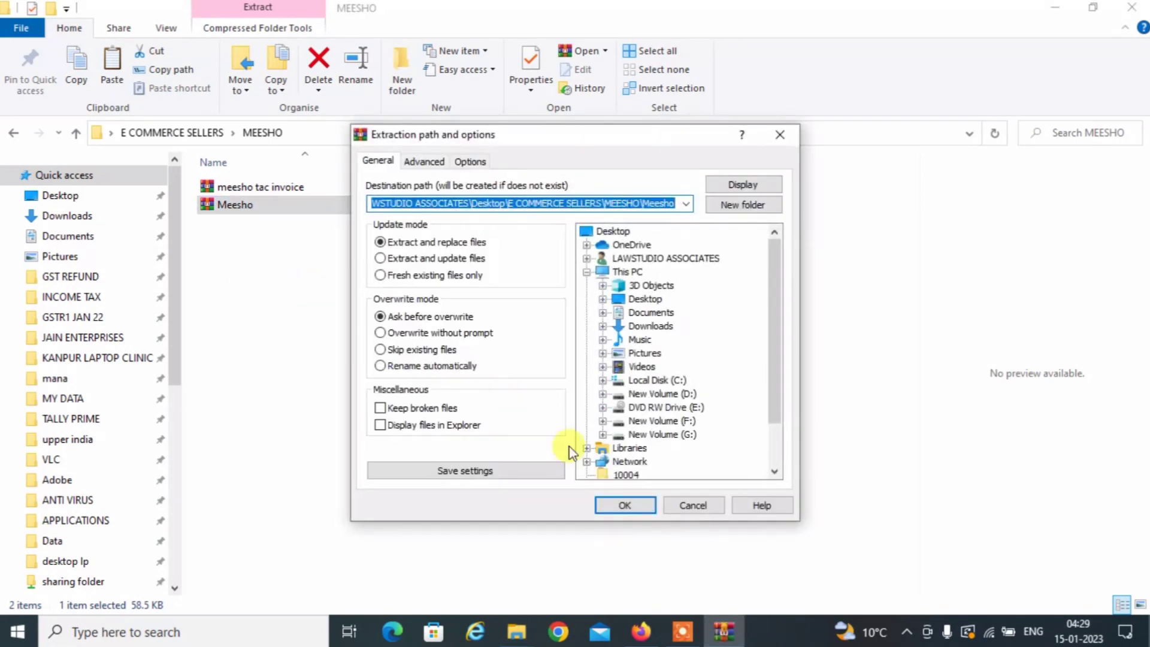
left_click(638, 513)
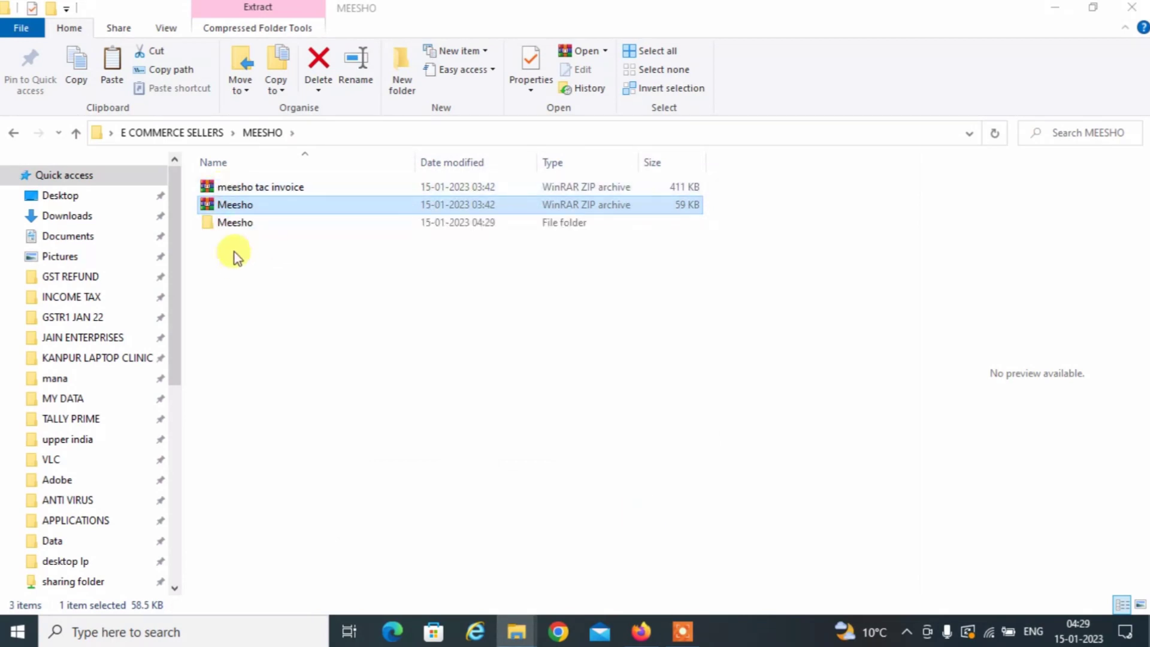
double_click(233, 227)
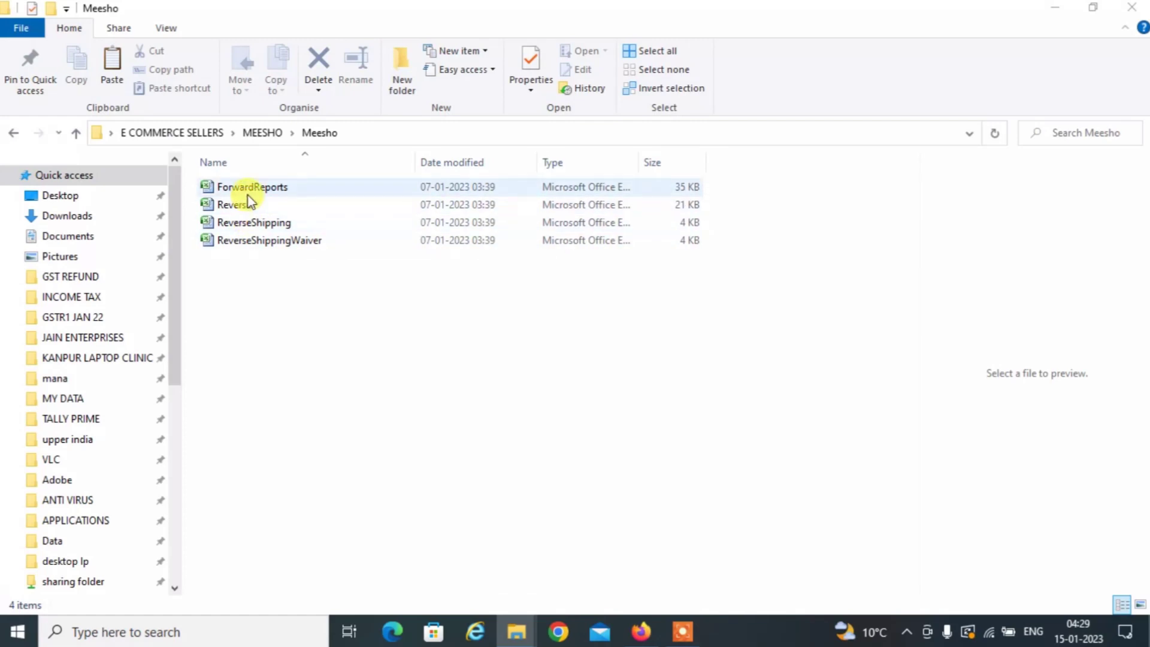
left_click(239, 186)
left_click(245, 205)
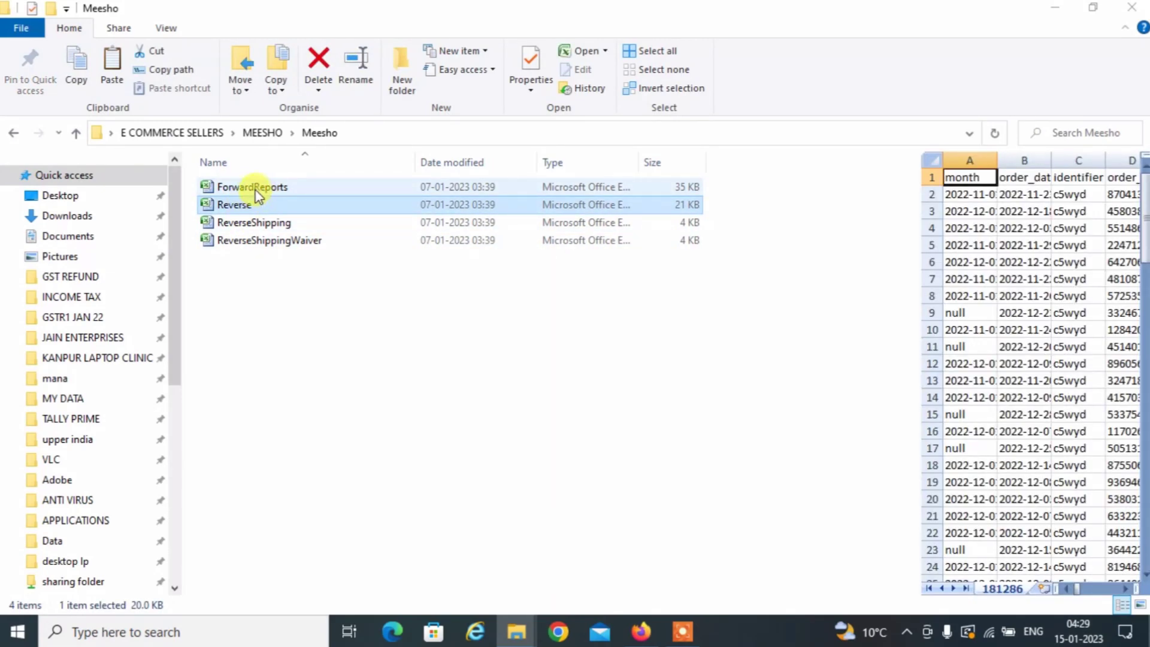
Open the ForwardReports spreadsheet in Excel and add a new blank worksheet.
left_click(256, 190)
double_click(254, 188)
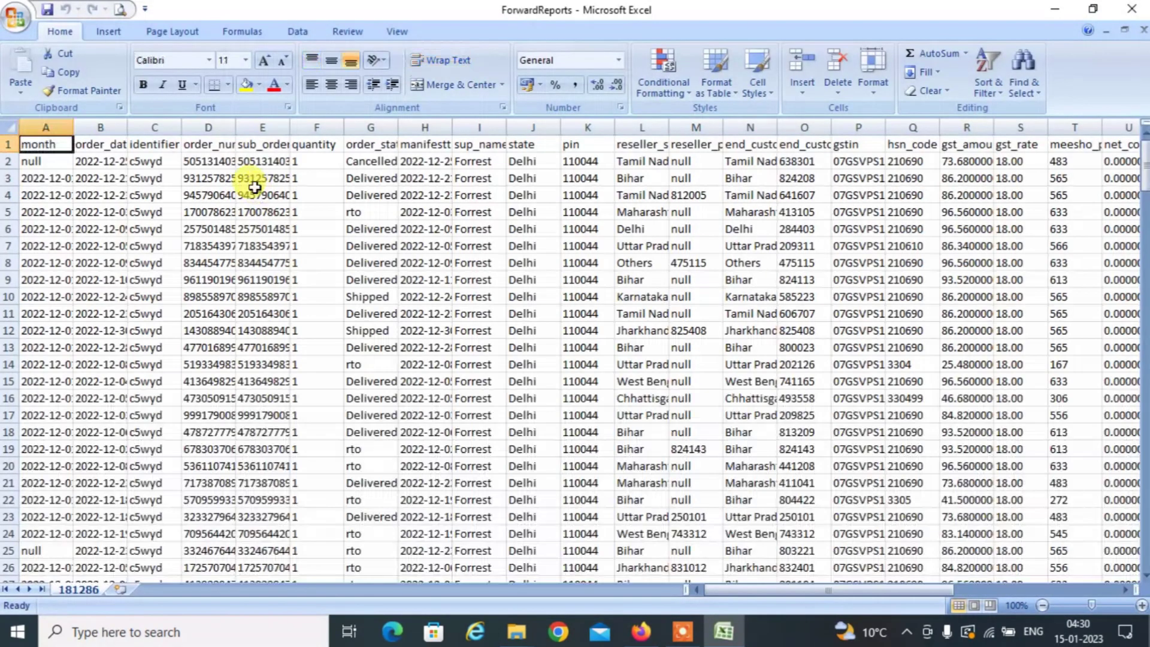
key("Right")
key("Right")
key("Right")
key("Right")
key("Right")
key("Right")
key("Right")
key("Right")
key("Right")
key("Right")
key("Right")
key("Right")
key("Right")
key("Right")
key("Right")
key("Right")
key("Right")
key("Right")
key("Right")
key("Right")
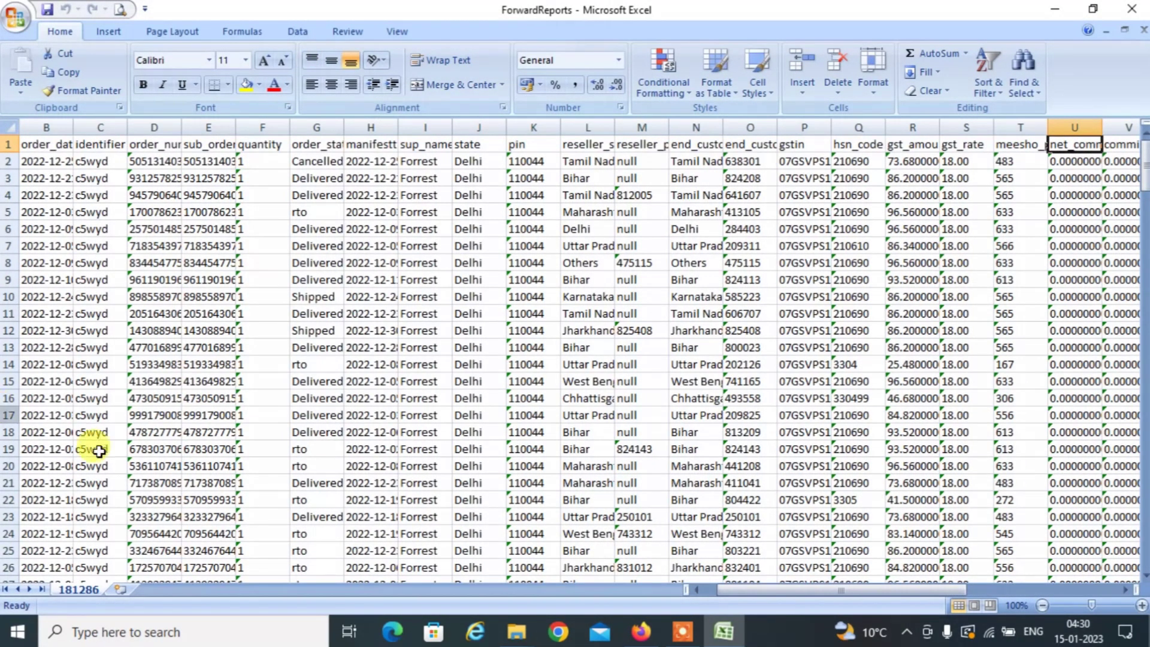
left_click(117, 589)
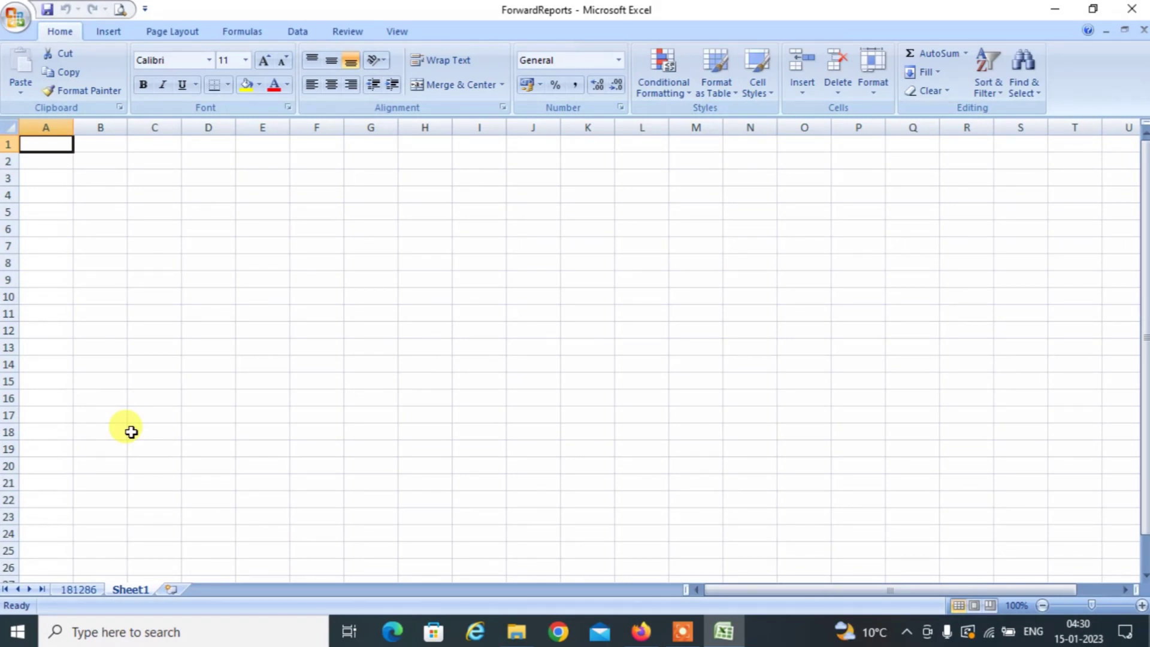
Enter the headings STATE, EVENT, RATE and TAXABLE in cells A1:D1.
type("st")
key("Escape")
type("st")
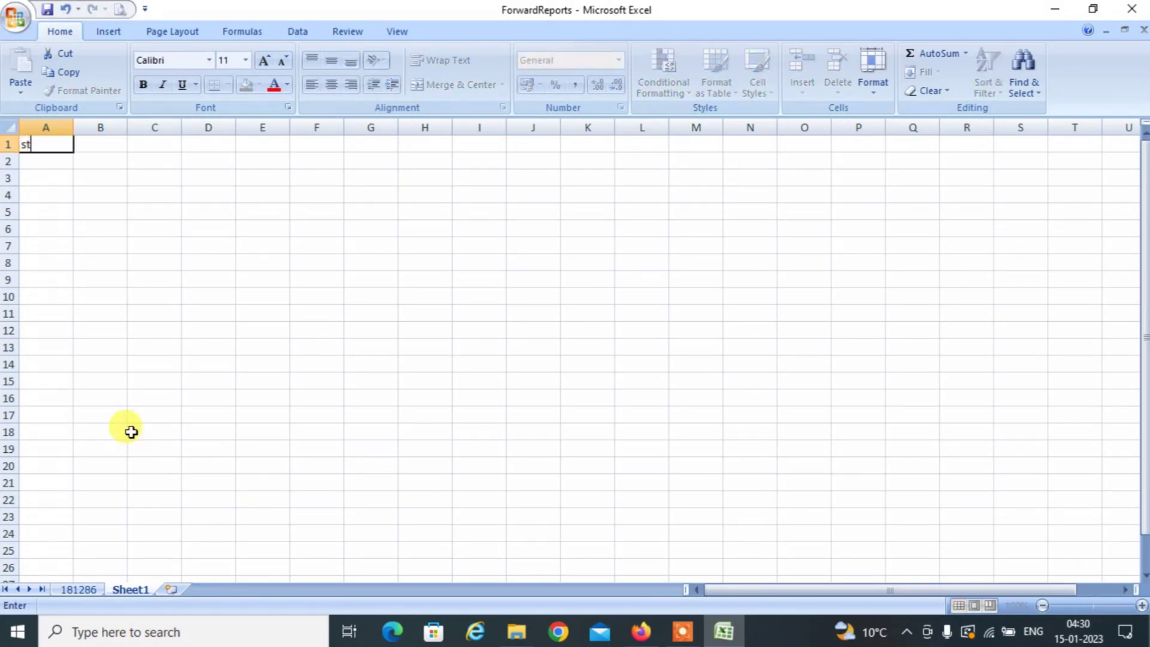
key("Escape")
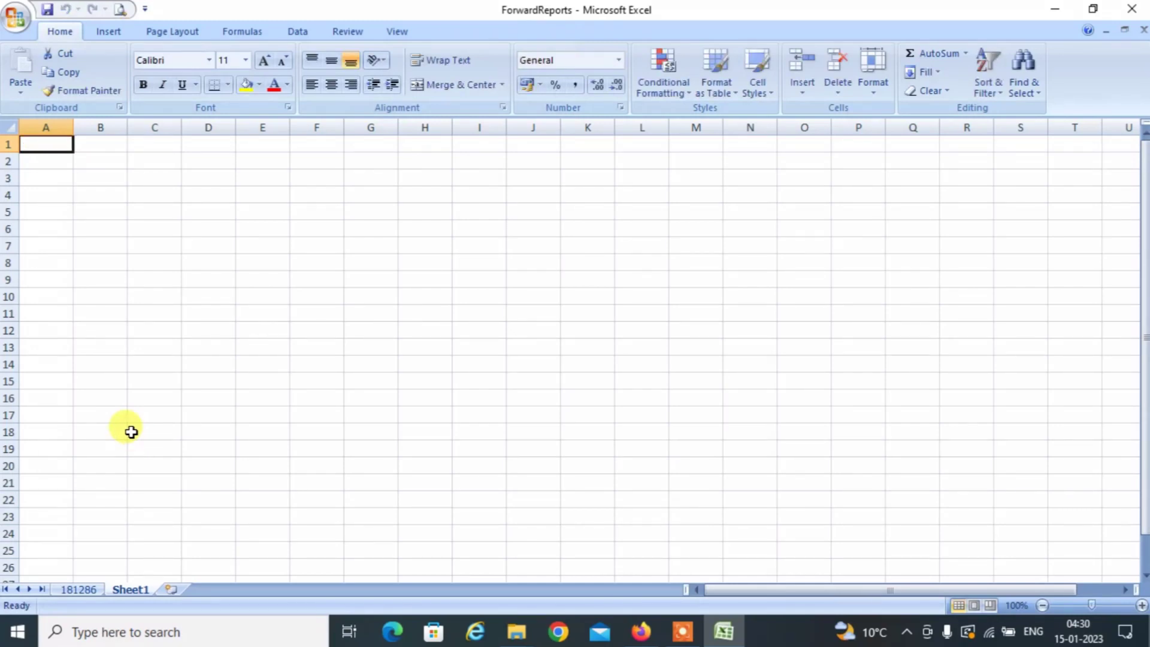
type("STATE")
key("Tab")
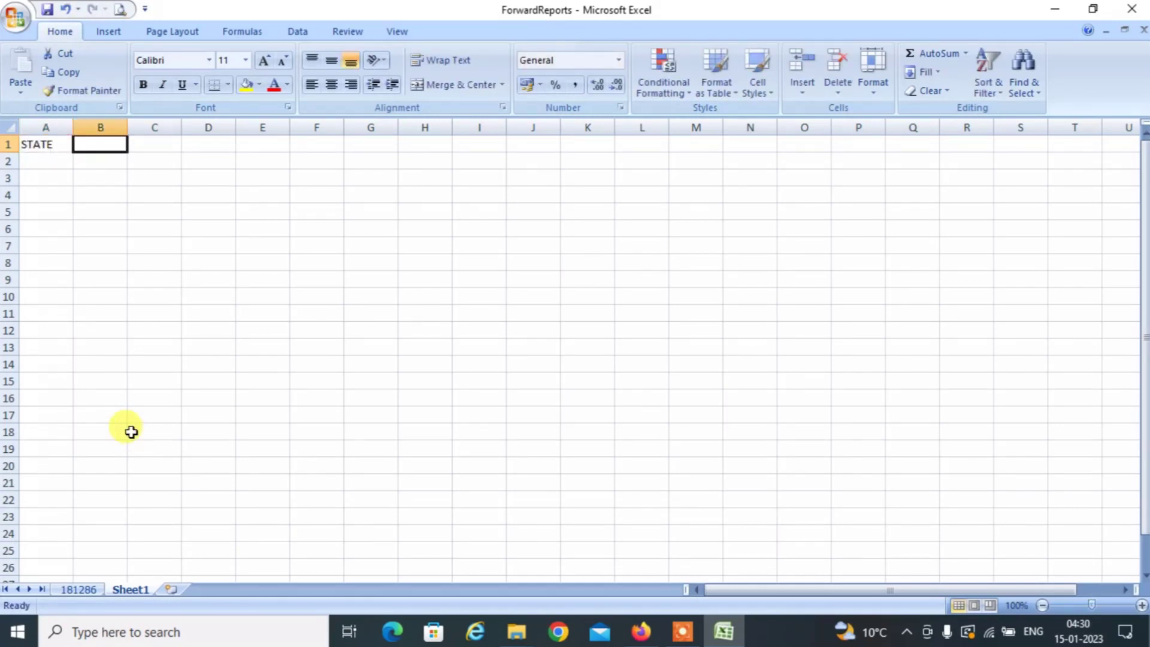
type("EVENT")
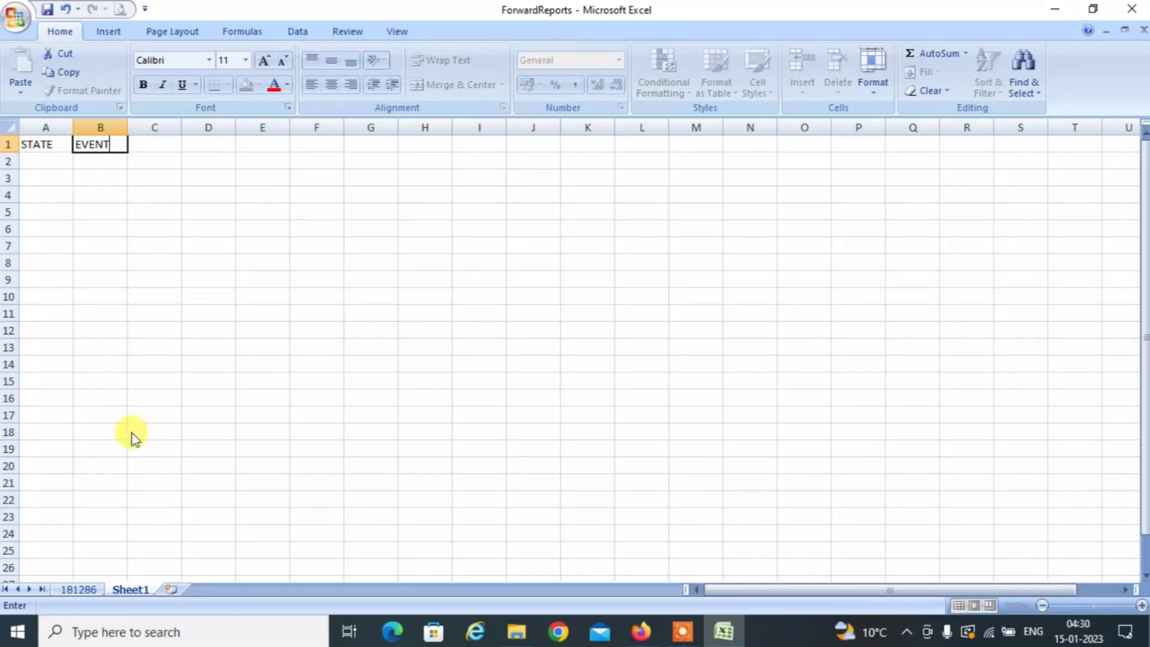
key("Tab")
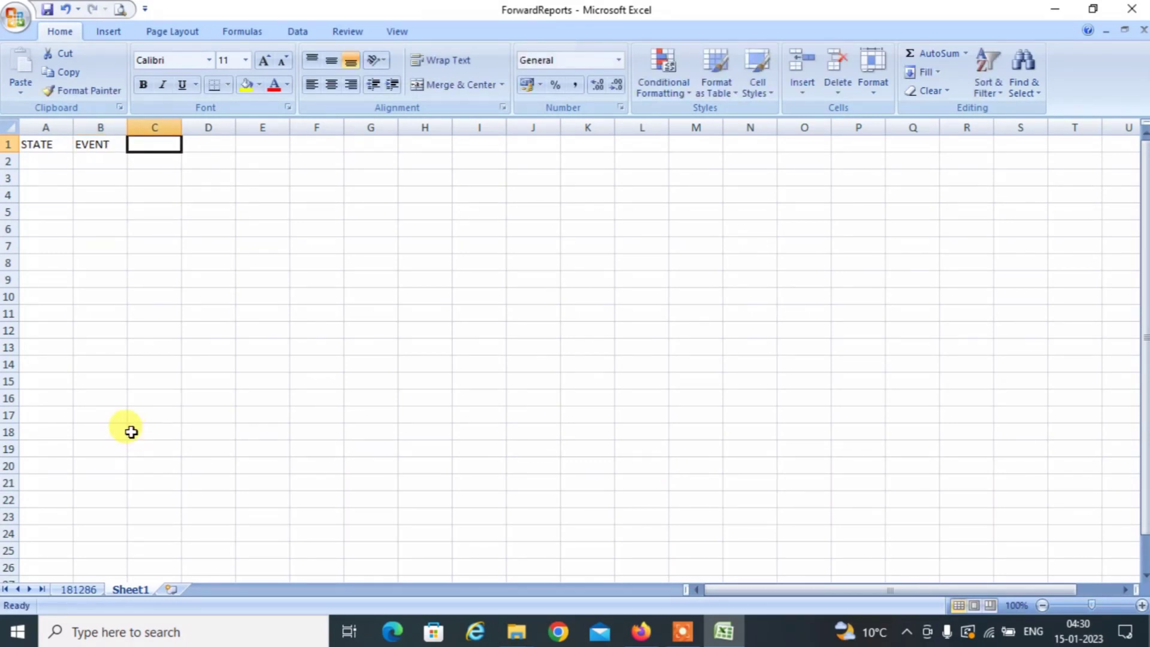
type("RATE")
key("Tab")
type("TA")
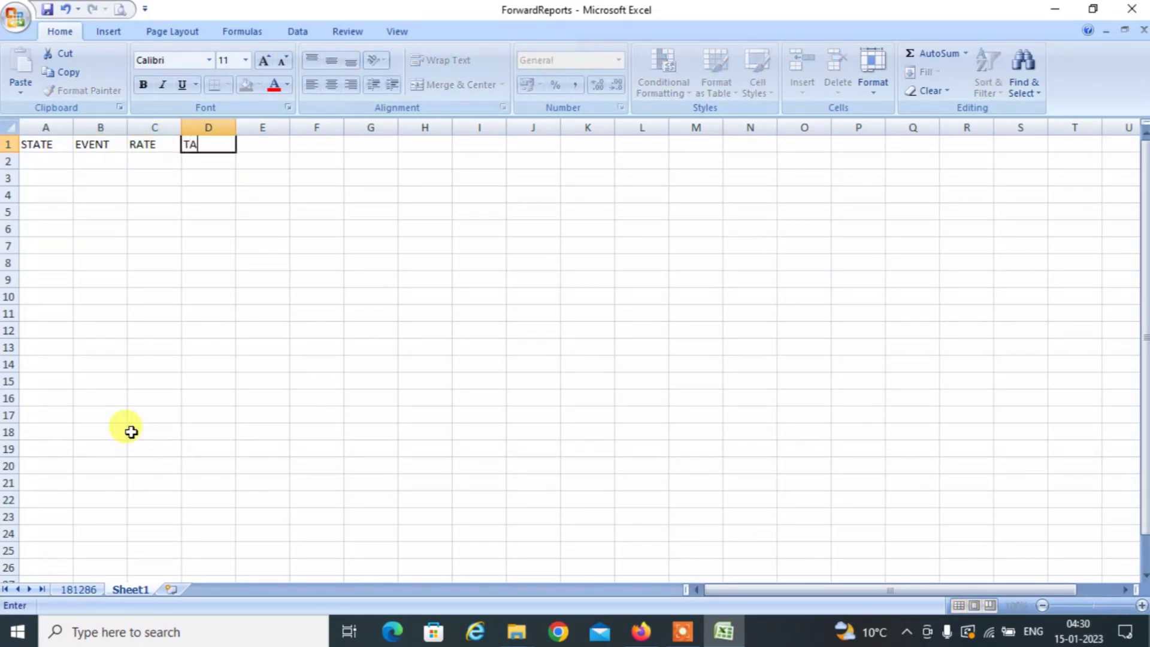
type("XABLE")
key("Return")
Copy the customer states AD2:AD214 from sheet 181286 into Sheet1's STATE column at A2.
left_click(84, 591)
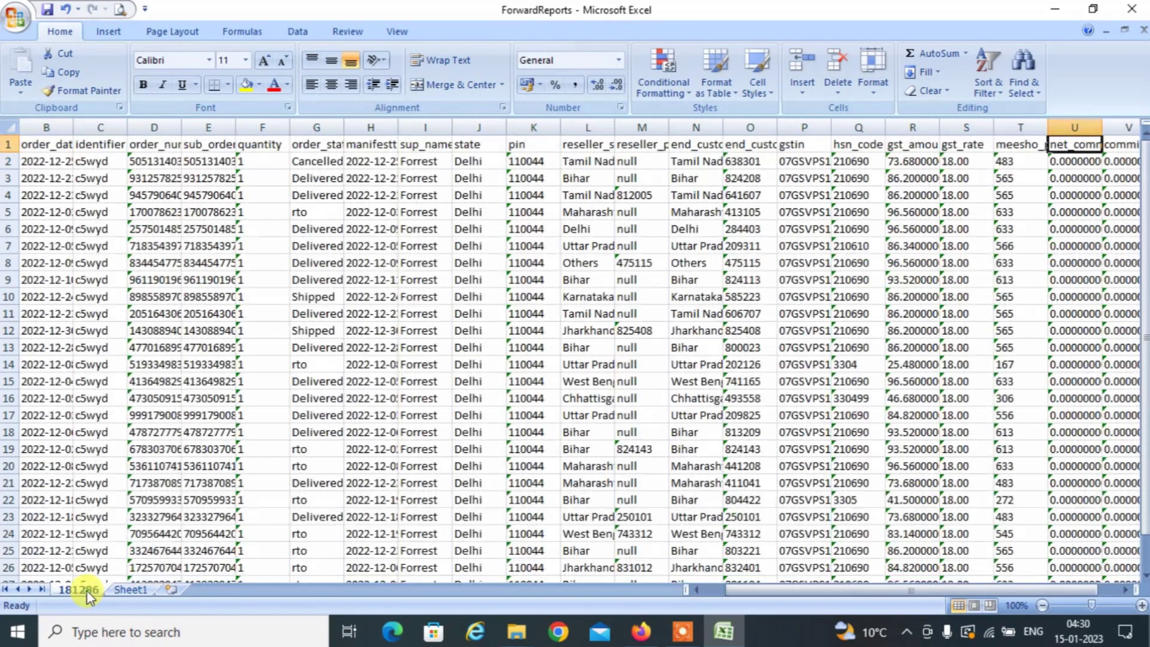
key("Right")
key("Right")
key("Right")
key("Right")
key("Right")
key("Right")
key("Right")
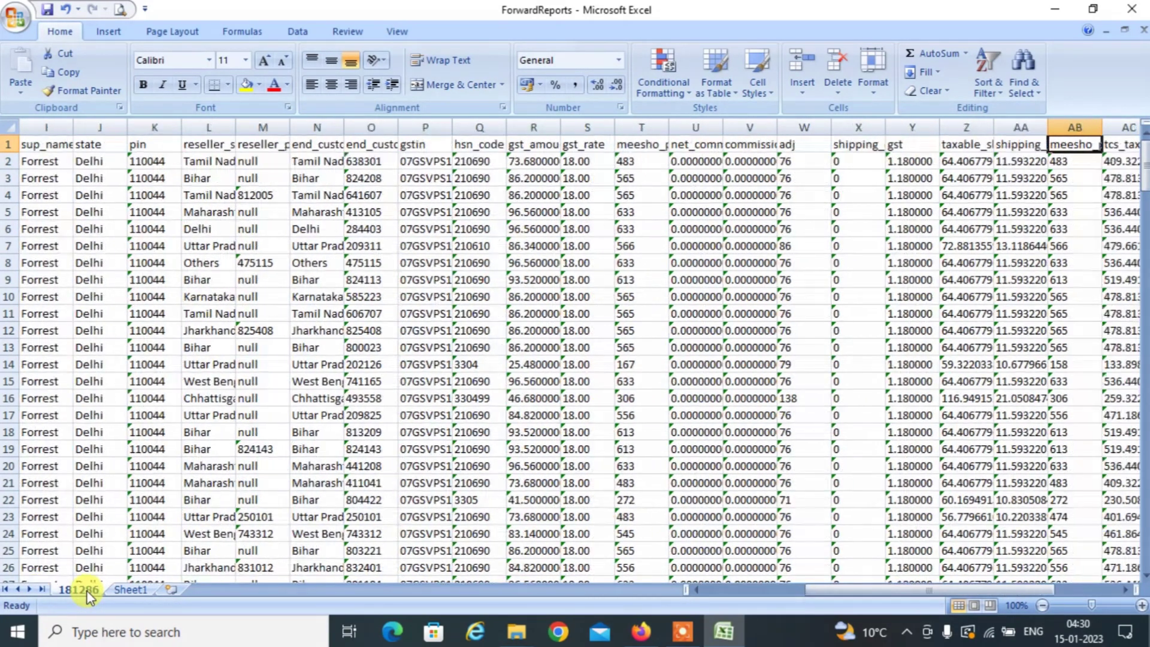
key("Right")
key("Right")
key("Right")
key("Right")
key("Right")
key("Down")
key("Left")
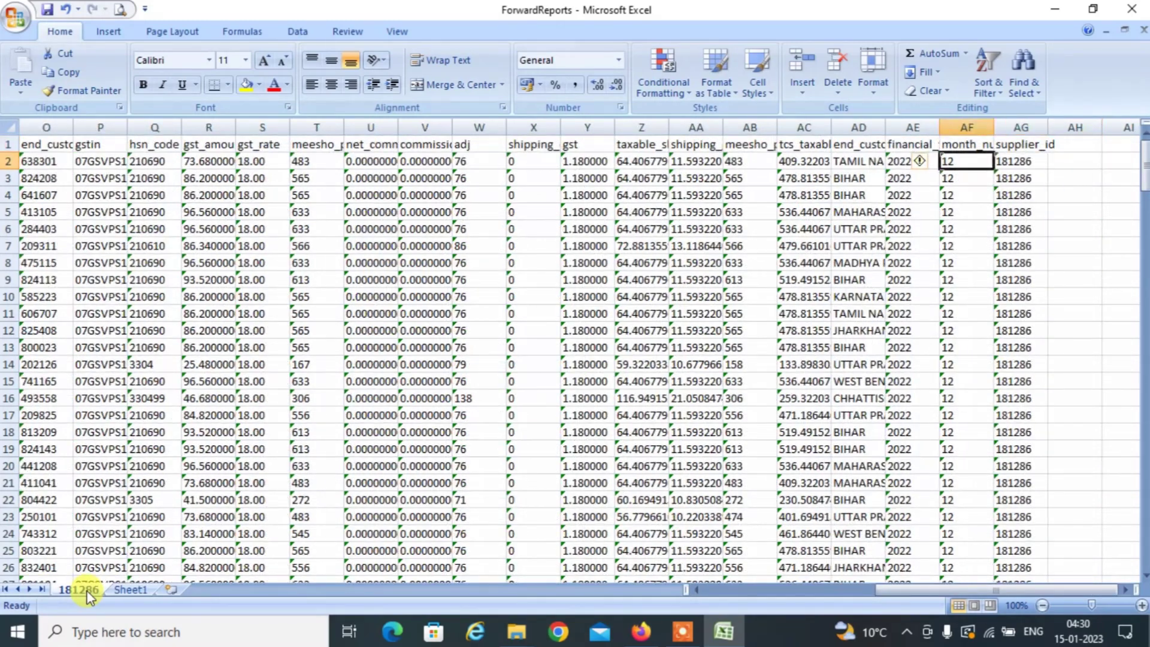
key("Left")
key("Left")
key("Left")
key("Left")
key("Up")
key("Right")
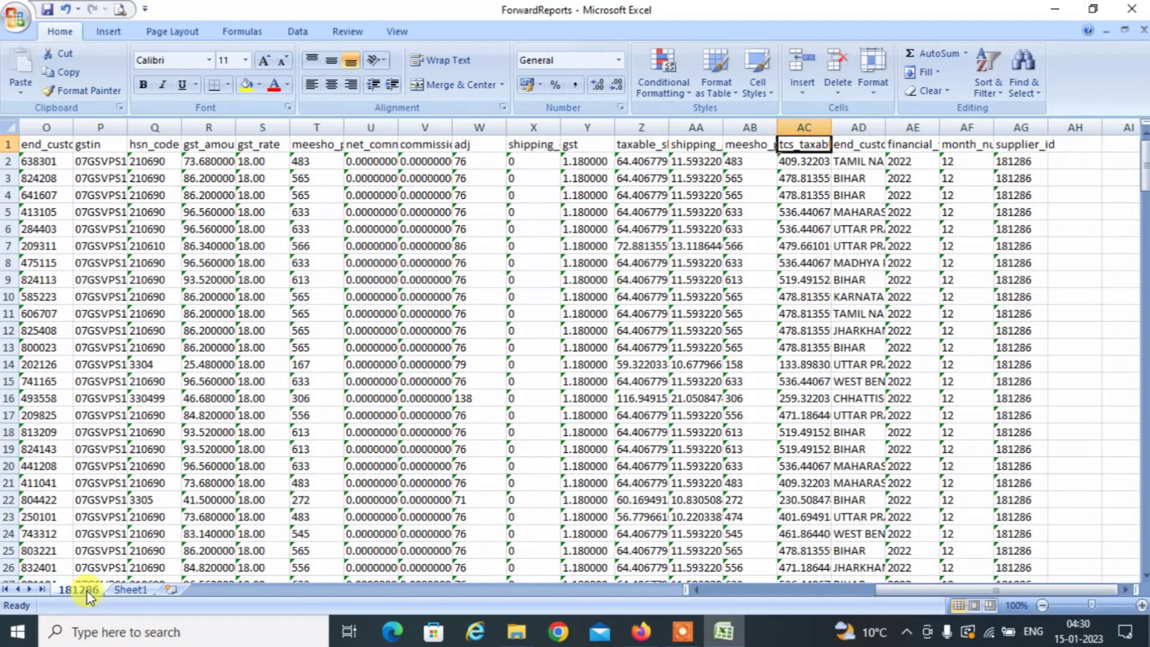
key("Right")
key("Down")
key("Up")
key("Down")
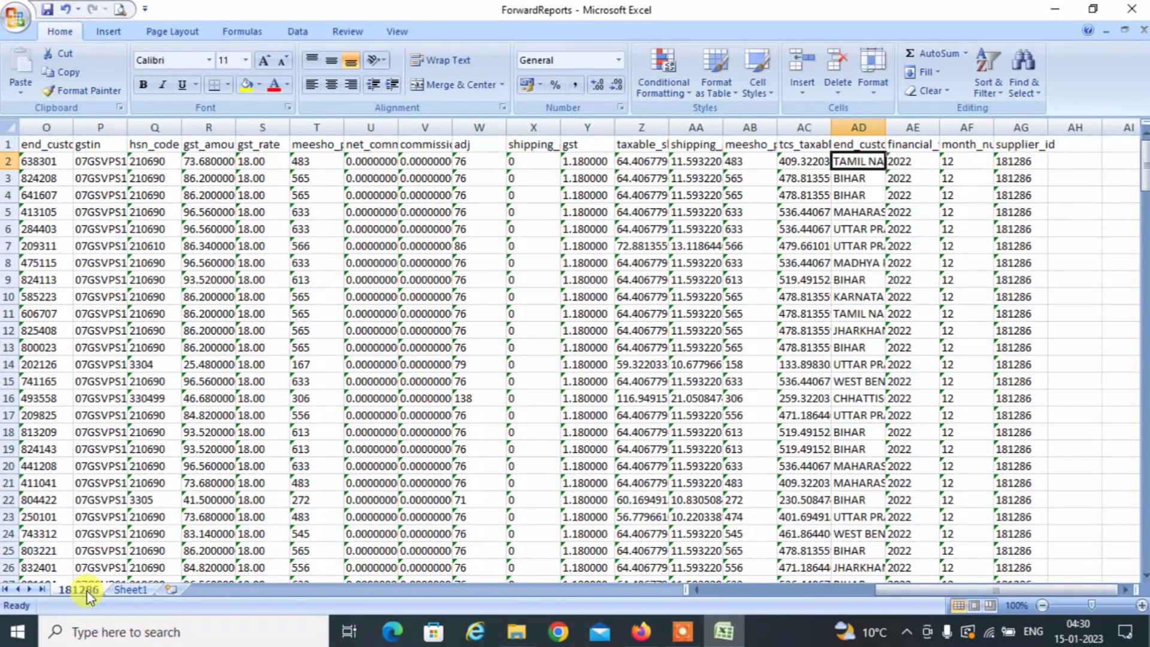
key("ctrl+shift+Down")
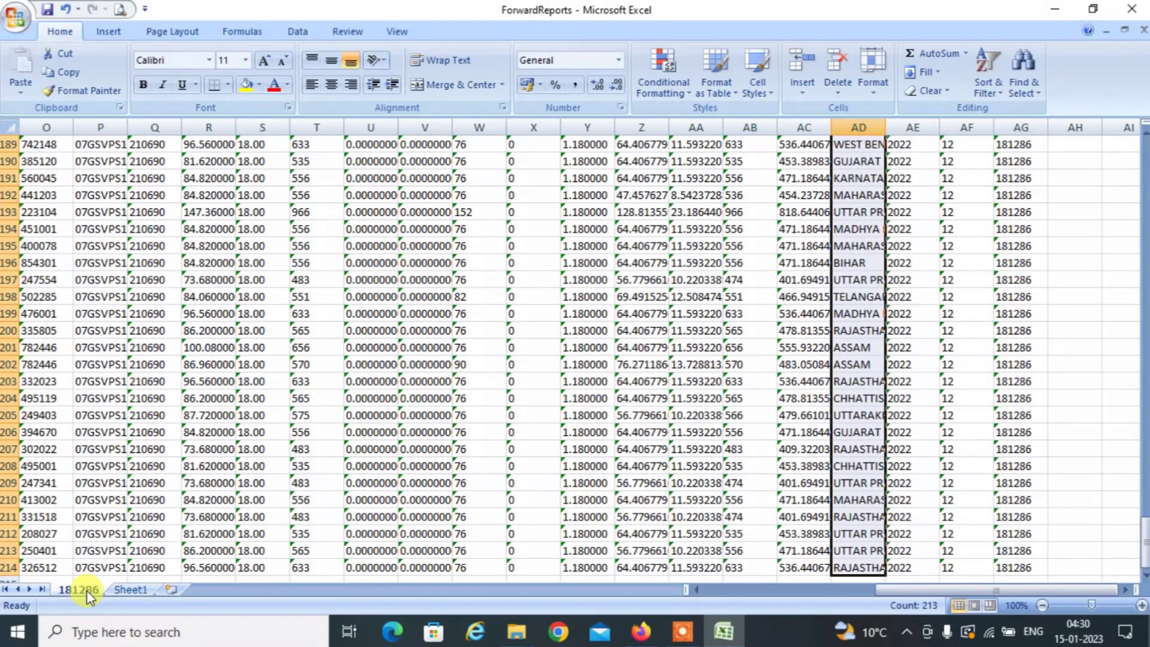
key("ctrl+c")
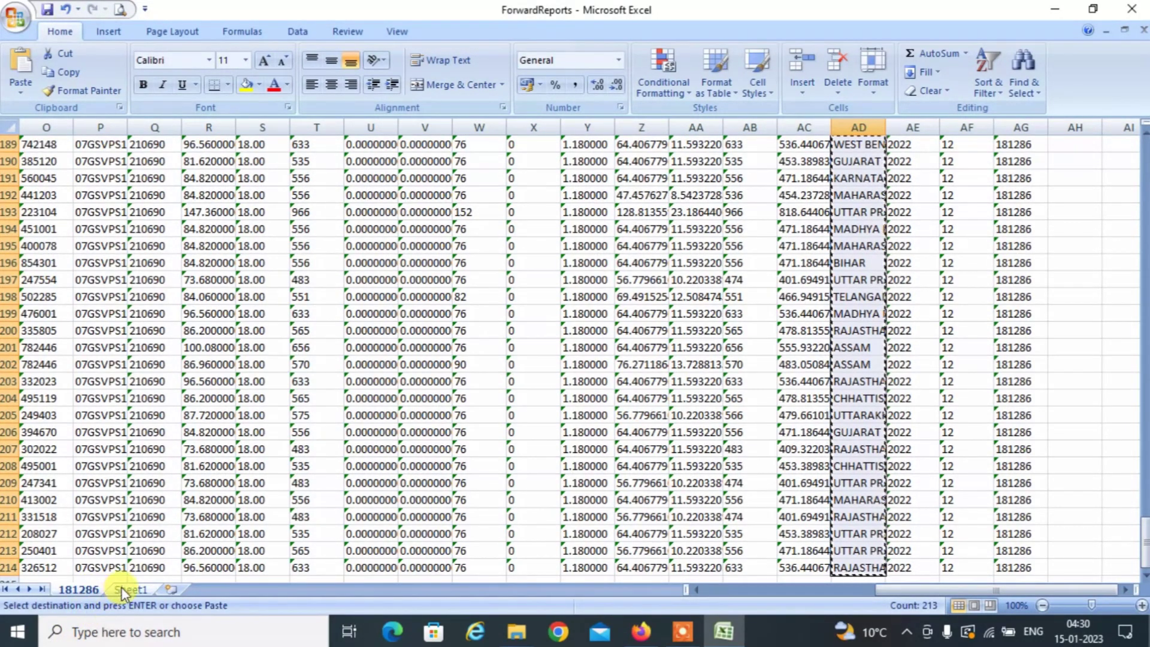
left_click(127, 590)
key("ctrl+v")
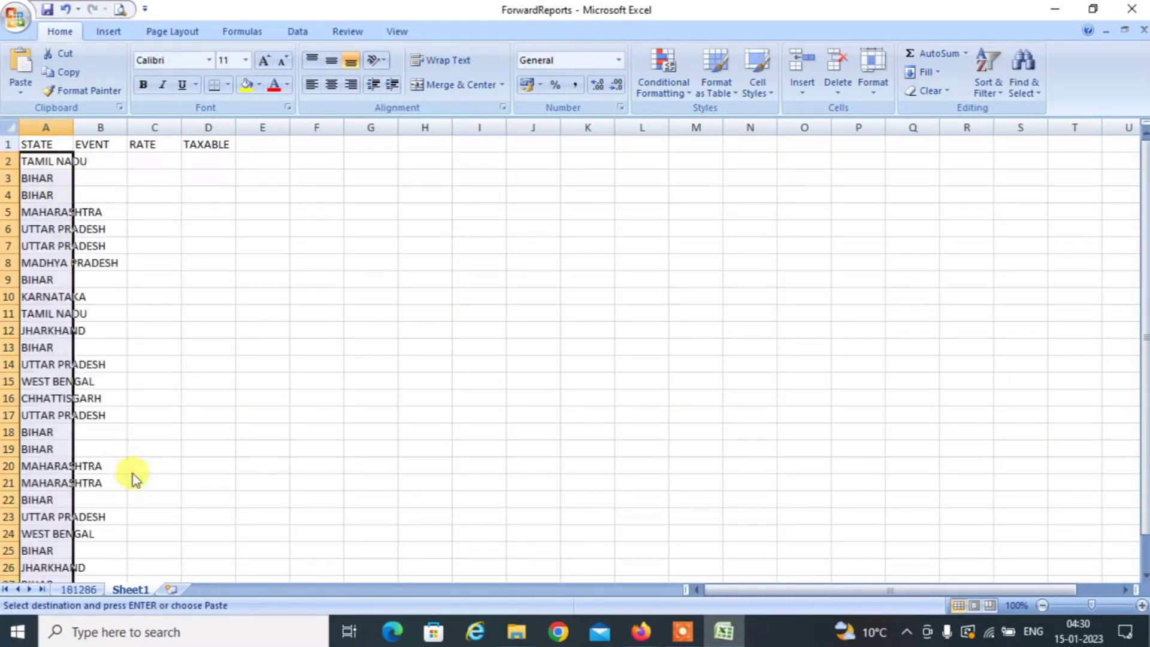
Paste the taxable amounts AC2:AC214 into D2 as values and convert them to numbers.
left_click(78, 588)
key("Left")
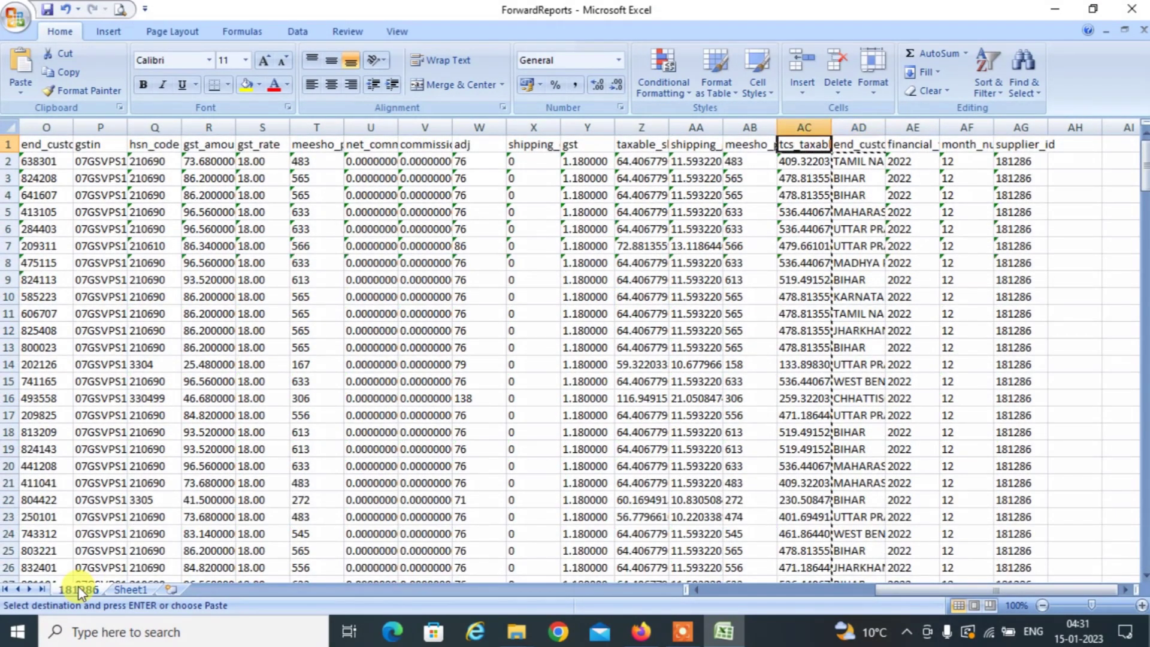
key("Down")
key("ctrl+shift+Down")
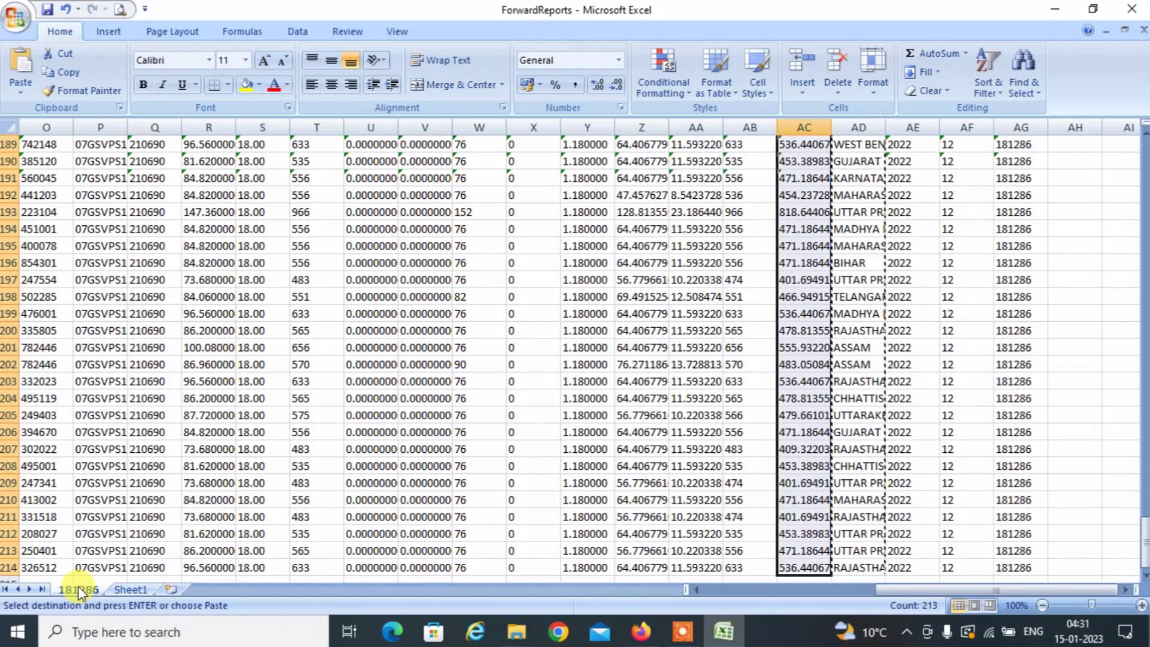
left_click(131, 590)
key("Right")
key("Right")
key("Right")
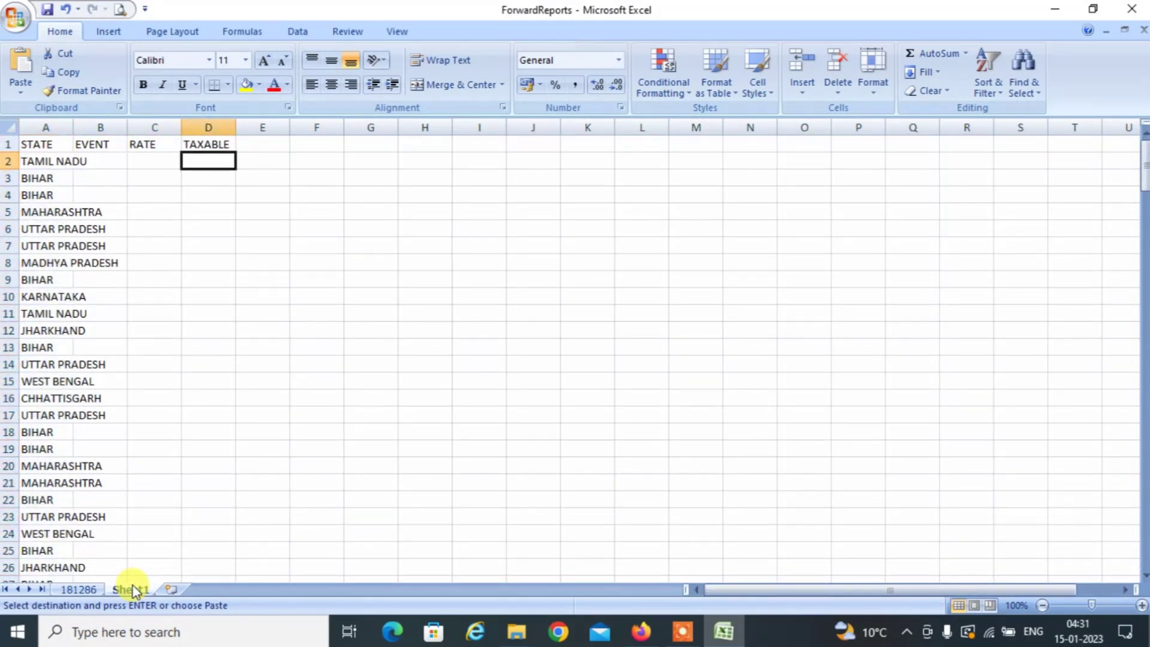
key("ctrl+alt+v")
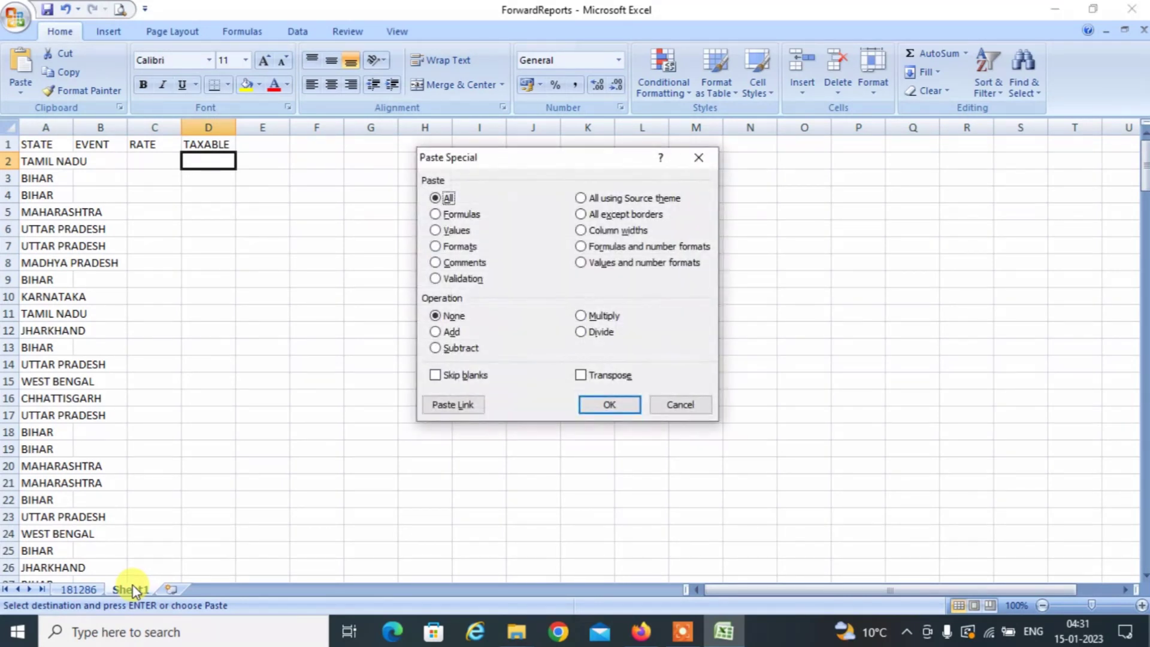
key("Down")
key("Down")
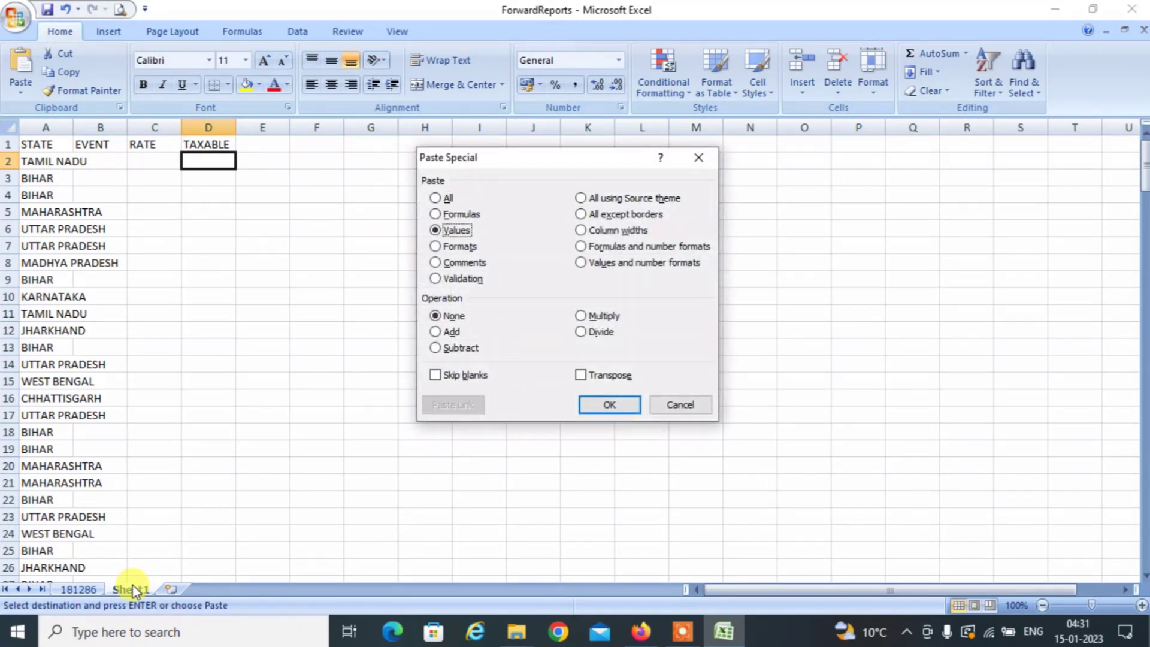
key("Return")
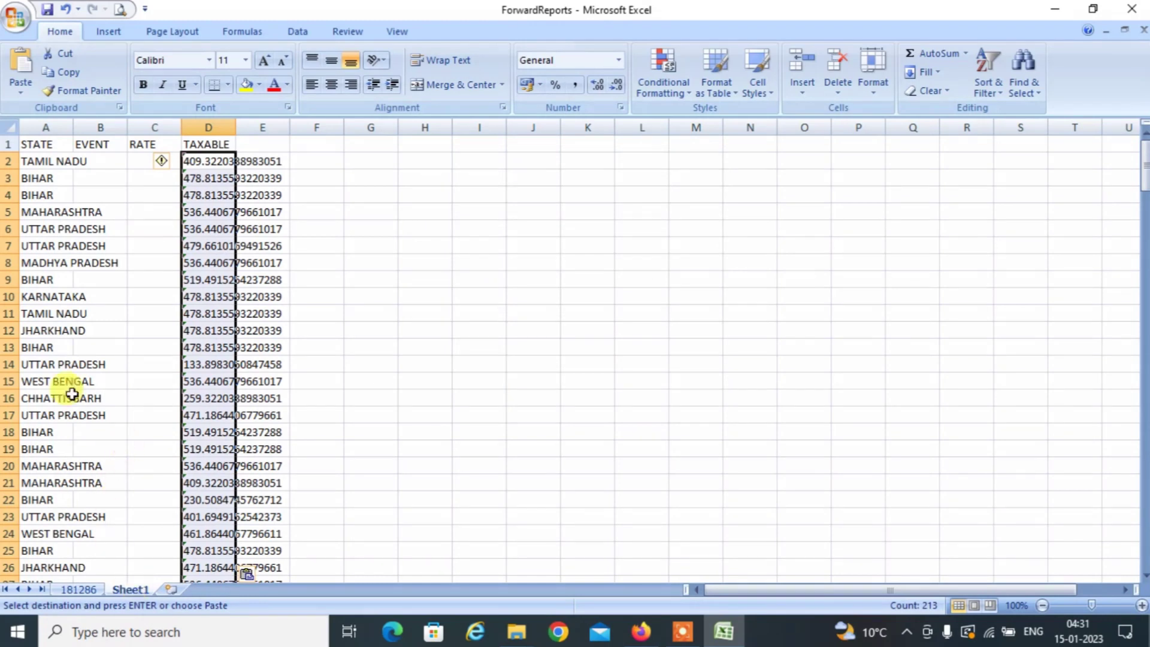
left_click(161, 161)
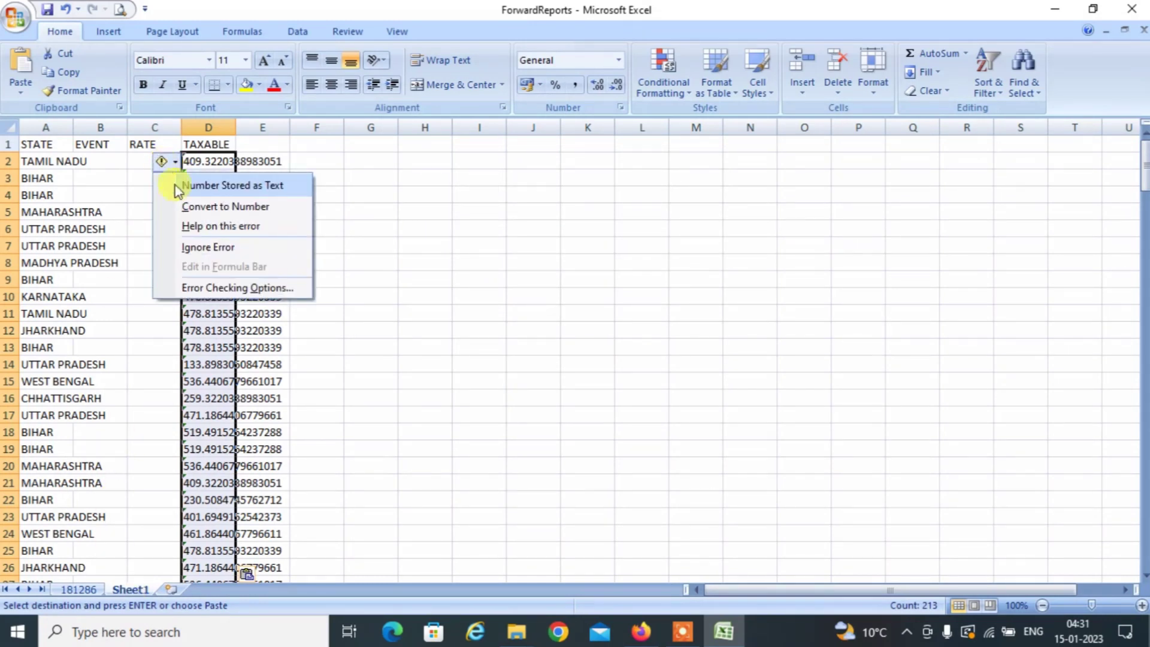
left_click(213, 209)
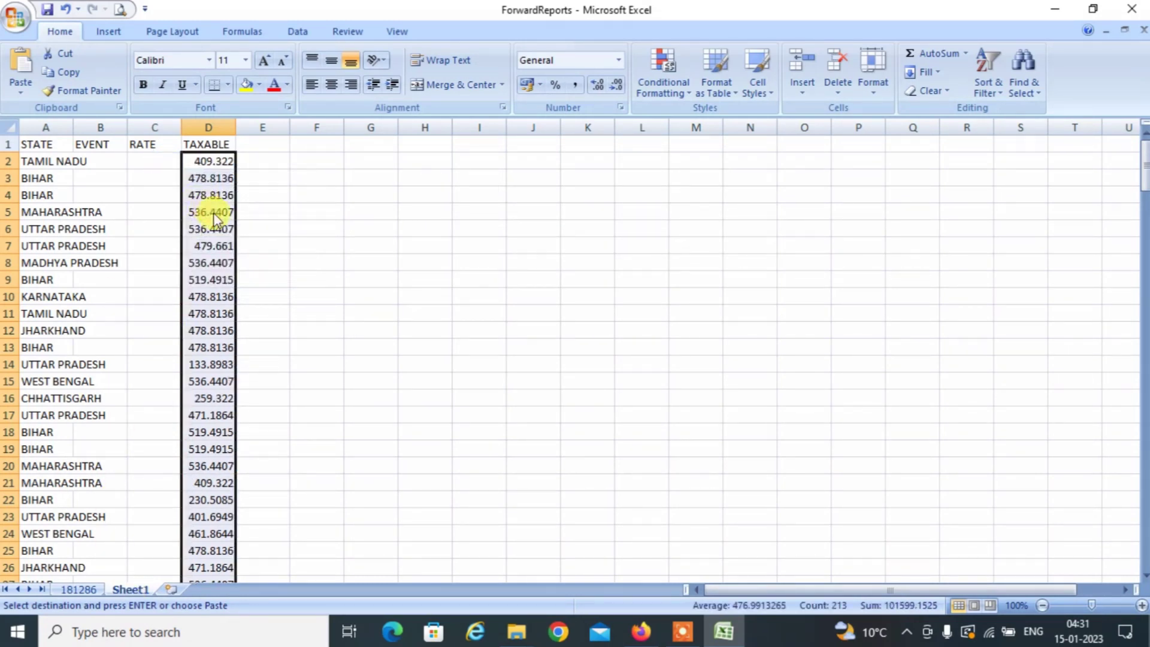
left_click(154, 168)
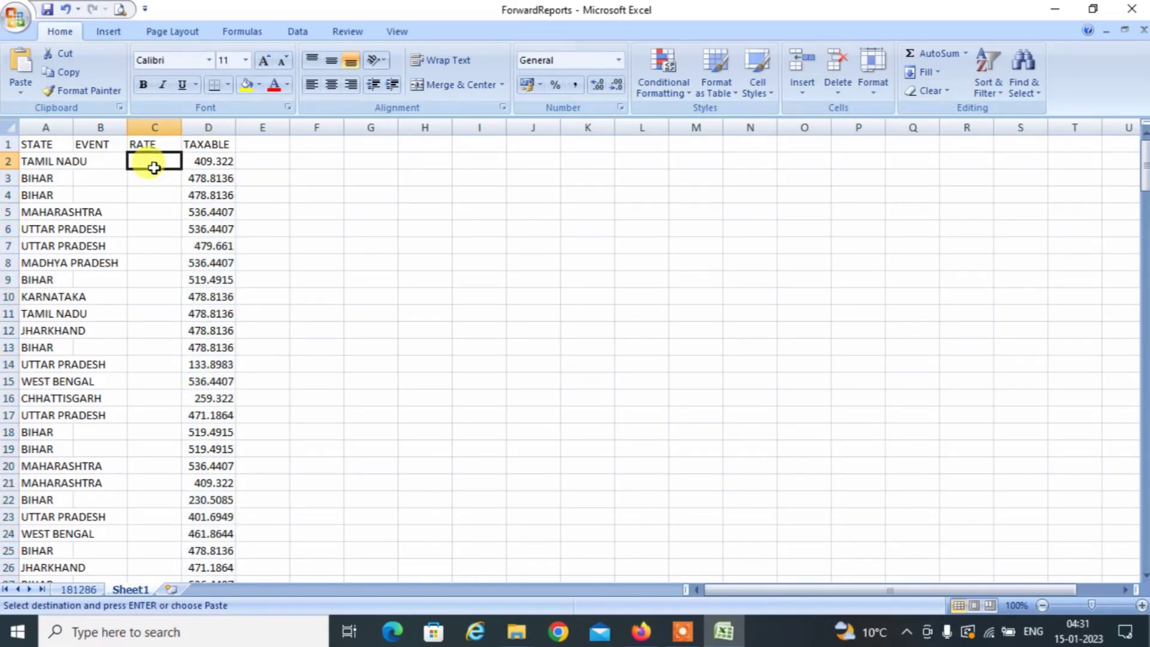
Copy the gst rates from sheet 181286 into Sheet1's RATE column as 18.00 values.
left_click(96, 590)
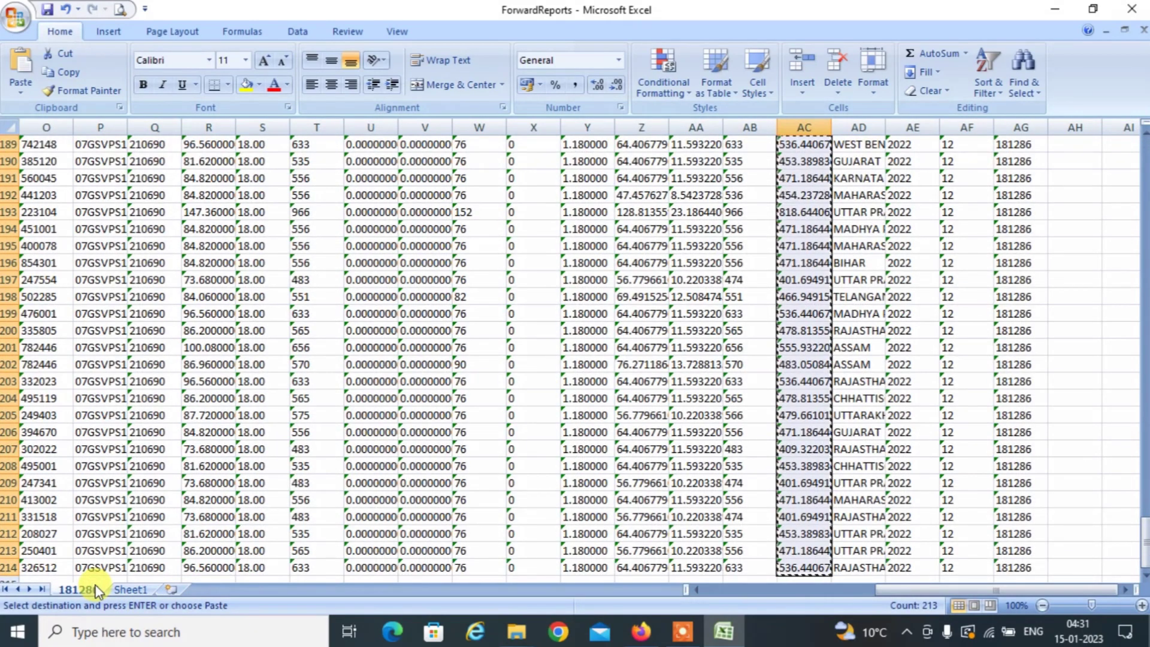
key("ctrl+Up")
key("Left")
key("Left")
key("Left")
key("Left")
key("Left")
key("Left")
key("Left")
key("Left")
key("Left")
key("Left")
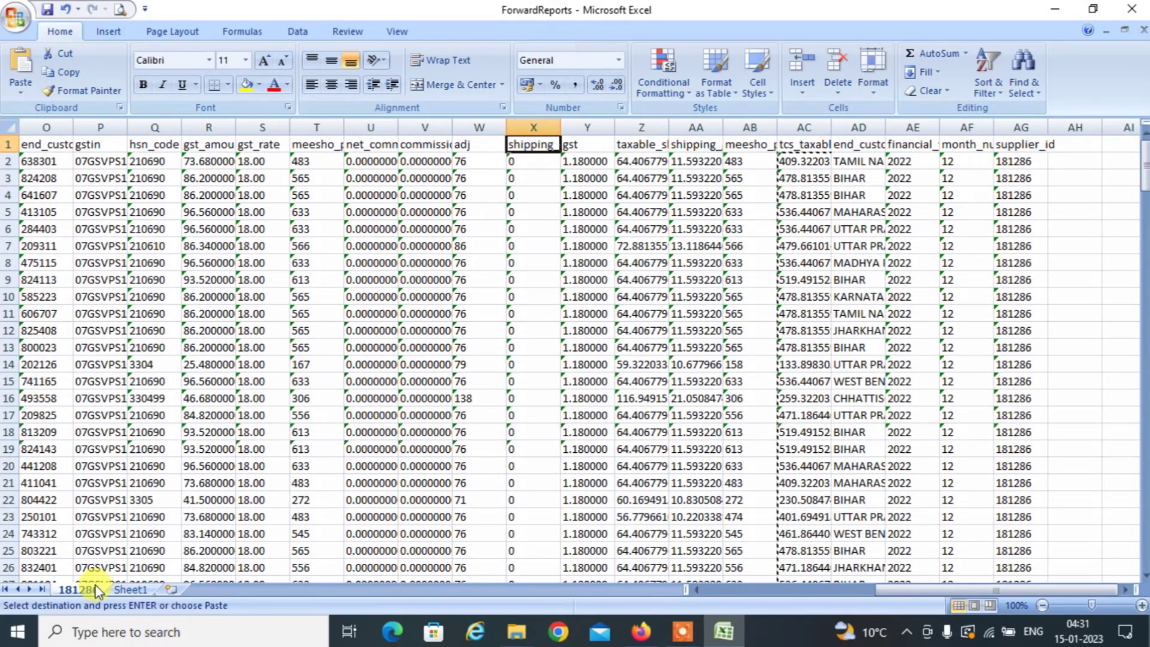
key("Left")
key("Left")
key("Left")
key("Left")
key("Right")
key("Right")
key("Right")
key("Right")
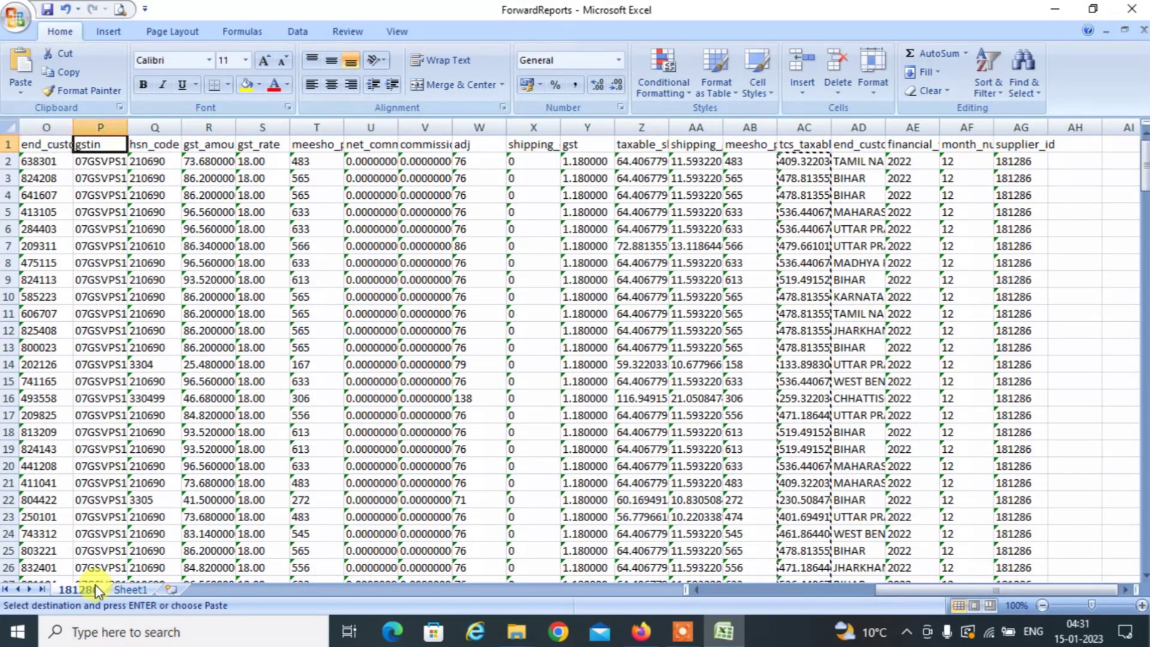
key("Down")
key("ctrl+shift+Down")
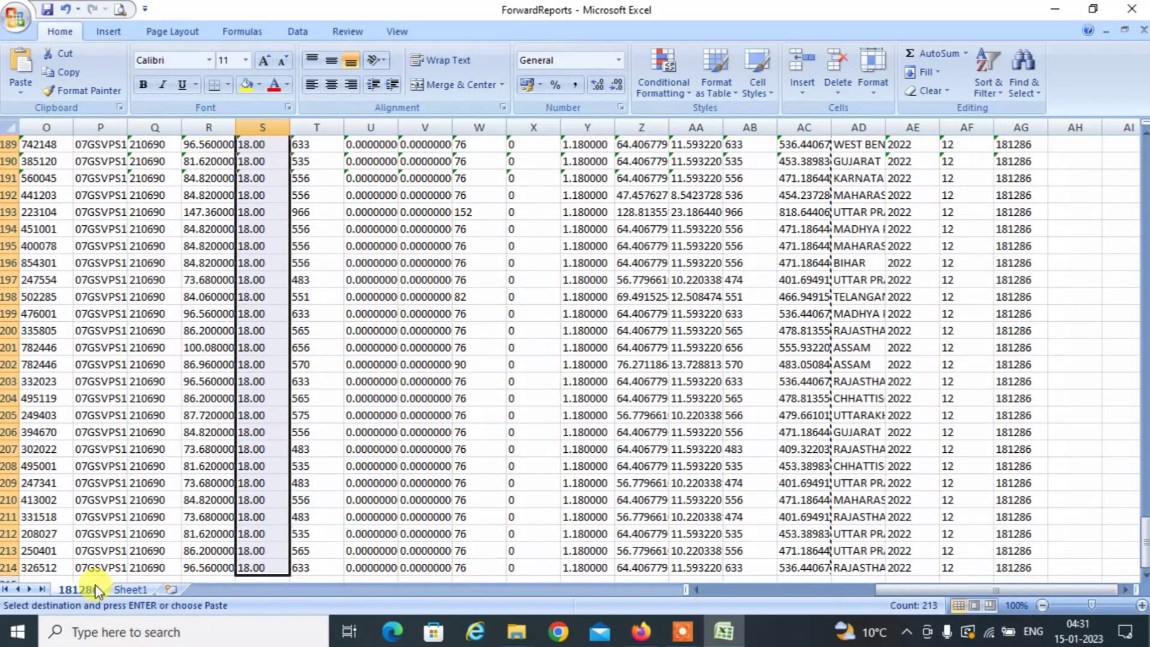
left_click(134, 589)
key("ctrl+v")
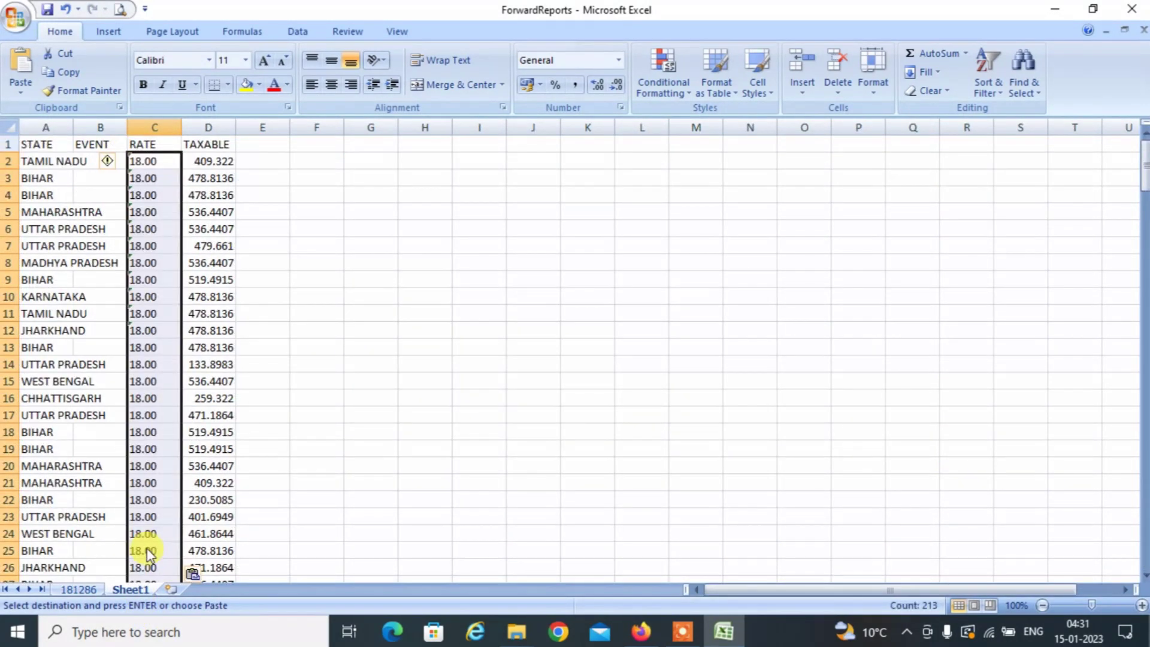
Enter SALE in B2 and fill it down the EVENT column to row 214.
key("Left")
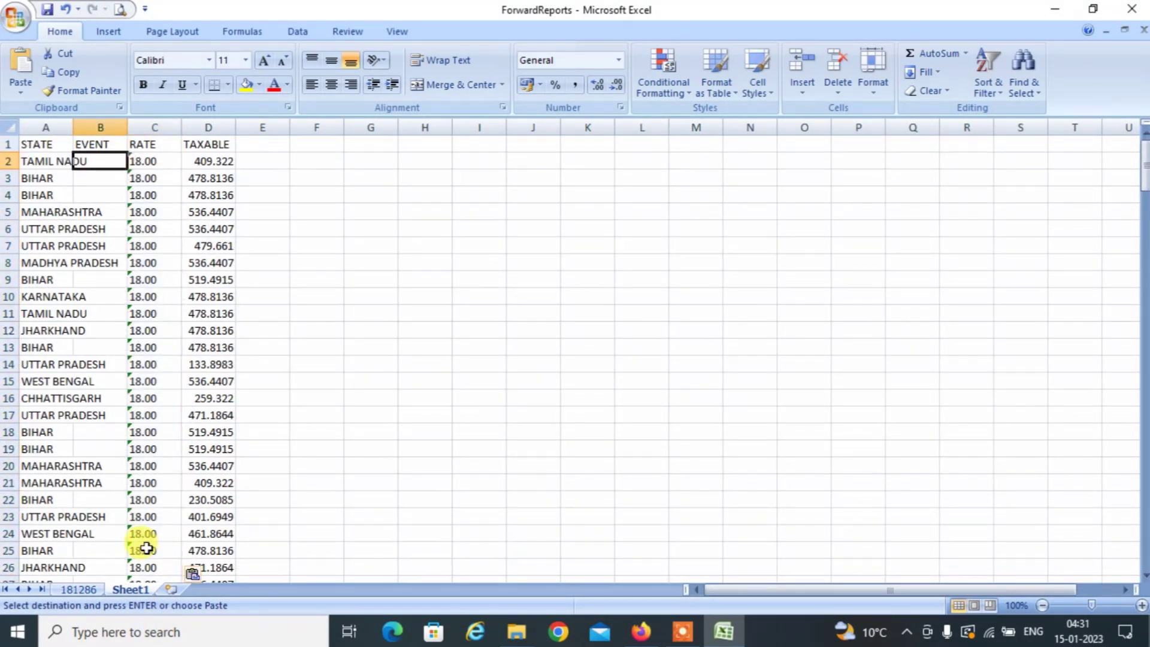
type("SALE")
key("Return")
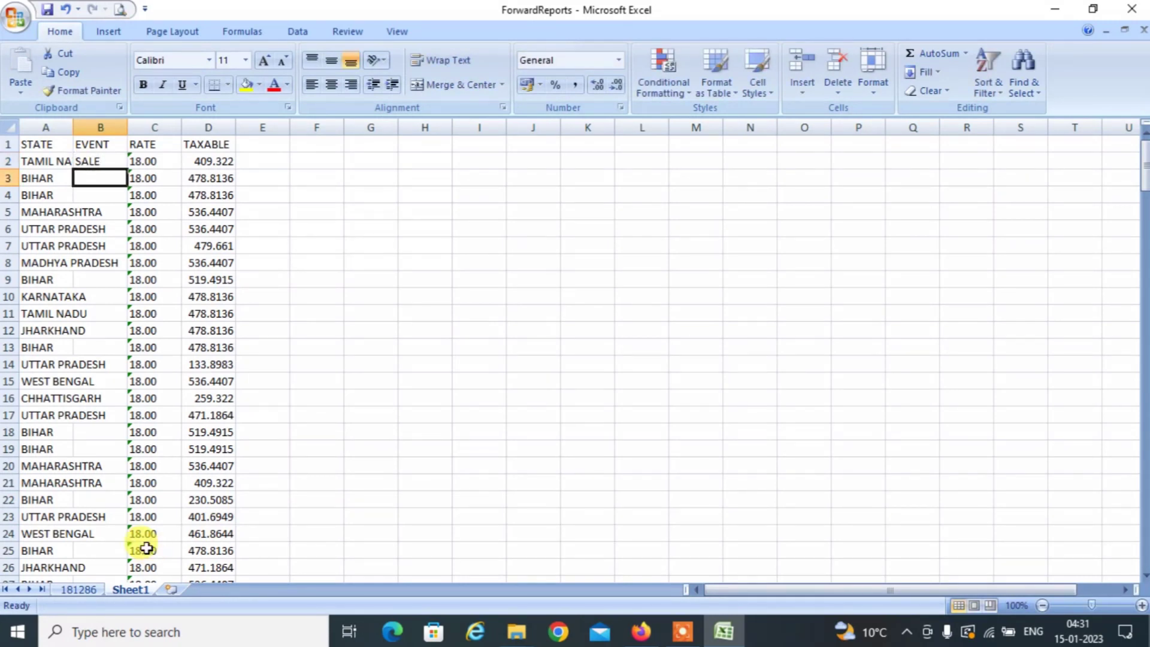
key("Up")
key("ctrl+c")
key("Left")
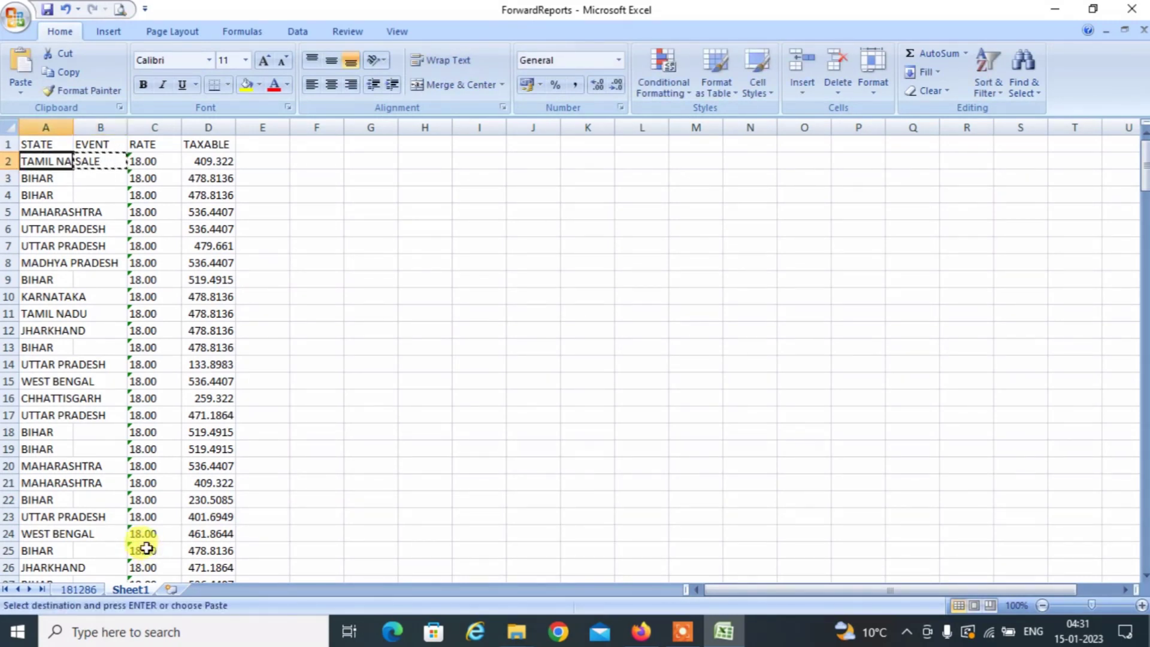
key("ctrl+Down")
key("Right")
key("ctrl+Up")
key("Down")
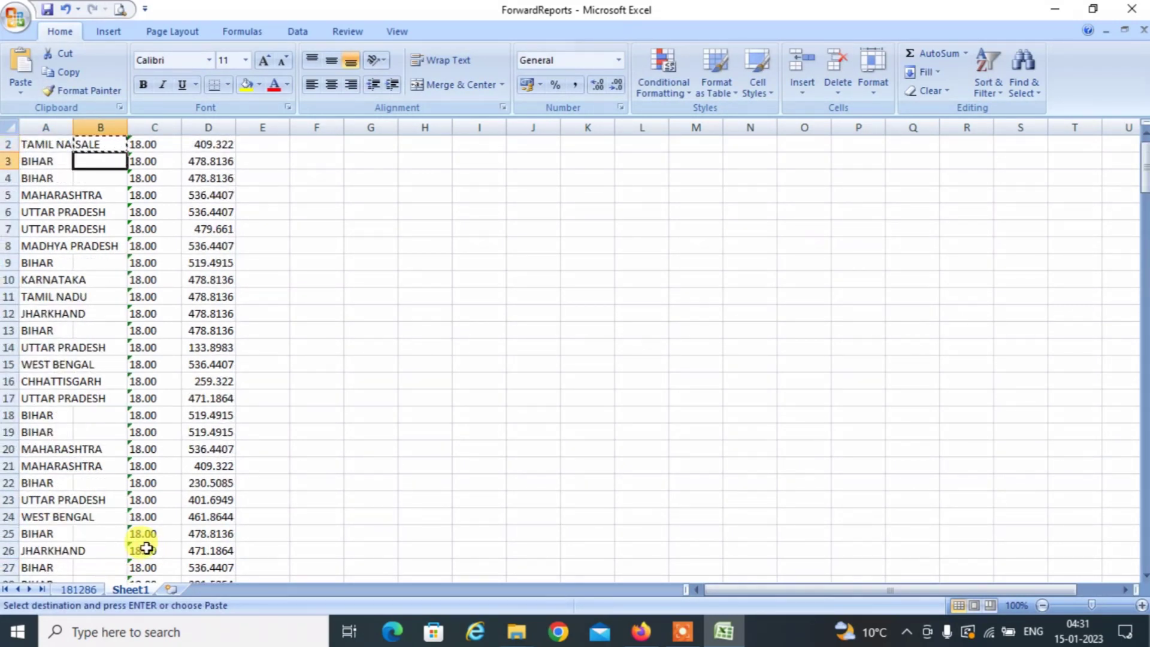
key("Left")
key("ctrl+Down")
key("Right")
key("ctrl+shift+Up")
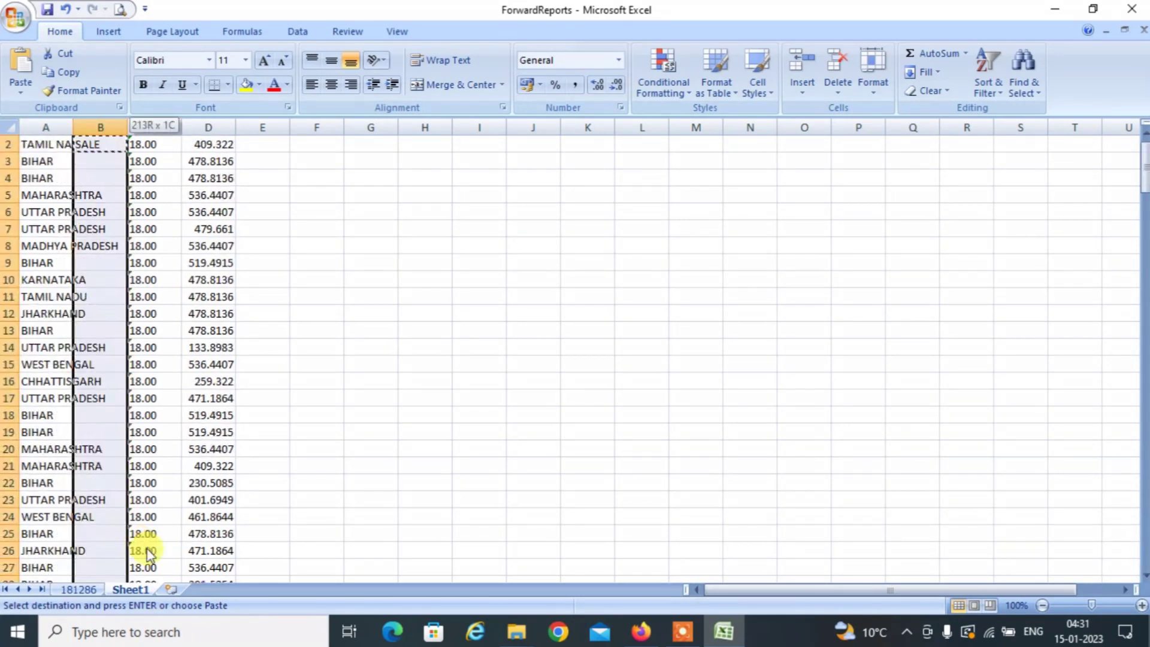
key("Return")
Review the labelled sales rows, then switch to the Meesho folder in File Explorer.
key("Left")
key("Down")
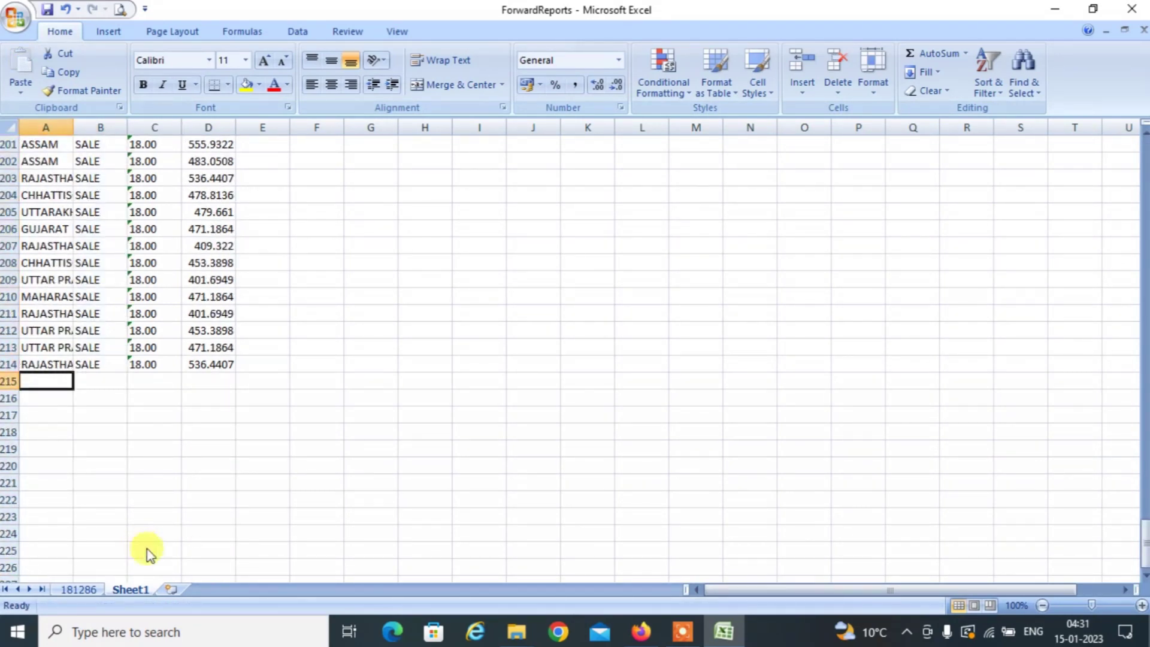
key("Up")
key("Up")
key("Up")
key("Up")
key("Up")
key("Up")
key("Up")
key("Up")
key("Up")
key("Up")
key("Up")
key("Up")
key("Up")
key("Up")
key("Up")
key("Up")
key("Up")
key("Up")
key("Up")
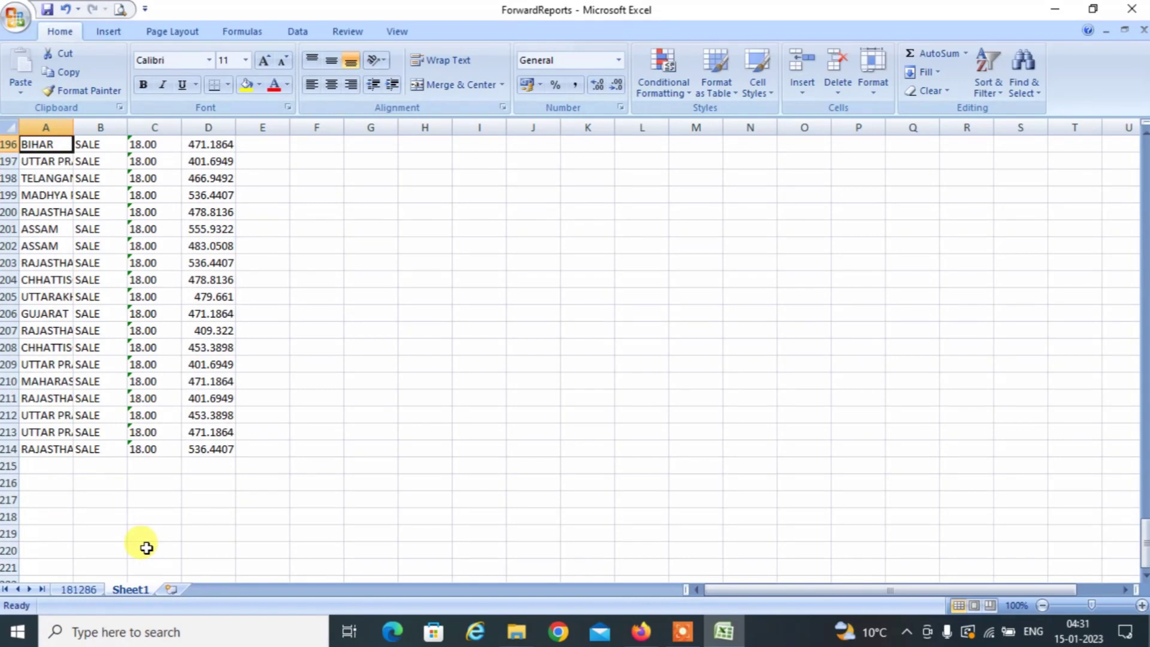
key("Up")
key("Up")
key("Up")
key("Up")
key("Up")
key("Up")
key("Up")
key("Up")
key("Up")
key("Up")
key("Up")
key("Up")
key("Up")
key("Up")
key("Up")
key("Up")
key("Up")
key("Up")
key("Up")
key("Up")
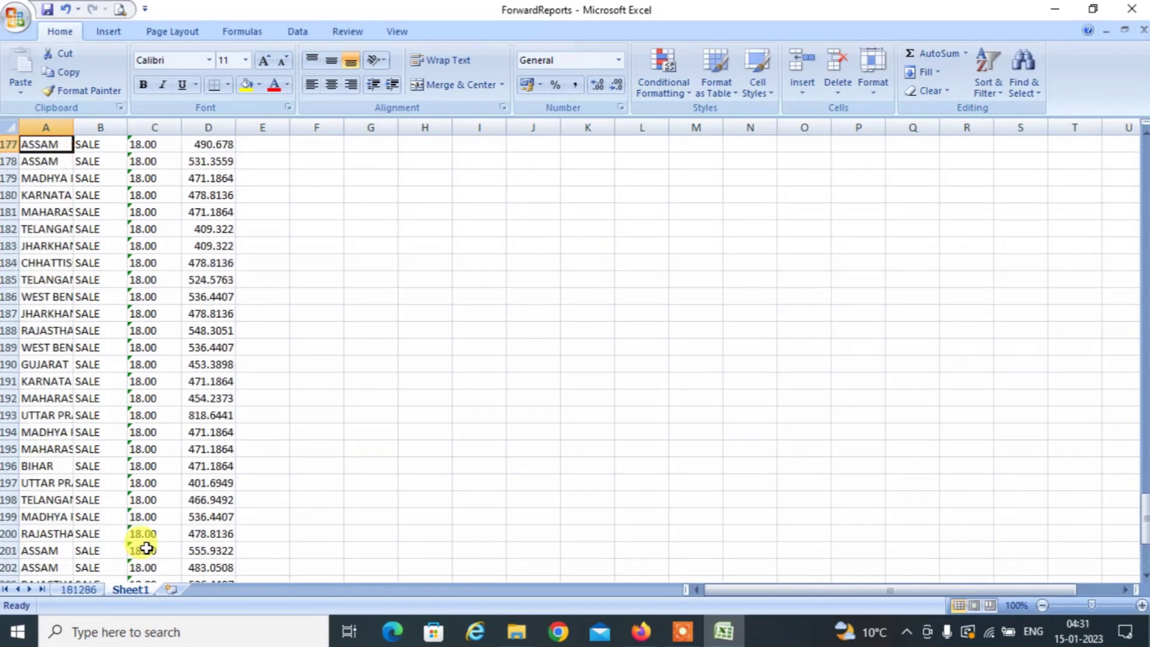
key("Up")
key("Up")
key("Up")
key("Up")
key("Up")
key("Up")
key("Up")
key("Up")
key("Up")
key("Up")
key("Up")
key("Up")
key("Up")
key("Up")
key("Up")
key("Up")
key("Up")
key("Up")
key("Up")
key("Up")
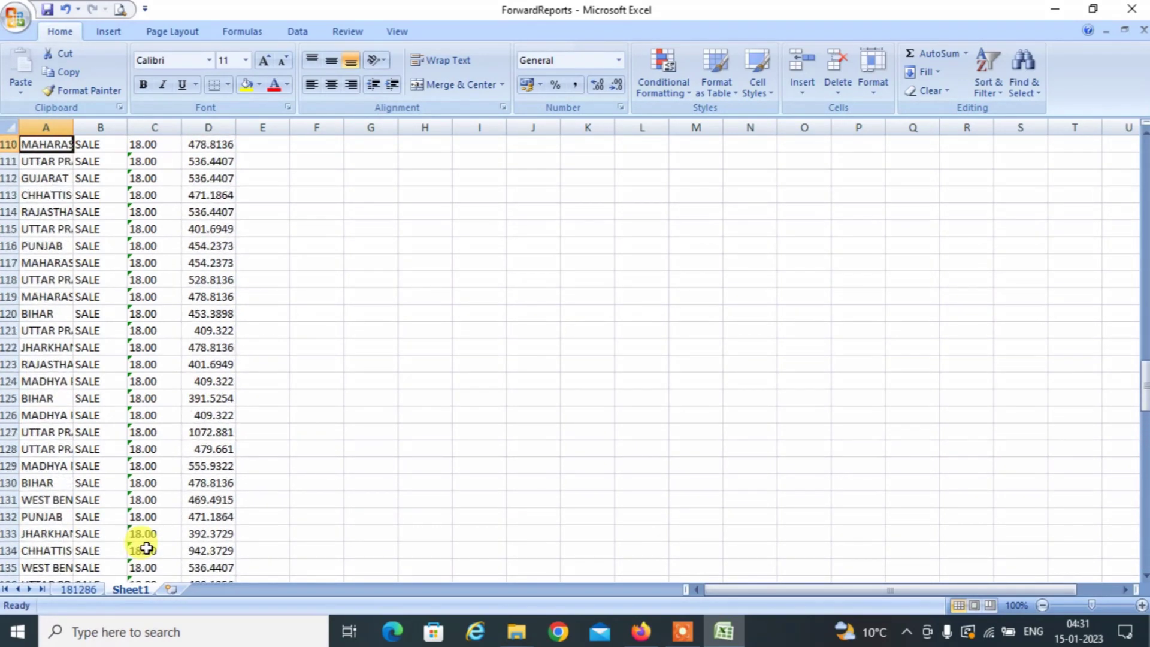
key("Up")
key("Up")
key("Up")
key("Up")
key("Up")
key("Up")
key("Up")
key("Up")
key("Up")
key("Up")
key("Up")
key("Up")
key("Up")
key("Up")
key("Up")
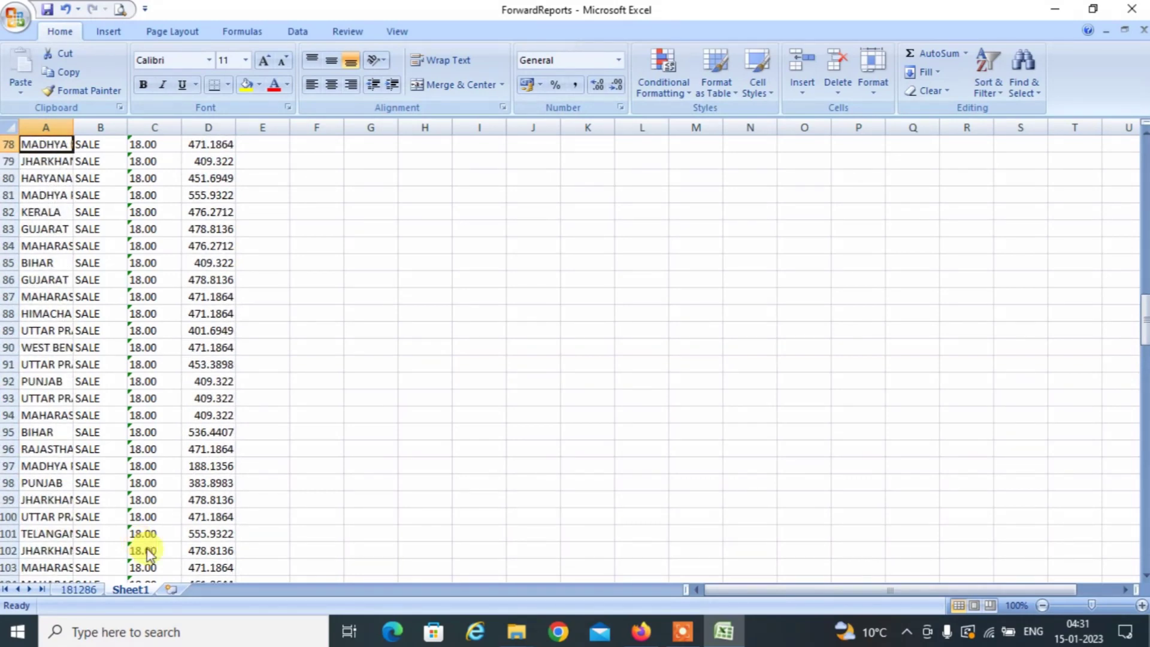
key("ctrl+Down")
key("alt+Tab")
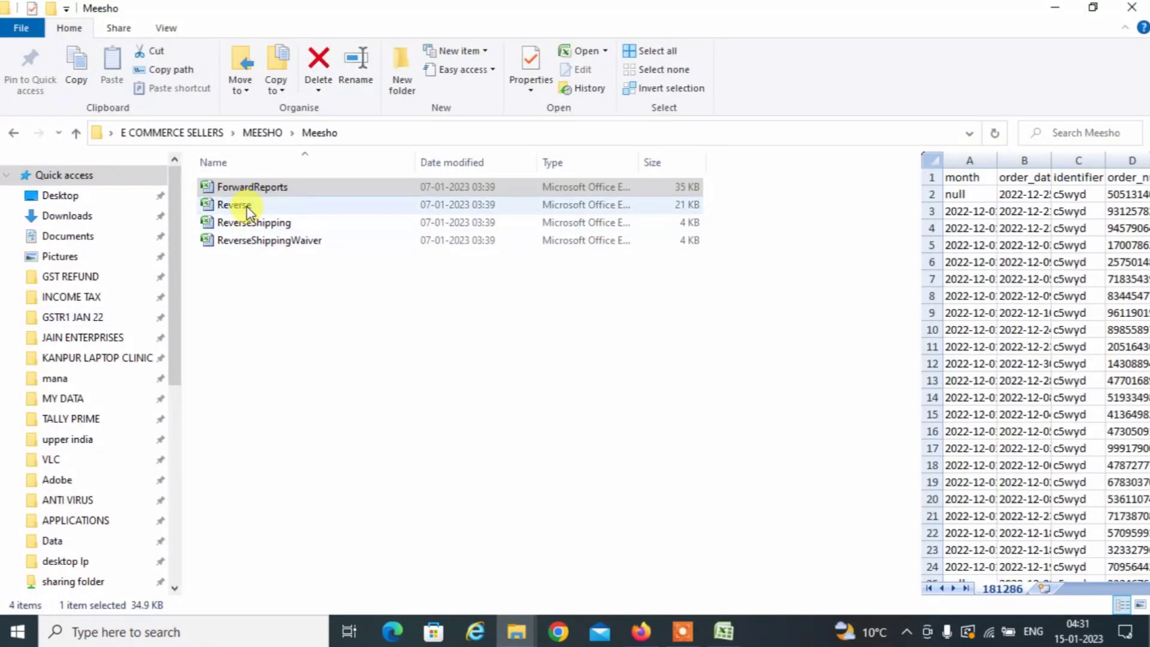
Open the Reverse returns workbook from the Meesho folder in Excel.
double_click(236, 204)
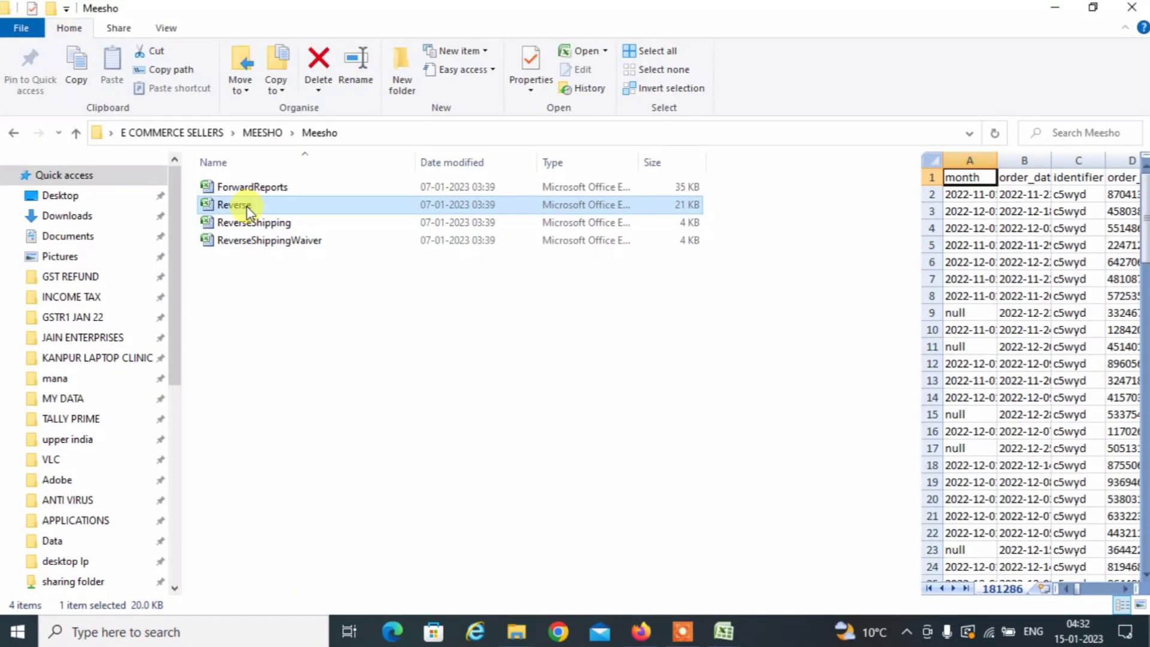
left_click(728, 634)
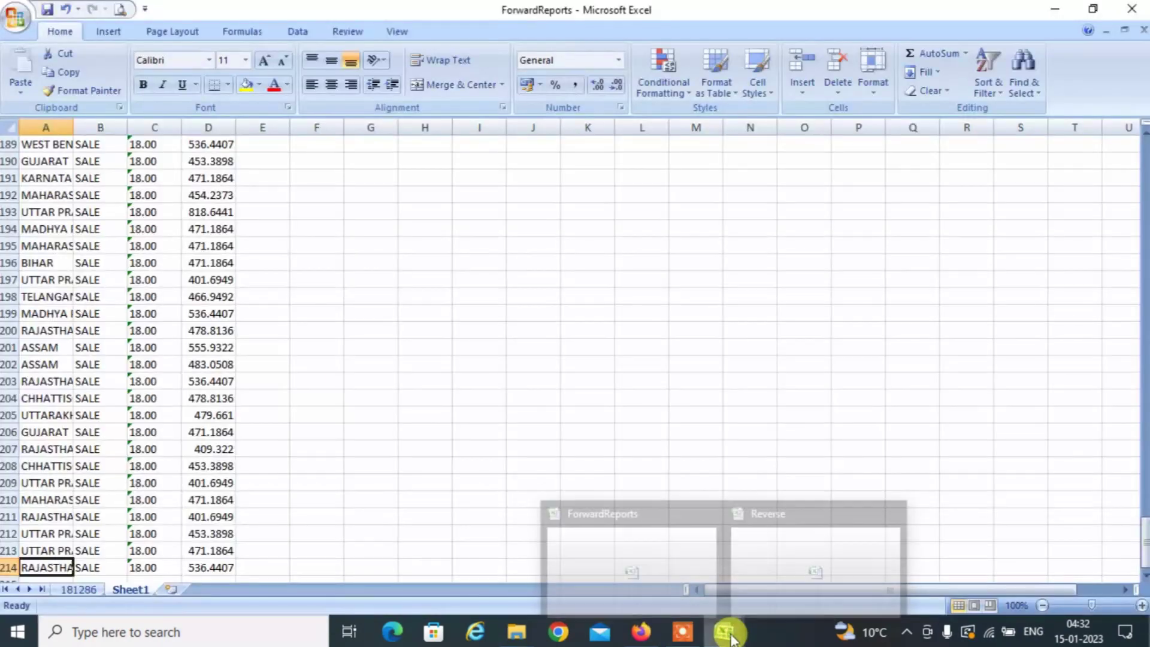
left_click(477, 395)
left_click(791, 527)
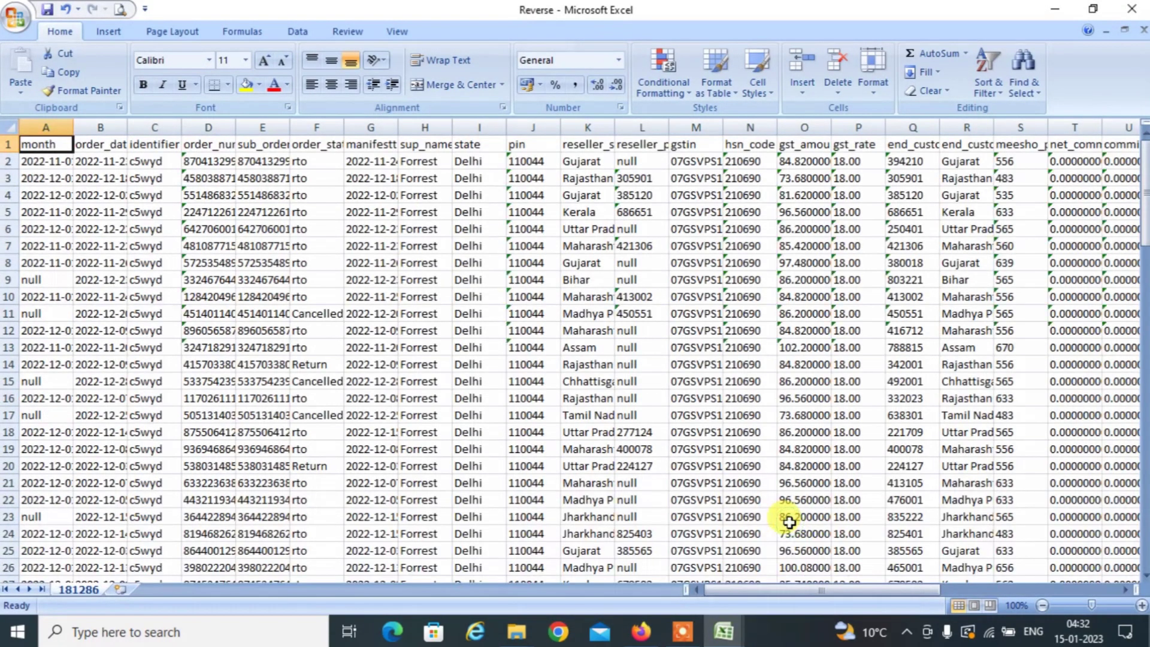
Copy the end-customer states AF2:AF104 from Reverse and return to the ForwardReports workbook.
key("Right")
key("Right")
key("Right")
key("Right")
key("Right")
key("Right")
key("Right")
key("Right")
key("Right")
key("Right")
key("Right")
key("Right")
key("Right")
key("Right")
key("Right")
key("Right")
key("Right")
key("Right")
key("Right")
key("Right")
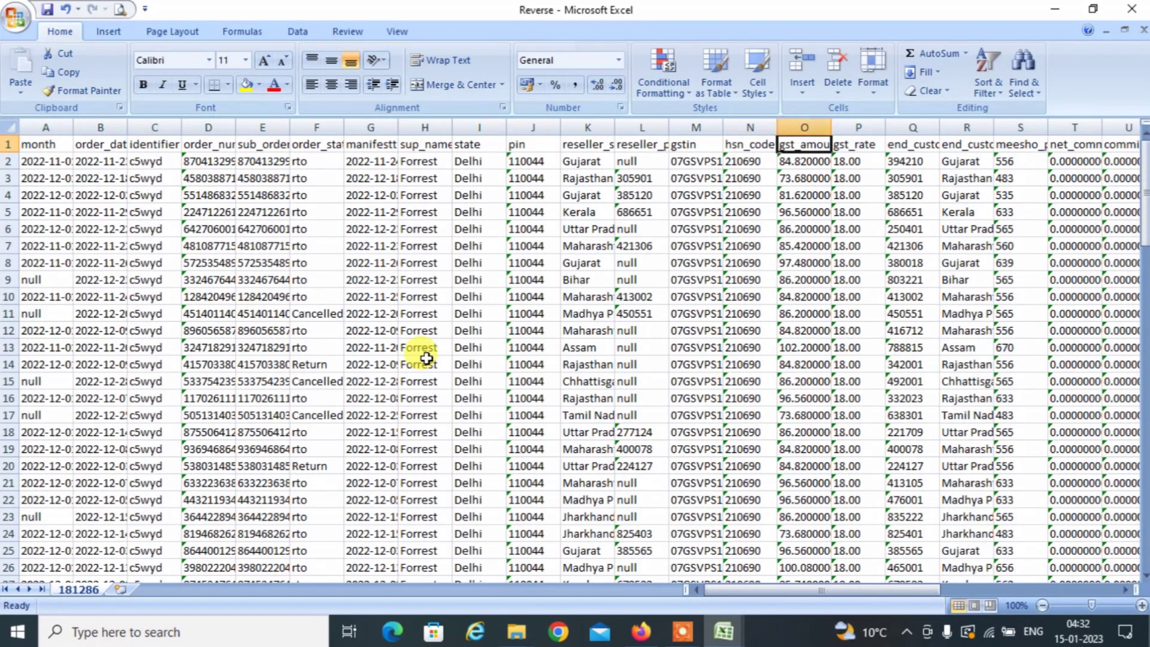
key("Right")
key("Right")
key("Right")
key("Right")
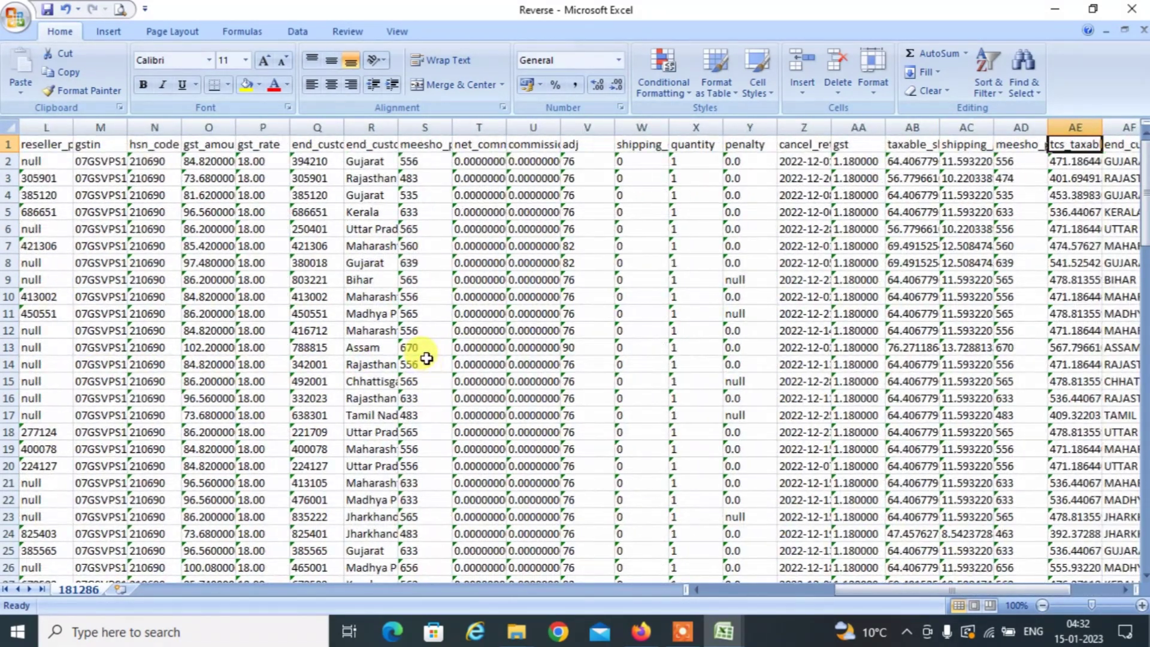
key("Right")
key("Right")
key("Right")
key("Right")
key("Right")
key("Right")
key("Right")
key("Left")
key("Left")
key("Left")
key("Left")
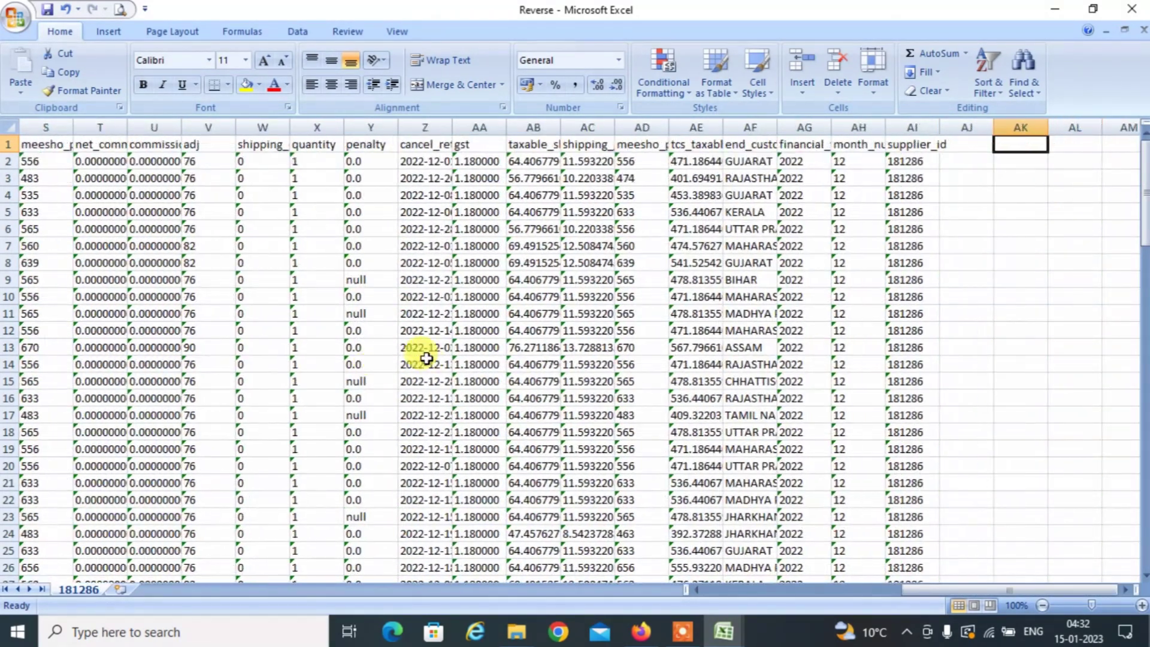
key("Left")
key("Left")
key("Down")
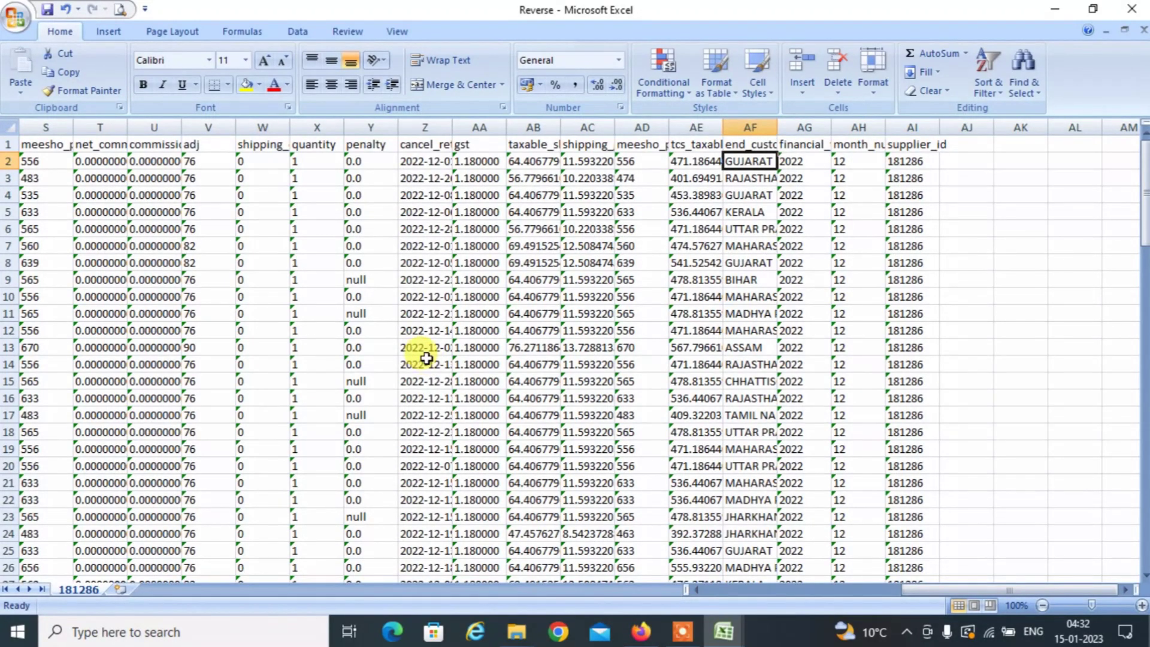
key("ctrl+shift+Down")
key("ctrl+c")
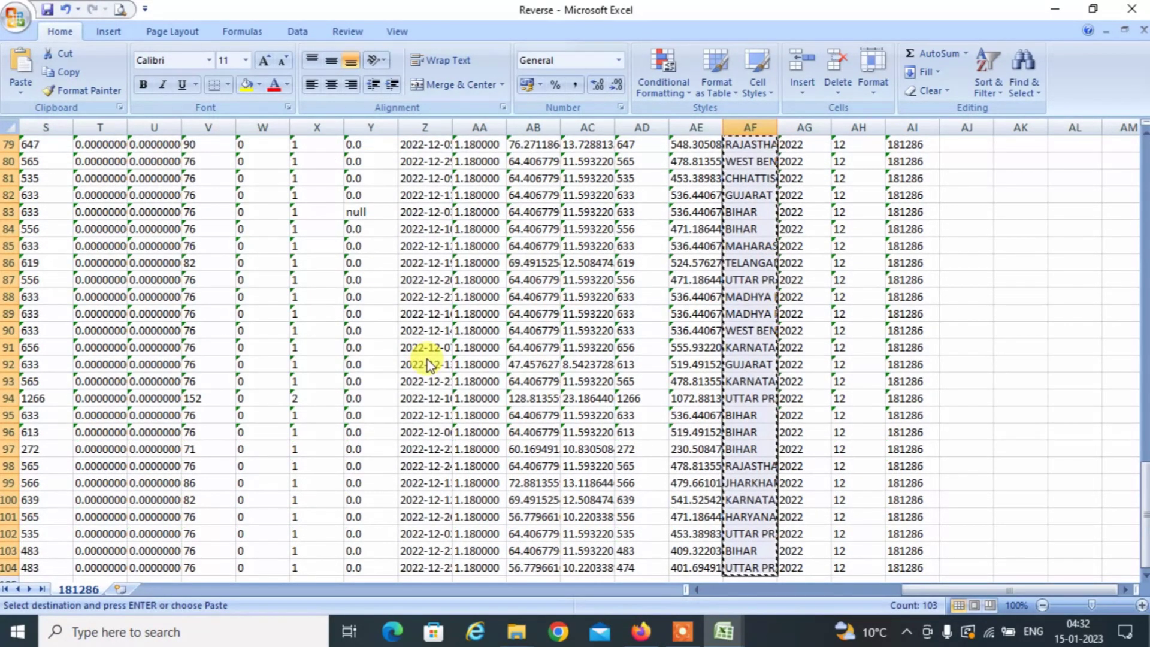
key("alt+Tab")
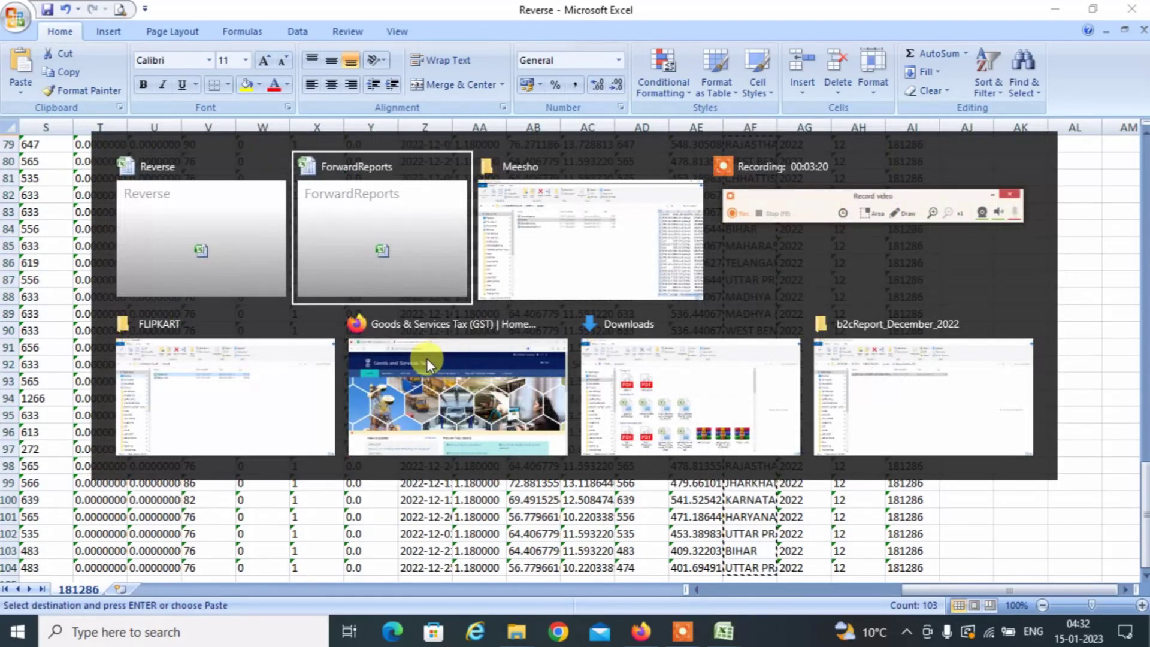
key("Left")
Paste the 103 return states into column A starting at row 215.
key("Home")
key("Down")
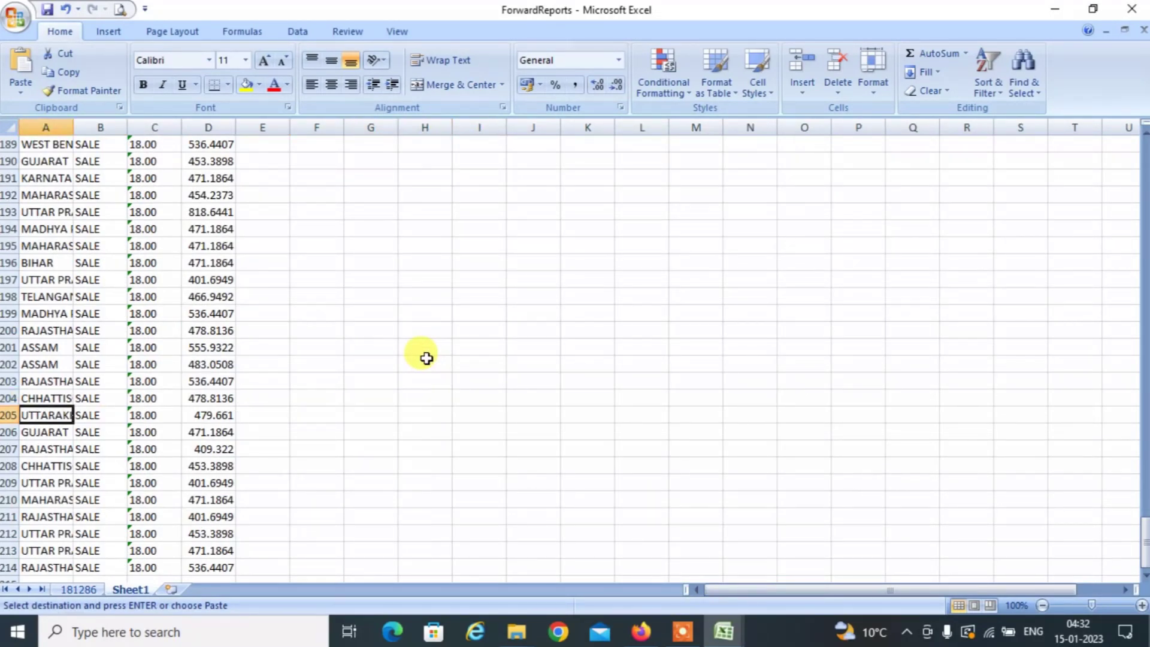
key("Down")
key("Down")
key("Down")
key("Down")
key("Down")
key("Down")
key("Down")
key("Down")
key("Down")
key("Down")
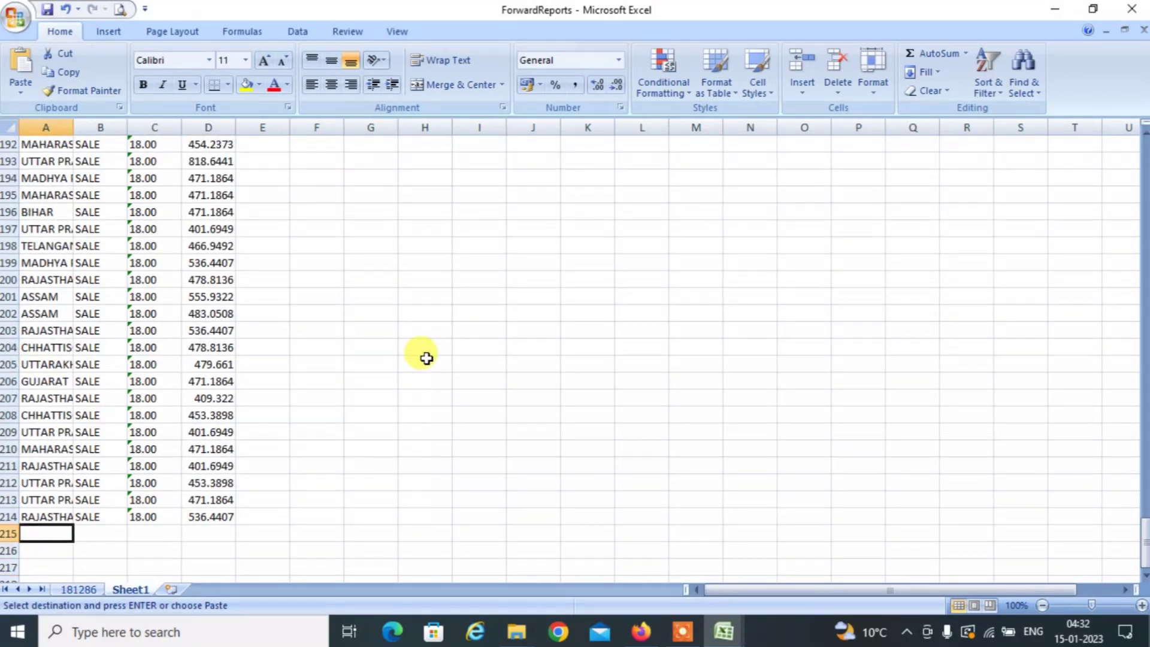
key("ctrl+v")
Label B215 as RETRUN, copy it, and check where the return rows start and end.
key("Right")
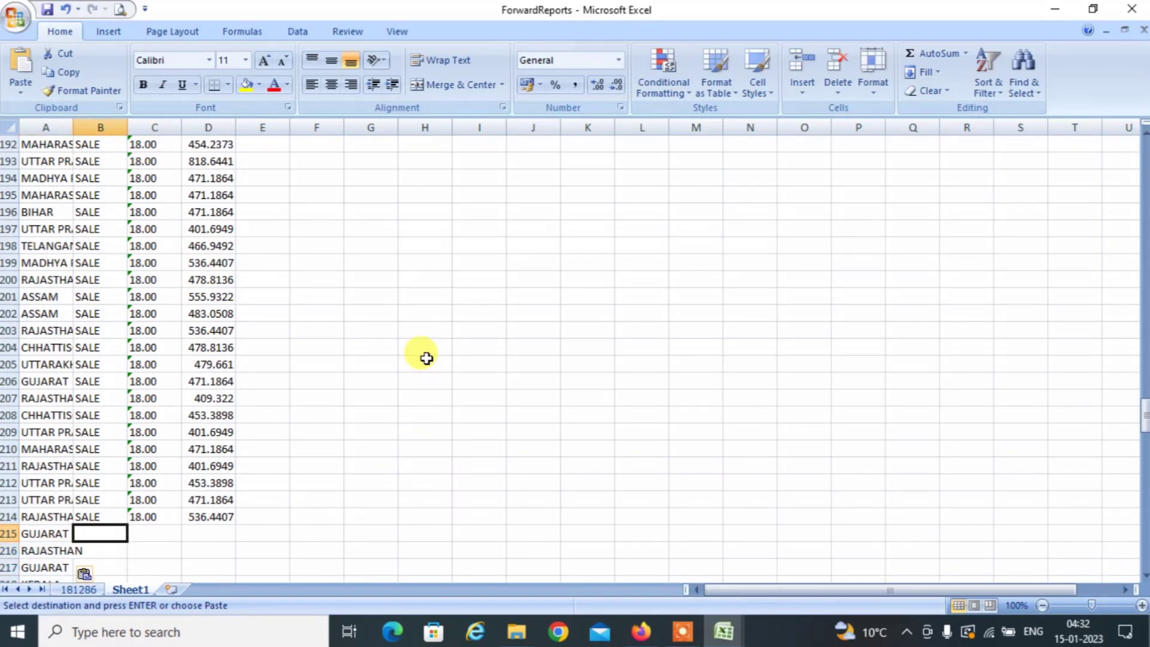
type("RETR")
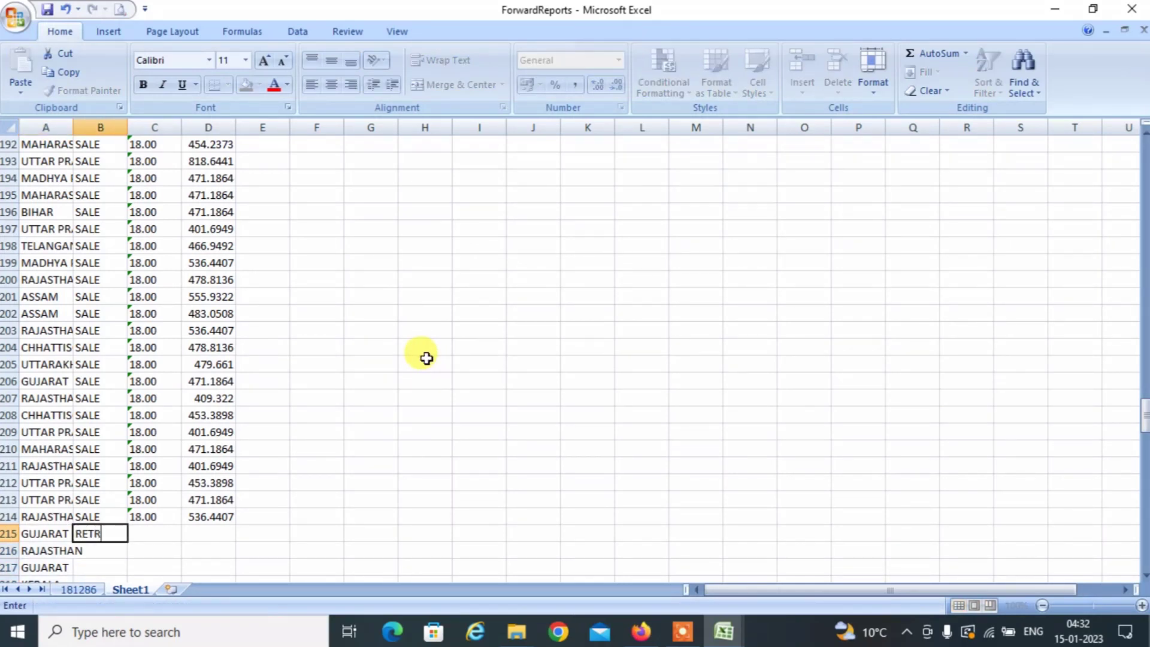
type("UN")
key("Return")
key("Up")
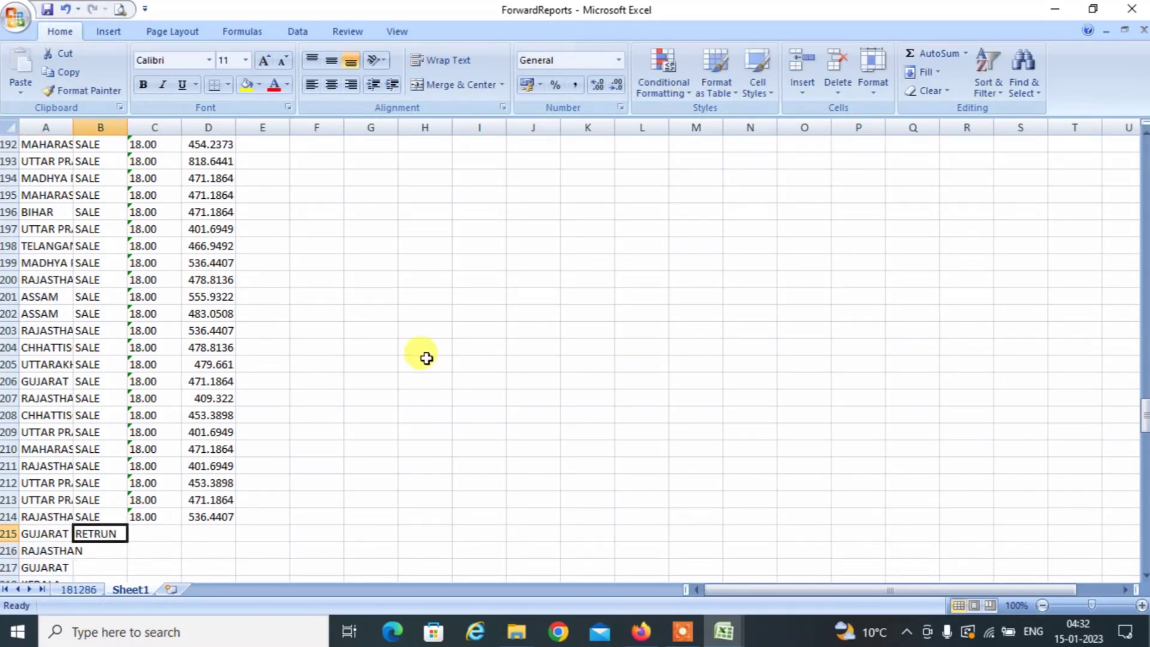
key("ctrl+c")
key("Left")
key("ctrl+Down")
key("Right")
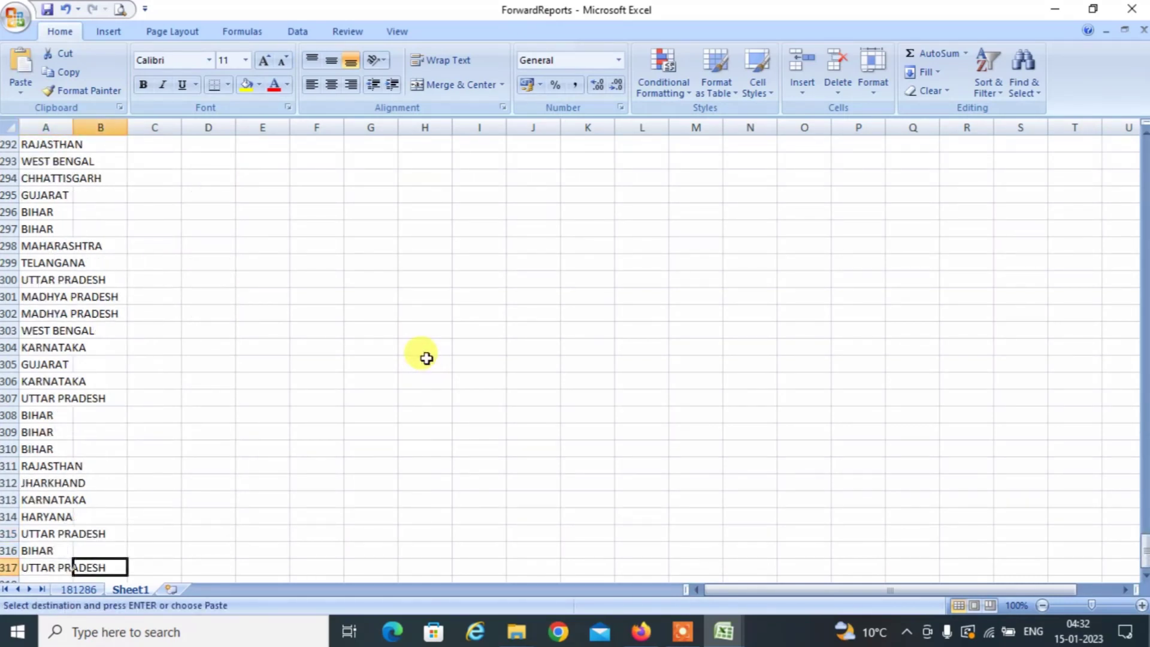
key("ctrl+Up")
key("Down")
key("Left")
key("ctrl+Down")
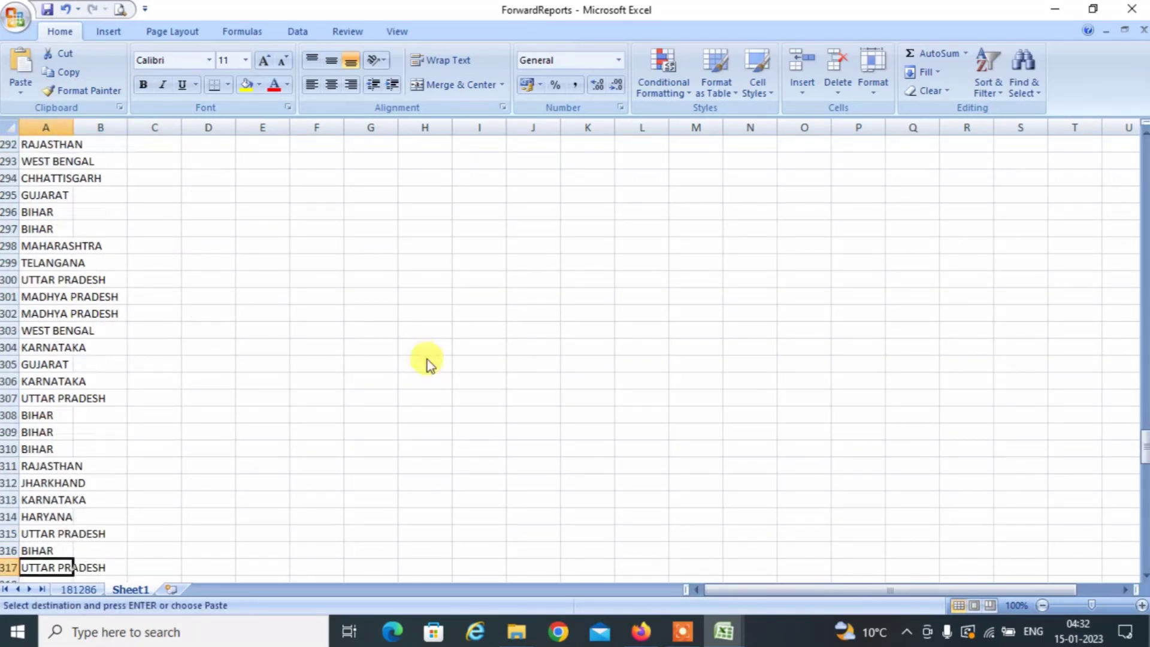
key("Right")
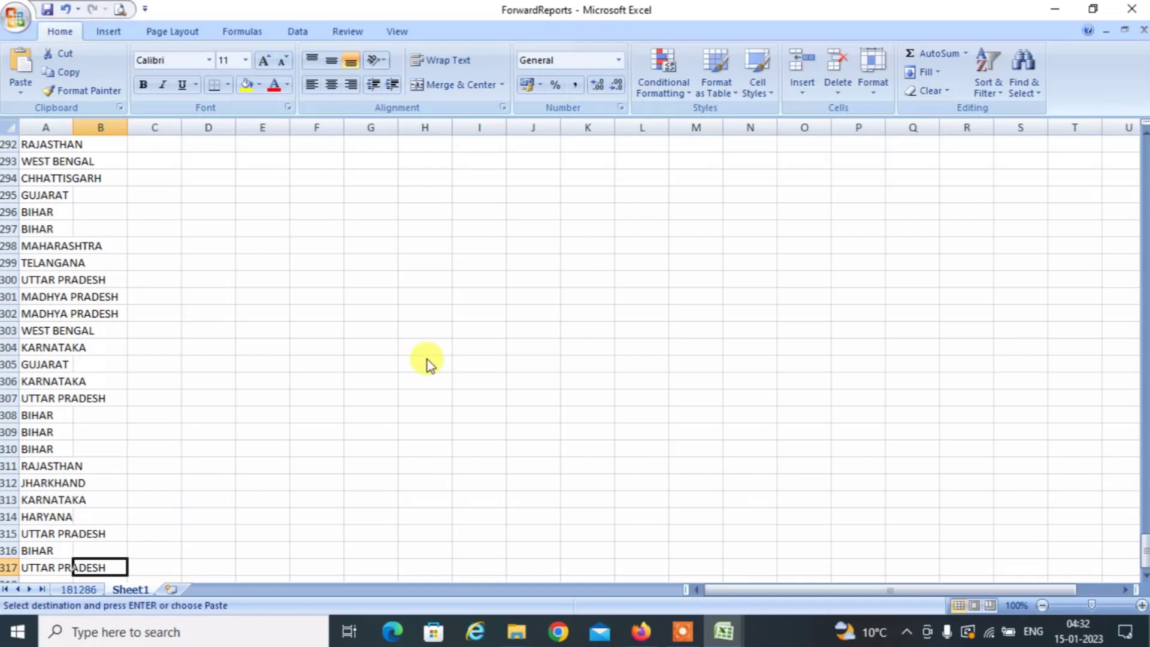
key("ctrl+Up")
key("Left")
key("Down")
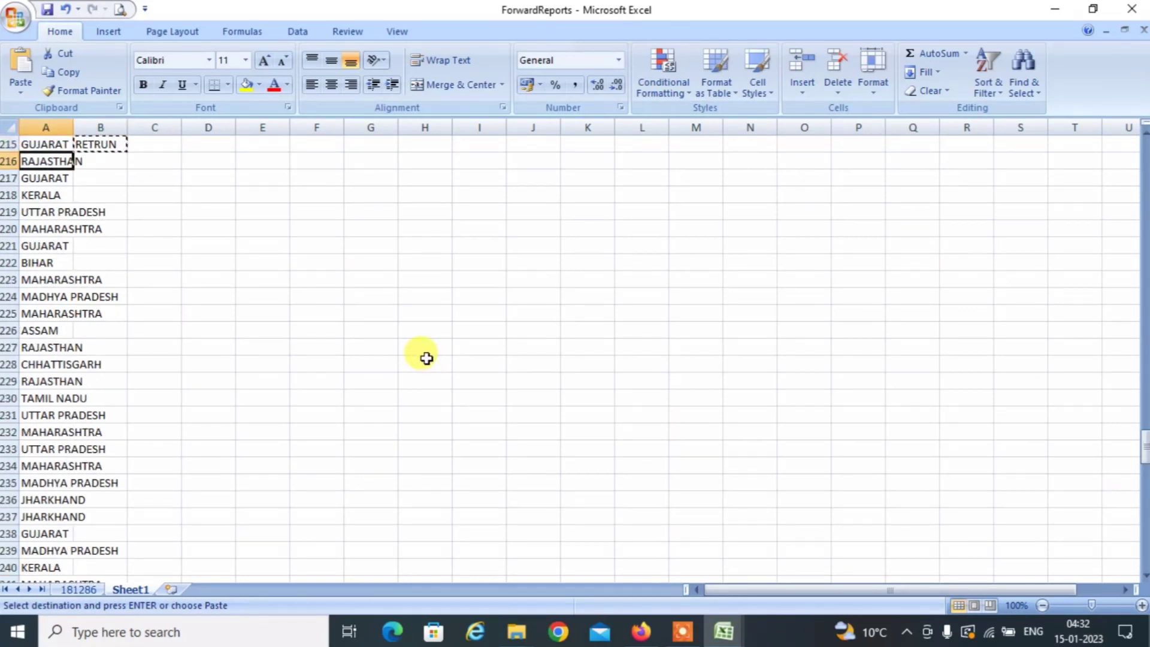
Fill B216 through B317 with RETRUN, then bring the Reverse workbook back.
key("ctrl+Down")
key("Right")
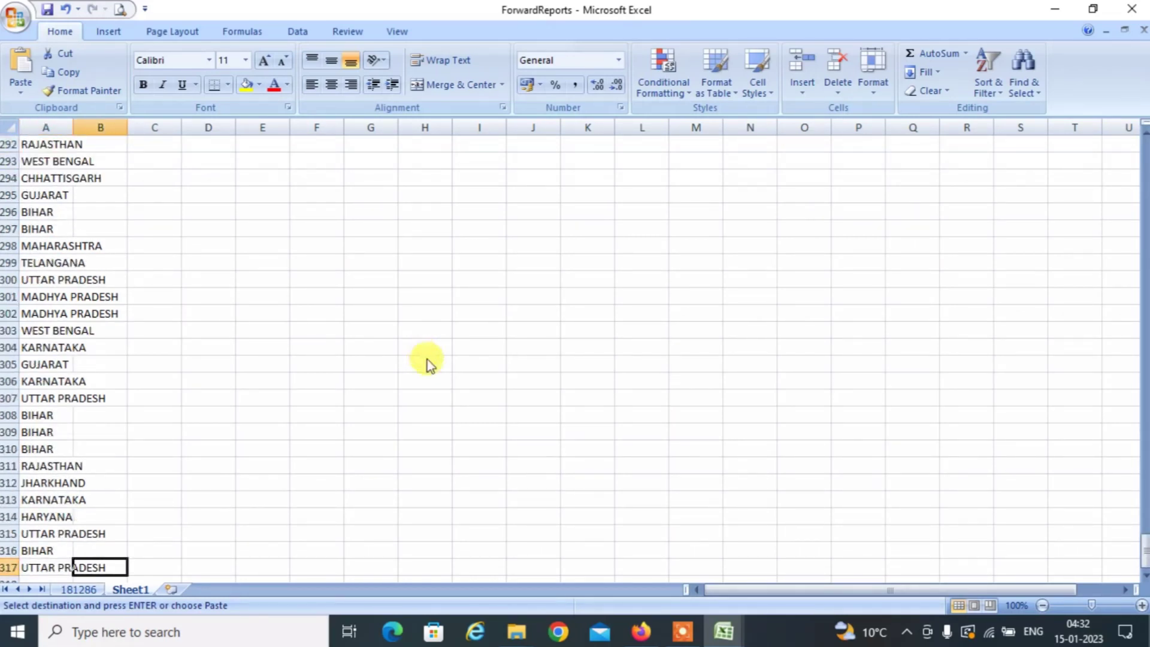
key("ctrl+Up")
key("Down")
key("shift+Down")
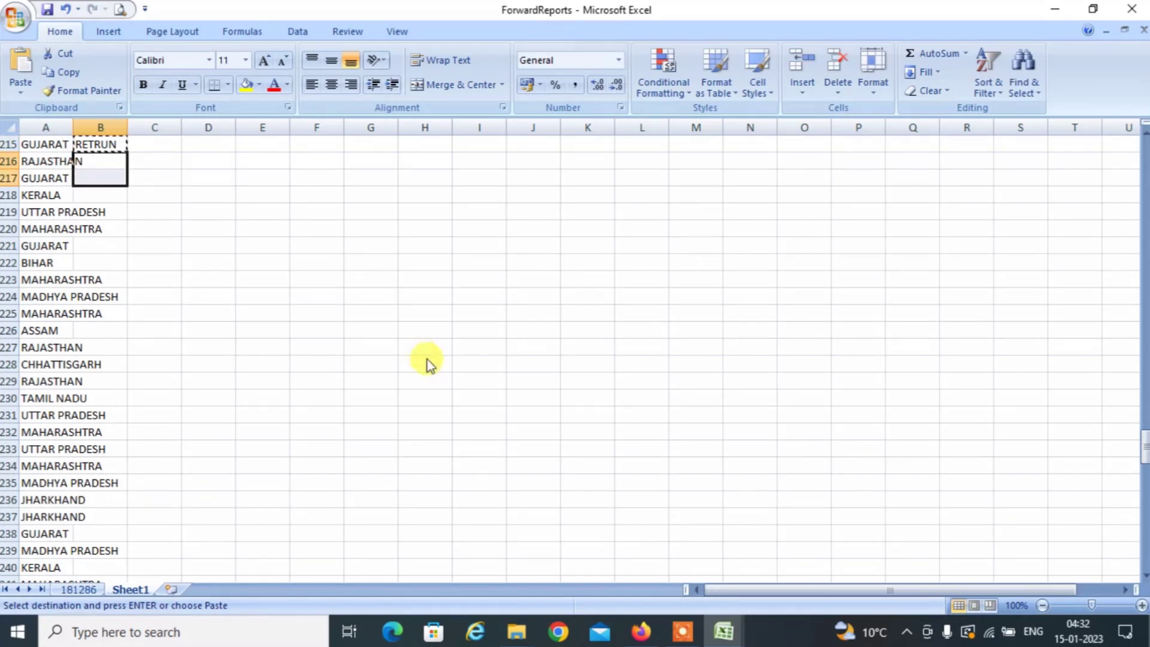
key("Left")
key("Right")
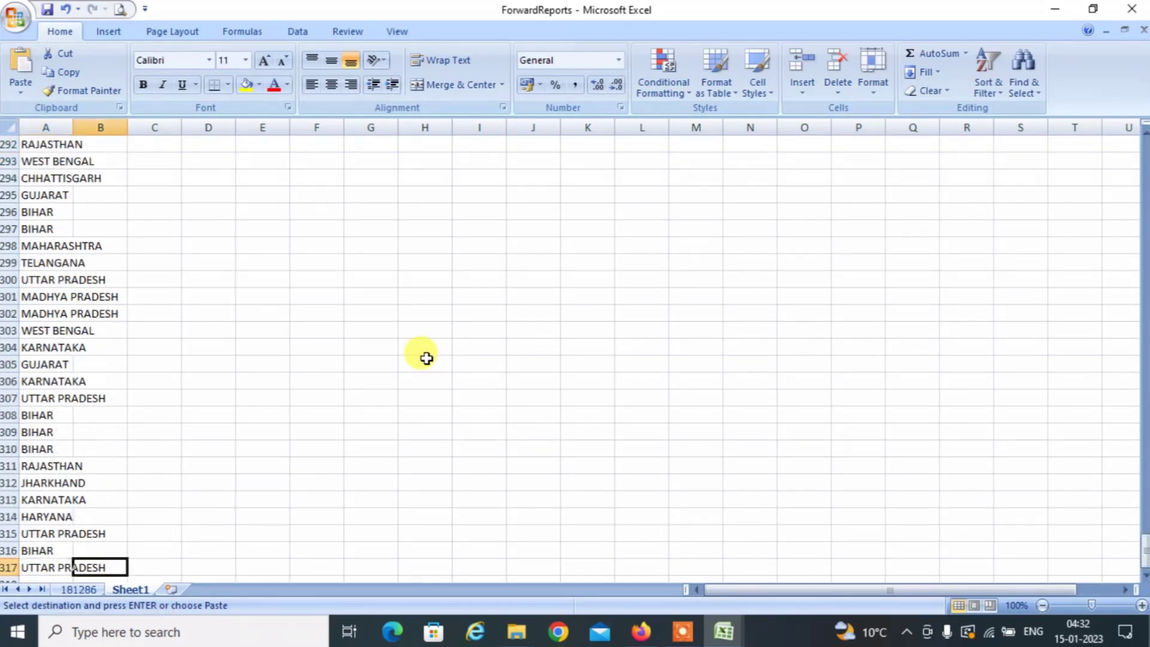
key("shift+Up")
key("shift+Up")
key("shift+Up")
key("shift+Up")
key("shift+Up")
key("shift+Up")
key("shift+Up")
key("shift+Up")
key("shift+Up")
key("shift+Up")
key("shift+Up")
key("shift+Up")
key("shift+Up")
key("shift+Up")
key("shift+Up")
key("shift+Up")
key("shift+Up")
key("shift+Up")
key("shift+Up")
key("shift+Up")
key("shift+Up")
key("shift+Up")
key("shift+Up")
key("shift+Up")
key("shift+Up")
key("shift+Up")
key("shift+Up")
key("shift+Up")
key("shift+Up")
key("shift+Up")
key("shift+Up")
key("shift+Up")
key("shift+Up")
key("shift+Up")
key("shift+Up")
key("shift+Up")
key("shift+Up")
key("shift+Up")
key("shift+Up")
key("shift+Up")
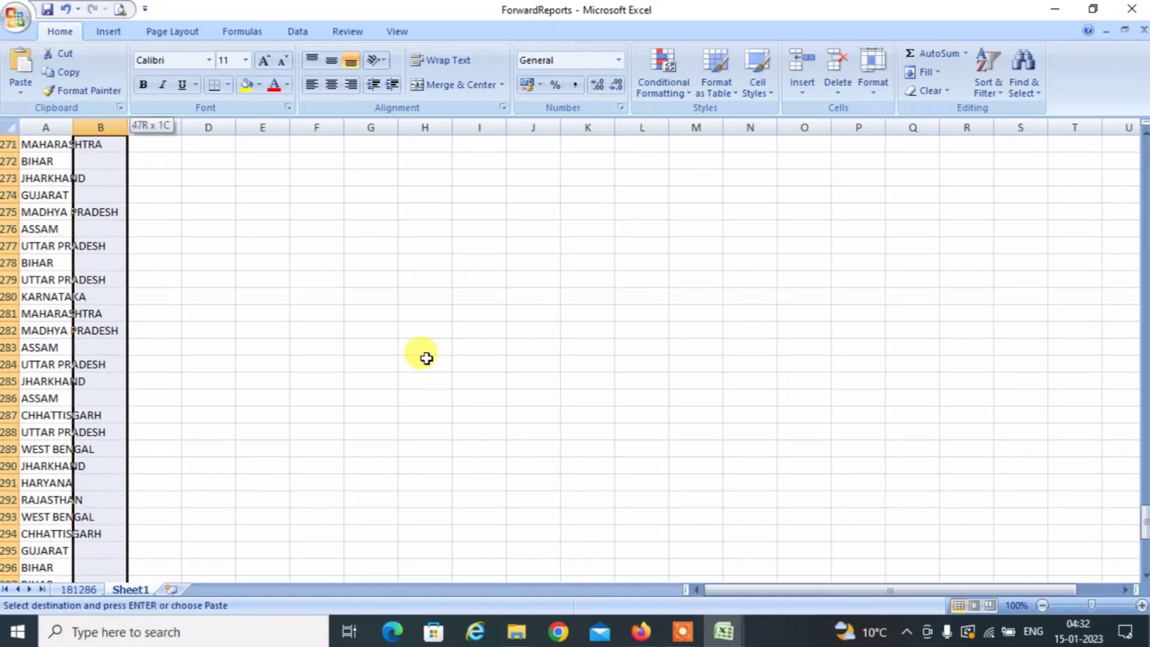
key("shift+Up")
key("shift+Up")
key("shift+Up")
key("shift+Up")
key("shift+Up")
key("shift+Up")
key("shift+Up")
key("shift+Up")
key("shift+Up")
key("shift+Up")
key("shift+Up")
key("shift+Up")
key("shift+Up")
key("shift+Up")
key("shift+Up")
key("shift+Up")
key("shift+Up")
key("shift+Up")
key("shift+Up")
key("shift+Up")
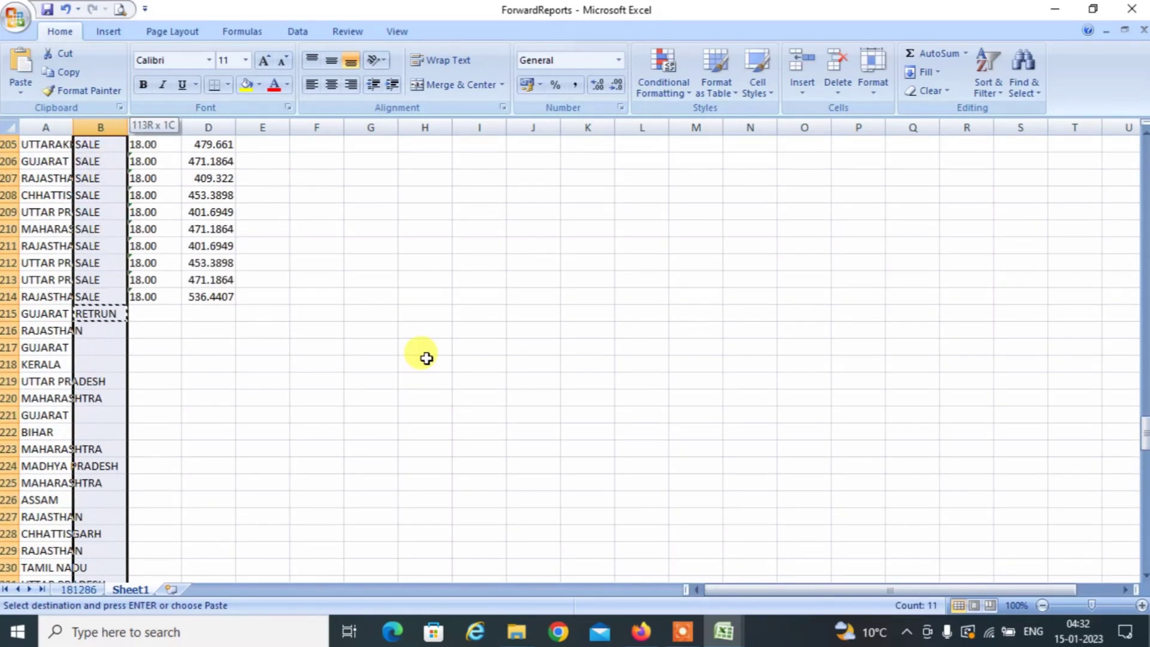
key("shift+Down")
key("shift+Down")
key("shift+Down")
key("shift+Down")
key("shift+Down")
key("shift+Down")
key("shift+Down")
key("shift+Down")
key("shift+Down")
key("shift+Down")
key("shift+Down")
key("shift+Down")
key("shift+Down")
key("shift+Down")
key("shift+Down")
key("shift+Down")
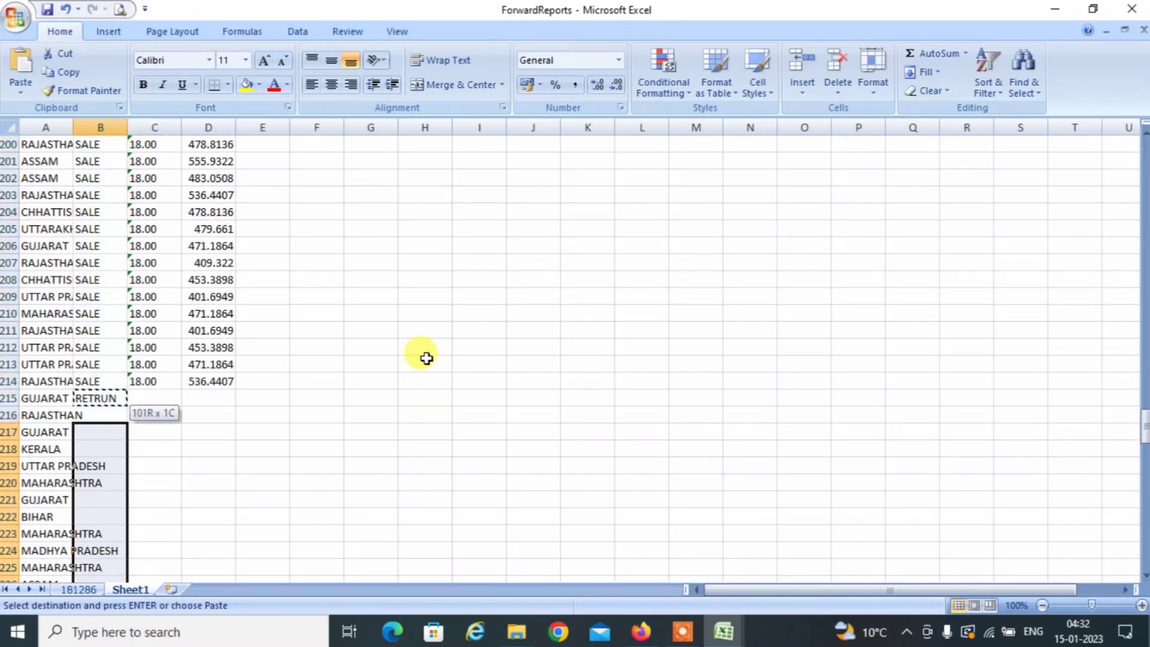
key("Return")
key("Right")
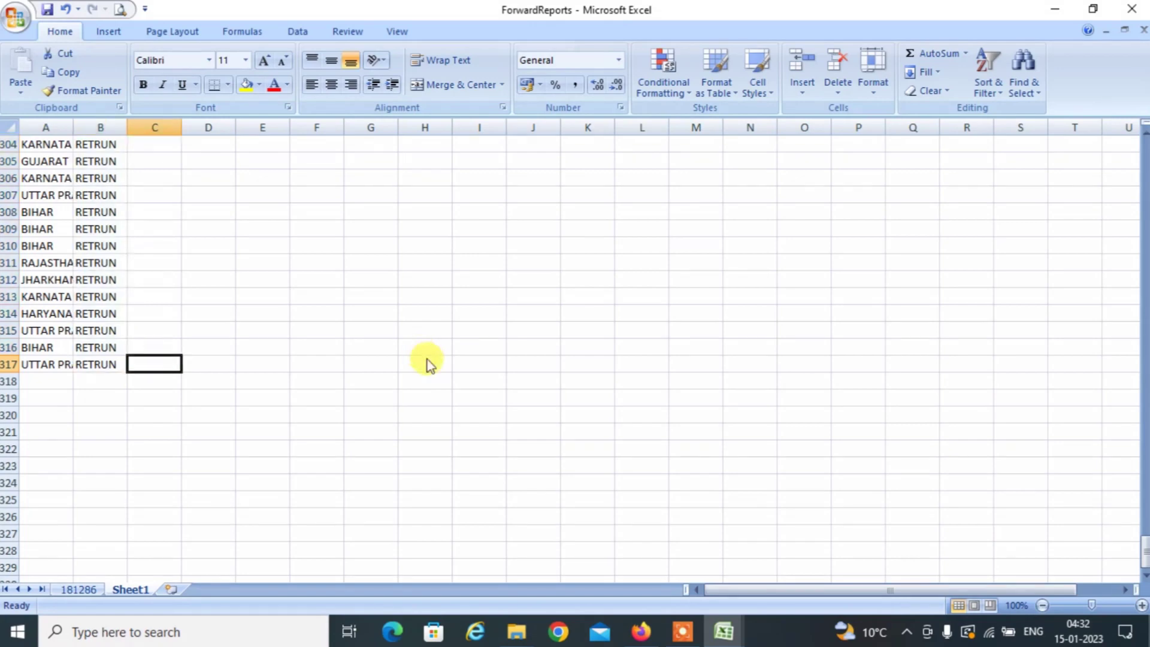
key("ctrl+Up")
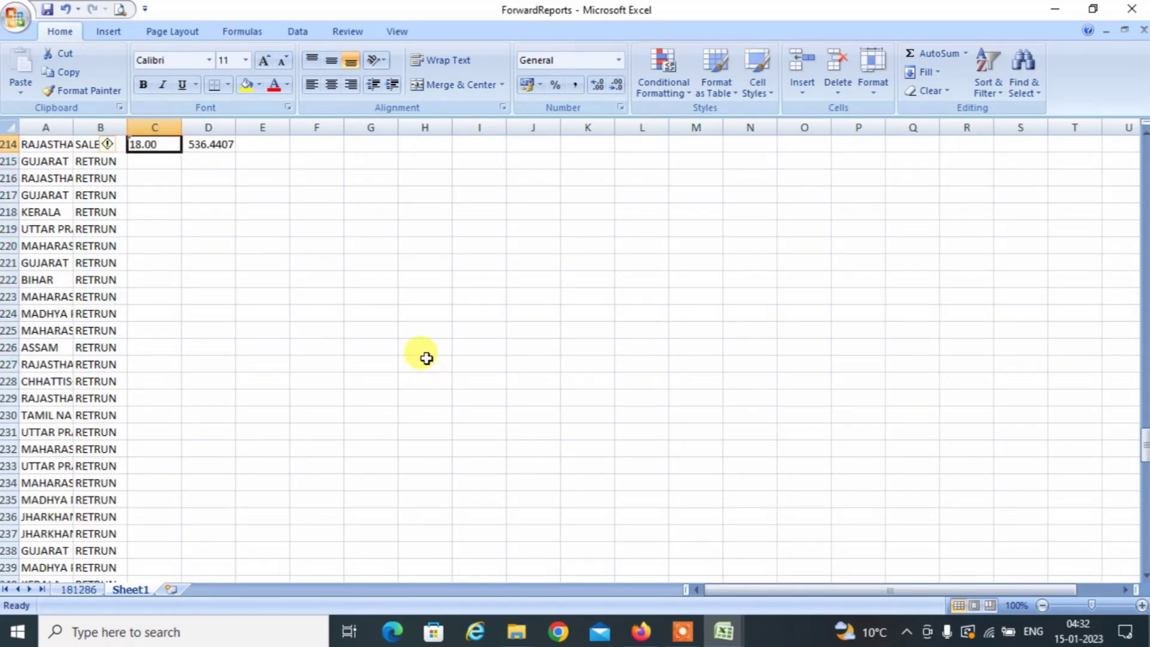
key("alt+Tab")
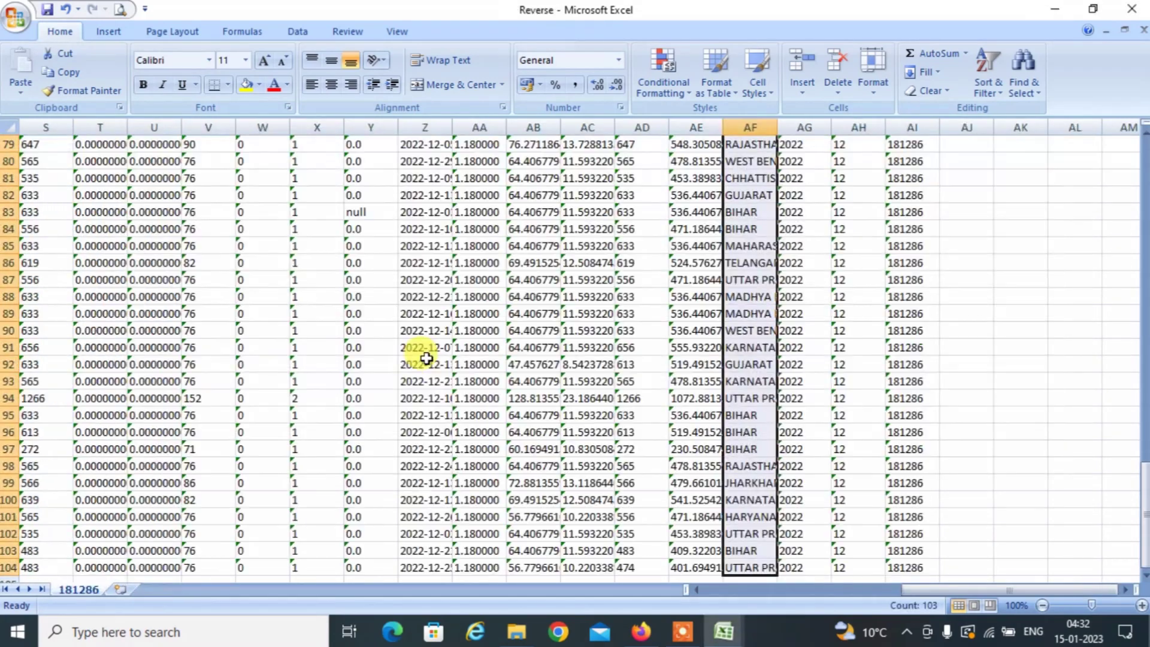
Copy the gst_rate values P2:P104 from the Reverse workbook.
key("Left")
key("Left")
key("Left")
key("Left")
key("Left")
key("Left")
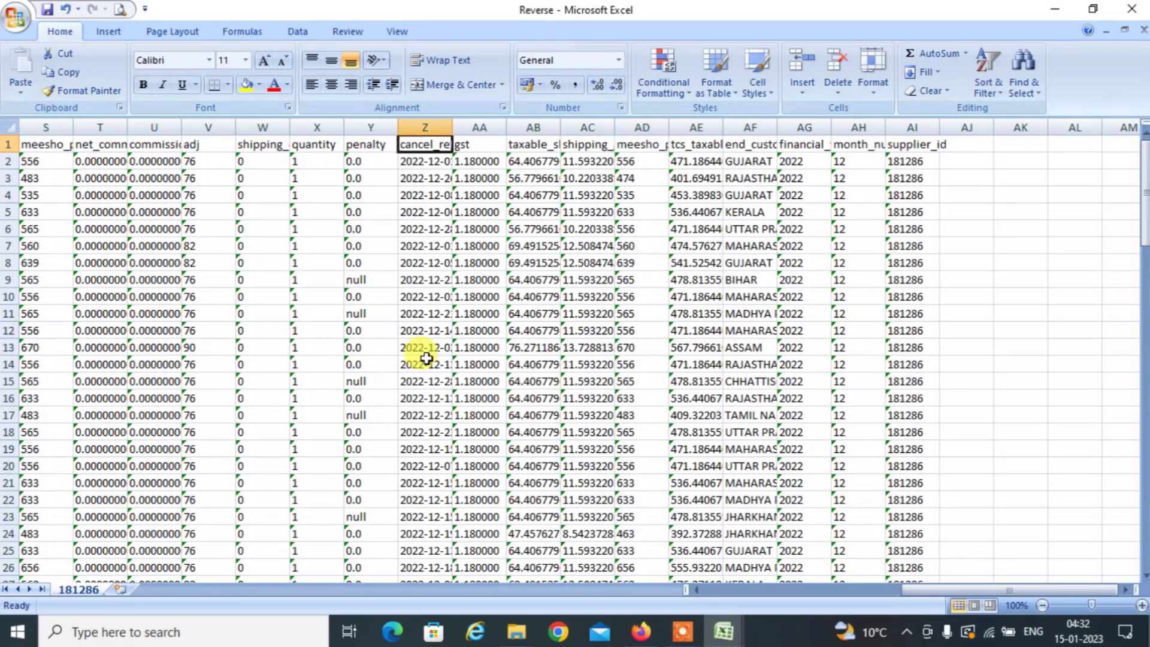
key("Left")
key("Left")
key("Left")
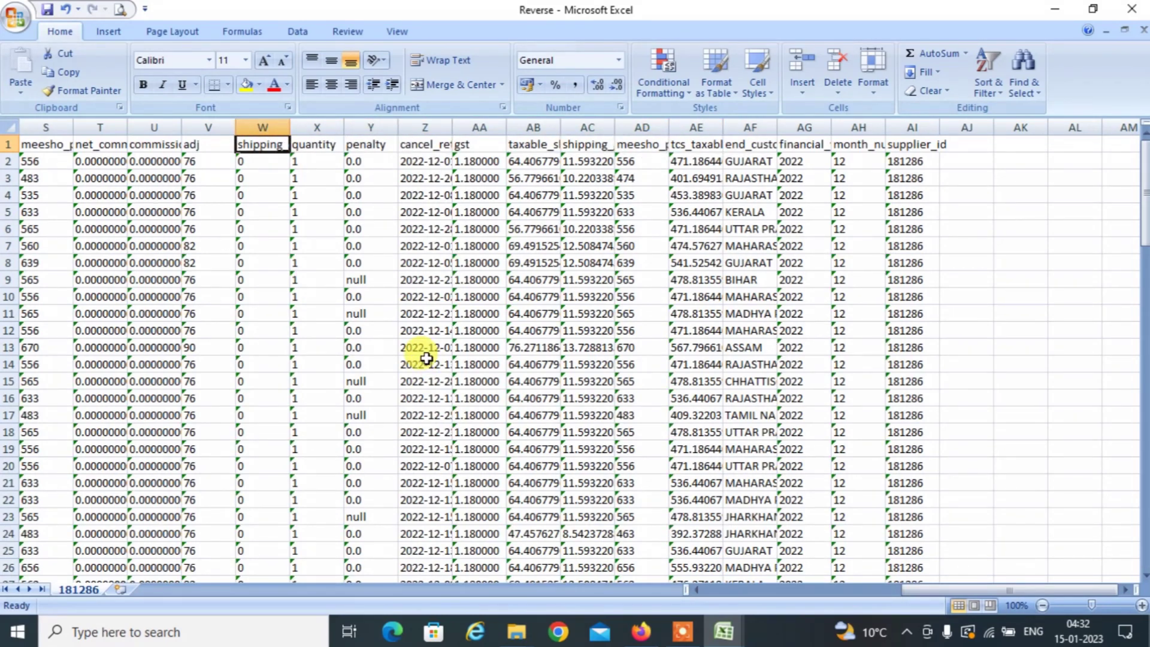
key("Left")
key("Left")
key("Left")
key("Left")
key("Left")
key("Left")
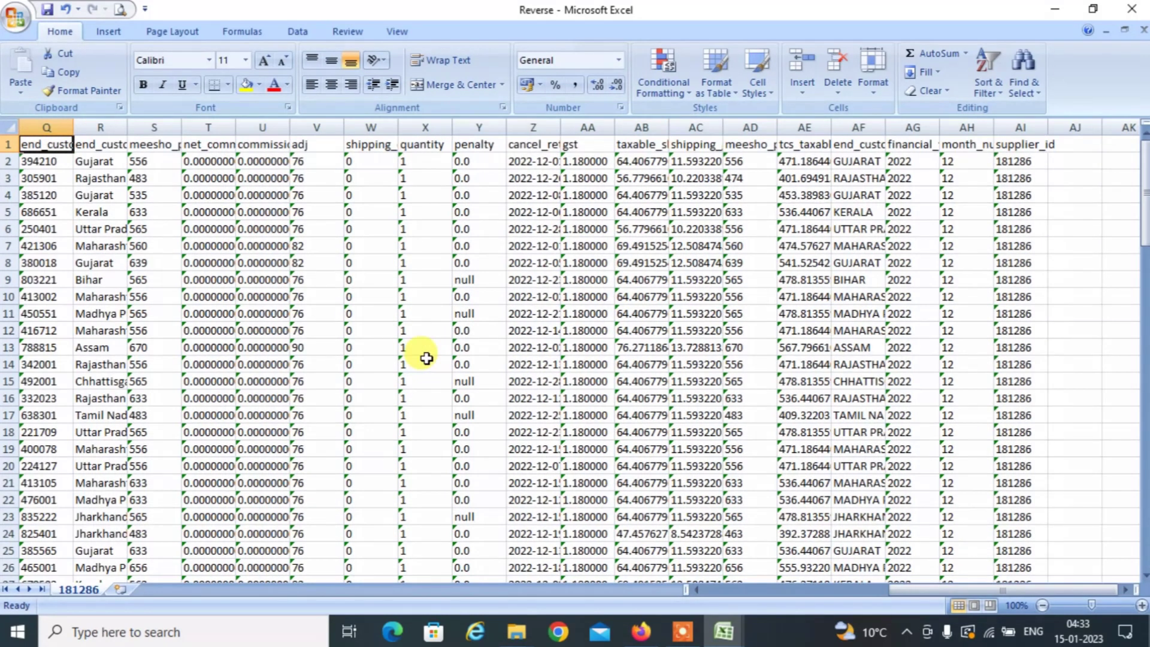
key("Left")
key("ctrl+Down")
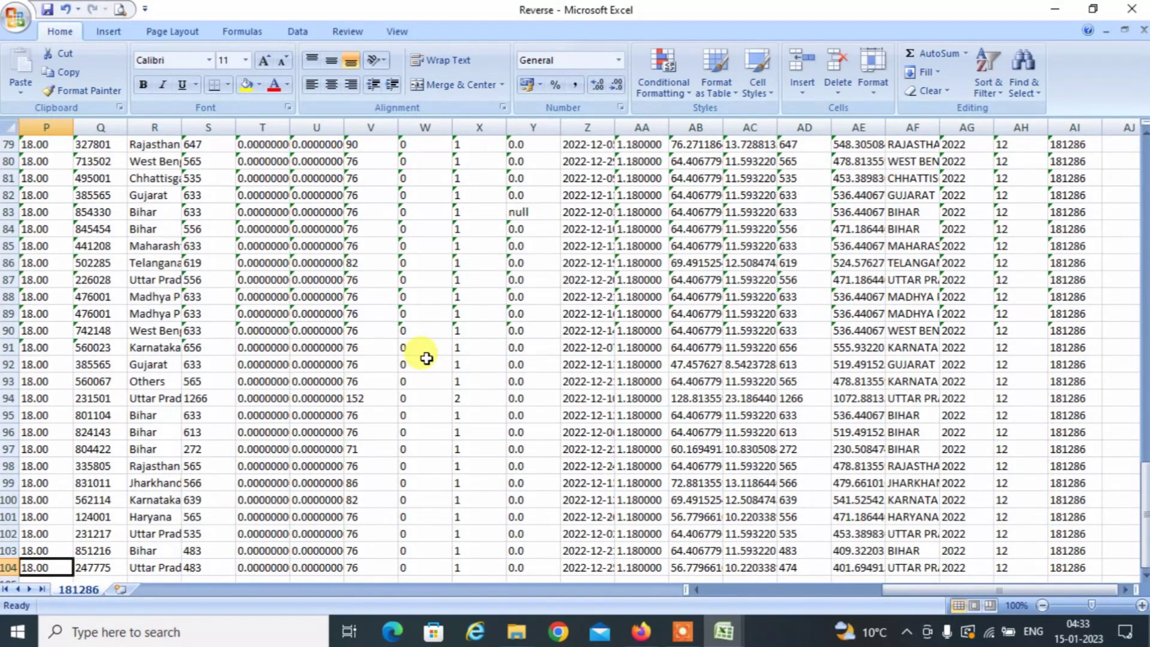
key("shift+Up")
key("shift+Up")
key("shift+Up")
key("shift+Up")
key("shift+Up")
key("shift+Up")
key("shift+Up")
key("shift+Up")
key("shift+Up")
key("shift+Up")
key("shift+Up")
key("shift+Up")
key("shift+Up")
key("shift+Up")
key("shift+Up")
key("shift+Up")
key("shift+Up")
key("shift+Up")
key("shift+Up")
key("shift+Up")
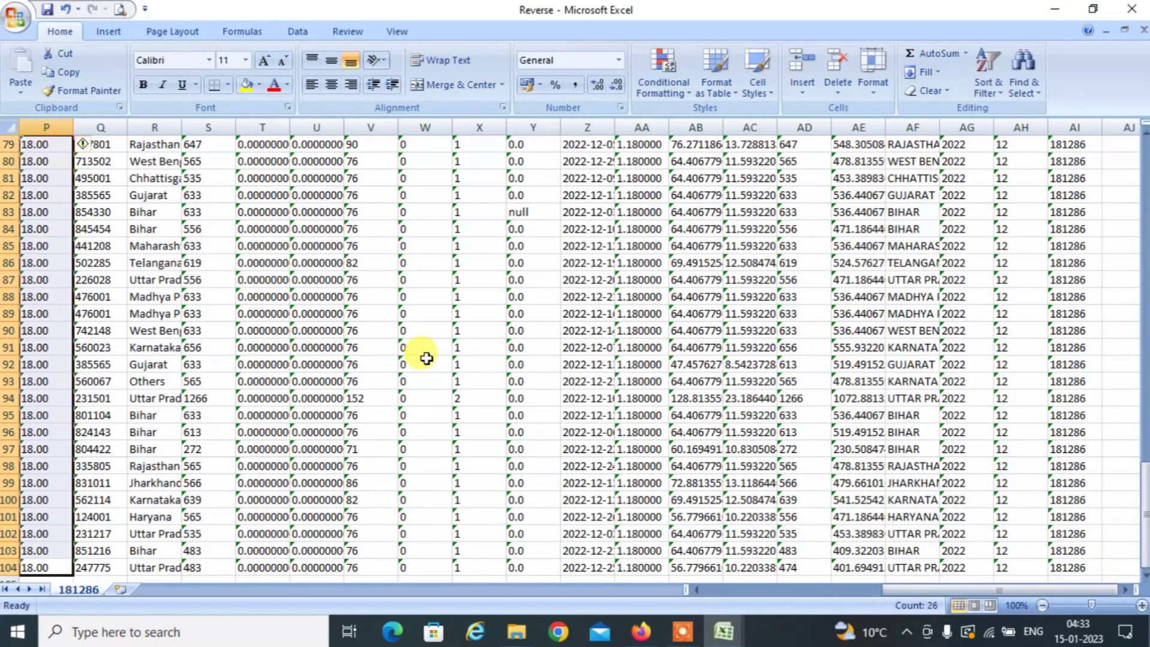
key("shift+Up")
key("shift+Up")
key("shift+Up")
key("shift+Up")
key("shift+Up")
key("shift+Up")
key("shift+Up")
key("shift+Up")
key("shift+Up")
key("shift+Up")
key("shift+Up")
key("shift+Up")
key("shift+Up")
key("shift+Up")
key("shift+Up")
key("shift+Up")
key("shift+Up")
key("shift+Up")
key("shift+Up")
key("shift+Up")
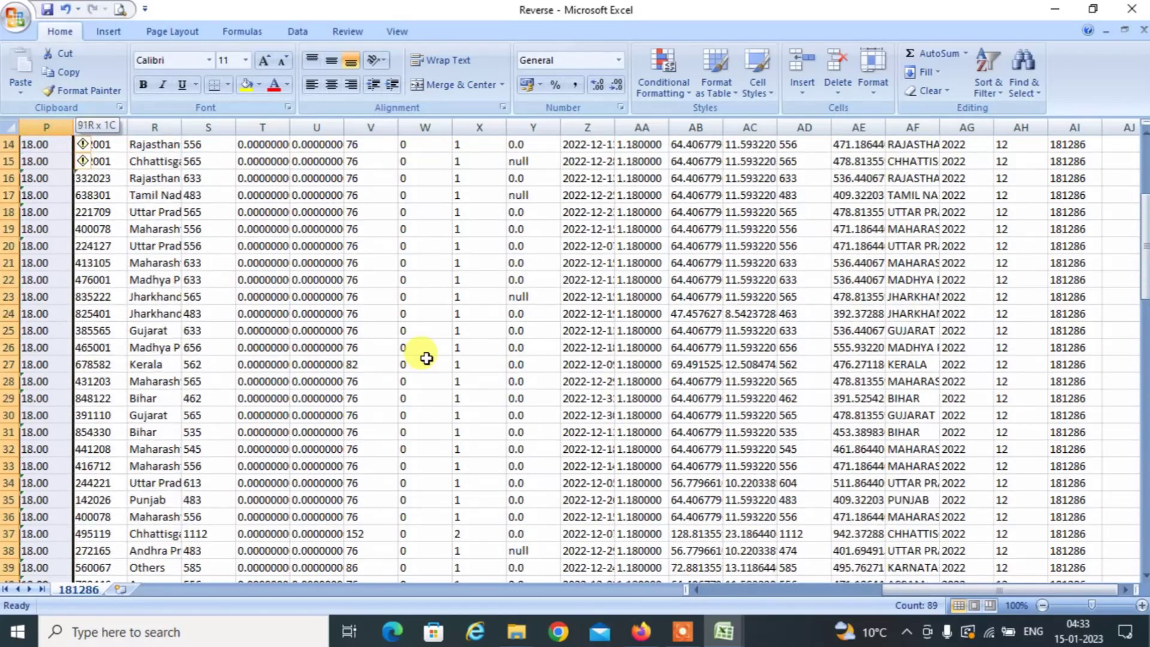
key("shift+Down")
key("ctrl+c")
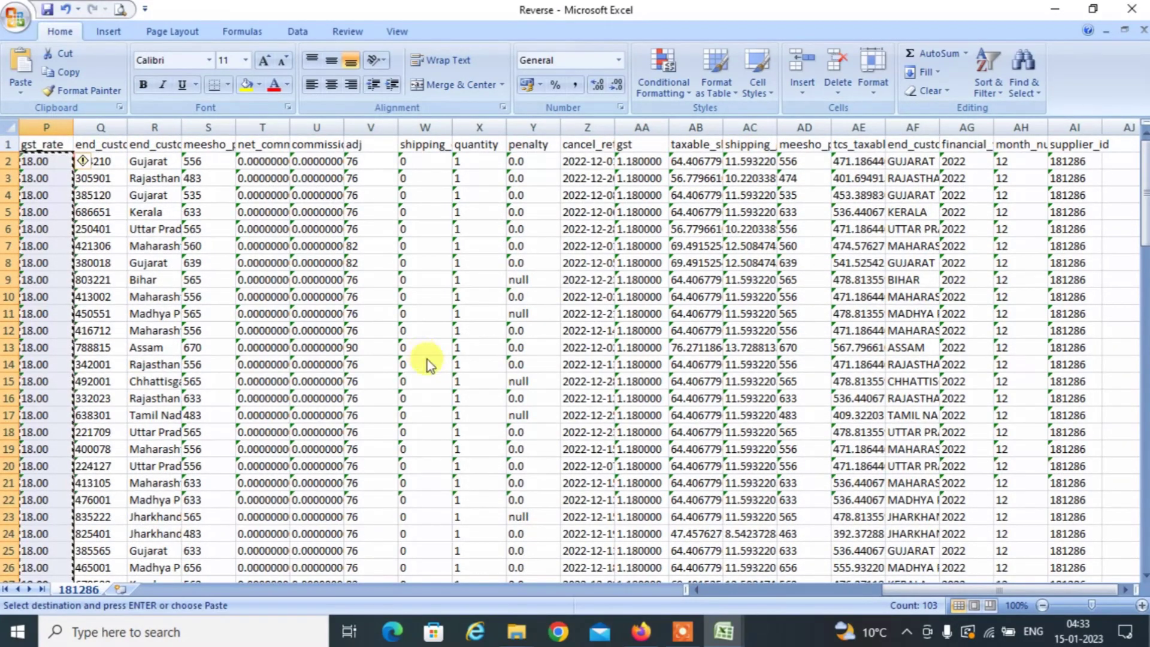
Paste the 18.00 GST rates into ForwardReports starting at C215, then return to Reverse.
key("alt+Tab")
key("alt+Tab")
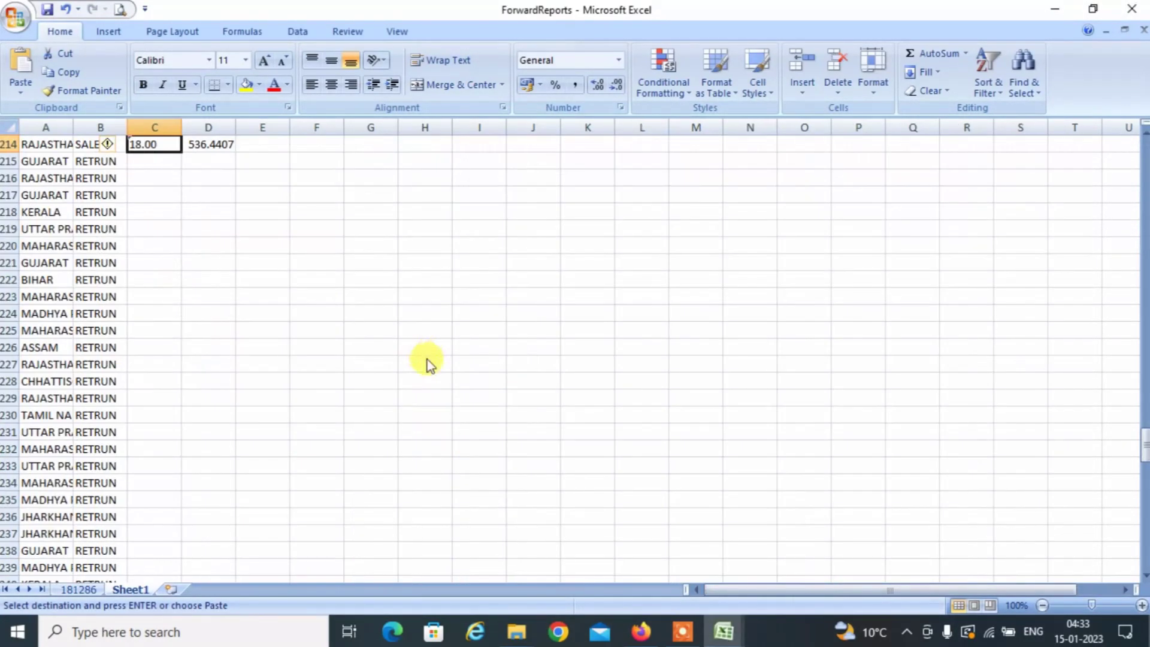
key("Down")
key("ctrl+v")
key("Right")
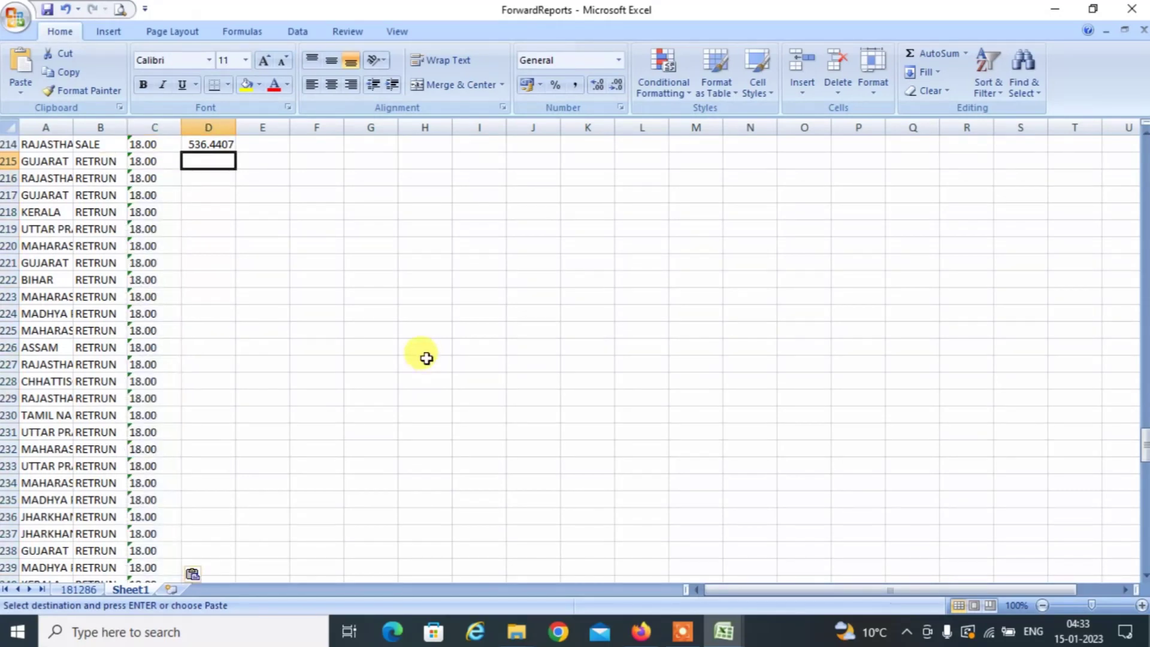
key("alt+Tab")
key("Right")
key("Right")
key("Right")
key("Right")
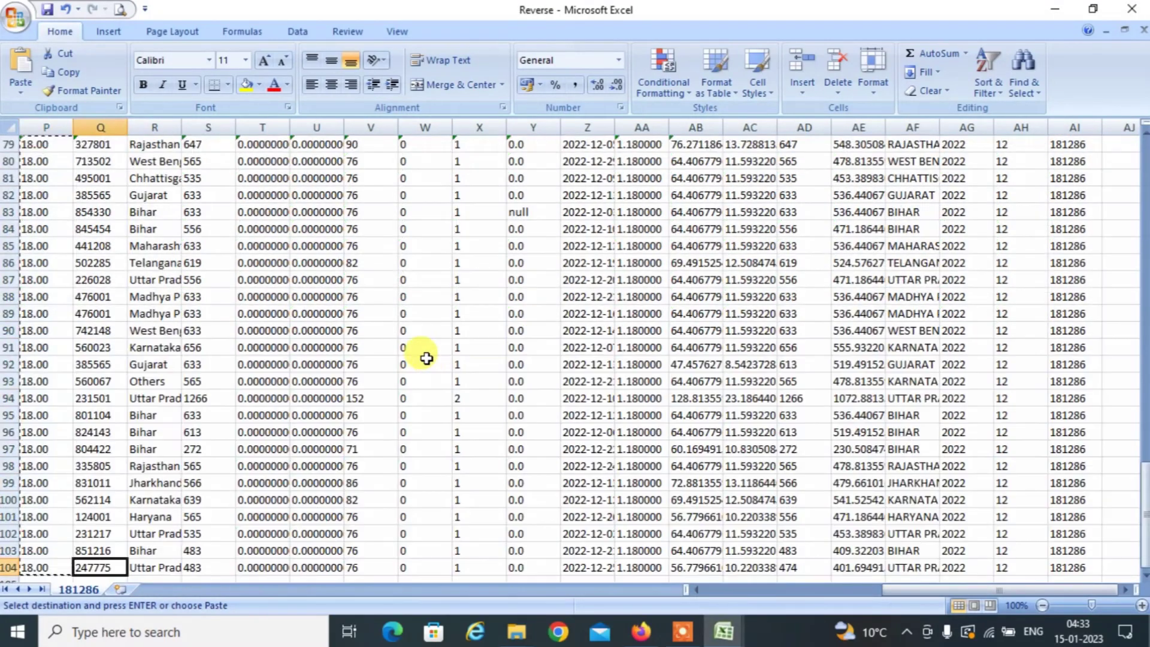
In the Reverse workbook, select the taxable values in AE2:AE104.
key("Right")
key("Right")
key("Right")
key("Right")
key("Right")
key("Right")
key("Right")
key("Right")
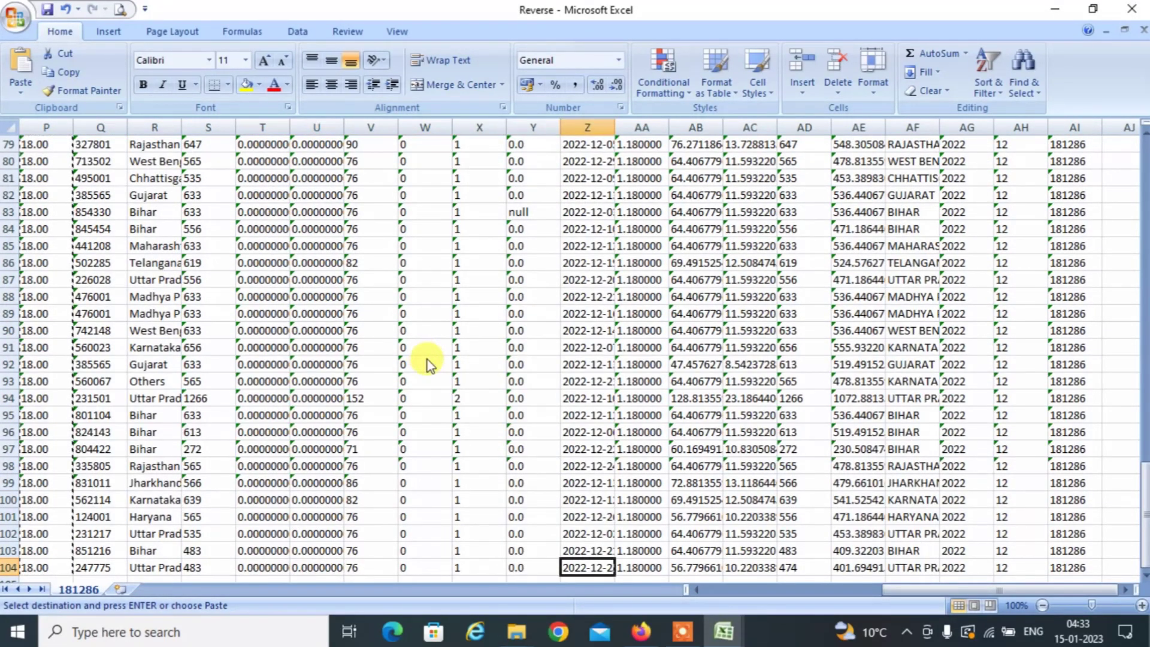
key("ctrl+Up")
key("Right")
key("Right")
key("Right")
key("Right")
key("Right")
key("Right")
key("Right")
key("Right")
key("Right")
key("Right")
key("Right")
key("Right")
key("Right")
key("Right")
key("Right")
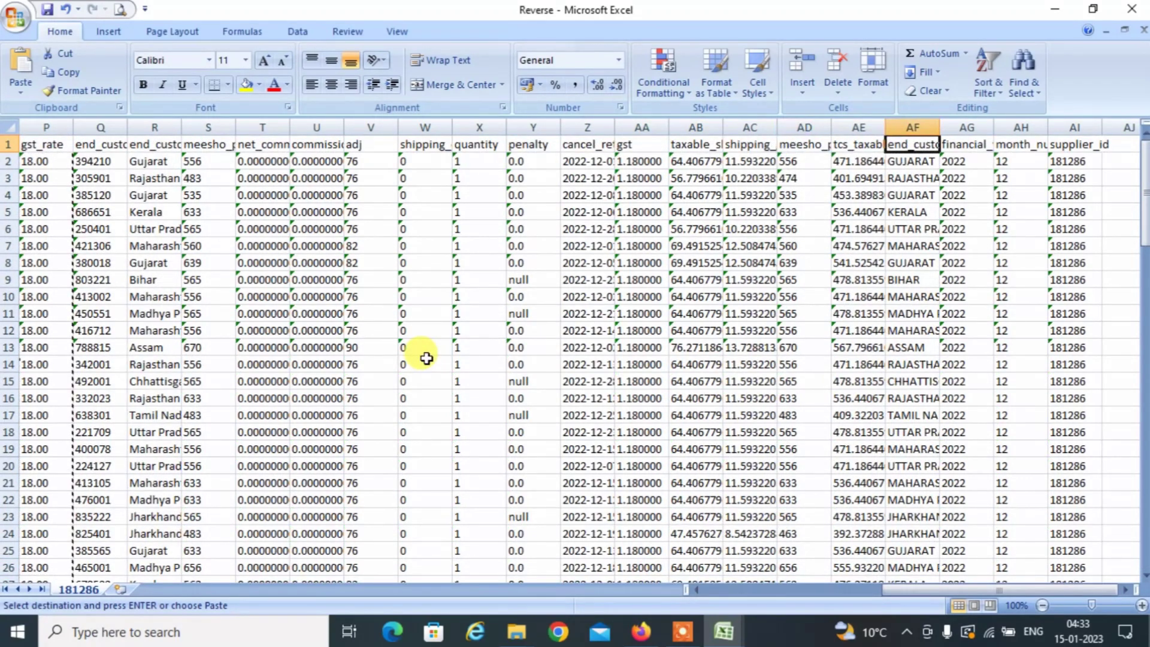
key("Left")
key("Left")
key("Left")
key("Left")
key("Left")
key("Left")
key("Left")
key("Left")
key("Left")
key("Left")
key("Left")
key("Left")
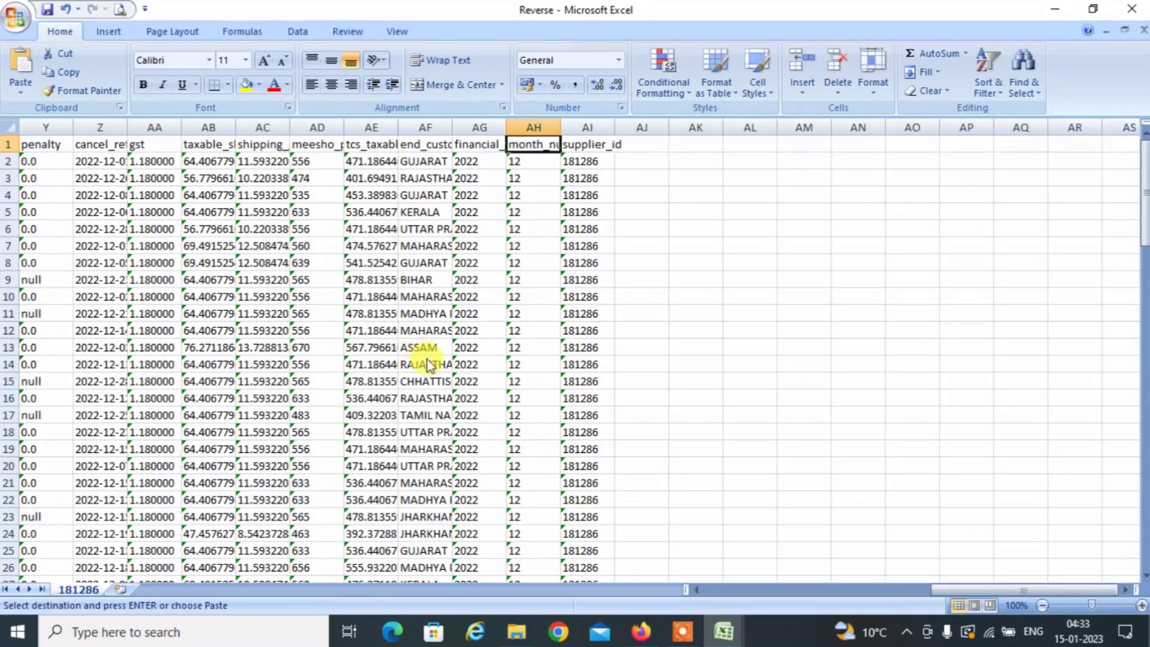
key("Down")
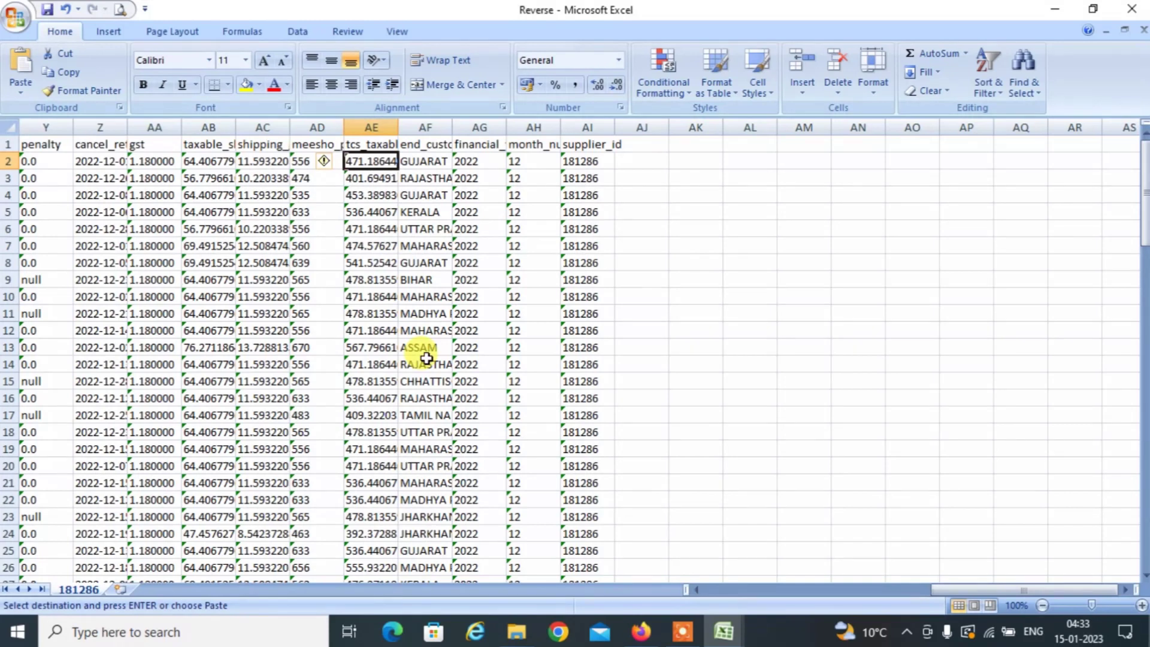
key("ctrl+Down")
key("Up")
key("ctrl+Up")
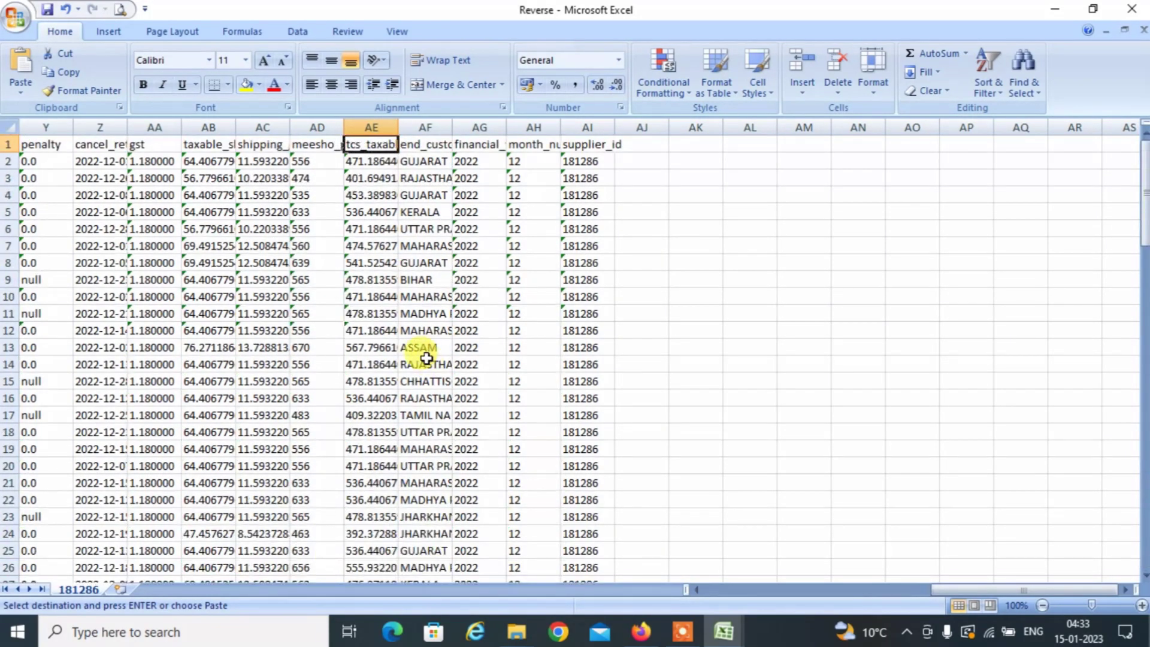
key("Down")
key("shift+Down")
key("shift+Down")
key("shift+Down")
key("shift+Down")
key("shift+Down")
key("shift+Down")
key("shift+Down")
key("shift+Down")
key("shift+Down")
key("shift+Down")
key("shift+Down")
key("shift+Down")
key("shift+Down")
key("shift+Down")
key("shift+Down")
key("shift+Down")
key("shift+Down")
key("shift+Down")
key("shift+Down")
key("shift+Down")
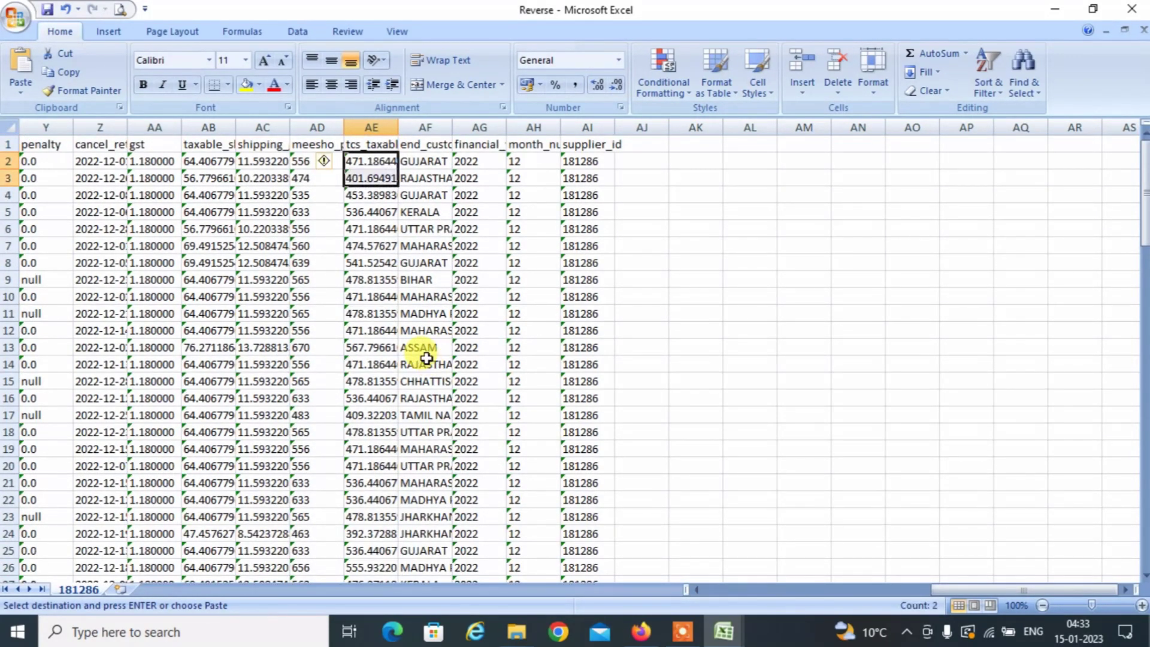
key("shift+Down")
key("shift+Down")
key("shift+Down")
key("shift+Down")
key("shift+Down")
key("shift+Down")
key("shift+Down")
key("shift+Down")
key("shift+Down")
key("shift+Down")
key("shift+Down")
key("shift+Down")
key("shift+Down")
key("shift+Down")
key("shift+Down")
key("shift+Down")
key("shift+Down")
key("shift+Down")
key("shift+Down")
key("shift+Down")
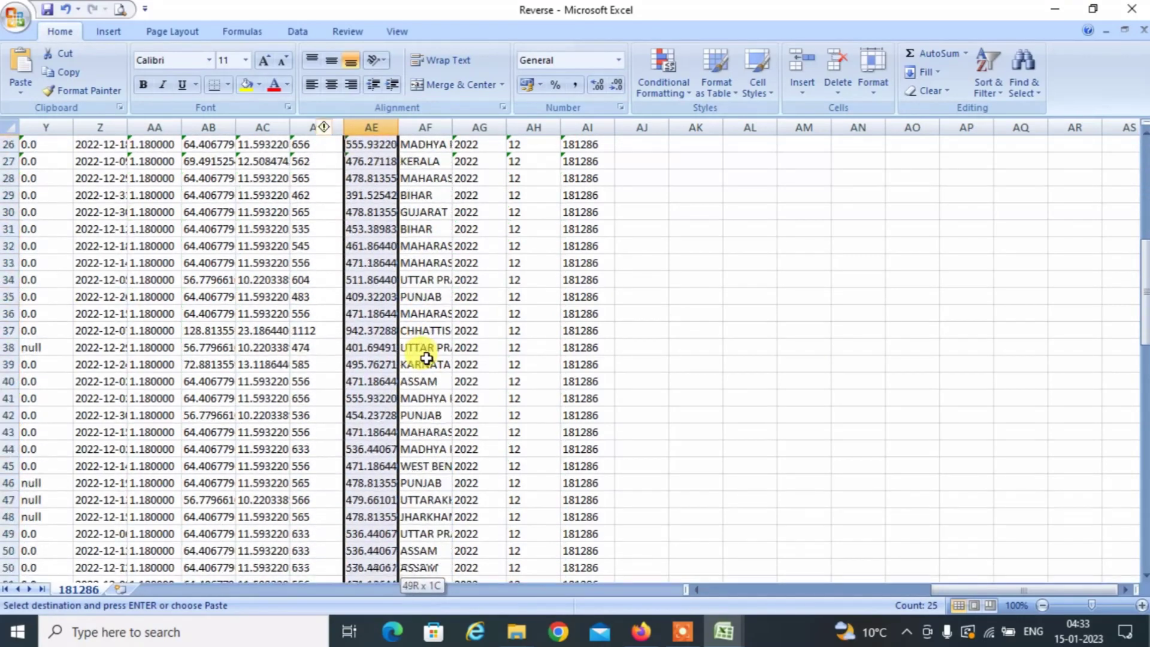
key("shift+Down")
key("shift+Down")
key("shift+Down")
key("shift+Down")
key("shift+Down")
key("shift+Down")
key("shift+Down")
key("shift+Down")
key("shift+Down")
key("shift+Down")
key("shift+Down")
key("shift+Down")
key("shift+Down")
key("shift+Down")
key("shift+Down")
key("shift+Down")
key("shift+Down")
key("shift+Down")
key("shift+Down")
key("shift+Down")
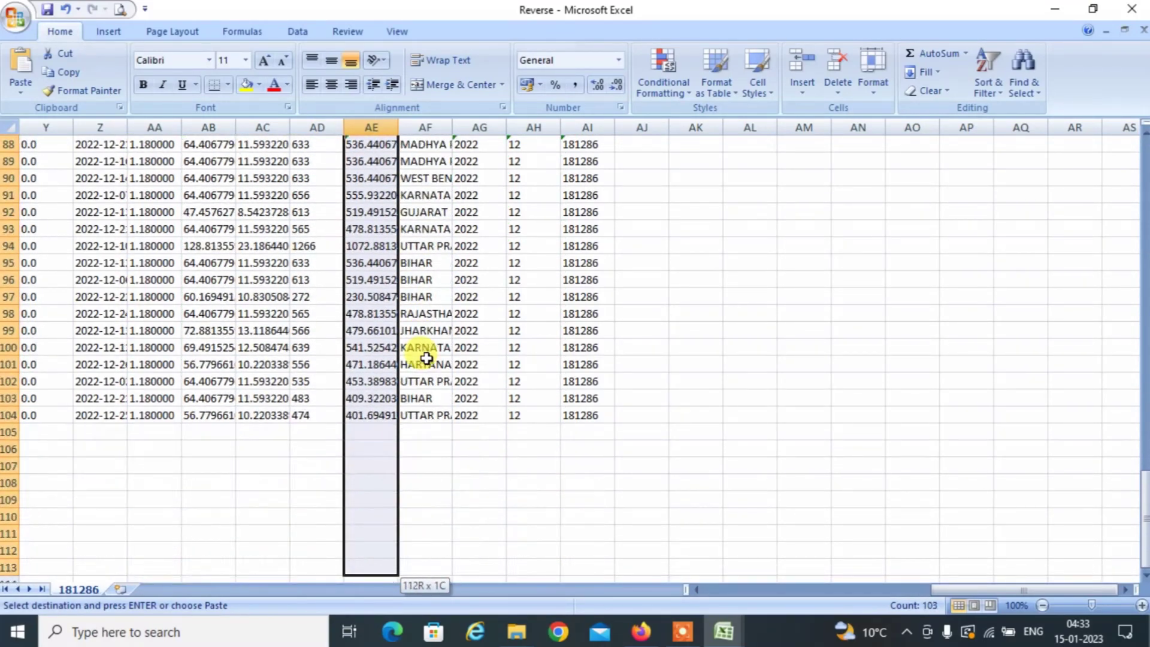
key("shift+Up")
key("shift+Up")
key("shift+Up")
key("shift+Up")
key("shift+Up")
key("shift+Up")
key("shift+Up")
key("shift+Up")
key("shift+Up")
key("shift+Up")
key("shift+Up")
key("shift+Up")
key("shift+Up")
key("shift+Up")
key("shift+Up")
key("shift+Up")
key("shift+Down")
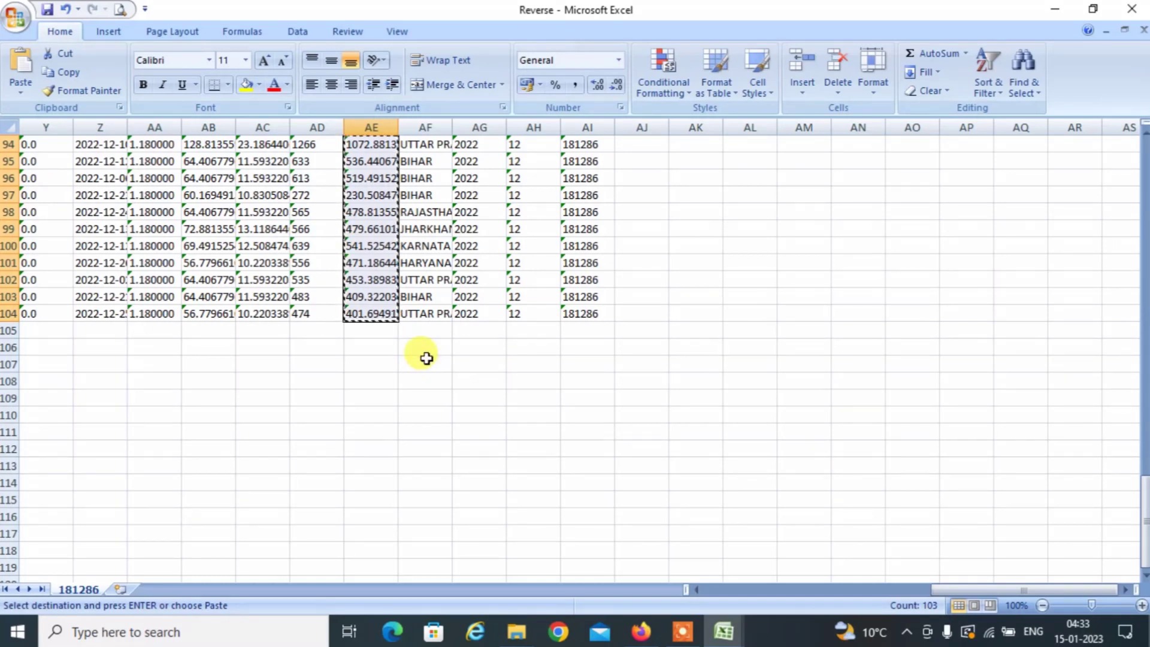
Paste the values into ForwardReports at G215 and convert them to numbers.
key("alt+Tab")
key("alt+Tab")
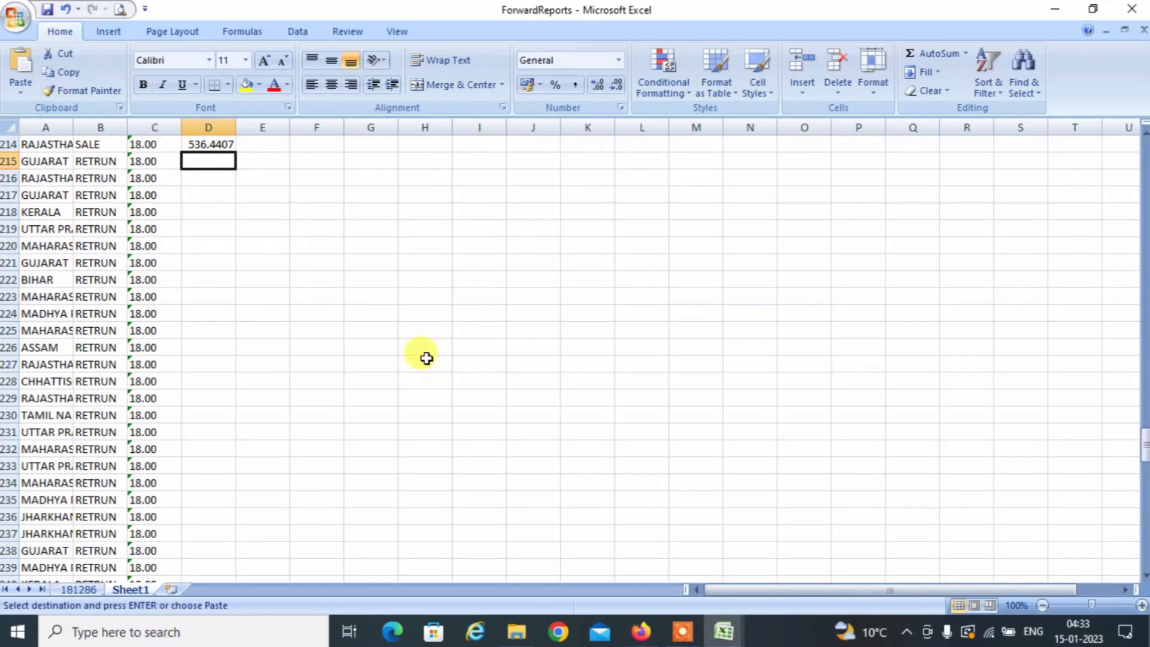
key("Right")
key("Right")
key("Right")
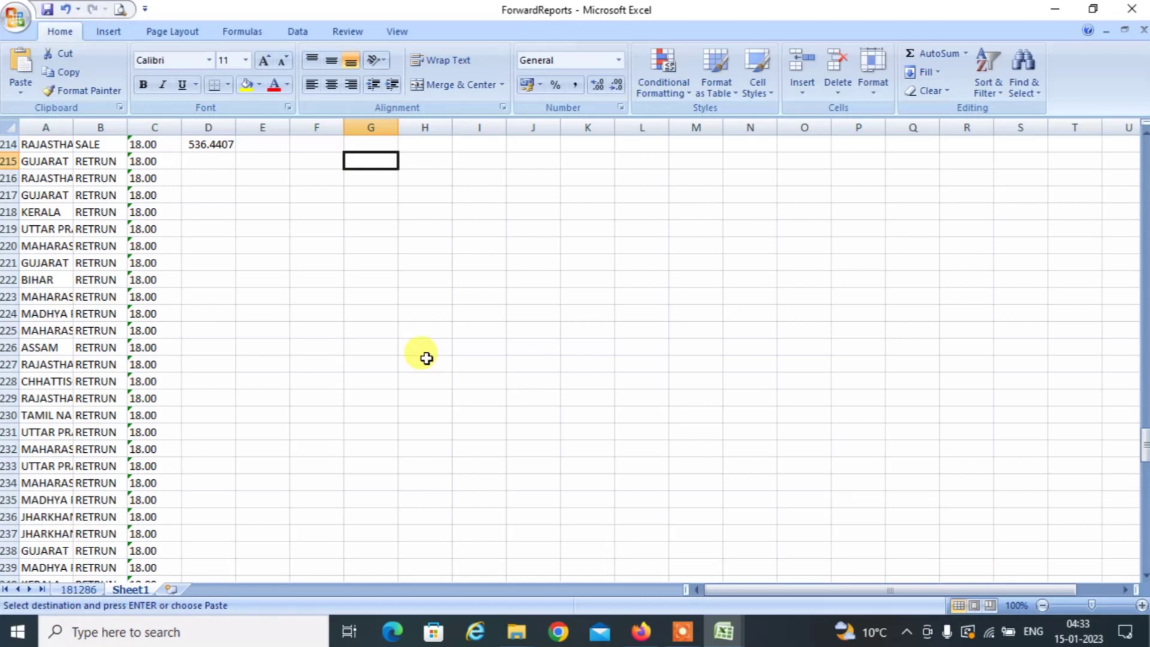
key("ctrl+v")
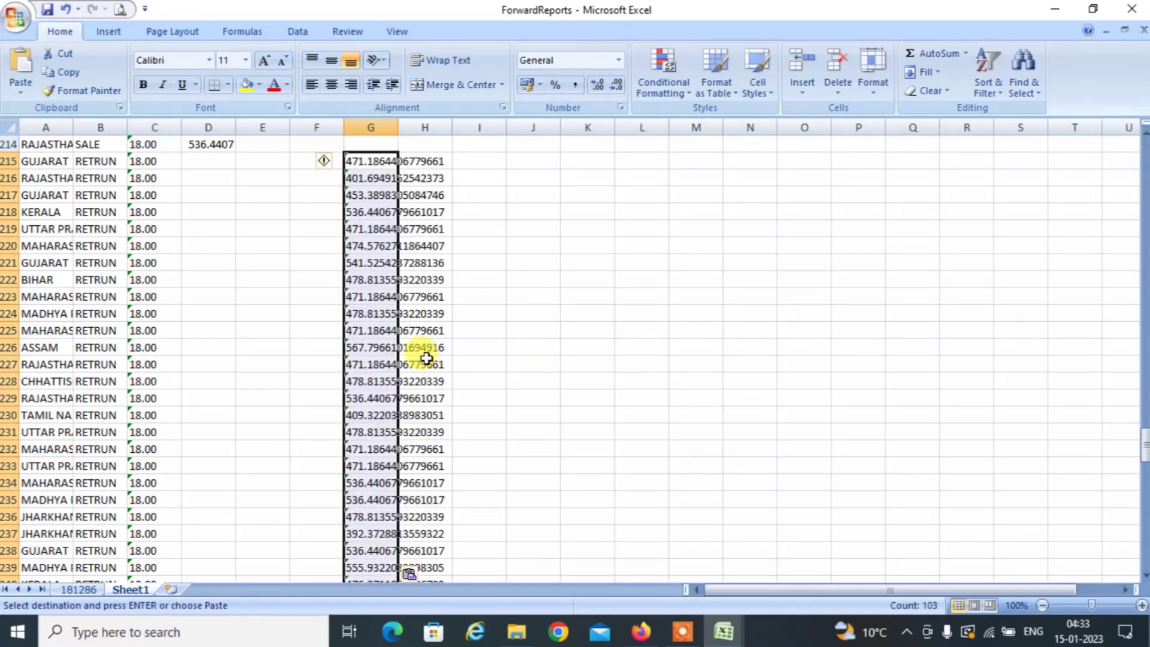
left_click(326, 162)
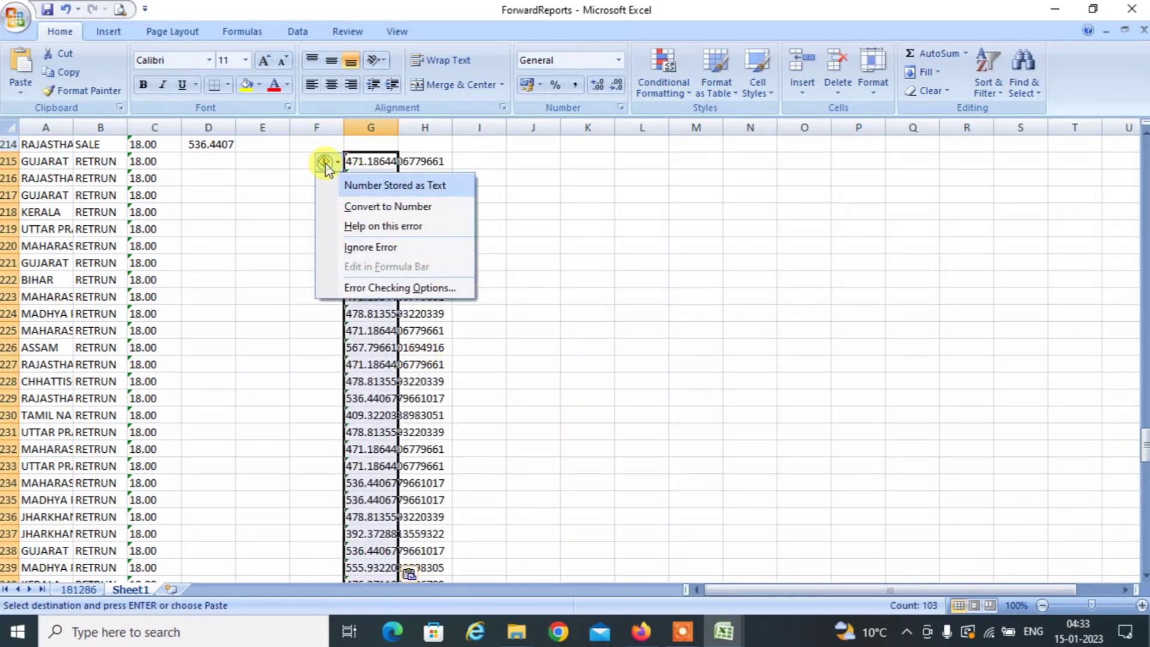
left_click(366, 209)
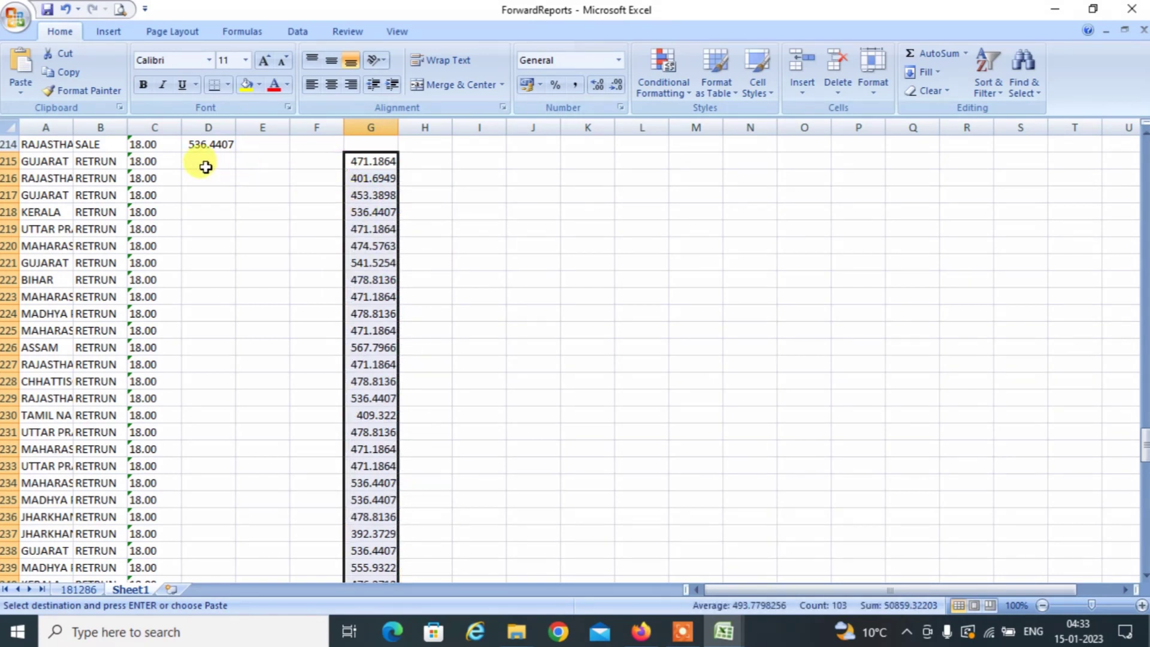
left_click(306, 168)
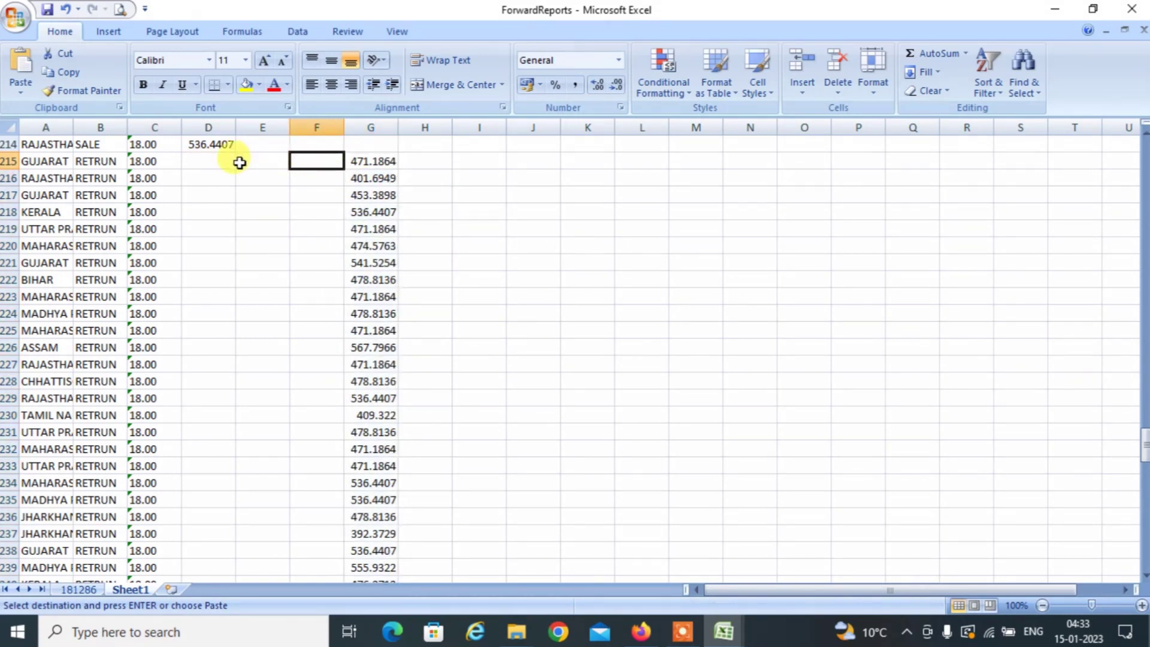
Enter a formula in I215 that negates G215, then copy it.
left_click(431, 163)
key("Right")
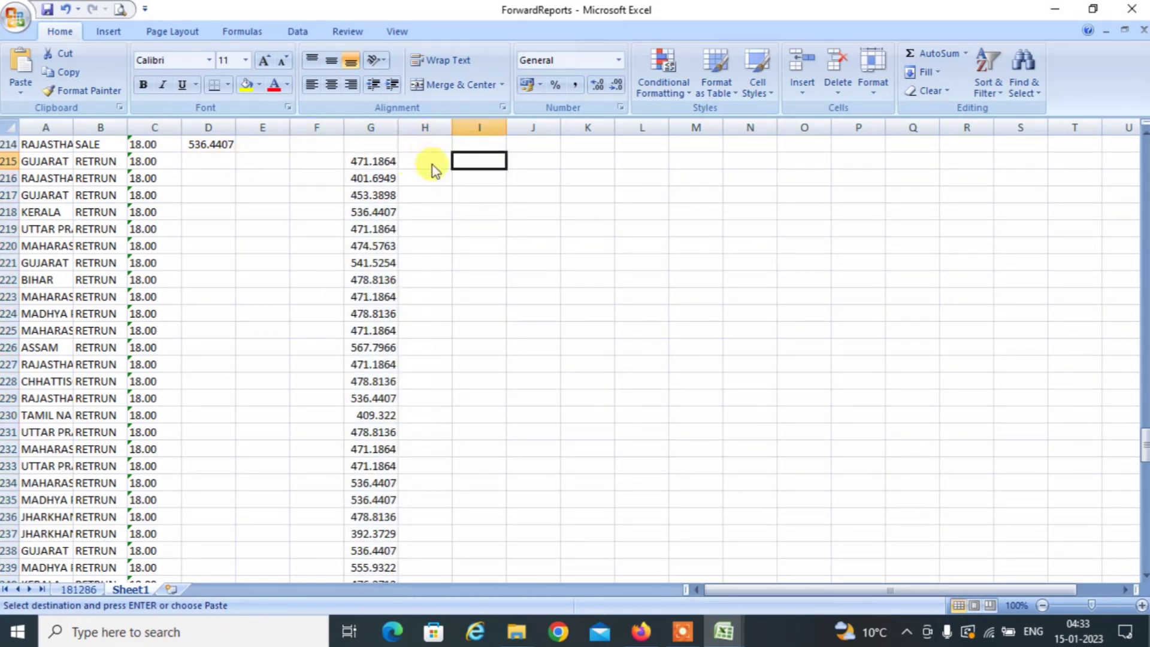
type("+G215*-1")
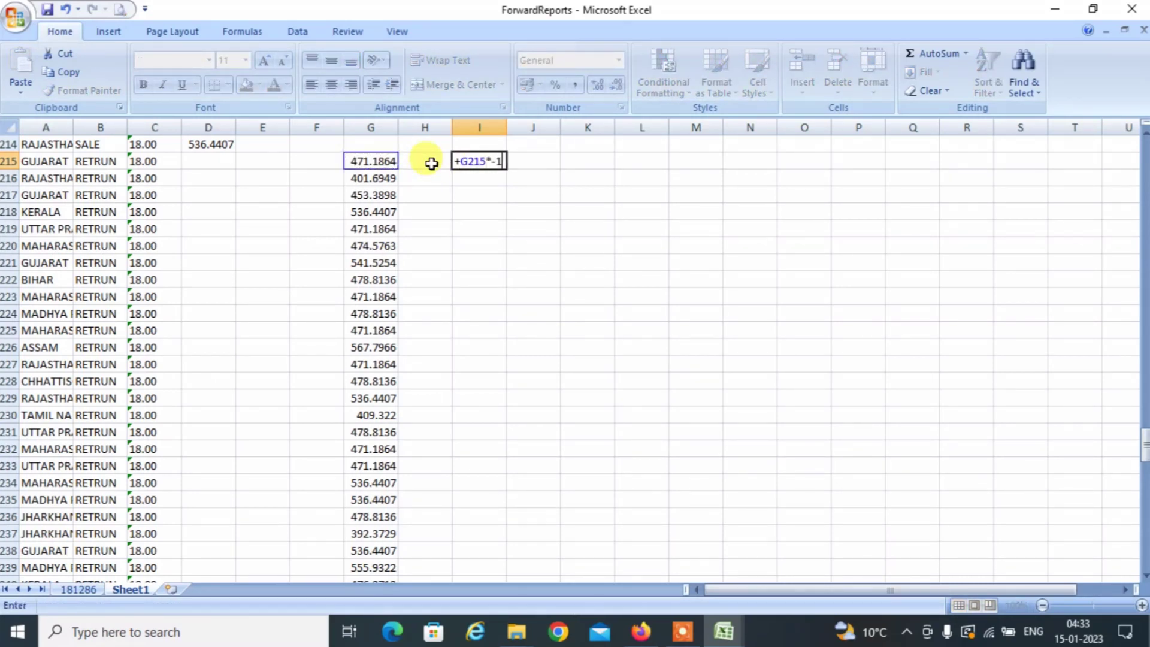
key("Return")
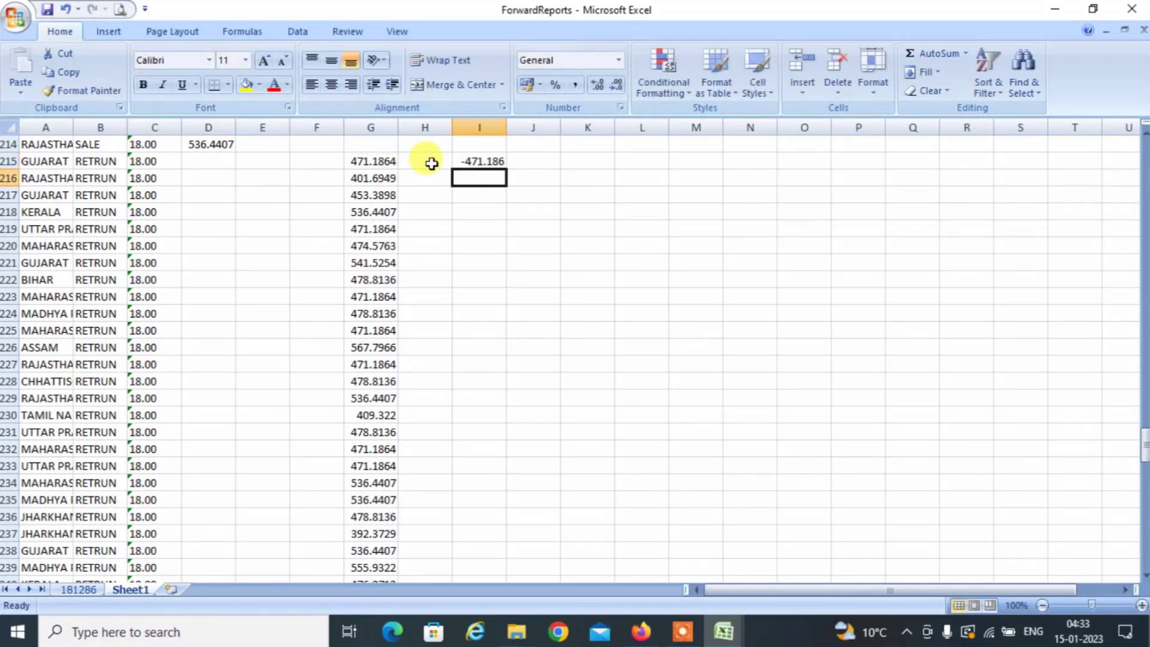
key("Up")
key("ctrl+c")
Fill the negation formula down column I from I216 to I317.
key("Left")
key("Left")
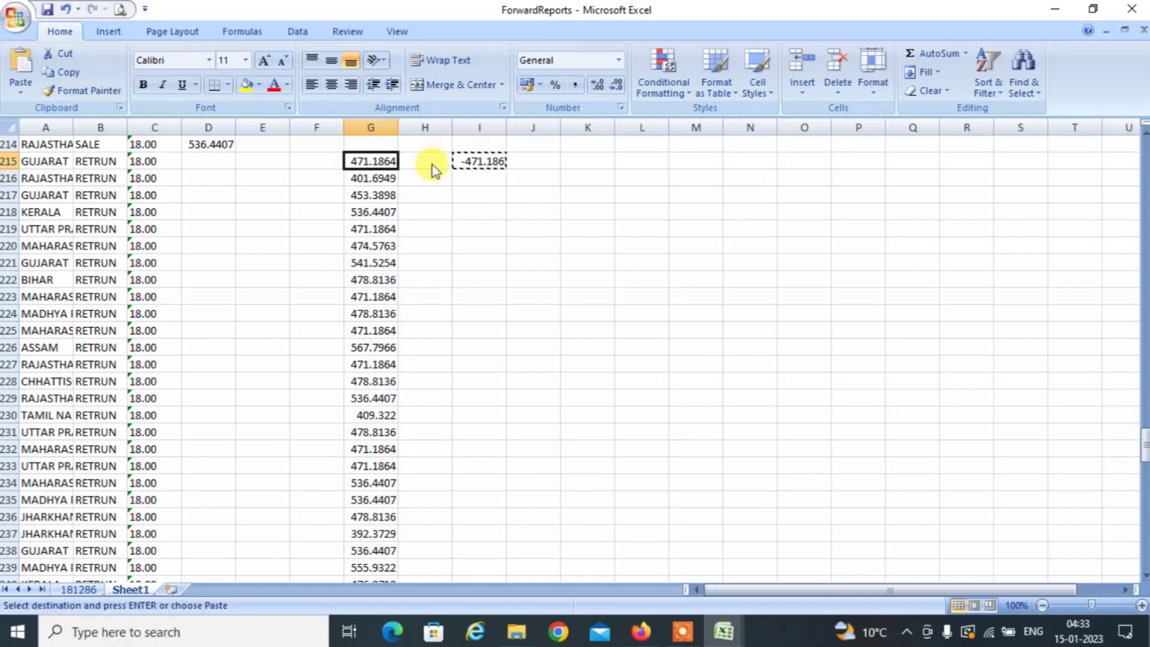
key("Down")
key("ctrl+Down")
key("Right")
key("Right")
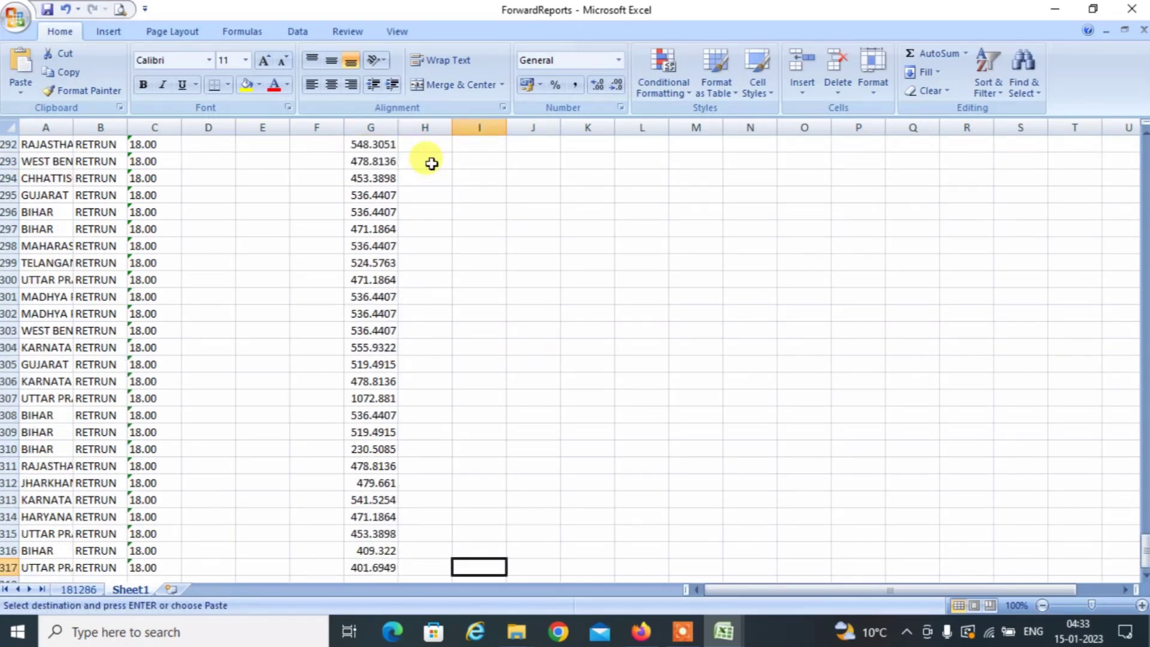
key("ctrl+Up")
key("Down")
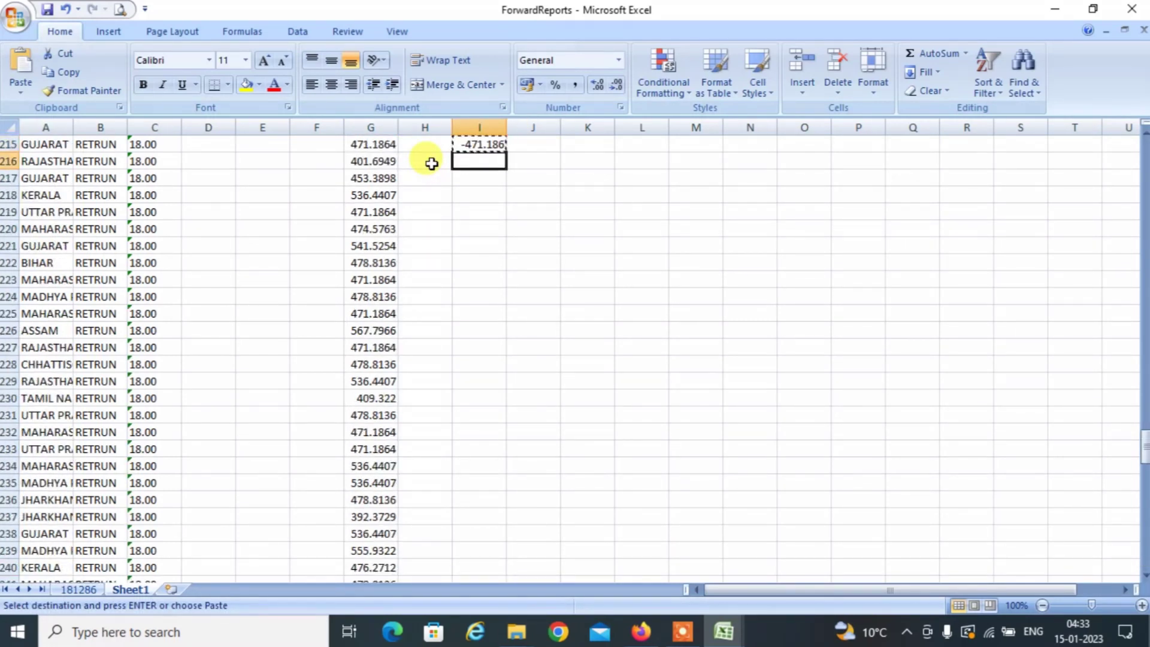
key("Left")
key("Left")
key("ctrl+Down")
key("Right")
key("Right")
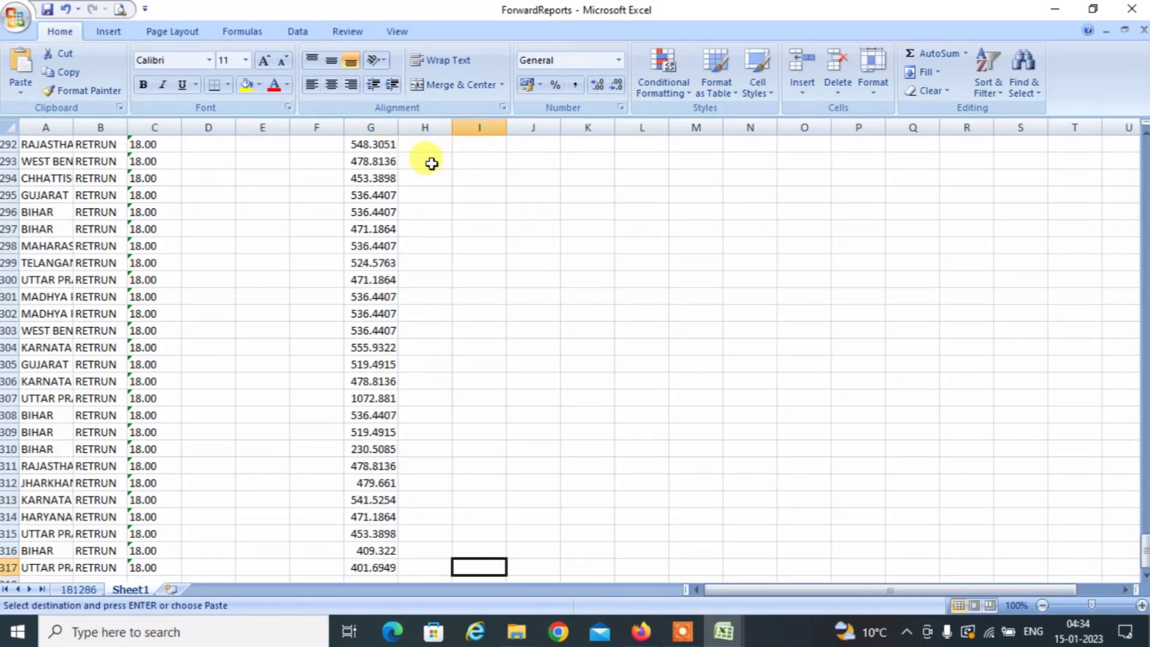
key("shift+Up")
key("shift+Up")
key("shift+Up")
key("shift+Up")
key("shift+Up")
key("shift+Up")
key("shift+Up")
key("shift+Up")
key("shift+Up")
key("shift+Up")
key("shift+Up")
key("shift+Up")
key("shift+Up")
key("shift+Up")
key("shift+Up")
key("shift+Up")
key("shift+Up")
key("shift+Up")
key("shift+Up")
key("shift+Up")
key("shift+Up")
key("shift+Up")
key("shift+Up")
key("shift+Up")
key("shift+Up")
key("shift+Up")
key("shift+Up")
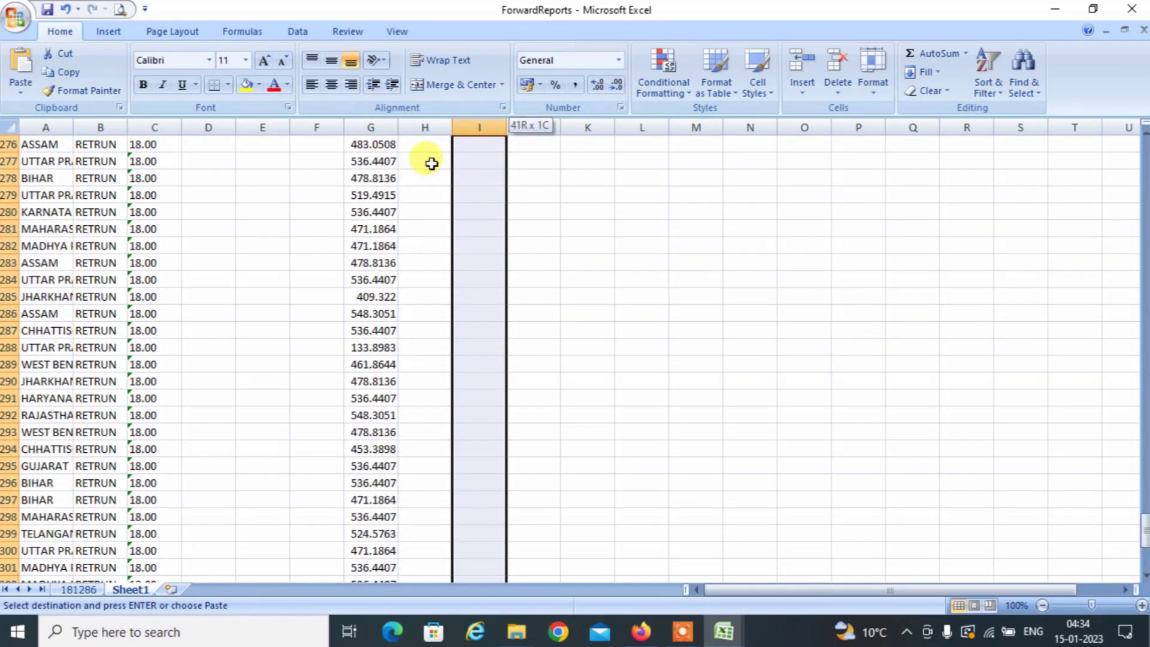
key("shift+Up")
key("shift+Up")
key("shift+Up")
key("shift+Up")
key("shift+Up")
key("shift+Up")
key("shift+Up")
key("shift+Up")
key("shift+Up")
key("shift+Up")
key("shift+Up")
key("shift+Up")
key("shift+Up")
key("shift+Up")
key("shift+Up")
key("shift+Up")
key("shift+Up")
key("shift+Up")
key("shift+Up")
key("shift+Up")
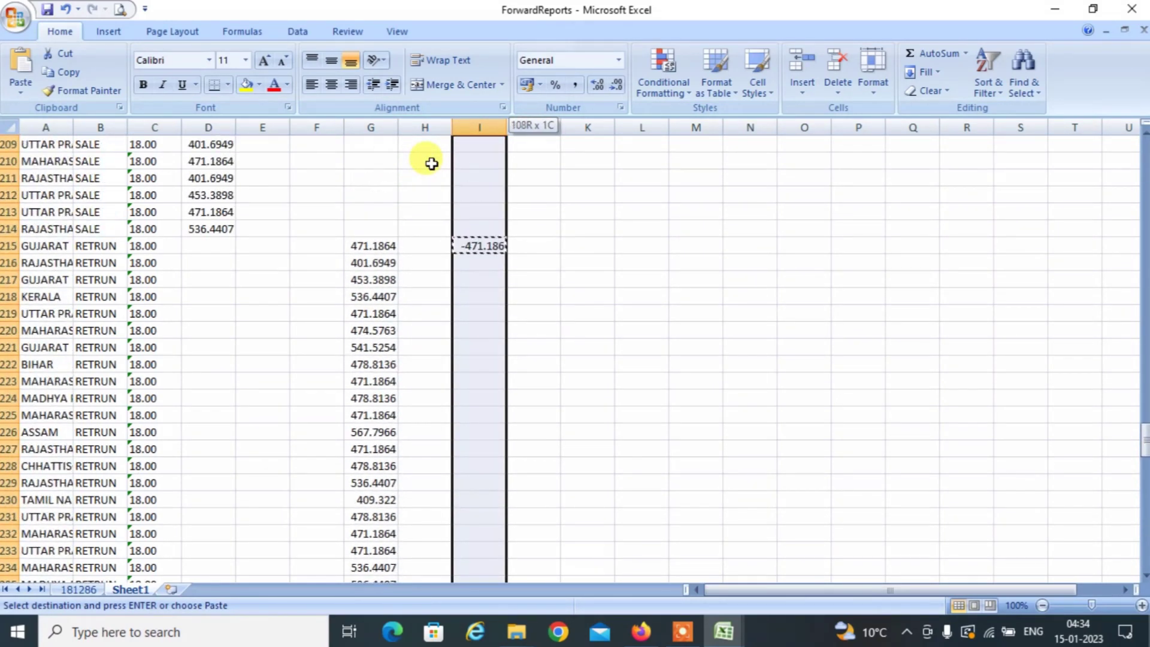
key("Return")
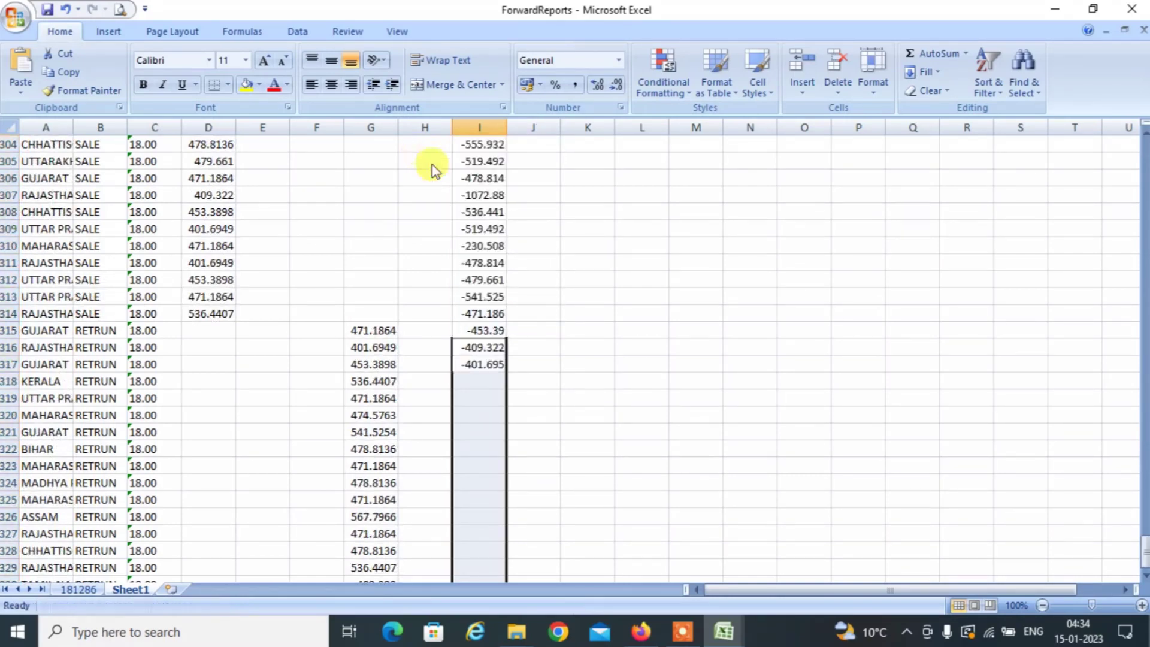
Copy the negated values in I215:I317 and go to cell D215.
key("ctrl+c")
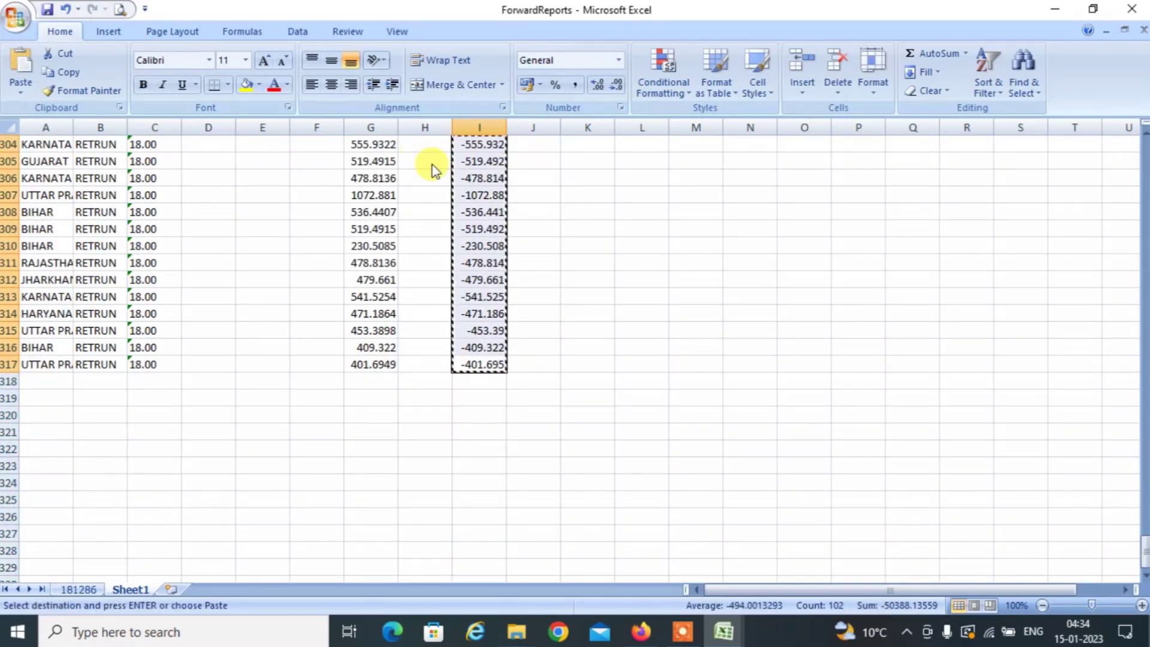
key("Up")
key("ctrl+Up")
key("Left")
key("Left")
key("Left")
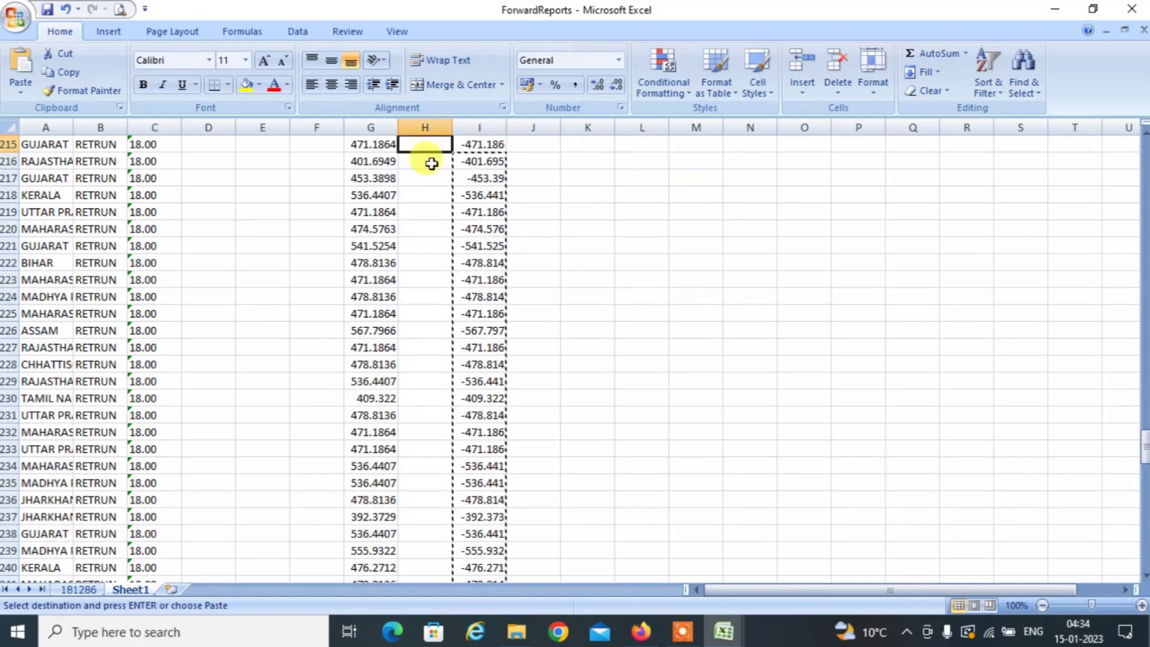
key("Up")
key("Left")
key("Left")
key("Down")
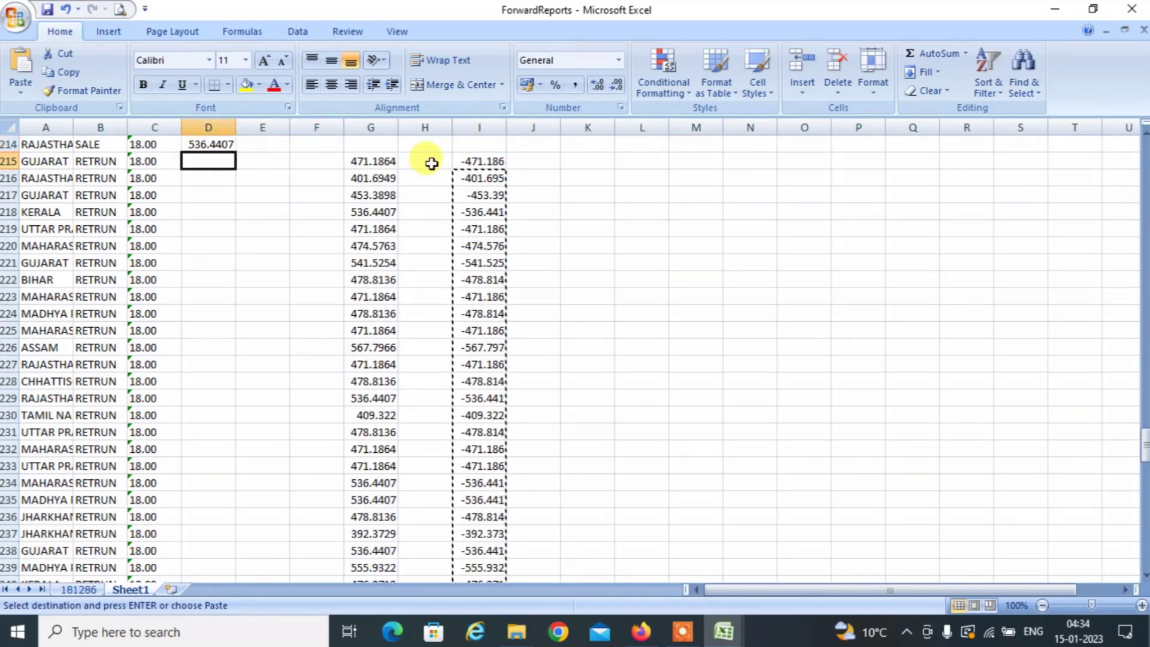
Paste the negated amounts into D215 as values only.
key("ctrl+alt+v")
key("Down")
key("Down")
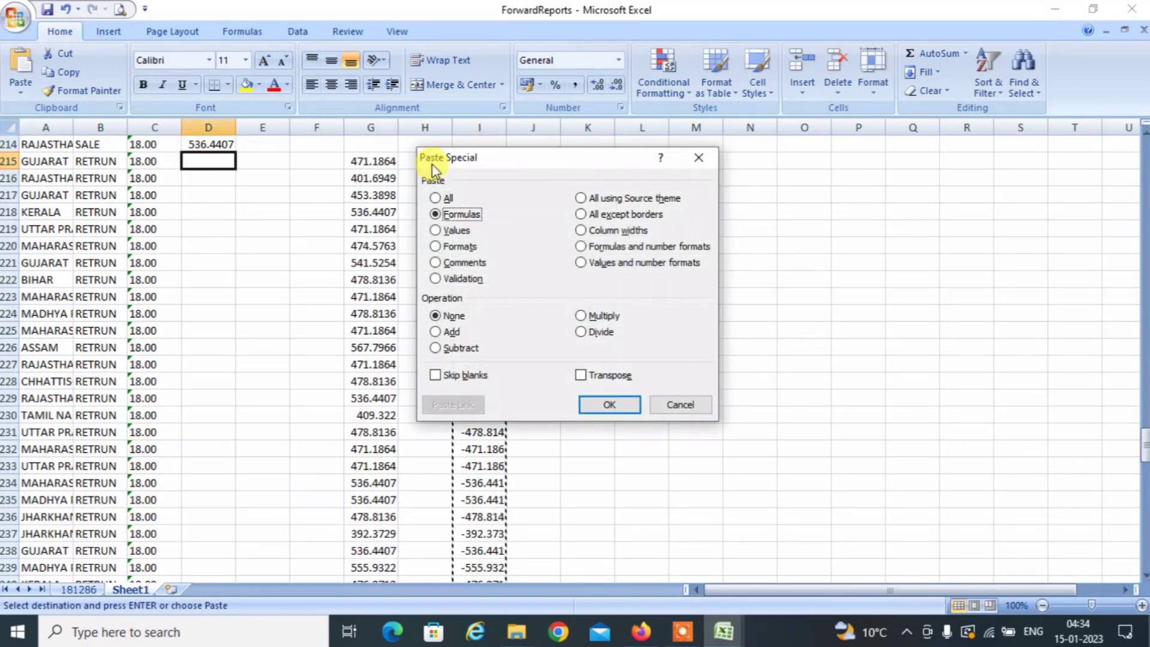
key("Return")
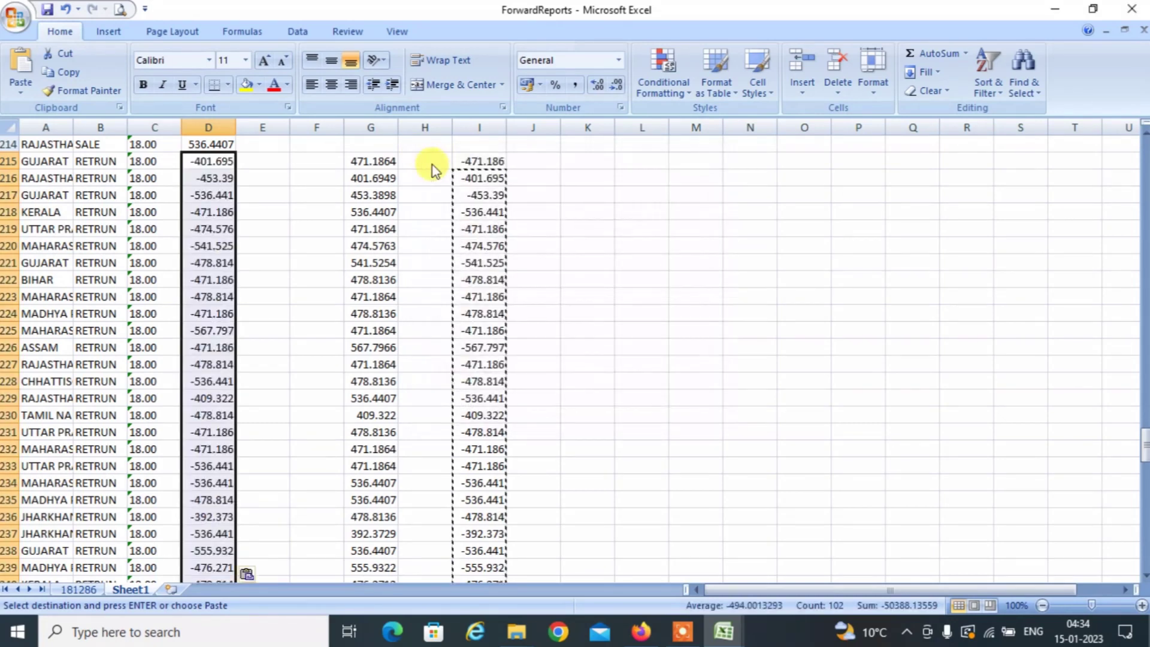
Clear the helper range G215:I317 and return to cell A1.
key("Right")
key("Right")
key("Right")
key("shift+Right")
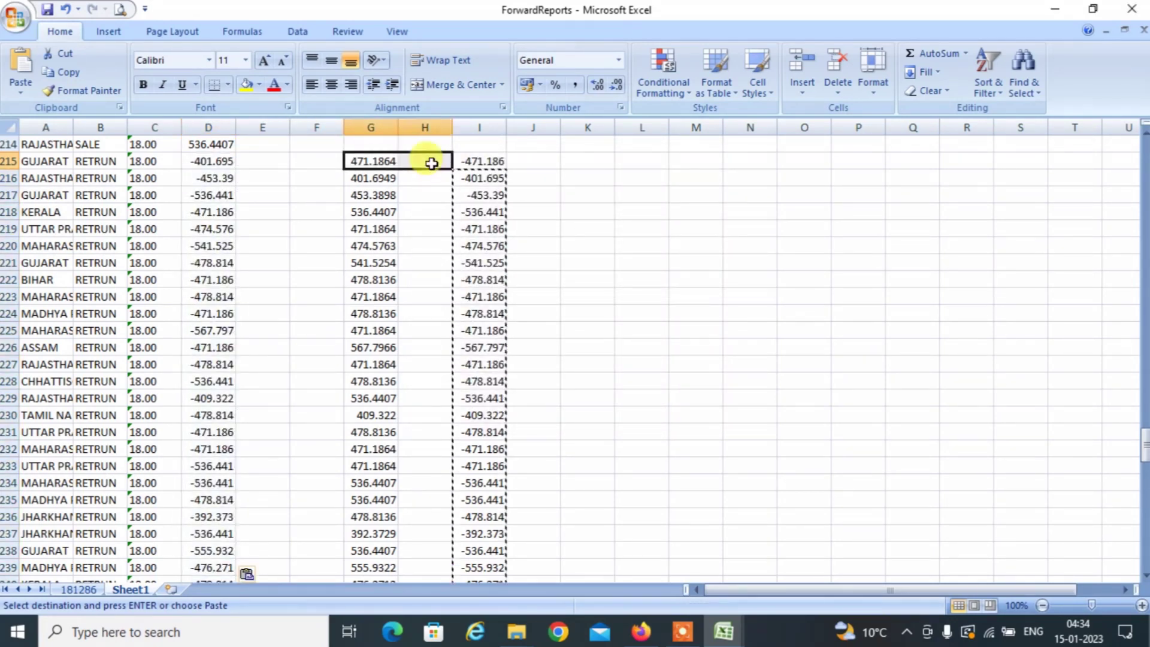
key("shift+Right")
key("ctrl+shift+Down")
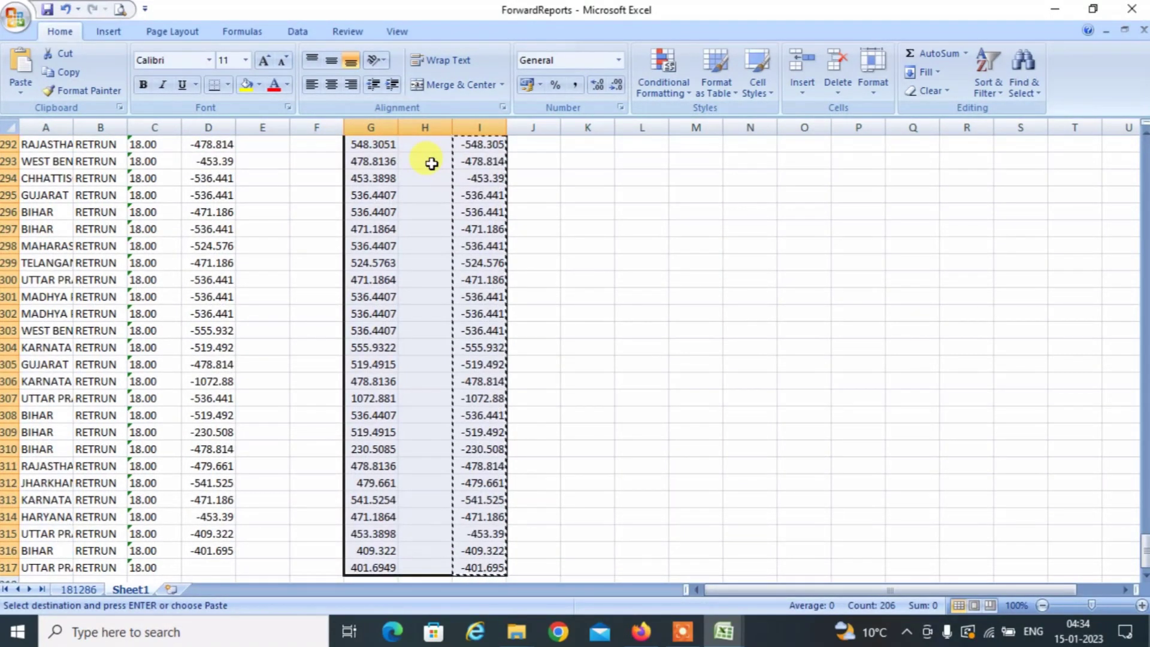
key("Delete")
key("Left")
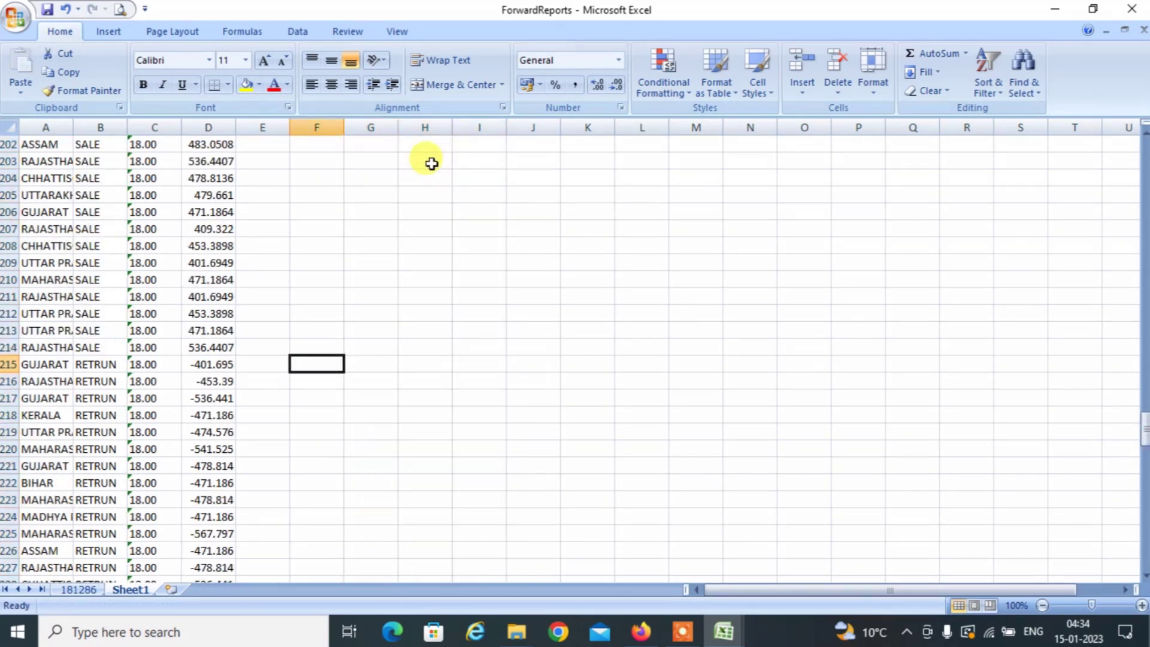
key("Home")
key("Up")
key("Up")
key("Up")
key("Up")
key("Up")
key("Up")
key("Up")
key("Up")
key("Up")
key("Up")
key("Up")
key("Up")
key("Up")
key("Up")
key("Up")
key("Up")
key("Up")
key("Up")
key("Up")
key("Up")
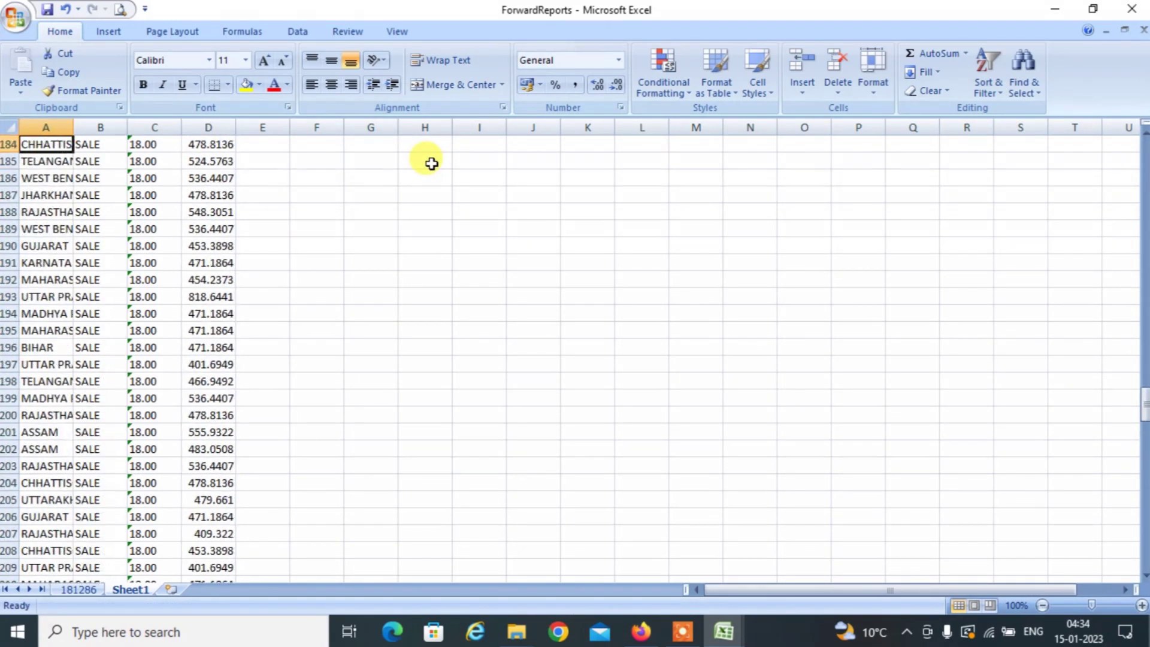
key("ctrl+Up")
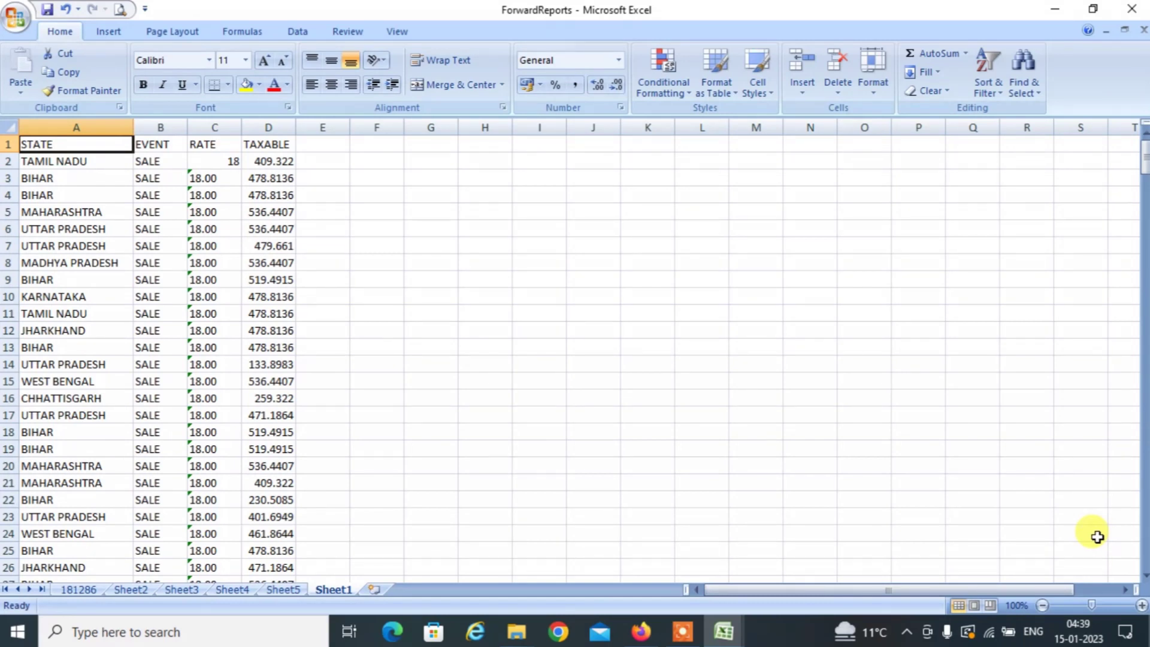
Create a PivotTable on a new sheet from the data range A1:D317.
key("shift+Right")
key("shift+Right")
key("shift+Right")
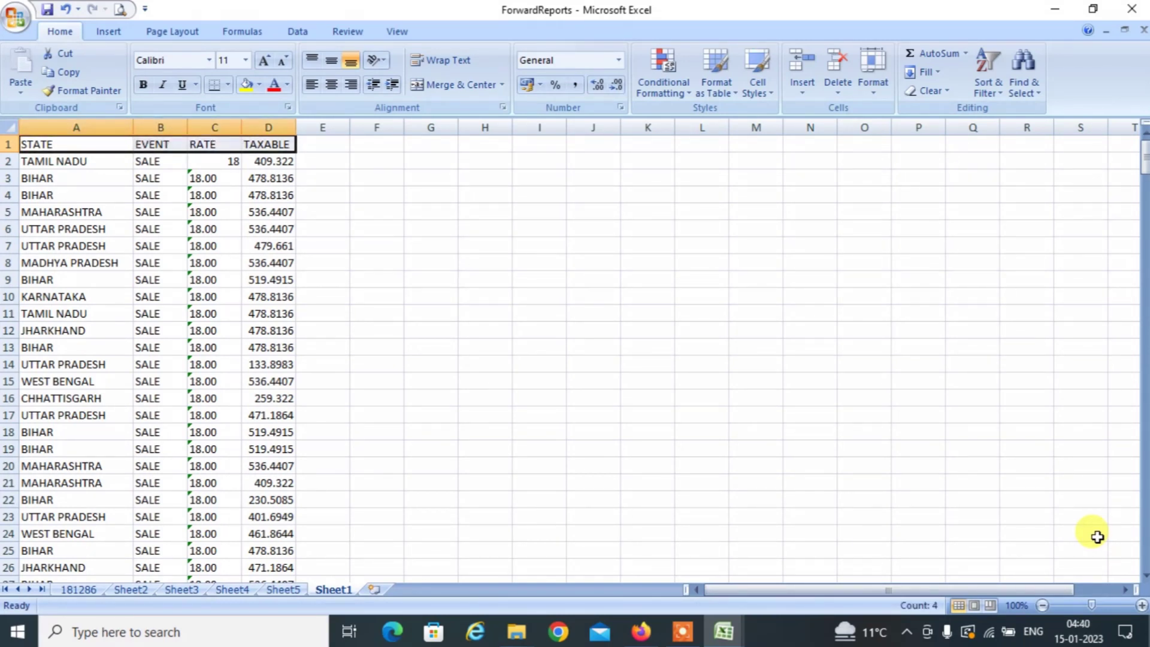
key("ctrl+shift+Down")
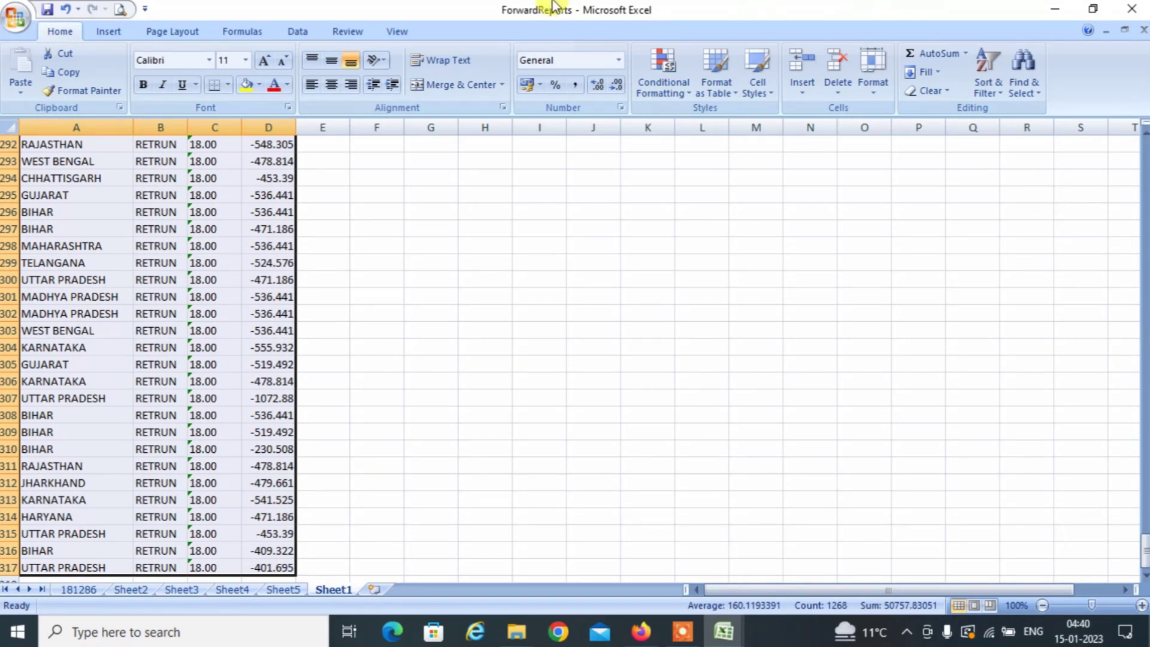
left_click(102, 33)
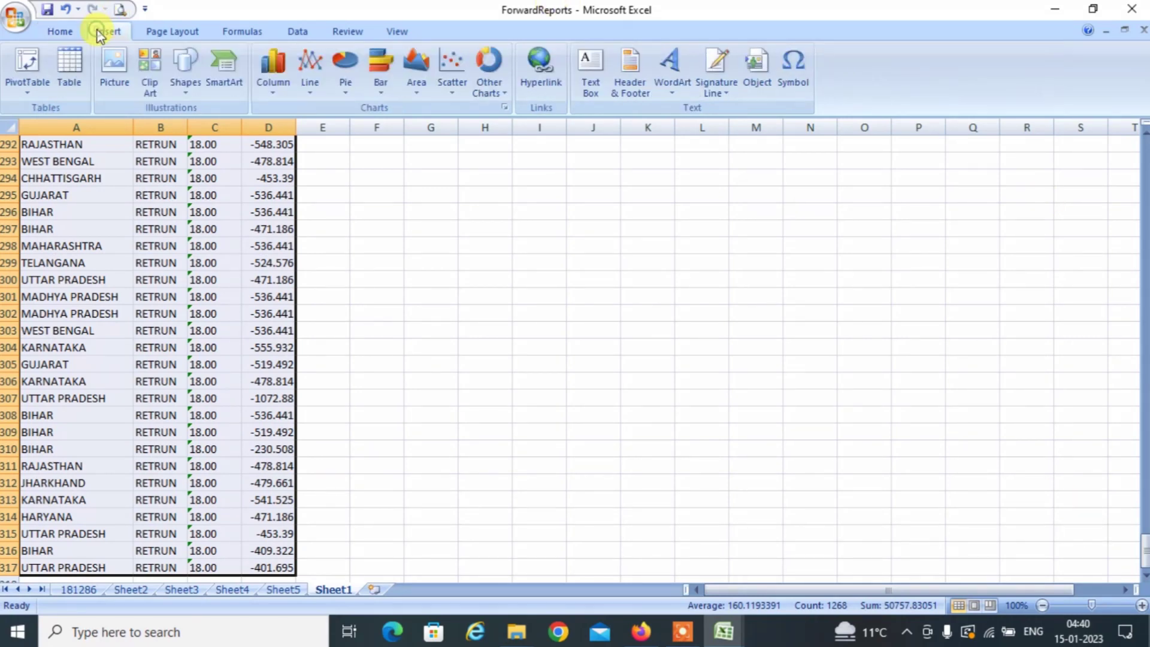
left_click(29, 65)
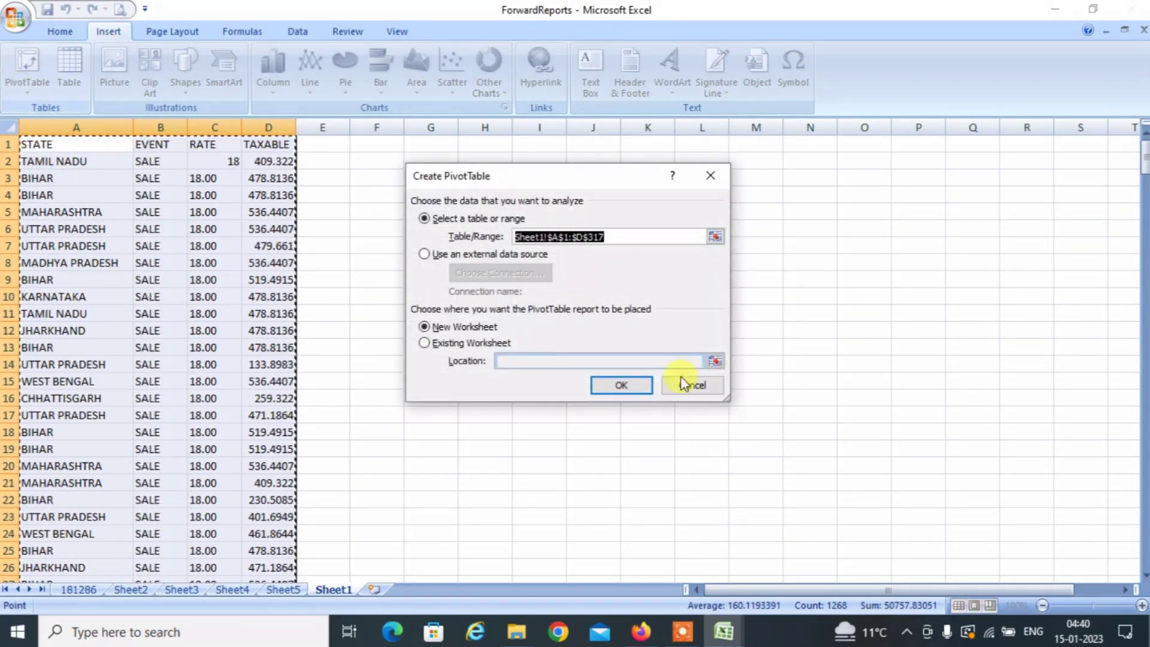
left_click(635, 384)
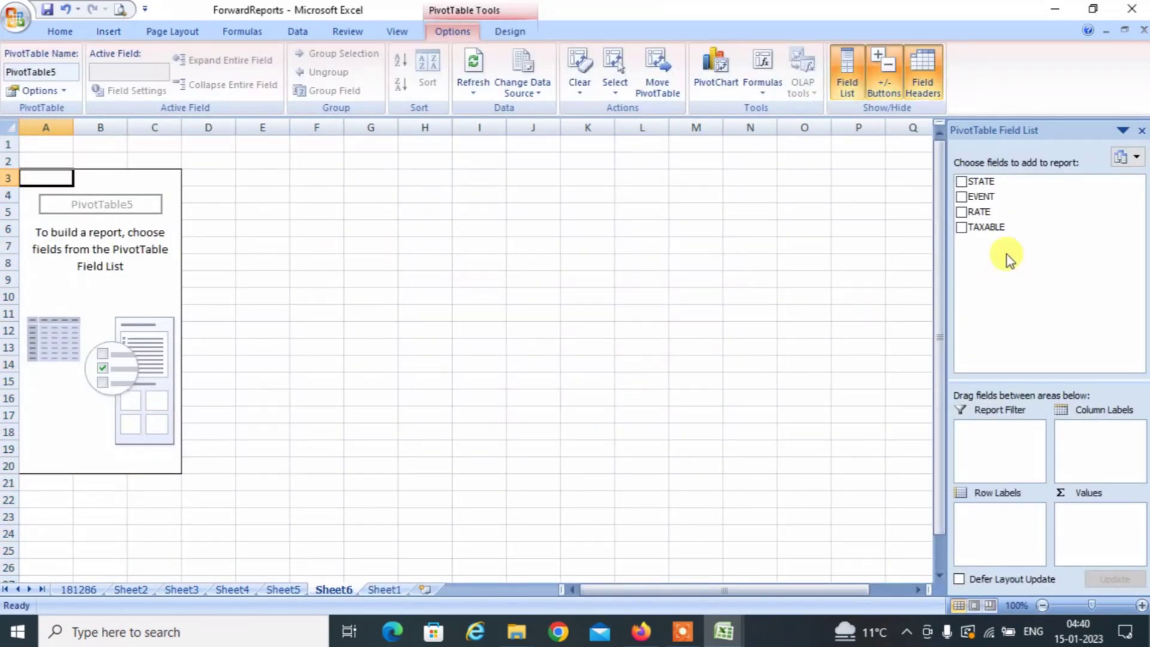
Put EVENT in rows and sum TAXABLE, giving SALE 101599.15 and total 50739.83.
left_click_drag(982, 198, 995, 516)
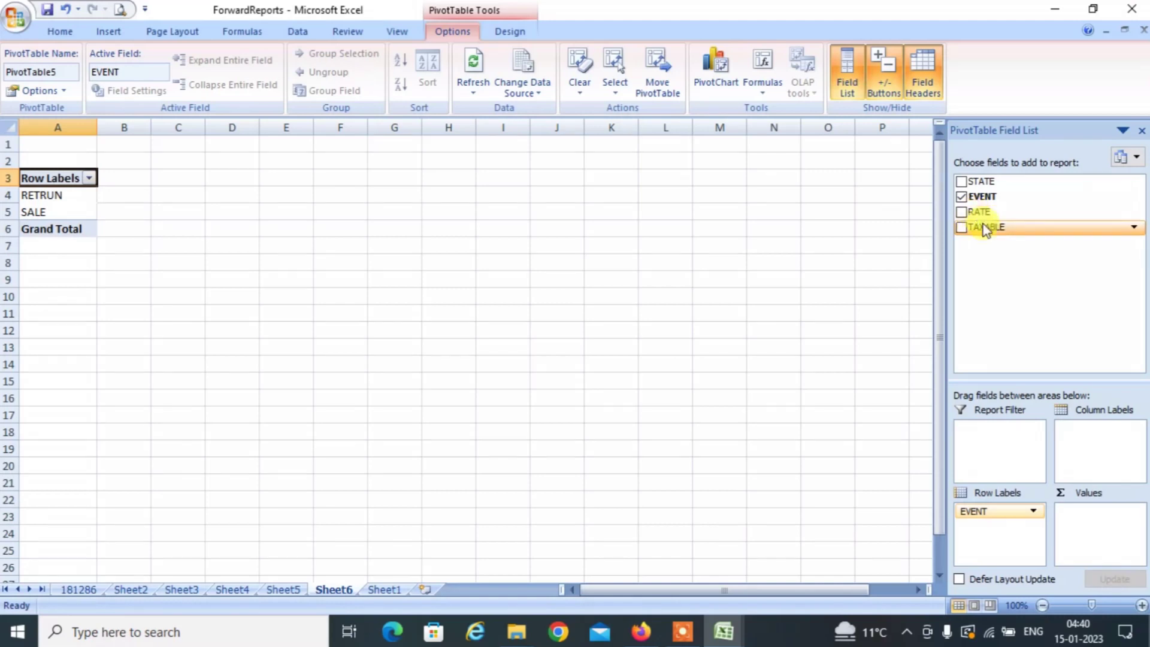
left_click_drag(982, 226, 1106, 513)
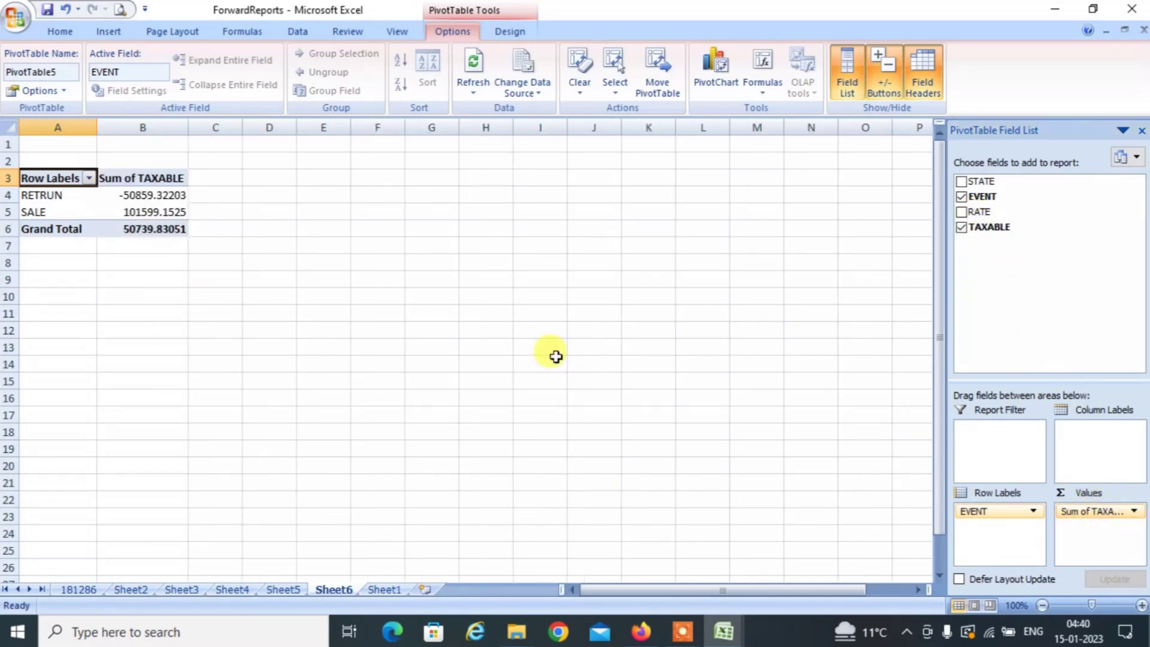
left_click(146, 208)
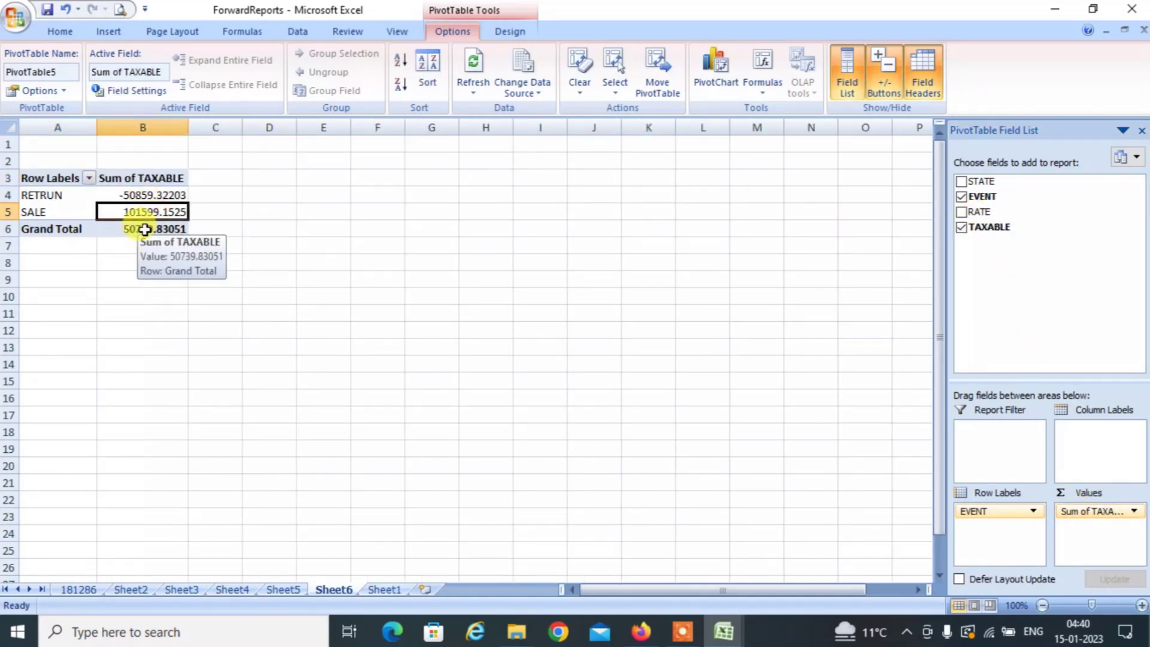
left_click(144, 229)
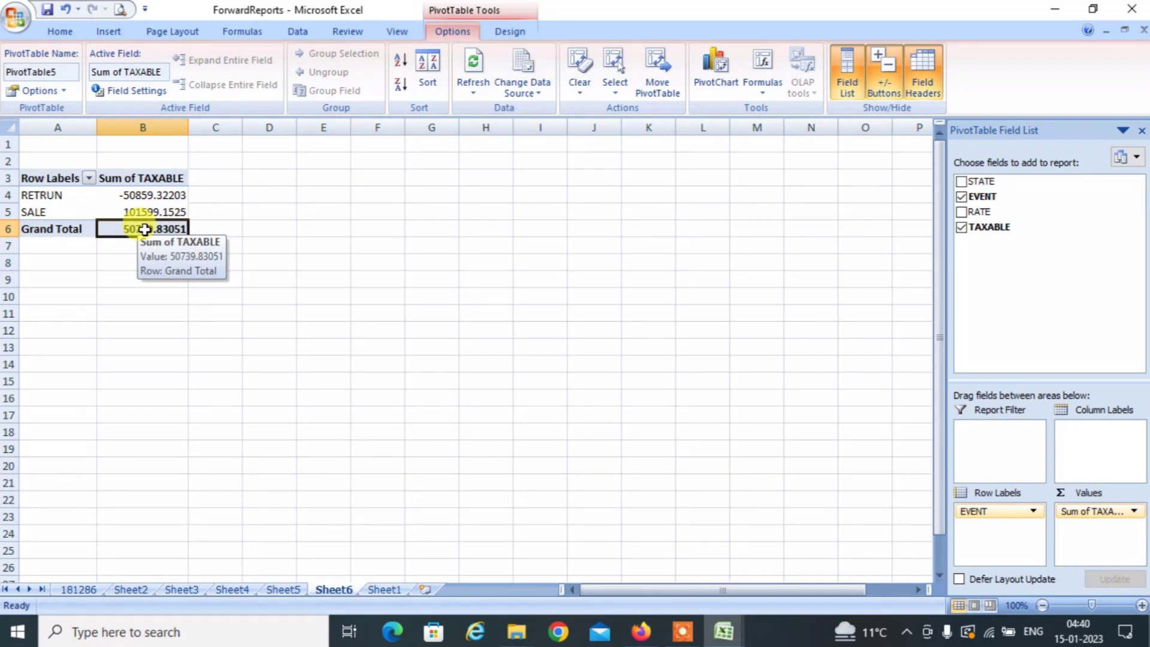
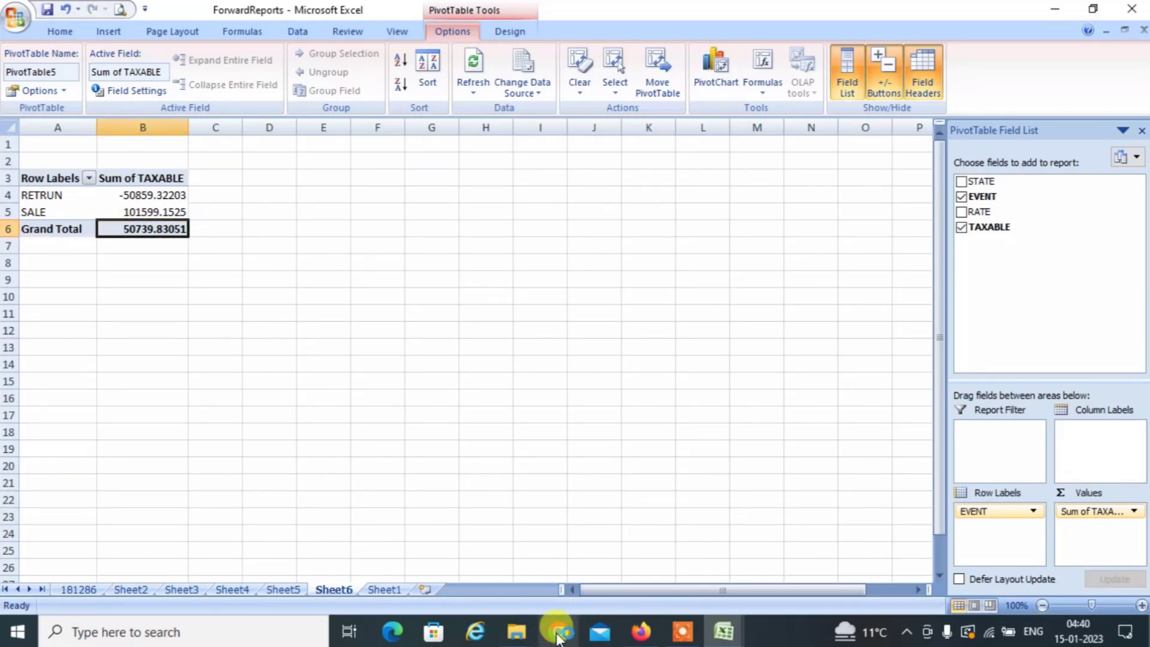
Sign in to the GST Portal with the taxpayer username, password and captcha, without saving the login.
left_click(641, 633)
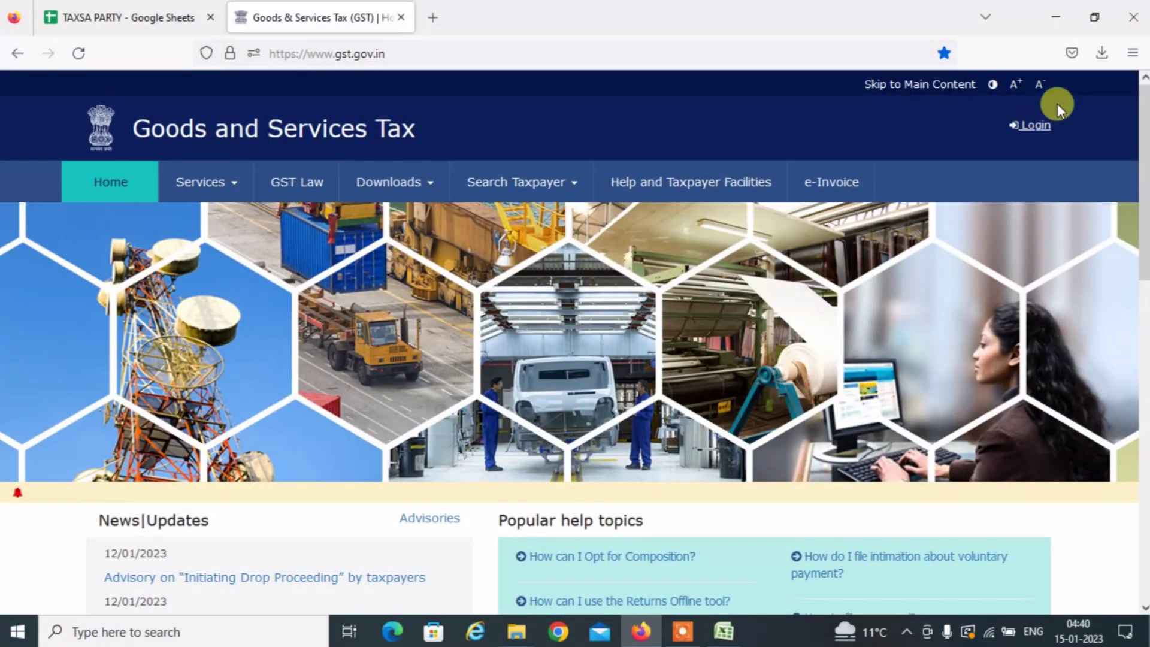
left_click(1036, 127)
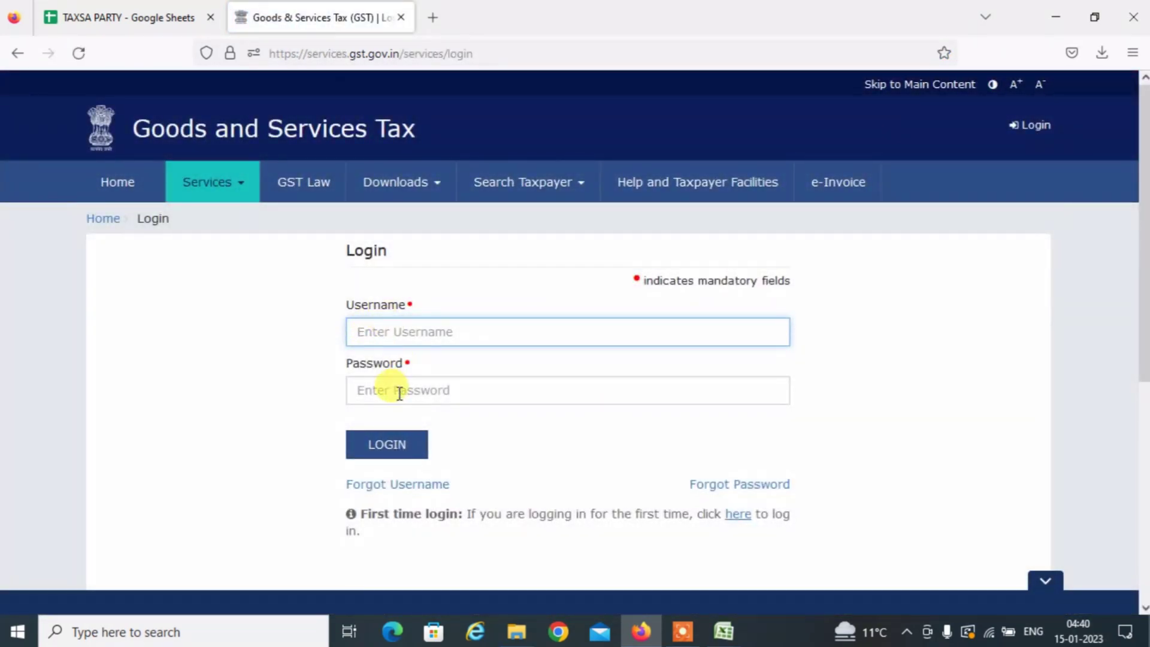
left_click(399, 392)
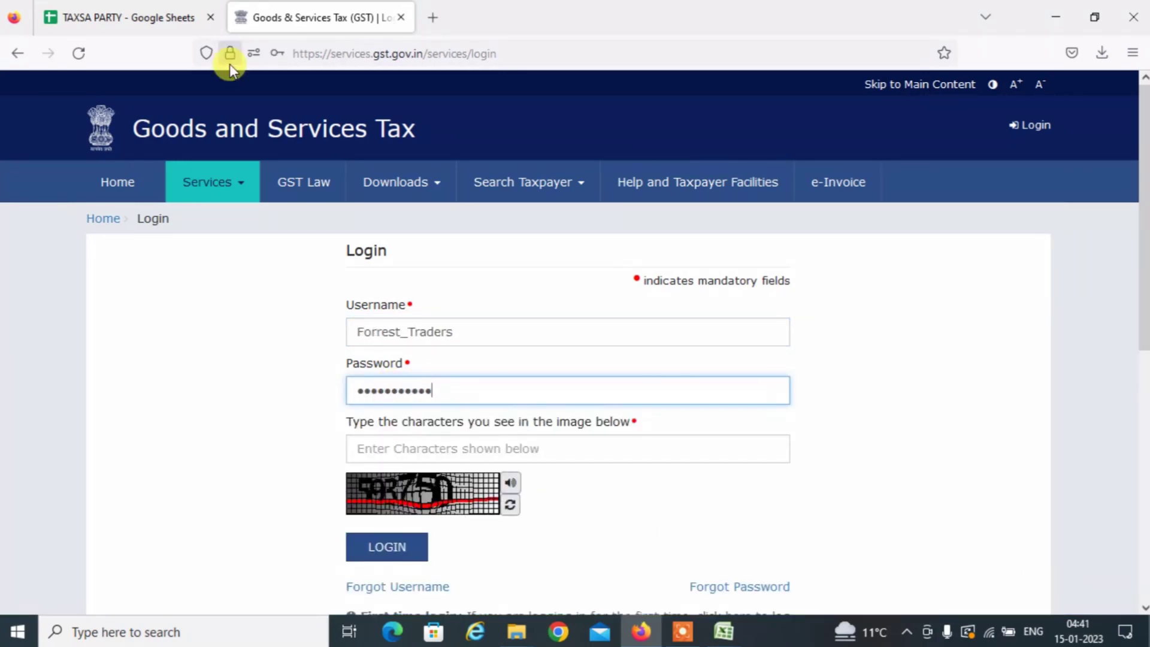
key("Tab")
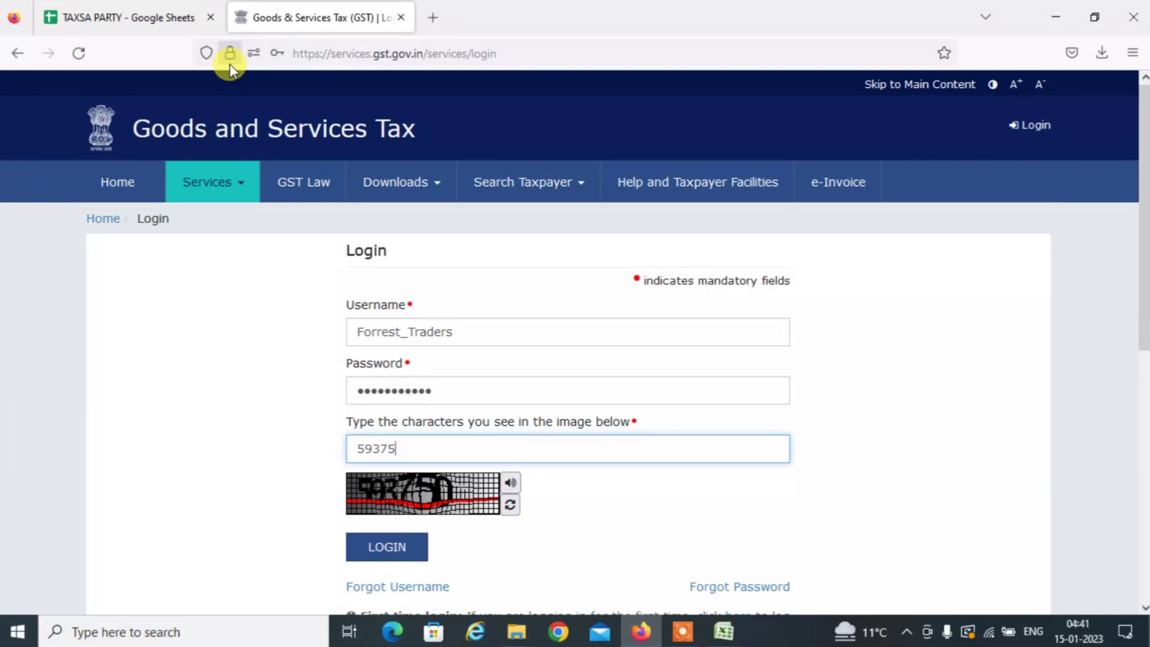
key("Return")
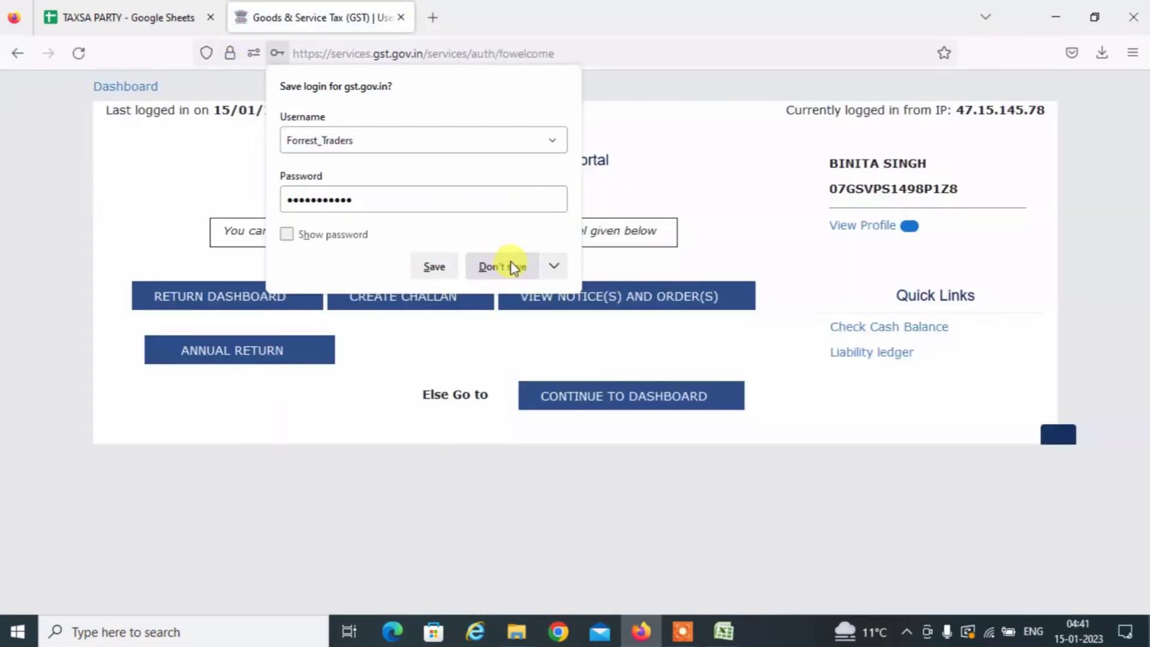
left_click(507, 266)
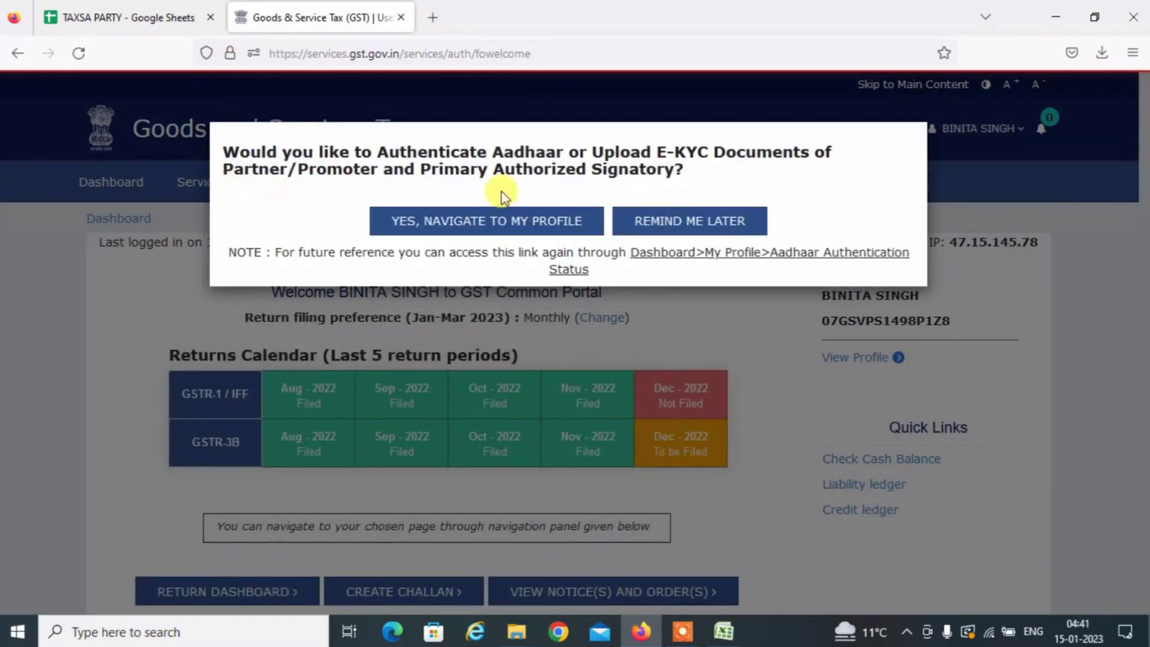
Postpone Aadhaar authentication and go to Services > Returns > TDS and TCS credit received.
left_click(726, 219)
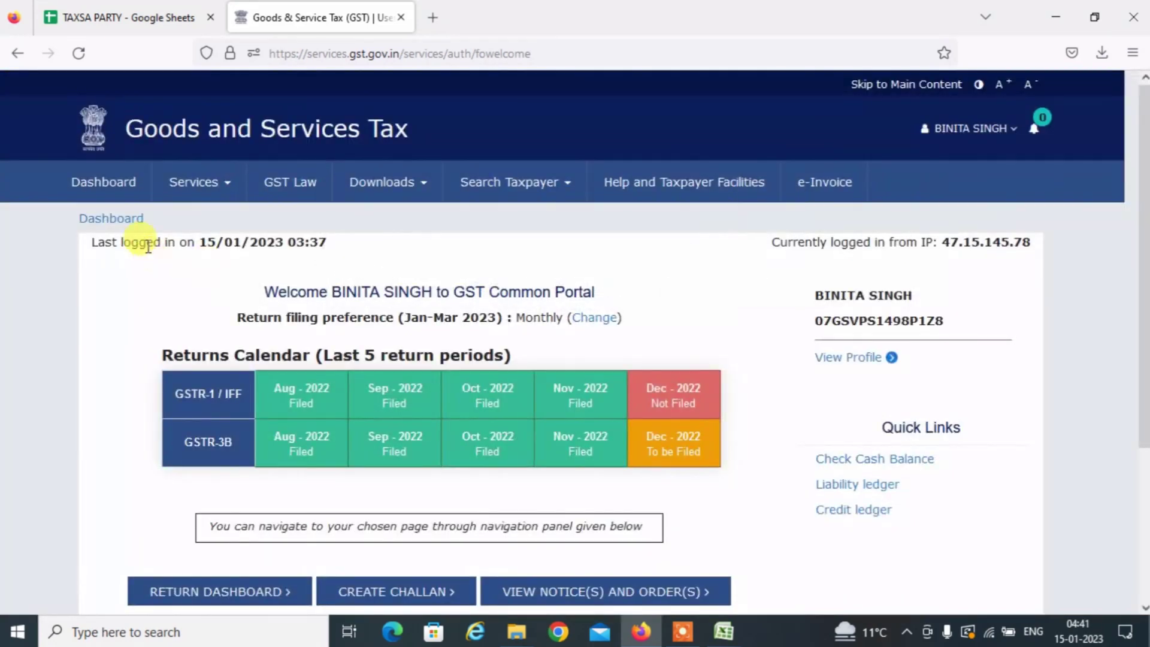
mouse_move(201, 193)
mouse_move(272, 235)
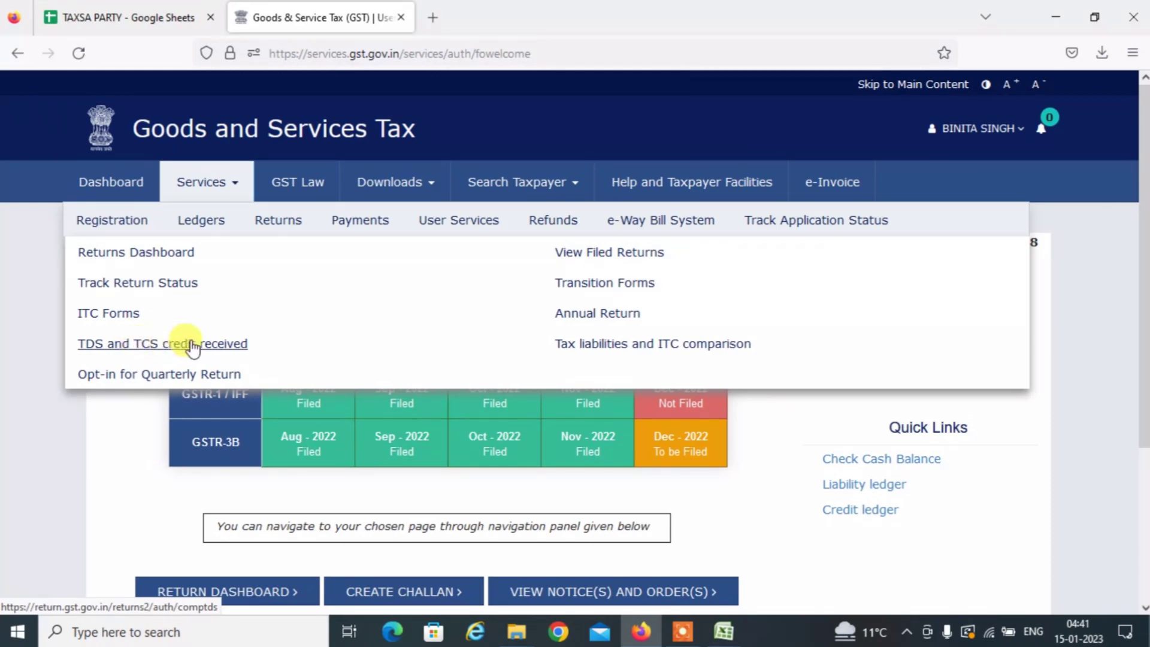
left_click(192, 345)
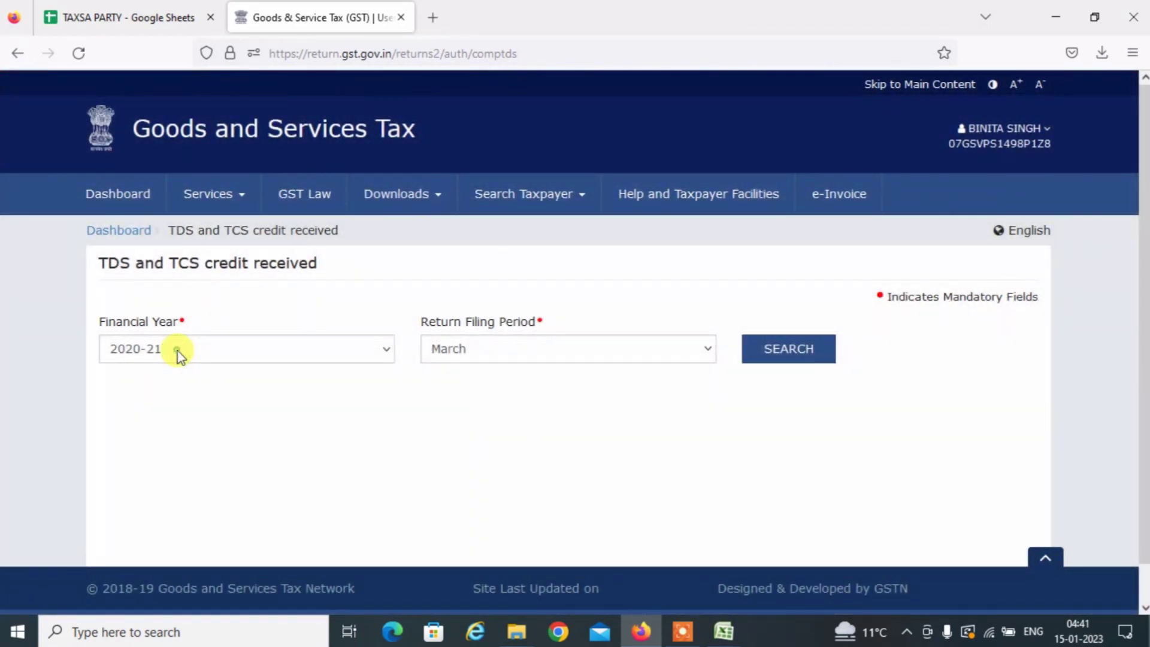
Search for the return for financial year 2022-23, period December.
left_click(178, 353)
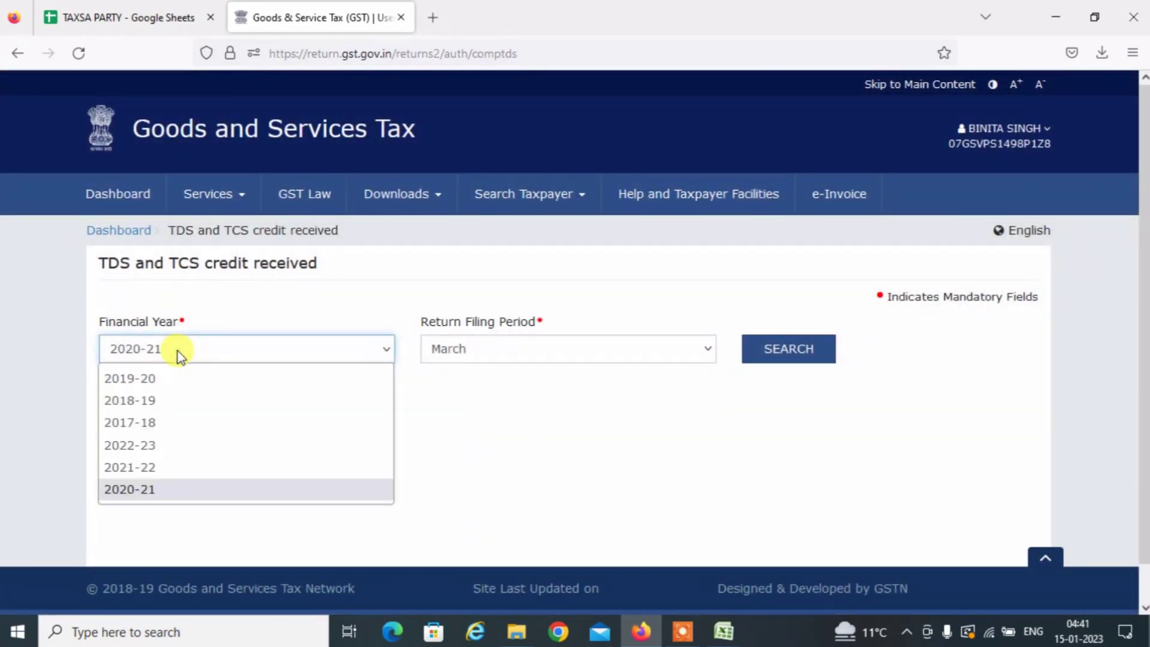
key("Up")
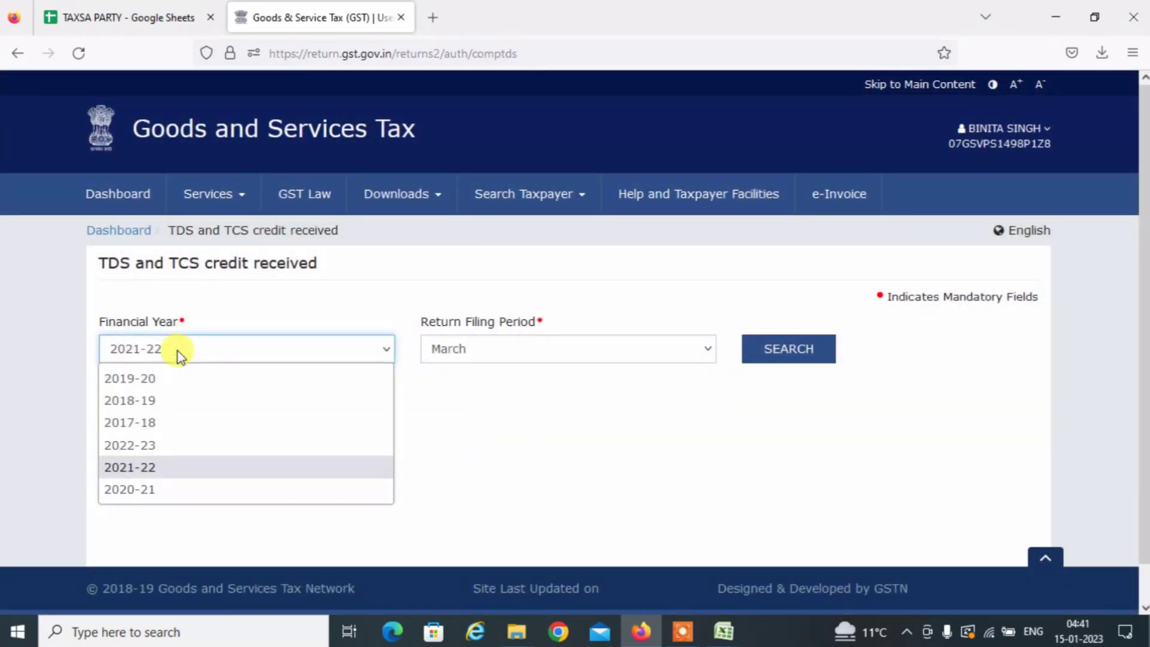
key("Up")
key("Up")
key("Down")
key("Return")
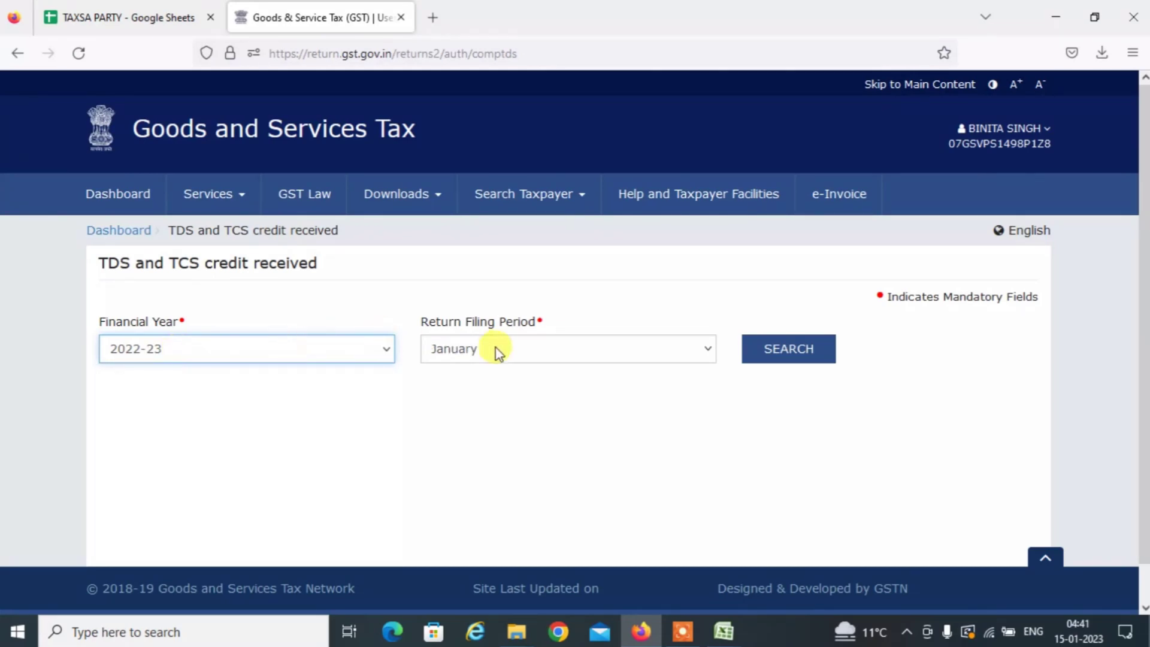
left_click(499, 353)
key("Up")
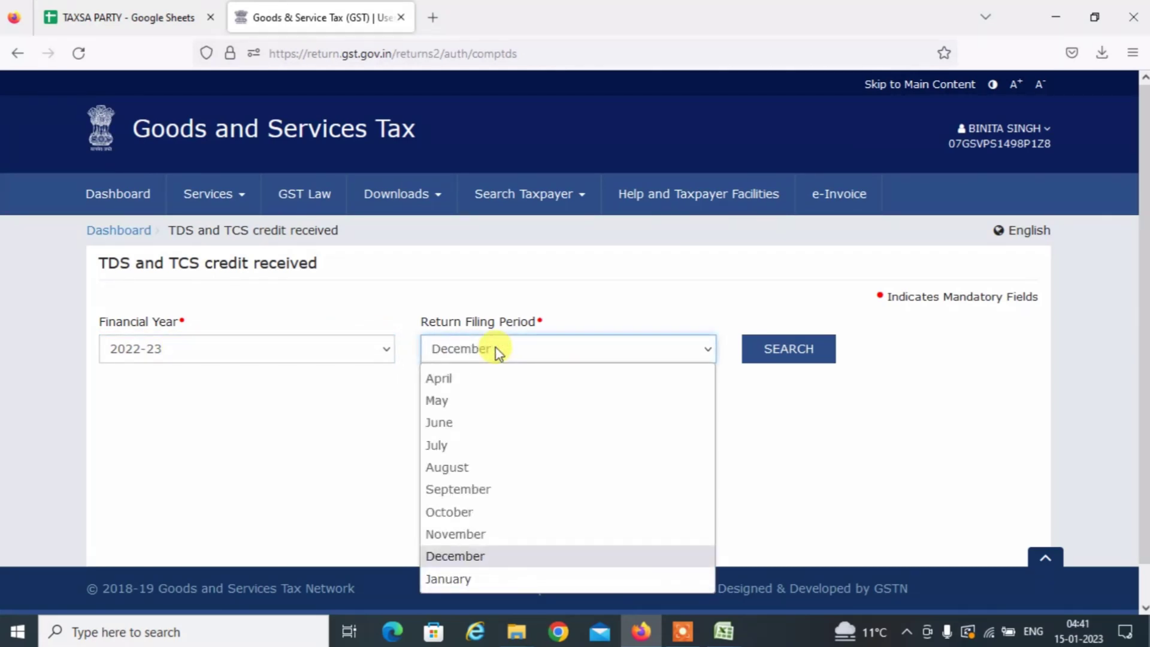
key("Return")
left_click(802, 352)
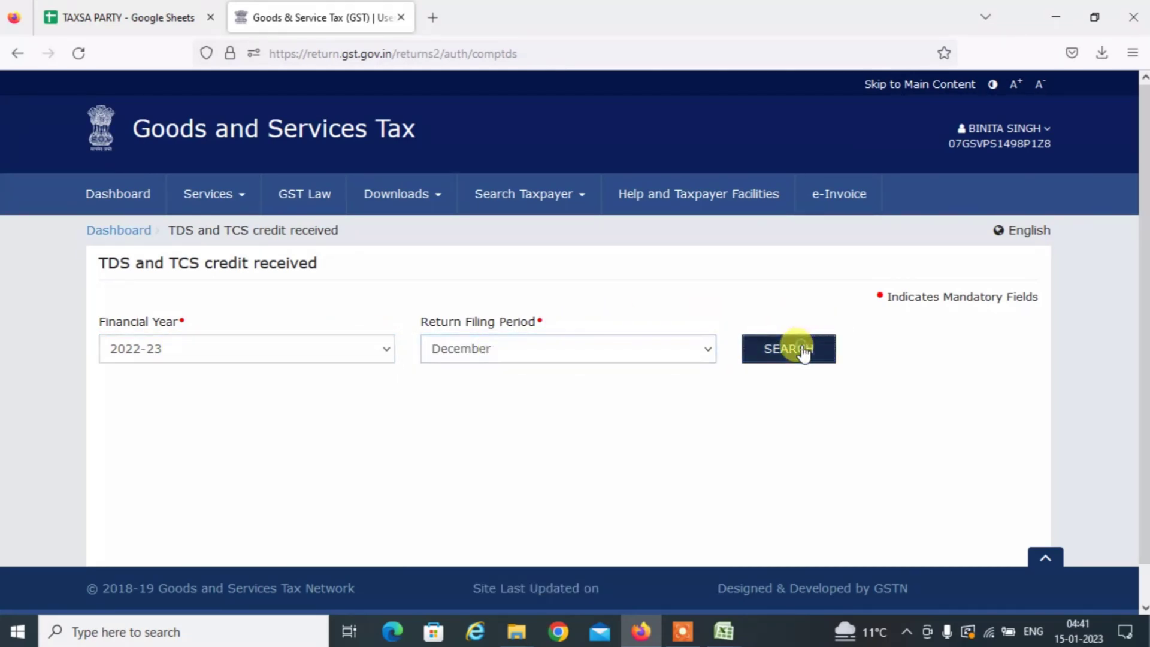
scroll(285, 271, "down", 8)
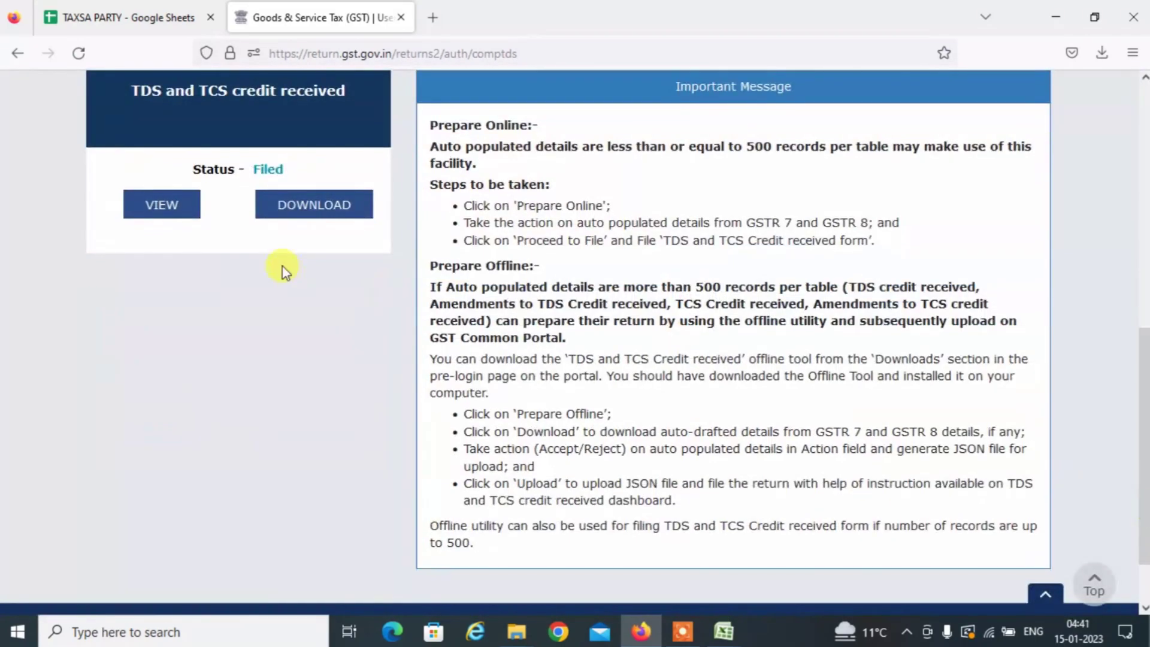
Open the TDS and TCS credit received form and review the TCS Credit received summary for Amazon, Fashnear and Flipkart.
left_click(187, 108)
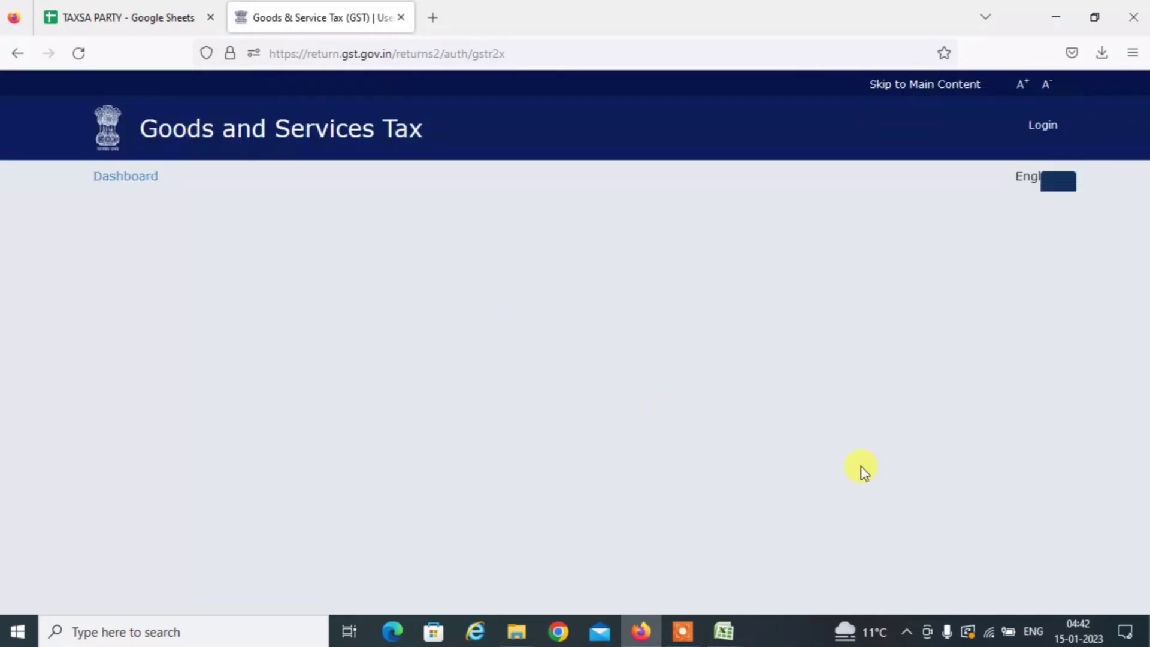
scroll(1144, 549, "down", 10)
scroll(1144, 549, "down", 7)
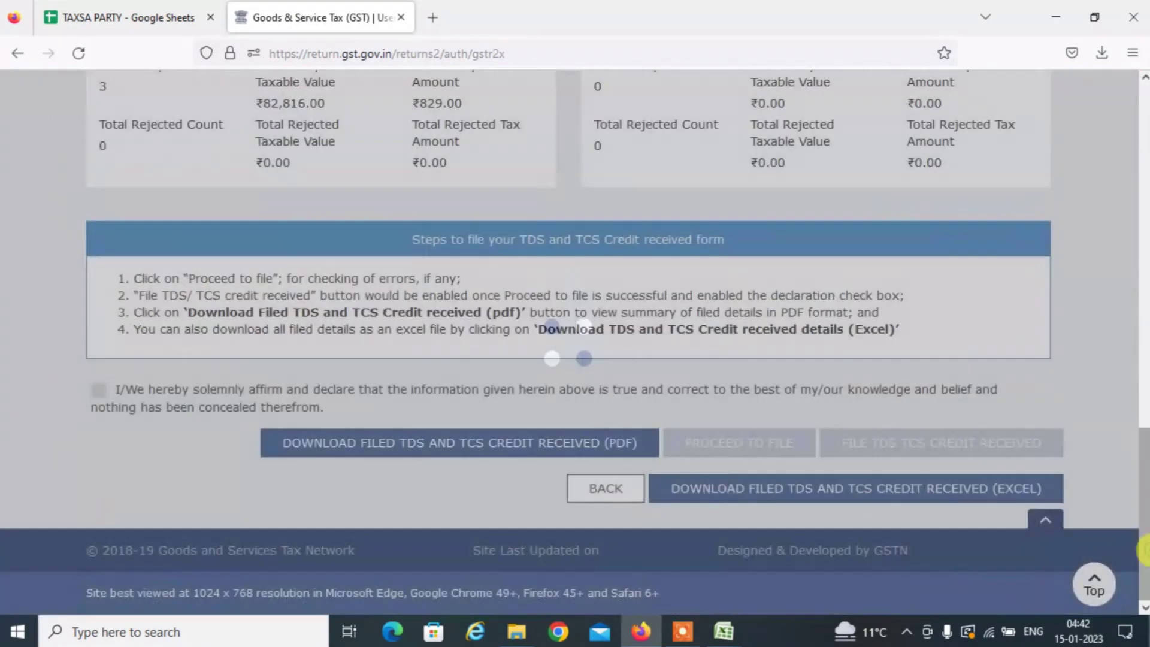
scroll(1144, 467, "up", 4)
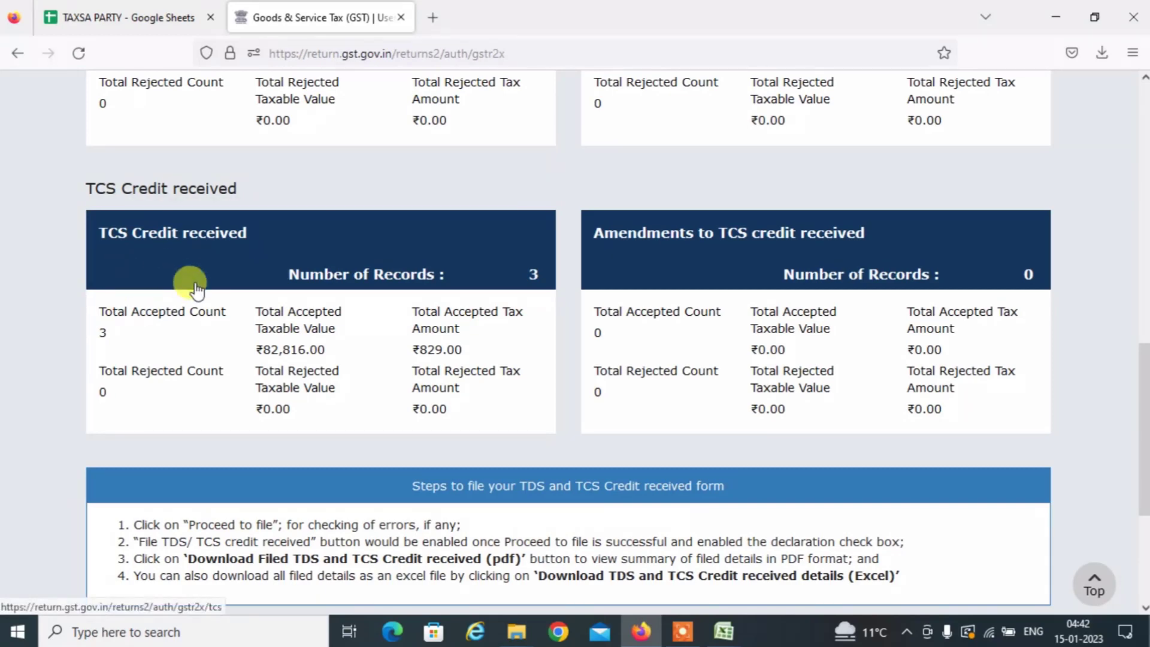
left_click(194, 286)
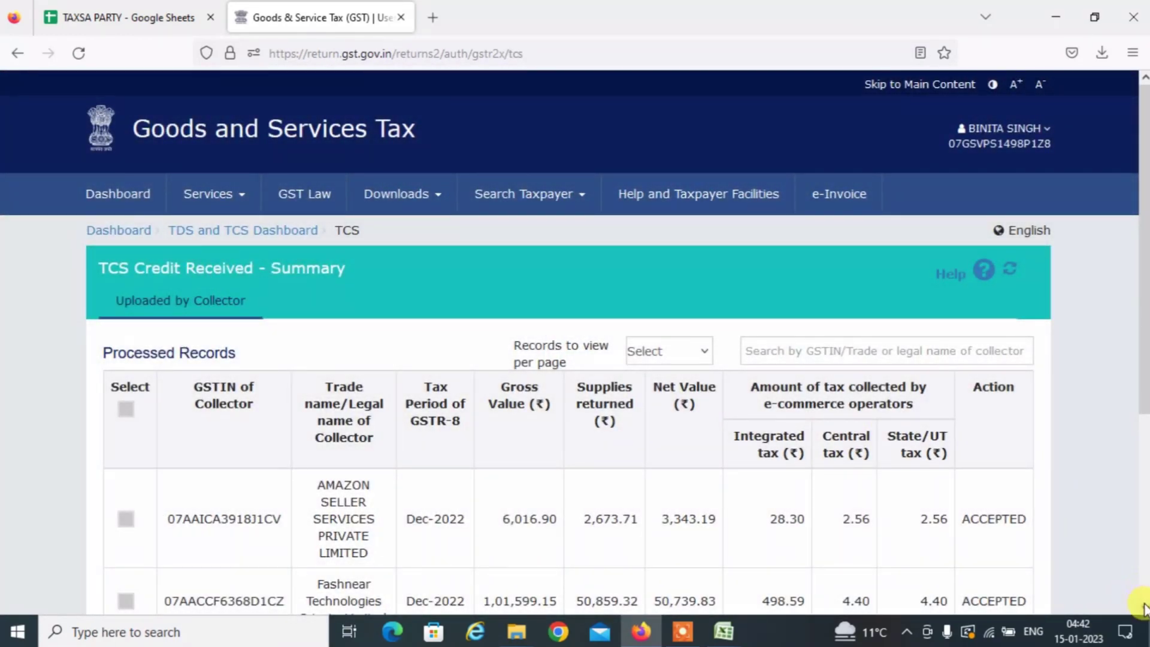
scroll(1144, 607, "down", 3)
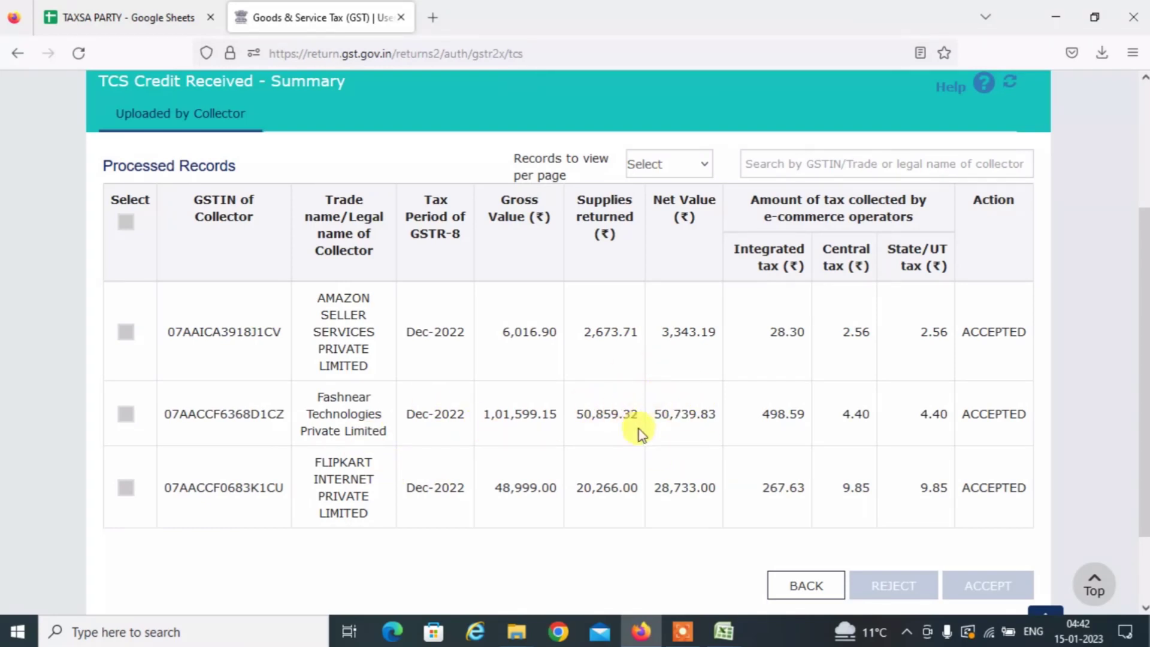
key("alt+Tab")
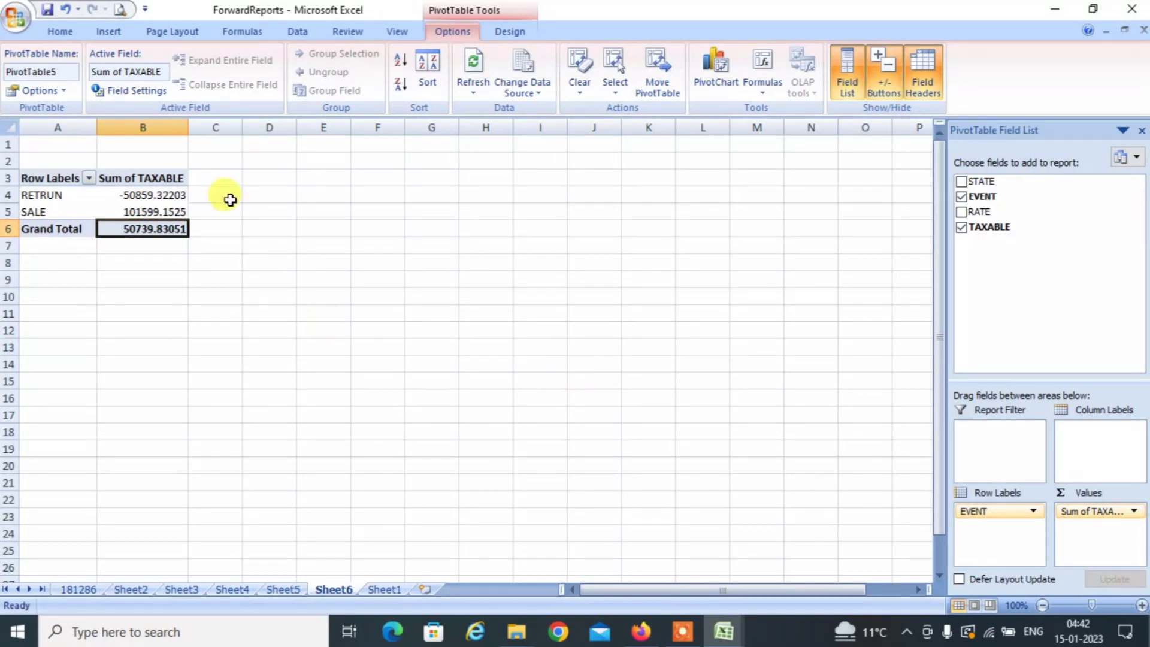
Round the pivot's RETRUN, SALE and Grand Total values to two decimal places.
left_click(146, 197)
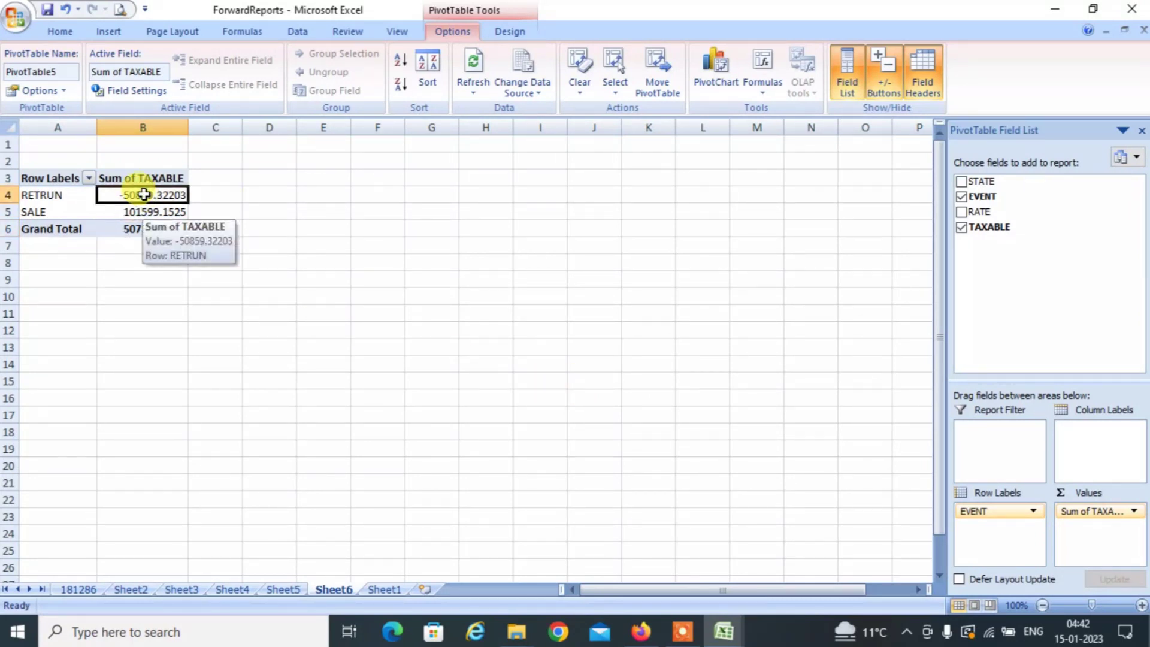
key("shift+Down")
key("shift+Down")
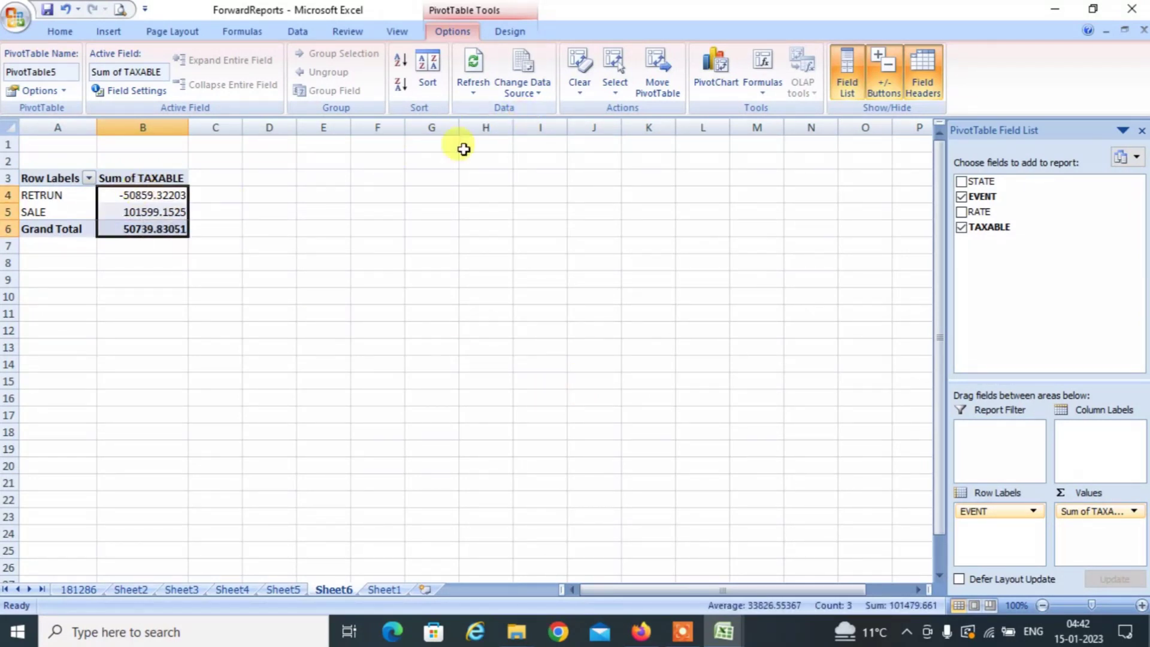
left_click(60, 32)
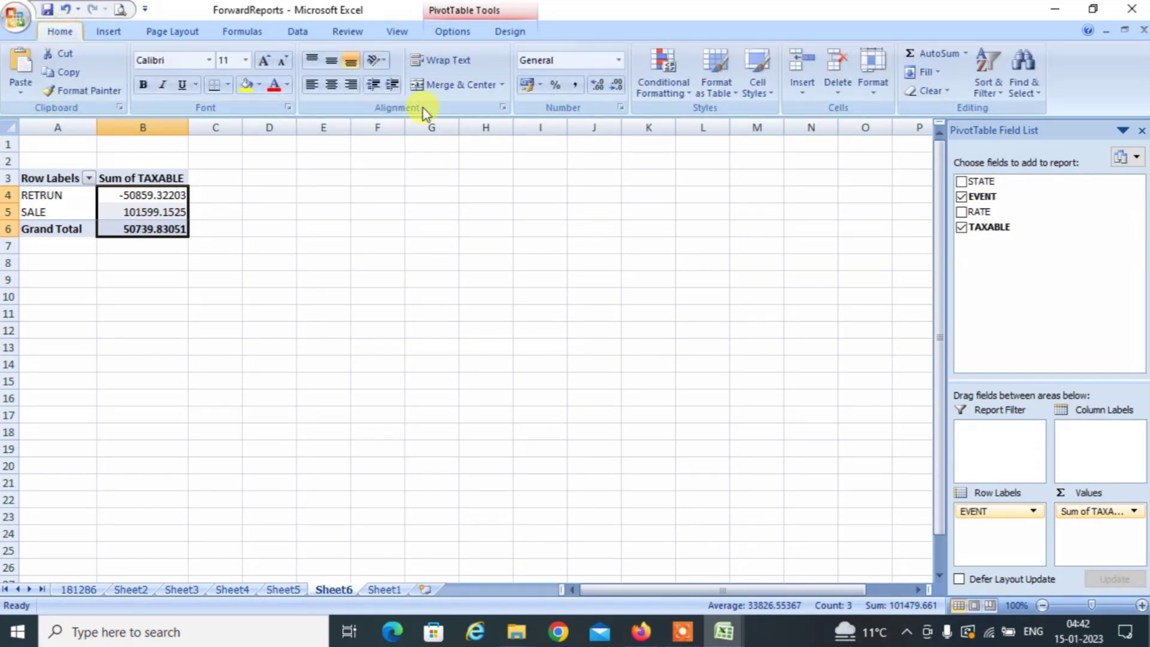
left_click(616, 87)
left_click(615, 86)
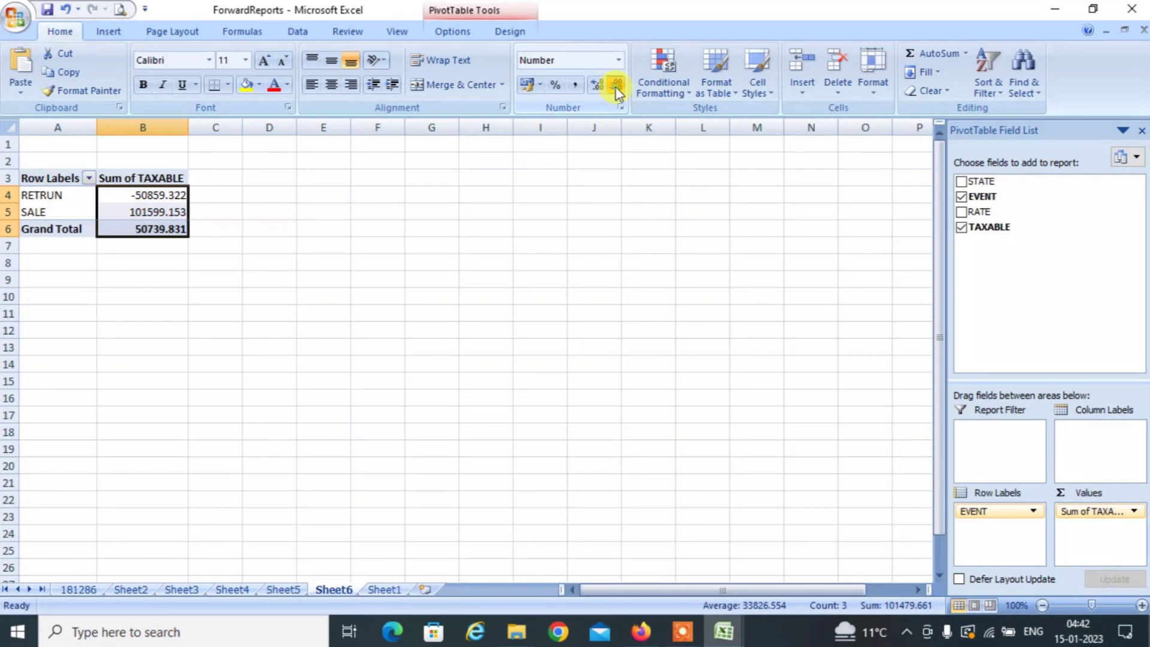
left_click(616, 87)
left_click(303, 210)
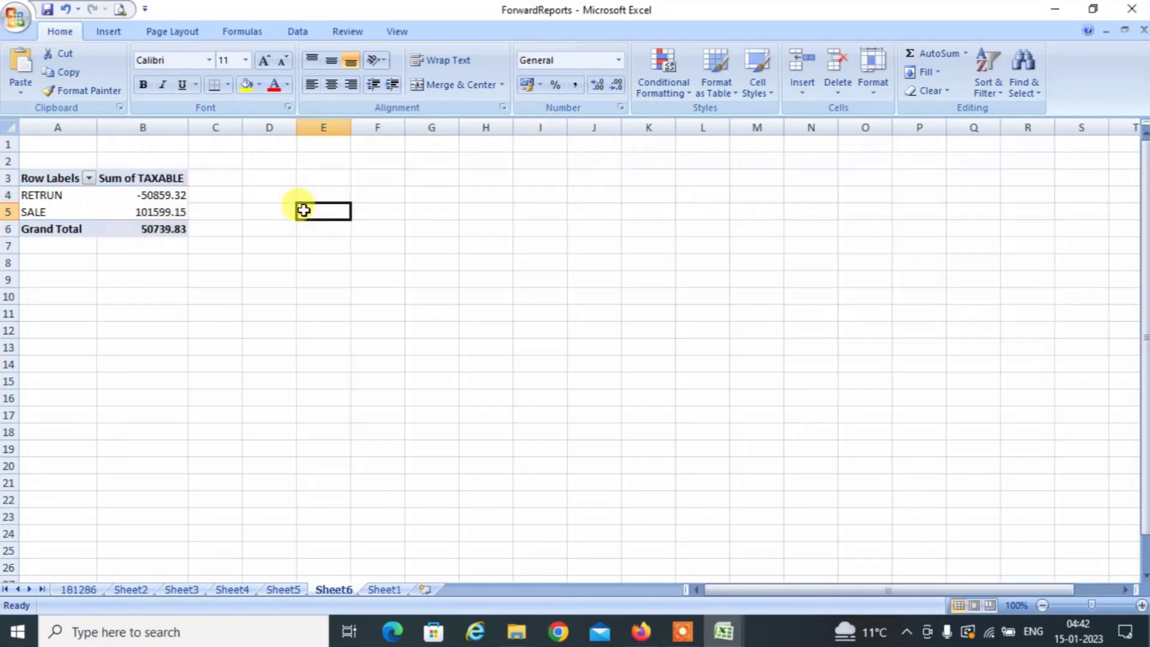
Compare Fashnear's portal net value 50,739.83 with the pivot Grand Total 50739.83.
key("alt+Tab")
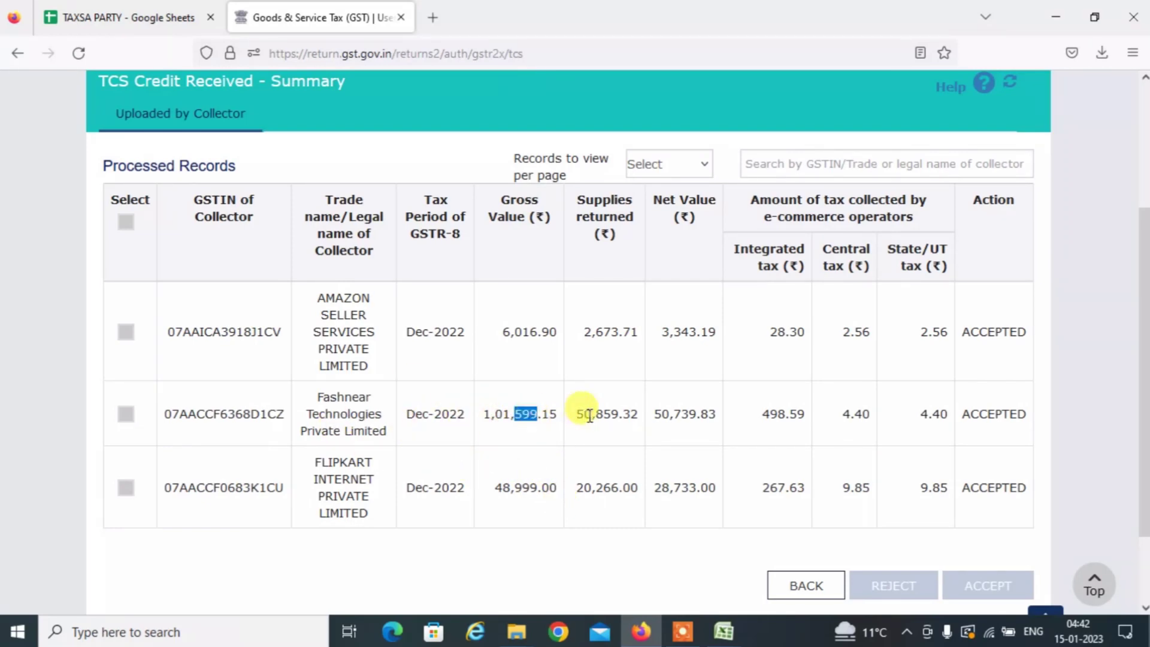
left_click_drag(590, 415, 593, 415)
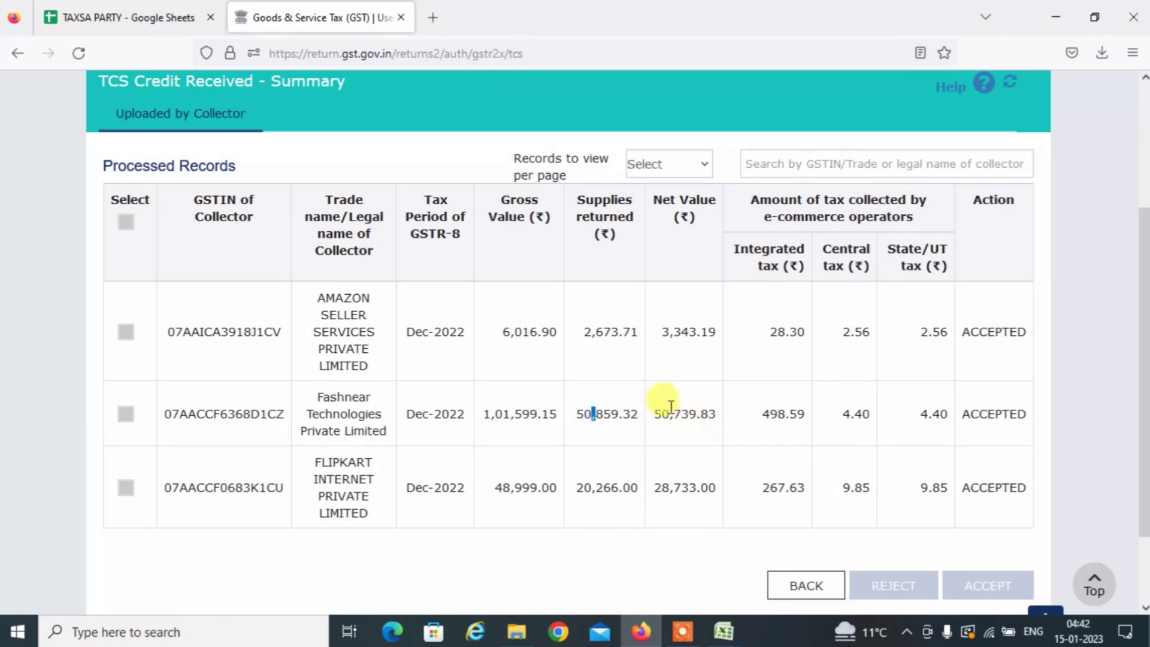
triple_click(675, 412)
double_click(674, 412)
triple_click(661, 416)
double_click(660, 416)
key("alt+Tab")
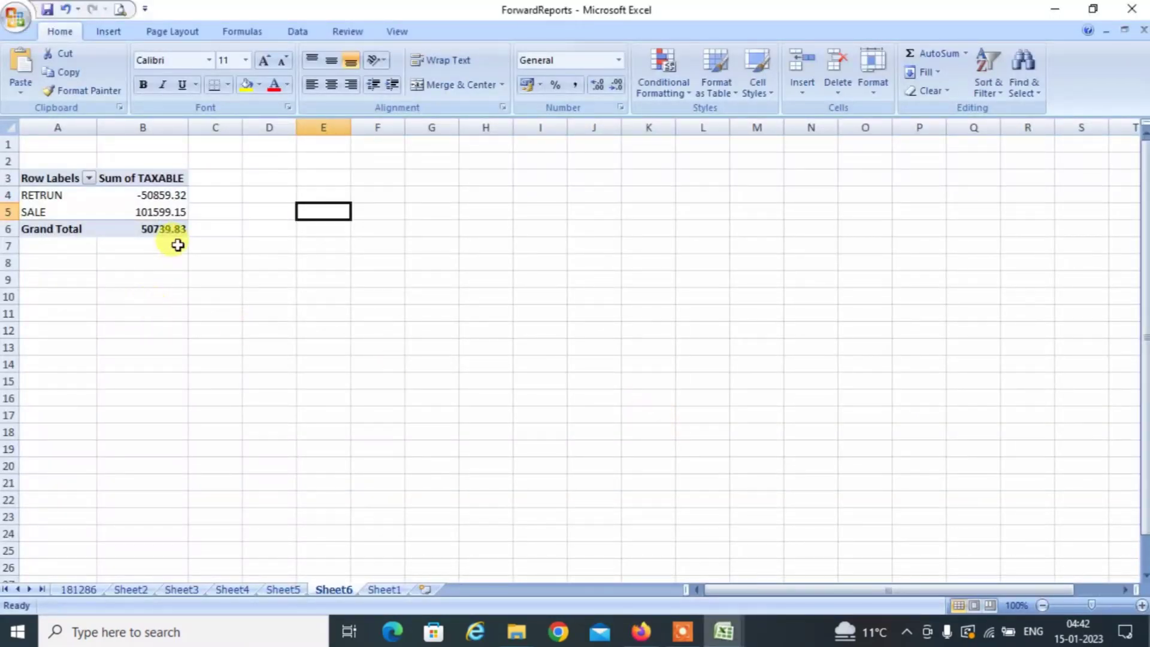
left_click(237, 232)
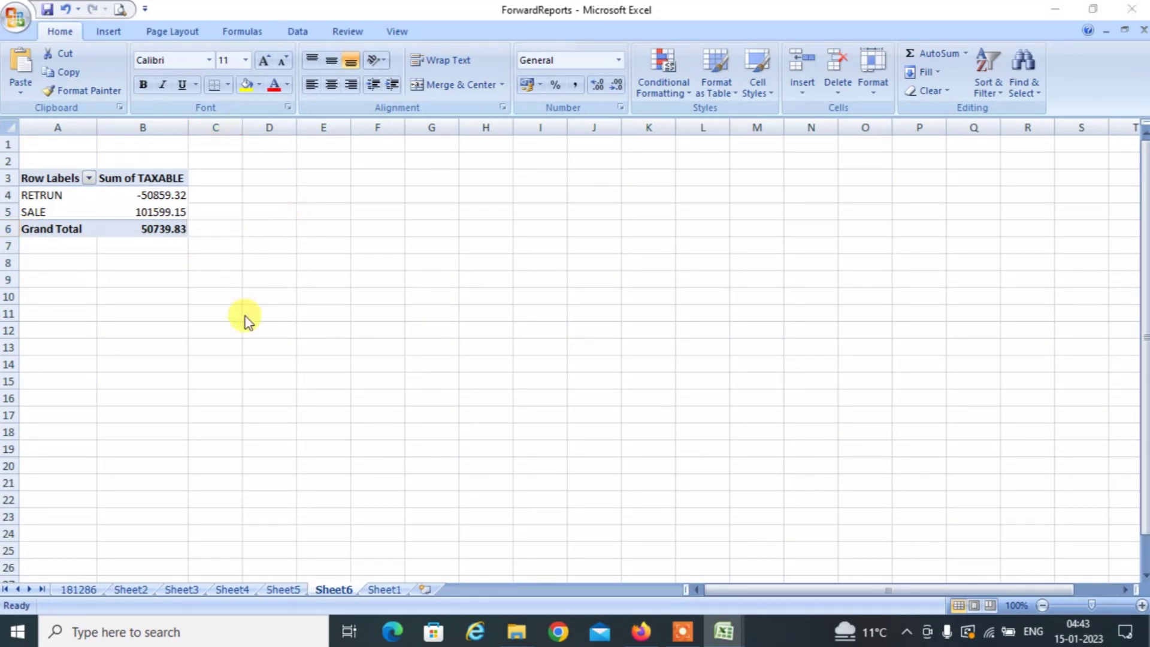
key("alt+Tab")
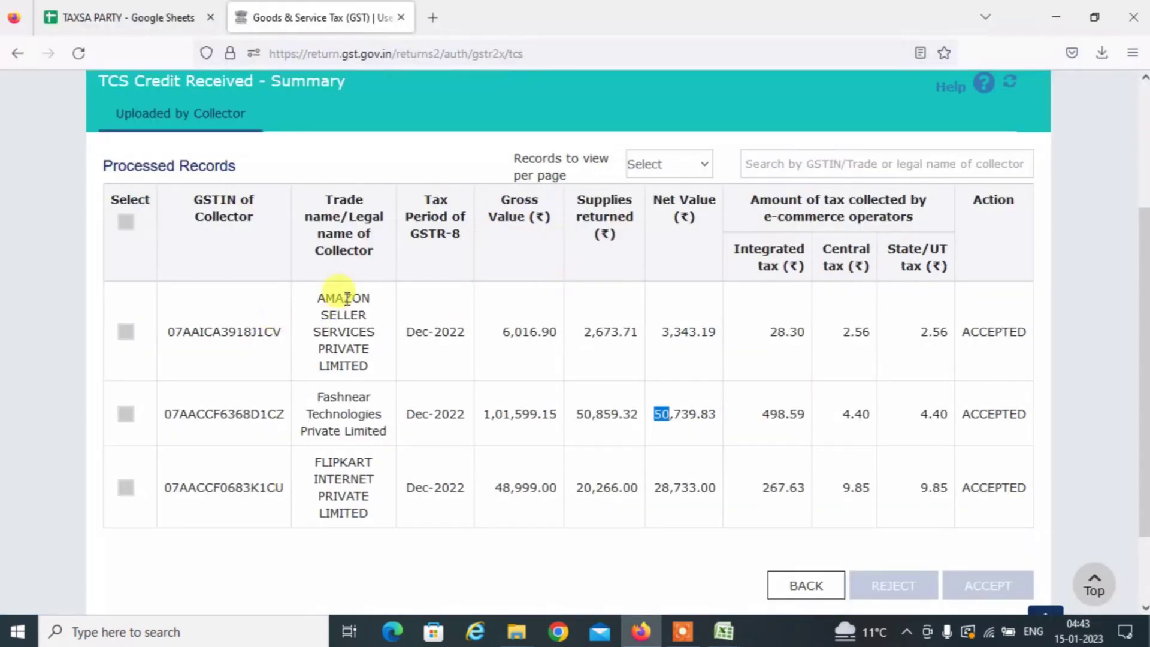
key("alt+Tab")
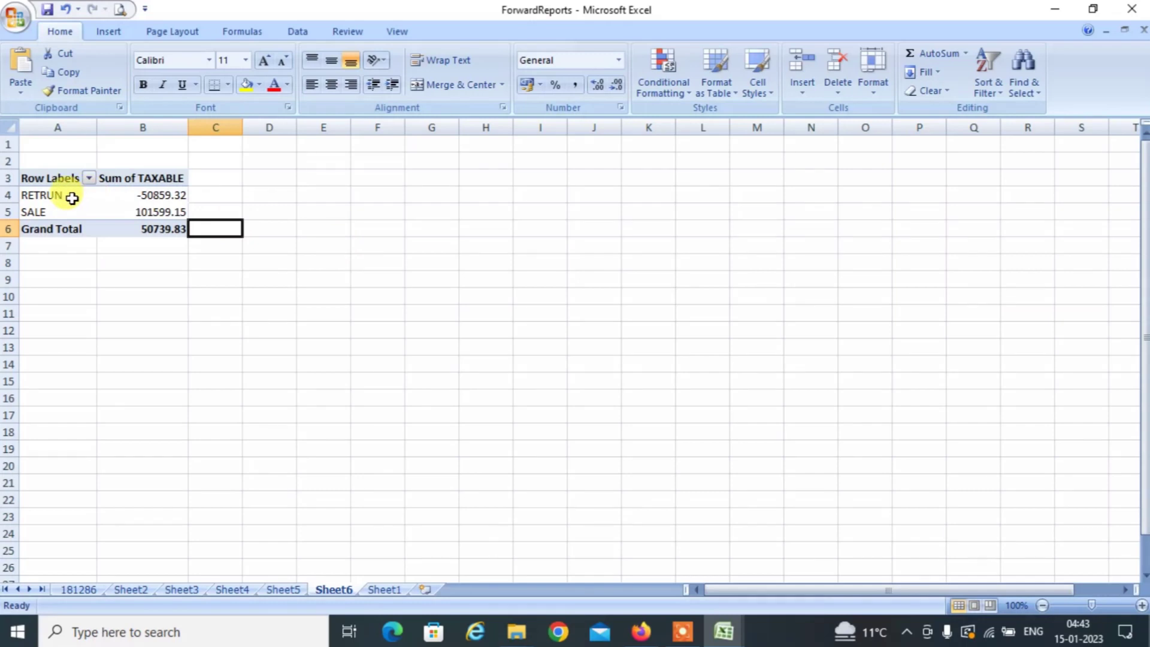
Replace EVENT with STATE and RATE in the pivot's Row Labels, showing every state at 18.00.
left_click(72, 196)
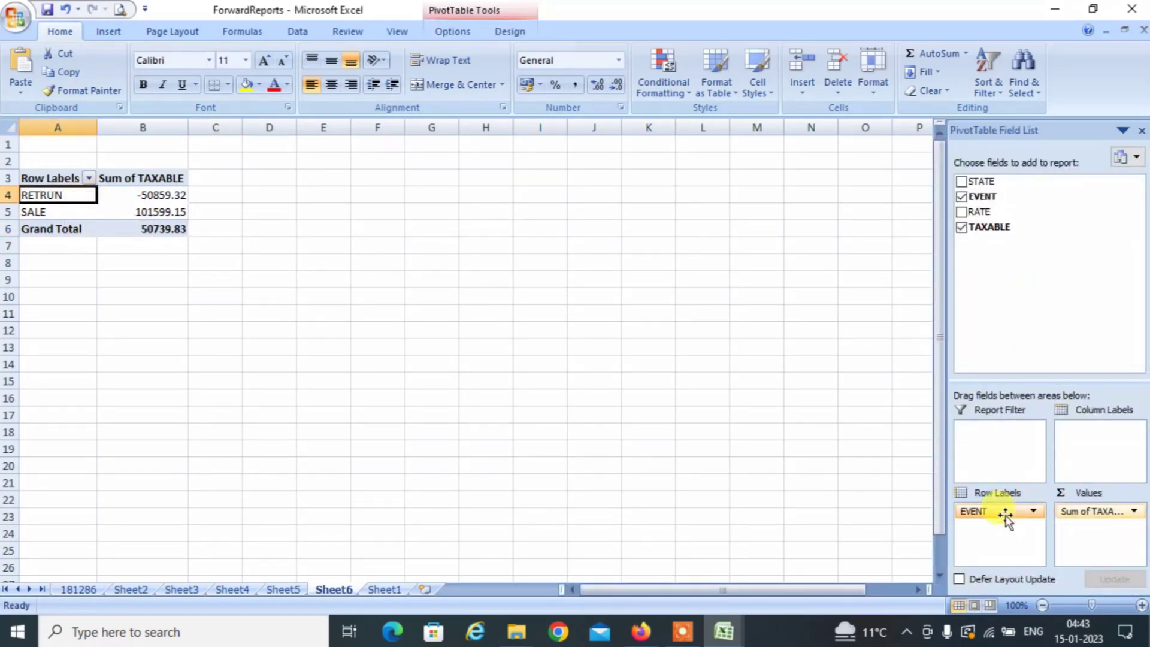
left_click_drag(1001, 514, 1006, 262)
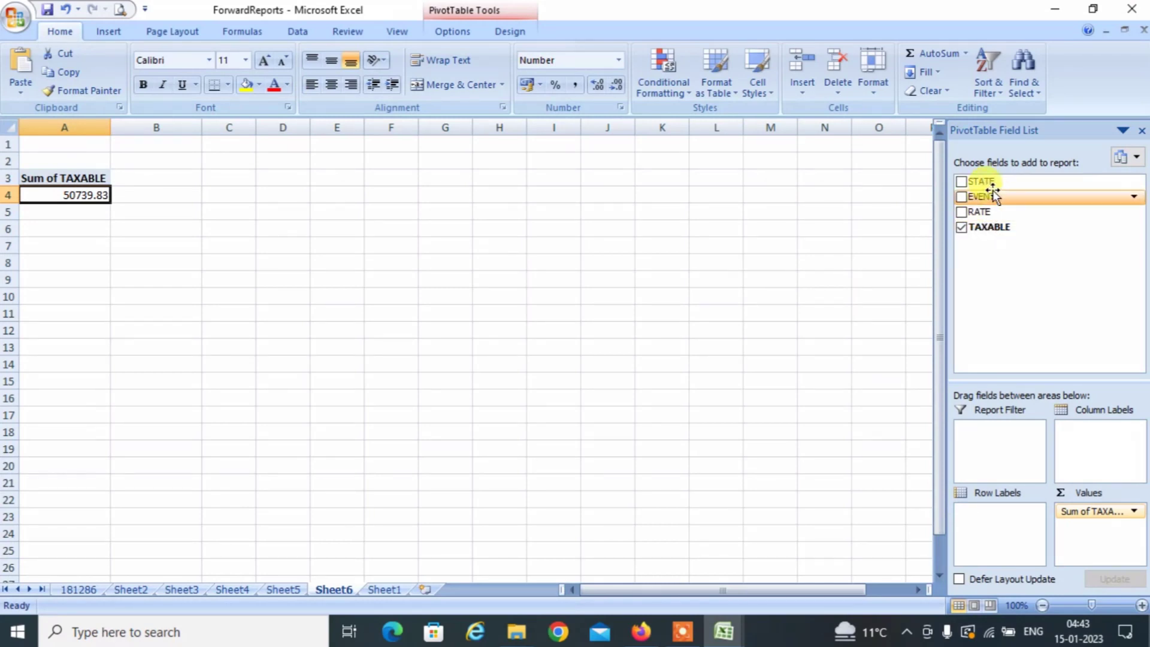
left_click_drag(989, 186, 995, 522)
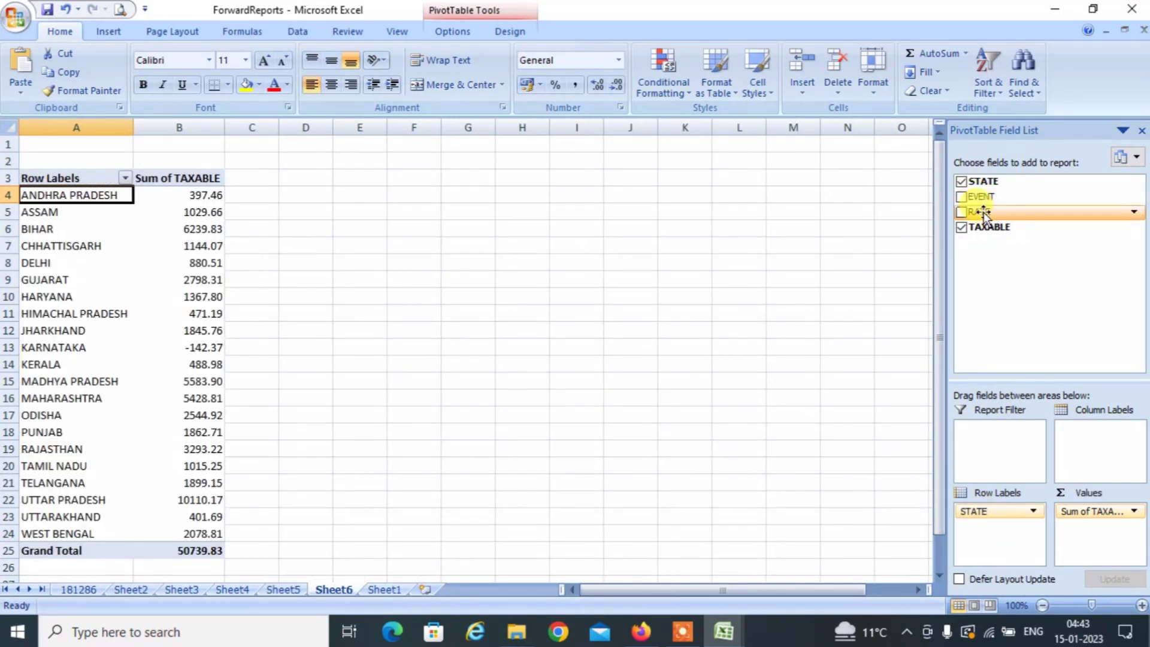
left_click_drag(983, 214, 1005, 540)
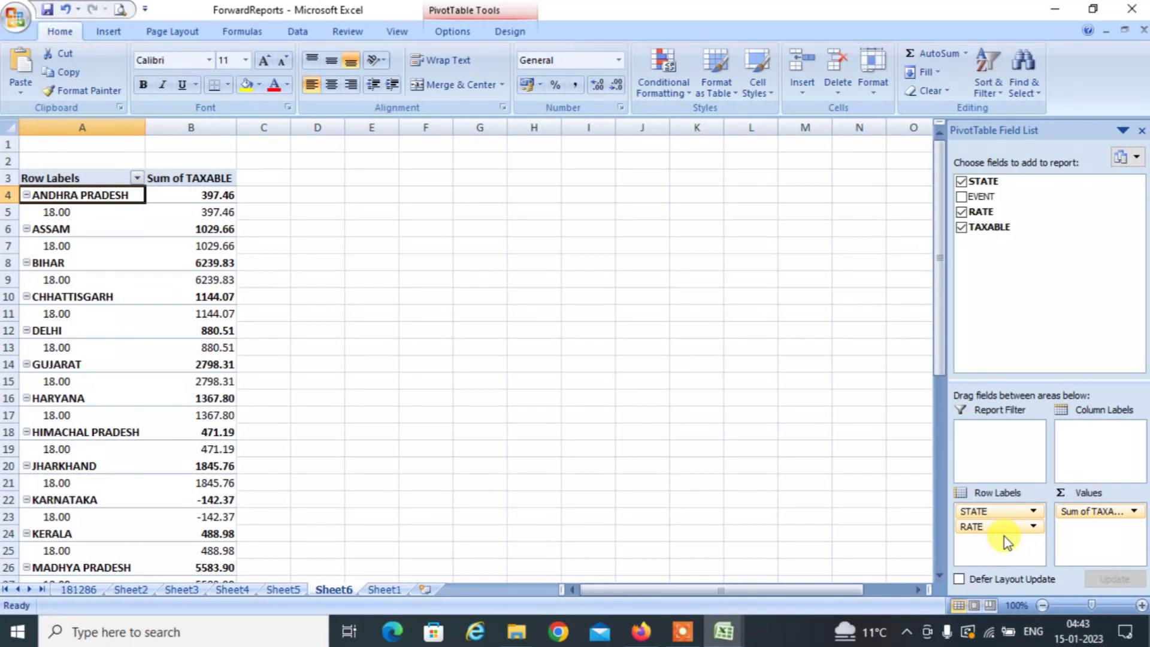
left_click(113, 330)
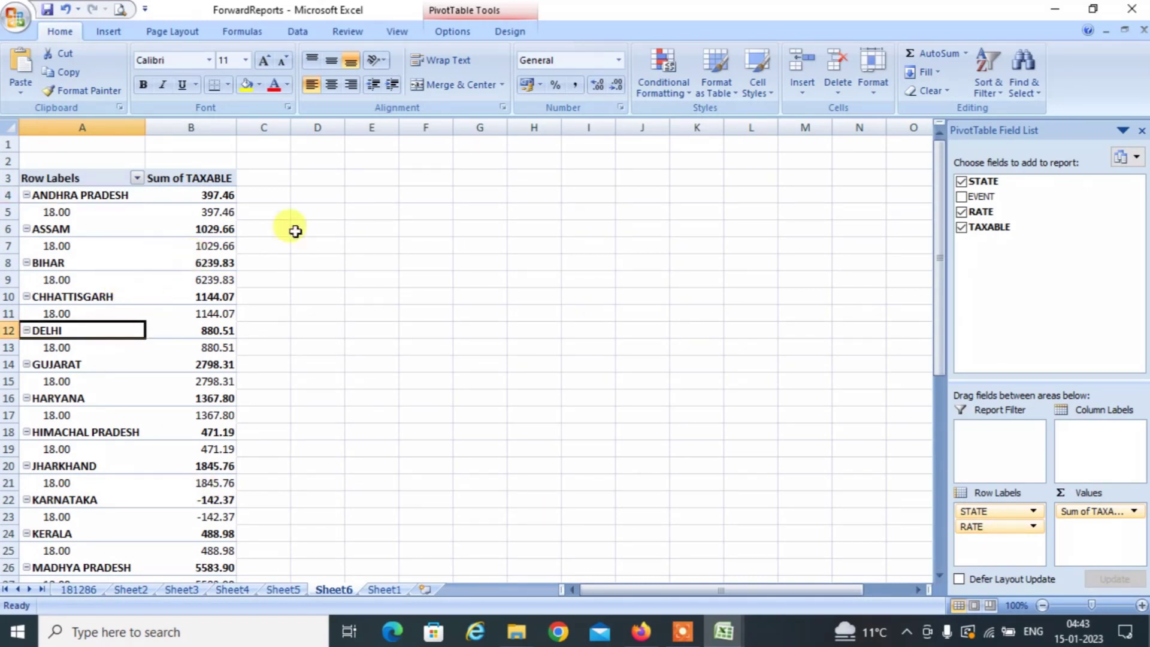
Set the pivot to Do Not Show Subtotals for each state.
left_click(511, 37)
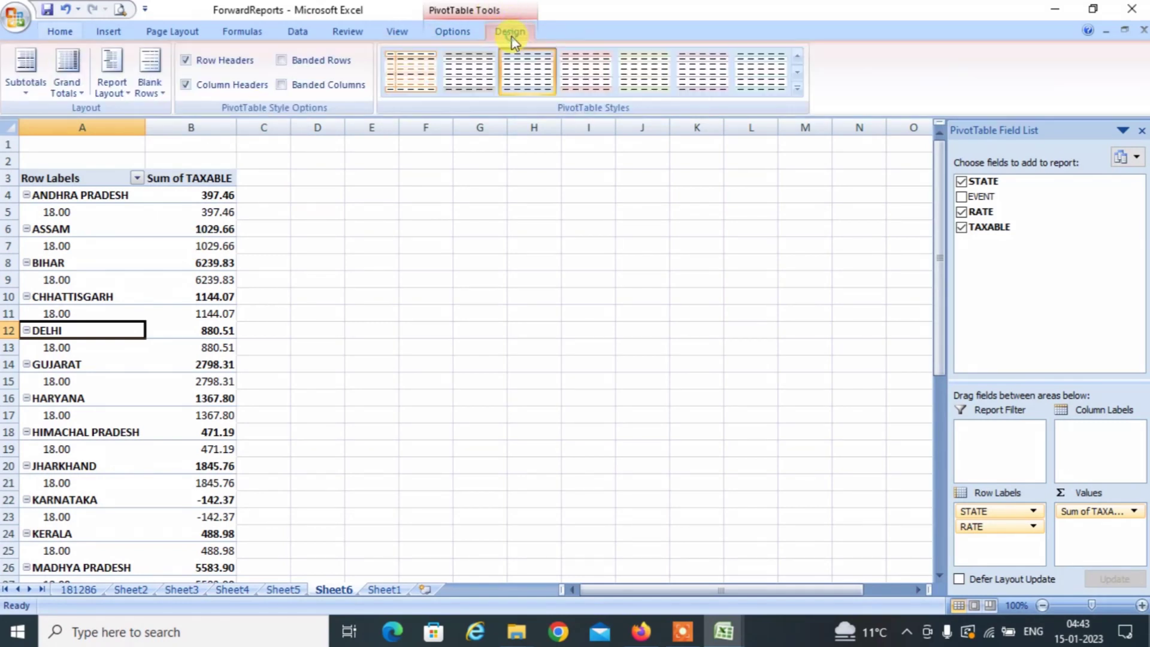
left_click(25, 83)
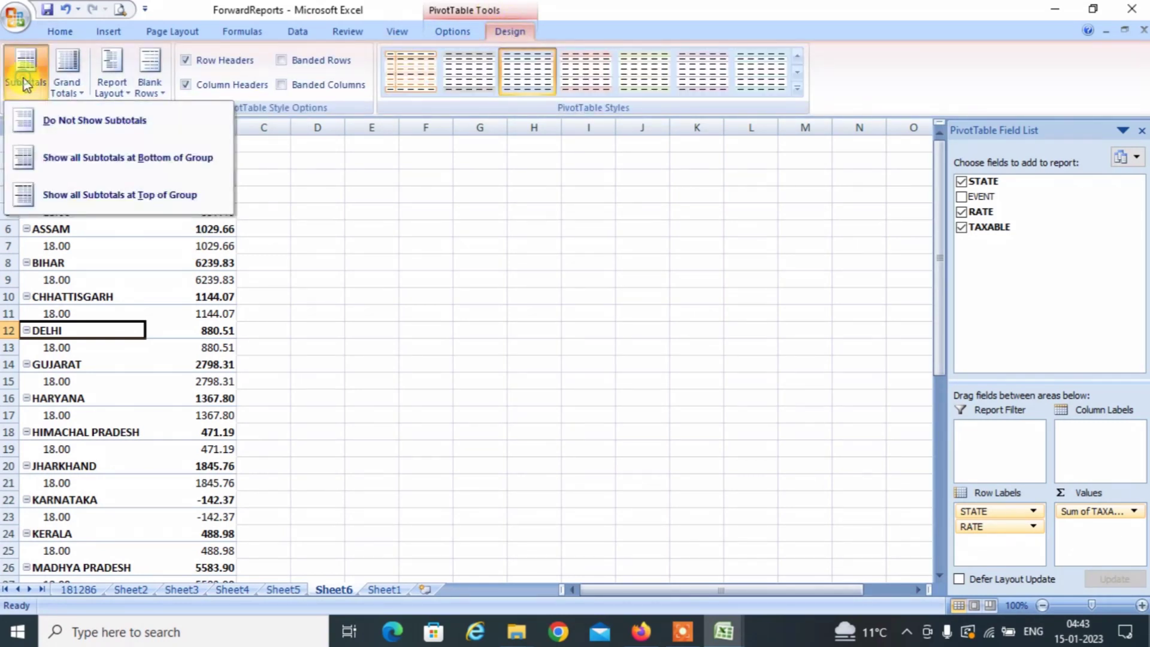
left_click(101, 133)
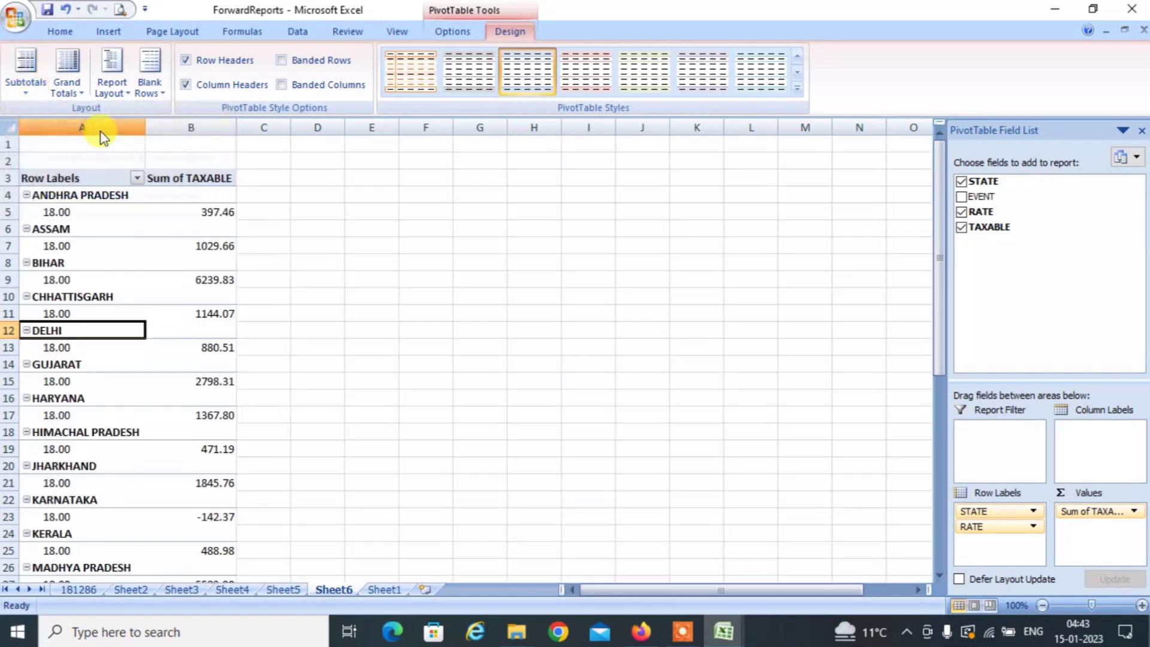
Turn on Classic PivotTable layout in the PivotTable Options Display settings.
left_click(455, 37)
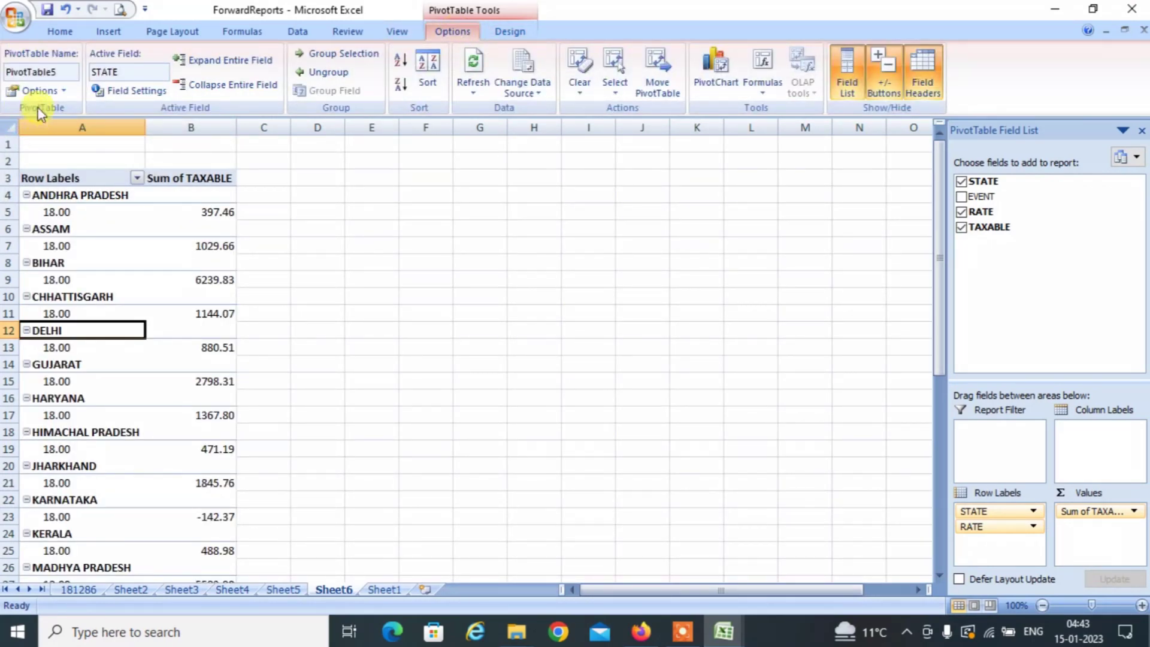
left_click(41, 92)
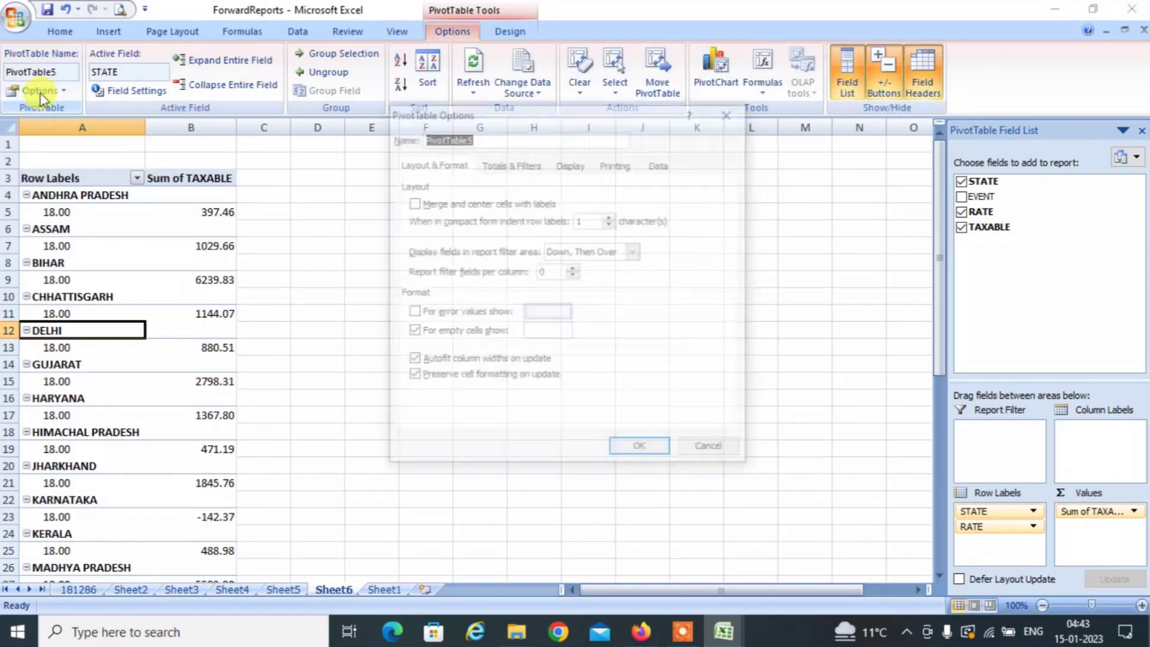
left_click(576, 167)
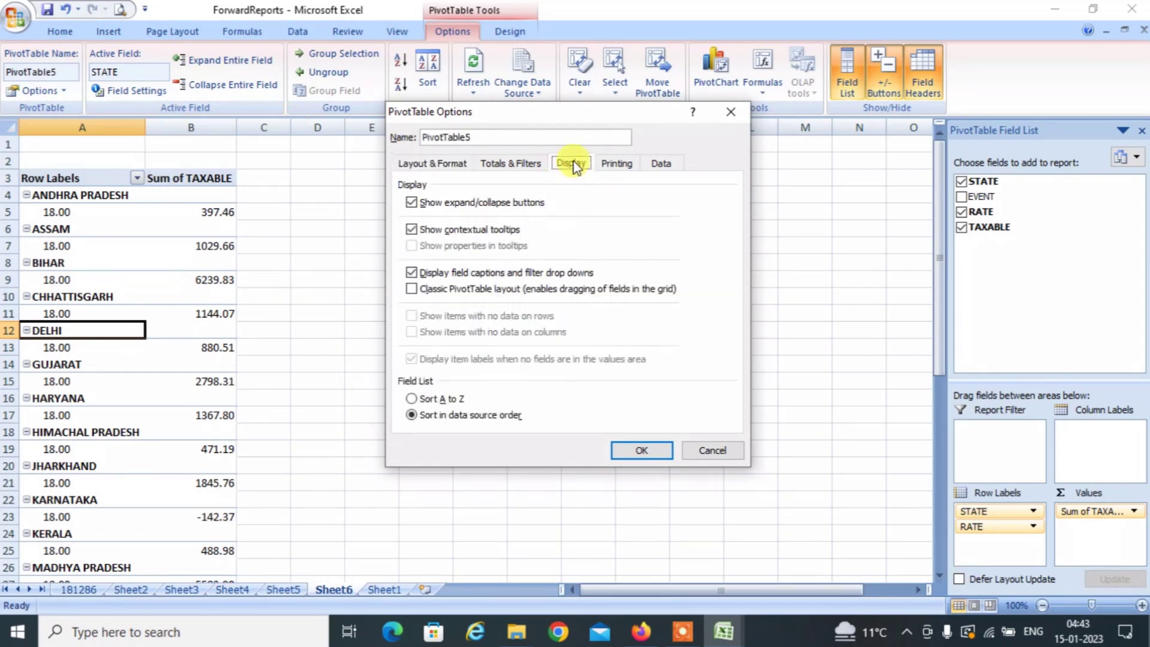
left_click(431, 290)
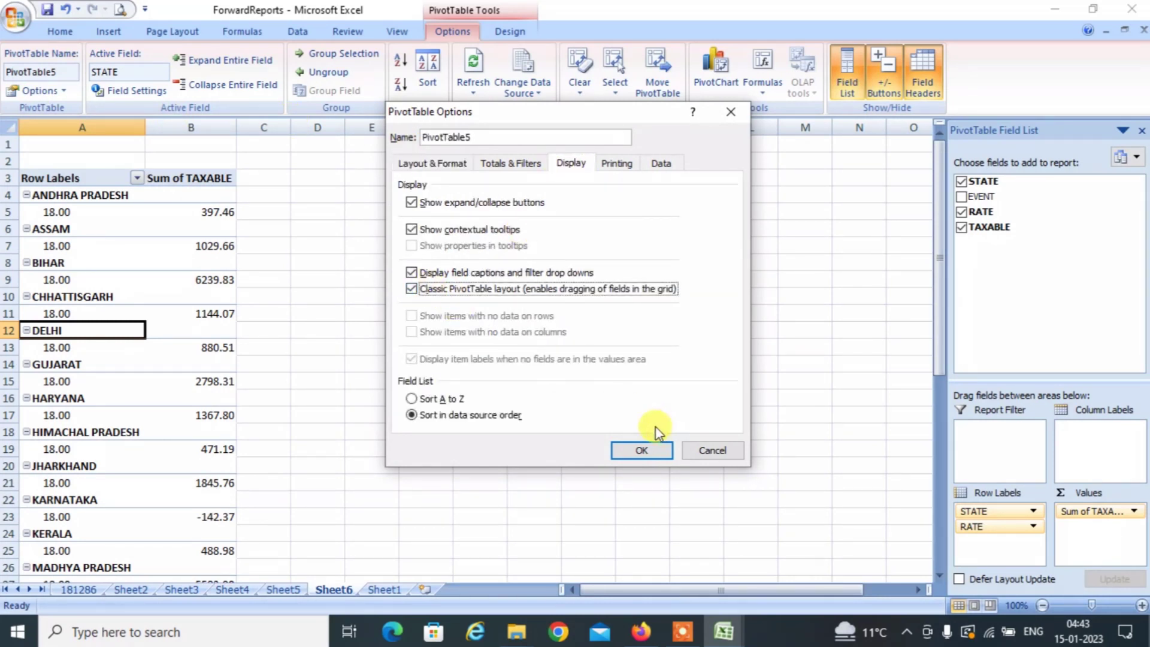
left_click(639, 450)
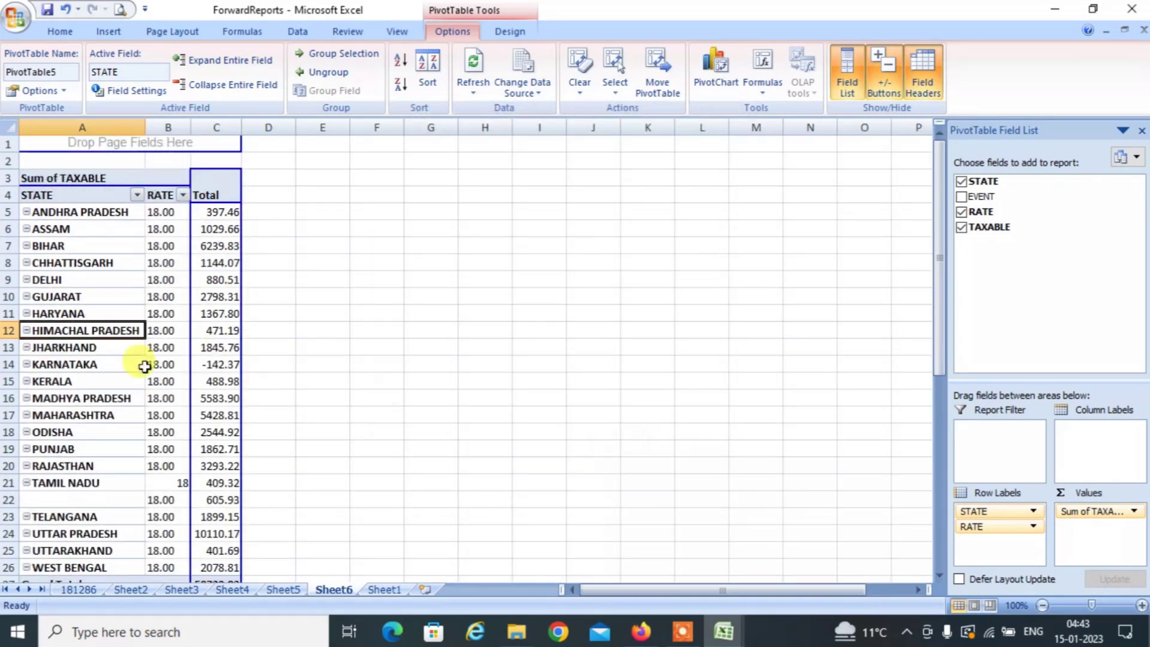
Check the classic-layout pivot and close the ForwardReports workbook.
left_click(81, 250)
key("Down")
key("Down")
key("Down")
key("Down")
key("Down")
key("Down")
key("Down")
key("Down")
key("Down")
key("Down")
key("Down")
key("Down")
key("Down")
key("Down")
key("Down")
key("Down")
key("Down")
key("Down")
key("Down")
key("Down")
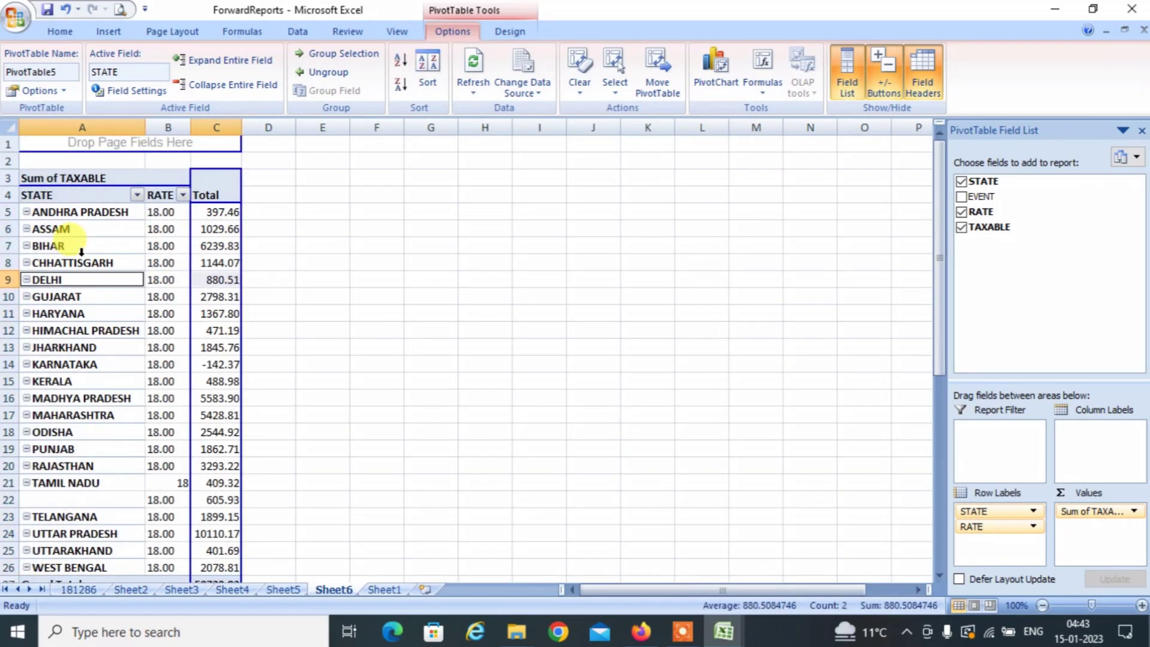
key("Up")
key("Up")
key("Up")
key("Up")
key("Up")
key("Up")
key("Up")
key("Up")
key("Up")
key("Up")
key("Up")
key("Up")
key("Up")
key("Up")
key("Up")
key("Up")
key("Up")
key("Up")
key("Up")
key("Up")
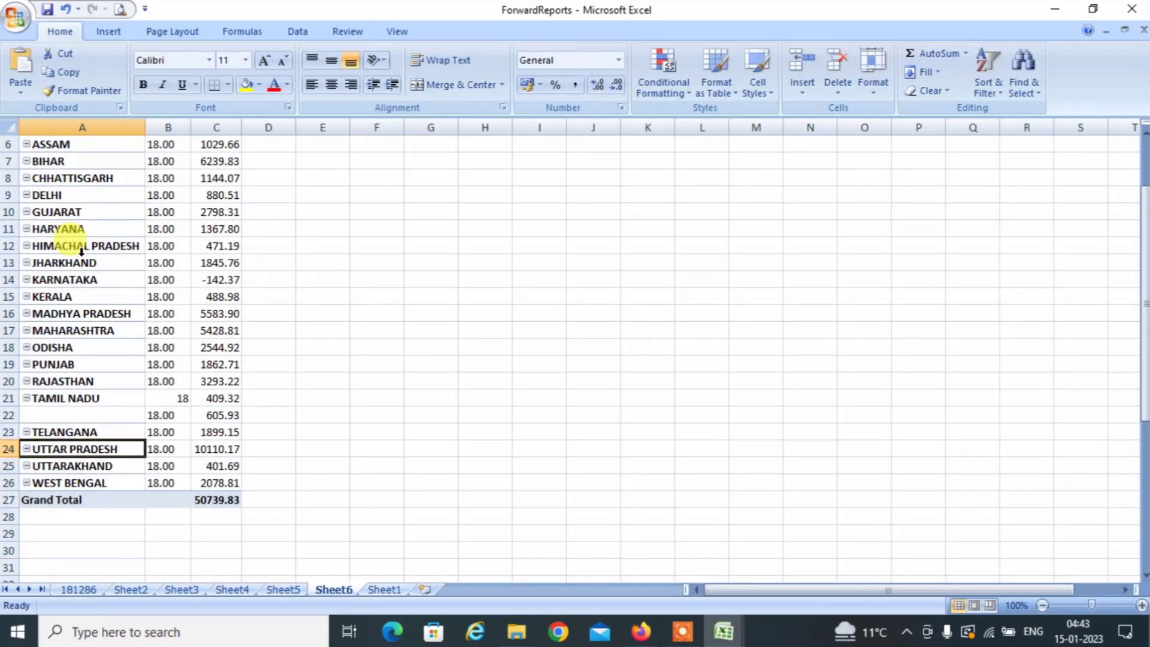
key("Down")
key("Down")
key("Down")
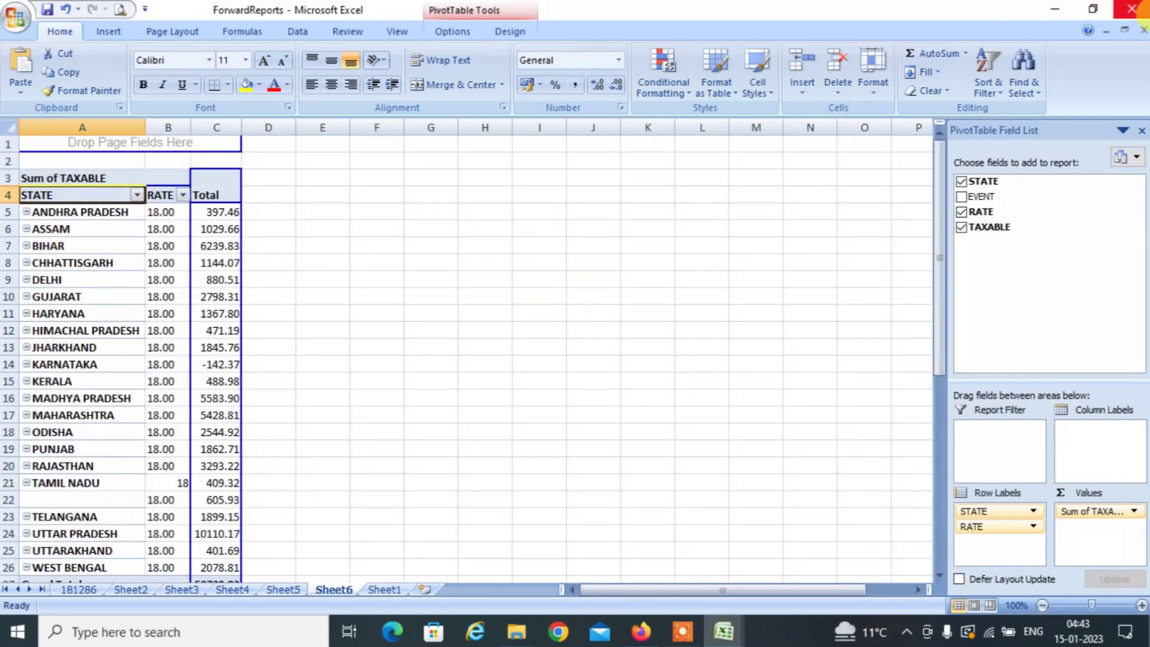
left_click(1131, 9)
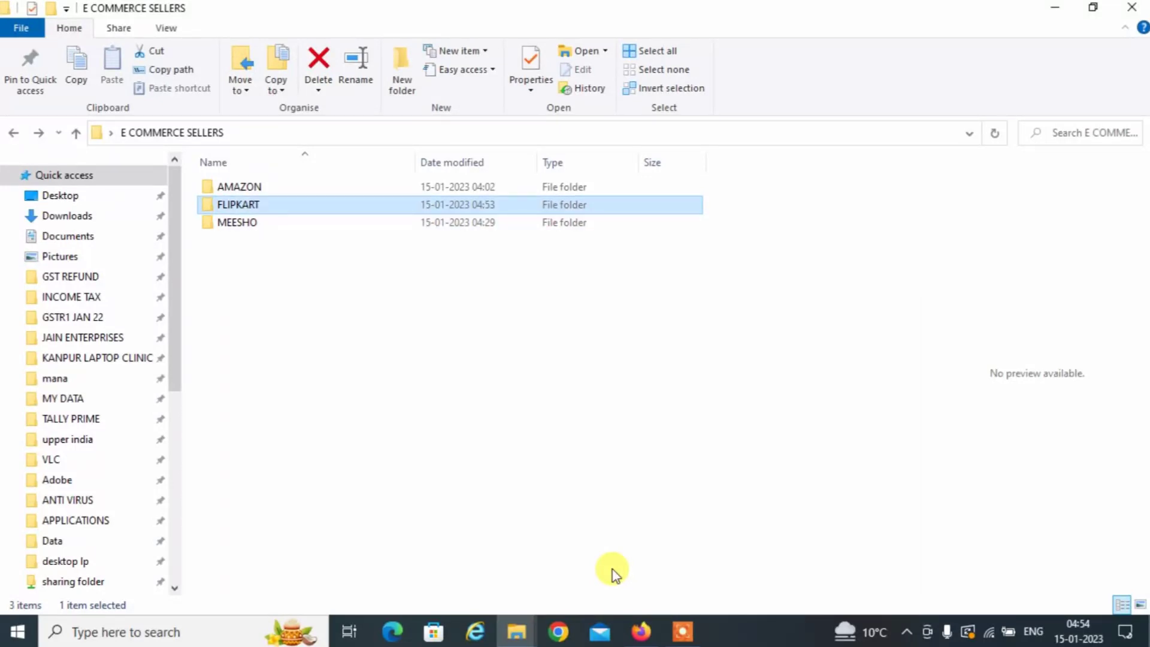
Open the flipkart sales workbook from the FLIPKART folder.
key("Return")
key("Down")
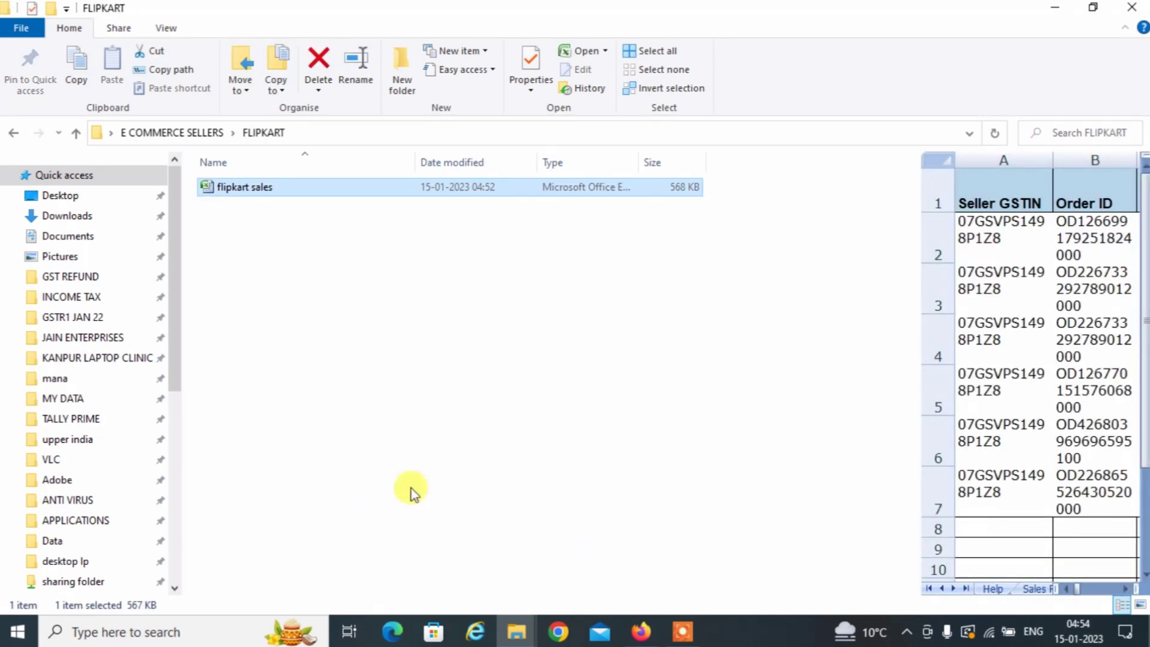
double_click(244, 195)
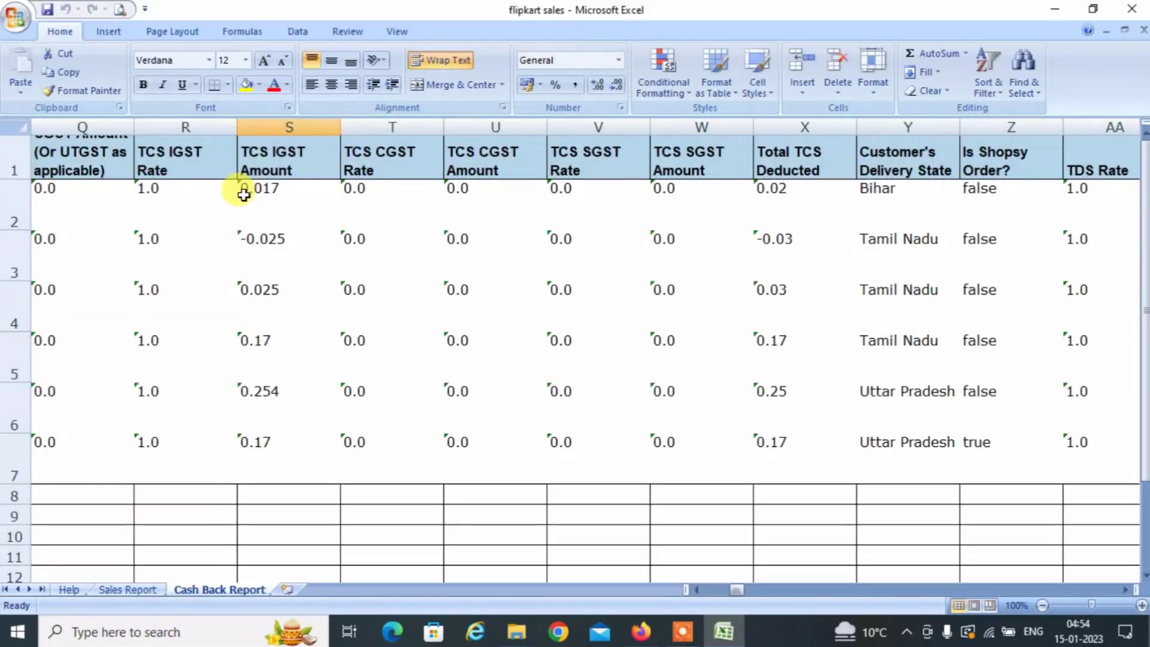
Insert a new worksheet and enter headings STATE, EVENT, RATE and TAXABLE in A1:D1.
left_click(128, 590)
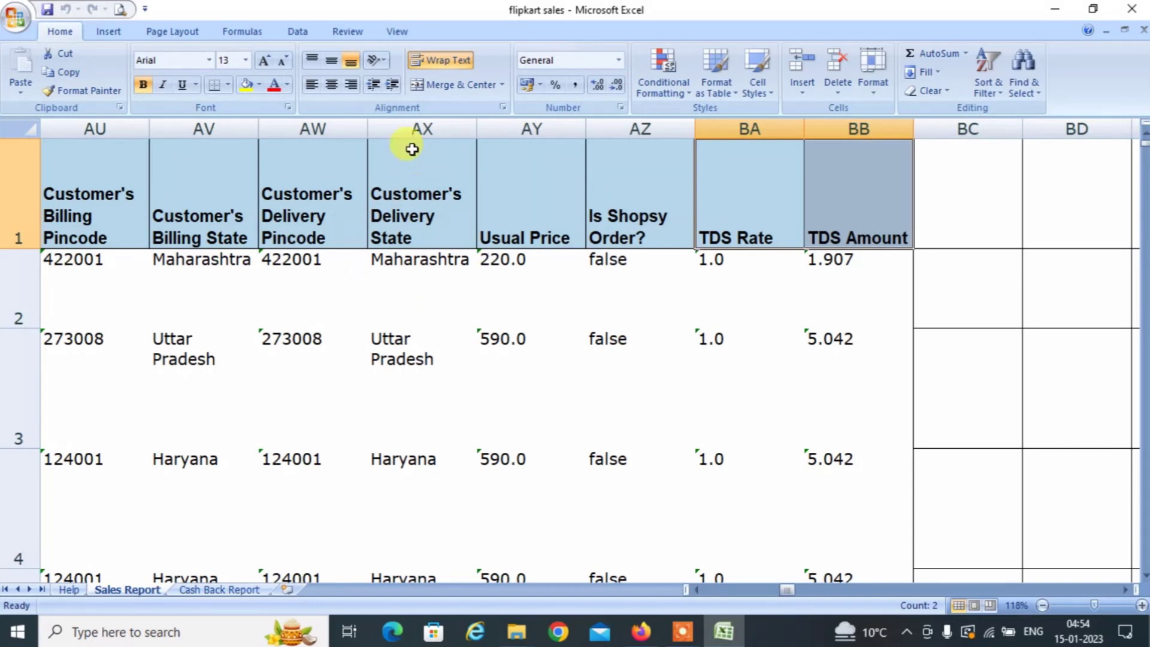
left_click(412, 129)
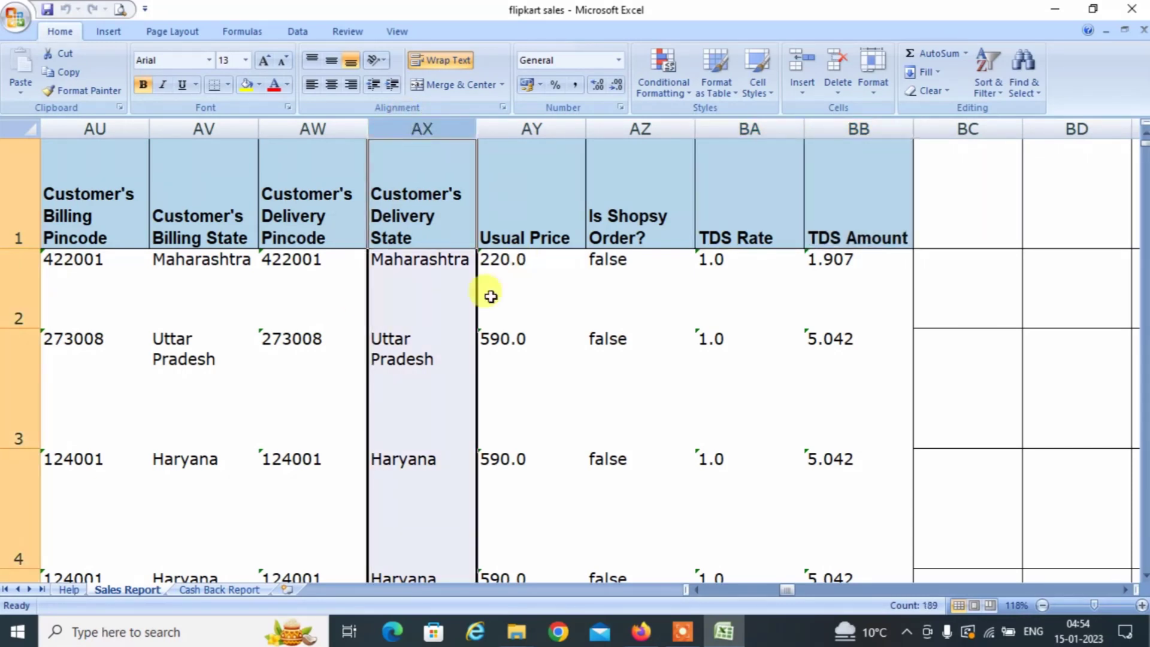
left_click(290, 589)
type("S")
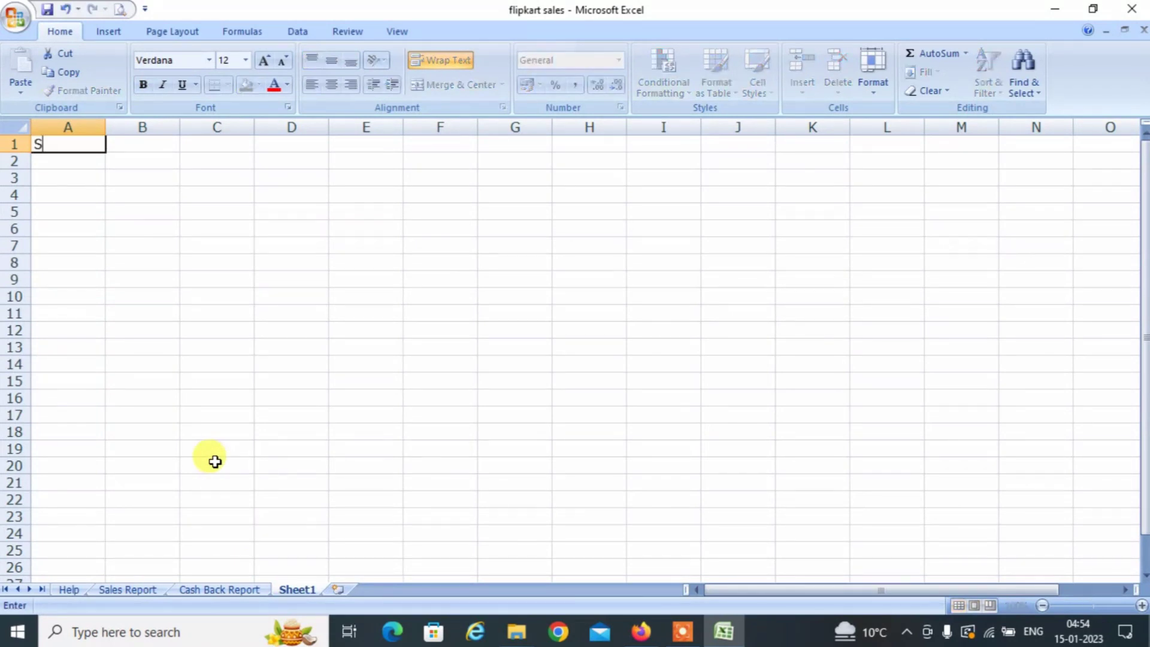
type("TATE")
key("Tab")
type("EVENT")
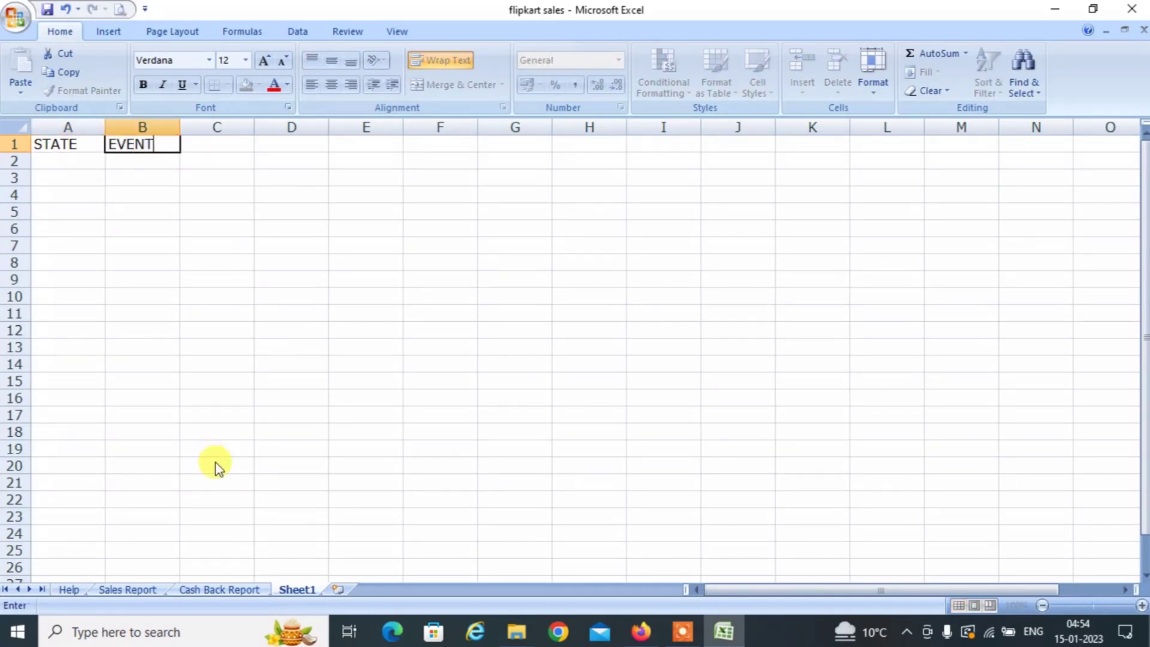
key("Tab")
type("RATE")
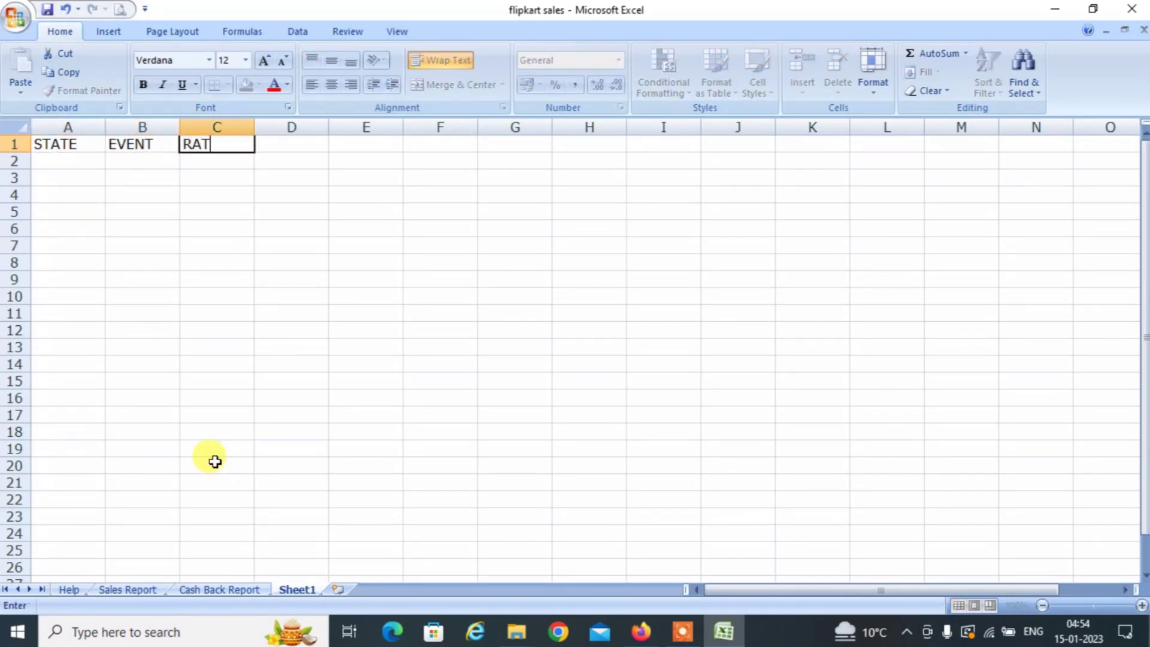
key("Tab")
type("TA")
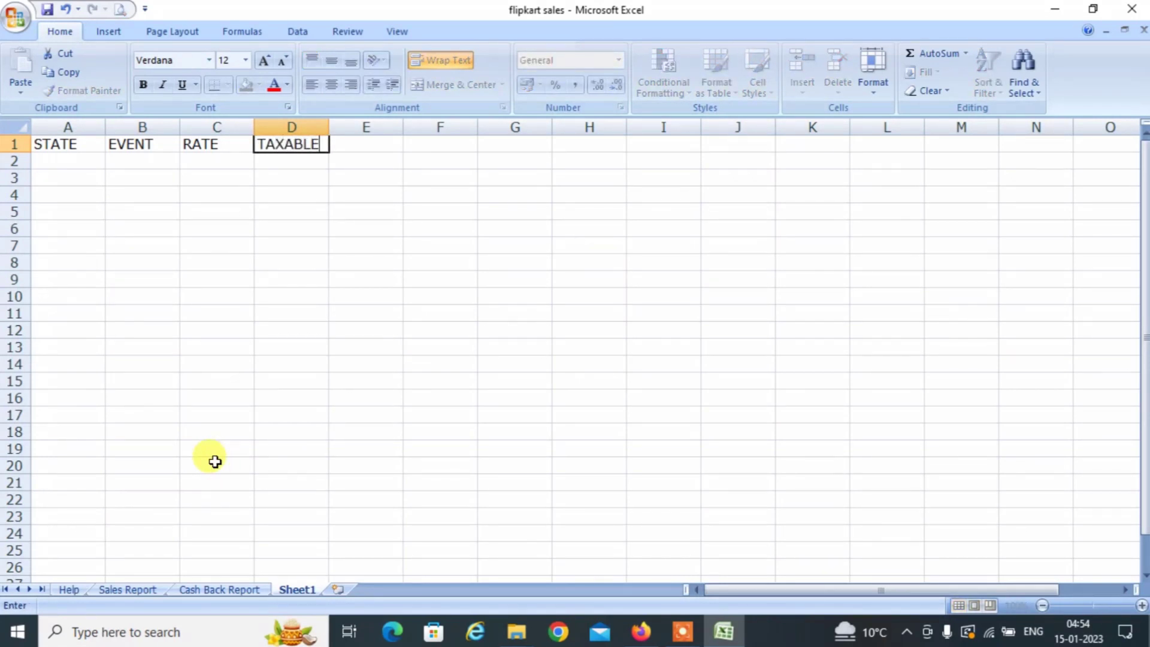
key("Return")
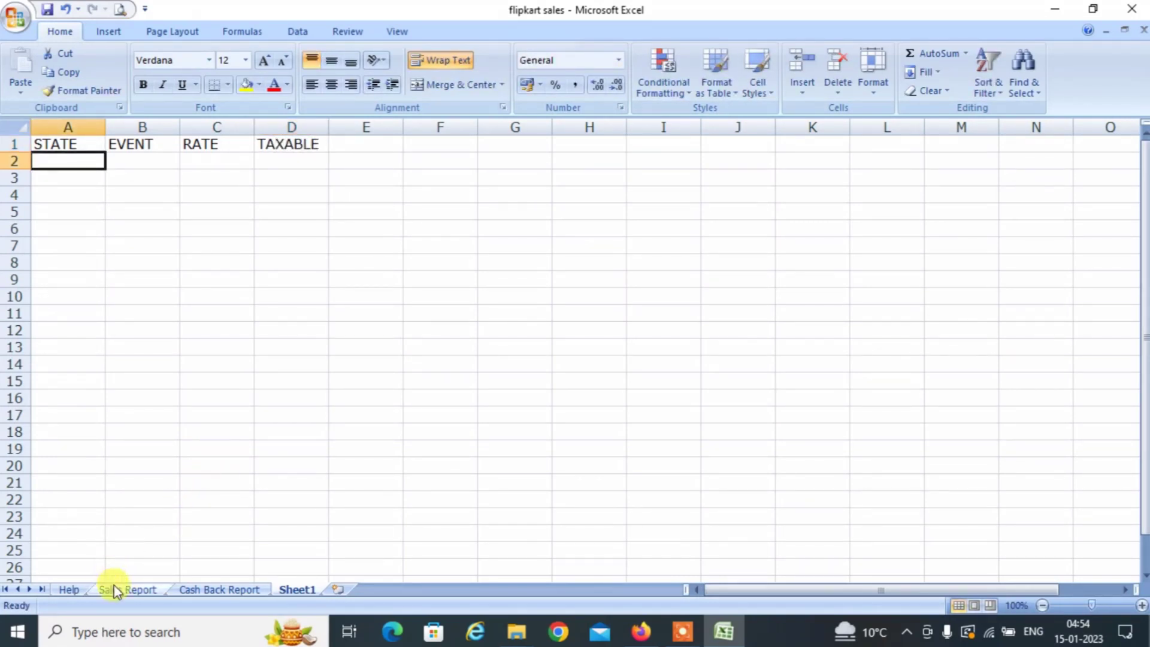
Copy the delivery states AX2:AX189 from Sales Report into Sheet1 under STATE.
left_click(116, 590)
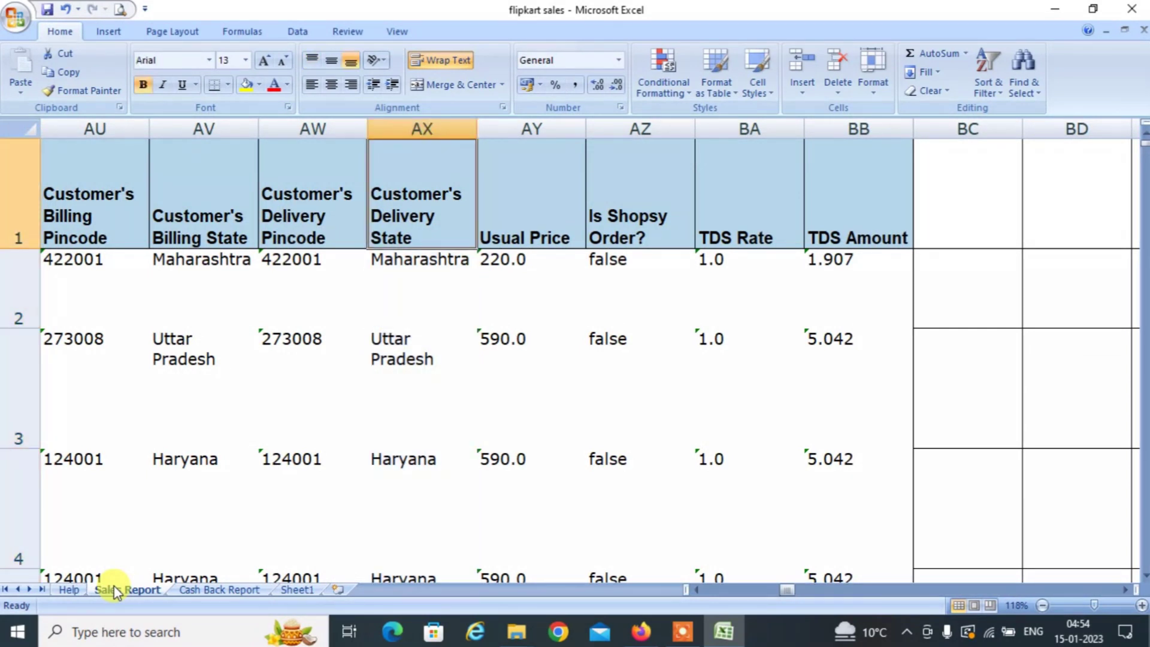
key("Down")
key("Up")
key("Down")
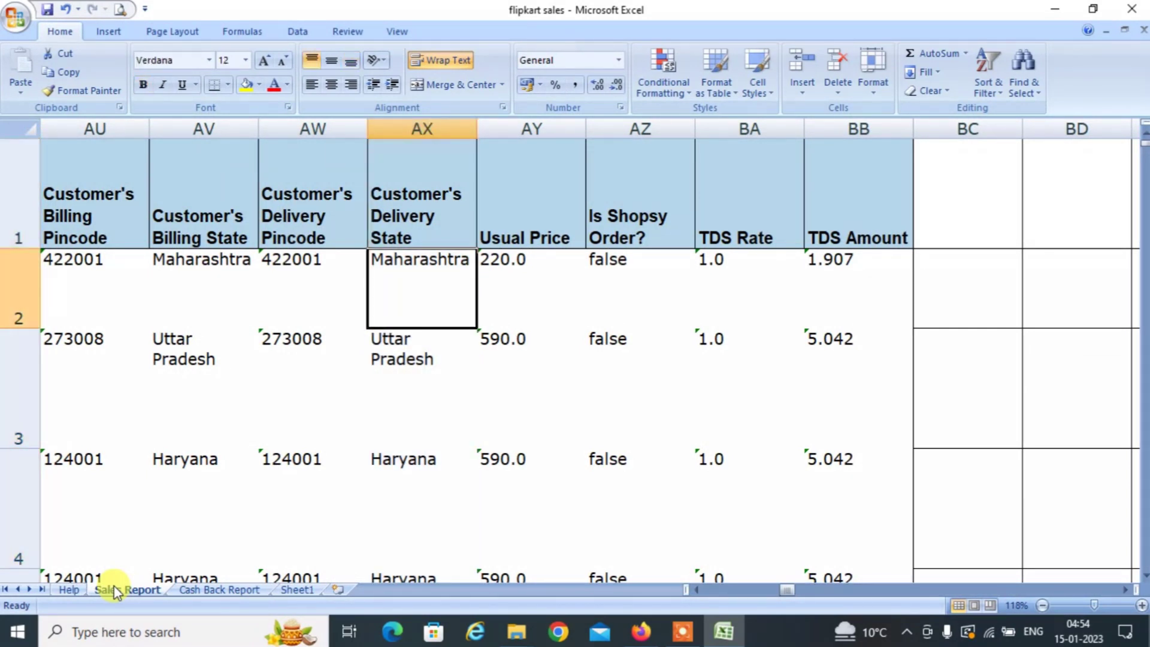
key("ctrl+Down")
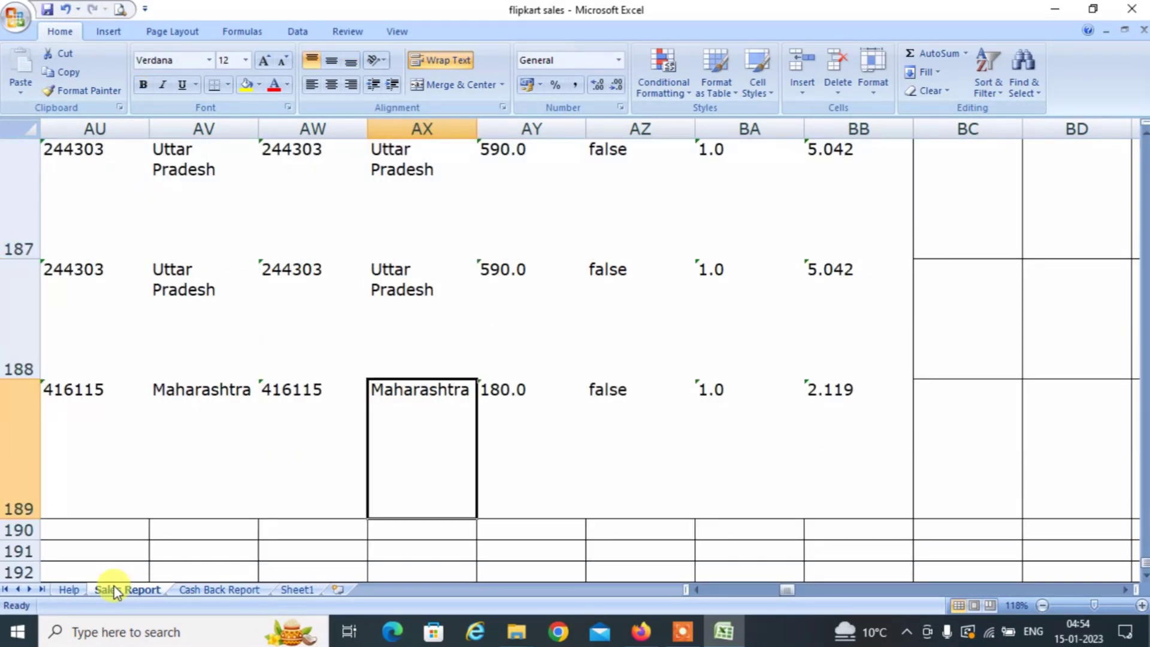
key("ctrl+Up")
key("Down")
key("shift+Down")
key("shift+Down")
key("shift+Down")
key("shift+Down")
key("shift+Down")
key("shift+Down")
key("shift+Down")
key("shift+Down")
key("shift+Down")
key("shift+Down")
key("shift+Down")
key("shift+Down")
key("shift+Down")
key("shift+Down")
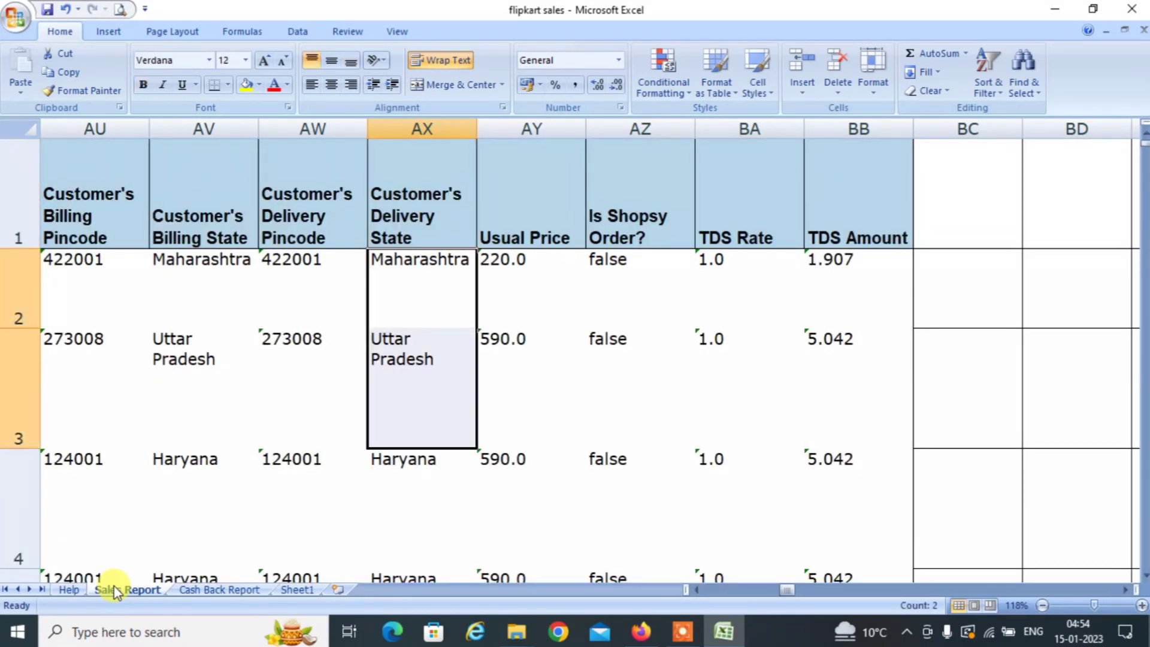
key("ctrl+shift+Down")
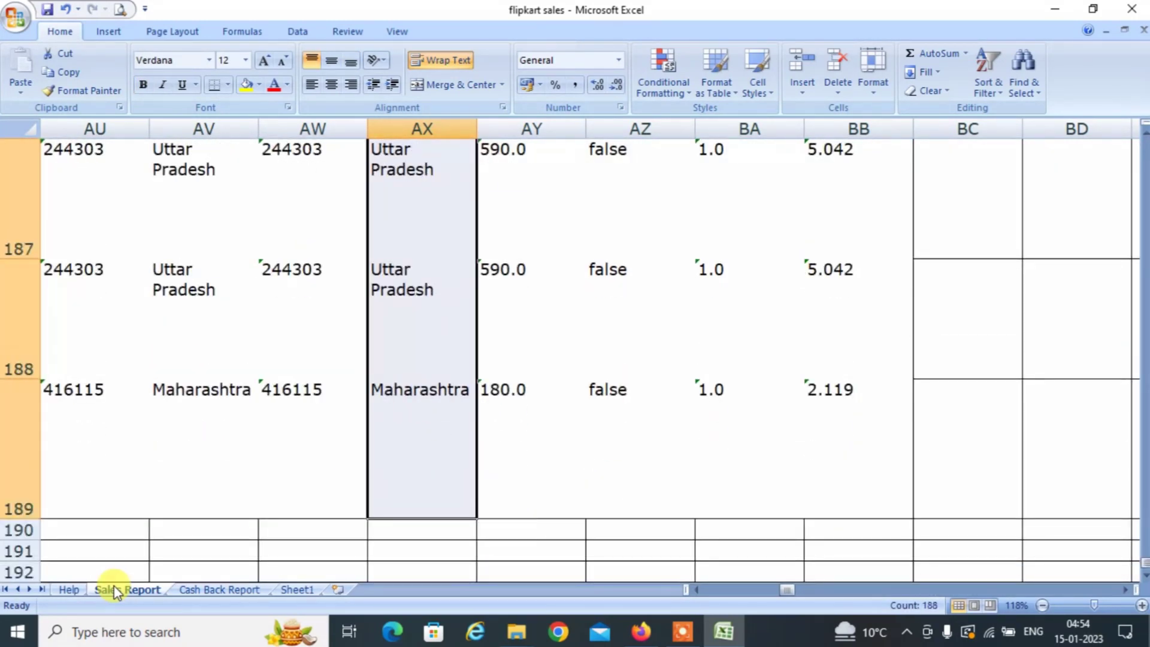
key("ctrl+c")
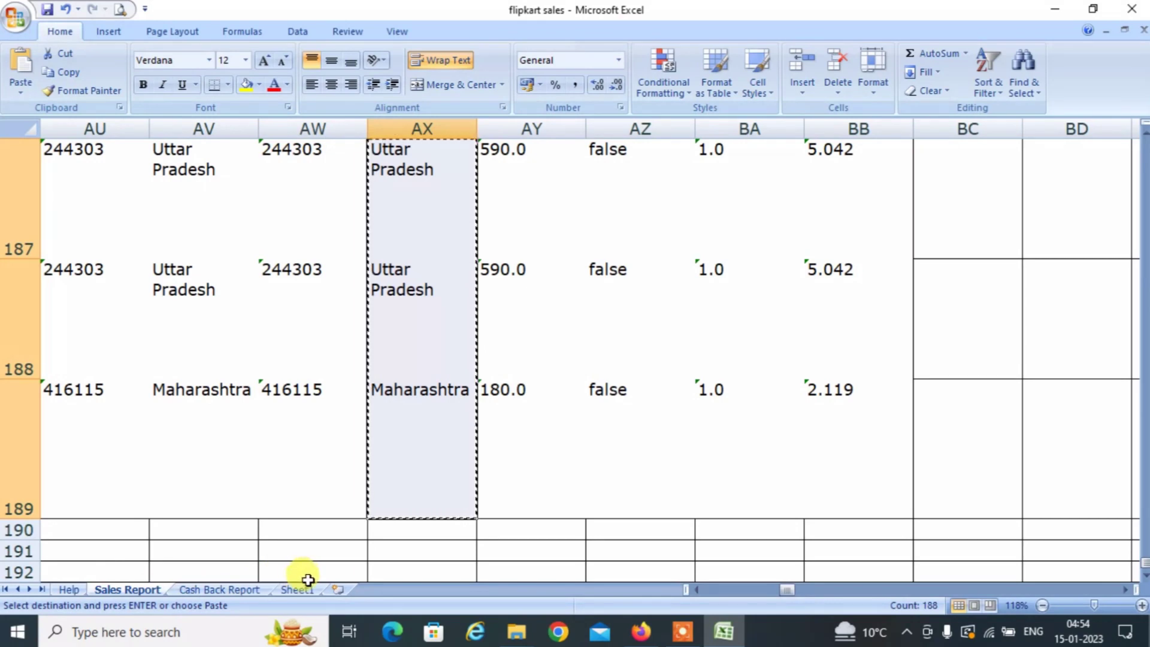
left_click(291, 589)
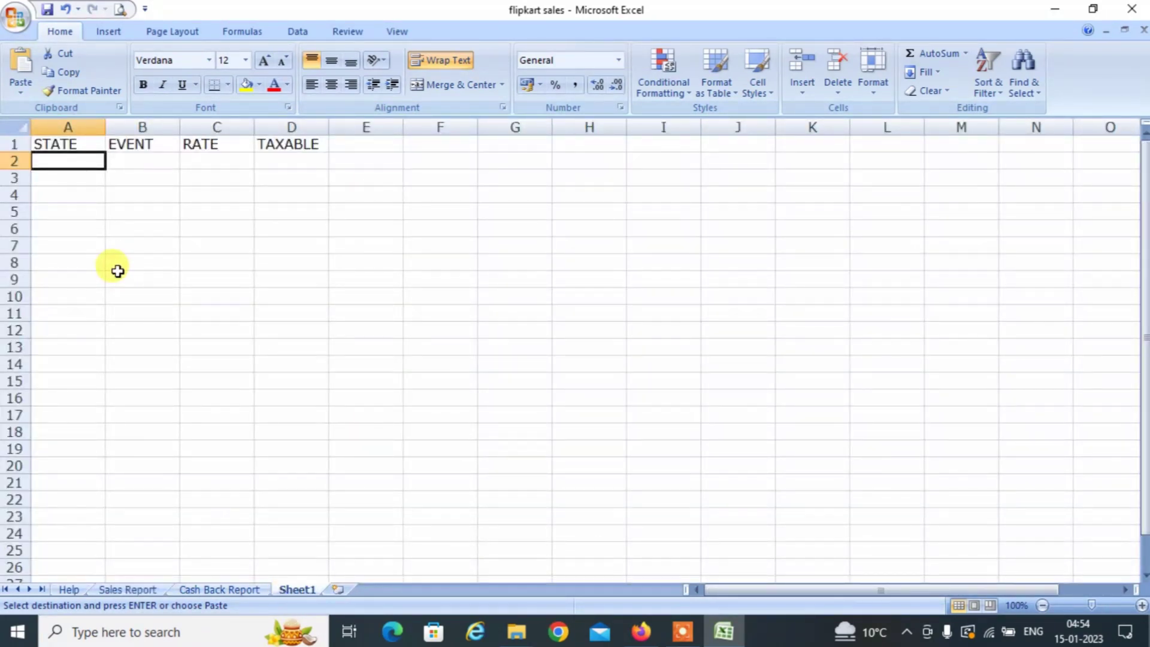
key("ctrl+v")
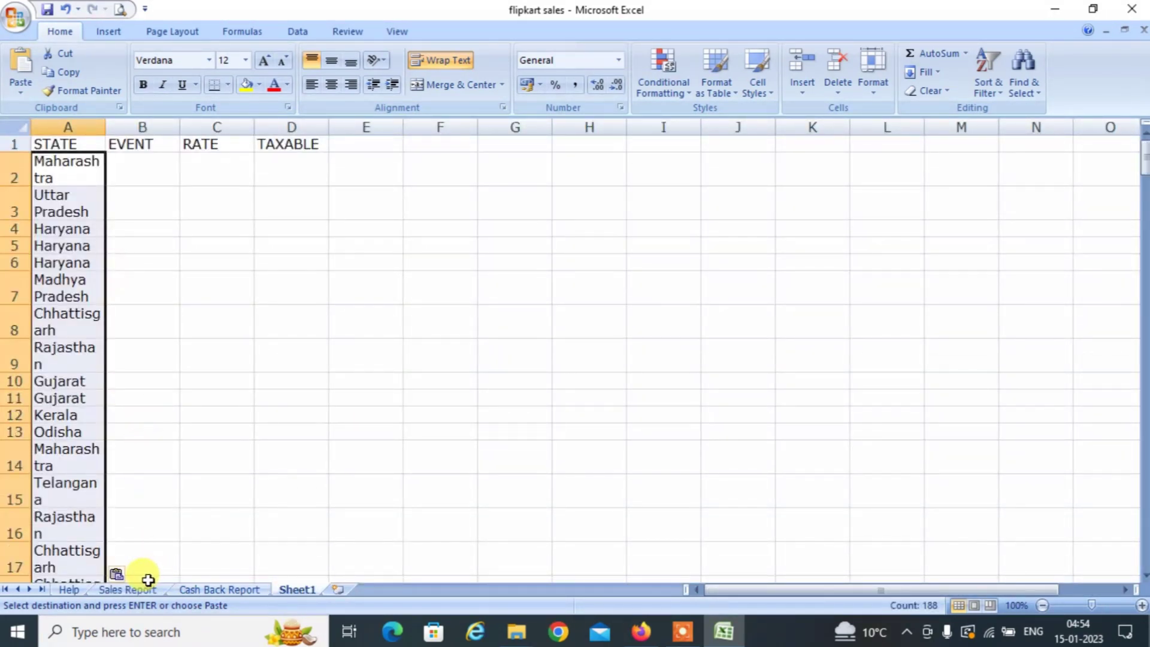
Locate the Event Type column on Sales Report and check that its data ends at row 189.
left_click(131, 590)
key("Left")
key("Up")
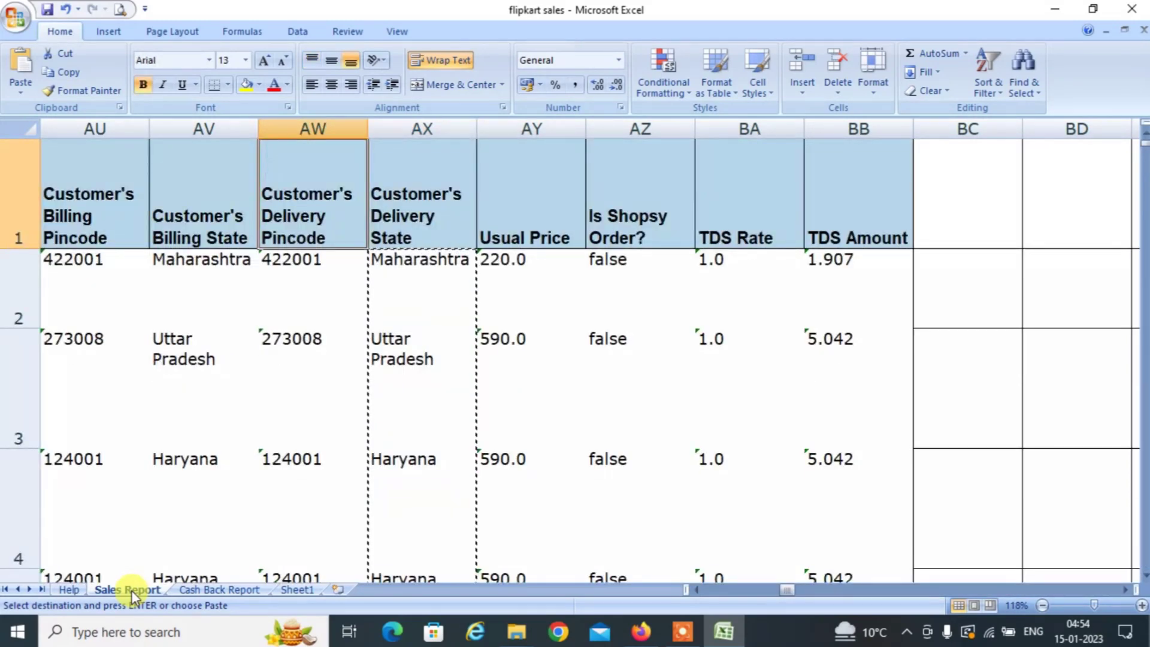
key("Left")
key("Left")
key("Left")
key("Left")
key("Left")
key("Left")
key("Left")
key("Left")
key("Left")
key("Left")
key("Left")
key("Left")
key("Left")
key("Left")
key("Left")
key("Left")
key("Left")
key("Left")
key("Left")
key("Left")
key("Left")
key("Left")
key("Left")
key("Left")
key("Left")
key("Left")
key("Left")
key("Left")
key("Left")
key("Left")
key("Left")
key("Left")
key("Left")
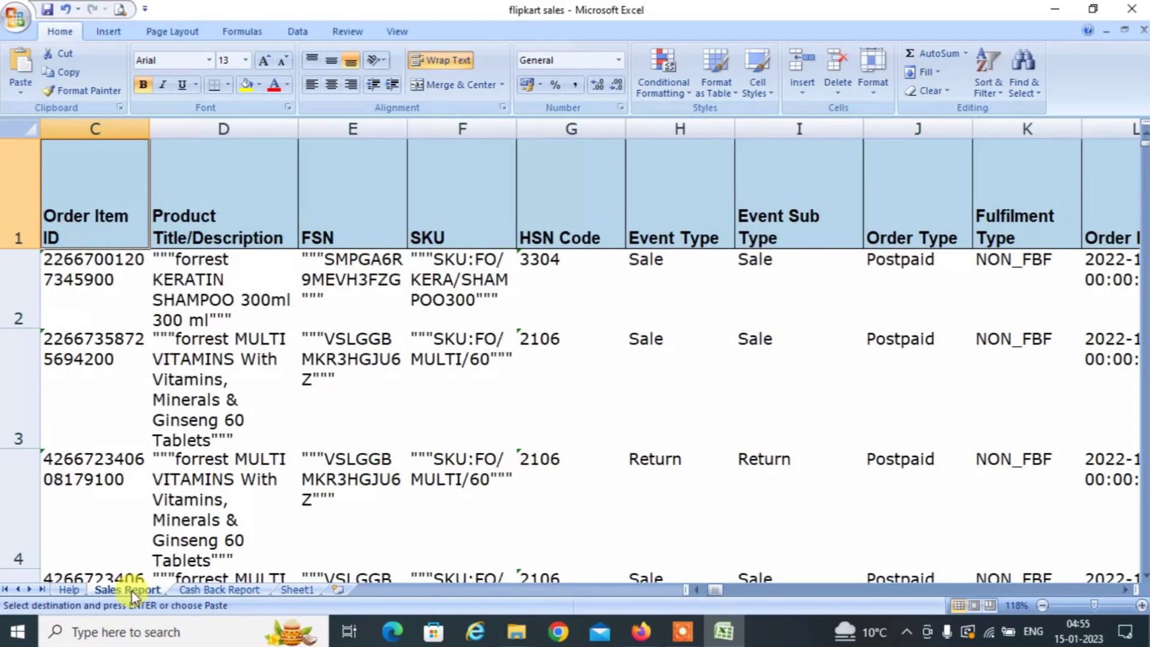
key("Right")
key("Right")
key("Right")
key("Right")
key("Right")
key("Down")
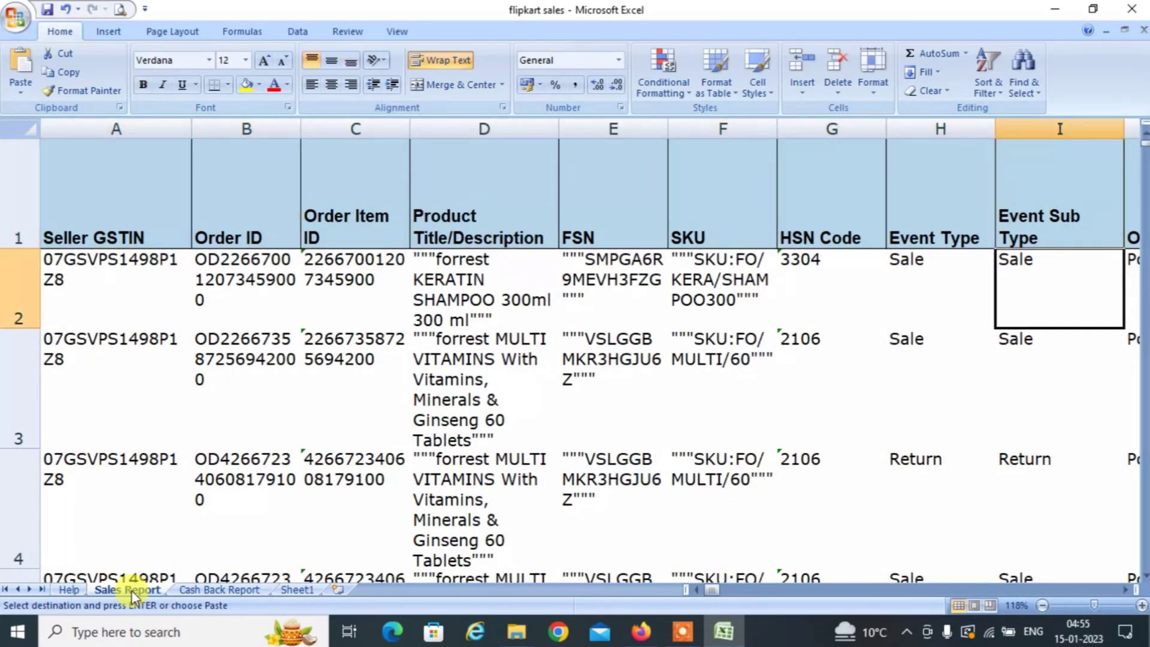
key("Left")
key("Up")
key("Down")
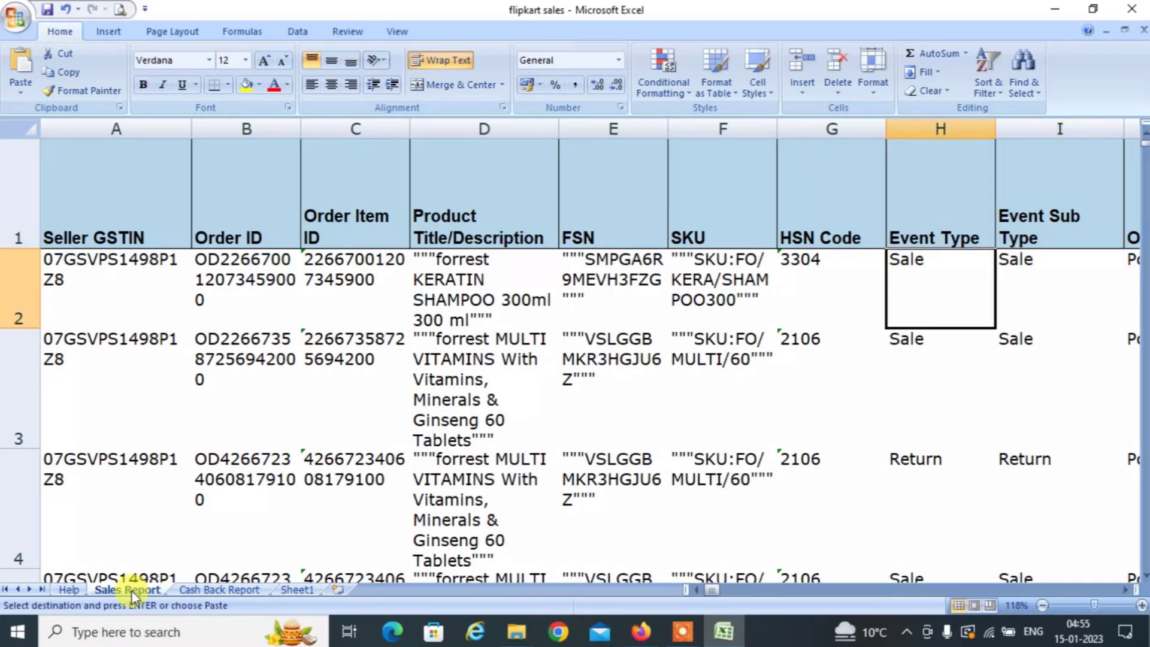
key("ctrl+Down")
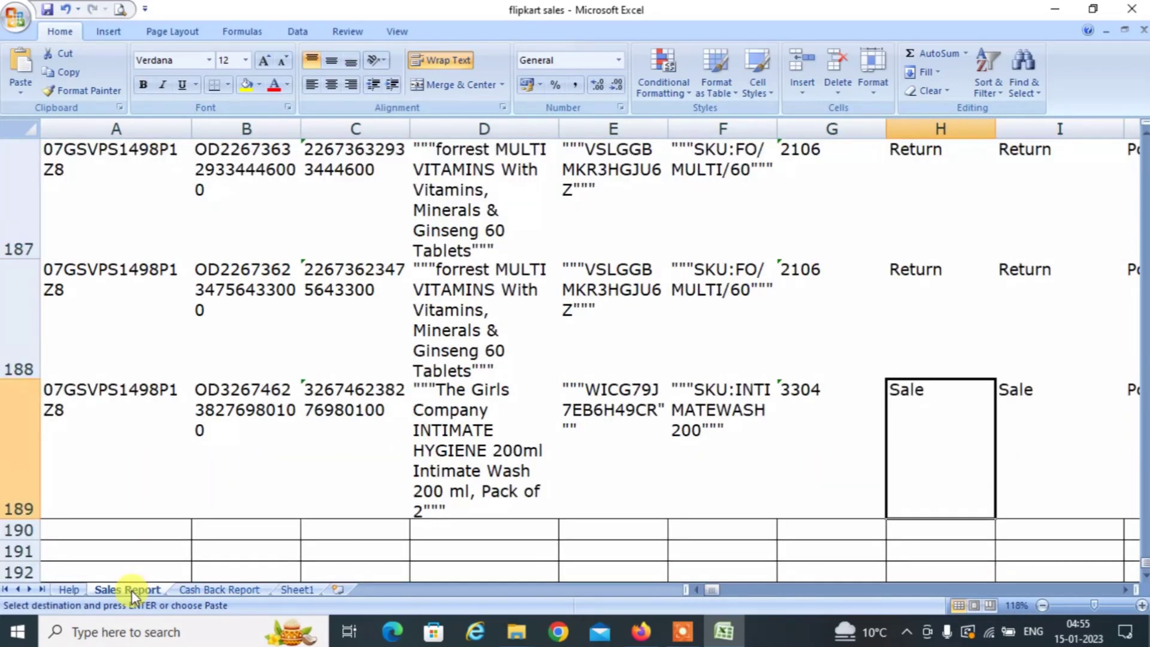
key("Up")
key("Down")
Copy the Event Types H2:H189 into Sheet1 under EVENT starting at B2.
key("ctrl+Up")
key("Down")
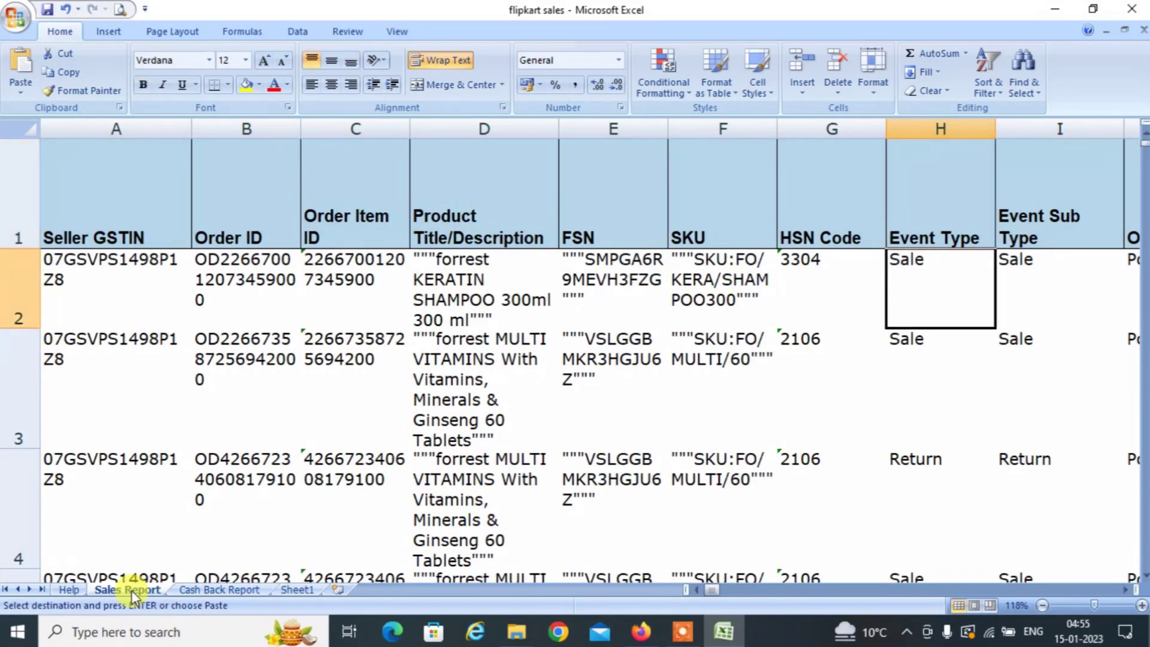
key("shift+Down")
key("shift+Down")
key("shift+Down")
key("shift+Down")
key("shift+Down")
key("shift+Down")
key("shift+Down")
key("shift+Down")
key("shift+Down")
key("shift+Down")
key("shift+Down")
key("shift+Down")
key("shift+Down")
key("shift+Down")
key("shift+Down")
key("shift+Down")
key("shift+Down")
key("shift+Down")
key("shift+Down")
key("shift+Down")
key("shift+Down")
key("shift+Down")
key("shift+Down")
key("shift+Down")
key("shift+Down")
key("shift+Down")
key("shift+Down")
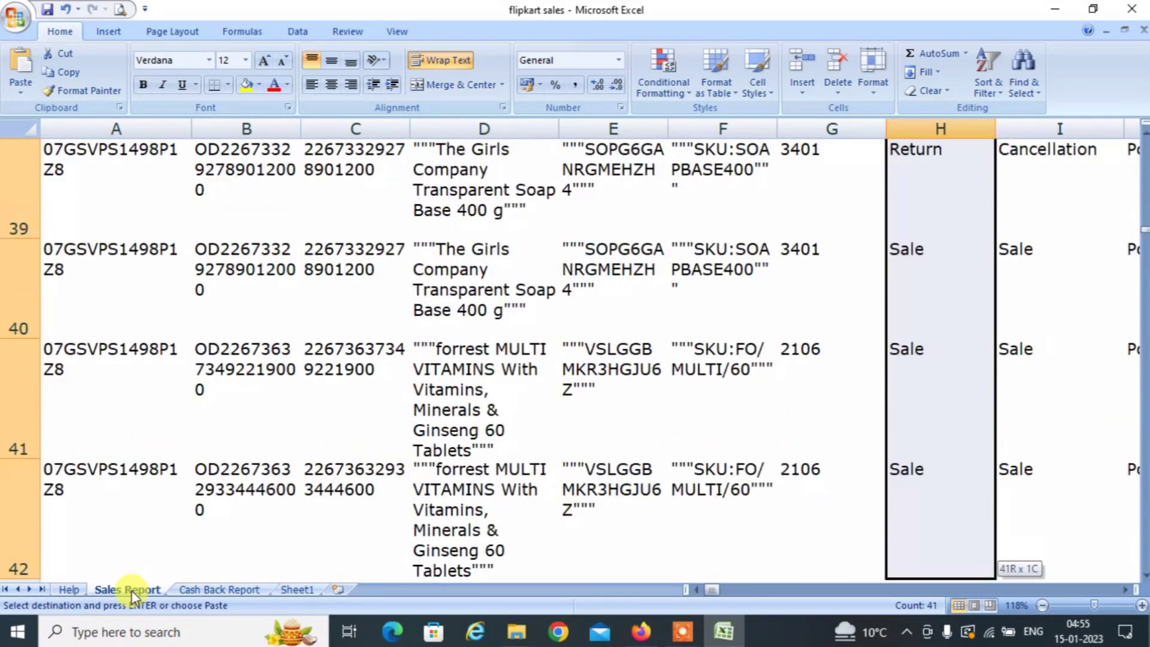
key("shift+Down")
key("shift+Down")
key("shift+Down")
key("shift+Down")
key("shift+Down")
key("shift+Down")
key("shift+Down")
key("shift+Down")
key("shift+Down")
key("shift+Down")
key("shift+Down")
key("ctrl+shift+Down")
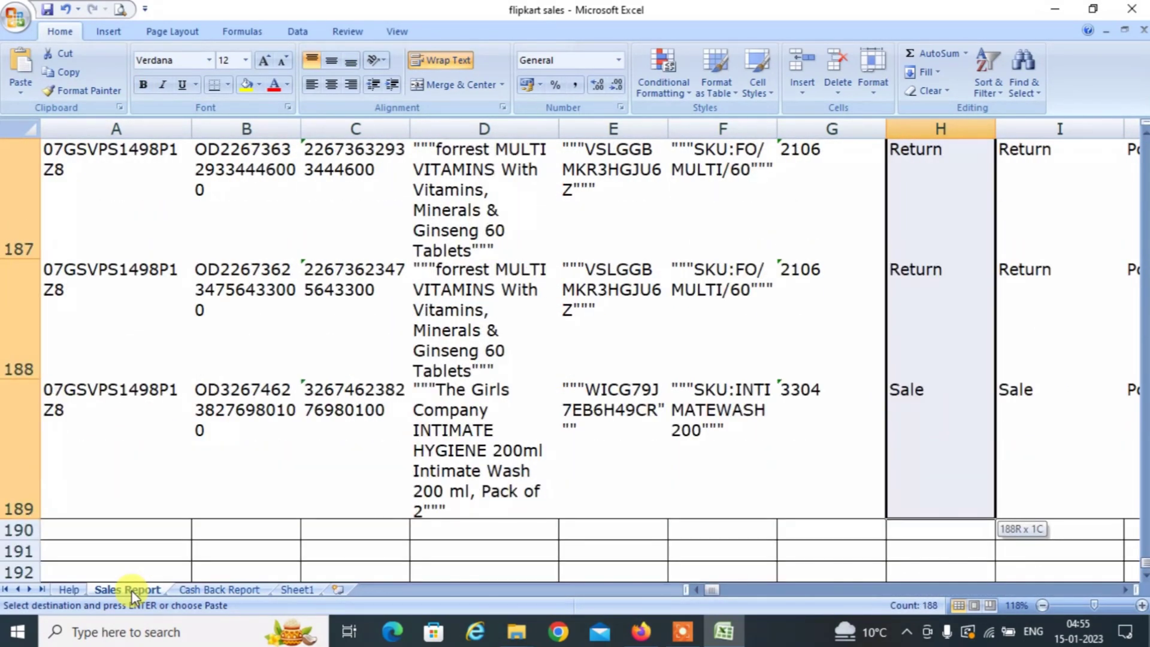
key("ctrl+c")
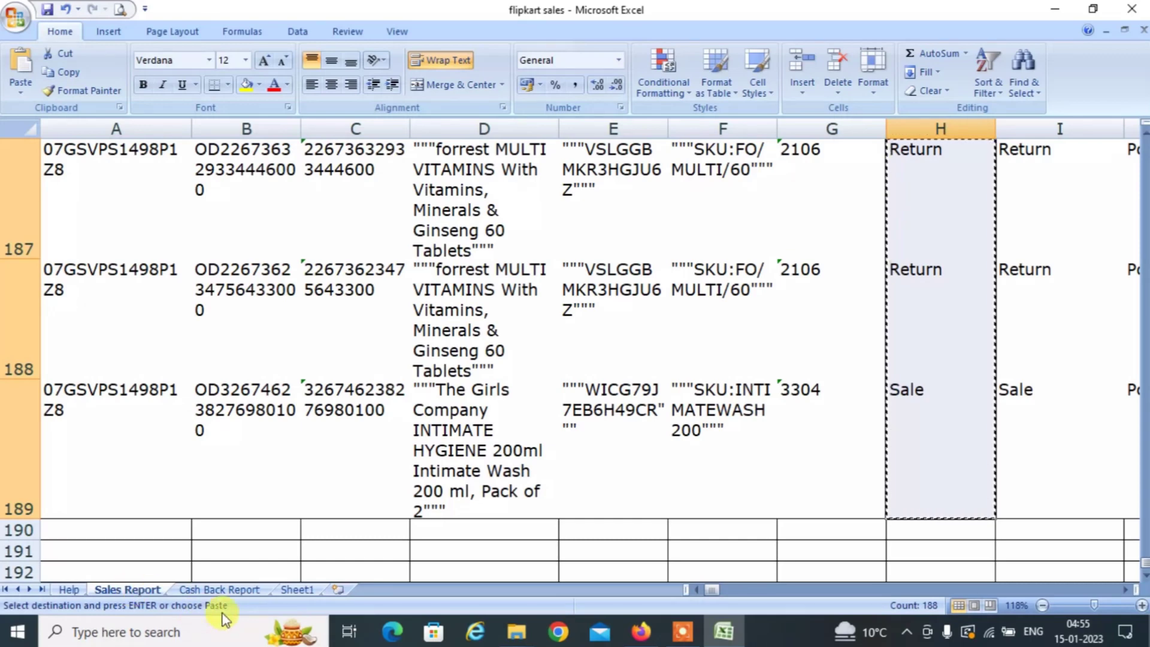
left_click(292, 592)
key("Right")
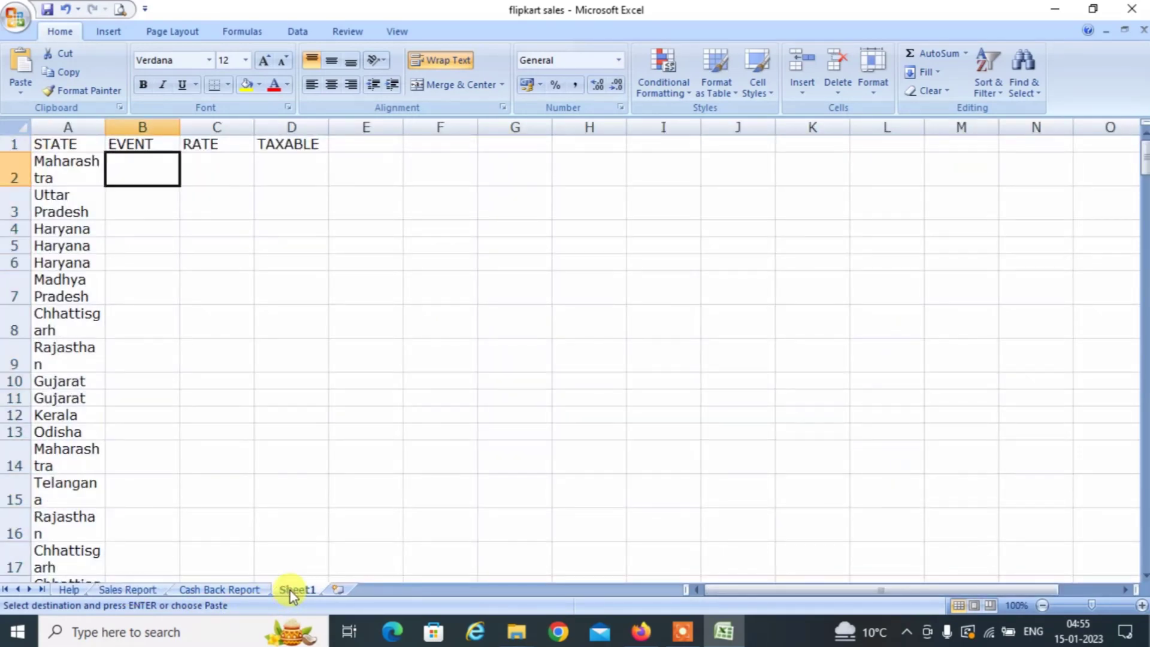
key("ctrl+v")
key("Right")
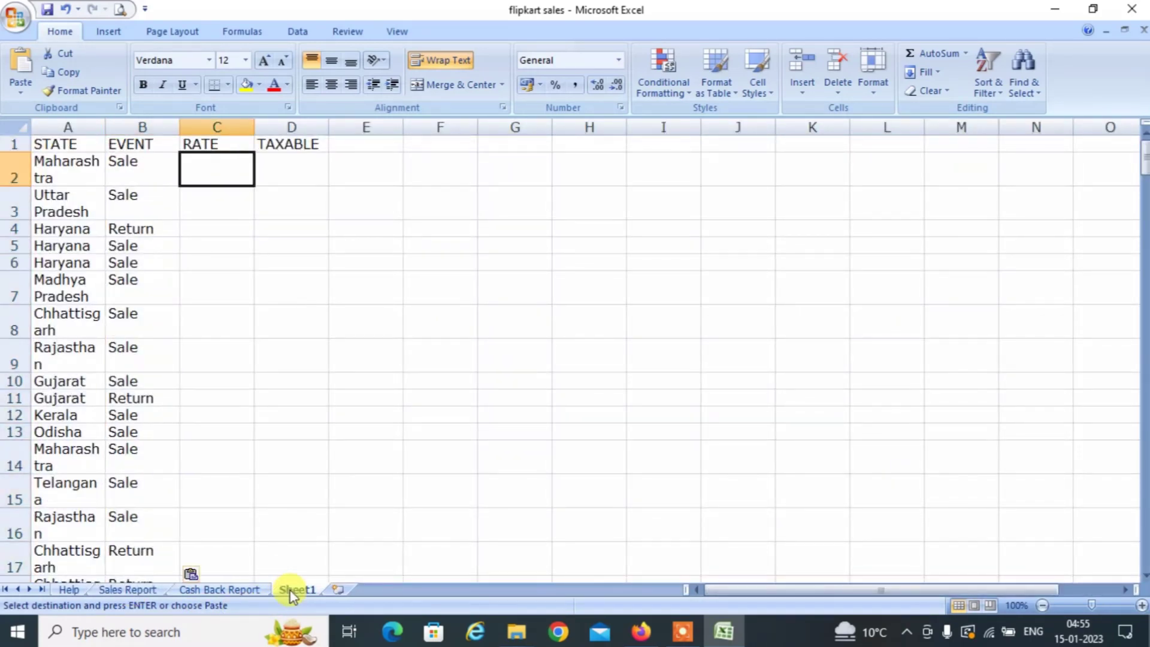
Review the IGST, CGST and SGST Rate columns on the Sales Report sheet.
left_click(138, 591)
key("Left")
key("Left")
key("Left")
key("Left")
key("Left")
key("Left")
key("Left")
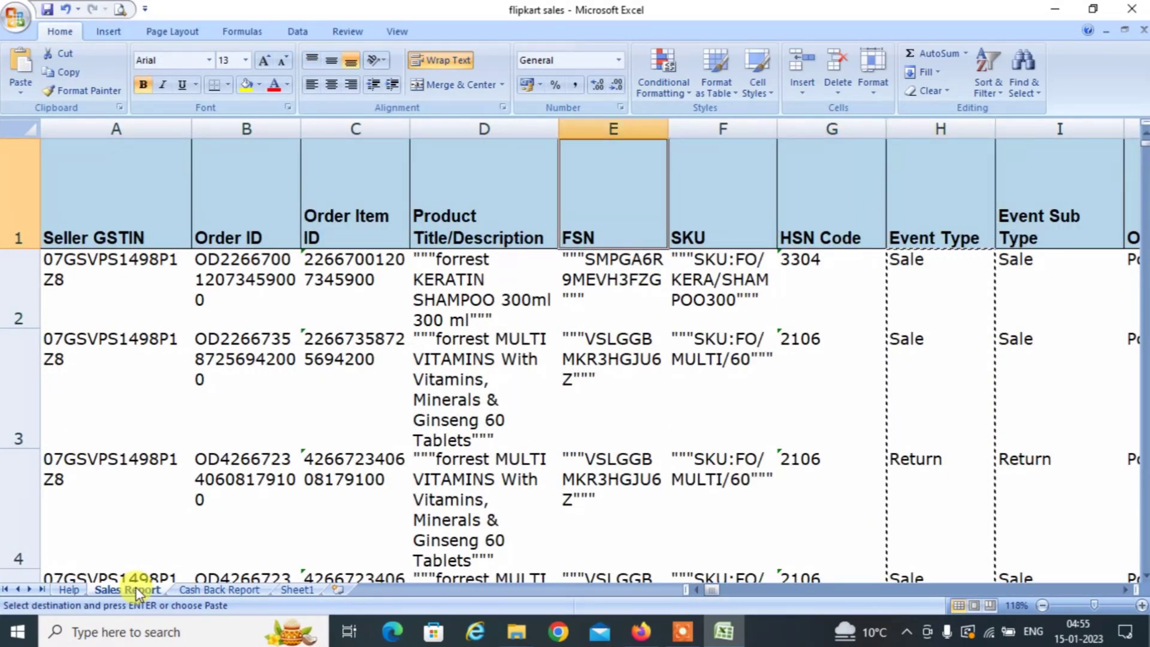
key("Right")
key("Right")
key("Right")
key("Right")
key("Right")
key("Right")
key("Right")
key("Right")
key("Right")
key("Right")
key("Right")
key("Right")
key("Right")
key("Right")
key("Right")
key("Right")
key("Right")
key("Right")
key("Right")
key("Right")
key("Right")
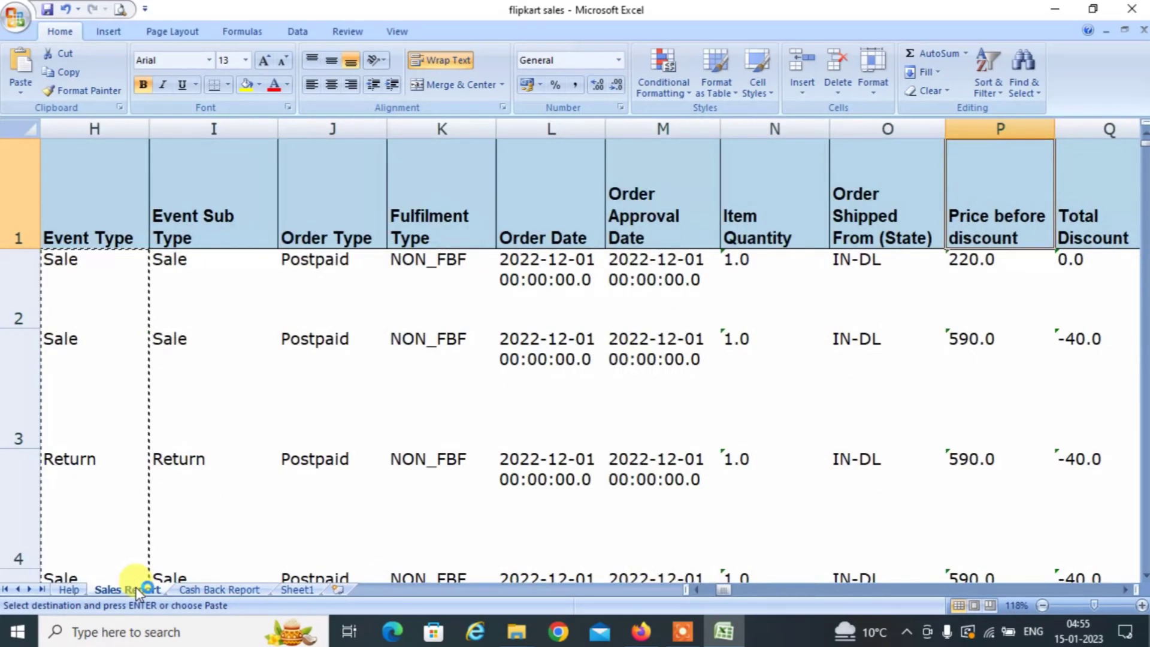
key("Right")
key("Right")
key("Right")
key("Right")
key("Right")
key("Right")
key("Right")
key("Right")
key("Right")
key("Right")
key("Right")
key("Right")
key("Right")
key("Right")
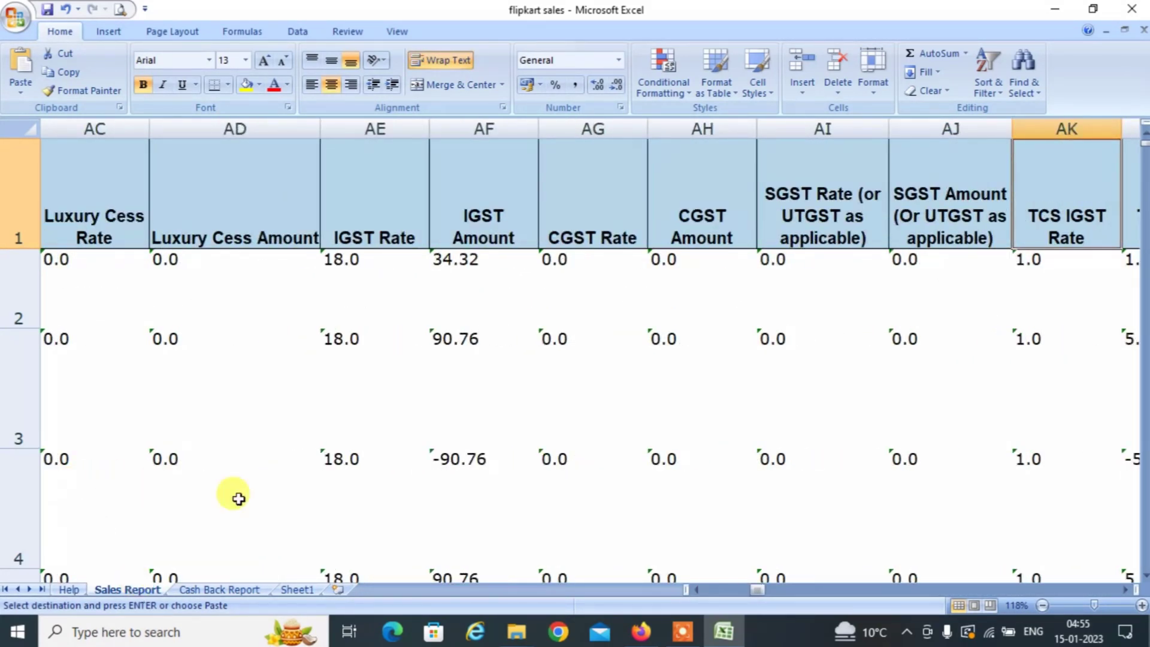
left_click(361, 238)
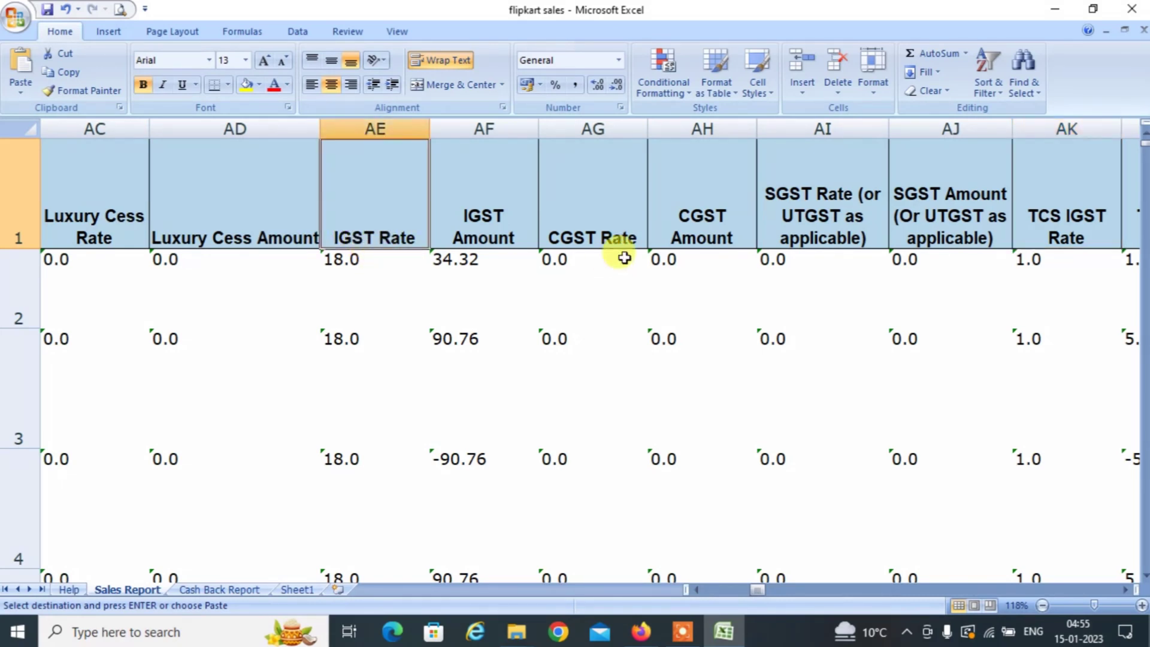
left_click(602, 193)
left_click(787, 204)
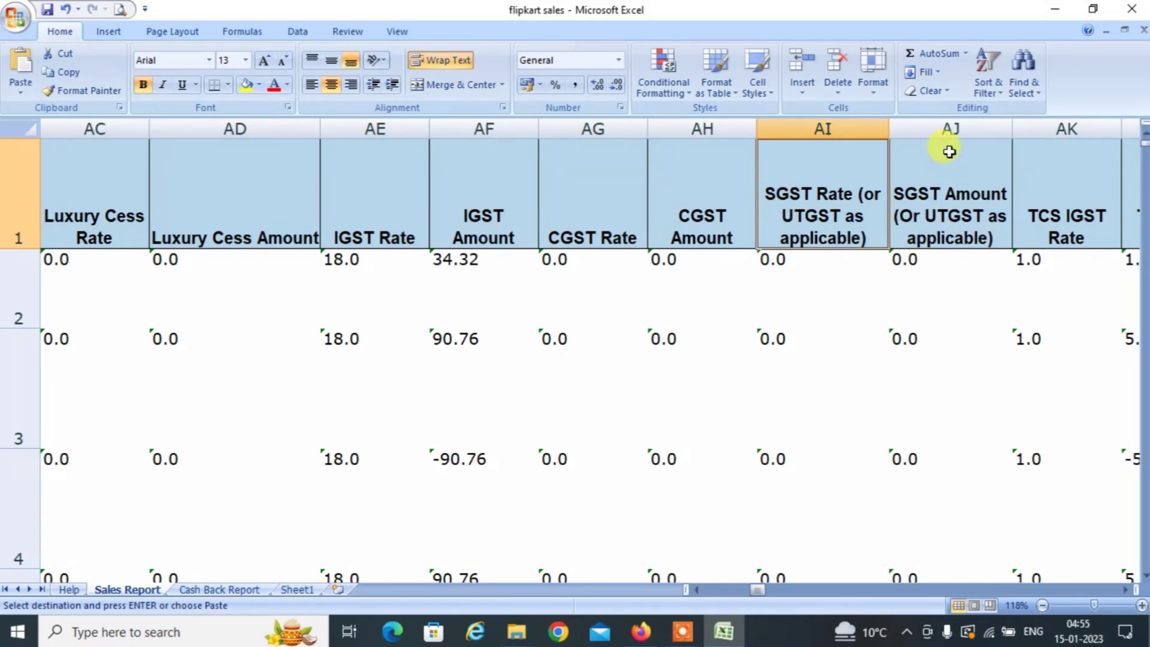
left_click(950, 128)
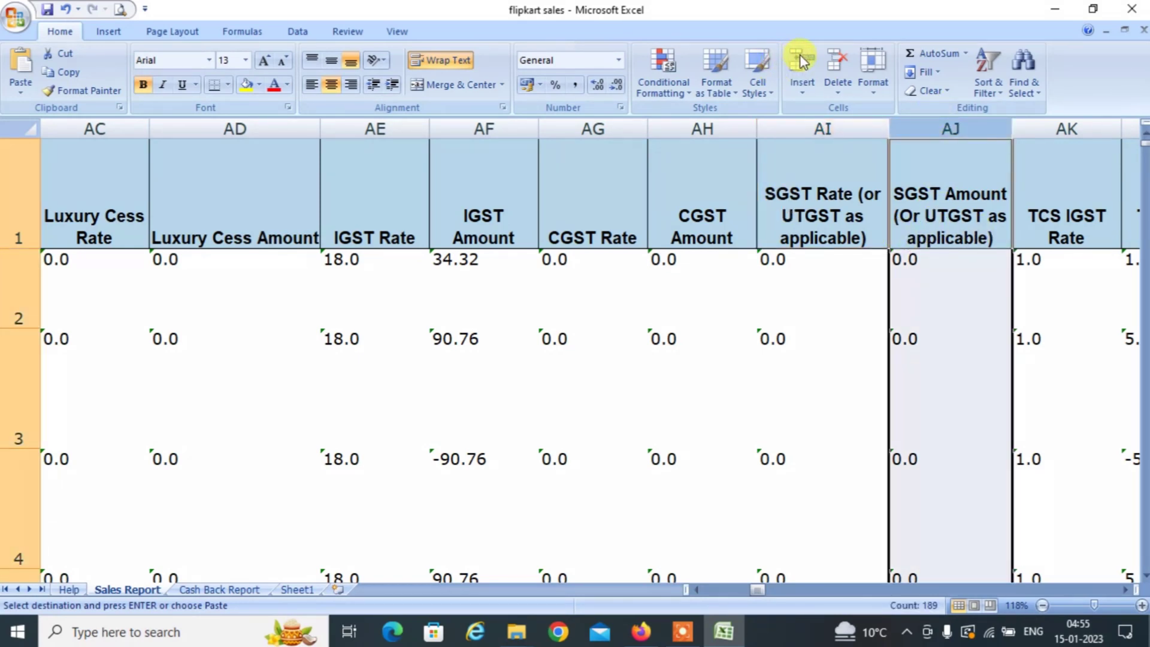
Rename the SGST Amount heading to RATE and enter a formula adding the IGST, CGST and SGST rates.
left_click(975, 372)
left_click(946, 217)
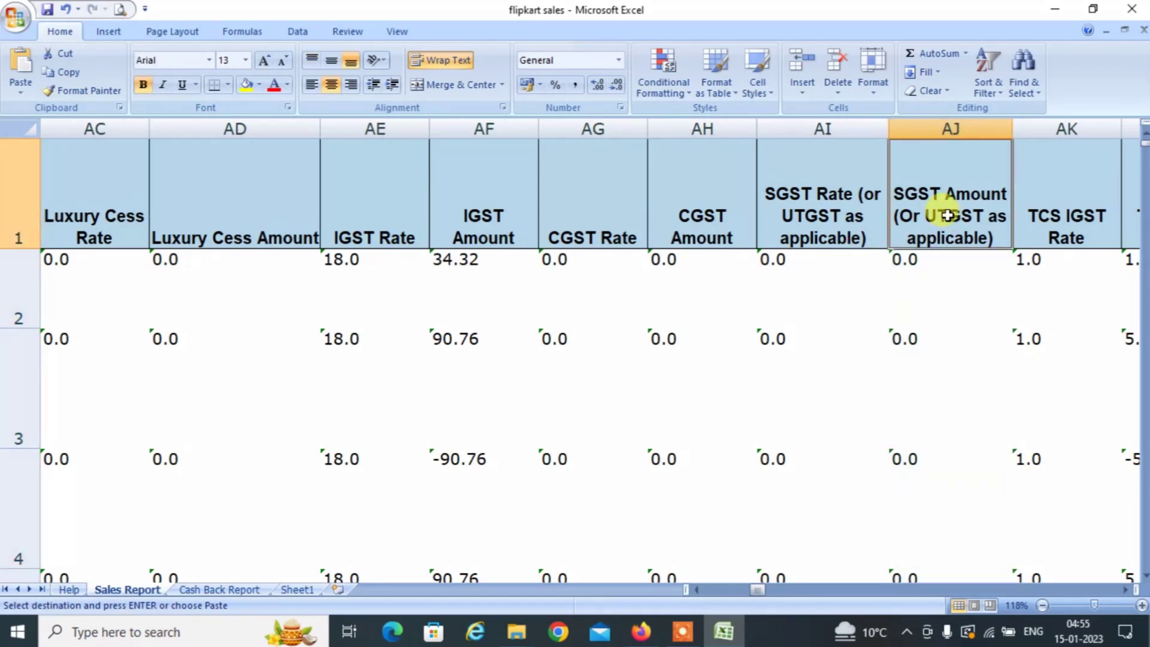
type("RATE")
key("Return")
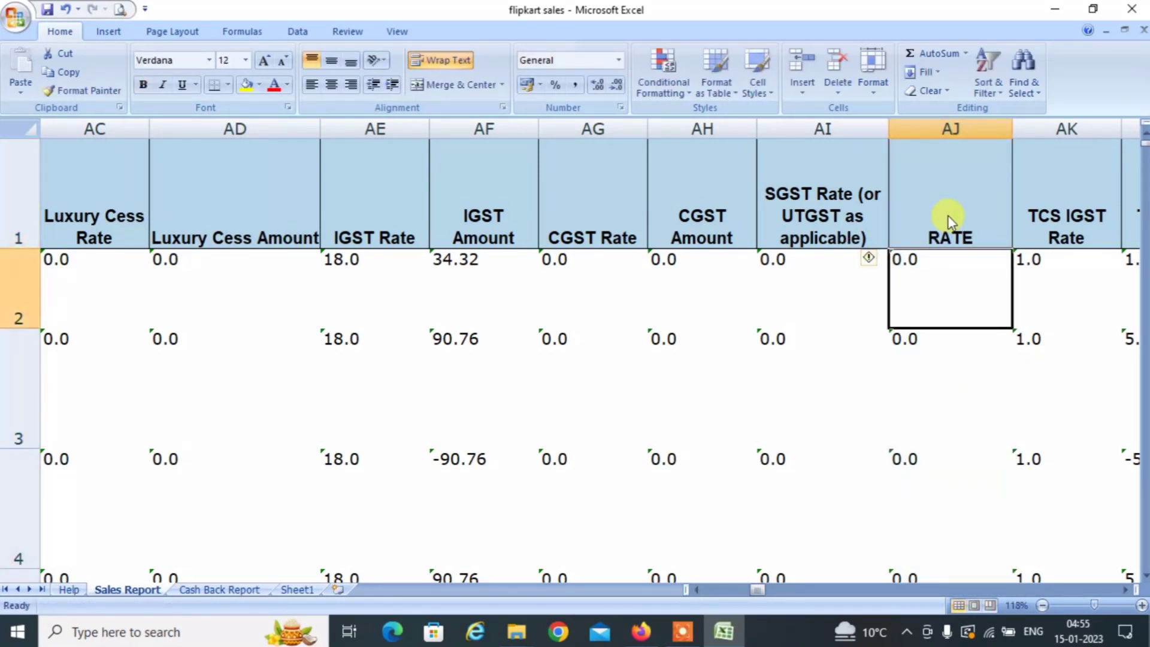
type("+")
key("Left")
key("Left")
key("Left")
key("Left")
key("Left")
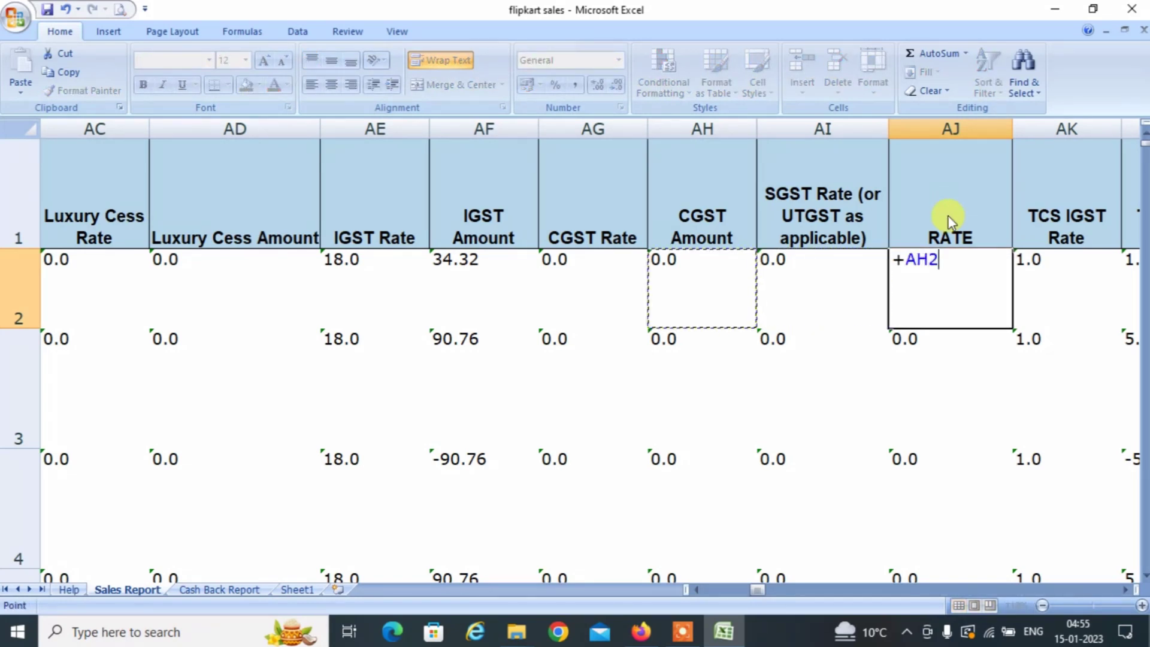
key("Left")
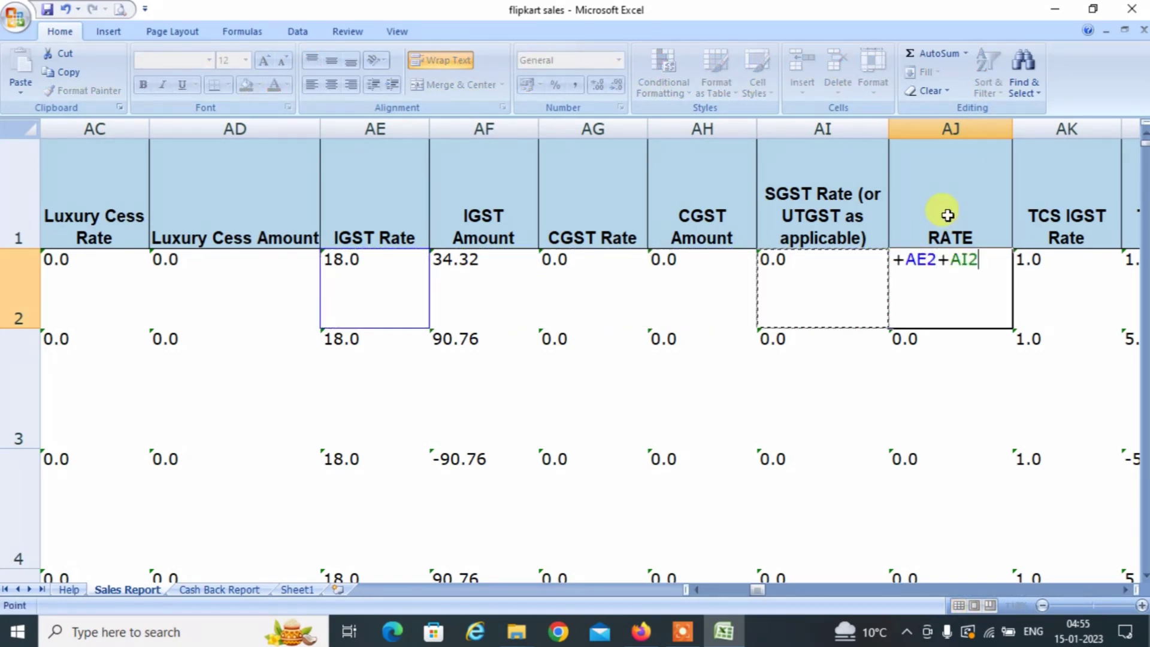
key("Left")
key("Left")
type("+")
key("Left")
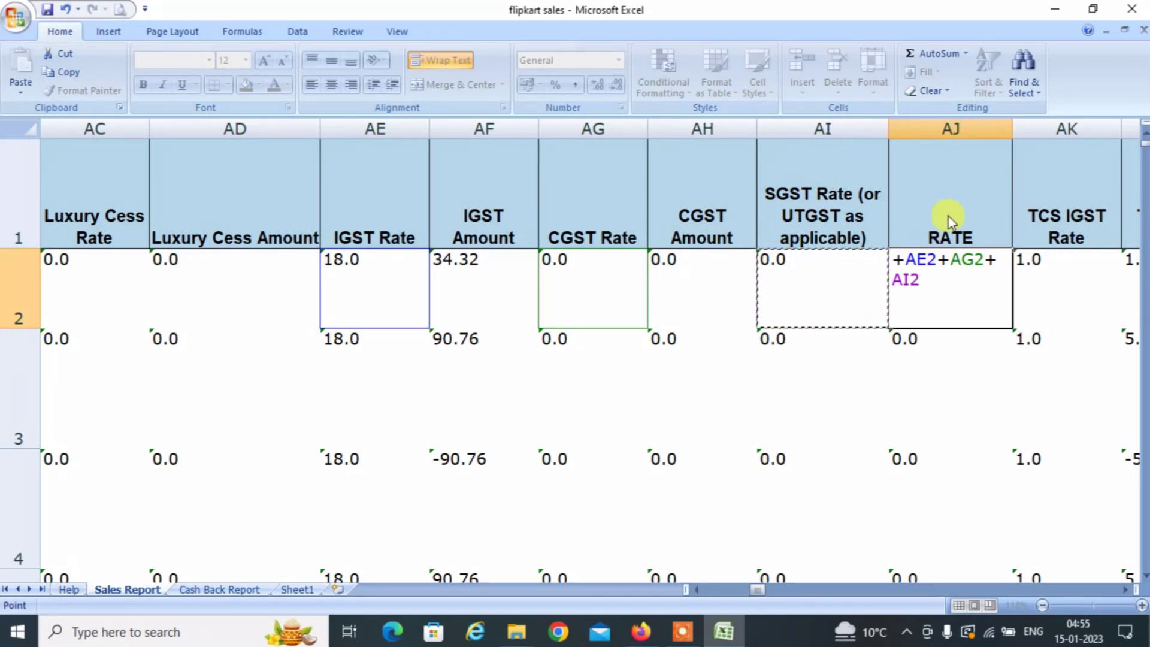
key("Return")
Fill the 18 rate down AJ2:AJ189 and copy the whole RATE column.
key("Up")
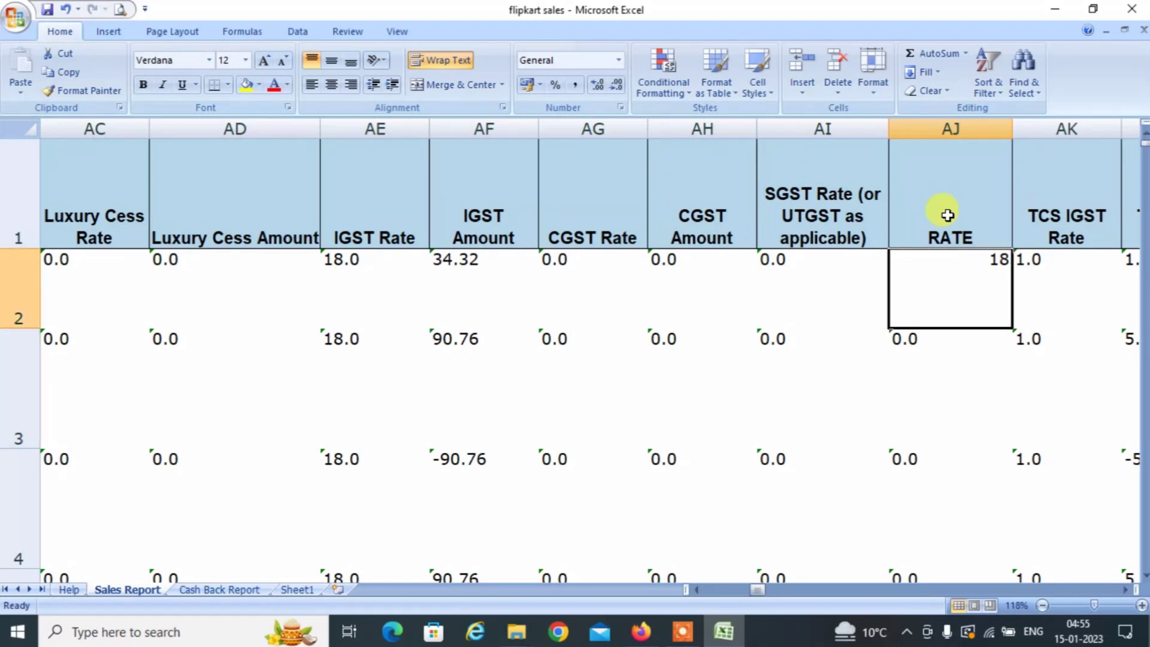
key("ctrl+c")
key("Down")
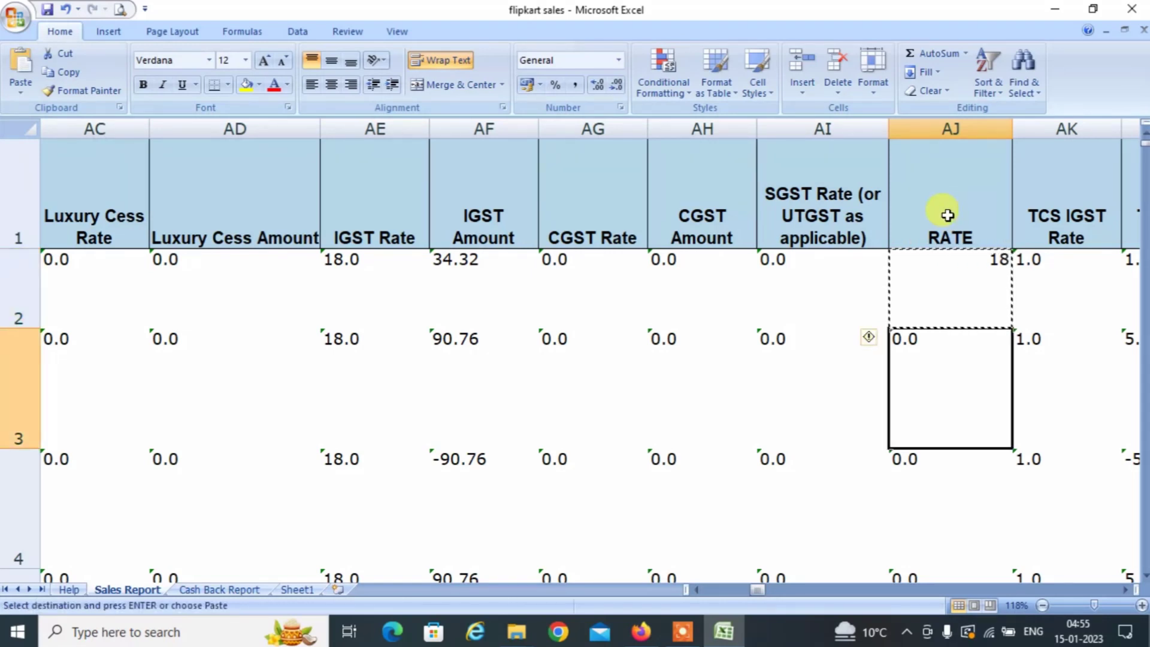
key("shift+Down")
key("shift+Down")
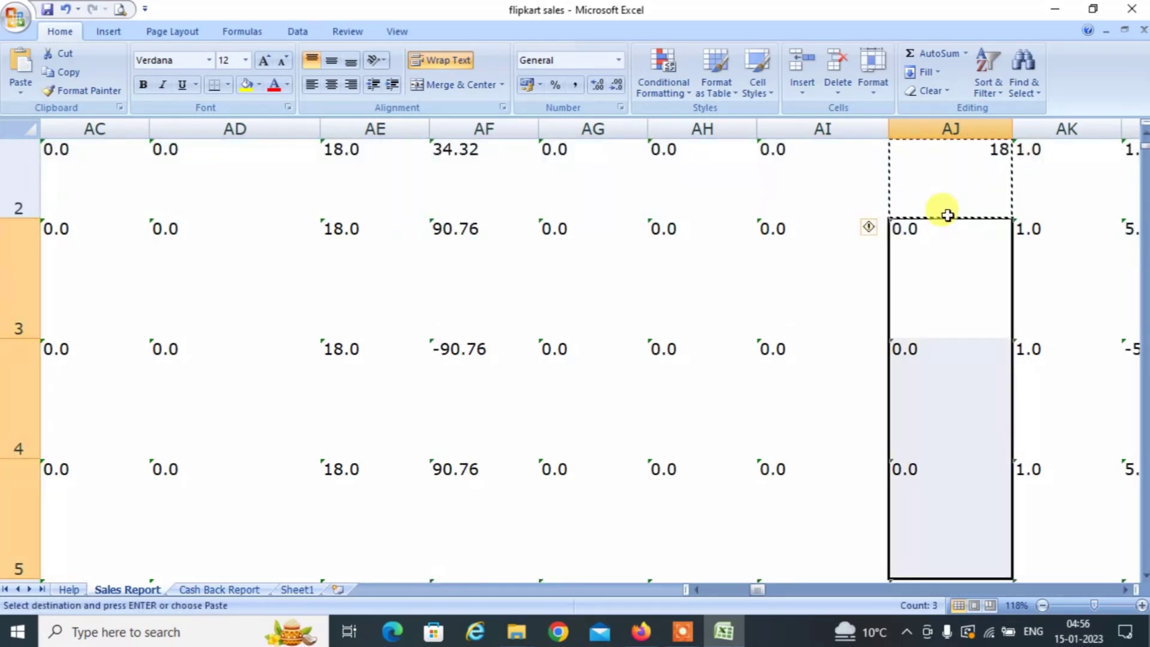
key("ctrl+shift+Down")
key("Return")
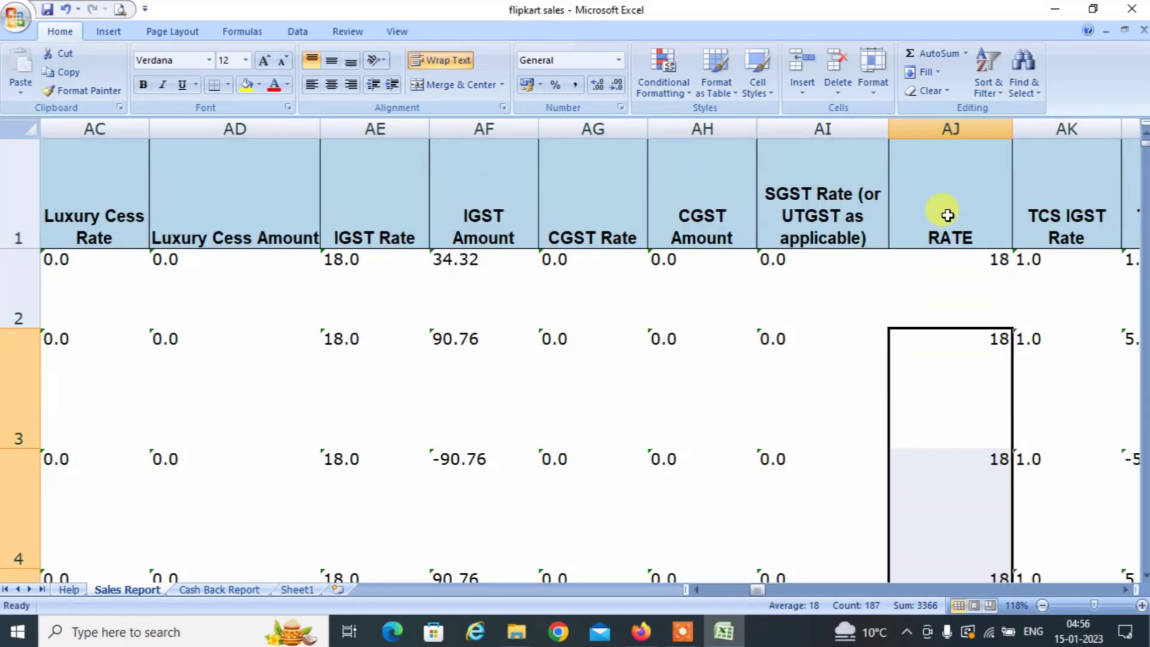
key("Up")
key("shift+Down")
key("shift+Down")
key("shift+Down")
key("shift+Down")
key("shift+Down")
key("shift+Down")
key("shift+Down")
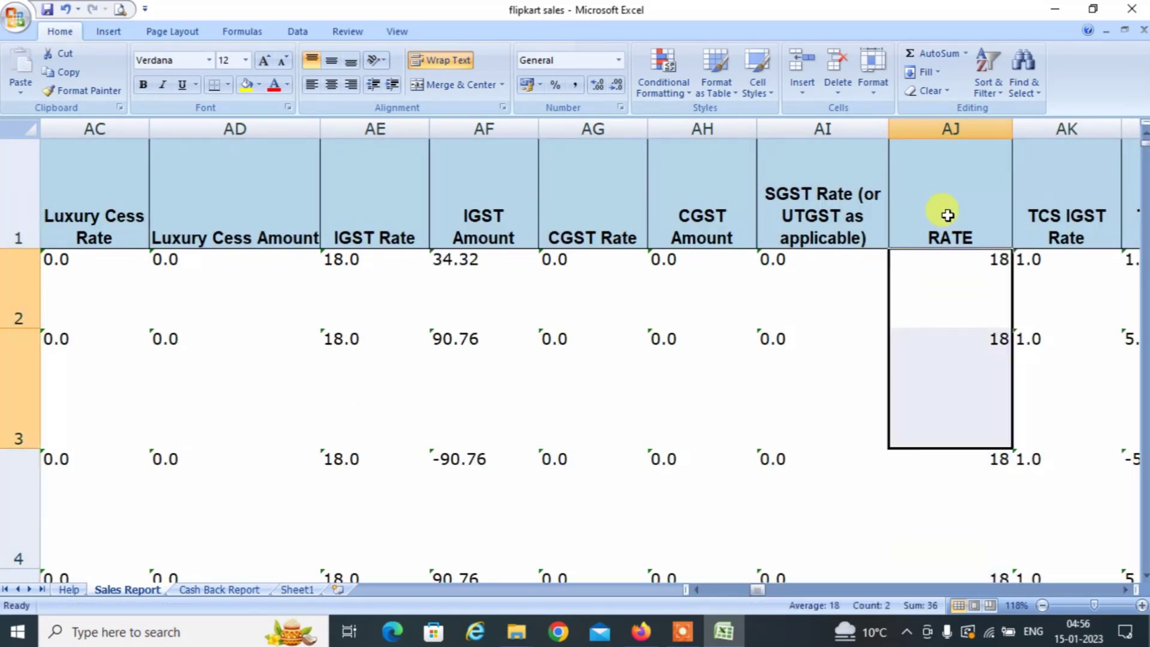
key("ctrl+shift+Down")
key("ctrl+c")
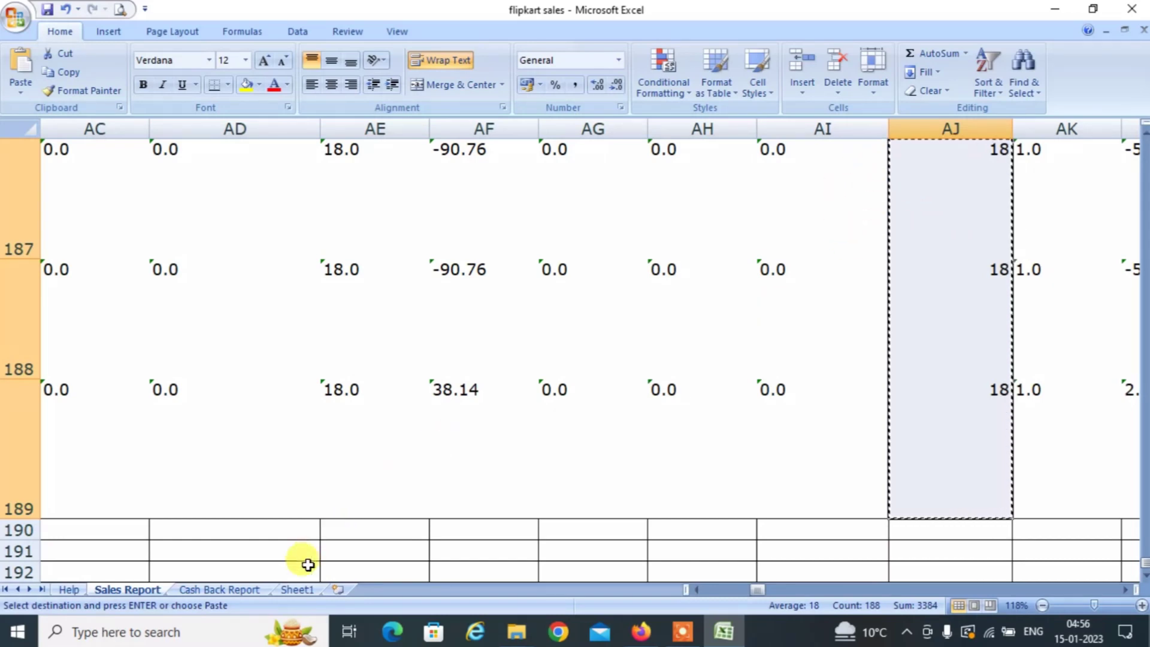
left_click(294, 589)
Paste the rate 18 into Sheet1's RATE column as values only, replacing the #REF! paste.
key("ctrl+v")
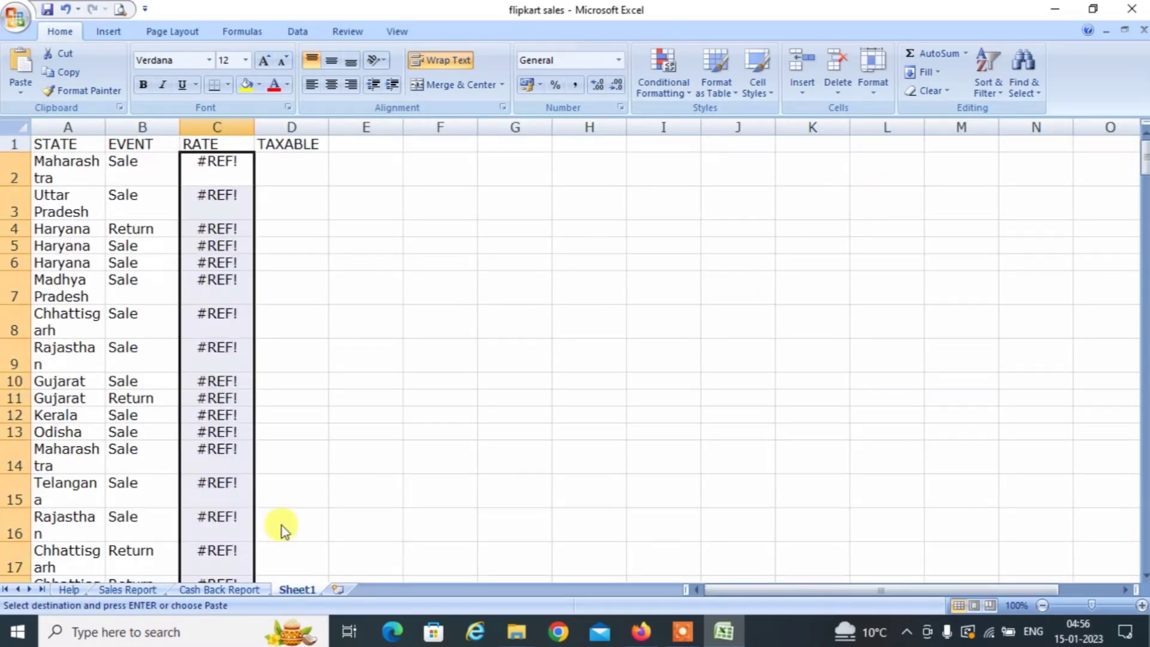
key("ctrl+z")
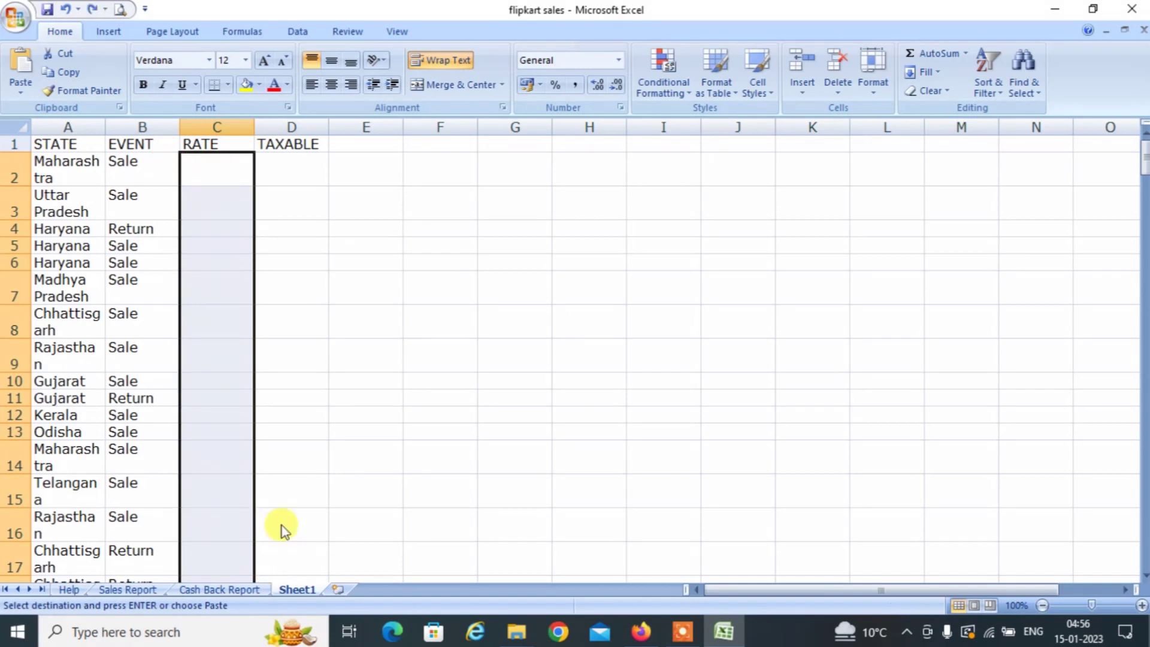
key("ctrl+alt+v")
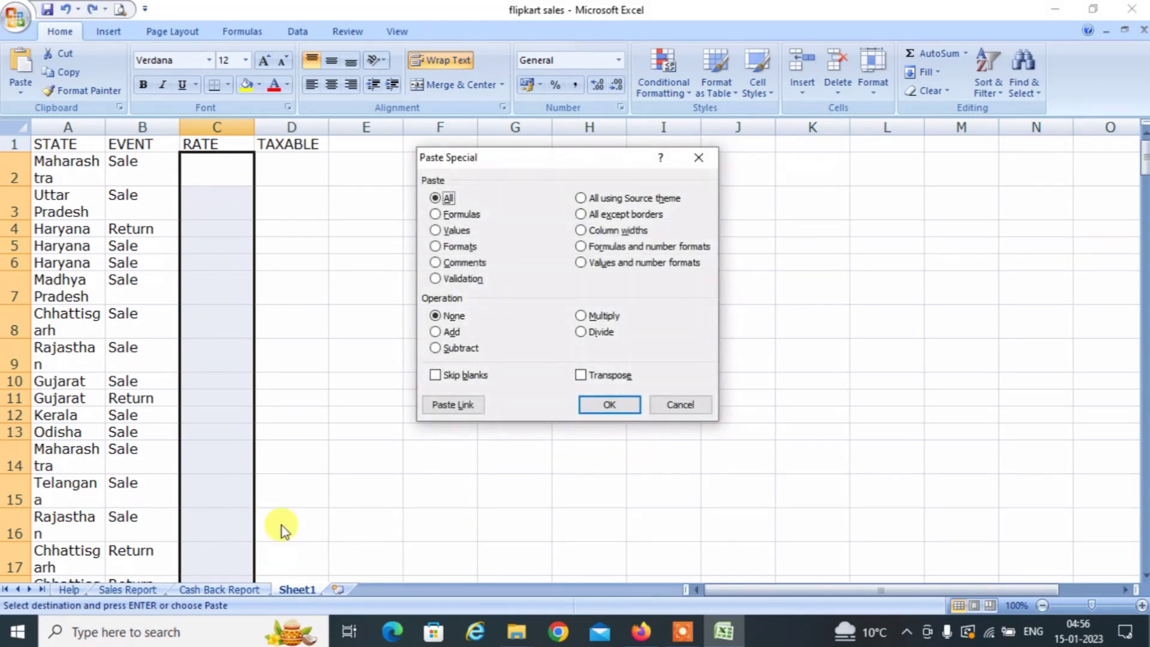
key("f")
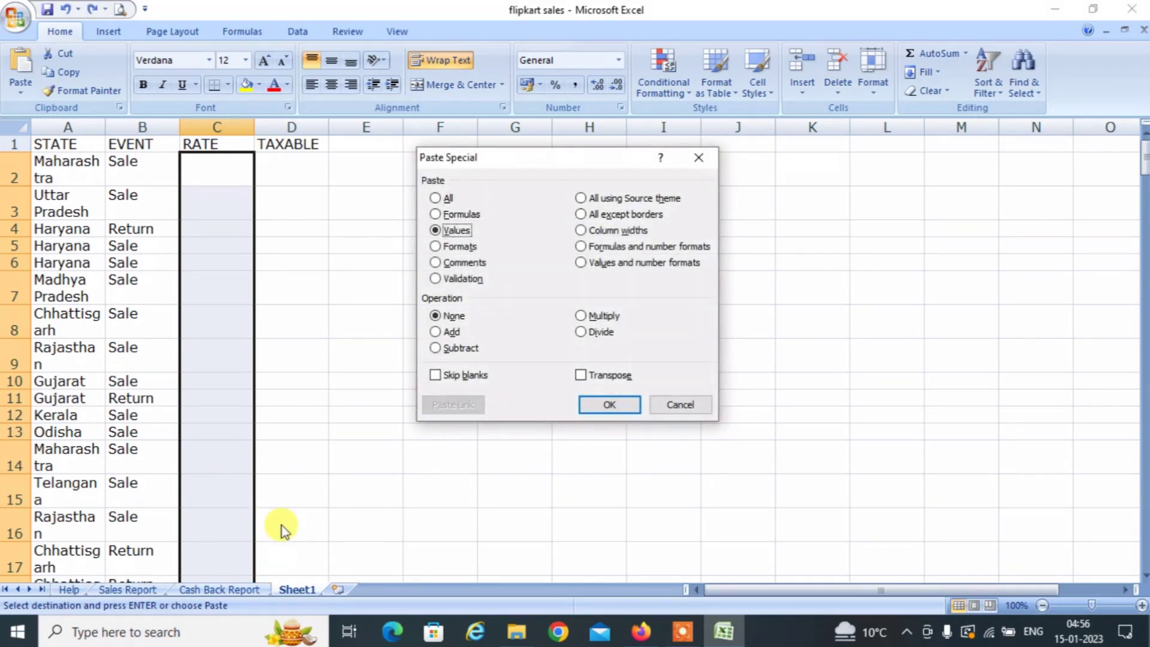
key("Return")
key("Right")
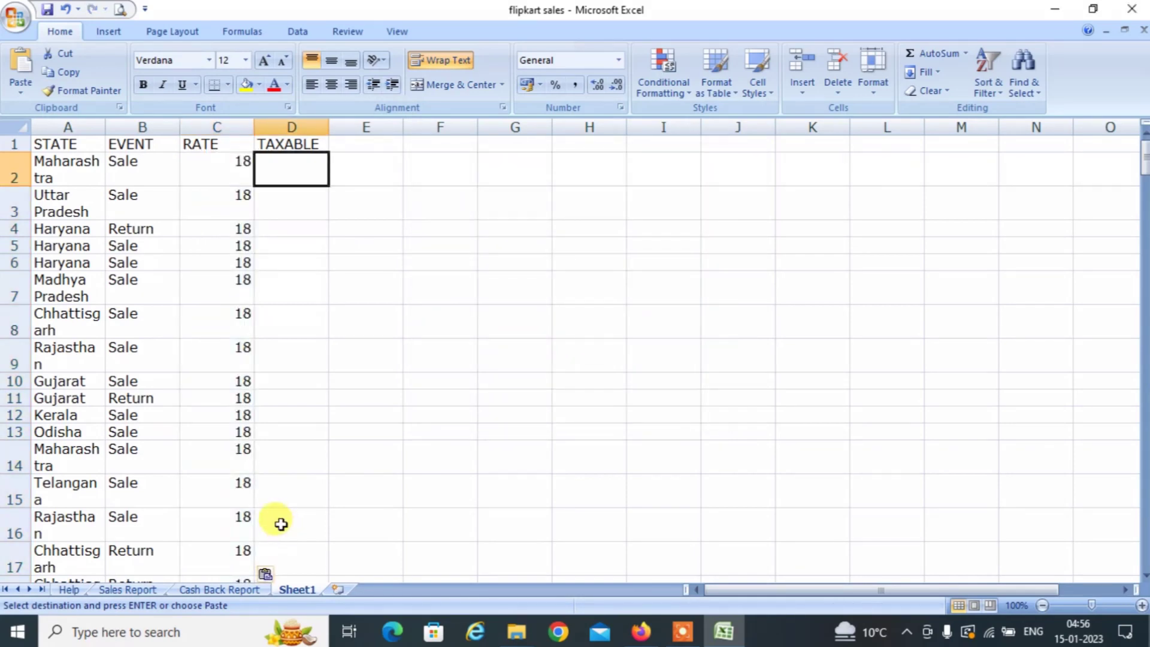
key("Left")
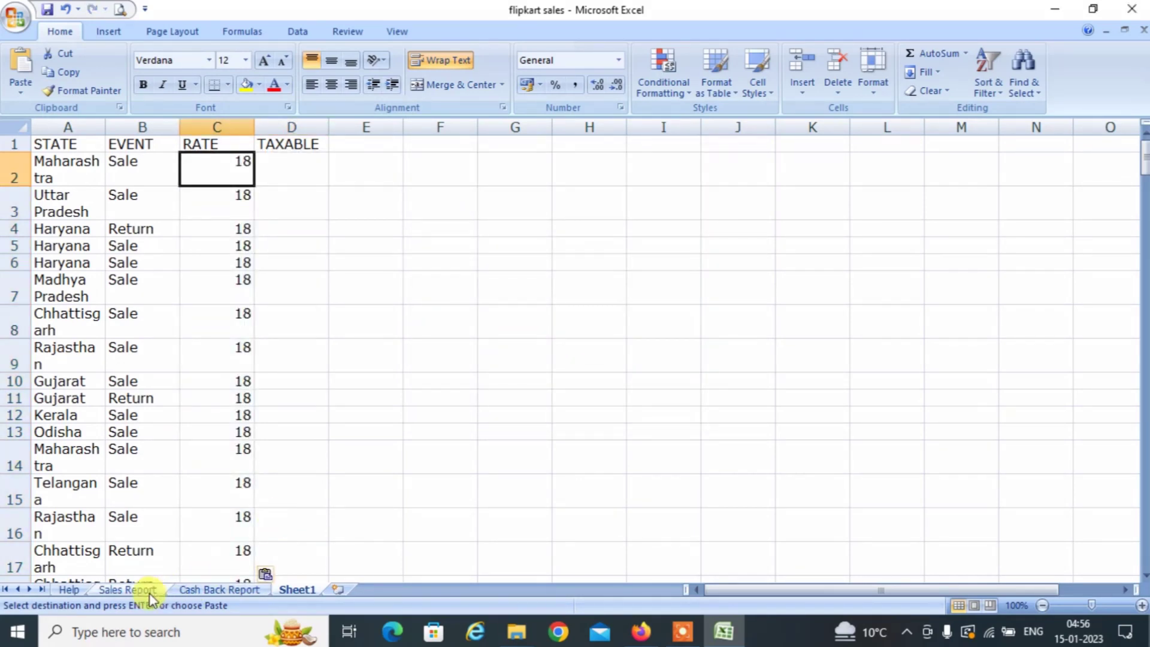
Copy the Sales Report's Taxable Value column, X2 through X189.
left_click(127, 589)
key("ctrl+Up")
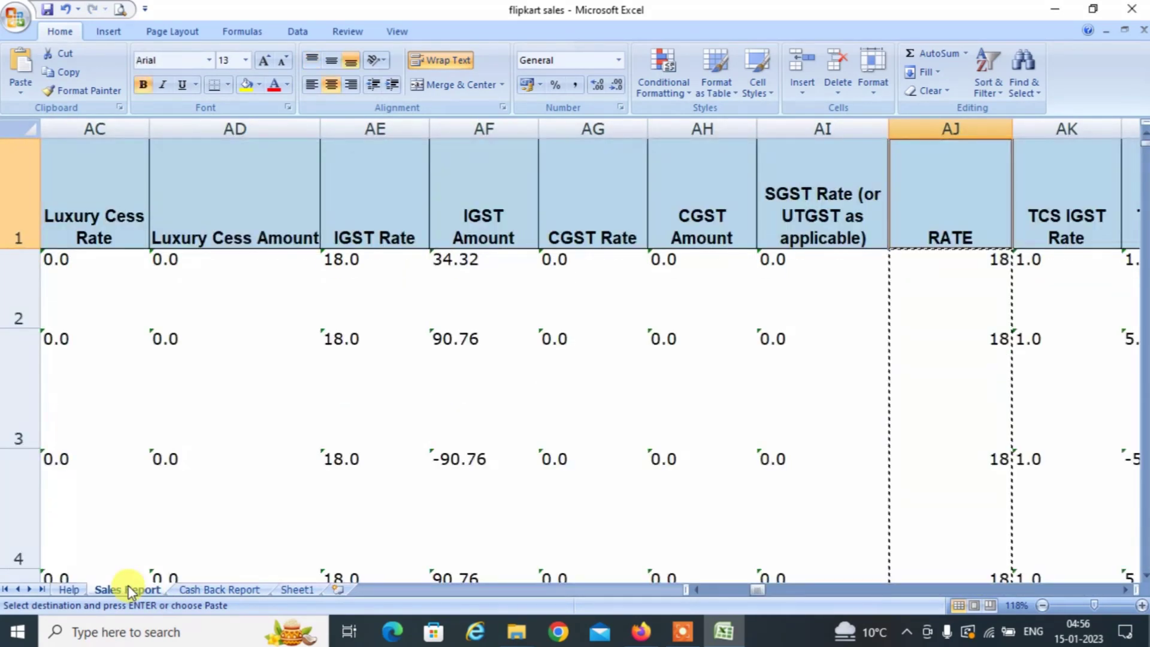
key("Left")
key("Left")
key("Left")
key("Left")
key("Left")
key("Left")
key("Left")
key("Left")
key("Left")
key("Left")
key("Left")
key("Left")
key("Left")
key("Left")
key("Left")
key("Left")
key("Left")
key("Left")
key("Left")
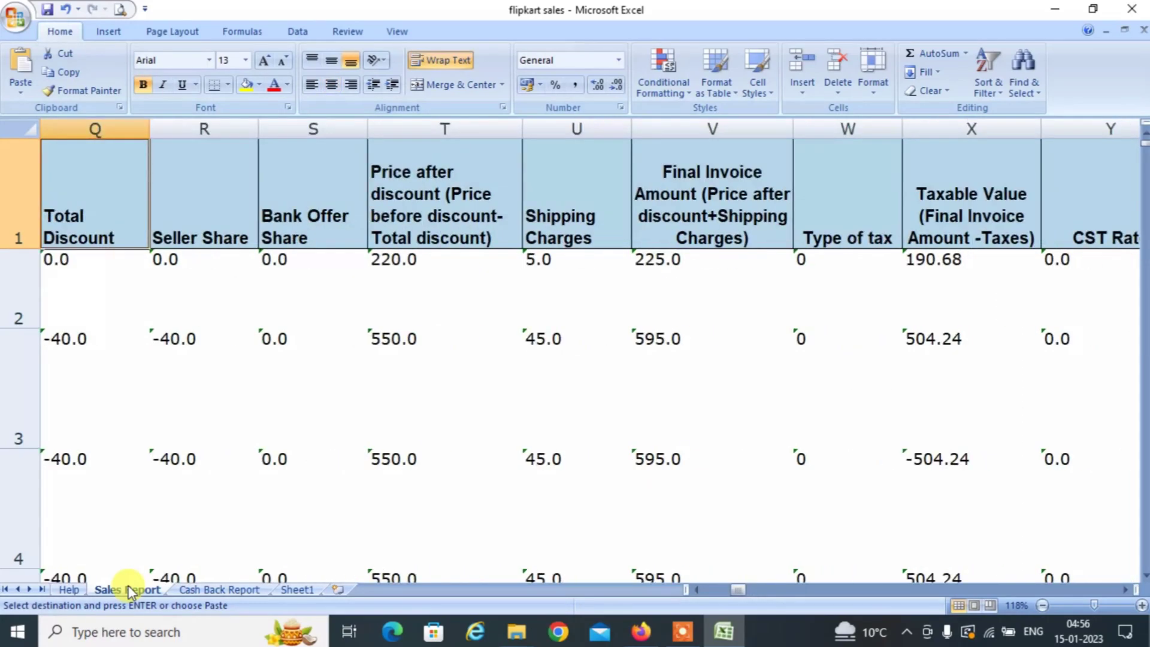
key("Right")
key("Right")
key("Right")
key("Right")
key("Right")
key("Right")
key("Right")
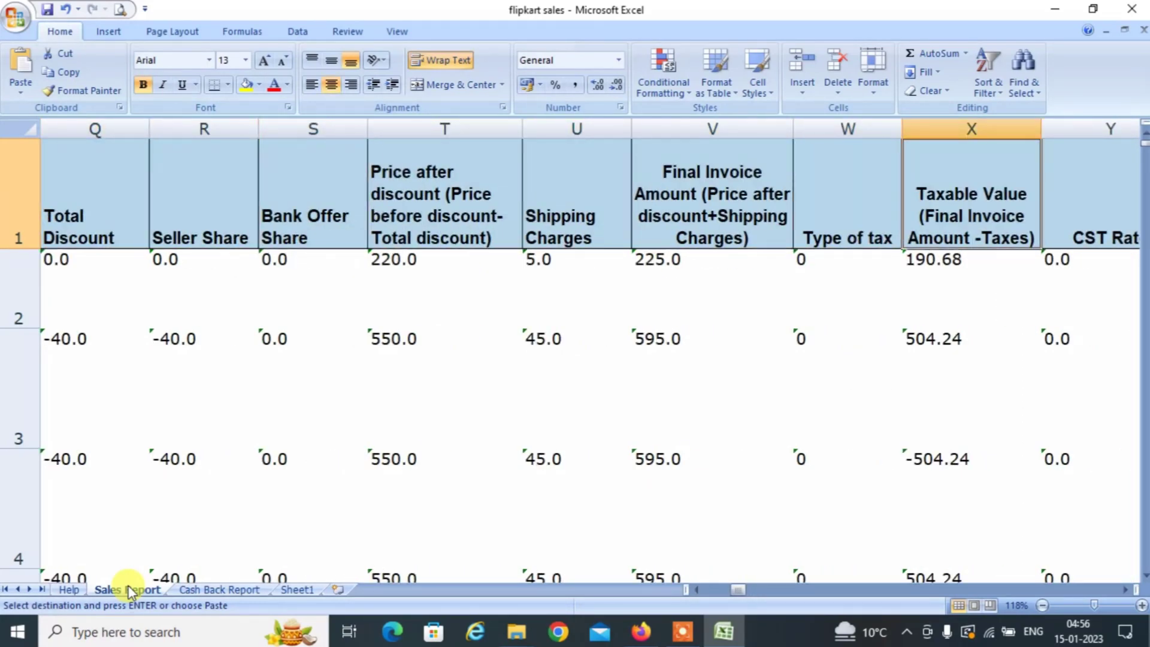
key("Down")
key("Up")
key("Down")
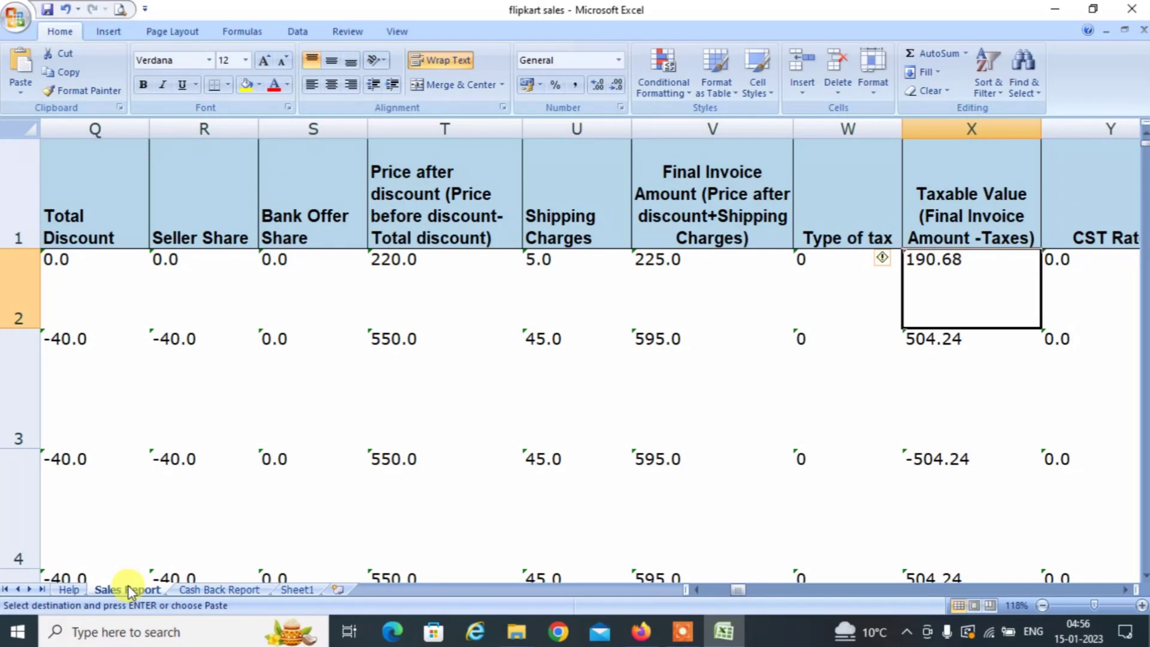
key("Up")
key("Down")
key("Down")
key("Up")
key("ctrl+Down")
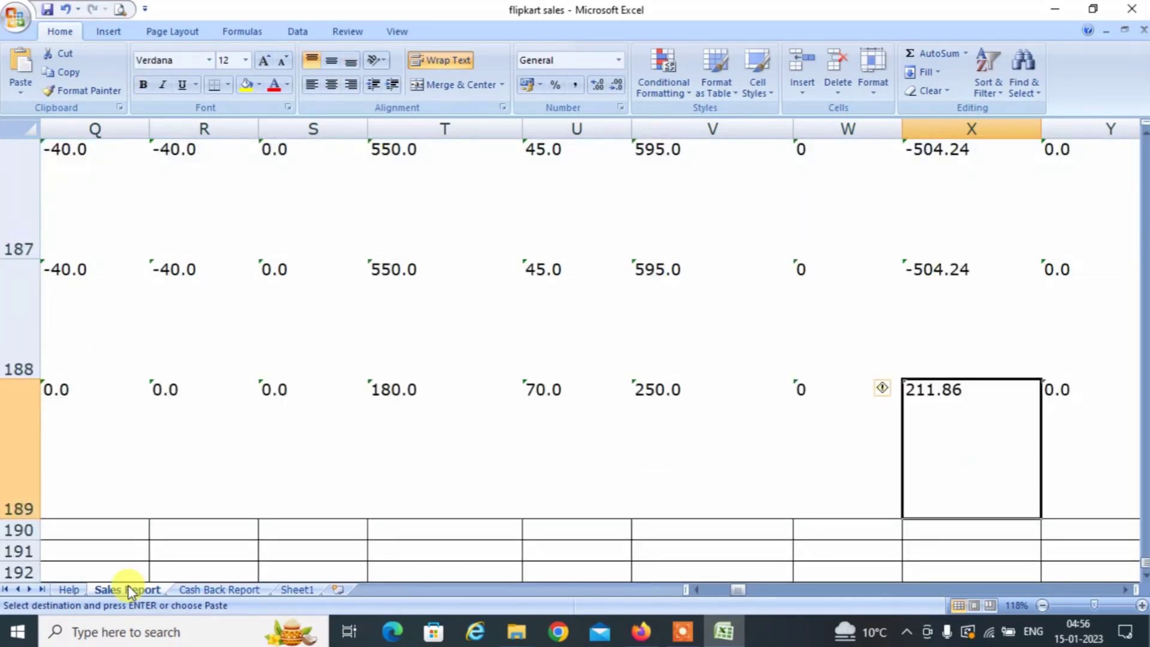
key("ctrl+Up")
key("Down")
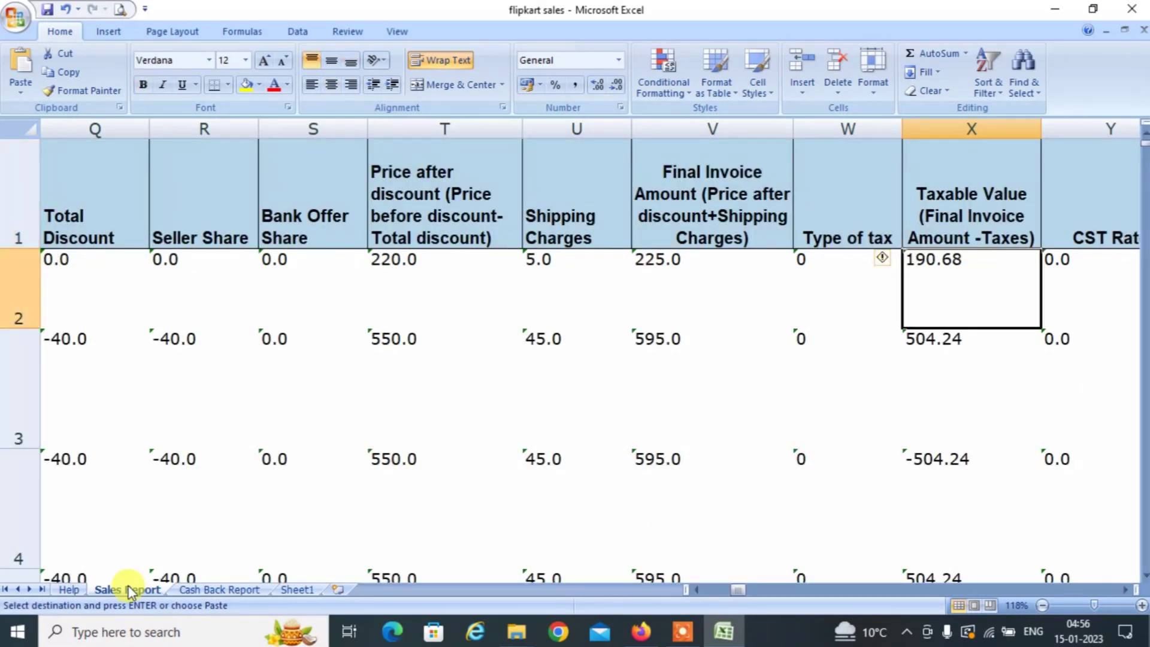
key("shift+Down")
key("shift+Down")
key("shift+Down")
key("shift+Down")
key("shift+Down")
key("shift+Down")
key("shift+Down")
key("shift+Down")
key("shift+Down")
key("ctrl+shift+Down")
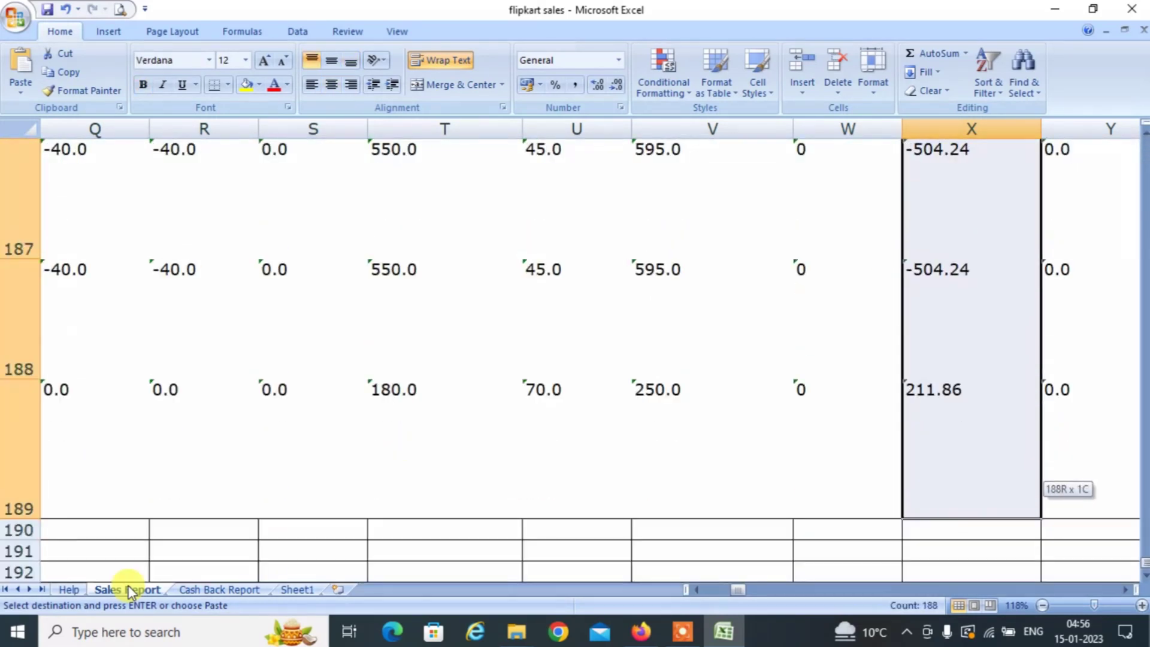
key("ctrl+c")
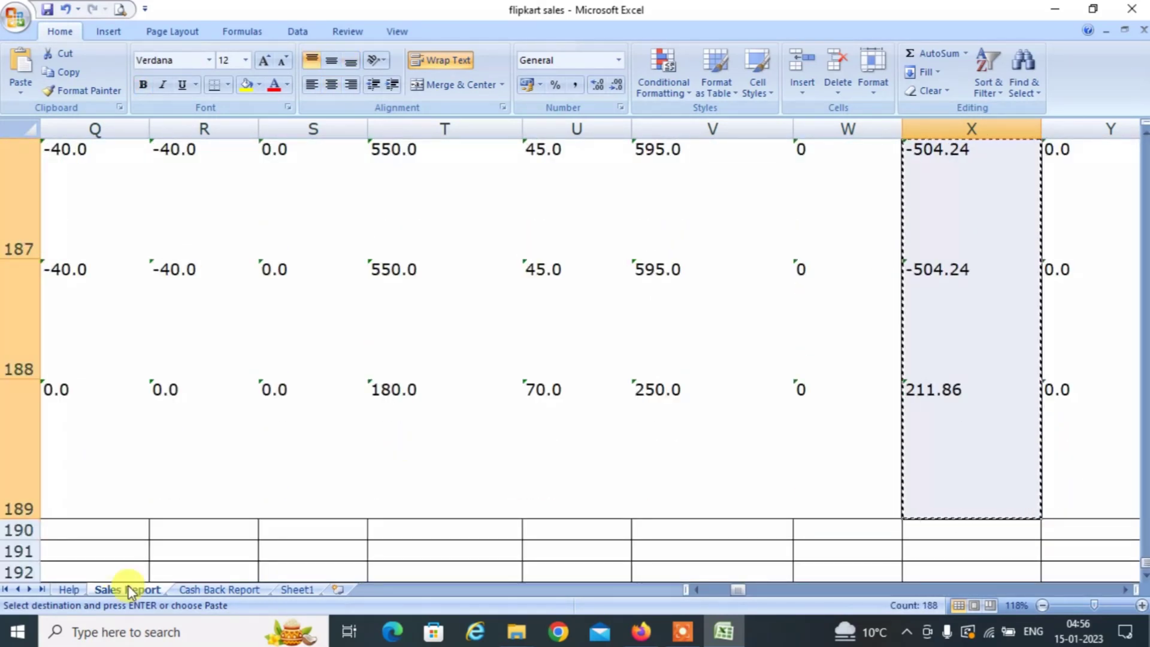
Paste the taxable values as values into TAXABLE from D2 and convert them to numbers.
left_click(294, 589)
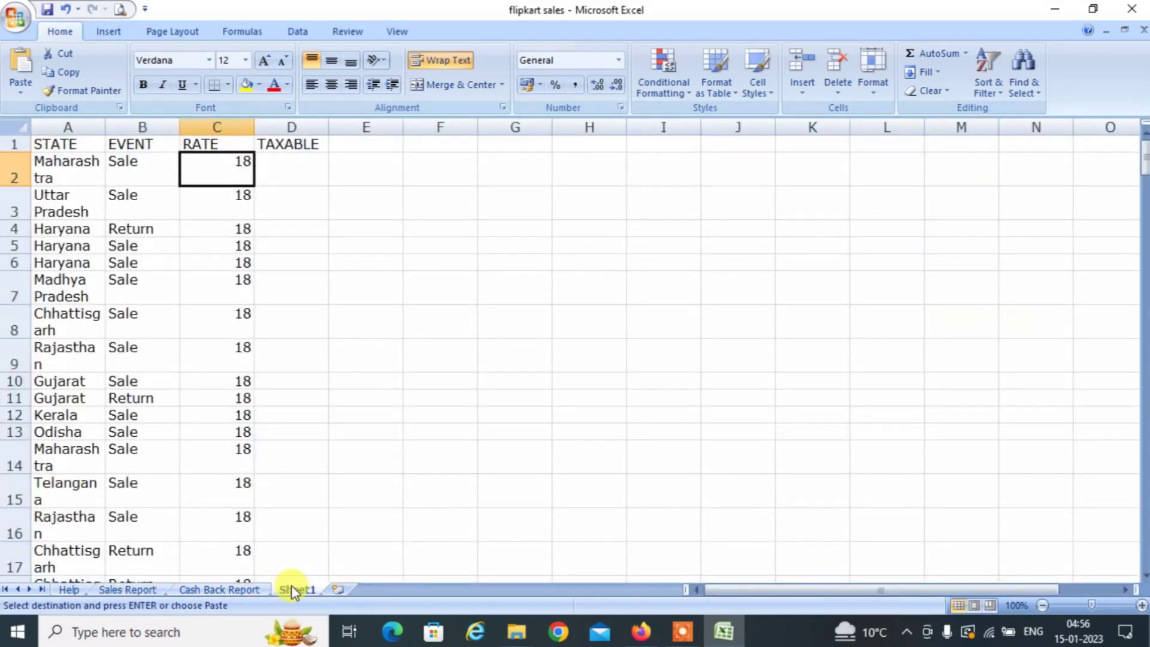
key("Right")
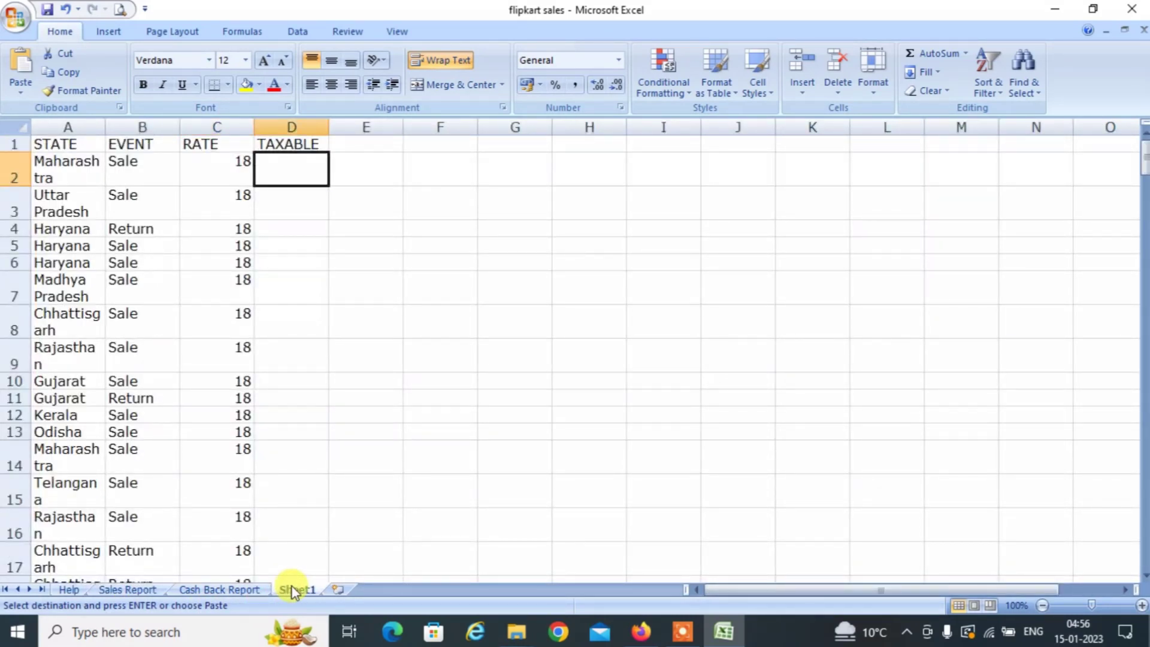
key("ctrl+alt+v")
key("v")
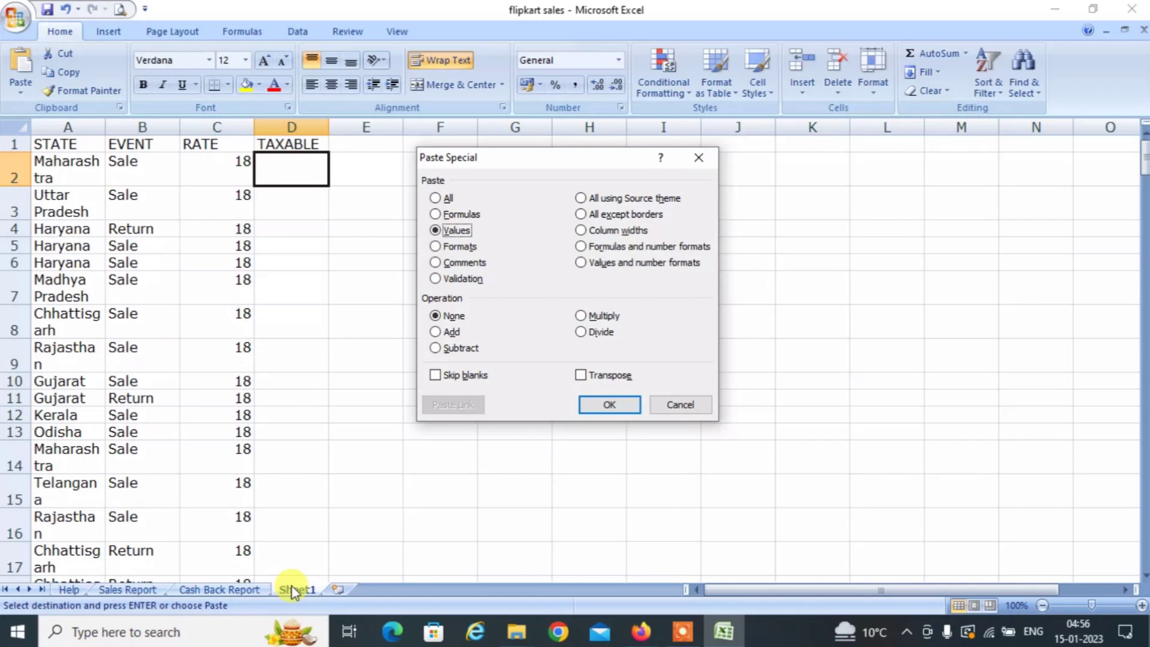
key("Return")
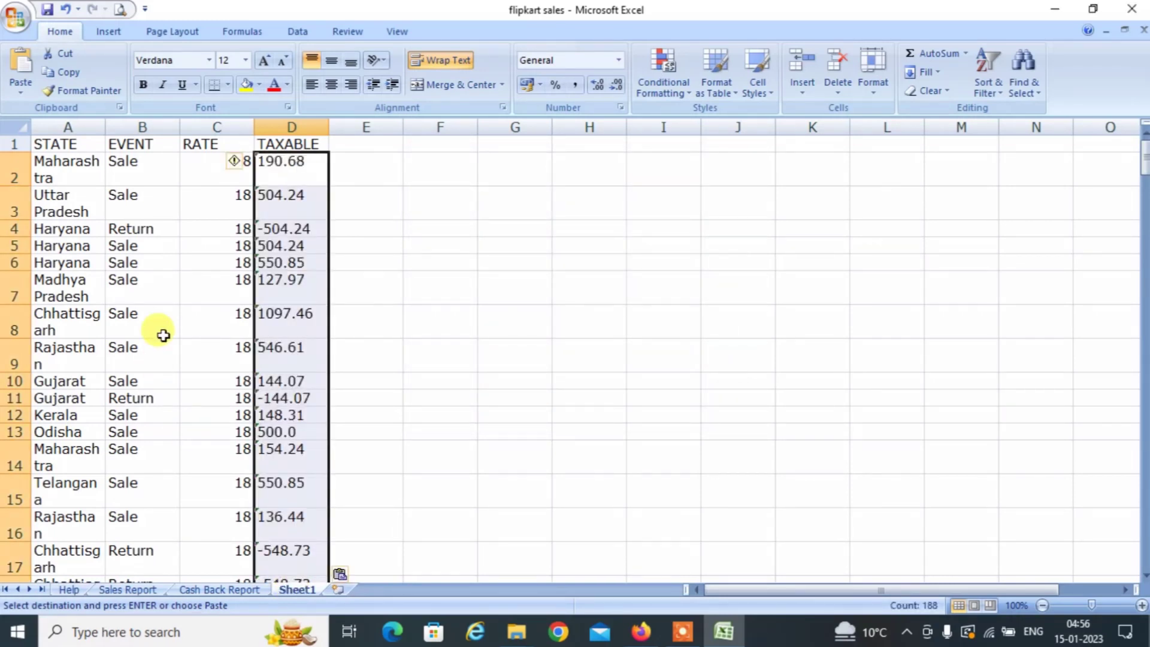
left_click(236, 165)
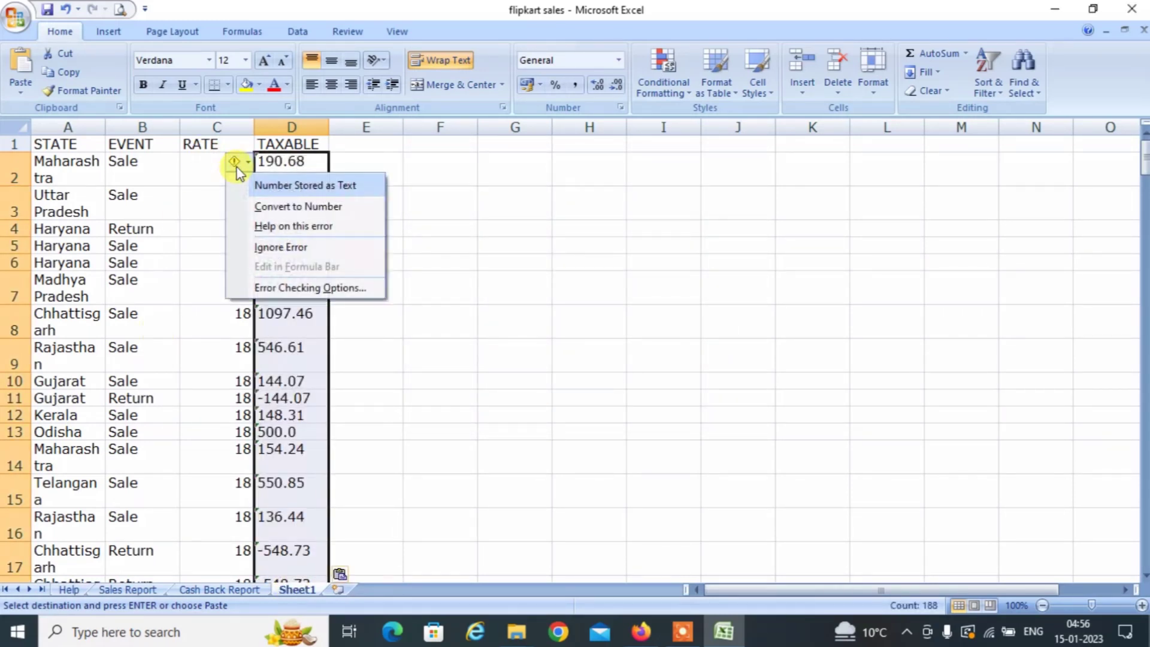
left_click(277, 207)
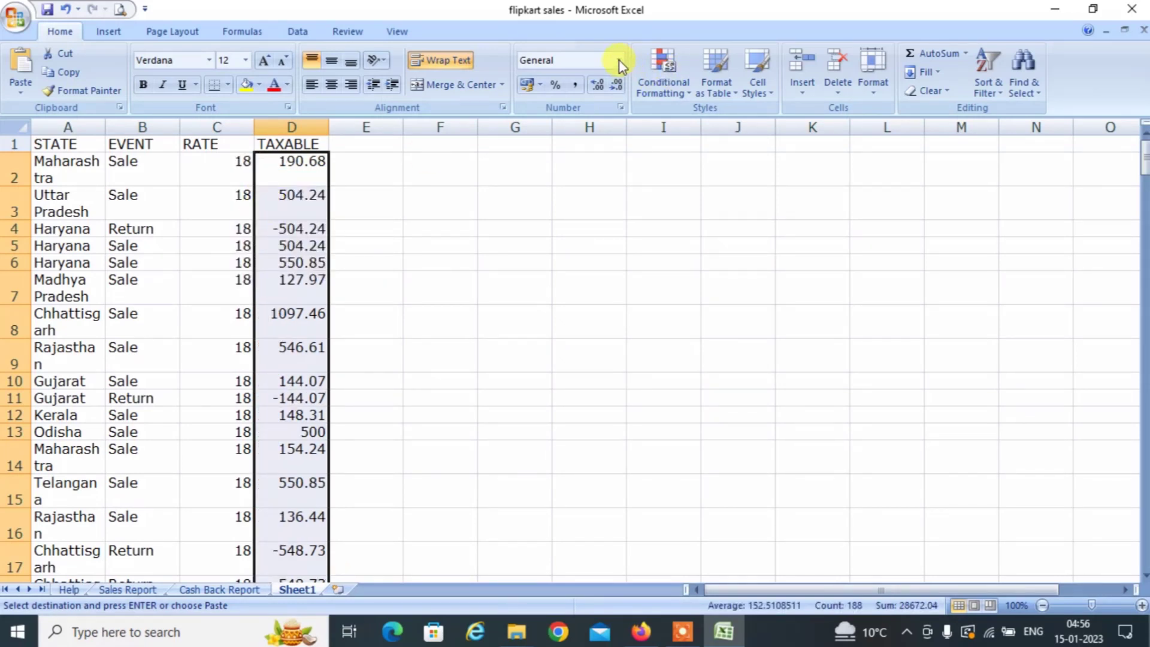
left_click(350, 243)
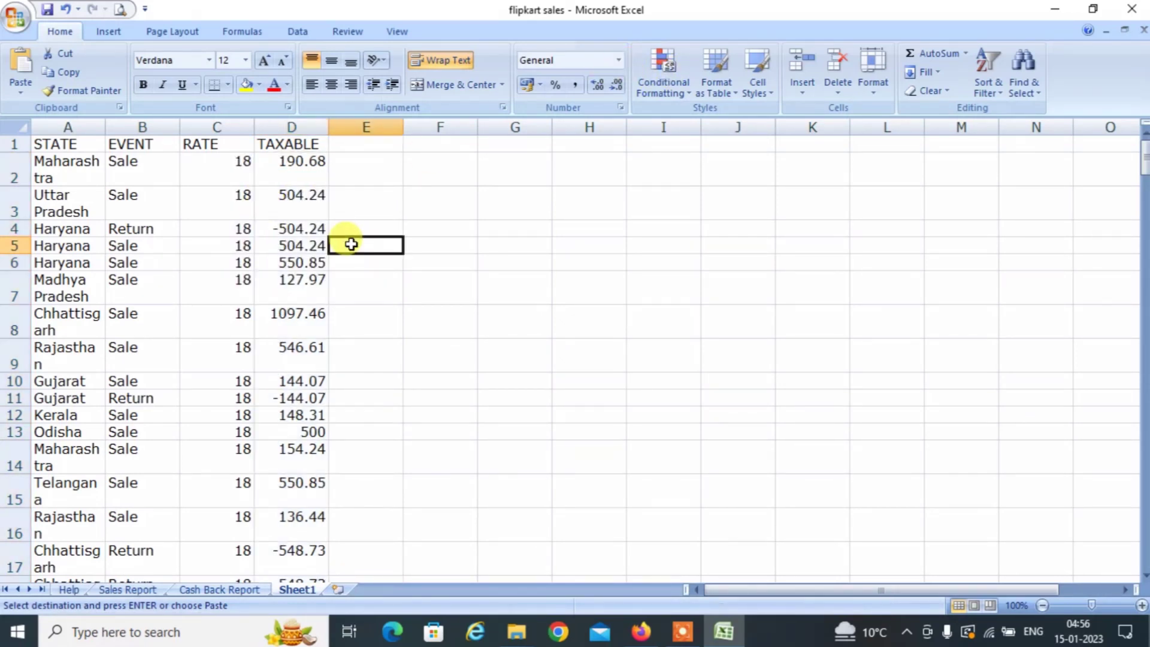
Select the Sheet1 table from the STATE header across to TAXABLE, down to row 189.
left_click(61, 141)
key("shift+Right")
key("shift+Right")
key("shift+Right")
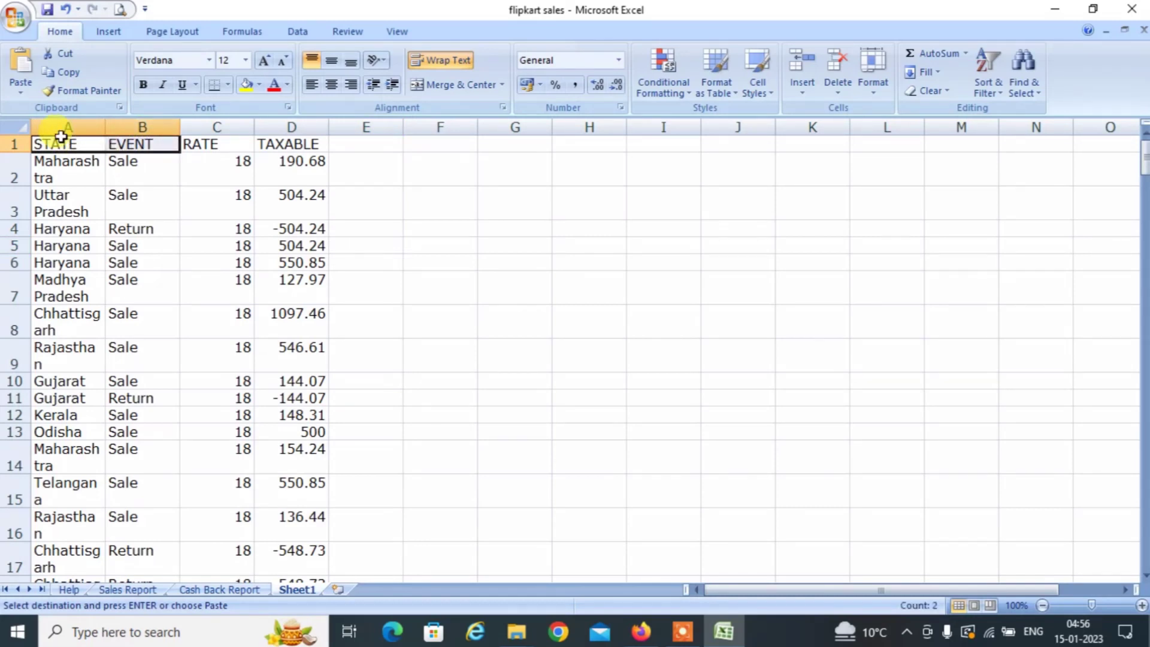
key("ctrl+shift+Down")
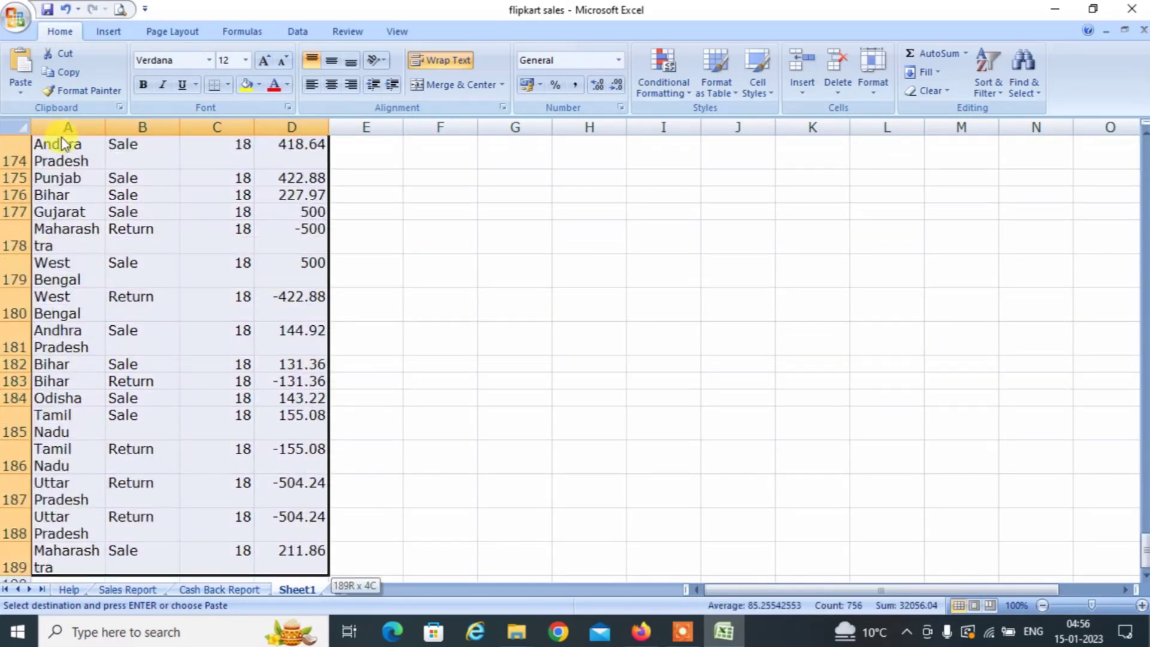
Copy the six Document Type entries from the Cash Back Report.
left_click(215, 589)
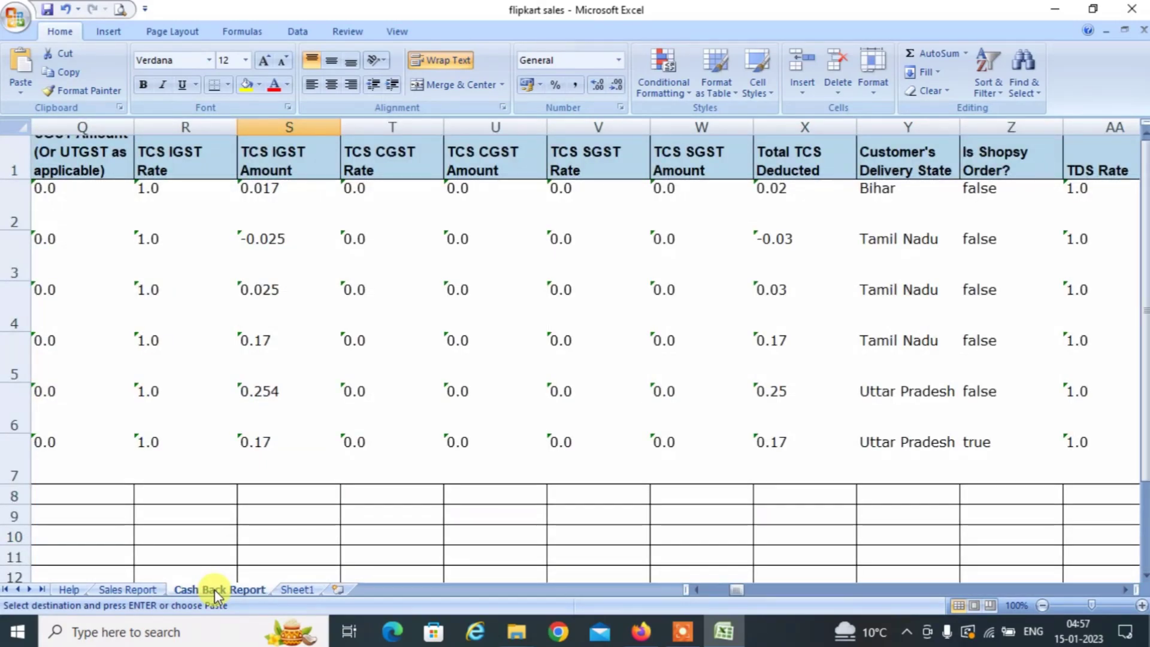
key("Left")
key("Left")
key("Left")
key("Left")
key("Left")
key("Left")
key("Left")
key("Left")
key("Left")
key("Left")
key("Left")
key("ctrl+Up")
key("ctrl+Up")
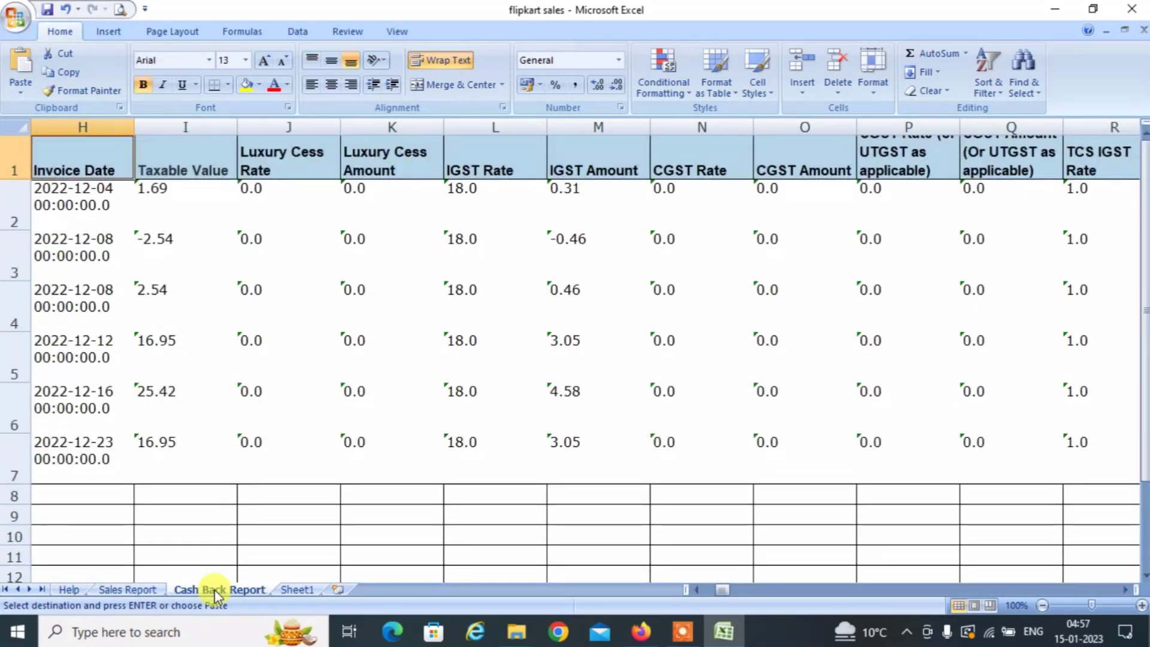
key("Left")
key("Left")
key("Left")
key("Left")
key("Left")
key("Left")
key("Left")
key("Right")
key("Right")
key("Right")
key("Right")
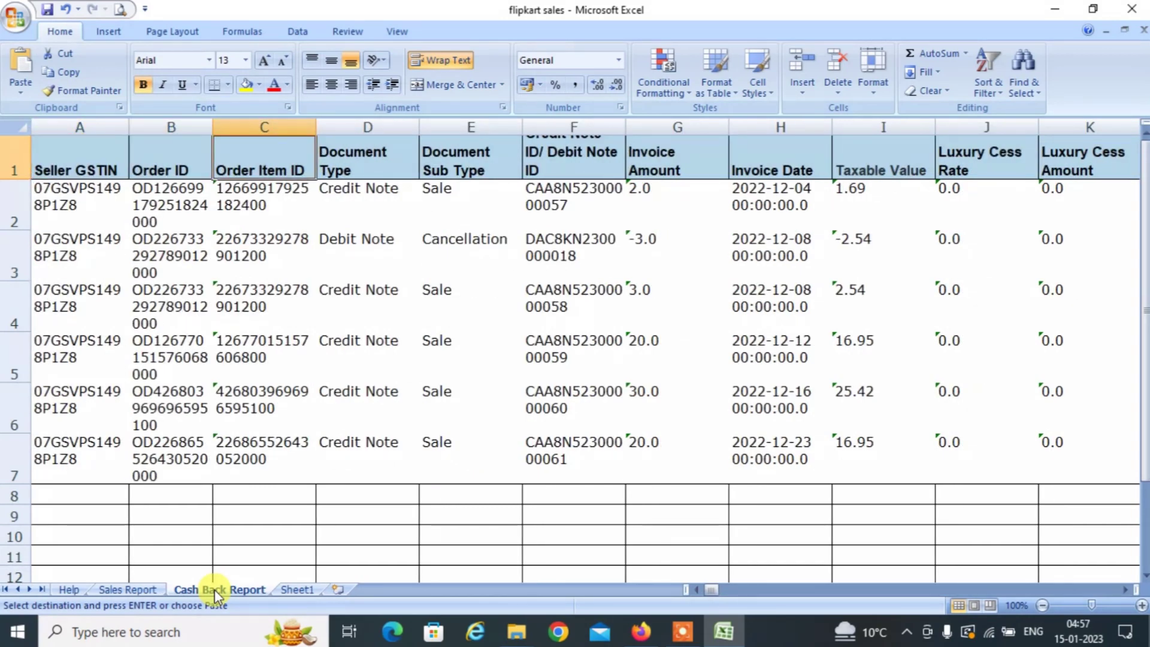
key("Left")
key("Down")
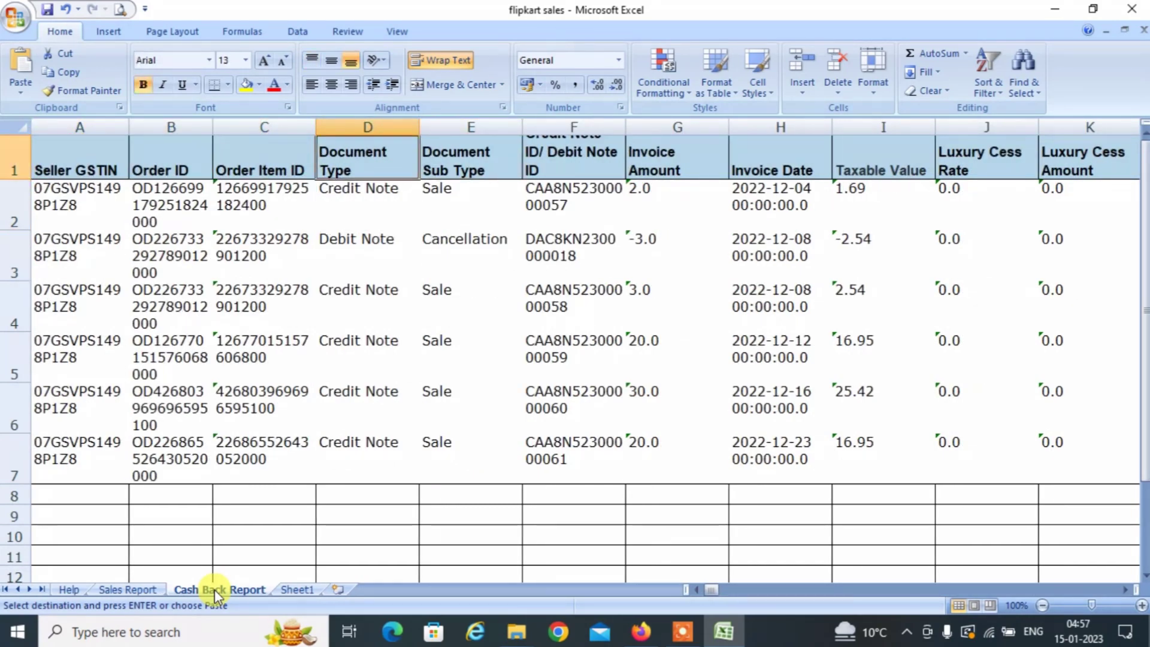
key("shift+Down")
key("shift+Down")
key("shift+Down")
key("shift+Down")
key("shift+Down")
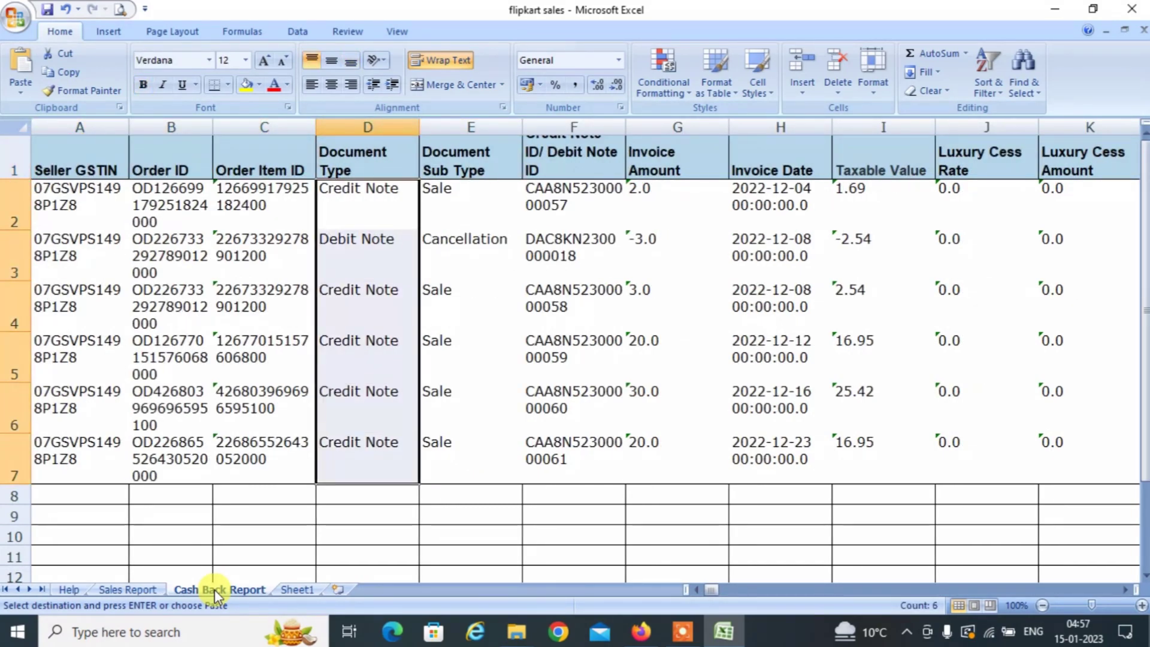
key("ctrl+c")
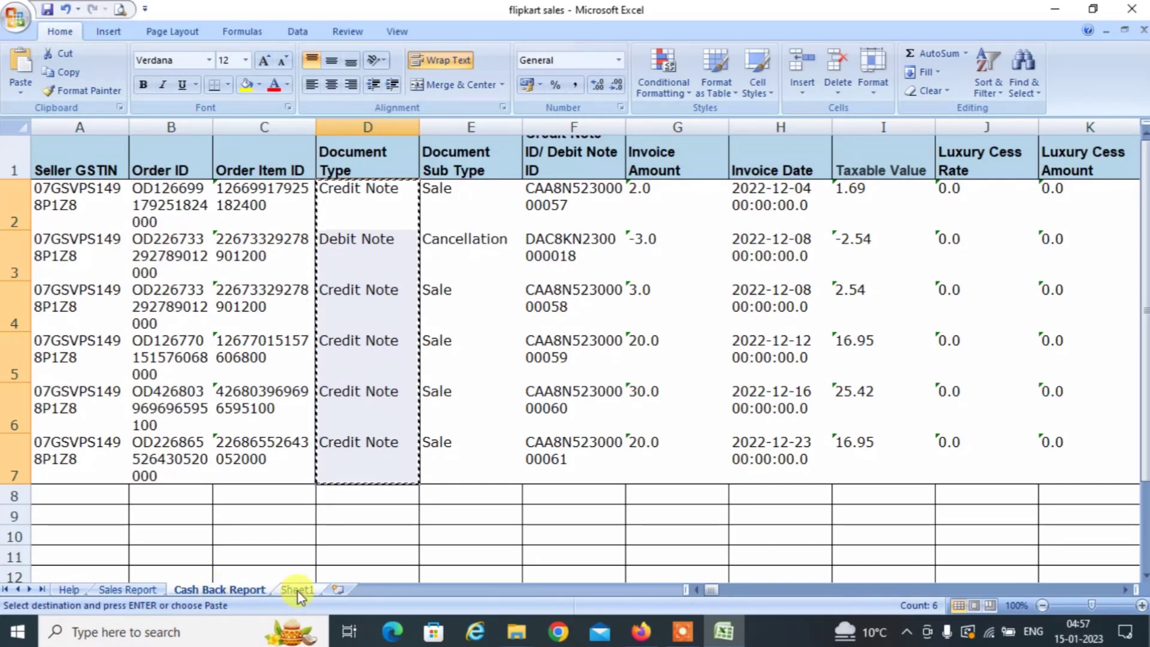
Paste the document types into Sheet1 starting at B190.
left_click(297, 591)
left_click(149, 558)
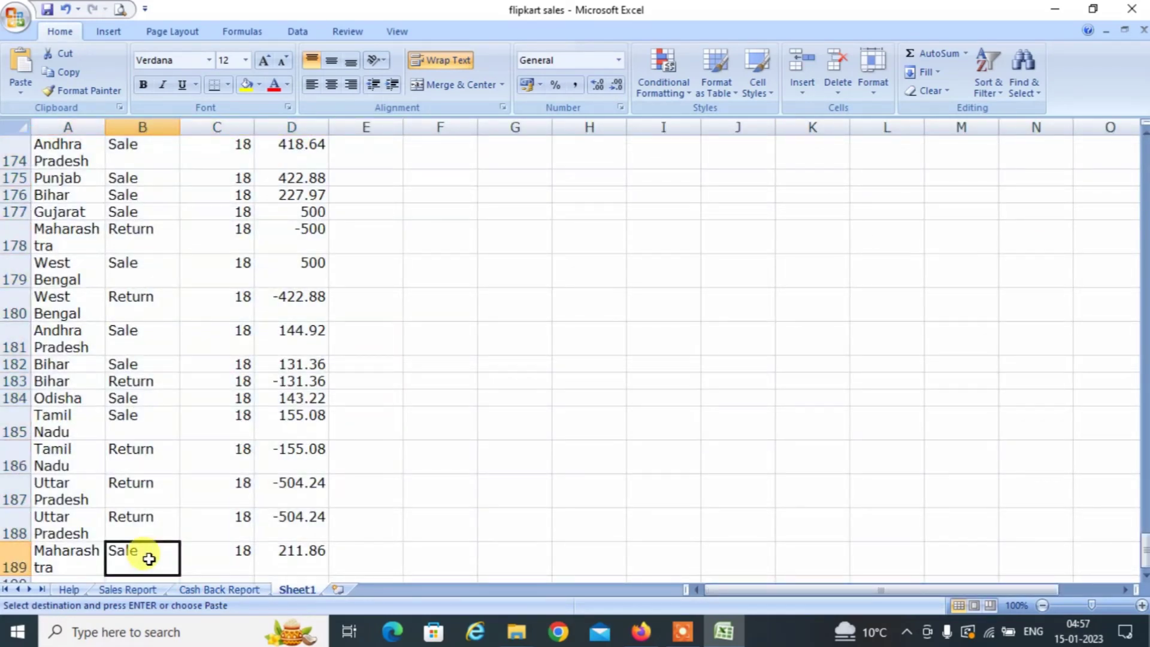
key("Down")
key("Down")
key("Up")
key("ctrl+v")
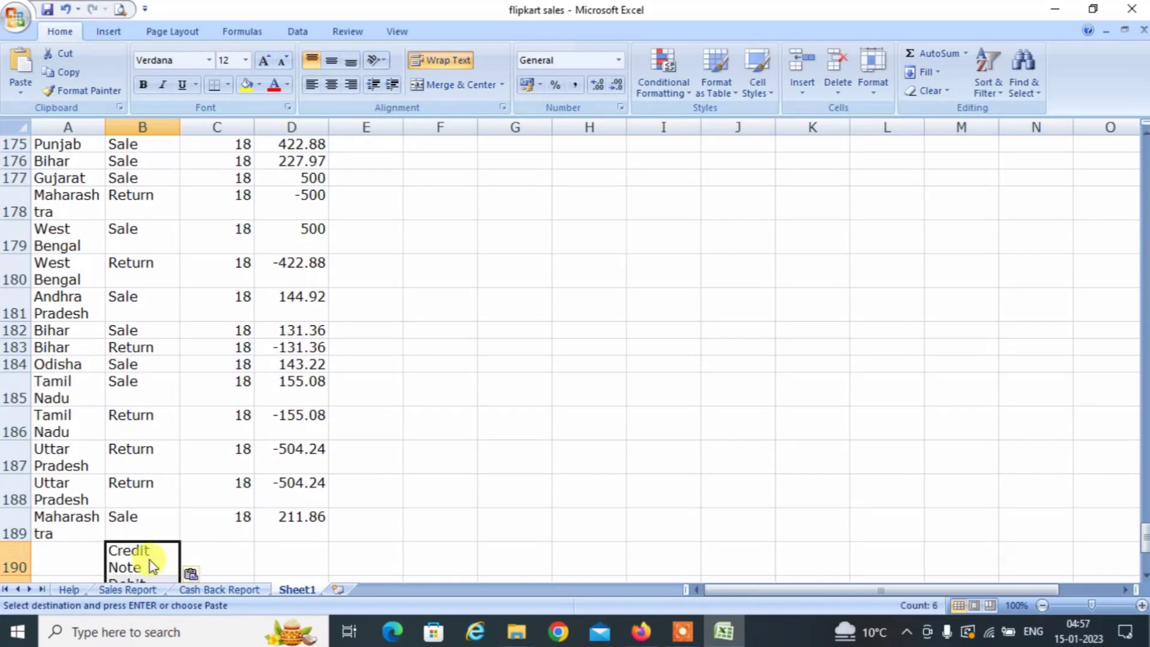
key("Left")
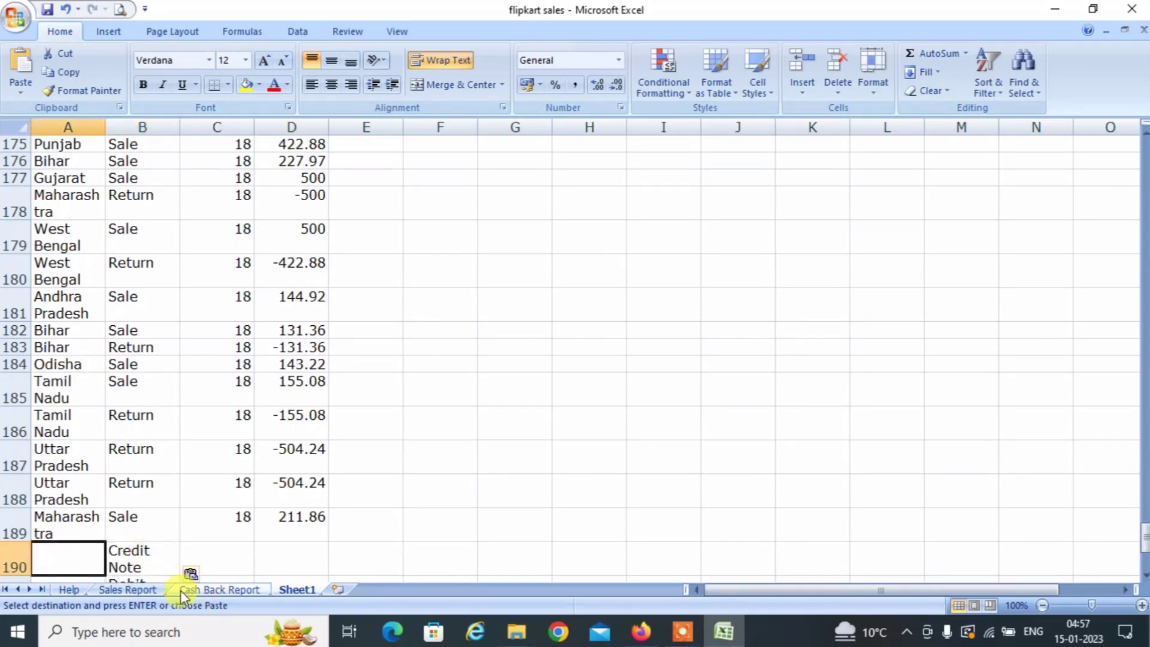
Copy the six delivery states, Bihar to Uttar Pradesh, into Sheet1 at A190.
left_click(199, 589)
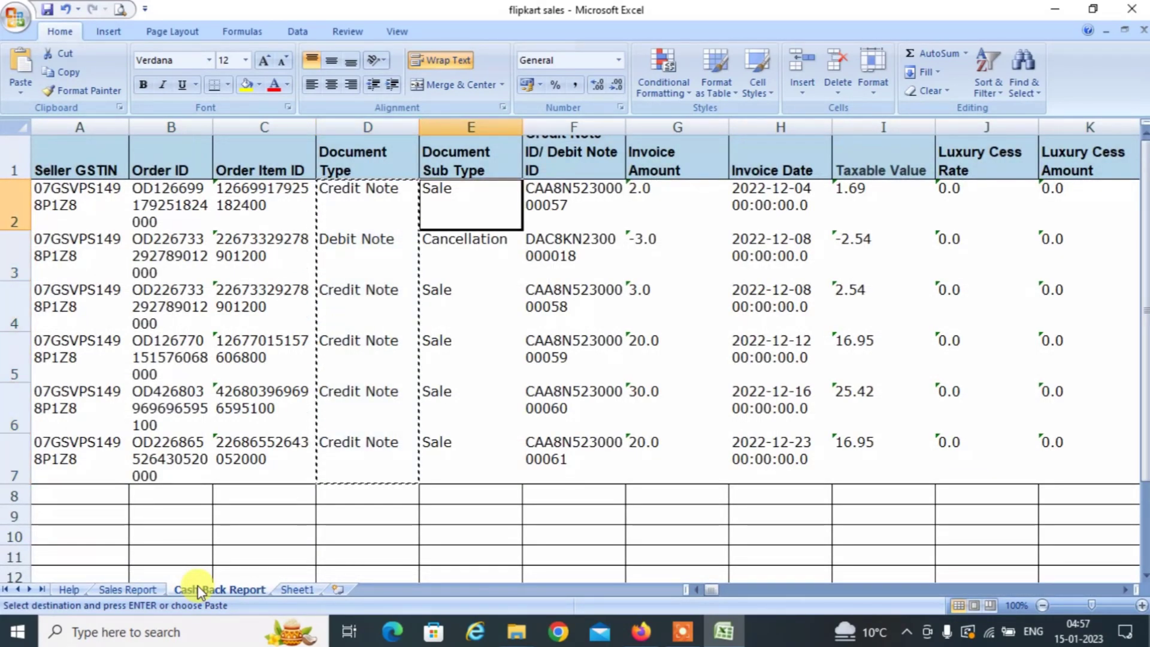
key("Right")
key("Right")
key("Right")
key("Right")
key("Right")
key("Right")
key("Right")
key("Right")
key("Right")
key("Right")
key("Right")
key("Right")
key("Right")
key("Right")
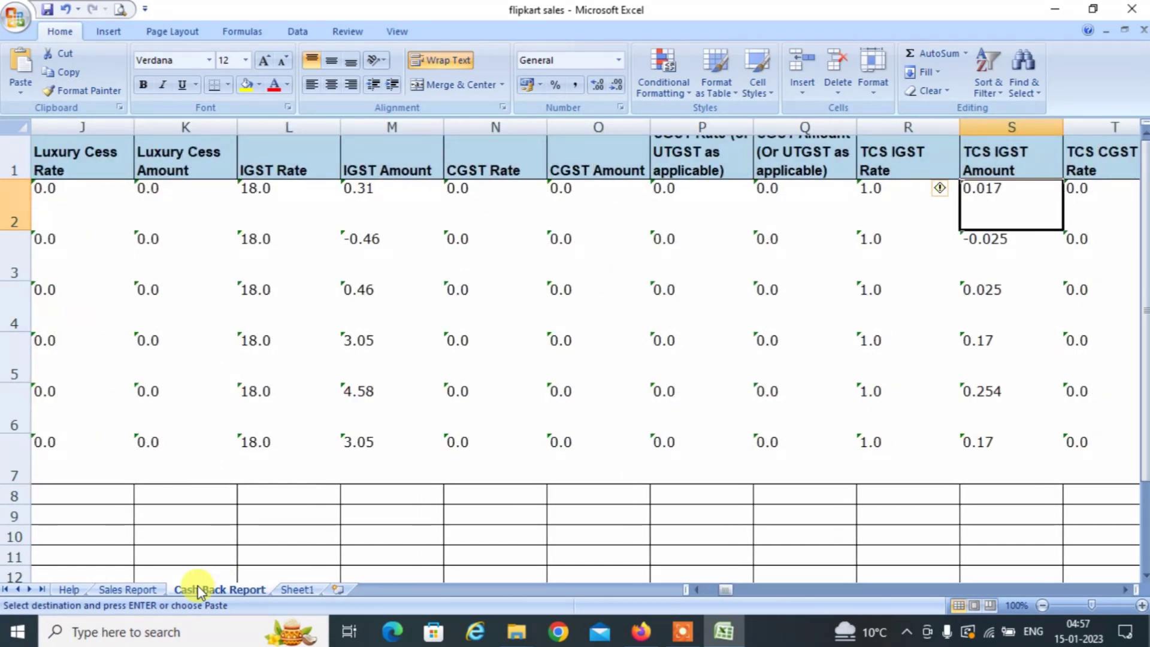
key("Right")
key("Right")
key("Right")
key("Right")
key("Right")
key("Right")
key("Right")
key("Right")
key("Right")
key("Right")
key("Right")
key("Right")
key("Right")
key("Left")
key("Left")
key("Left")
key("Left")
key("Left")
key("Left")
key("Left")
key("Left")
key("Left")
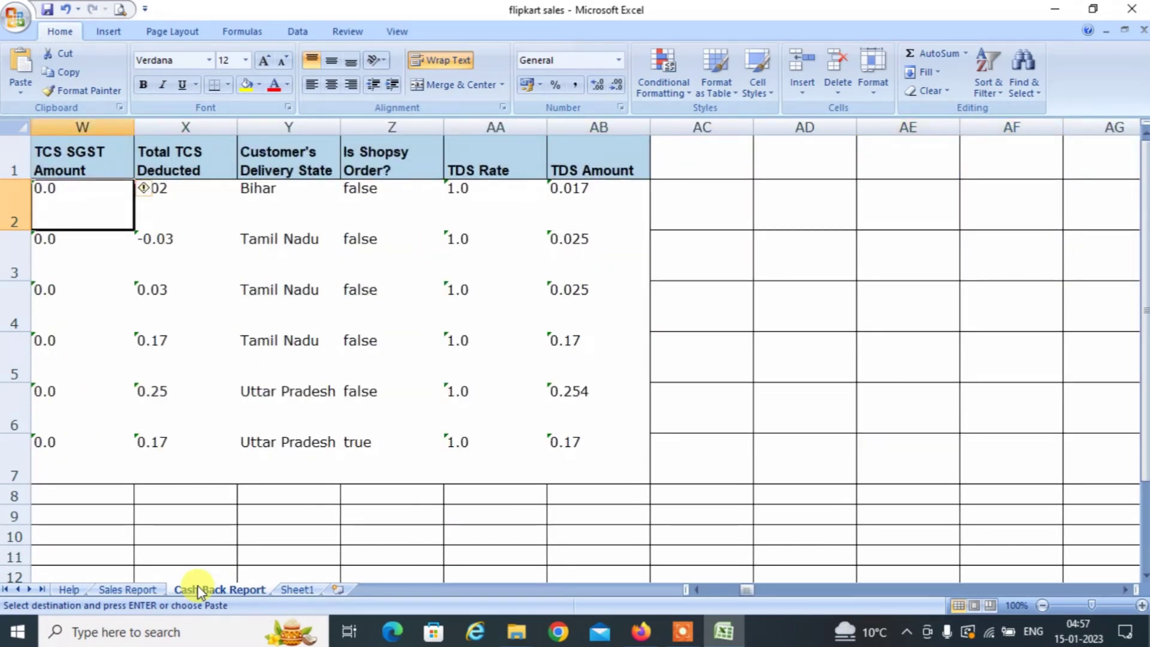
key("Right")
key("Right")
key("shift+Down")
key("shift+Down")
key("shift+Down")
key("shift+Down")
key("shift+Down")
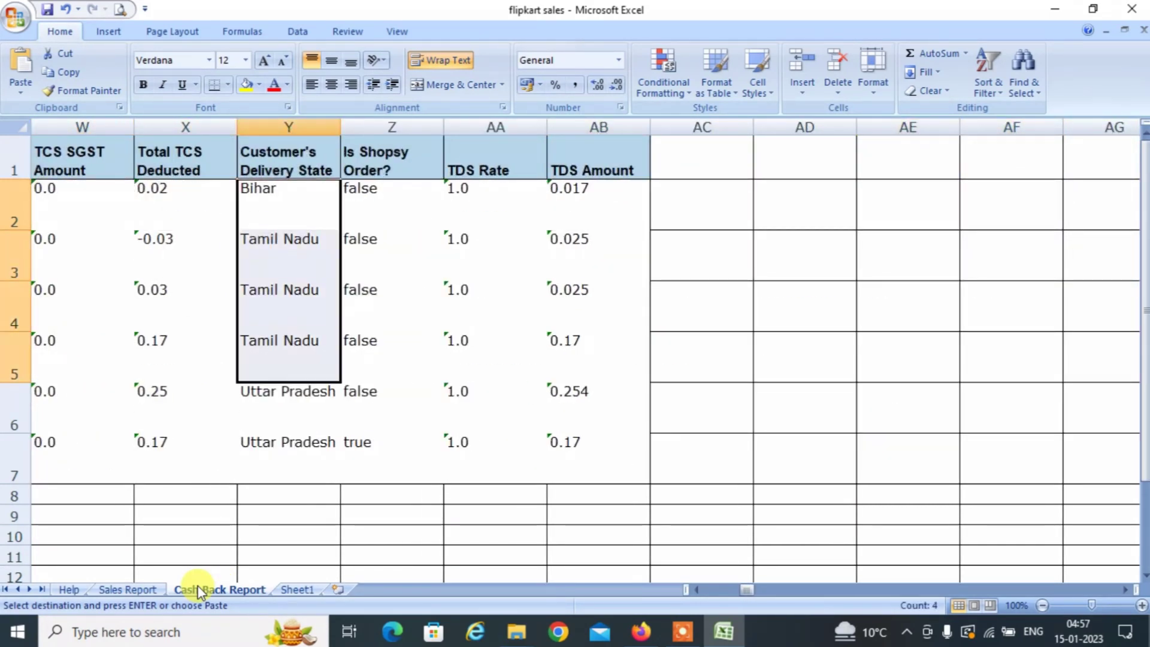
key("ctrl+c")
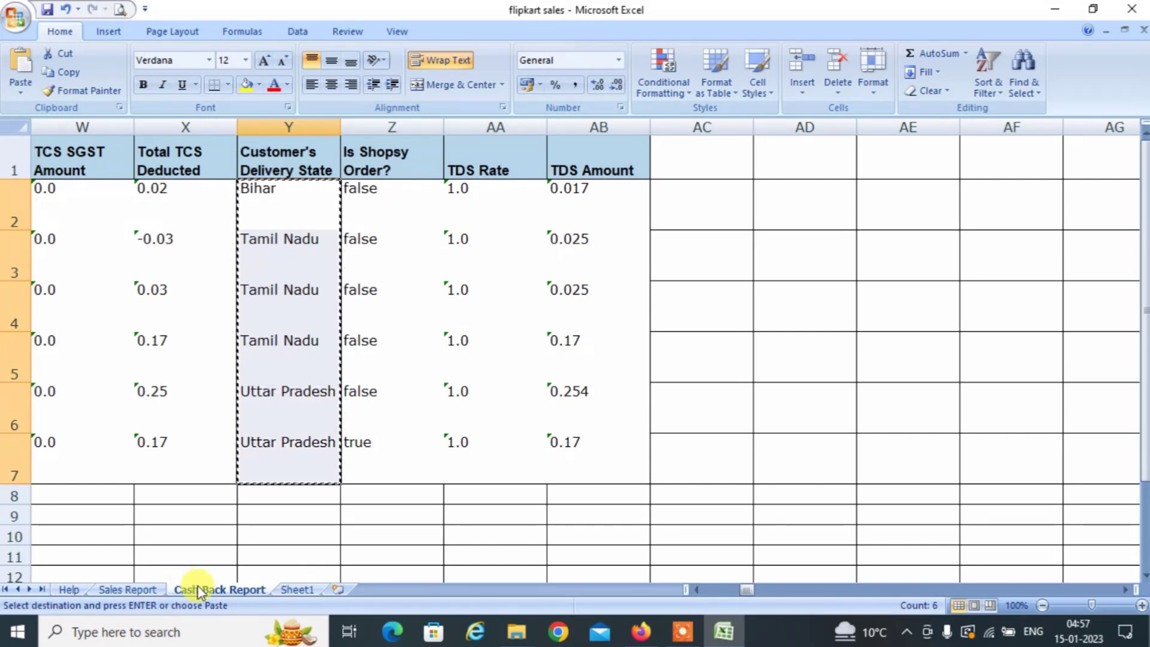
left_click(294, 591)
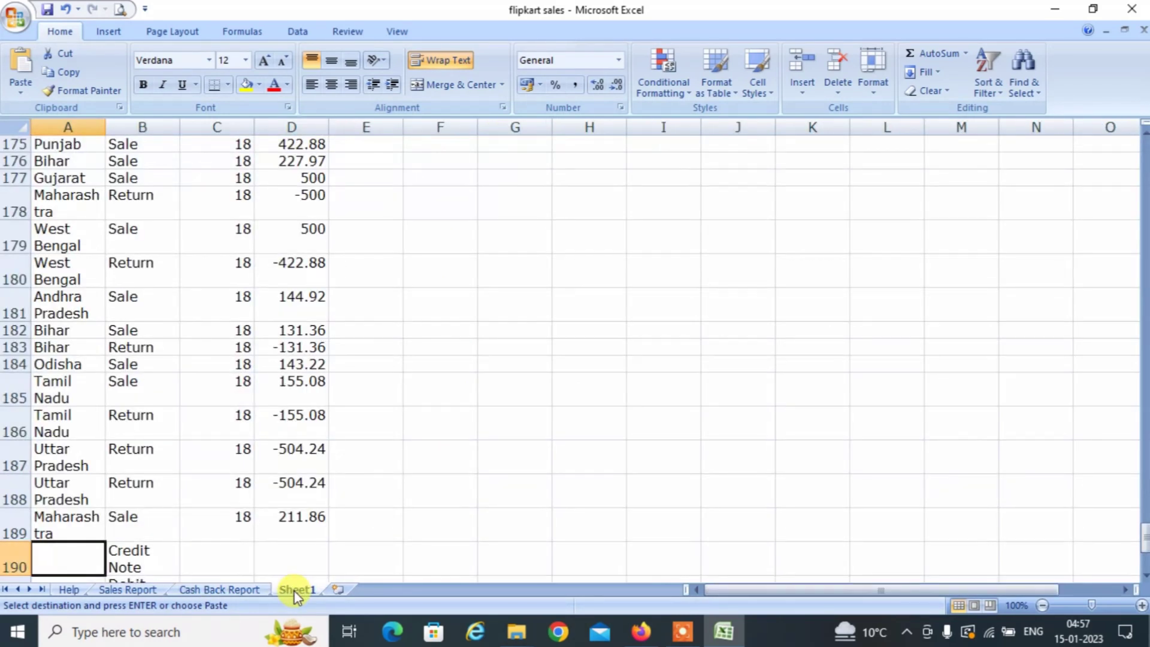
key("ctrl+v")
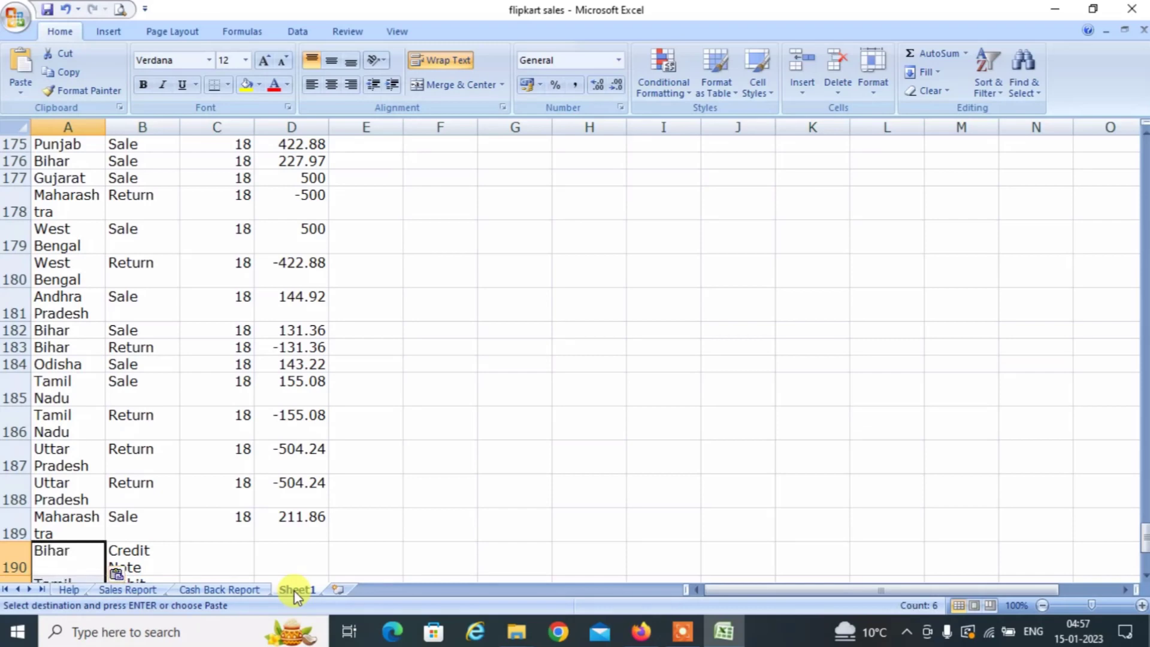
Select the IGST Rate values on the Sales Report, starting from the first data row.
left_click(128, 587)
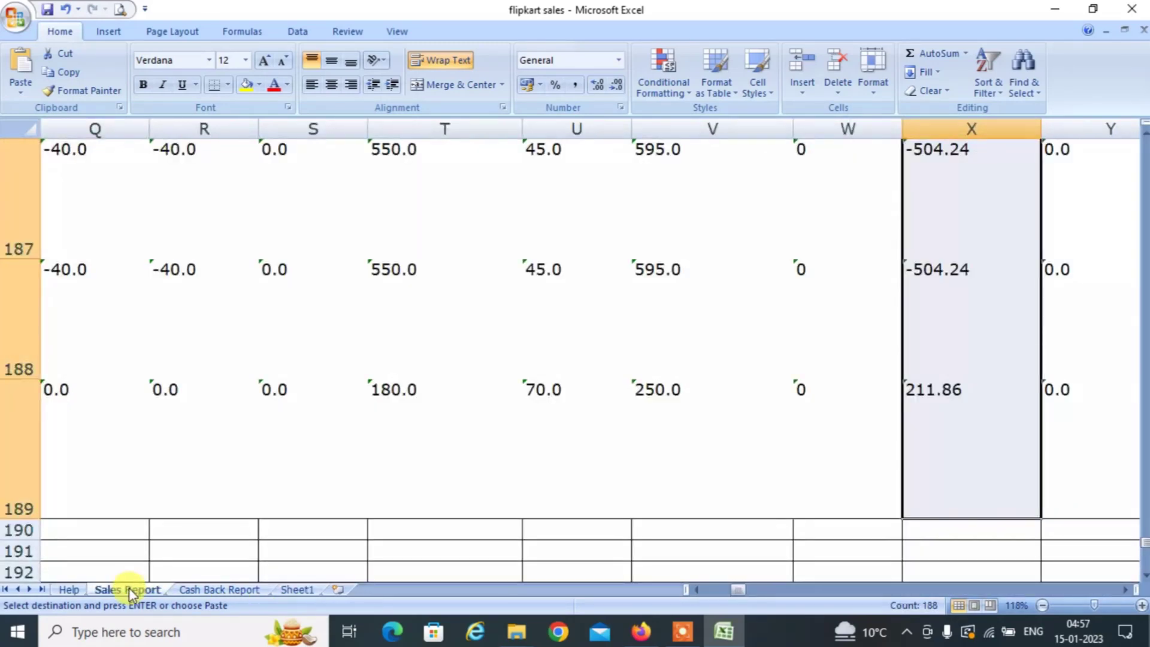
key("Left")
key("Left")
key("Left")
key("Left")
key("Left")
key("Left")
key("Left")
key("Left")
key("Left")
key("Left")
key("Left")
key("Left")
key("Left")
key("Left")
key("Left")
key("Up")
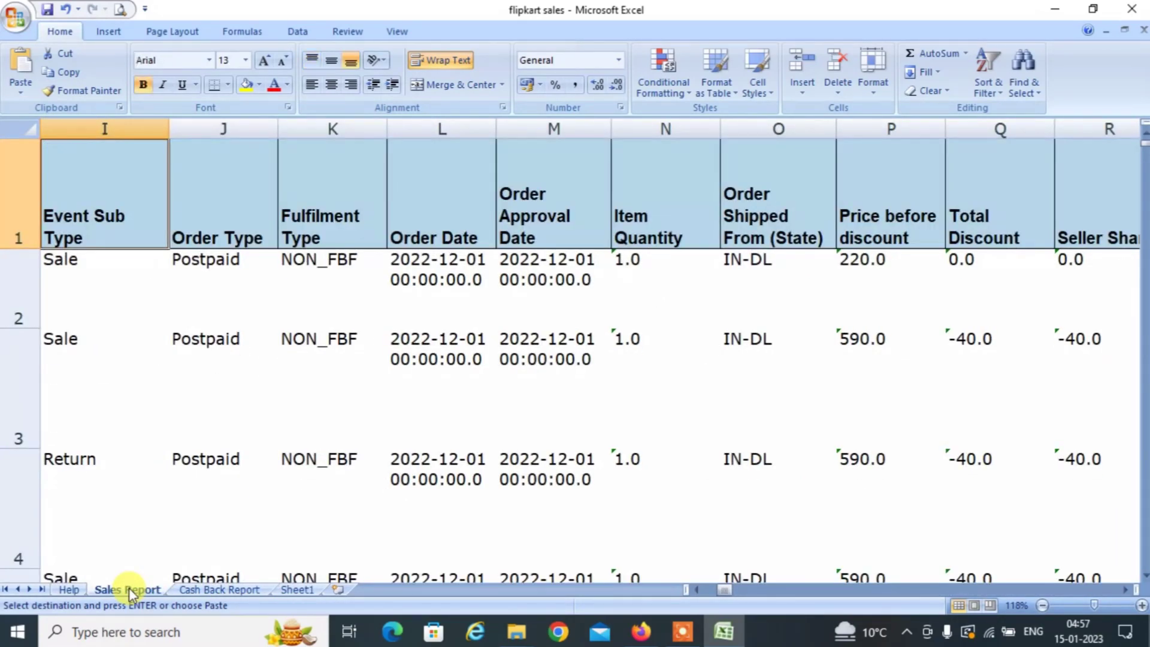
key("Down")
key("Right")
key("Right")
key("Right")
key("Right")
key("Right")
key("Right")
key("Right")
key("Right")
key("Right")
key("Right")
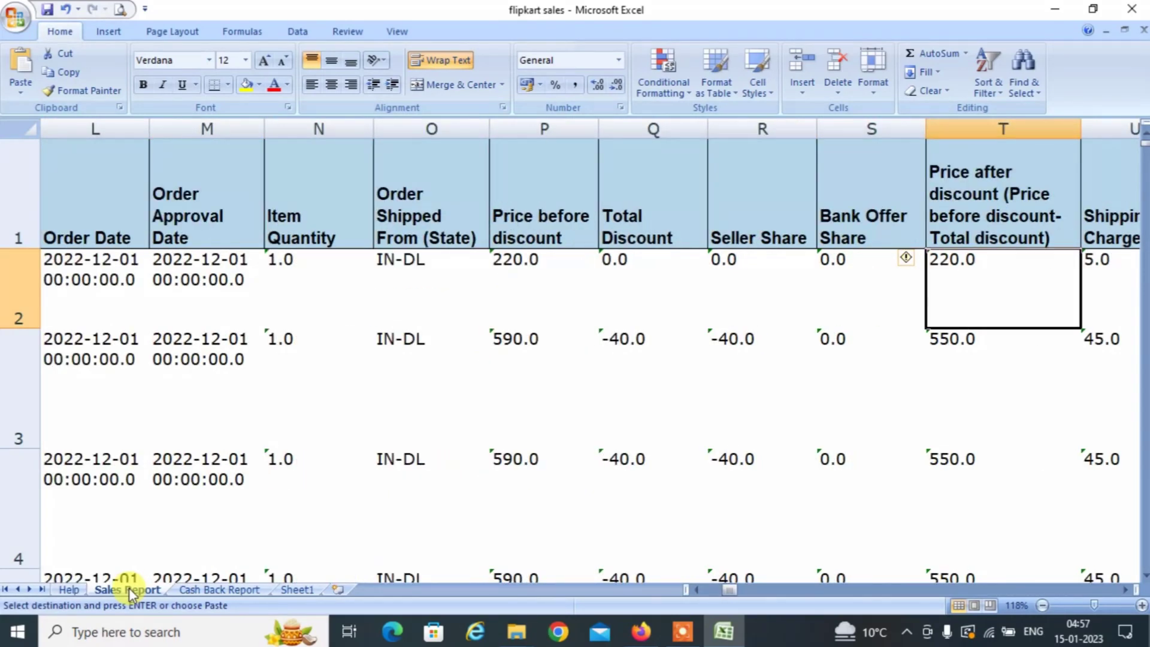
key("Right")
key("Right")
key("Right")
key("Right")
key("Right")
key("Right")
key("Right")
key("Right")
key("Right")
key("Right")
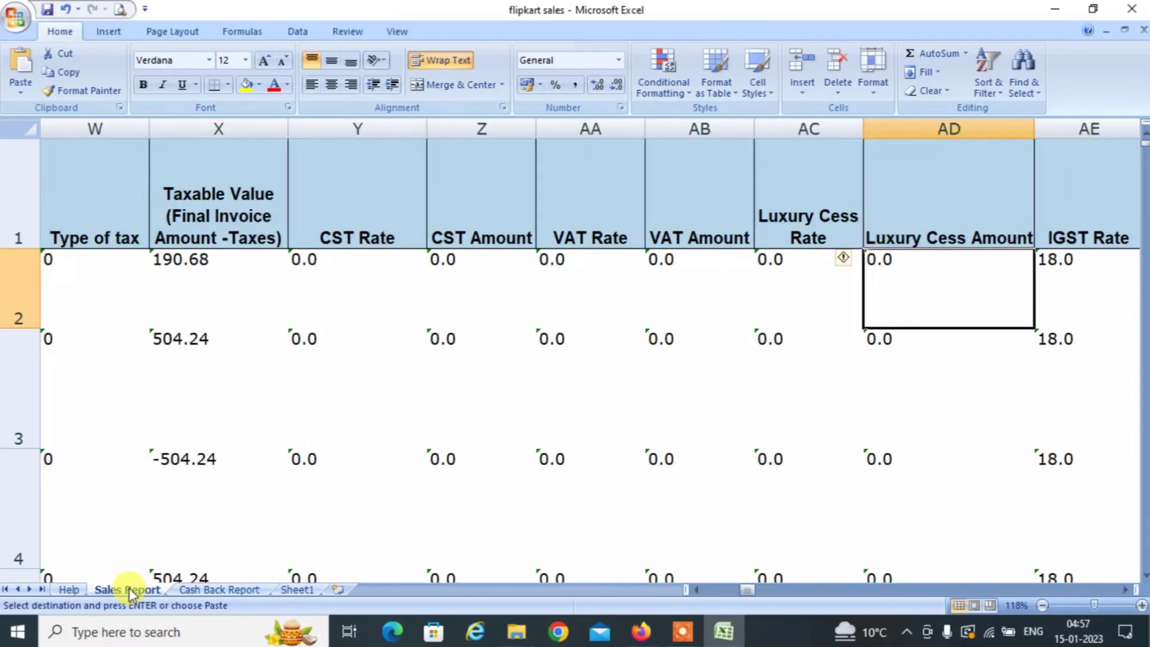
key("Right")
key("Right")
key("Right")
key("Right")
key("Left")
key("Left")
key("Left")
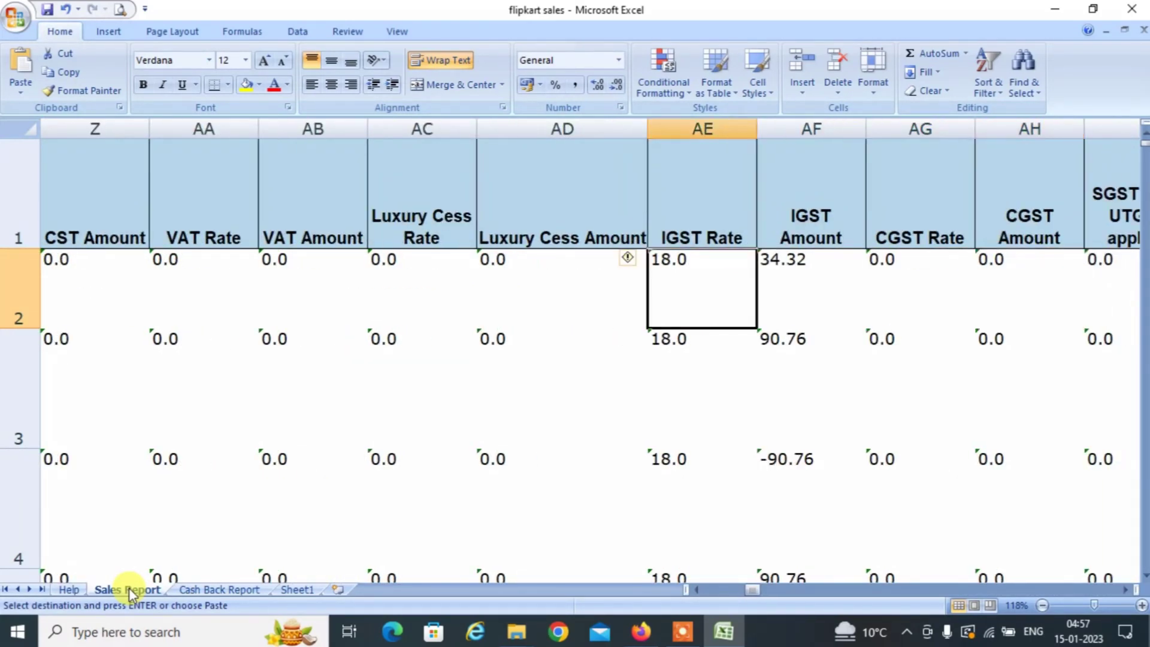
key("shift+Down")
key("shift+Down")
key("shift+Down")
key("shift+Down")
key("shift+Down")
key("shift+Down")
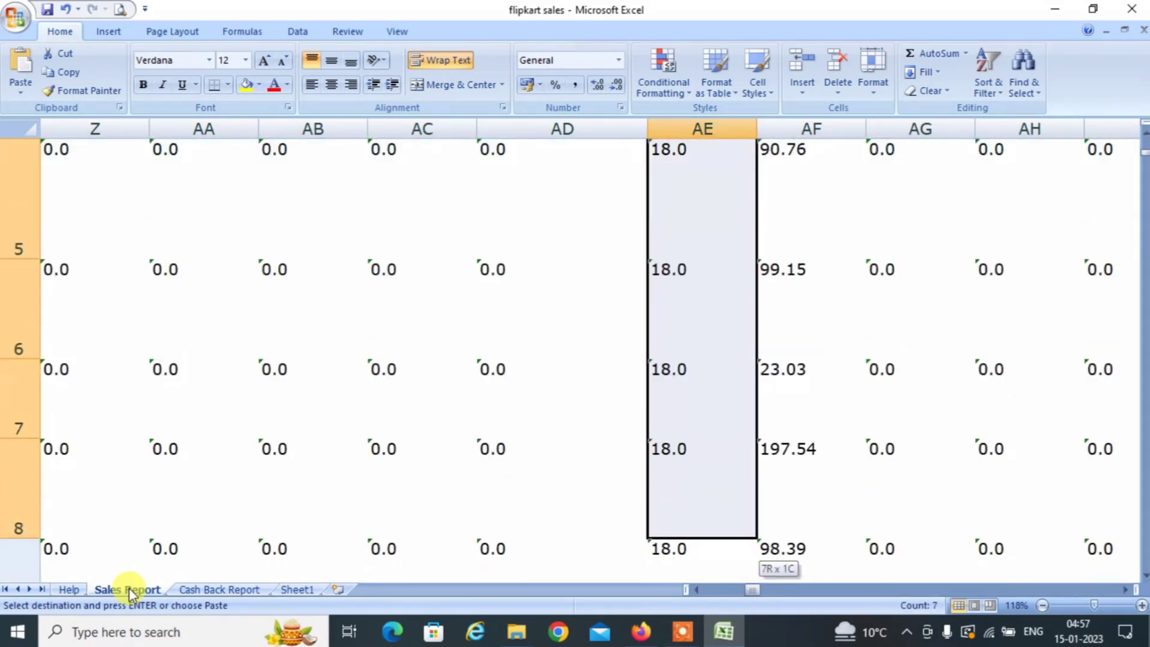
key("shift+Down")
key("shift+Down")
key("shift+Down")
key("shift+Down")
key("shift+Down")
key("shift+Down")
key("shift+Down")
key("shift+Down")
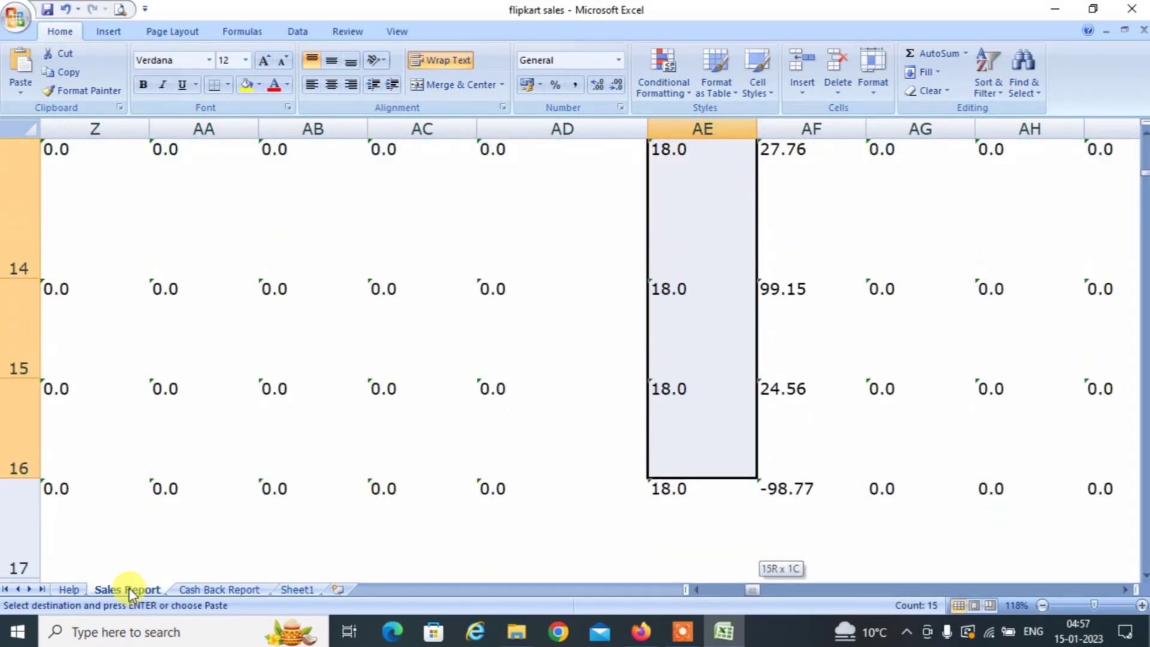
key("shift+Down")
key("shift+Down")
key("shift+Down")
key("shift+Down")
key("shift+Down")
key("shift+Down")
key("shift+Down")
key("shift+Down")
key("shift+Down")
key("shift+Down")
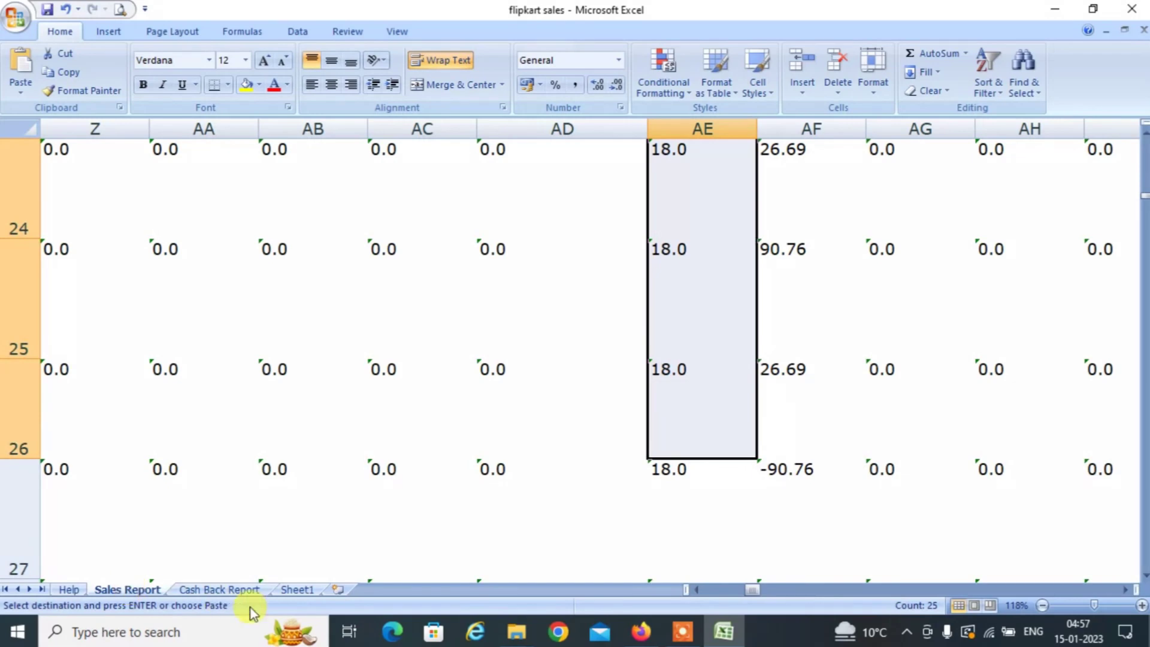
left_click(213, 591)
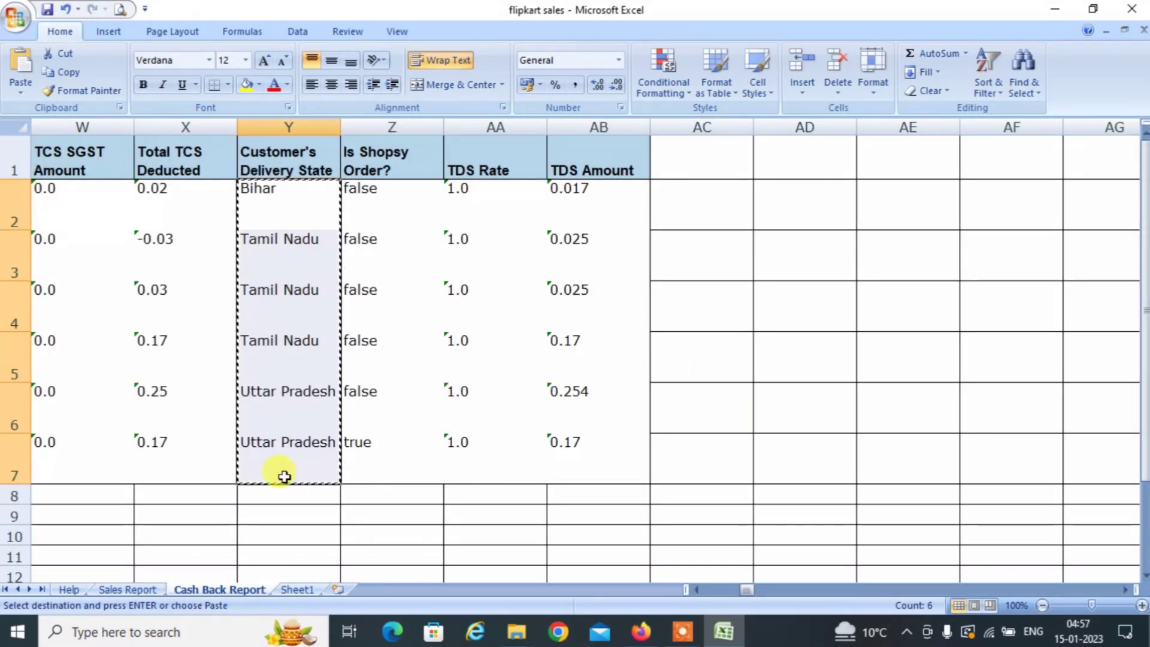
Copy the six IGST Rate values and paste them as values into Sheet1 C190:C195.
key("Left")
key("Left")
key("Left")
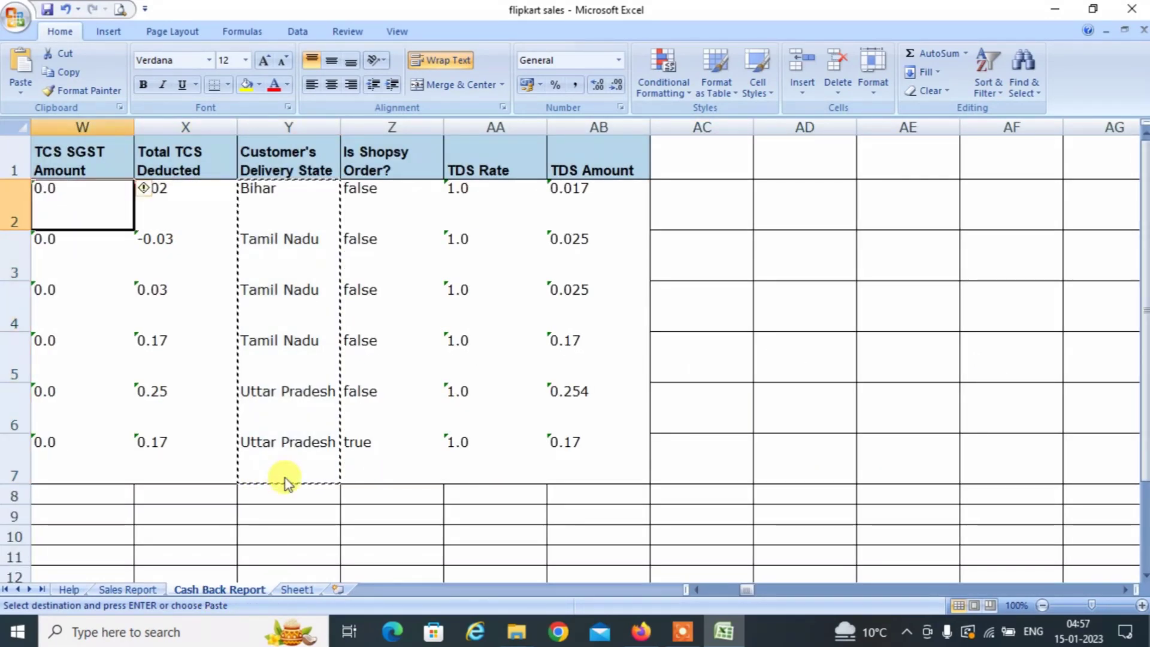
key("Left")
key("Left")
key("Left")
key("Left")
key("Left")
key("Left")
key("Left")
key("Left")
key("Left")
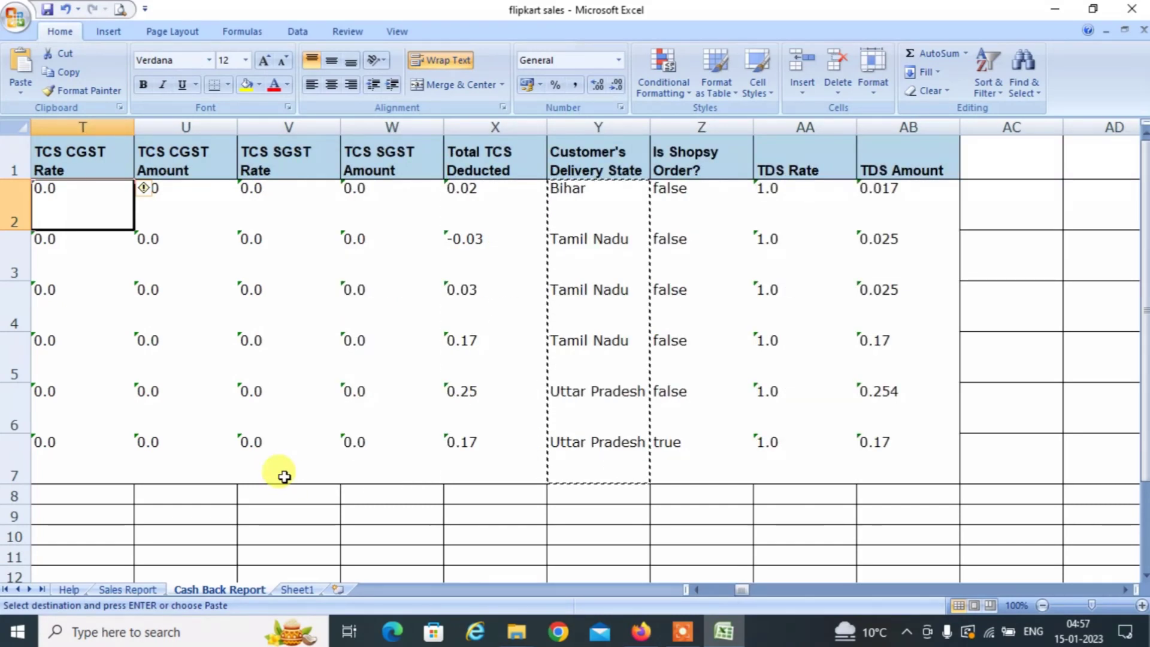
key("Left")
key("Left")
key("Left")
key("Left")
key("Left")
key("Left")
key("Left")
key("Left")
key("Left")
key("Left")
key("Left")
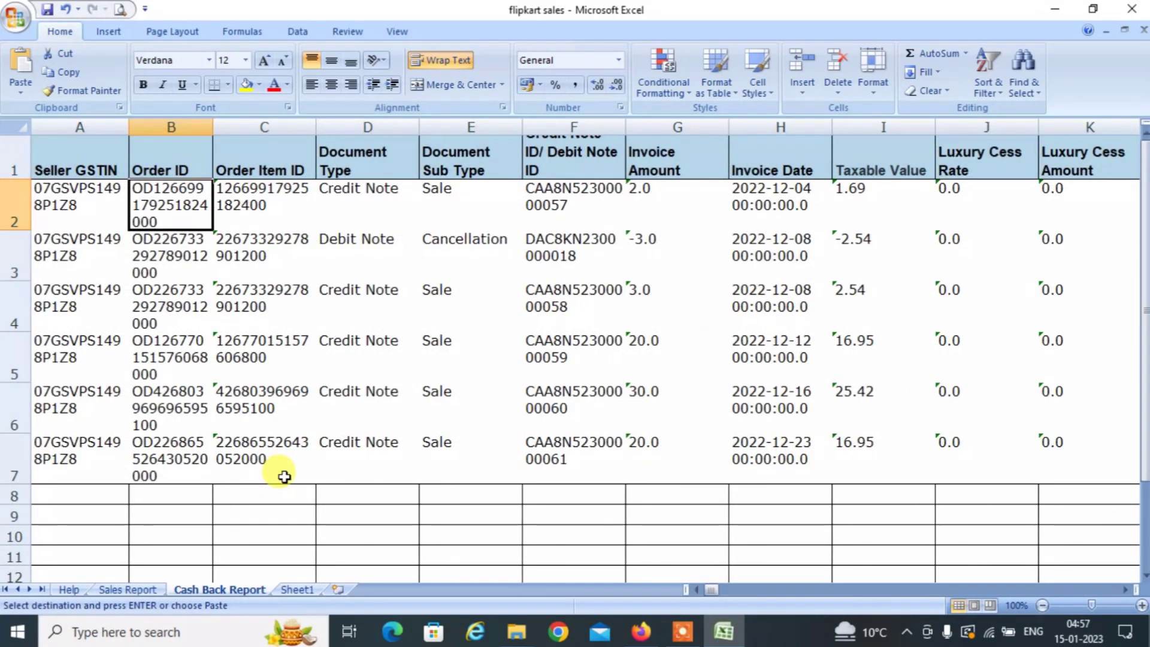
key("Right")
key("Right")
key("Right")
key("Right")
key("Right")
key("Right")
key("Right")
key("Right")
key("Right")
key("Right")
key("Right")
key("Right")
key("Left")
key("Left")
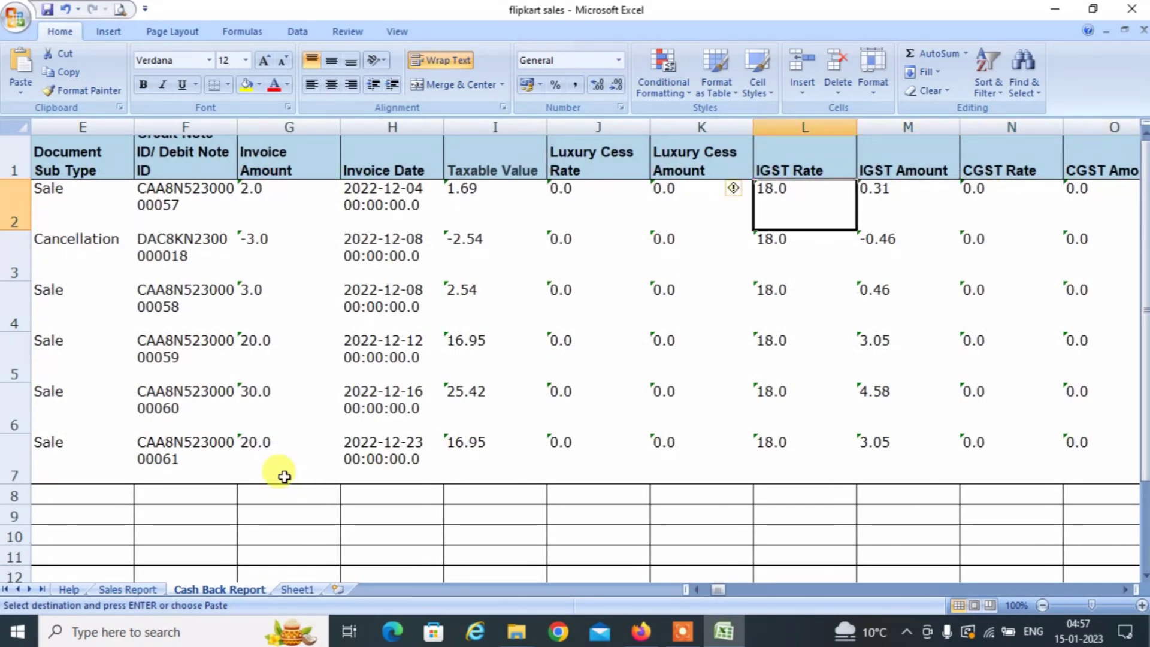
key("shift+Down")
key("shift+Down")
key("shift+Down")
key("shift+Down")
key("shift+Down")
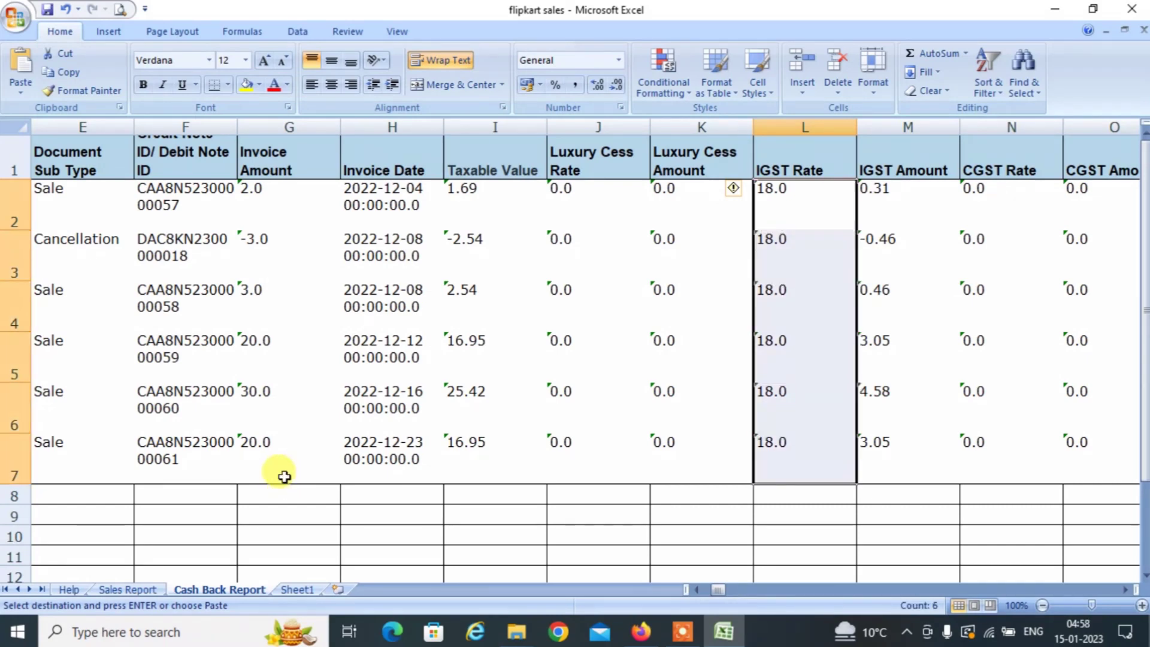
key("ctrl+c")
left_click(293, 590)
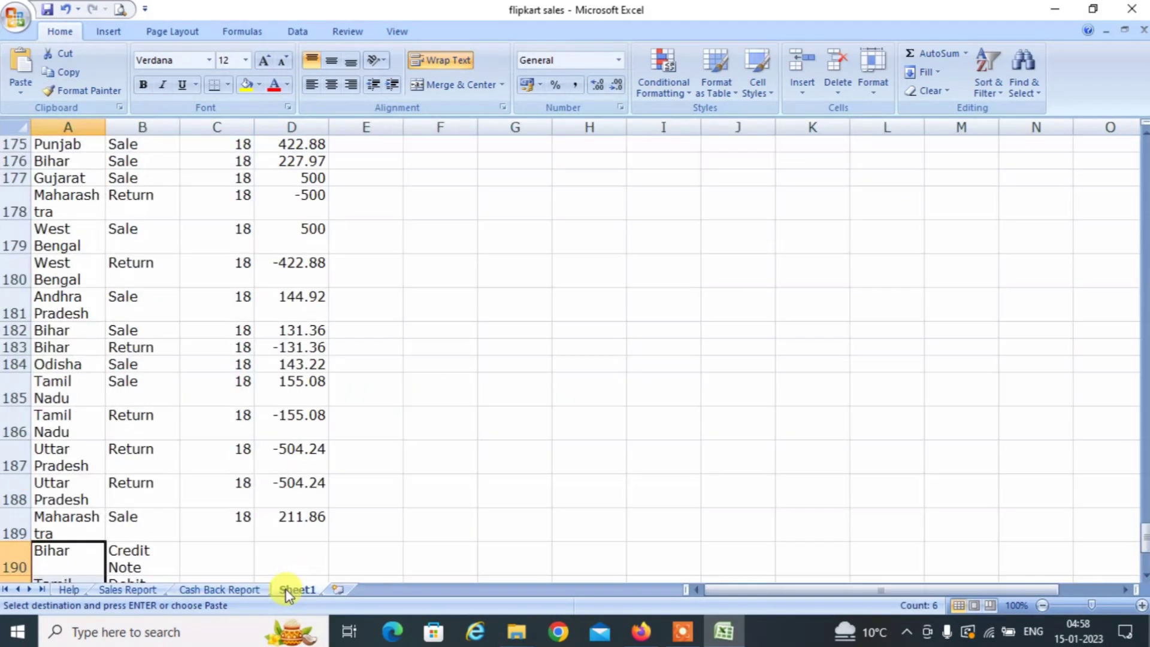
key("Right")
key("Right")
key("ctrl+alt+v")
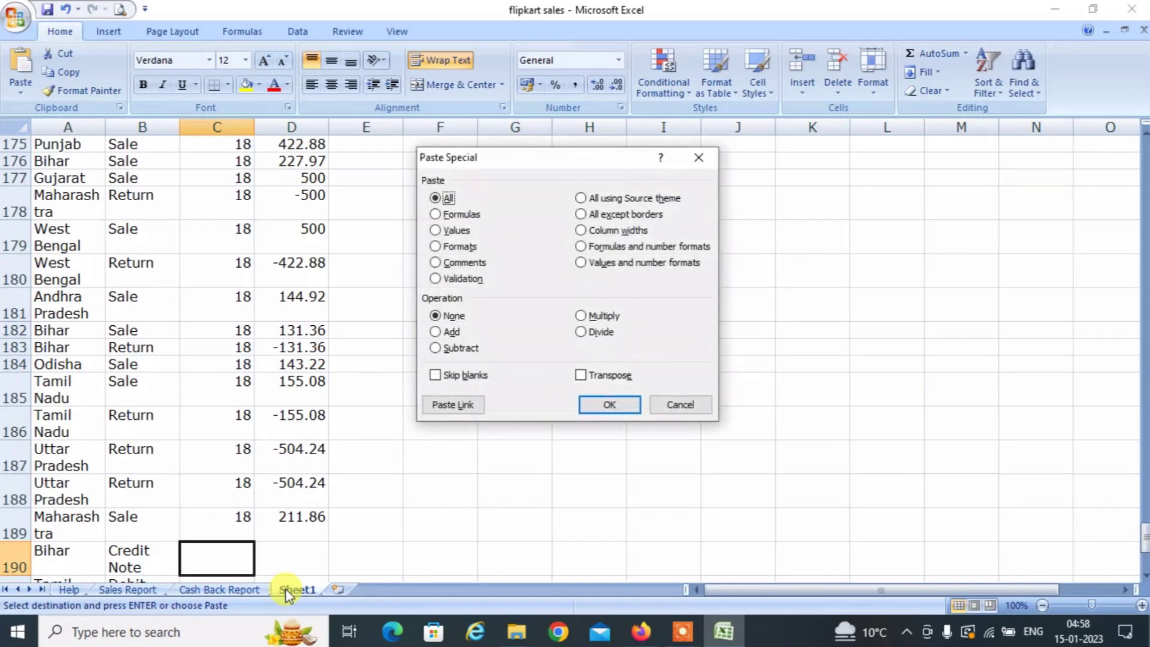
key("f")
key("Return")
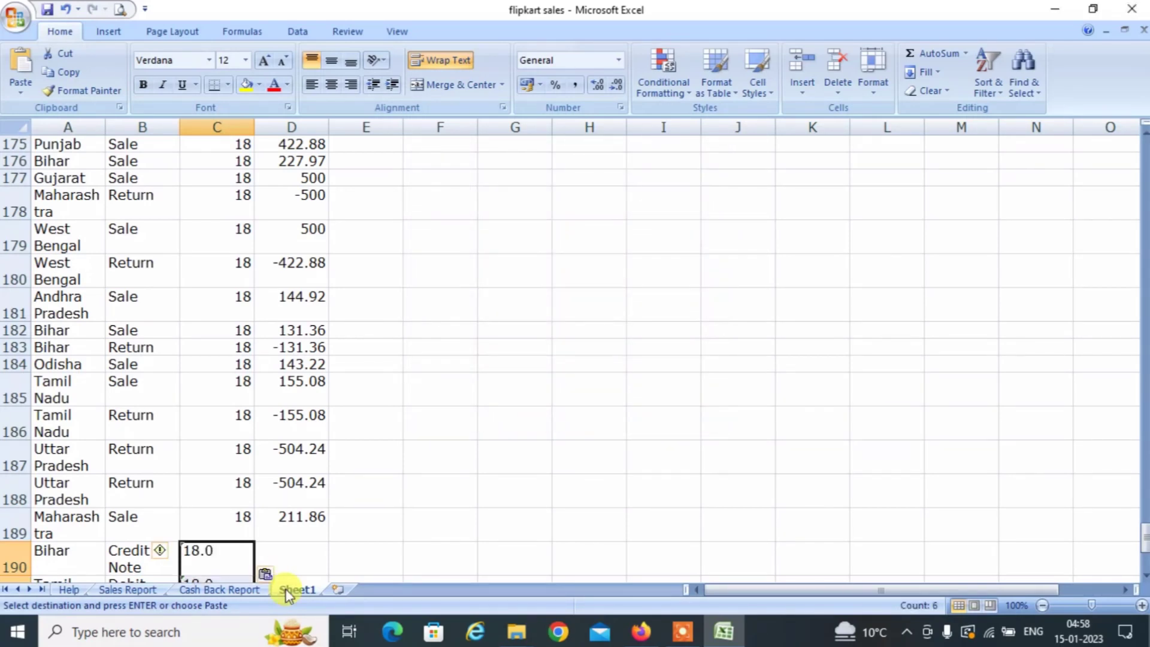
Convert the pasted rates in C190:C195 from text to numbers.
left_click(164, 558)
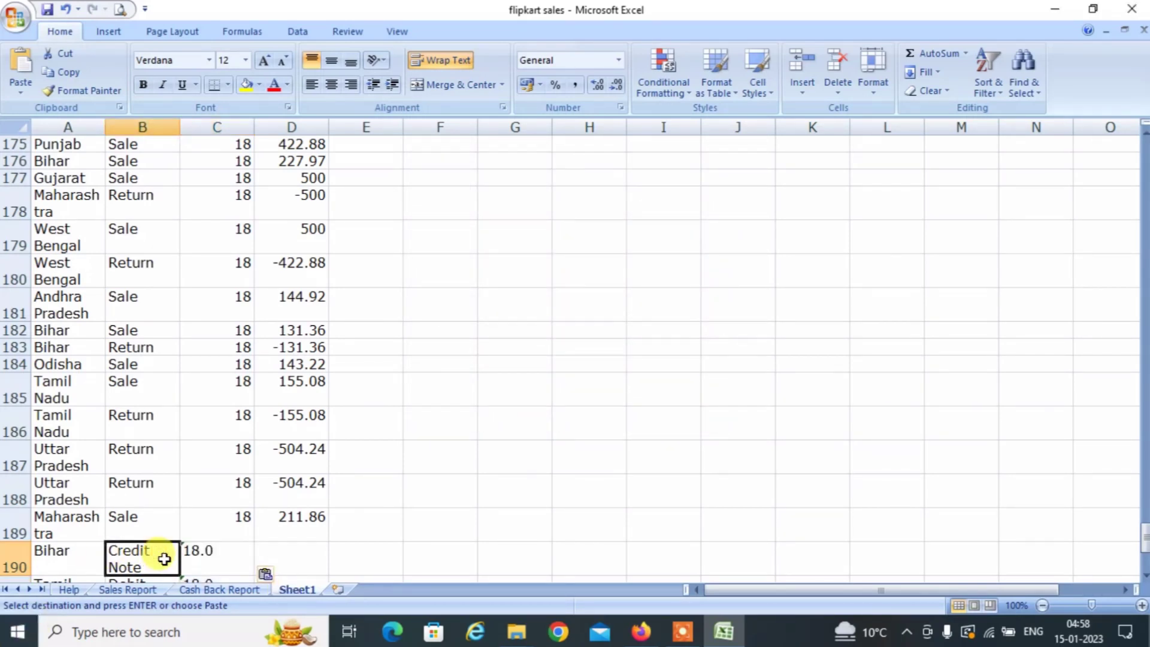
left_click(205, 556)
key("ctrl+Down")
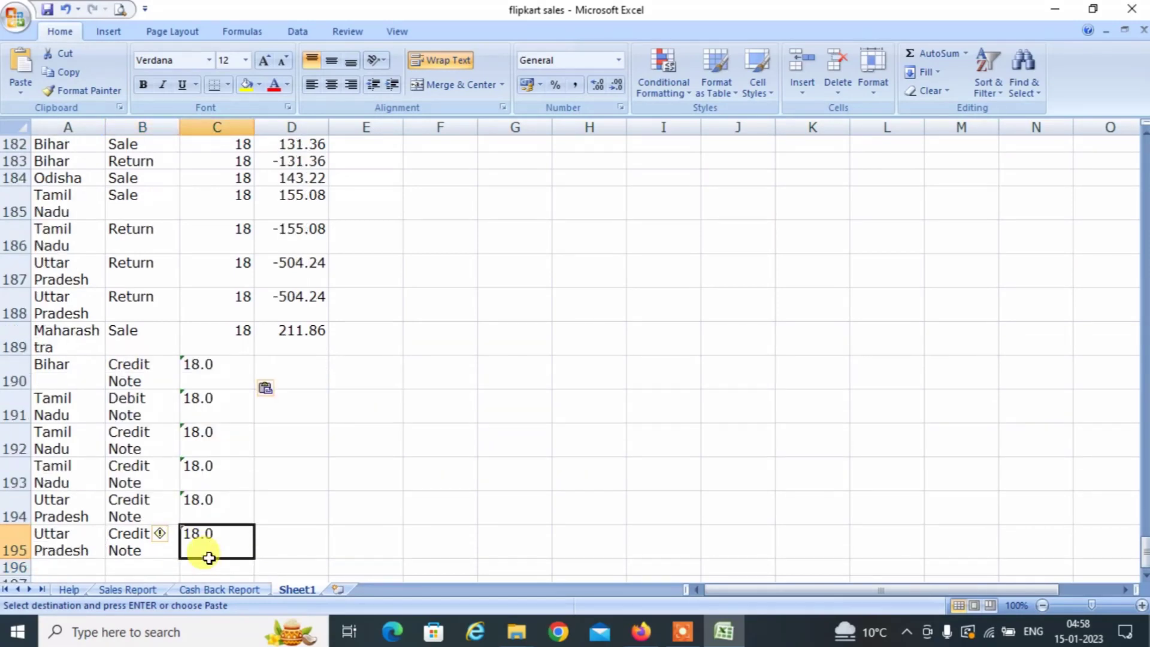
key("ctrl+Up")
key("Down")
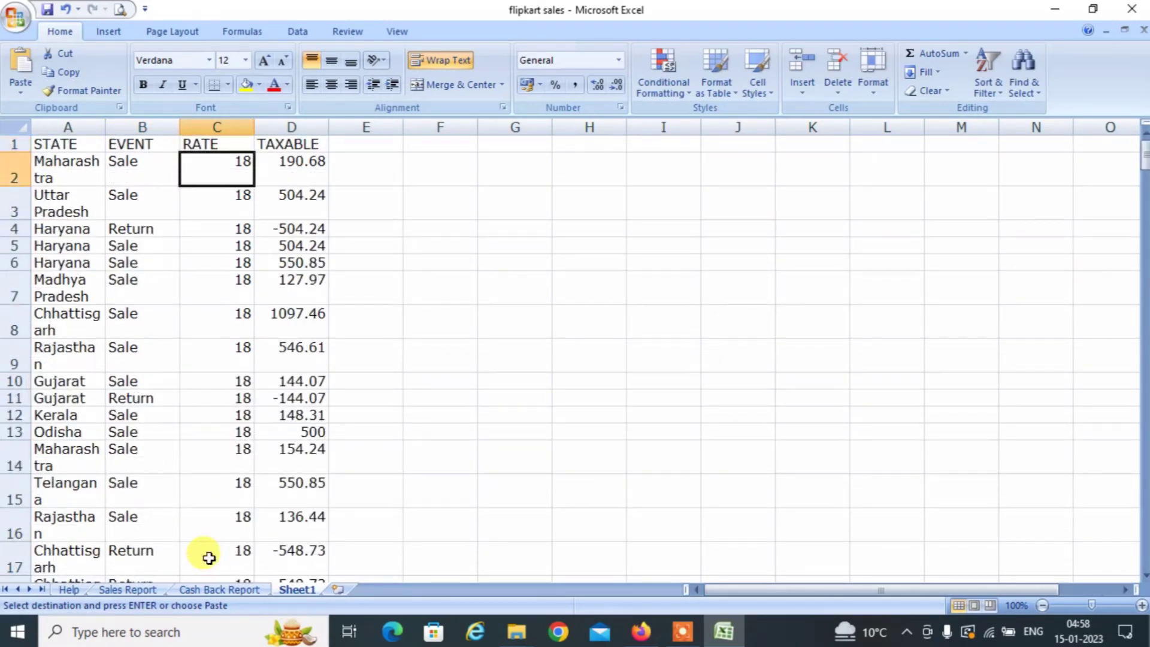
key("ctrl+Down")
key("Up")
key("Up")
key("Up")
key("Up")
key("Up")
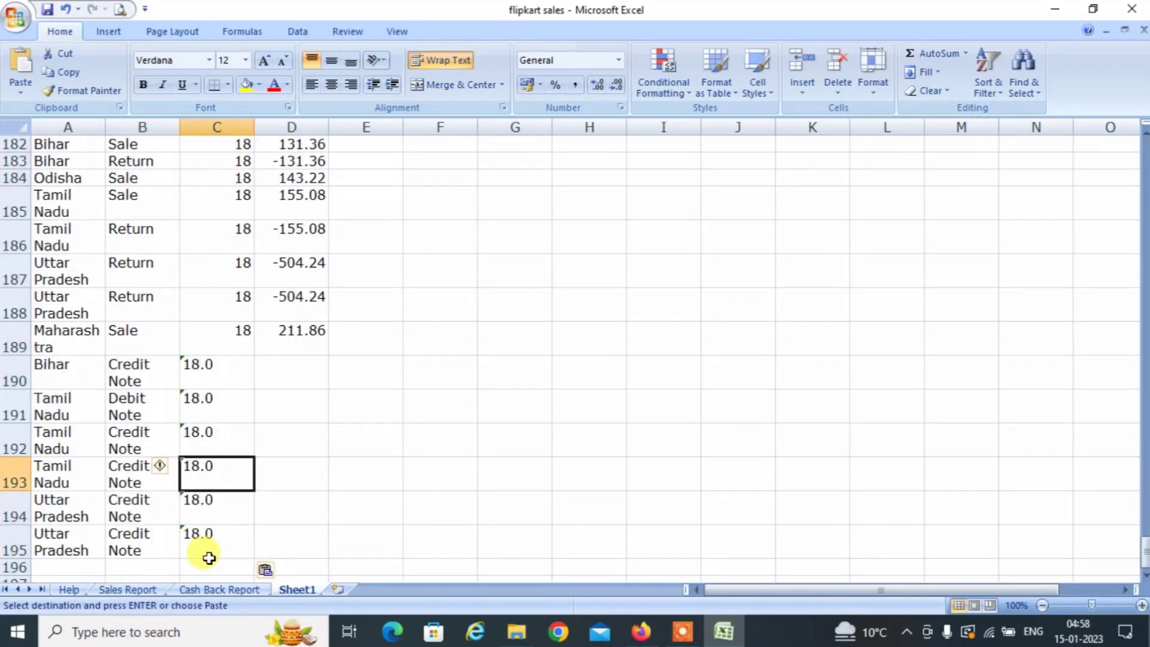
key("shift+Down")
key("shift+Down")
key("shift+Down")
key("shift+Down")
key("shift+Down")
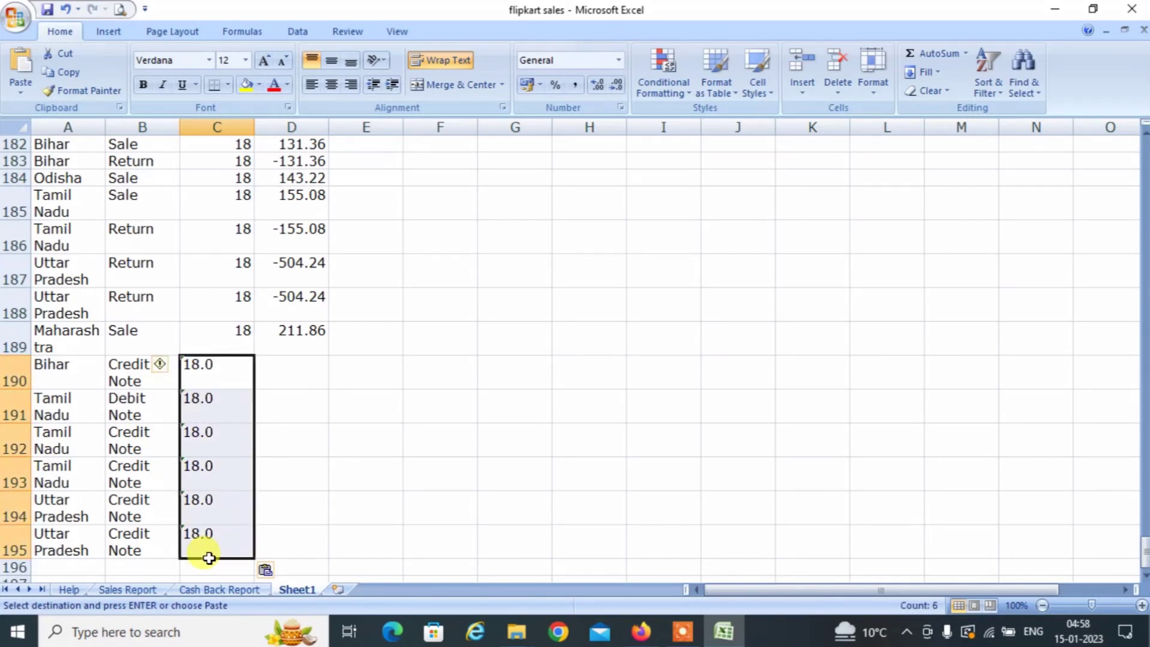
left_click(160, 365)
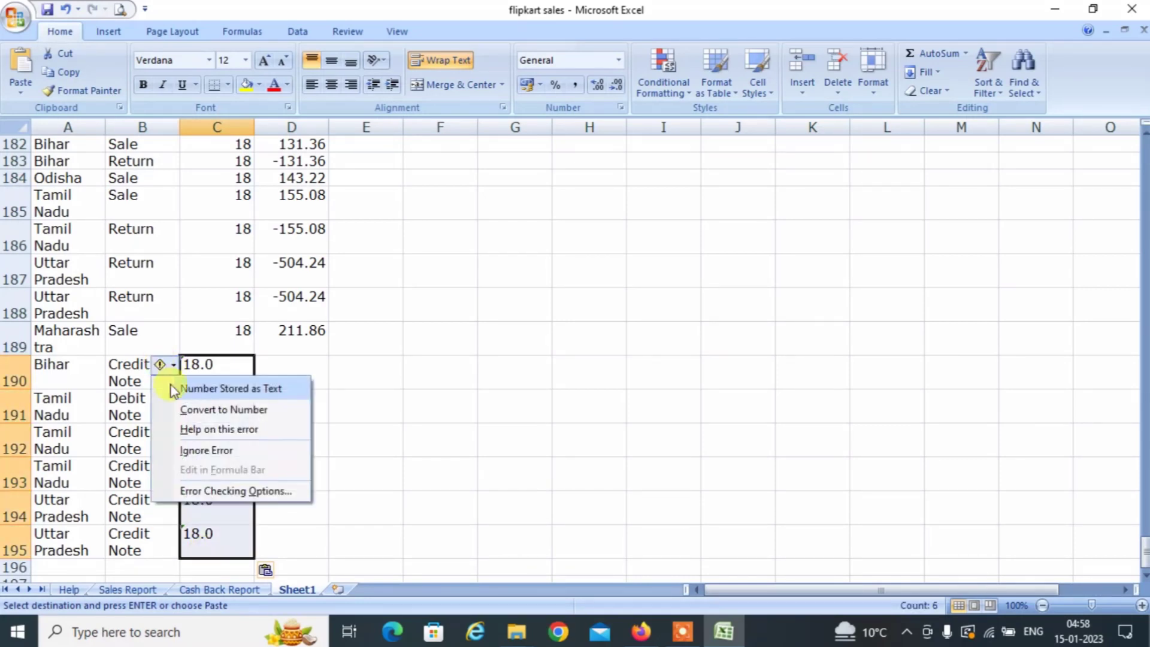
left_click(203, 410)
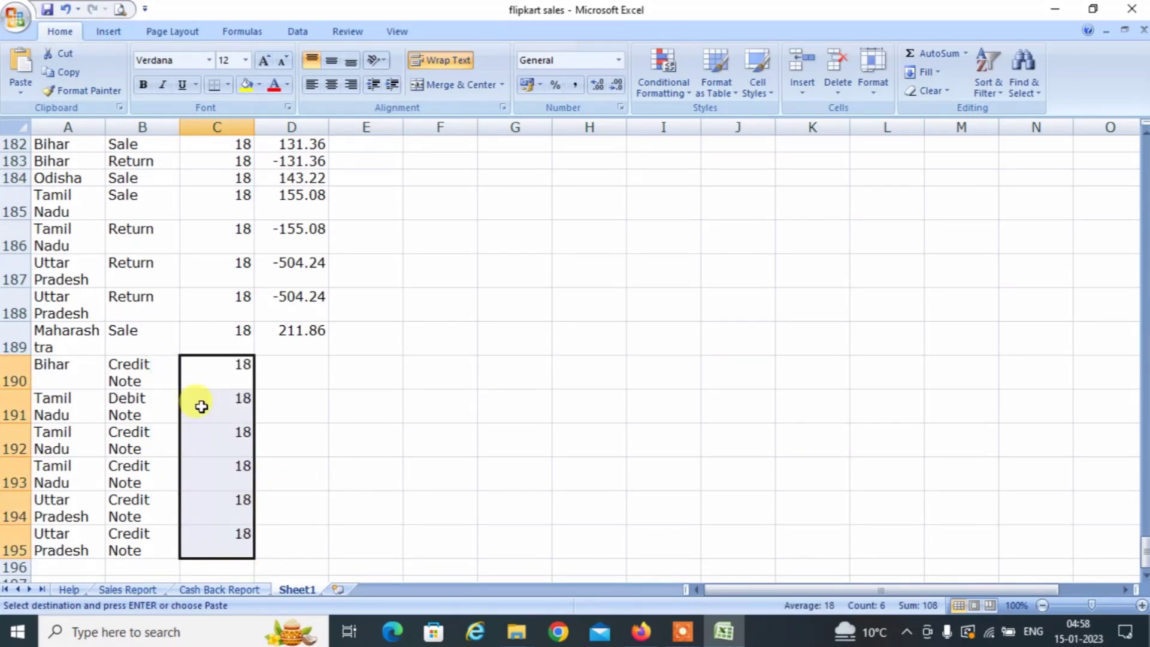
left_click(195, 587)
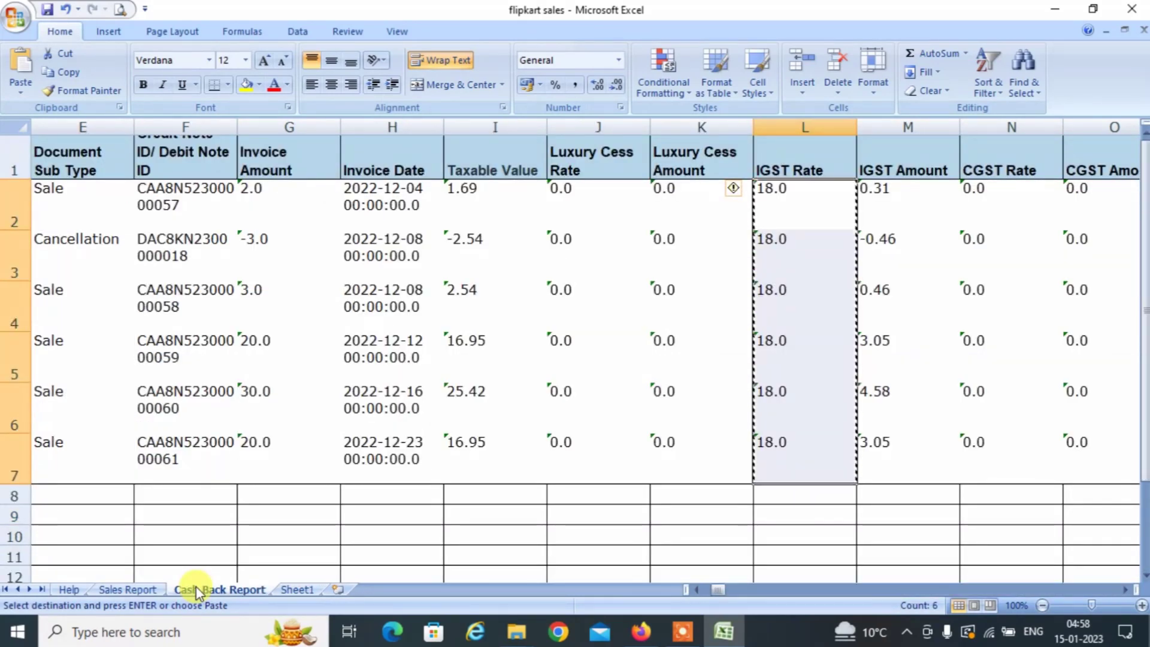
Copy the Cash Back Report taxable values in I2:I7.
key("Left")
key("Left")
key("Left")
key("shift+Down")
key("shift+Down")
key("shift+Down")
key("shift+Down")
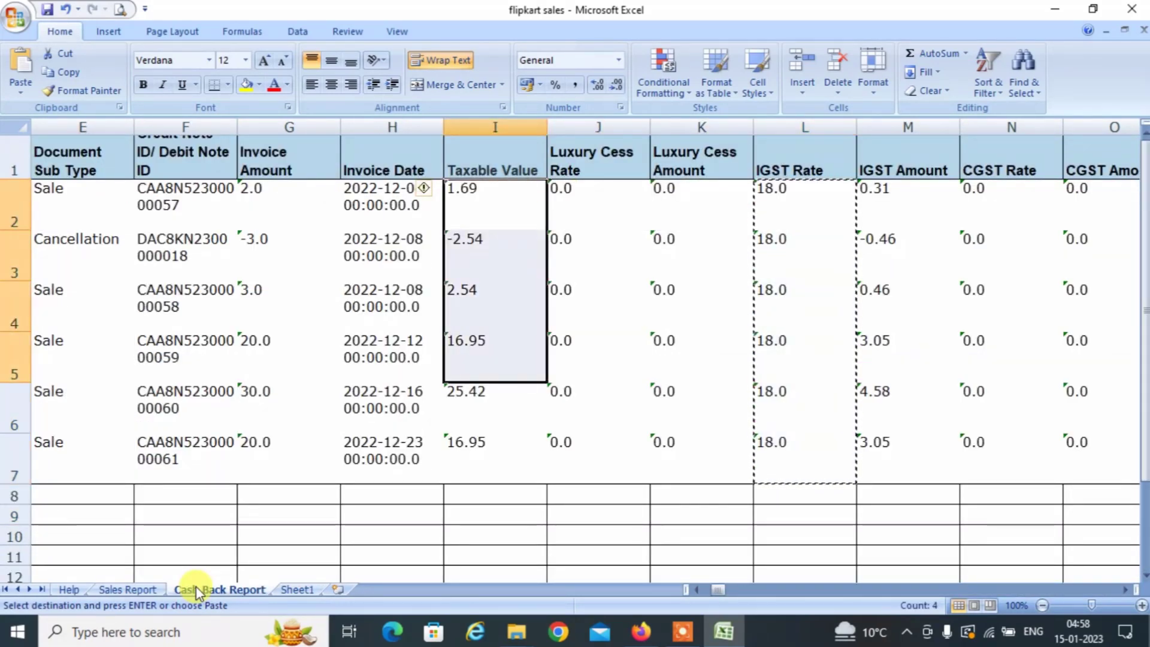
key("shift+Down")
key("ctrl+c")
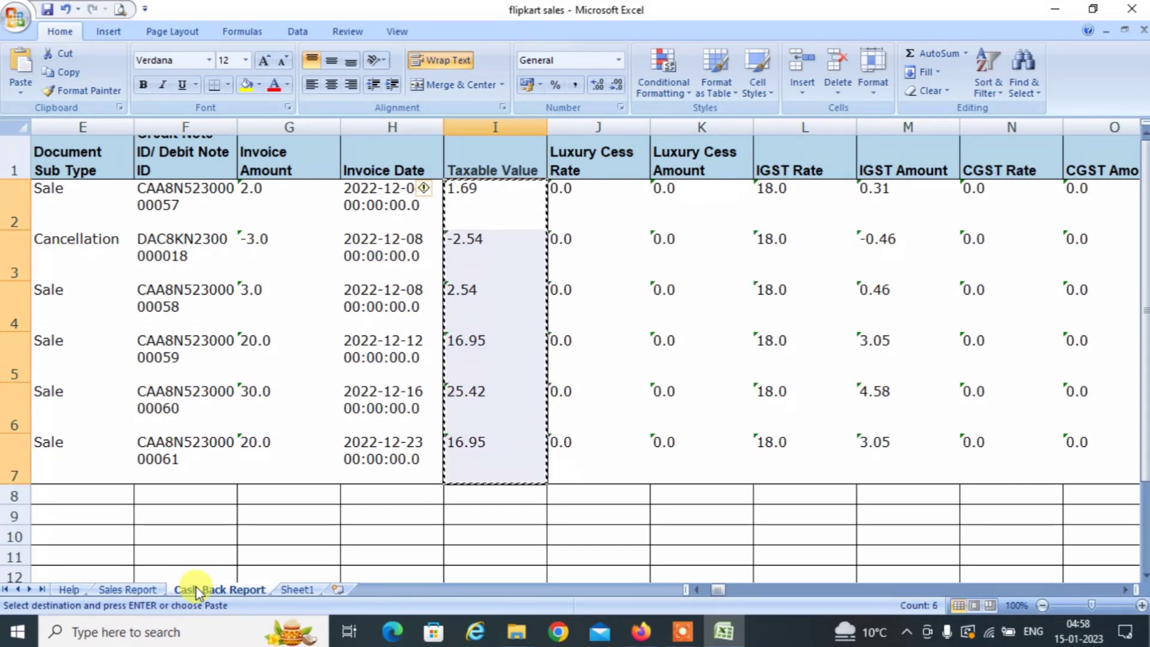
Paste them as values into Sheet1 D190:D195 and convert them to numbers.
left_click(298, 589)
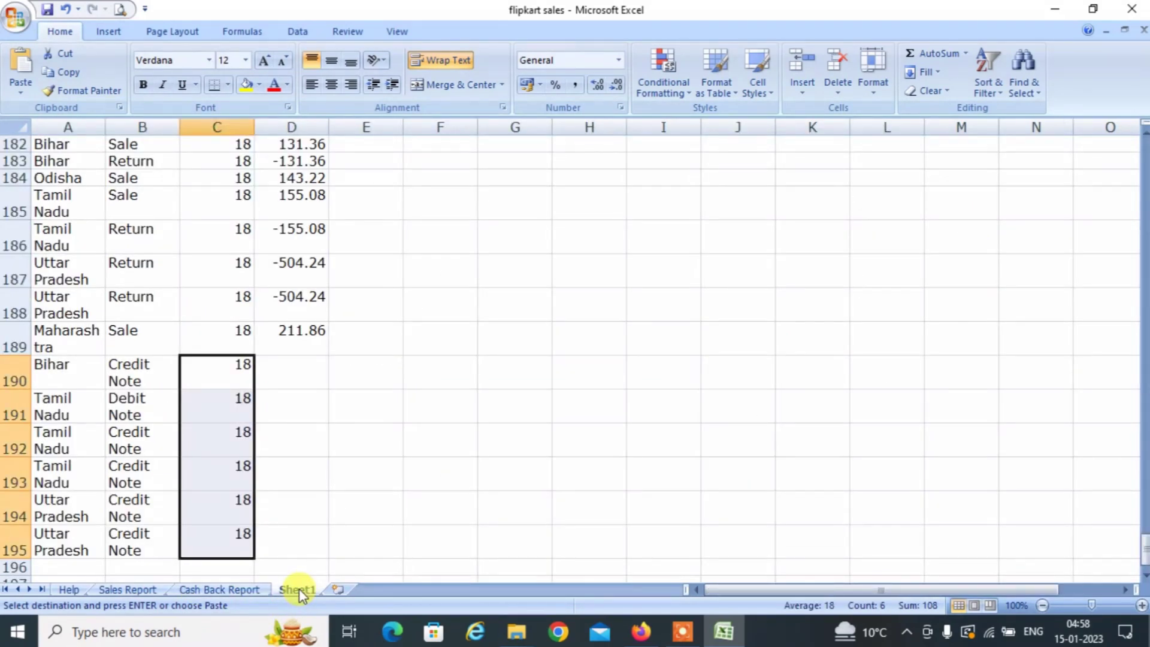
key("Right")
key("ctrl+alt+v")
key("f")
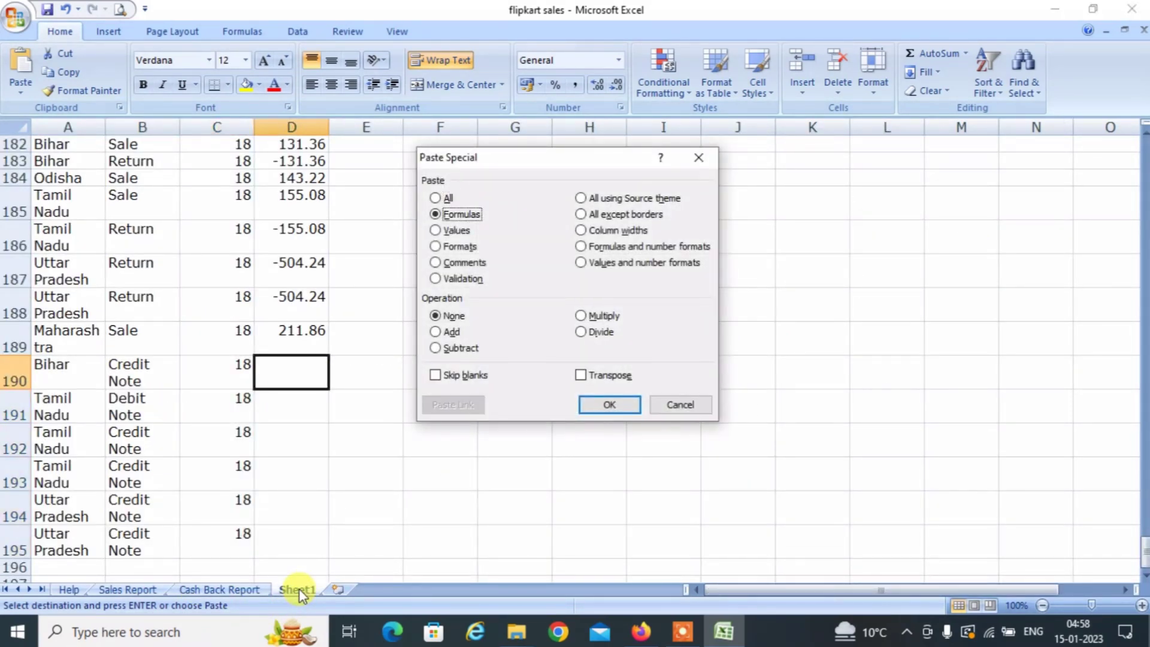
key("Return")
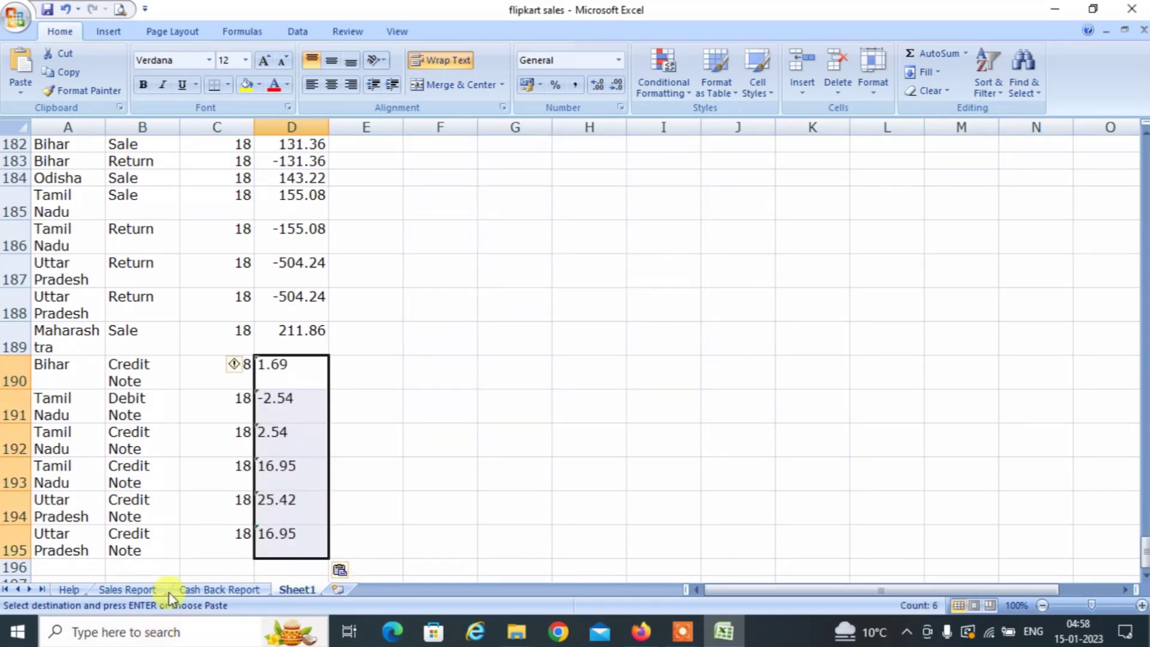
left_click(237, 365)
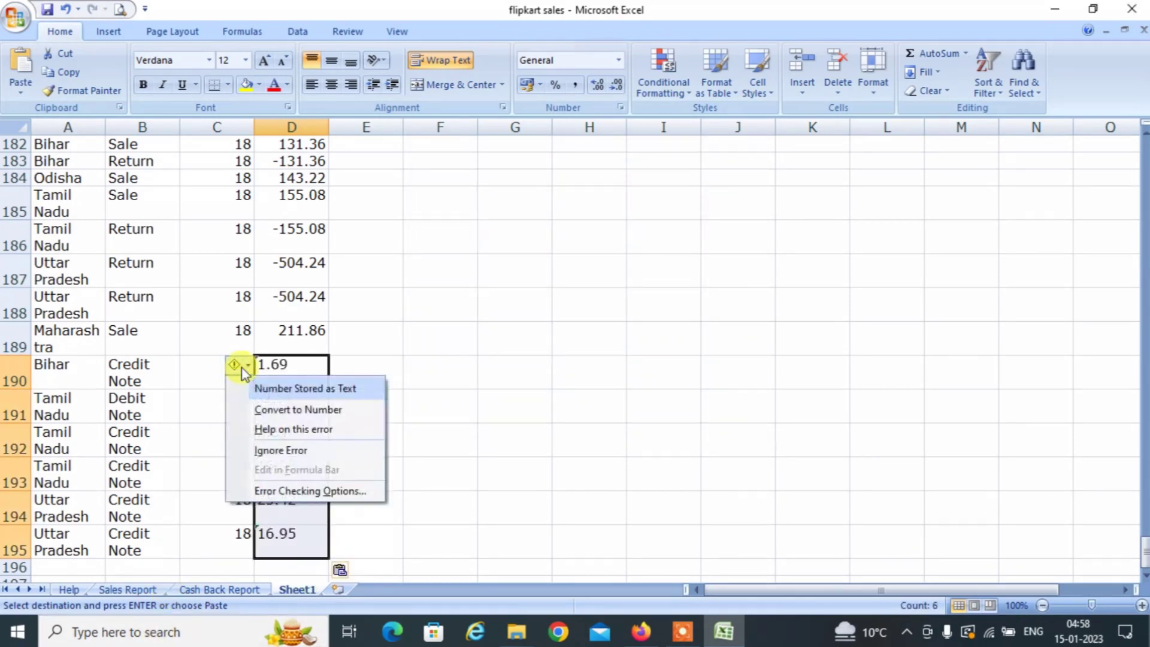
left_click(291, 412)
left_click(197, 330)
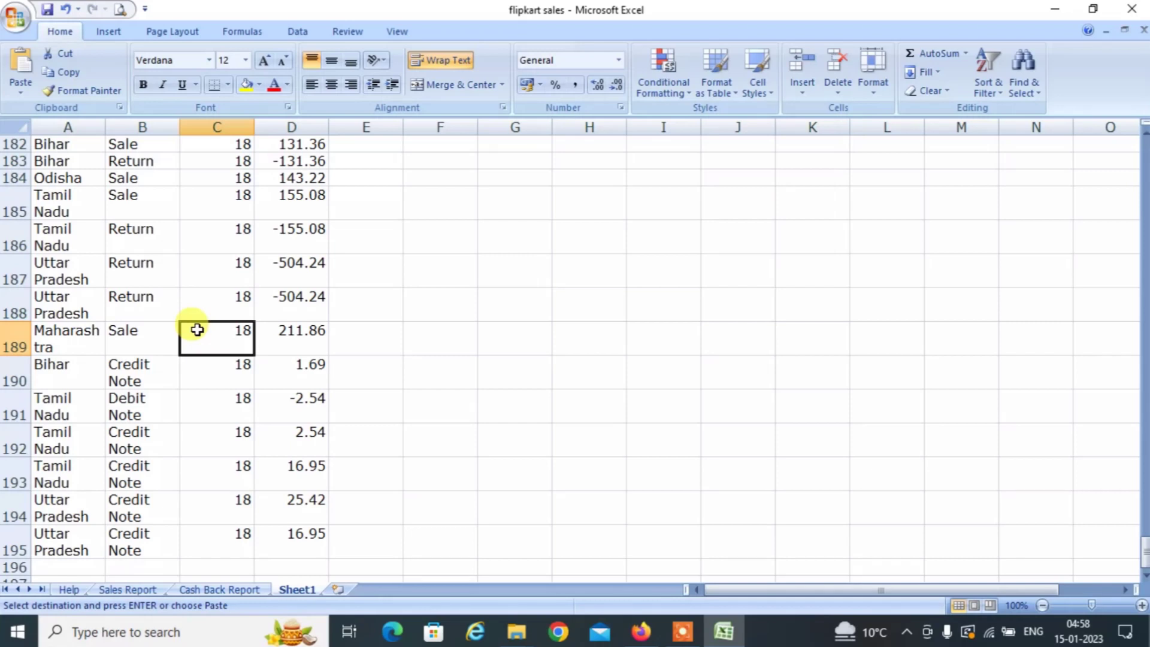
key("Left")
key("ctrl+Up")
key("Right")
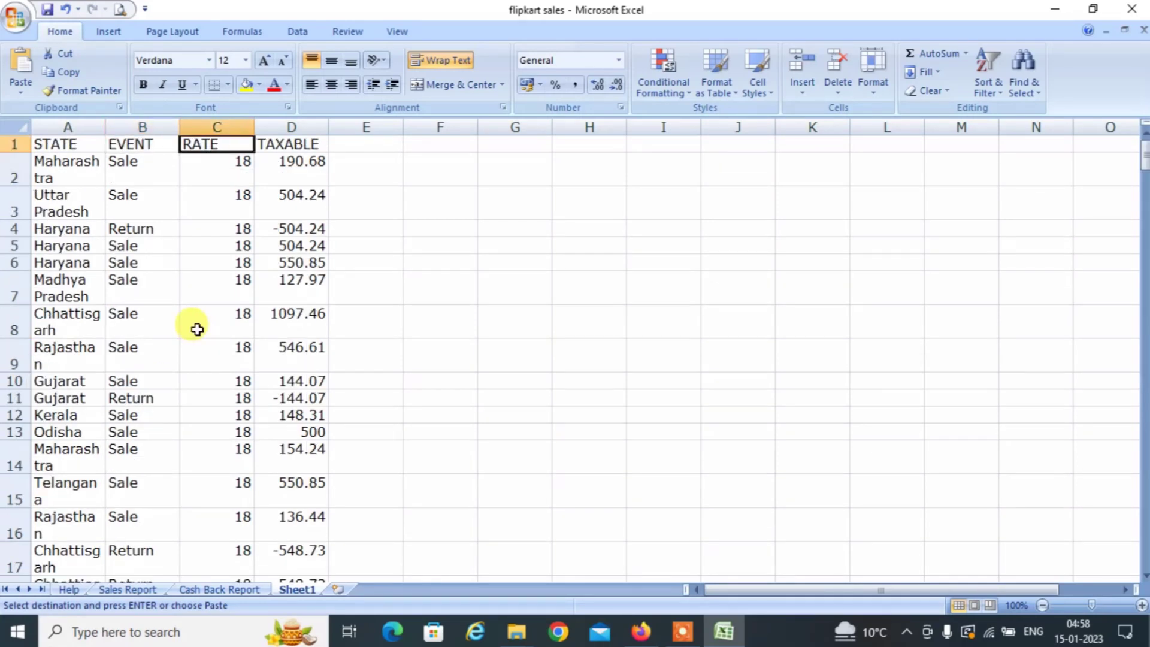
Select TAXABLE D2:D195 and compare its 28733.05 sum with Flipkart's 28,733 net value.
key("Right")
key("Down")
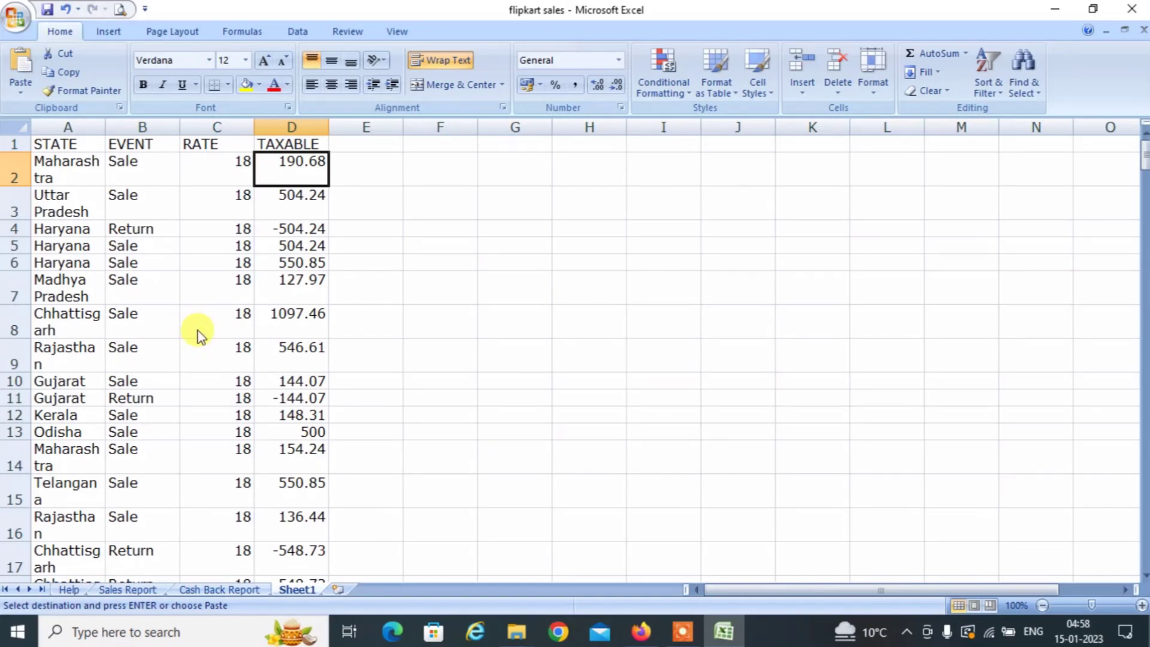
key("ctrl+shift+Down")
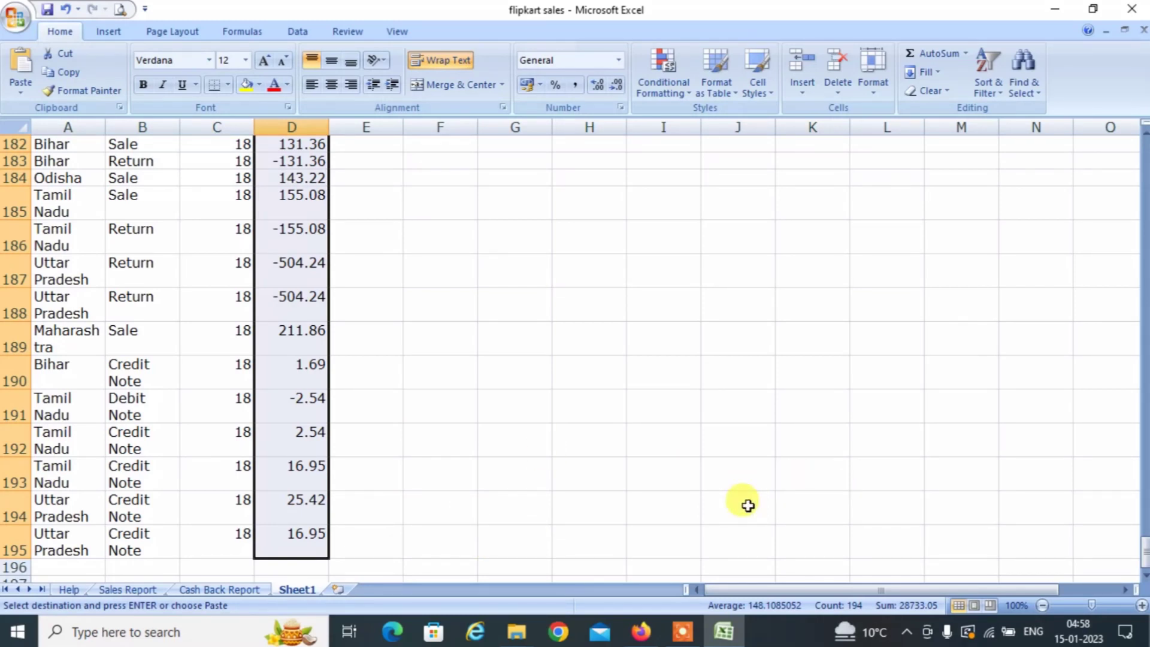
left_click(808, 413)
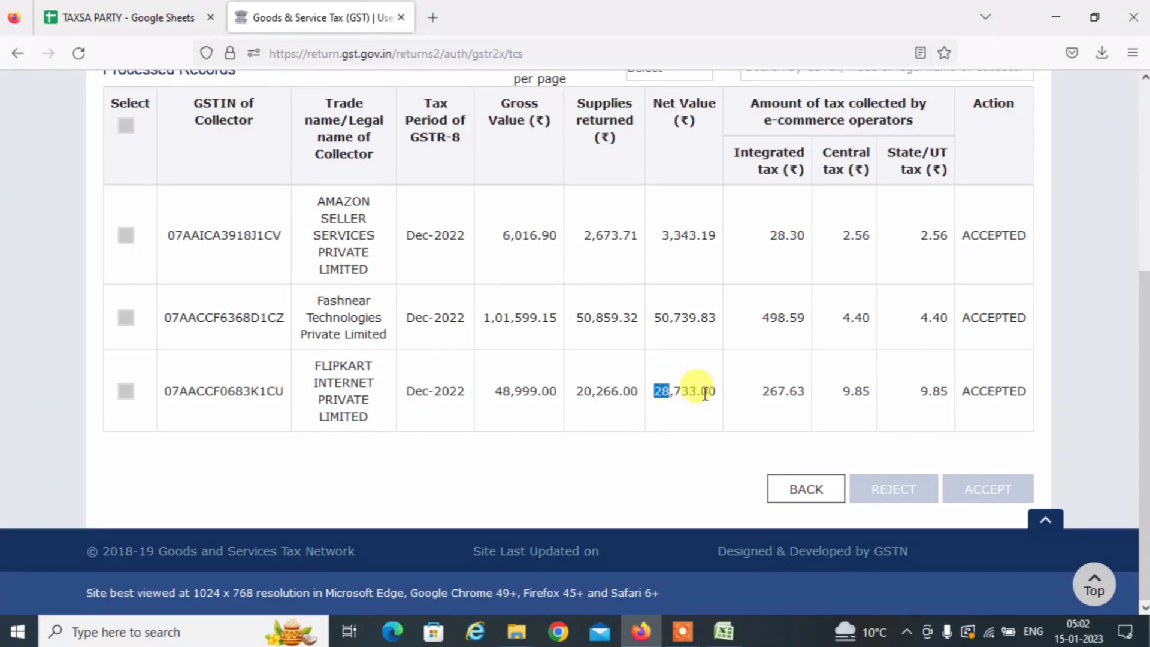
key("alt+Tab")
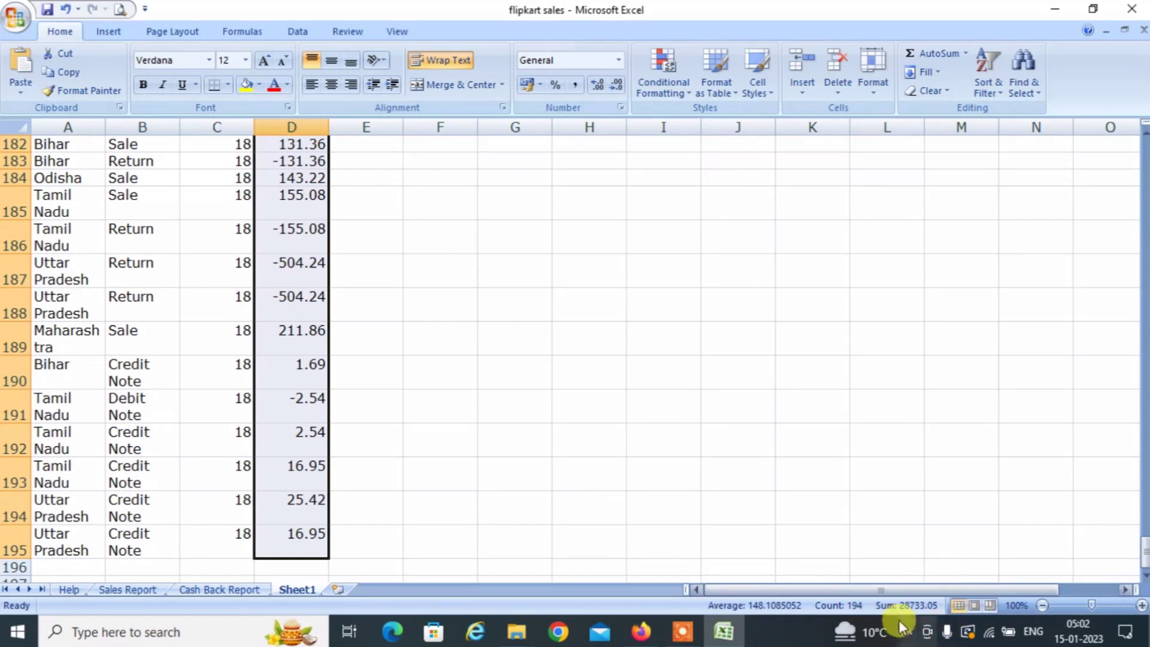
Check the 28733.05 AutoSum total in D196, delete it, and save the workbook.
left_click(910, 53)
left_click(306, 273)
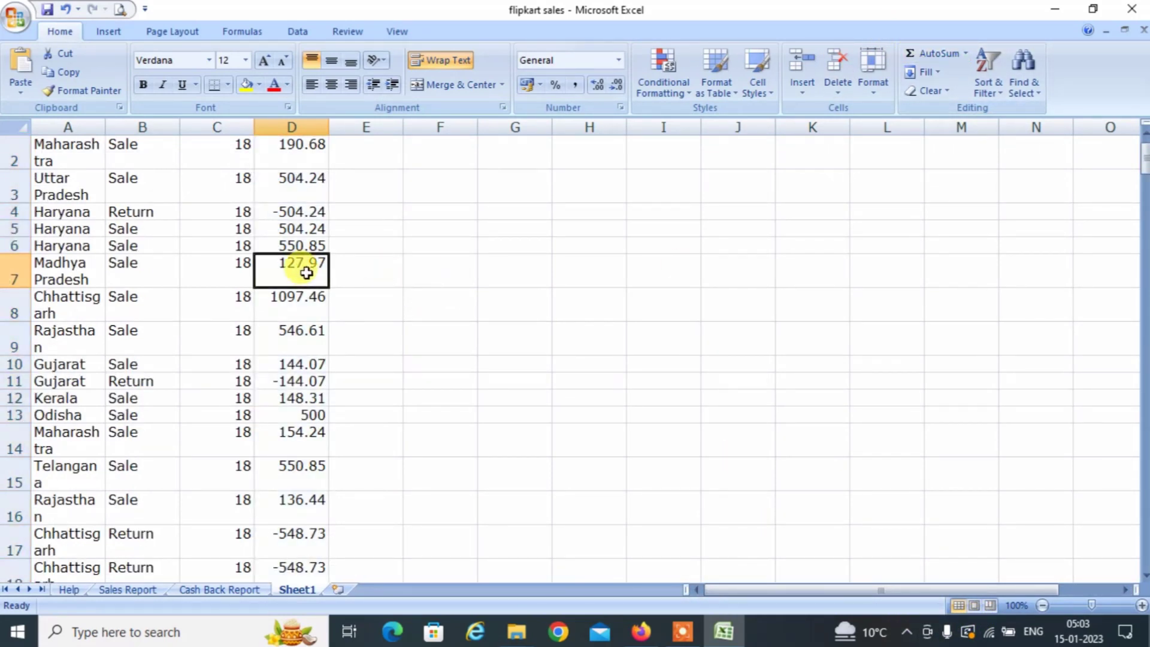
key("ctrl+Down")
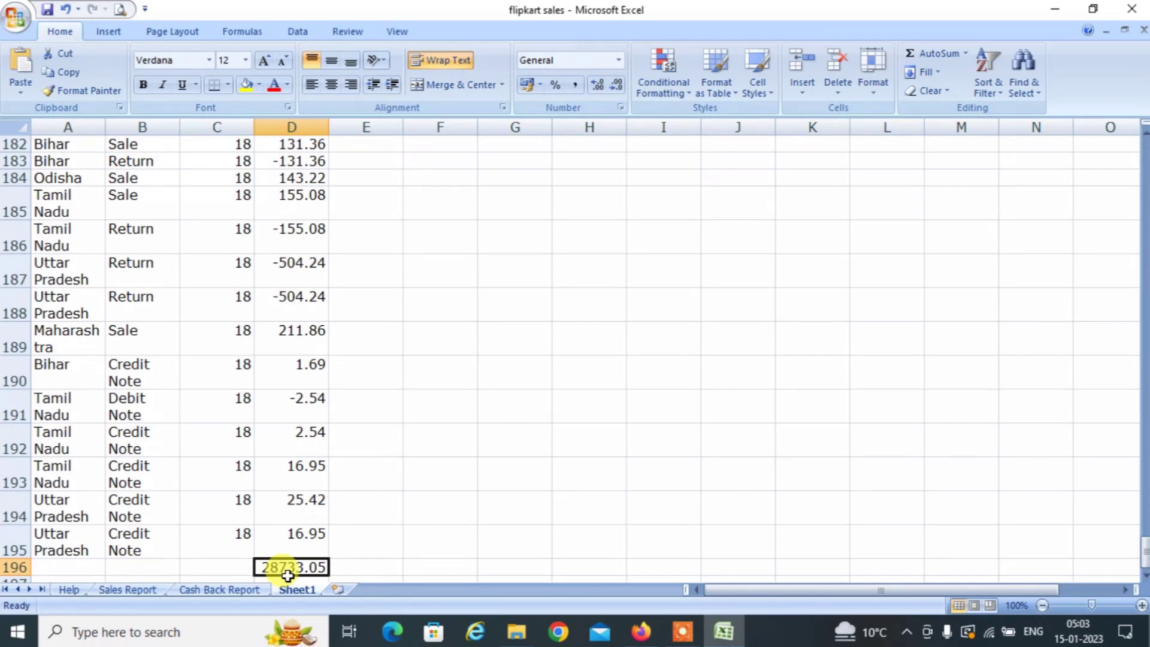
key("Delete")
key("ctrl+a")
key("ctrl+s")
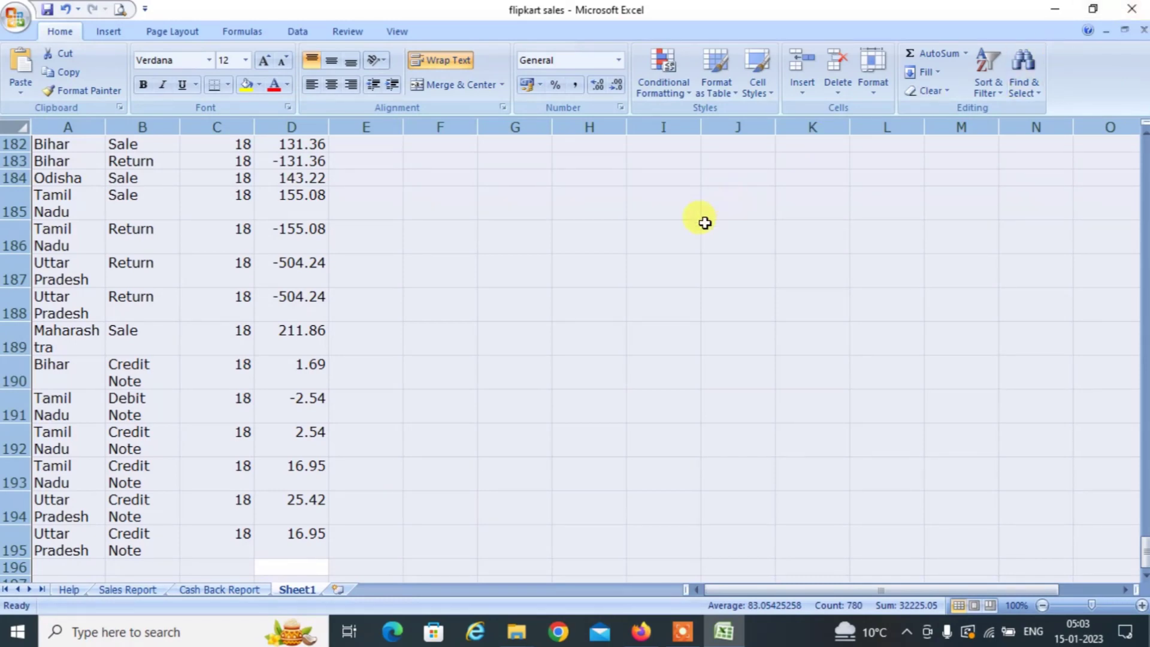
Select the data range A1:D195, headers included.
left_click(105, 287)
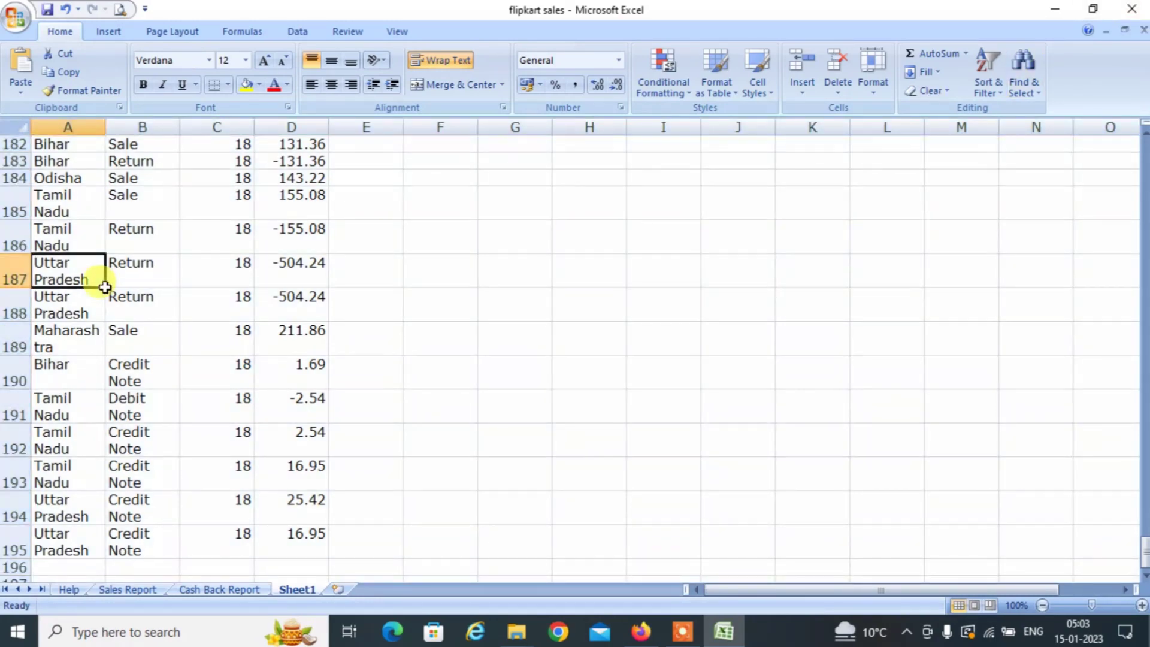
key("ctrl+Home")
key("shift+Right")
key("shift+Right")
key("shift+Right")
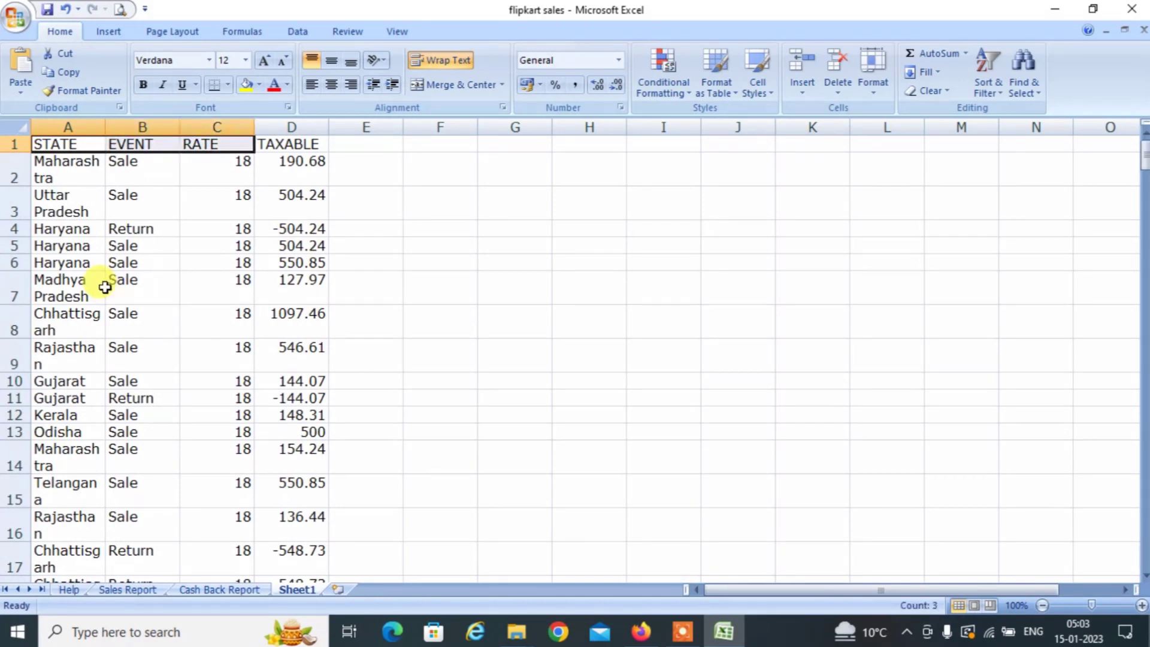
key("ctrl+shift+Down")
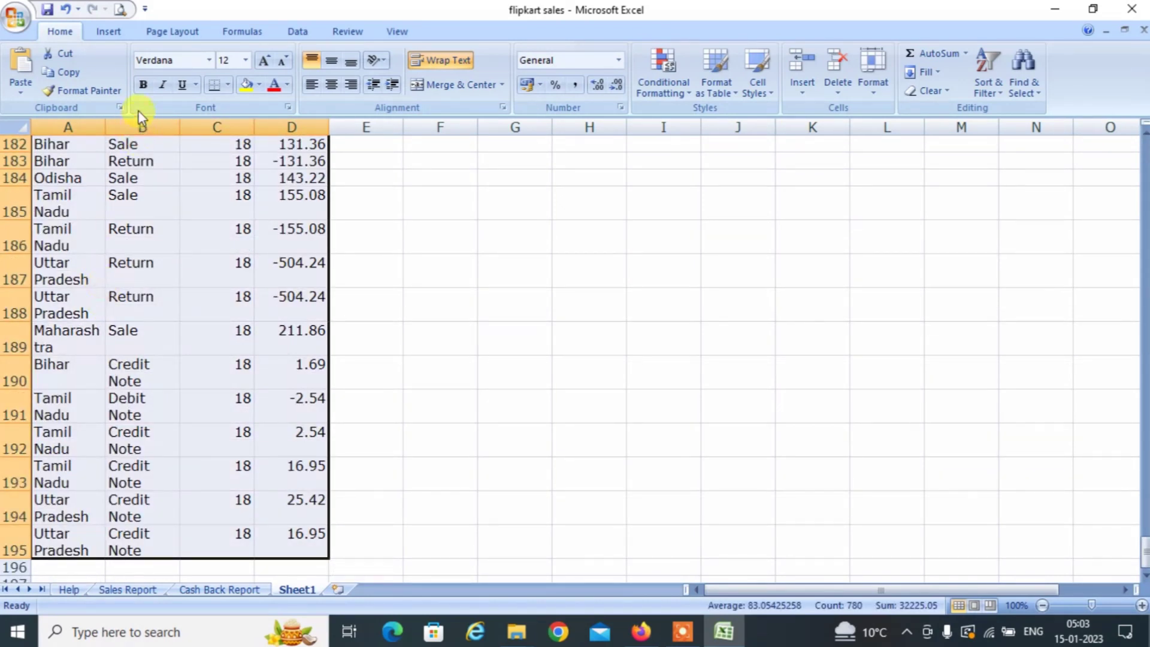
Insert a pivot table on a new sheet with STATE and RATE as rows summing TAXABLE.
left_click(114, 33)
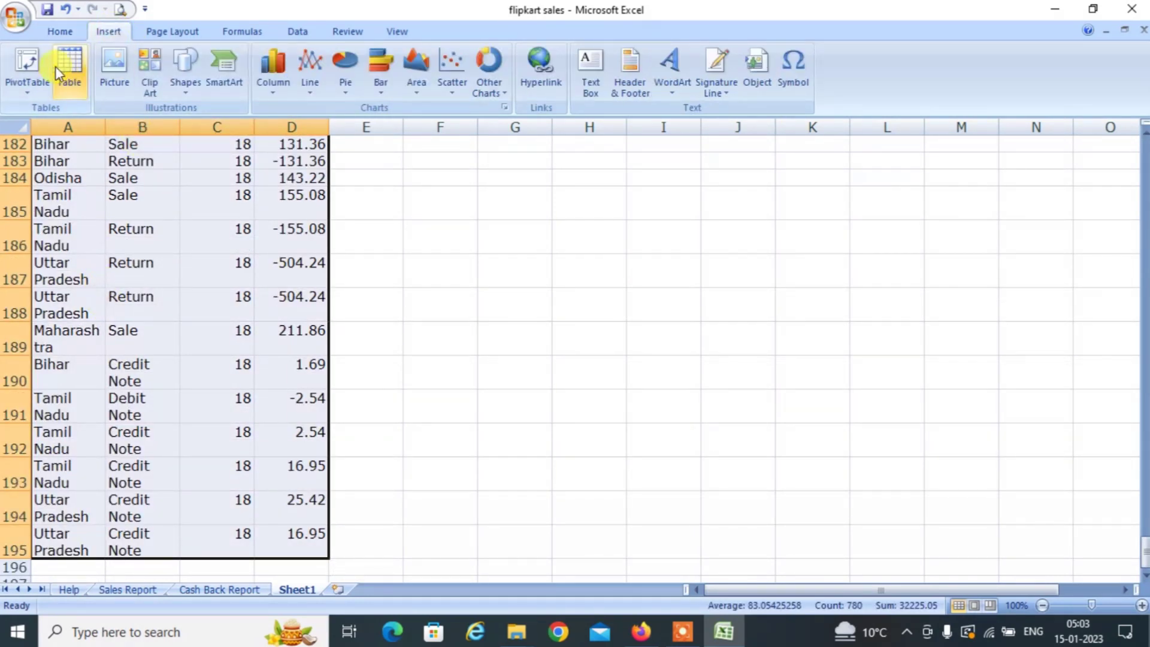
left_click(35, 73)
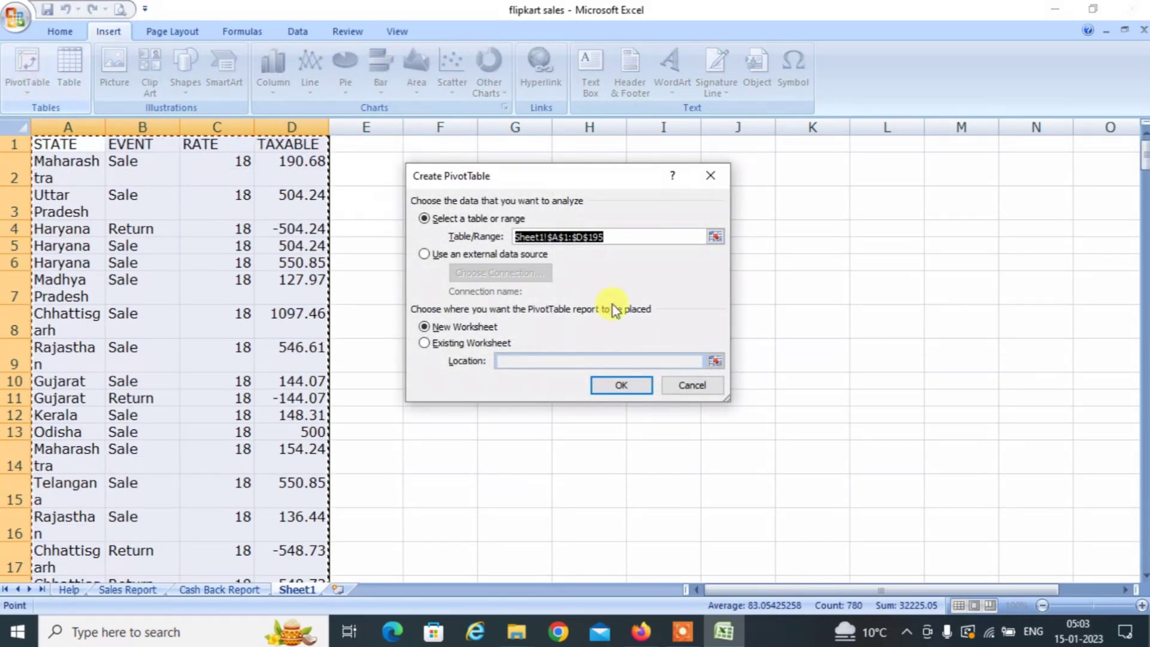
left_click(615, 389)
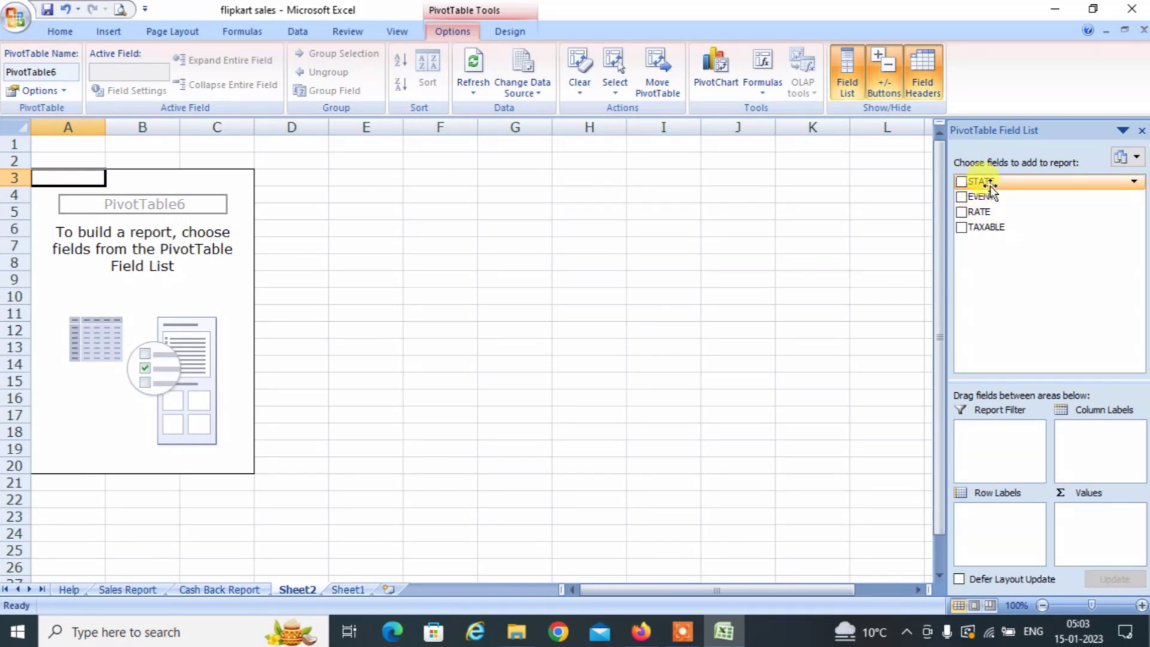
left_click_drag(990, 186, 1006, 533)
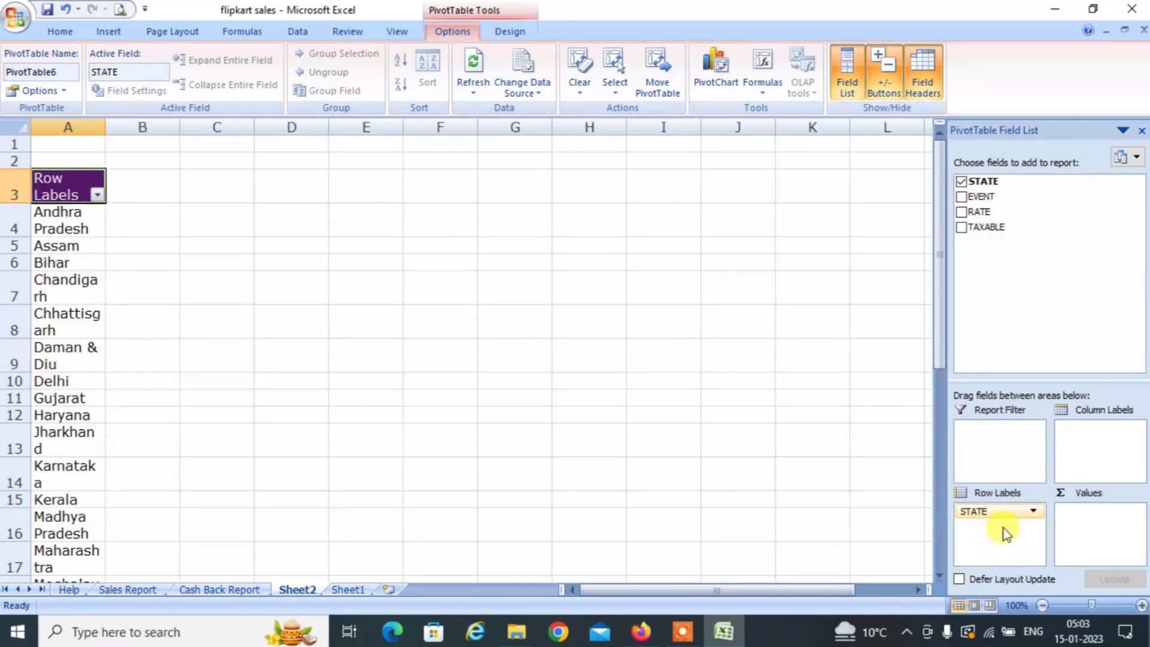
left_click_drag(977, 212, 996, 537)
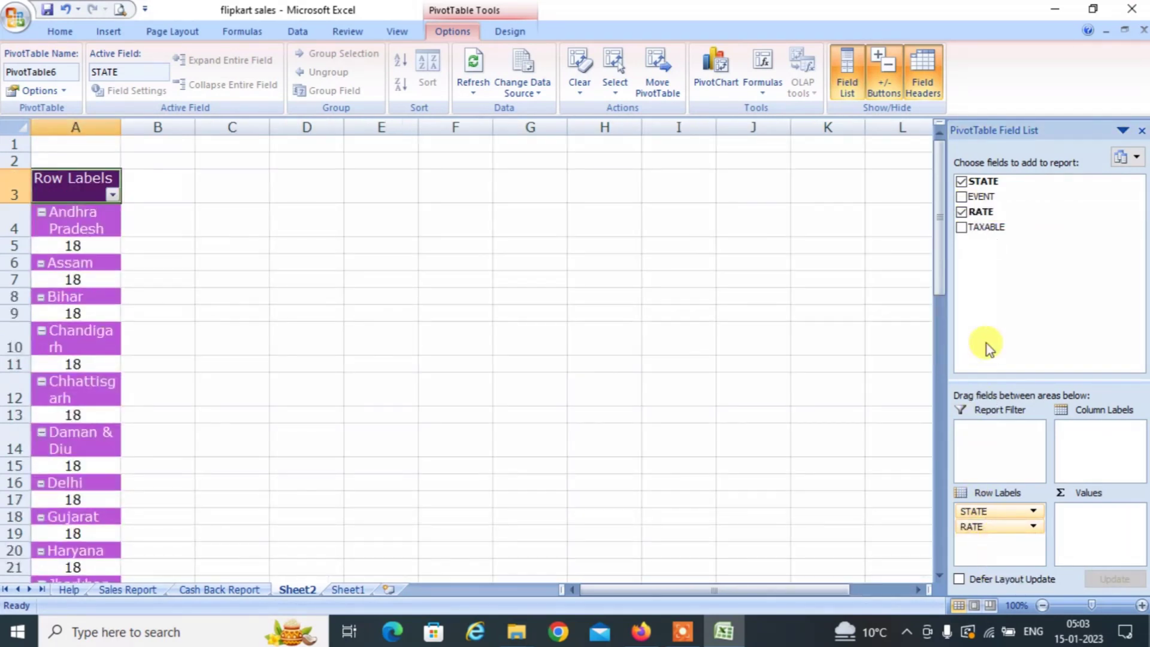
left_click_drag(988, 227, 1095, 528)
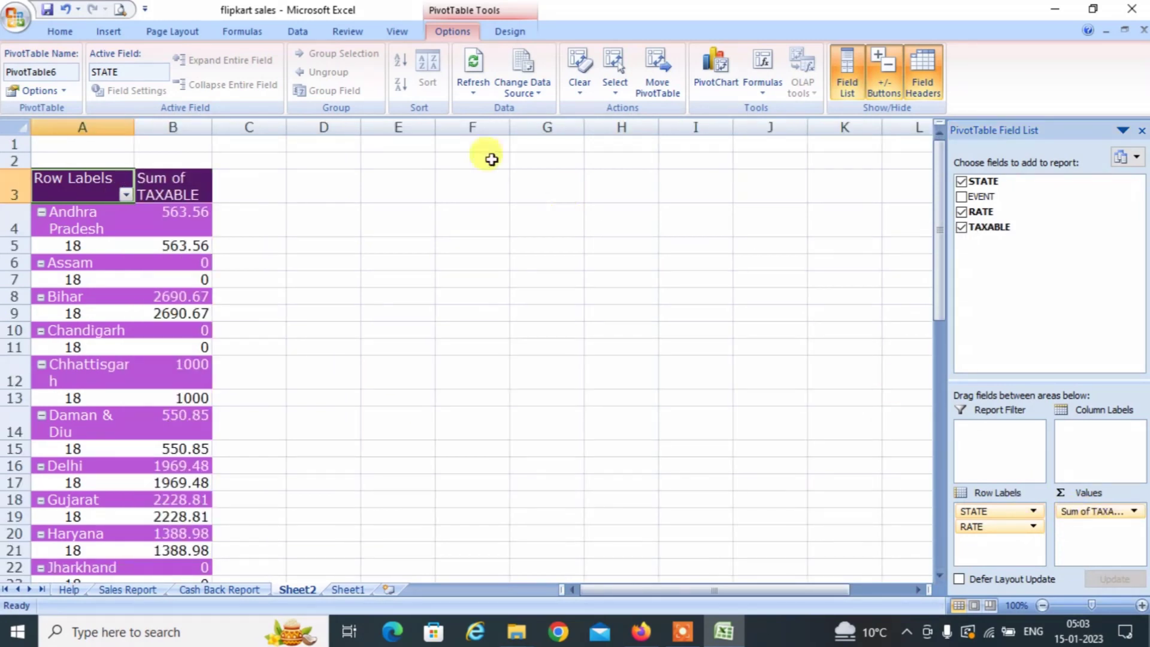
Hide the state subtotals and switch the pivot to classic PivotTable layout.
left_click(511, 36)
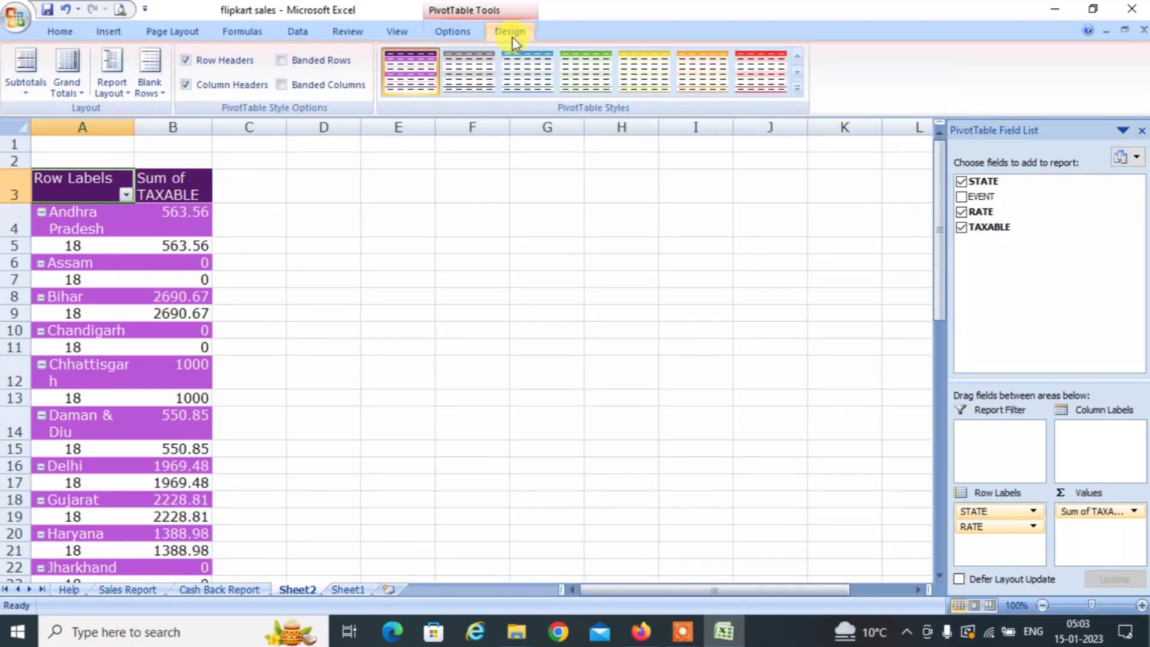
left_click(34, 63)
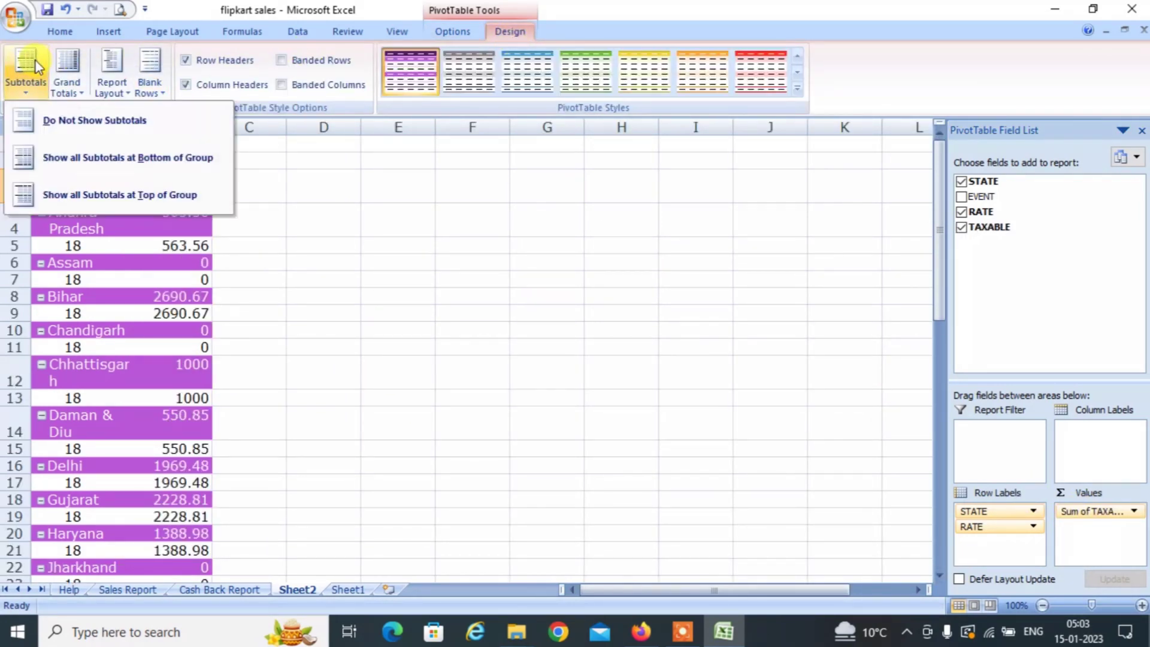
left_click(94, 123)
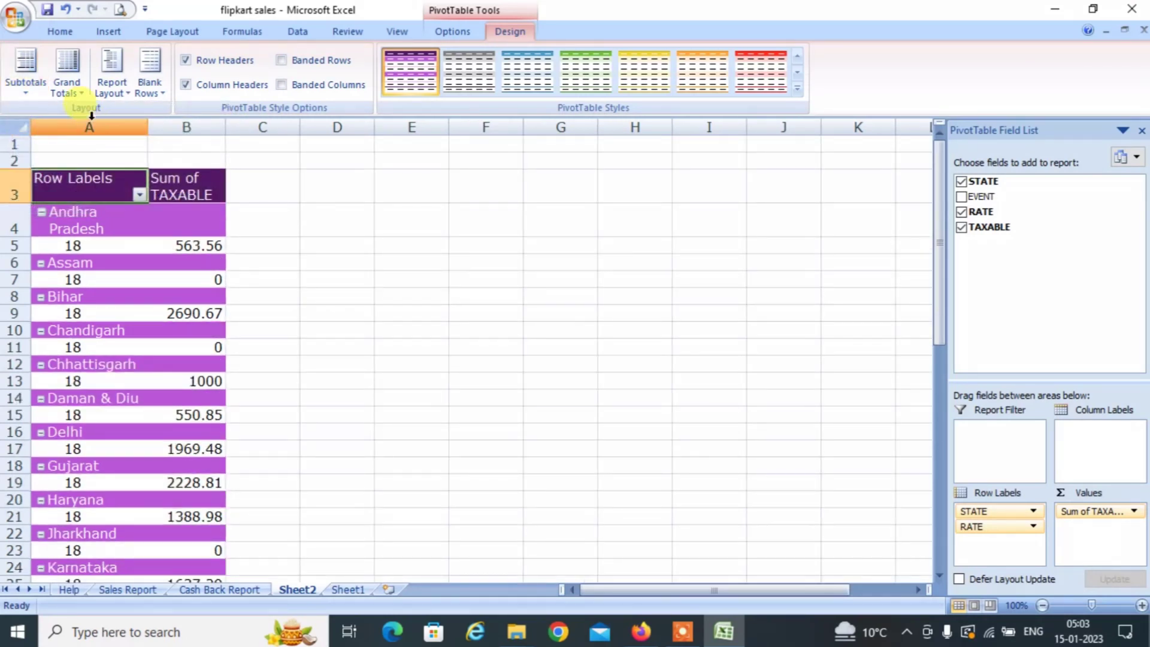
left_click(454, 36)
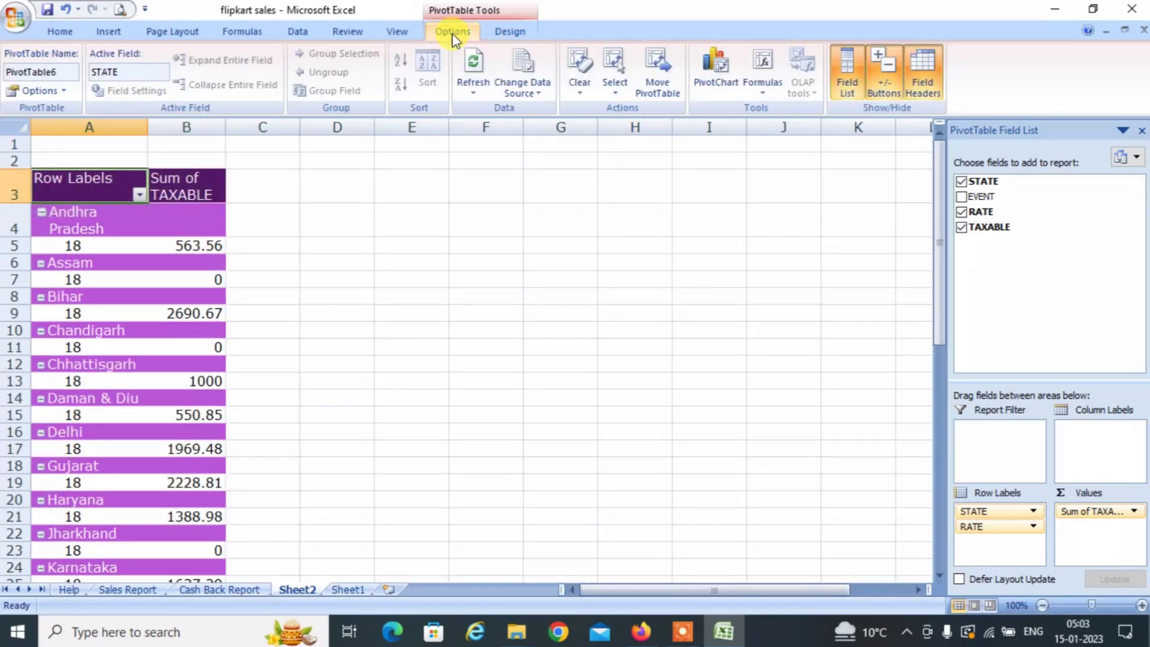
left_click(43, 91)
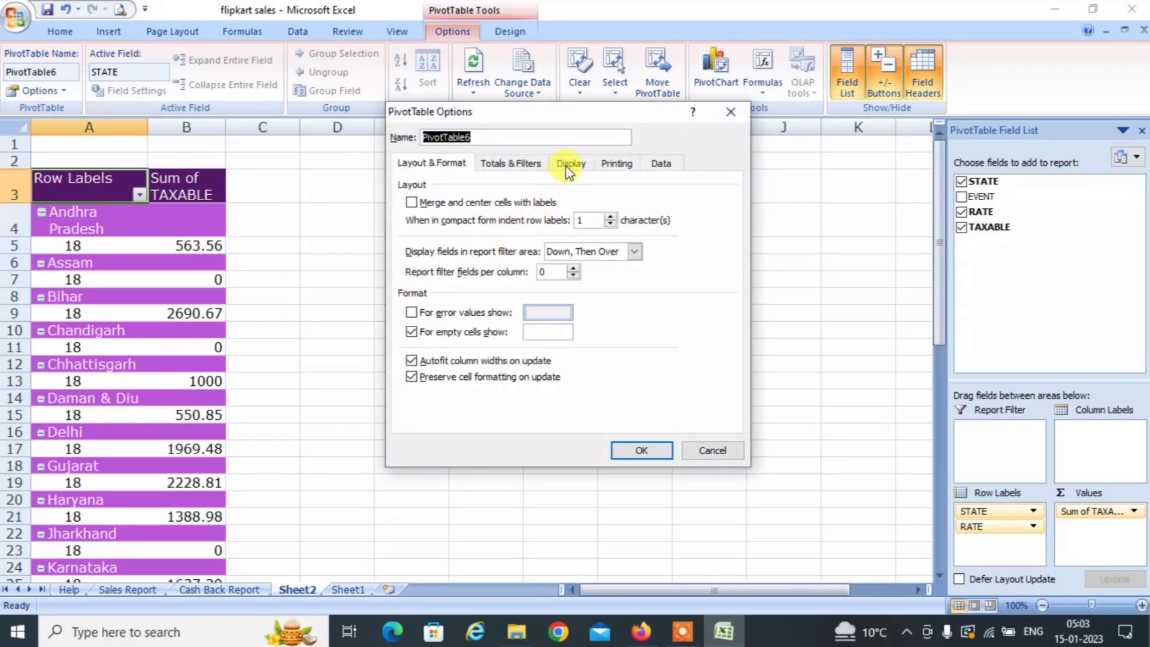
left_click(570, 163)
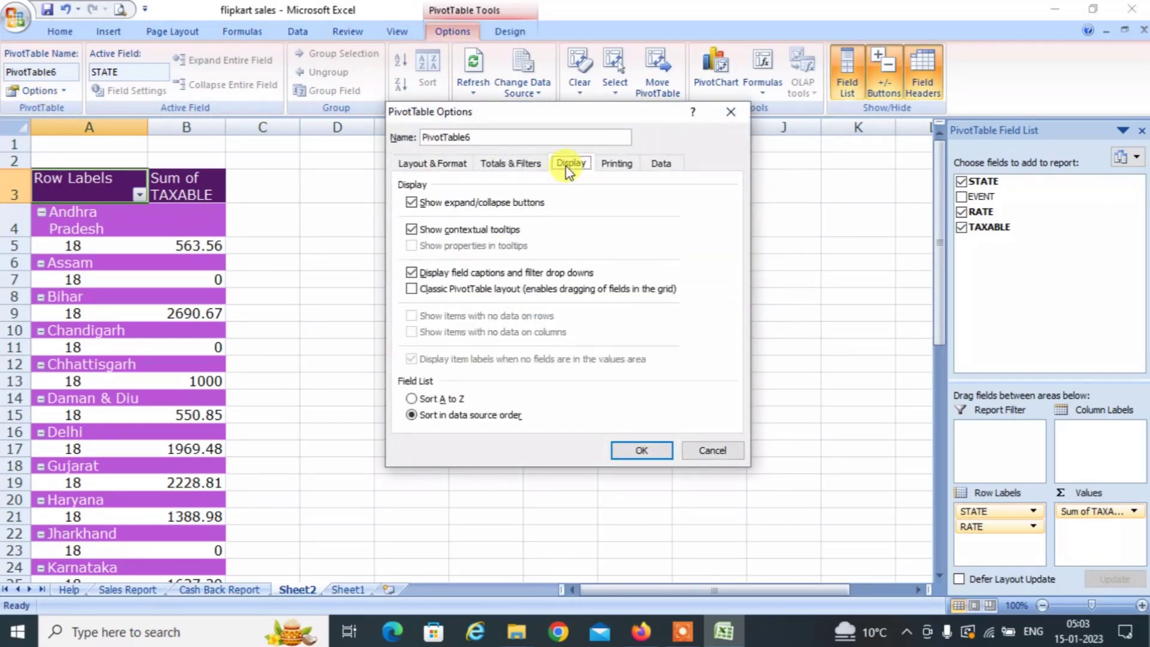
left_click(414, 289)
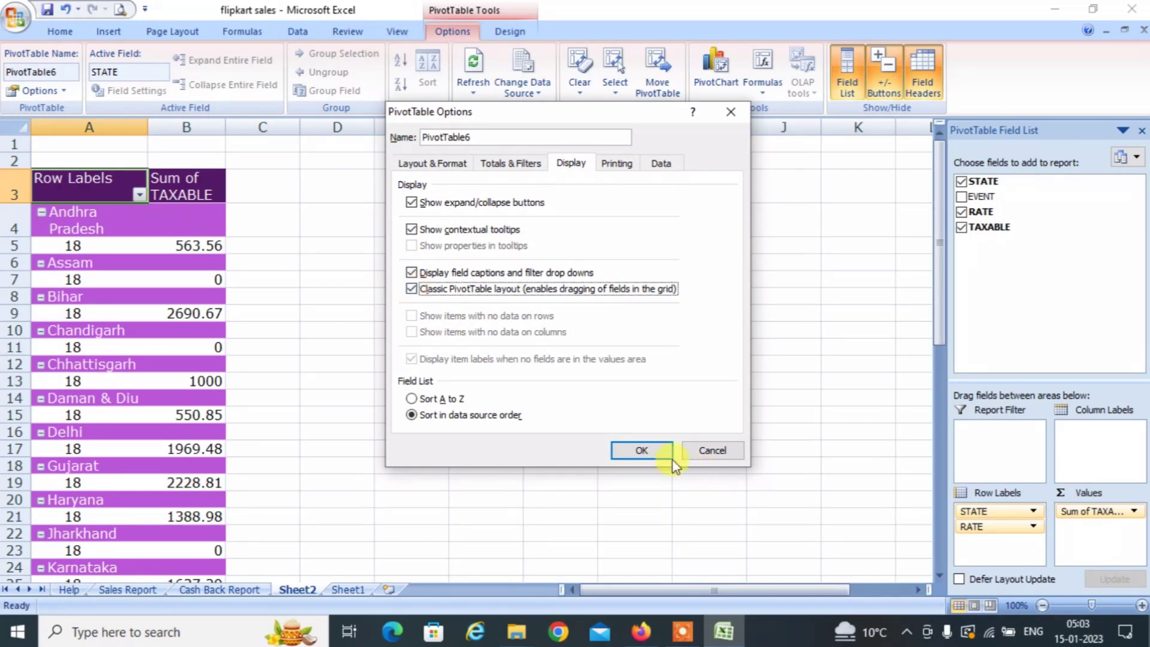
left_click(641, 450)
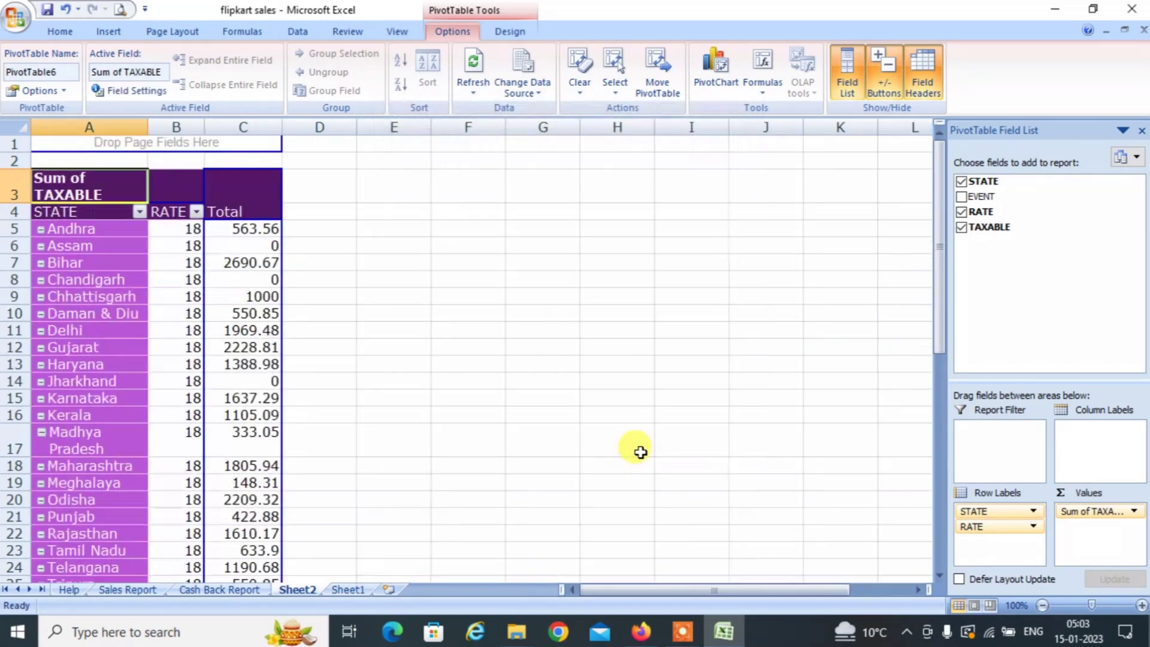
Save the flipkart sales workbook and close Excel.
left_click(115, 246)
key("Right")
key("Right")
key("Right")
key("Right")
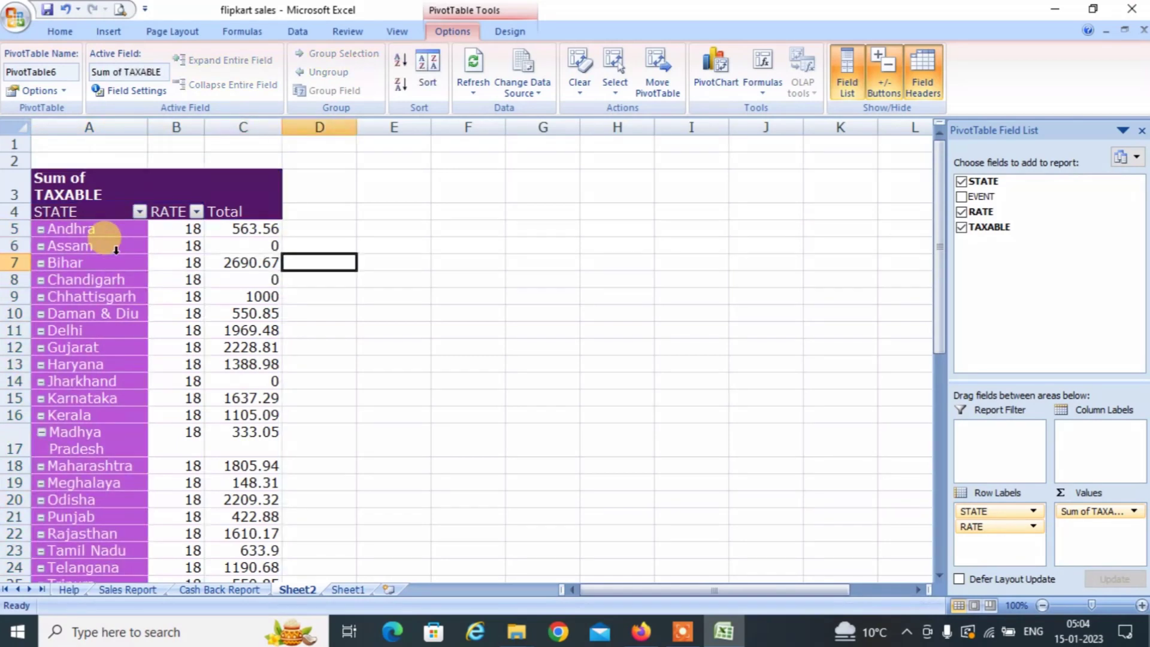
key("Up")
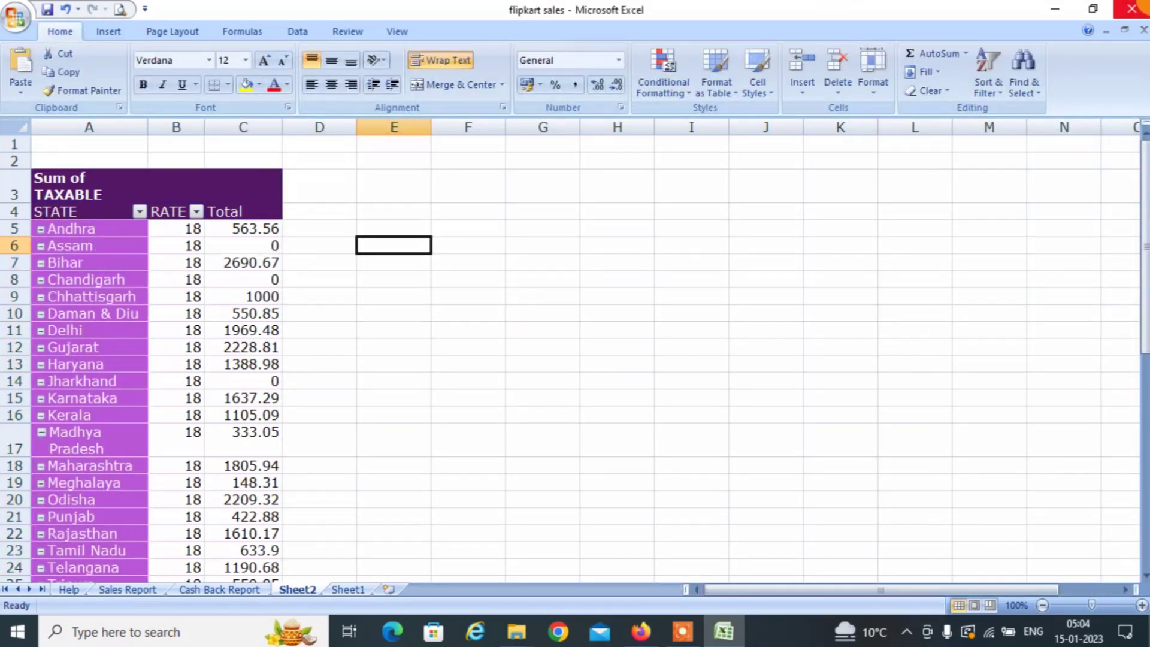
left_click(1132, 9)
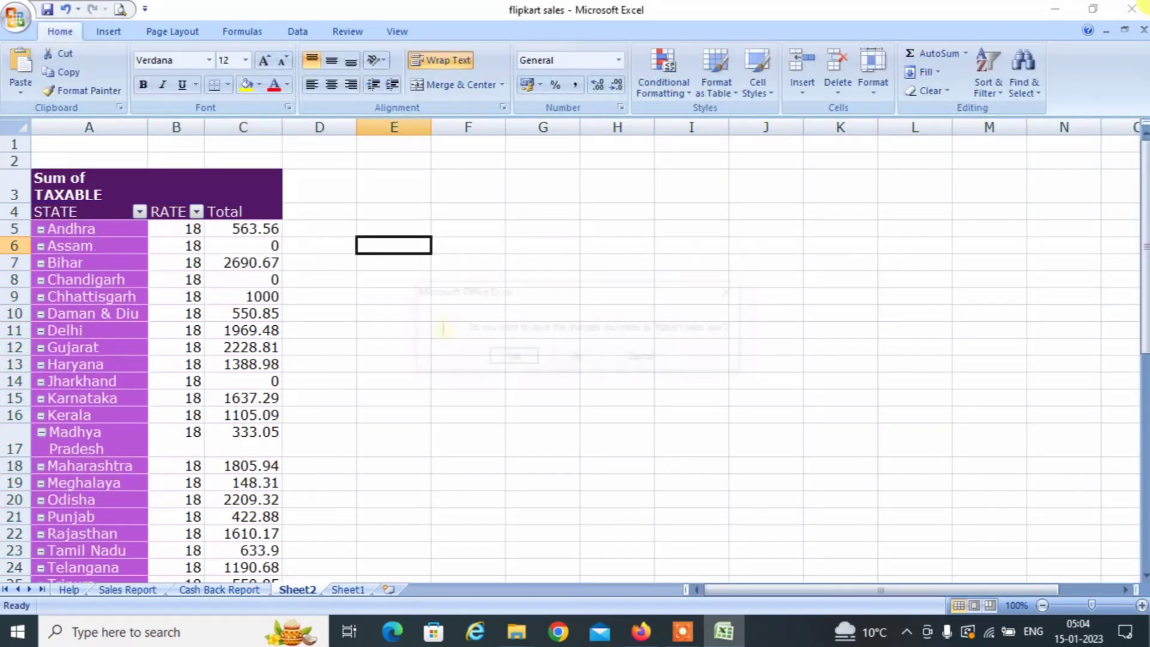
left_click(503, 361)
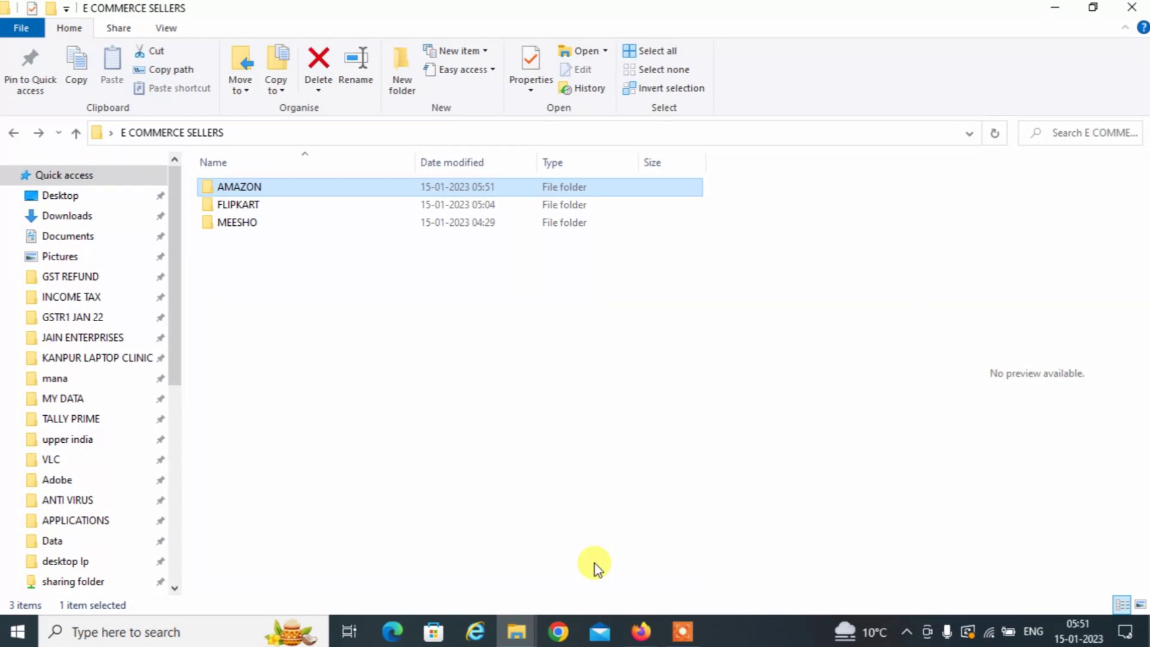
In AMAZON, extract the GSTR-1_Monthly_December_2022 zip into a same-named folder and open it.
double_click(274, 188)
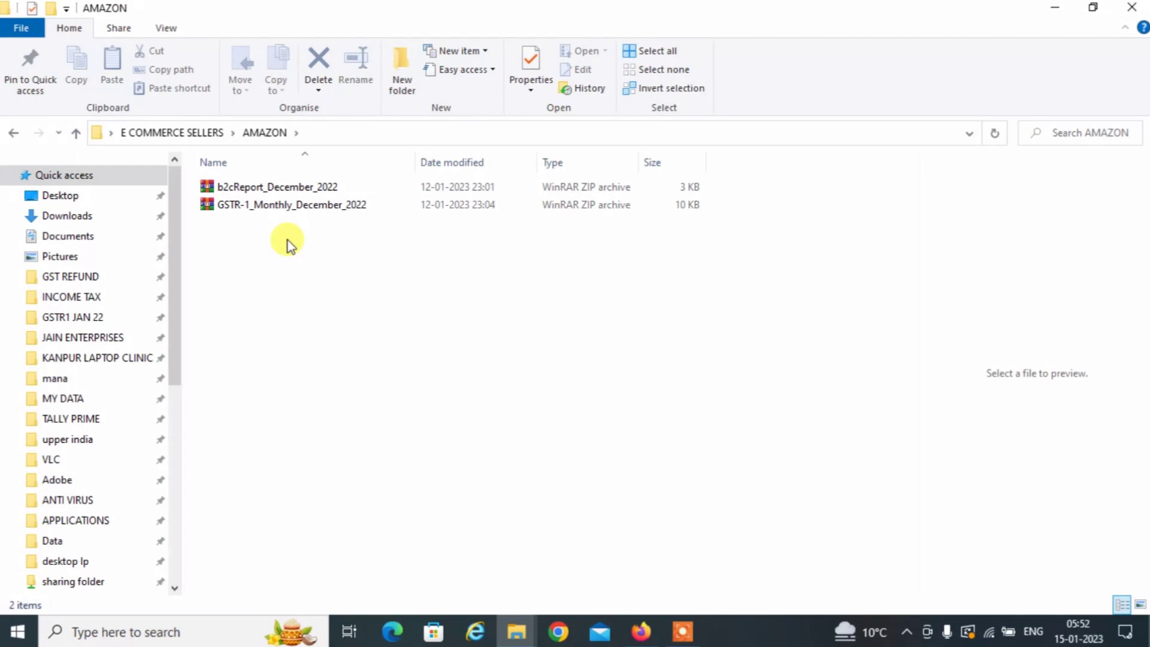
left_click(233, 207)
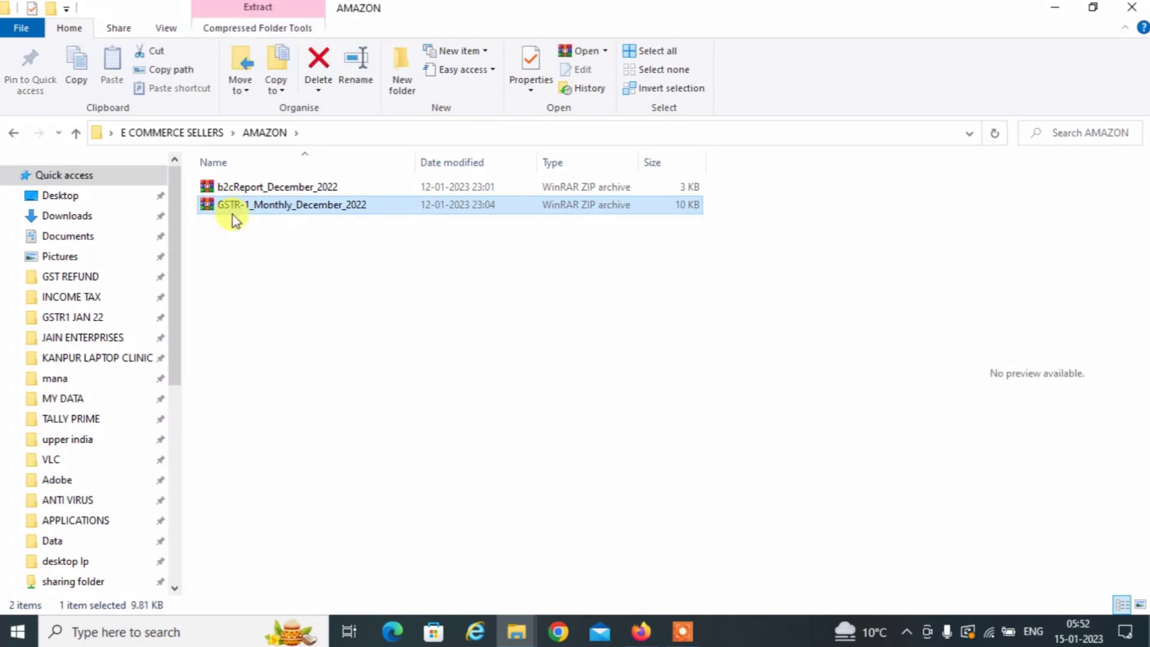
right_click(231, 214)
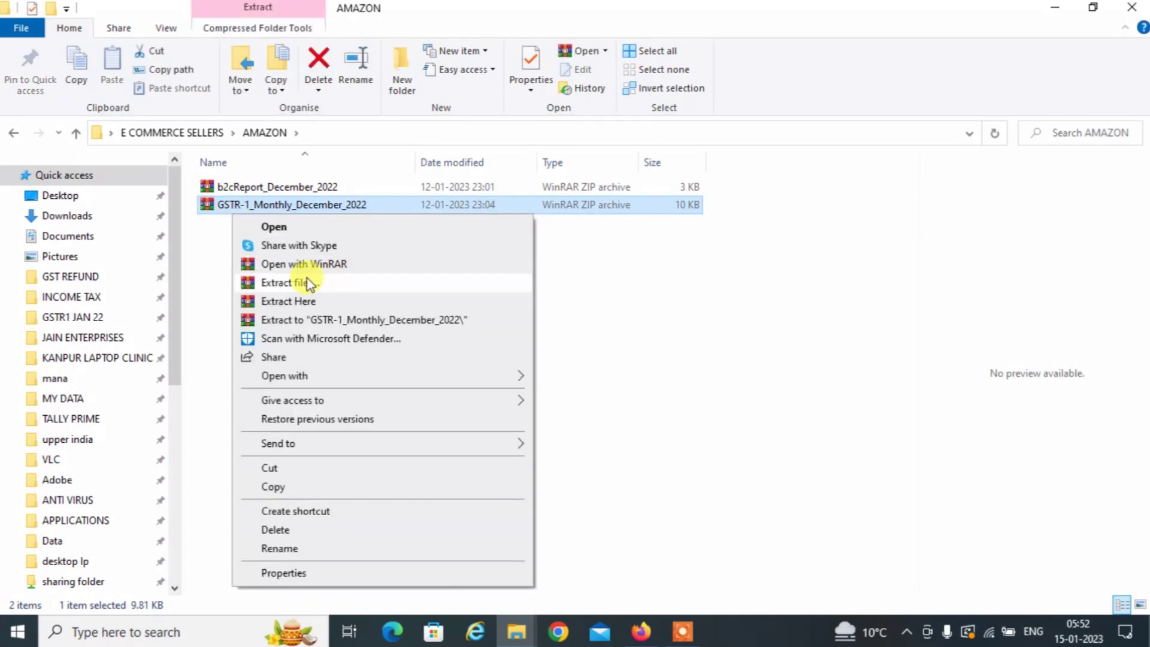
left_click(308, 284)
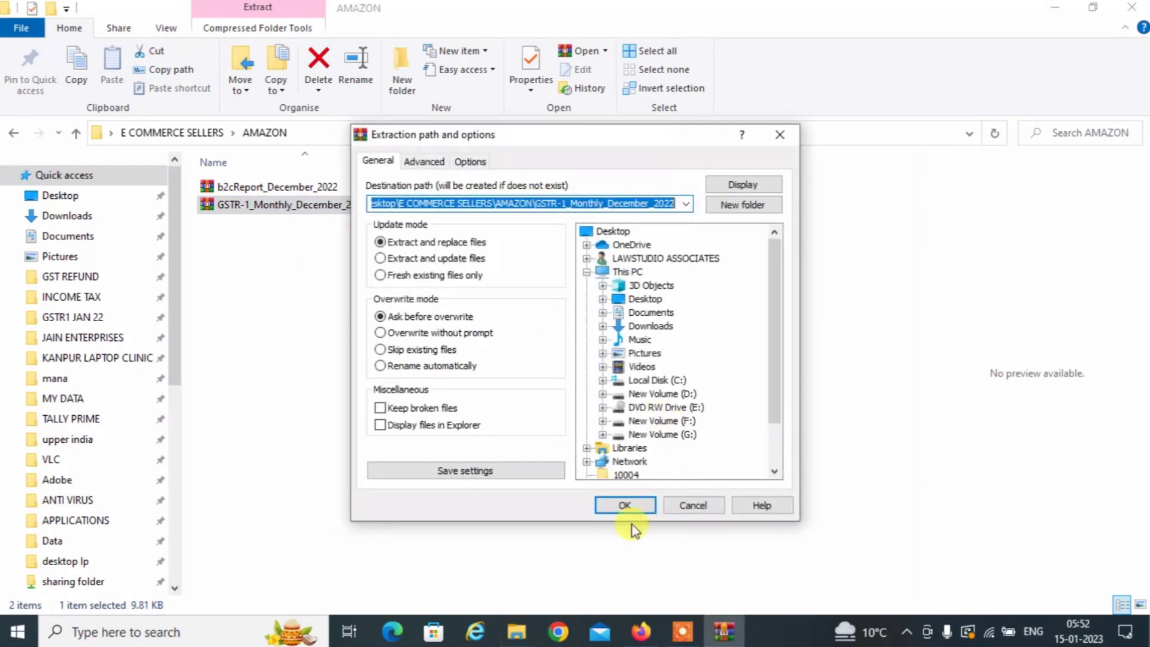
left_click(622, 506)
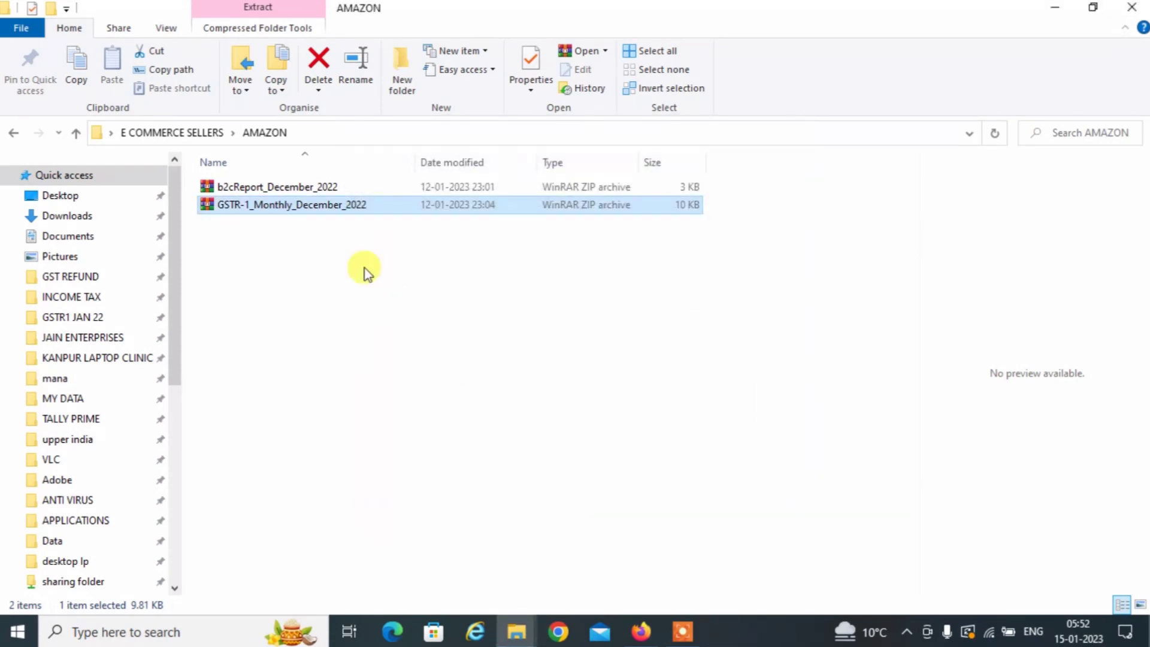
double_click(294, 188)
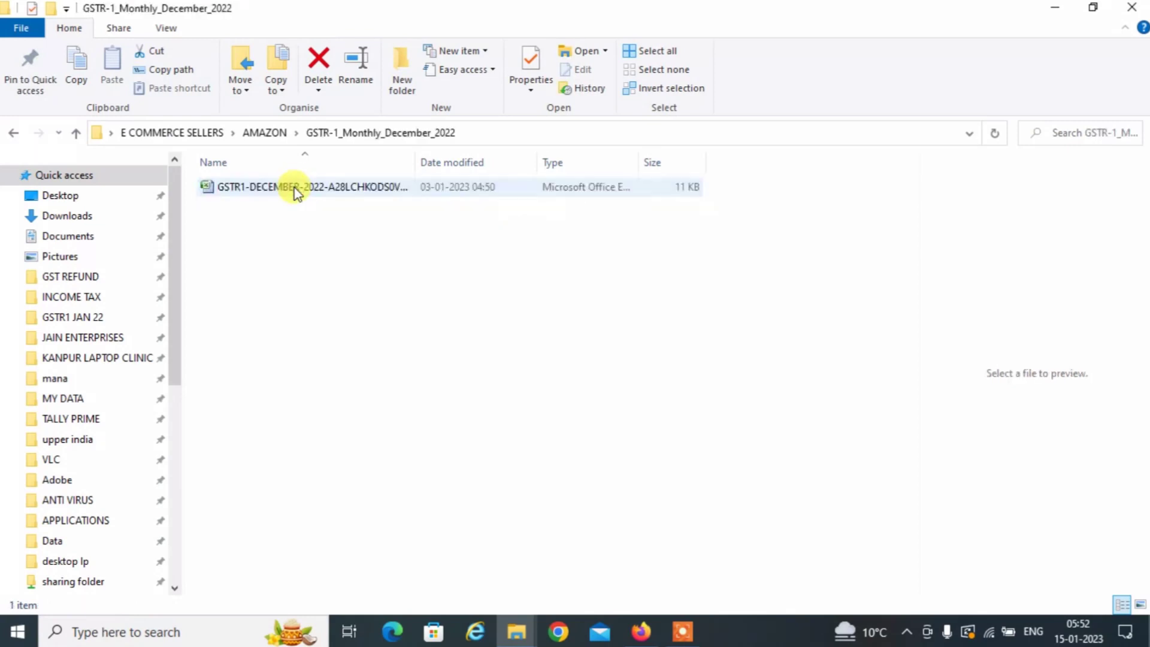
Open the GSTR-1 December 2022 workbook and review the B2C Small place-of-supply, rate and taxable values.
double_click(314, 188)
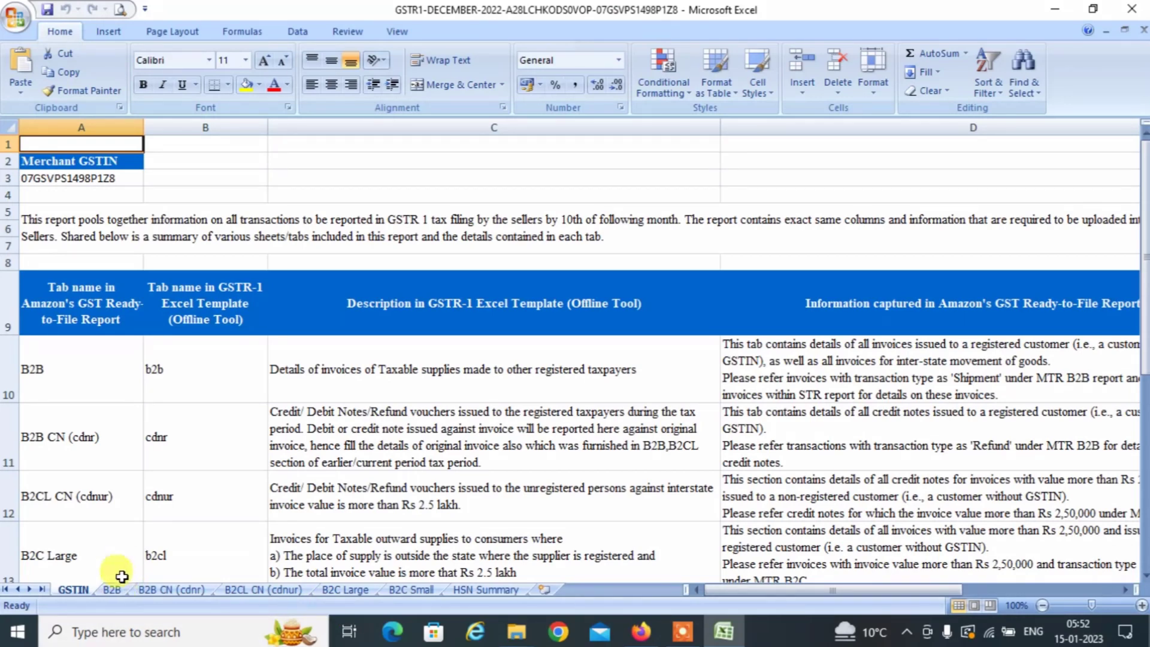
left_click(112, 589)
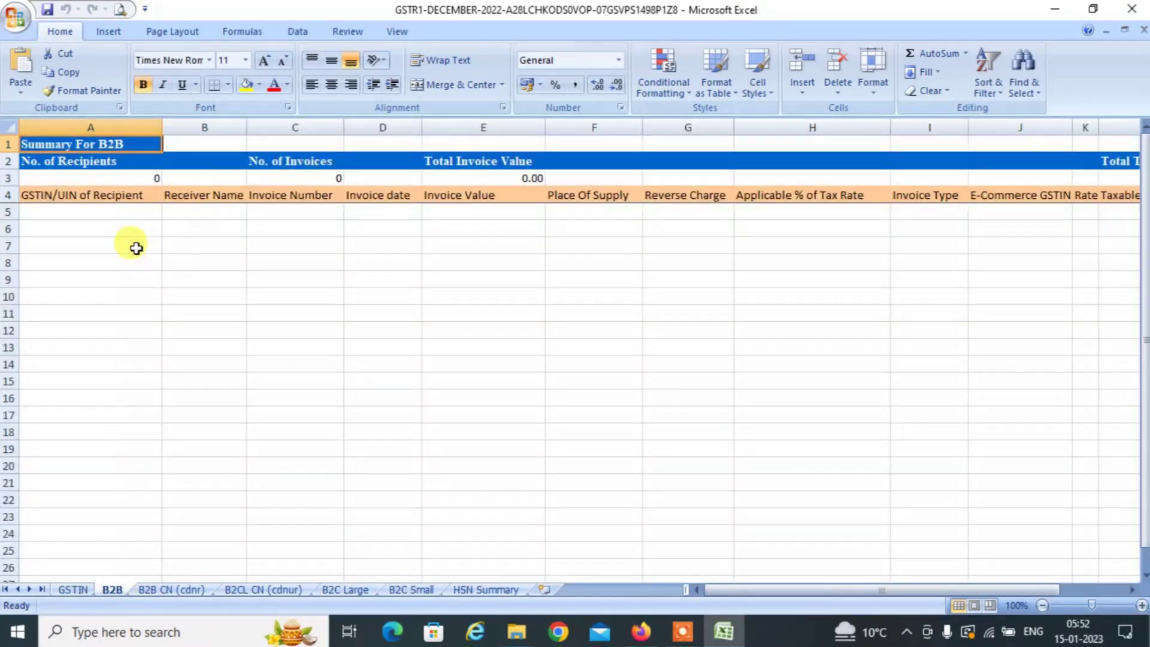
left_click(136, 247)
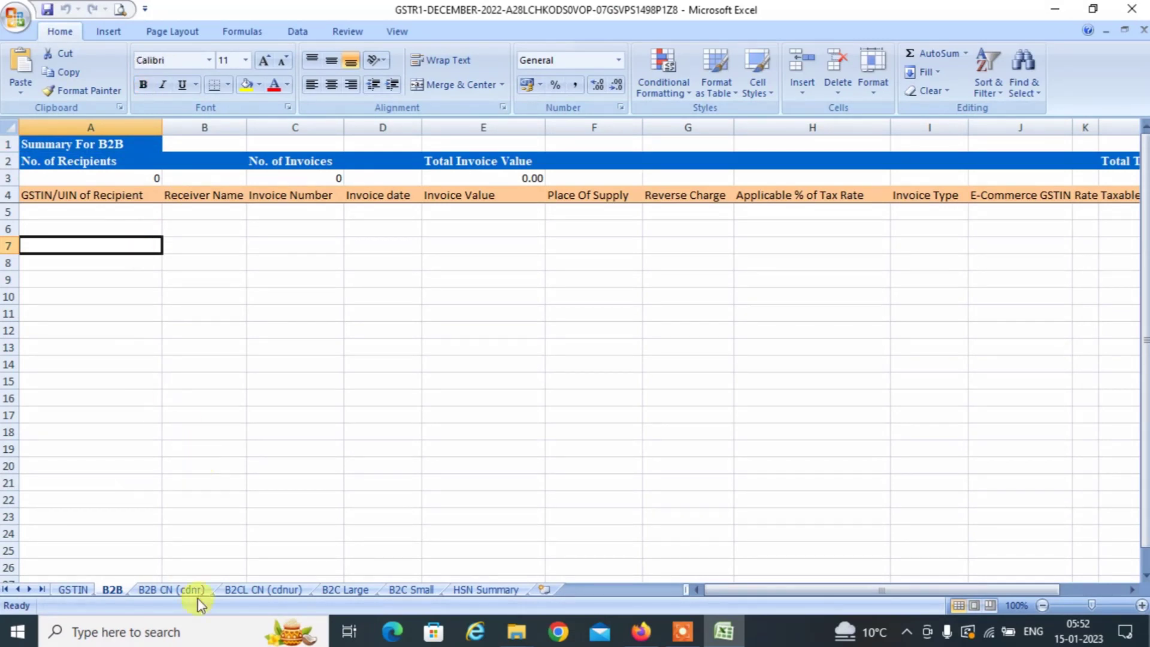
left_click(403, 591)
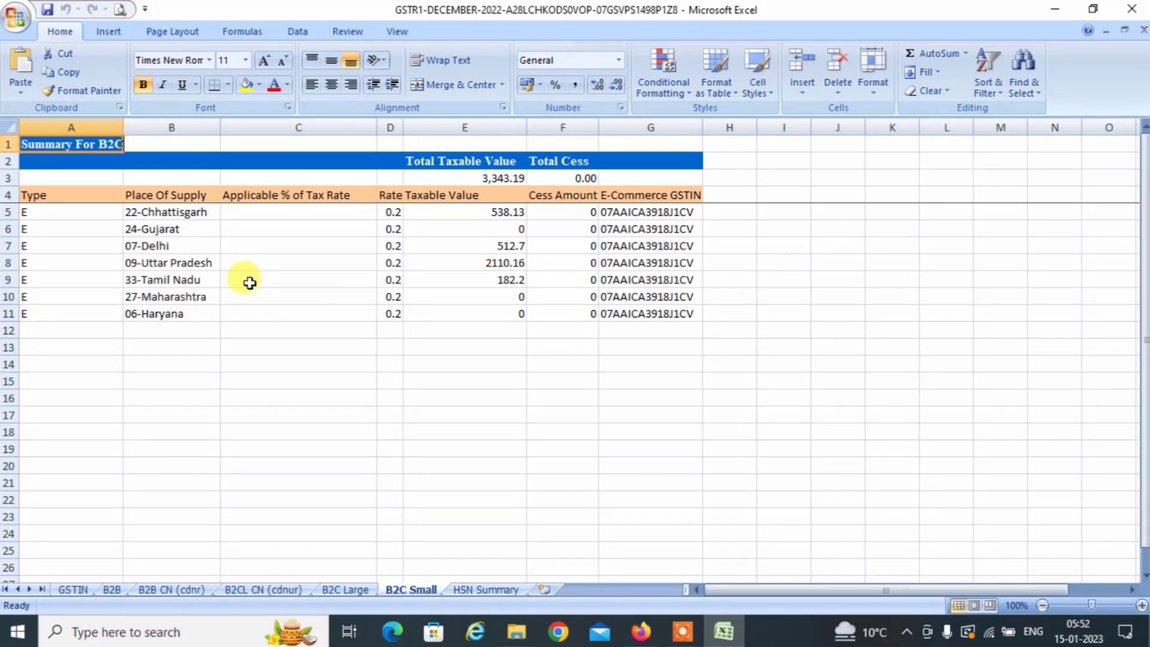
left_click(159, 214)
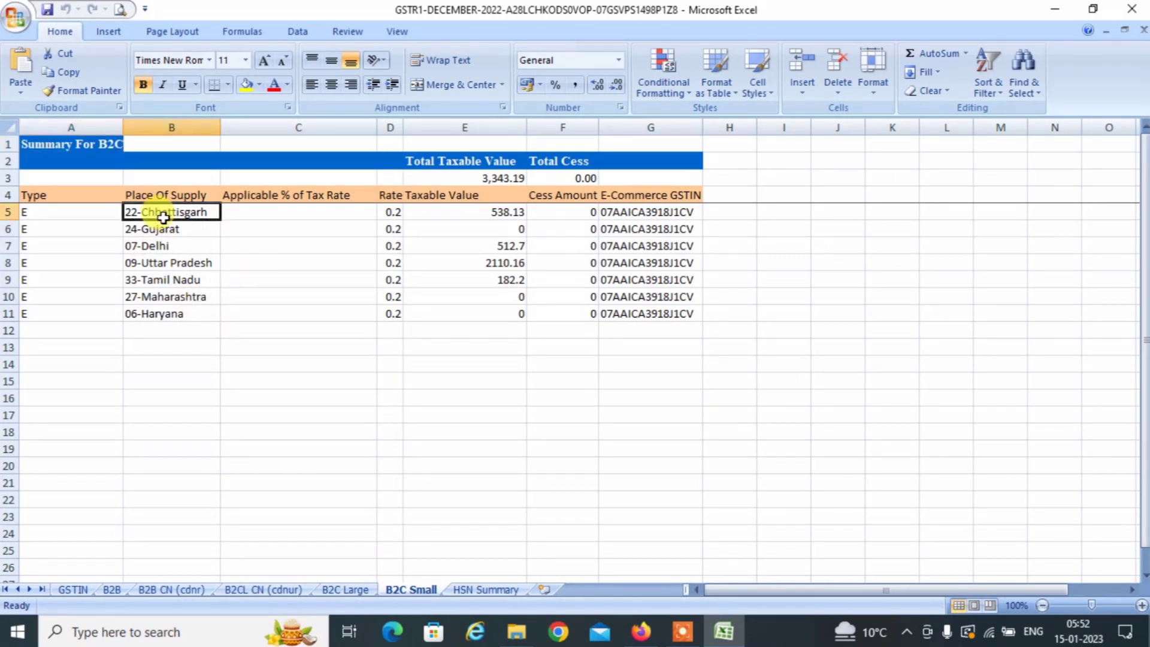
left_click(165, 244)
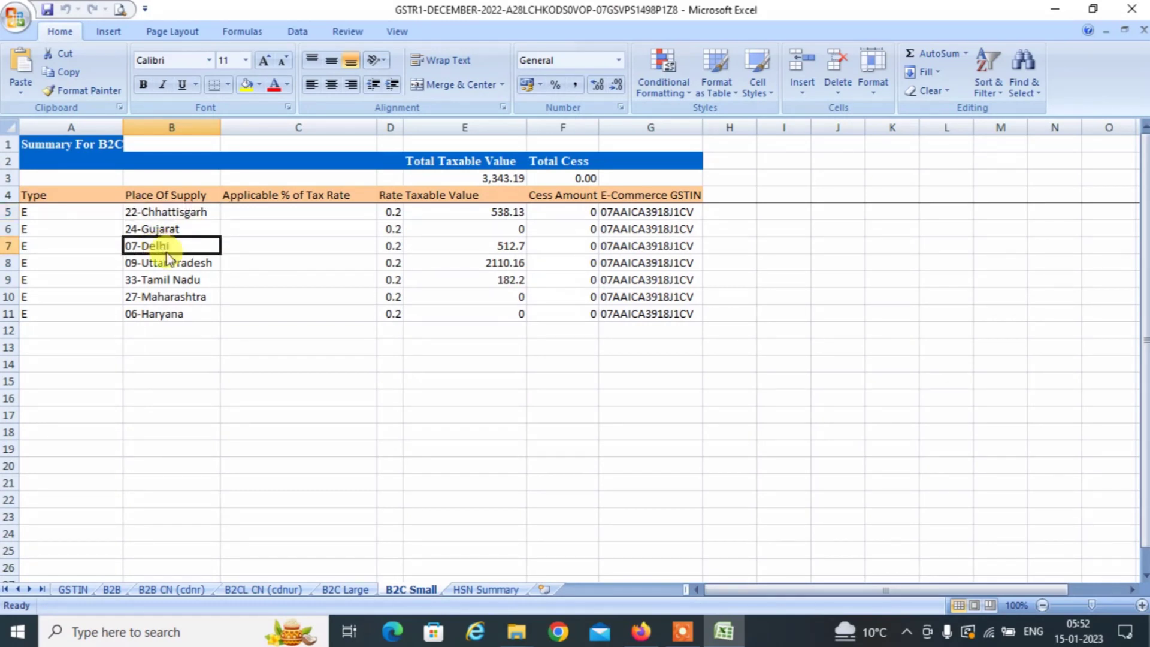
left_click(390, 211)
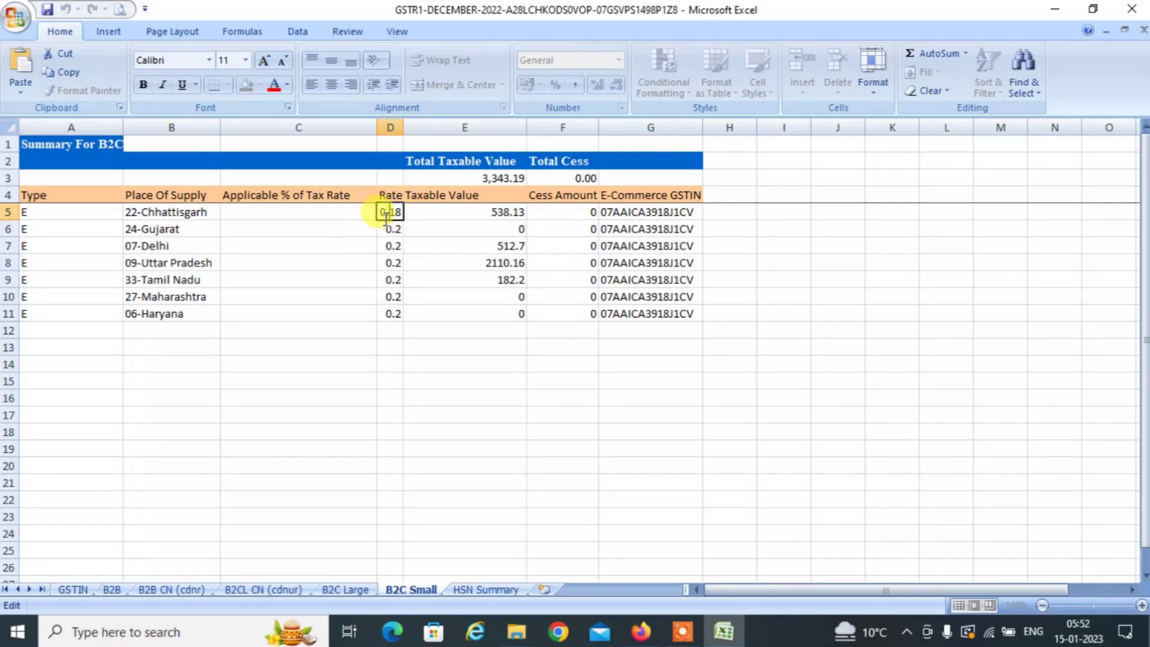
left_click(390, 246)
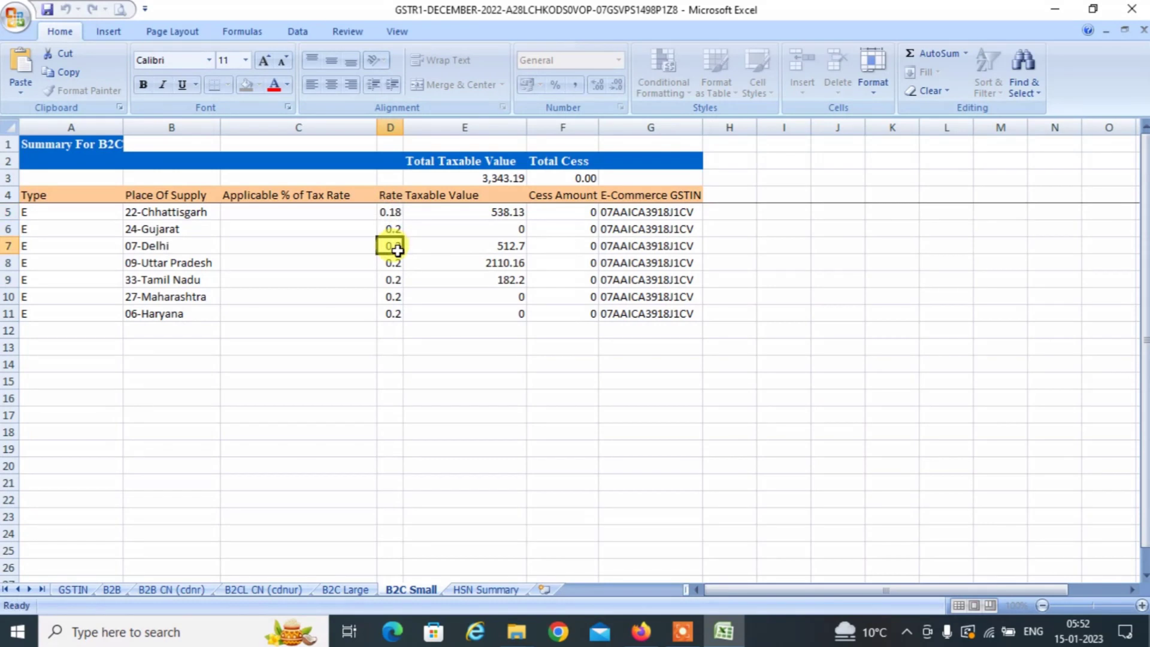
left_click(390, 212)
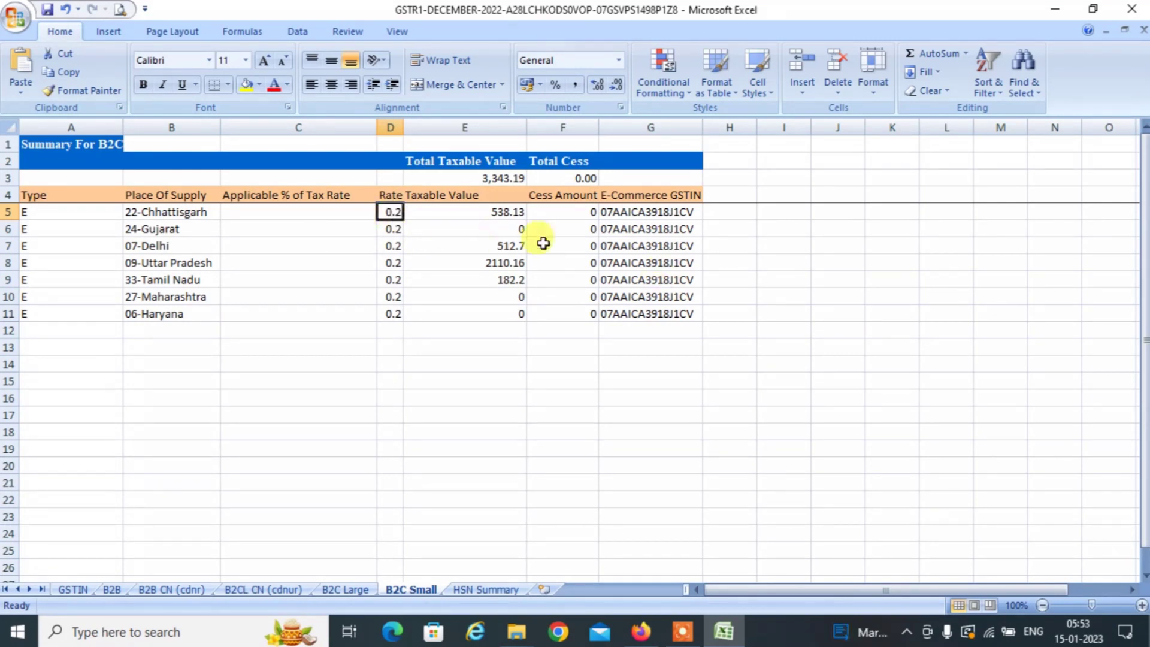
left_click(474, 211)
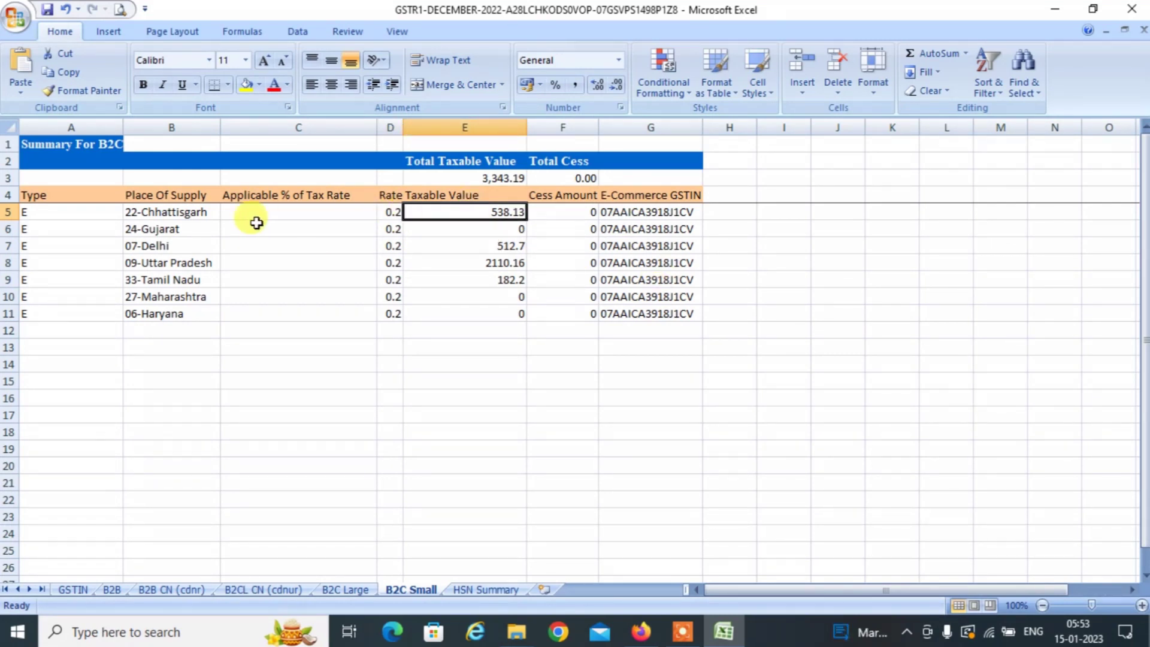
Save the GSTR-1 workbook and close it.
left_click(166, 214)
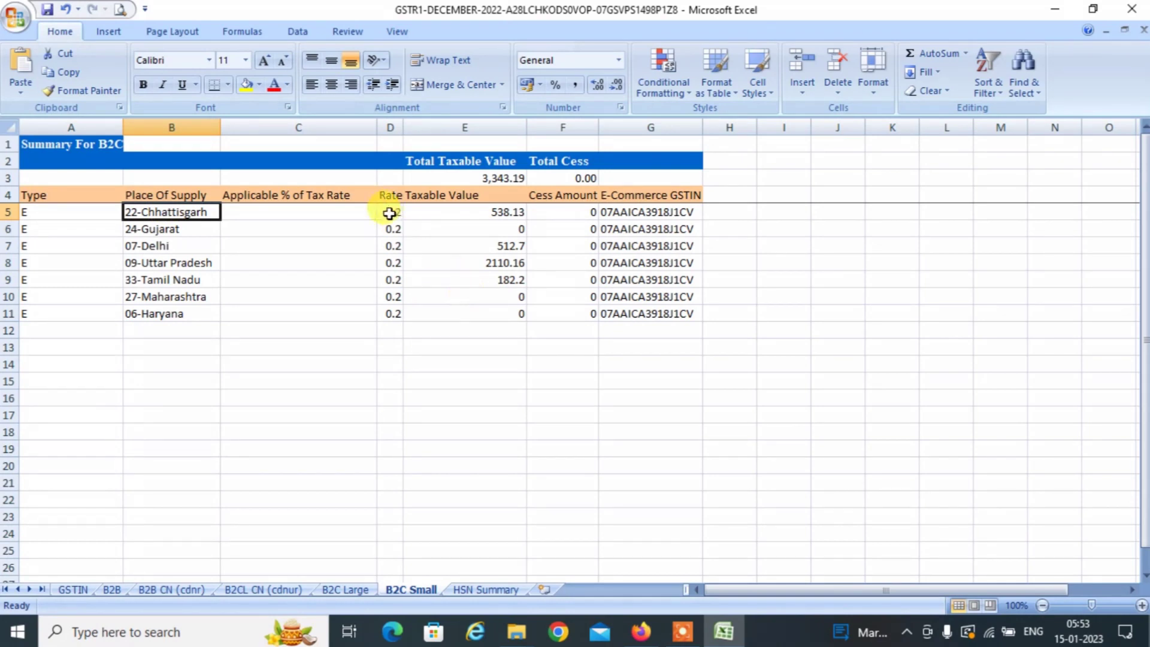
left_click(555, 361)
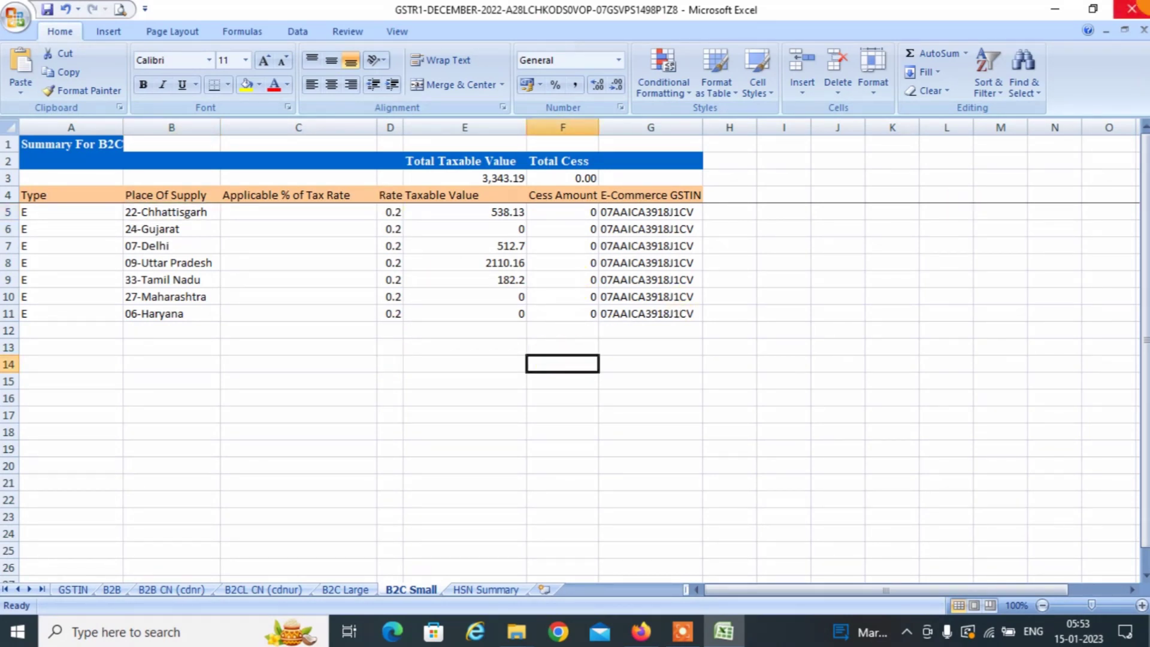
left_click(1132, 8)
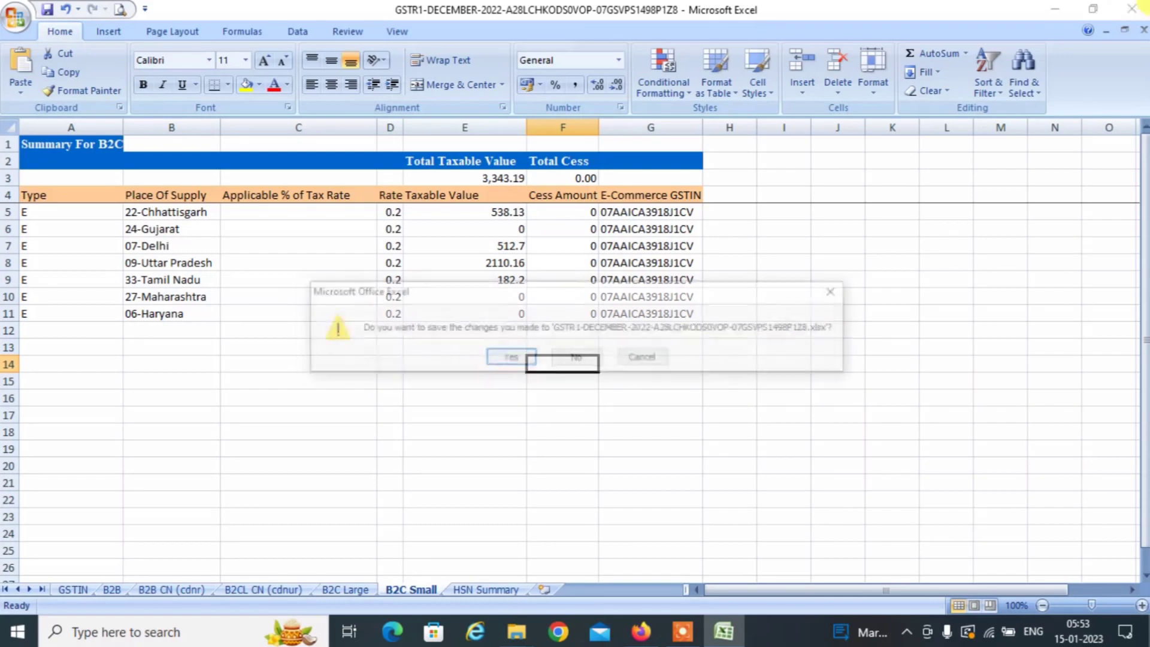
left_click(510, 358)
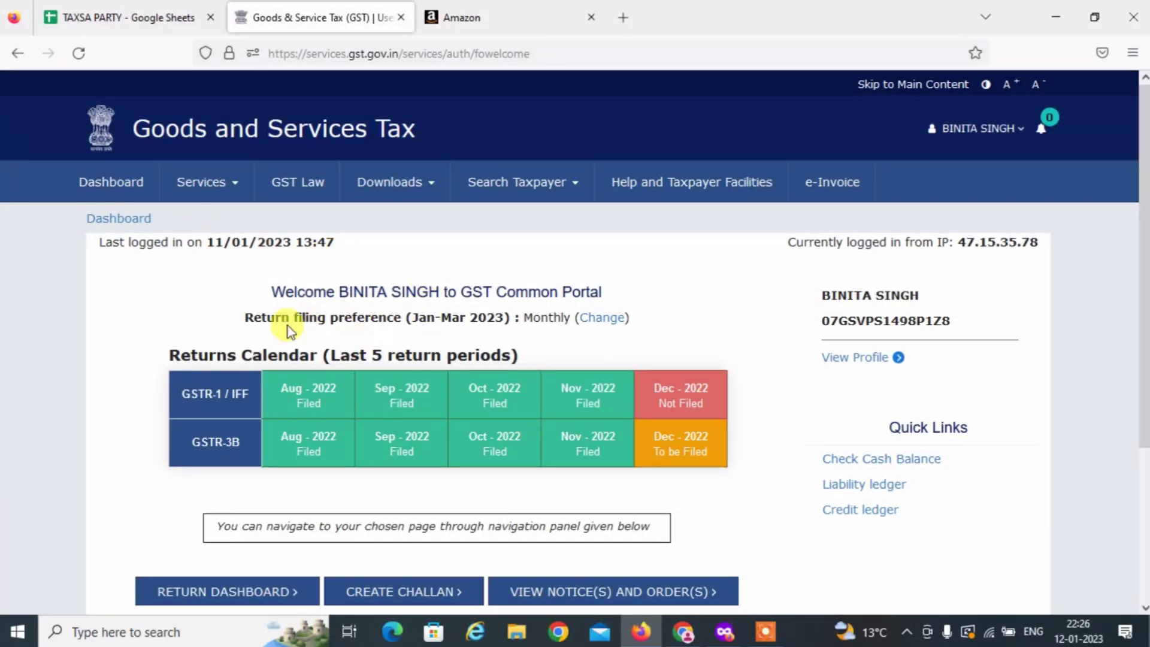
Open TDS and TCS credit received and search financial year 2022-23, period December.
mouse_move(200, 188)
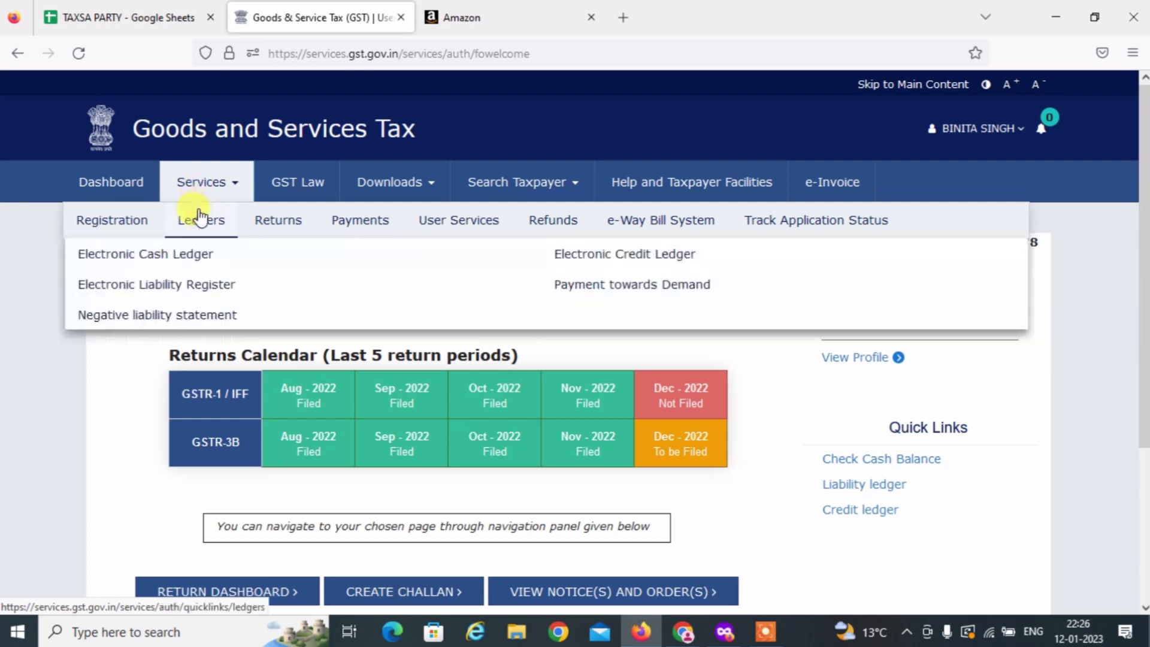
mouse_move(303, 219)
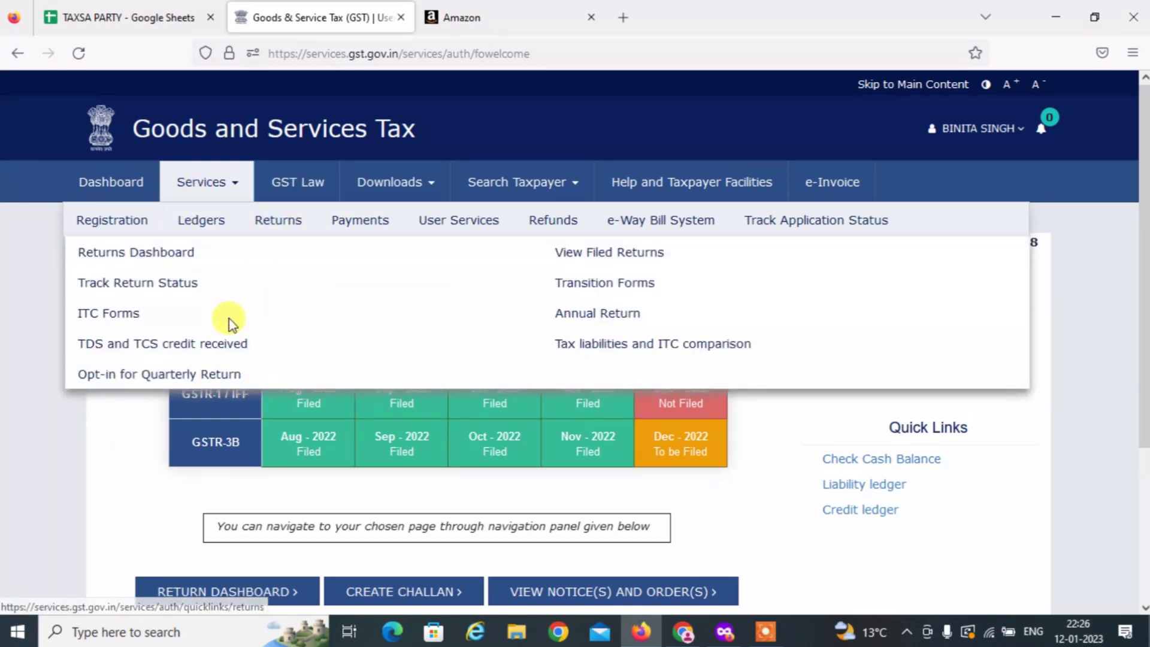
left_click(220, 344)
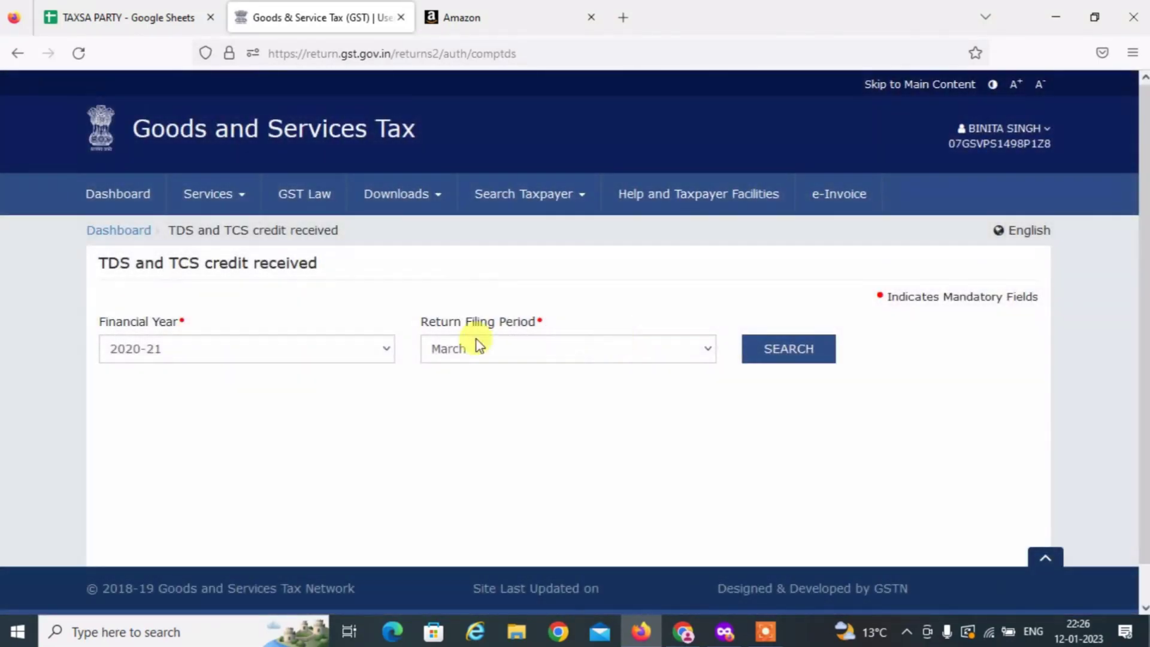
left_click(183, 349)
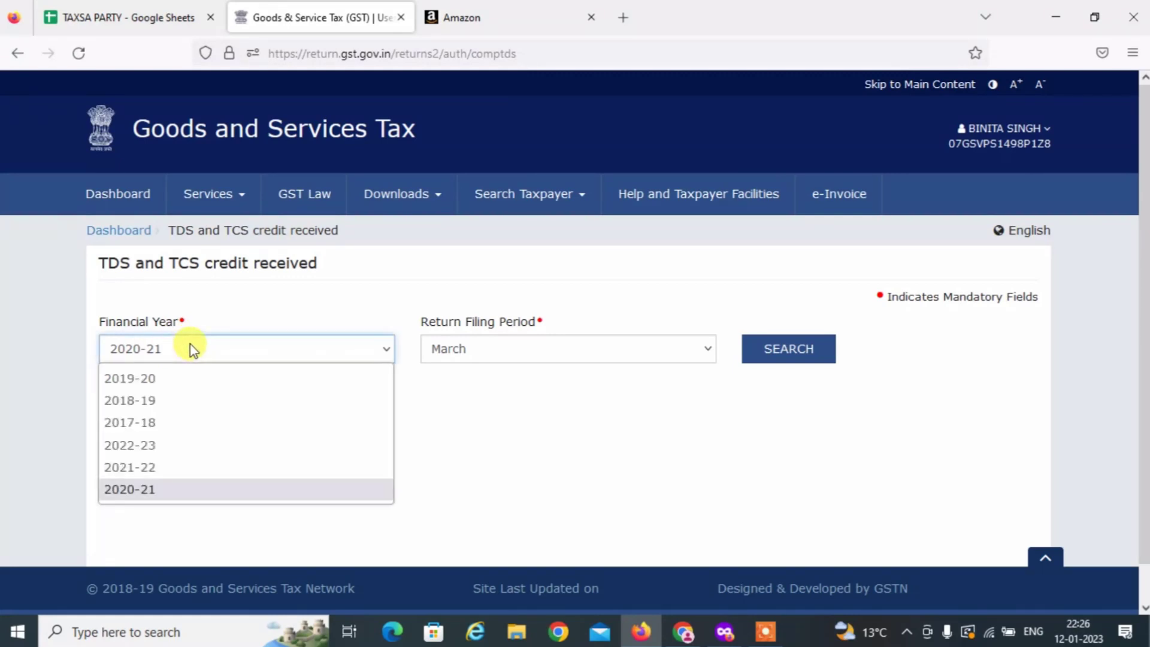
left_click(192, 446)
left_click(594, 353)
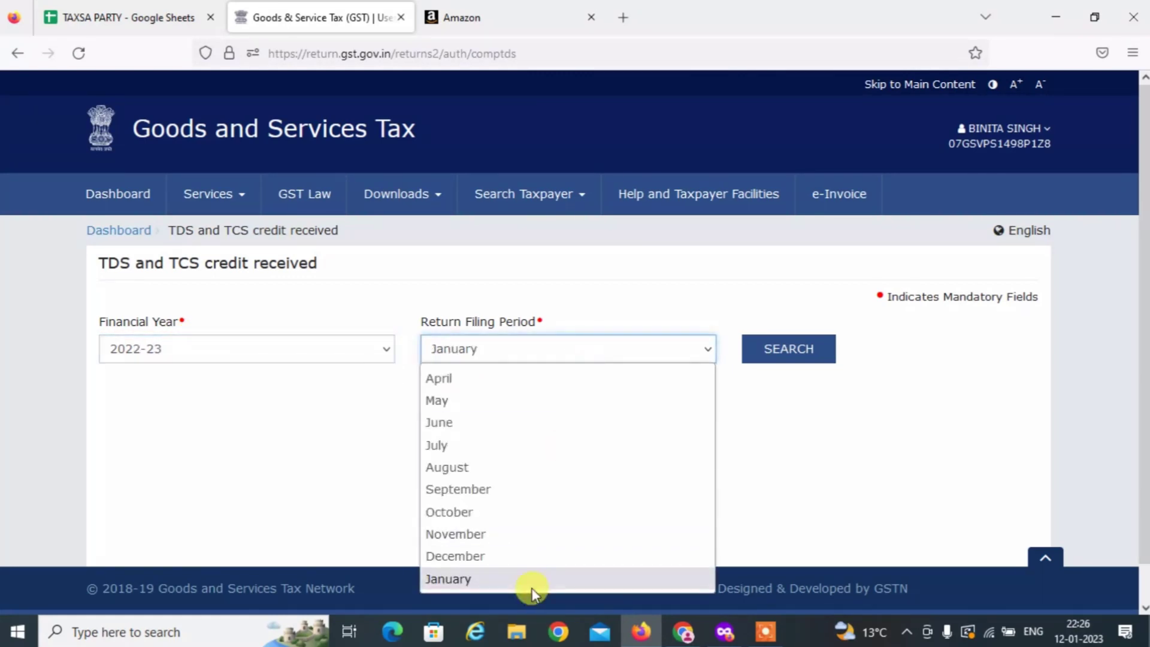
left_click(527, 557)
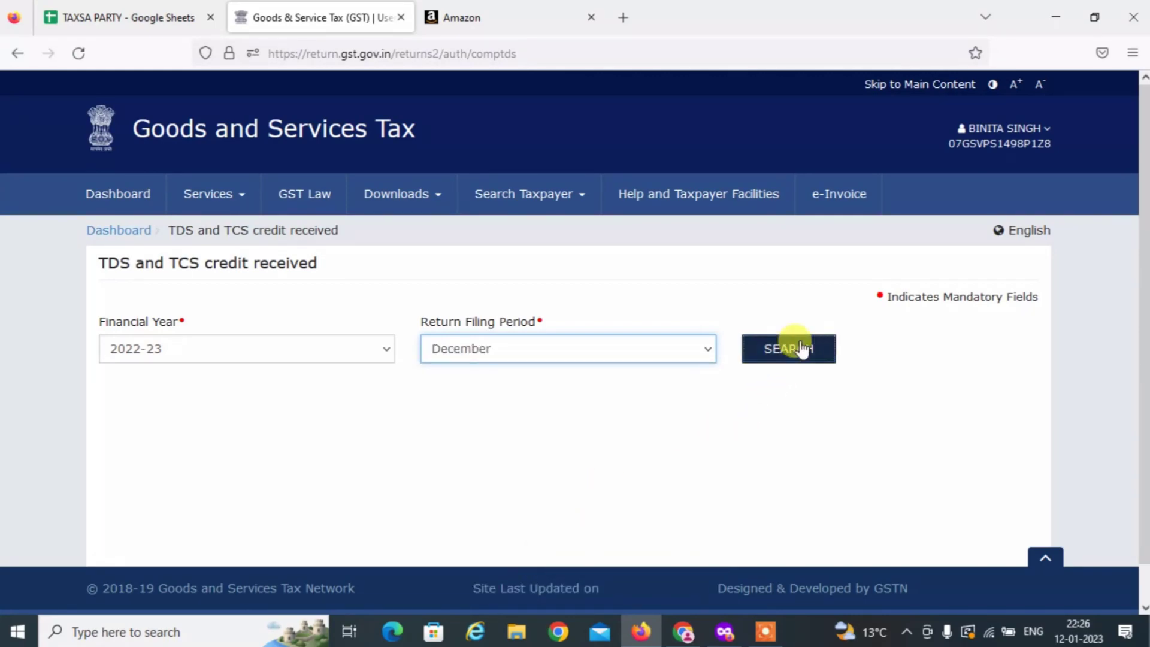
left_click(800, 348)
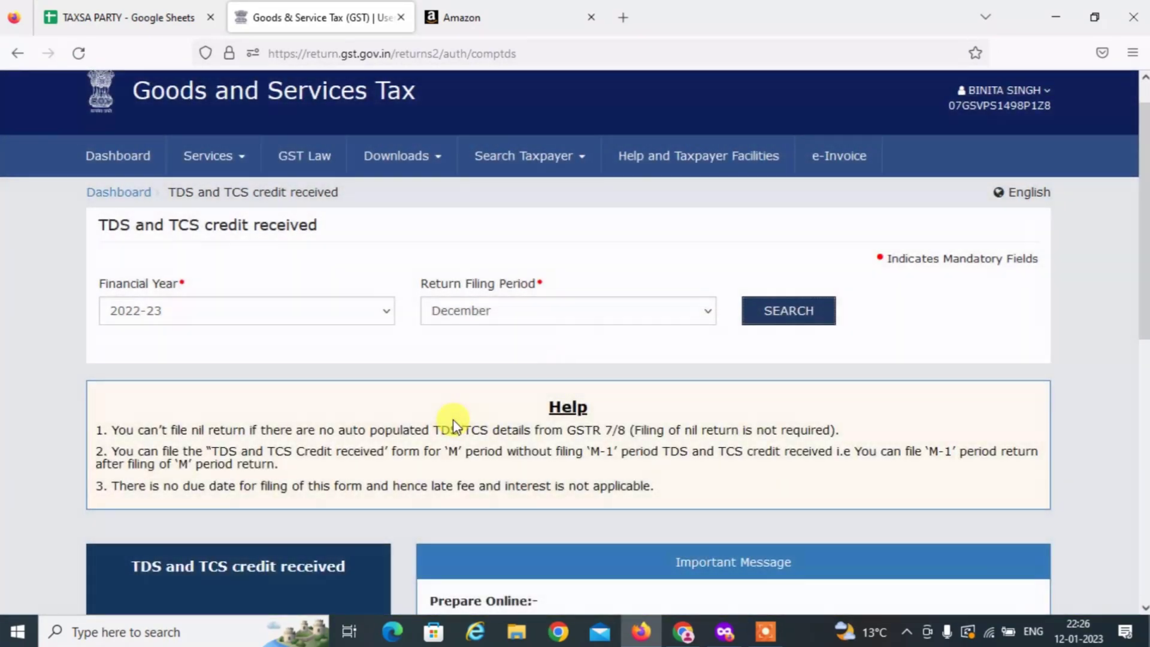
Prepare the form online and scroll down to the TCS Credit received section.
scroll(455, 419, "down", 3)
left_click(230, 491)
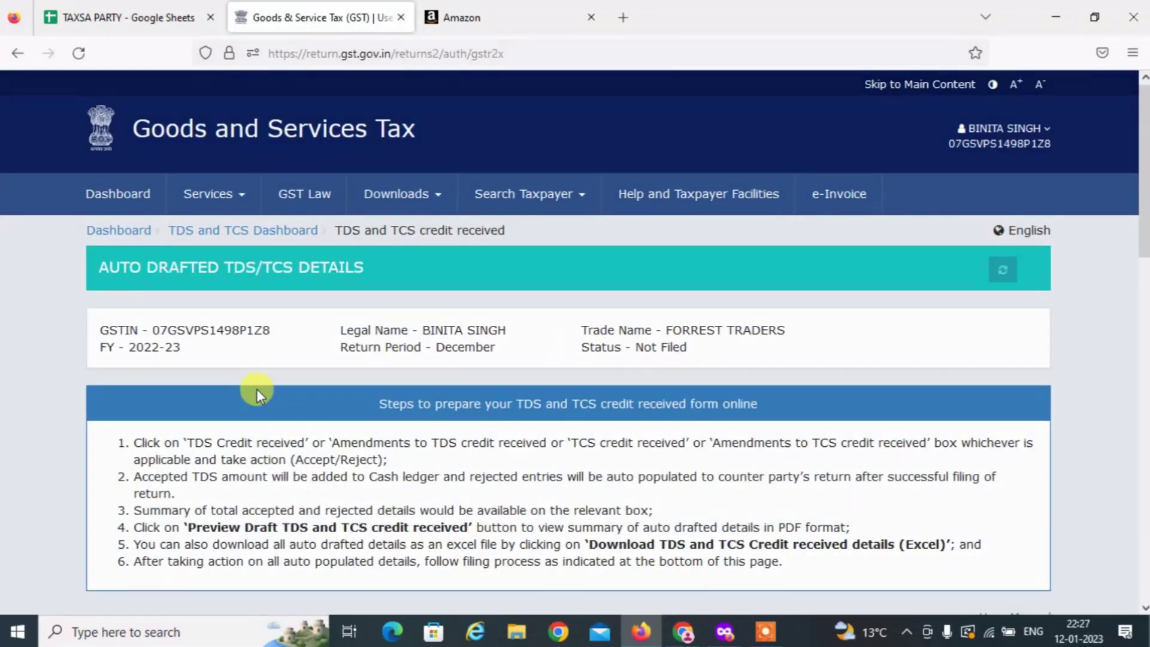
scroll(257, 407, "down", 3)
scroll(411, 373, "down", 5)
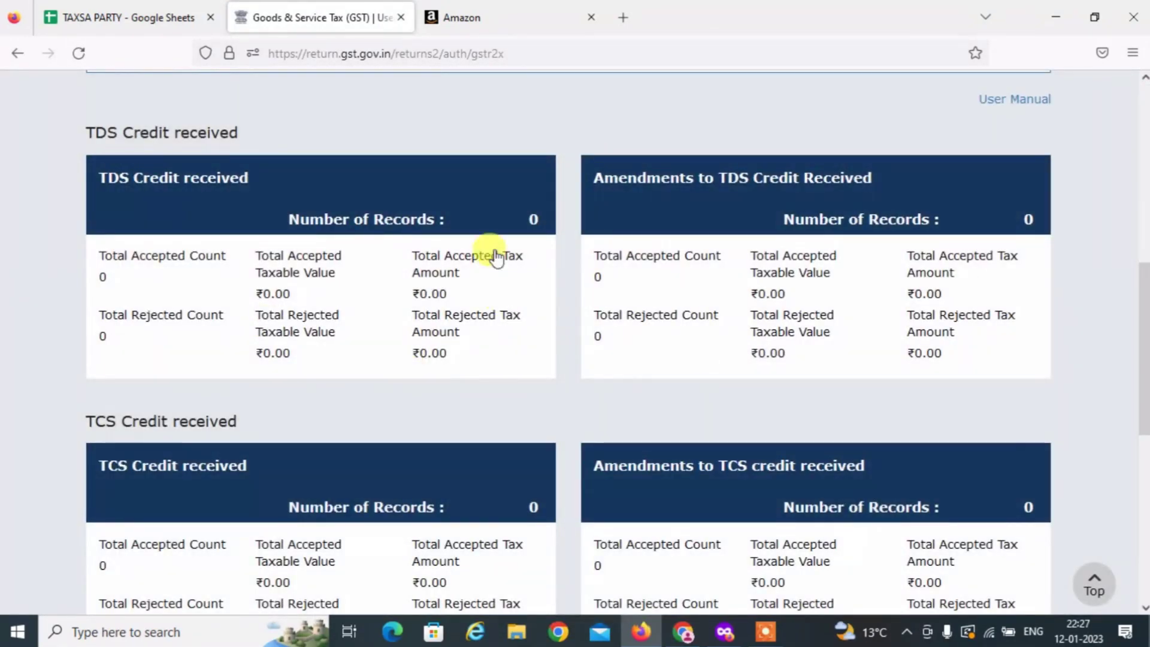
scroll(472, 307, "down", 2)
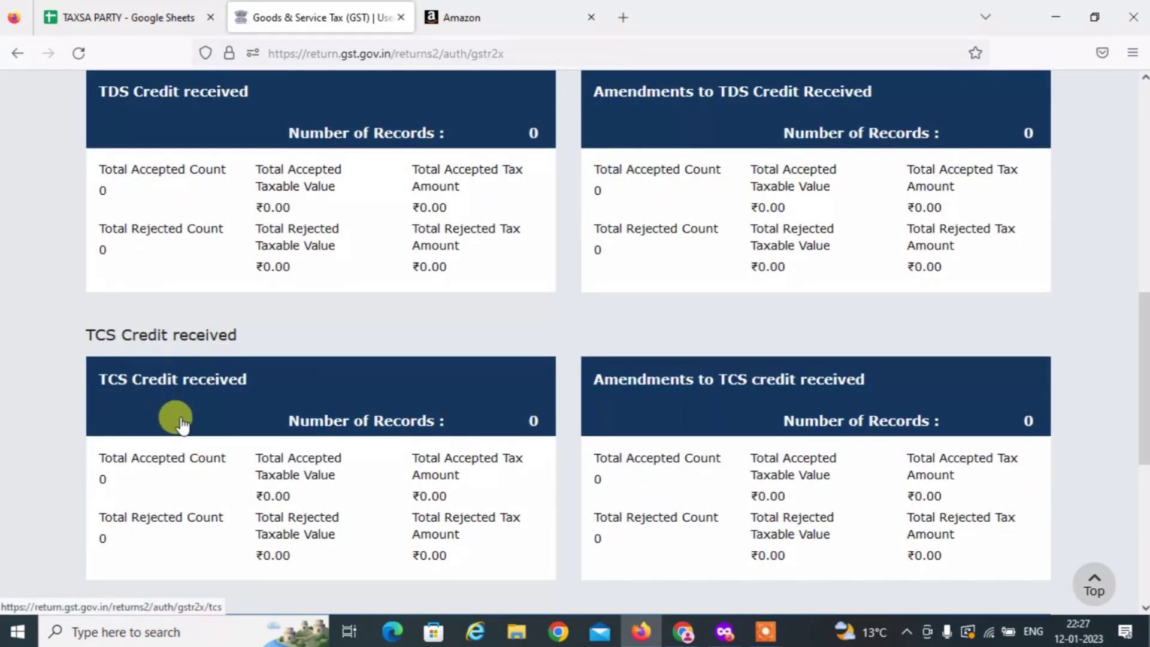
Open the TCS credit records and check Amazon's gross, returned and net value of 3,343.19.
left_click(209, 407)
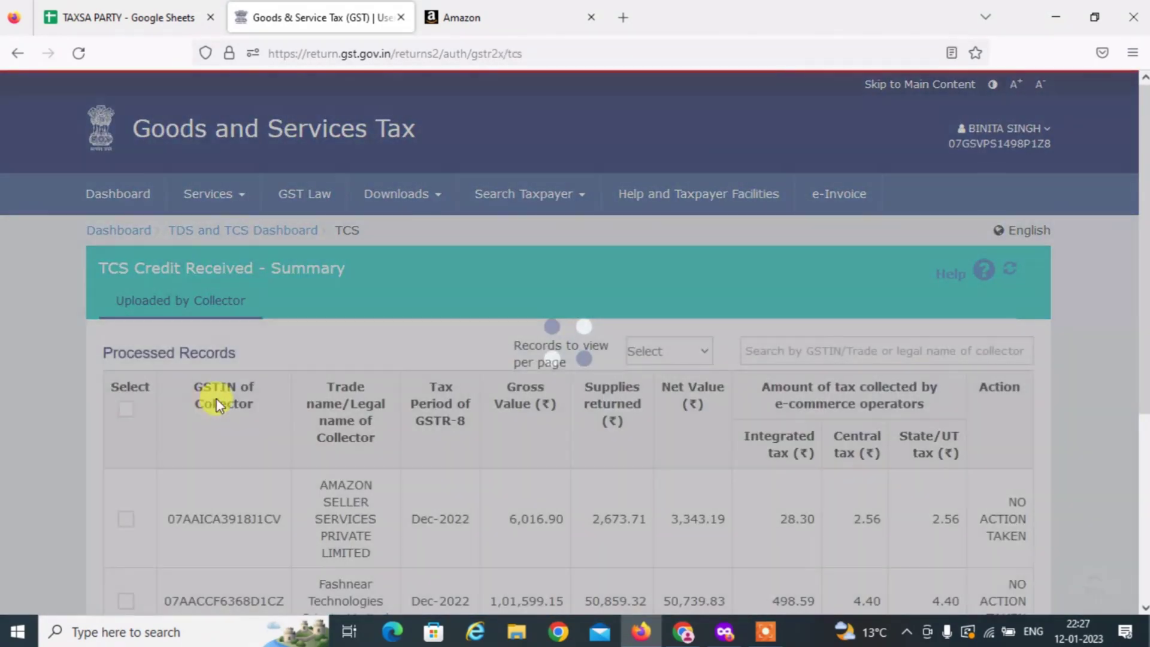
scroll(465, 402, "down", 3)
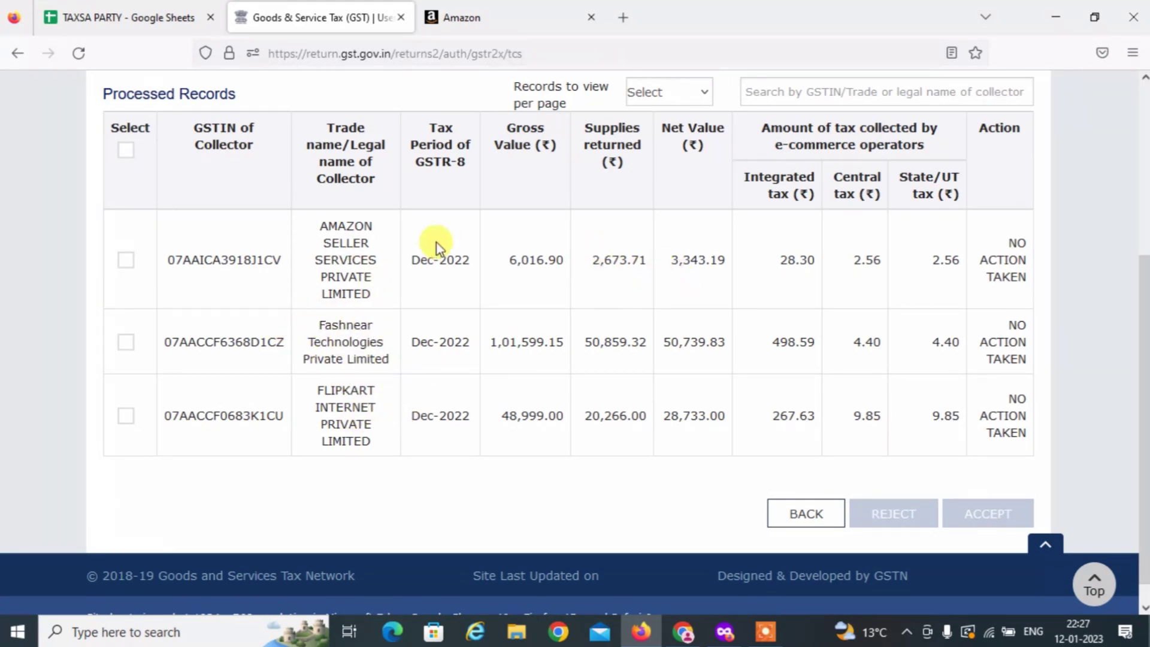
double_click(534, 260)
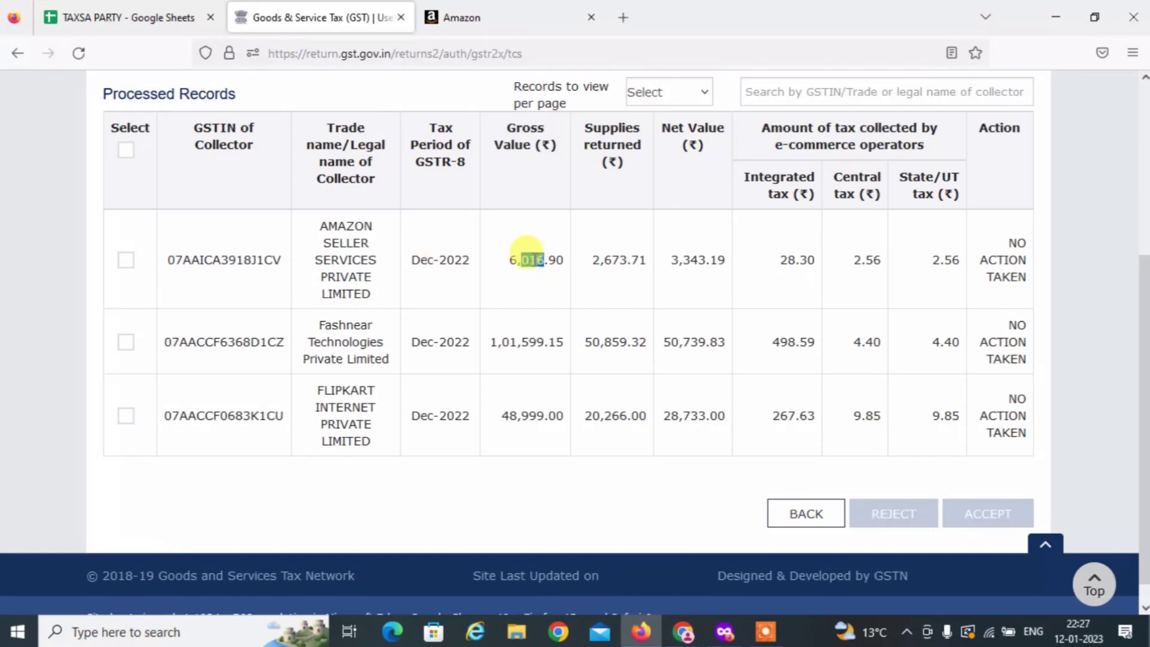
double_click(612, 260)
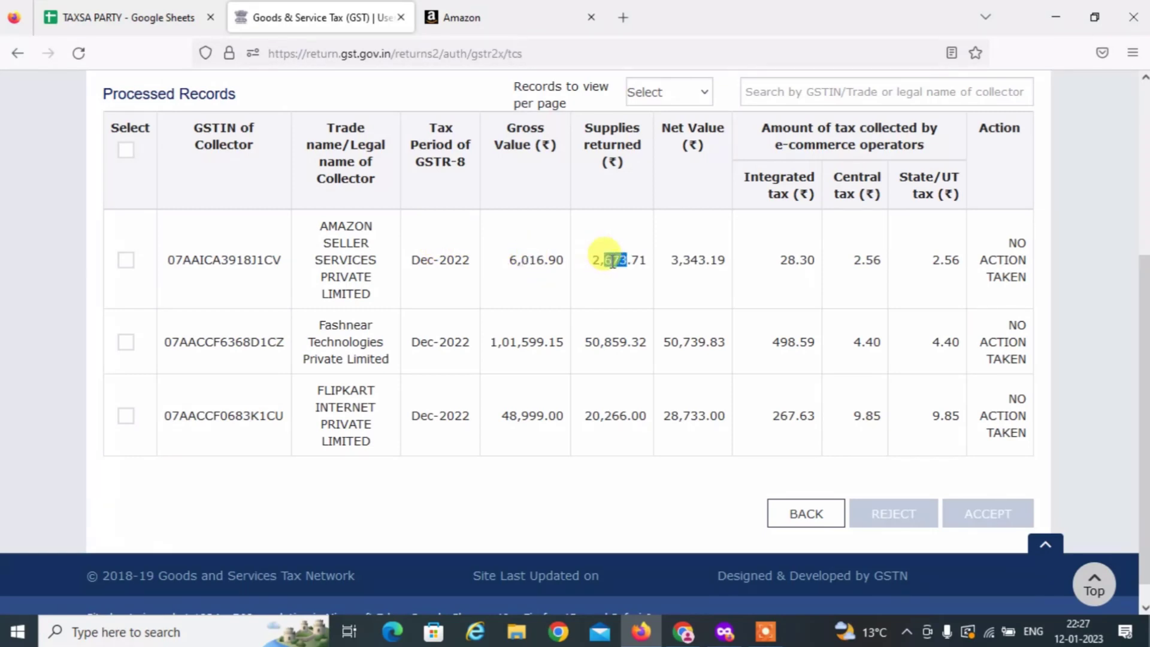
double_click(688, 260)
left_click(670, 263)
left_click_drag(670, 262, 727, 270)
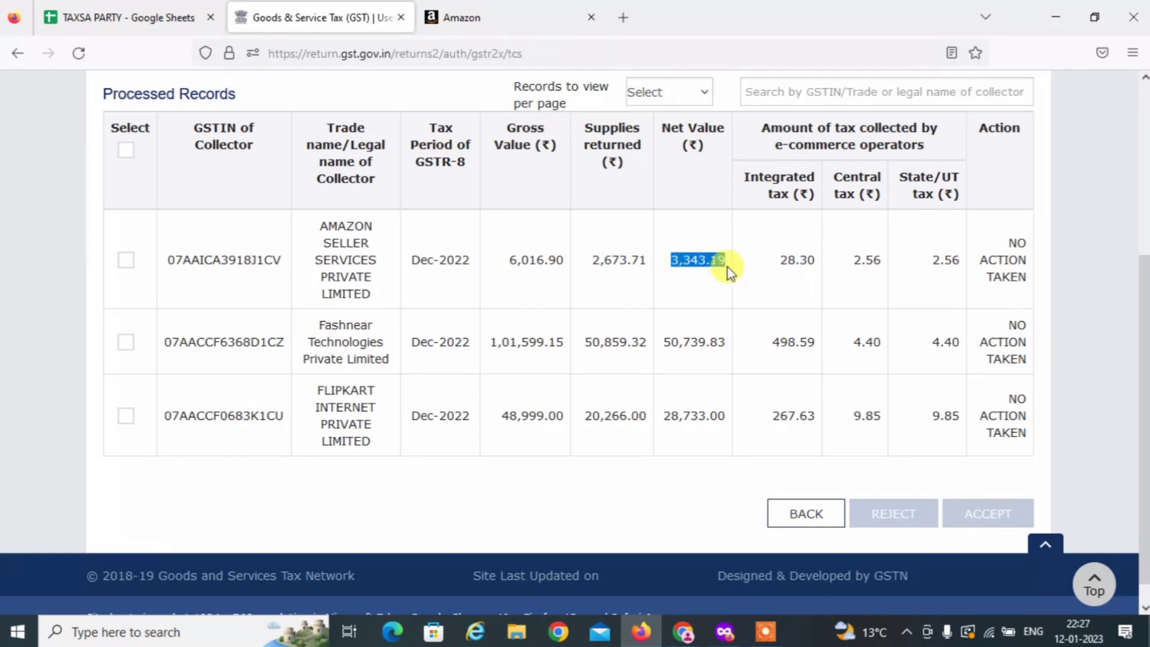
left_click(515, 346)
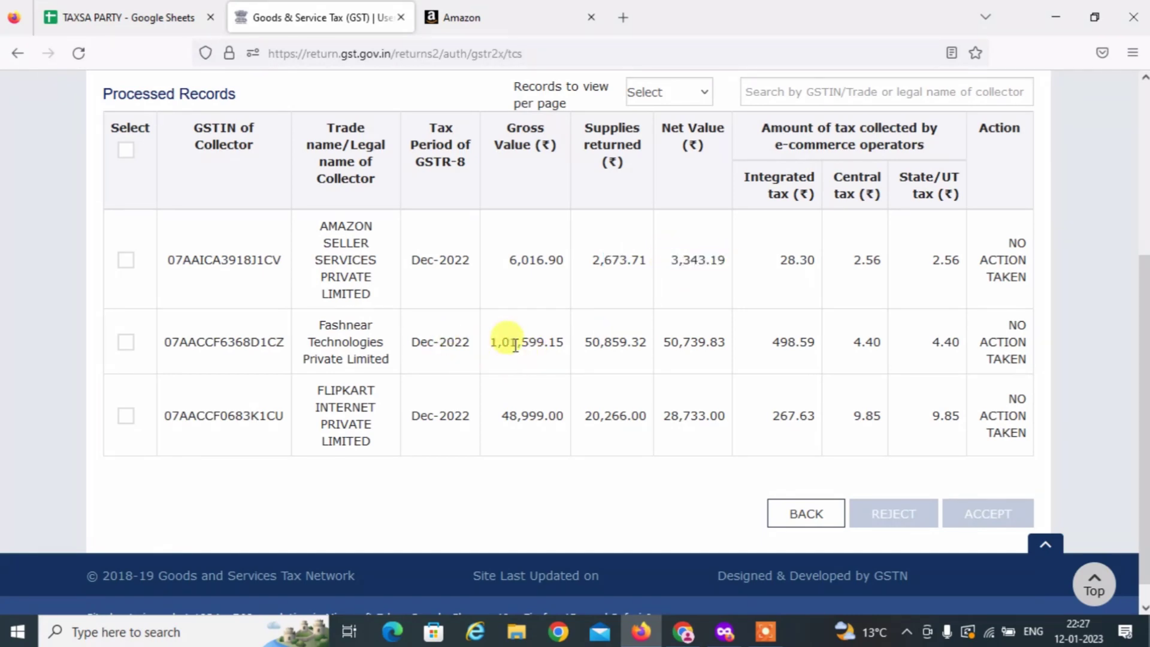
Check Fashnear's and Flipkart's supplies returned and net values.
left_click(572, 334)
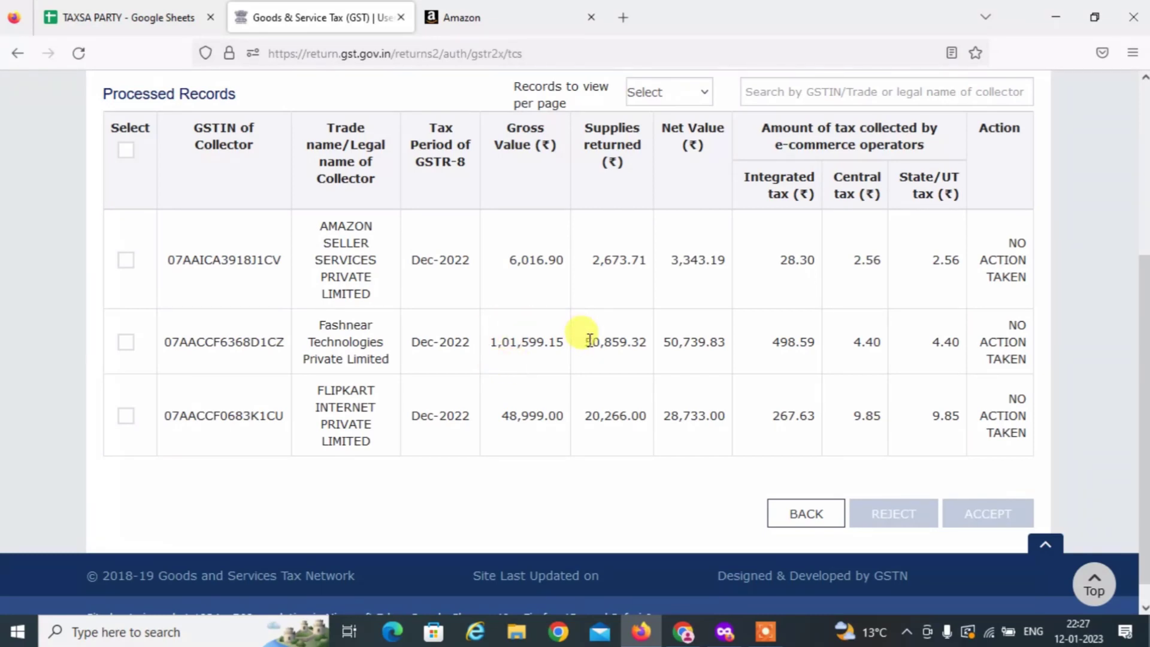
double_click(590, 339)
left_click_drag(678, 342, 739, 357)
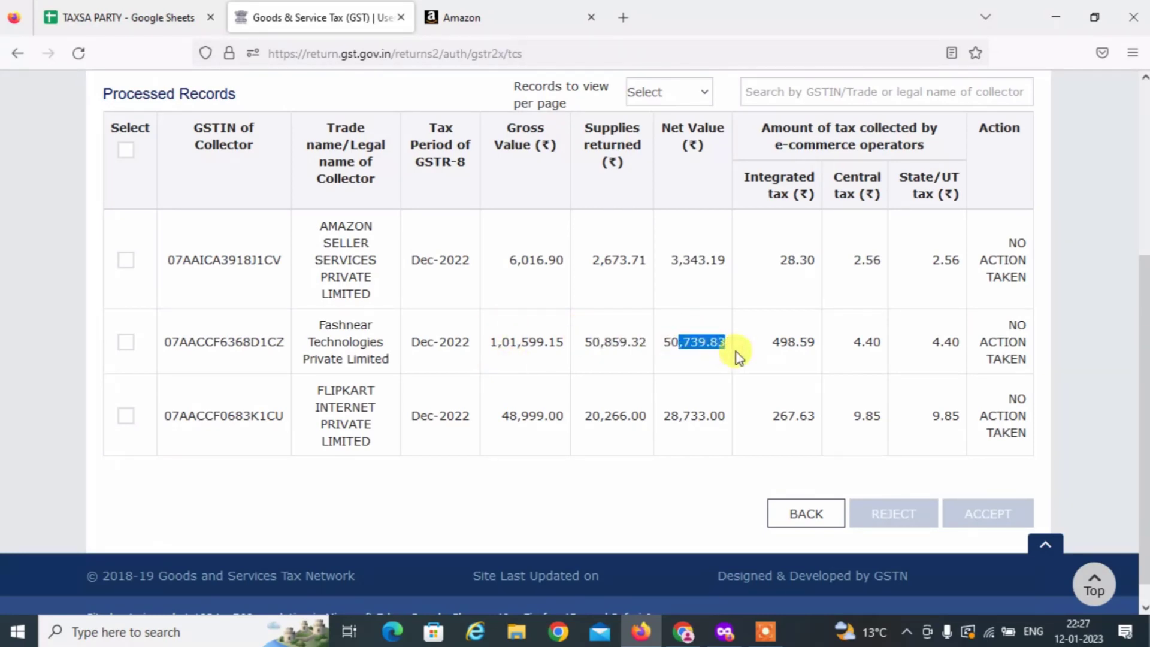
left_click(548, 414)
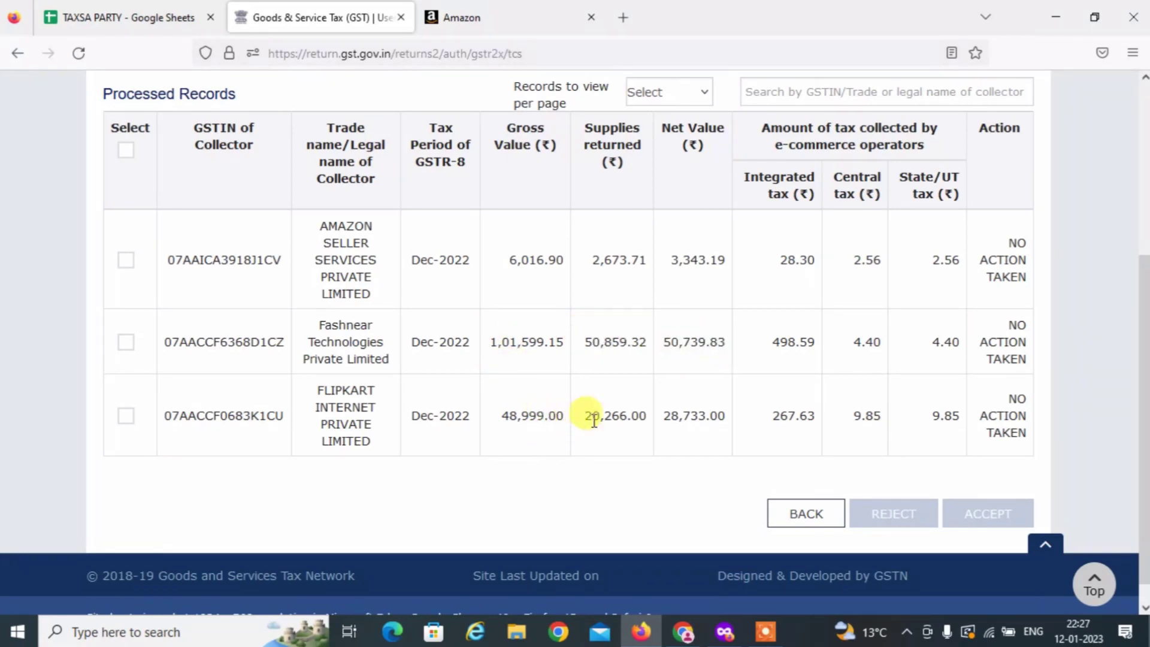
left_click_drag(603, 416, 679, 416)
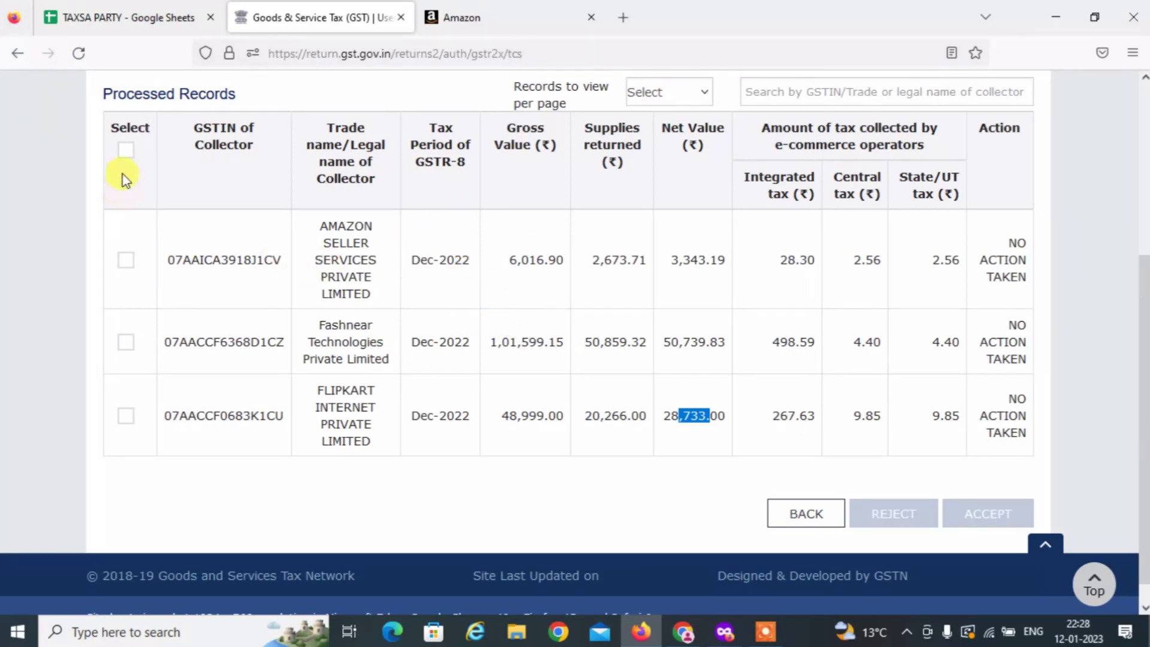
Accept all three TCS records and return to the summary showing ₹82,816.00 taxable, ₹829.00 tax.
left_click(128, 154)
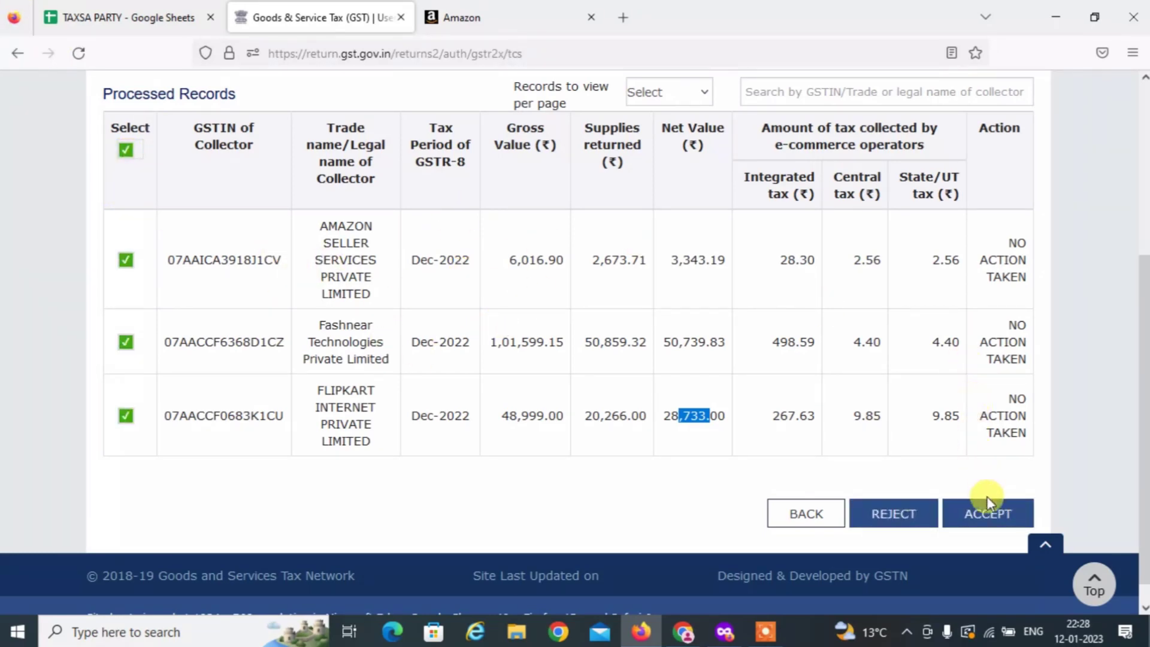
left_click(986, 519)
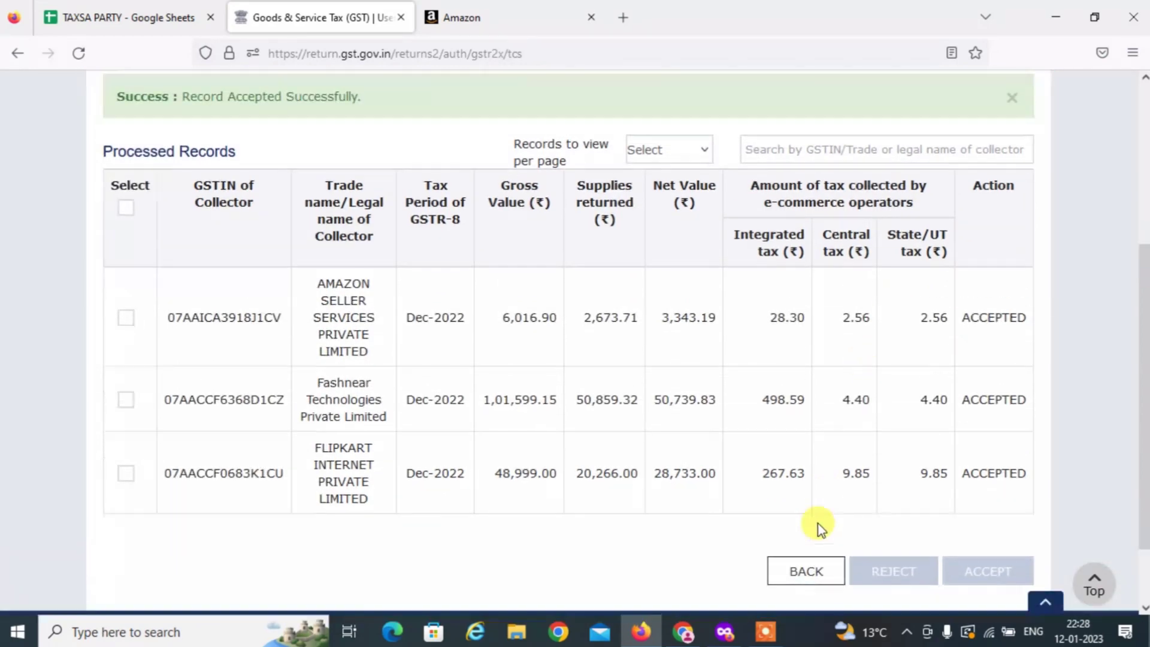
scroll(816, 520, "down", 2)
left_click(817, 490)
scroll(817, 483, "down", 10)
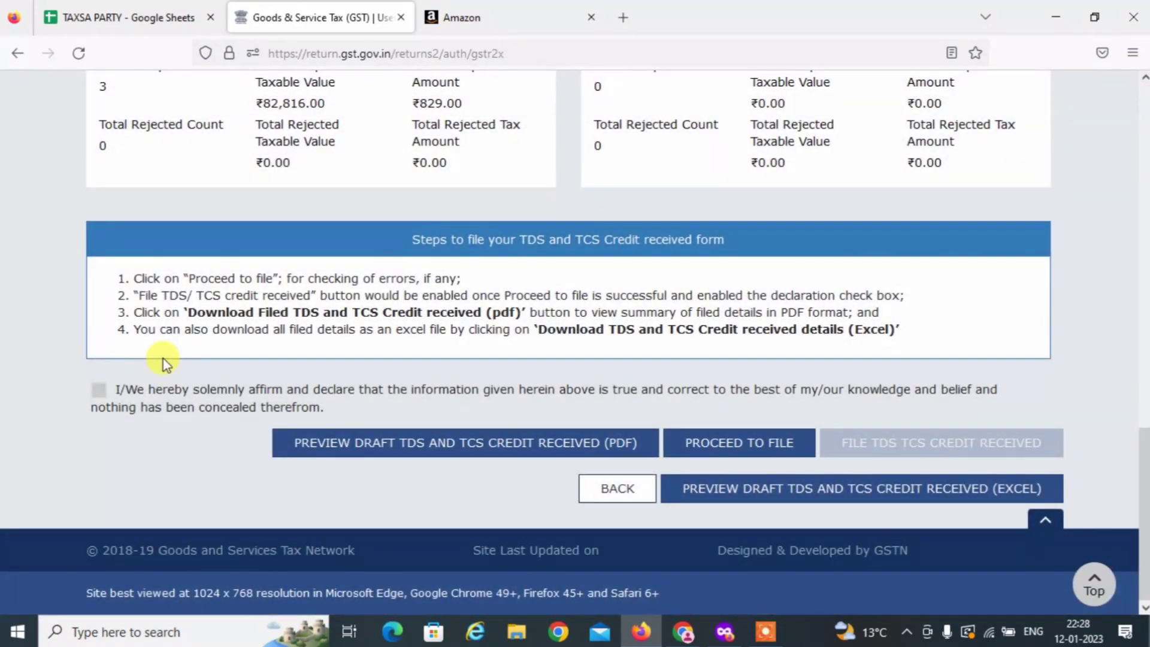
scroll(166, 362, "up", 3)
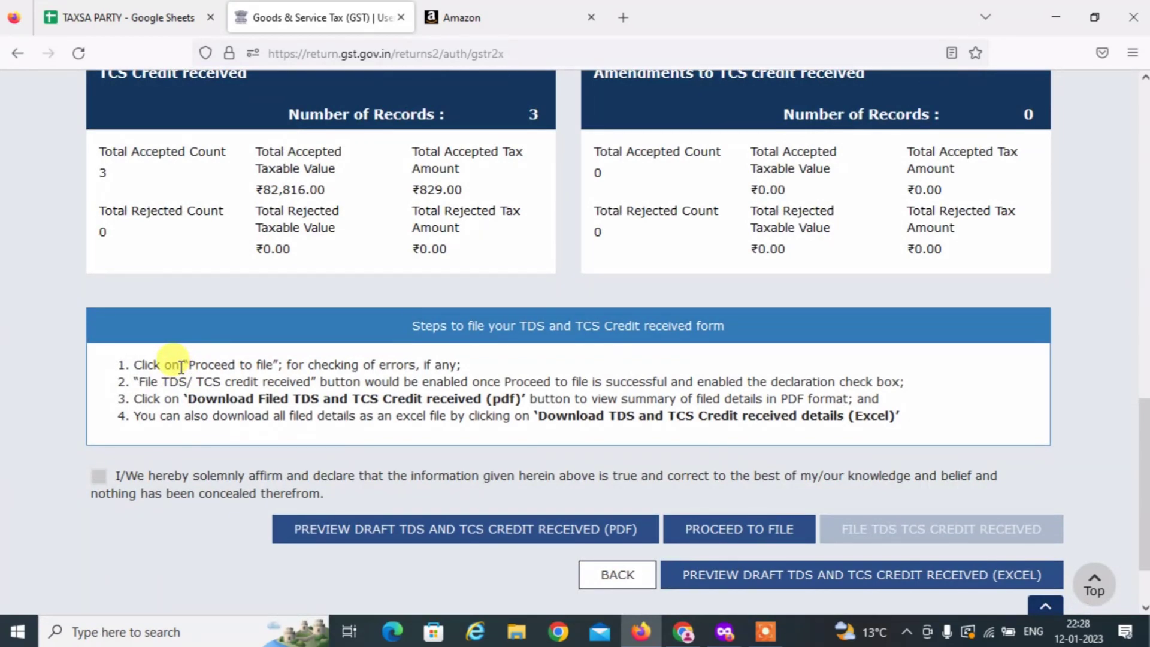
scroll(501, 321, "up", 4)
scroll(680, 329, "down", 7)
scroll(475, 423, "up", 10)
scroll(653, 392, "down", 4)
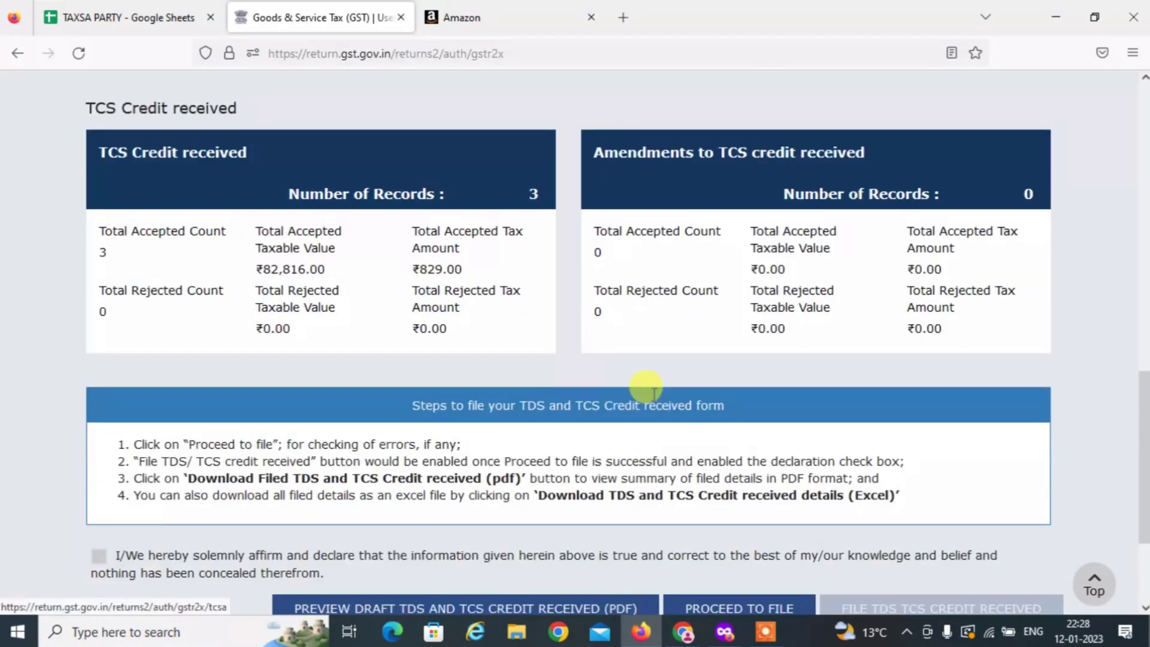
scroll(654, 392, "down", 3)
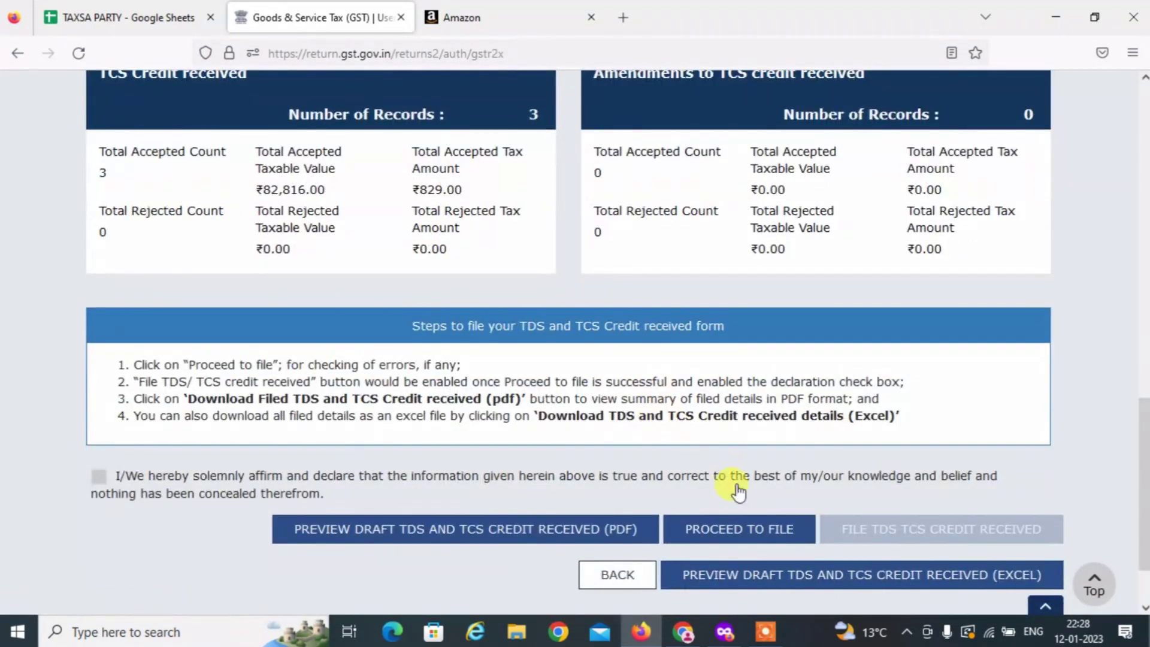
Refresh the form to Ready to File status and tick the filing declaration.
left_click(748, 527)
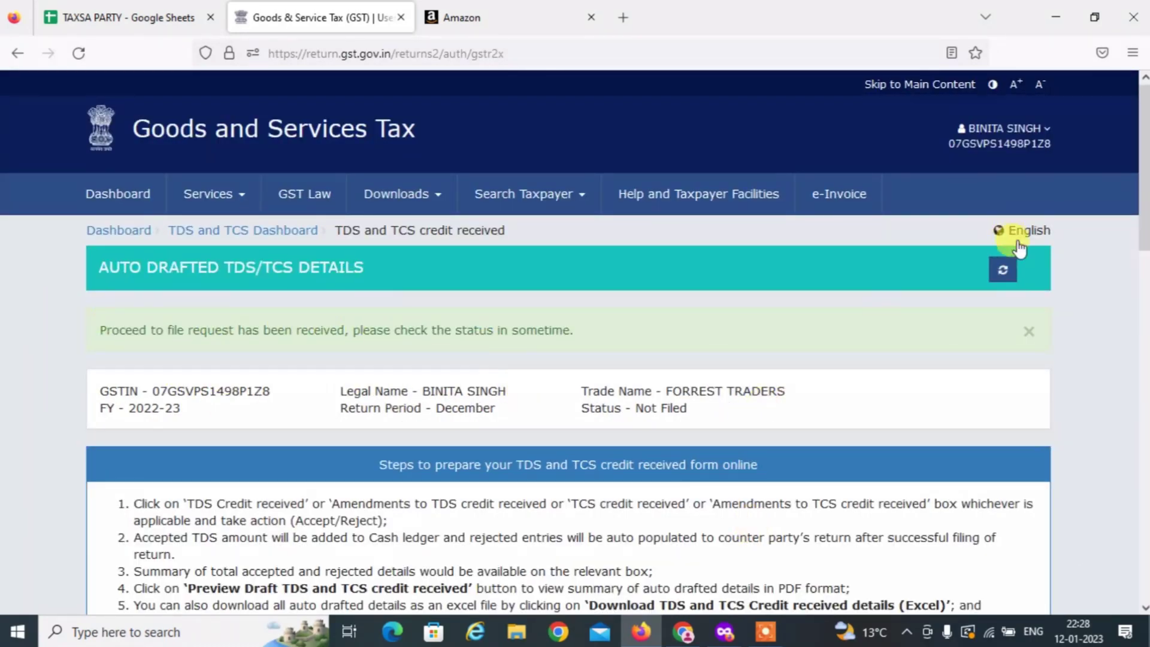
left_click(1002, 268)
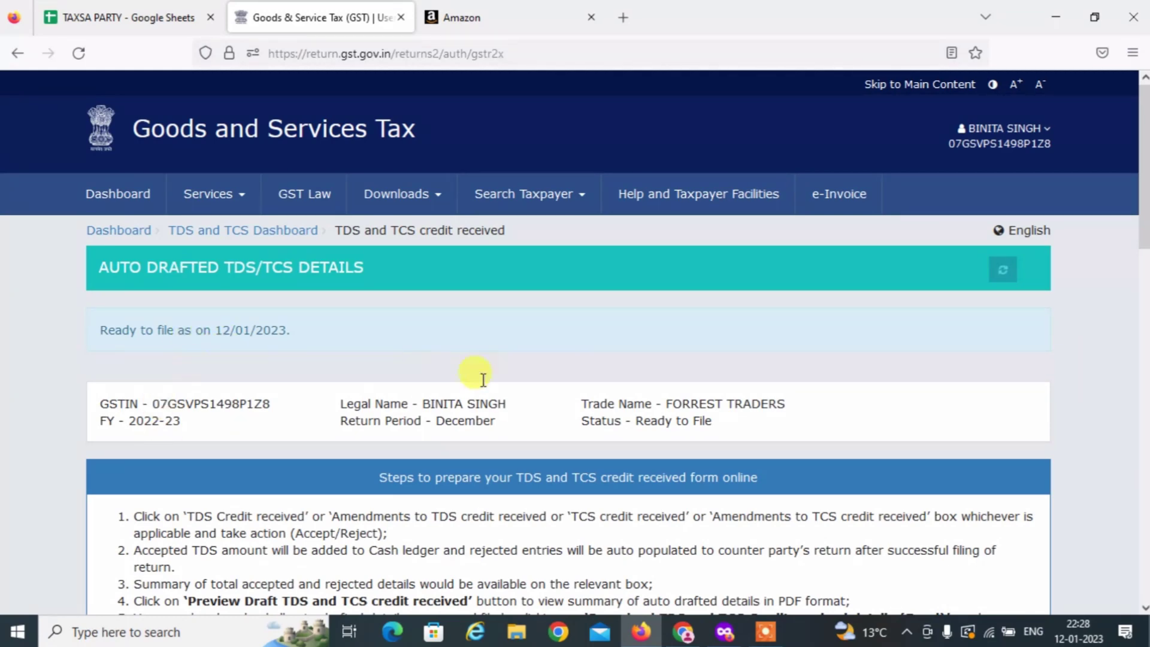
scroll(458, 396, "down", 15)
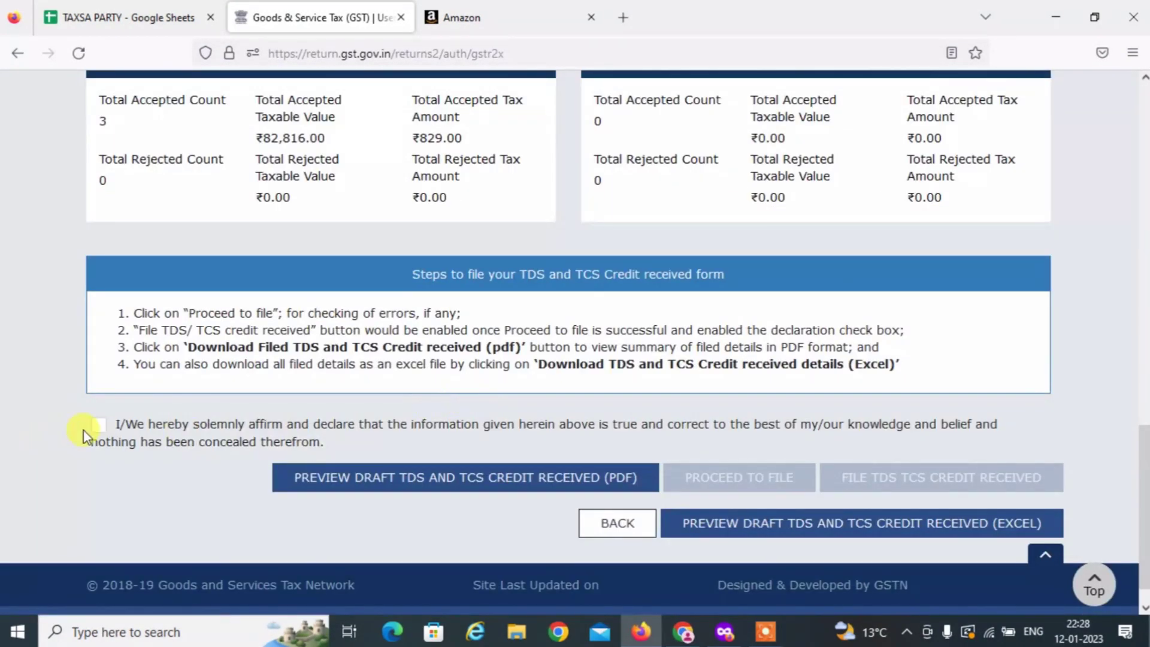
left_click(99, 429)
scroll(179, 250, "up", 3)
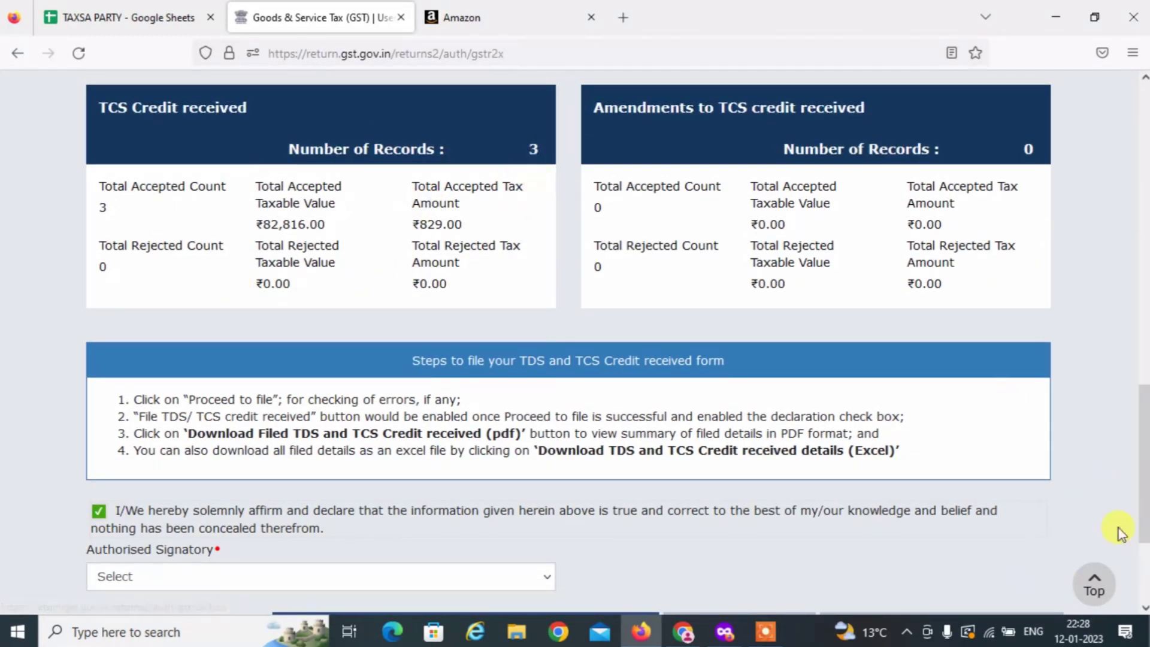
scroll(1119, 531, "down", 3)
scroll(970, 461, "up", 3)
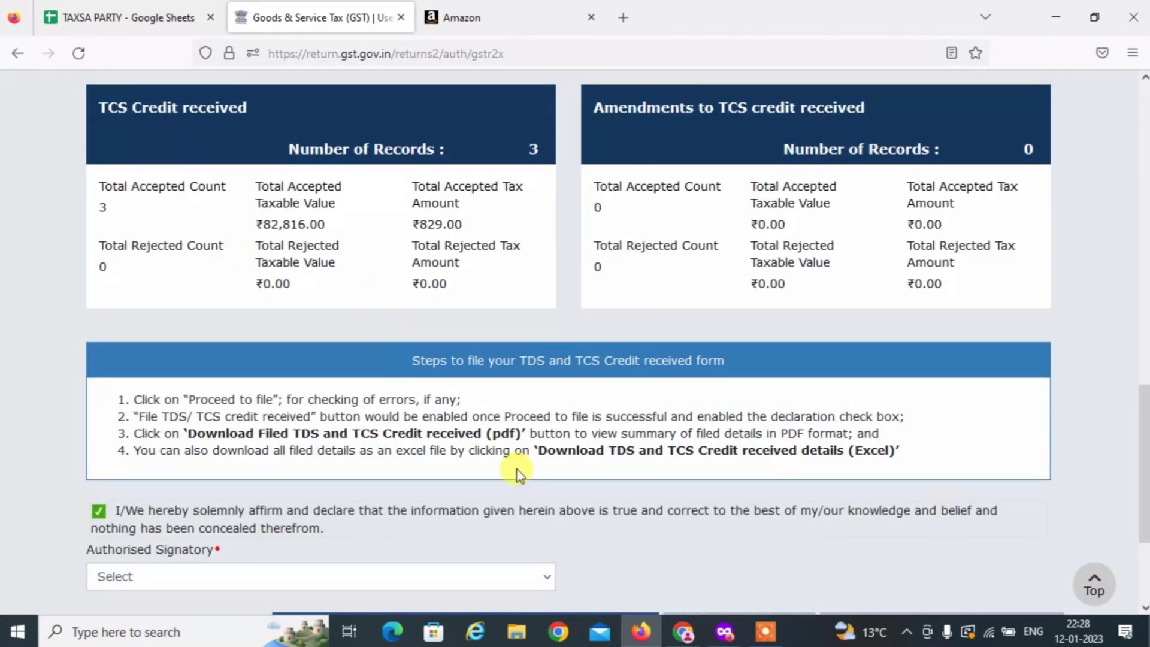
scroll(1000, 437, "down", 3)
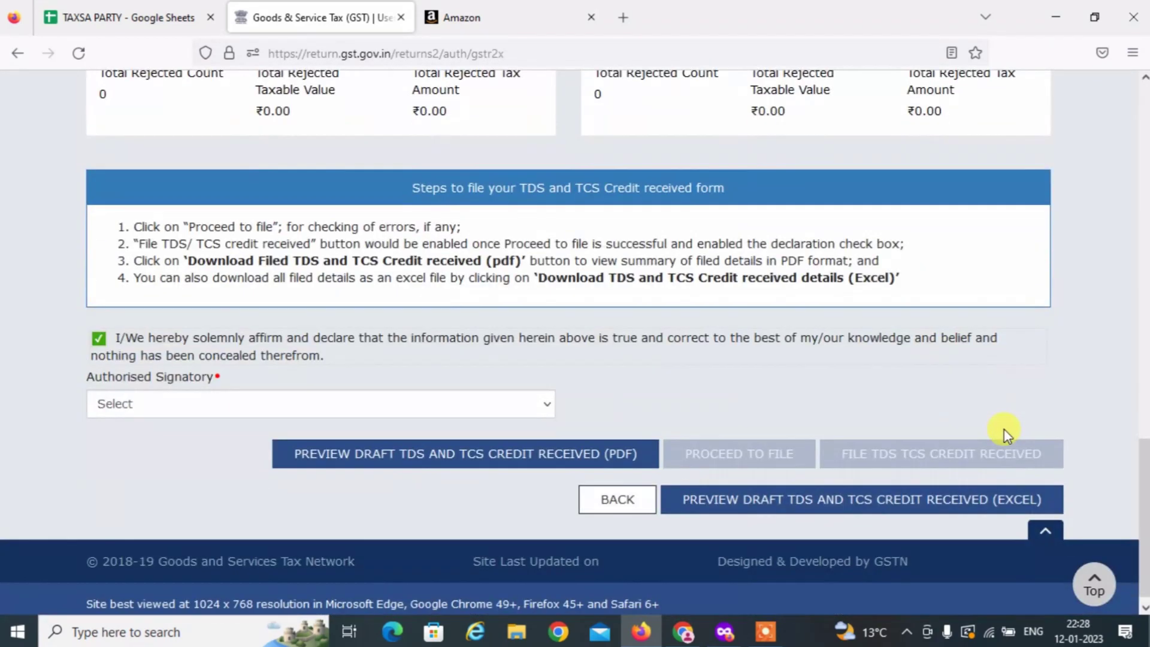
Choose the authorised signatory and start filing the TDS and TCS credit received form.
left_click(234, 412)
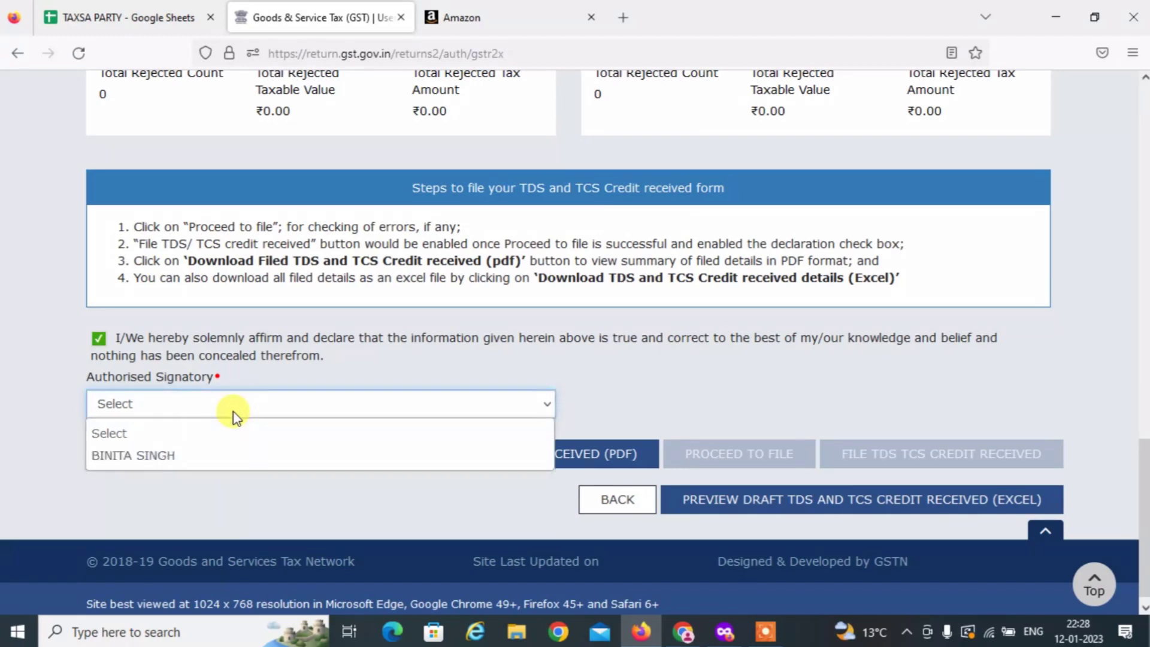
key("Down")
key("Return")
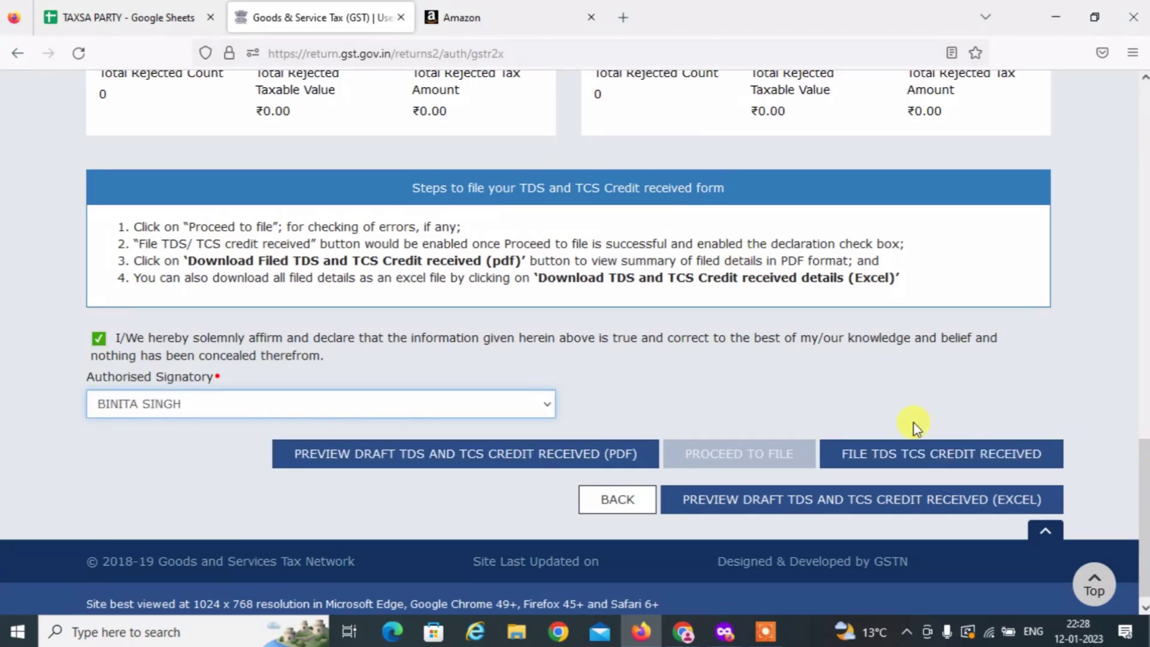
left_click(926, 456)
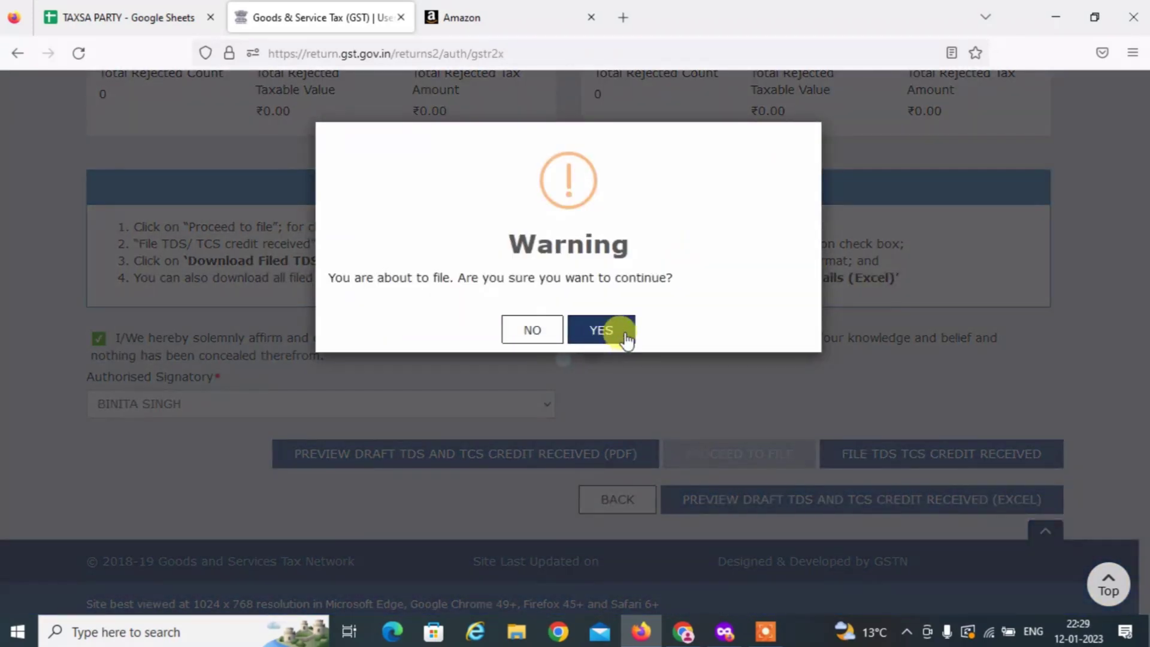
Confirm the filing, choose FILE WITH EVC, and enter the six-digit OTP received.
left_click(617, 336)
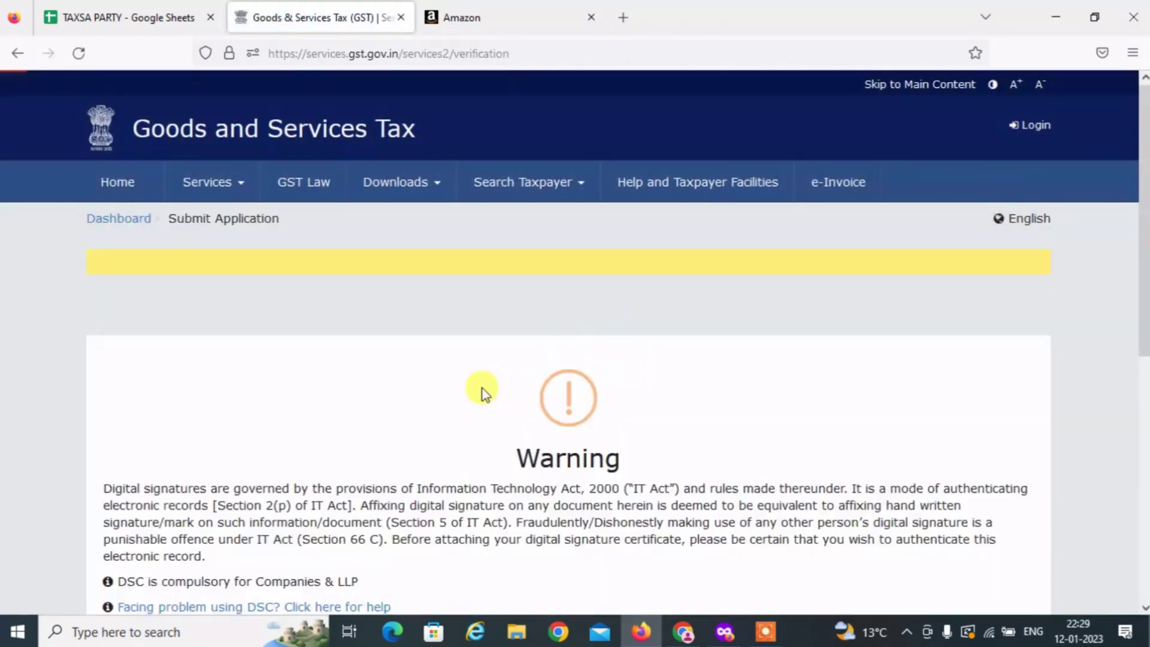
scroll(264, 264, "down", 3)
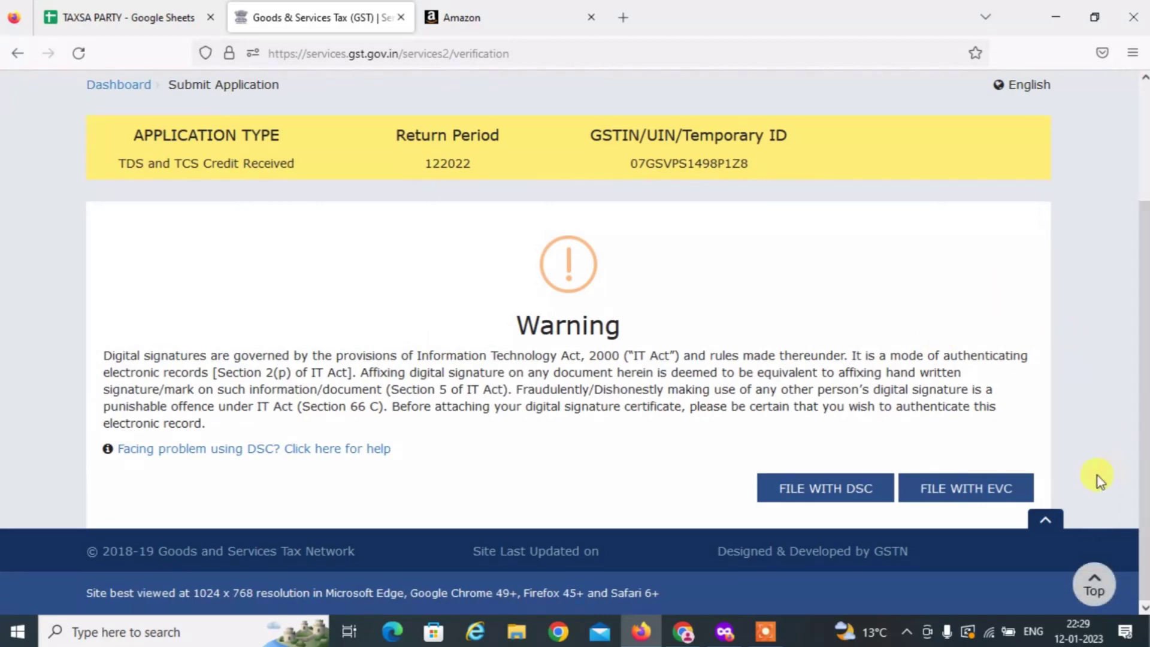
left_click(958, 492)
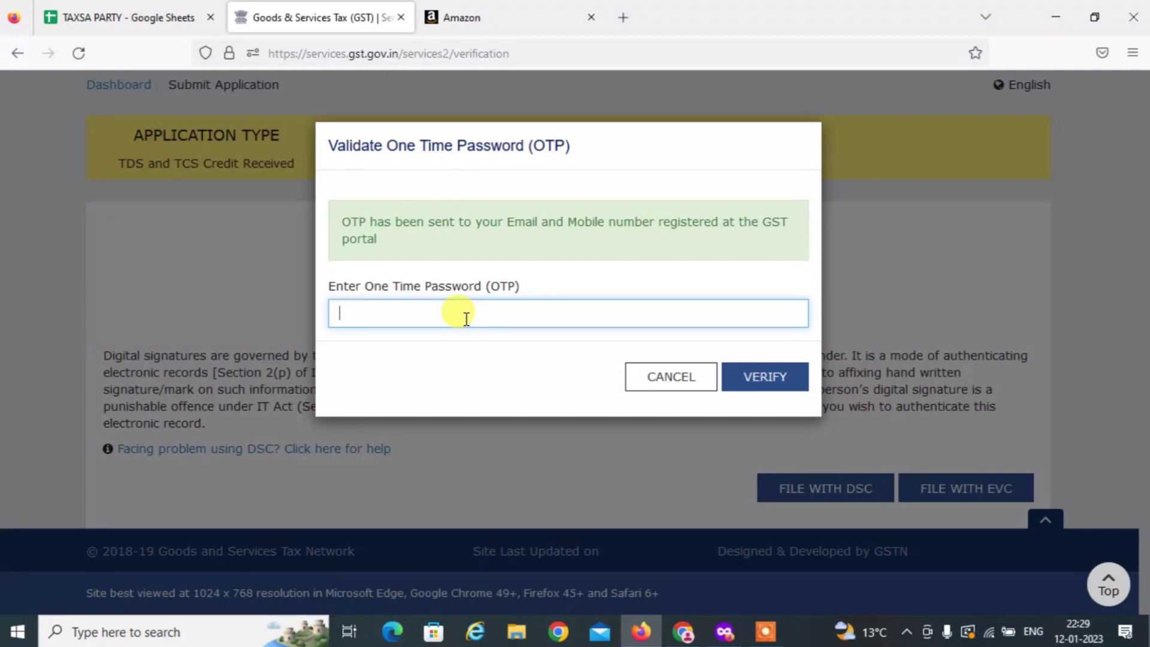
type("•")
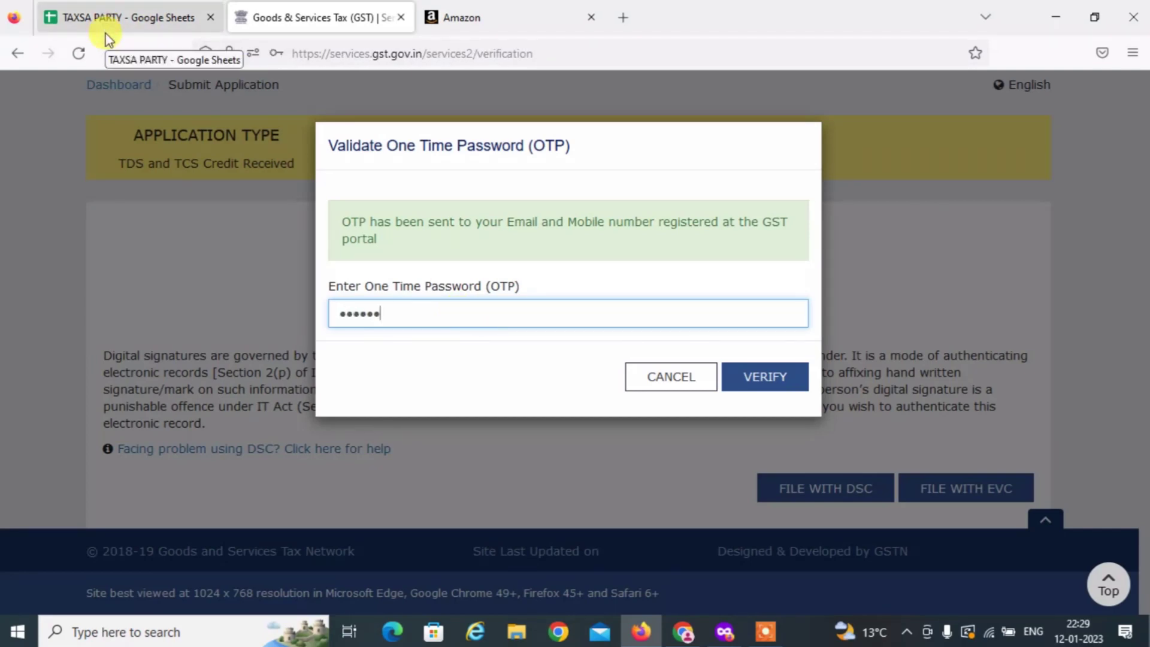
Verify the OTP and review the filing acknowledgement with its reference number.
left_click(778, 378)
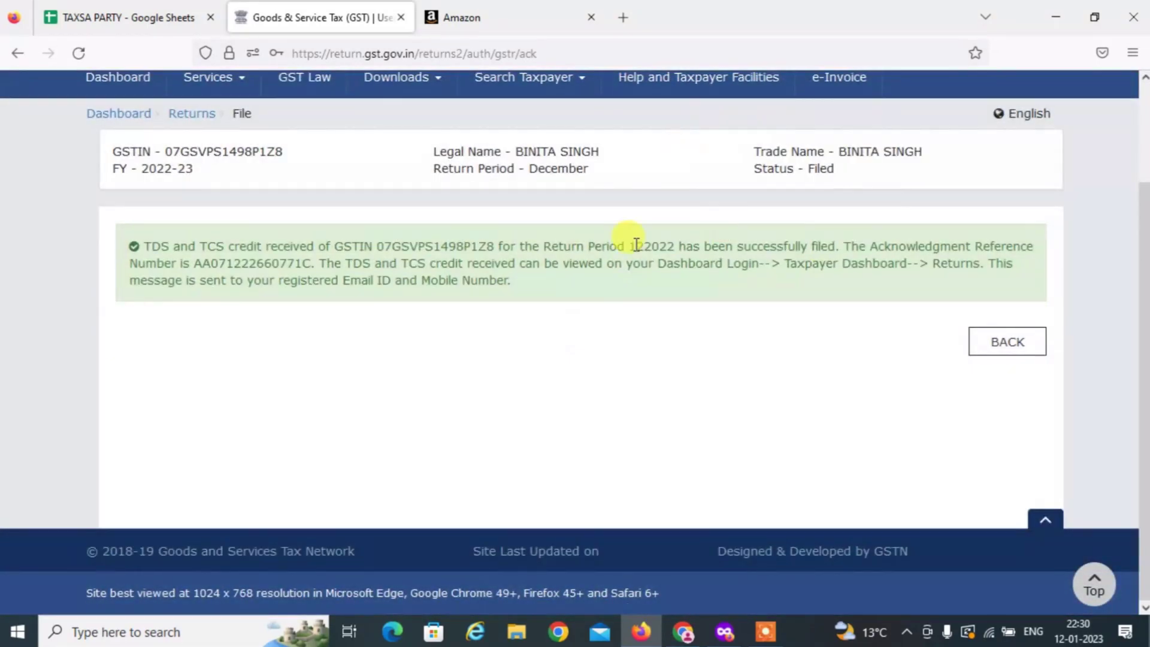
scroll(669, 261, "up", 3)
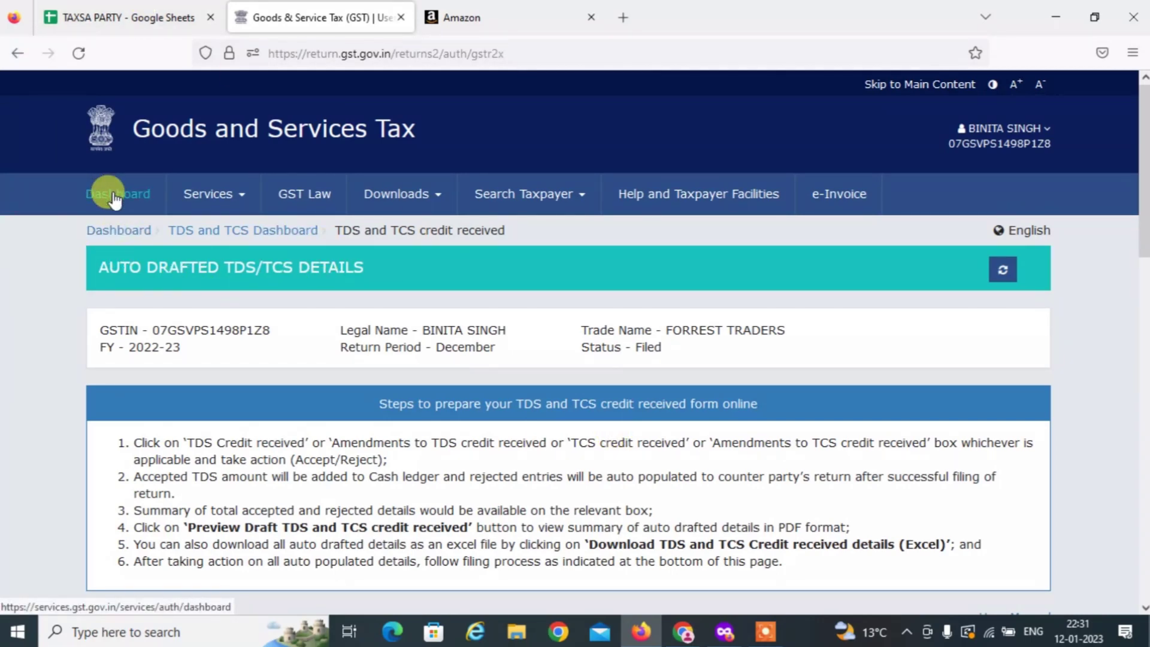
Go from the dashboard to the File Returns page.
left_click(133, 202)
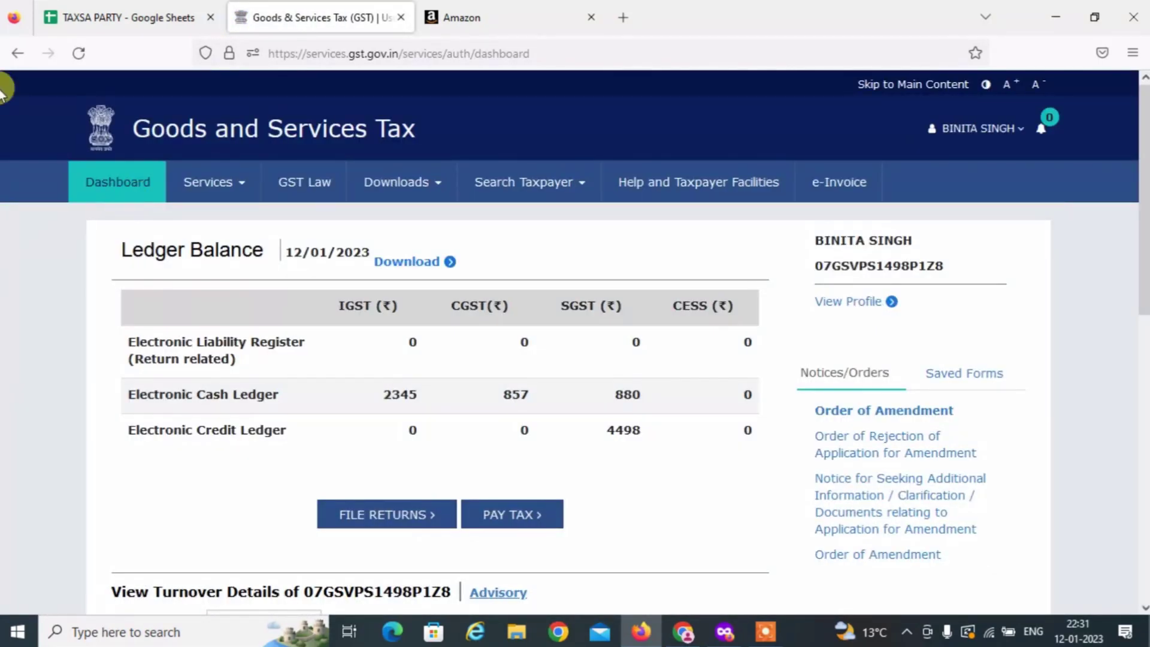
scroll(456, 431, "down", 3)
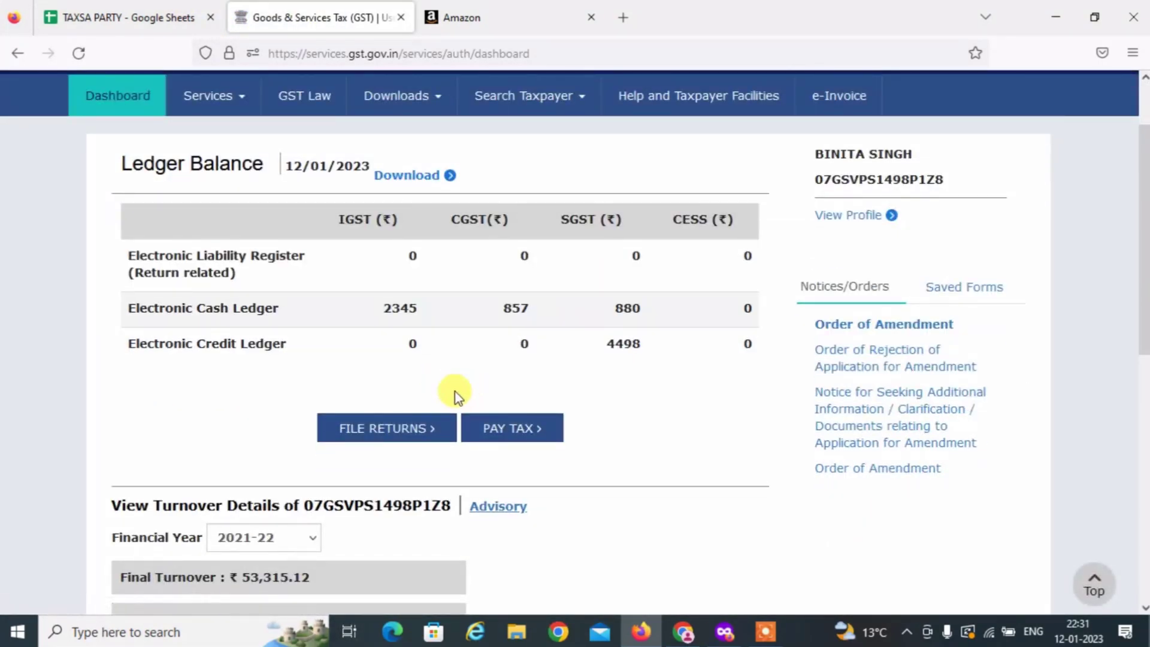
left_click(422, 422)
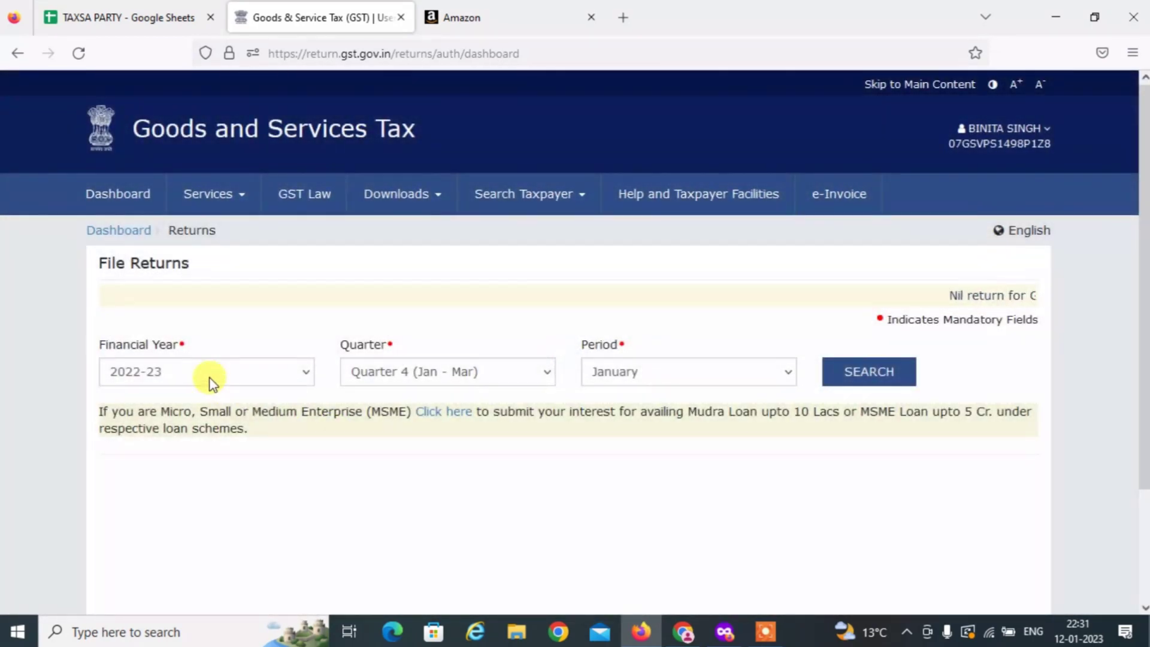
Search returns for financial year 2022-23, Quarter 3 (Oct - Dec), period December.
left_click(211, 380)
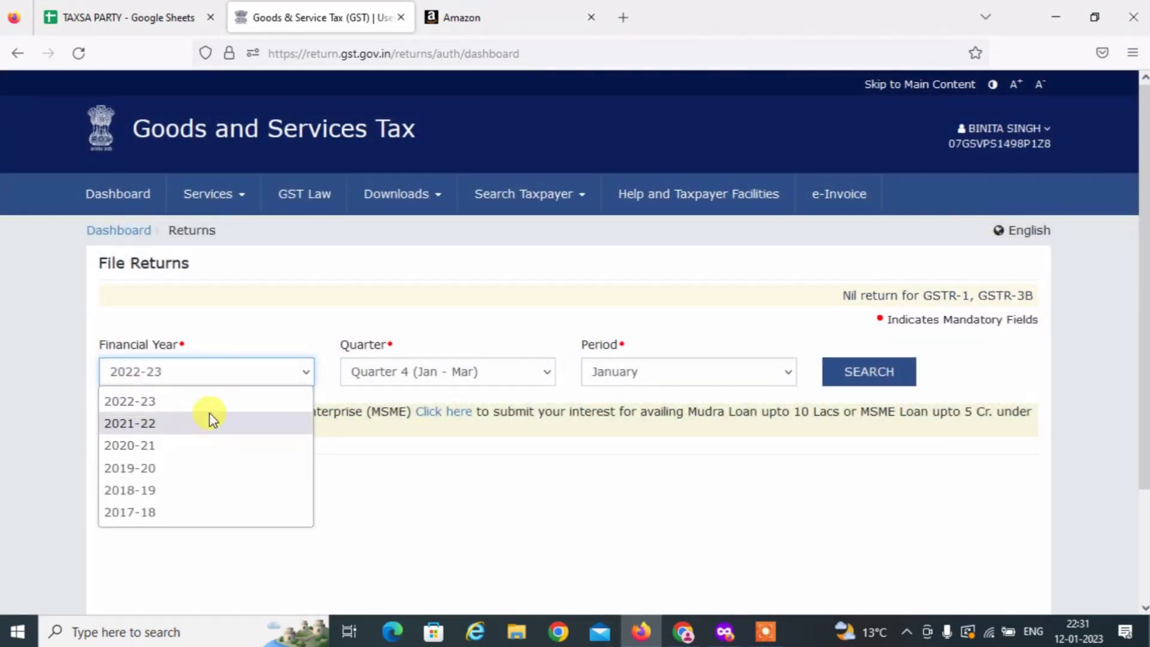
left_click(221, 401)
left_click(398, 374)
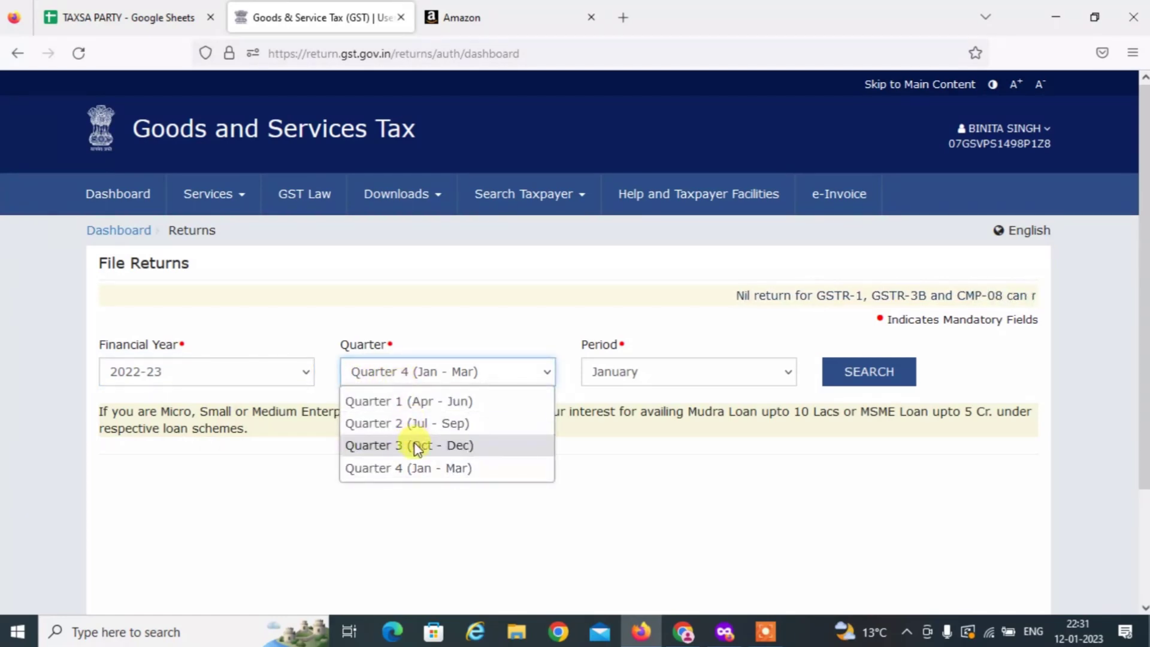
left_click(449, 445)
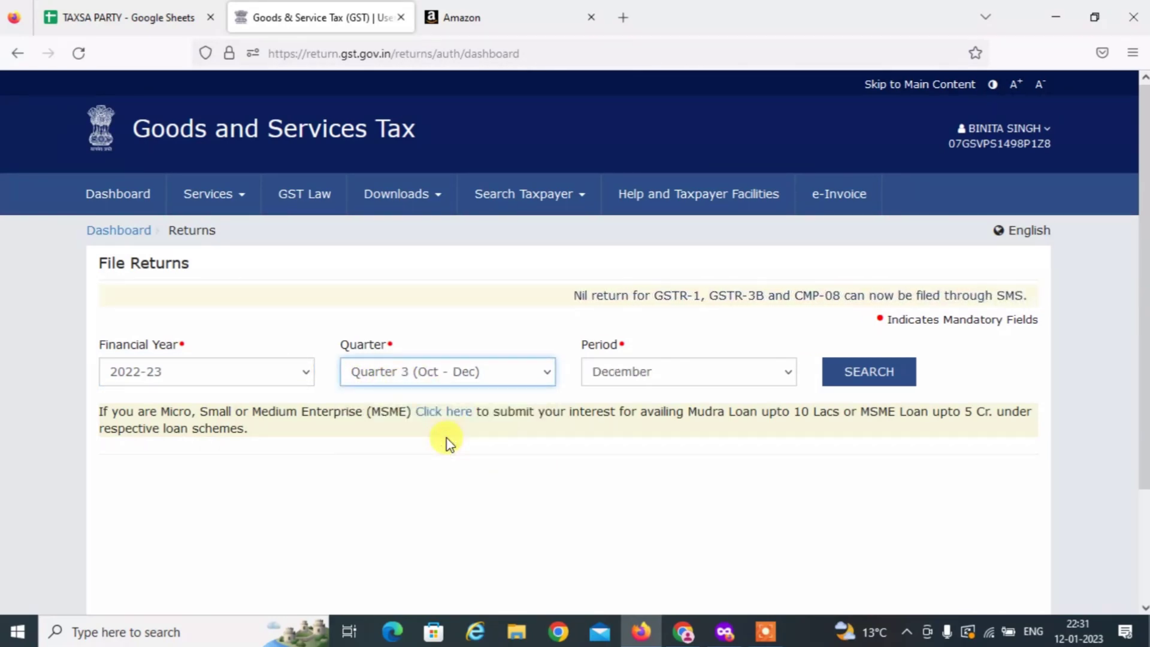
left_click(636, 369)
left_click(621, 446)
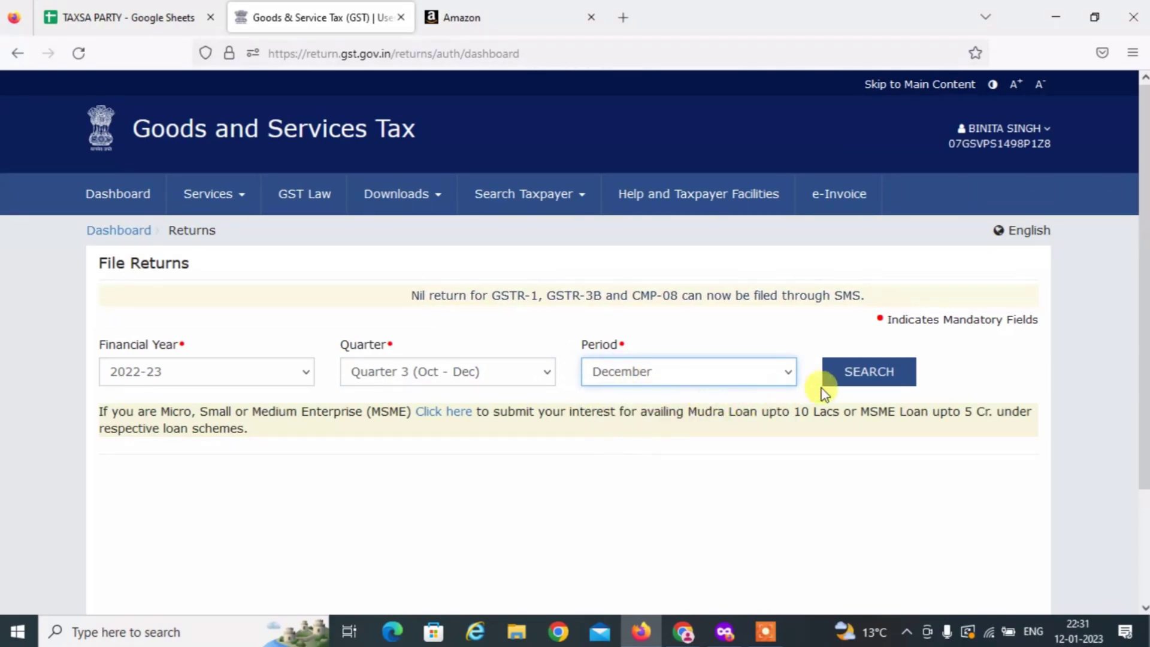
left_click(862, 371)
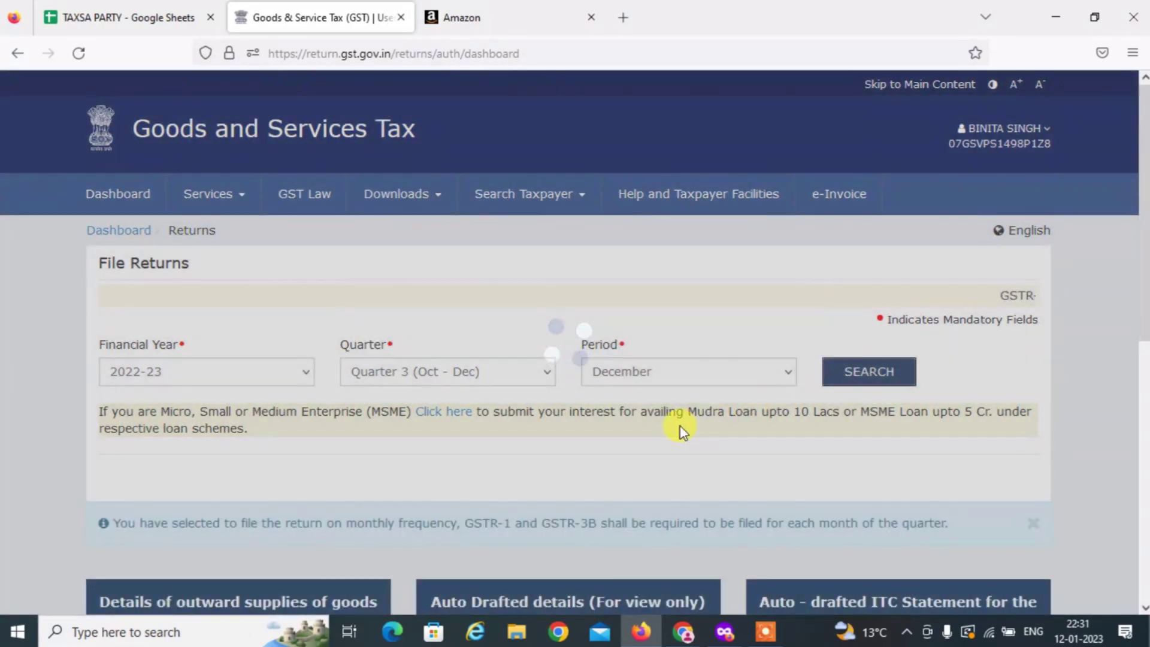
scroll(546, 441, "down", 3)
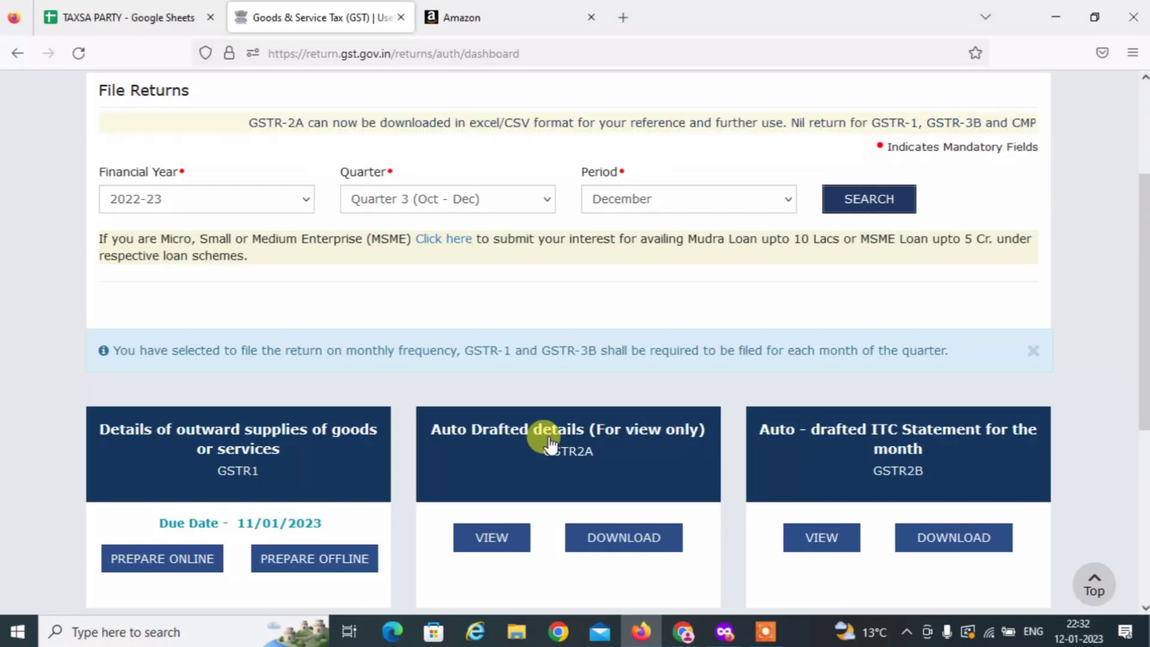
scroll(251, 443, "down", 3)
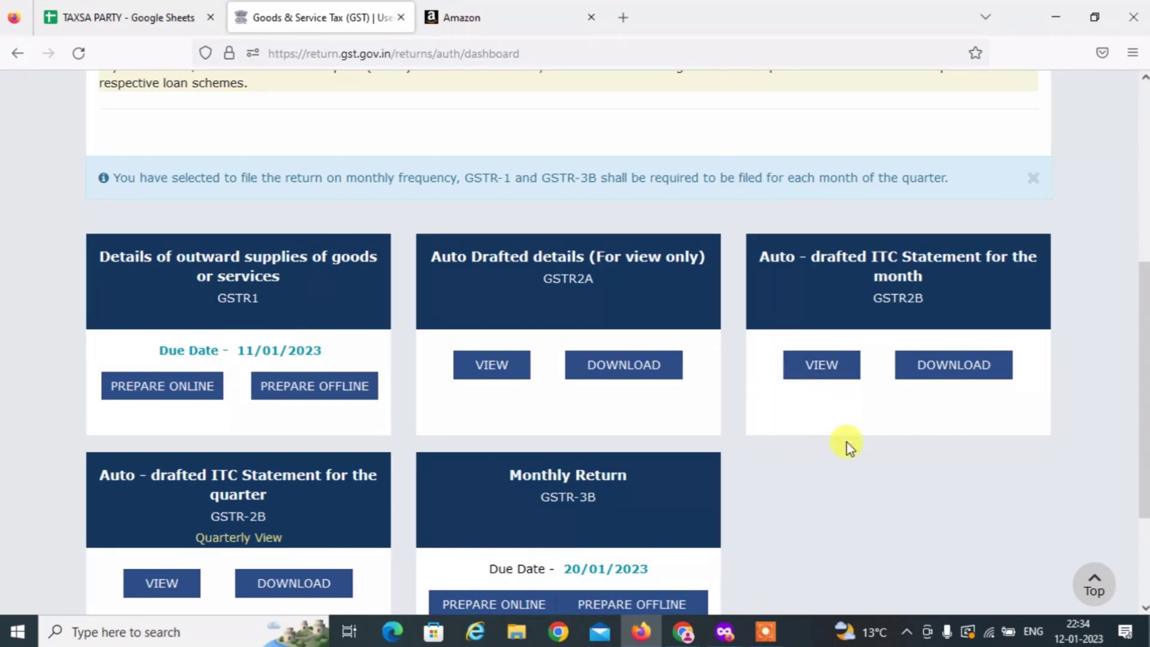
Start preparing GSTR-1 online and open the 7 - B2C (Others) records.
left_click(170, 303)
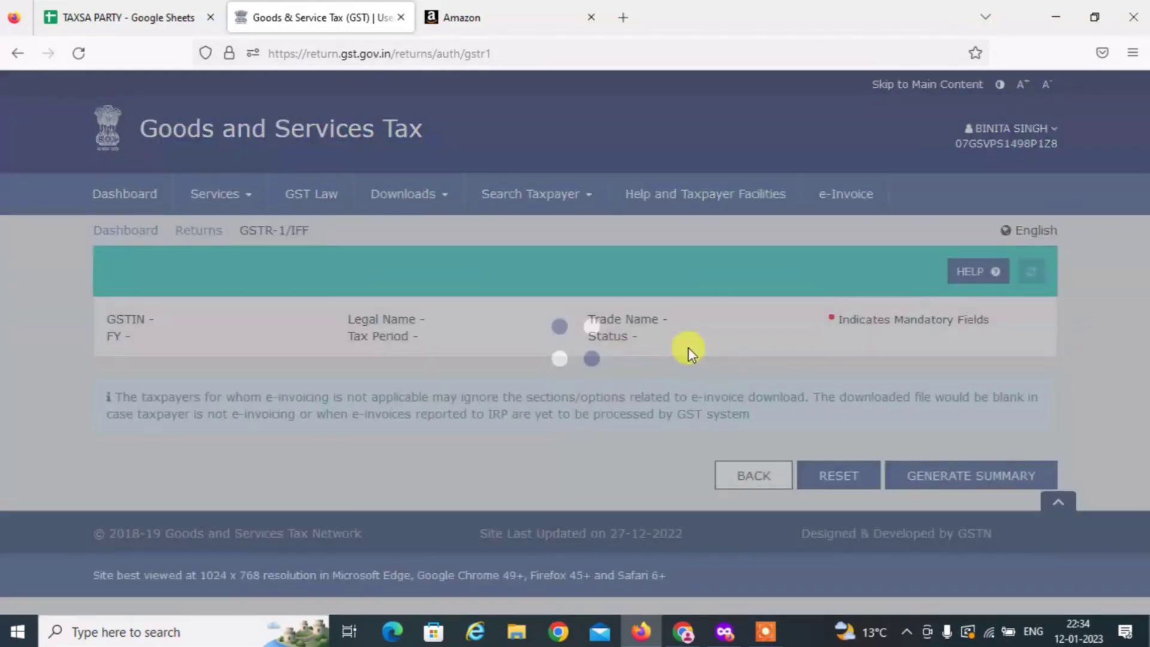
scroll(630, 373, "down", 5)
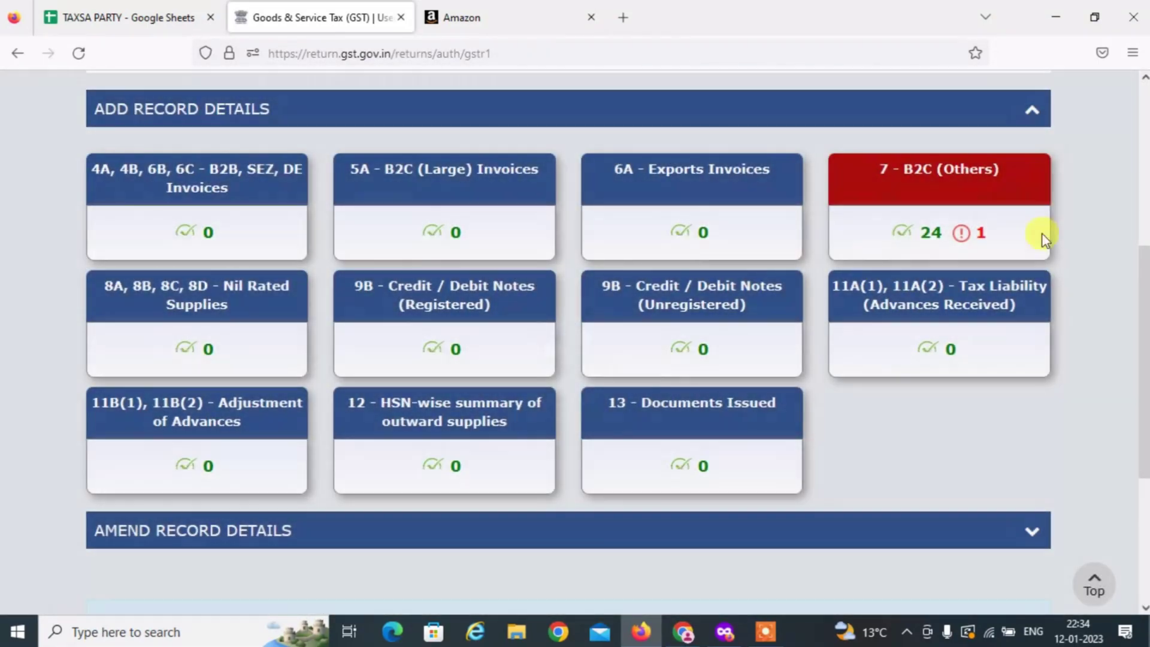
scroll(922, 263, "up", 1)
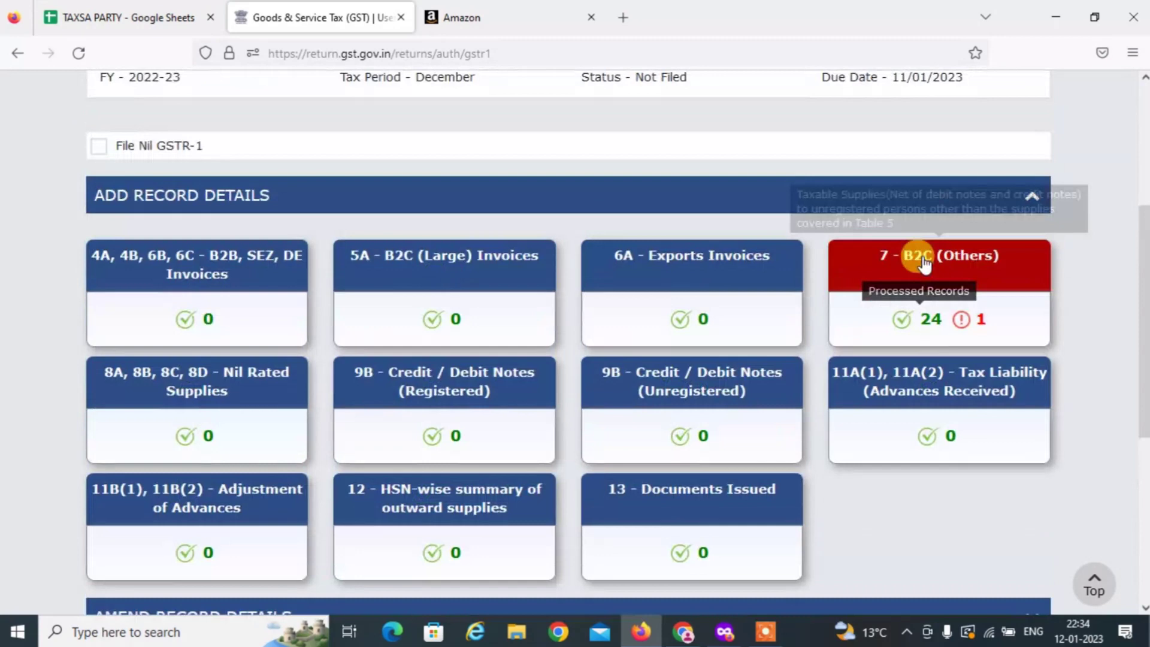
left_click(954, 299)
scroll(919, 309, "down", 10)
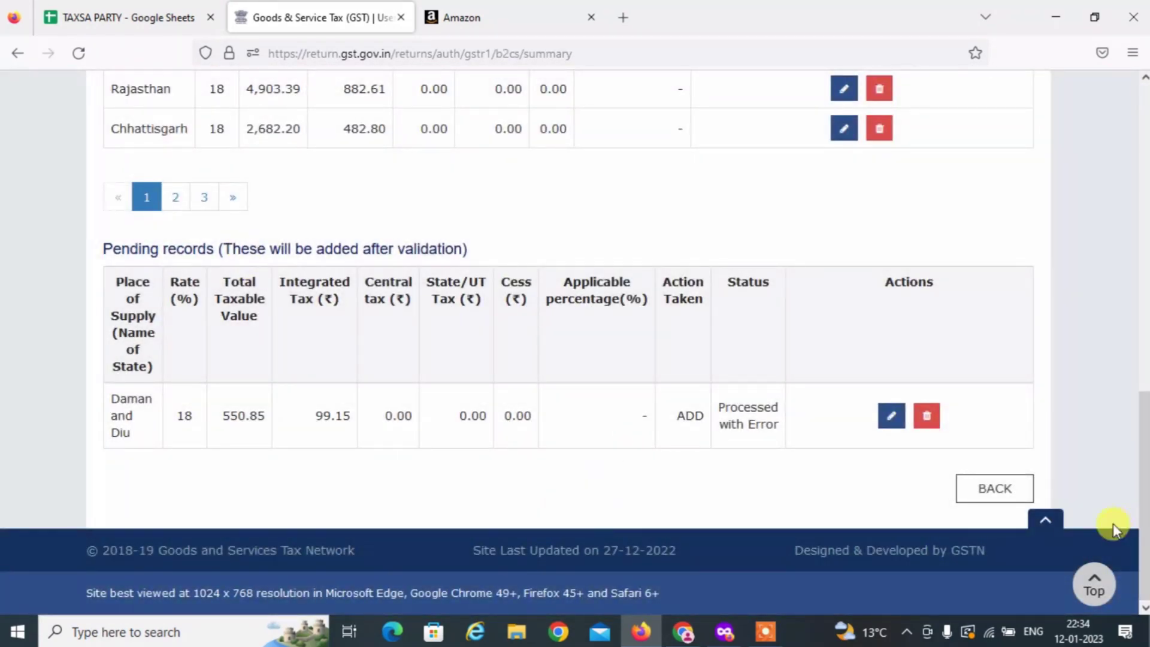
scroll(295, 269, "up", 4)
scroll(239, 269, "up", 4)
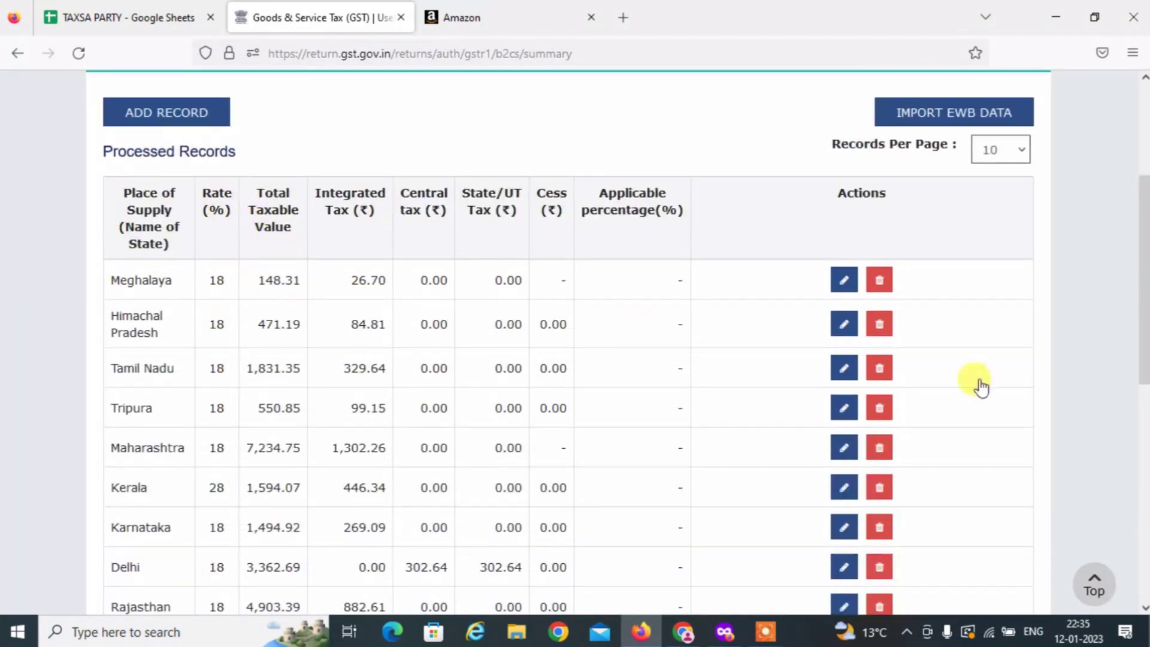
scroll(978, 385, "down", 9)
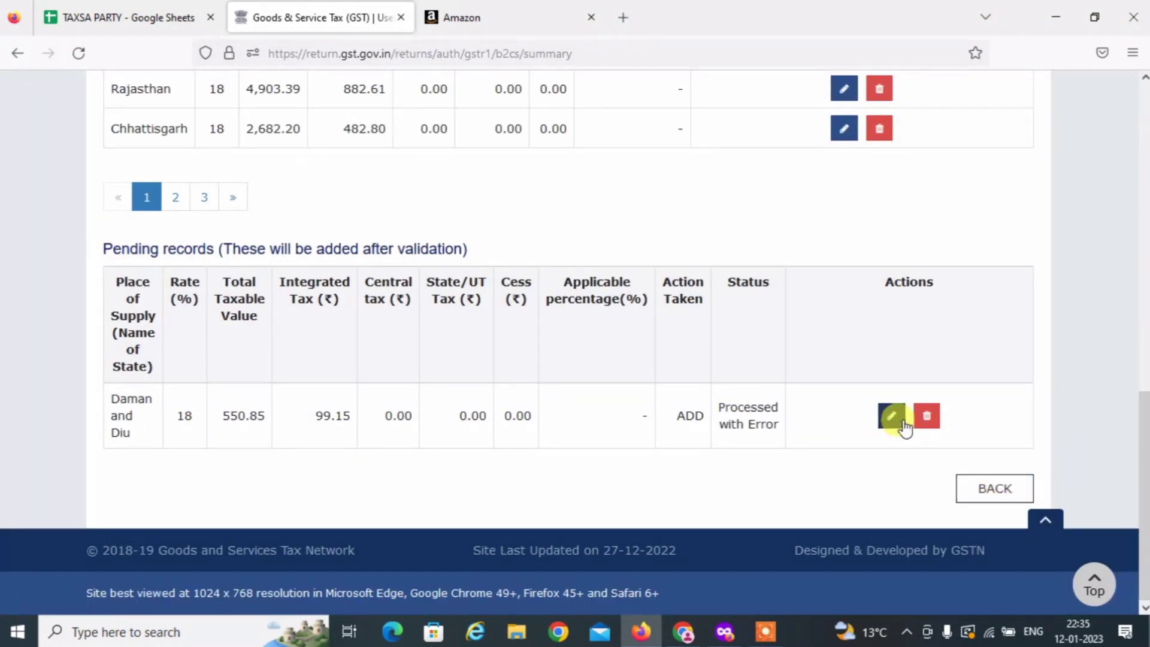
Delete the pending Daman and Diu error record and return to the GSTR-1 summary.
left_click(928, 419)
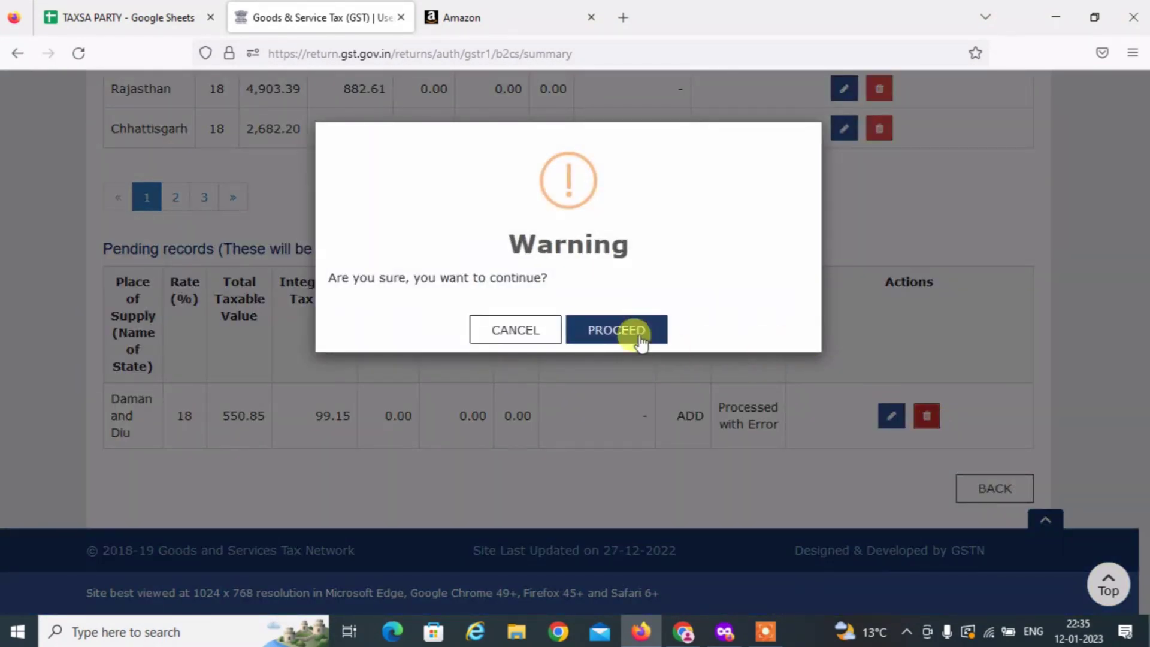
left_click(632, 330)
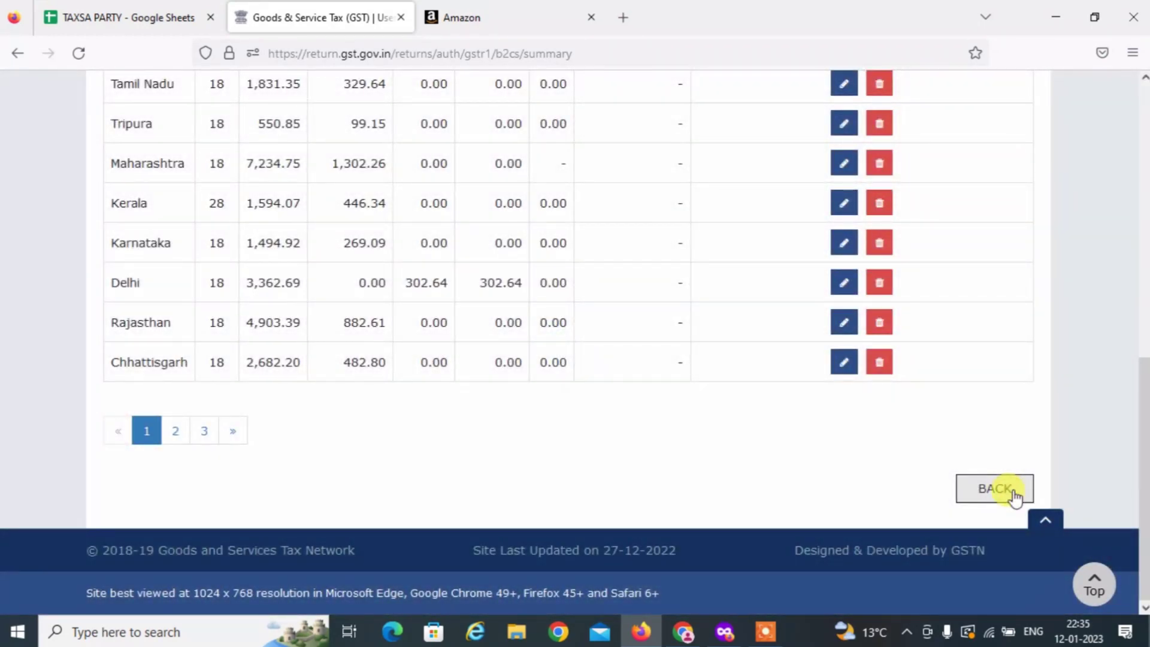
left_click(1012, 495)
scroll(728, 561, "down", 5)
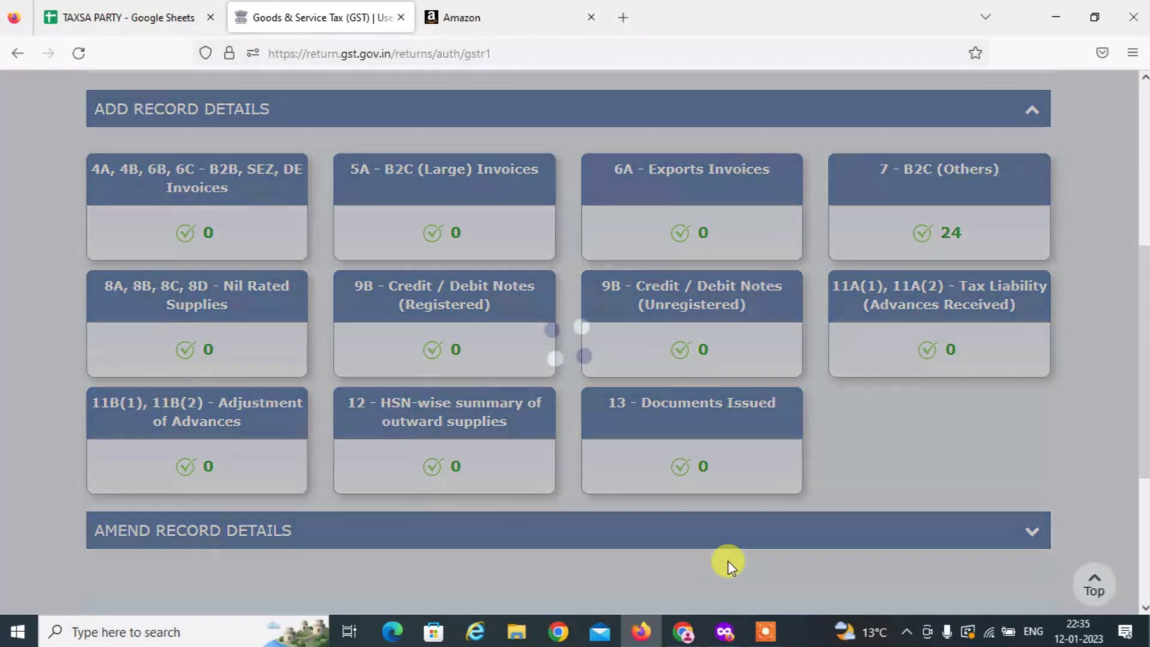
scroll(727, 561, "down", 2)
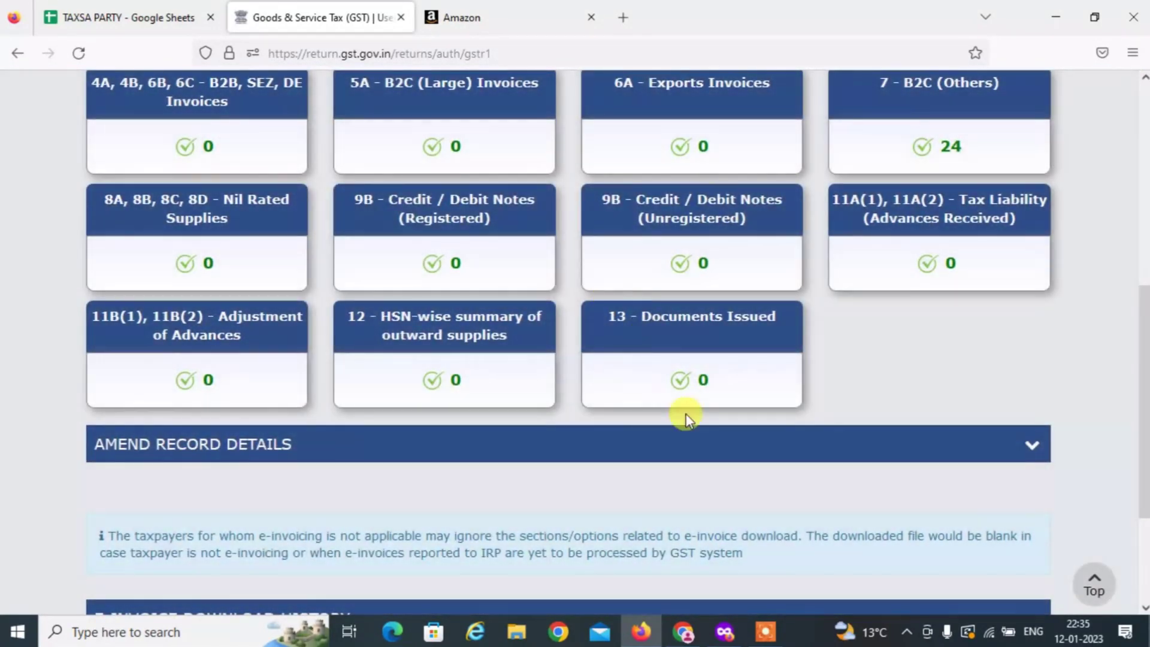
scroll(1006, 455, "up", 5)
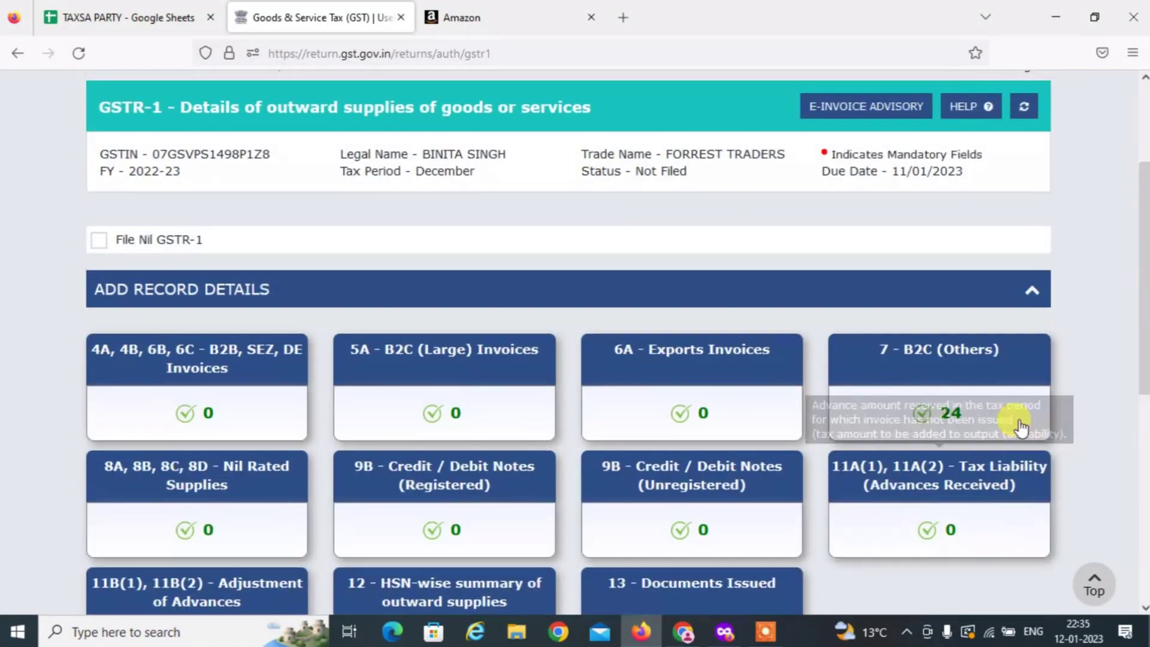
scroll(1021, 426, "up", 3)
left_click(765, 632)
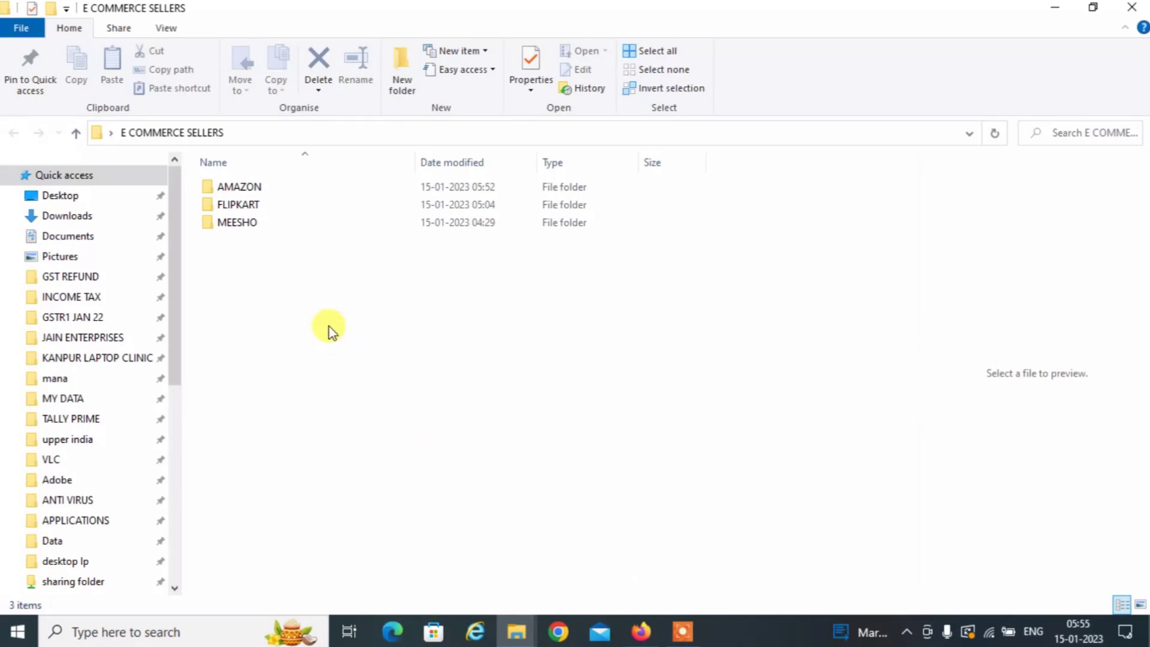
Create a new Excel worksheet with the default name in E COMMERCE SELLERS and open it.
left_click_drag(329, 326, 261, 294)
right_click(251, 288)
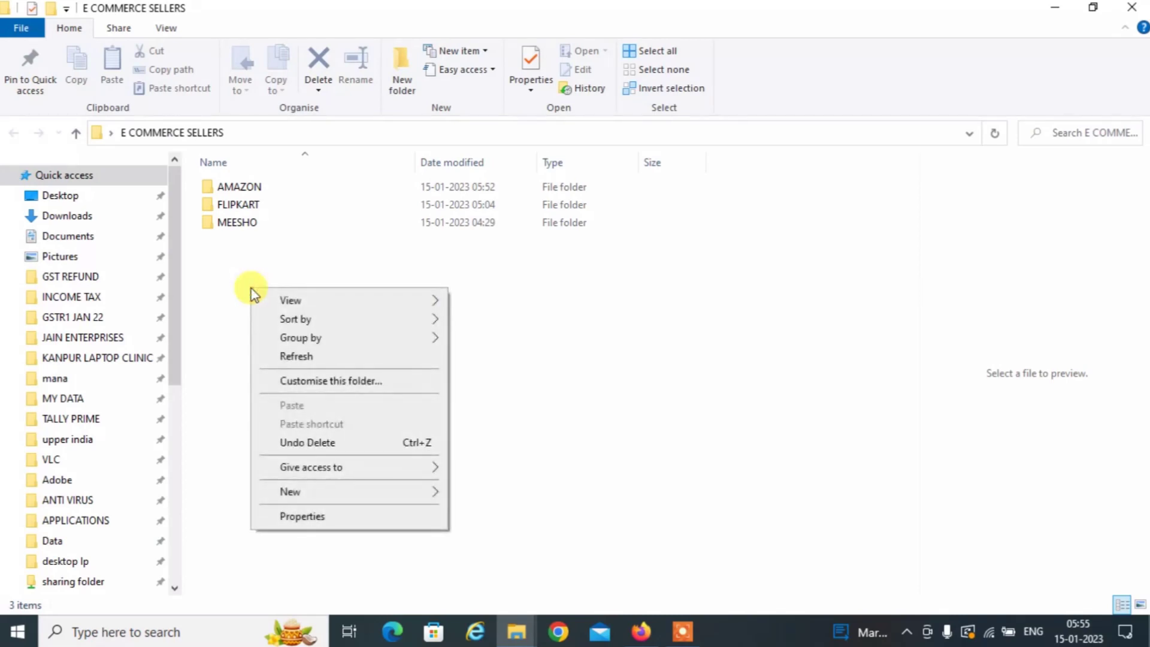
mouse_move(307, 491)
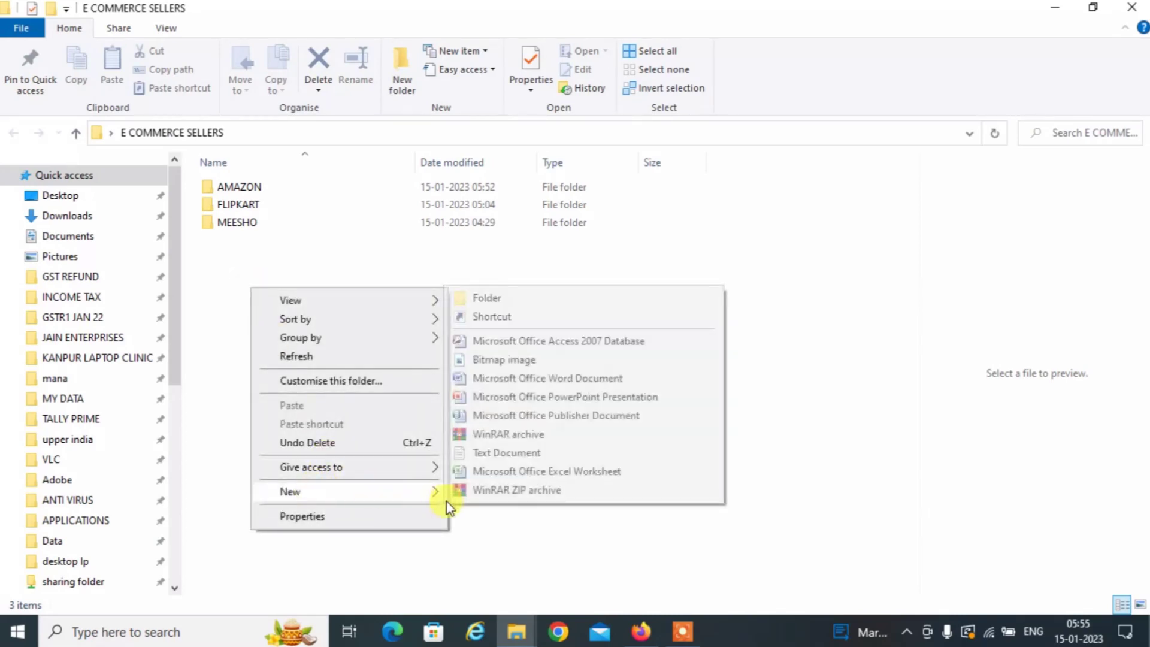
left_click(483, 476)
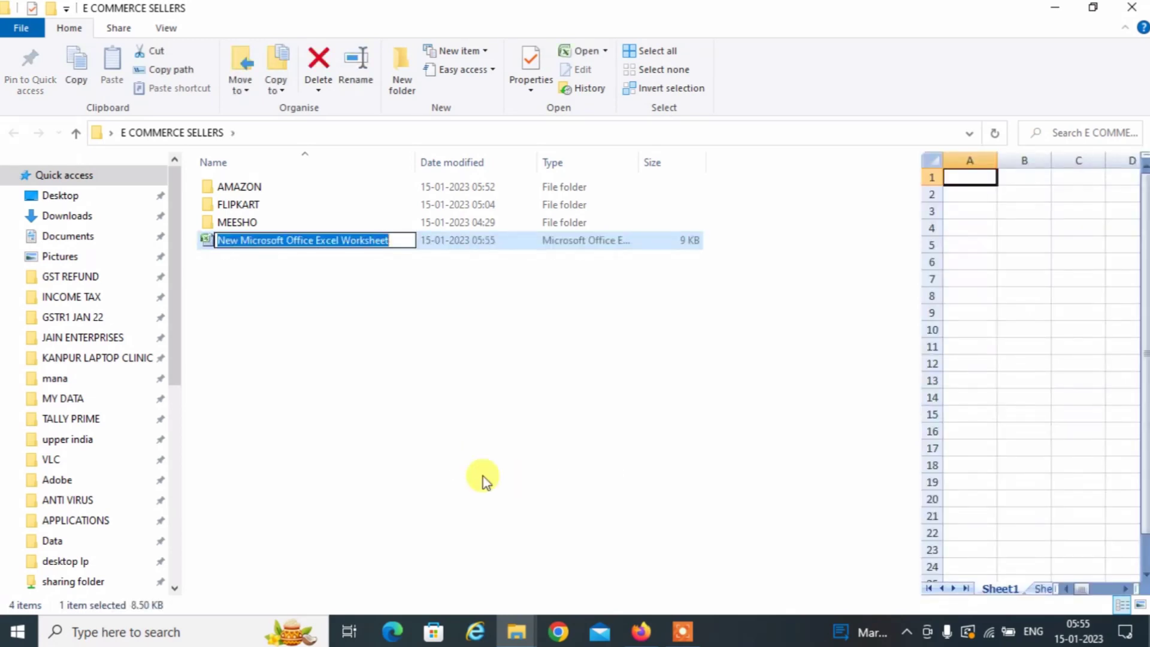
key("Return")
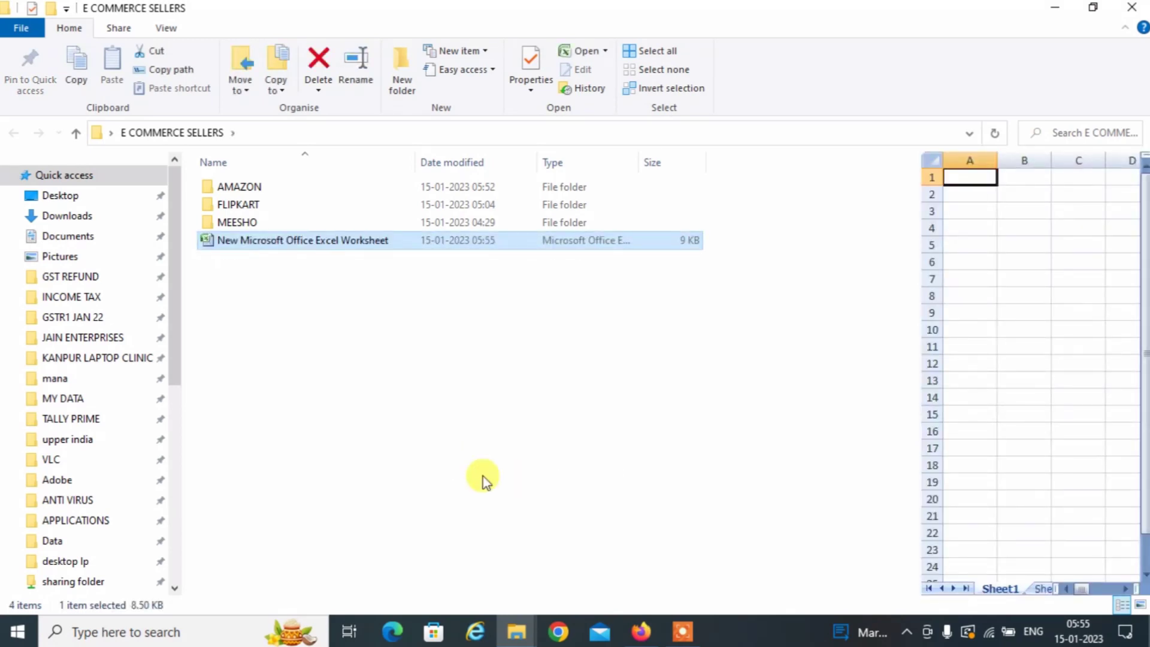
double_click(261, 246)
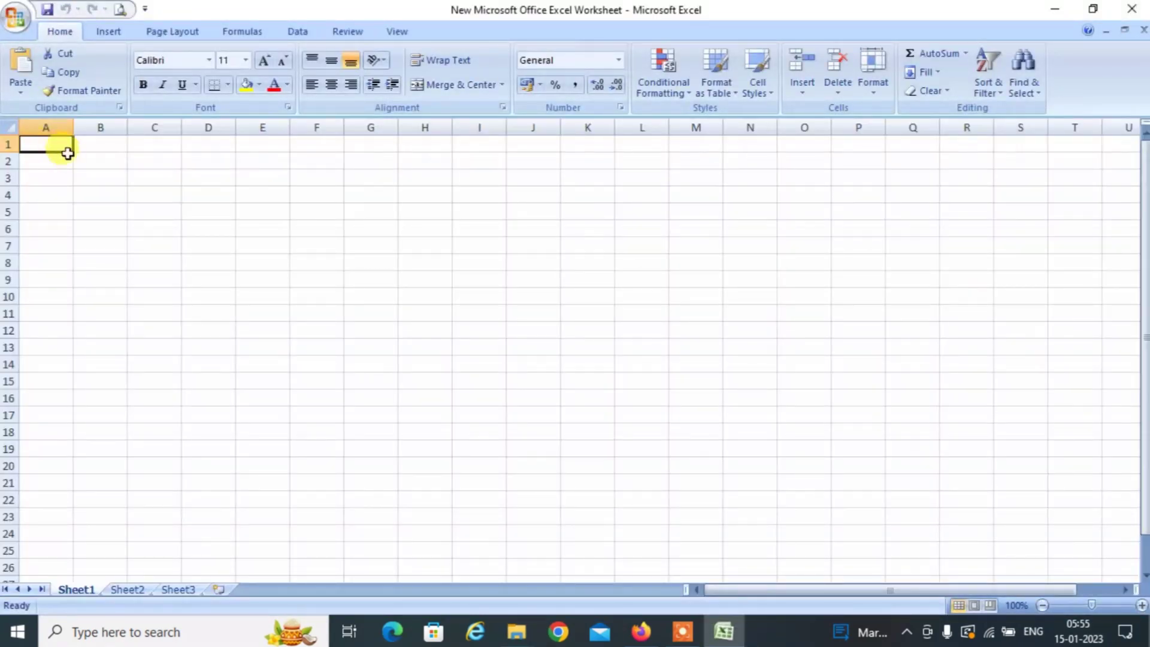
Bring up the Amazon GSTR-1_Monthly_December_2022 workbook from the AMAZON folder.
left_click(198, 323)
left_click(54, 192)
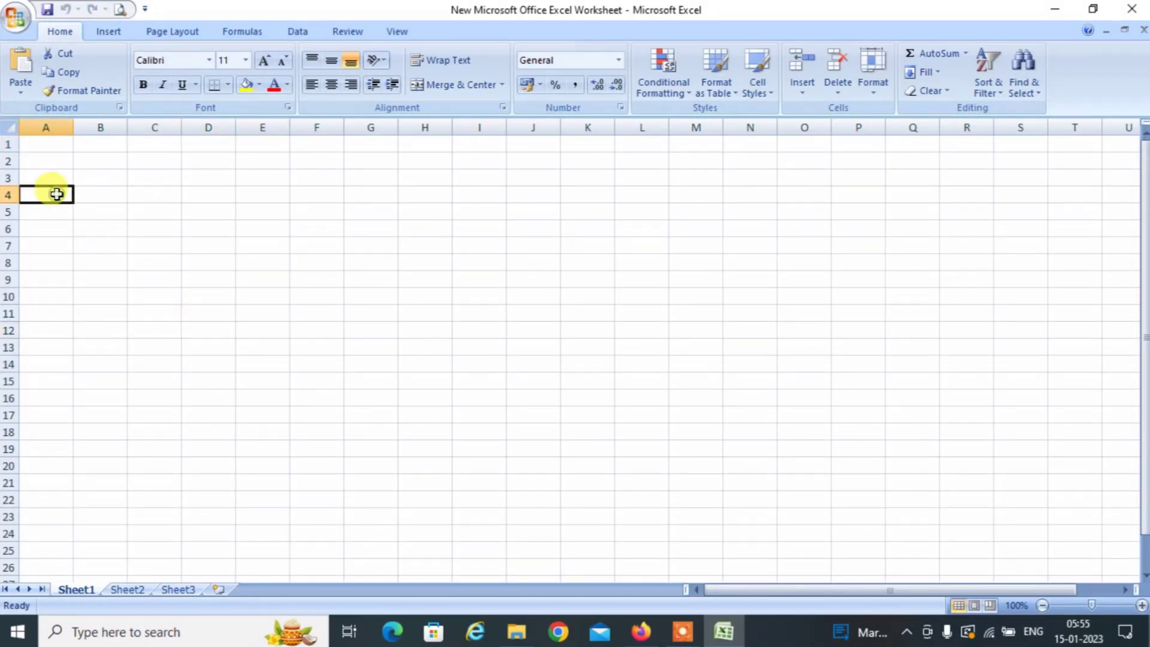
left_click(53, 180)
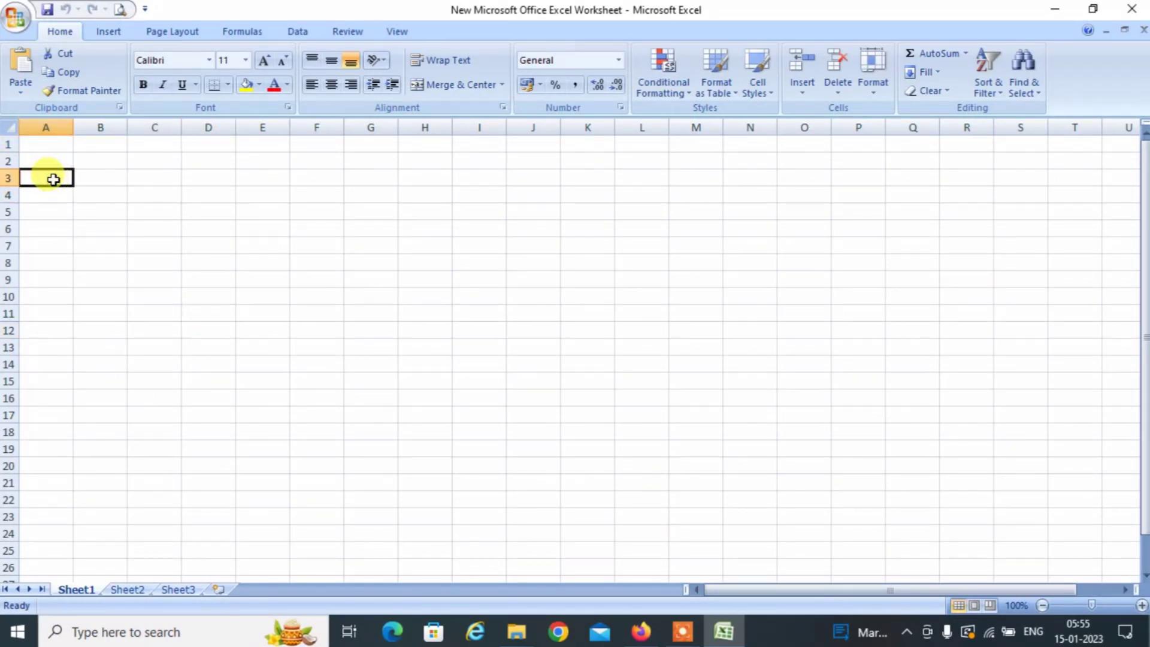
key("alt+Tab")
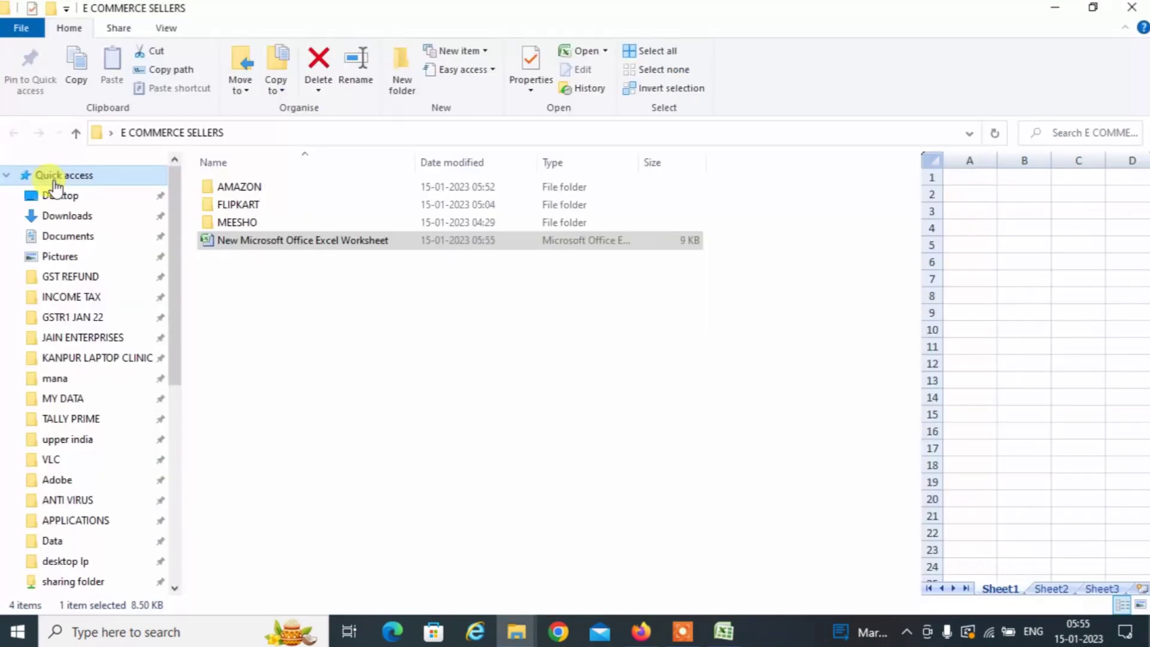
double_click(261, 189)
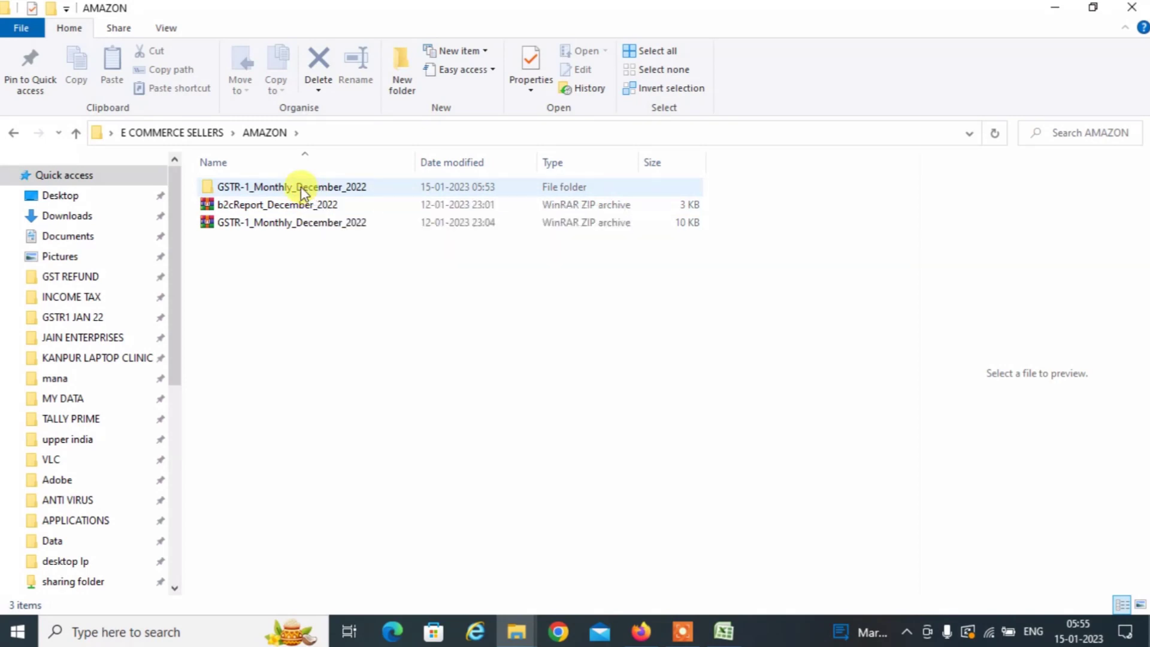
double_click(301, 186)
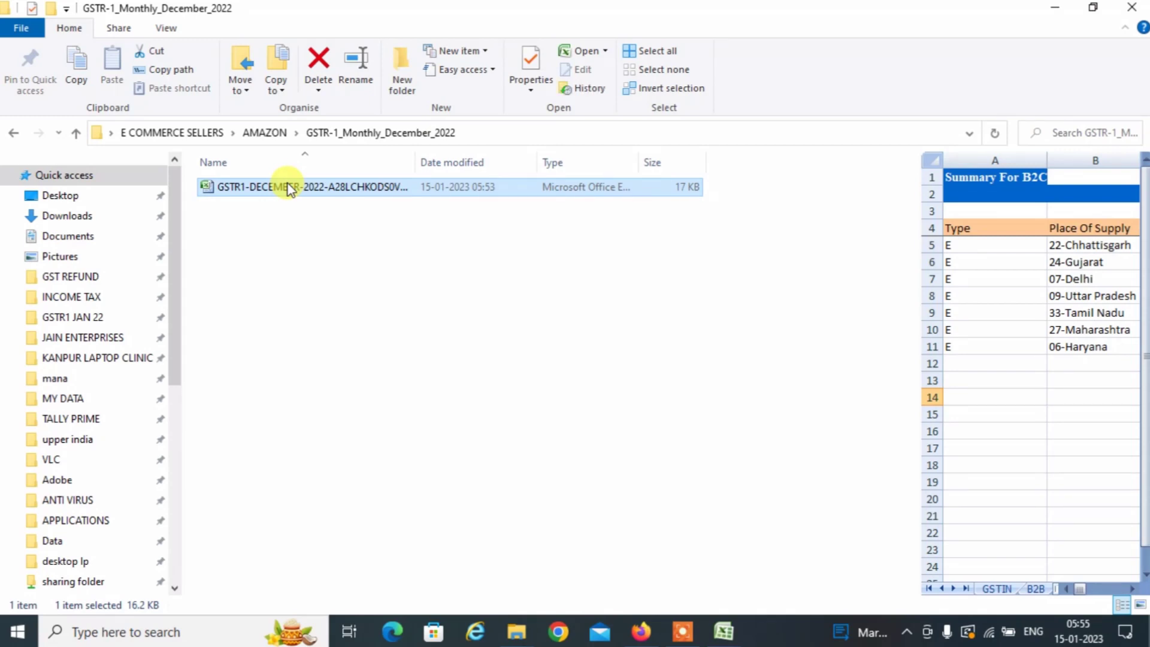
left_click(723, 632)
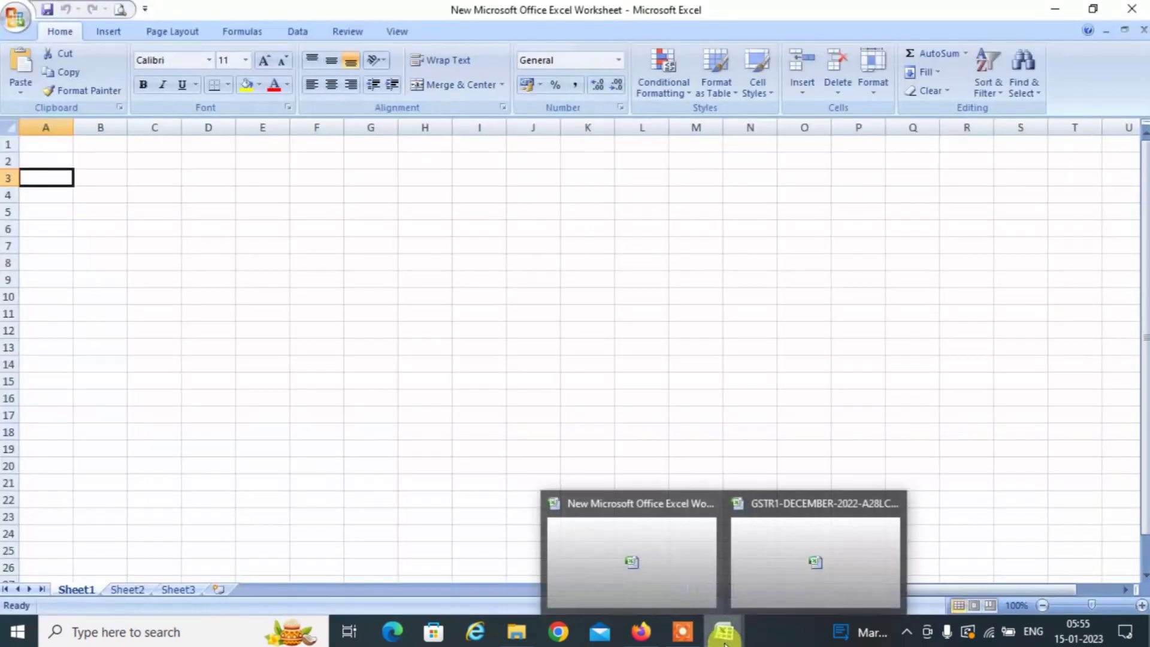
left_click(775, 560)
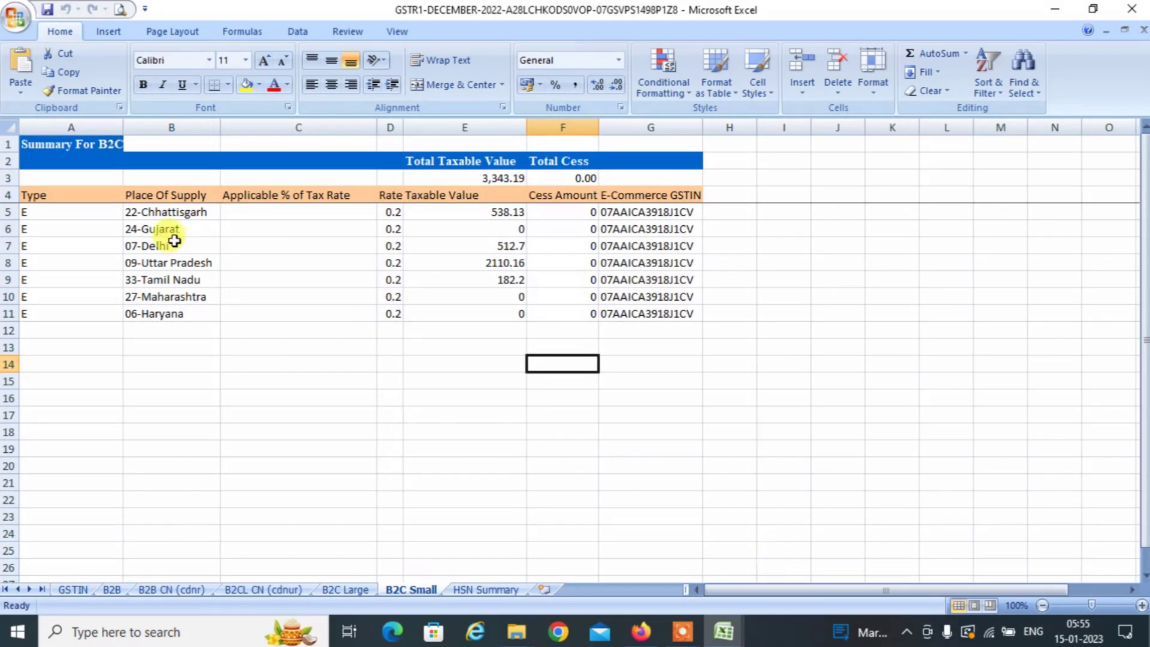
Copy the seven B2C Small states into A6:A12 and begin a STATE header in A5.
left_click(161, 209)
key("shift+Down")
key("shift+Down")
key("shift+Down")
key("shift+Down")
key("shift+Down")
key("shift+Down")
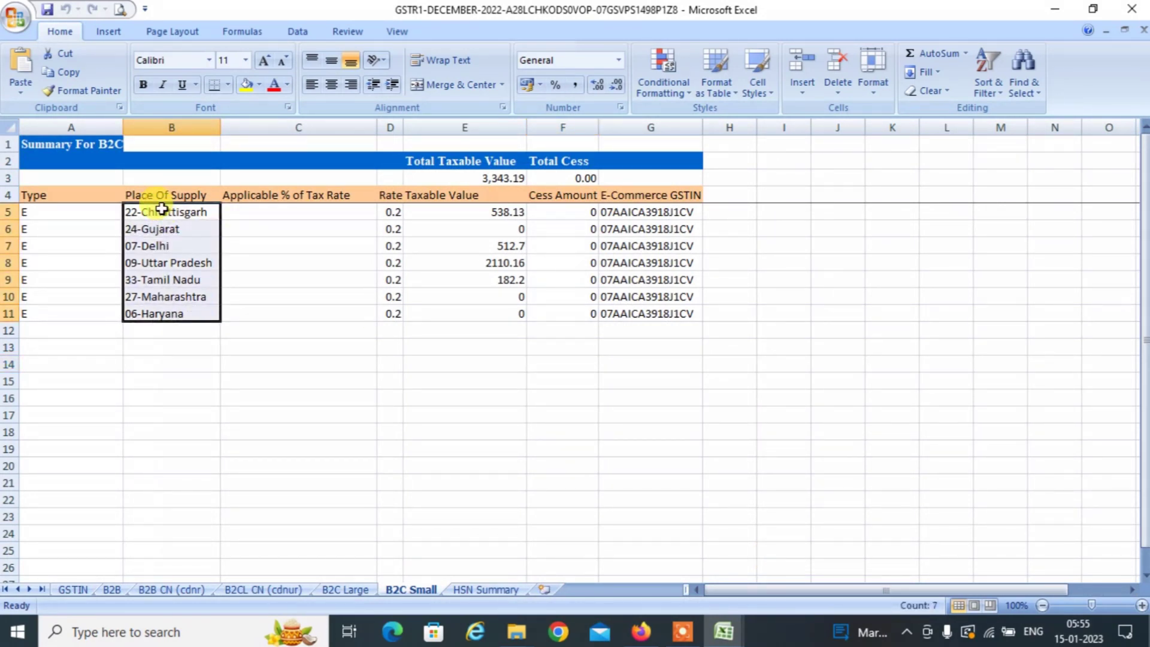
key("ctrl+c")
key("alt+Tab")
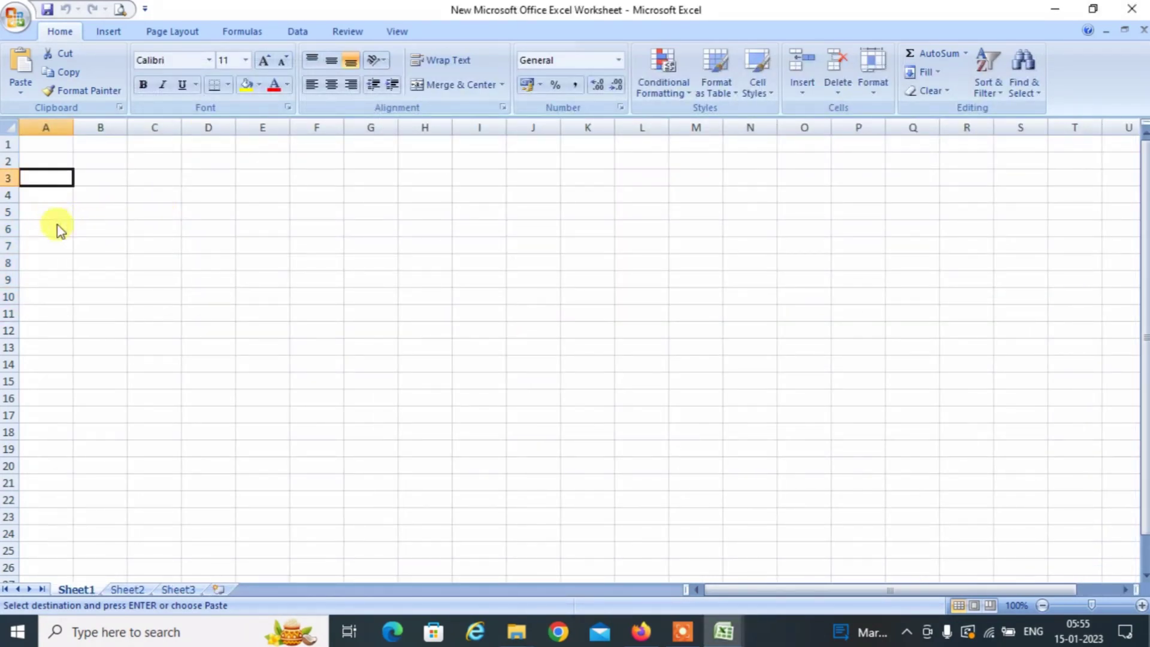
left_click(56, 225)
key("ctrl+v")
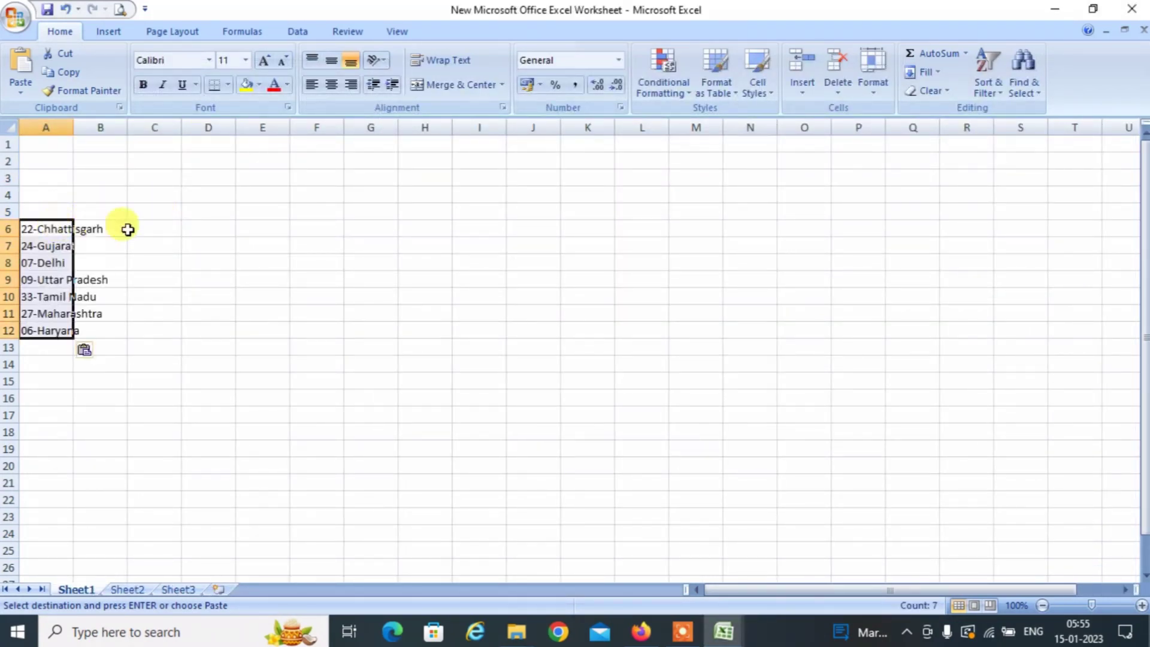
left_click(43, 208)
type("s")
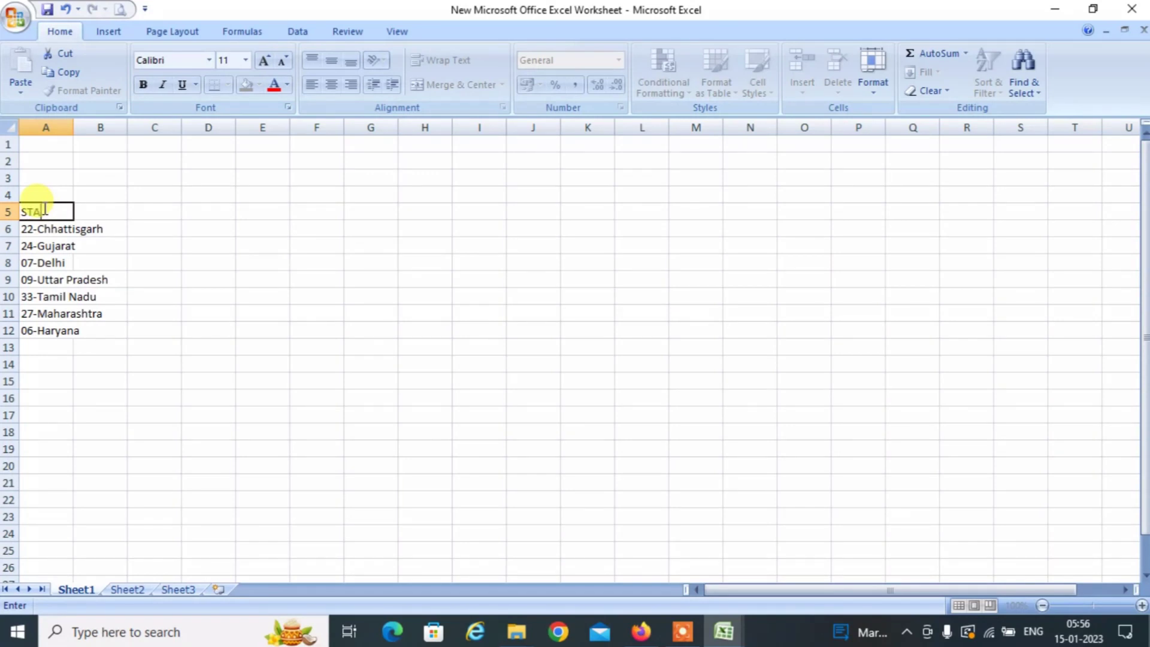
Complete the STATE, RATE and TAXABLE headers across row 5.
key("Tab")
type("R")
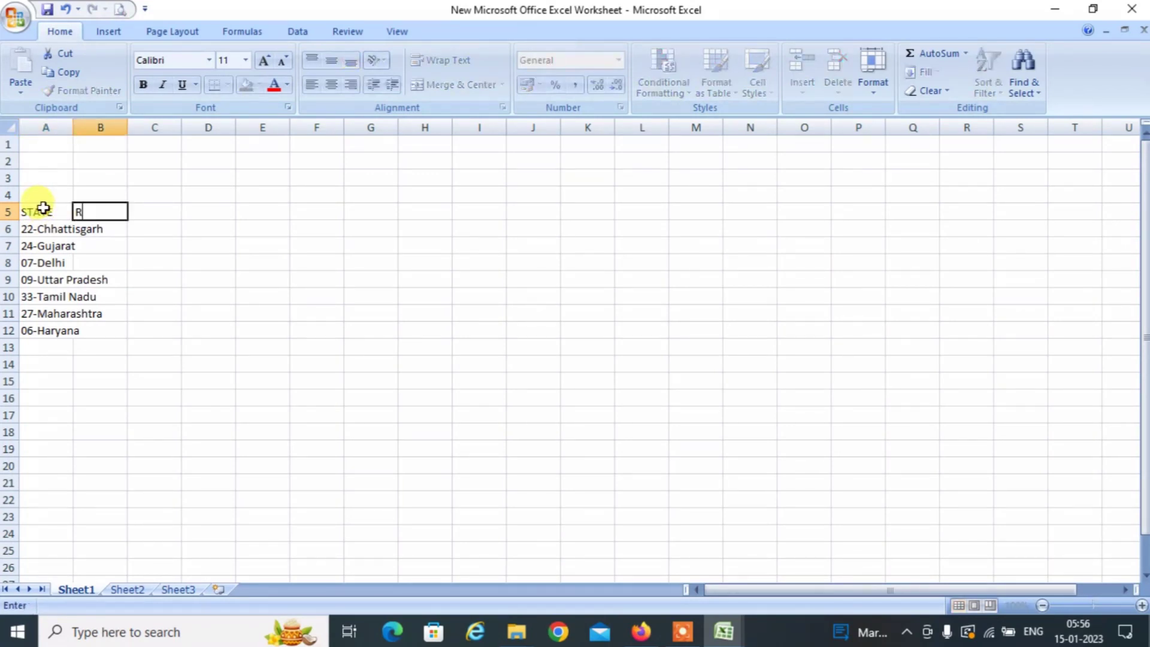
type("ATE")
key("Tab")
type("TA")
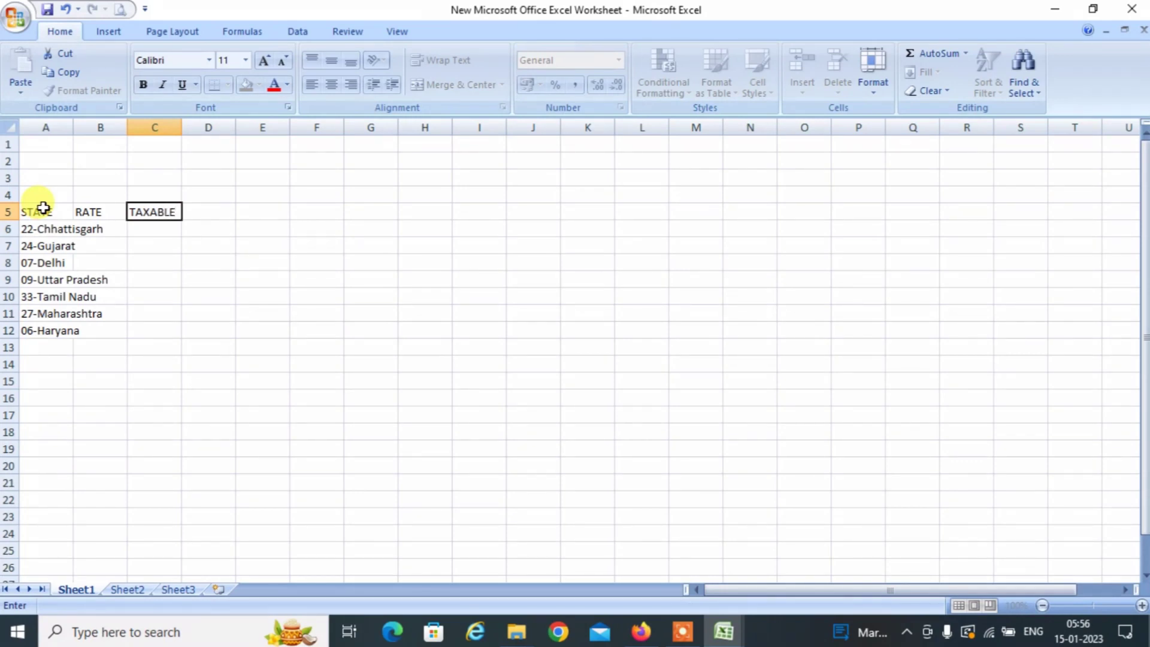
key("Return")
In the GSTR1 workbook, correct D5's rate to 18 and fill it down to D11.
key("alt+Tab")
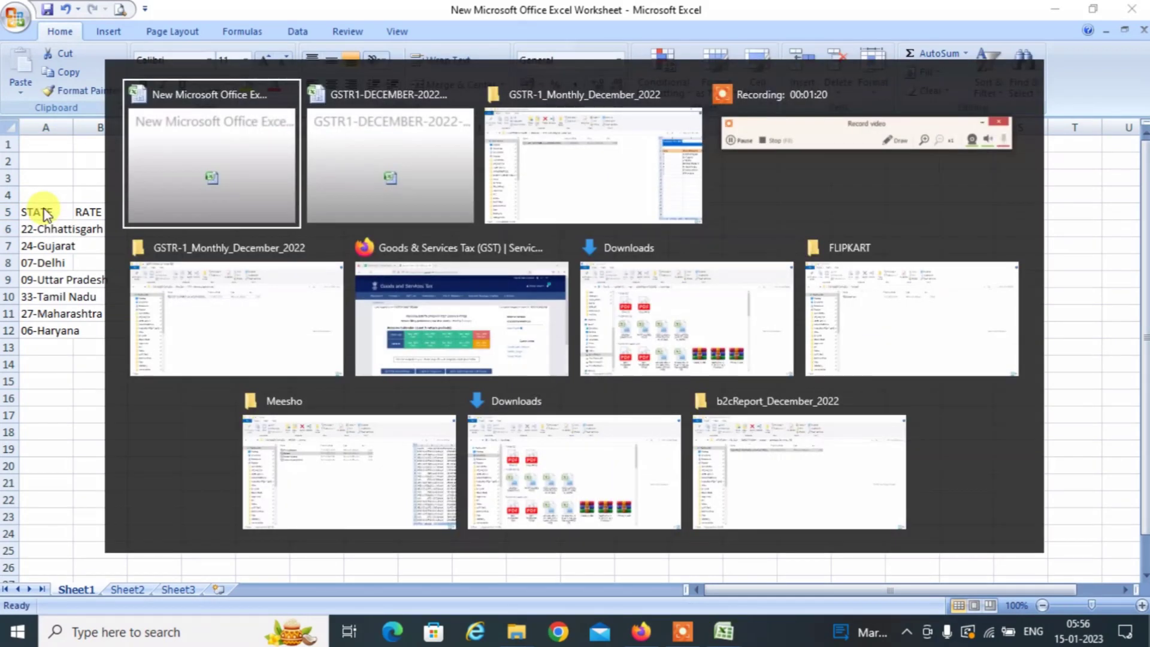
key("alt+Tab")
key("Right")
key("Right")
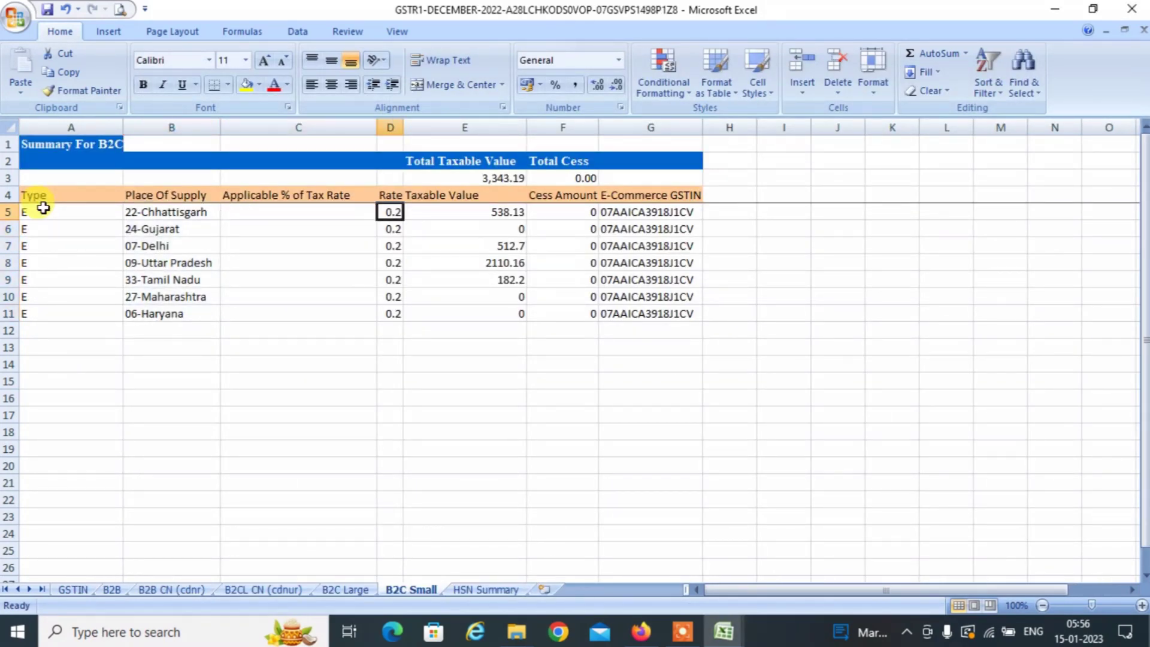
double_click(390, 212)
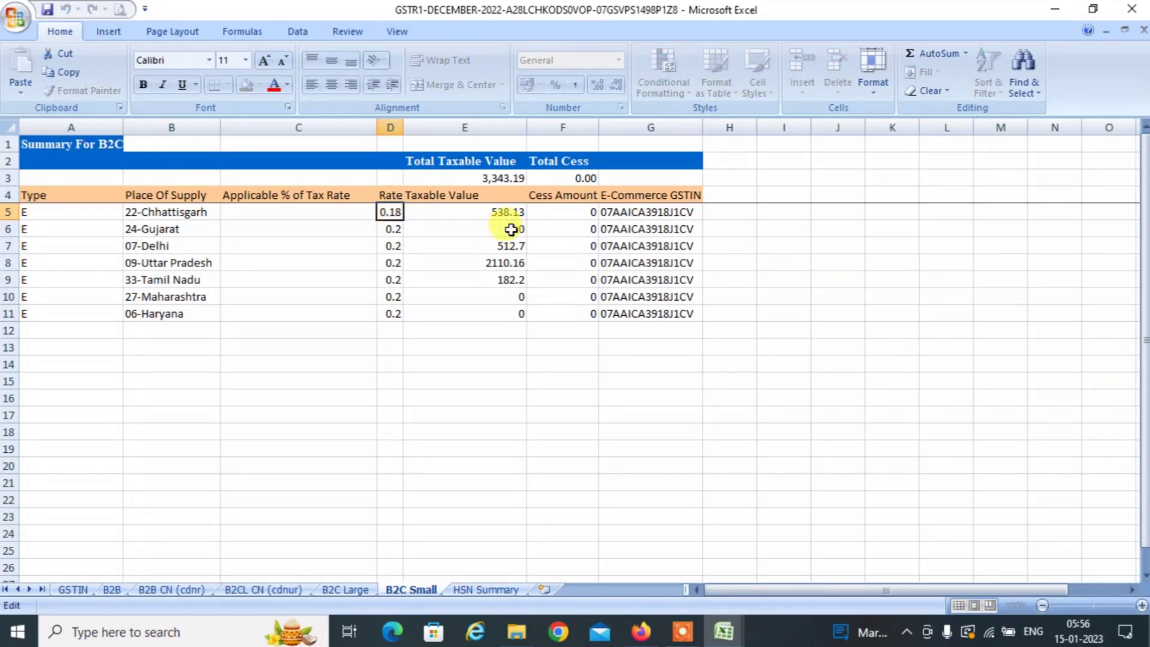
key("BackSpace")
key("BackSpace")
key("Return")
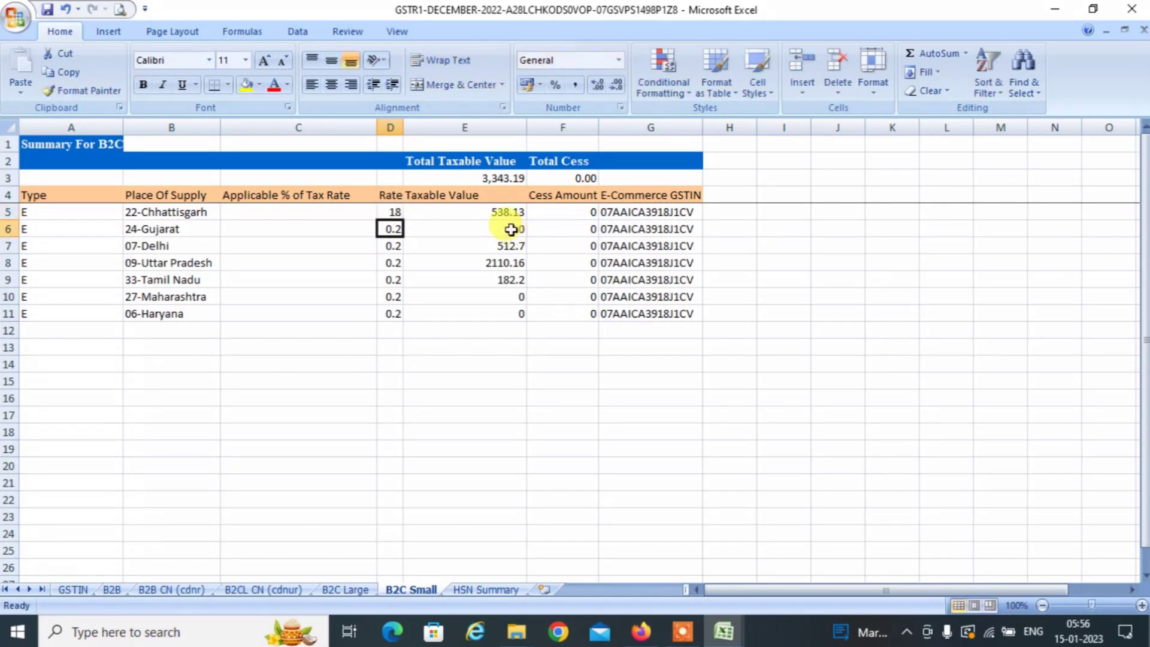
key("Up")
key("ctrl+c")
key("Down")
key("shift+Down")
key("shift+Down")
key("shift+Down")
key("shift+Down")
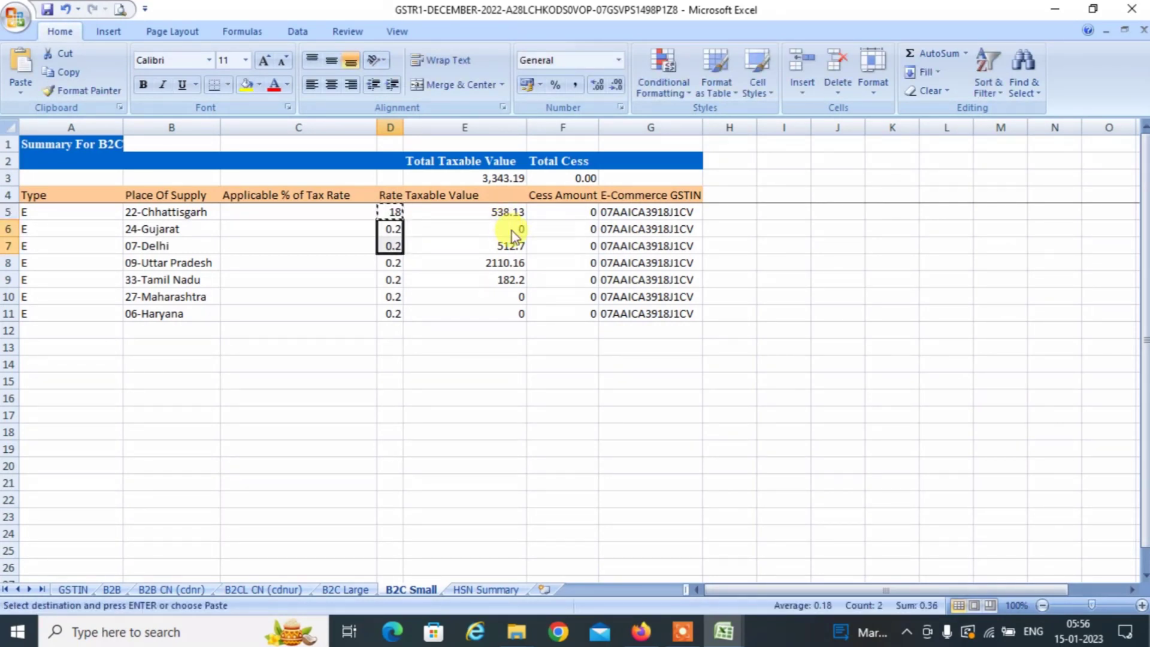
key("shift+Down")
key("Return")
Copy the rates D5:D11 into the new sheet's RATE column starting at B6.
key("Up")
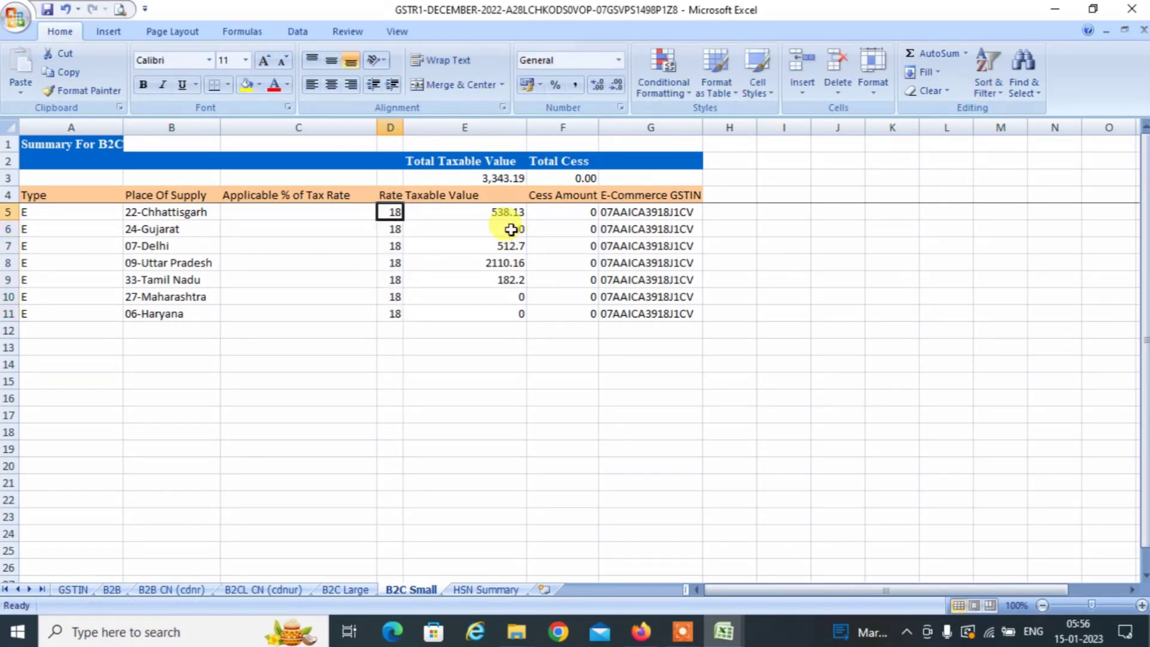
key("shift+Down")
key("shift+Down")
key("shift+Down")
key("shift+Down")
key("shift+Down")
key("shift+Down")
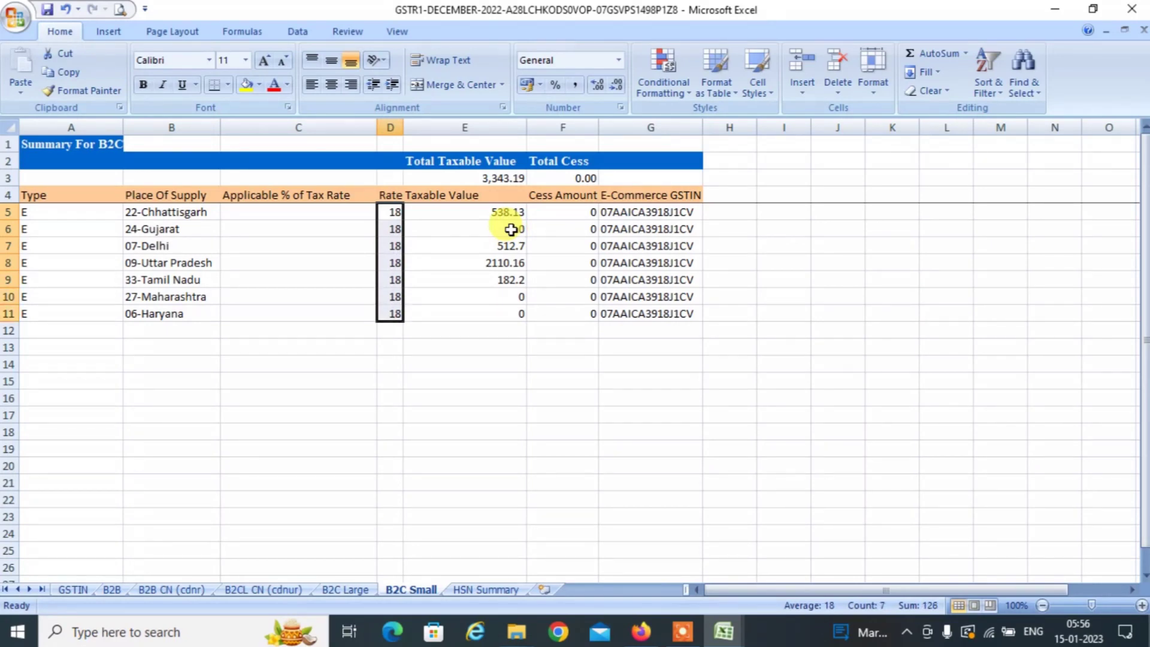
key("ctrl+c")
key("alt+Tab")
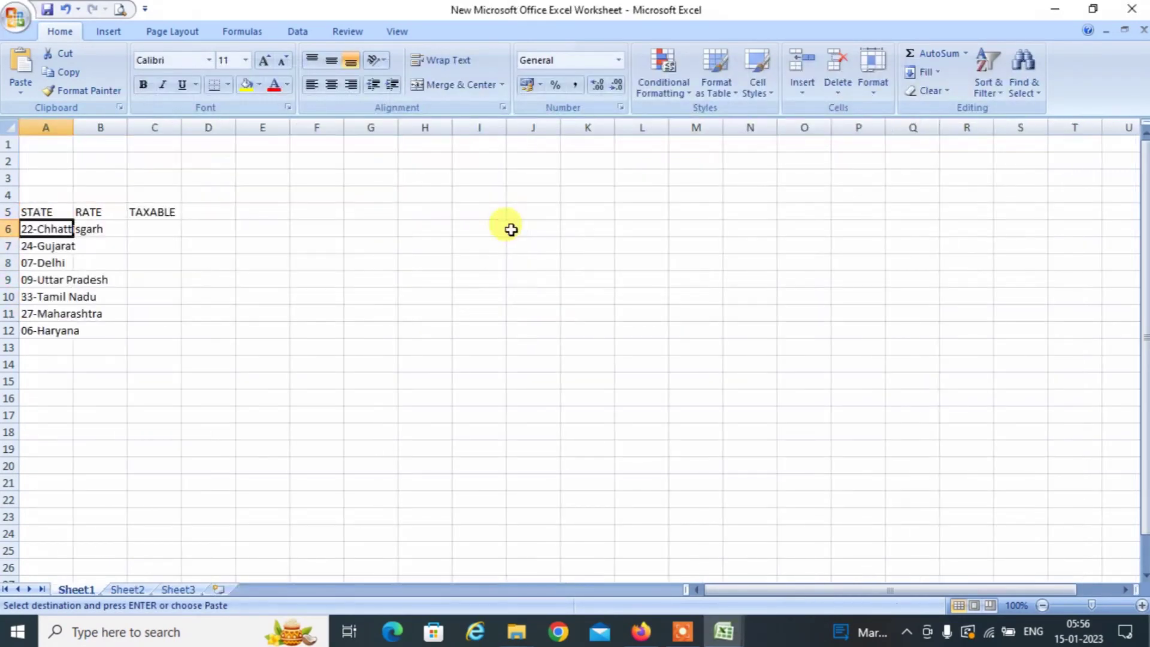
key("Right")
key("ctrl+v")
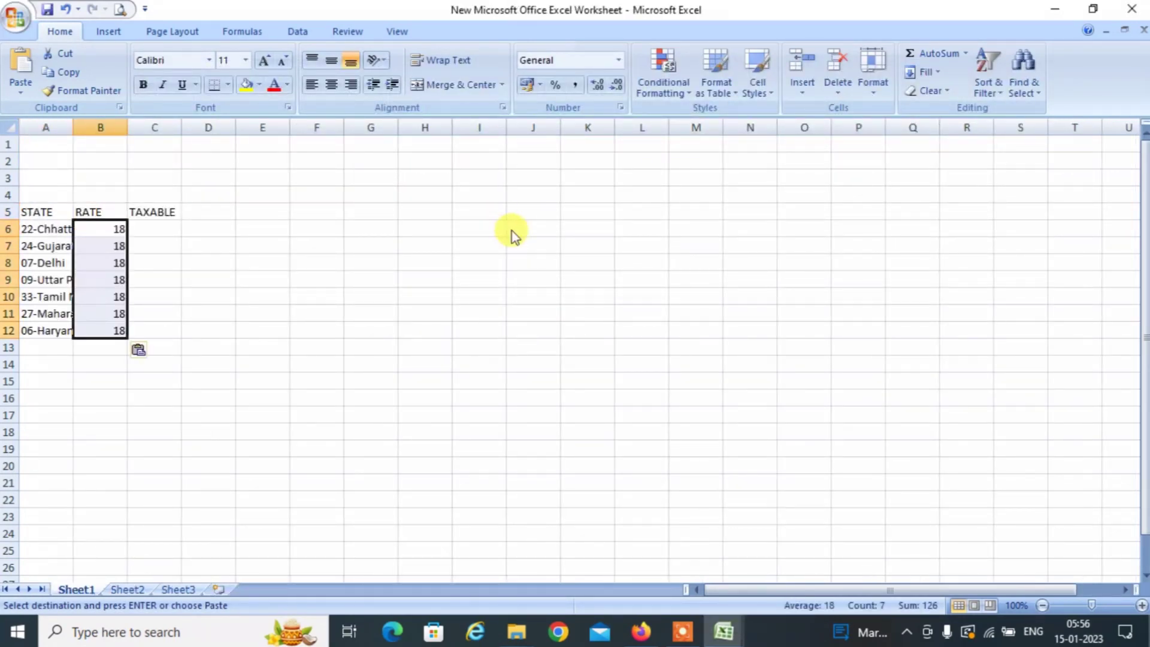
Copy the taxable values E5:E11 into the TAXABLE column starting at C6.
key("alt+Tab")
key("Right")
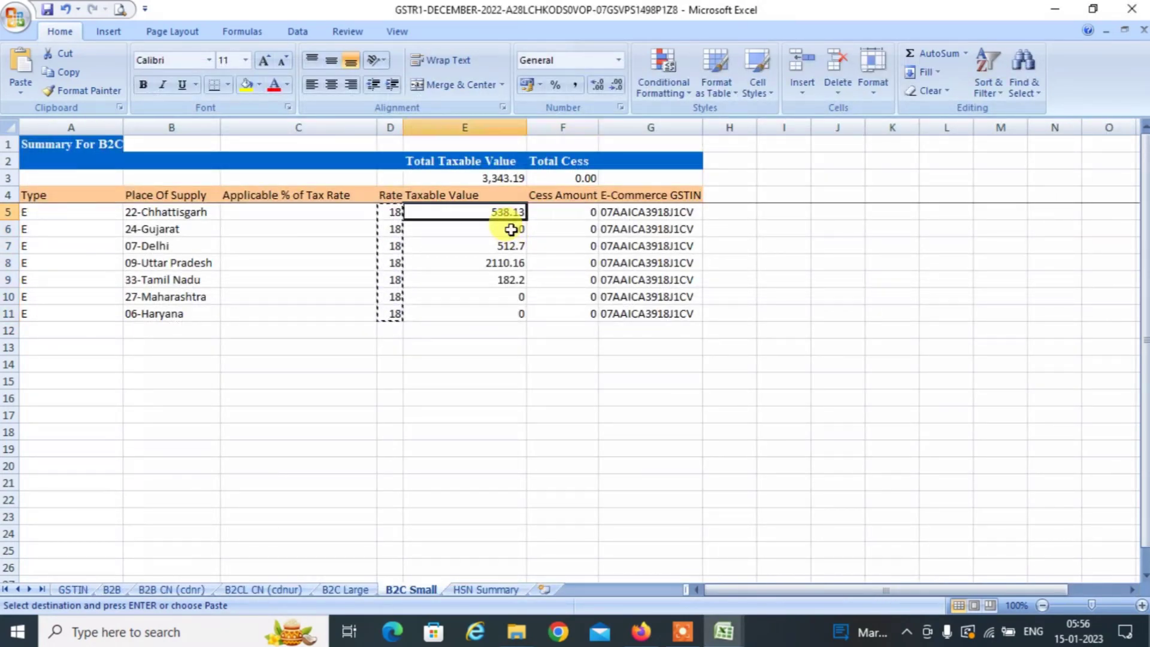
key("shift+Down")
key("shift+Down")
key("shift+Down")
key("shift+Down")
key("shift+Down")
key("shift+Down")
key("ctrl+c")
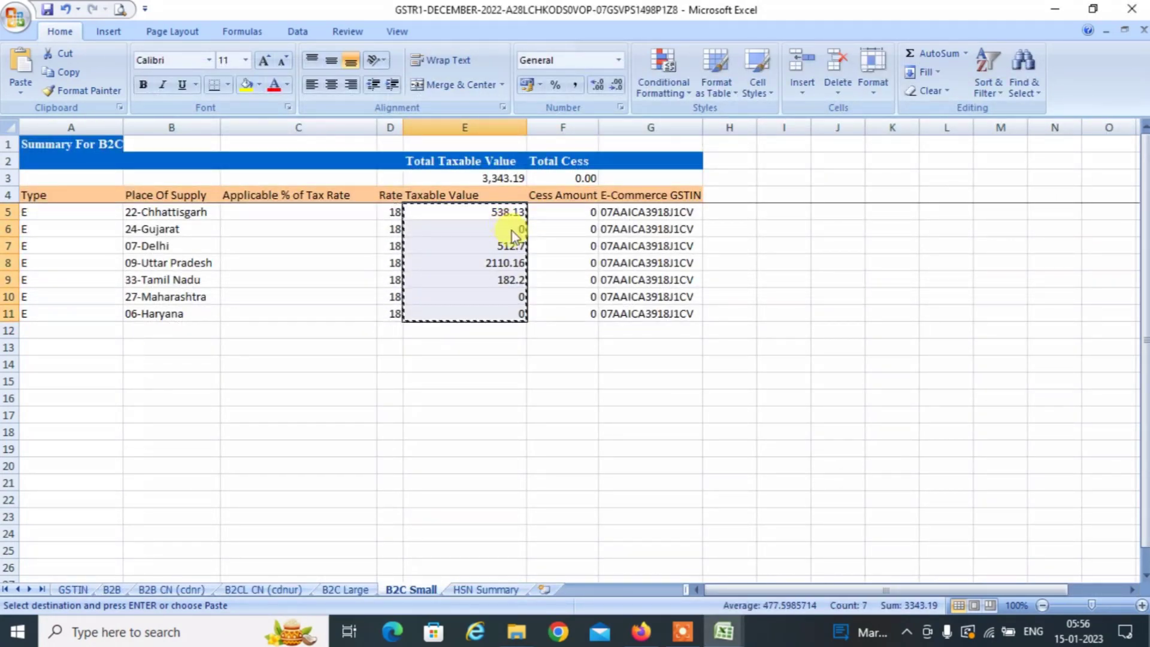
key("alt+Tab")
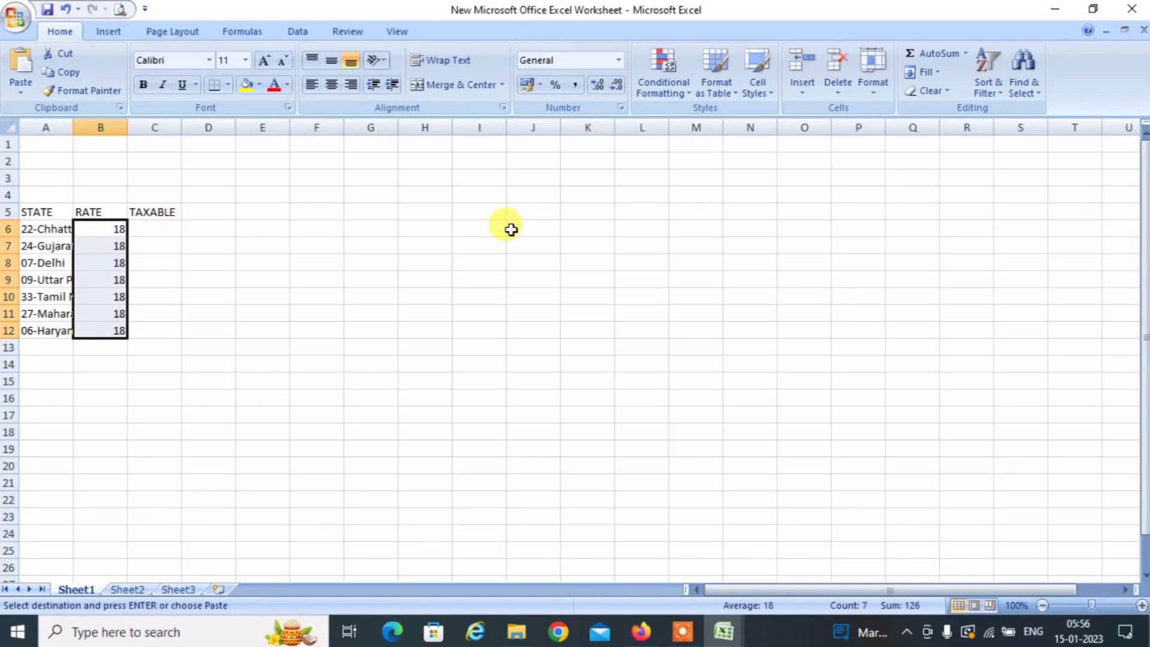
key("Right")
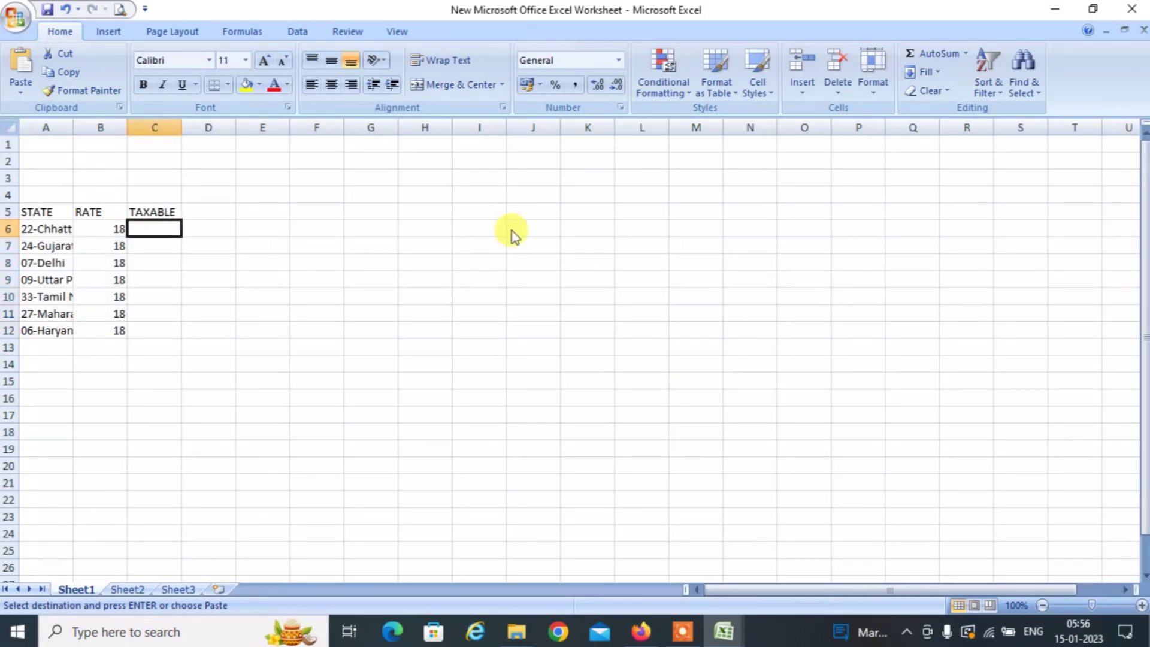
key("ctrl+v")
key("Left")
key("Left")
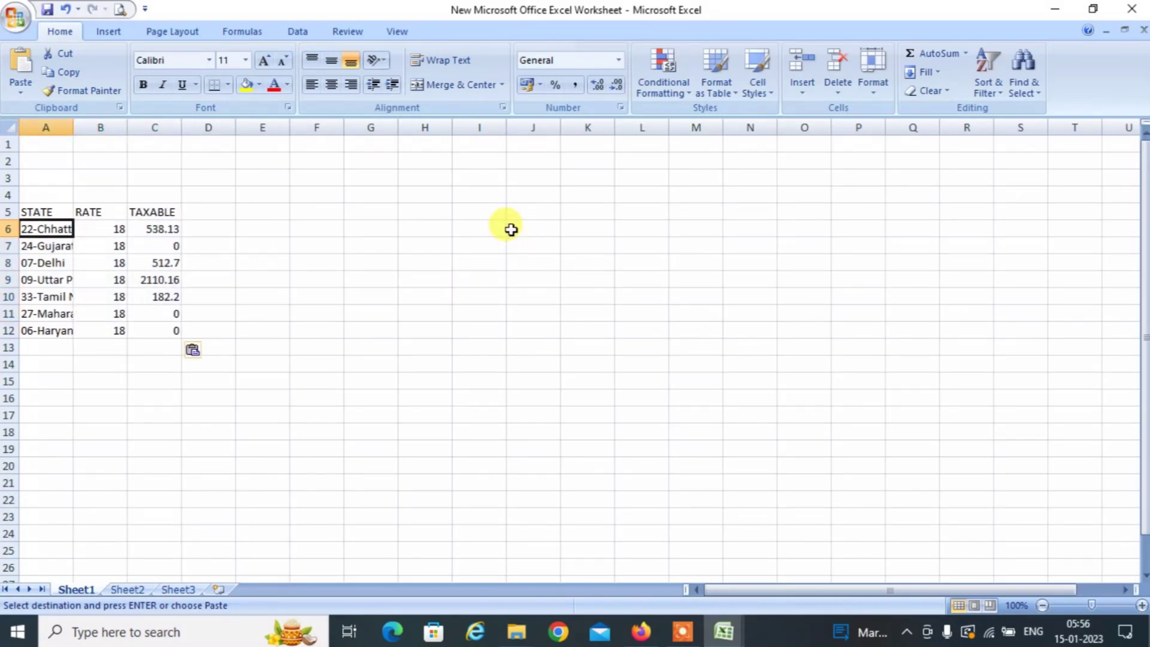
Close the GSTR1 December workbook, saving its changes.
key("alt+Tab")
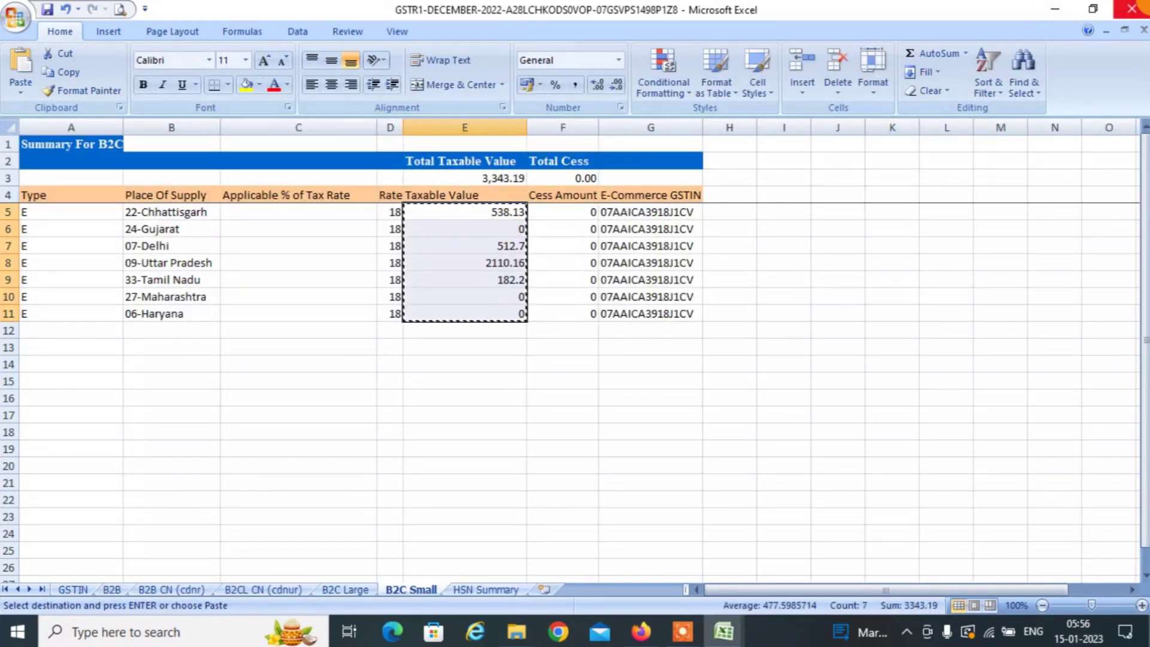
left_click(585, 400)
key("alt+Tab")
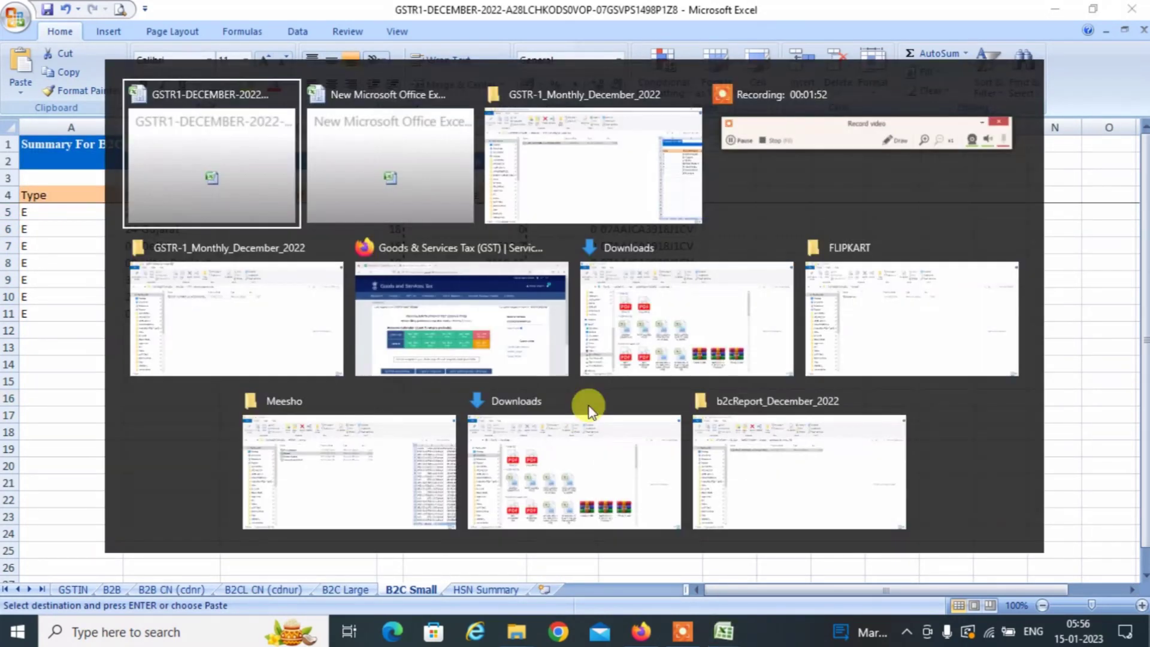
key("alt+Tab")
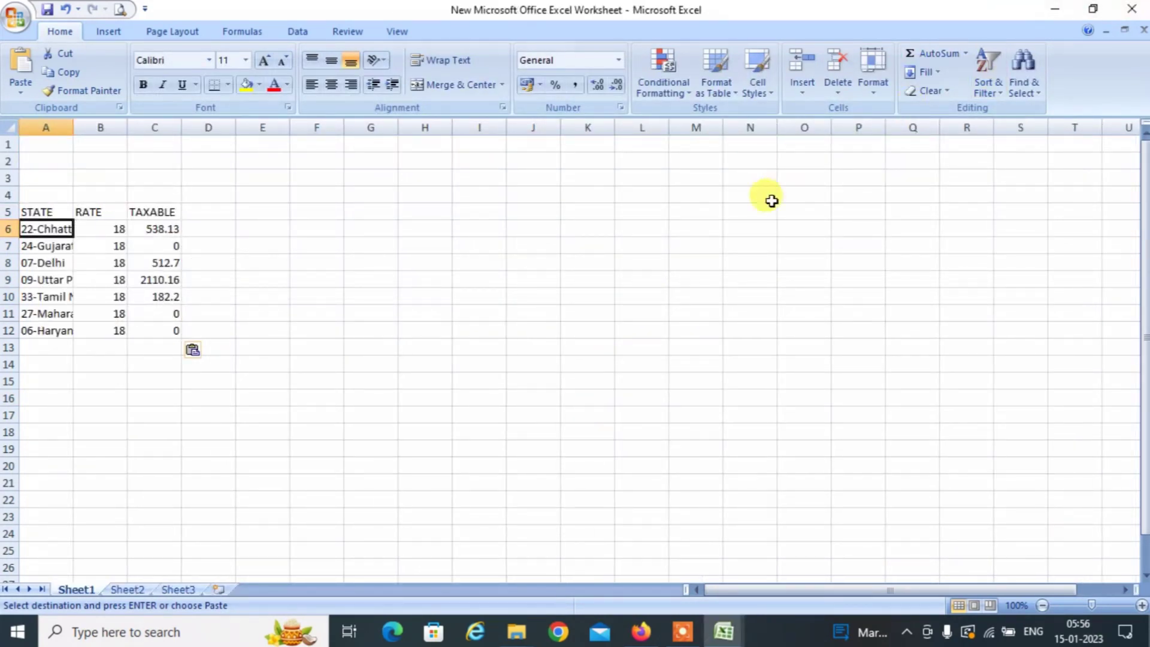
key("alt+Tab")
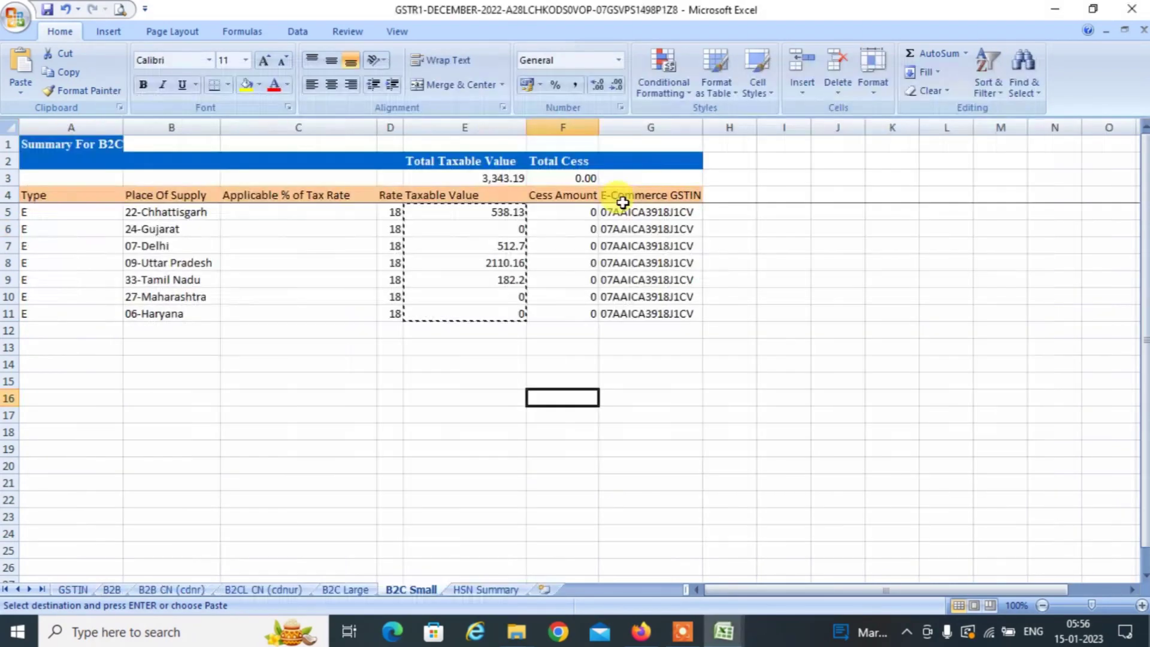
left_click(1133, 7)
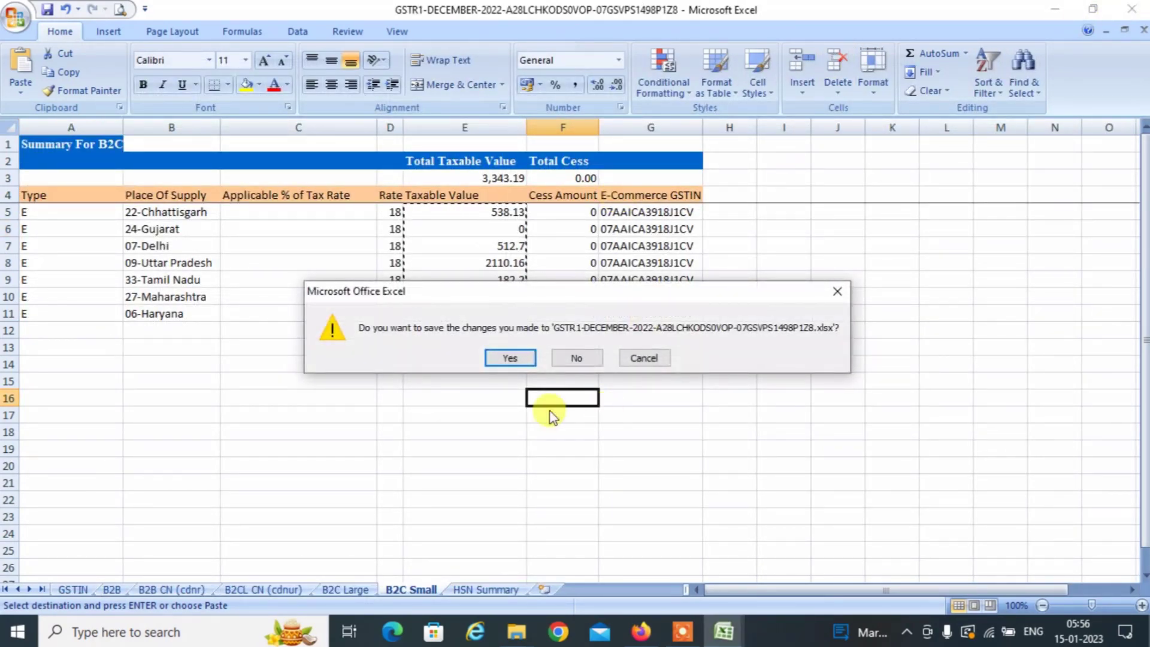
left_click(502, 355)
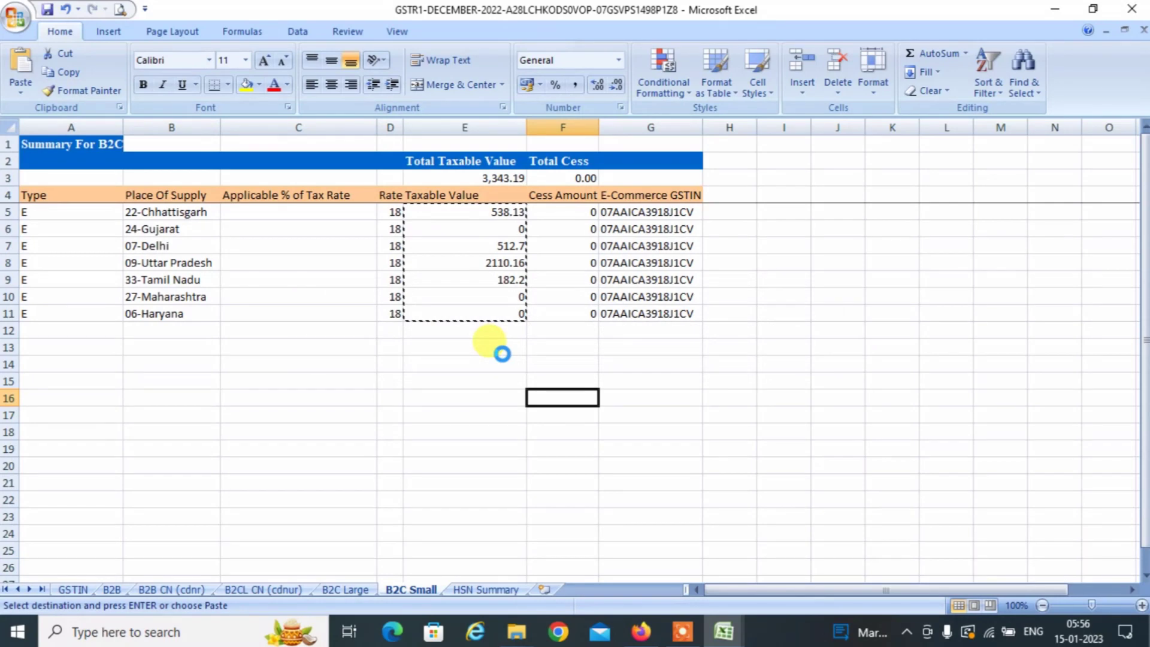
left_click(519, 632)
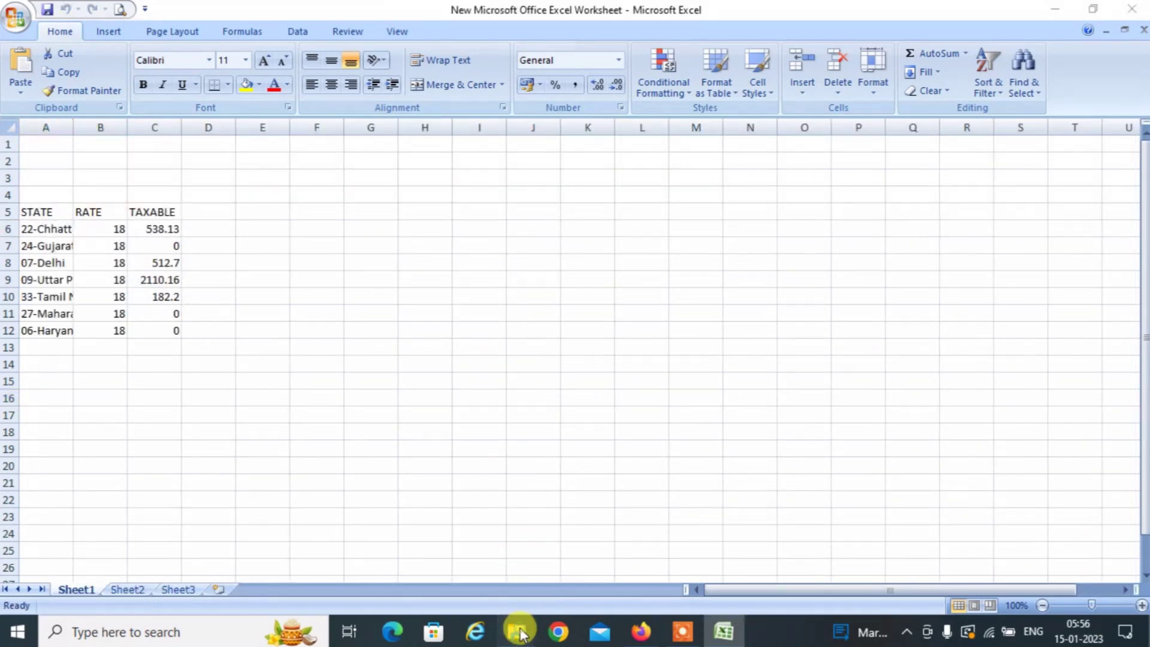
Go up to E COMMERCE SELLERS, open FLIPKART and select the flipkart sales workbook.
left_click(201, 547)
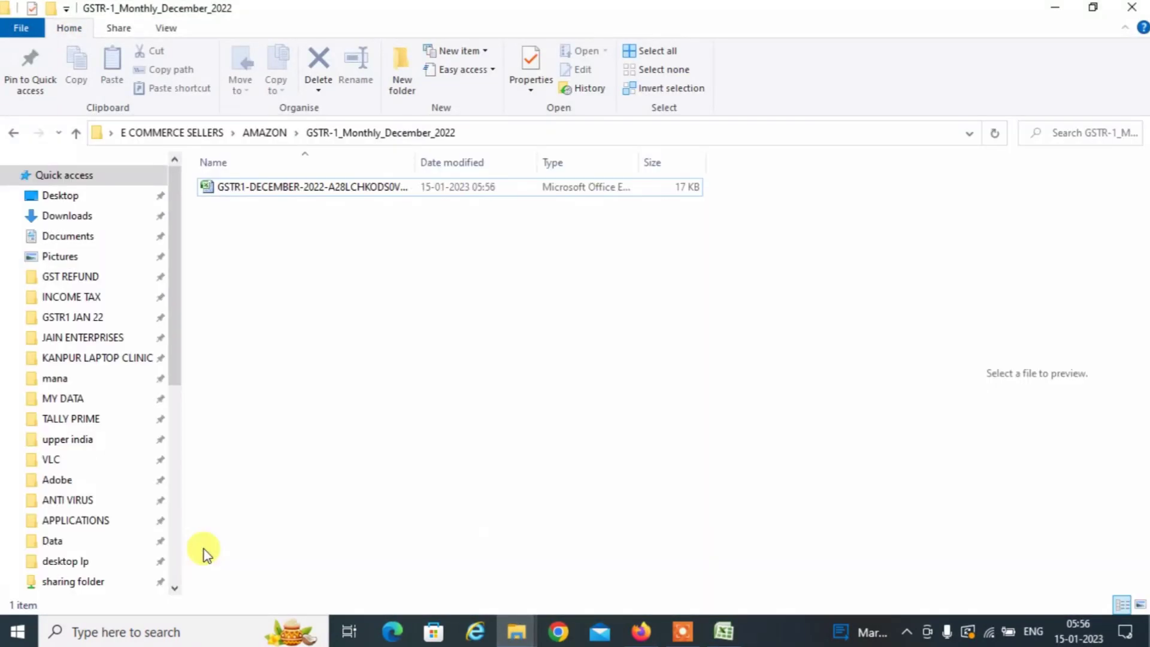
key("BackSpace")
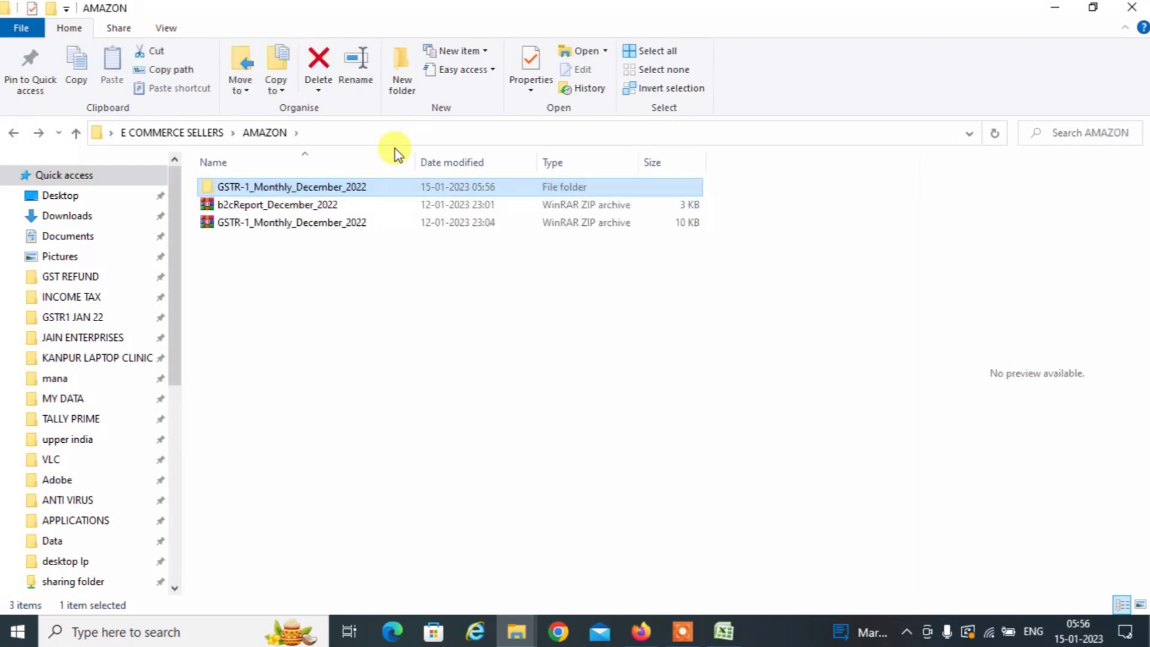
key("BackSpace")
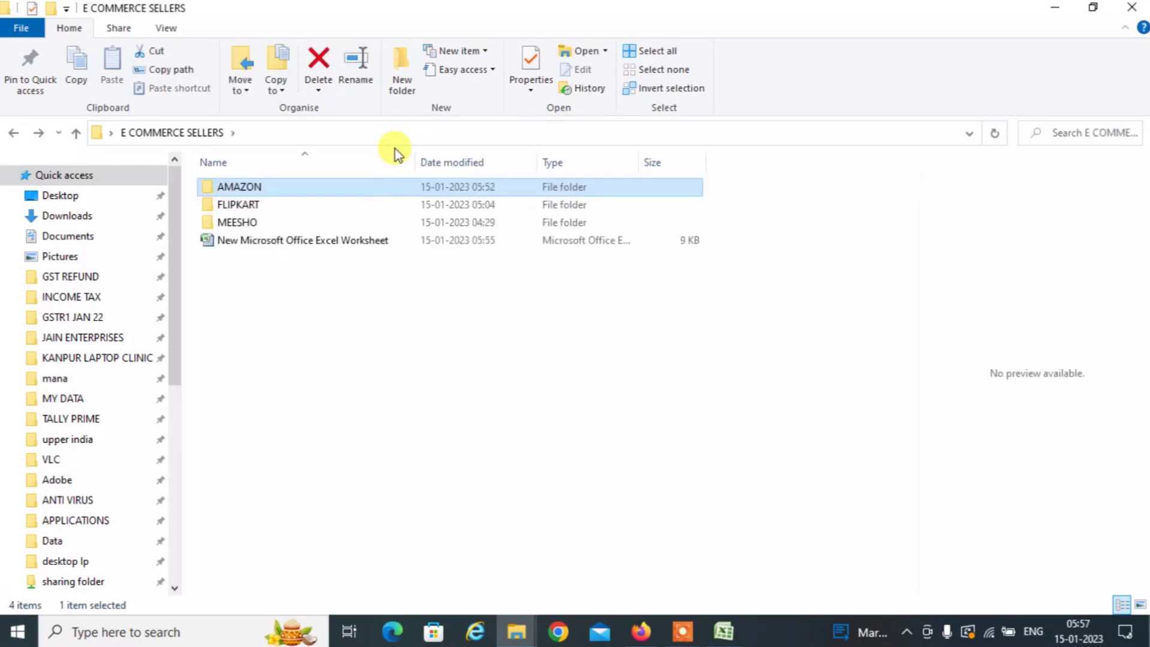
key("Down")
key("Down")
key("Up")
key("Return")
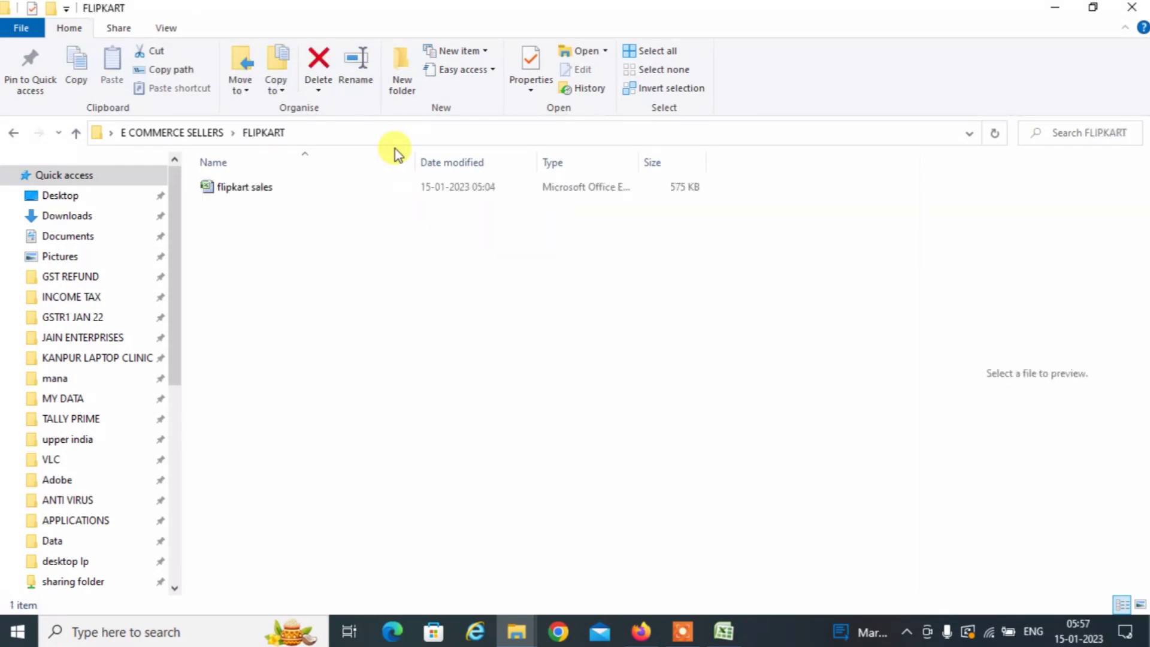
key("Down")
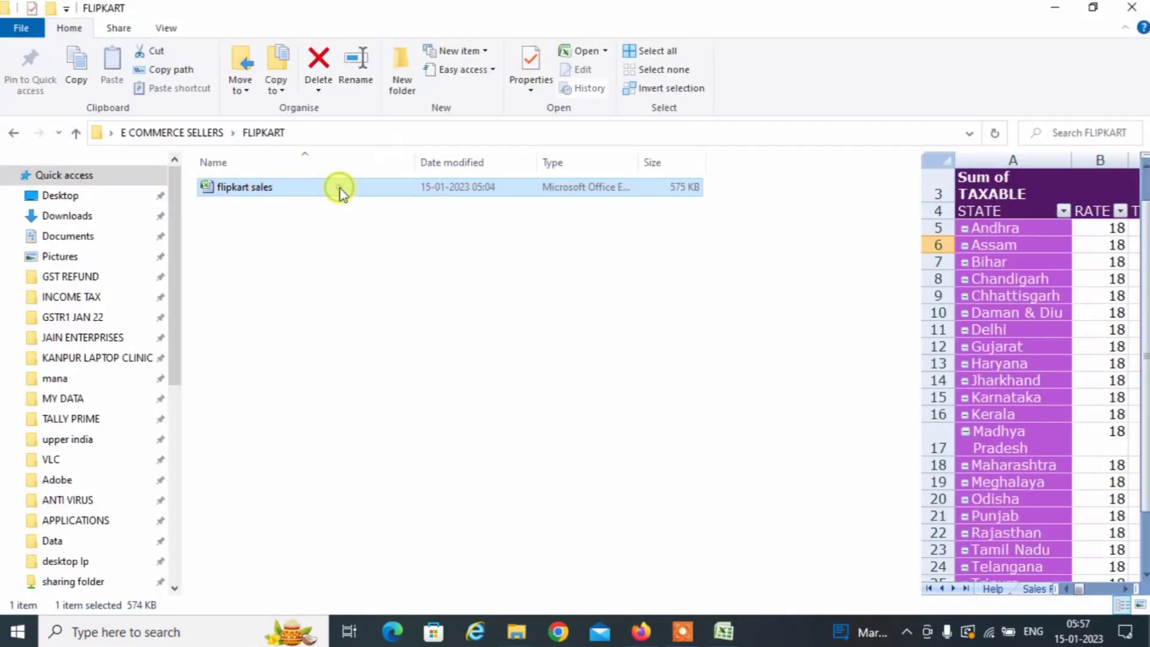
Copy the Flipkart pivot's states, Andhra Pradesh to West Bengal, into column A from A13.
left_click(725, 632)
left_click(788, 562)
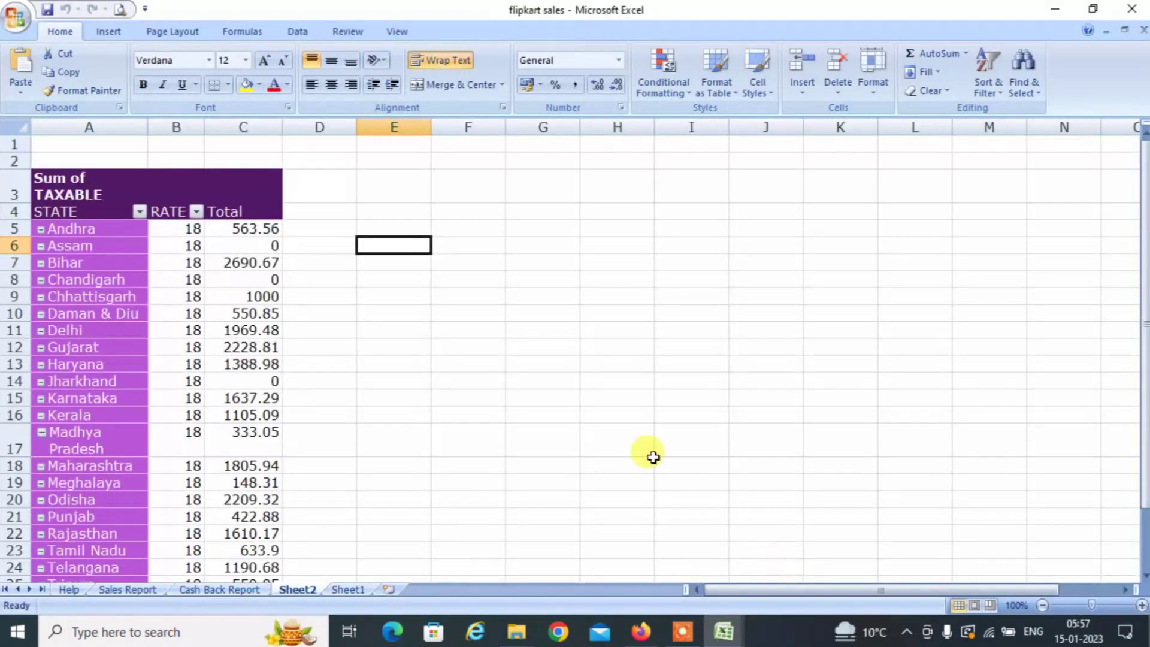
left_click(269, 227)
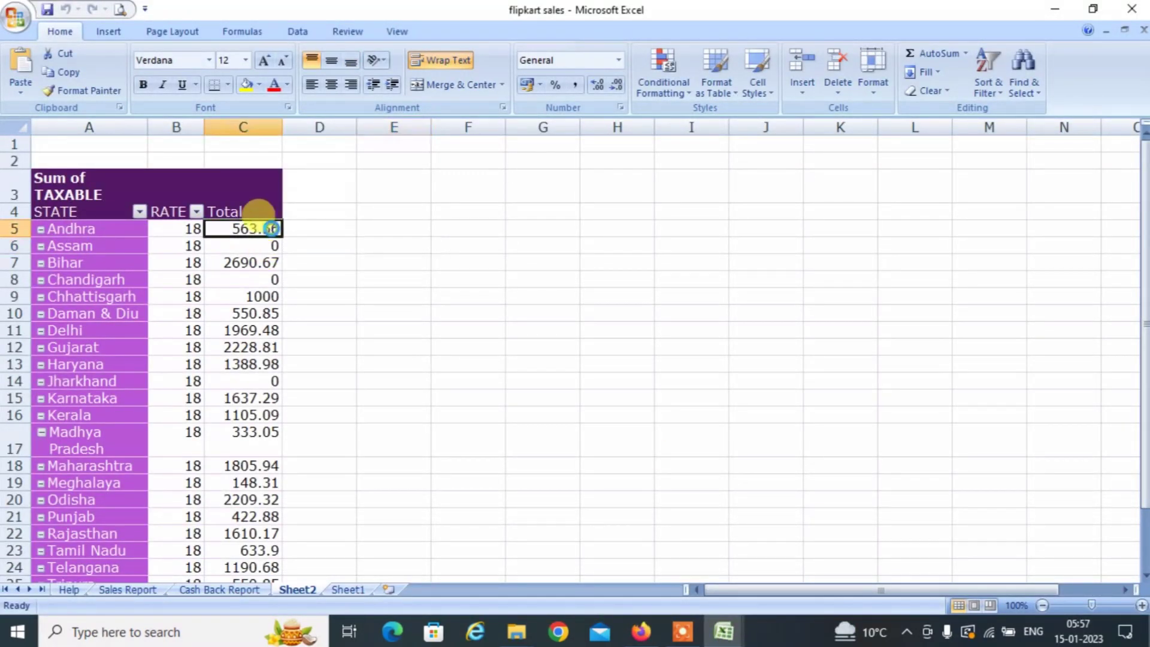
key("Left")
key("Left")
key("Right")
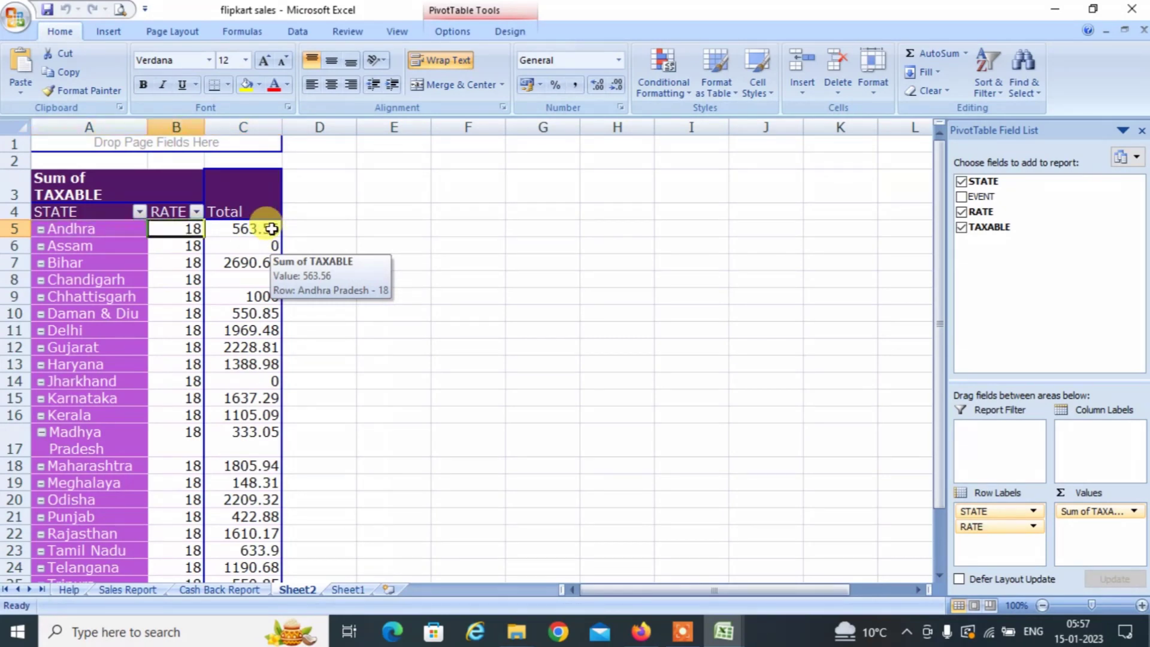
key("Right")
key("Right")
key("Right")
key("Left")
key("Left")
key("Right")
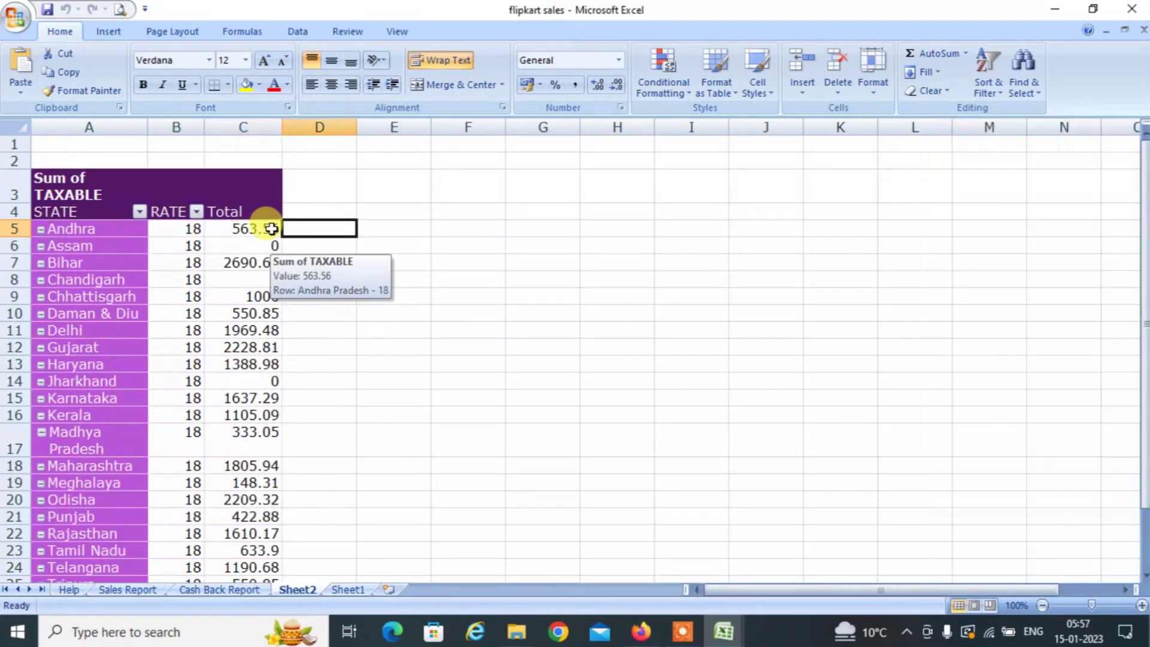
key("Left")
key("Left")
key("Left")
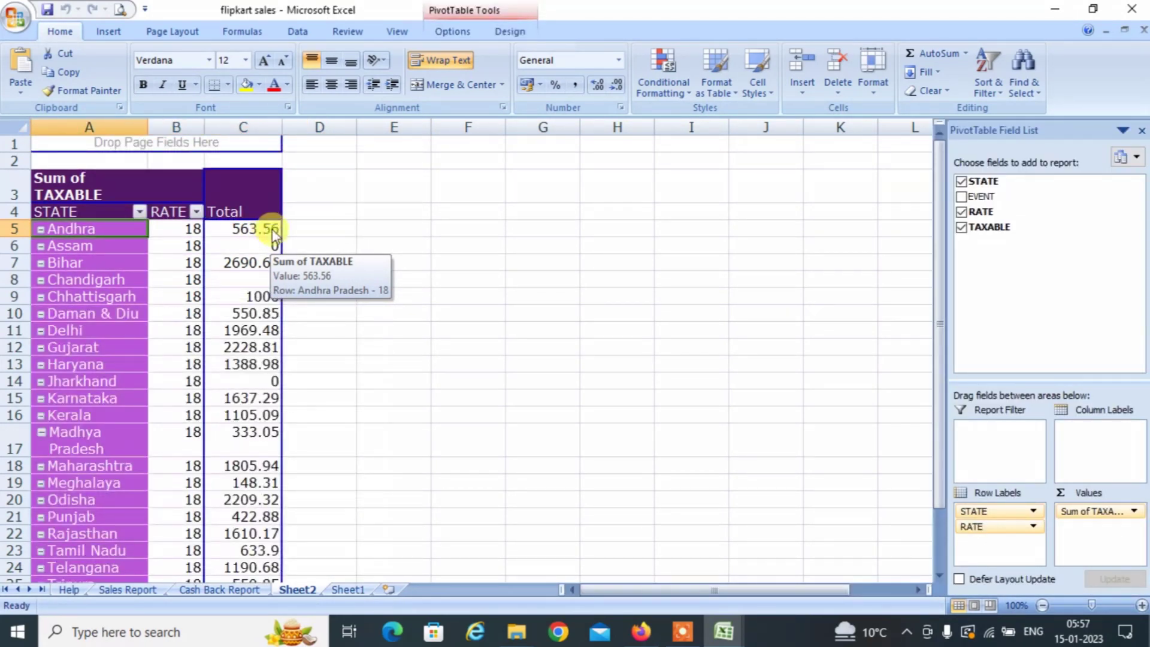
key("shift+Down")
key("shift+Down")
key("shift+Down")
key("shift+Down")
key("shift+Down")
key("shift+Down")
key("shift+Down")
key("shift+Down")
key("shift+Down")
key("shift+Down")
key("shift+Down")
key("shift+Down")
key("shift+Down")
key("shift+Down")
key("shift+Down")
key("shift+Down")
key("shift+Down")
key("shift+Down")
key("shift+Down")
key("shift+Down")
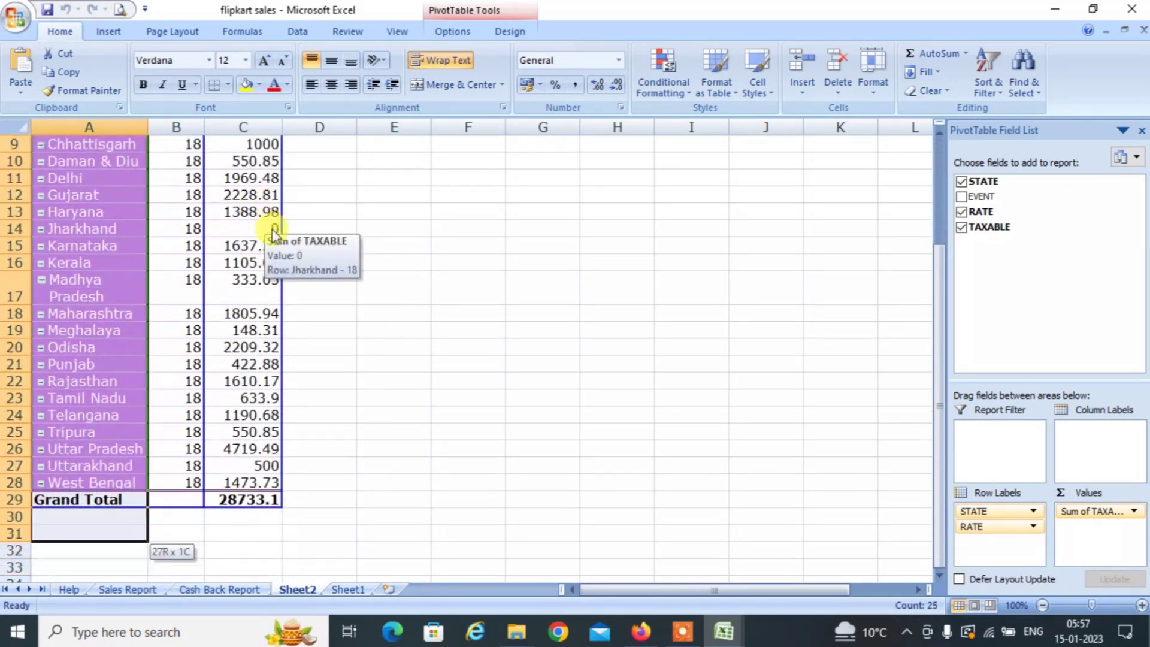
key("shift+Up")
key("shift+Up")
key("shift+Up")
key("ctrl+c")
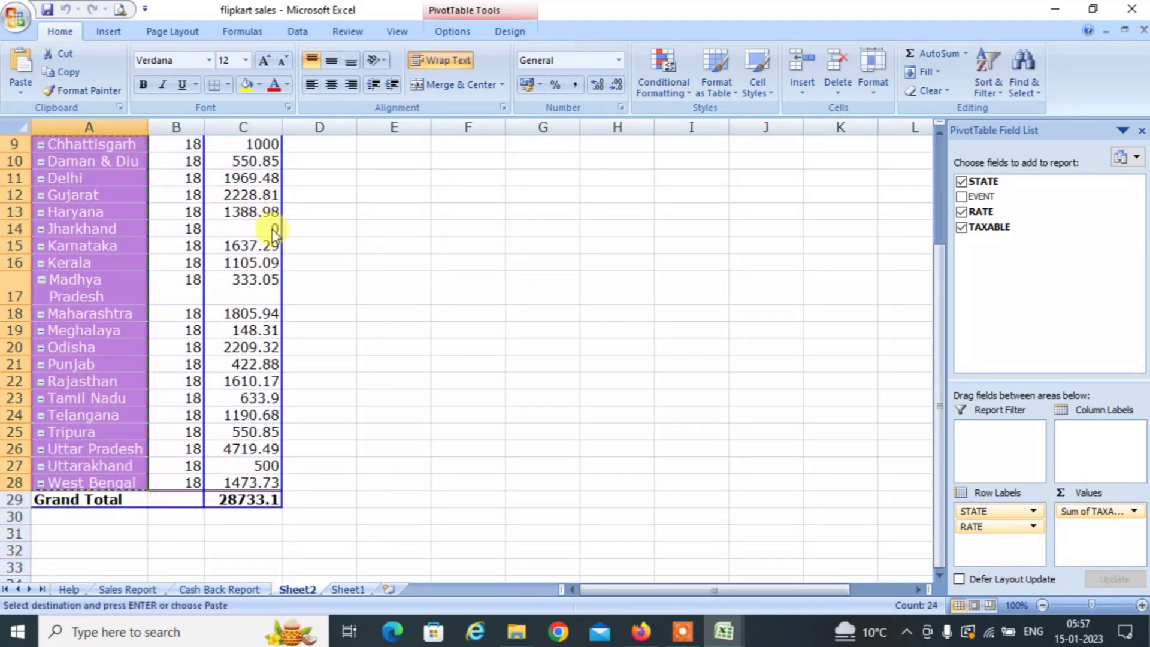
key("alt+Tab")
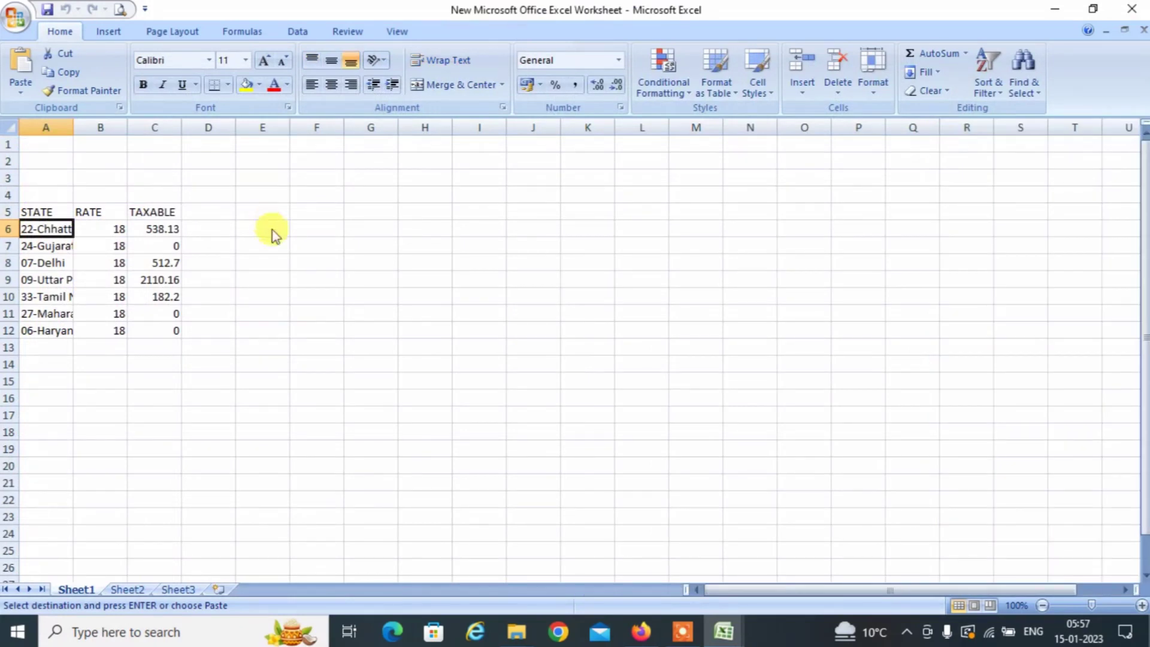
key("Down")
key("Down")
key("Down")
key("Down")
key("Down")
key("Down")
key("Down")
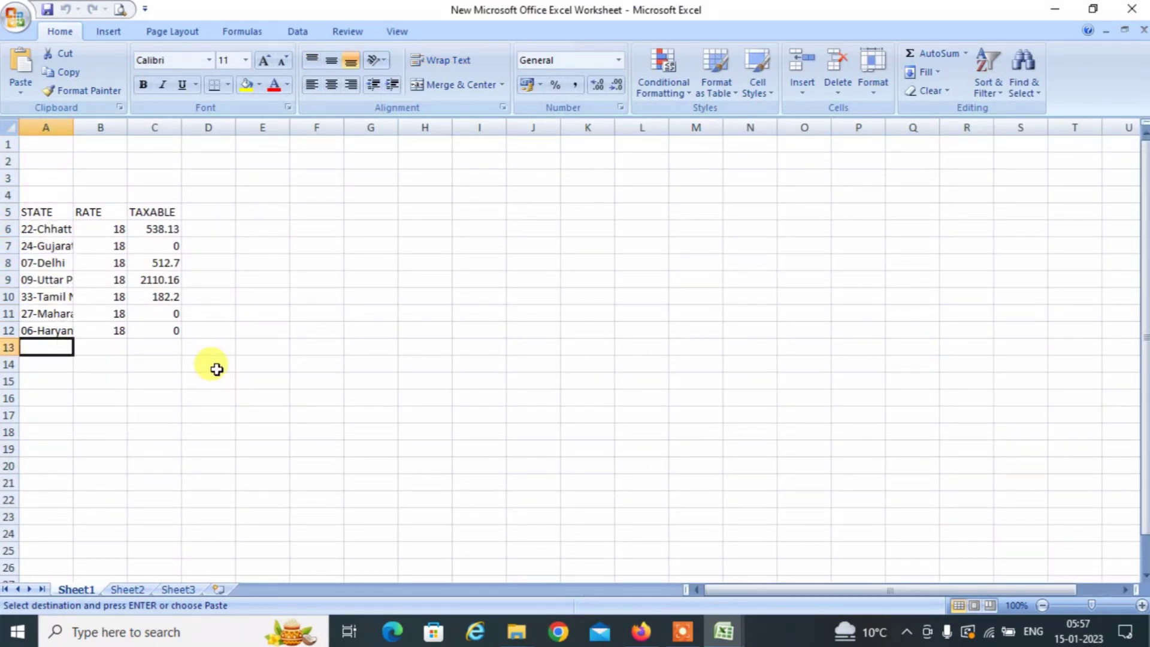
key("ctrl+v")
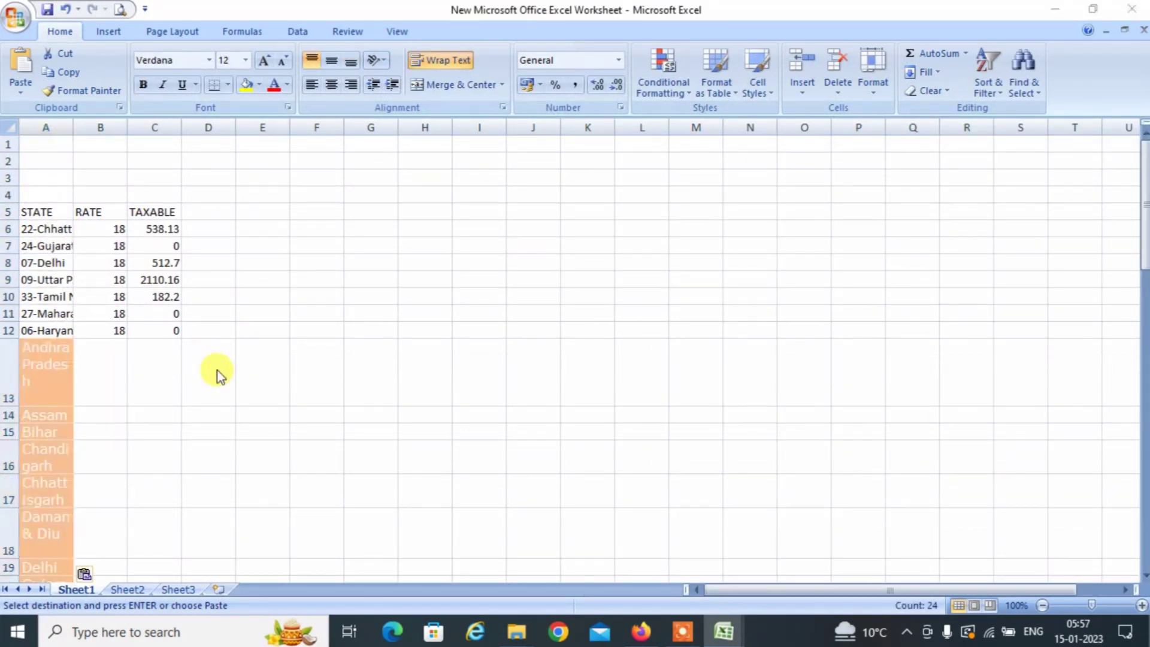
Copy the 24 Flipkart rates of 18 into column B from B13.
key("alt+Tab")
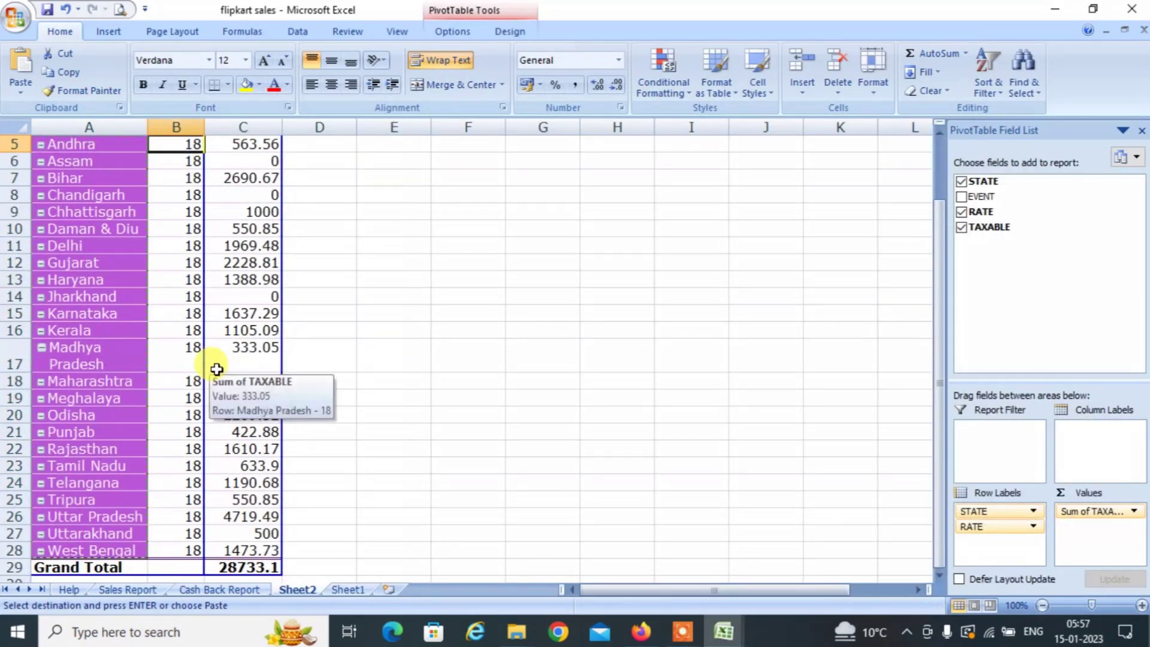
scroll(216, 371, "up", 1)
key("shift+Down")
key("shift+Down")
key("shift+Down")
key("shift+Down")
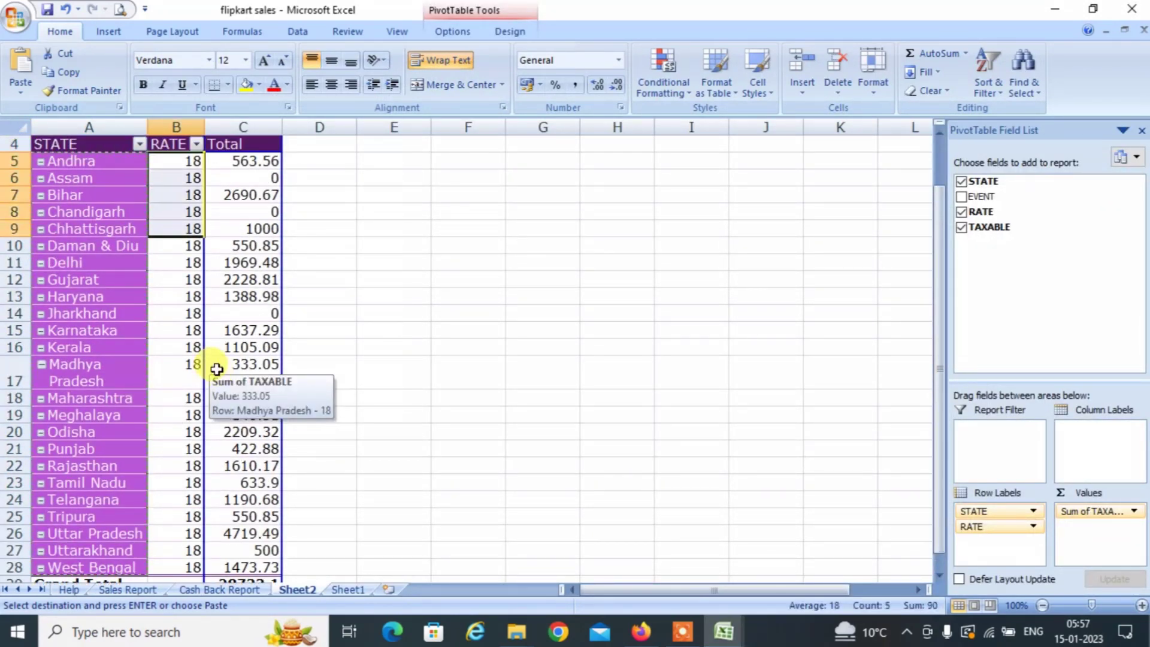
key("shift+Down")
key("shift+Down")
key("shift+Down")
key("shift+Down")
key("shift+Down")
key("shift+Down")
key("shift+Down")
key("shift+Down")
key("shift+Down")
key("shift+Down")
key("shift+Down")
key("shift+Down")
key("shift+Down")
key("shift+Down")
key("shift+Down")
key("shift+Down")
key("shift+Down")
key("shift+Down")
key("shift+Down")
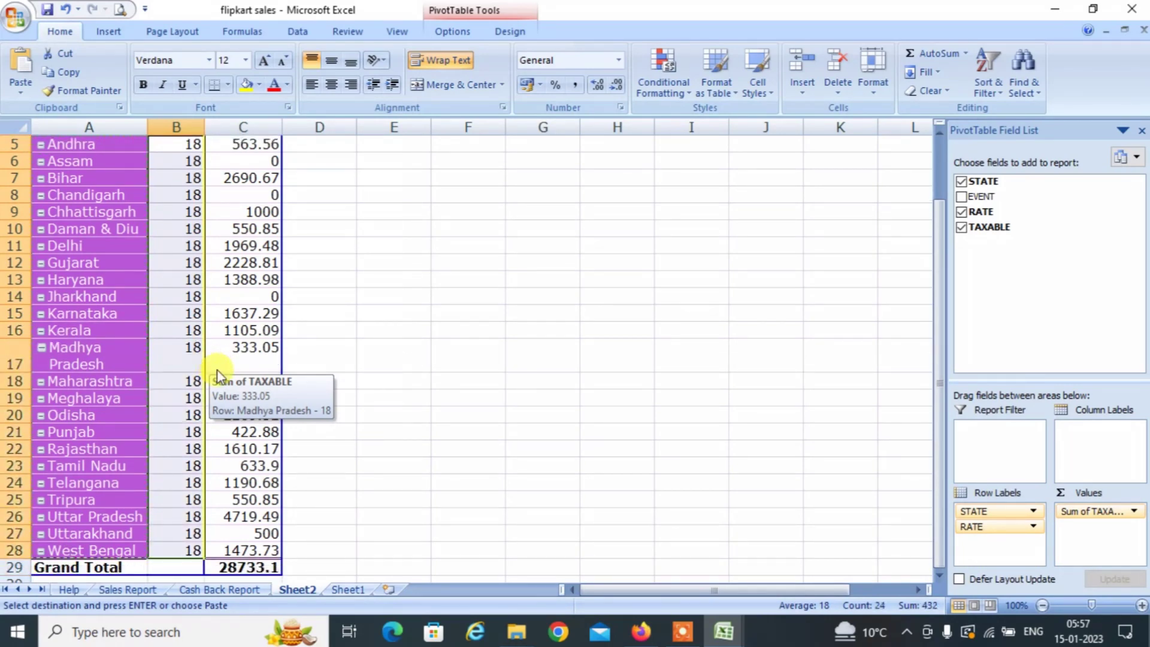
key("alt+Tab")
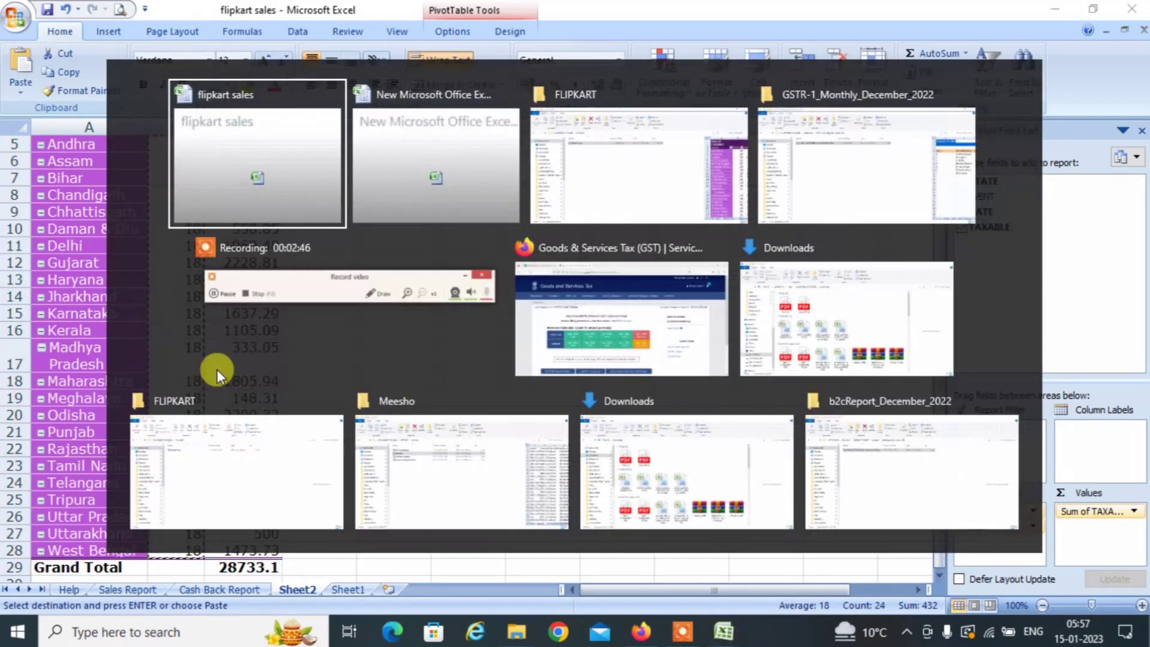
key("alt+Tab")
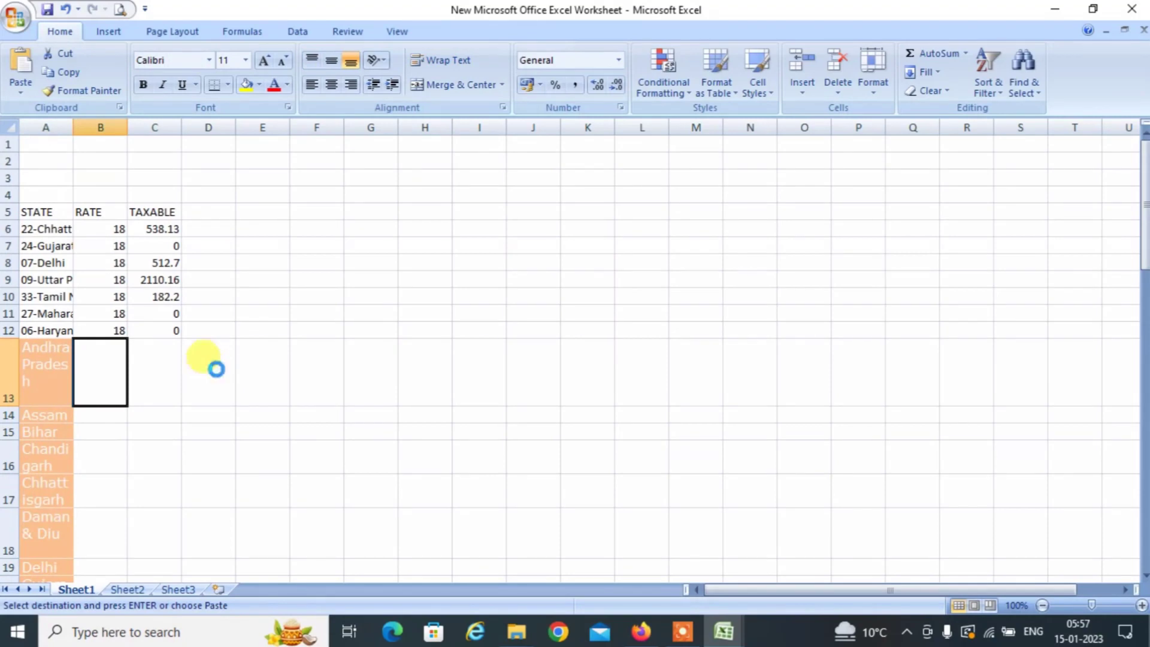
key("ctrl+v")
Select the pivot's taxable totals C5:C28, leaving out the Grand Total.
key("alt+Tab")
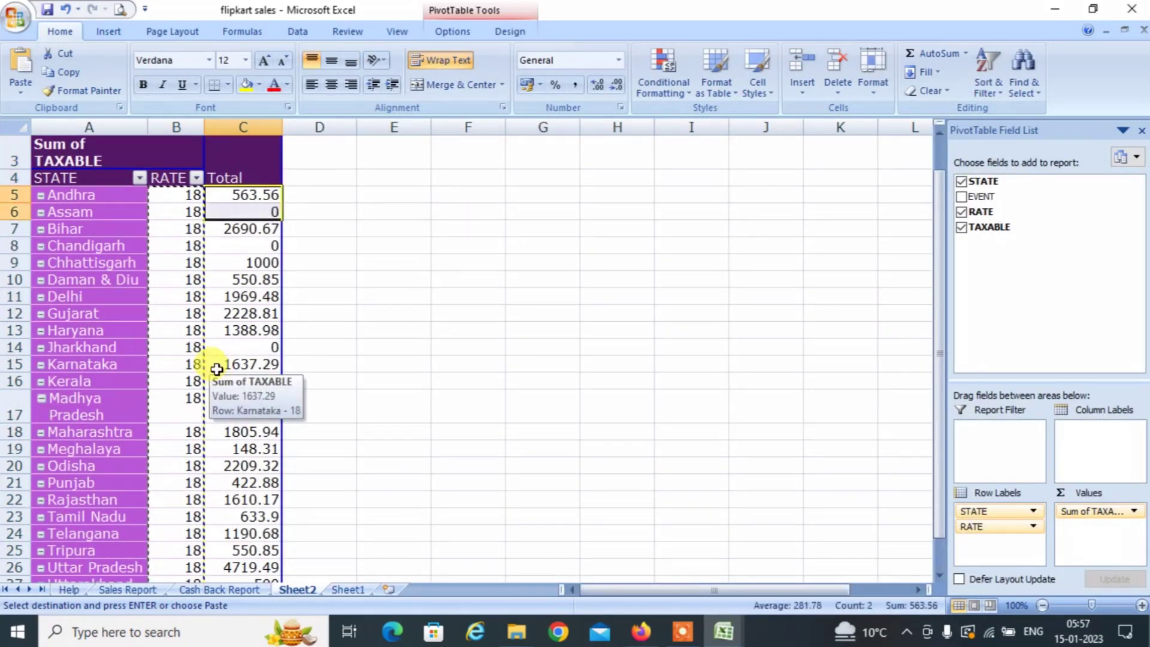
key("shift+Down")
key("shift+Down")
key("shift+Down")
key("shift+Down")
key("shift+Down")
key("shift+Down")
key("shift+Down")
key("shift+Down")
key("shift+Down")
key("shift+Down")
key("shift+Down")
key("shift+Down")
key("shift+Down")
key("shift+Down")
key("shift+Down")
key("shift+Down")
key("shift+Down")
key("shift+Down")
key("shift+Down")
key("shift+Down")
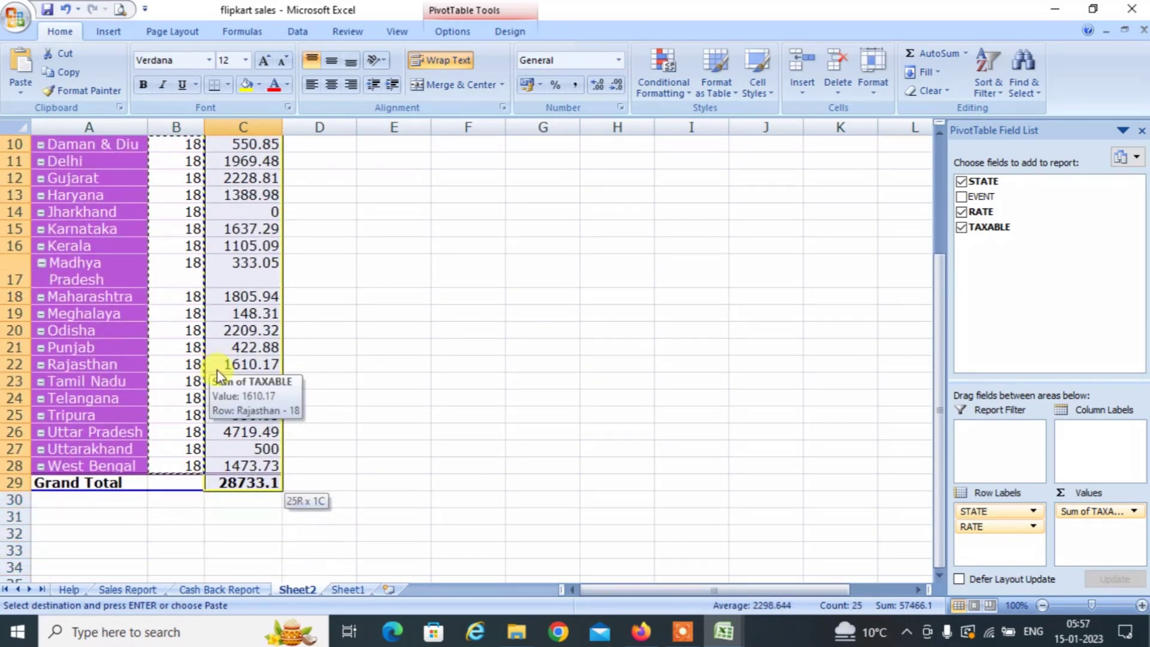
key("shift+Up")
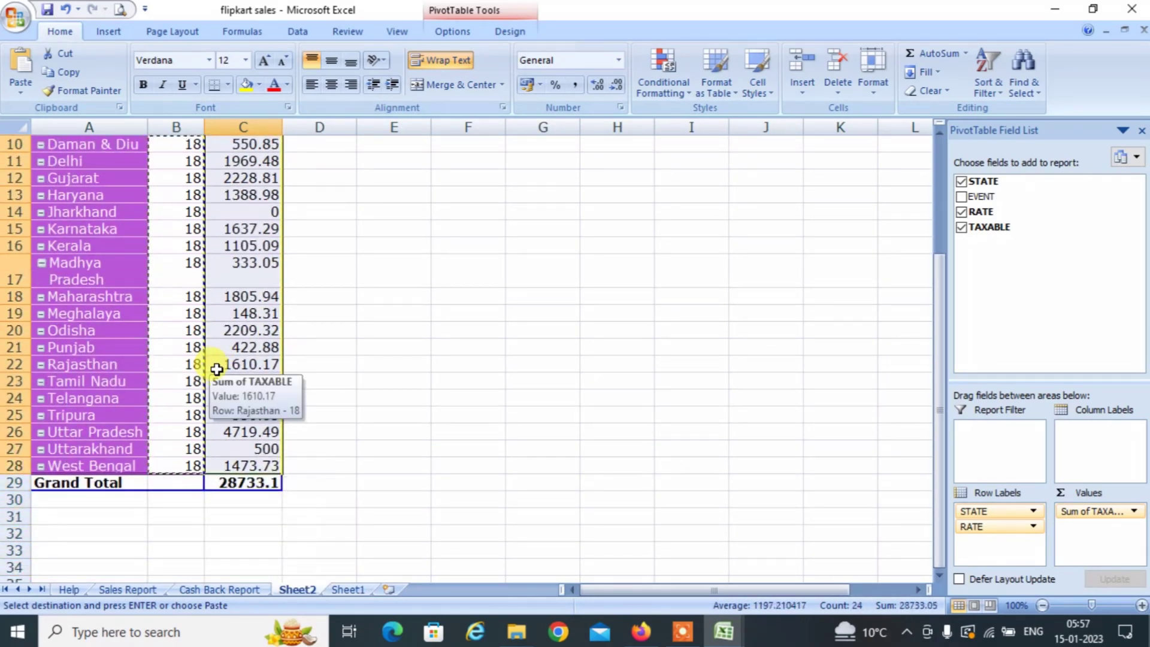
key("alt+Tab")
key("alt+Tab")
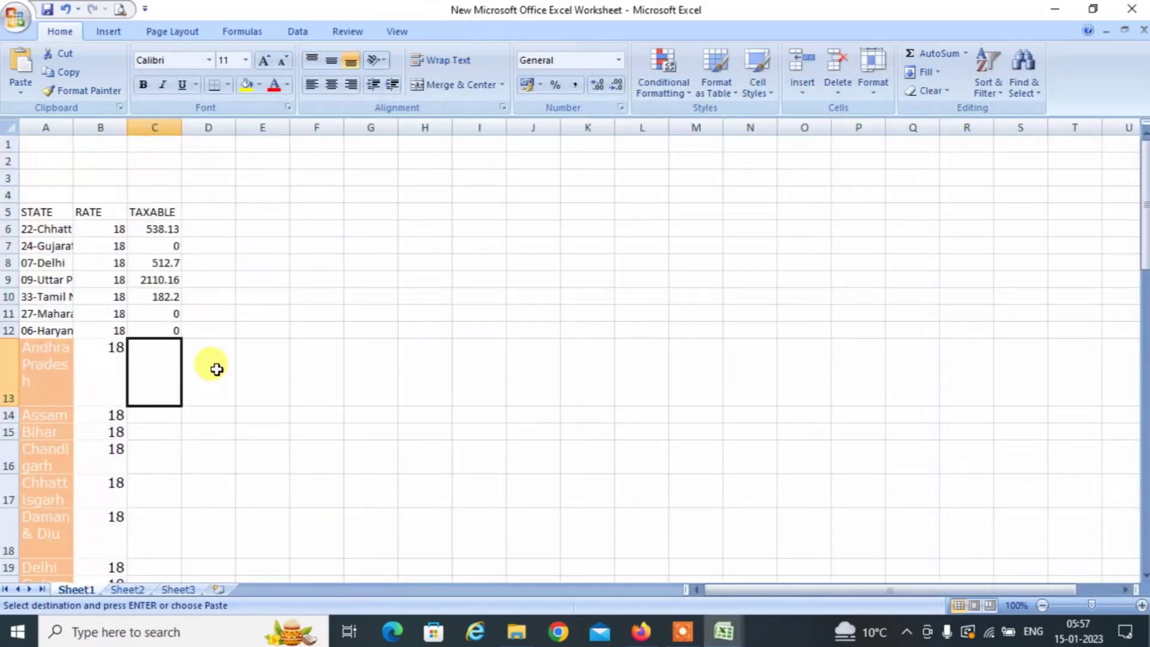
Paste the Flipkart taxable totals as values at C13, ending with West Bengal at 1473.73.
key("ctrl+alt+v")
key("Down")
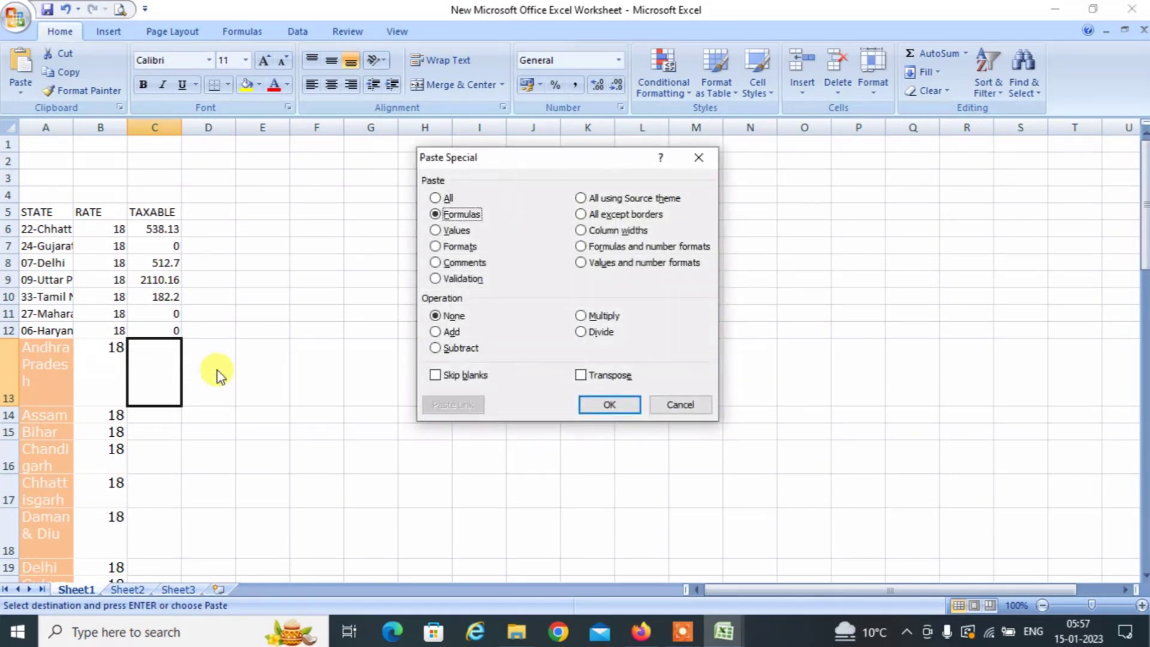
key("Down")
key("Down")
key("Up")
key("Return")
key("Left")
key("Left")
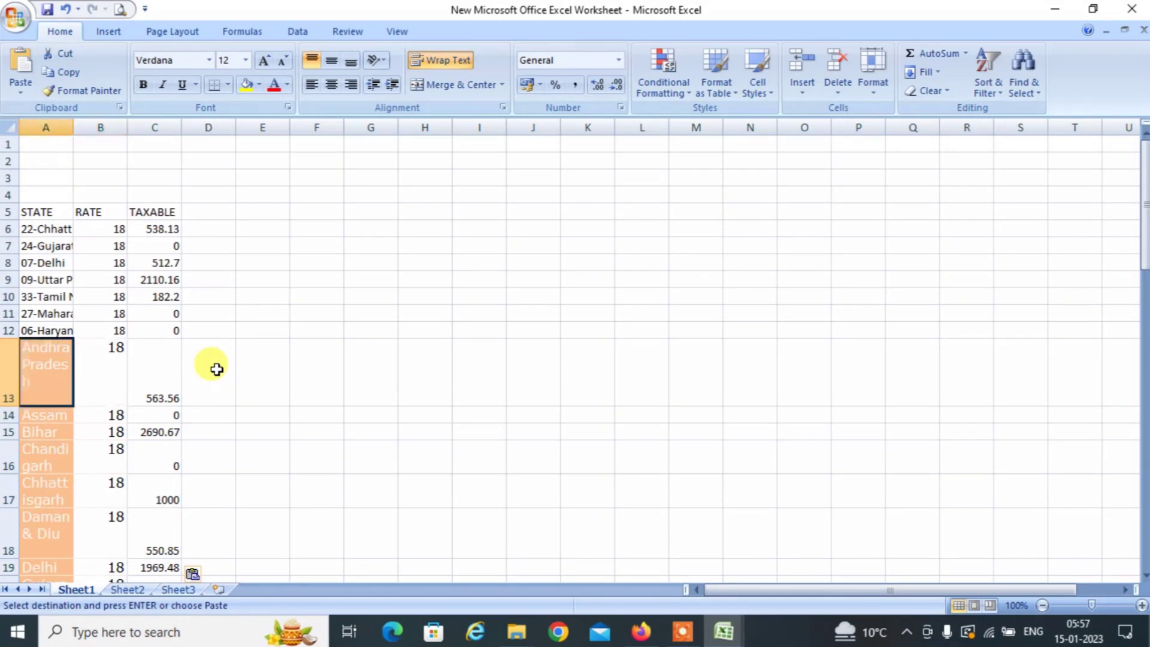
key("ctrl+Down")
key("ctrl+Down")
key("ctrl+Up")
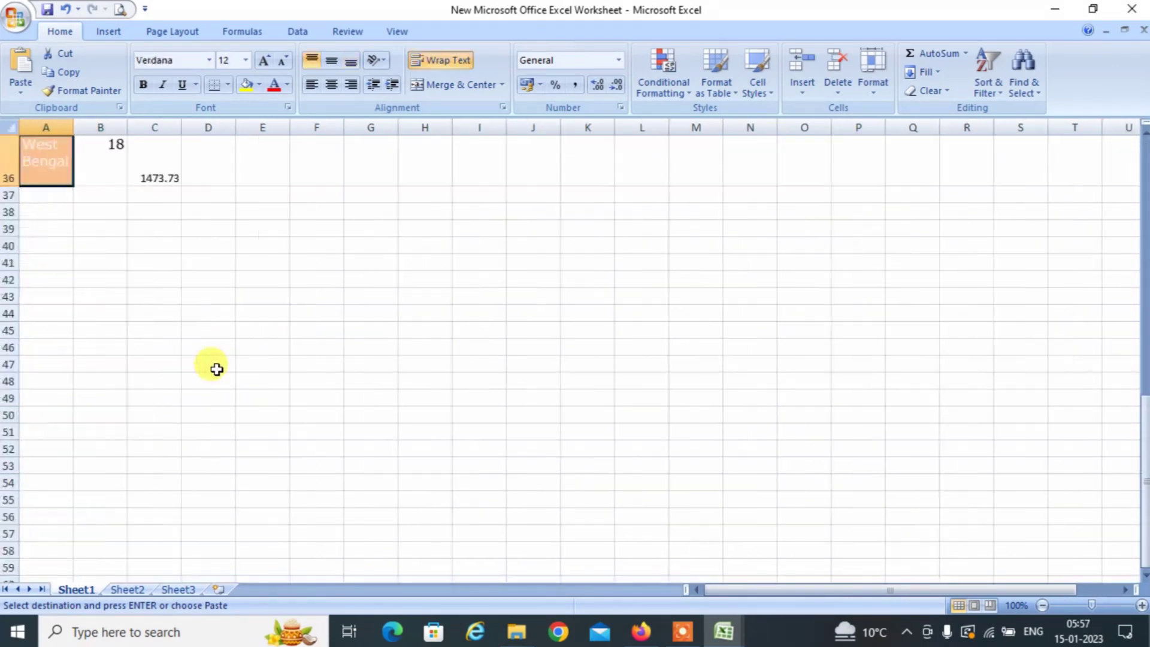
key("Up")
key("Up")
key("Up")
key("Up")
key("Up")
key("Up")
key("Up")
key("Up")
key("Up")
key("Up")
key("Up")
key("Up")
key("Up")
key("Up")
key("Up")
key("Up")
key("Up")
key("Up")
key("Up")
key("Up")
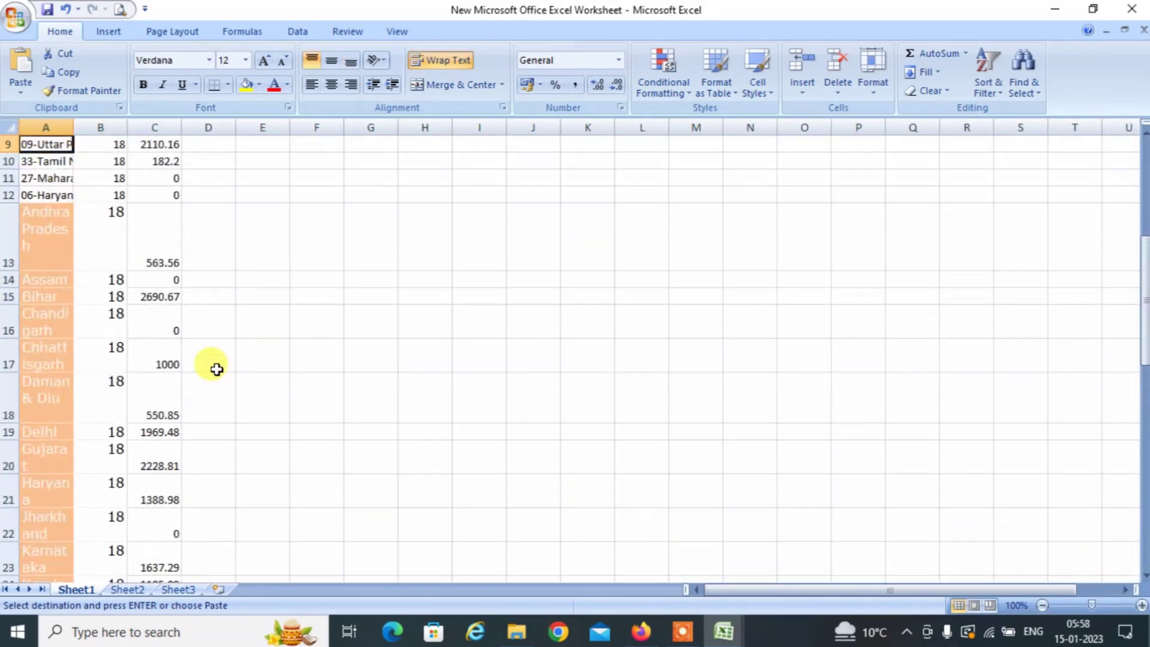
key("Up")
key("Up")
key("Up")
key("Down")
key("Down")
key("Down")
key("Down")
key("Down")
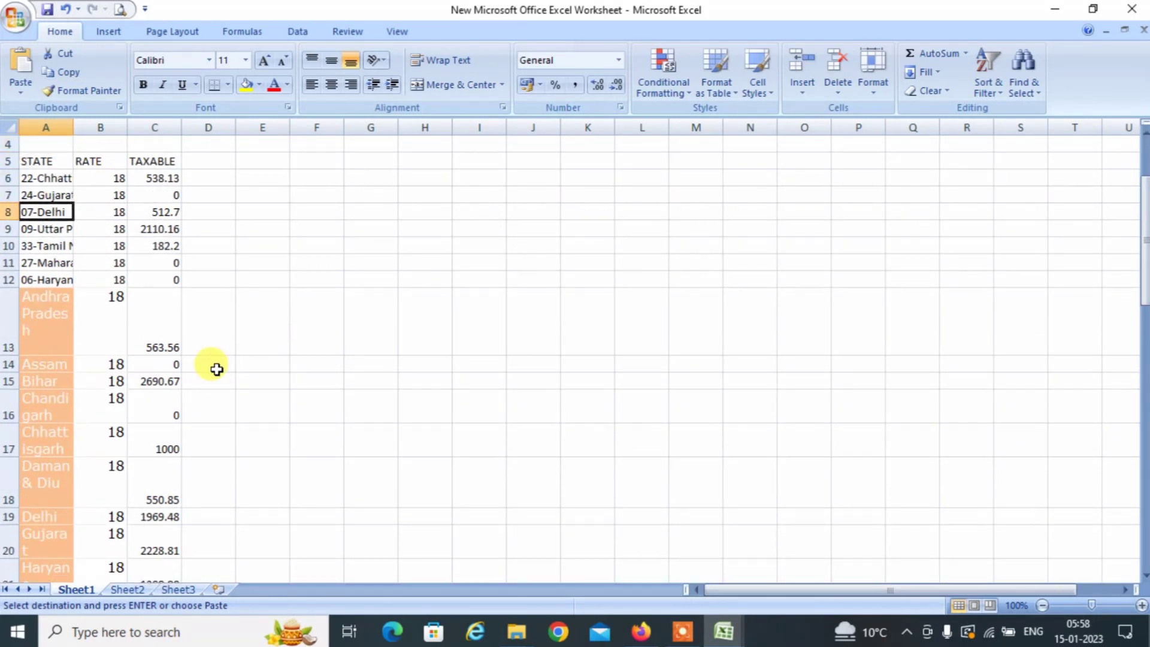
key("Down")
key("Down")
key("Down")
key("Down")
key("Down")
key("Down")
key("Down")
key("Down")
key("Down")
key("Down")
key("Down")
key("Down")
key("Down")
key("Down")
key("Down")
key("Down")
key("Down")
key("Down")
key("Down")
key("Down")
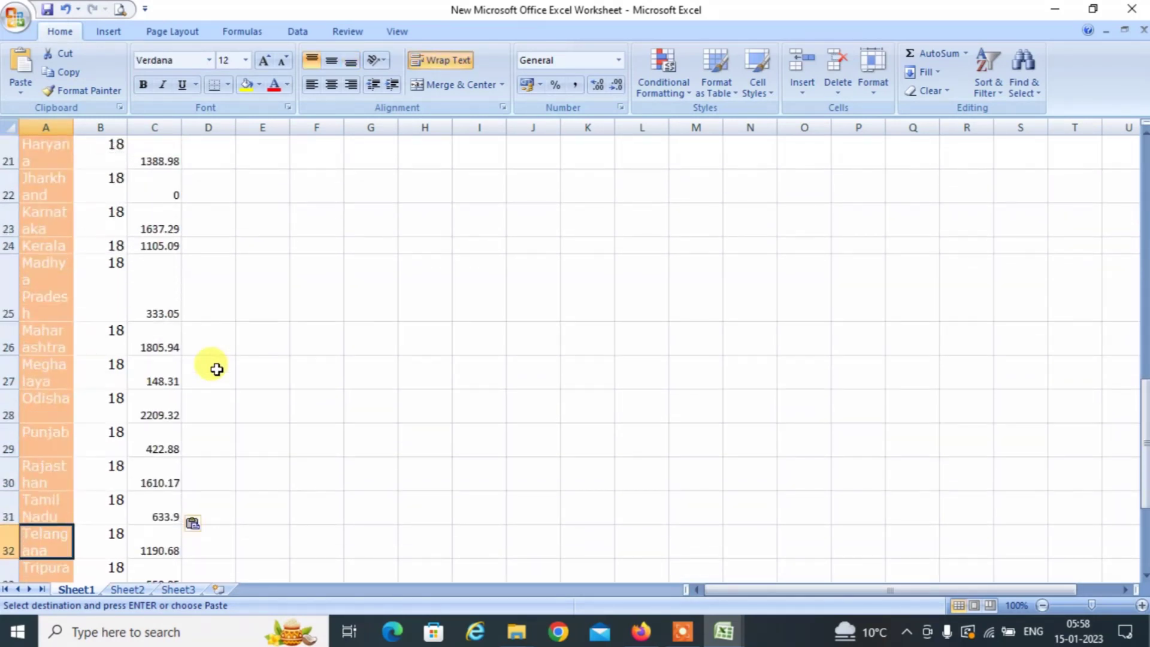
key("Down")
key("Down")
key("Down")
key("Down")
key("Down")
key("Down")
key("Down")
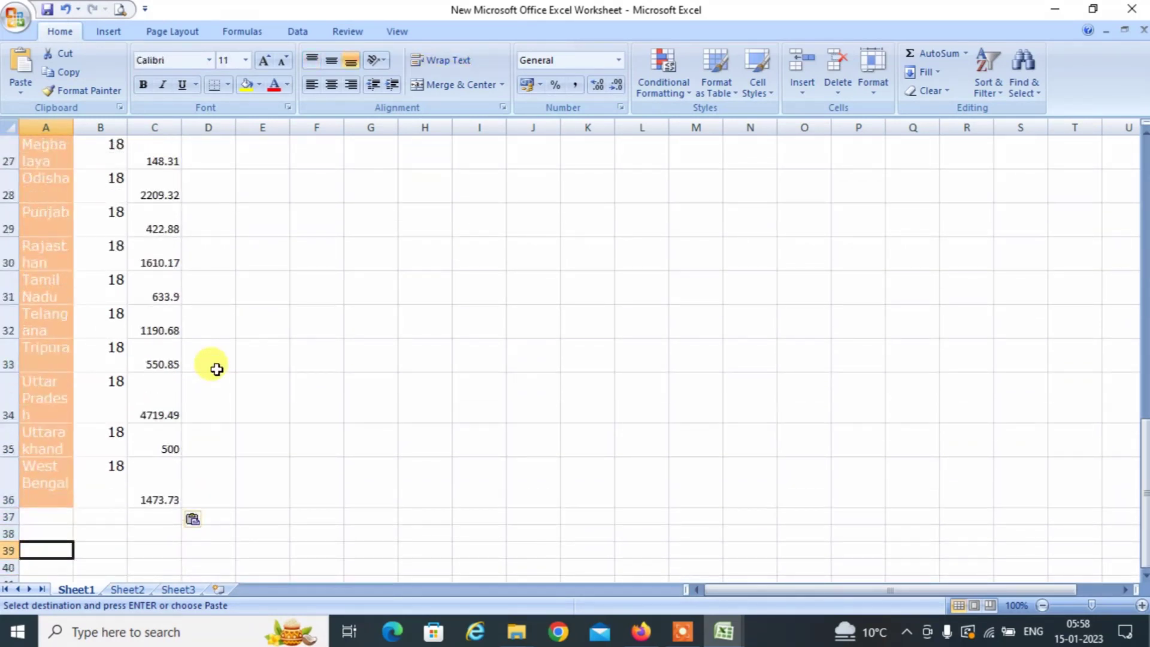
key("Up")
key("Up")
Close the flipkart sales workbook, cancelling the save prompt on the new worksheet.
key("alt+Tab")
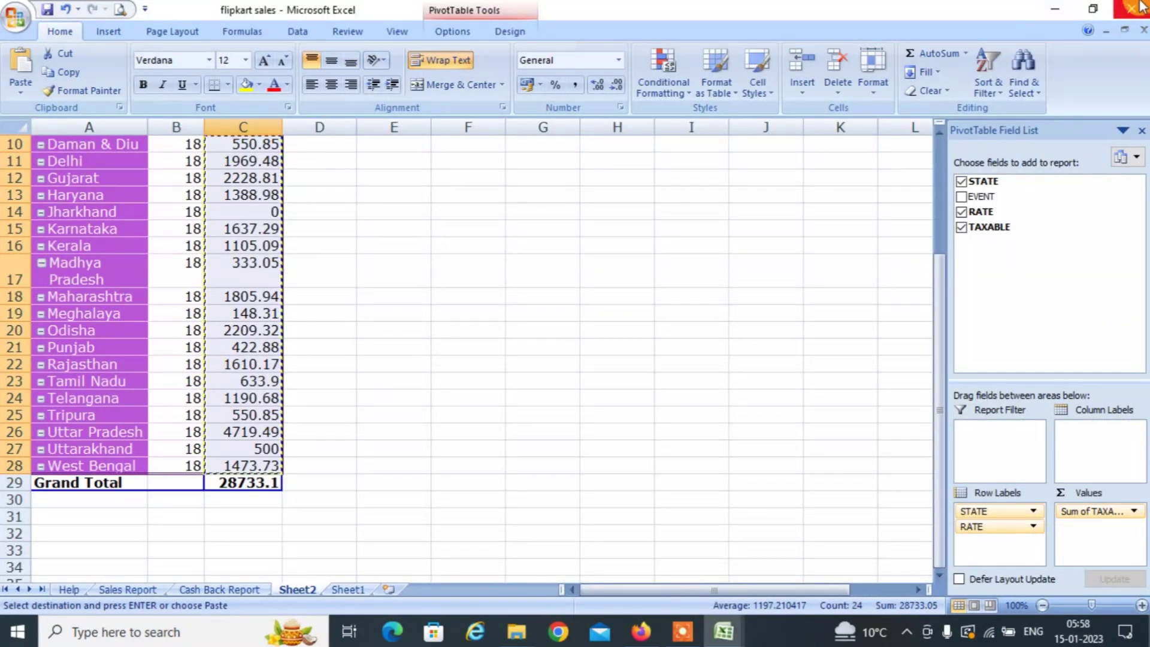
left_click(1132, 8)
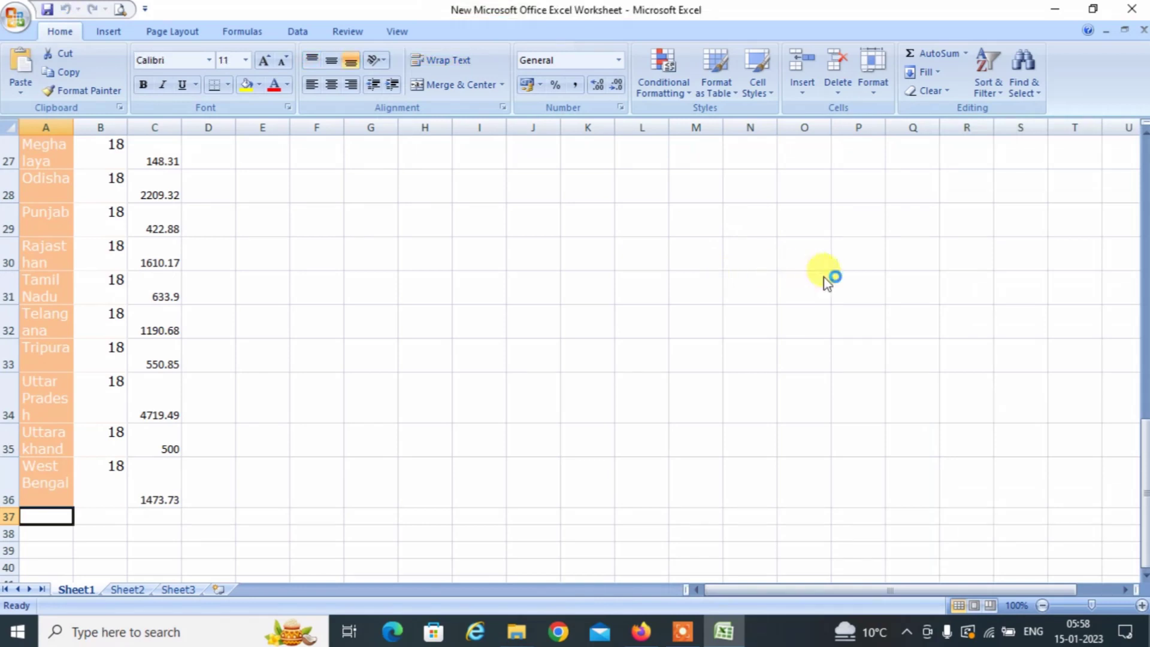
left_click(1134, 7)
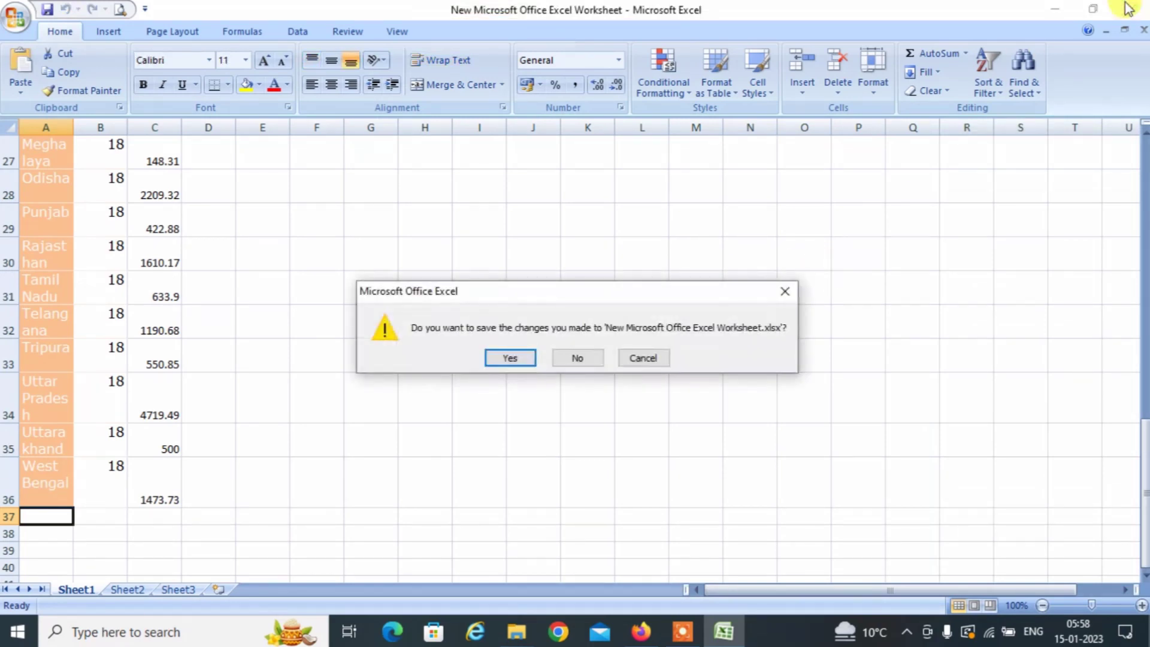
left_click(784, 291)
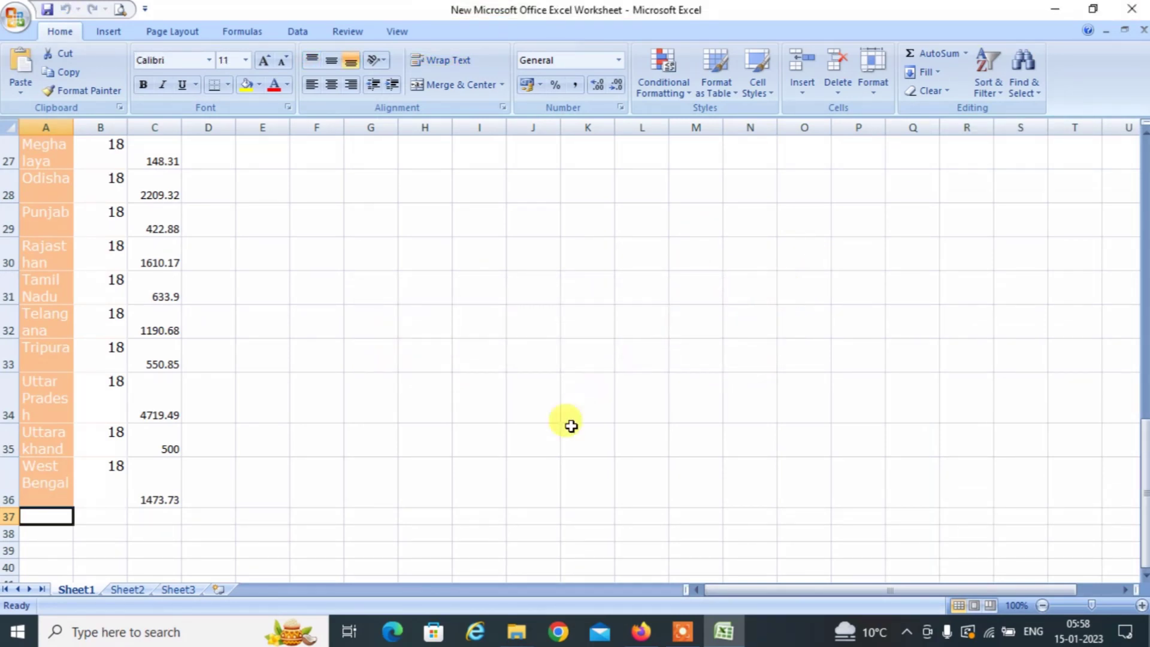
key("alt+Tab")
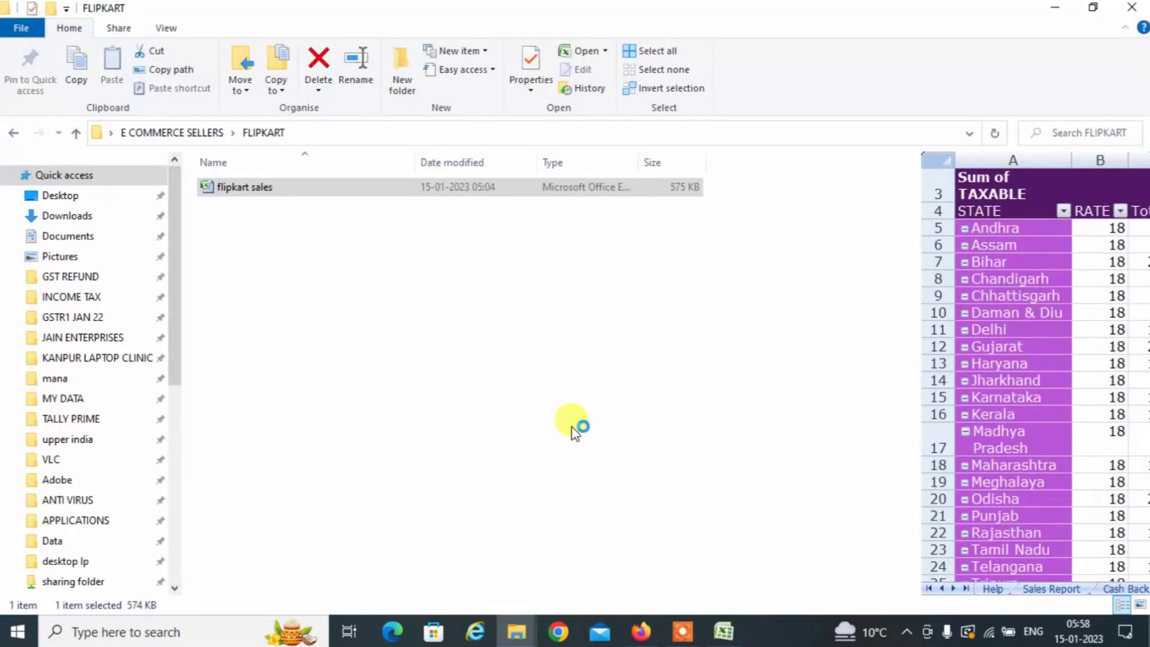
key("alt+Tab")
key("F2")
Go from the FLIPKART folder up to MEESHO > Meesho and open the ForwardReports workbook.
key("Escape")
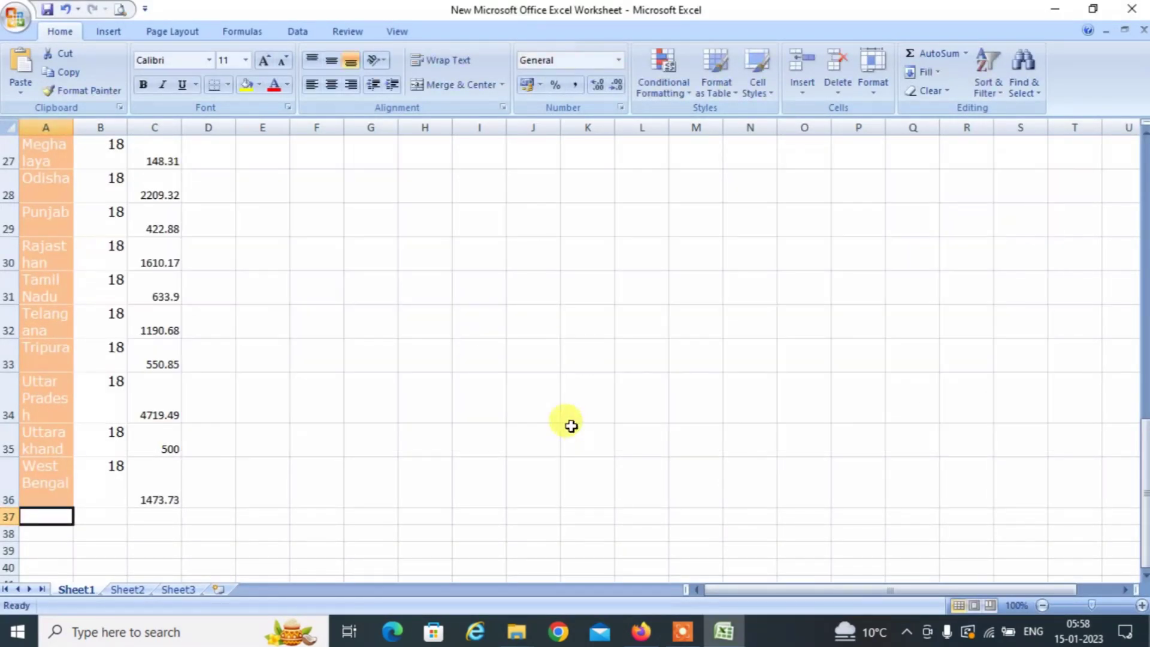
key("alt+Tab")
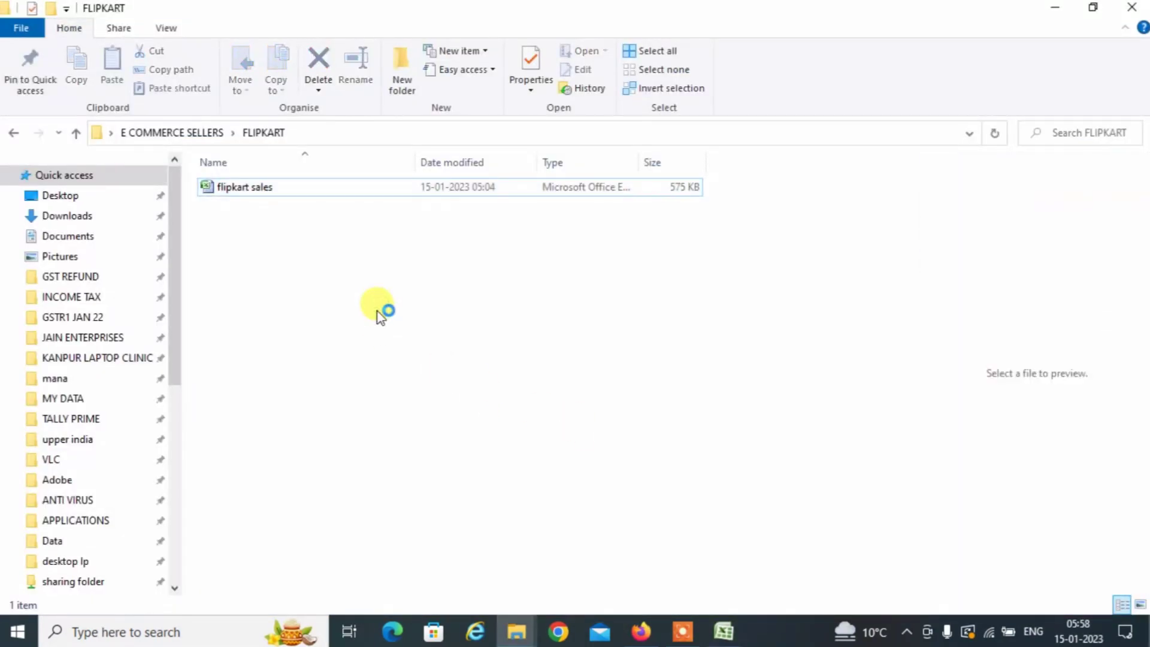
key("BackSpace")
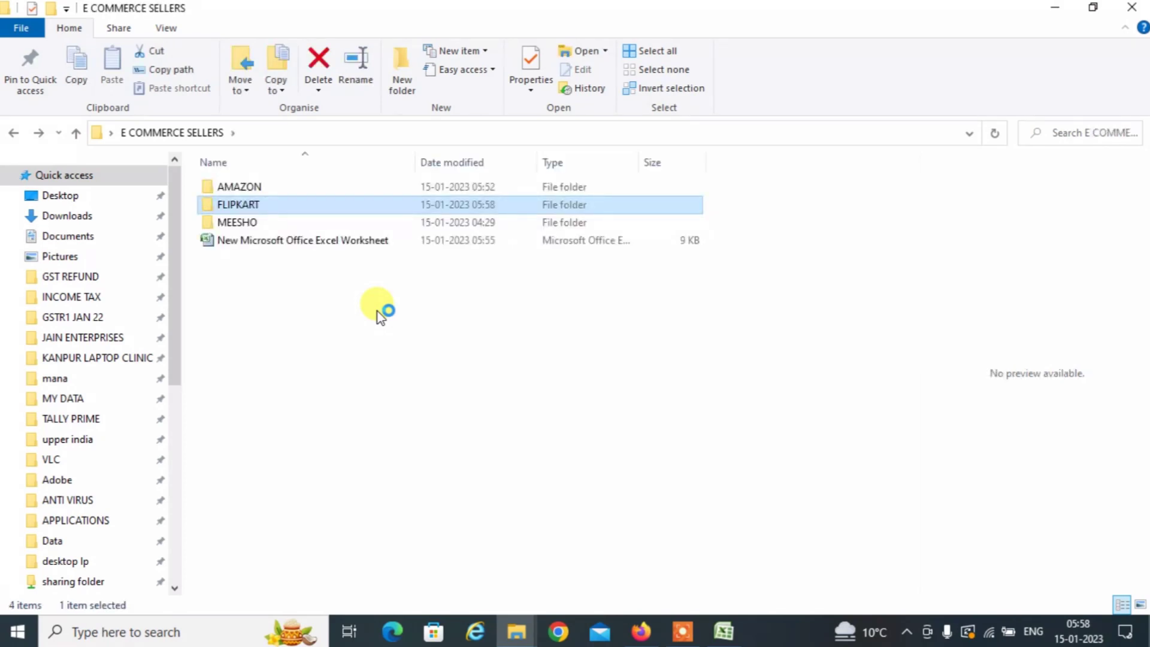
key("Down")
key("Return")
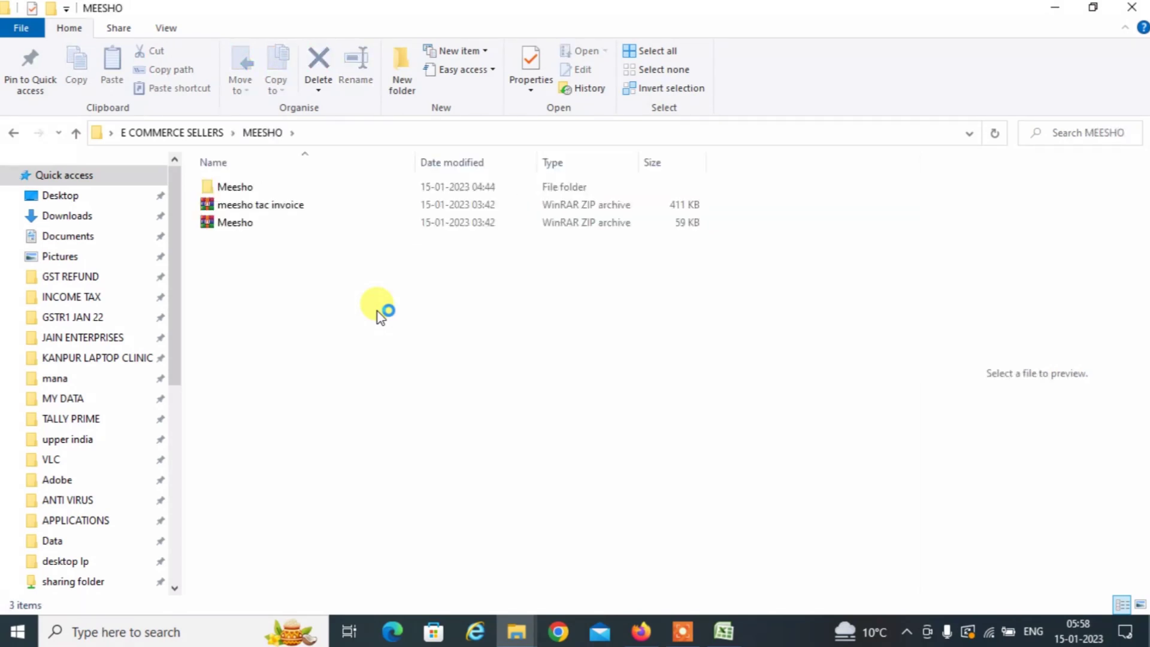
key("Down")
key("Up")
key("Return")
key("Down")
key("Up")
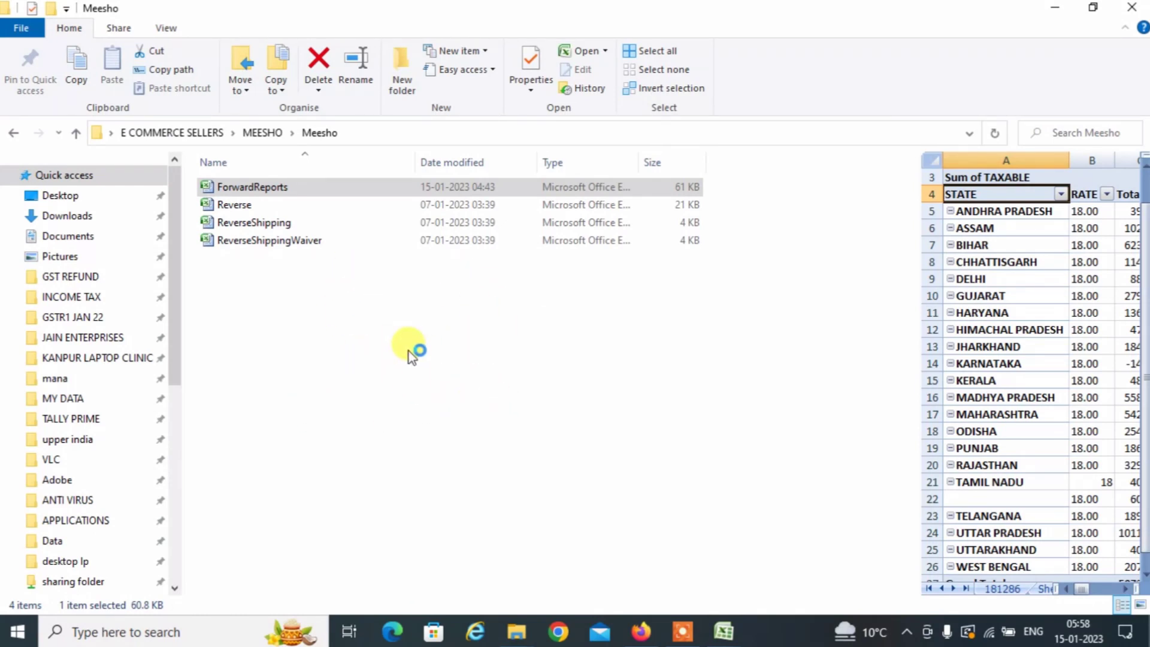
left_click(730, 628)
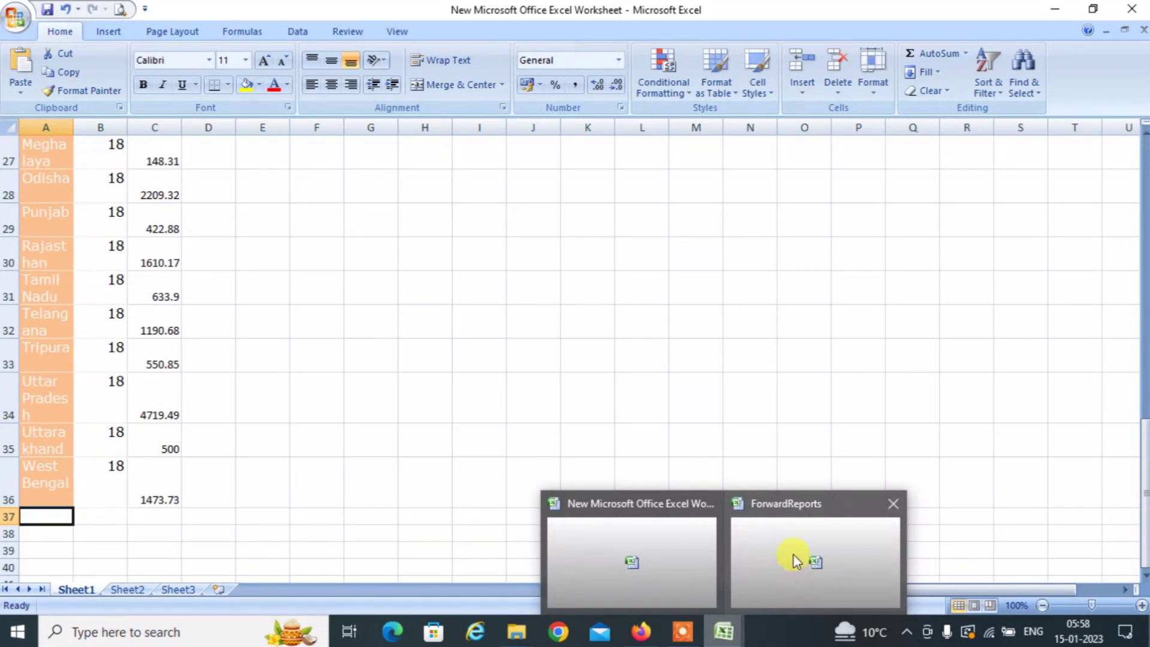
Select the pivot's state names A5:A26, ANDHRA PRADESH to WEST BENGAL, and copy them.
left_click(793, 555)
left_click(87, 219)
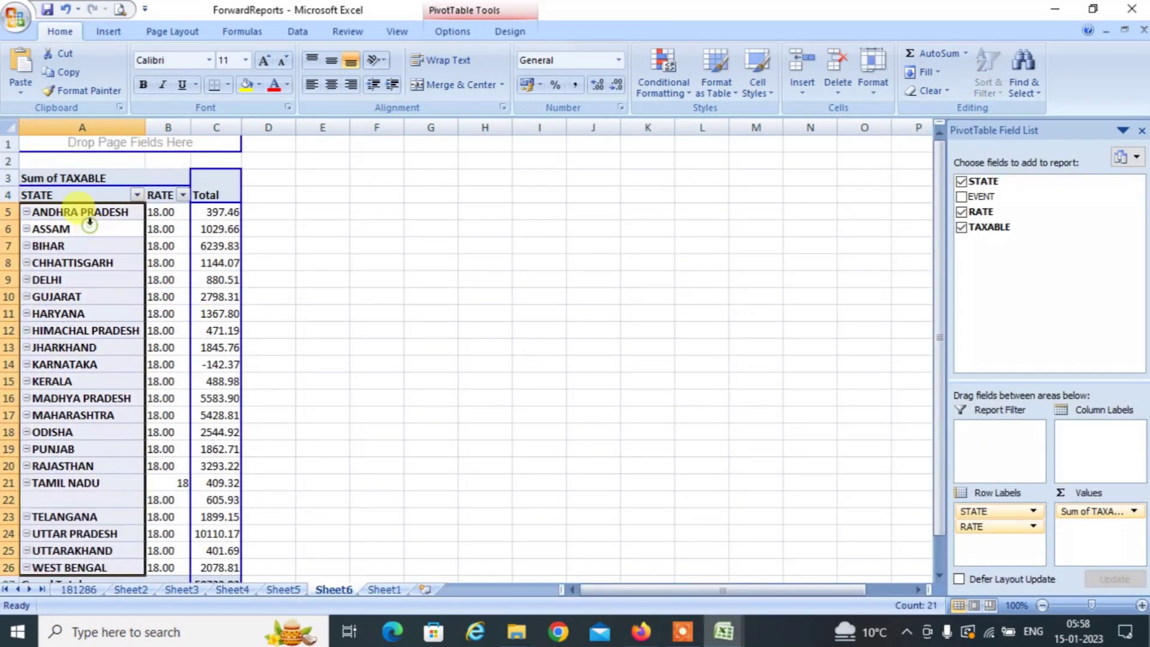
left_click(90, 219)
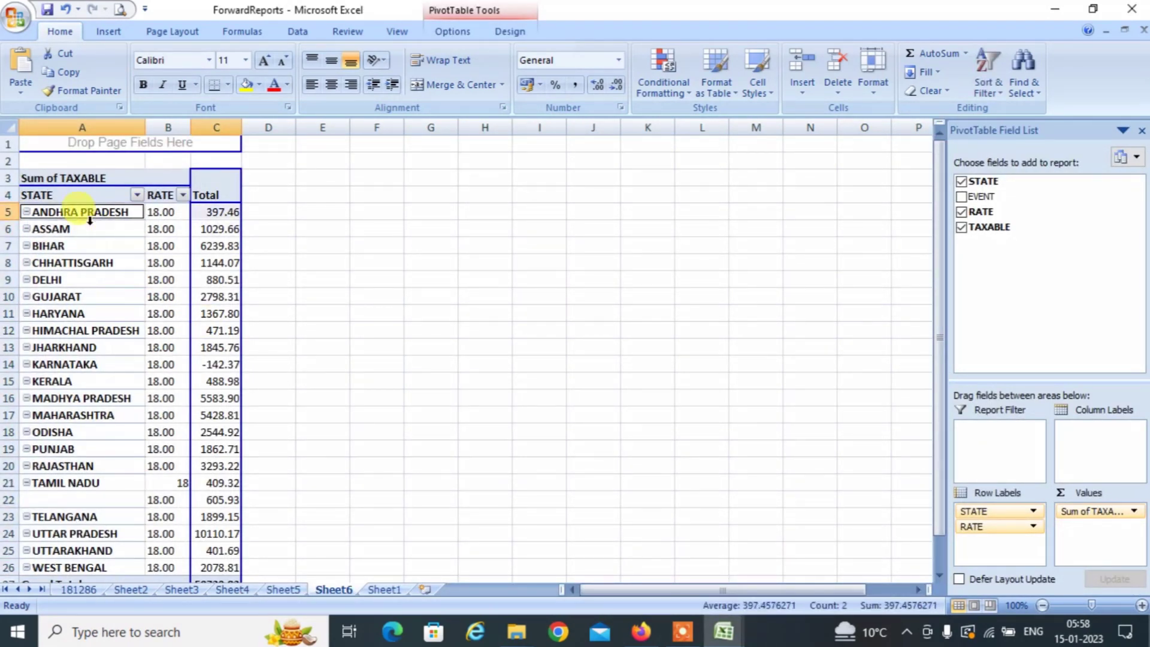
key("Down")
key("Down")
key("Down")
key("Down")
key("Down")
key("Down")
key("Down")
key("Down")
key("Down")
key("Down")
key("Down")
key("Down")
key("Down")
key("Down")
key("Down")
key("Down")
key("Down")
key("Down")
key("Down")
key("Down")
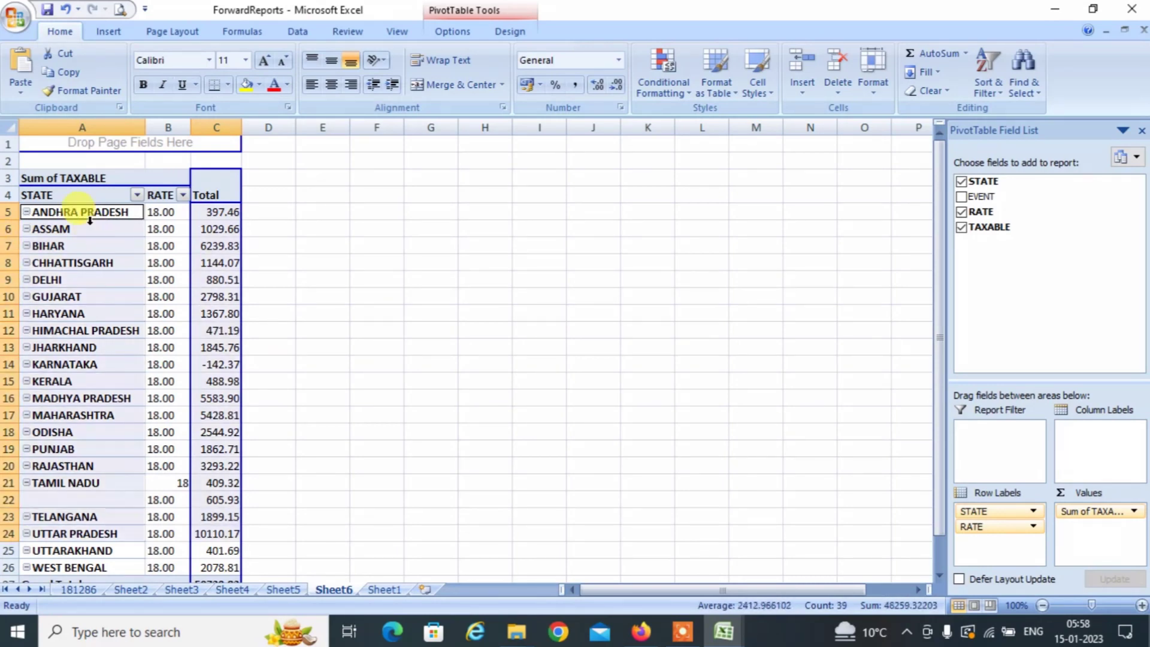
key("shift+Up")
key("shift+Up")
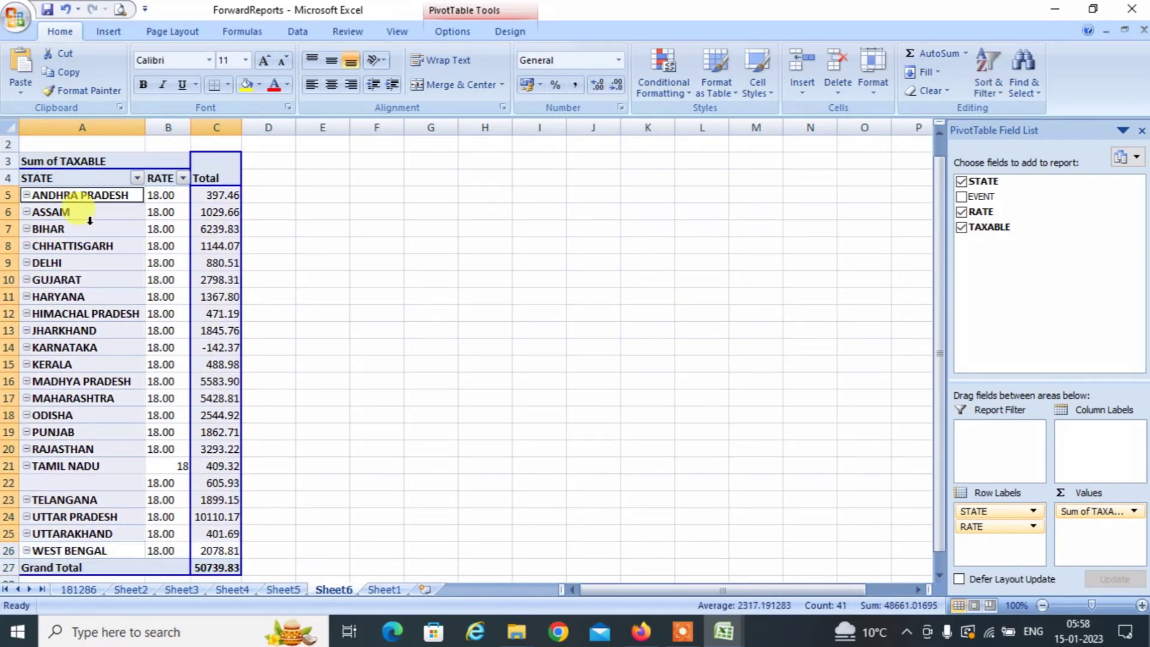
key("Down")
key("Down")
key("Down")
key("Down")
key("Down")
key("Down")
key("Down")
key("Down")
key("Down")
key("Down")
key("Down")
key("Down")
key("Down")
key("Down")
key("Down")
key("Down")
key("Down")
key("Down")
key("Down")
key("Down")
key("Up")
key("Up")
key("Up")
key("Up")
key("Up")
key("Up")
key("Up")
key("Up")
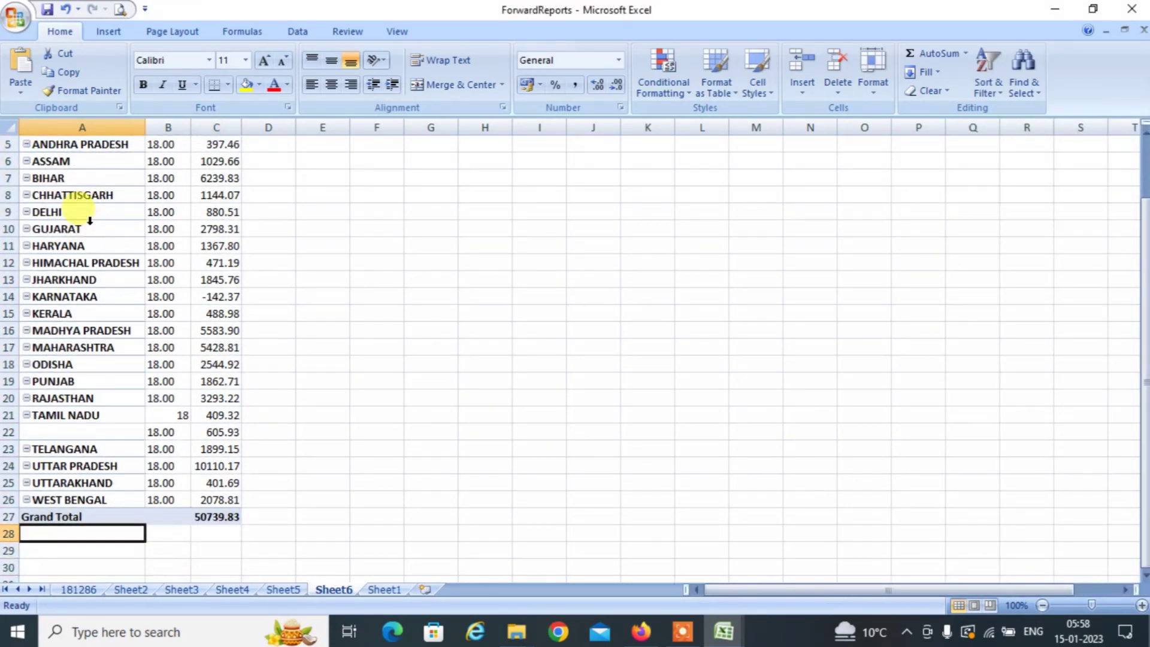
key("Up")
key("Up")
key("Up")
key("Up")
key("Up")
key("Up")
key("Up")
key("Up")
key("Up")
key("Up")
key("Up")
key("Up")
key("Up")
key("Up")
key("Up")
key("Up")
key("Up")
key("Up")
key("Up")
key("Up")
key("Down")
key("Down")
key("Down")
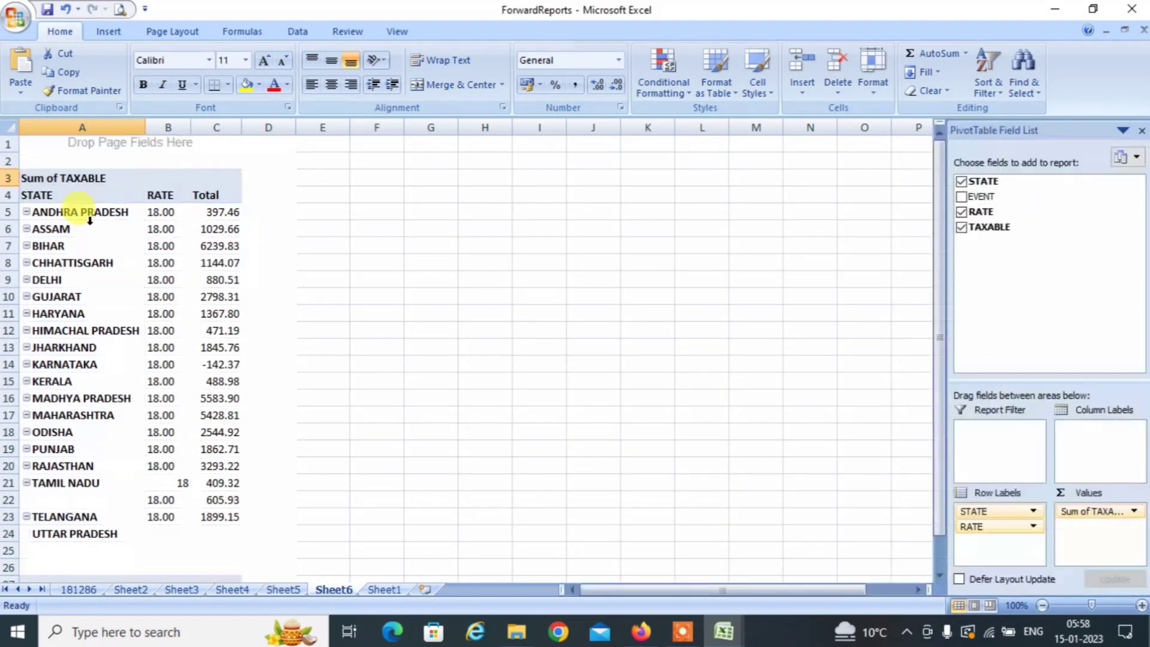
key("shift+Down")
key("shift+Down")
key("shift+Down")
key("shift+Down")
key("shift+Down")
key("shift+Down")
key("shift+Down")
key("shift+Down")
key("shift+Down")
key("shift+Down")
key("shift+Down")
key("shift+Down")
key("shift+Down")
key("shift+Down")
key("shift+Down")
key("shift+Down")
key("shift+Down")
key("shift+Down")
key("shift+Down")
key("shift+Down")
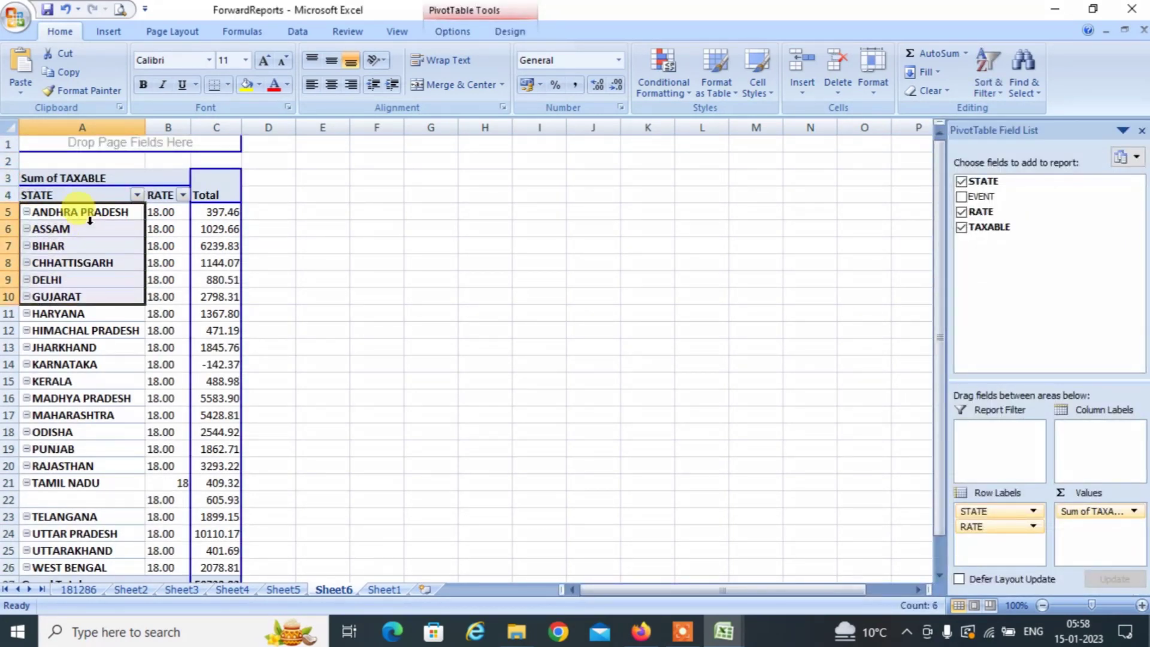
key("shift+Up")
key("shift+Up")
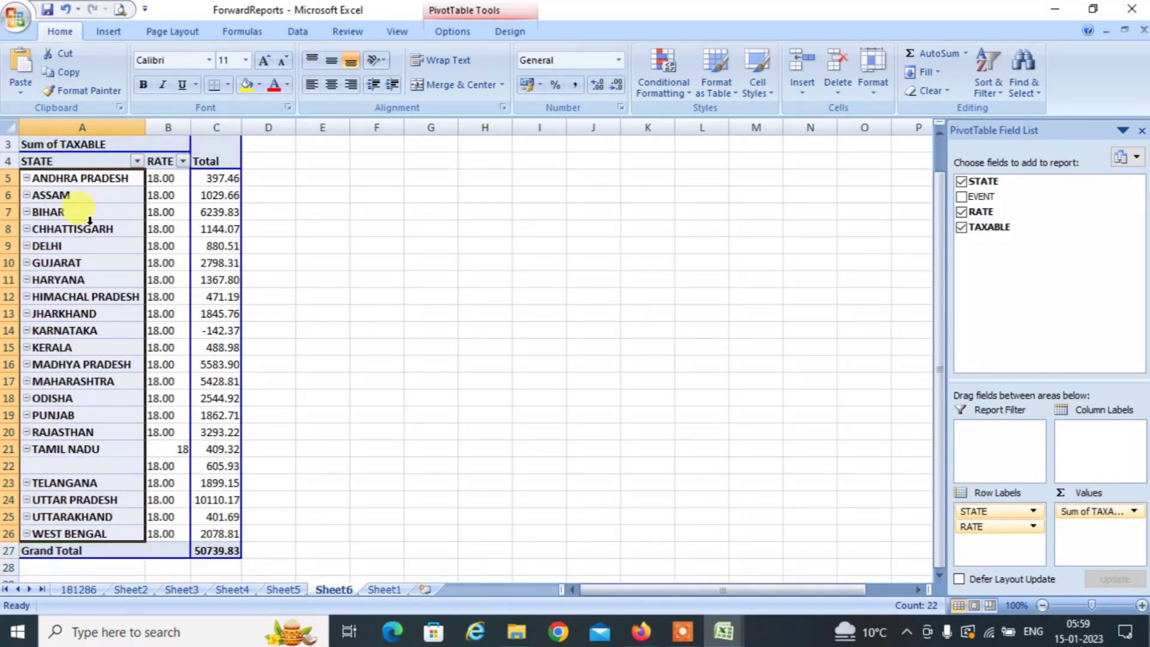
key("ctrl+c")
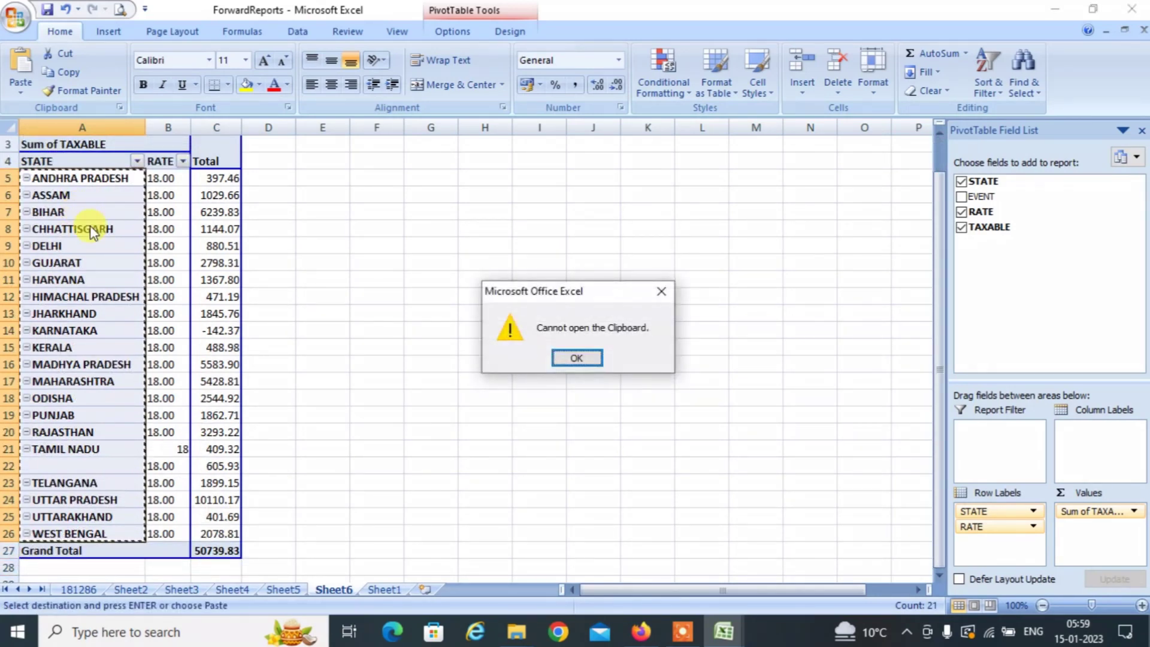
Dismiss the 'Cannot open the Clipboard' error message.
key("alt+Tab")
key("alt+space")
key("Escape")
left_click(563, 362)
left_click_drag(562, 361, 511, 374)
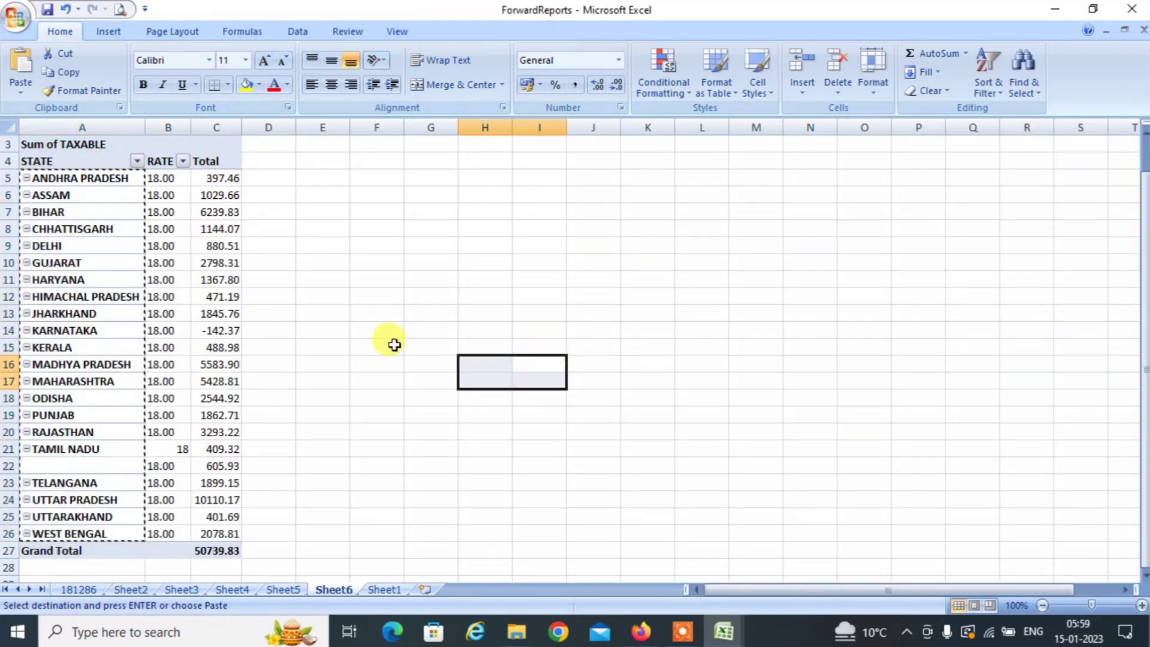
Paste the state names at A37 and the 18.00 rates beside them in column B.
key("alt+Tab")
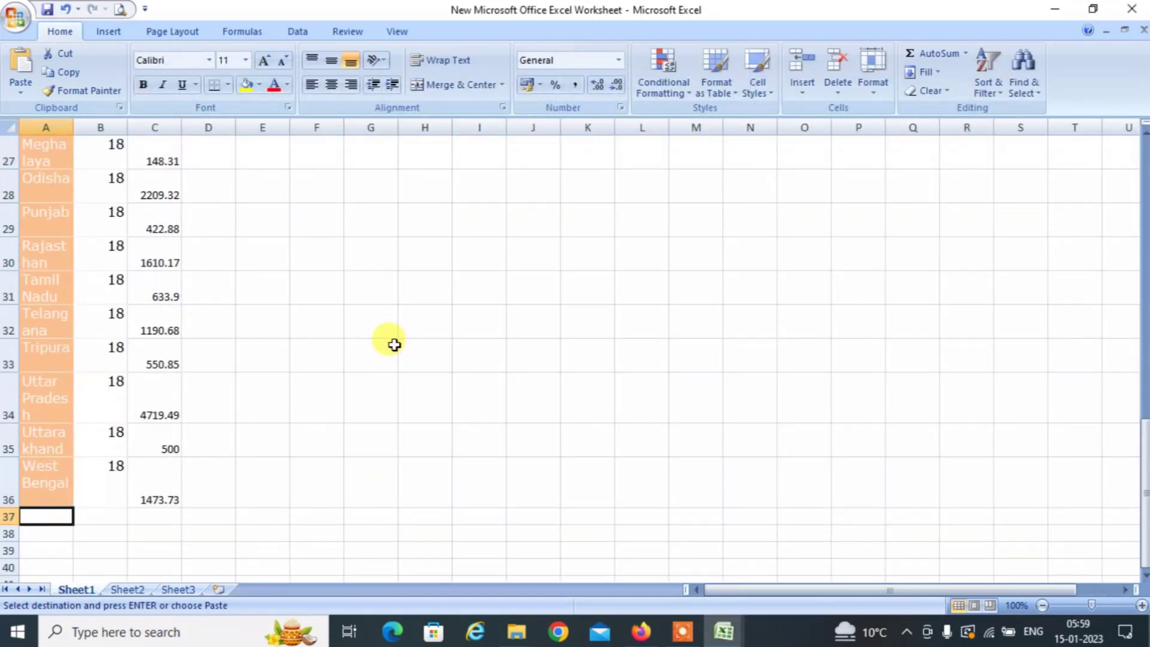
key("ctrl+v")
key("alt+Tab")
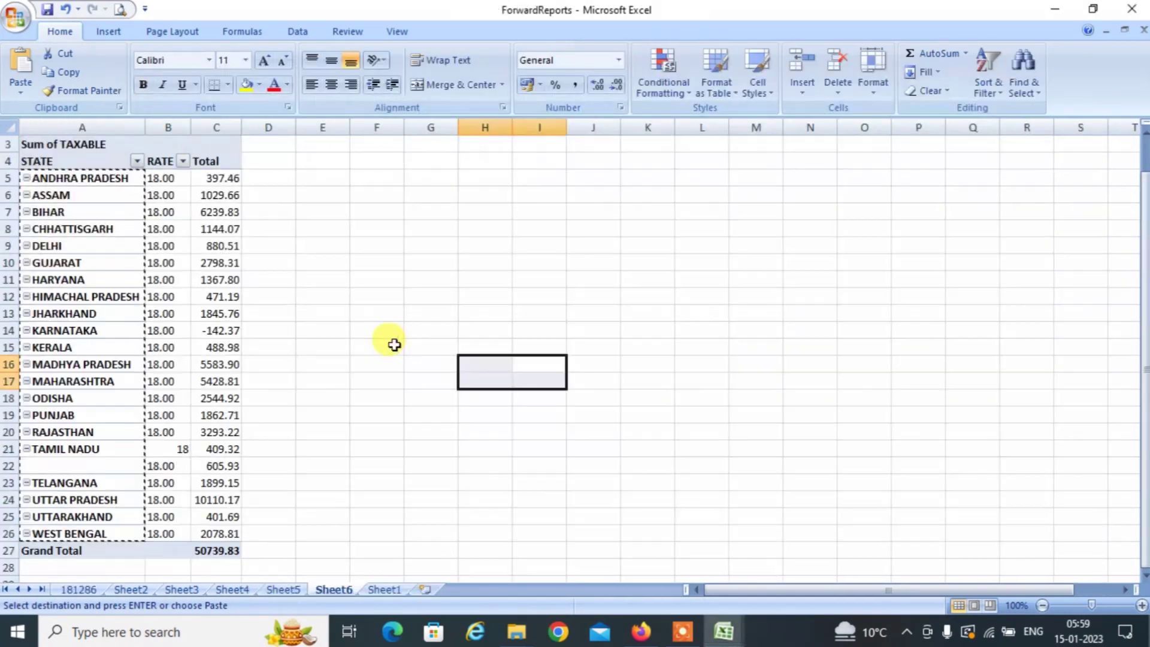
key("Right")
key("Left")
key("Left")
key("Left")
key("Left")
key("Left")
key("Left")
key("Left")
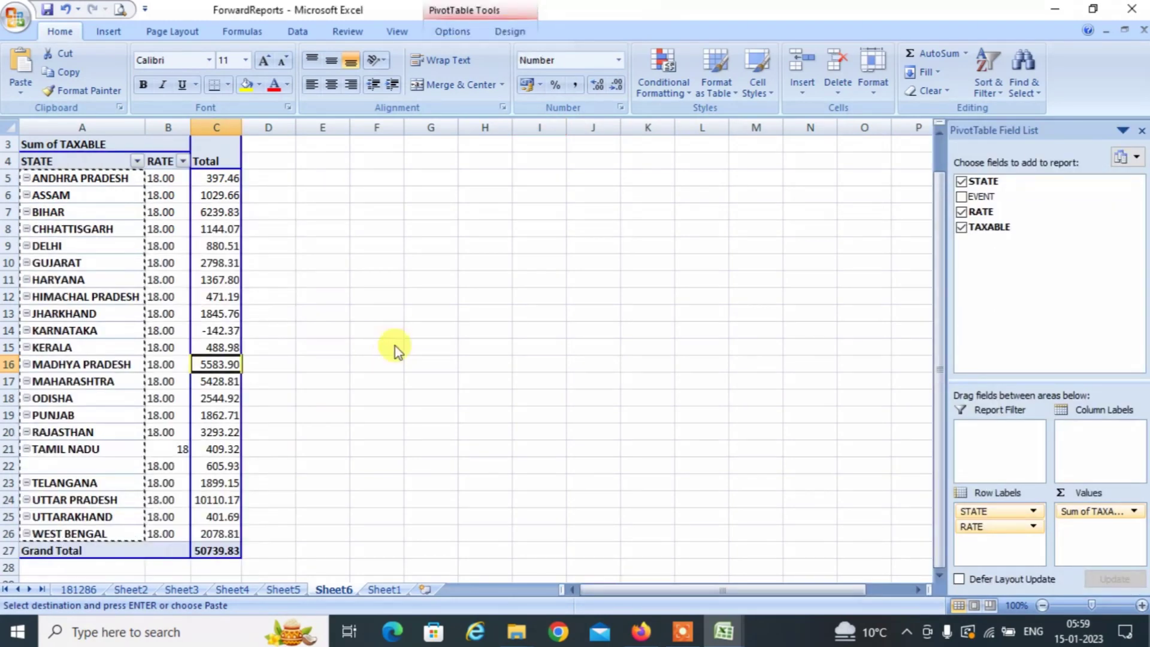
key("Up")
key("Up")
key("Up")
key("Up")
key("Up")
key("Up")
key("Up")
key("Up")
key("Up")
key("Left")
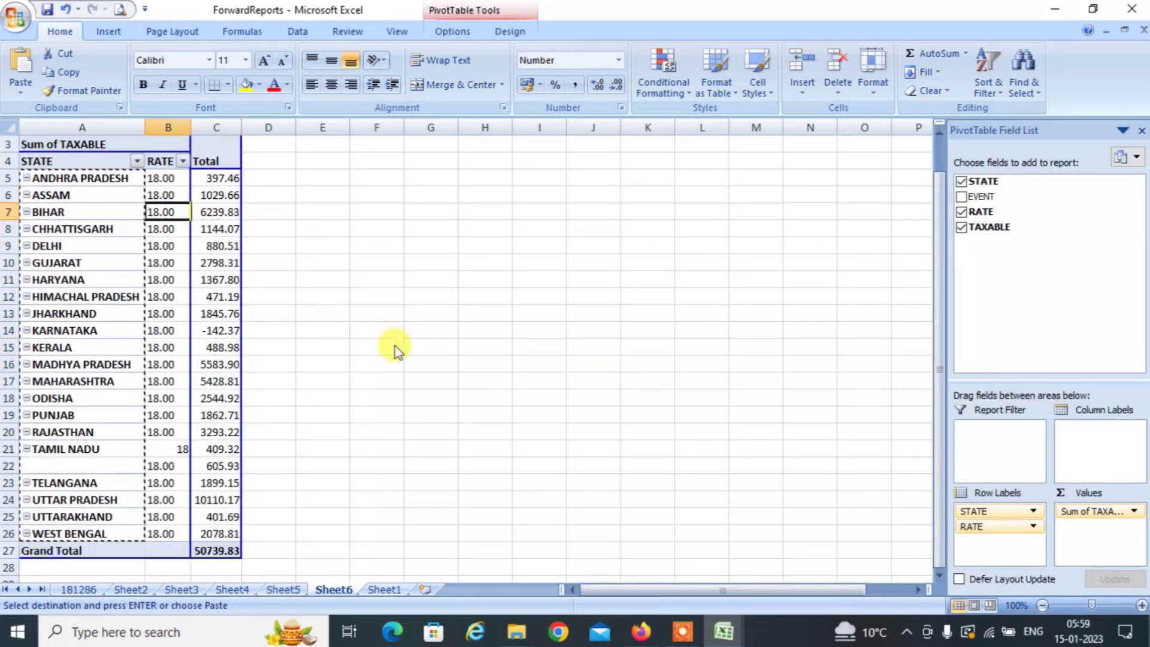
key("Up")
key("Up")
key("shift+Down")
key("shift+Down")
key("shift+Down")
key("shift+Down")
key("shift+Down")
key("shift+Down")
key("shift+Down")
key("shift+Down")
key("shift+Down")
key("shift+Down")
key("shift+Down")
key("shift+Down")
key("shift+Down")
key("shift+Down")
key("shift+Down")
key("shift+Down")
key("shift+Down")
key("shift+Down")
key("shift+Down")
key("shift+Down")
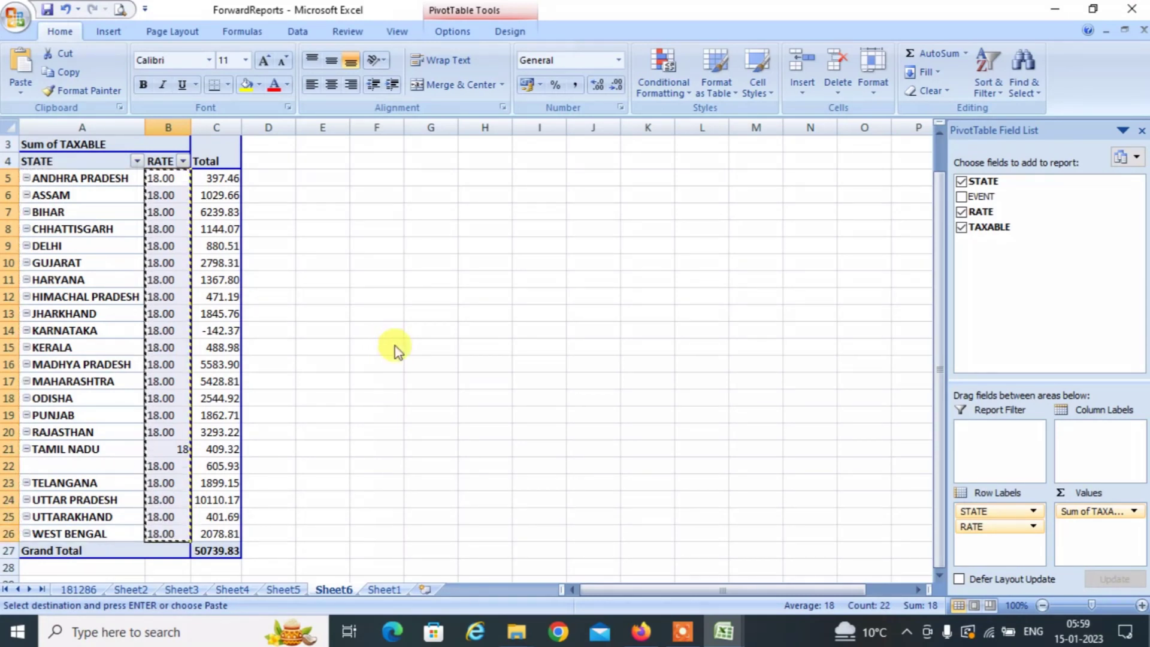
key("alt+Tab")
key("Right")
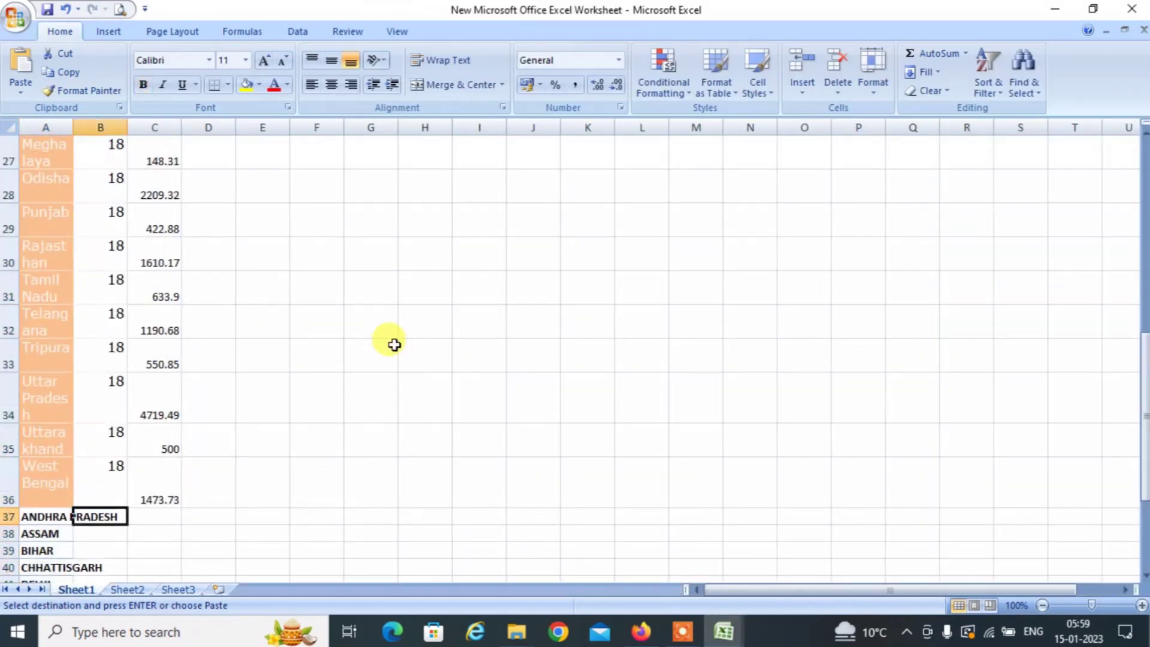
key("ctrl+v")
Paste the taxable totals, without the Grand Total, as values into column C.
key("alt+Tab")
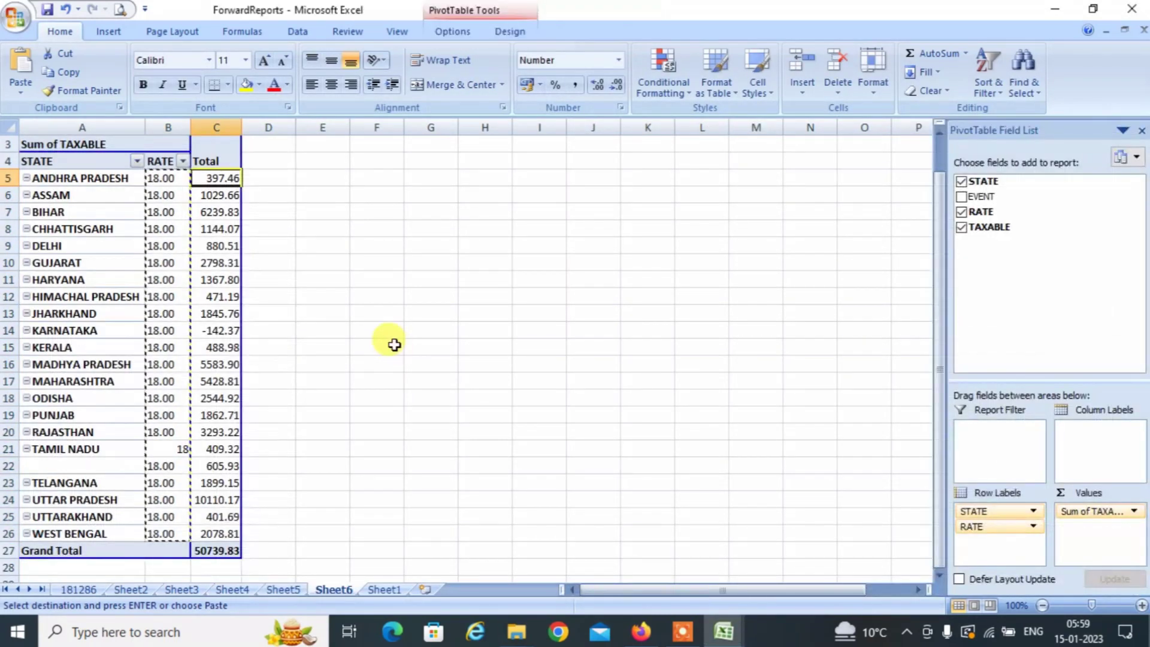
key("shift+Up")
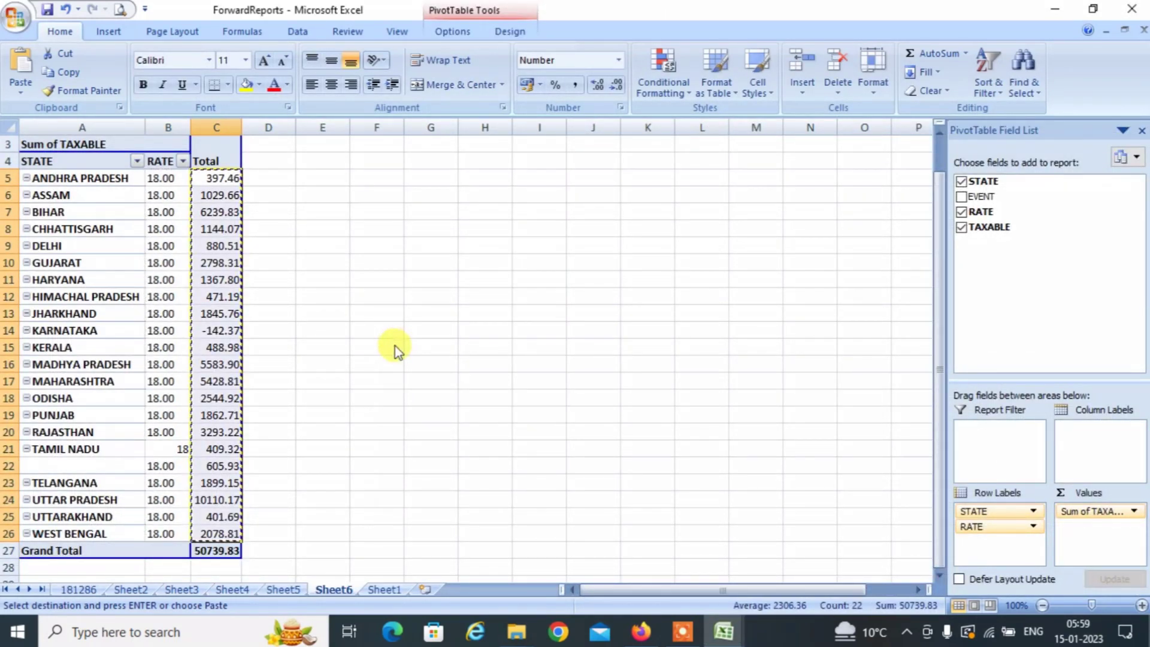
key("ctrl+c")
key("alt+Tab")
key("Right")
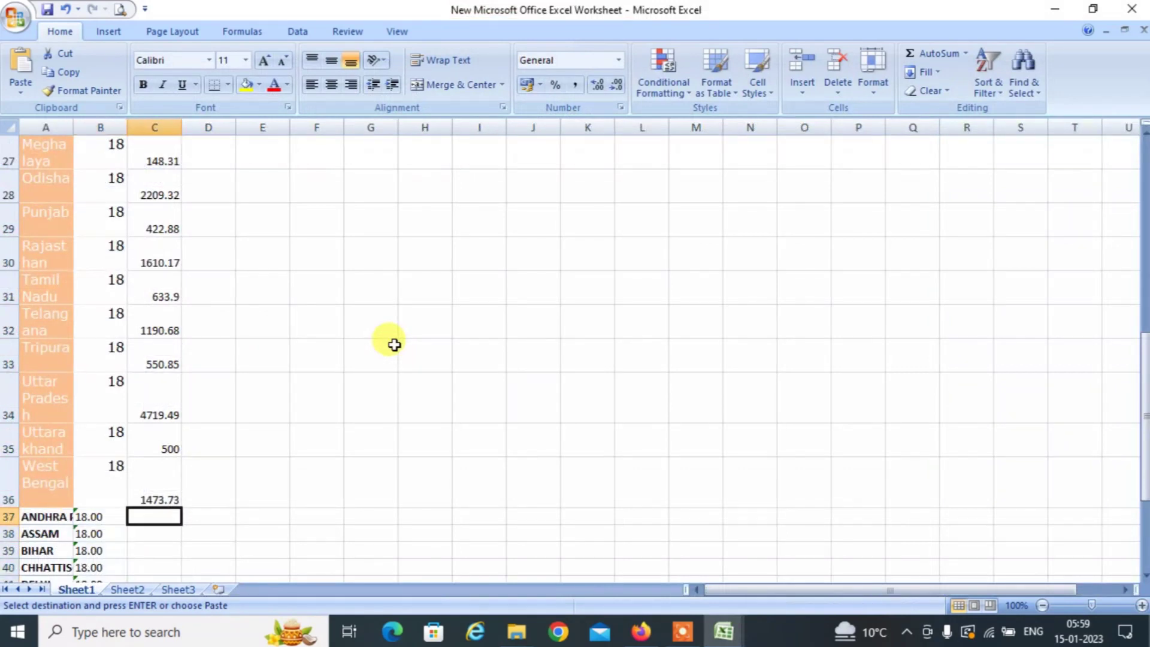
key("ctrl+alt+v")
key("f")
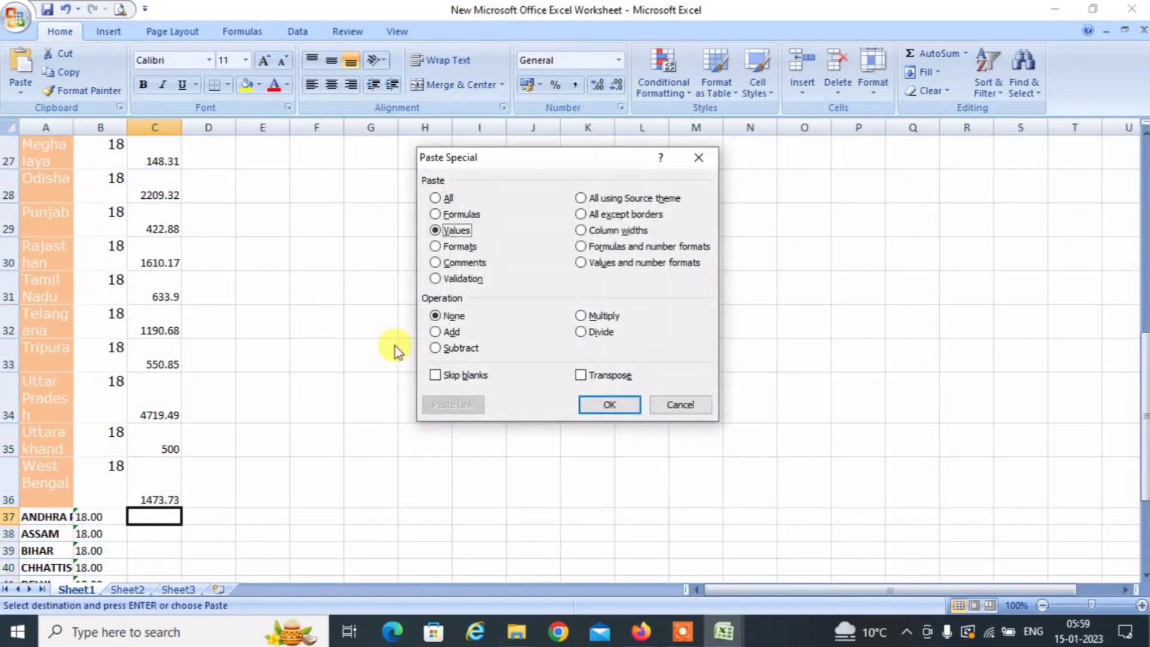
key("Return")
Convert the pasted 18.00 rates in column B from text to numbers.
key("Left")
key("Left")
key("Right")
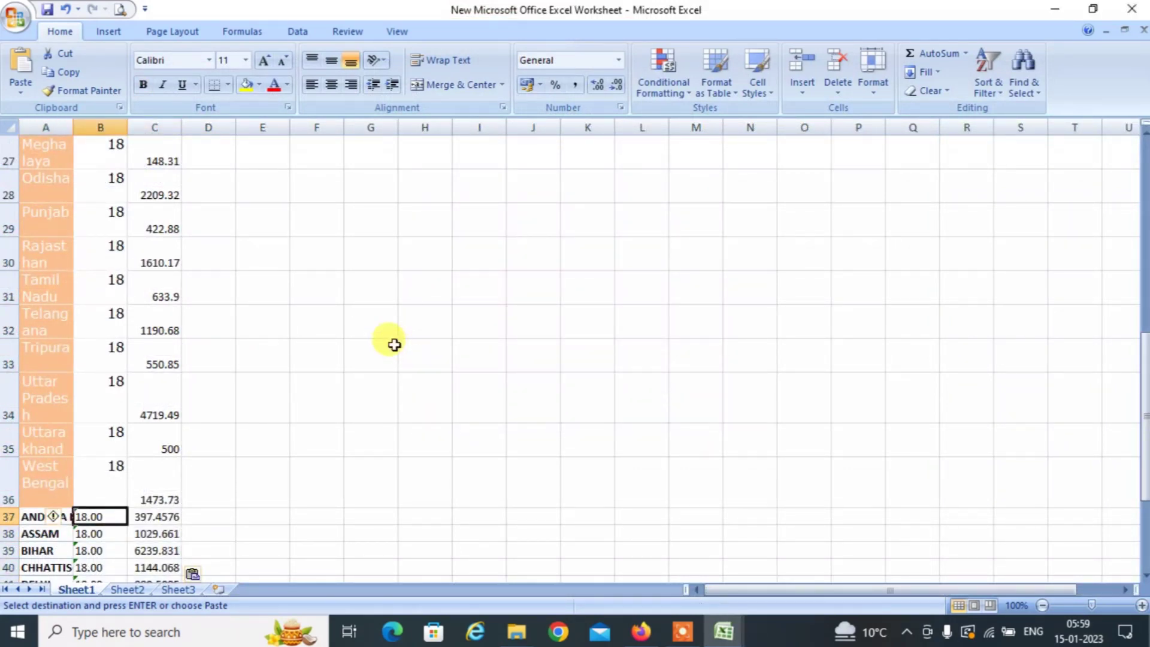
key("ctrl+shift+Down")
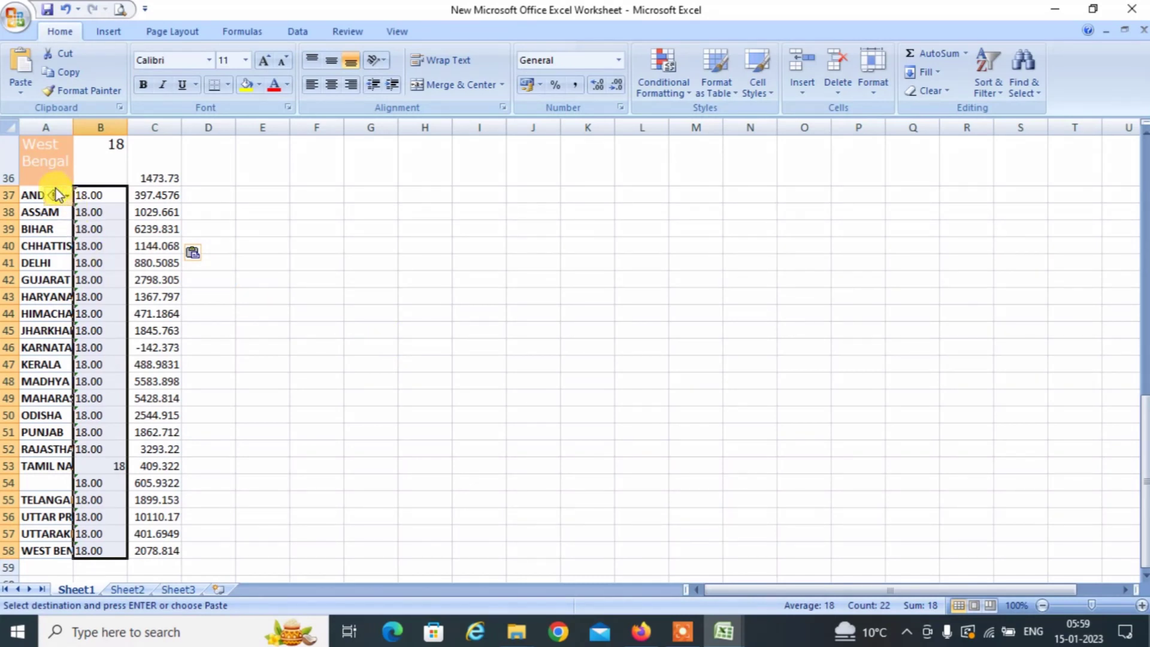
left_click(57, 195)
left_click(115, 238)
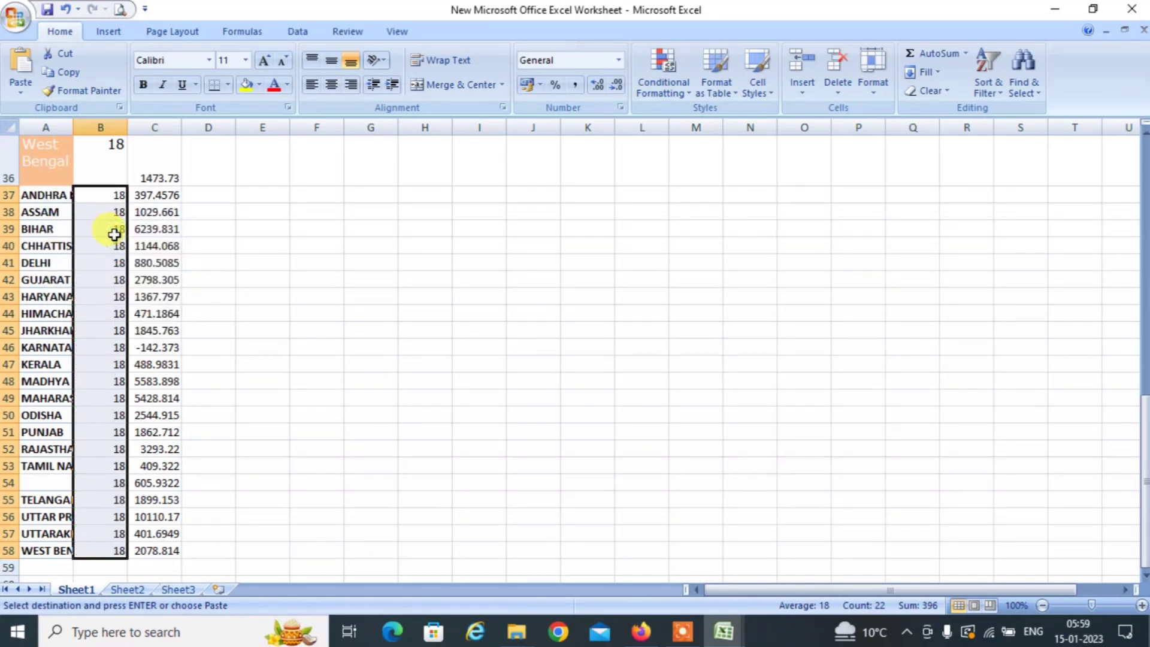
left_click(125, 213)
key("ctrl+Up")
key("ctrl+Up")
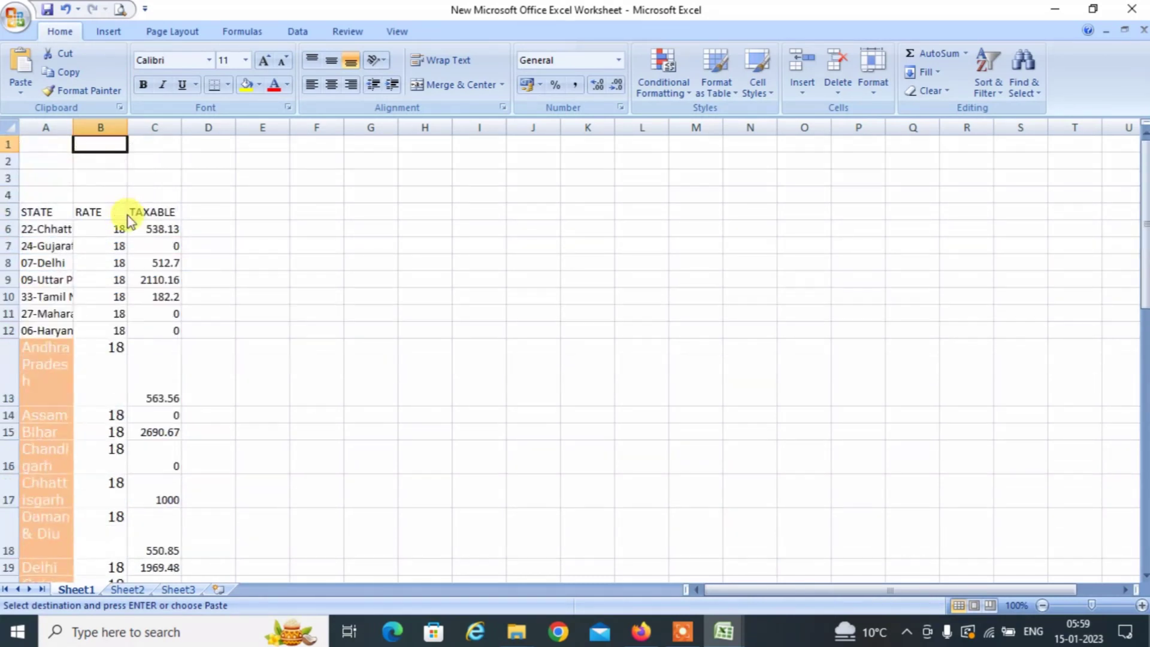
Widen column A to fit the state names and fill blank A54 with TAMIL NADU.
key("alt+Tab")
key("alt+Tab")
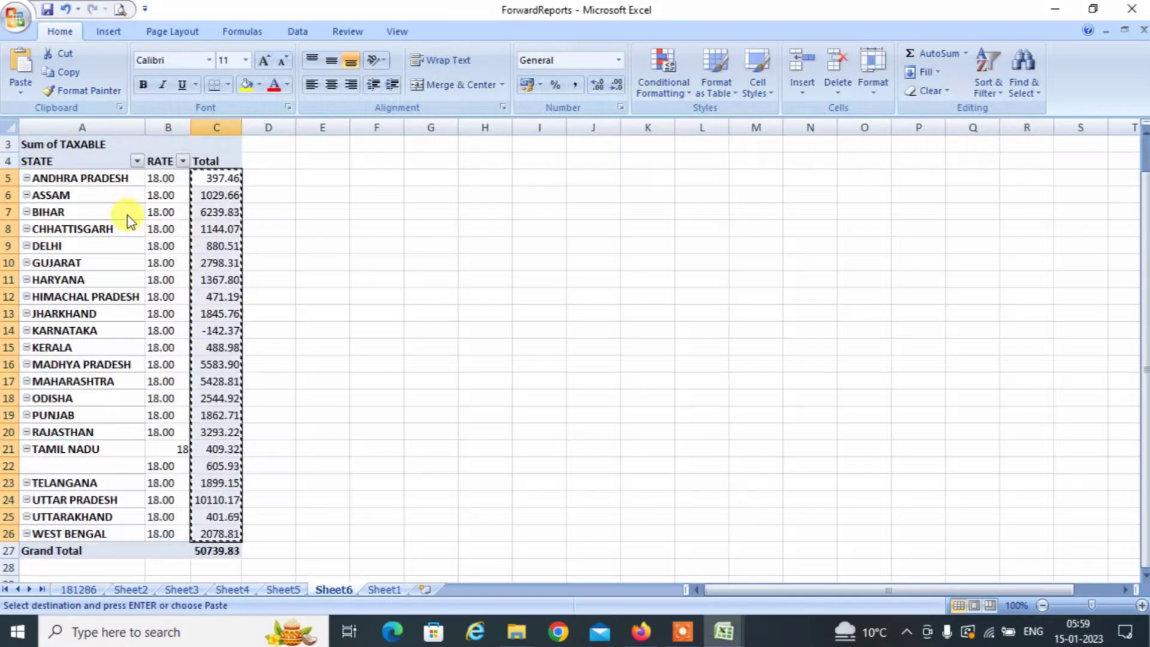
key("alt+Tab")
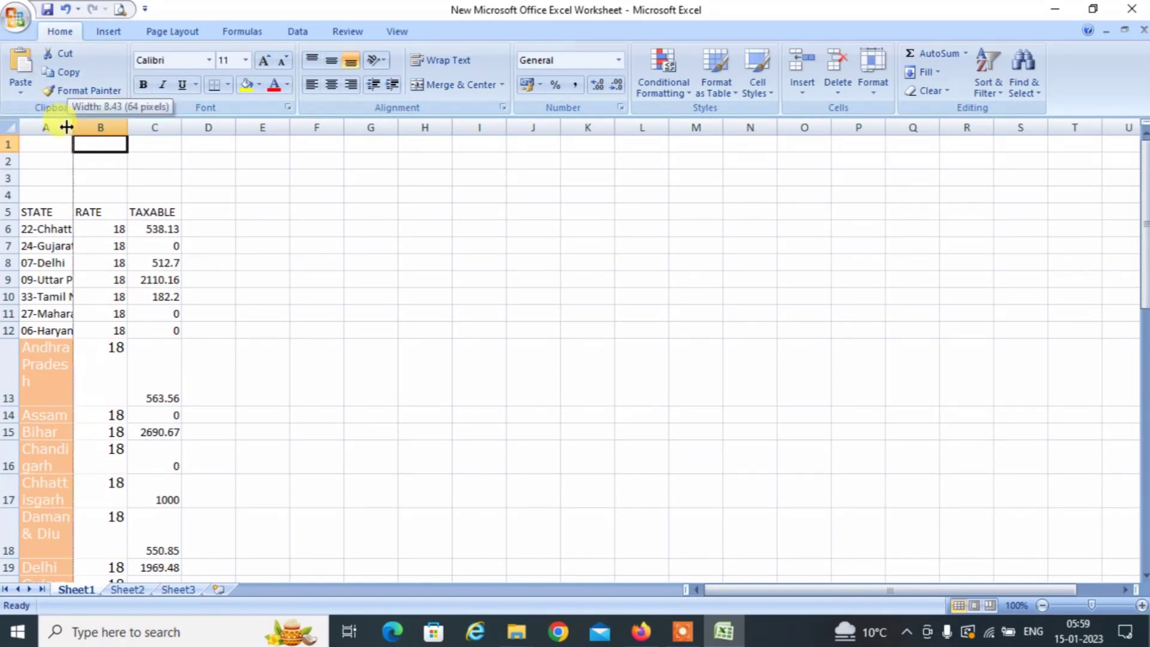
double_click(73, 128)
left_click(85, 308)
key("Down")
key("Down")
key("Down")
key("Down")
key("Down")
key("Down")
key("Down")
key("Down")
key("Down")
key("Down")
key("Down")
key("Down")
key("Down")
key("Down")
key("Down")
key("Down")
key("Down")
key("Down")
key("Down")
key("Down")
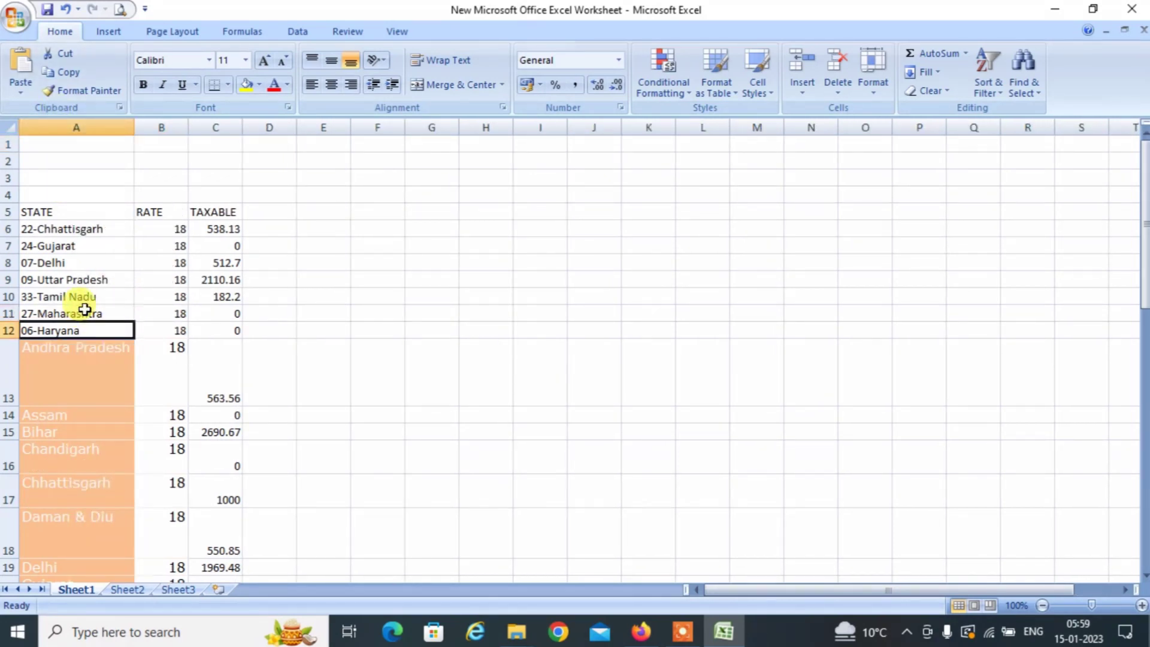
key("Down")
key("Down")
key("Down")
key("Down")
key("Down")
key("Down")
key("Down")
key("Down")
key("Down")
key("Down")
key("Down")
key("Down")
key("Down")
key("Down")
key("Down")
key("Down")
key("Down")
key("Down")
key("Down")
key("Down")
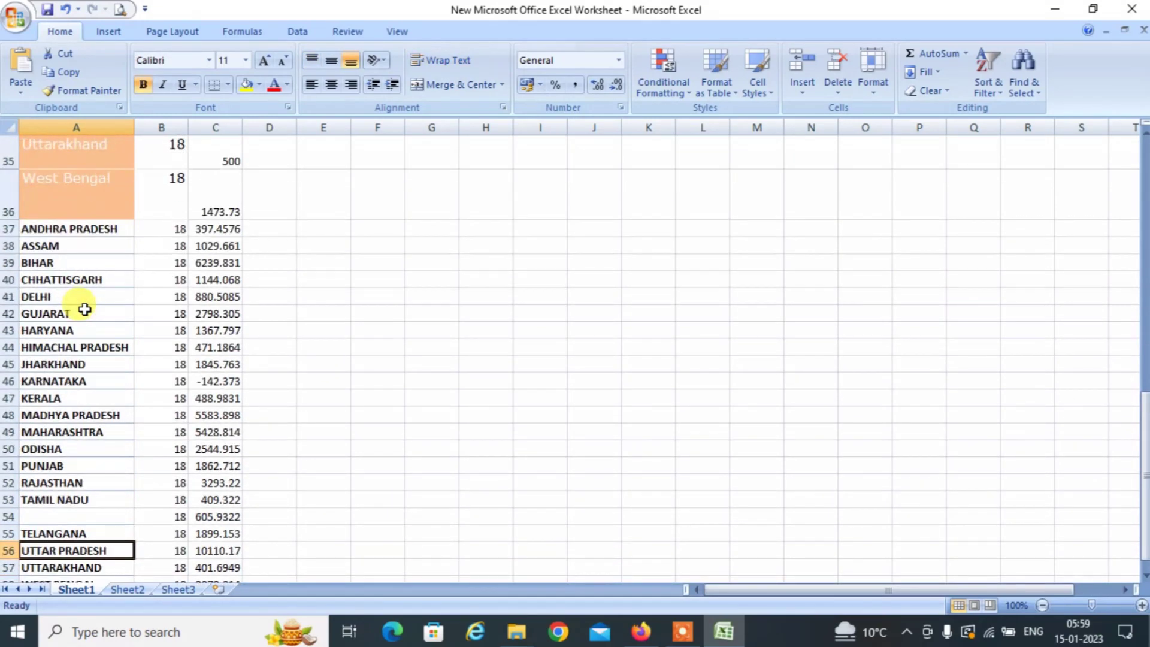
key("Up")
key("Up")
key("Up")
key("Up")
key("Up")
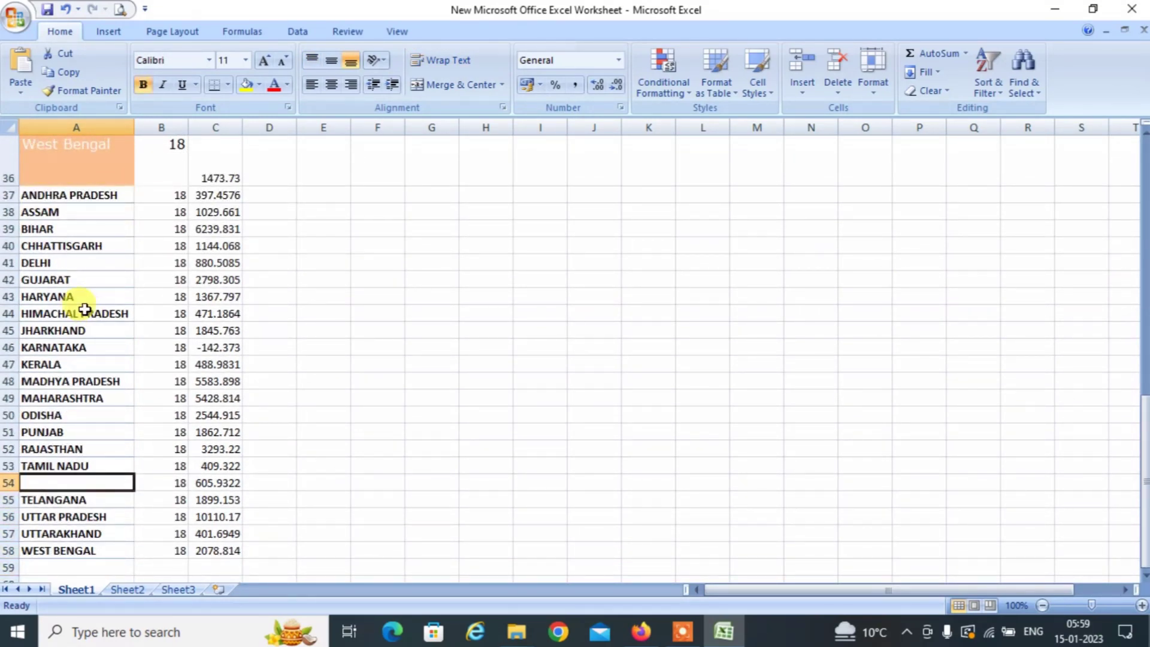
key("ctrl+d")
Apply the DELHI cell's formatting to all of column A with Format Painter.
key("Up")
key("Up")
key("Up")
key("Up")
key("Up")
key("Up")
key("Up")
key("Up")
key("Up")
key("Up")
key("Up")
key("Up")
key("Up")
key("Up")
key("Up")
key("Up")
key("Up")
key("Up")
key("Up")
key("Up")
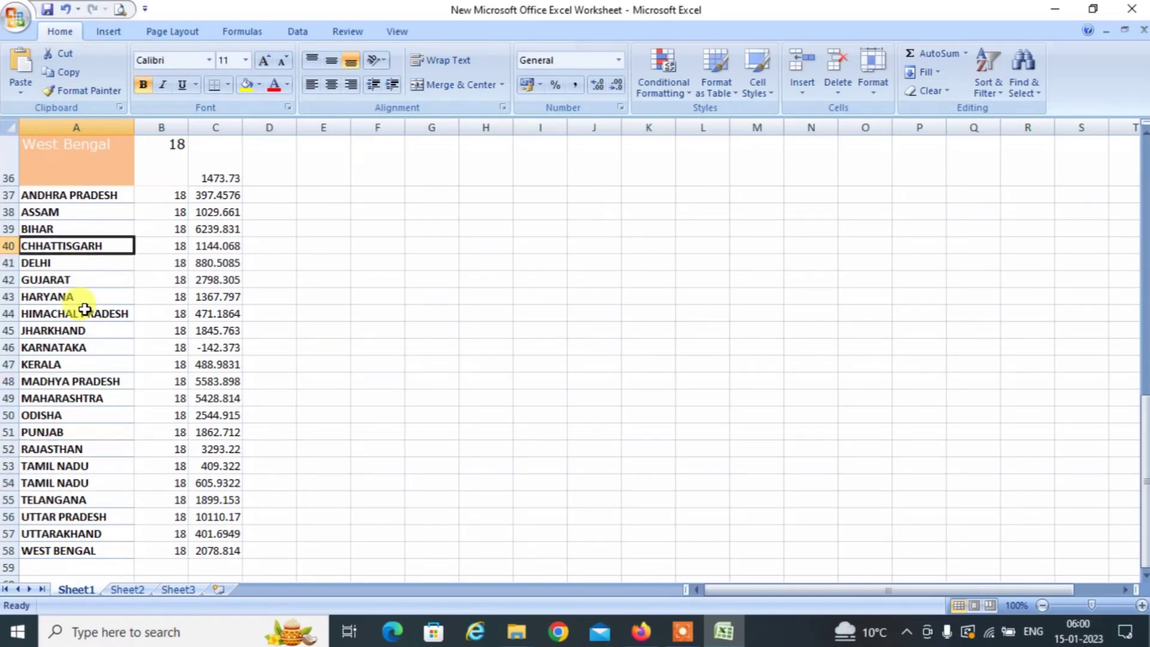
key("Up")
key("Up")
key("Up")
key("Up")
key("Up")
key("Up")
key("Down")
key("Down")
key("Down")
key("Down")
key("Down")
key("Down")
key("Down")
key("Down")
key("Down")
key("Down")
key("Down")
key("Down")
key("Down")
key("Down")
key("Down")
key("Down")
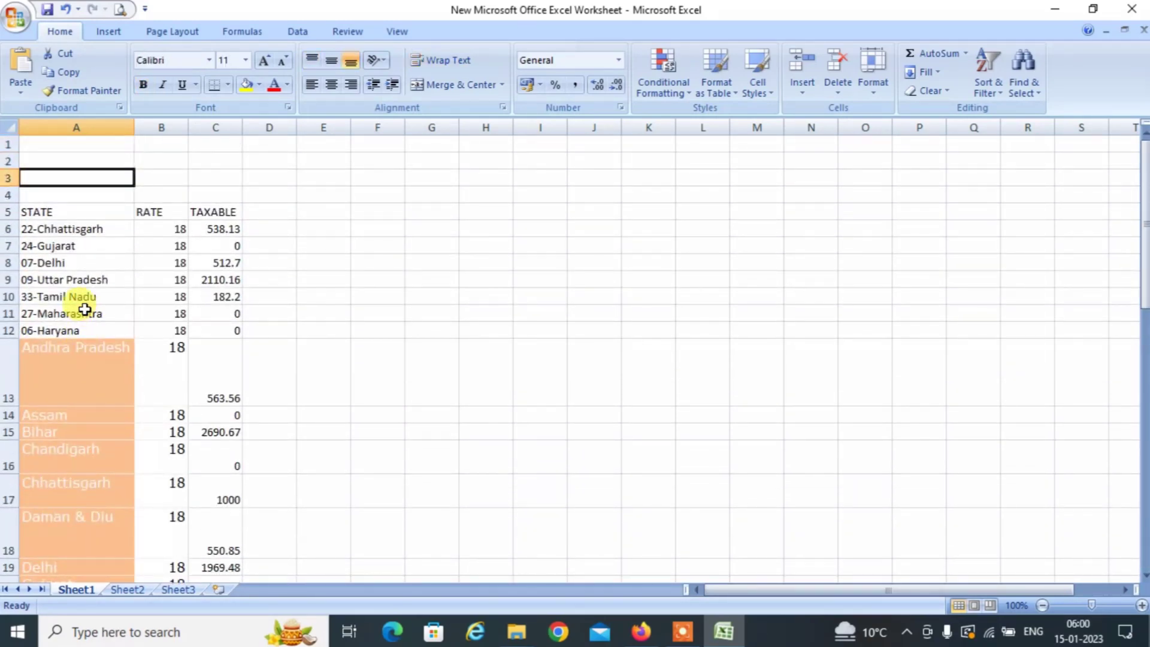
key("Down")
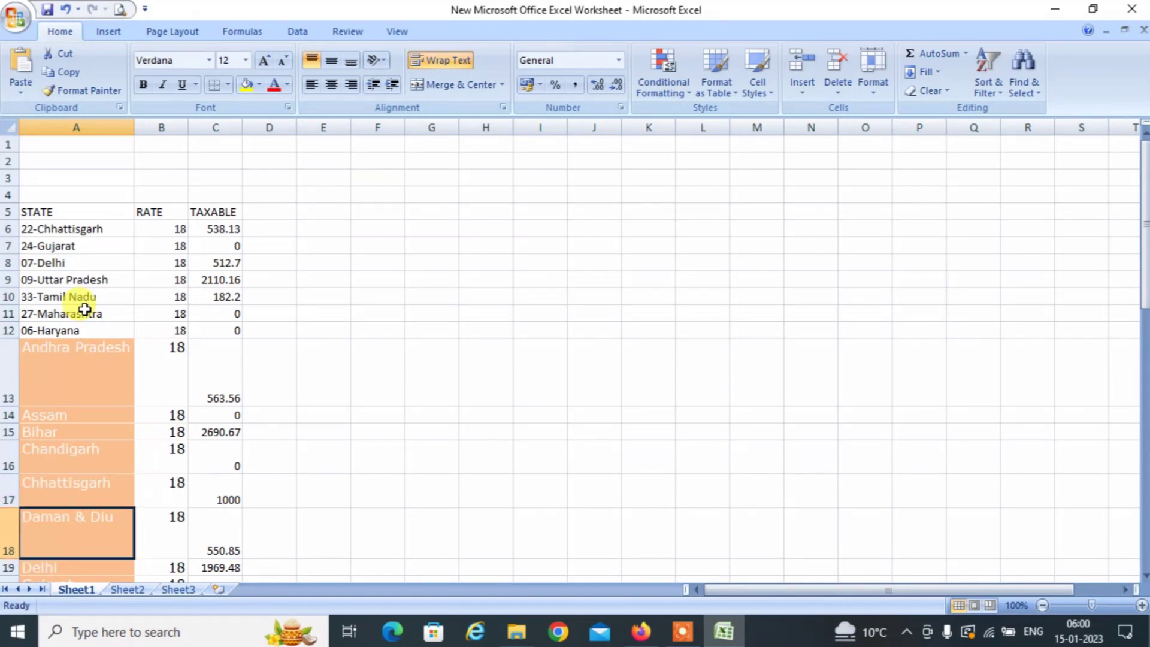
key("Down")
key("Down")
key("Down")
key("Down")
key("Down")
key("Down")
key("Down")
key("Down")
key("Down")
key("Down")
key("Down")
key("Down")
key("Down")
key("Down")
key("Down")
key("Down")
key("Down")
key("Down")
key("Down")
key("Down")
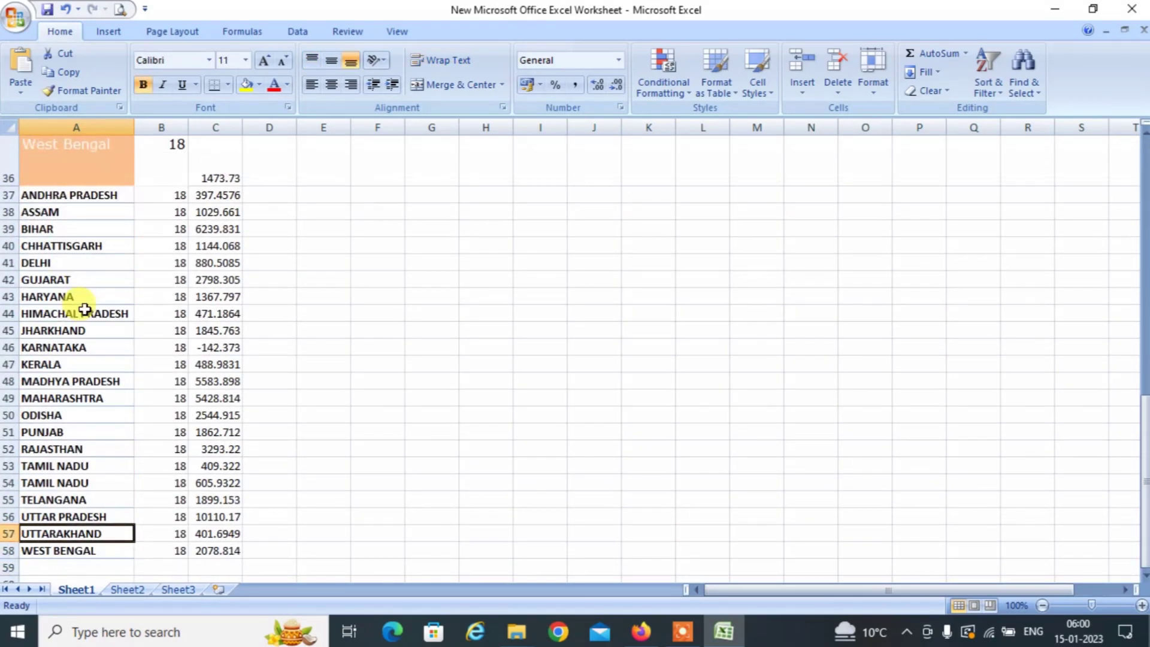
key("Up")
key("Up")
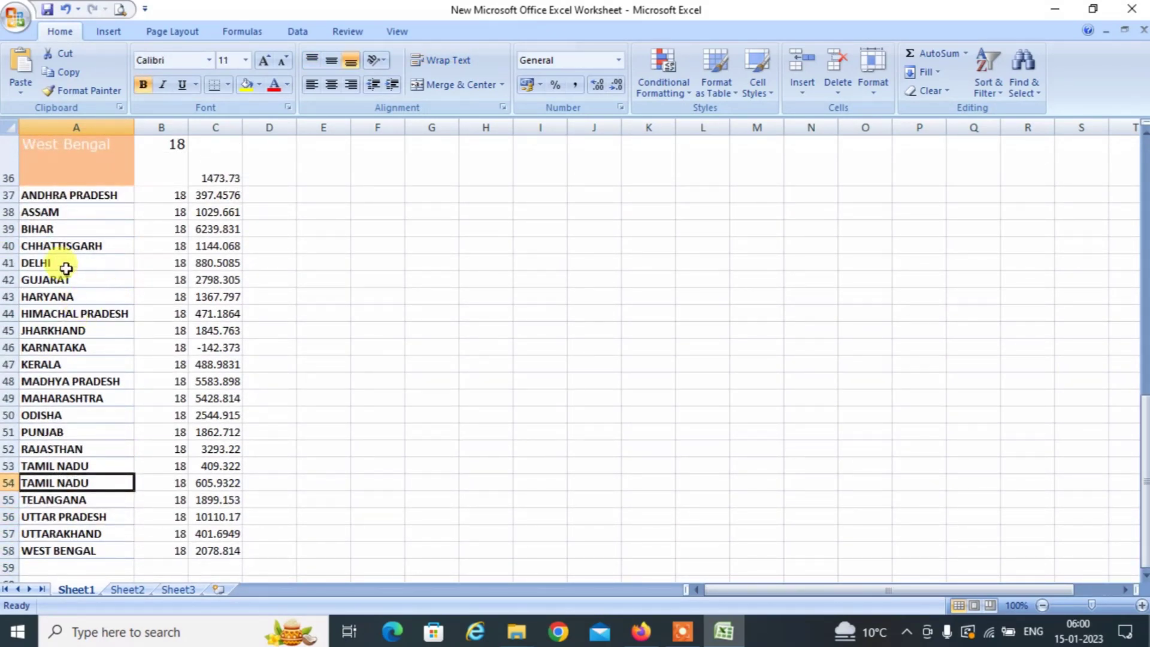
left_click(65, 265)
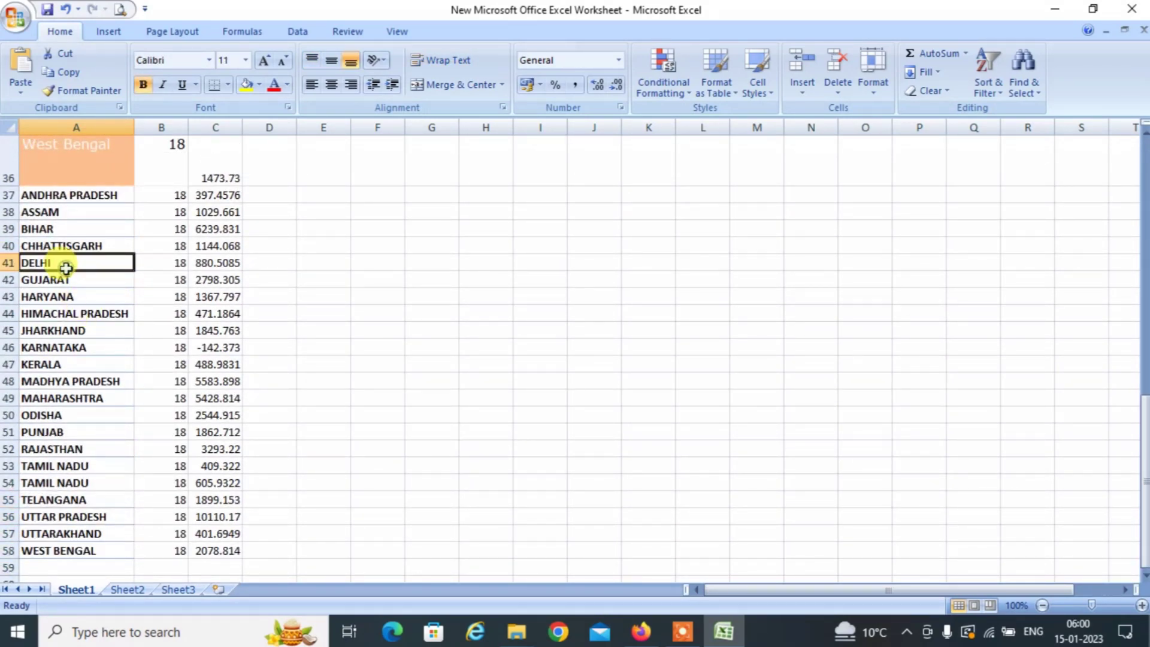
left_click(81, 91)
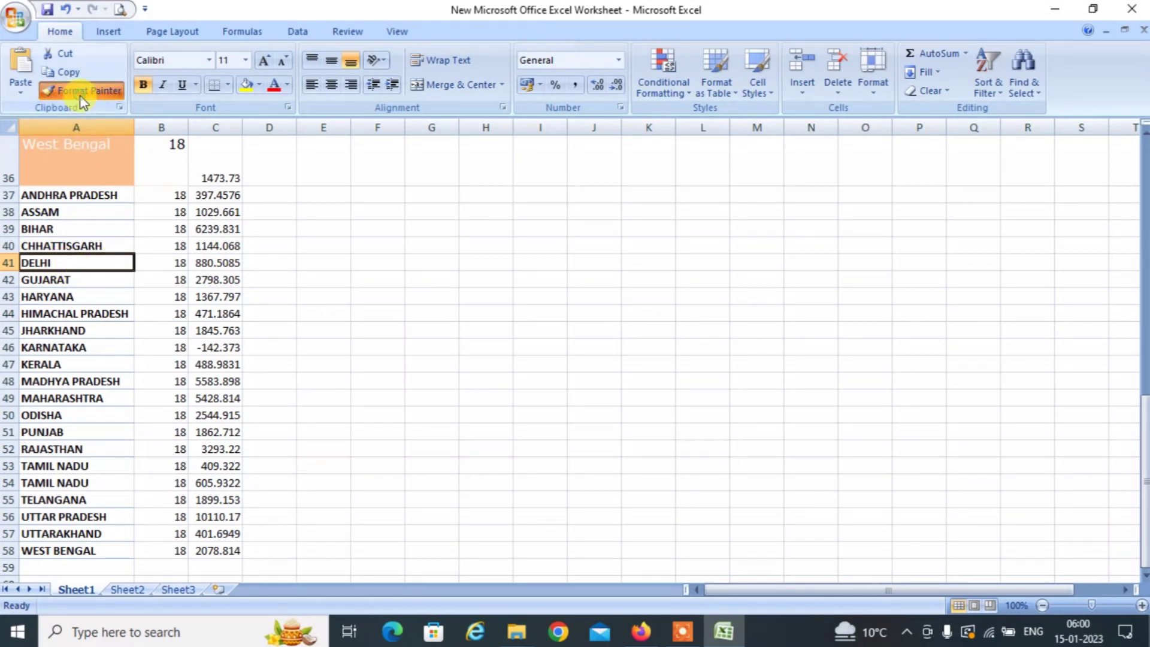
left_click(72, 124)
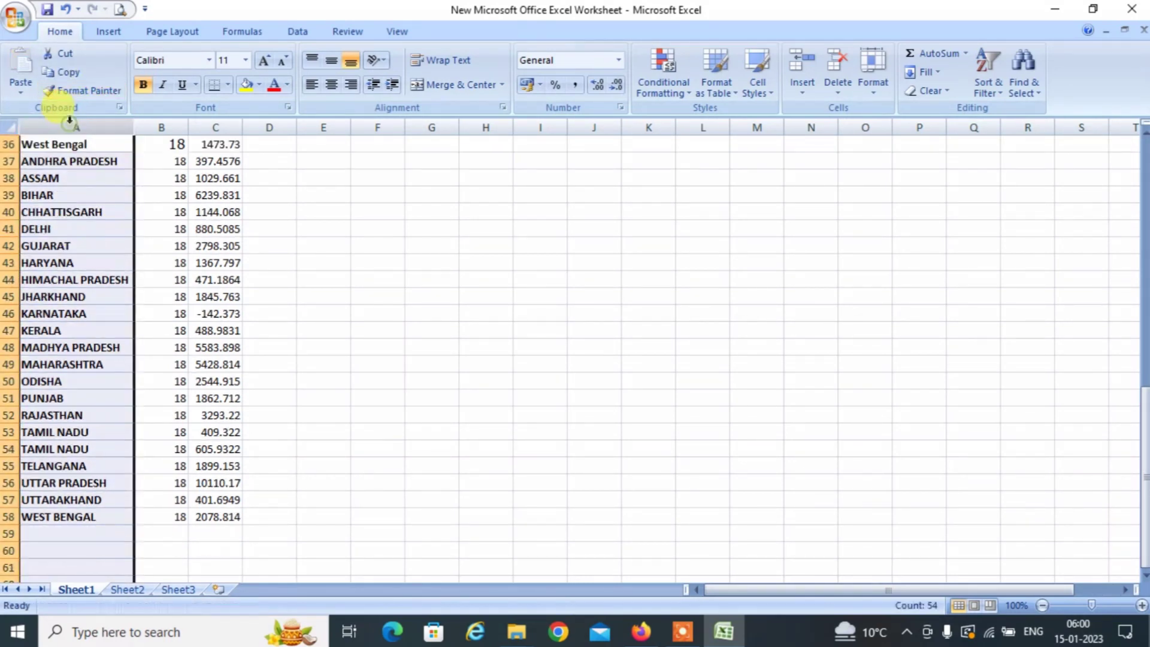
left_click(53, 277)
key("Up")
key("Up")
key("Up")
key("Up")
key("Up")
key("Up")
key("Up")
key("Up")
key("Up")
key("Up")
key("Up")
key("Up")
key("Up")
key("Up")
key("Up")
key("Up")
key("Up")
key("Up")
key("Up")
key("Up")
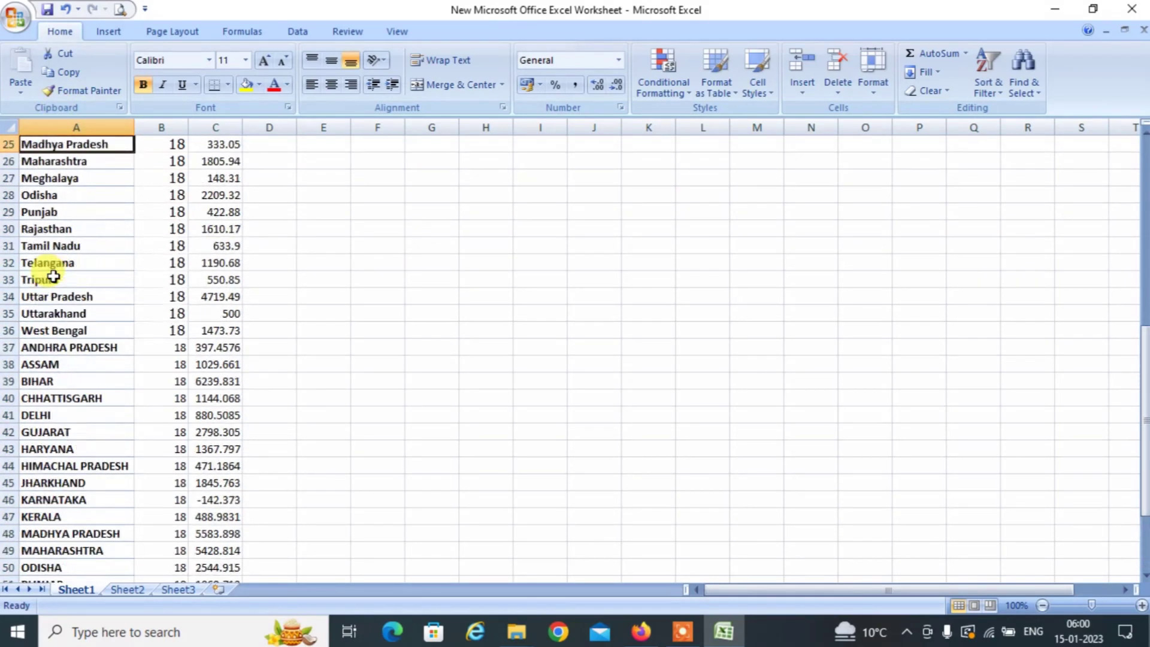
Pick out the seven coded state names and strip the 22- prefix from Chhattisgarh.
key("Down")
key("Down")
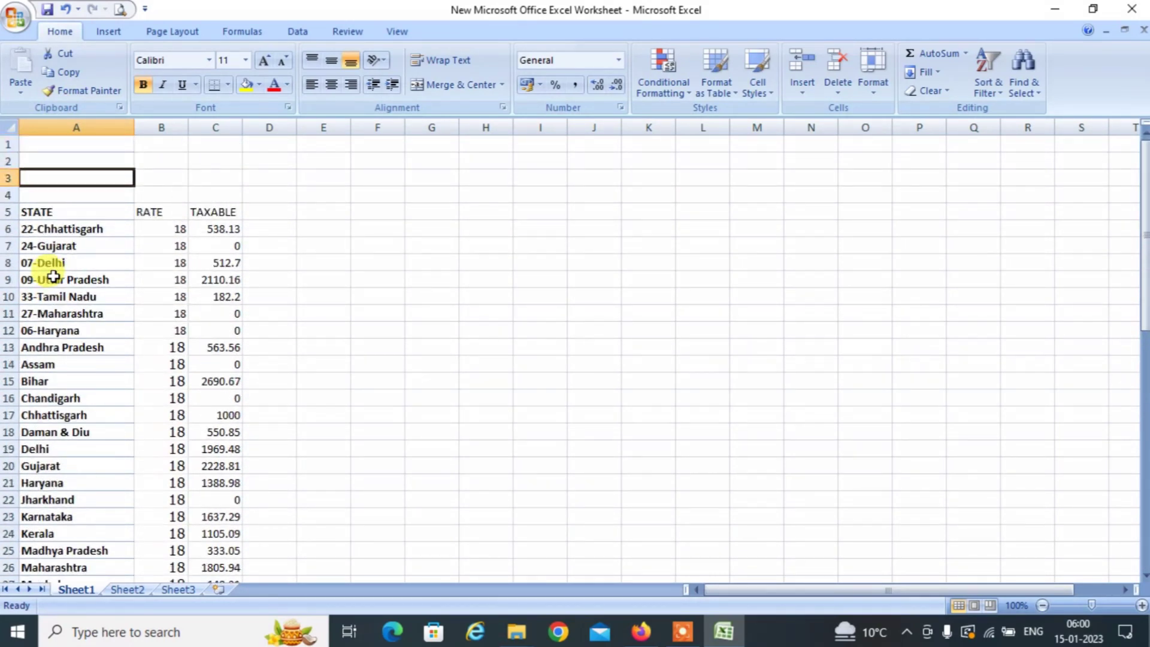
key("Down")
key("Down")
key("Down")
key("Down")
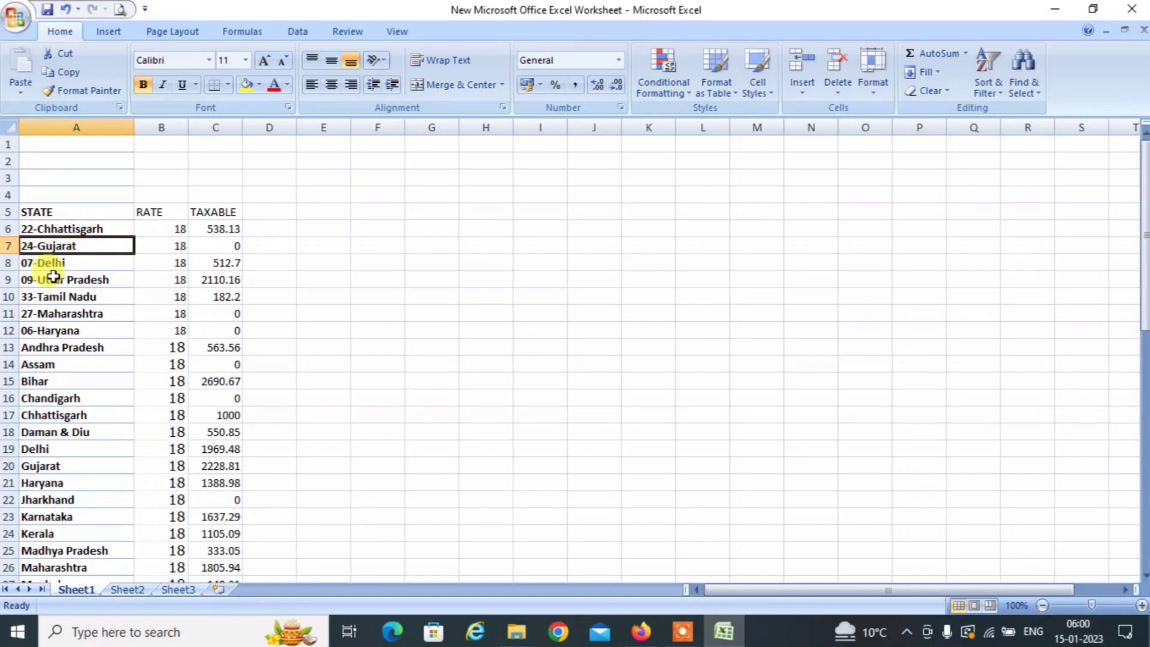
key("Up")
key("shift+Down")
key("shift+Down")
key("shift+Down")
key("shift+Down")
key("shift+Down")
key("shift+Down")
key("shift+Down")
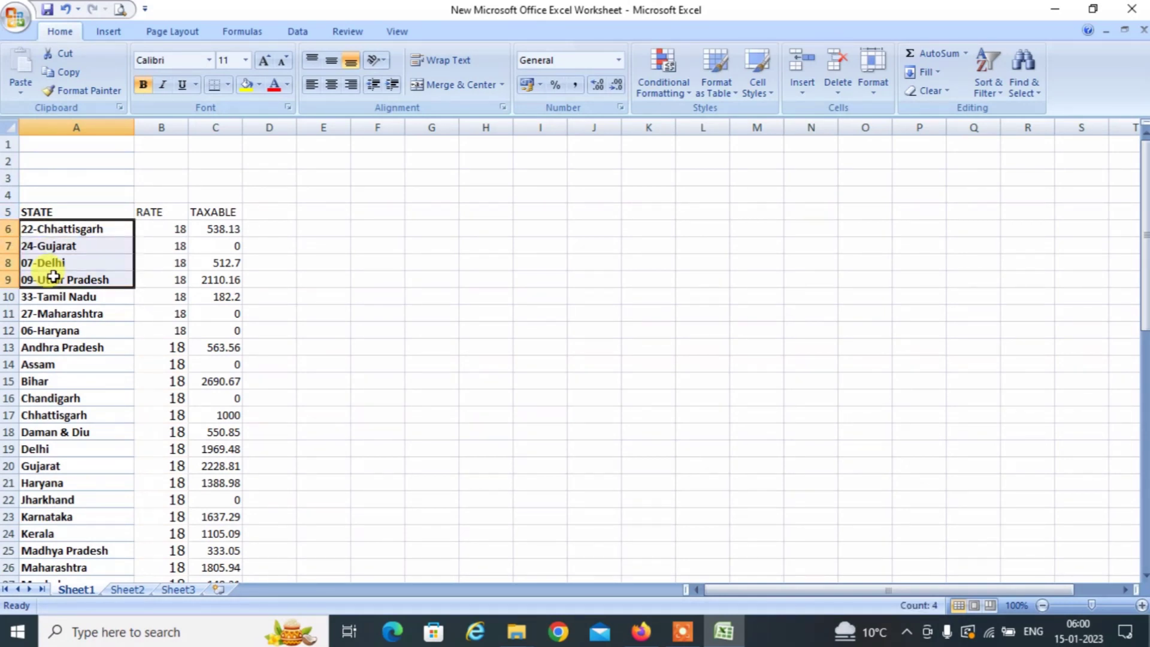
key("shift+Up")
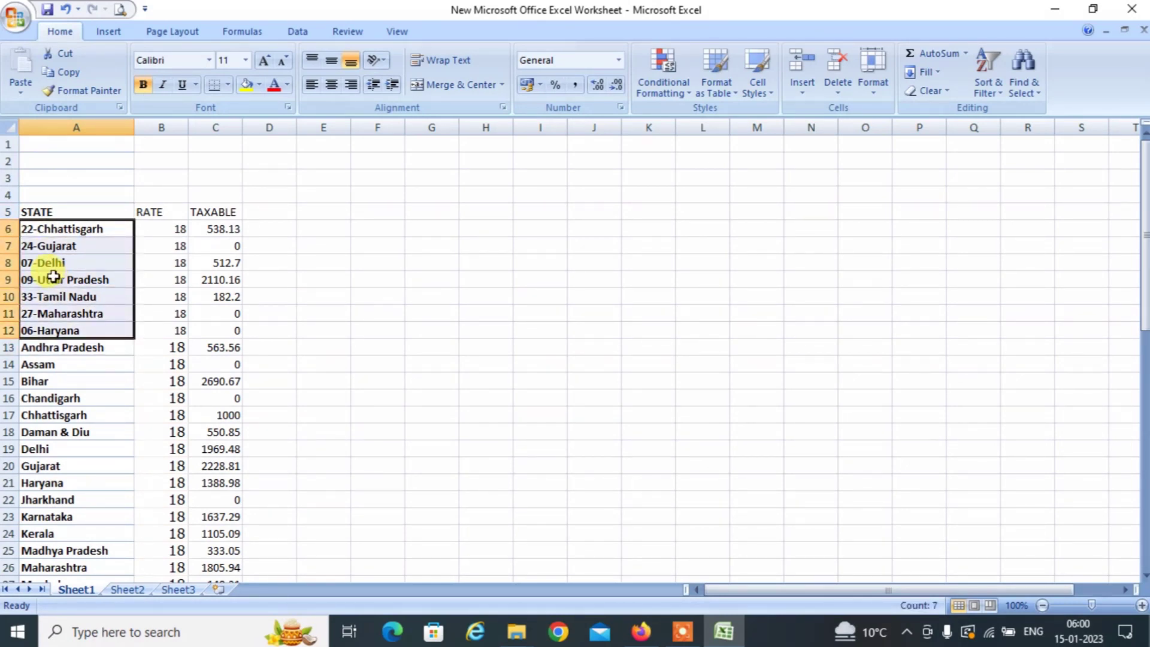
key("Up")
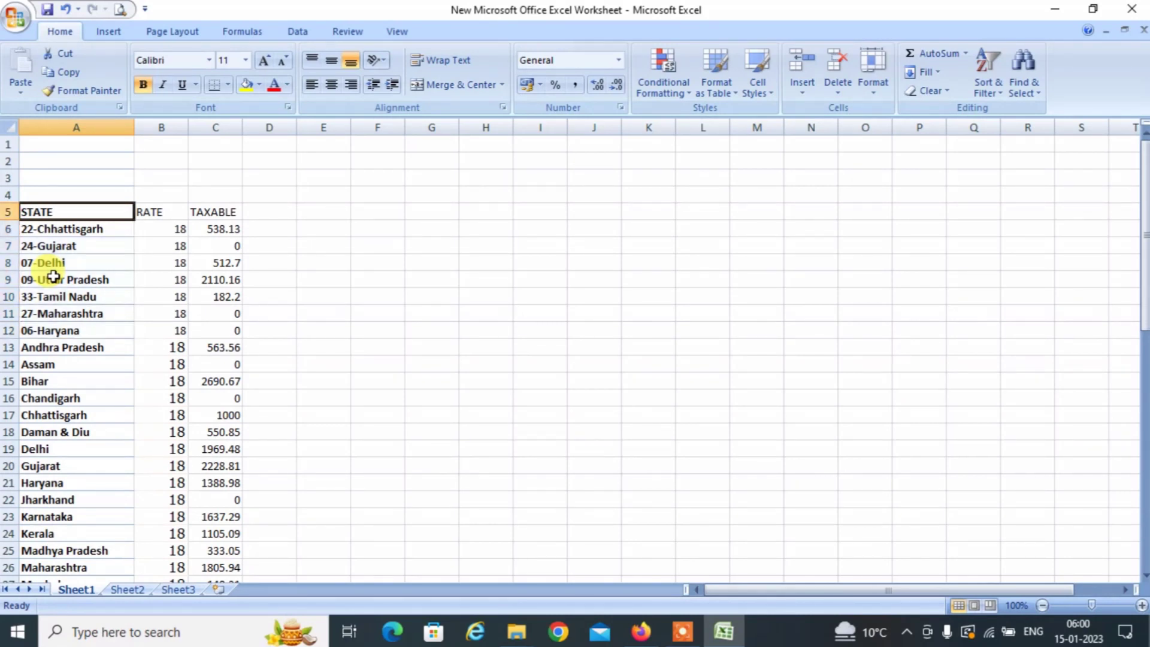
key("Down")
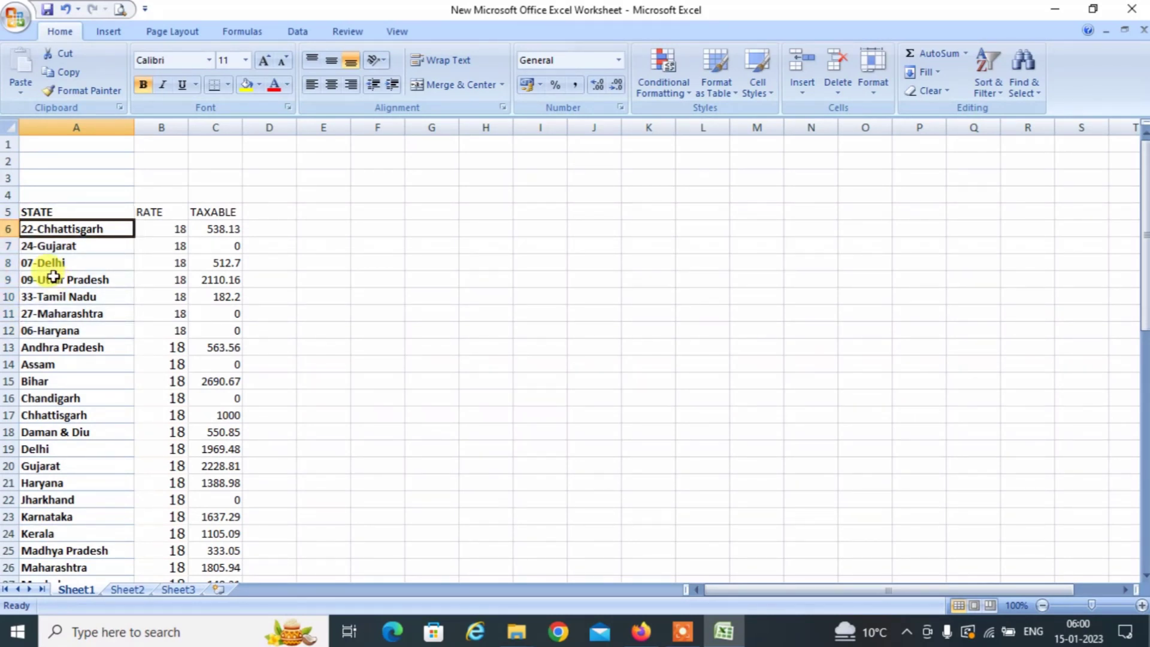
key("F2")
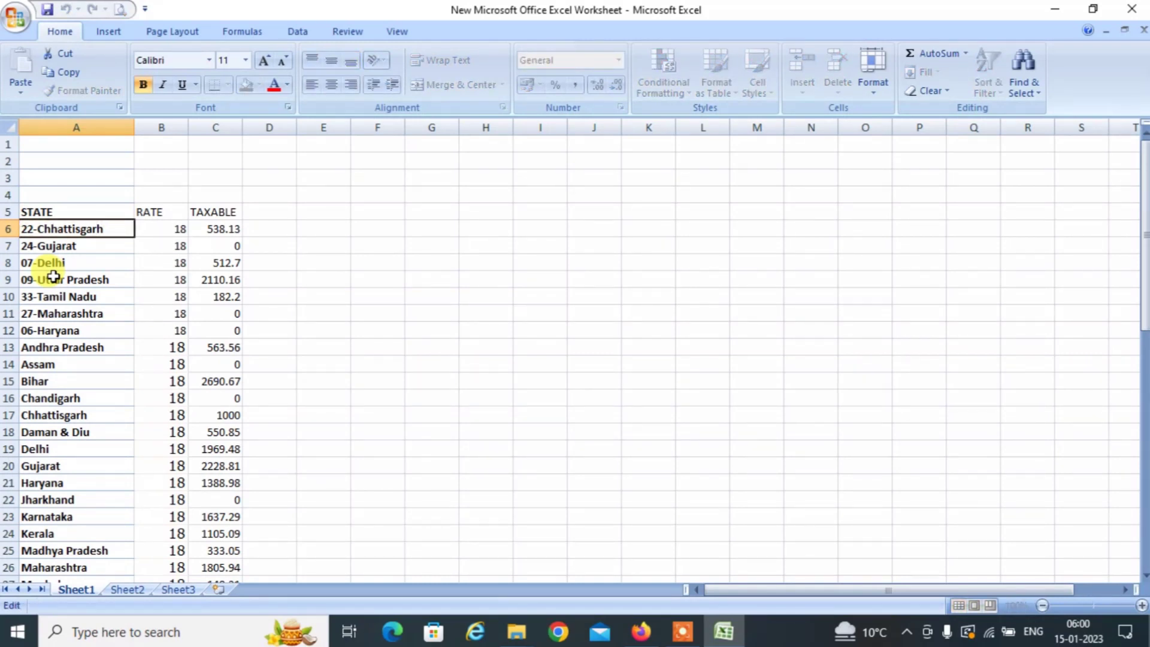
key("Left")
key("Left")
key("Left")
key("Left")
key("Home")
key("Delete")
key("Delete")
key("Delete")
key("Return")
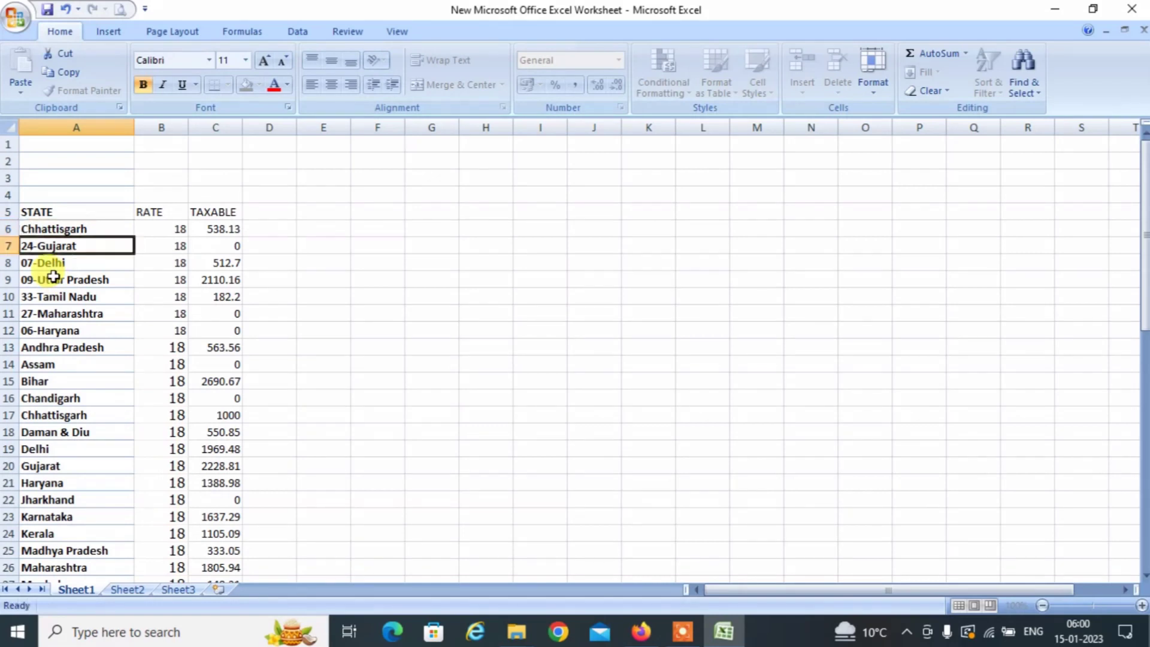
Remove the 24-, 07- and 09- prefixes from Gujarat, Delhi and Uttar Pradesh.
key("F2")
key("Left")
key("Left")
key("Left")
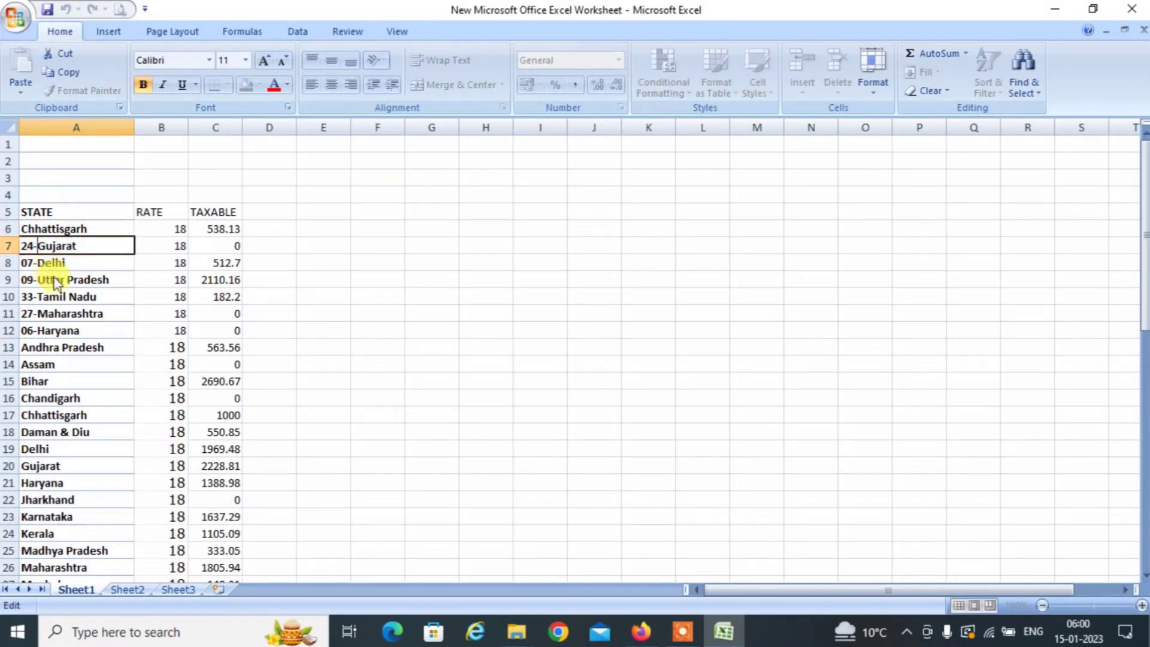
key("Return")
key("F2")
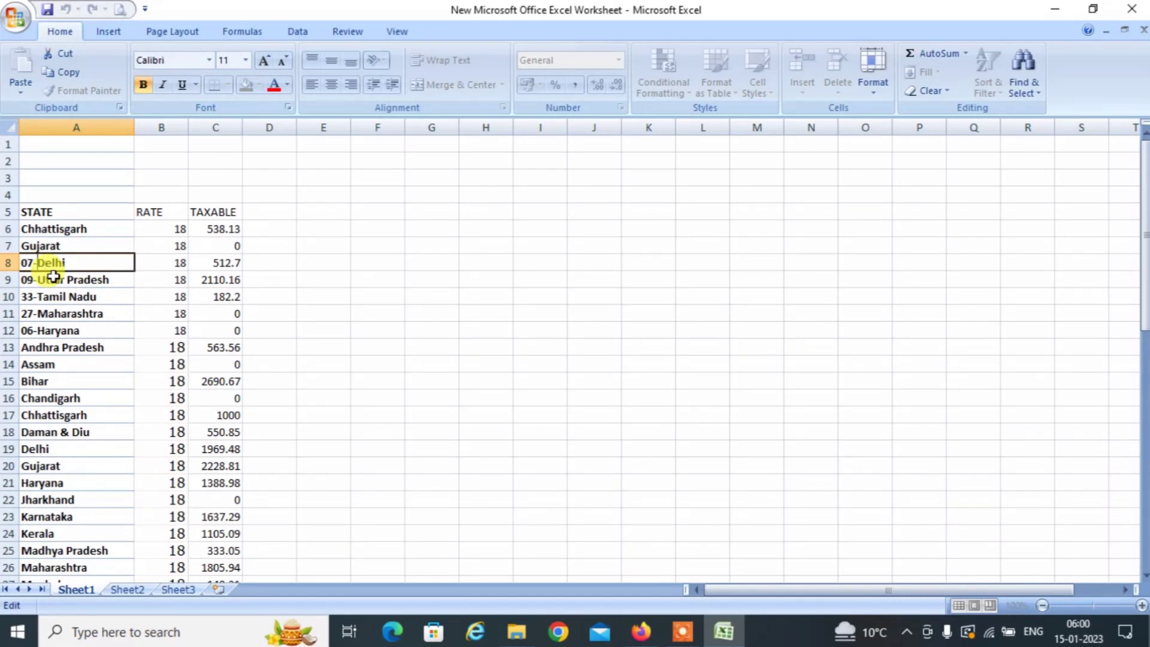
key("Return")
key("F2")
key("Left")
key("Left")
key("Left")
key("Left")
key("Left")
key("Left")
key("Left")
key("Left")
key("Left")
key("Left")
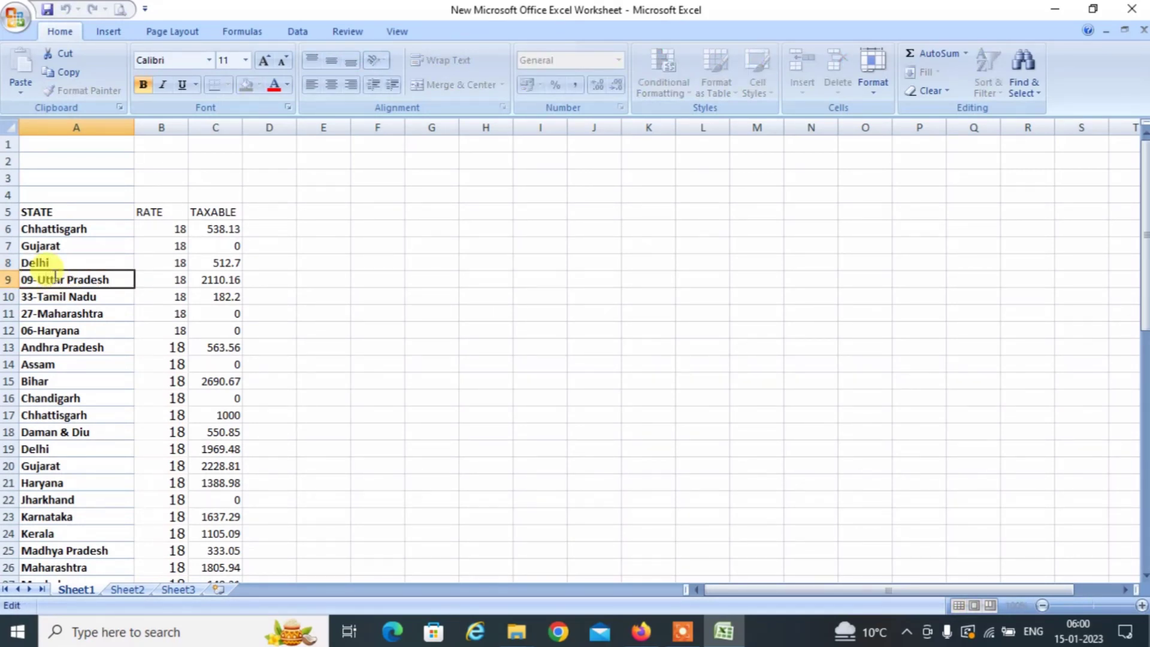
key("BackSpace")
key("BackSpace")
key("BackSpace")
key("Return")
Remove the 33-, 27- and 06- prefixes from Tamil Nadu, Maharashtra and Haryana.
key("F2")
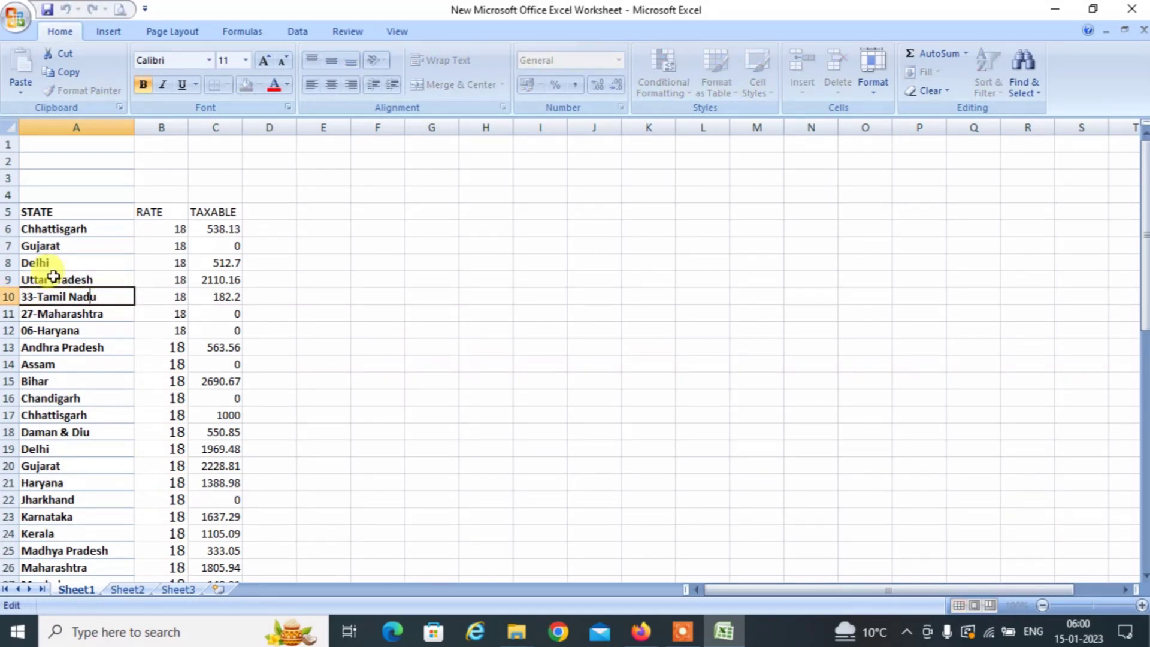
key("Left")
key("Left")
key("Left")
key("Left")
key("Left")
key("Left")
key("Left")
key("Left")
key("Left")
key("BackSpace")
key("BackSpace")
key("BackSpace")
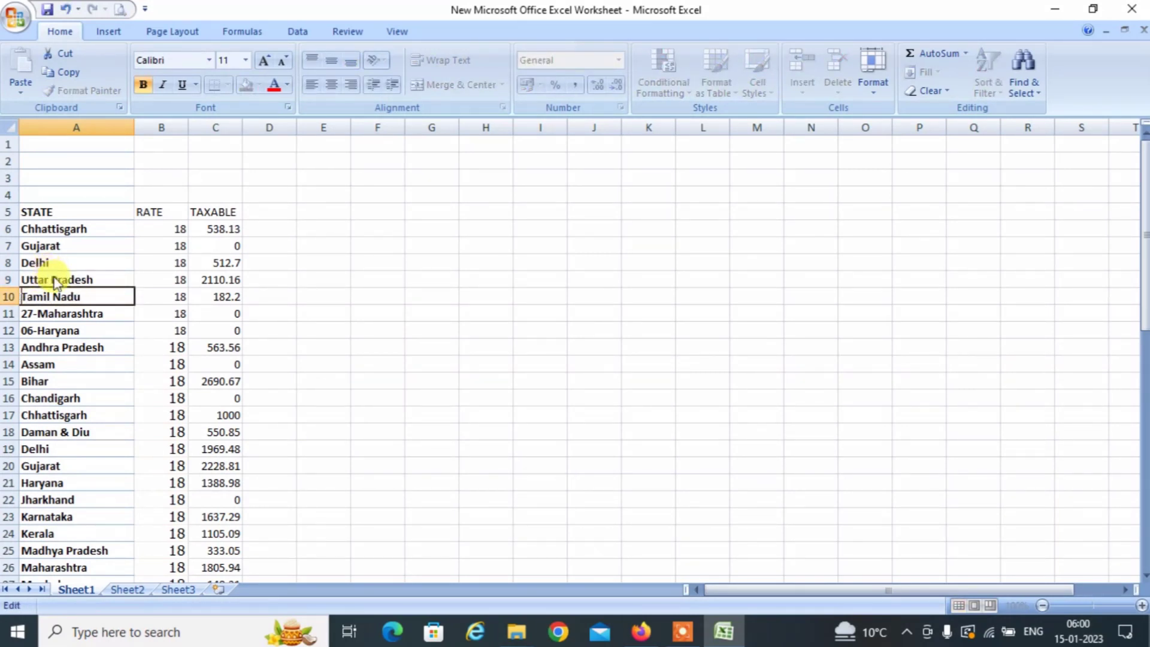
key("Return")
key("F2")
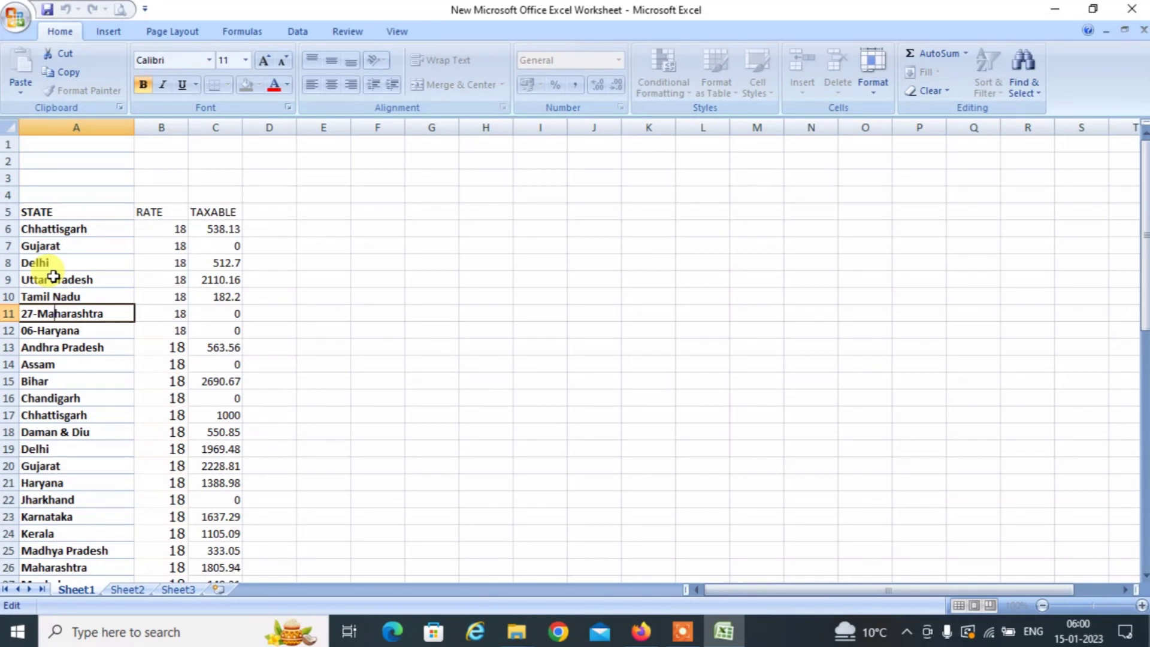
key("Left")
key("Left")
key("BackSpace")
key("BackSpace")
key("BackSpace")
key("Return")
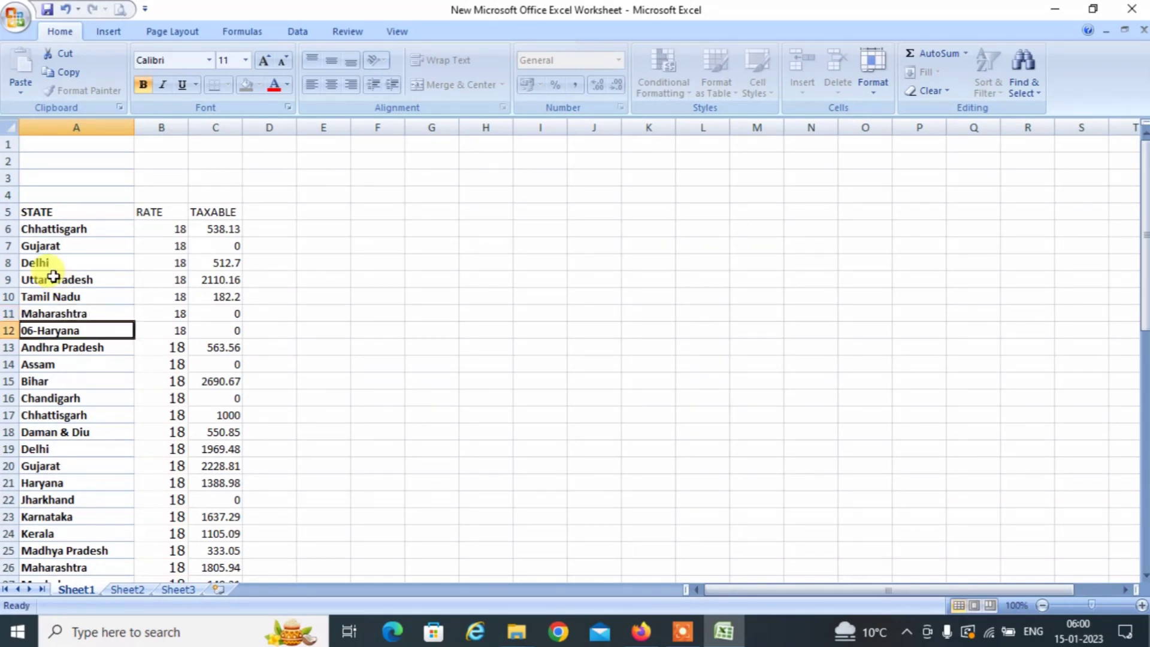
key("F2")
key("Left")
key("Right")
key("Right")
key("Right")
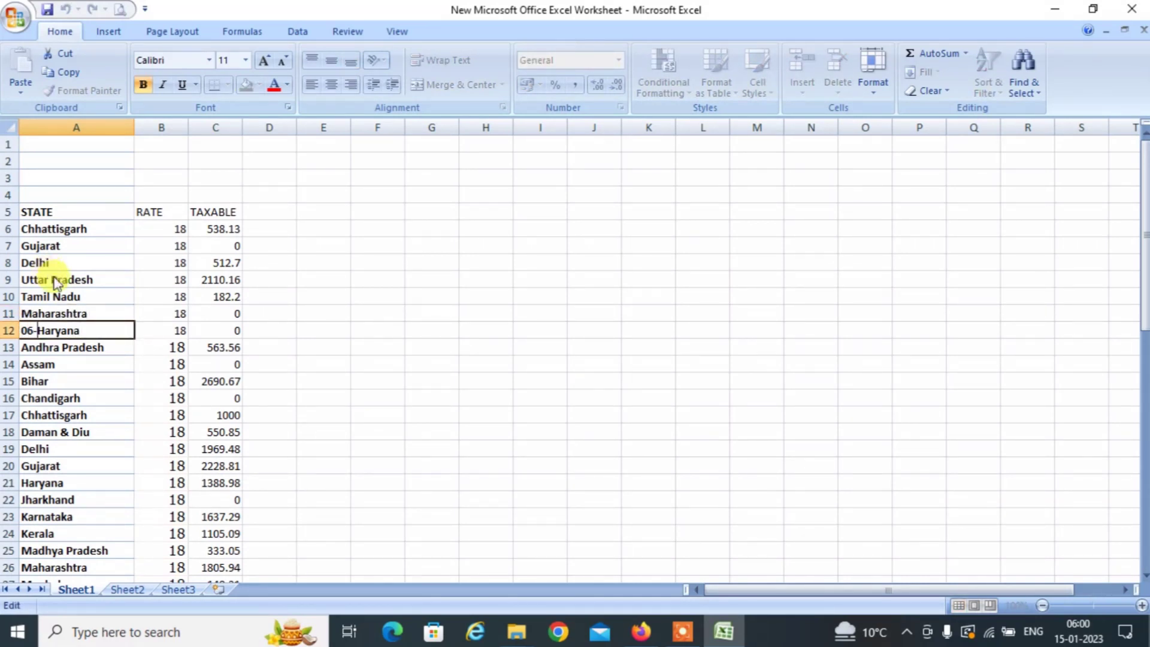
key("BackSpace")
key("BackSpace")
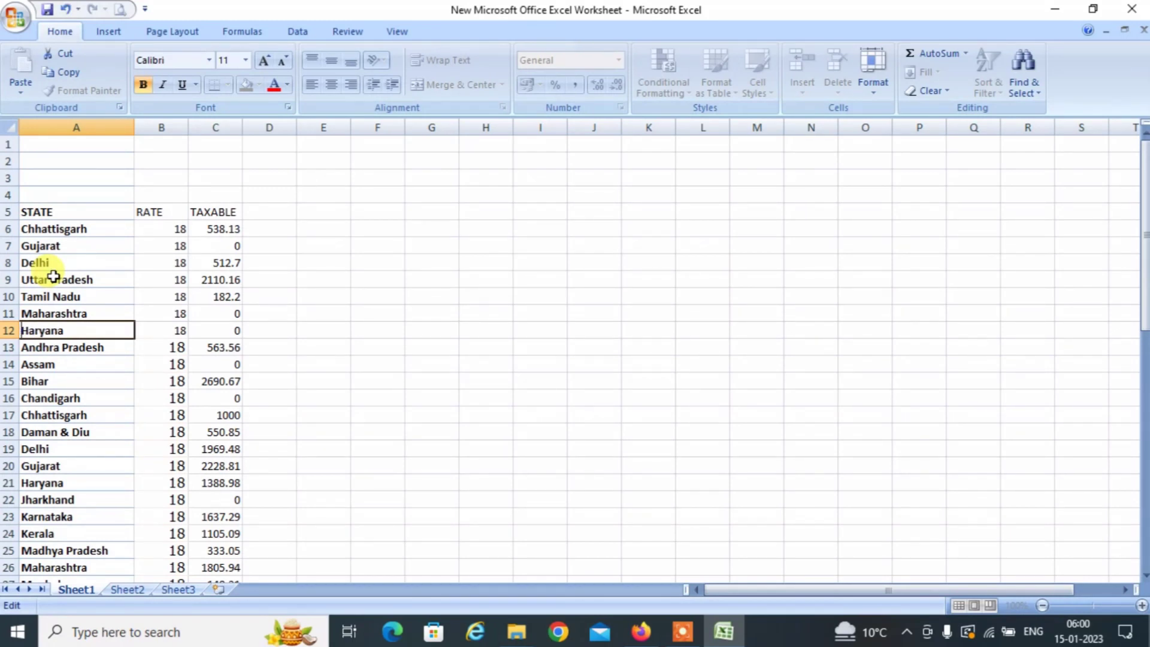
key("Return")
key("Down")
key("Up")
key("Up")
key("Up")
key("Up")
key("Up")
key("Up")
key("Up")
key("Up")
key("Up")
key("Up")
key("Up")
key("Up")
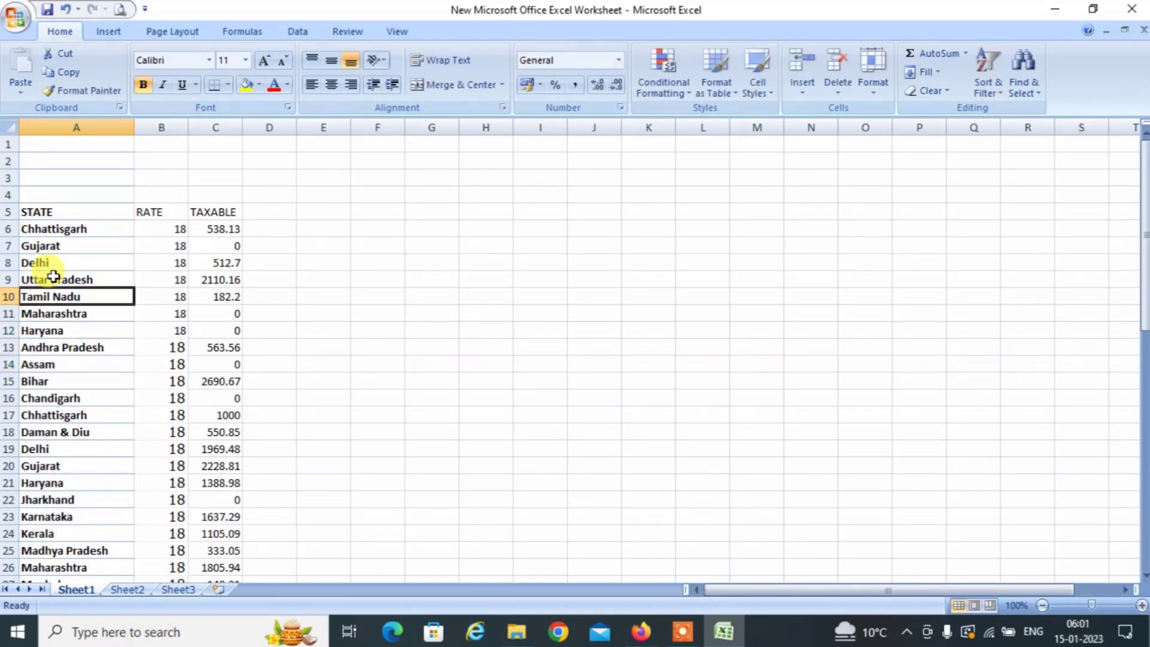
key("Down")
key("Down")
key("Down")
key("Down")
key("Down")
key("Down")
key("Down")
key("Down")
key("Down")
key("Down")
key("Down")
key("Down")
key("Down")
key("Down")
key("Down")
key("Down")
key("Down")
key("Down")
key("Down")
key("Down")
key("Down")
key("Down")
key("Down")
key("Down")
key("Down")
key("Down")
key("Down")
key("Down")
key("Down")
key("Down")
key("Down")
key("Down")
key("Down")
key("Down")
key("Down")
key("Down")
key("Down")
key("Down")
key("Down")
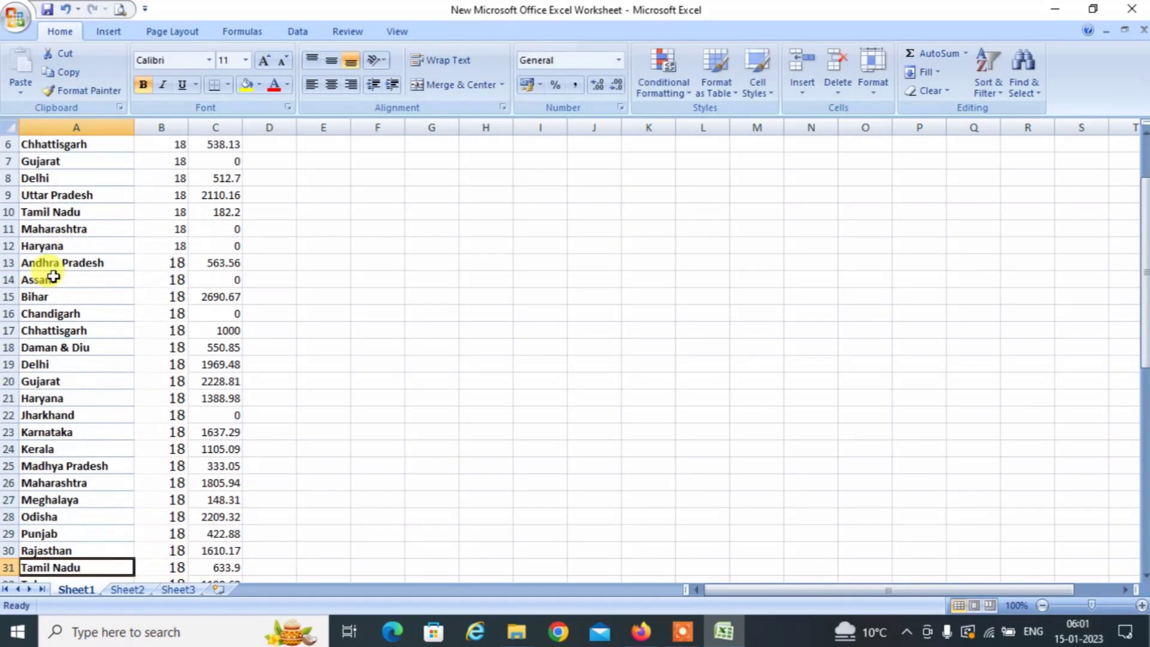
key("Up")
key("Up")
key("Up")
key("Up")
key("Up")
key("Up")
key("Up")
key("Up")
key("Up")
key("Up")
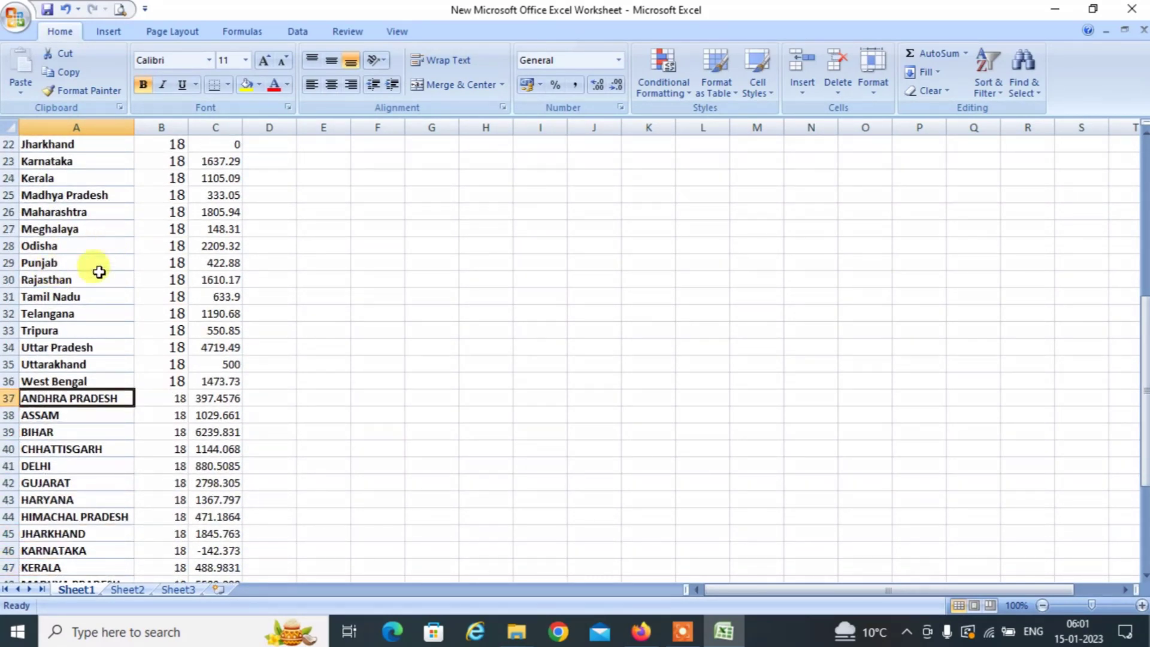
left_click(63, 280)
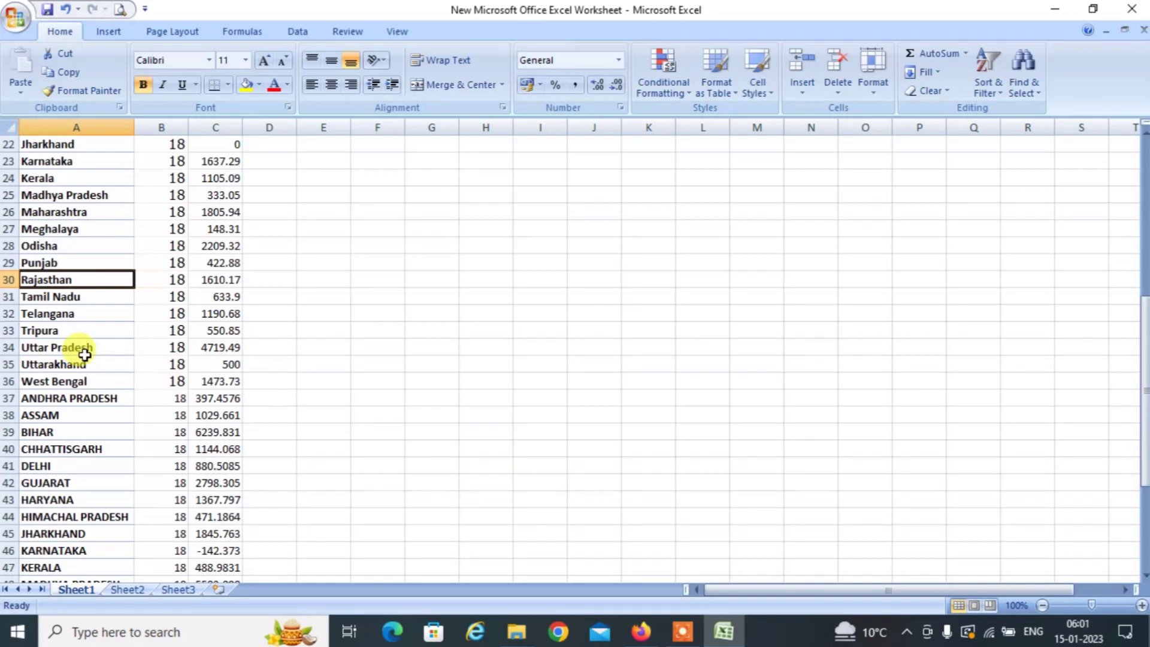
left_click(70, 297)
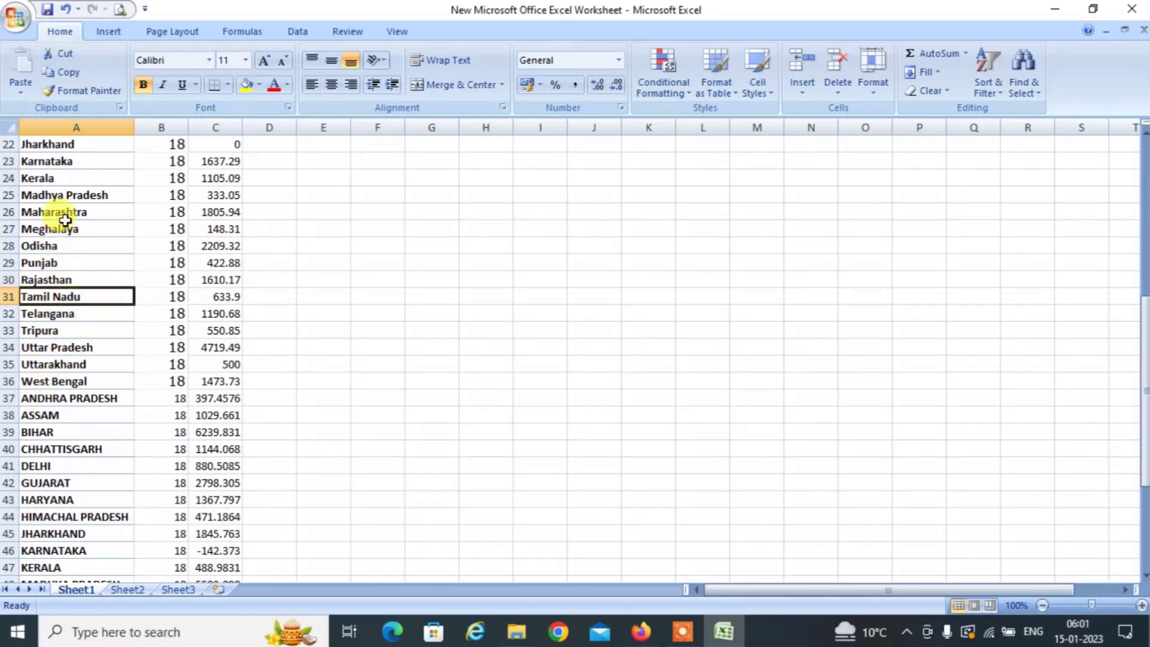
double_click(62, 225)
double_click(45, 482)
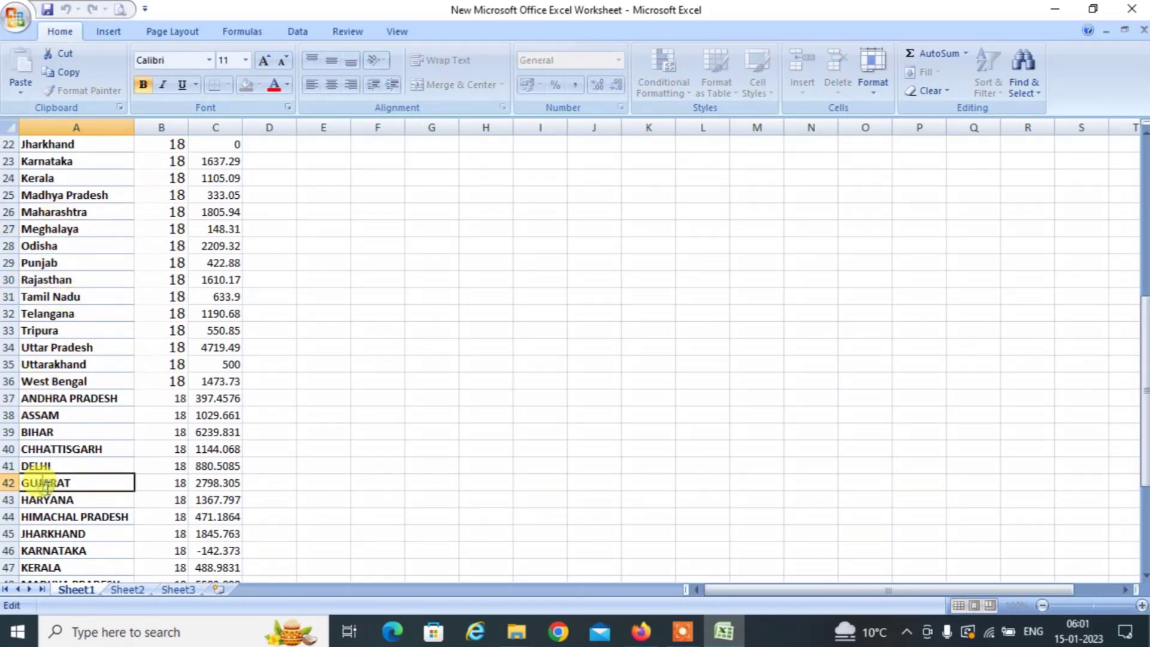
left_click(69, 381)
left_click(342, 200)
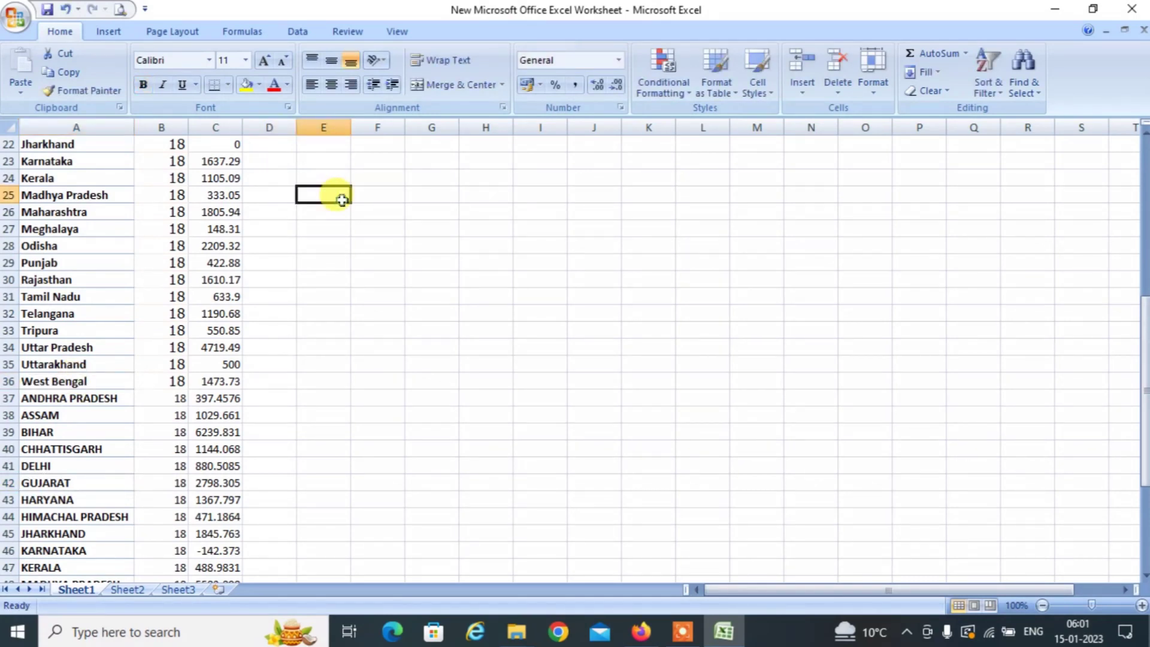
key("Up")
key("Up")
key("Up")
key("Up")
key("Up")
key("Up")
key("Up")
key("Up")
key("Up")
key("Up")
key("Up")
key("Up")
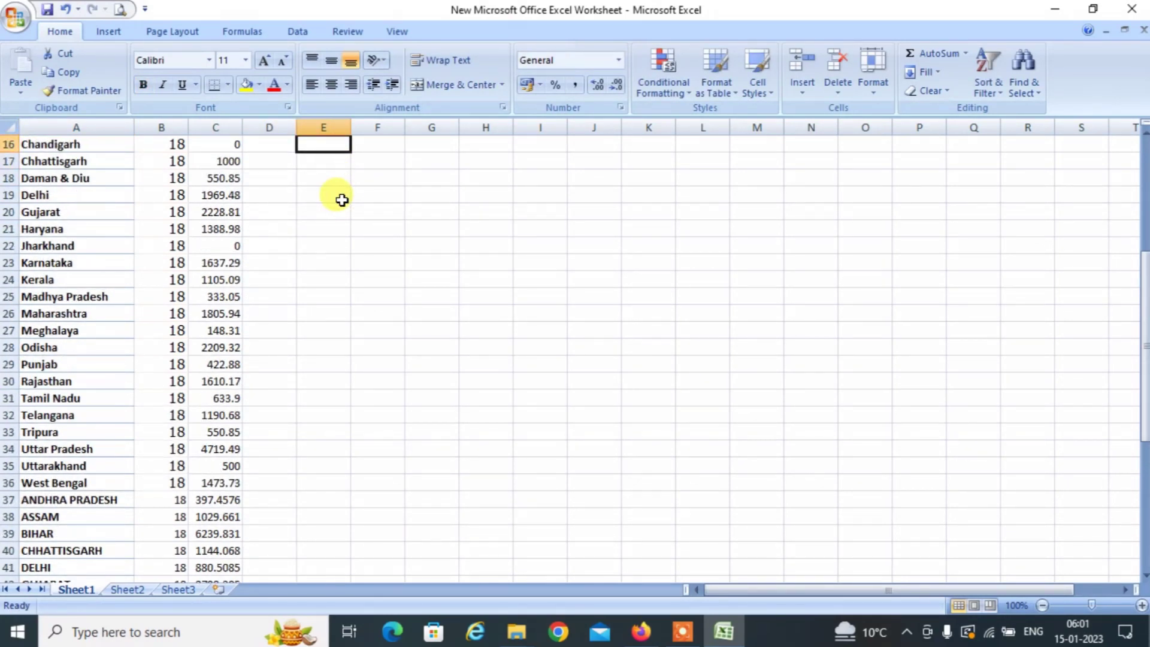
key("Up")
key("Up")
key("Up")
key("Up")
key("Up")
key("Up")
key("Up")
key("Up")
key("Up")
key("Up")
key("Up")
key("Up")
key("Down")
key("Down")
key("Down")
key("Down")
key("Down")
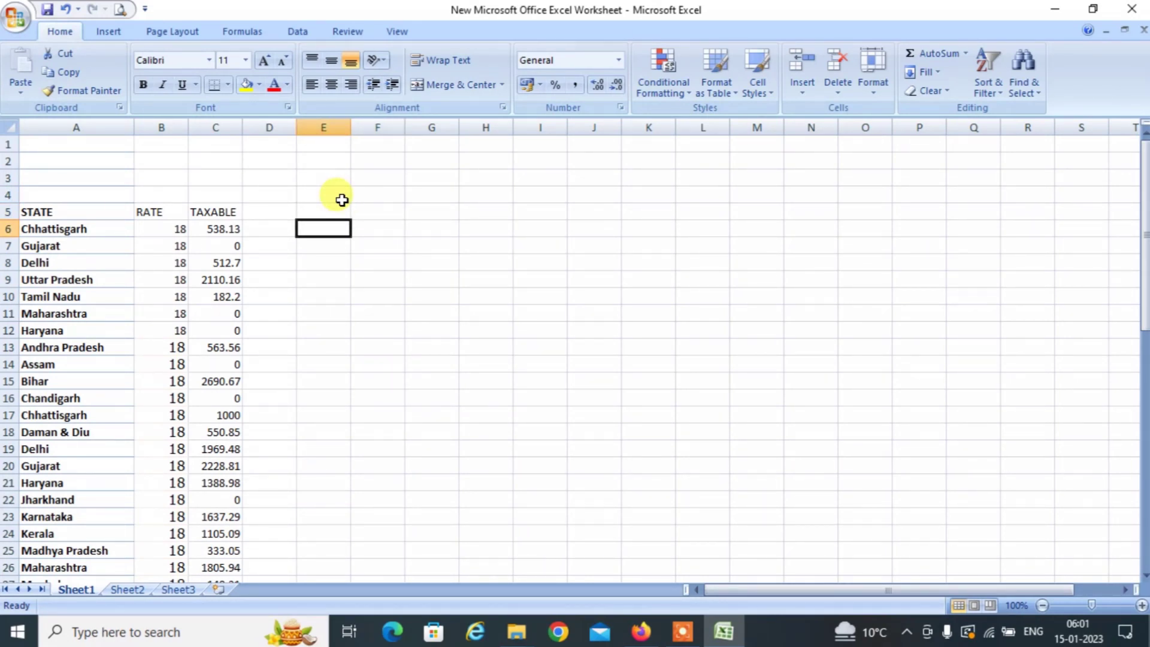
Enter the formula =+UPPER(+A6) in E6.
type("+")
key("Left")
key("Left")
key("Left")
key("Left")
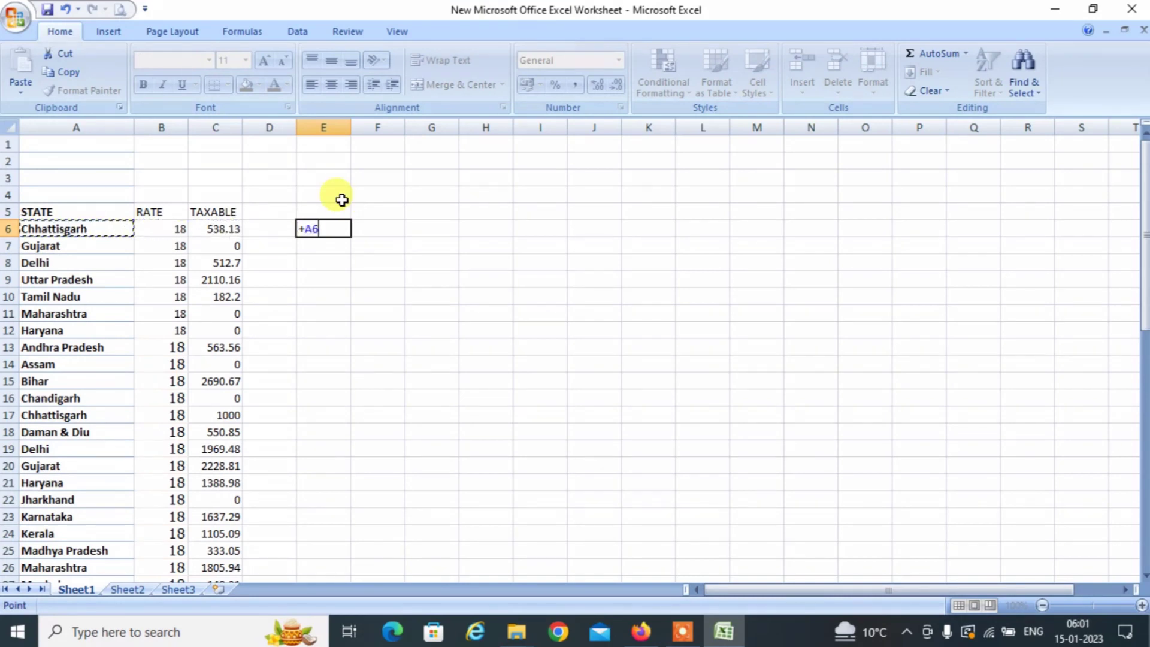
key("Right")
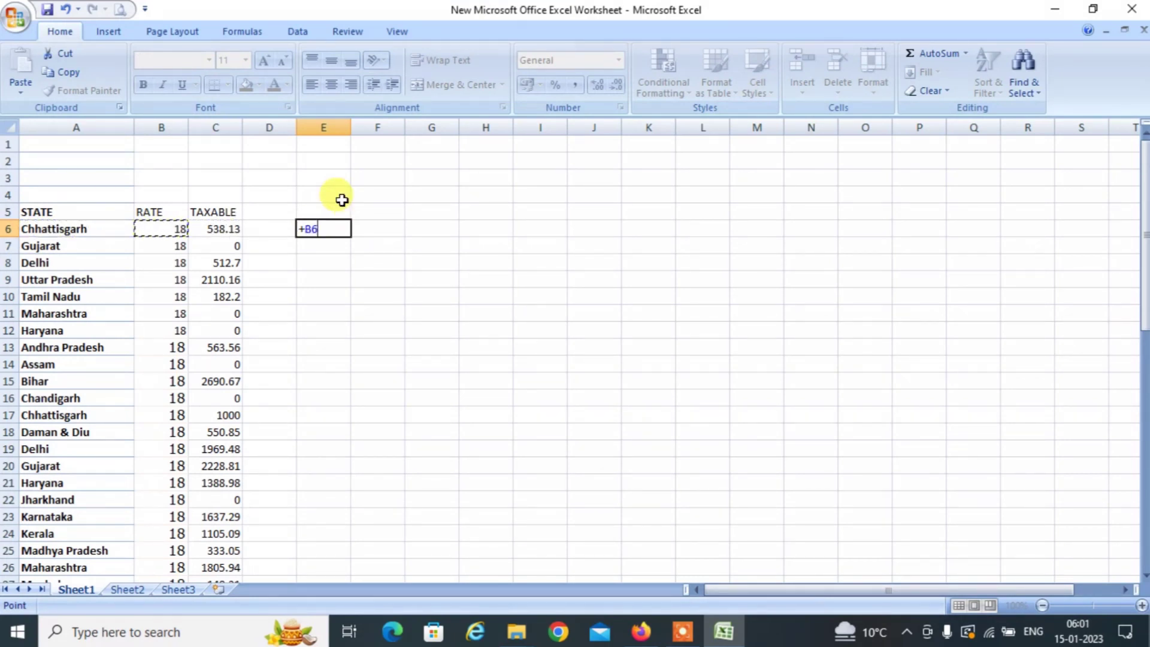
key("Escape")
type("+")
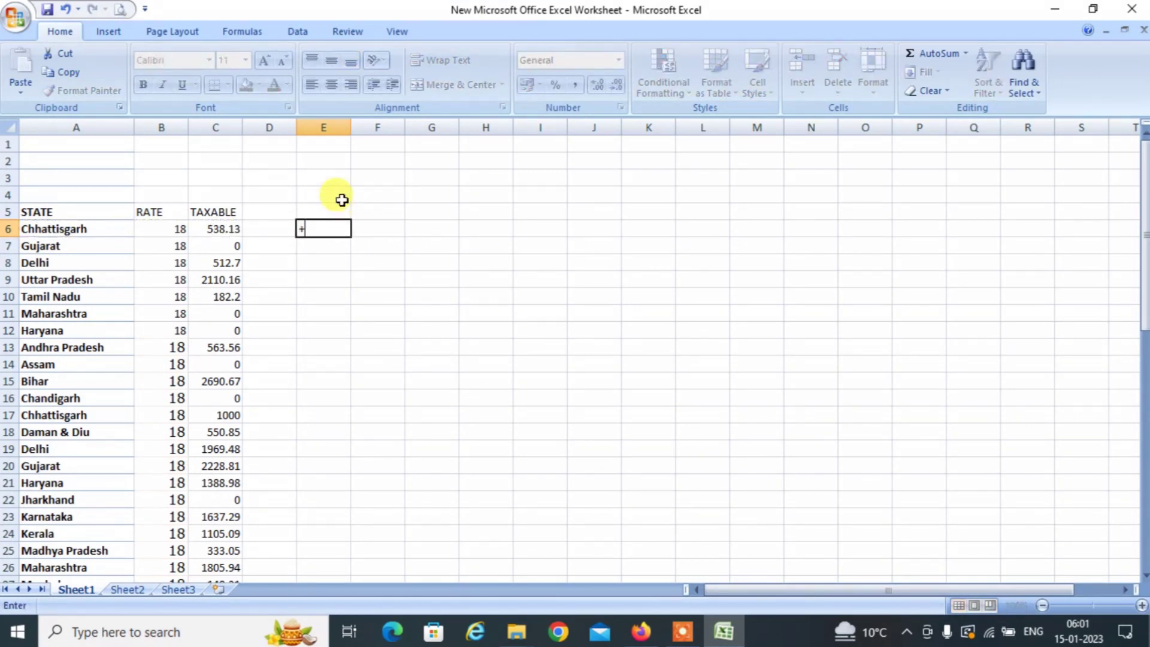
type("UPPER(+A6")
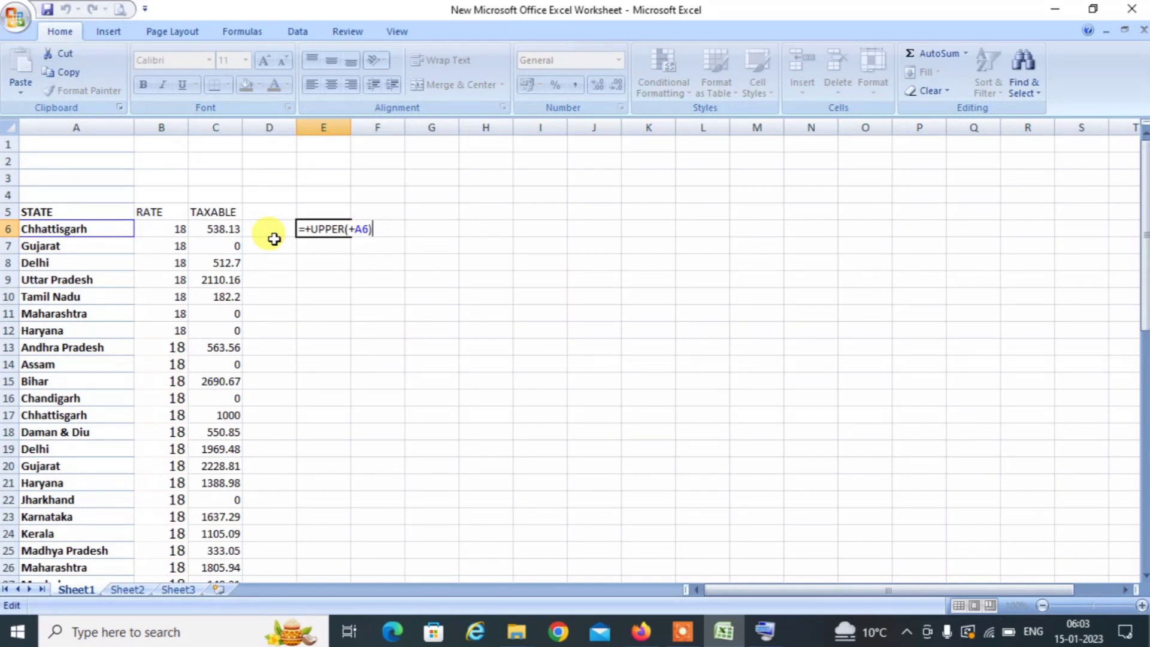
key("Return")
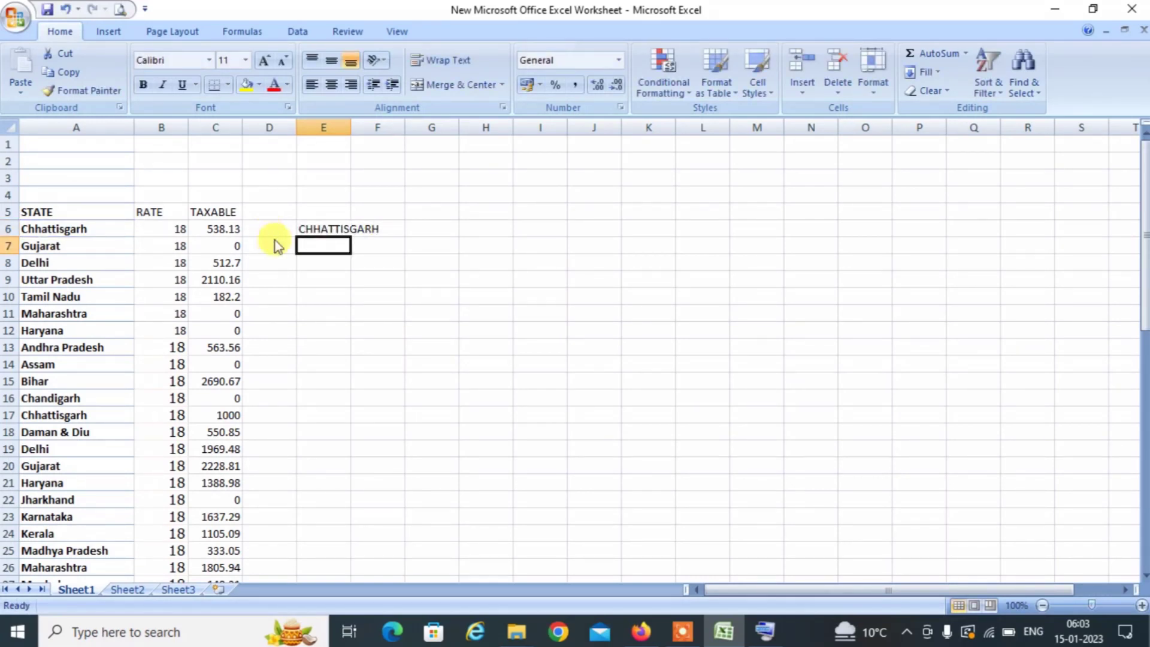
Copy the UPPER formula from E6 down through E7:E58.
key("Up")
key("ctrl+c")
key("Down")
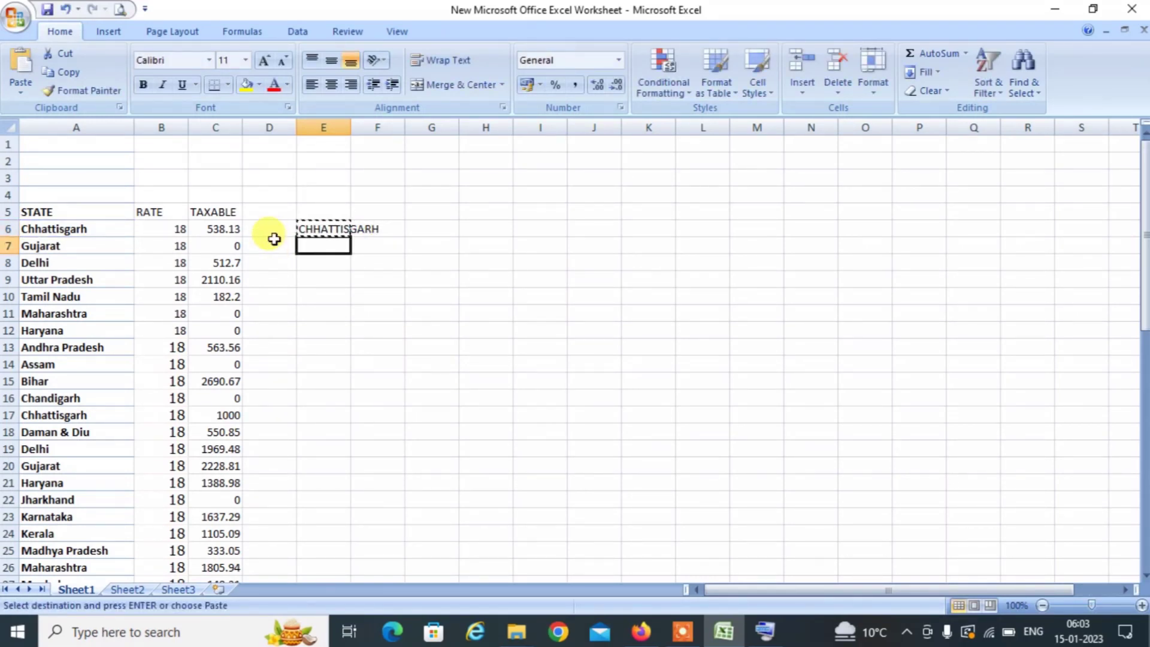
key("shift+Down")
key("shift+Down")
key("shift+Down")
key("shift+Down")
key("shift+Down")
key("shift+Down")
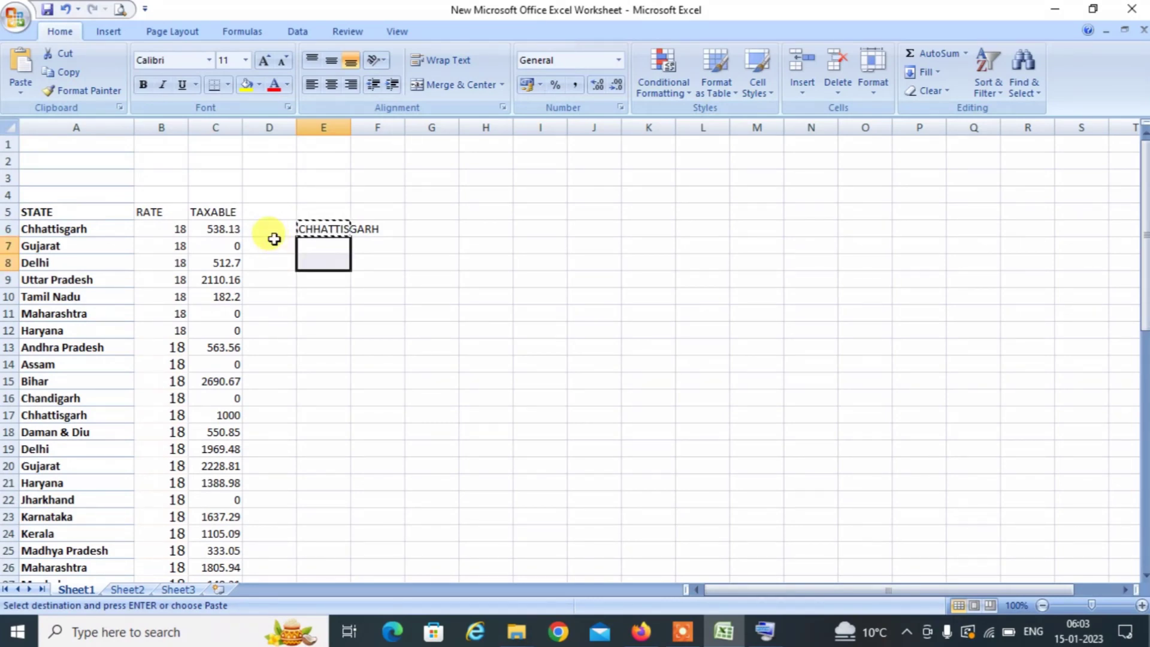
key("shift+Down")
key("shift+Down")
key("shift+Down")
key("shift+Down")
key("shift+Down")
key("shift+Down")
key("shift+Down")
key("shift+Down")
key("shift+Down")
key("shift+Down")
key("shift+Down")
key("shift+Down")
key("shift+Down")
key("shift+Down")
key("shift+Down")
key("shift+Down")
key("shift+Down")
key("shift+Down")
key("shift+Down")
key("shift+Down")
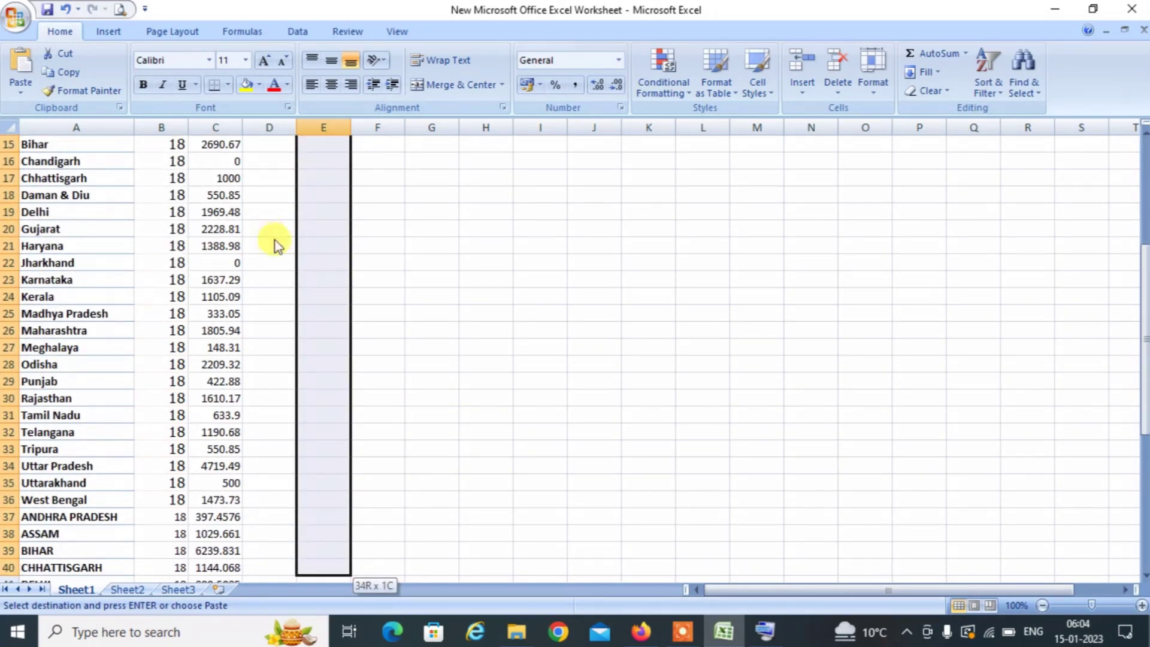
key("shift+Down")
key("shift+Down")
key("shift+Down")
key("shift+Down")
key("shift+Down")
key("shift+Down")
key("shift+Down")
key("shift+Down")
key("shift+Down")
key("shift+Down")
key("shift+Down")
key("shift+Down")
key("shift+Down")
key("shift+Down")
key("shift+Down")
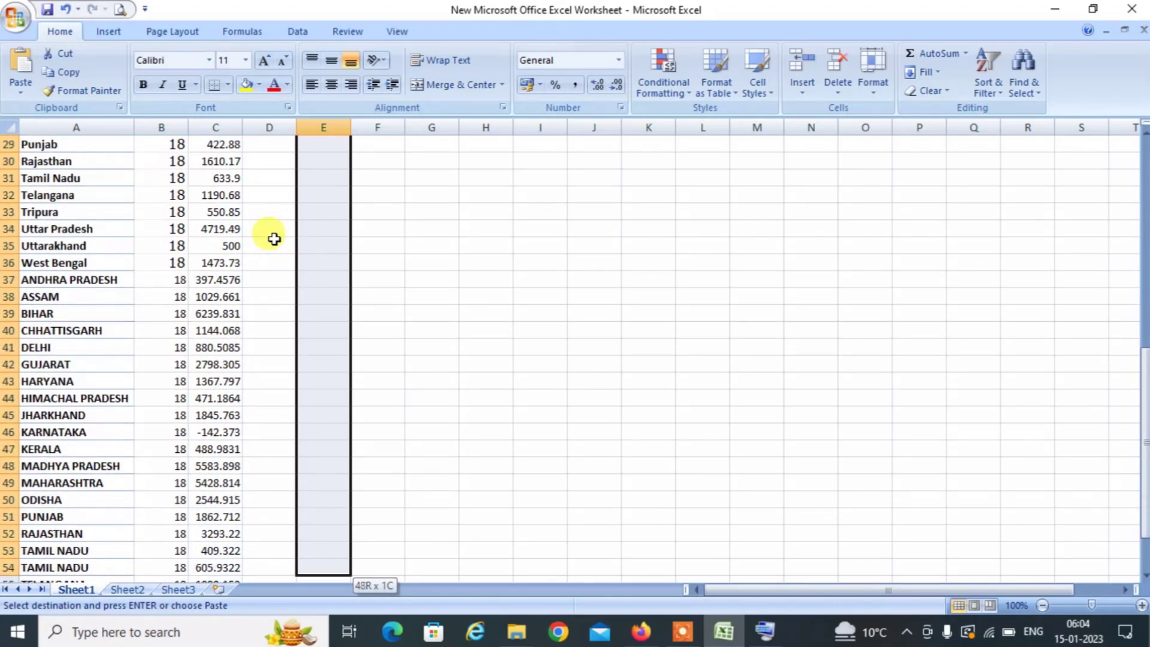
key("shift+Down")
key("shift+Down")
key("shift+Down")
key("shift+Down")
key("shift+Down")
key("shift+Down")
key("shift+Down")
key("shift+Down")
key("shift+Down")
key("shift+Down")
key("shift+Down")
key("shift+Up")
key("shift+Up")
key("shift+Up")
key("shift+Up")
key("shift+Up")
key("shift+Up")
key("shift+Up")
key("shift+Up")
key("shift+Up")
key("shift+Up")
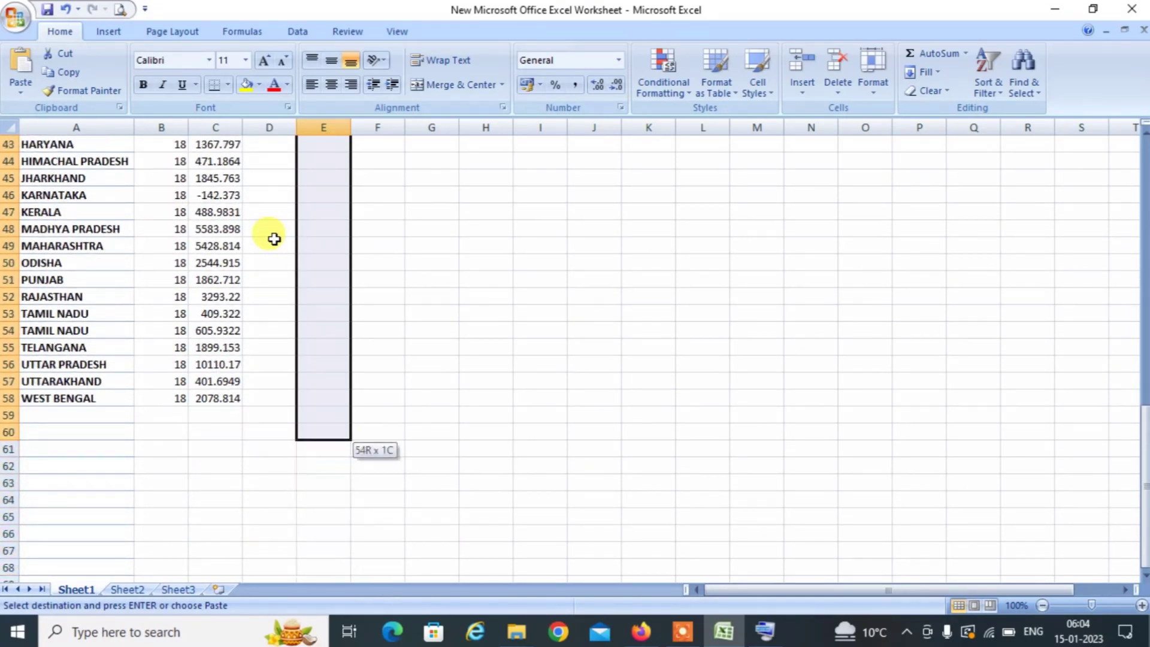
key("Return")
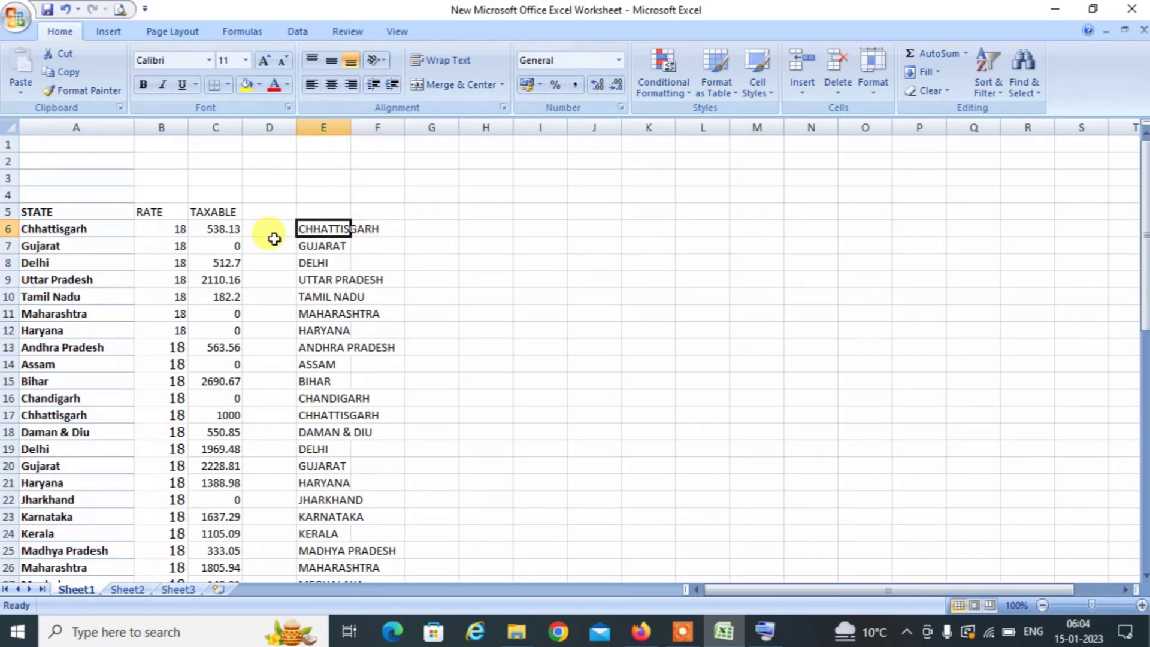
Copy the upper-case state names in E6:E58 and paste them over column A, undoing the #REF! result.
key("F2")
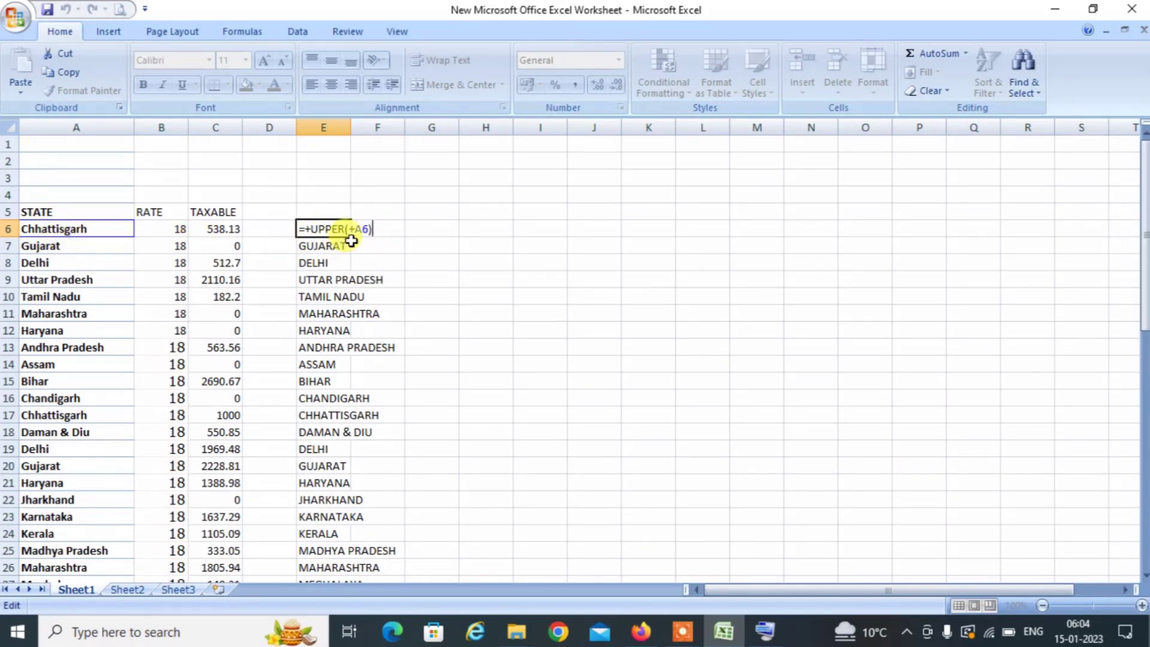
key("ctrl+Return")
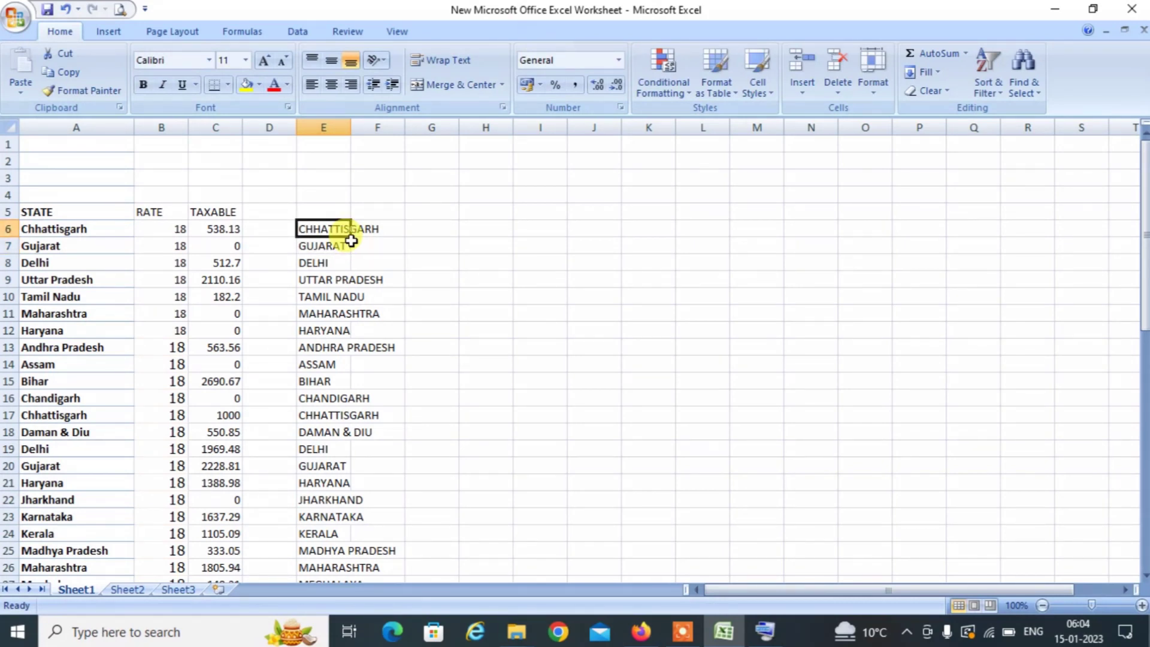
key("ctrl+shift+Down")
key("ctrl+c")
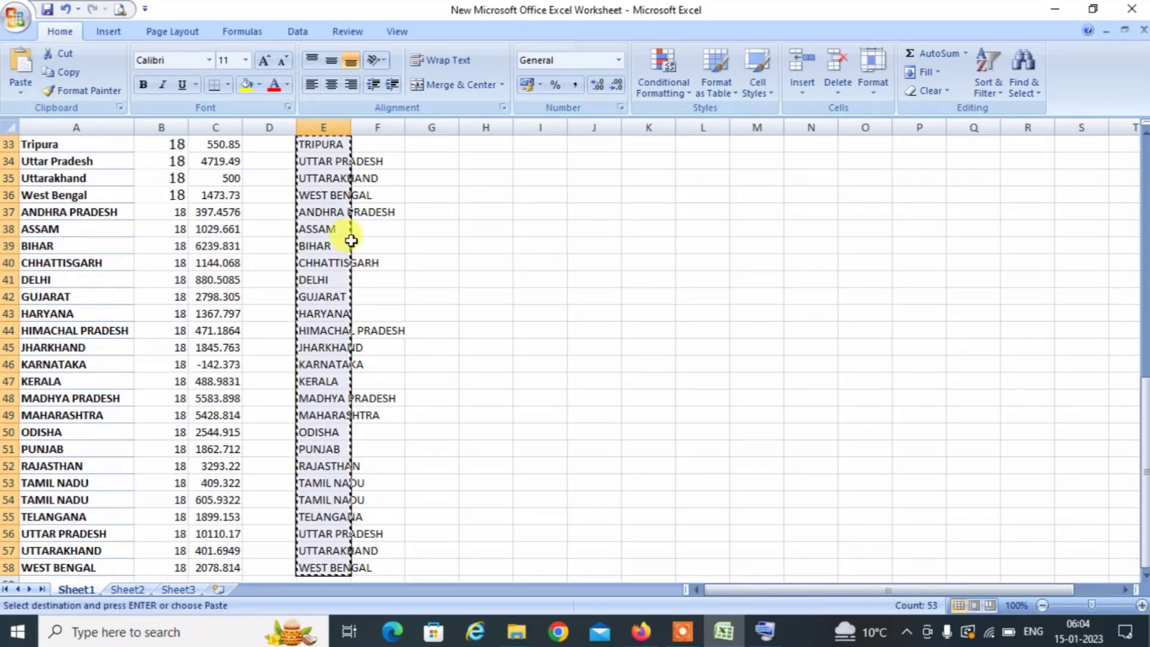
key("Left")
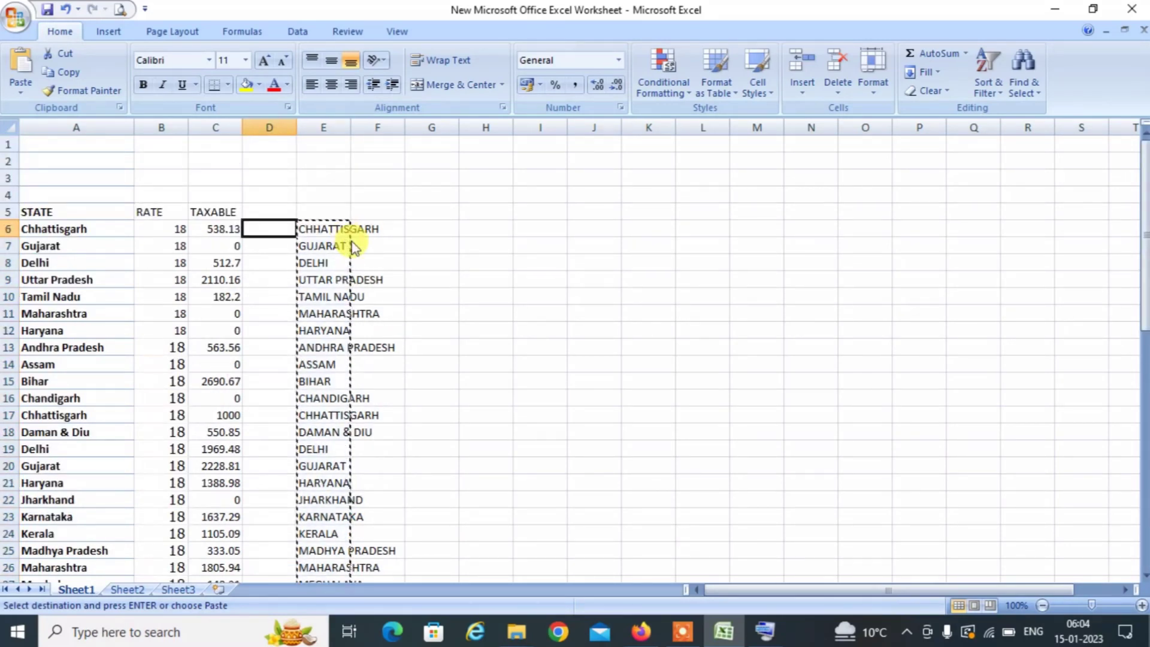
key("Left")
key("Left")
key("Left")
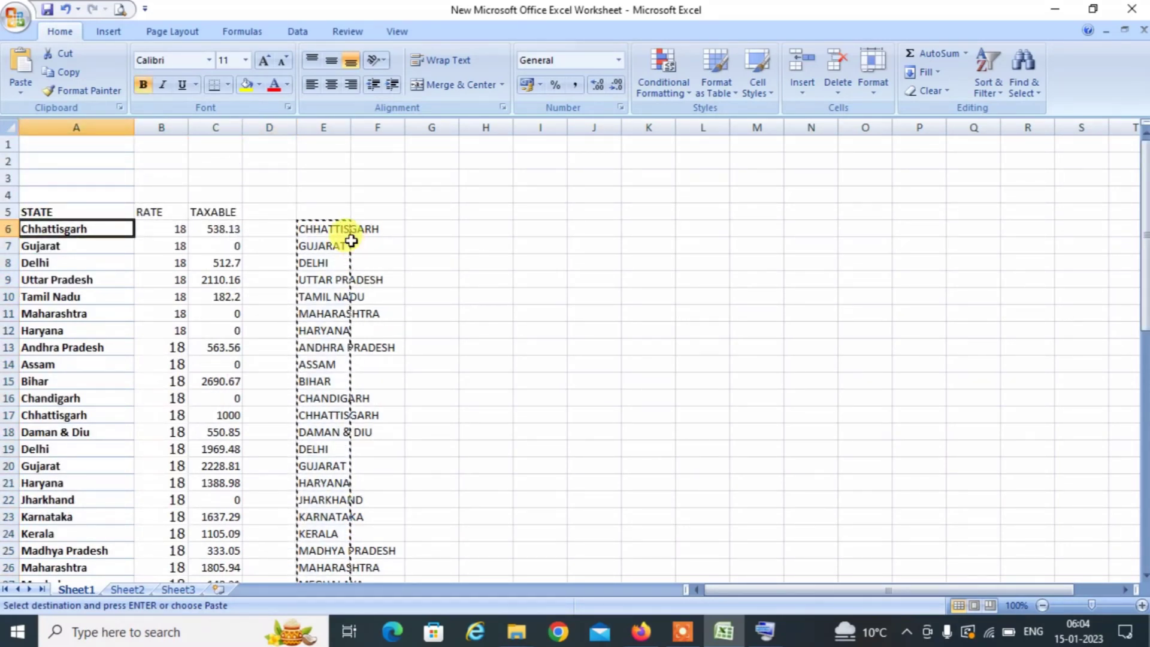
key("ctrl+v")
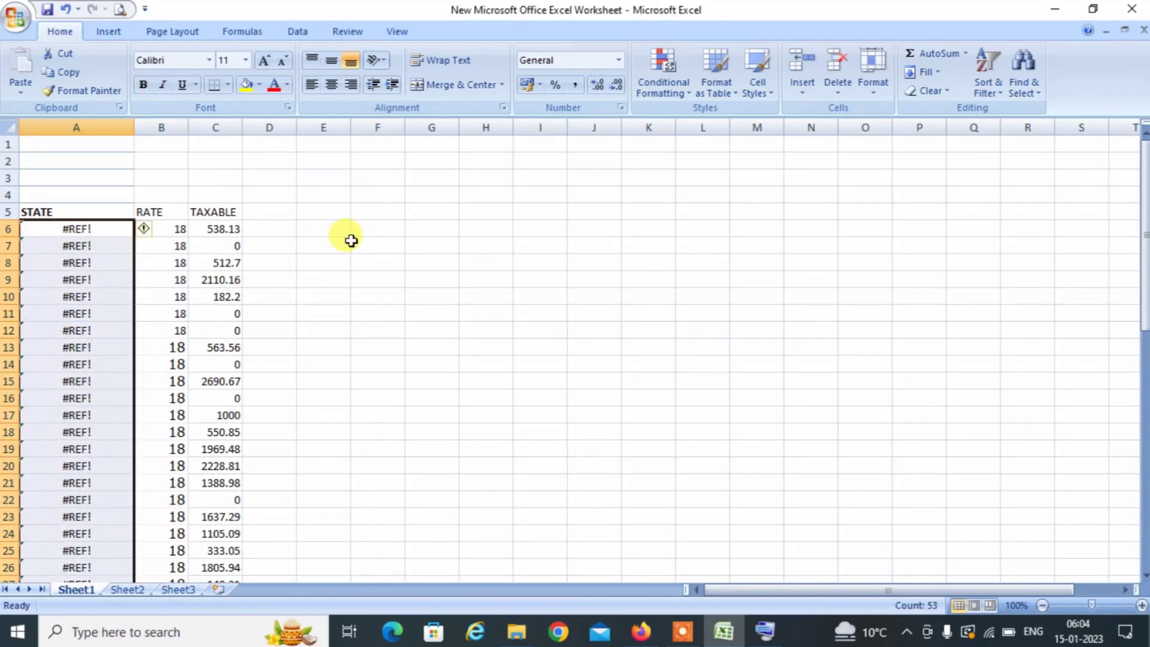
key("ctrl+z")
Retry the paste into A6:A58, undo the #REF! errors again, and return to A6.
key("Right")
key("Right")
key("Right")
key("Right")
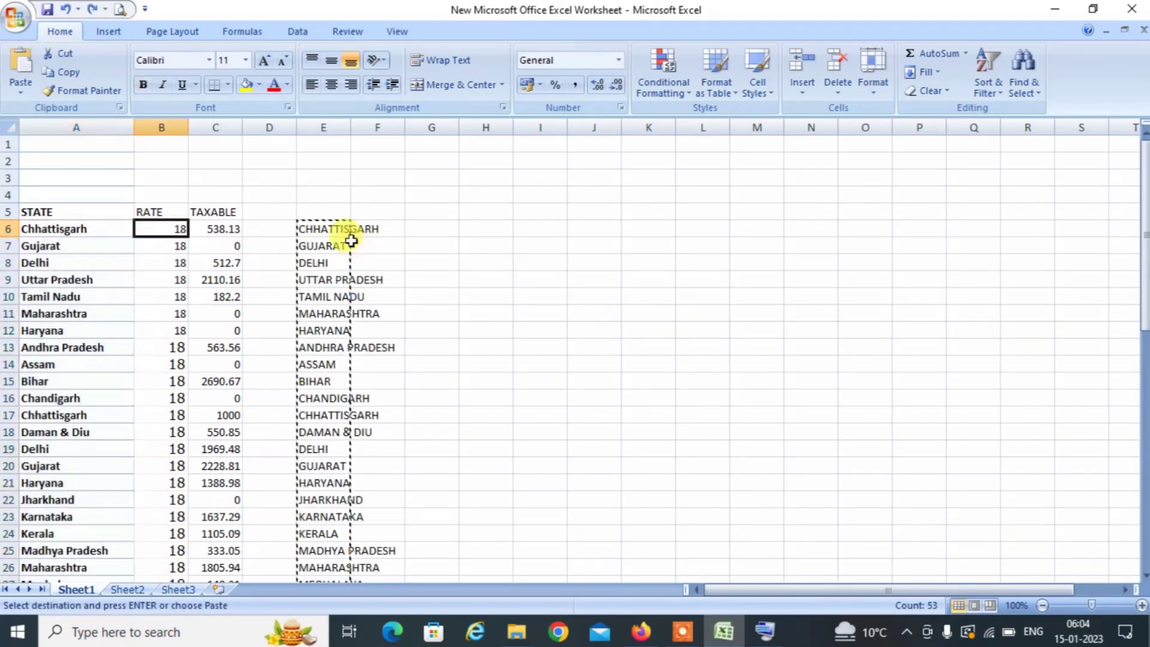
key("ctrl+shift+Down")
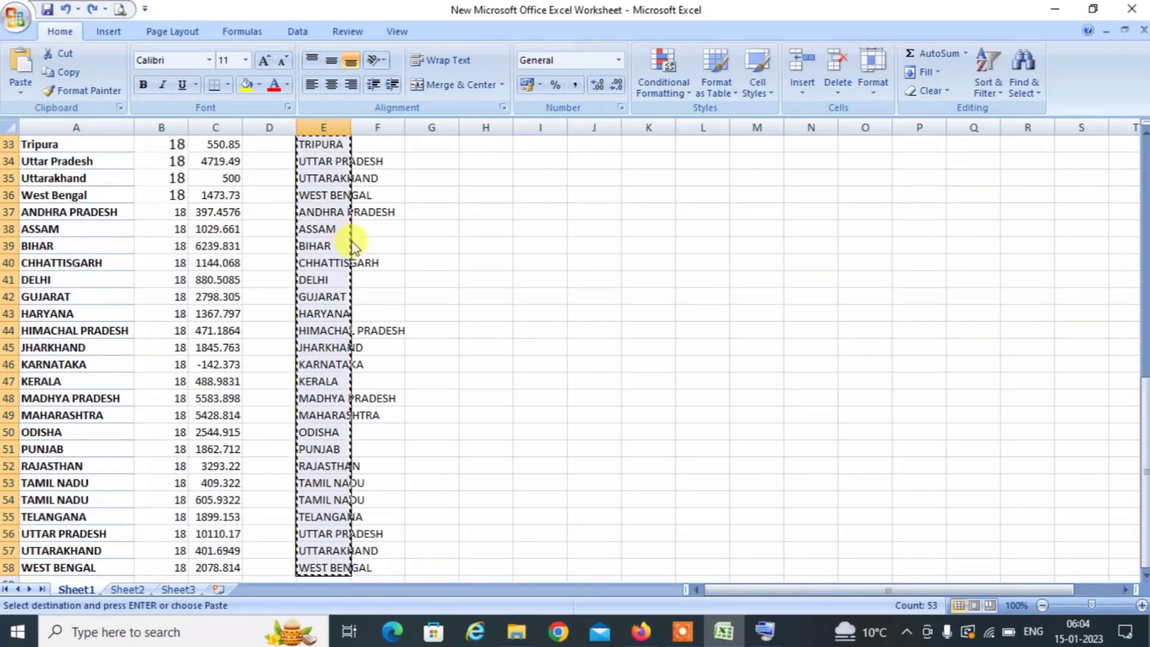
key("Left")
key("Left")
key("Left")
key("Left")
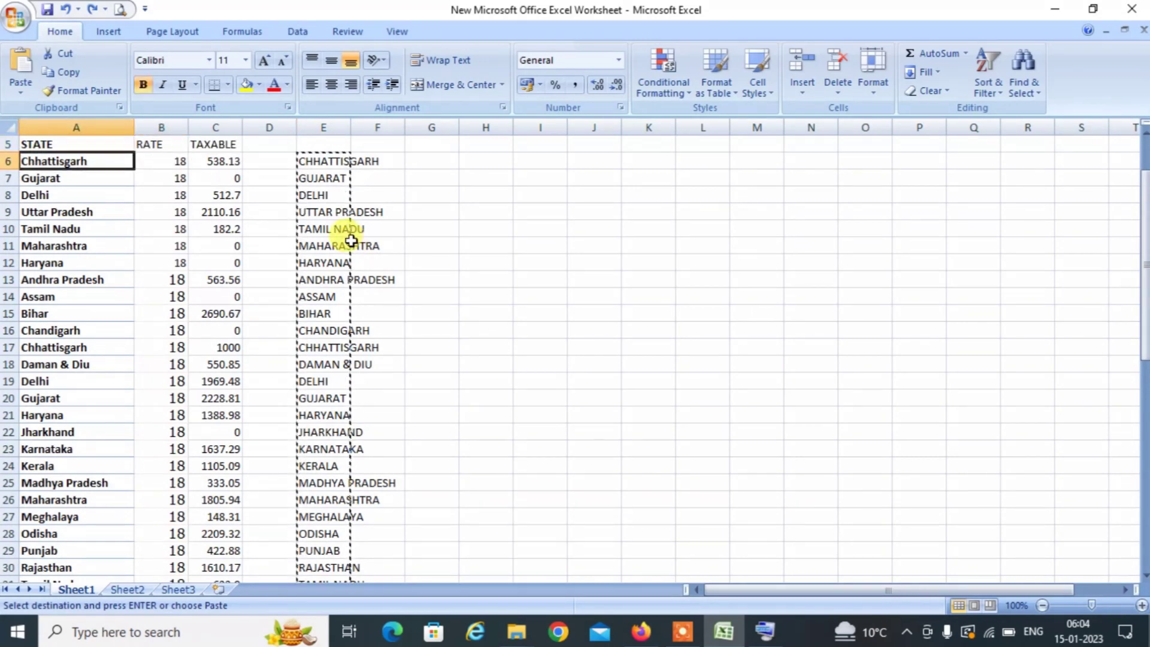
key("ctrl+shift+Down")
key("ctrl+v")
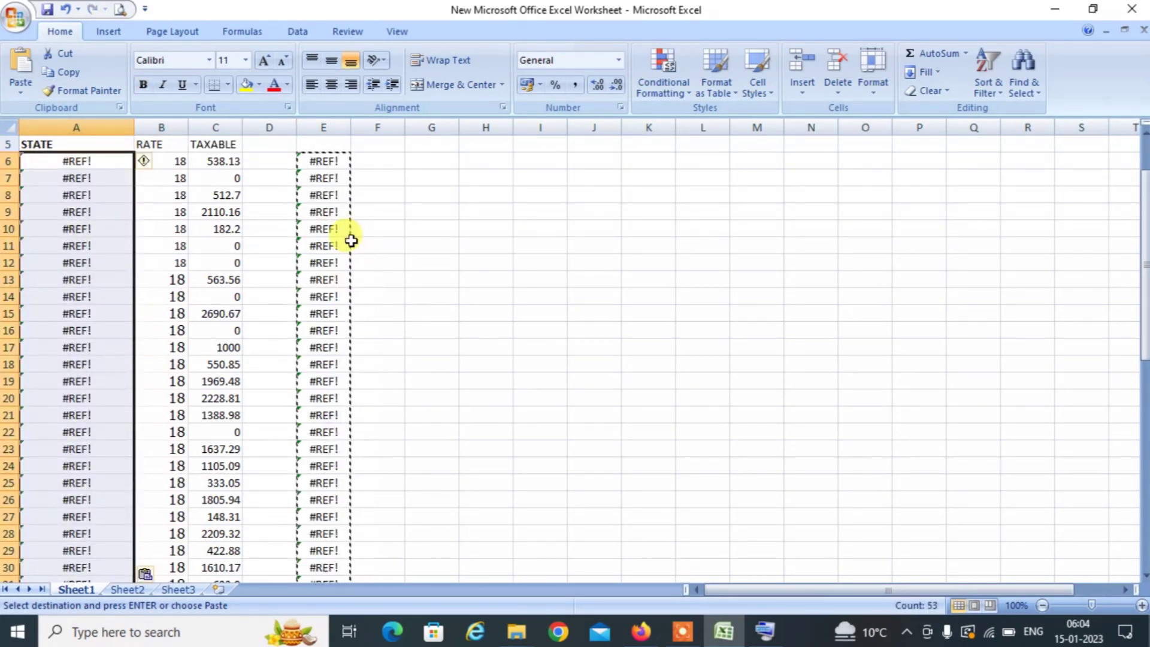
key("ctrl+z")
key("Right")
key("Right")
key("Left")
key("Left")
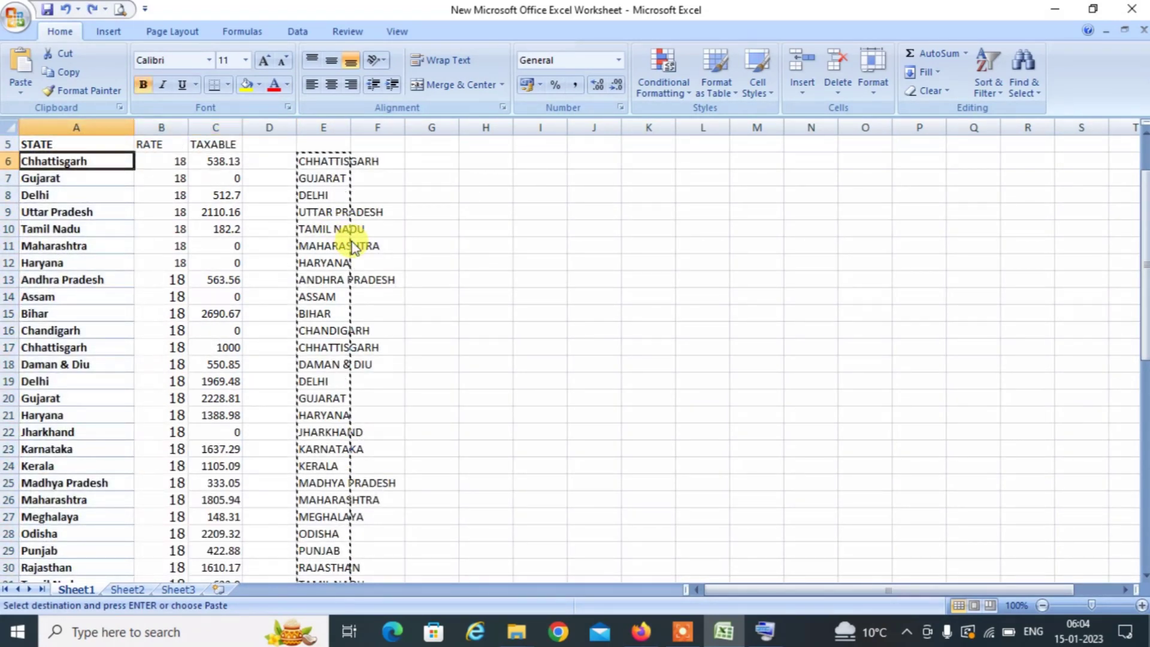
Paste the upper-case names into column A as values only and clear helper column E6:E58.
key("ctrl+alt+v")
key("Down")
key("Down")
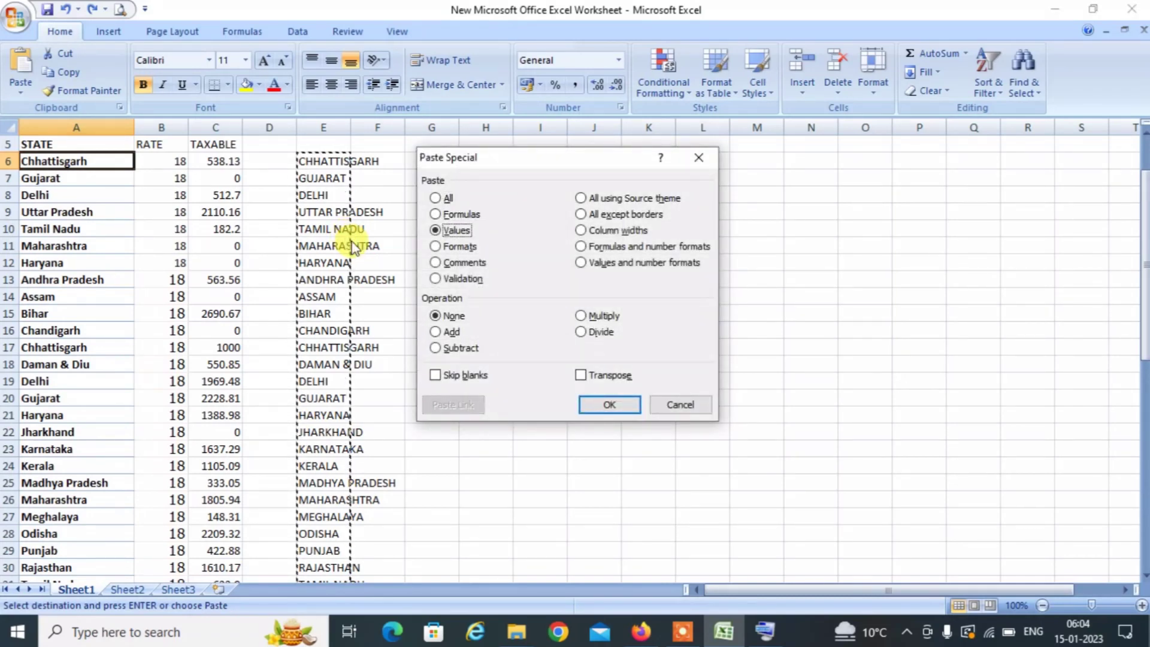
key("Return")
key("Right")
key("Right")
key("Right")
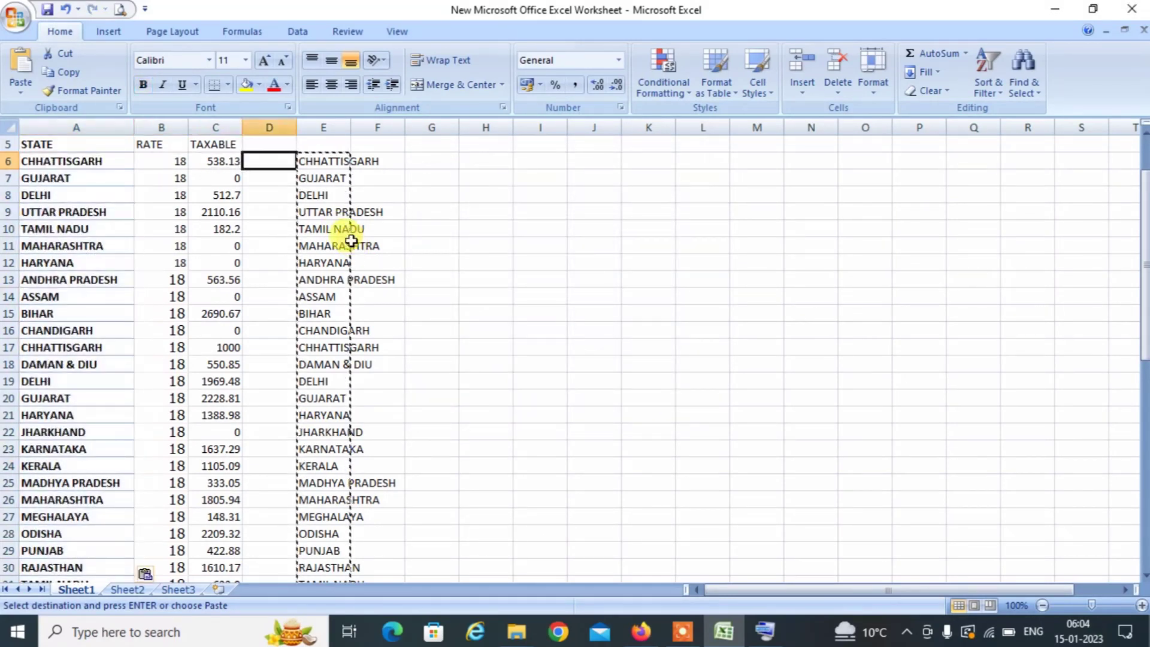
key("Right")
key("ctrl+shift+Down")
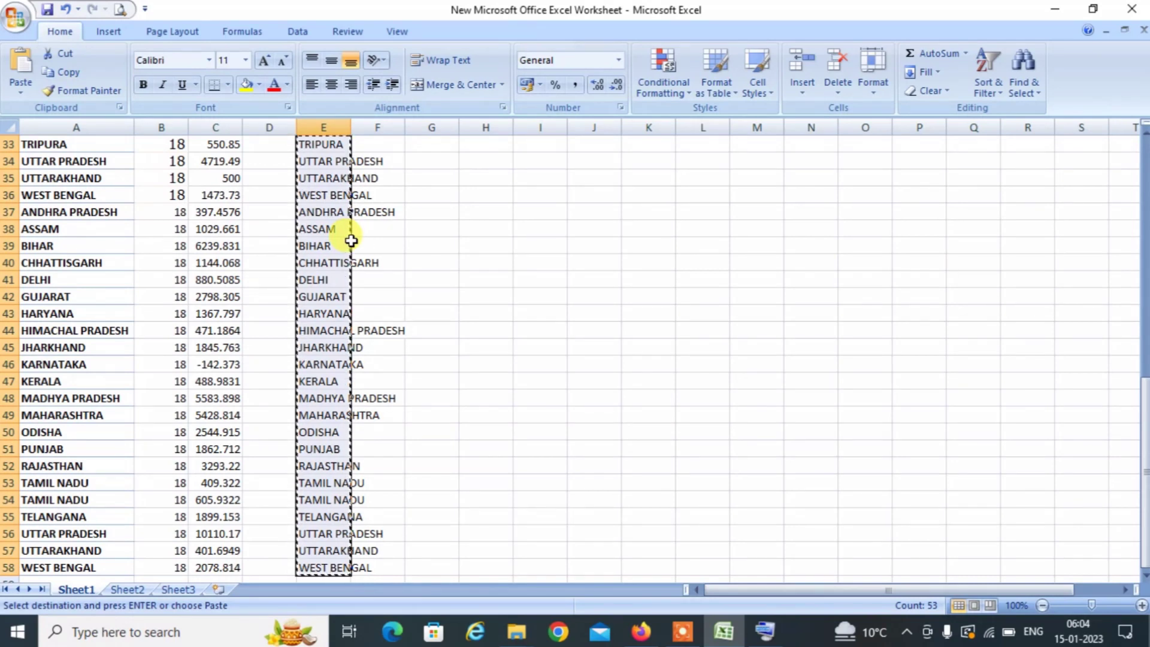
key("ctrl+z")
Delete the blank rows above the table so the STATE, RATE and TAXABLE headers sit in row 1.
key("Left")
key("Left")
key("Left")
key("Left")
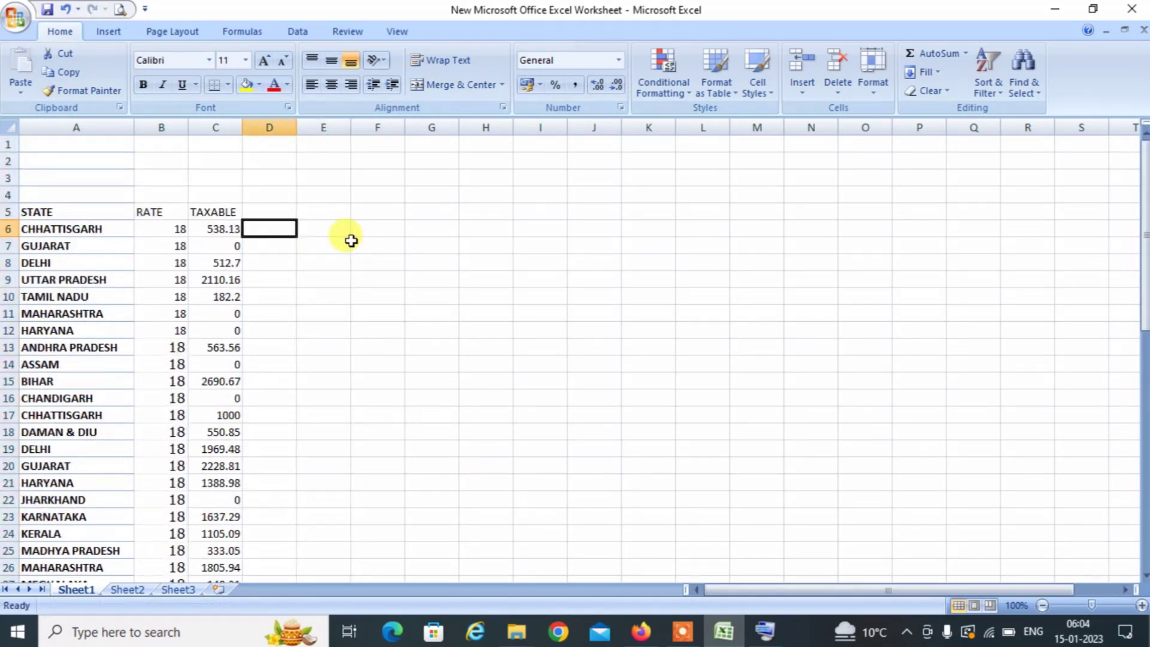
key("Up")
key("Up")
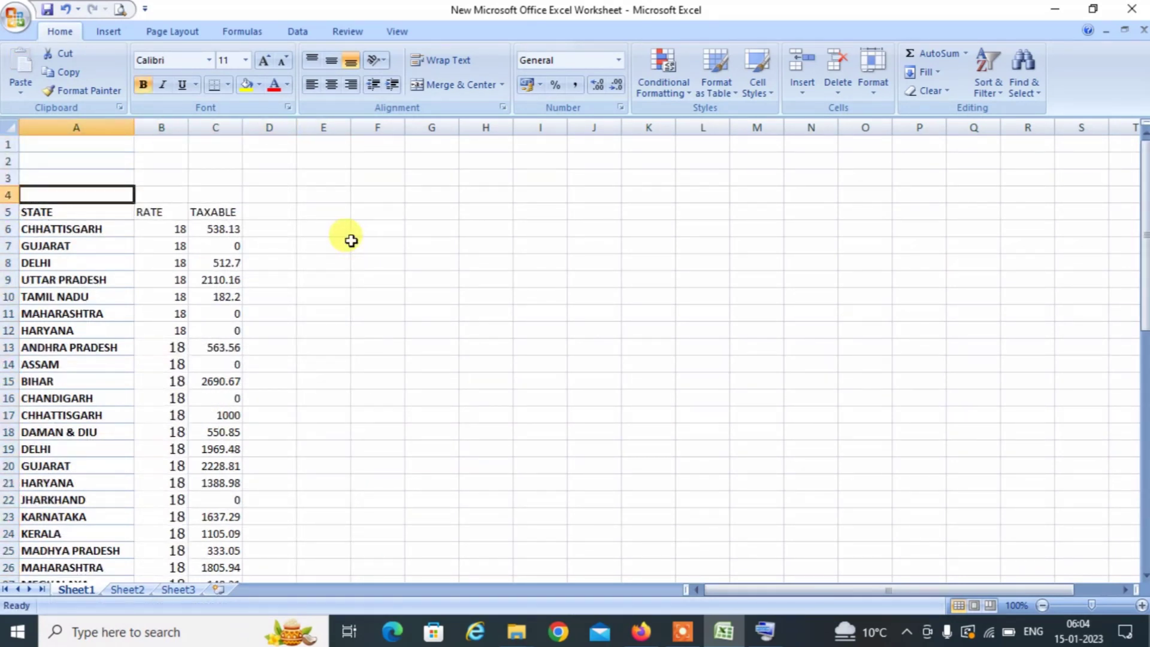
key("Down")
key("Up")
key("Down")
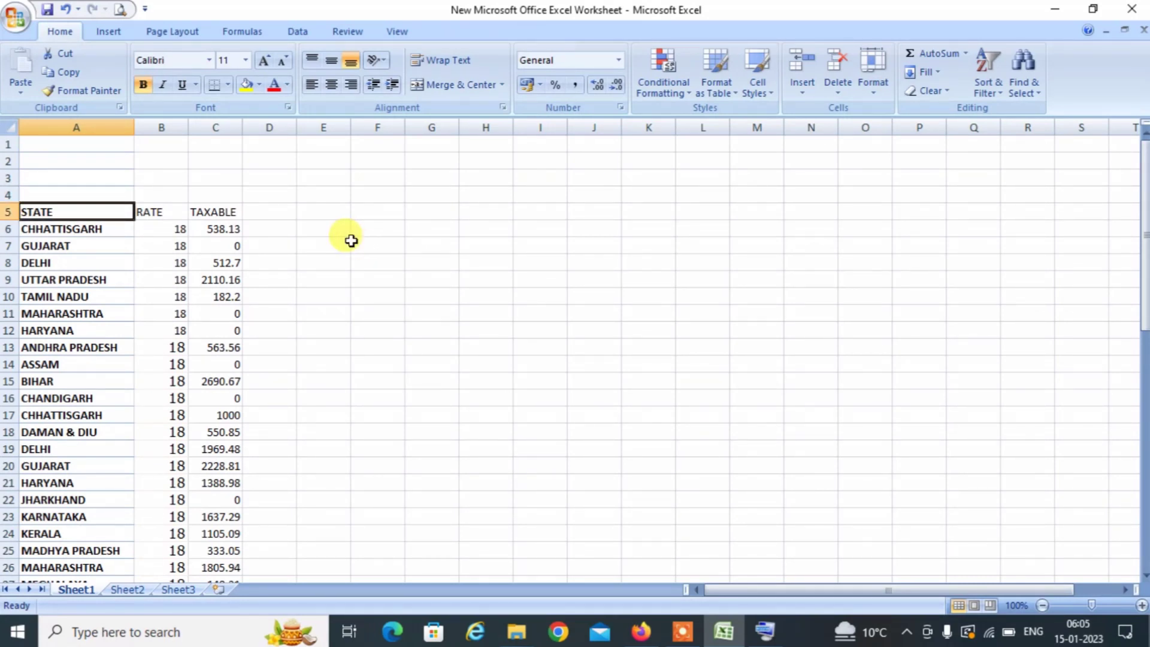
key("Up")
key("Up")
key("Up")
key("Up")
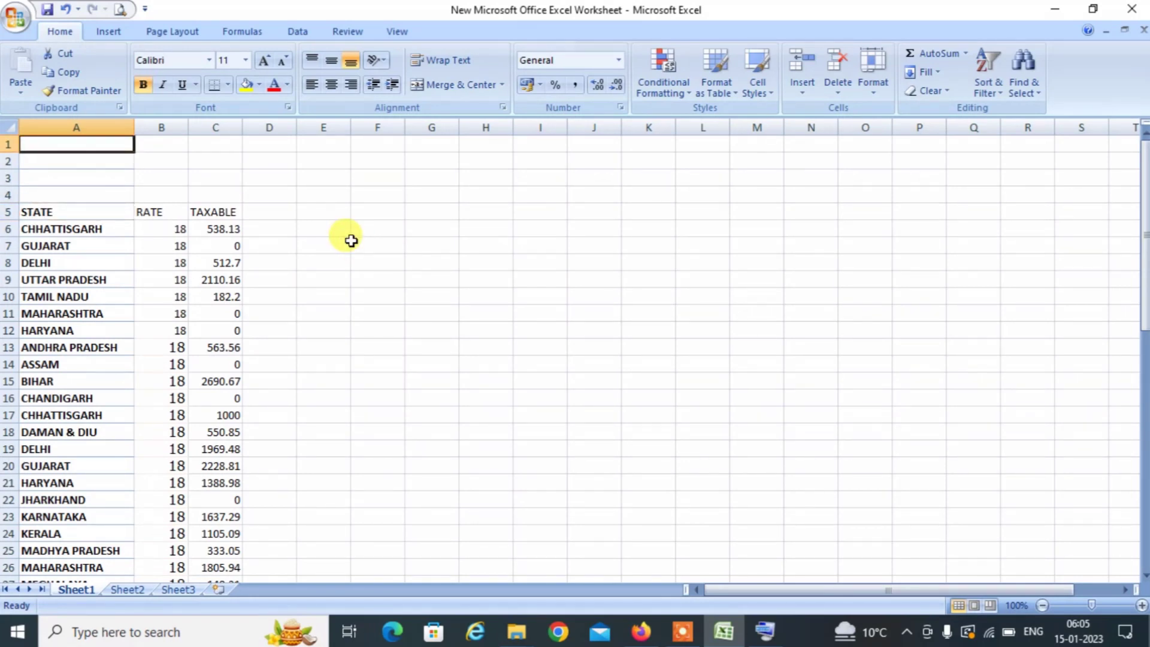
key("shift+space")
key("ctrl+minus")
key("ctrl+minus")
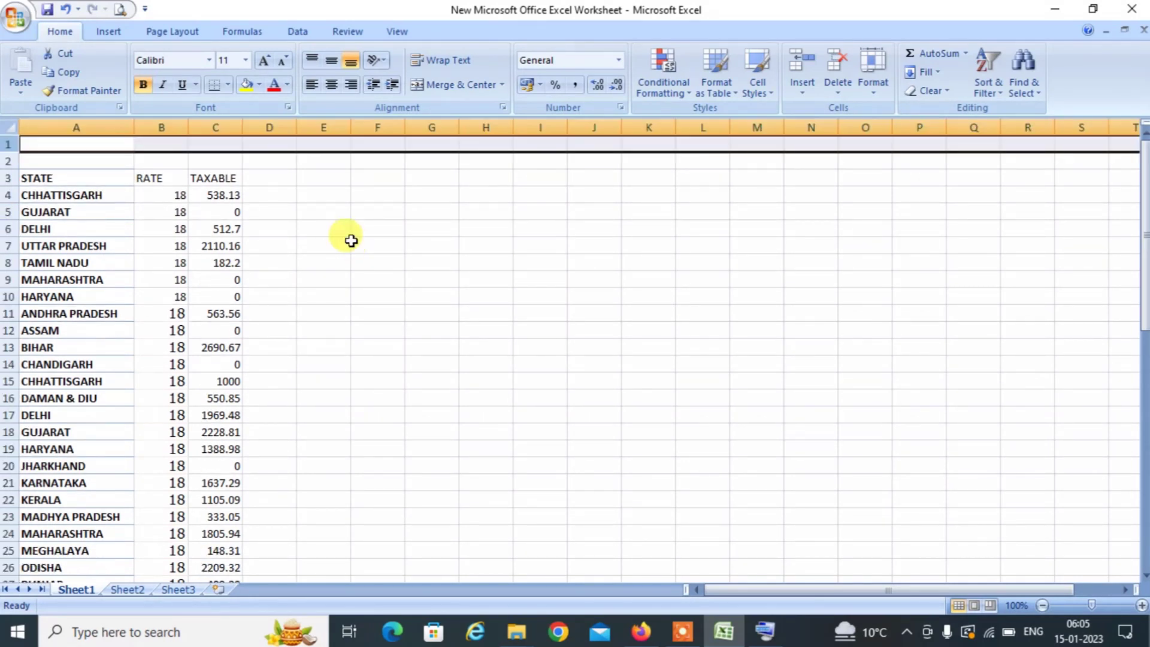
key("ctrl+minus")
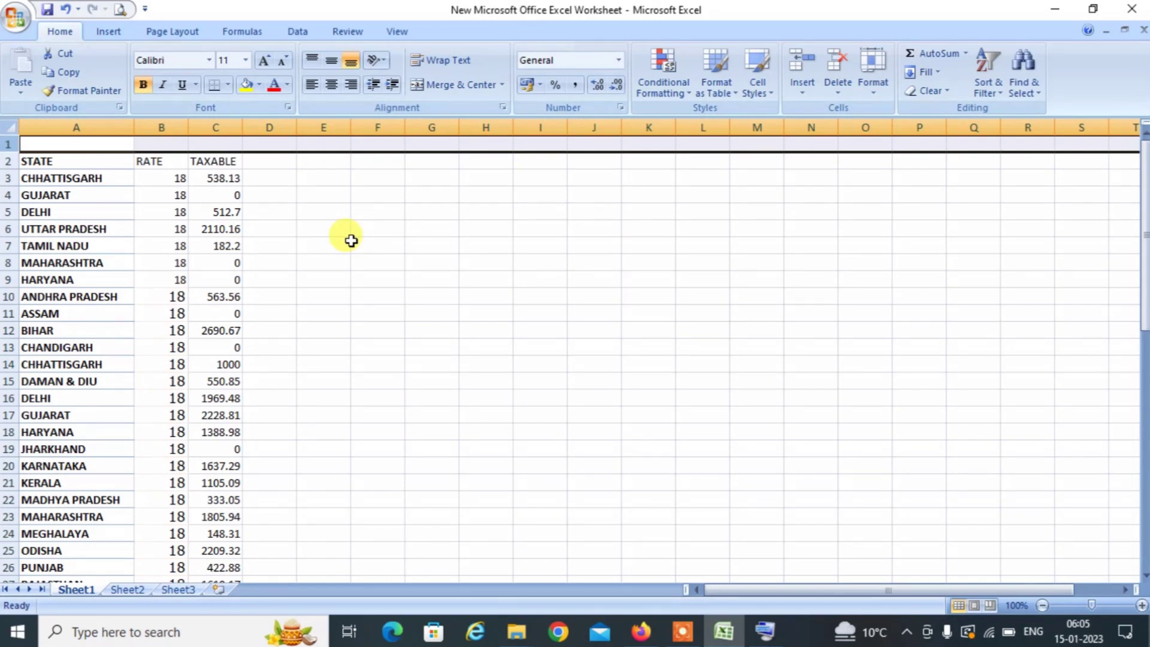
key("ctrl+minus")
Select the whole table from A1 down to row 54.
key("Up")
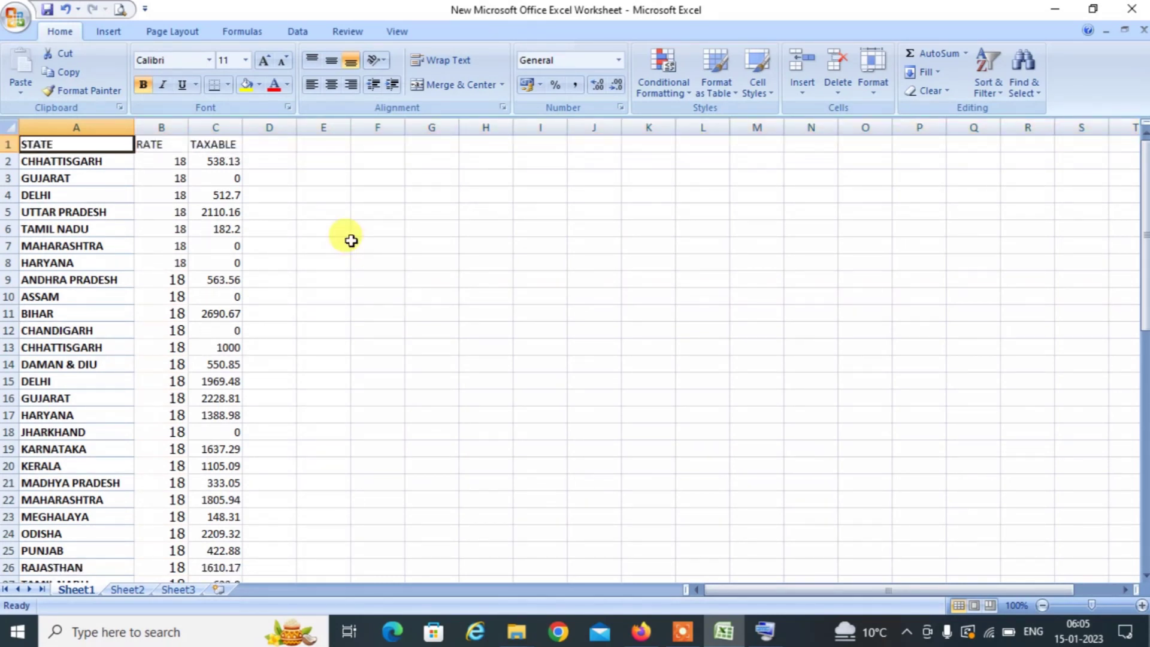
key("shift+Right")
key("shift+Right")
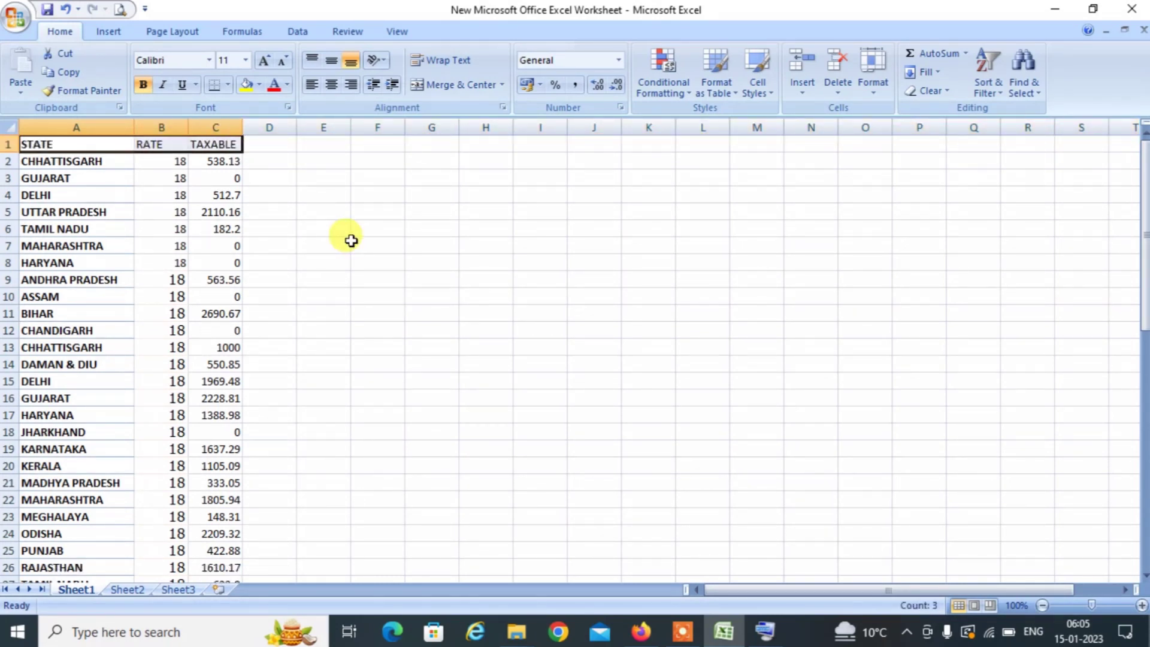
key("ctrl+shift+Down")
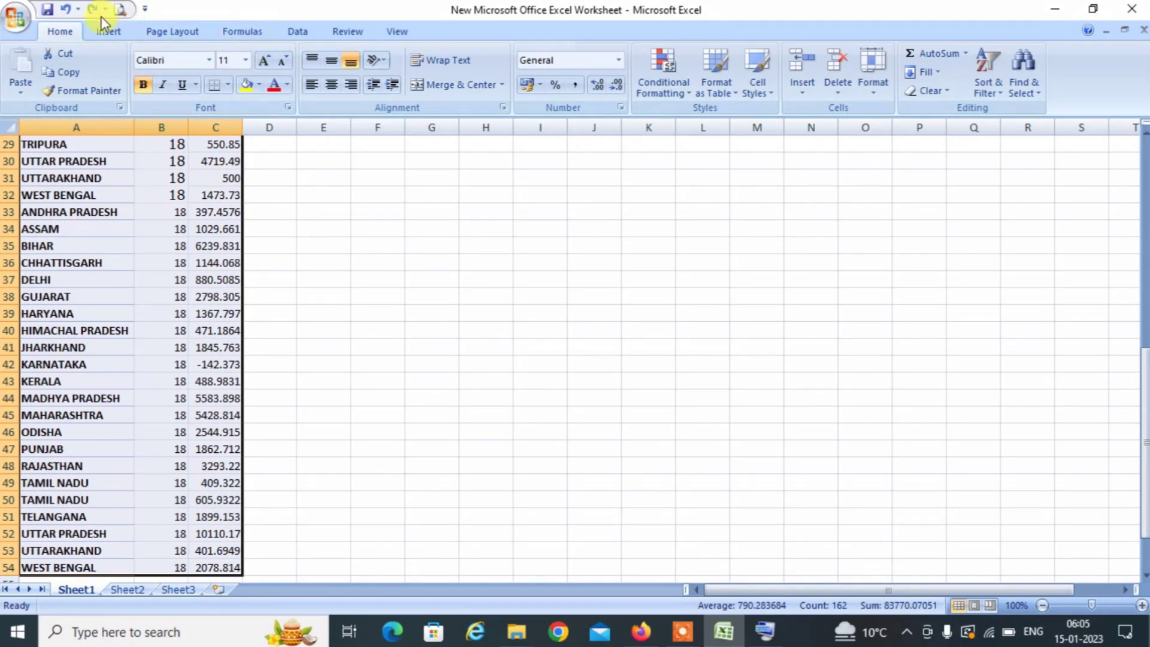
Insert a pivot table from the selected data on a new sheet.
left_click(106, 32)
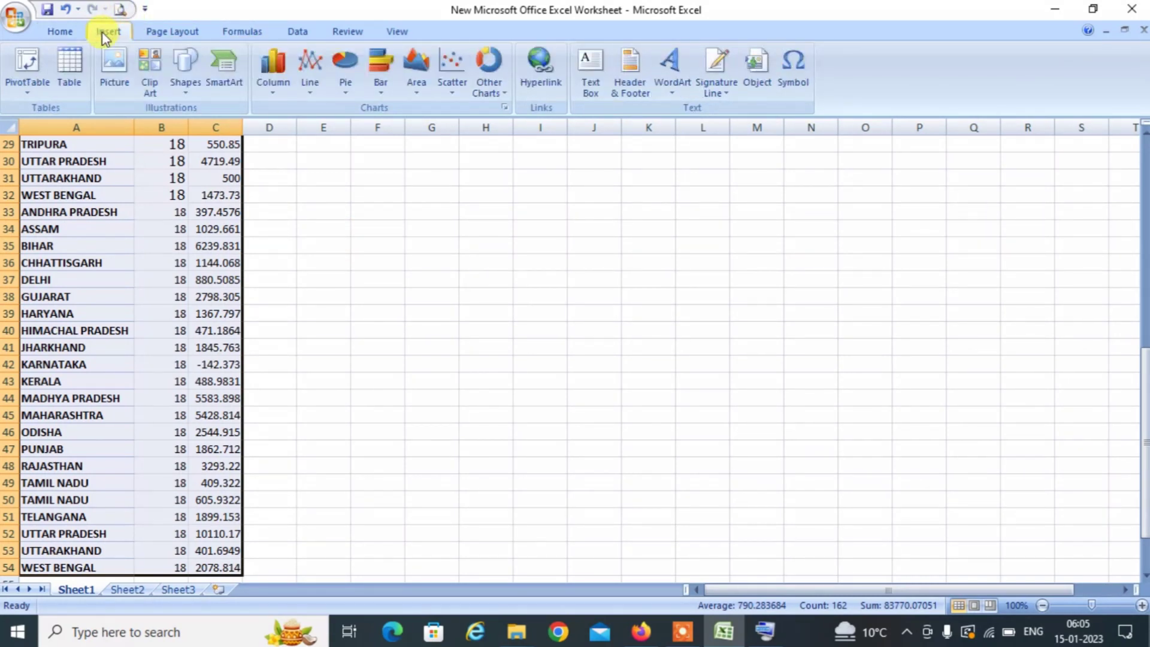
left_click(18, 67)
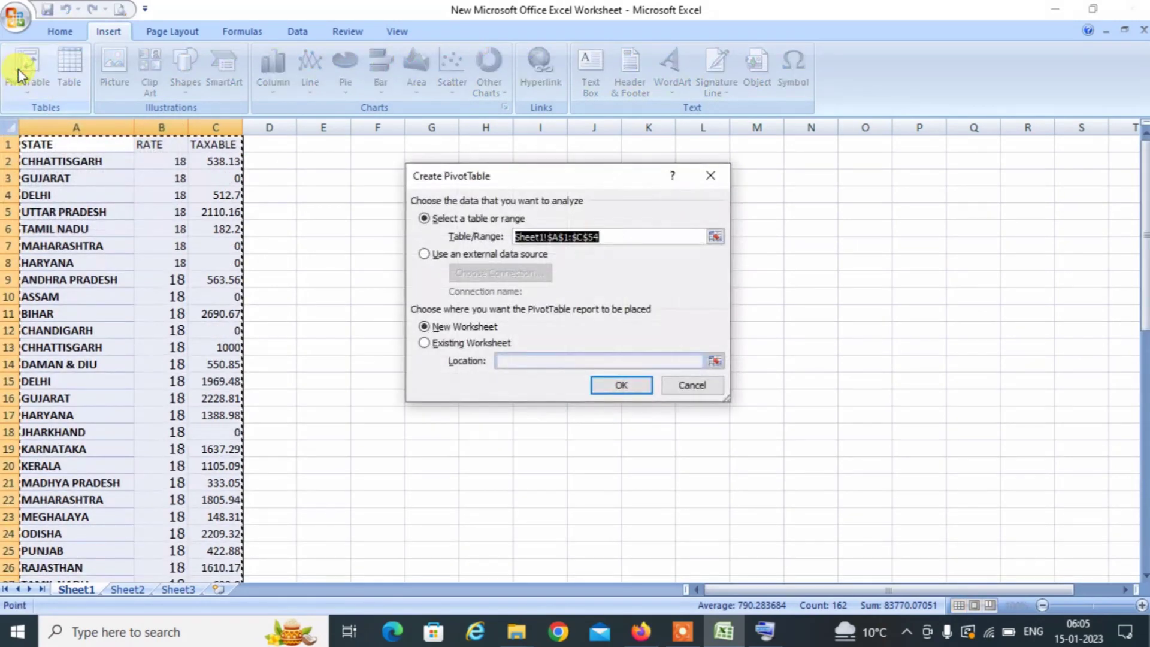
left_click(628, 386)
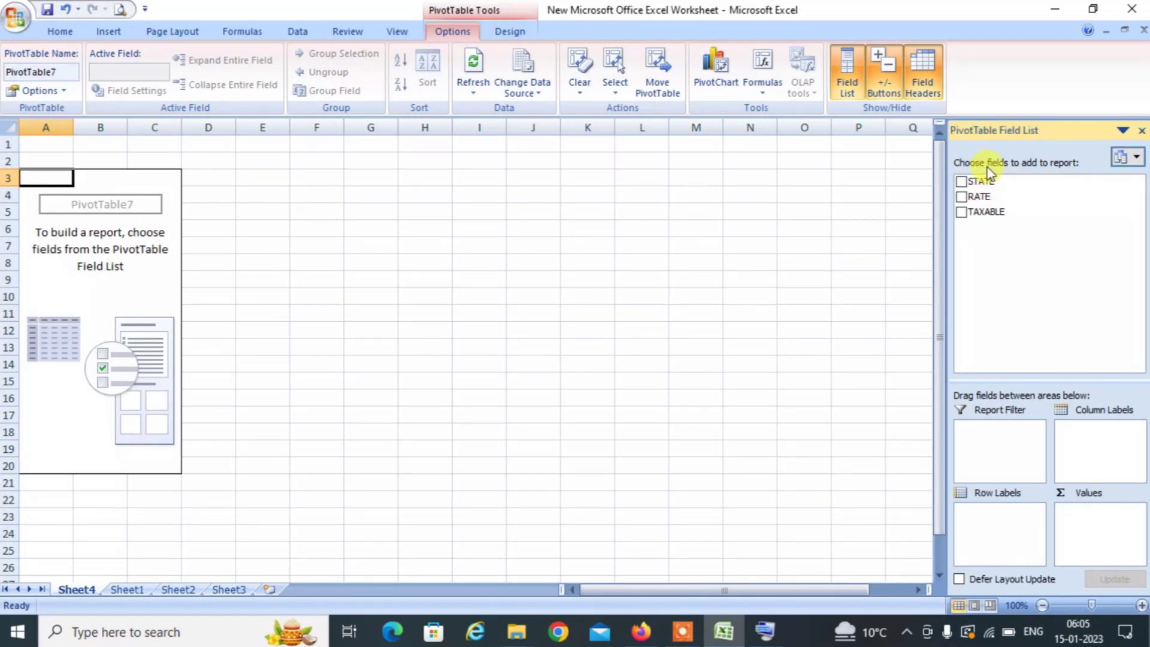
Put STATE and RATE in the pivot's row labels and sum TAXABLE in Values.
left_click_drag(985, 180, 1009, 517)
left_click_drag(979, 199, 1003, 527)
left_click_drag(985, 212, 1114, 520)
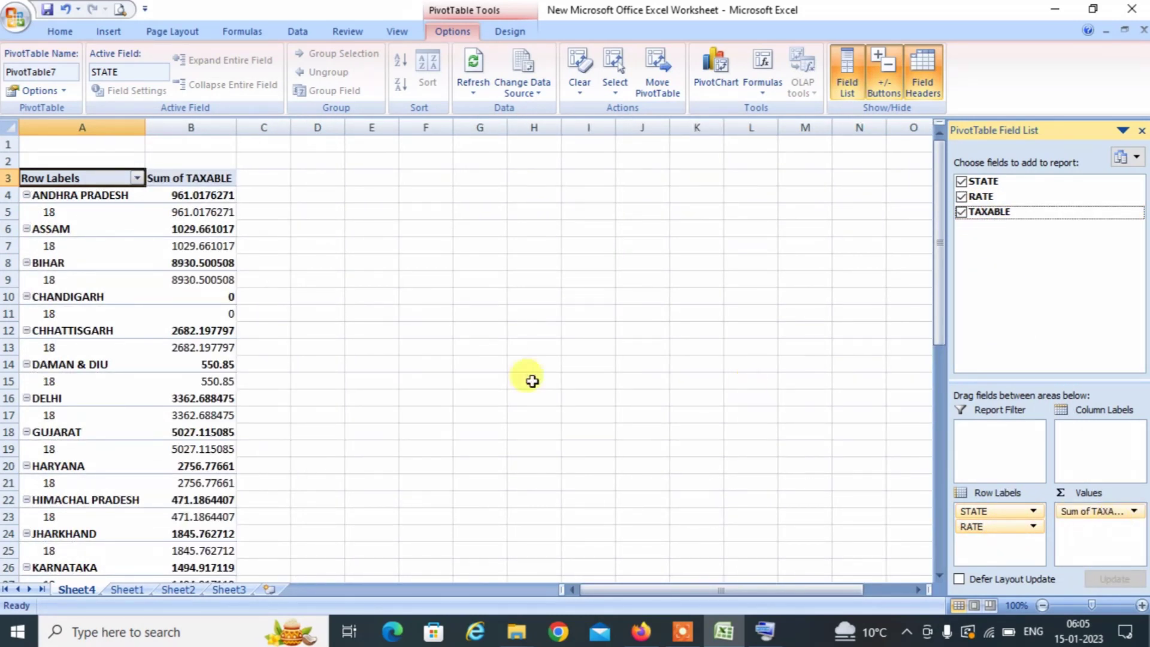
Turn off subtotals for each state in the pivot table.
left_click(527, 32)
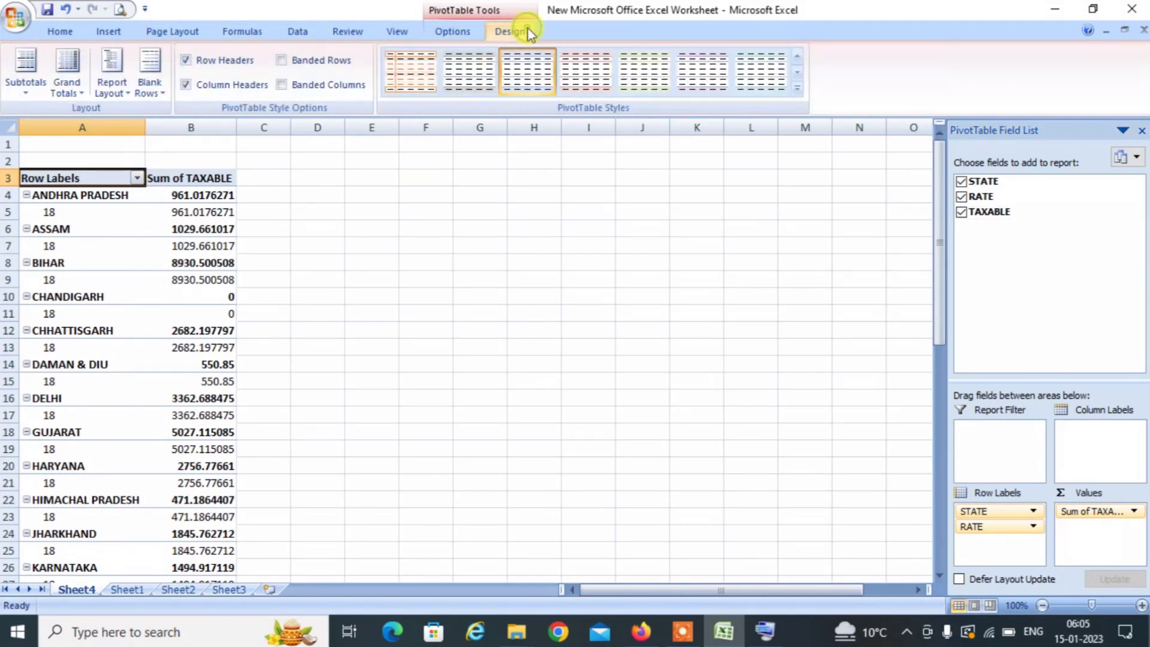
left_click(20, 65)
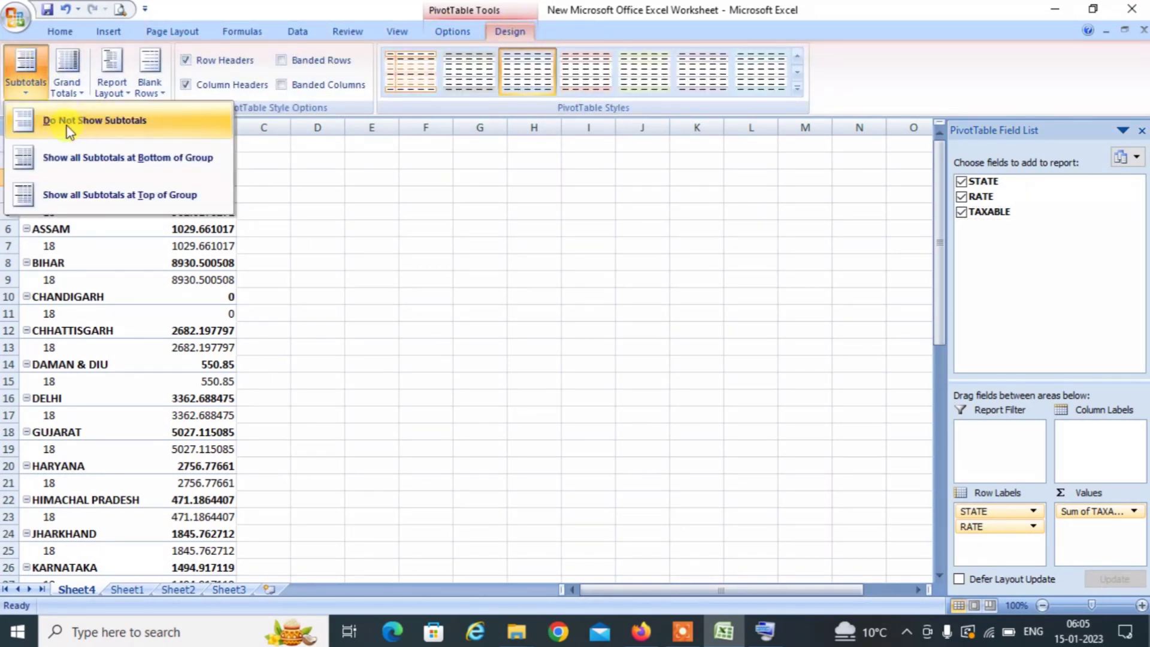
left_click(91, 122)
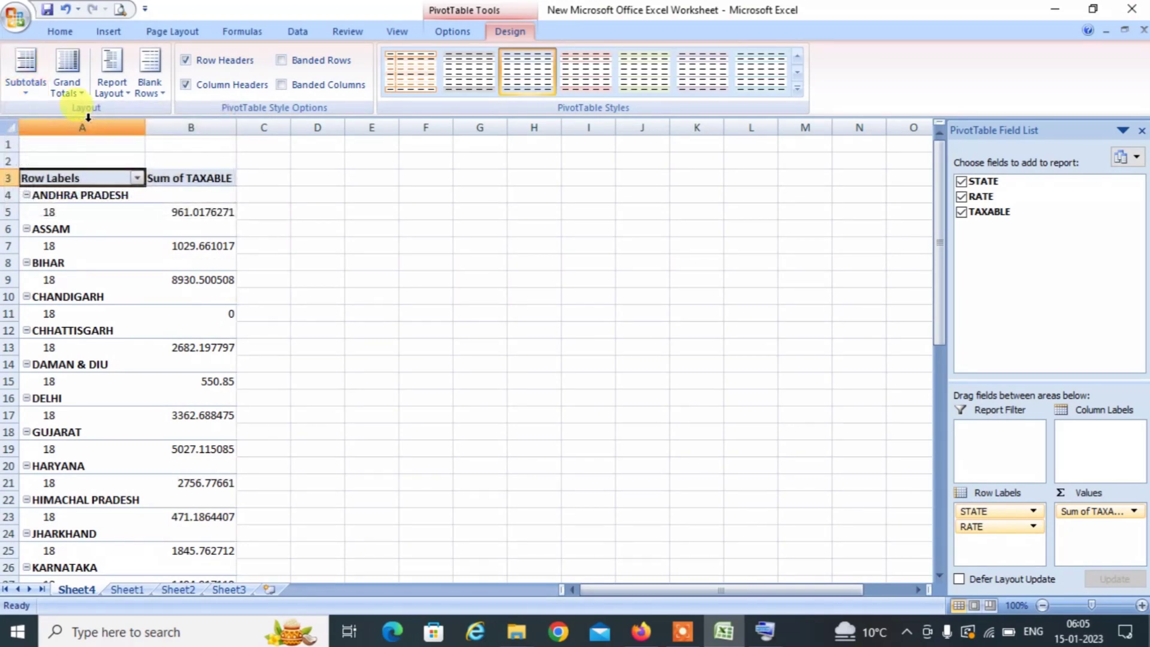
Switch the pivot table to the classic PivotTable layout in PivotTable Options > Display.
left_click(451, 33)
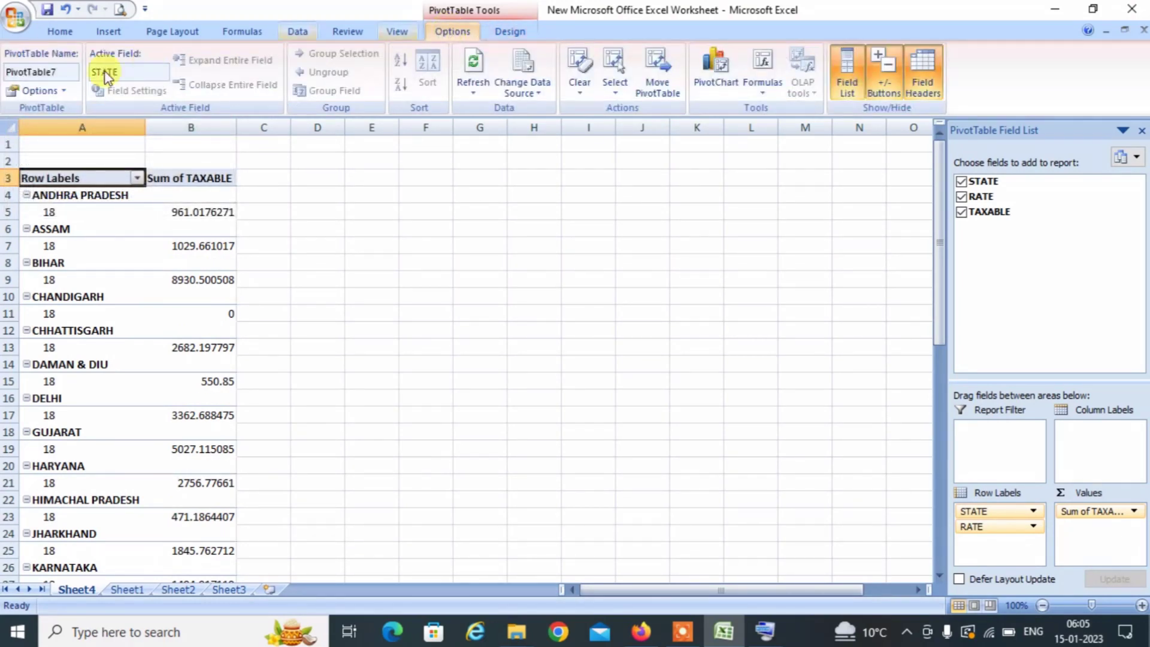
left_click(27, 92)
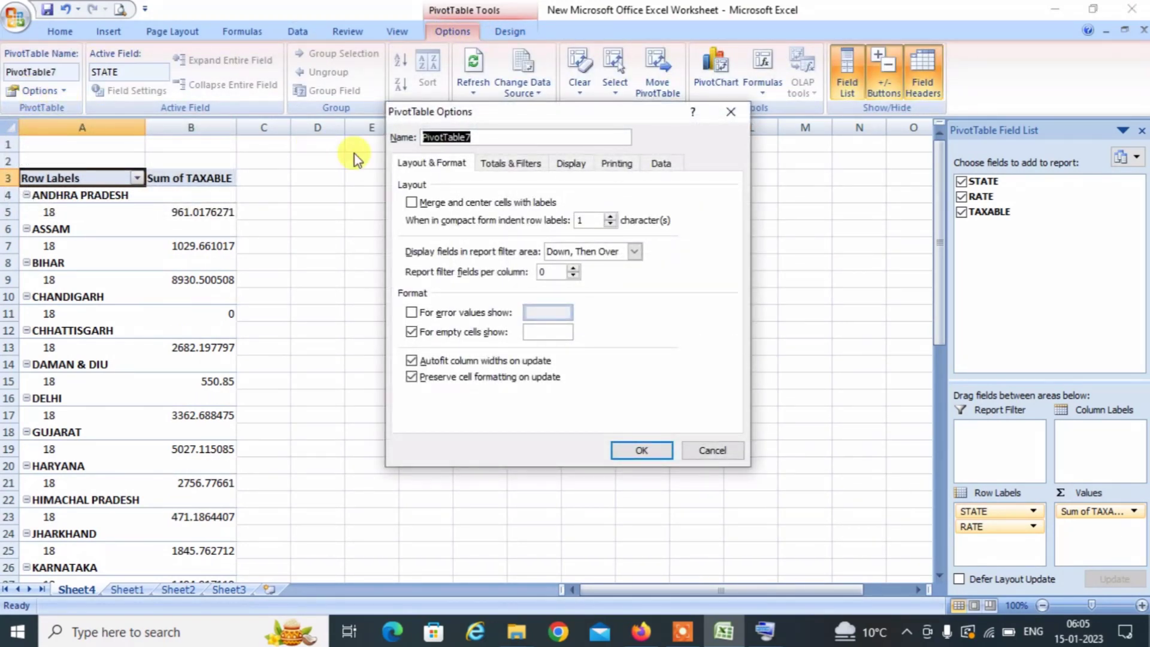
left_click(568, 165)
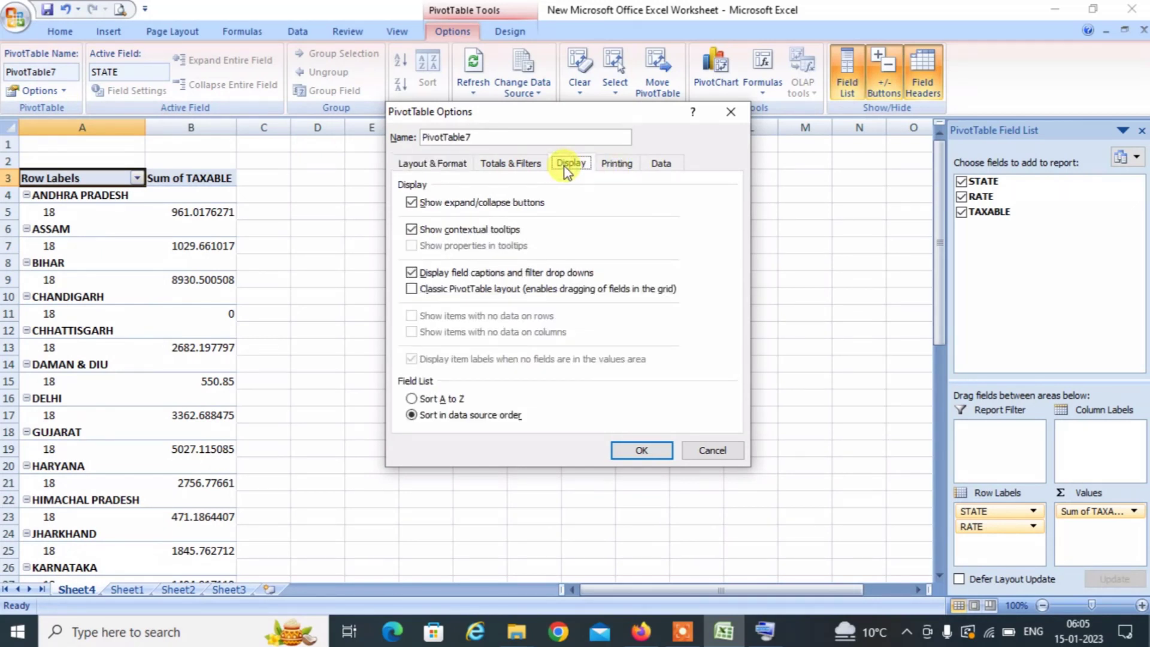
left_click(444, 292)
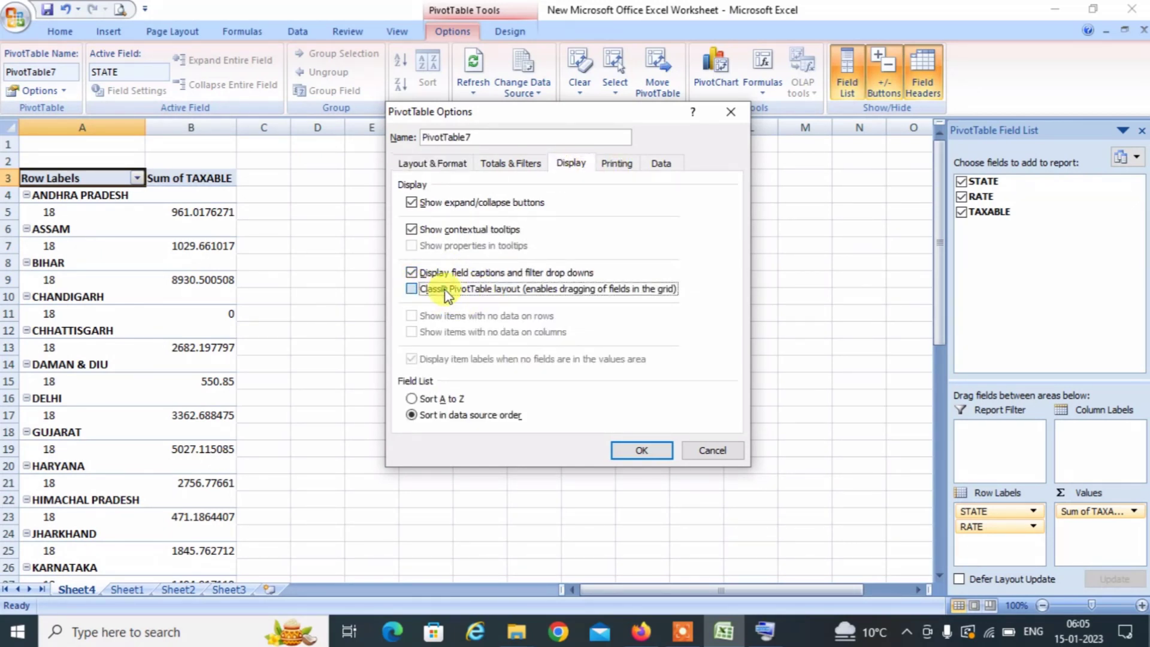
left_click(643, 450)
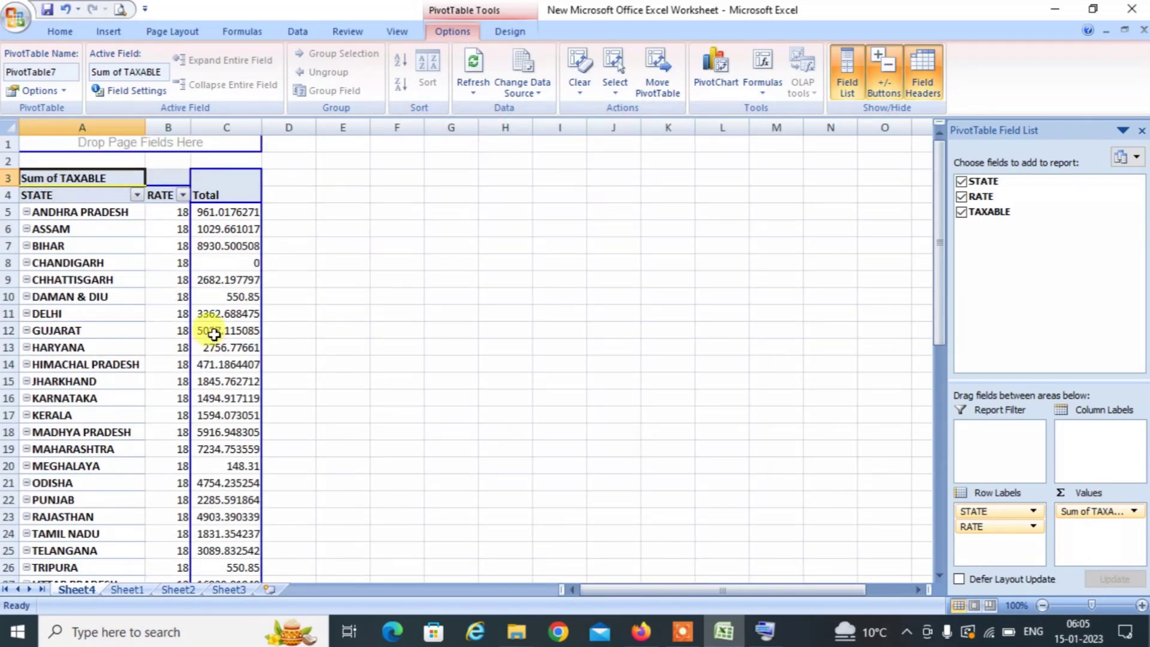
left_click(136, 249)
key("Down")
key("Down")
key("Down")
key("Down")
key("Down")
key("Down")
key("Down")
key("Down")
key("Down")
key("Down")
key("Down")
key("Down")
key("Down")
key("Down")
key("Down")
key("Down")
key("Down")
key("Down")
key("Down")
key("Down")
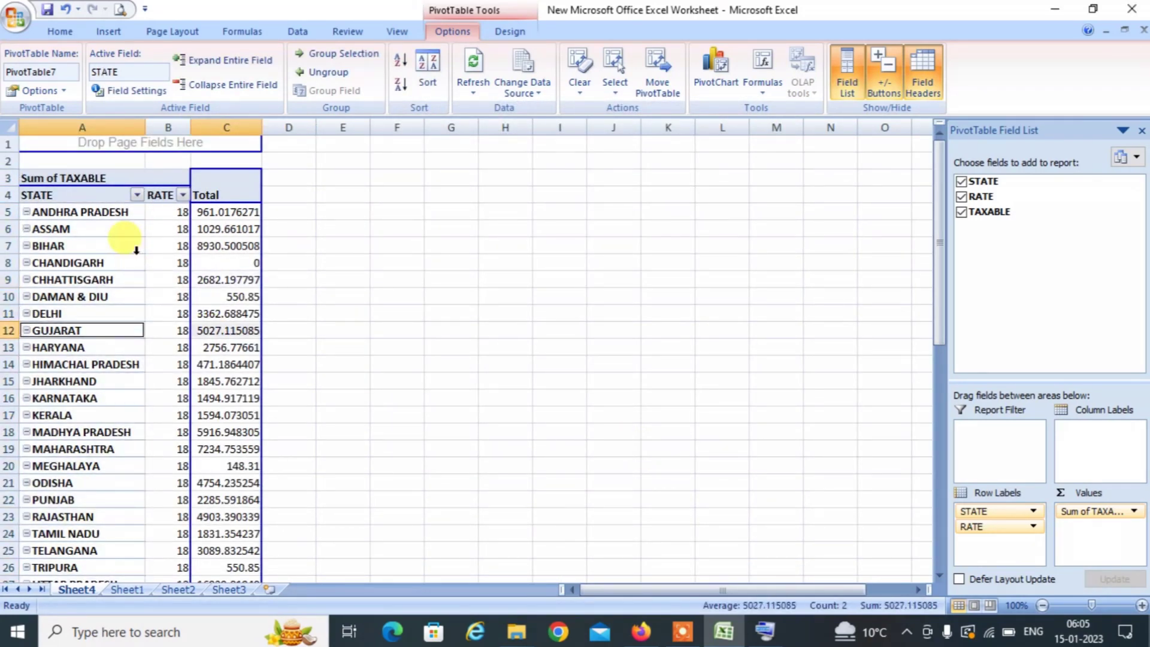
key("Up")
key("Up")
key("Up")
key("Up")
key("Up")
key("Up")
key("Up")
key("Up")
key("Up")
key("Up")
key("Up")
key("Up")
key("Up")
key("Up")
key("Up")
key("Up")
key("Up")
key("Up")
key("Up")
key("Up")
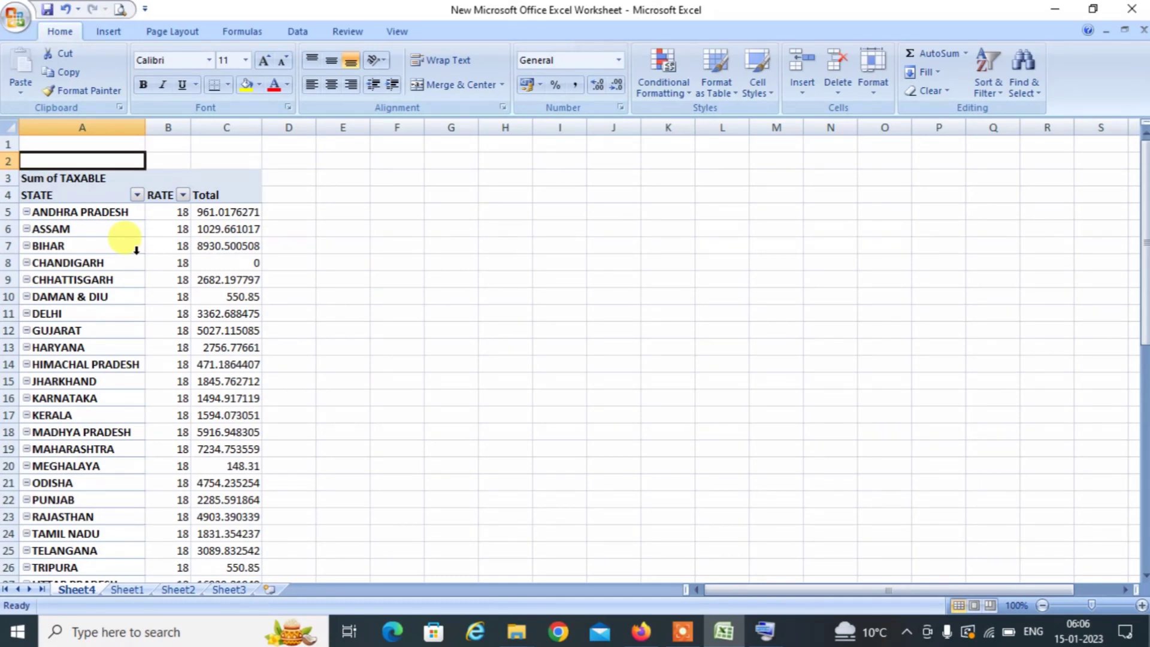
key("Down")
key("Down")
key("Down")
key("Down")
key("Down")
key("Down")
key("Down")
key("Down")
key("Down")
key("Down")
key("Down")
key("Down")
key("Down")
key("Down")
key("Down")
key("Down")
key("Right")
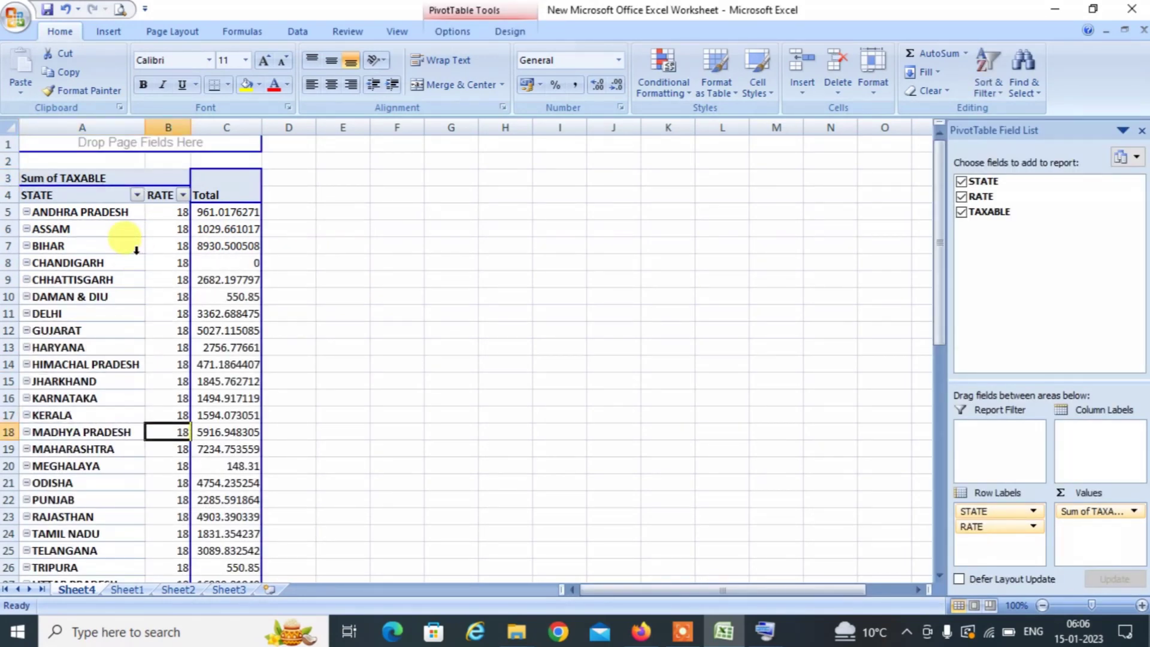
key("Down")
key("Down")
key("Down")
key("Down")
key("Down")
key("Down")
key("Down")
key("Down")
key("Down")
key("Down")
key("Down")
key("Down")
key("Down")
key("Down")
key("Down")
key("Down")
key("Down")
key("Down")
key("Down")
key("Up")
key("Up")
key("Up")
key("Up")
key("Up")
key("Up")
key("Up")
key("Up")
key("Up")
key("Up")
key("Up")
key("Up")
key("Up")
key("Up")
key("Up")
key("Up")
key("Up")
key("Up")
key("Up")
key("Up")
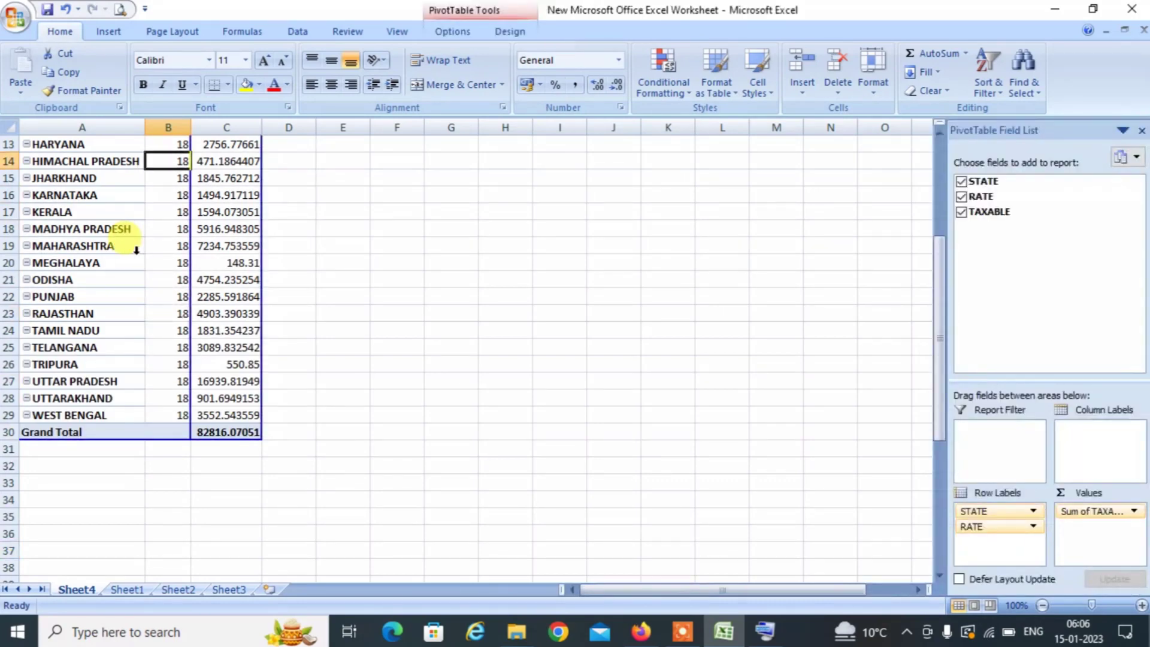
key("Up")
key("Up")
key("Up")
key("Up")
key("Up")
key("Up")
key("Up")
key("Up")
key("Up")
key("Up")
key("Up")
key("Up")
key("Right")
key("Right")
key("Right")
key("Down")
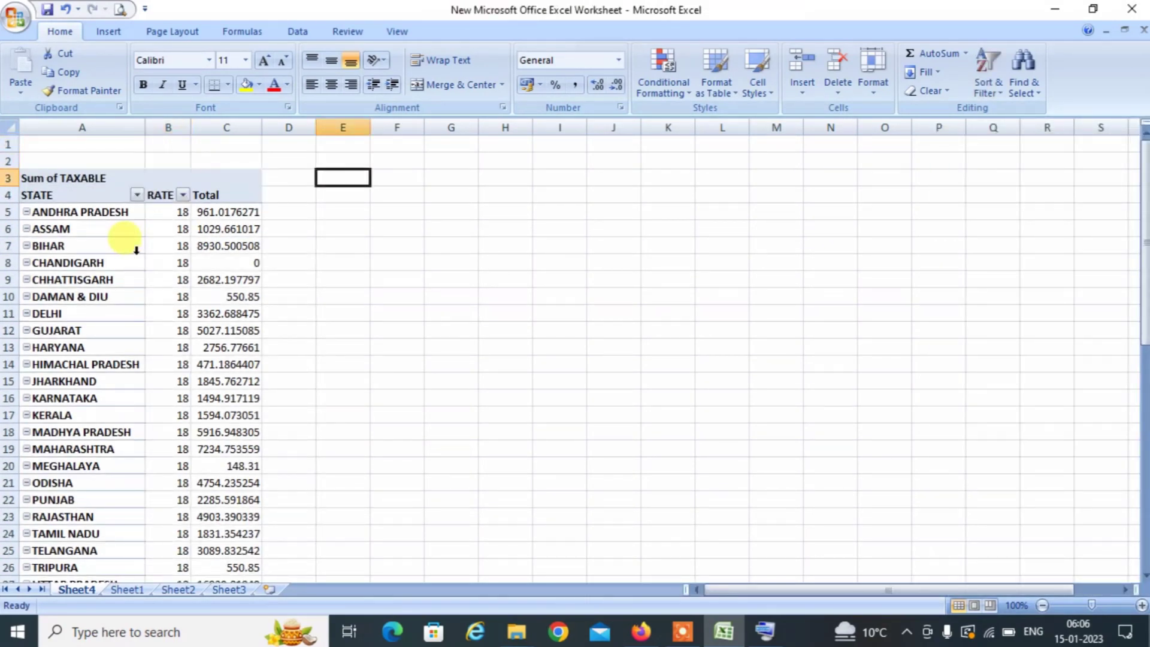
key("Down")
key("Right")
key("Down")
key("Left")
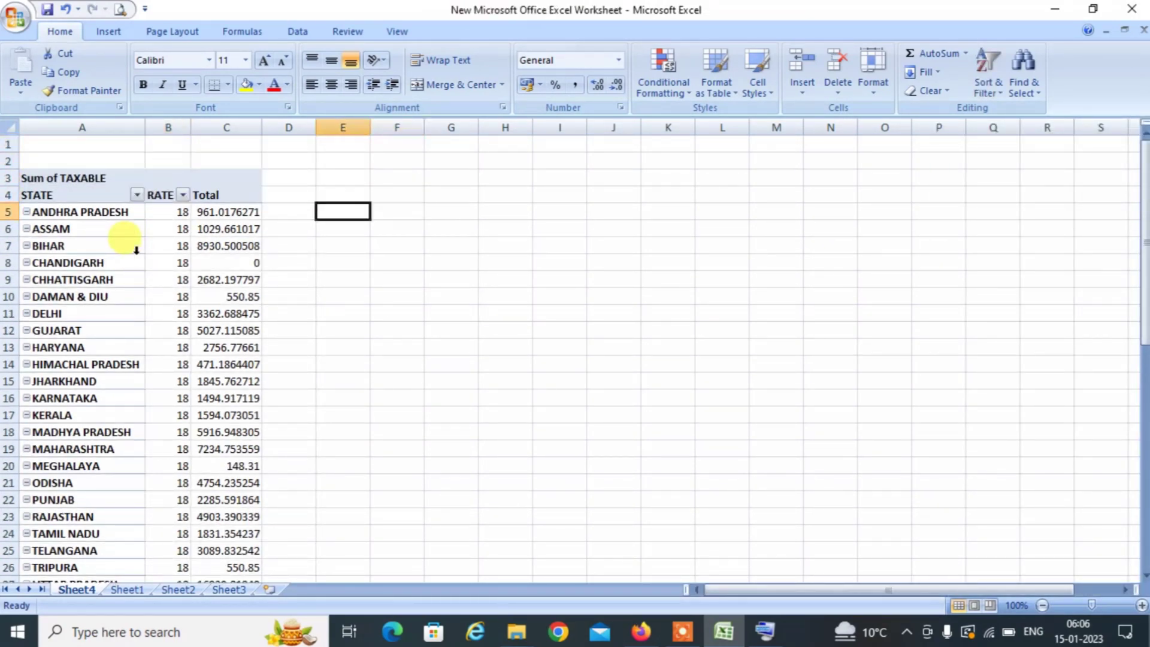
key("Left")
key("Left")
key("Right")
key("Right")
key("Right")
key("Right")
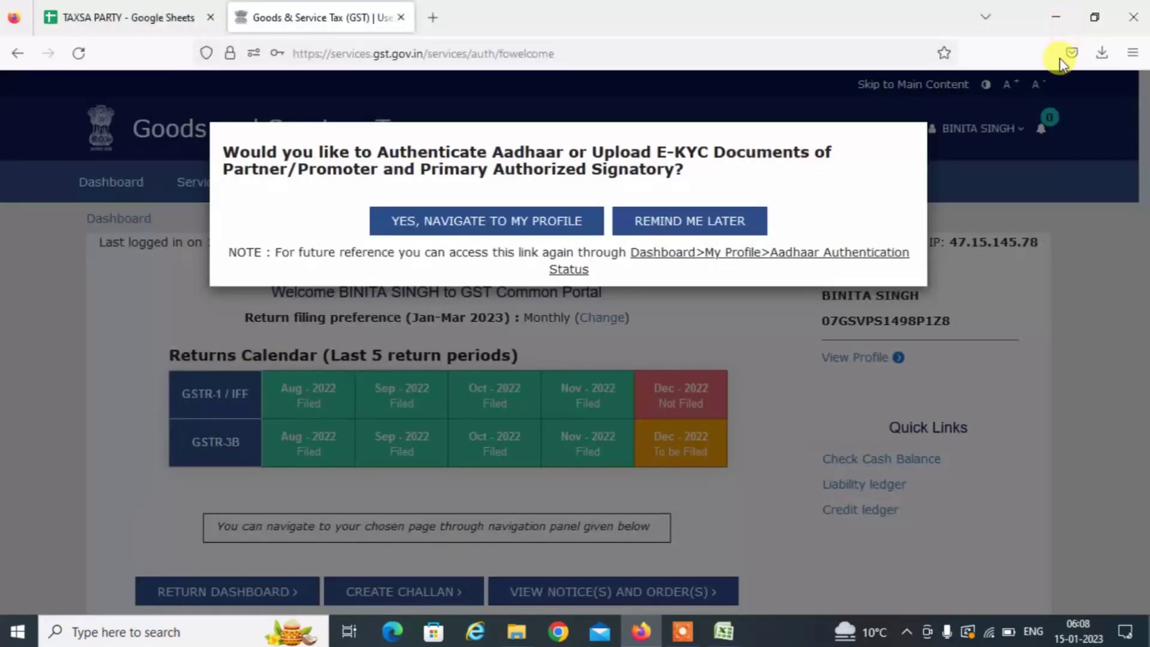
Skip the Aadhaar prompt and search the Return Dashboard for Quarter 3 (Oct - Dec), December returns.
left_click(713, 230)
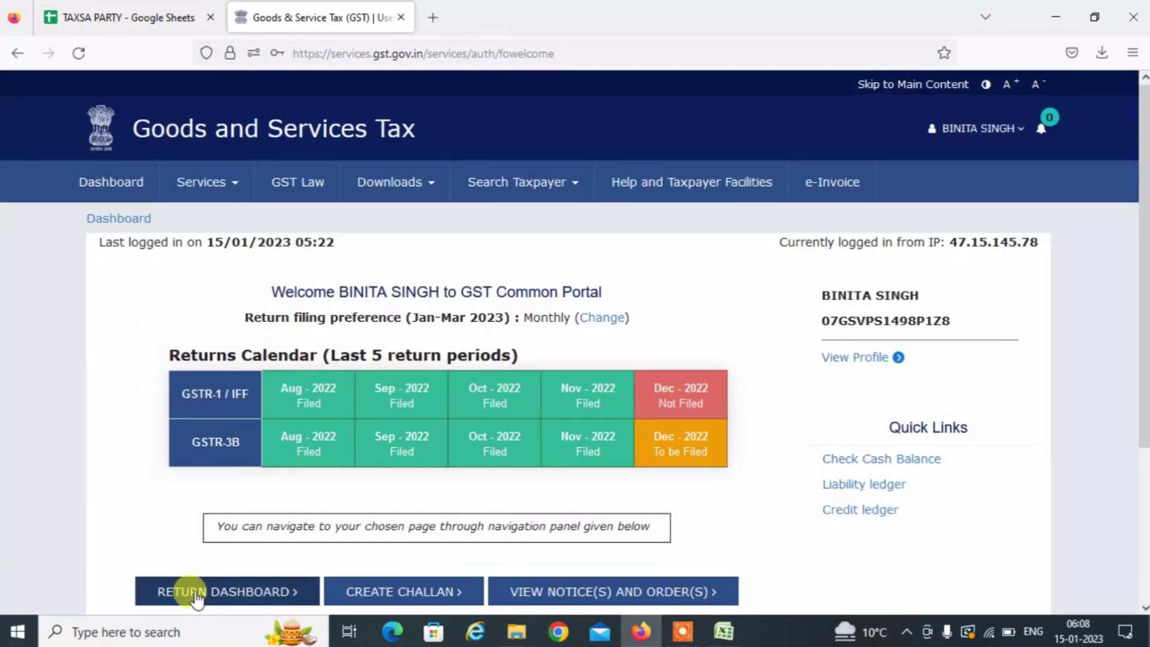
left_click(186, 593)
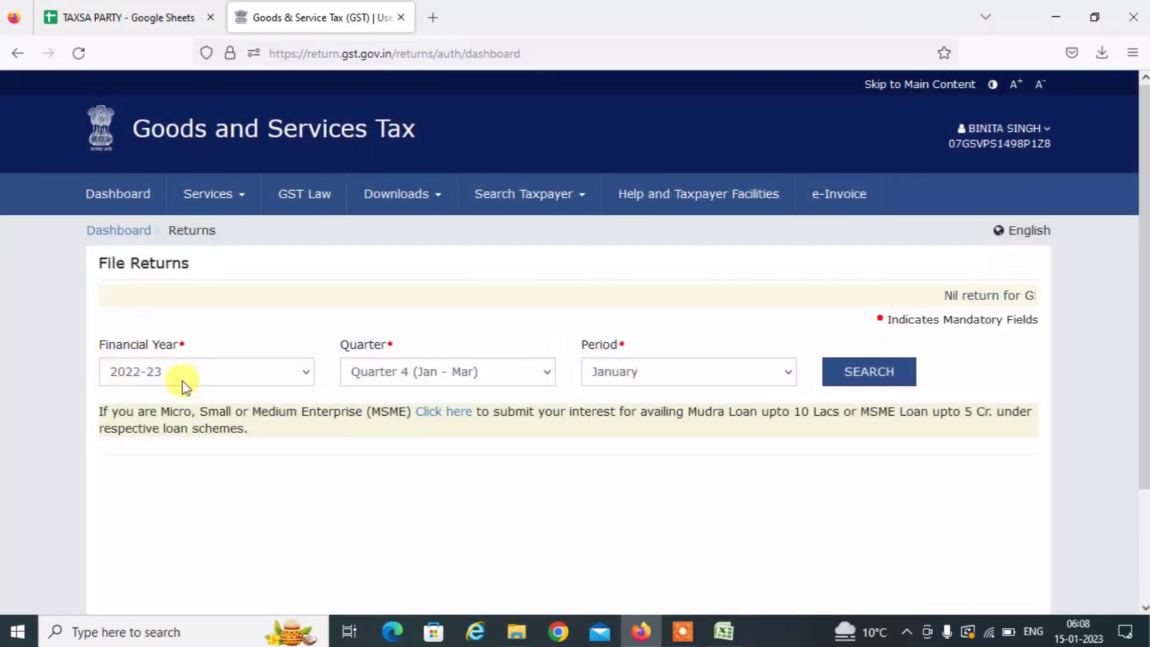
left_click(436, 379)
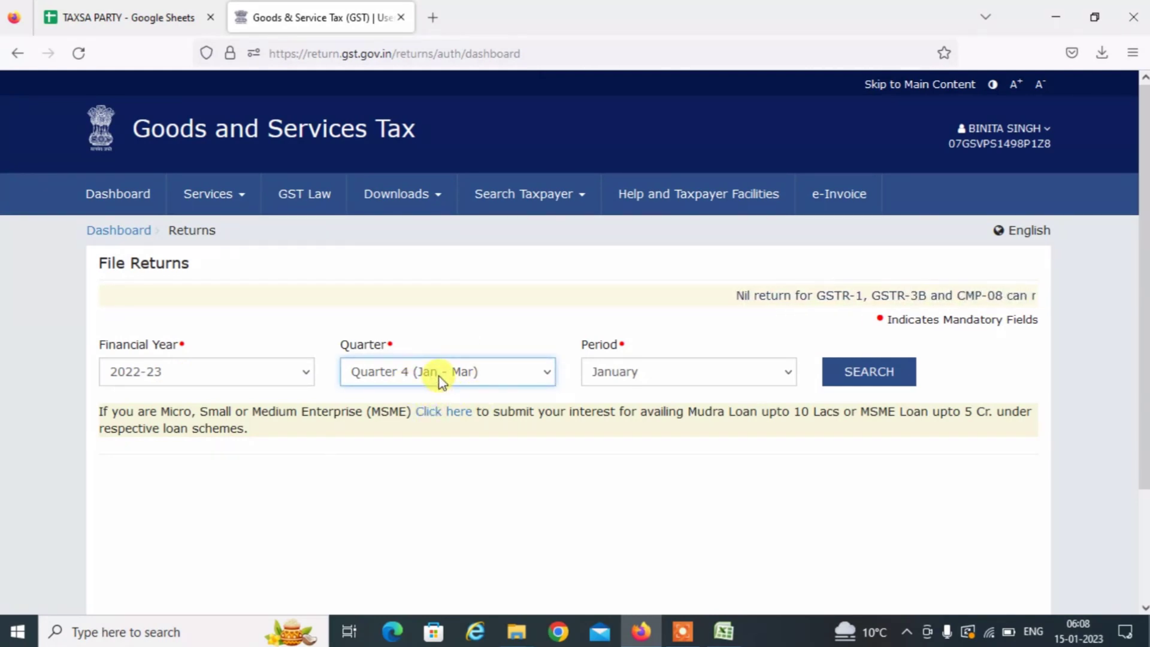
left_click(441, 379)
key("Up")
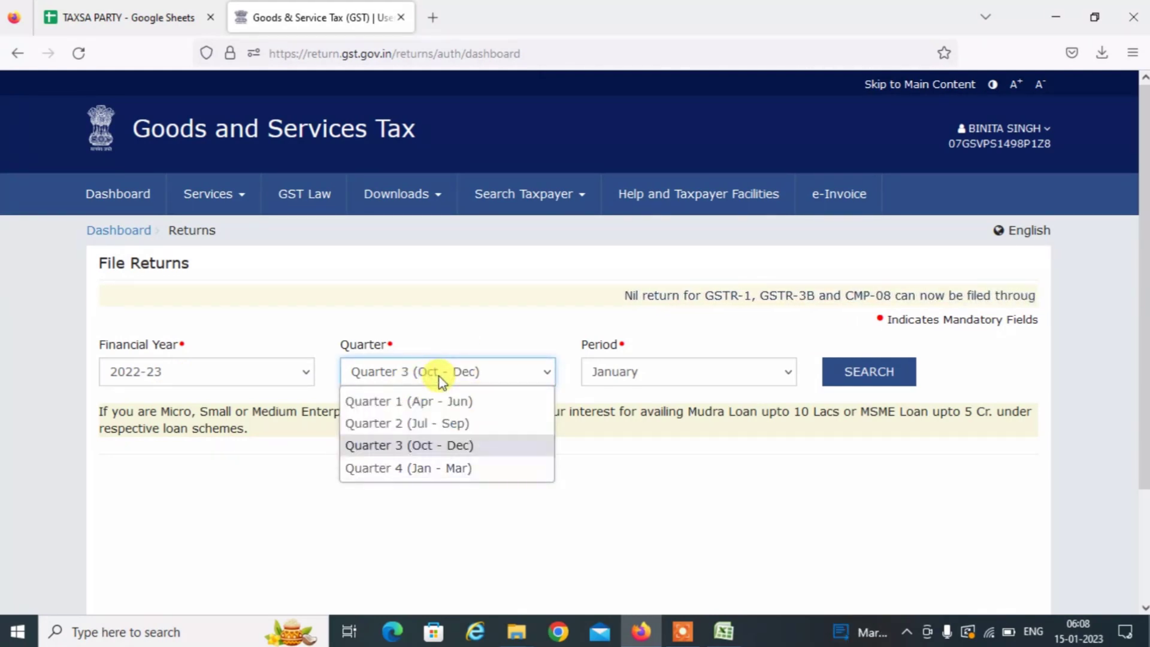
key("Return")
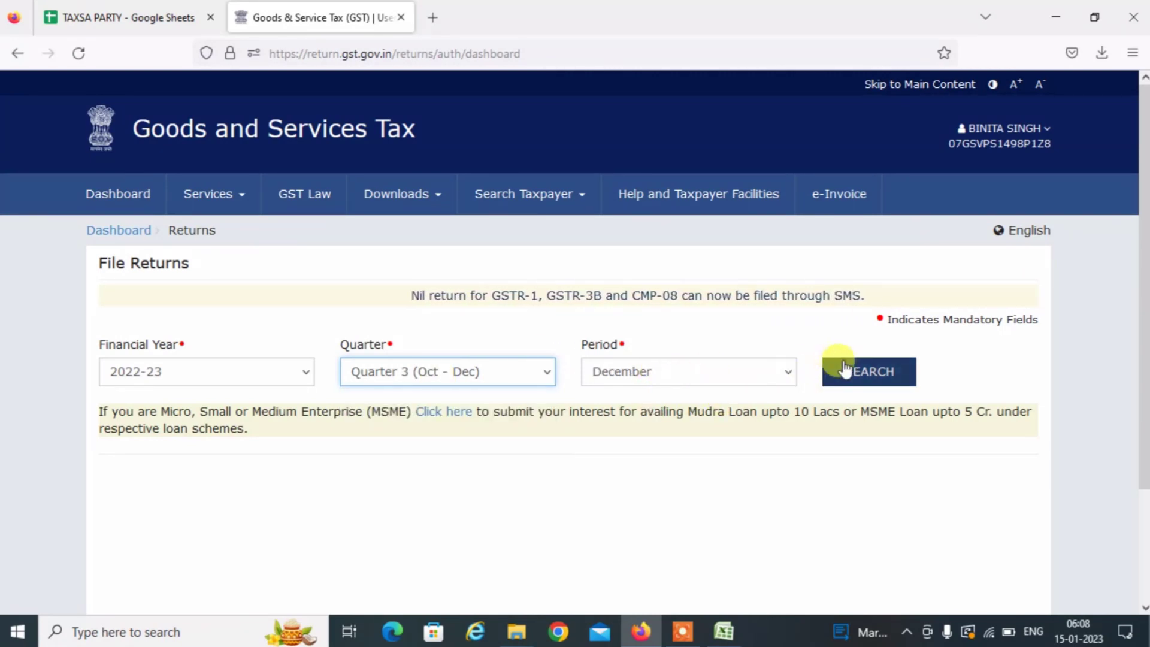
left_click(868, 368)
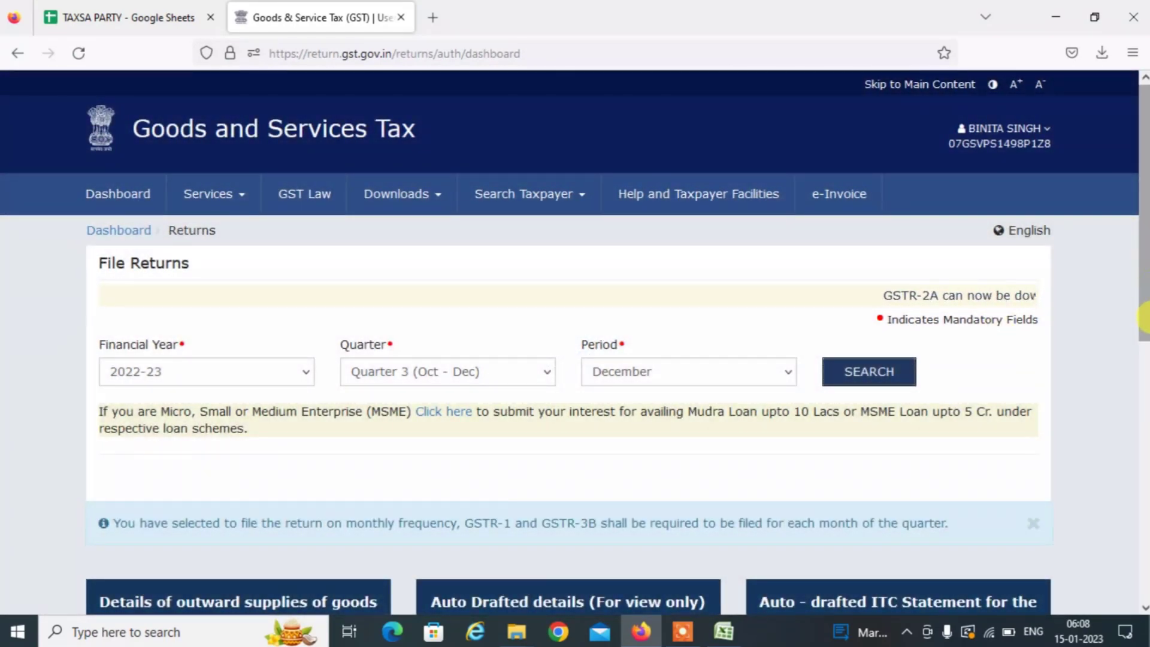
Scroll to the GSTR1 tile and prepare the December GSTR-1 return online.
scroll(1144, 314, "down", 2)
scroll(1145, 317, "down", 4)
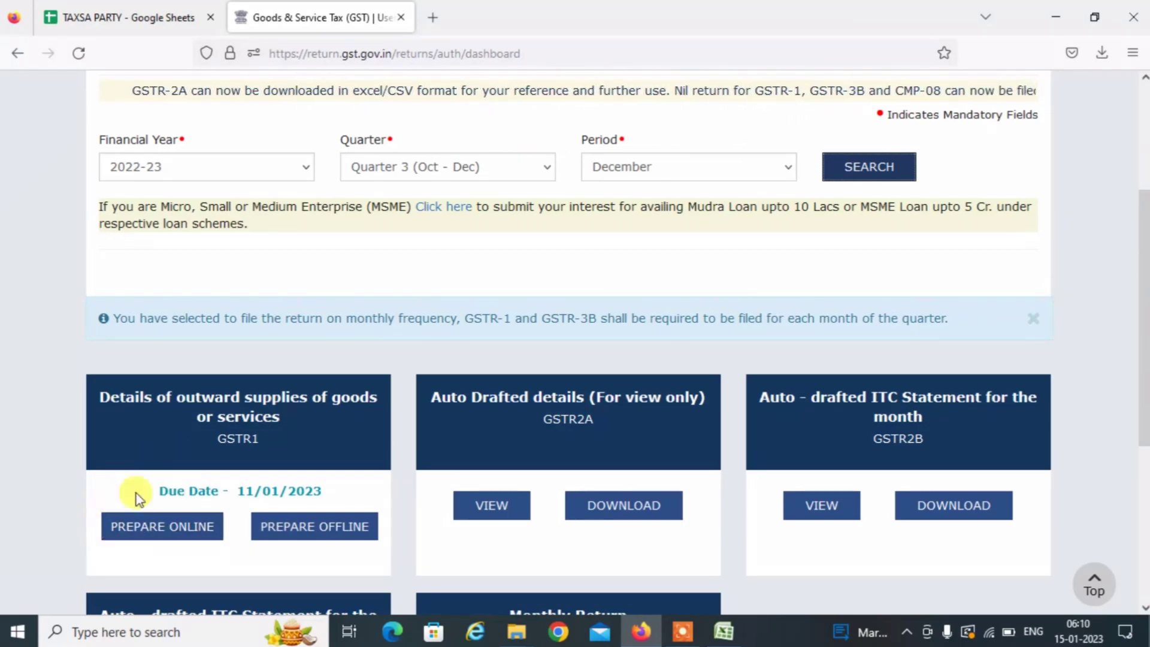
left_click(148, 542)
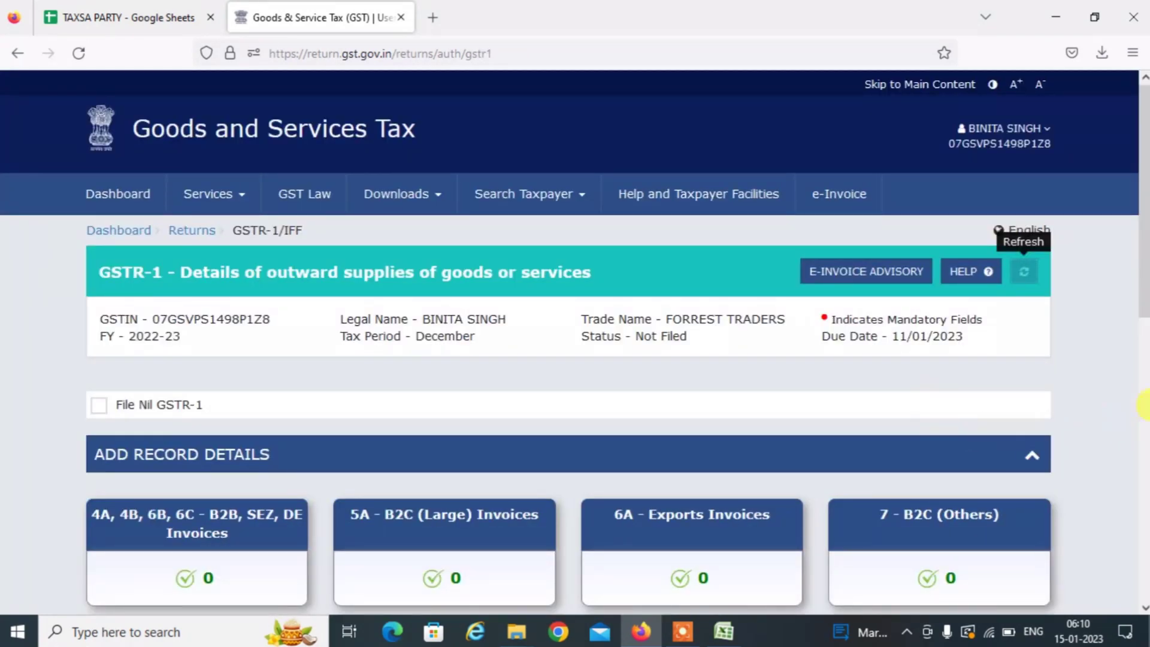
scroll(1144, 302, "down", 3)
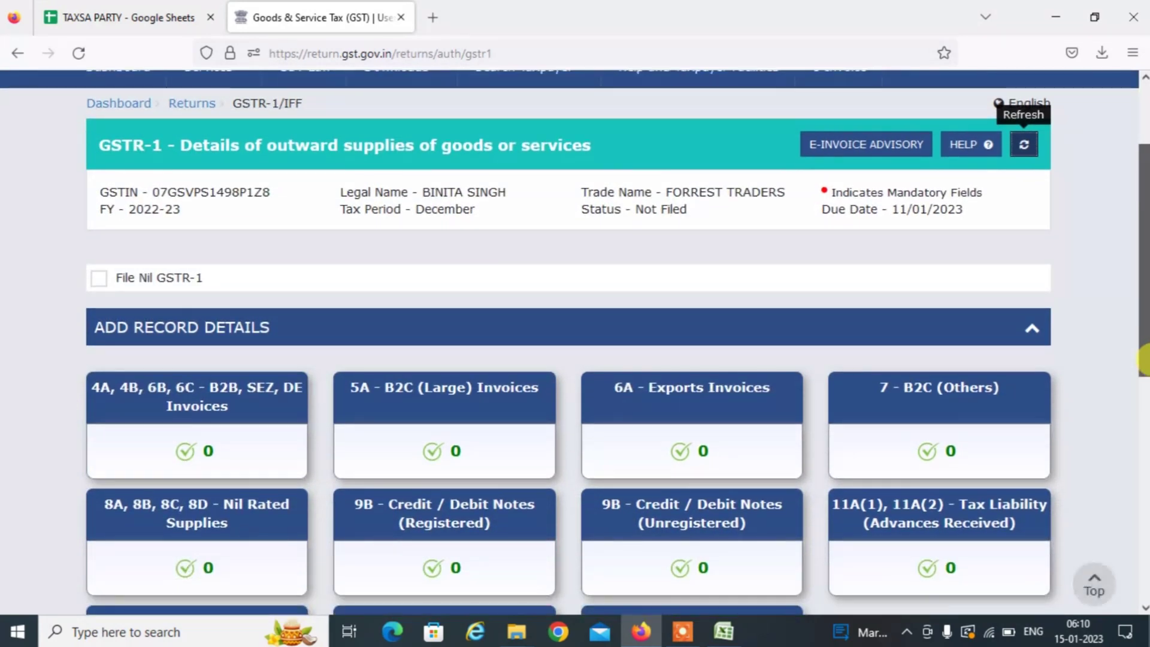
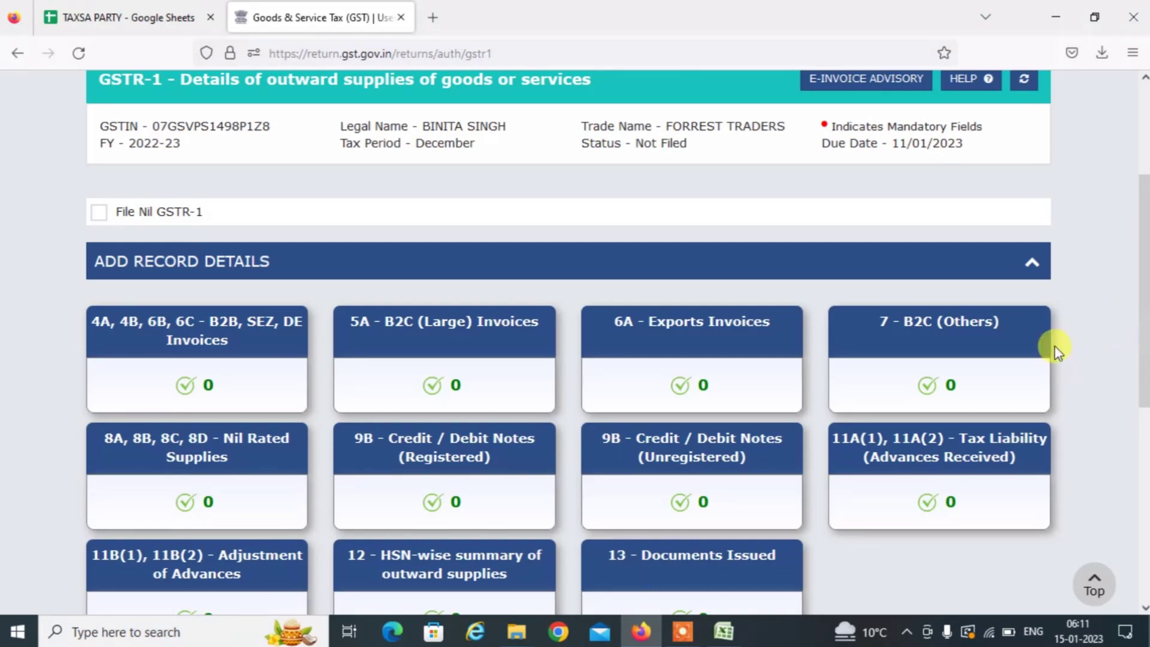
Start a new record under 7 - B2C (Others) and drop down the place-of-supply list.
left_click(919, 322)
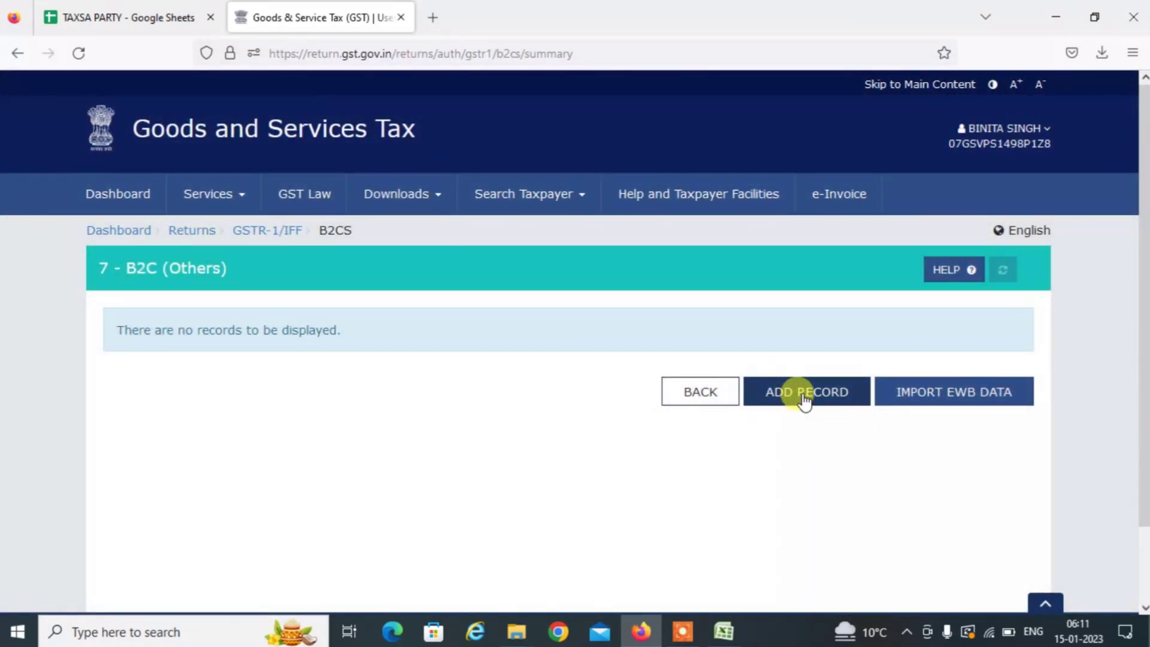
left_click(804, 392)
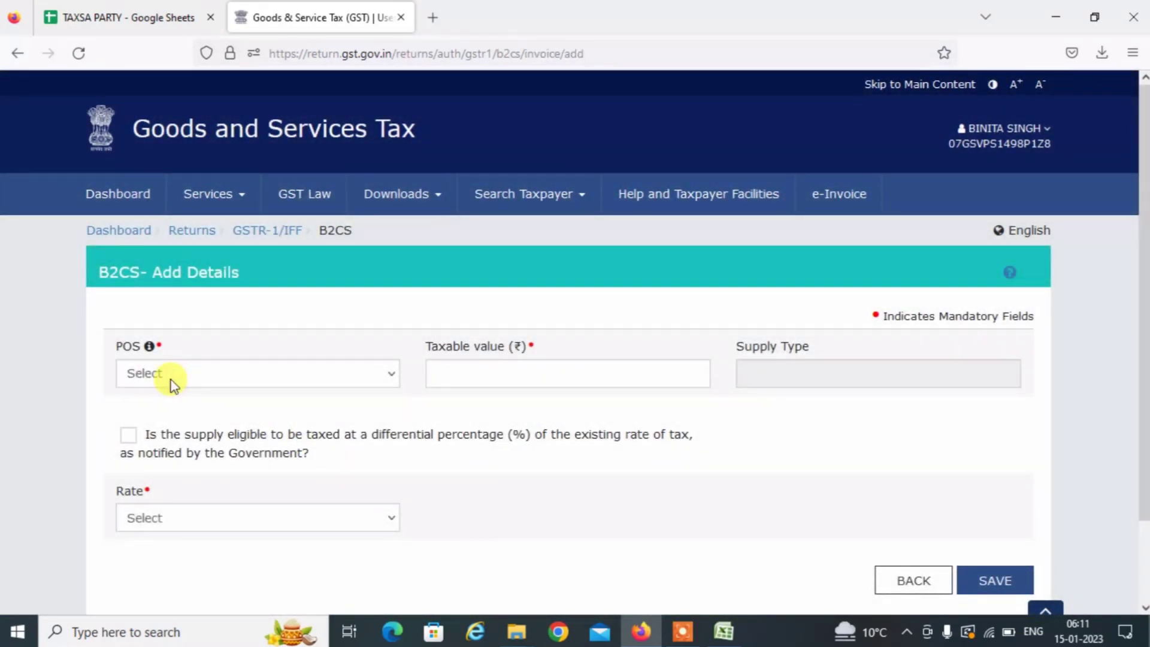
left_click(169, 374)
scroll(185, 338, "down", 1)
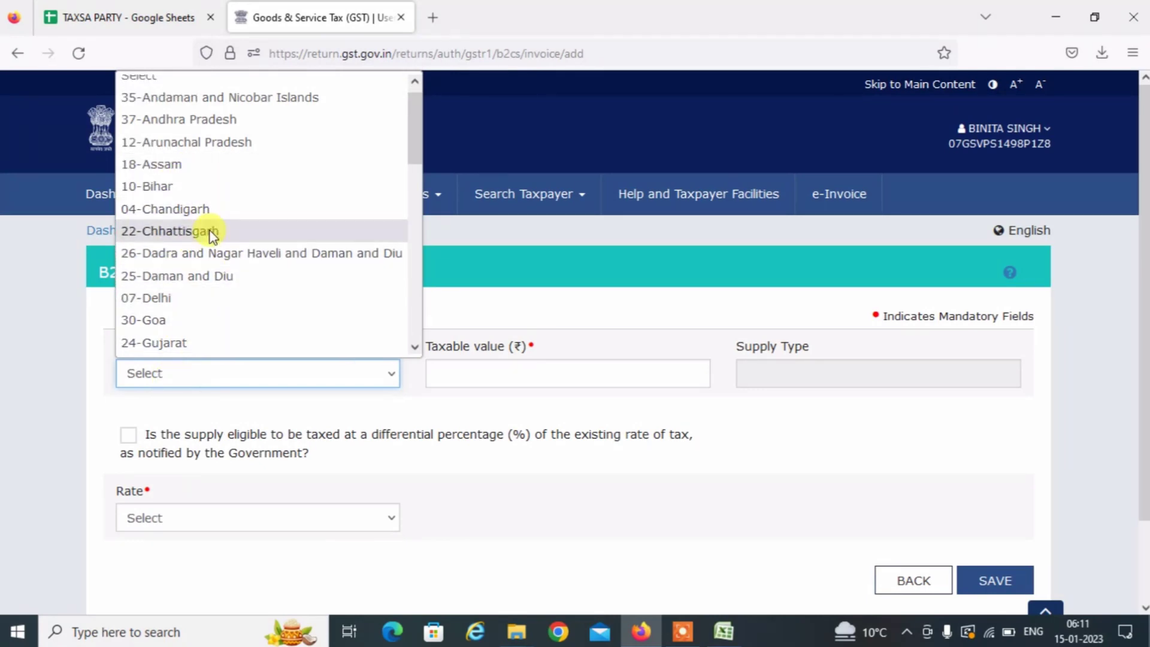
key("alt+Tab")
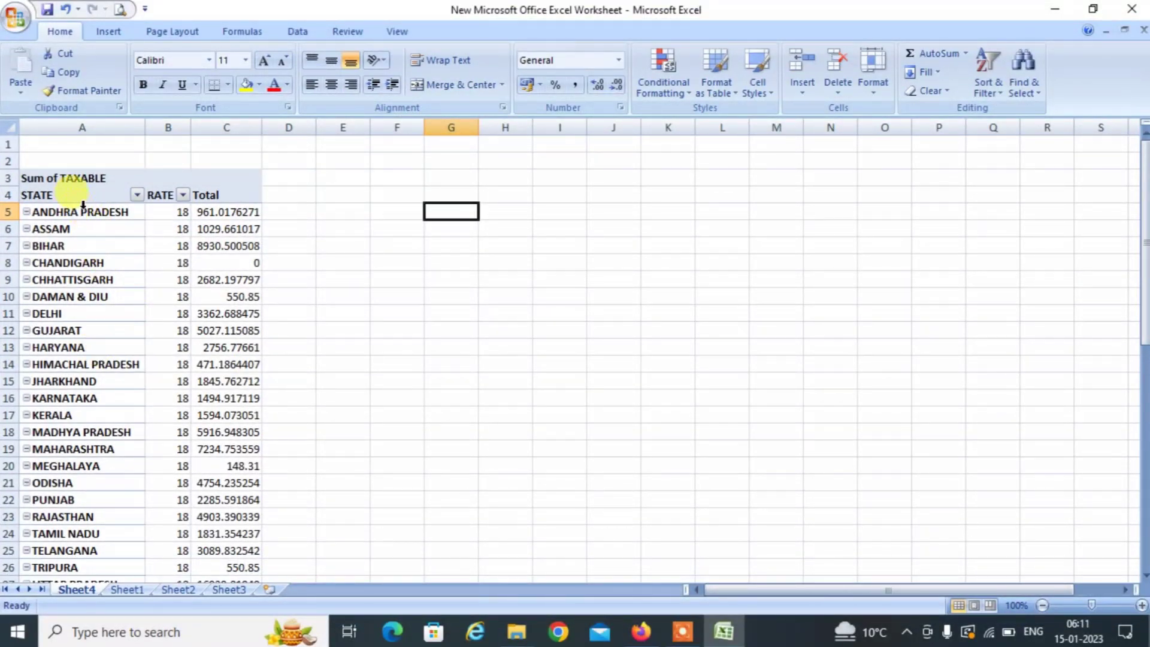
Find ANDHRA PRADESH in the pivot and set the form's place of supply to 37-Andhra Pradesh.
left_click(84, 211)
left_click(112, 211)
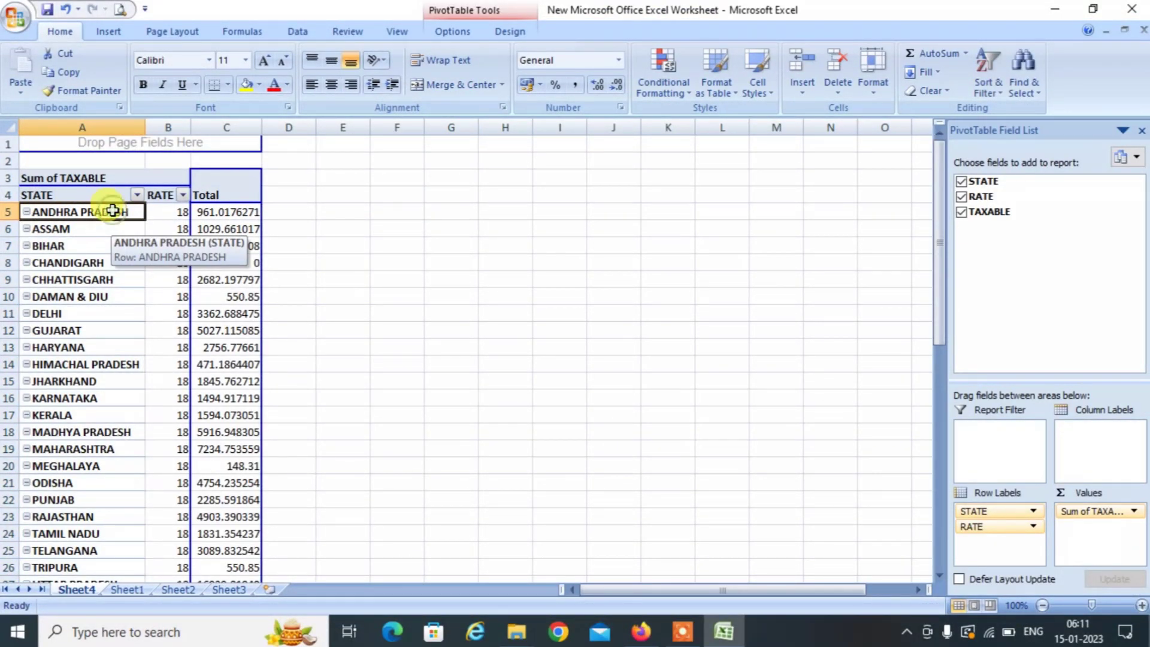
key("alt+Tab")
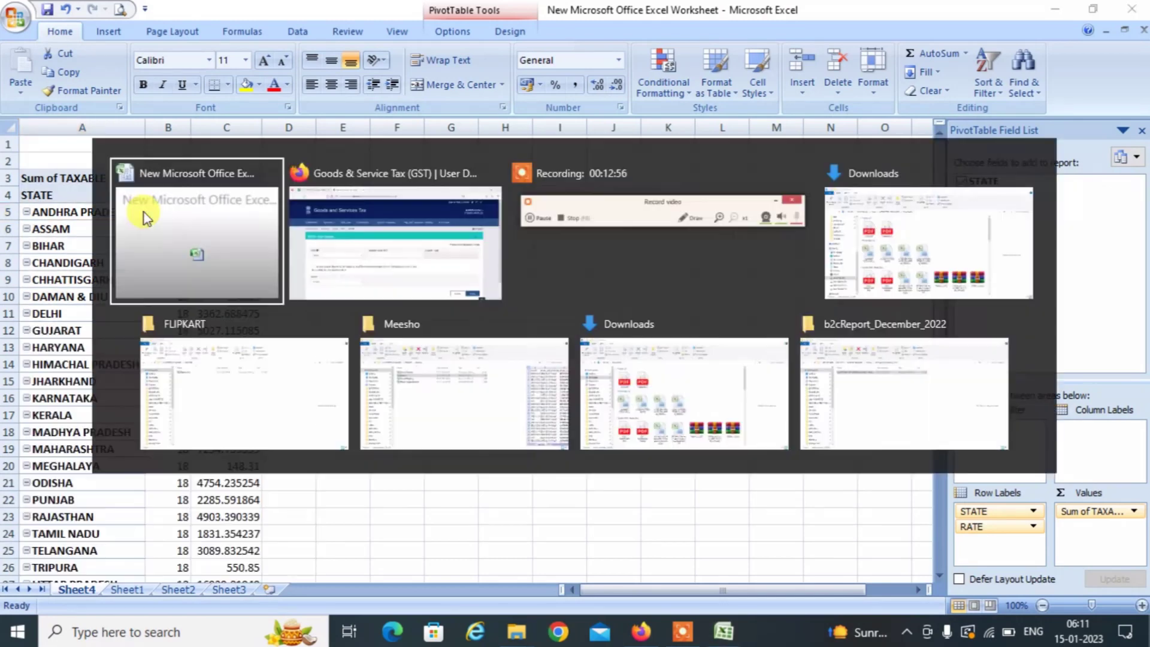
left_click(192, 373)
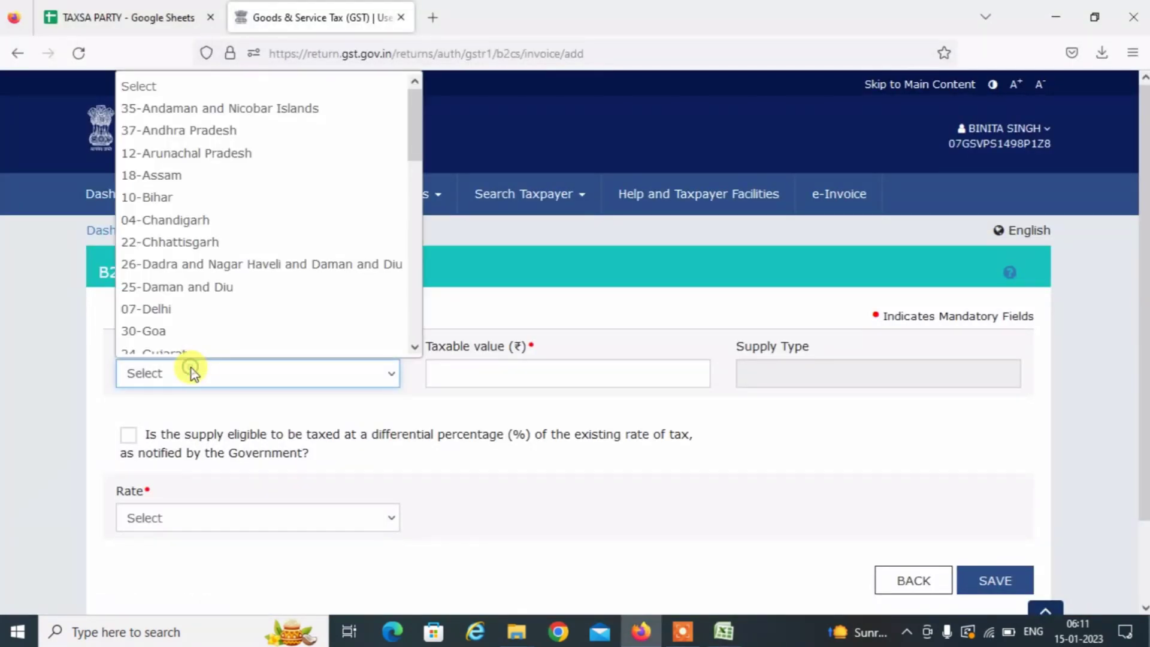
key("Down")
key("Down")
key("Return")
key("Tab")
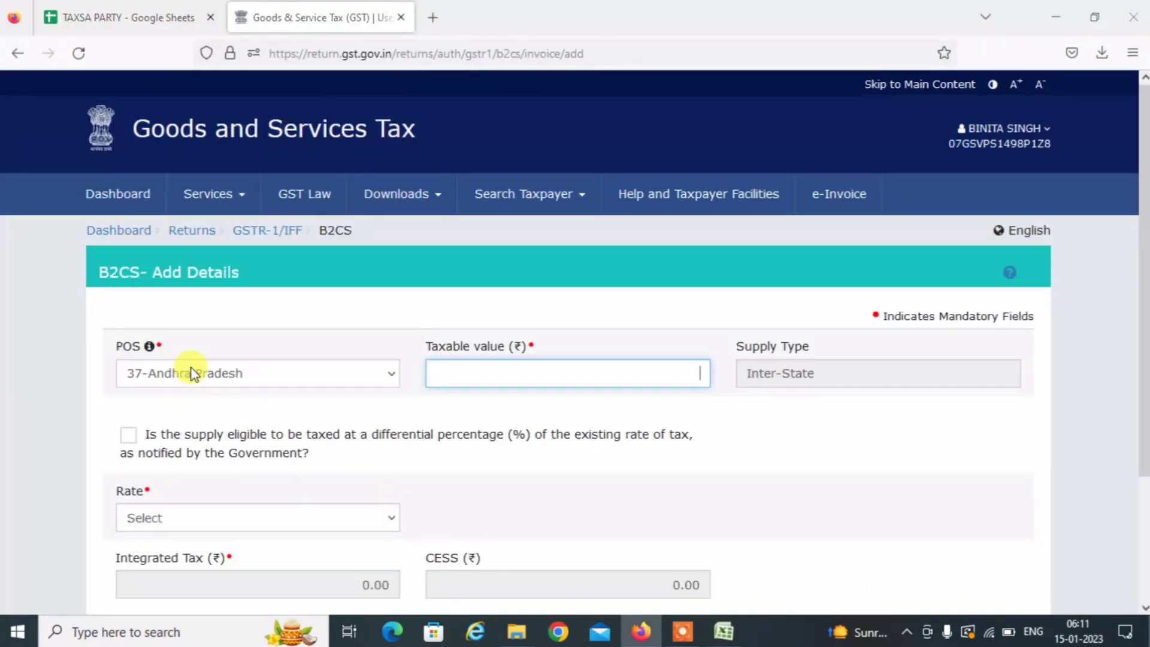
Format the pivot's column C totals as Number with two decimal places.
key("alt+Tab")
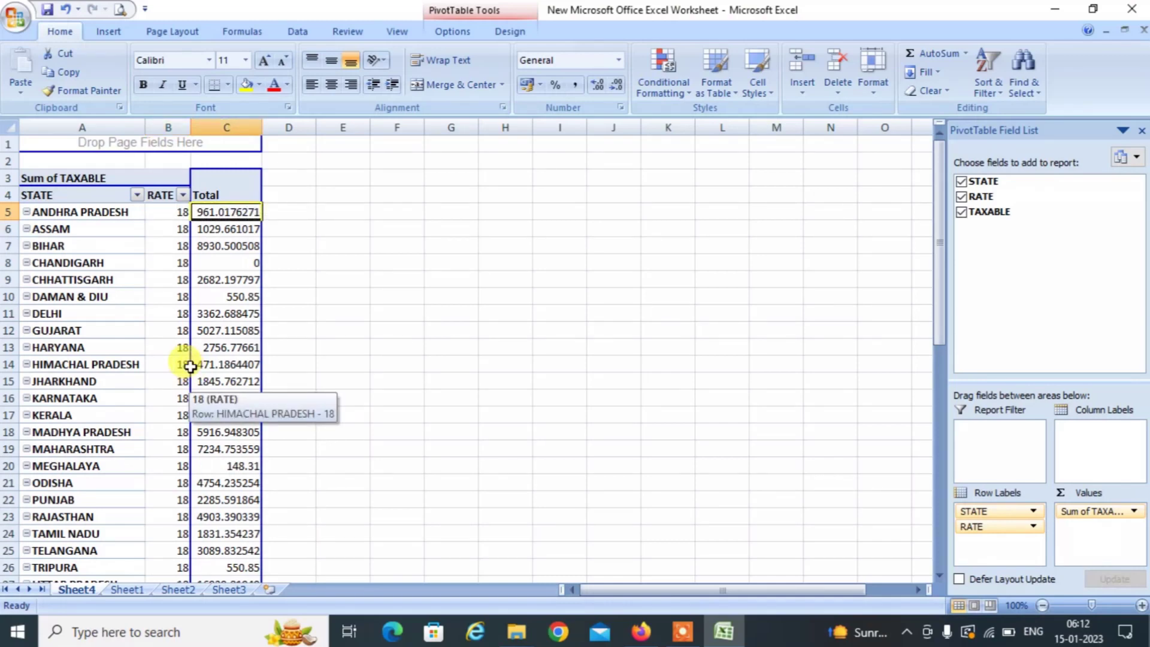
key("ctrl+shift+Down")
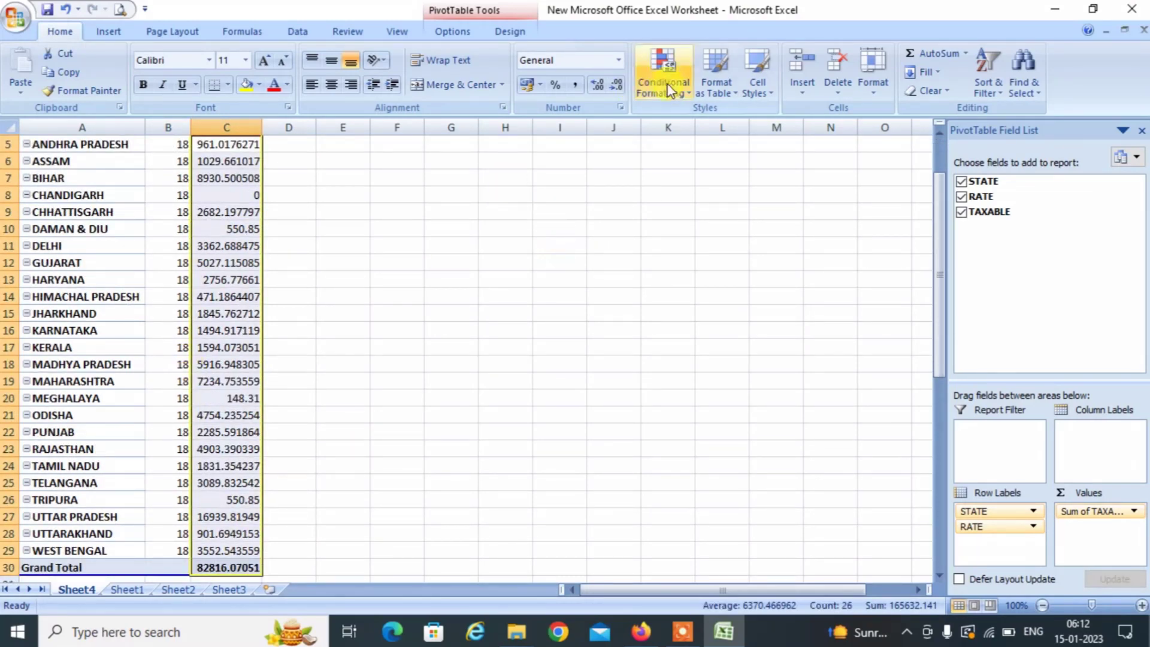
left_click(613, 83)
left_click(613, 83)
left_click(613, 83)
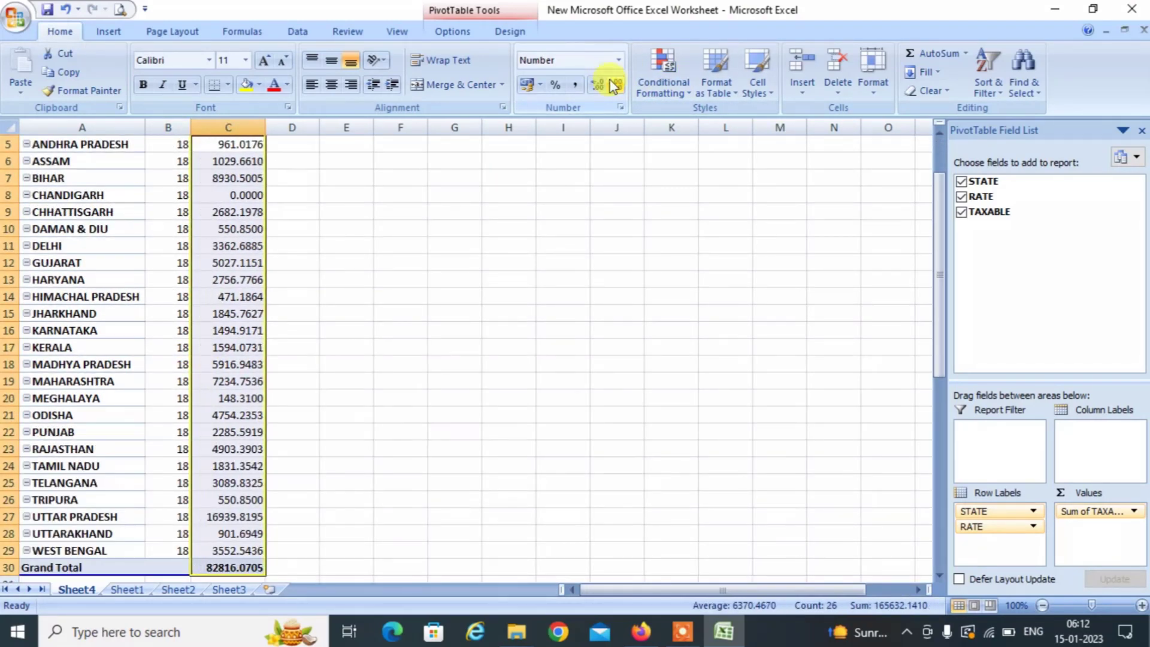
left_click(613, 84)
left_click(613, 83)
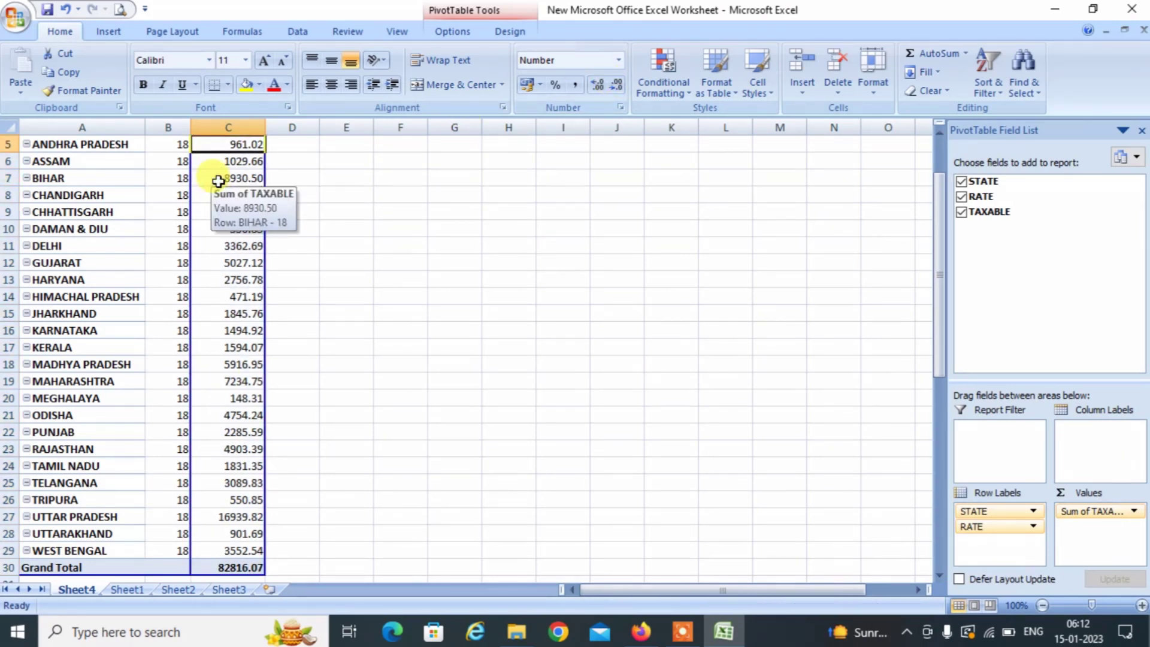
scroll(218, 181, "up", 1)
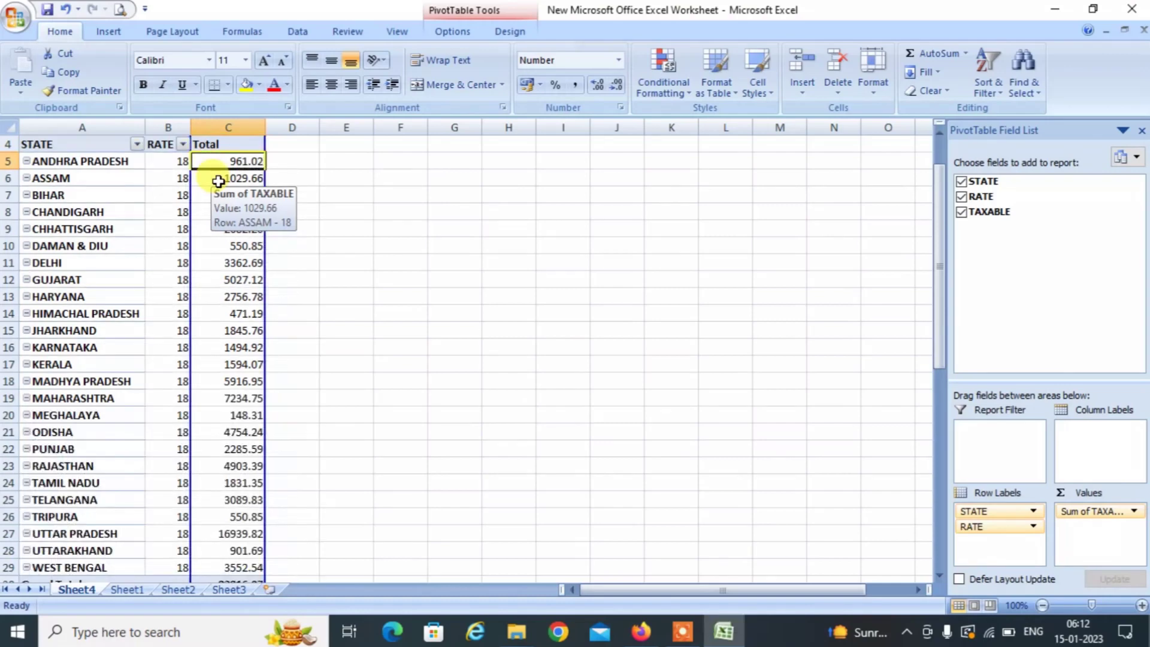
key("alt+Tab")
Enter taxable value 961.02 and check Andhra Pradesh's rate in the pivot.
type("9")
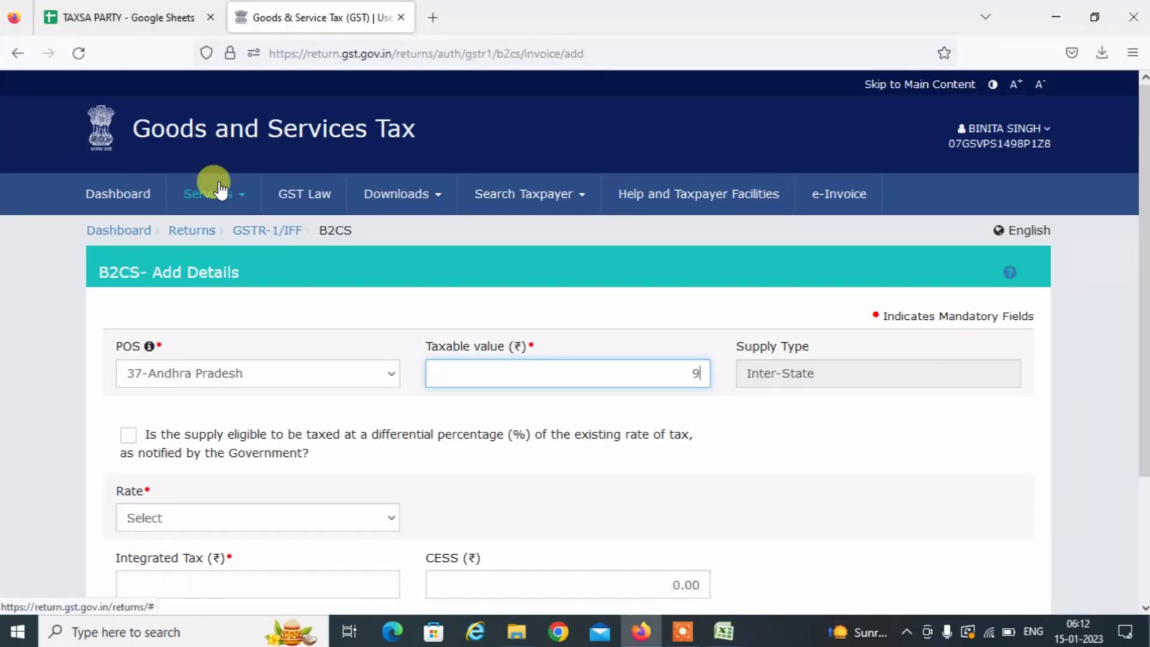
type("61.02")
key("Tab")
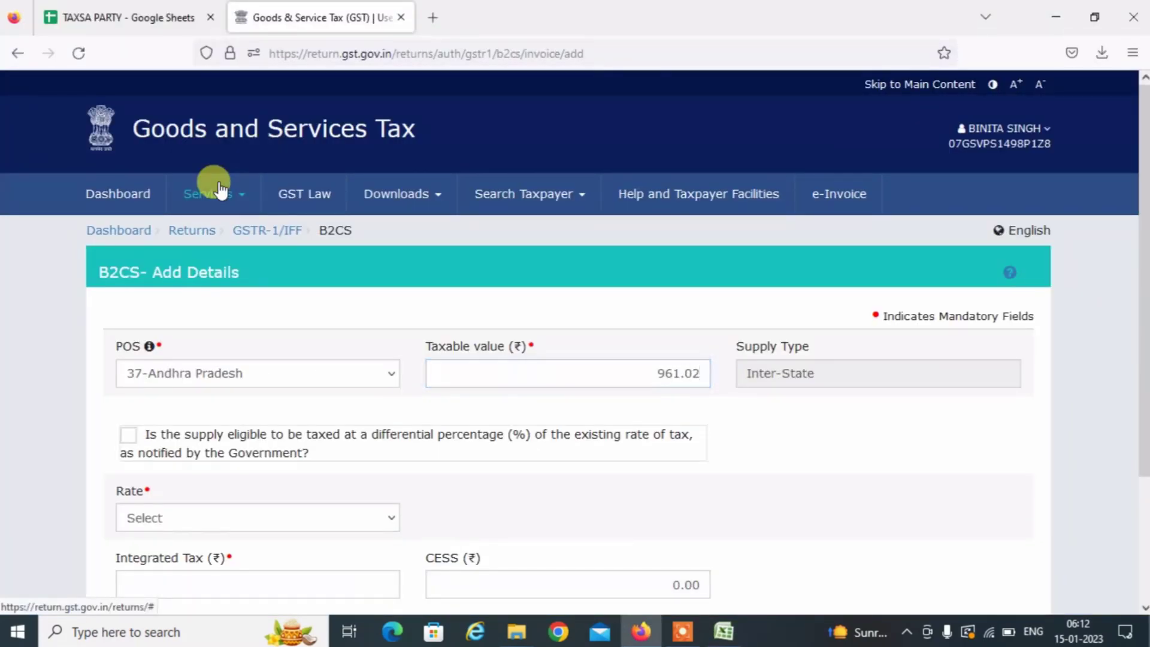
key("alt+Tab")
key("Tab")
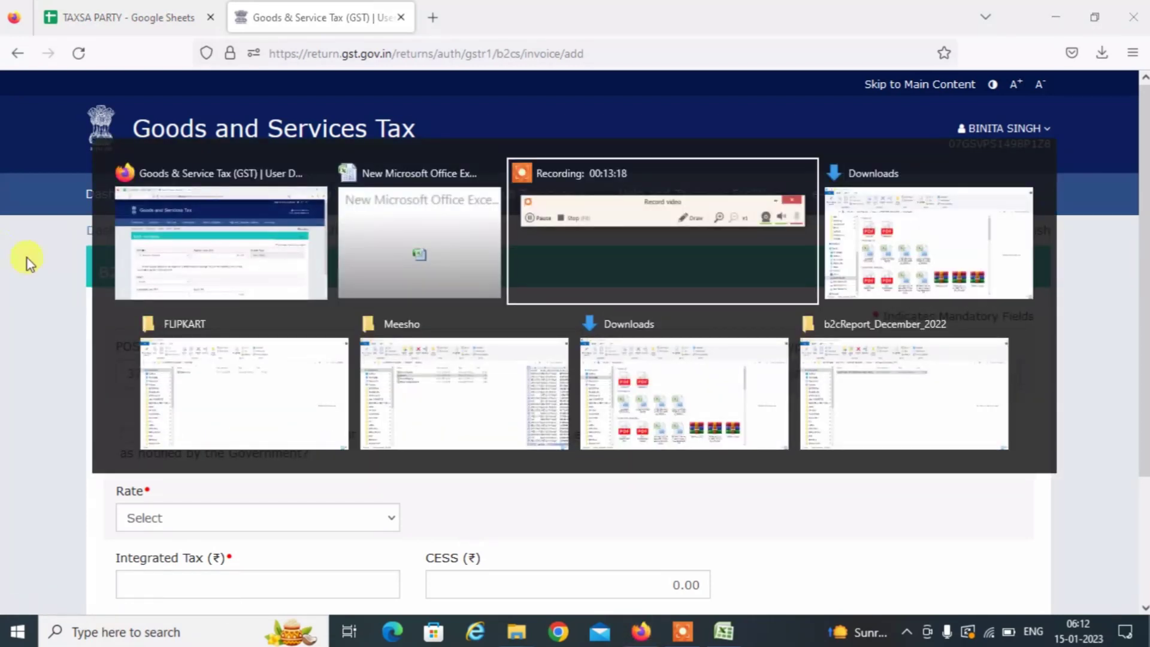
key("alt+Tab")
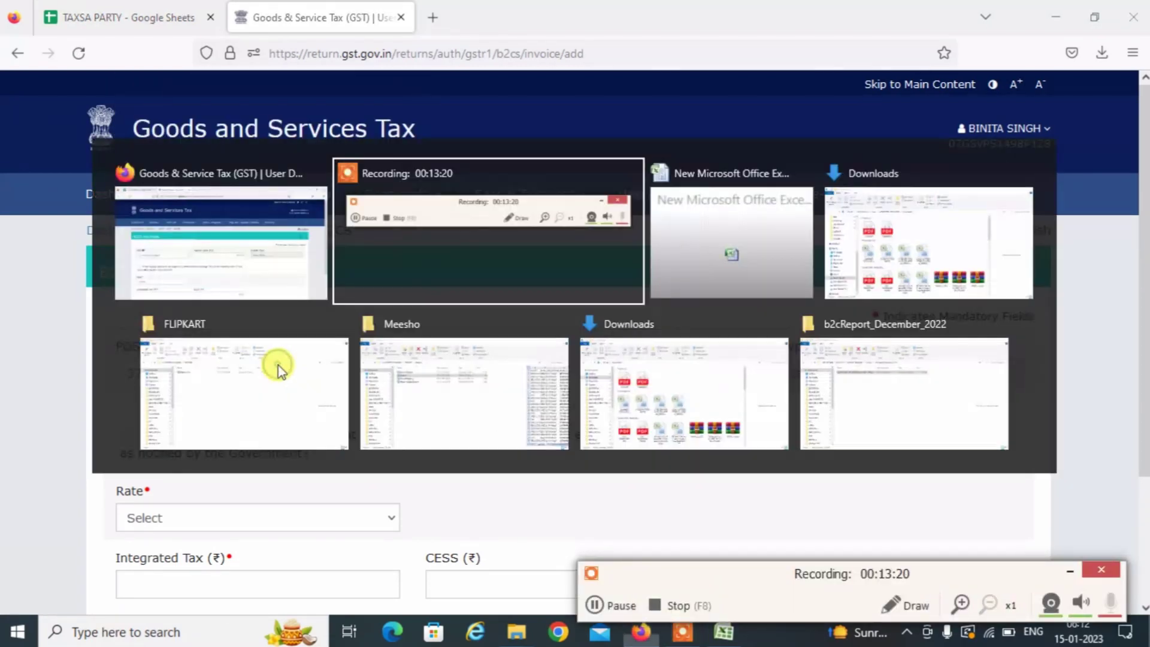
key("Tab")
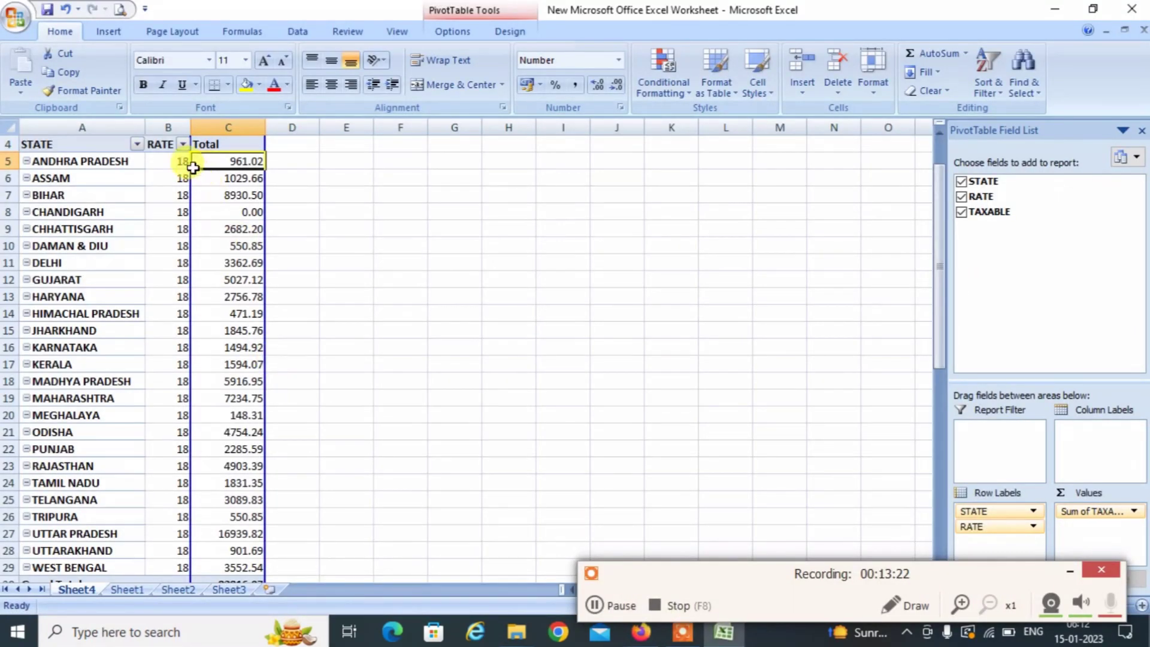
left_click(171, 162)
key("alt+Tab")
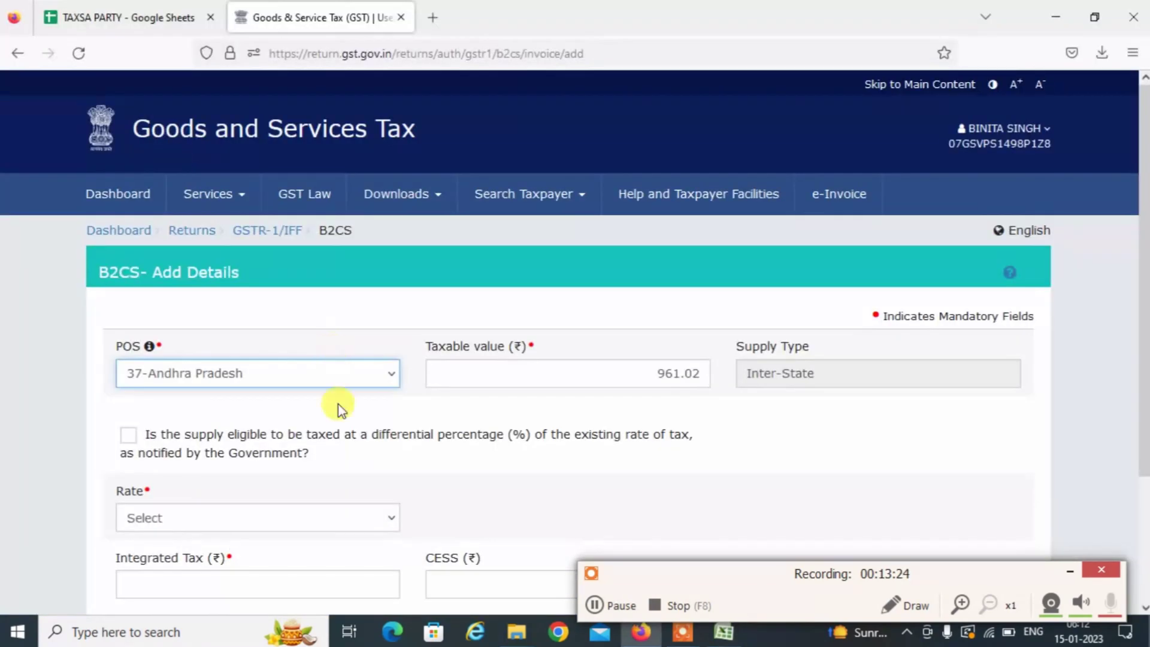
Choose rate 18 and save the Andhra Pradesh B2CS record, giving IGST 172.98.
left_click(261, 512)
type("18")
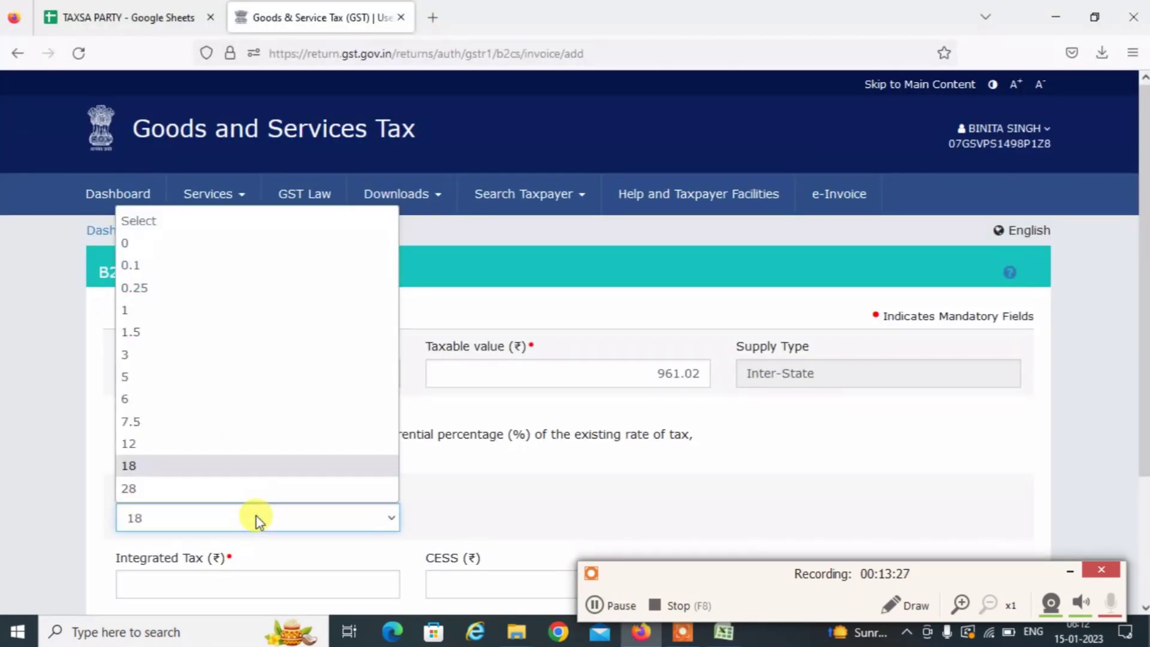
key("Return")
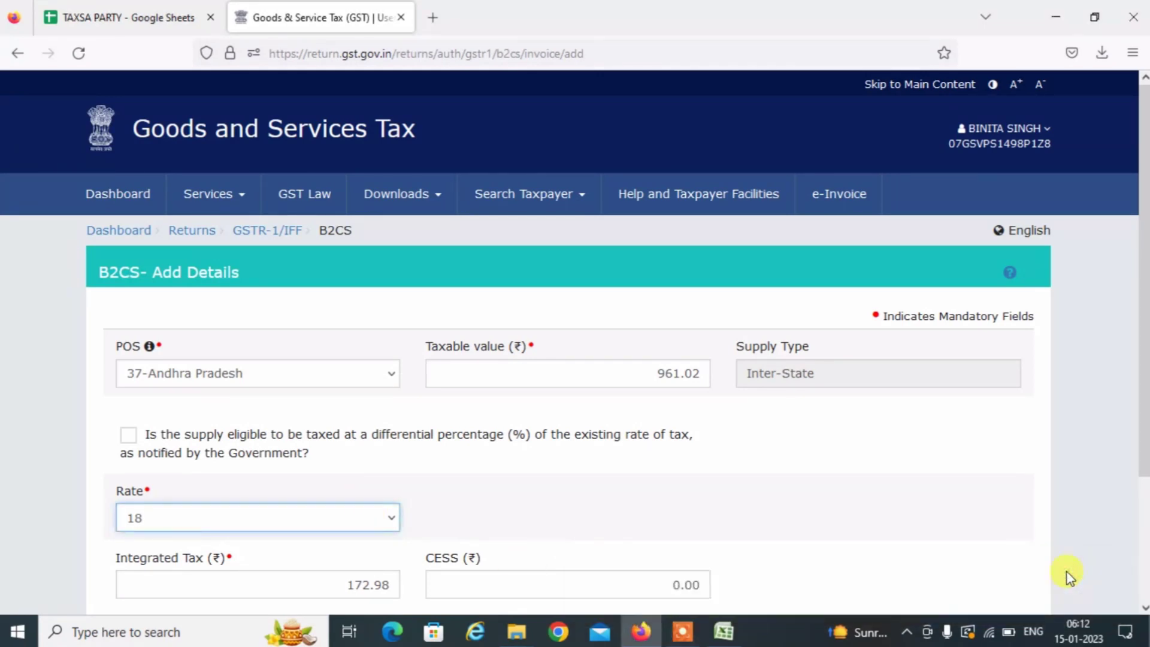
scroll(1140, 605, "down", 2)
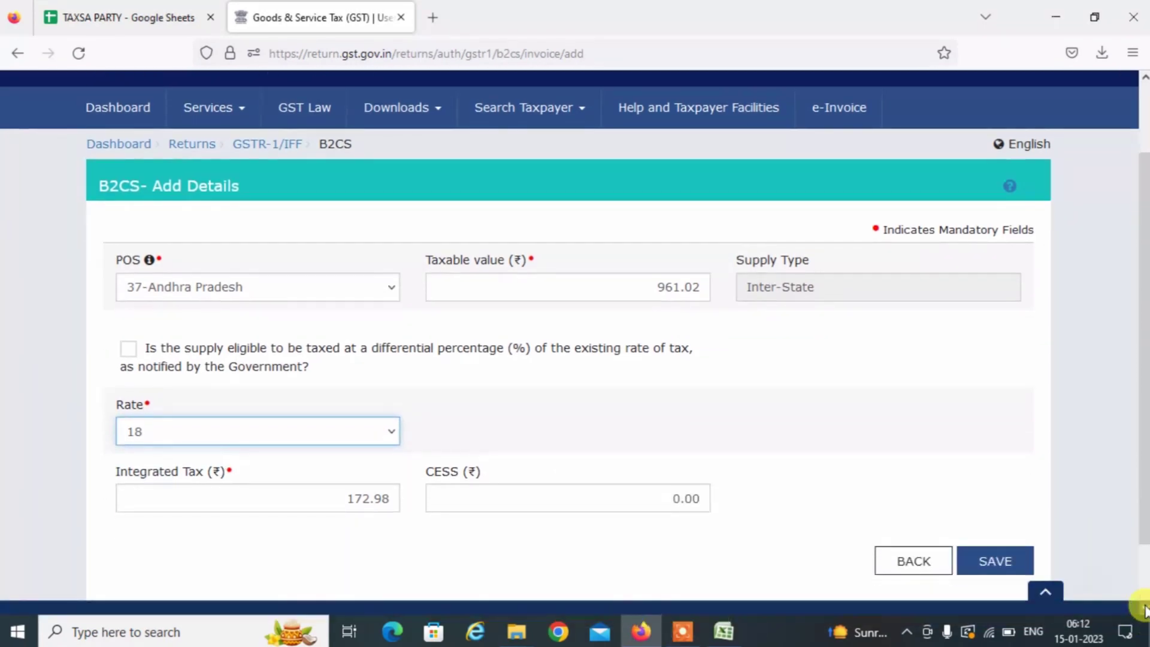
left_click(1016, 521)
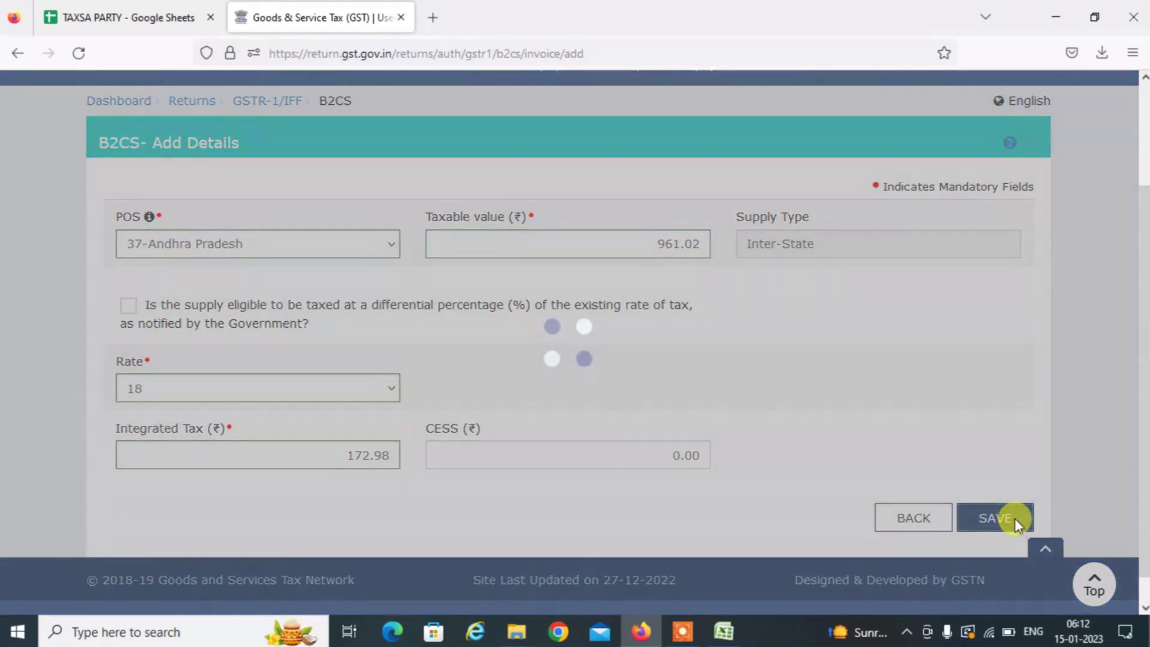
scroll(1143, 569, "down", 3)
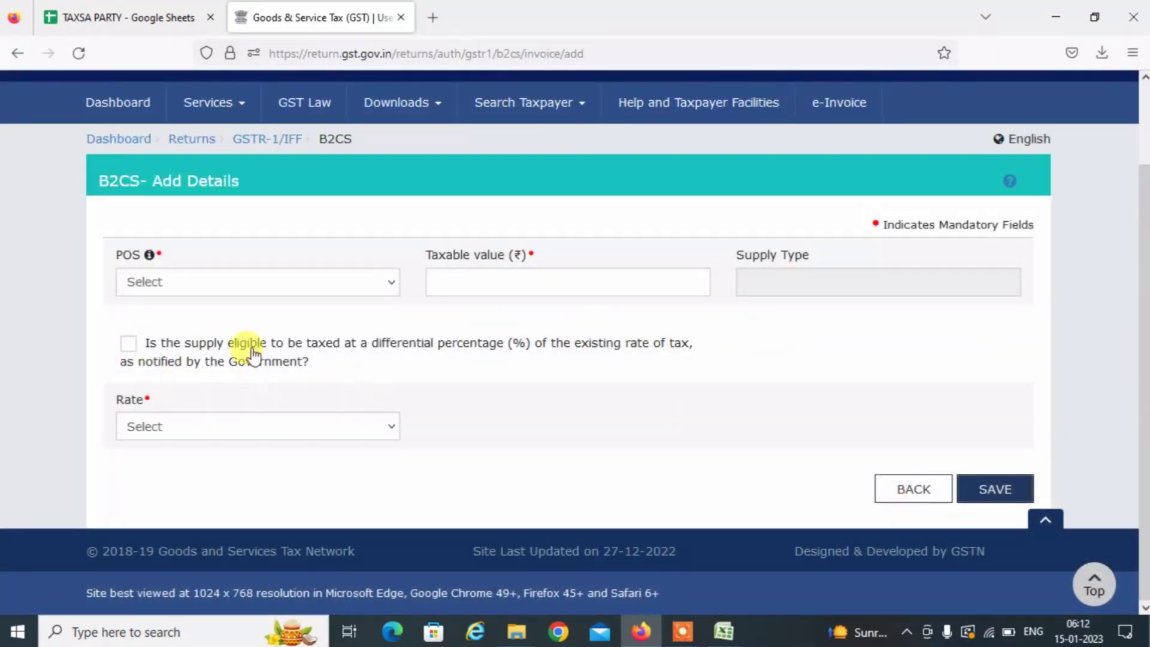
key("alt+Tab")
key("alt+Tab")
key("alt+Tab")
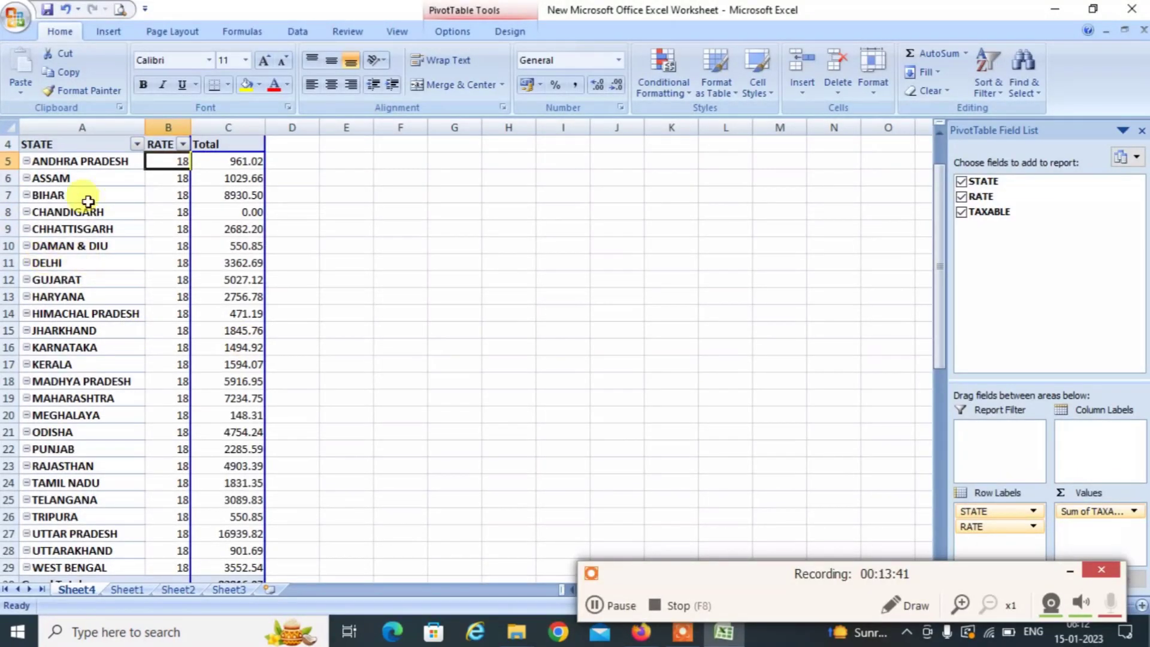
left_click(72, 185)
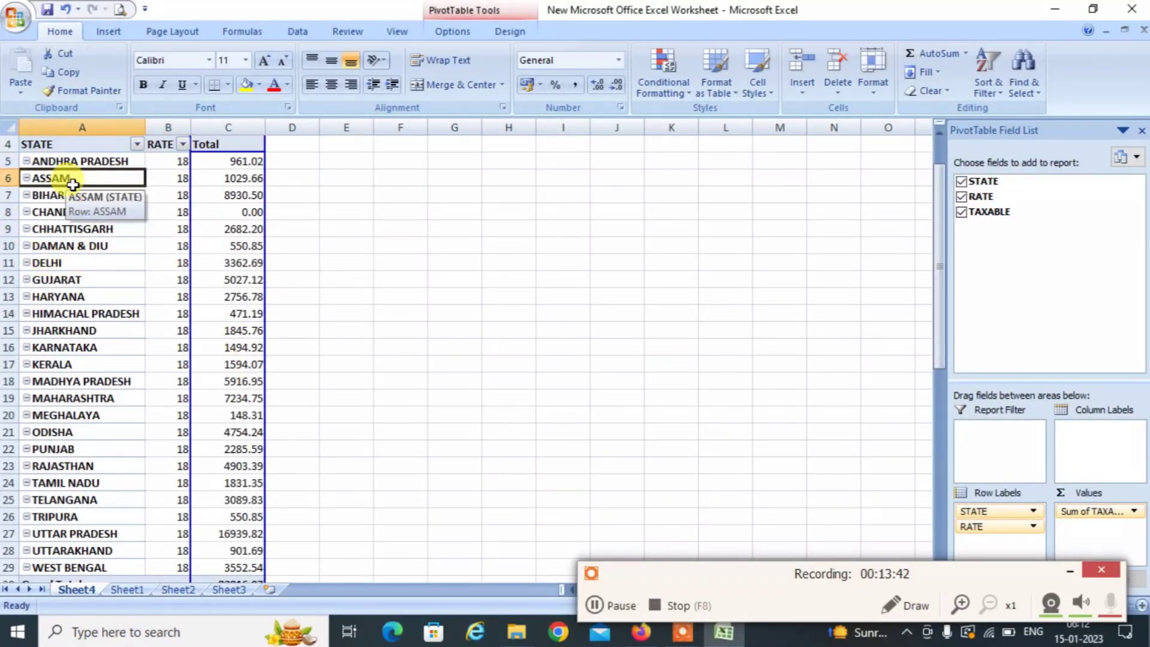
Fill the ANDHRA PRADESH pivot row yellow to mark it done.
key("Up")
key("shift+space")
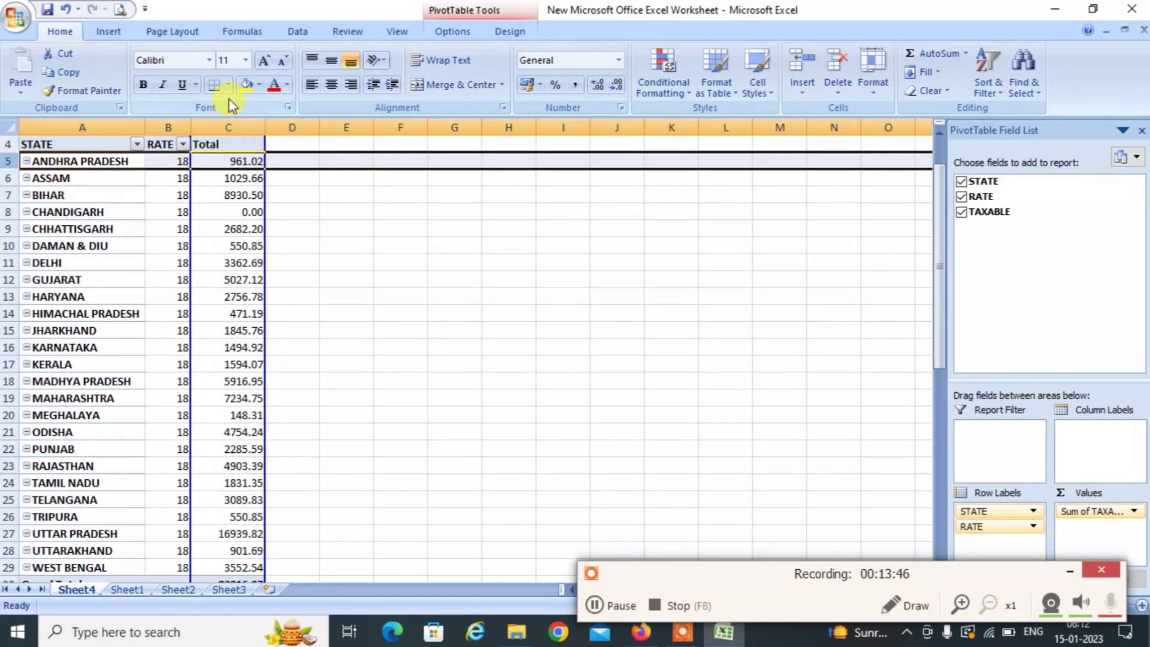
left_click(245, 84)
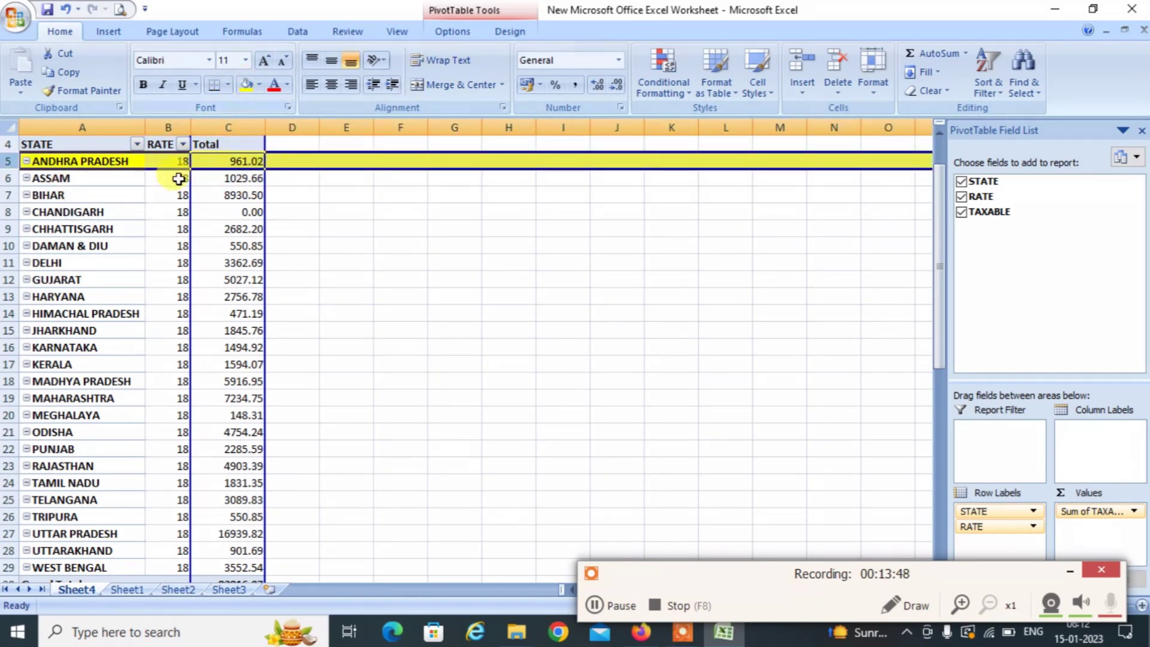
Locate the ASSAM row at rate 18 and read its taxable total of 1029.66.
left_click(94, 185)
key("Down")
key("Up")
key("Up")
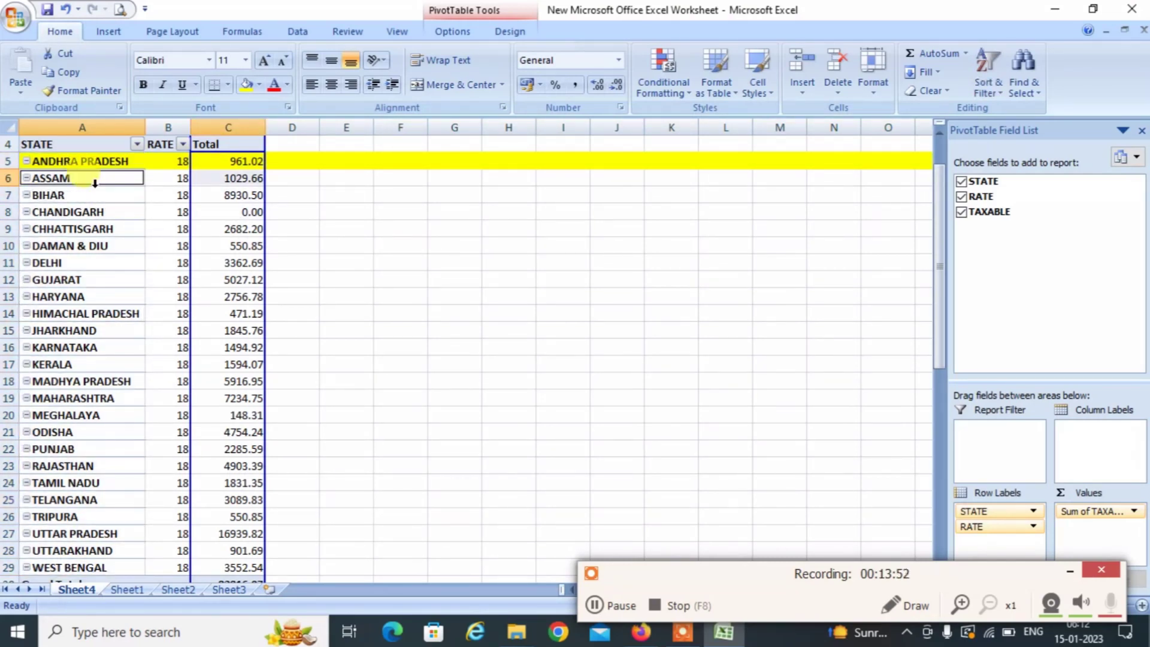
left_click(95, 183)
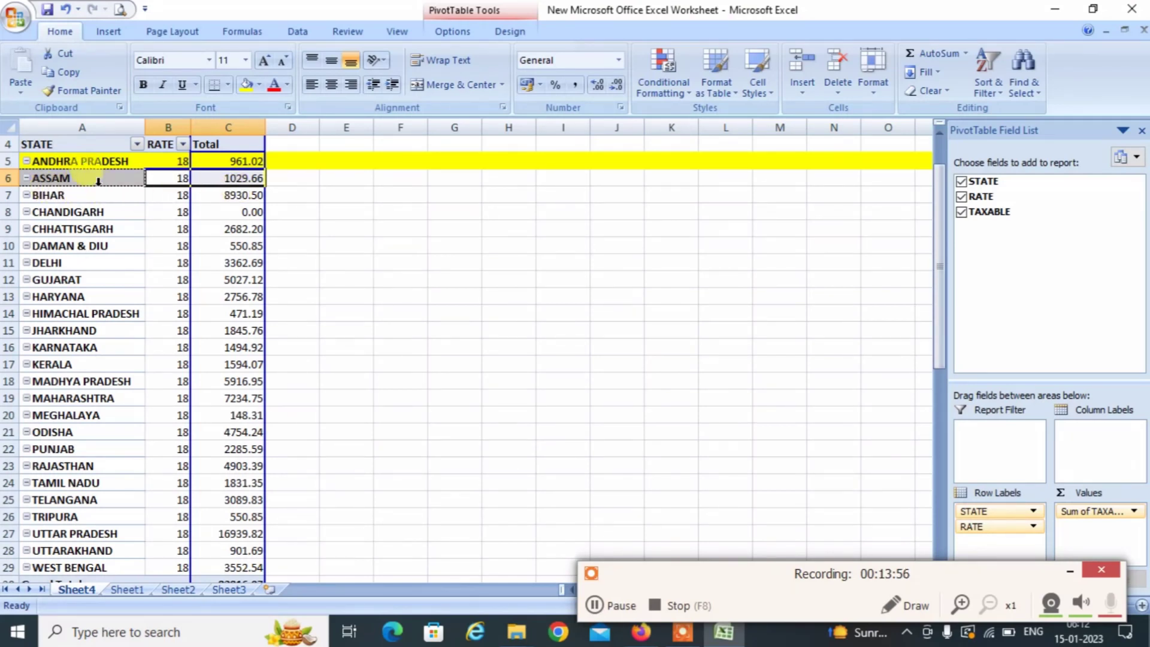
left_click(98, 181)
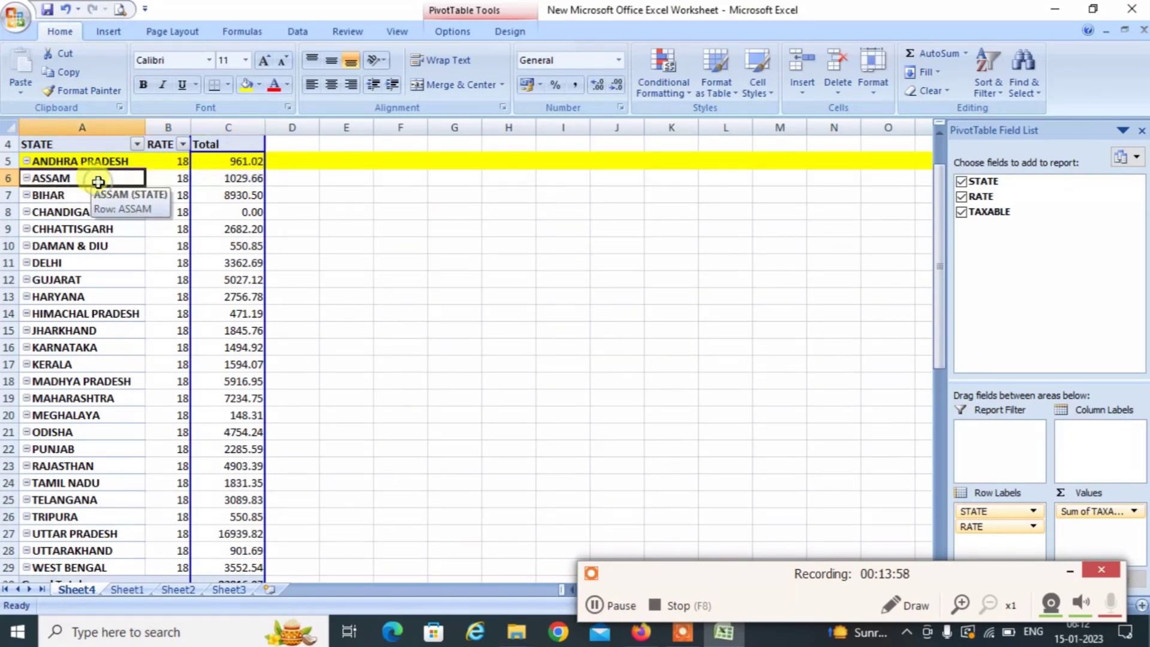
left_click(68, 171)
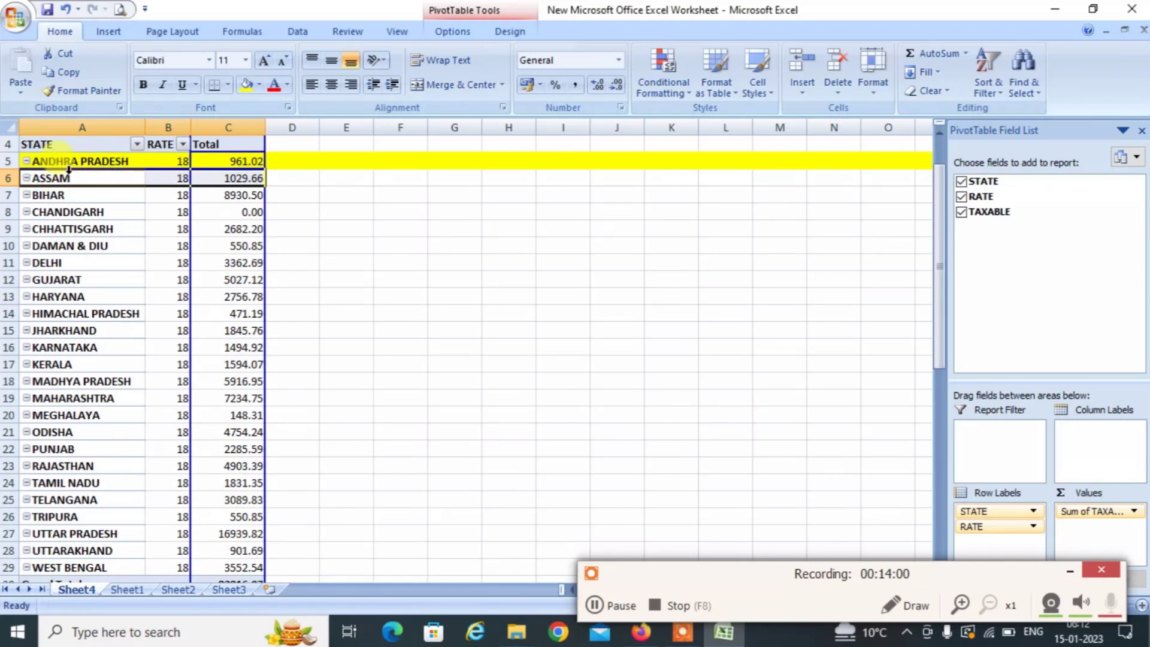
left_click(41, 182)
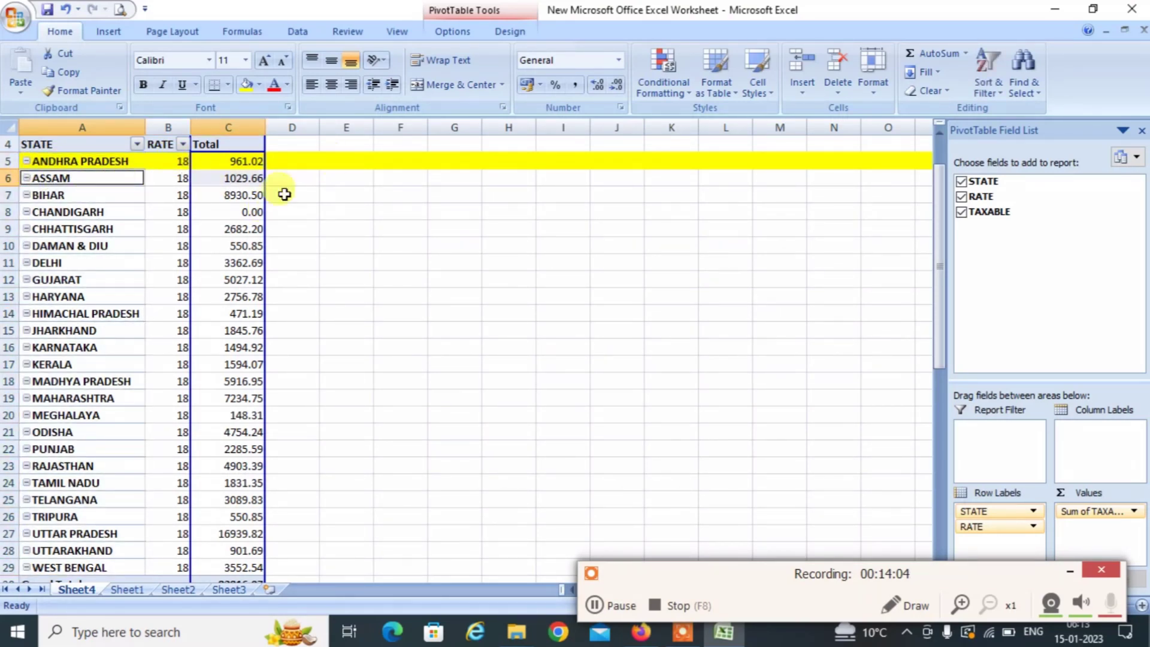
left_click(233, 171)
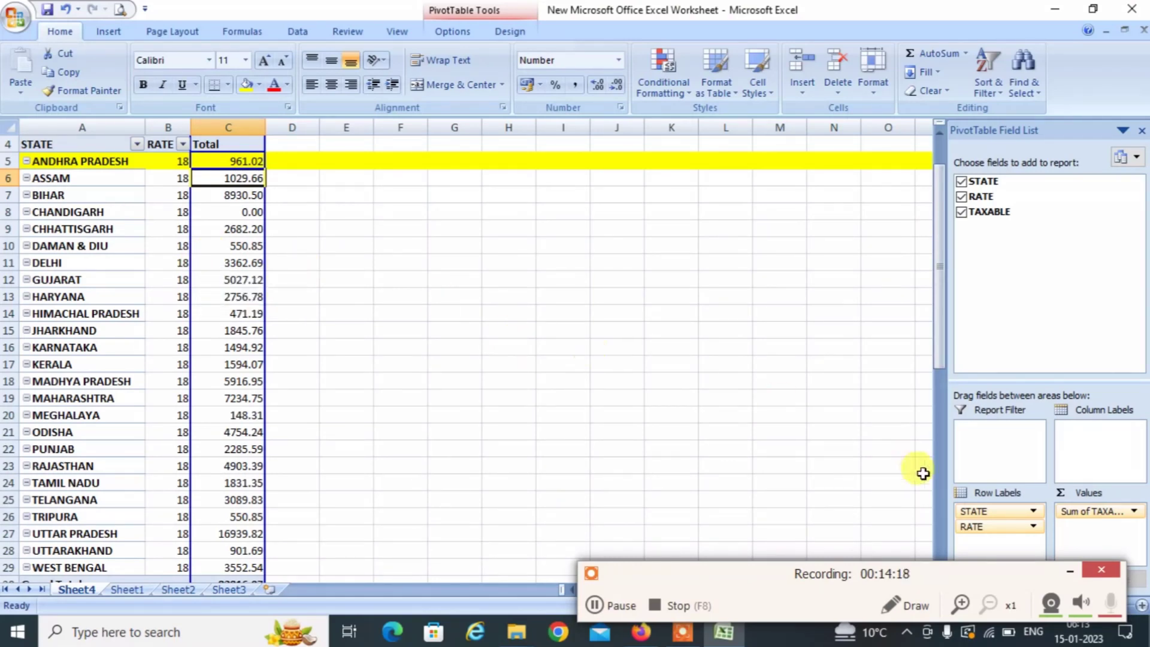
left_click(775, 447)
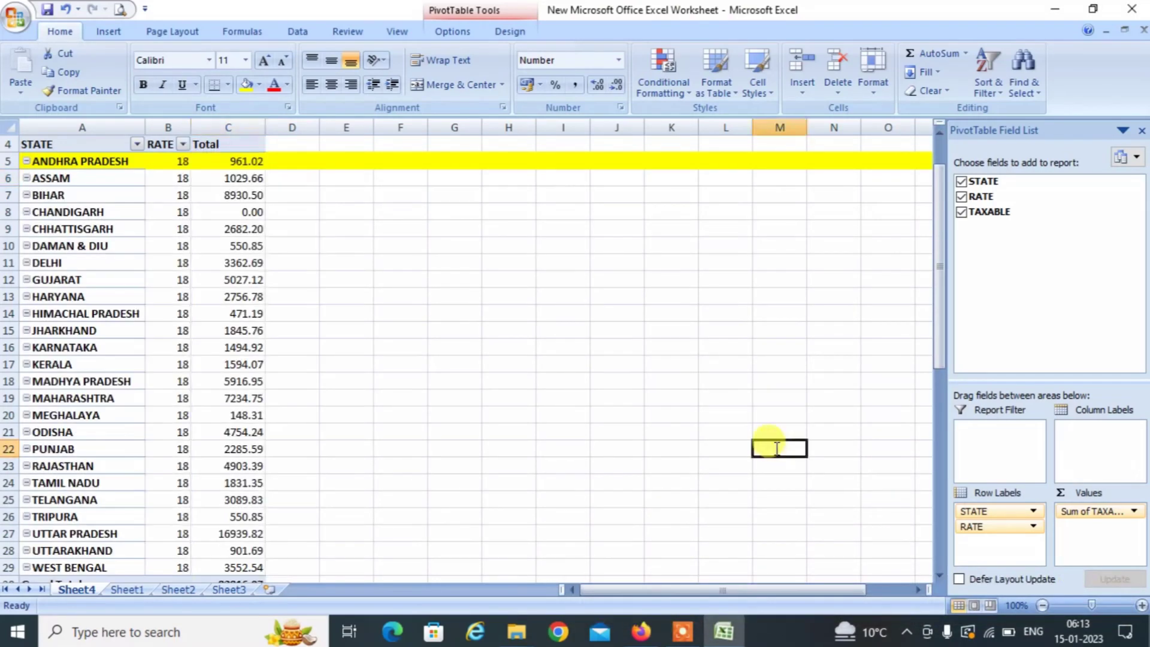
double_click(777, 448)
key("Escape")
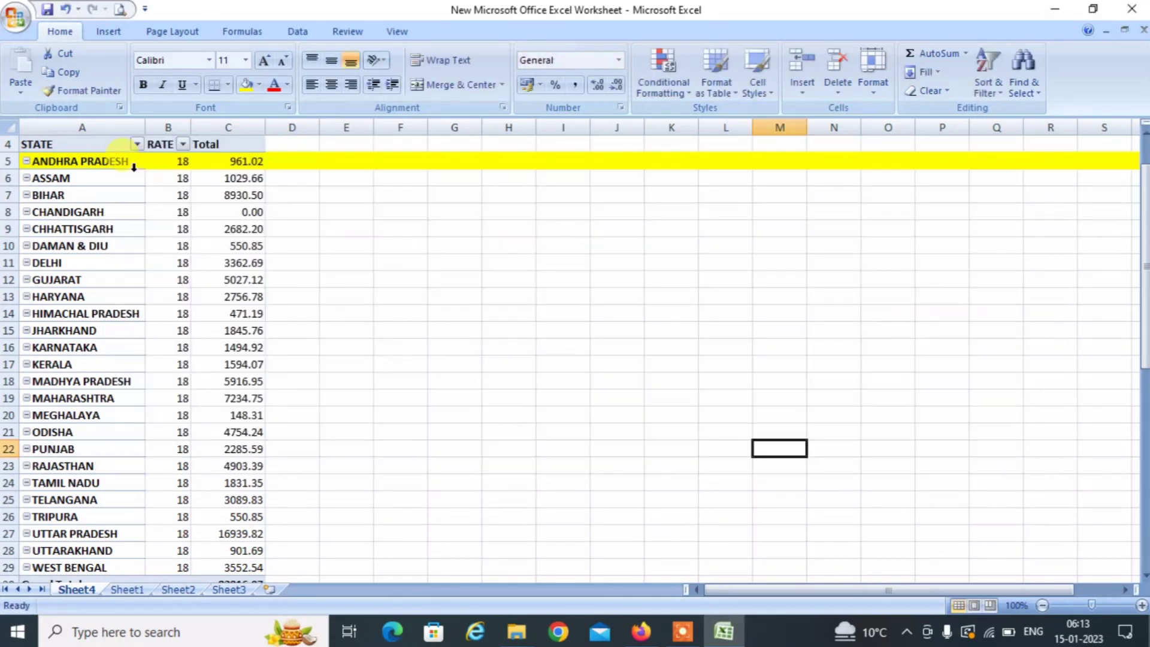
key("alt+Tab")
key("alt+Tab")
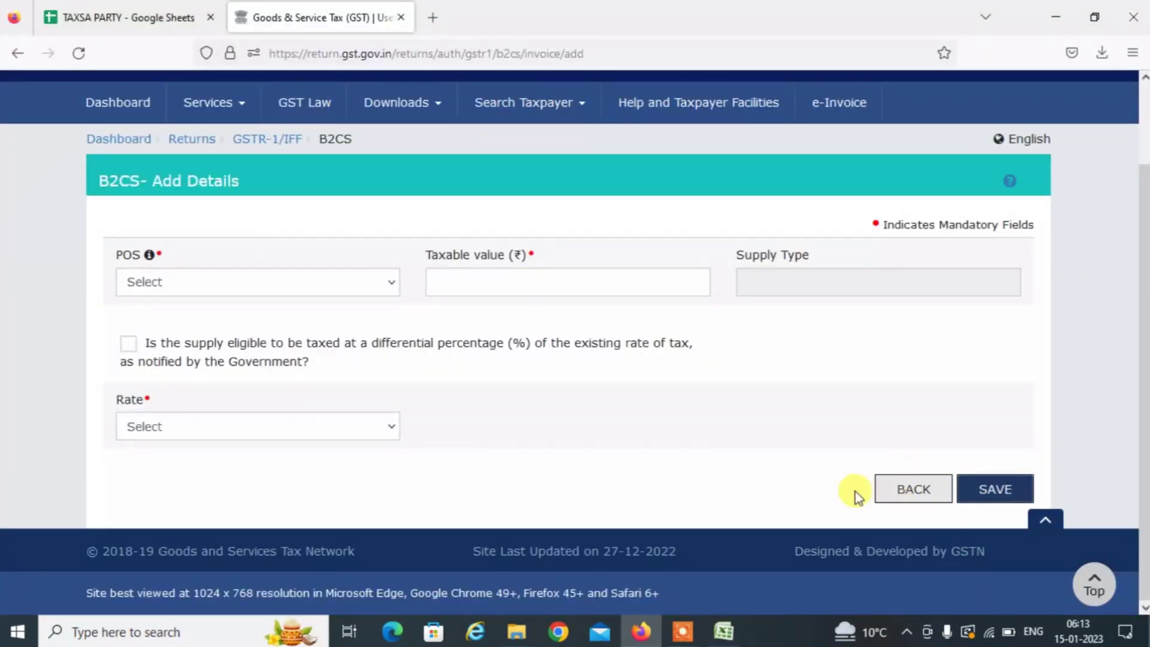
Back out of the B2CS form and the B2C (Others) summary to the dashboard.
left_click(911, 500)
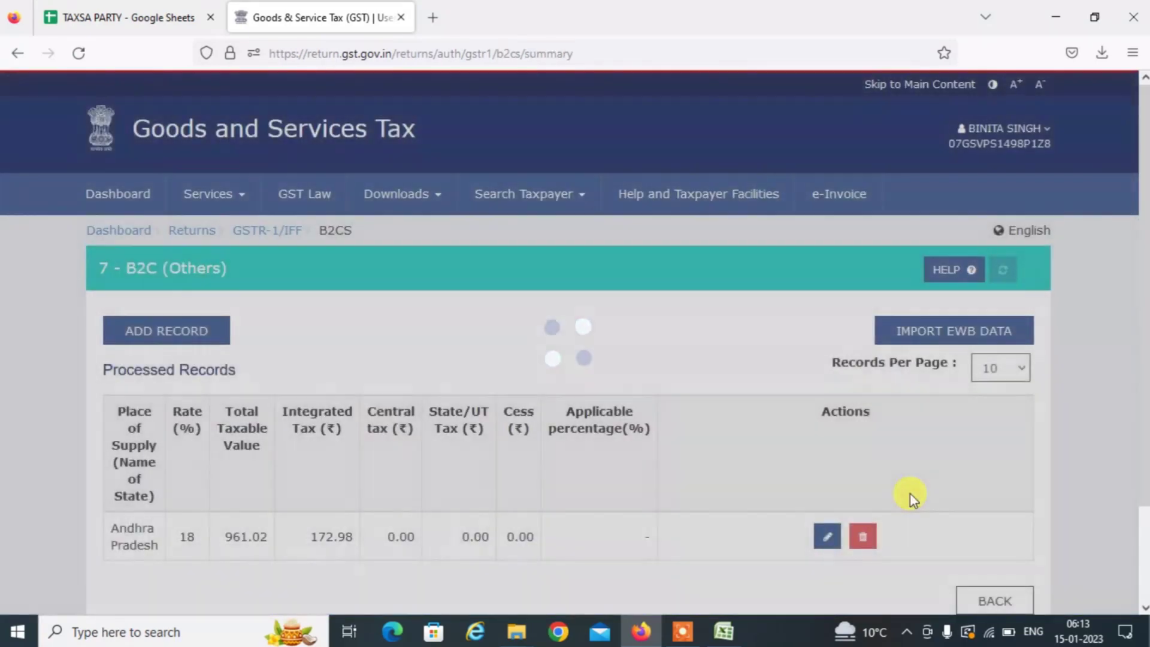
scroll(1143, 546, "down", 2)
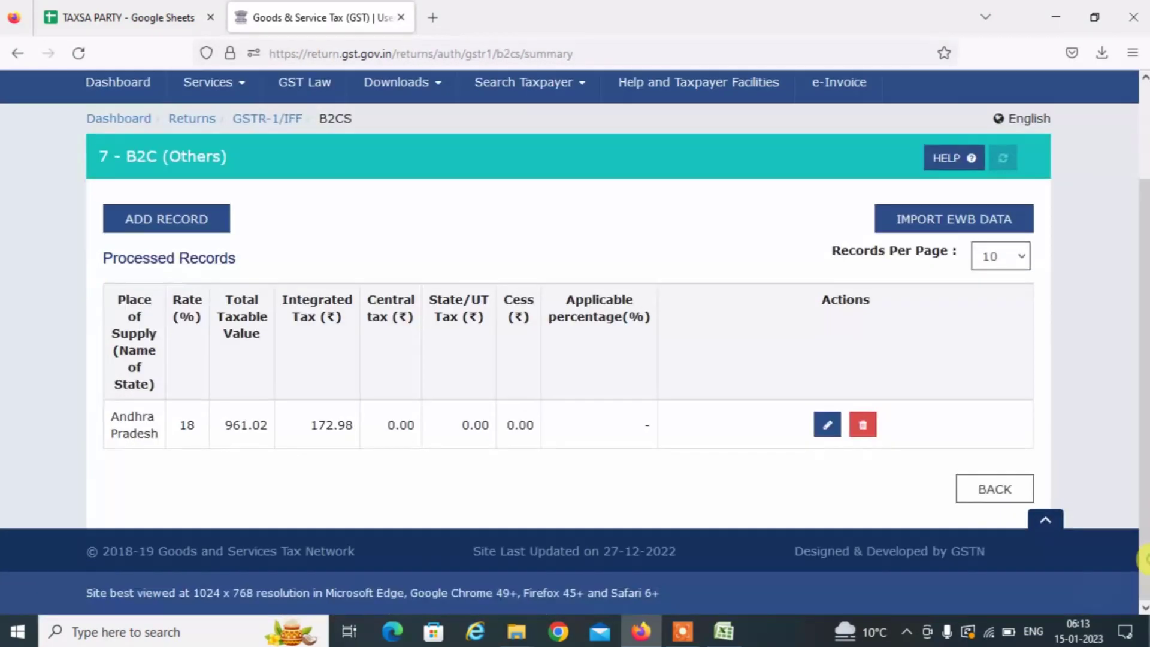
left_click(980, 498)
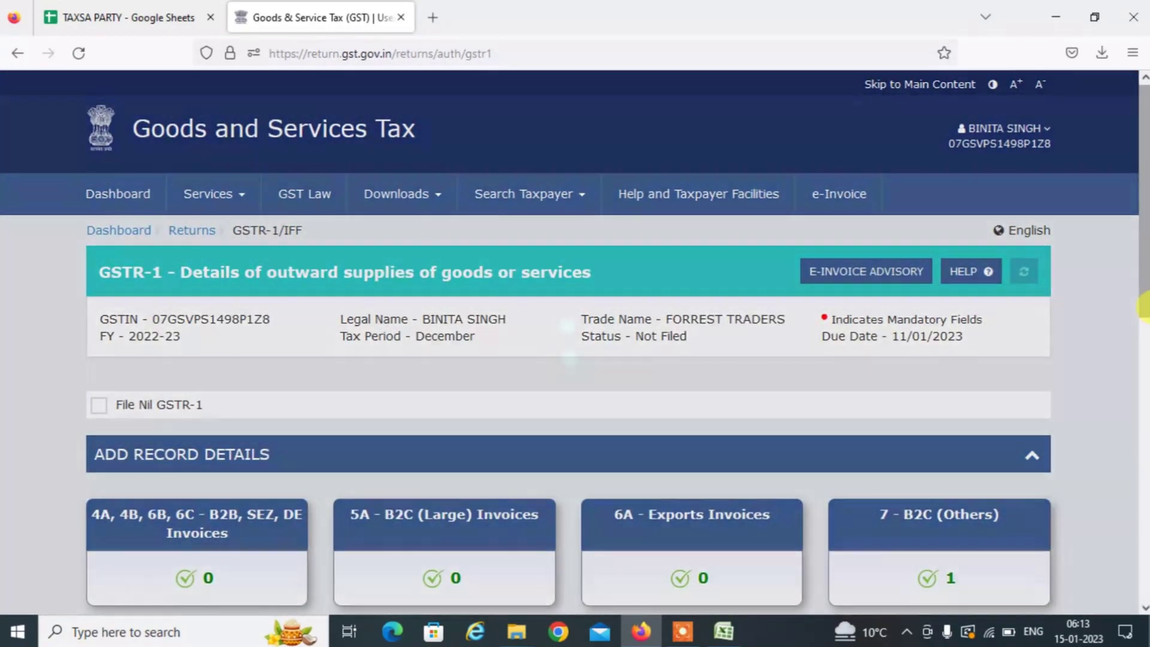
scroll(1143, 312, "down", 3)
scroll(1144, 411, "down", 1)
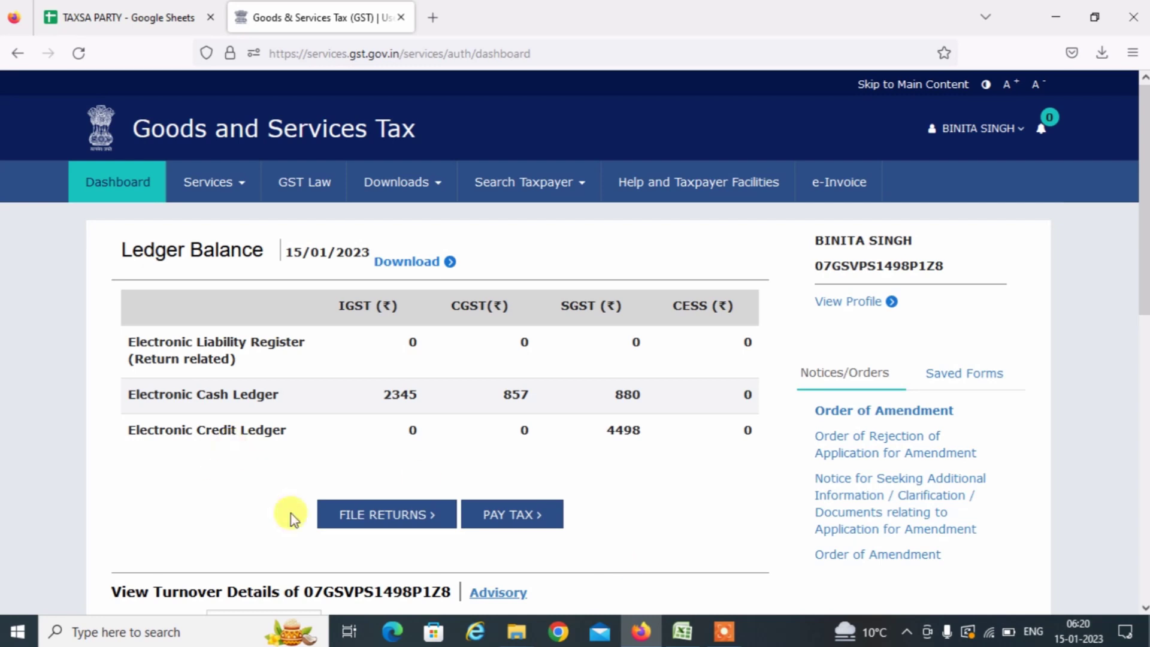
Search returns for FY 2022-23, Quarter 3 (Oct - Dec), period December.
left_click(380, 516)
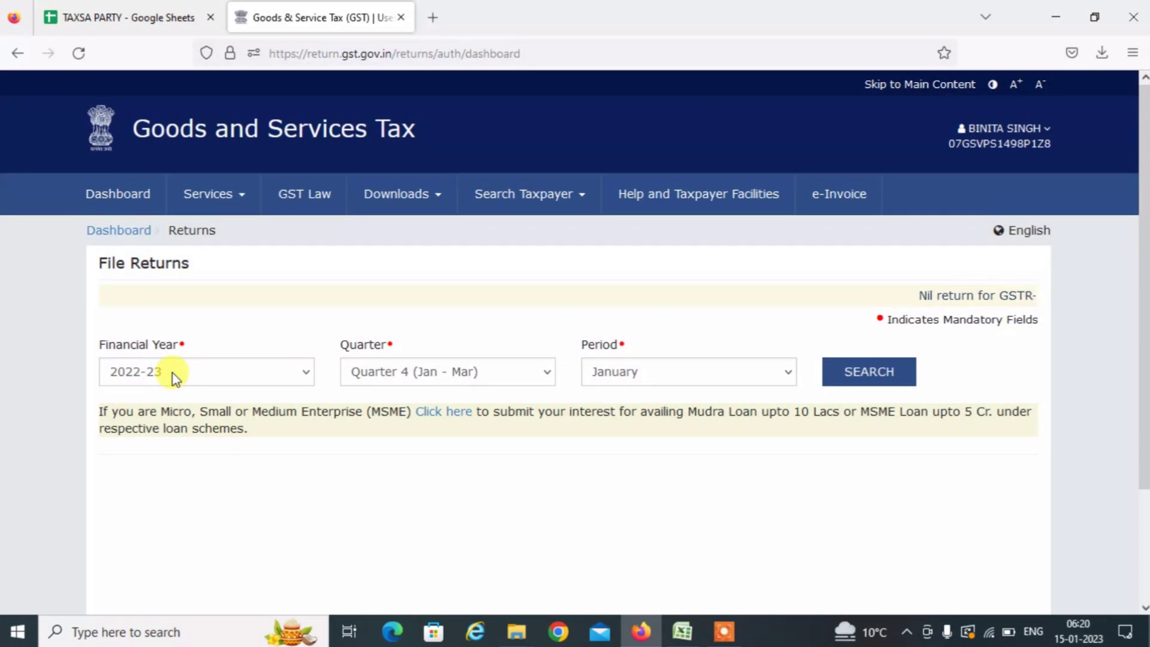
left_click(173, 373)
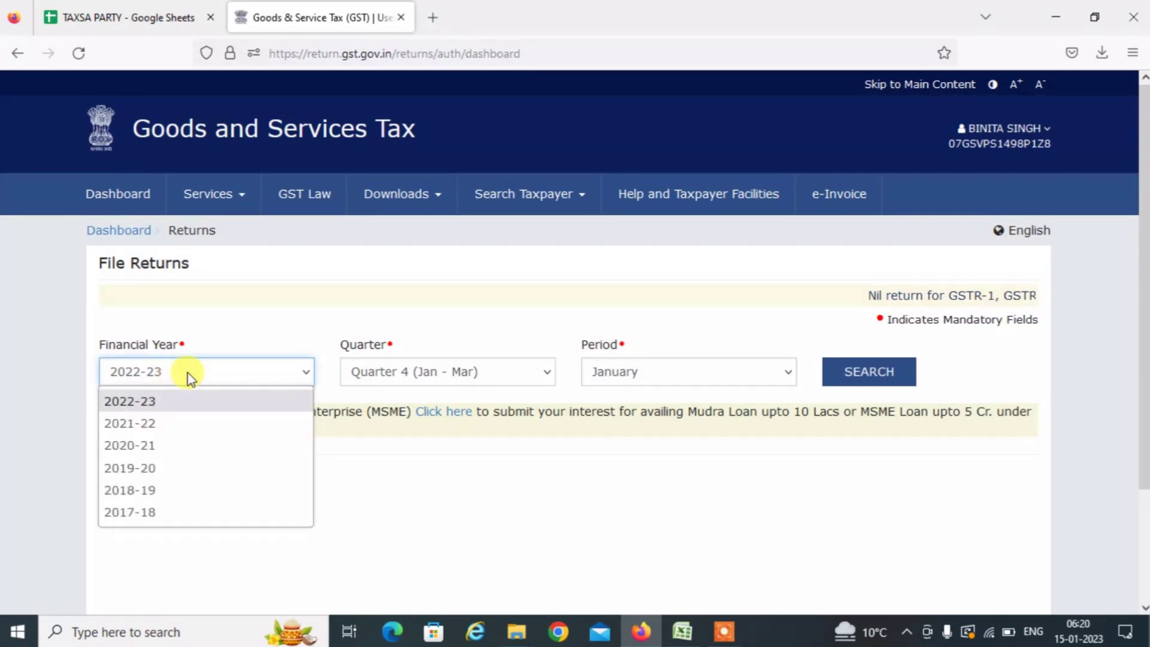
left_click(466, 375)
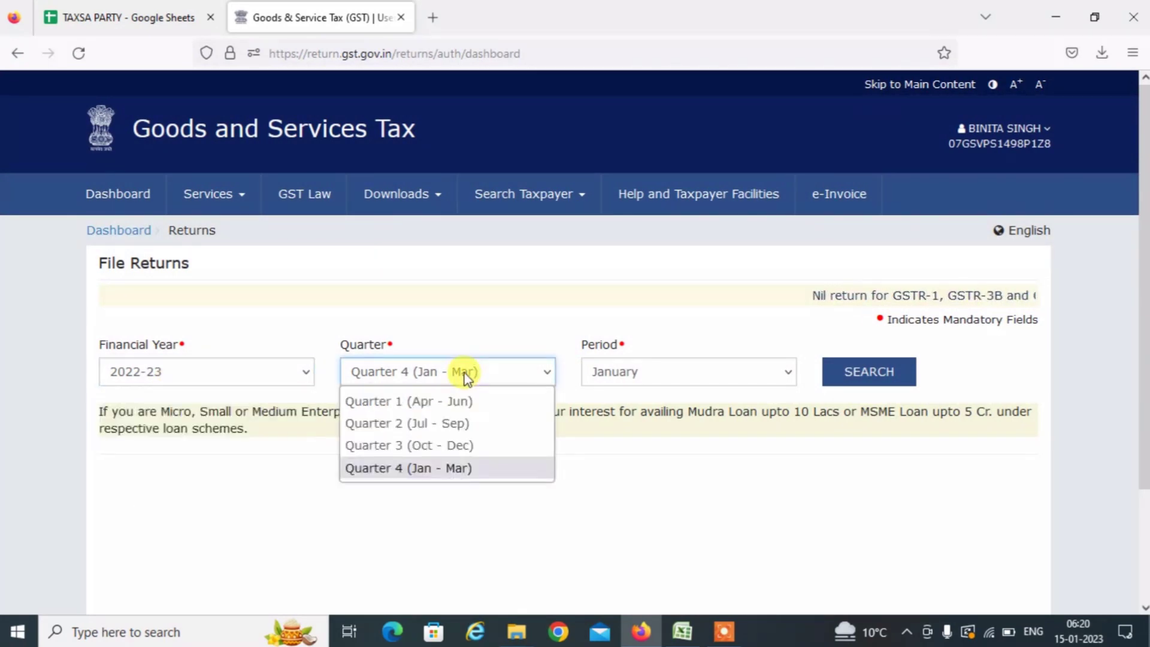
left_click(473, 447)
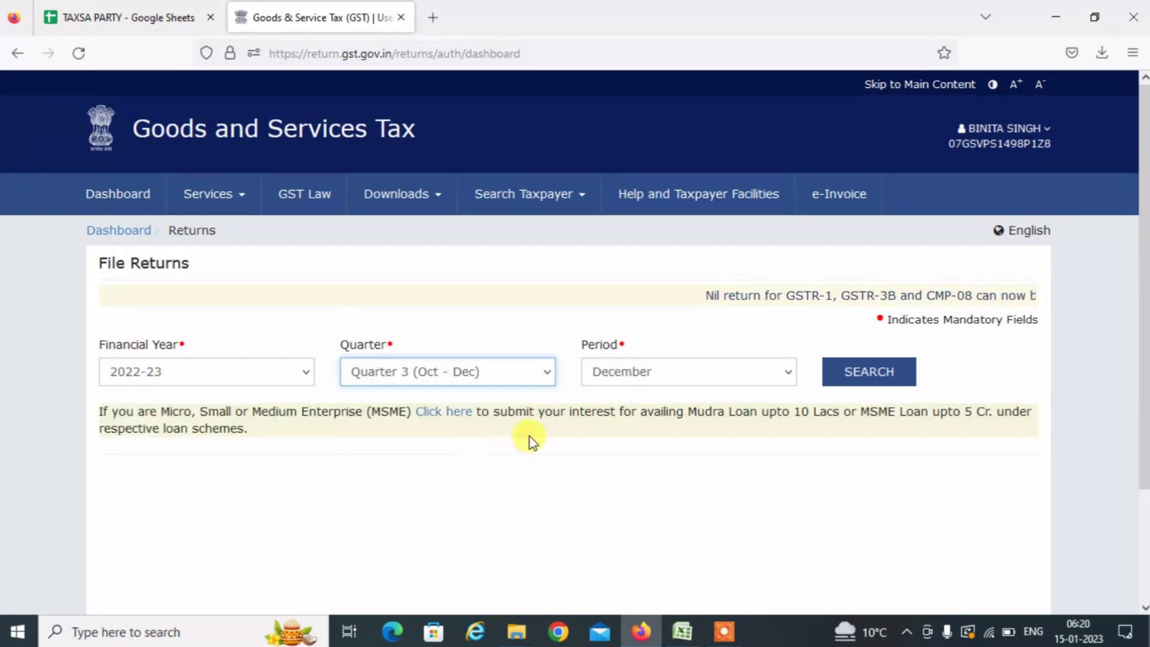
left_click(625, 379)
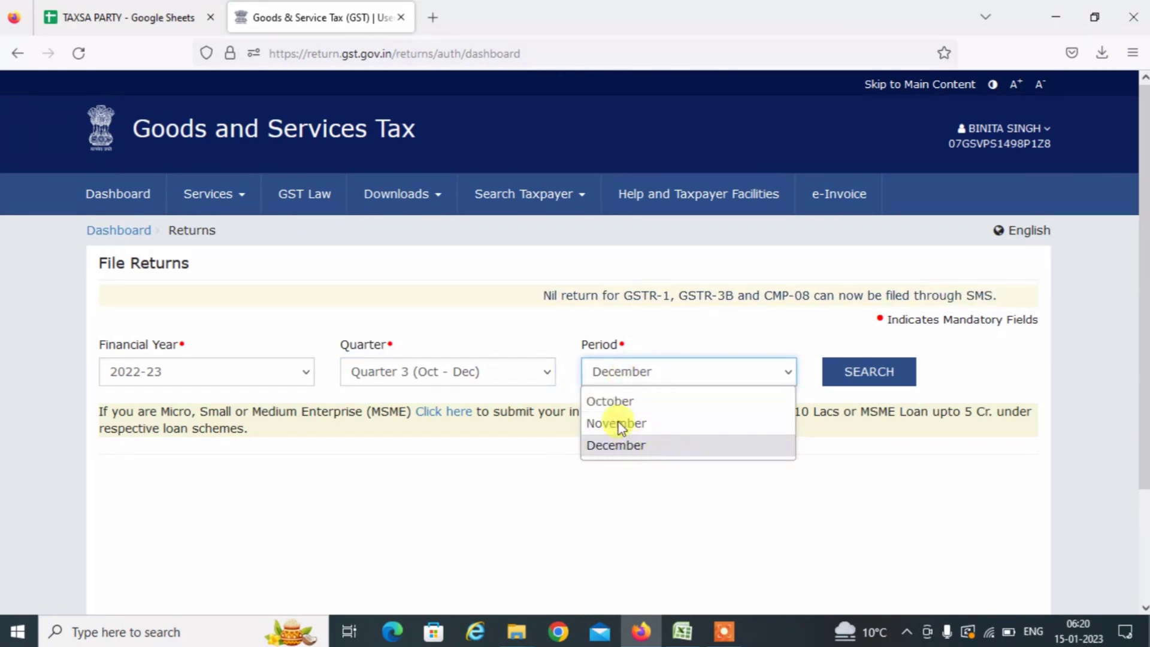
left_click(644, 445)
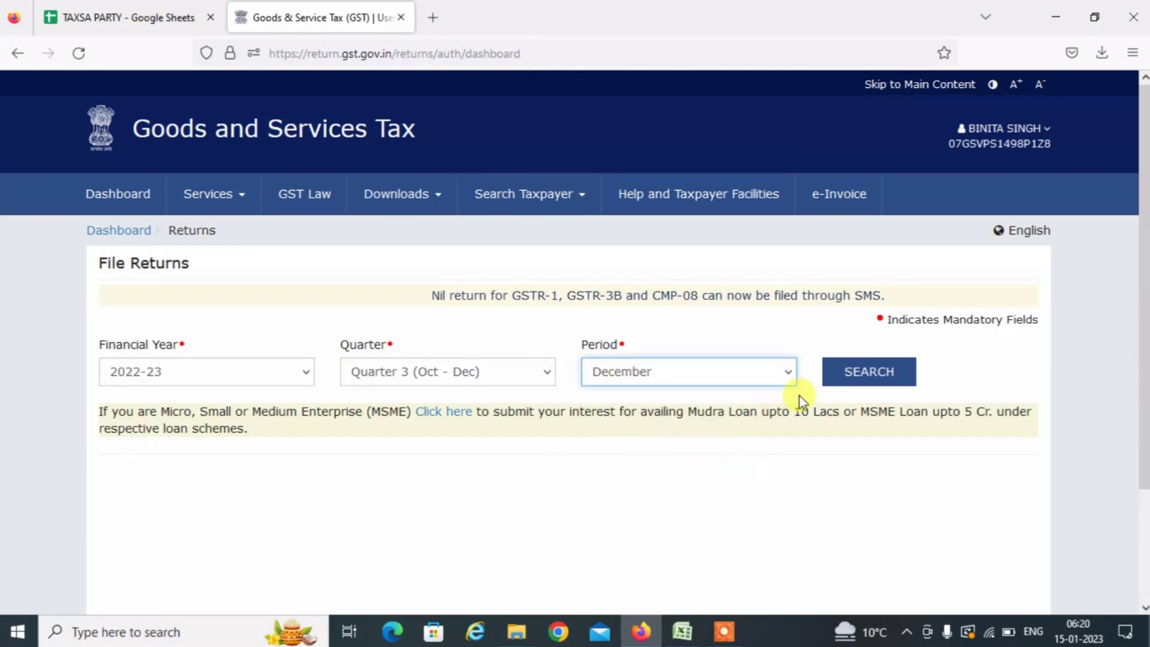
left_click(868, 374)
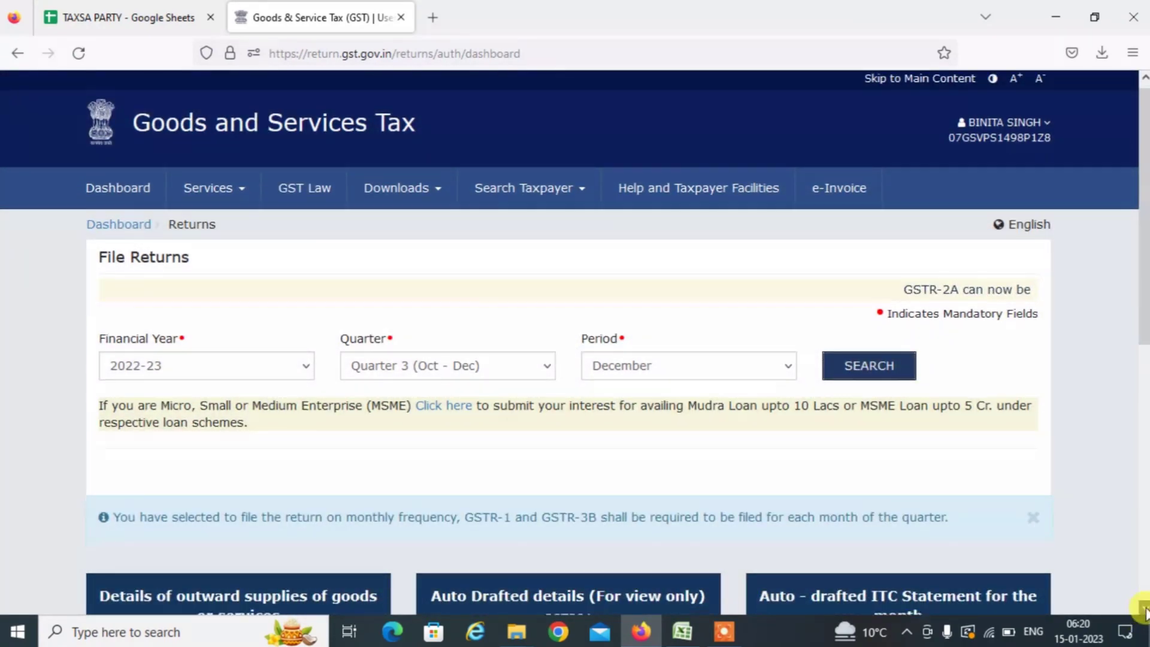
scroll(1143, 611, "down", 5)
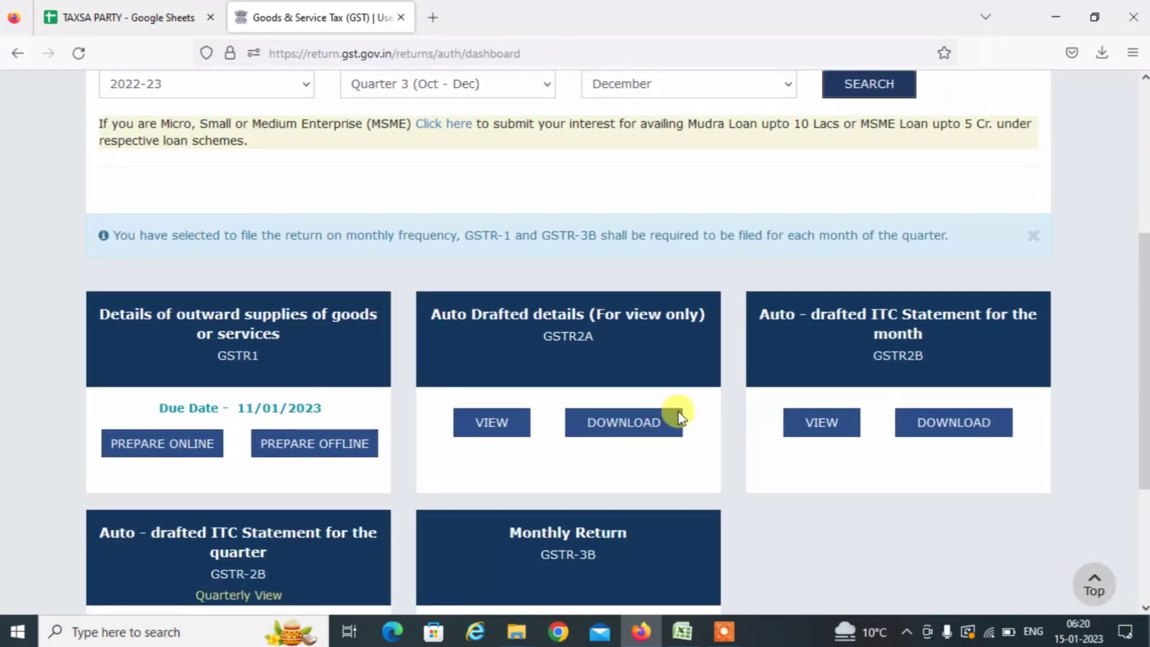
left_click(349, 246)
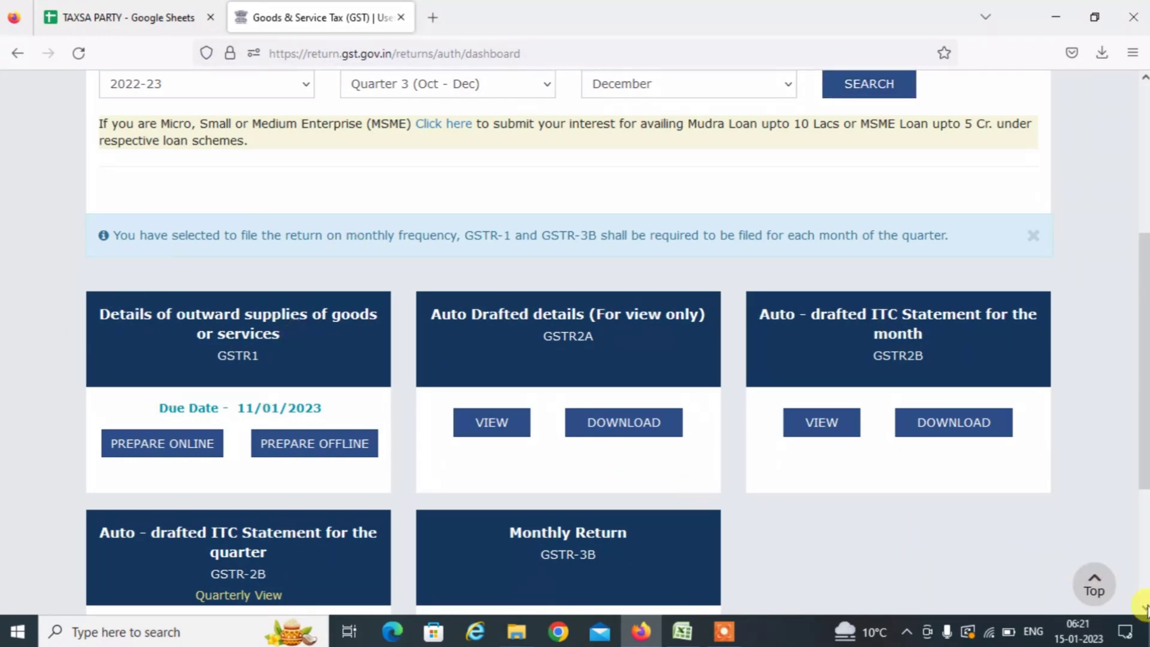
scroll(1144, 608, "down", 2)
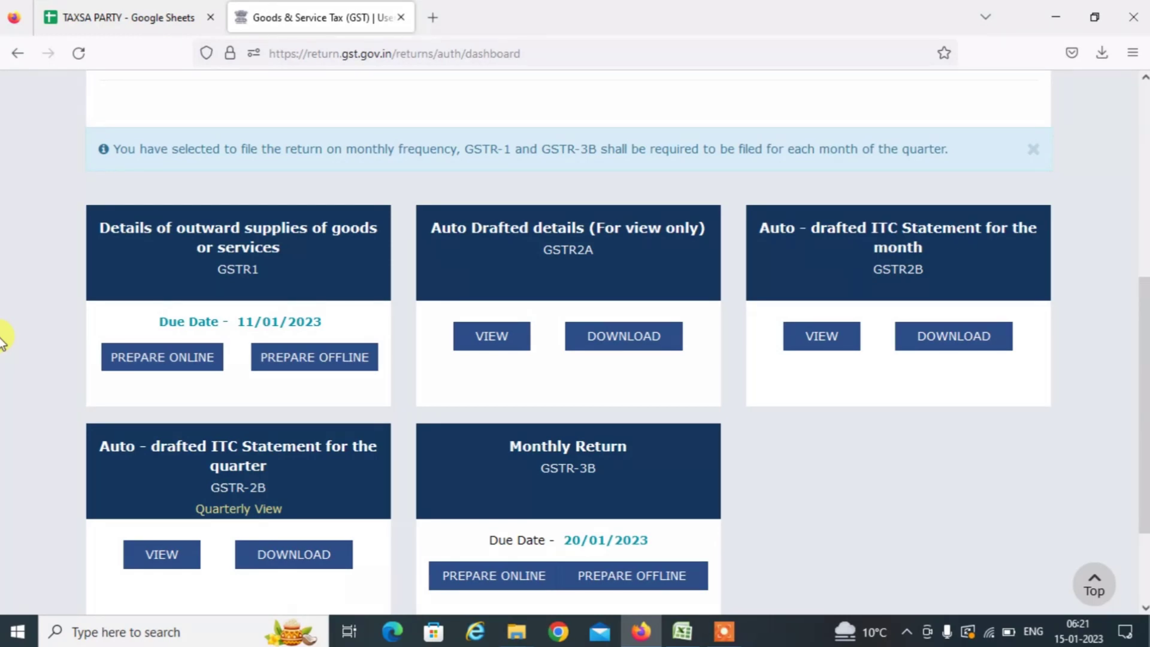
Prepare the December GSTR-1 online, leaving File Nil GSTR-1 unticked.
left_click(163, 359)
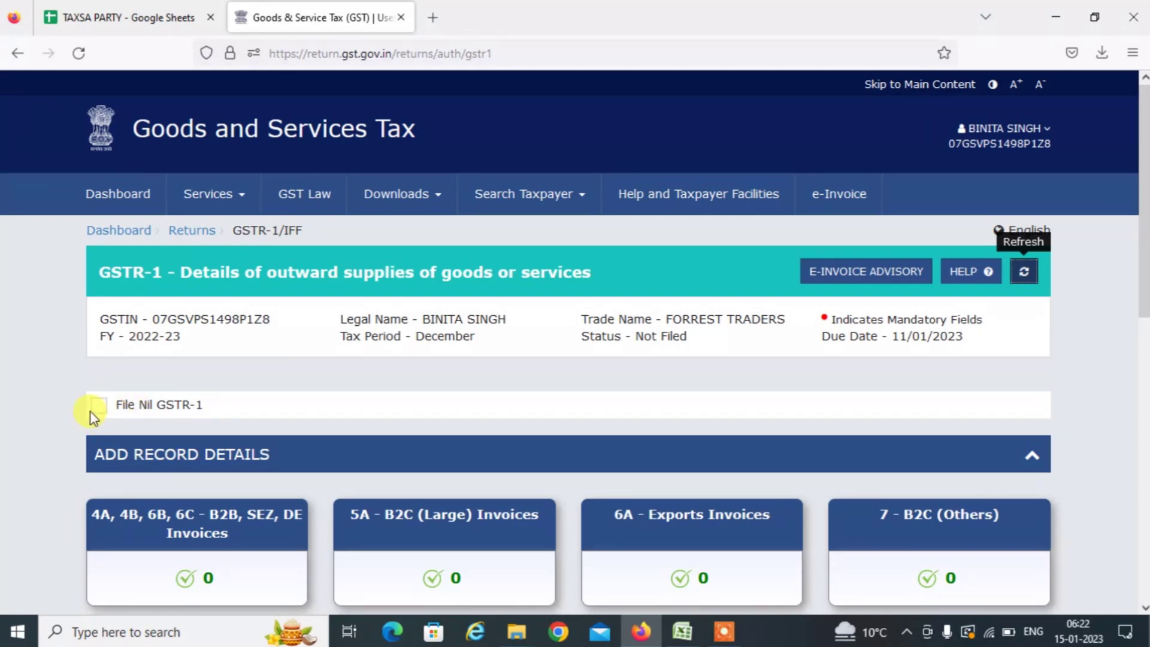
left_click(94, 417)
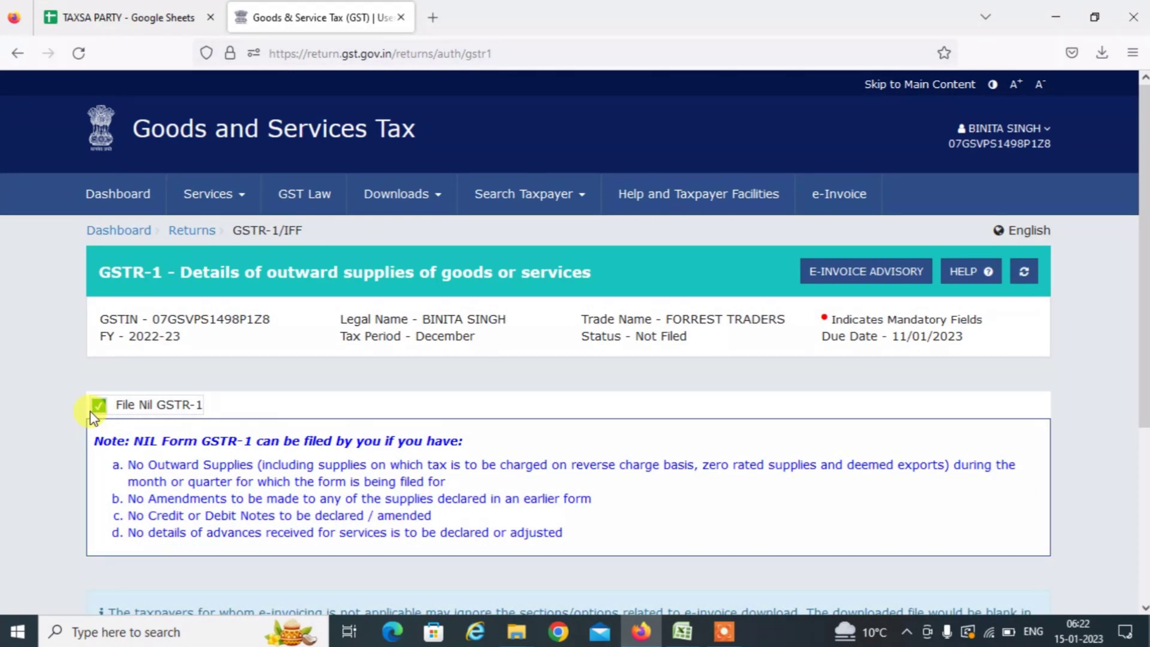
left_click(100, 406)
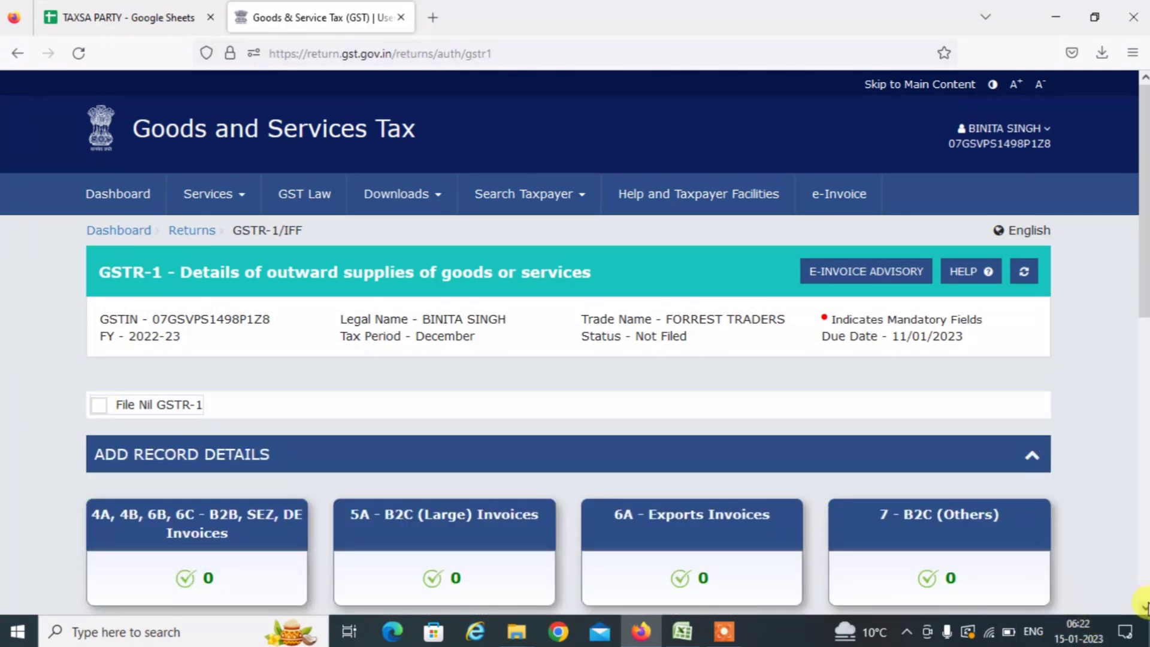
scroll(1144, 606, "down", 4)
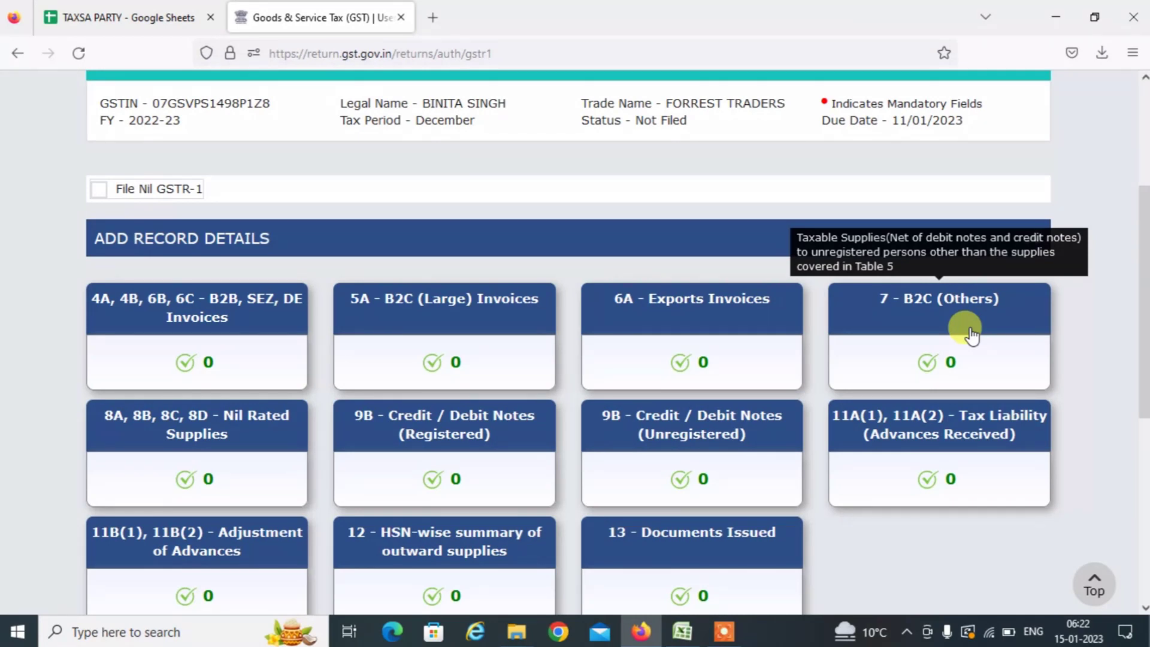
Start a new B2C (Others) record with place of supply 37-Andhra Pradesh.
left_click(925, 310)
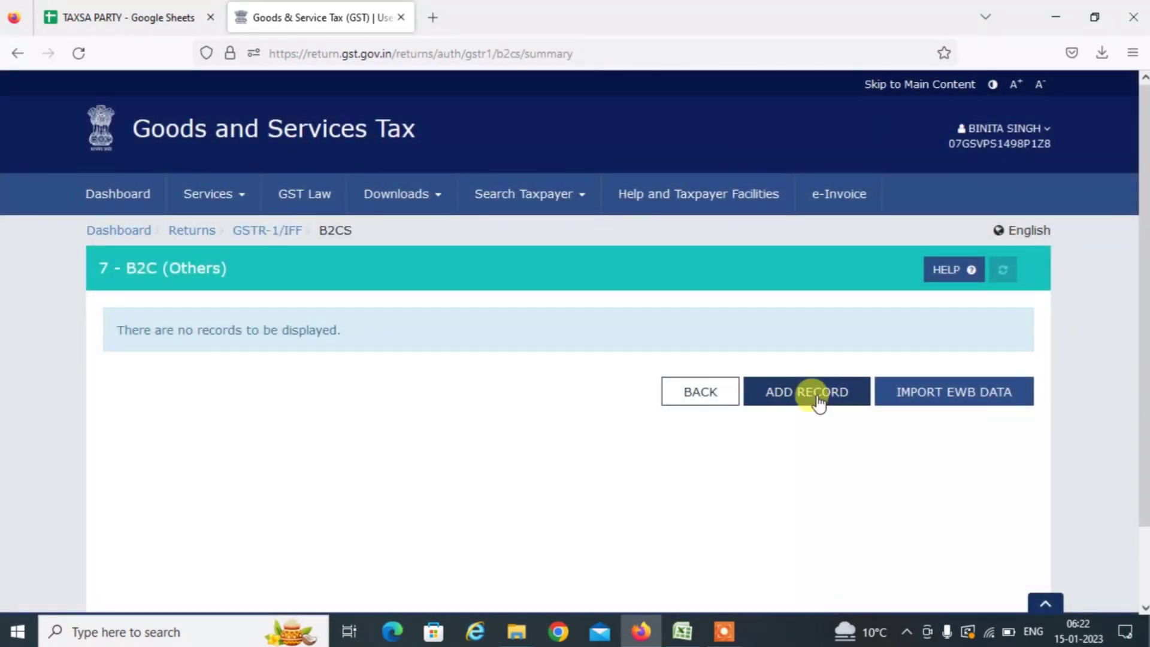
left_click(817, 398)
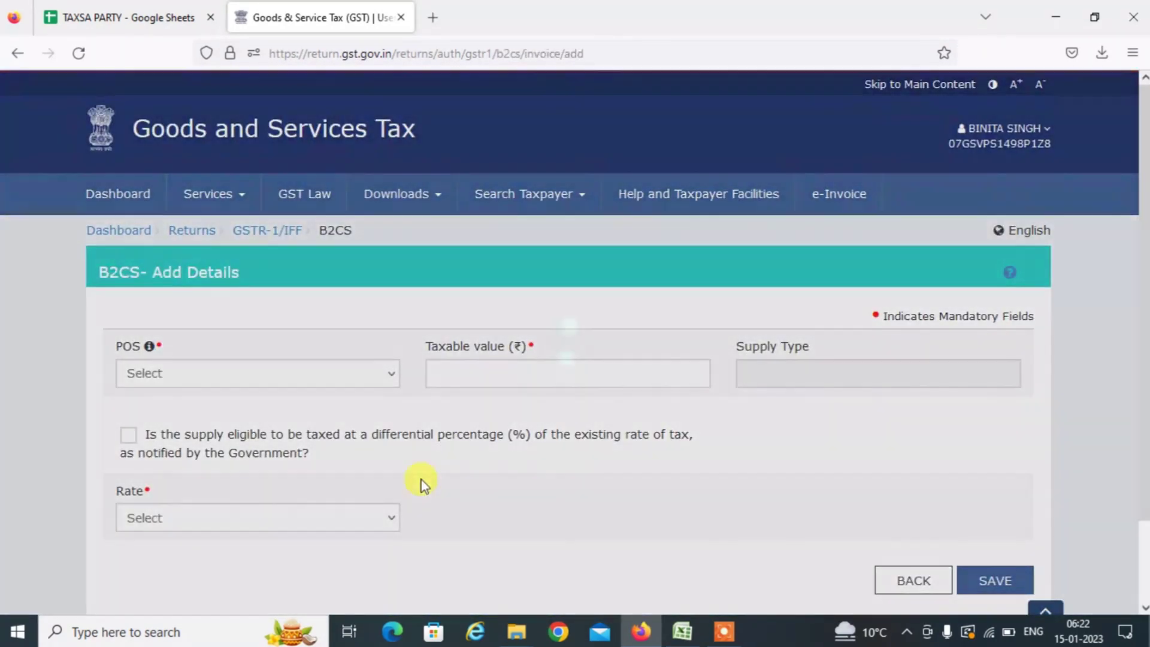
key("alt+Tab")
key("alt+Tab")
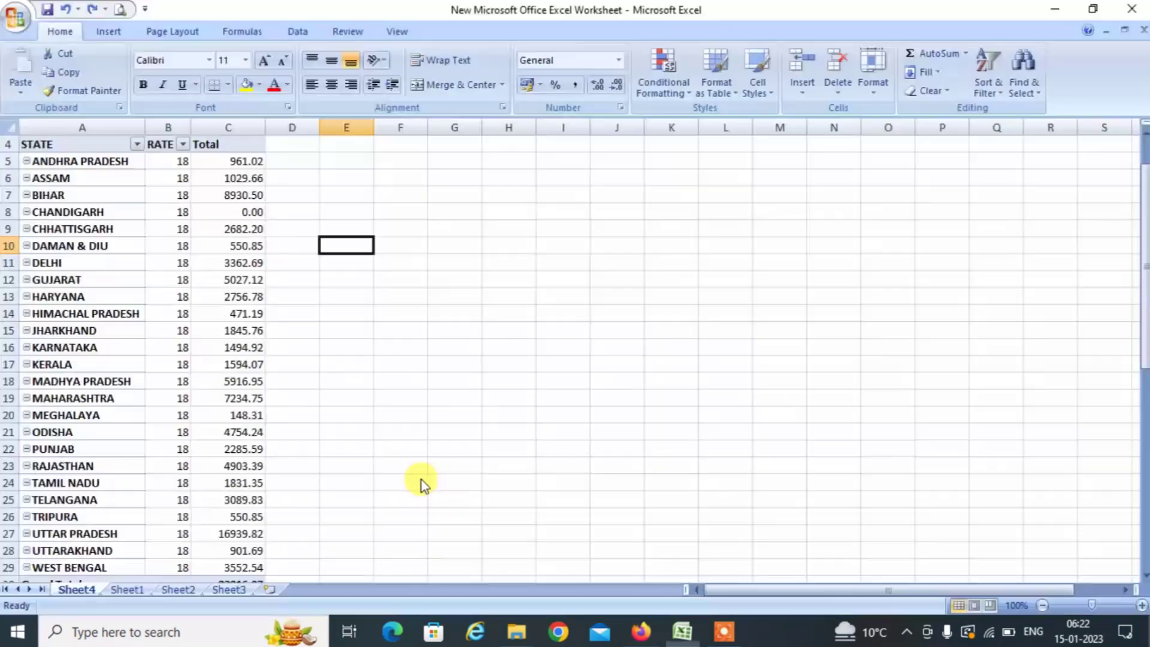
left_click(94, 158)
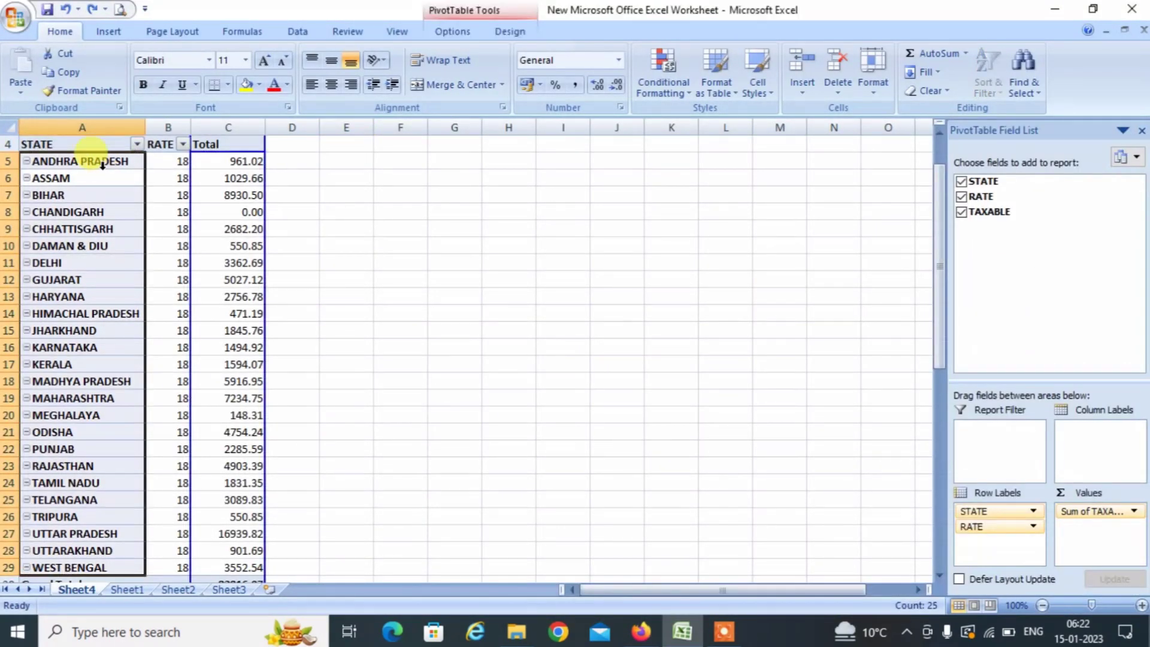
left_click(102, 163)
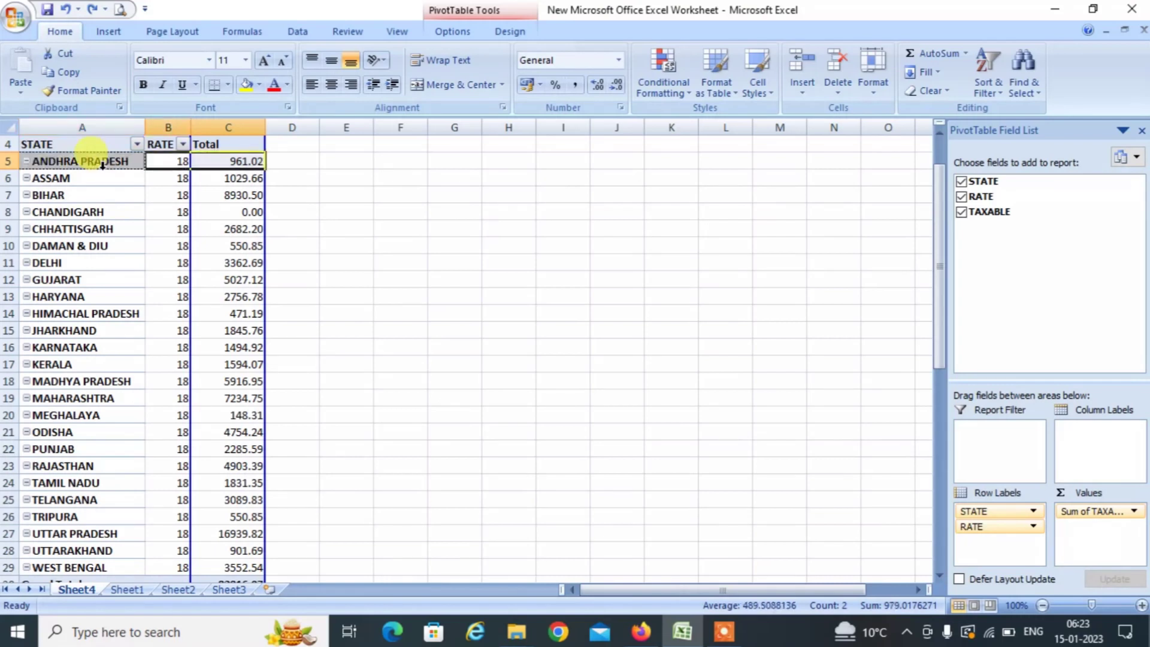
left_click(102, 164)
key("alt+Tab")
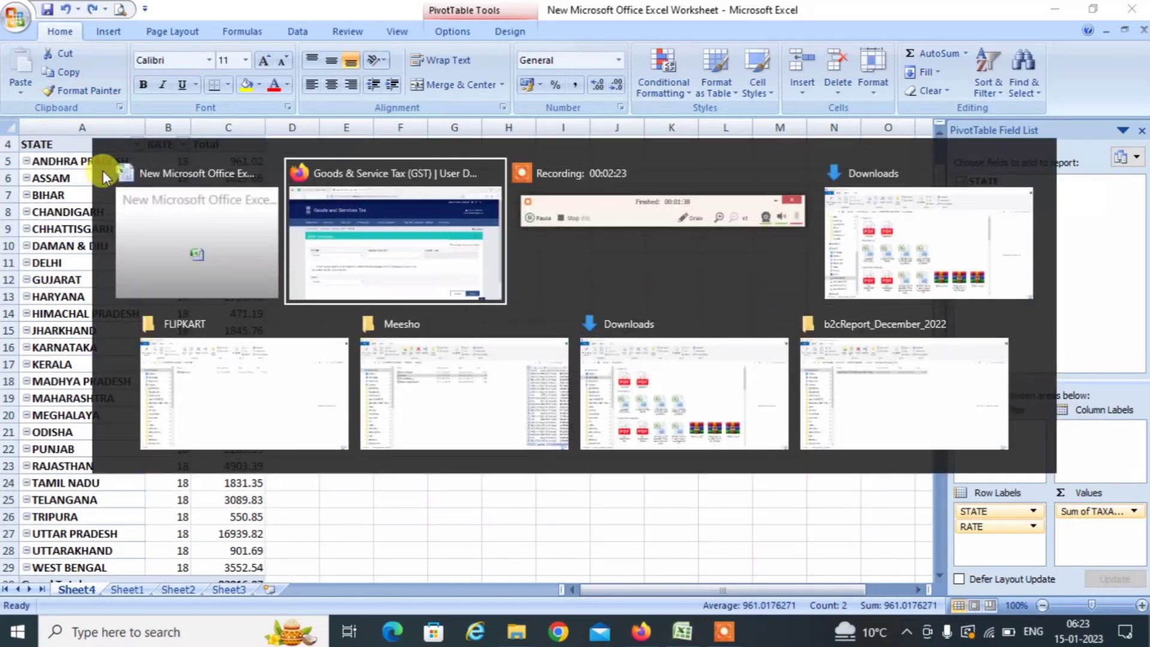
left_click(223, 375)
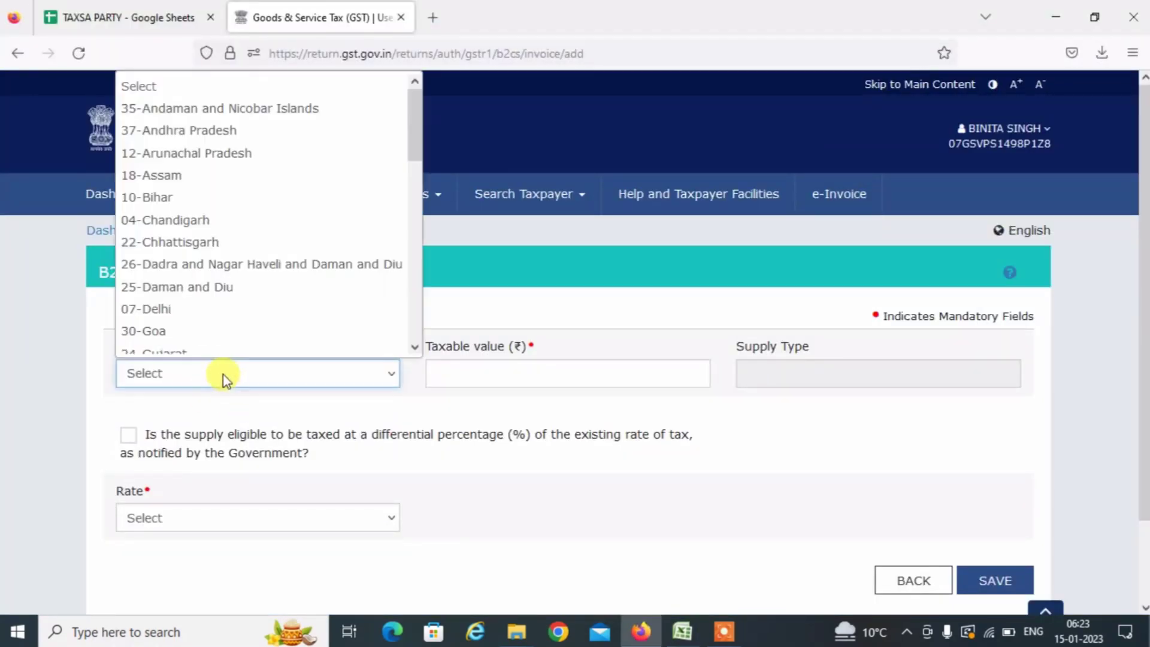
left_click(221, 128)
left_click(590, 359)
Enter the pivot's taxable value 961.02 at rate 18 and save the record.
key("alt+Tab")
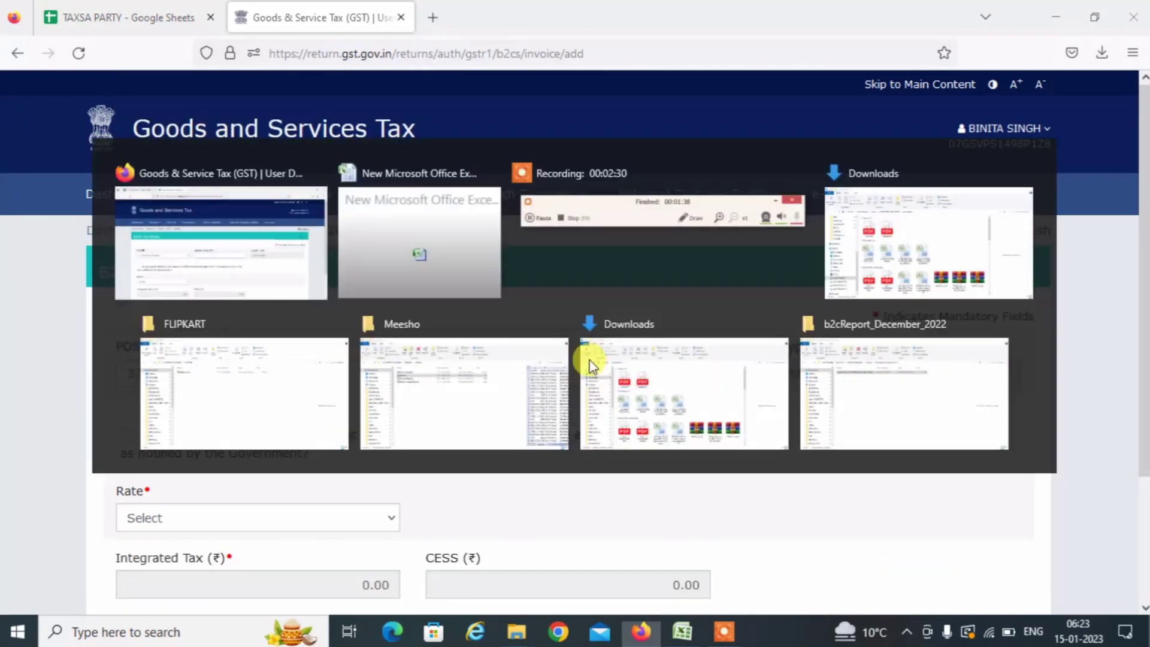
left_click(241, 160)
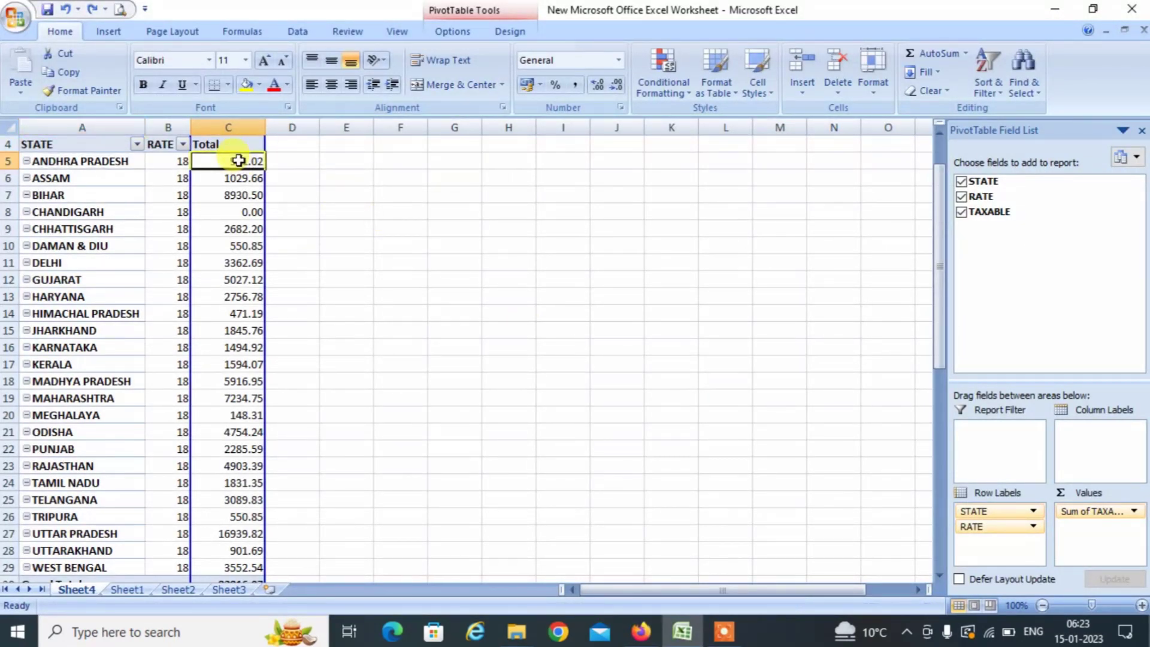
key("alt+Tab")
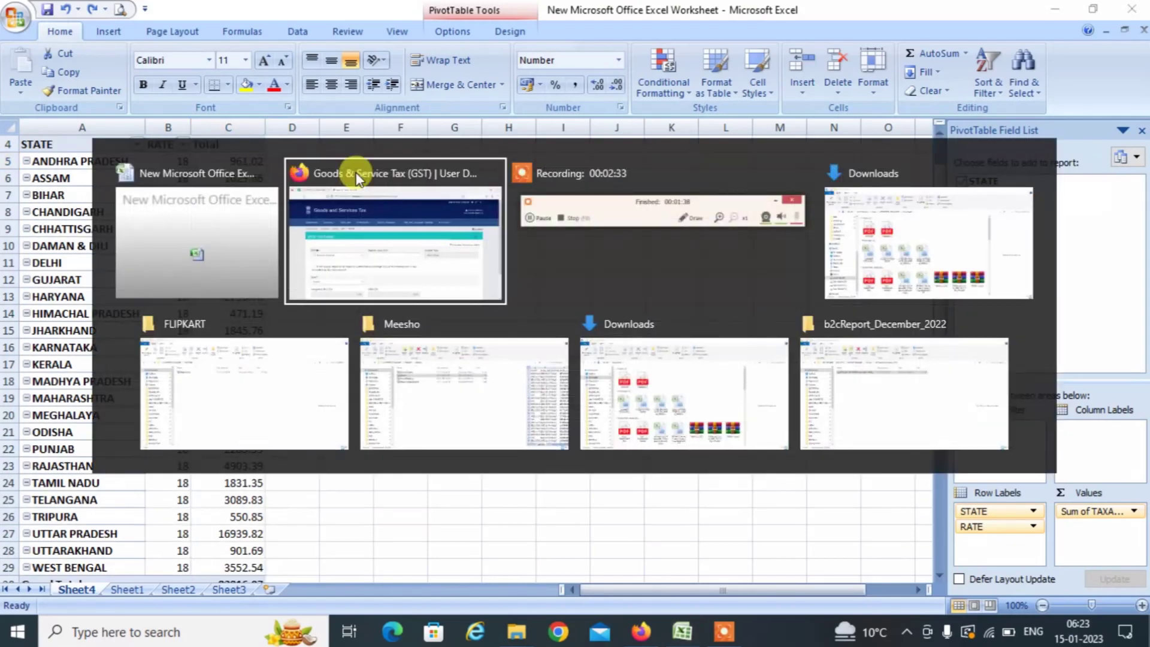
type("961.02")
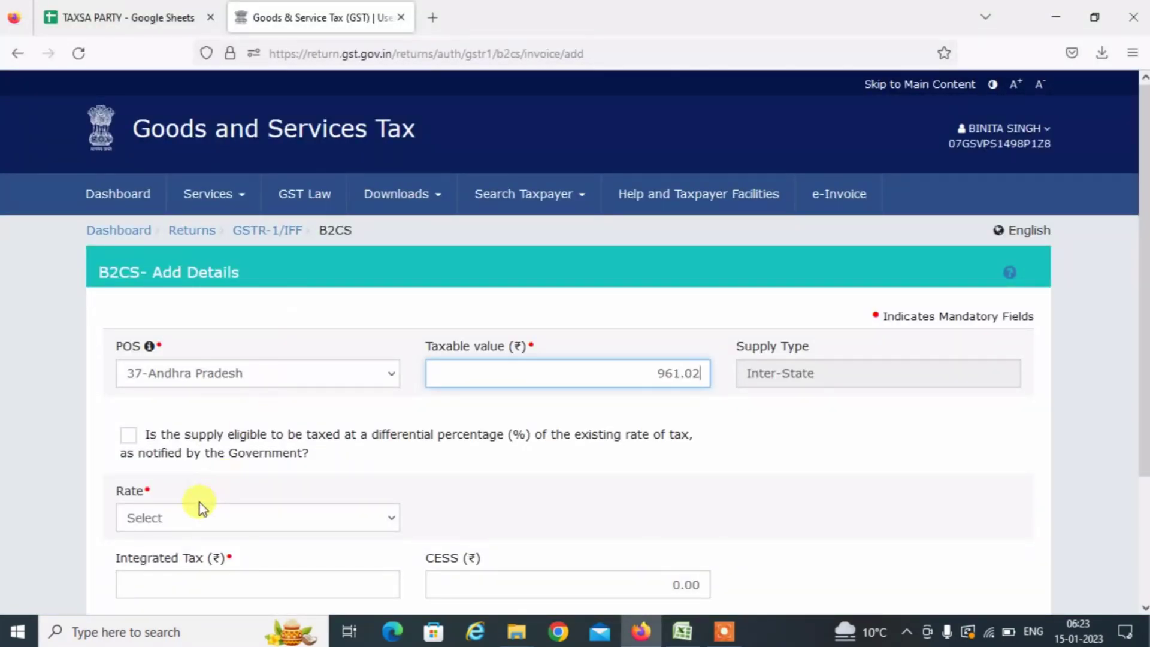
left_click(185, 521)
key("1")
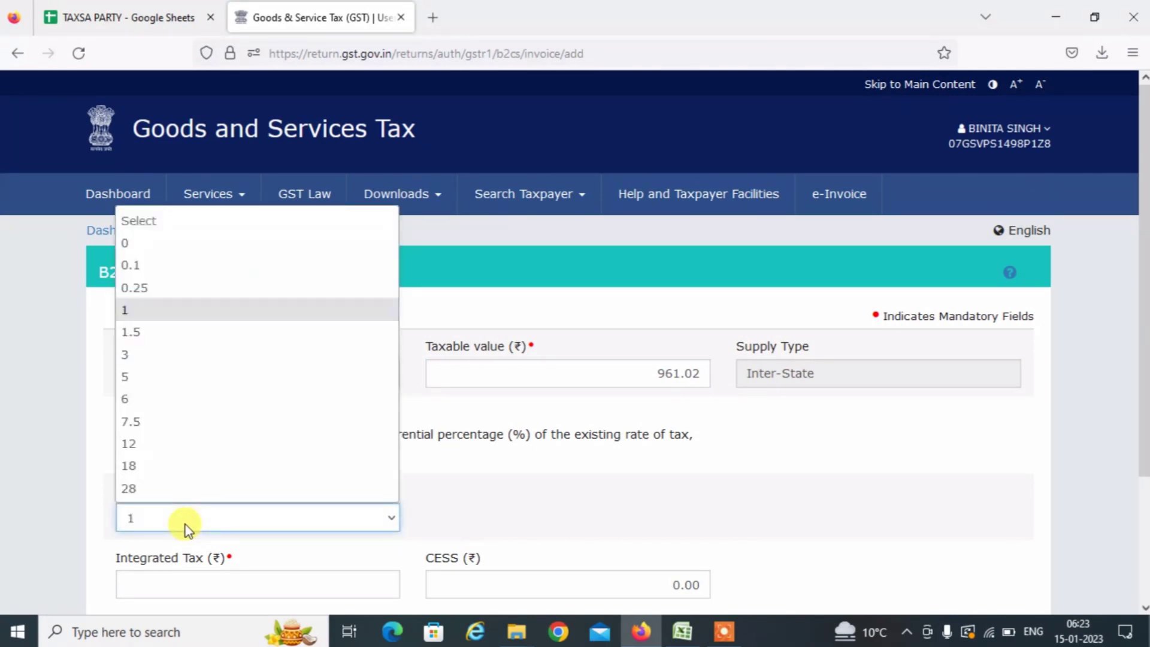
key("8")
key("Return")
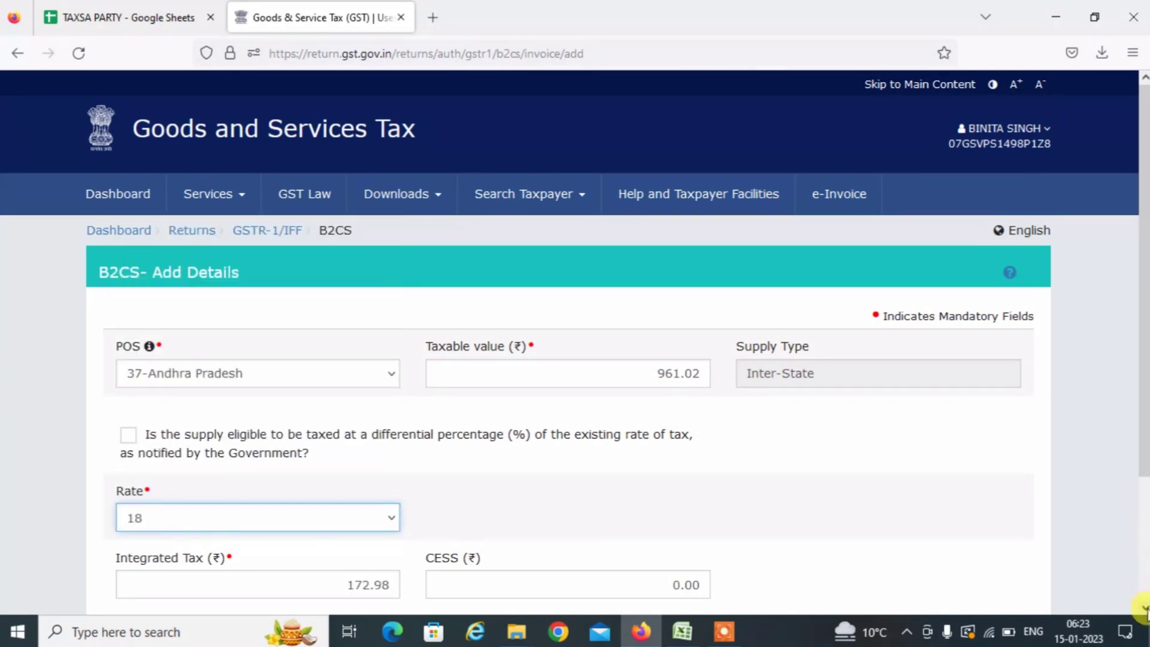
scroll(1144, 608, "down", 2)
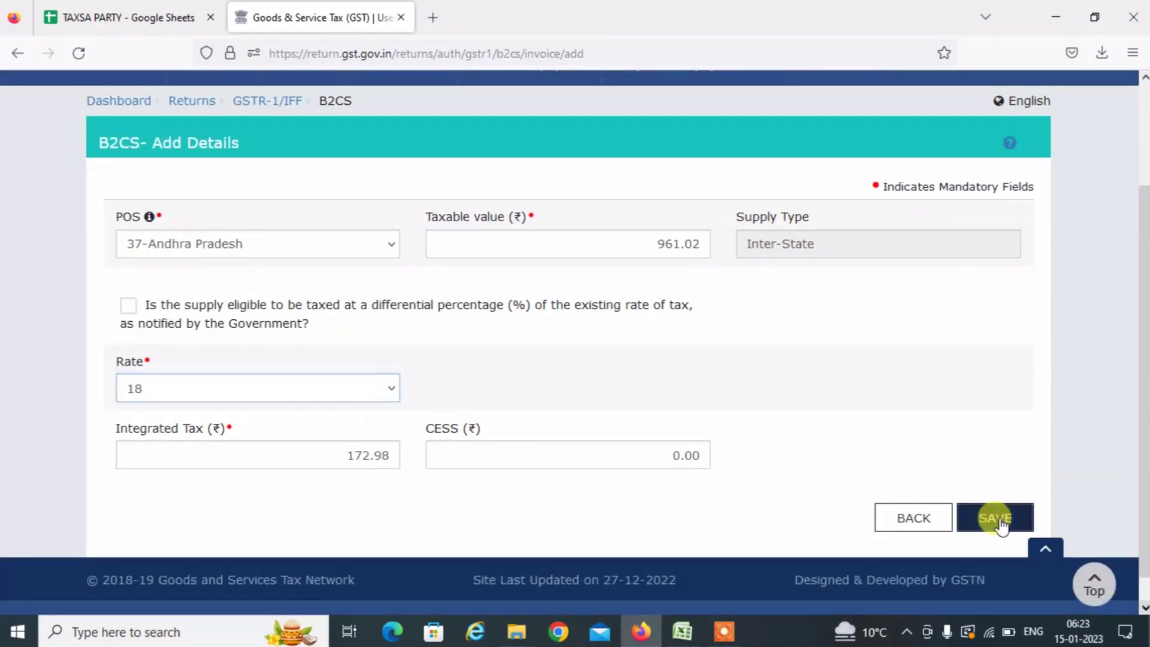
left_click(995, 518)
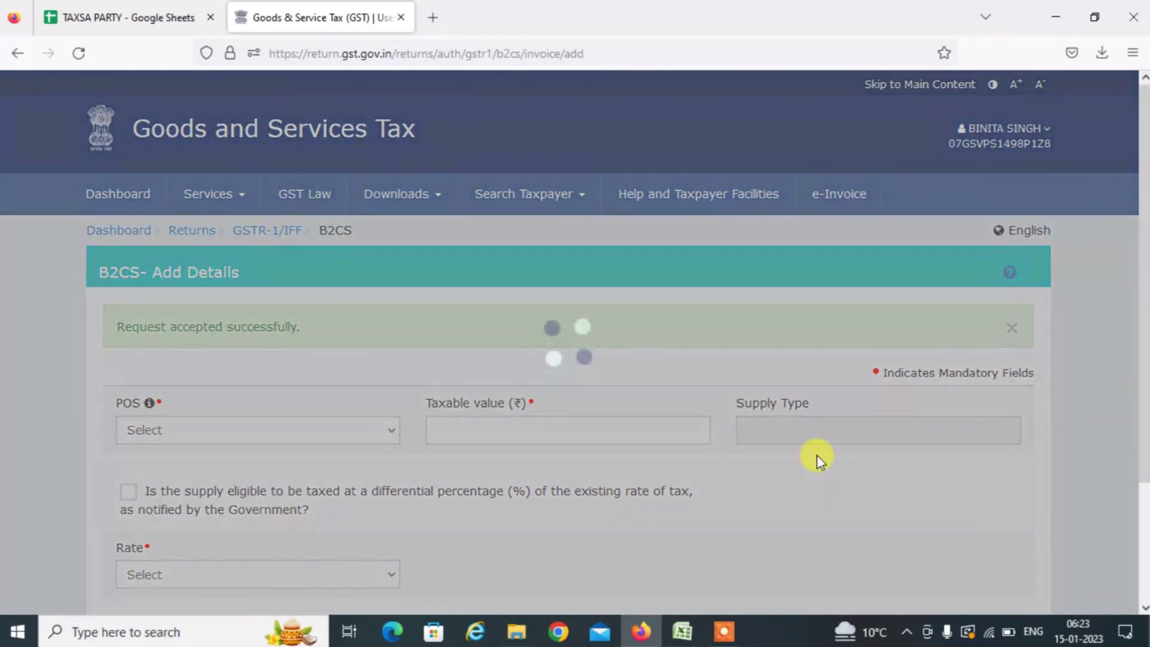
key("alt+Tab")
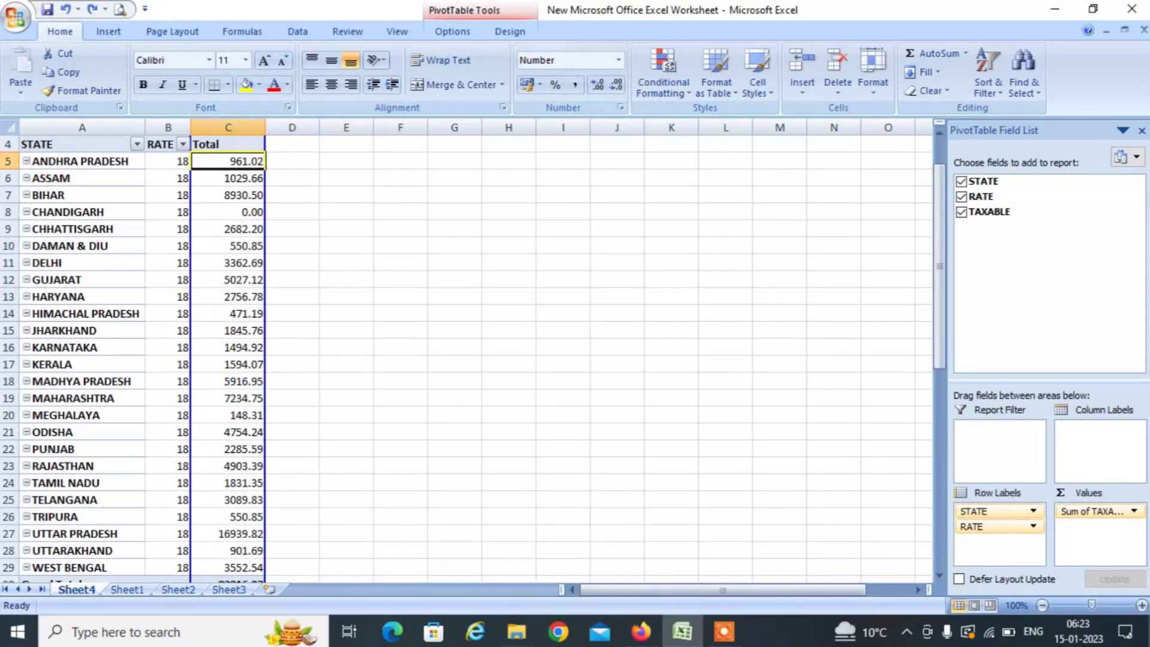
Fill the Andhra Pradesh pivot row yellow and select the Assam row.
key("shift+space")
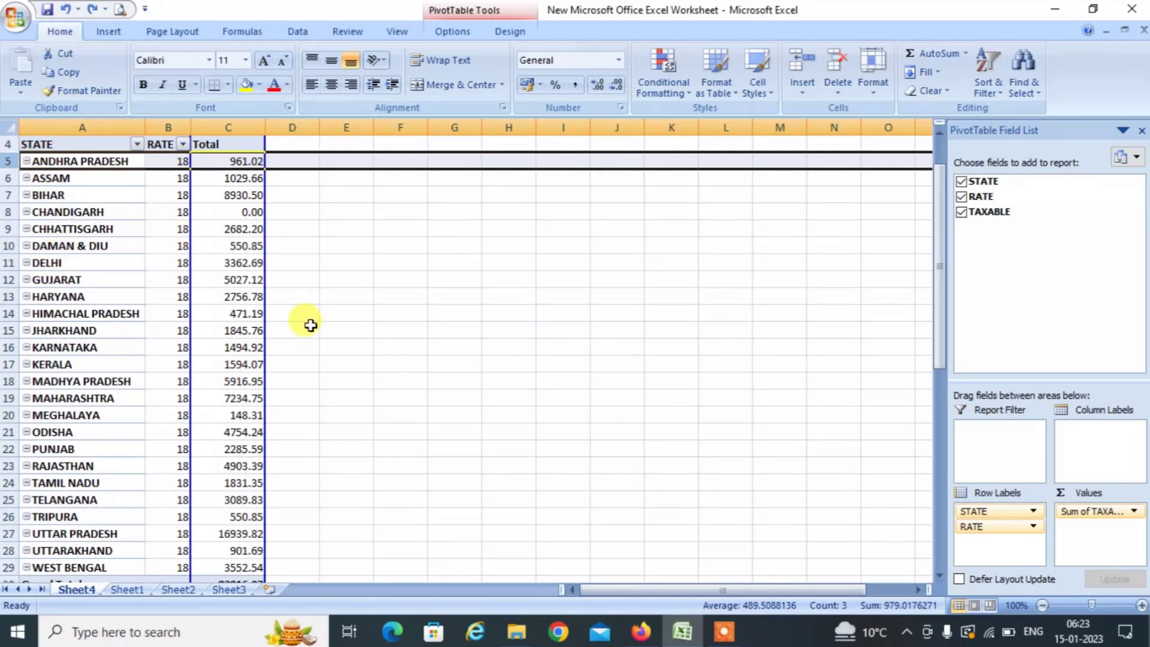
left_click(244, 85)
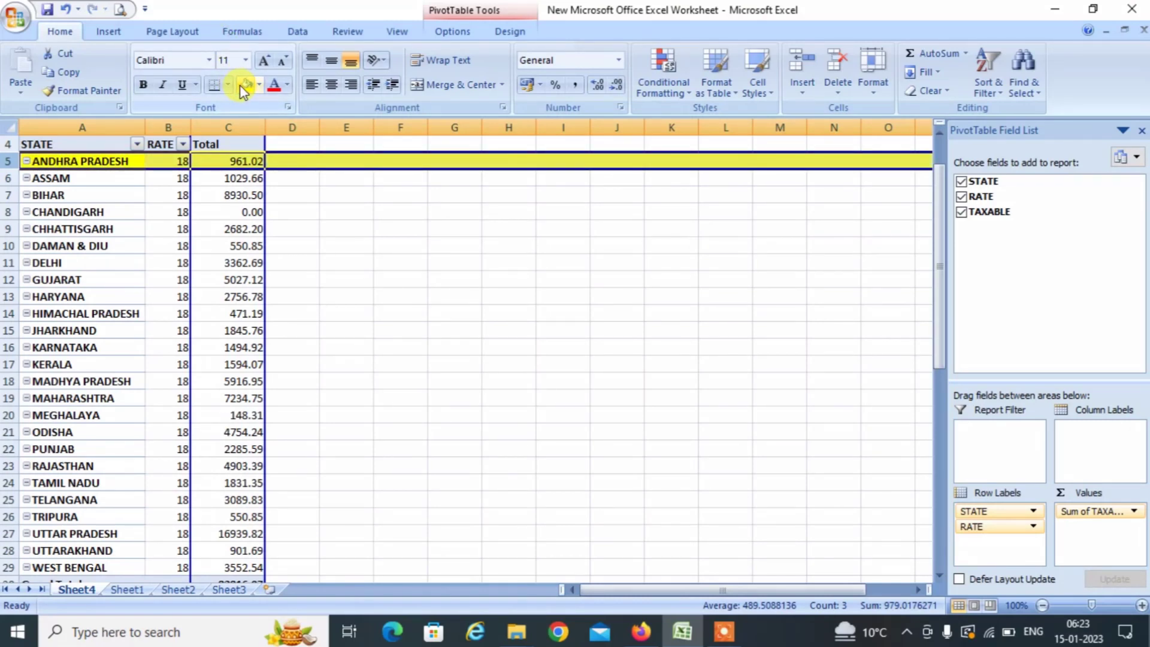
left_click(10, 179)
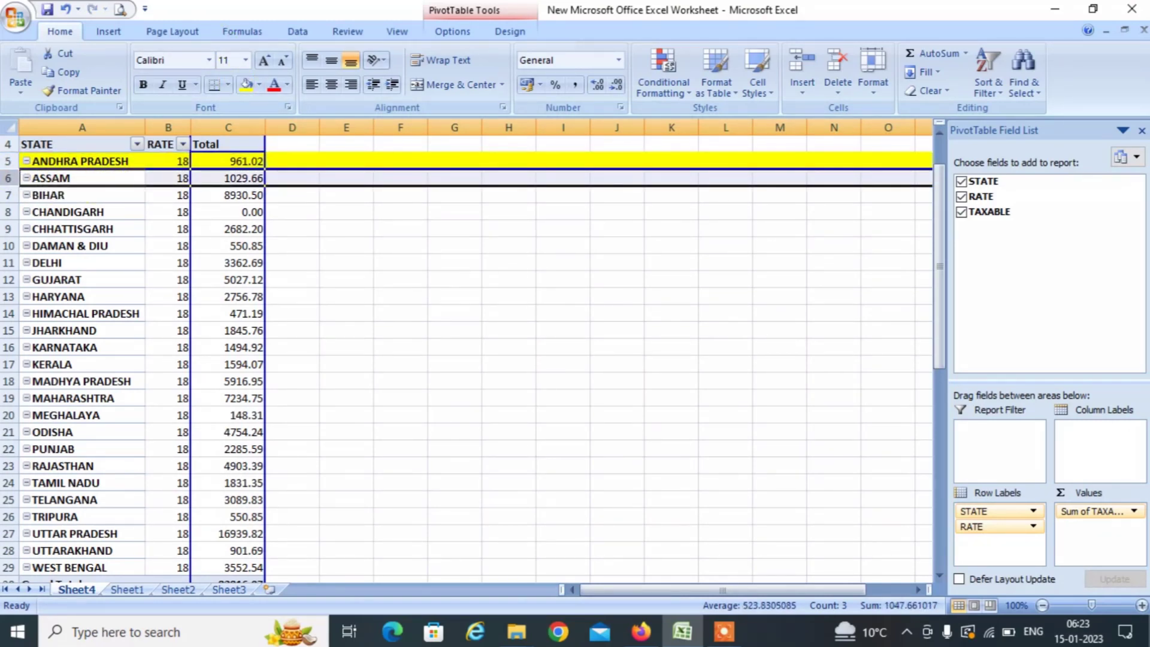
Set the B2CS form's place of supply to 18-Assam.
key("alt+Tab")
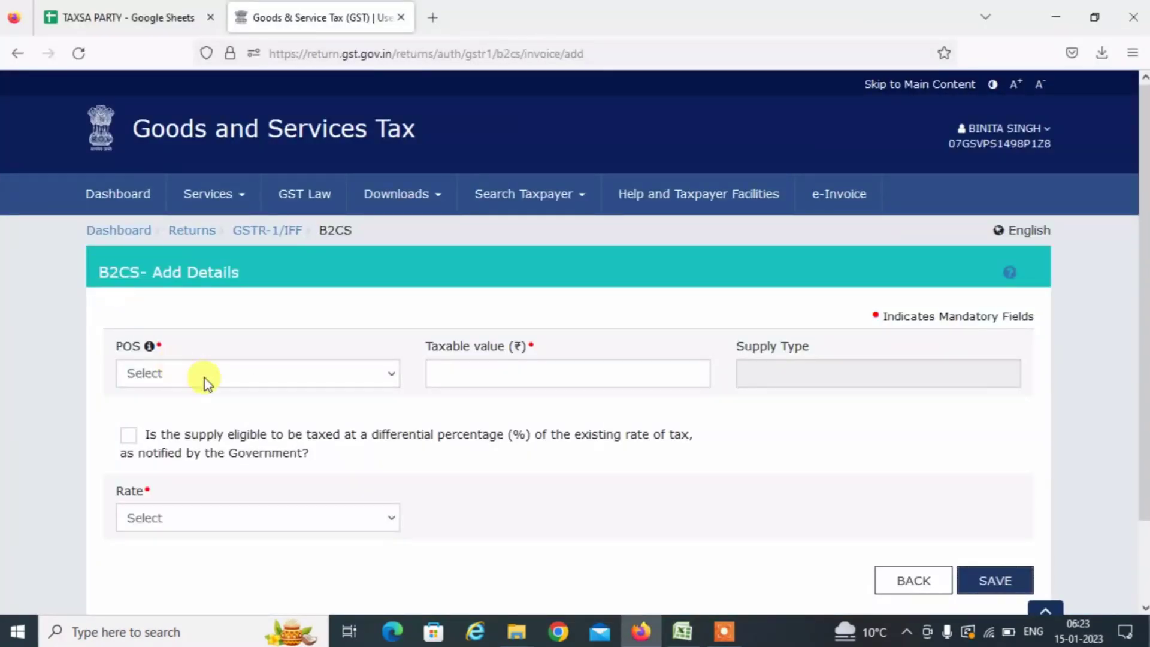
left_click(205, 377)
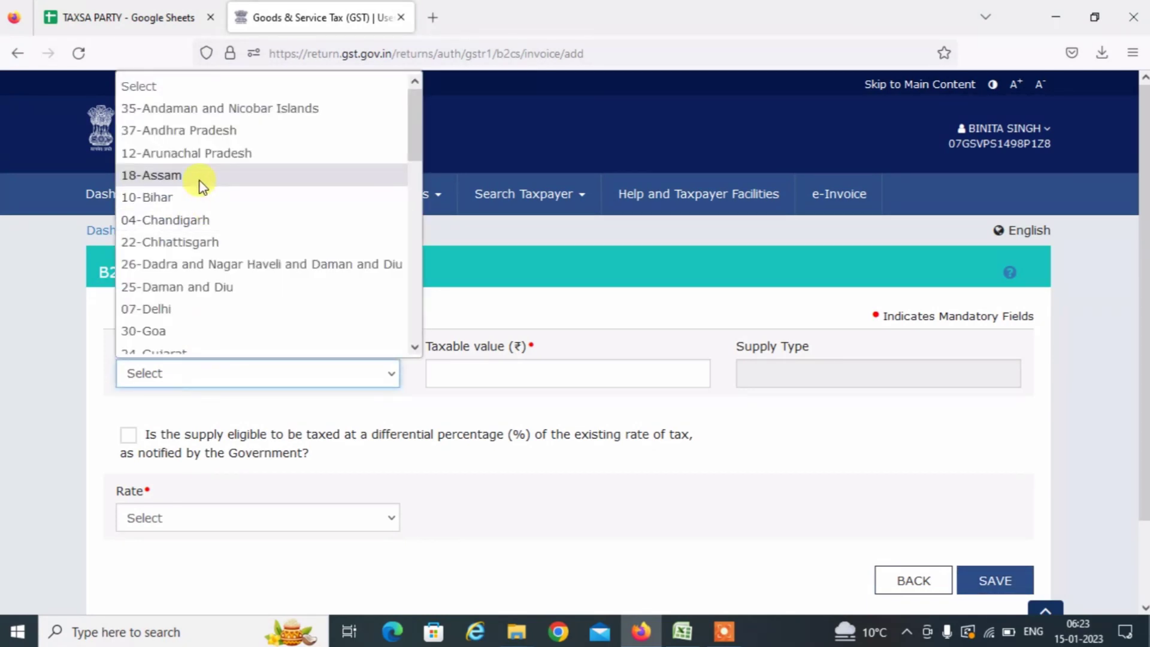
left_click(199, 180)
key("alt+Tab")
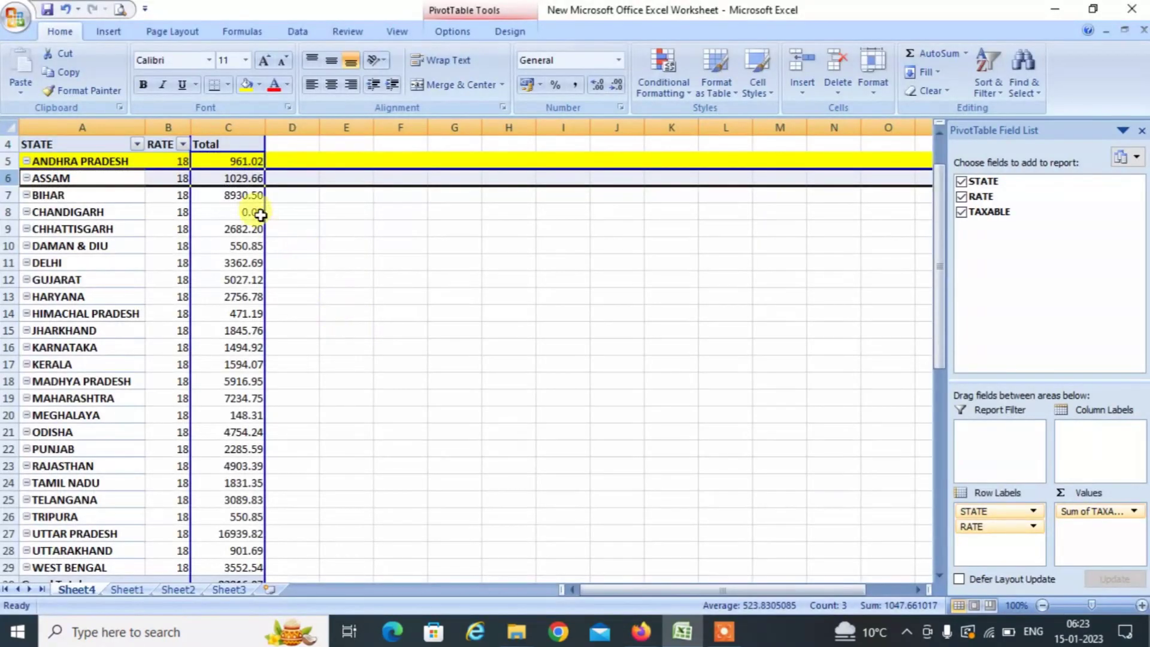
key("alt+Tab")
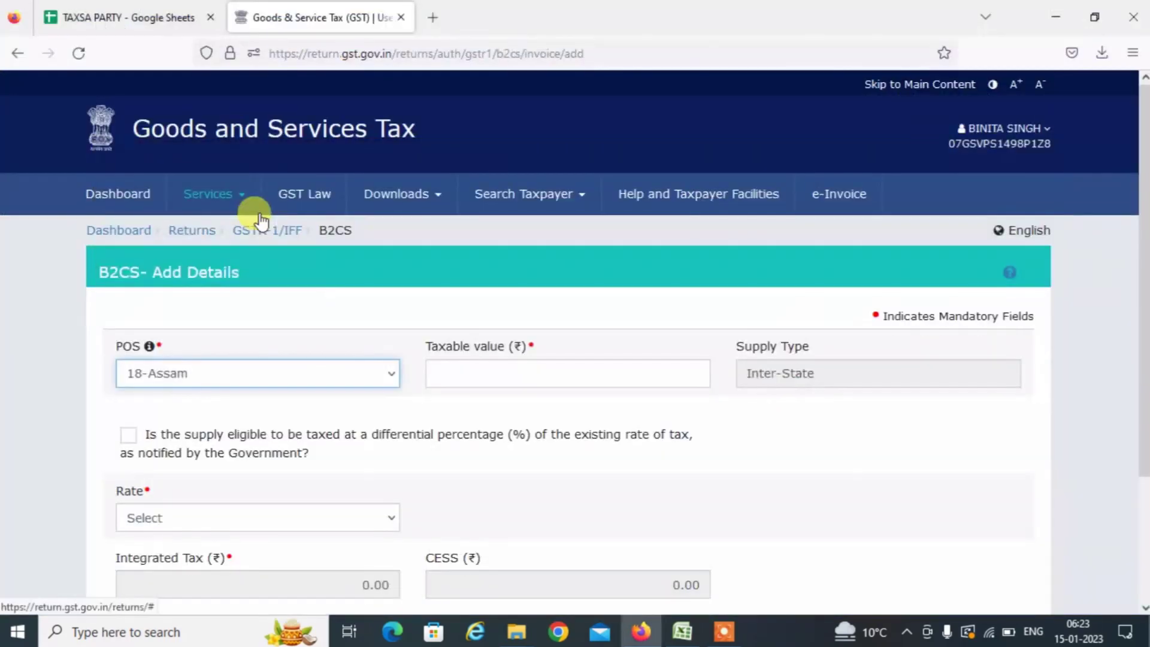
key("Down")
key("alt+Down")
key("Up")
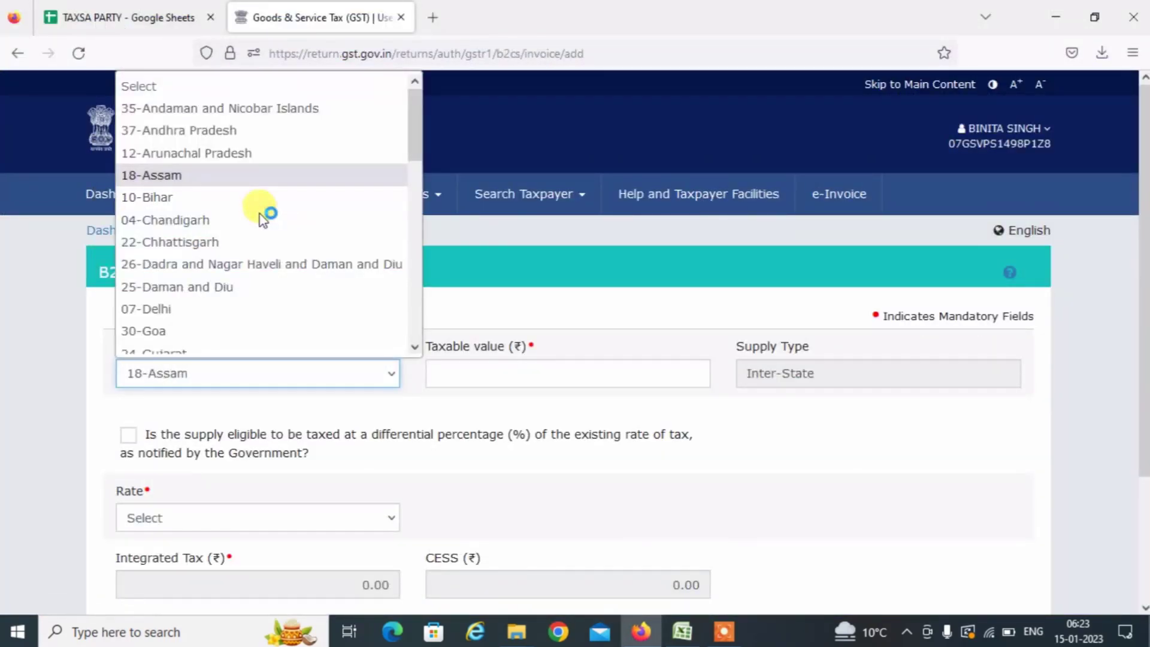
key("Return")
key("Tab")
Enter taxable value 1029.66 at rate 18 and save the Assam record.
type("1")
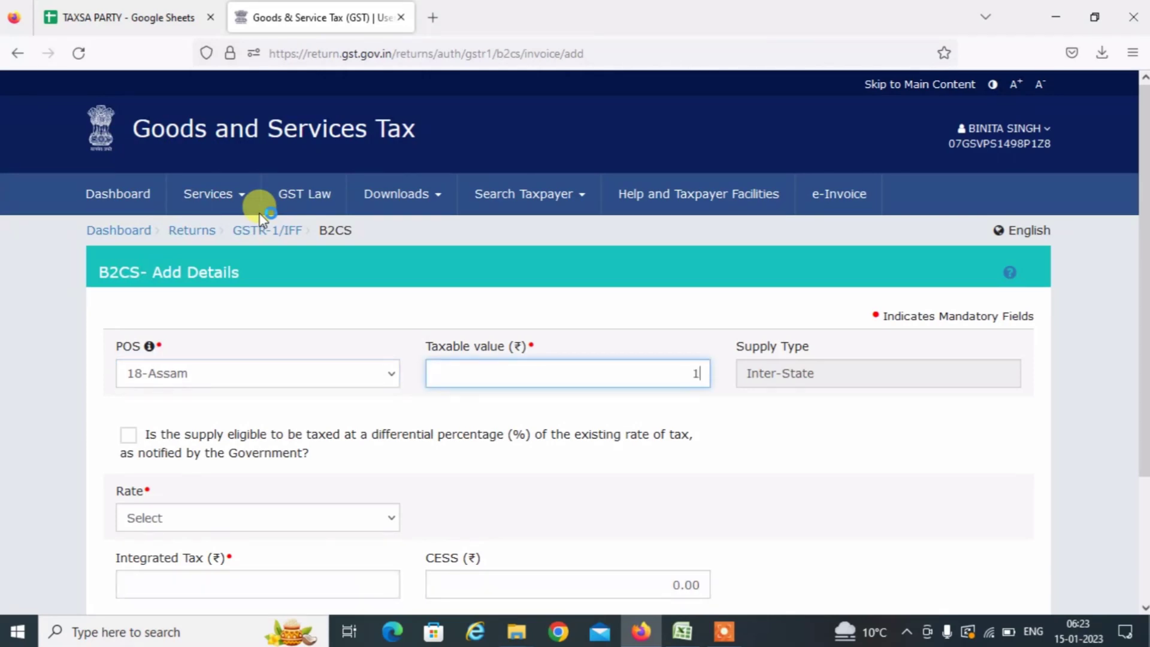
type("029.66")
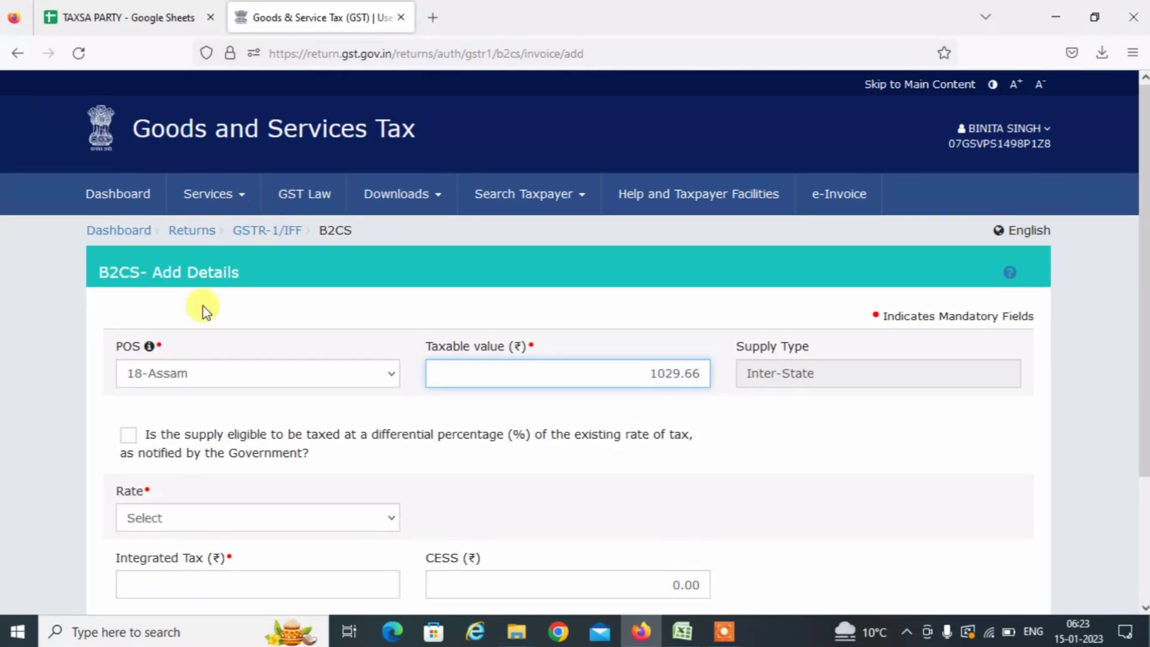
left_click(161, 518)
type("18")
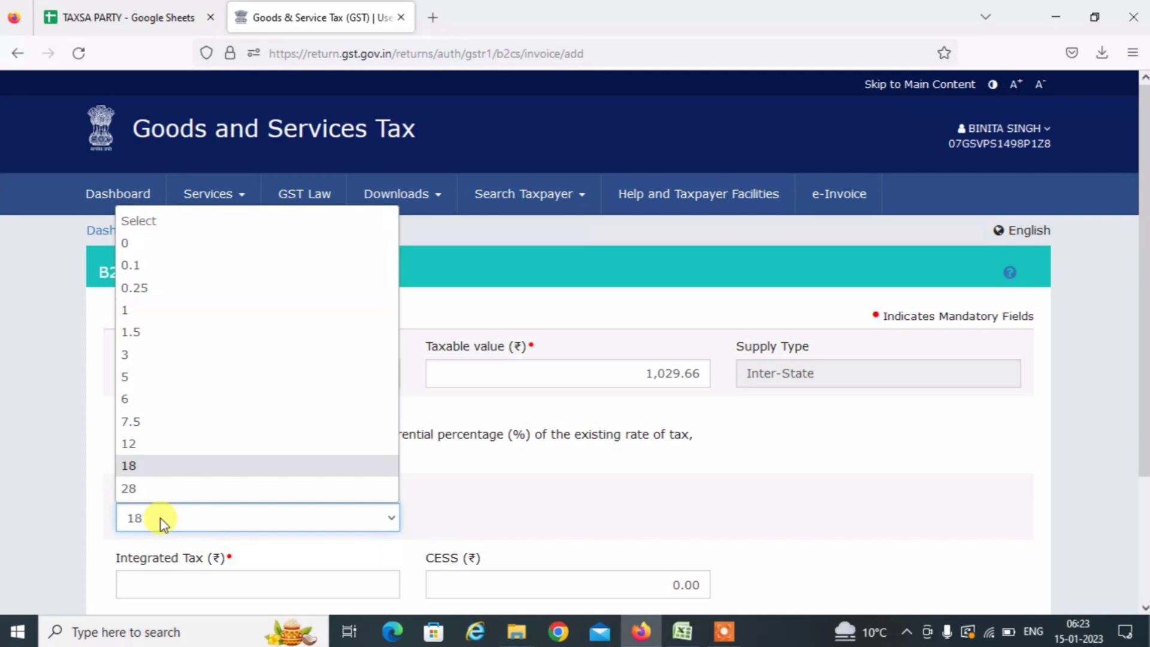
key("Return")
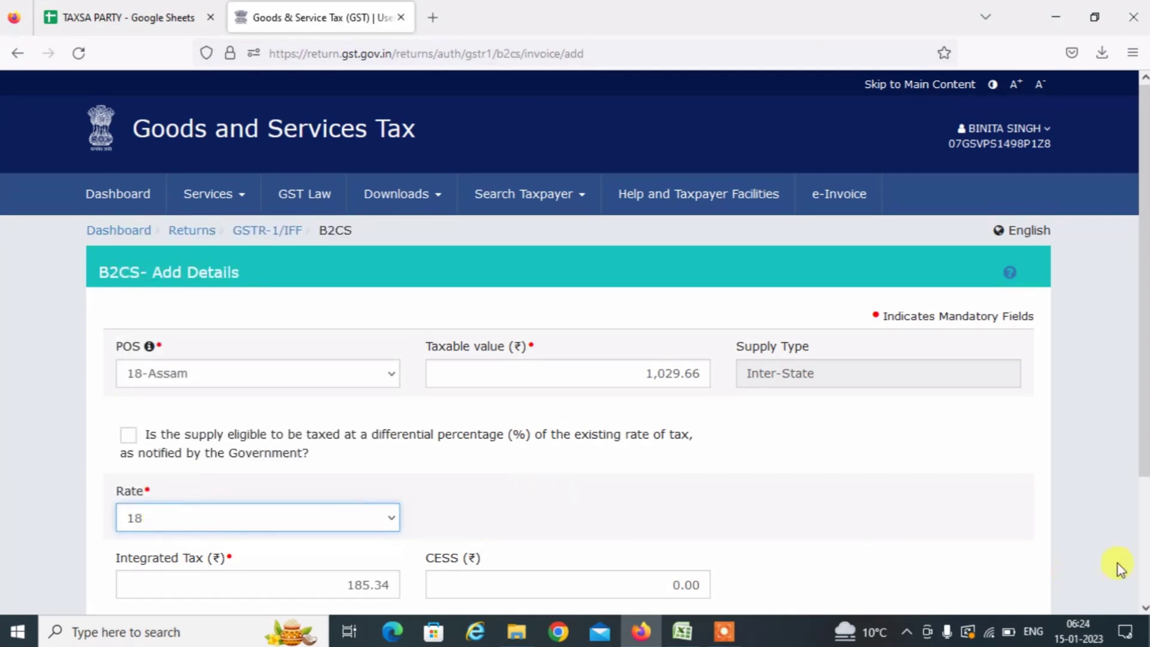
scroll(1140, 566, "down", 3)
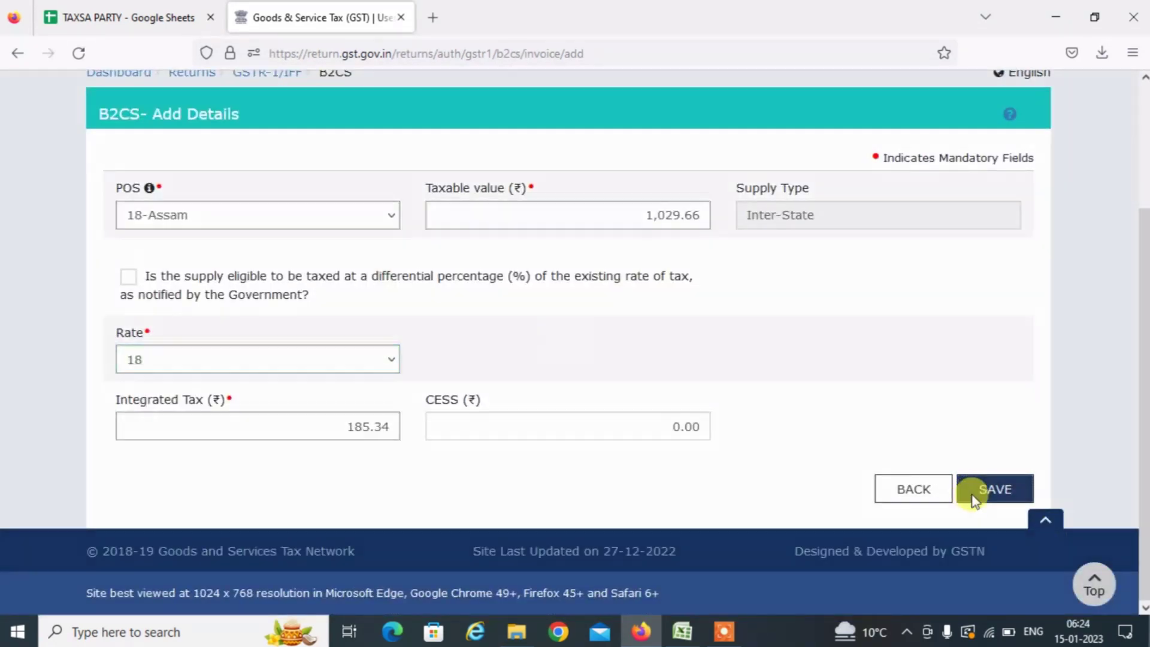
left_click(973, 493)
Fill the Assam pivot row yellow to mark it done.
key("alt+Tab")
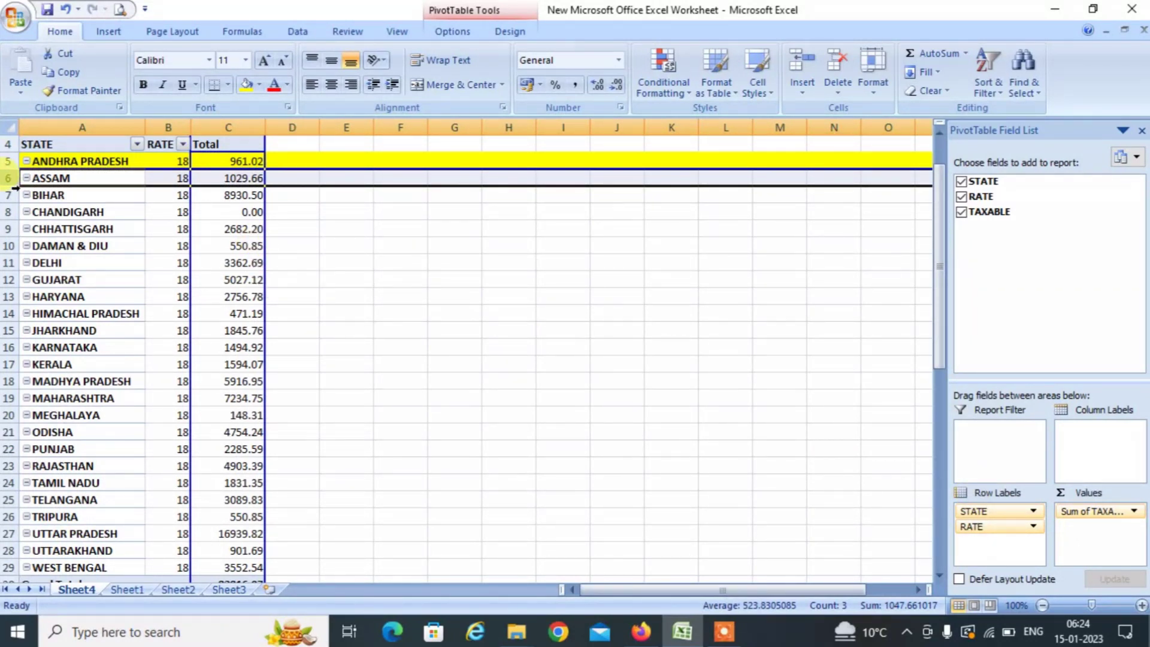
left_click(242, 85)
key("alt+Tab")
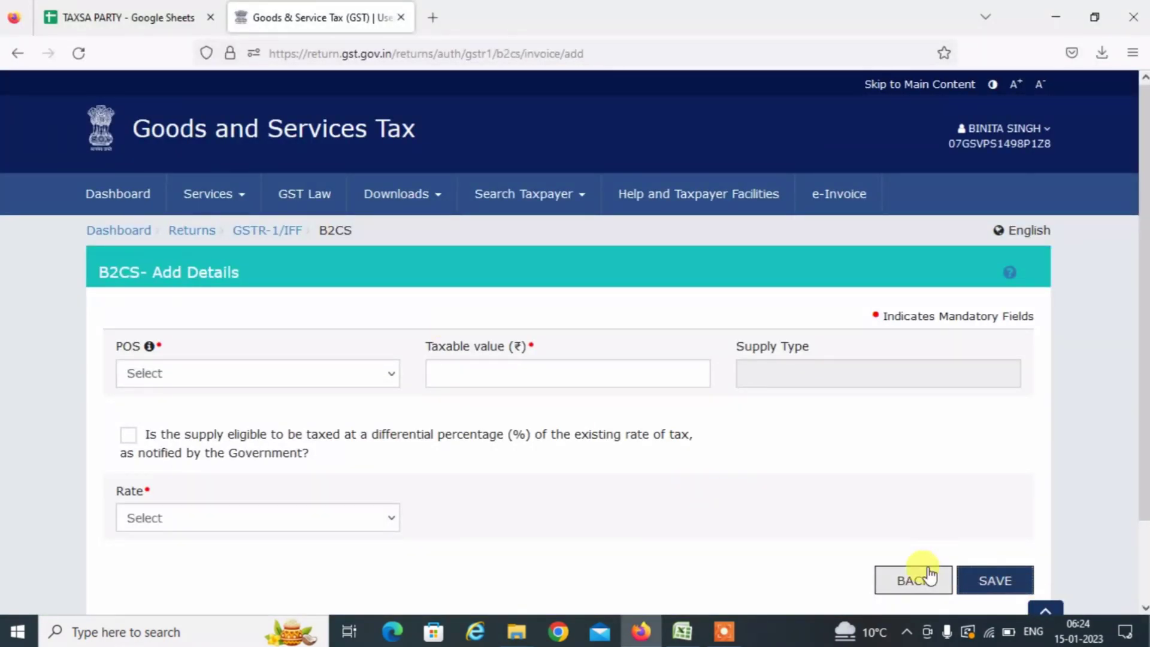
Leave Add Details and the B2C (Others) summary for the GSTR-1 page showing 2 records.
left_click(914, 578)
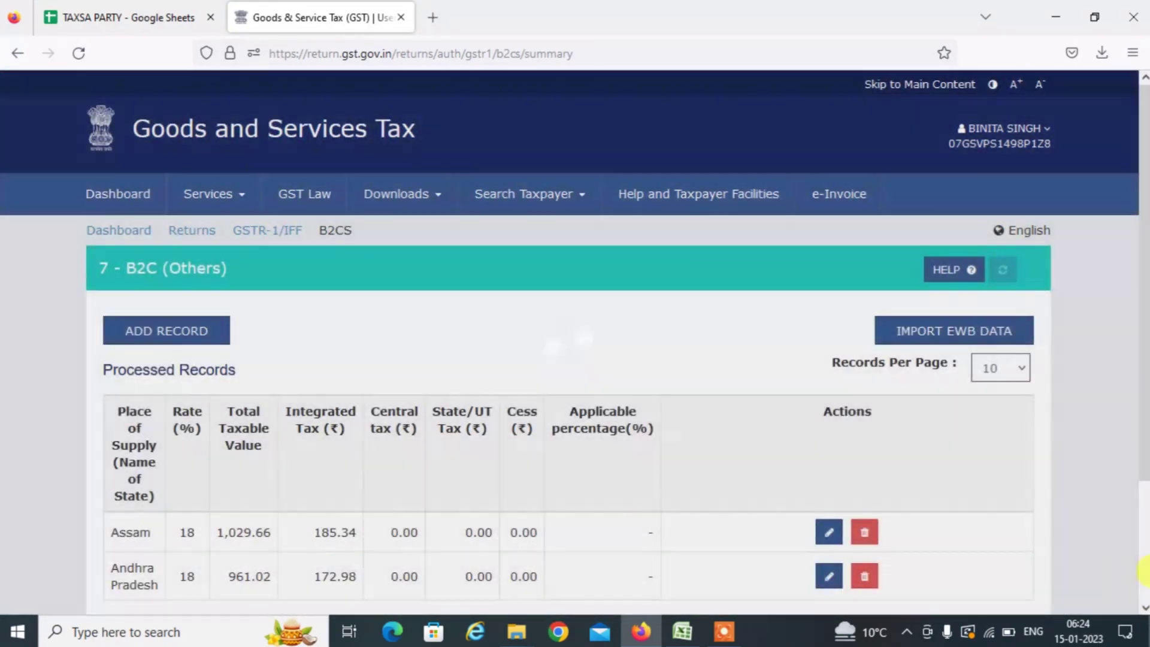
scroll(1014, 553, "down", 3)
left_click(994, 497)
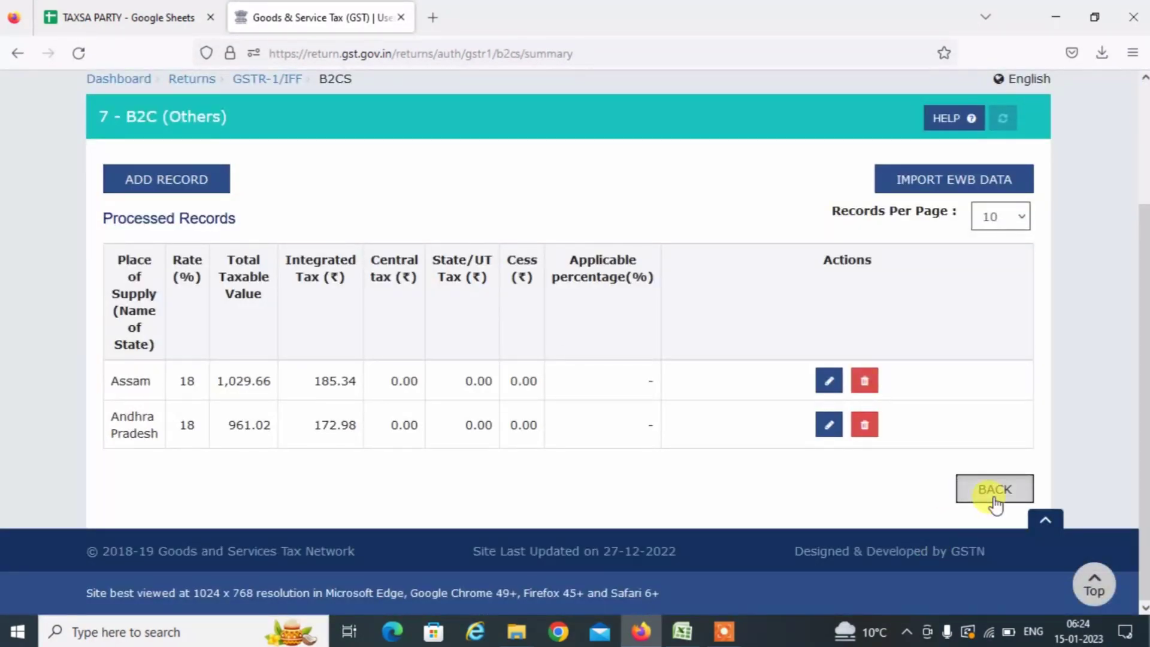
scroll(1143, 569, "down", 8)
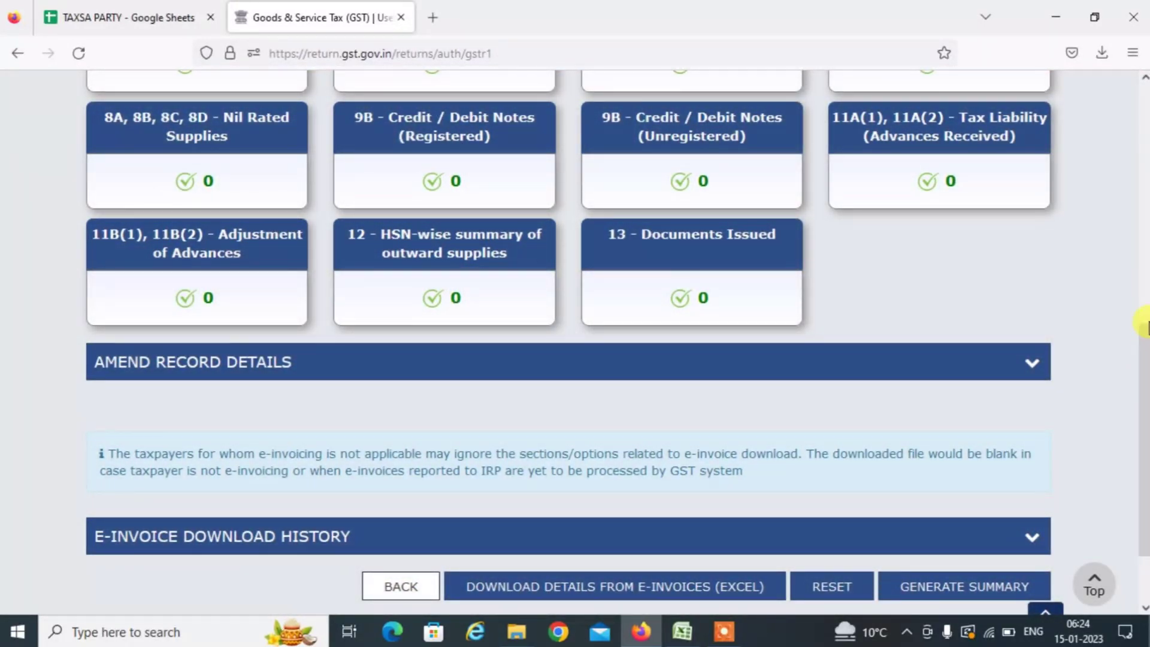
left_click(1144, 317)
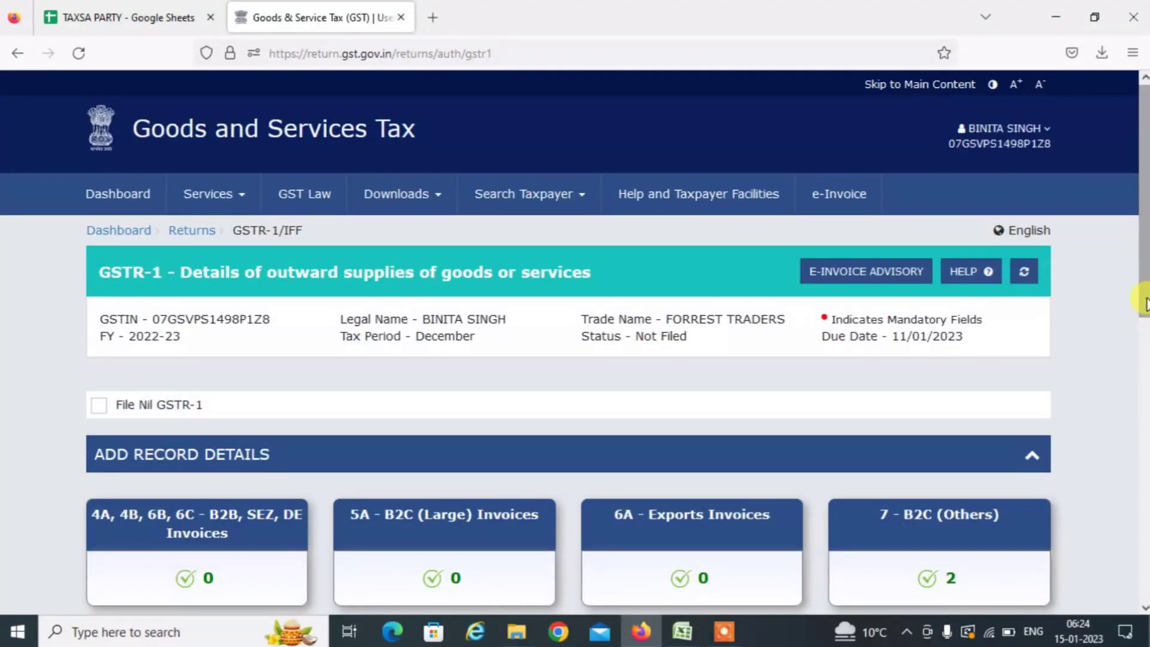
left_click(1145, 317)
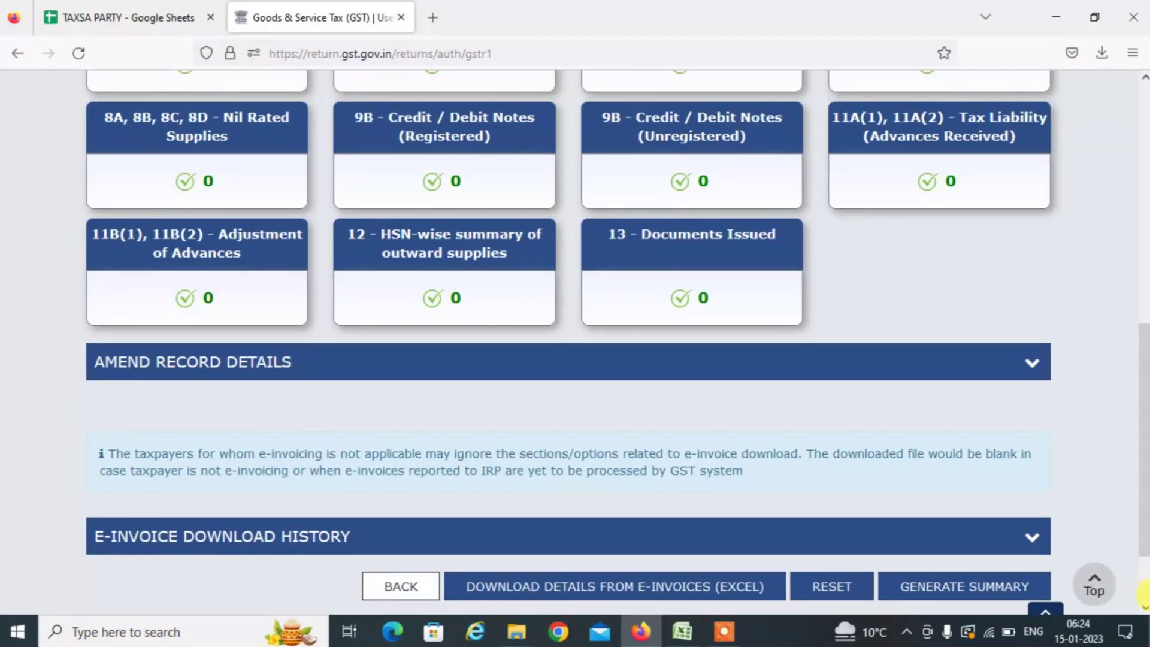
left_click(1144, 167)
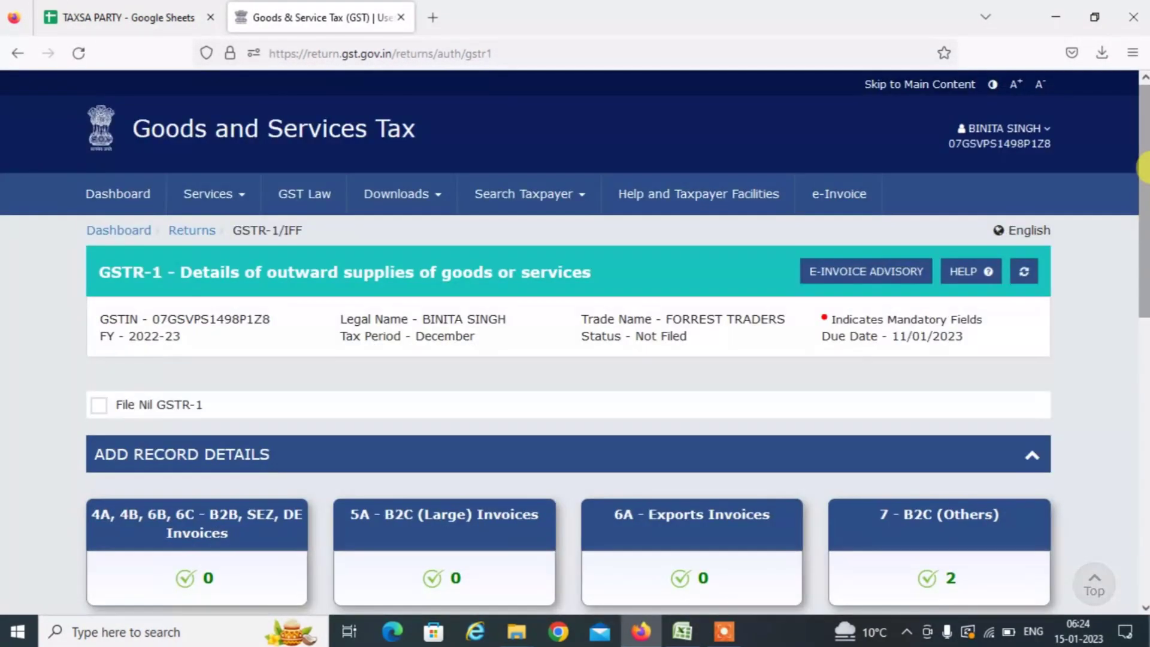
Scroll down the GSTR-1 tiles and get a blank new Firefox tab ready.
scroll(1143, 610, "down", 5)
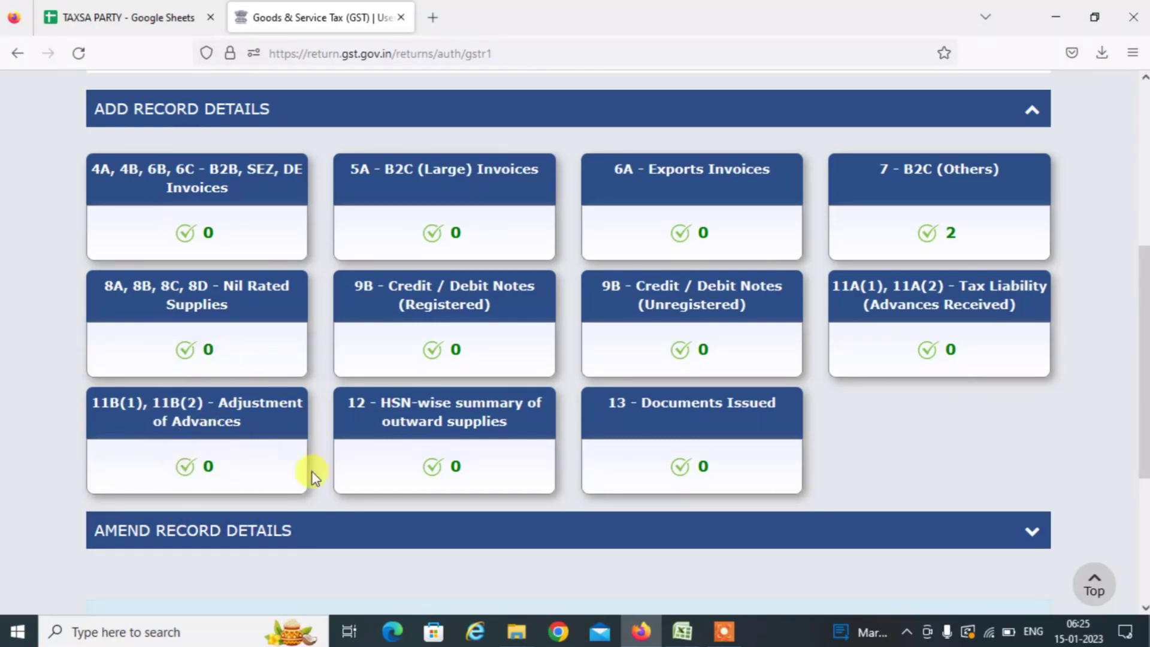
mouse_move(277, 443)
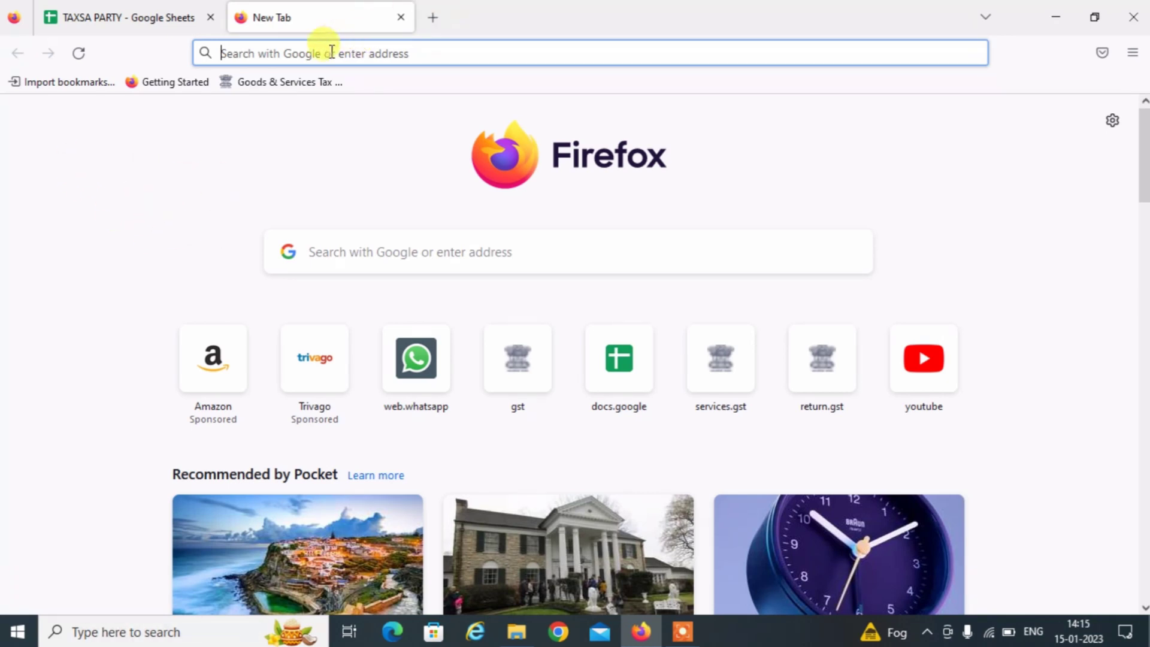
Load gst.gov.in and go to the Returns Offline Tool V3.1.7 download page under Downloads > Offline Tools.
left_click(329, 52)
type("gst.gov.in/")
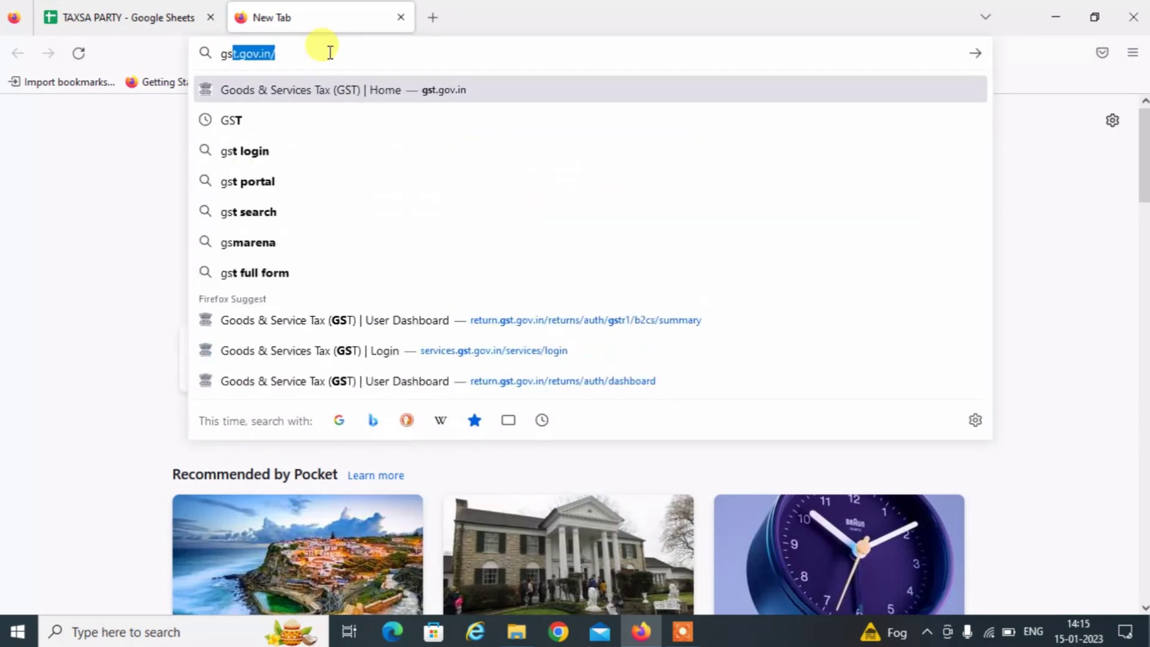
key("Return")
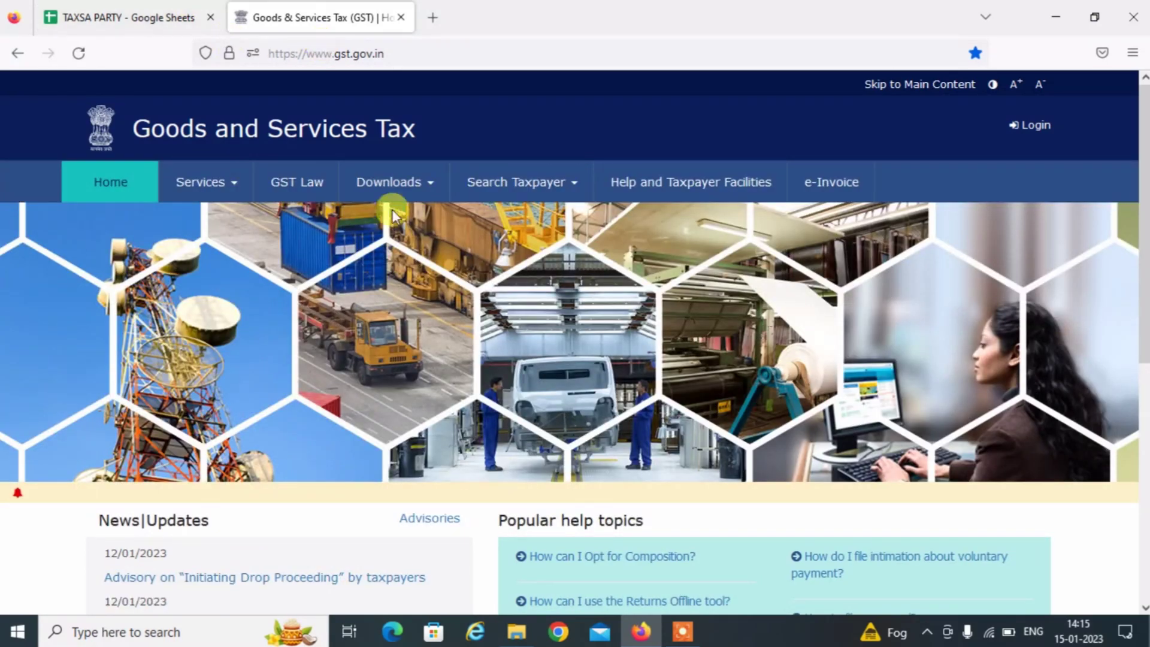
left_click(427, 183)
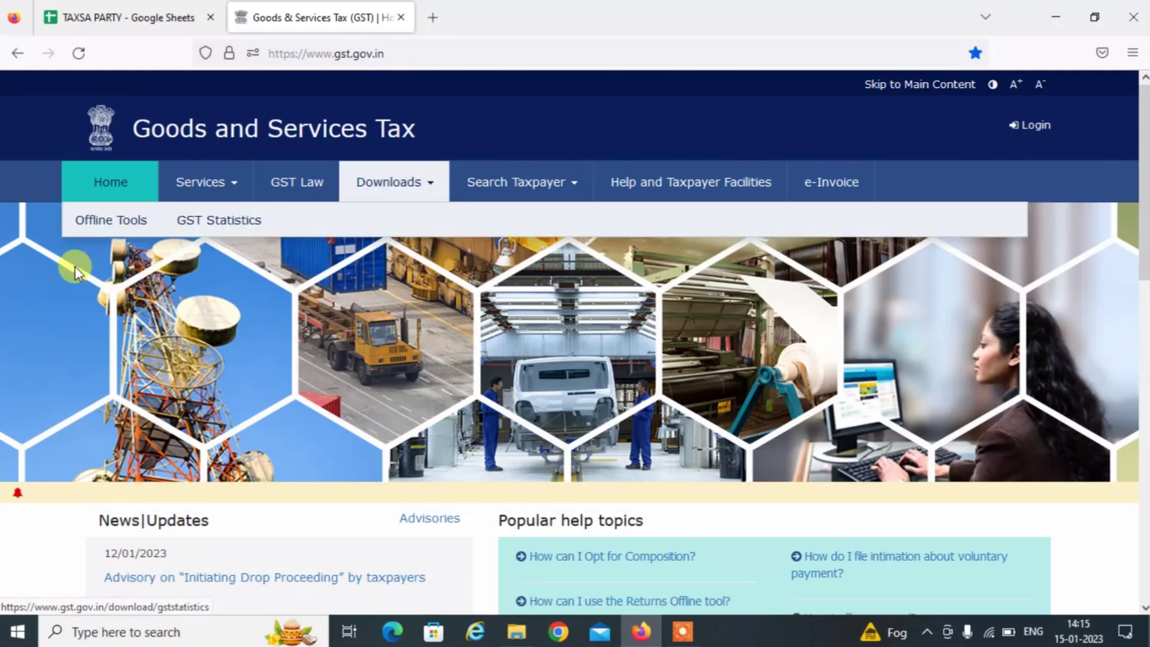
left_click(99, 222)
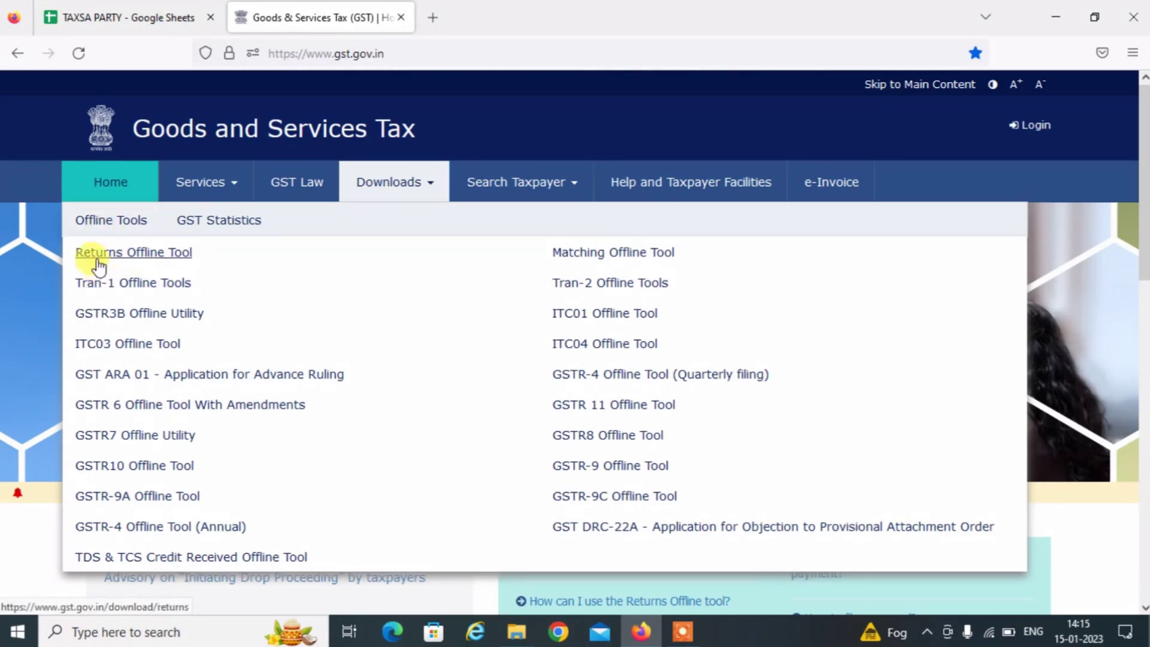
left_click(133, 255)
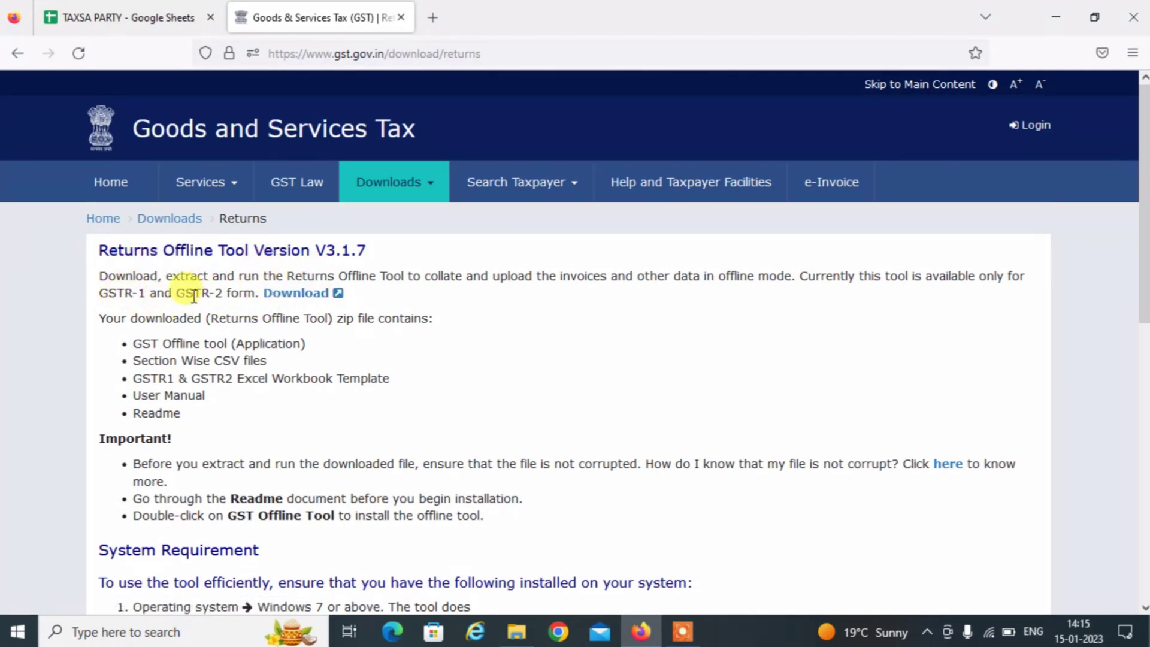
Download gst_offline_tool.zip (25.1 MB), confirm with PROCEED, and show it in the Downloads folder.
left_click(299, 293)
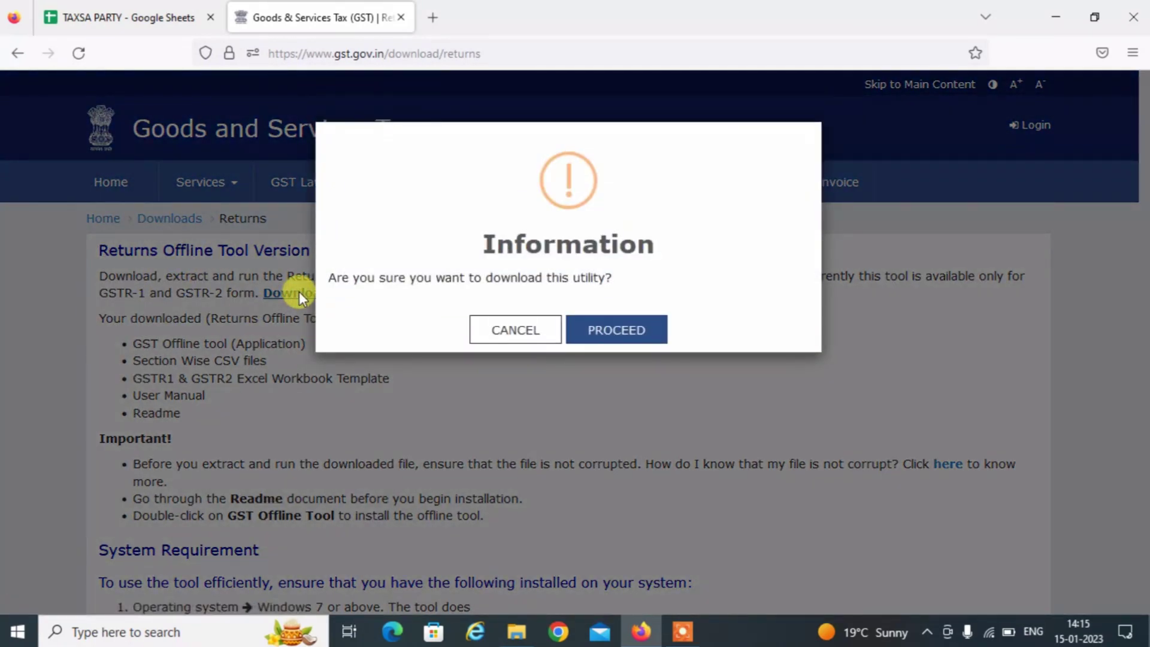
left_click(634, 328)
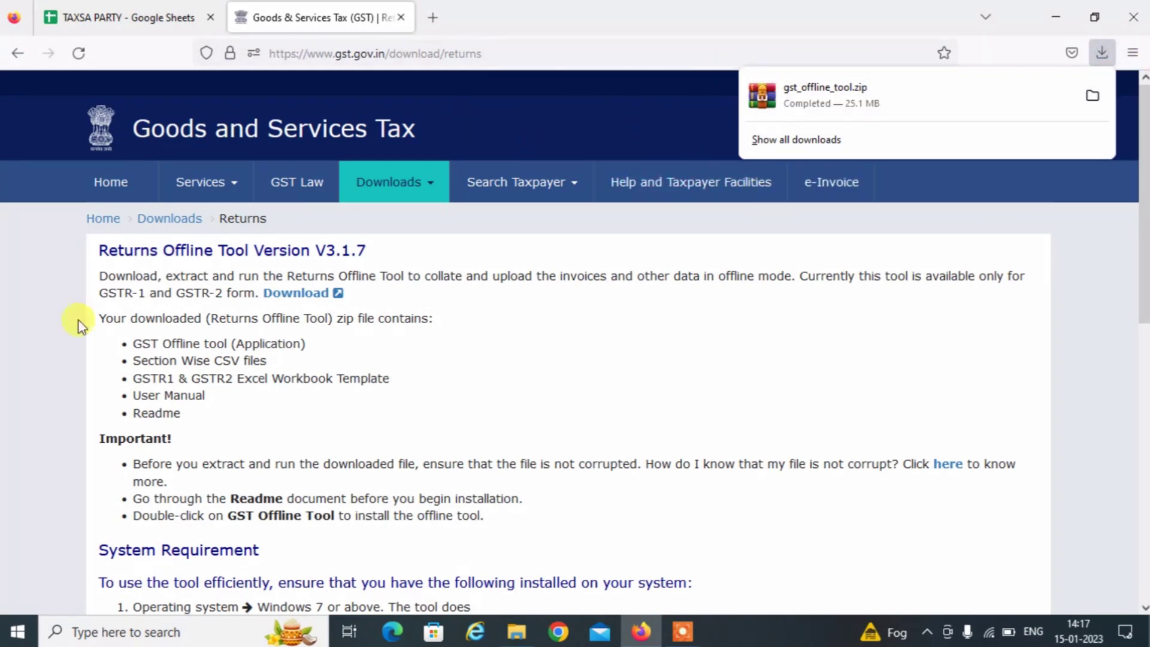
left_click(1091, 97)
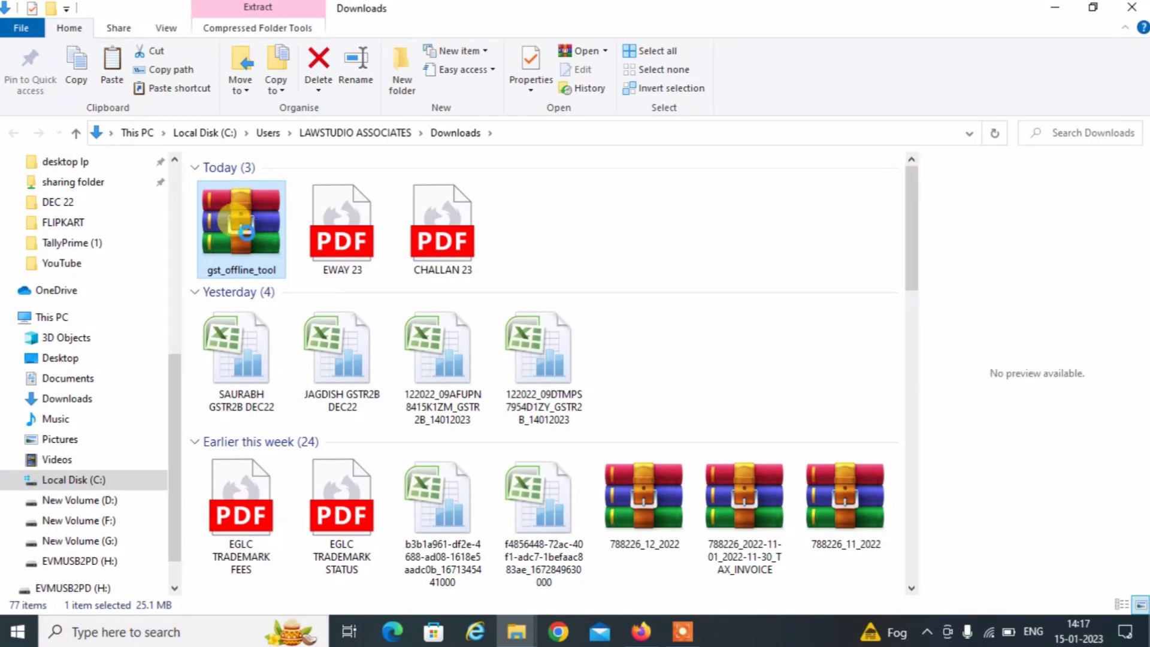
Extract gst_offline_tool.zip to the suggested gst_offline_tool folder in Downloads.
right_click(243, 231)
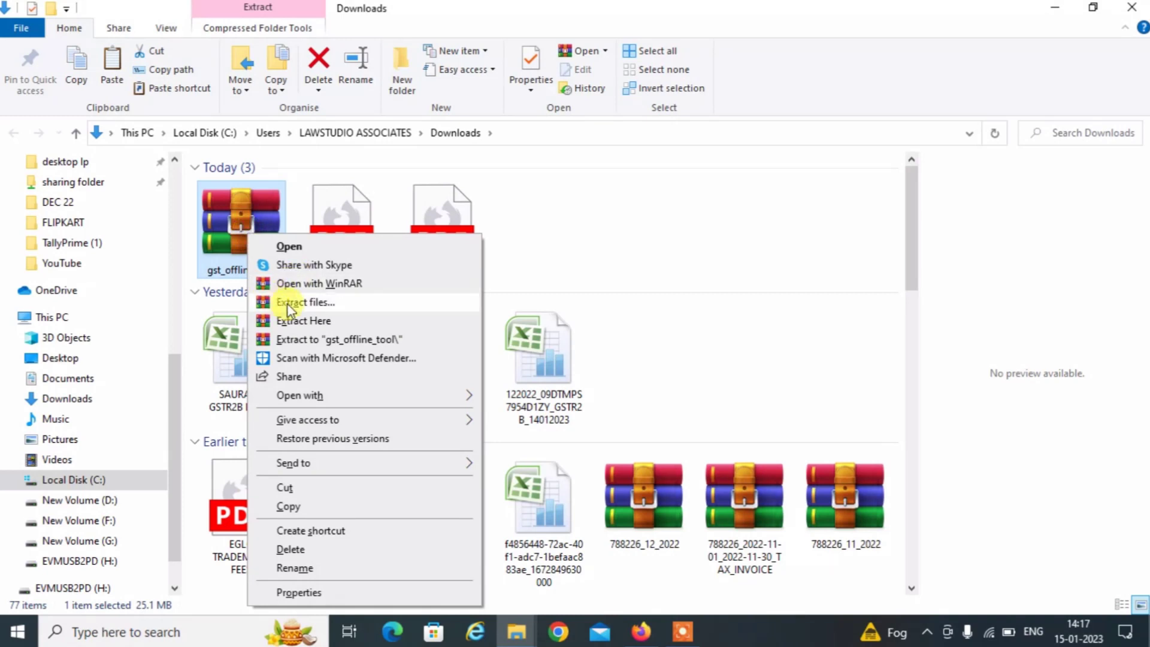
left_click(309, 304)
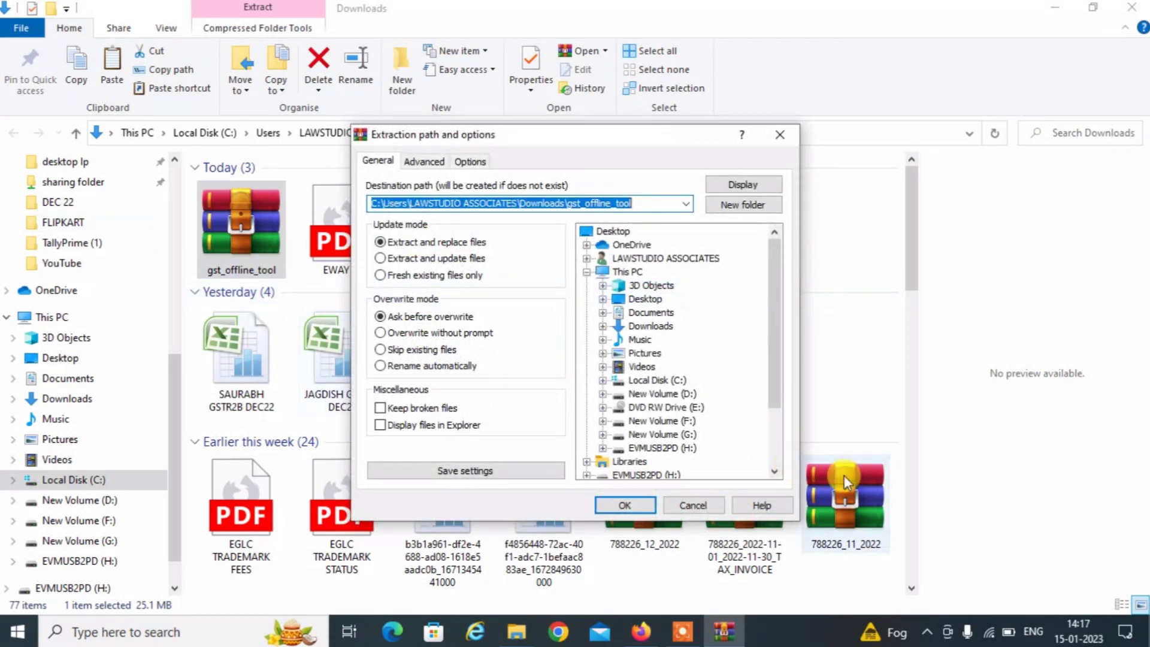
left_click(636, 509)
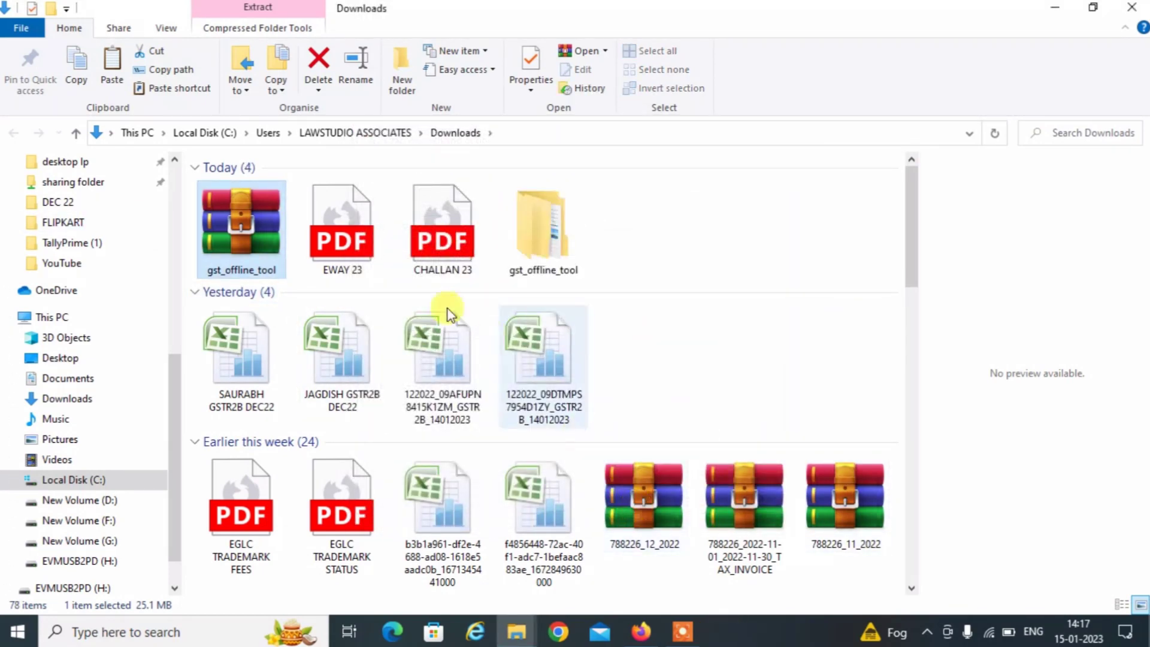
Open the inner gst_offline_tool folder, inspect the GST Offline Tool application without running it, then show the desktop.
double_click(529, 254)
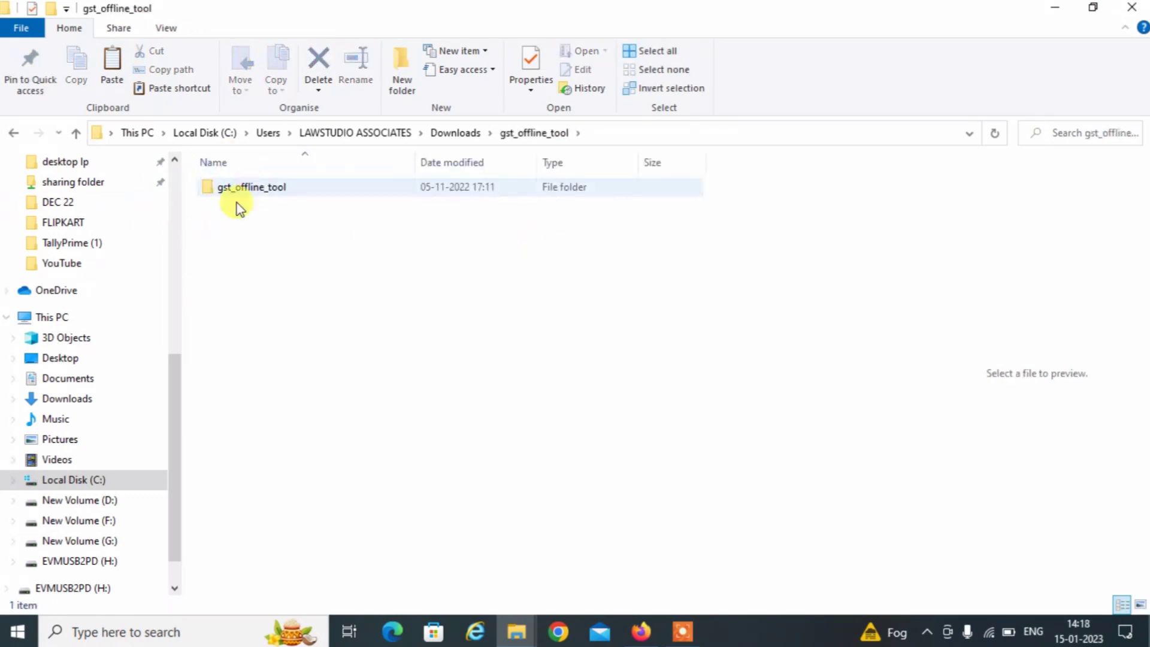
left_click(249, 190)
double_click(249, 189)
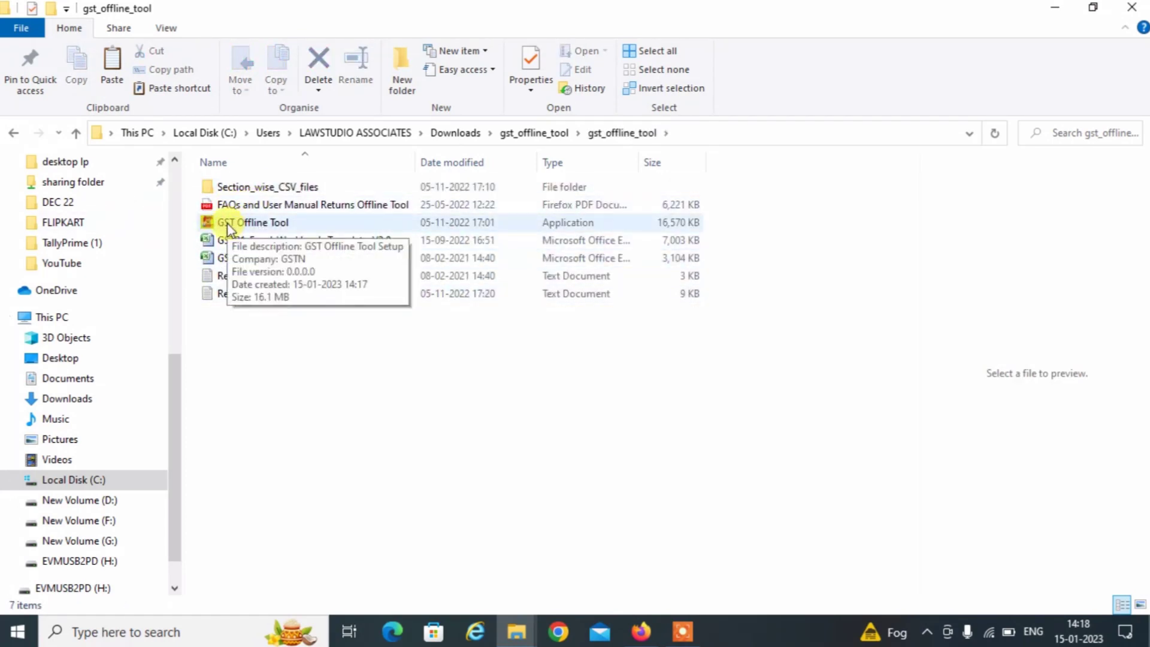
left_click(227, 223)
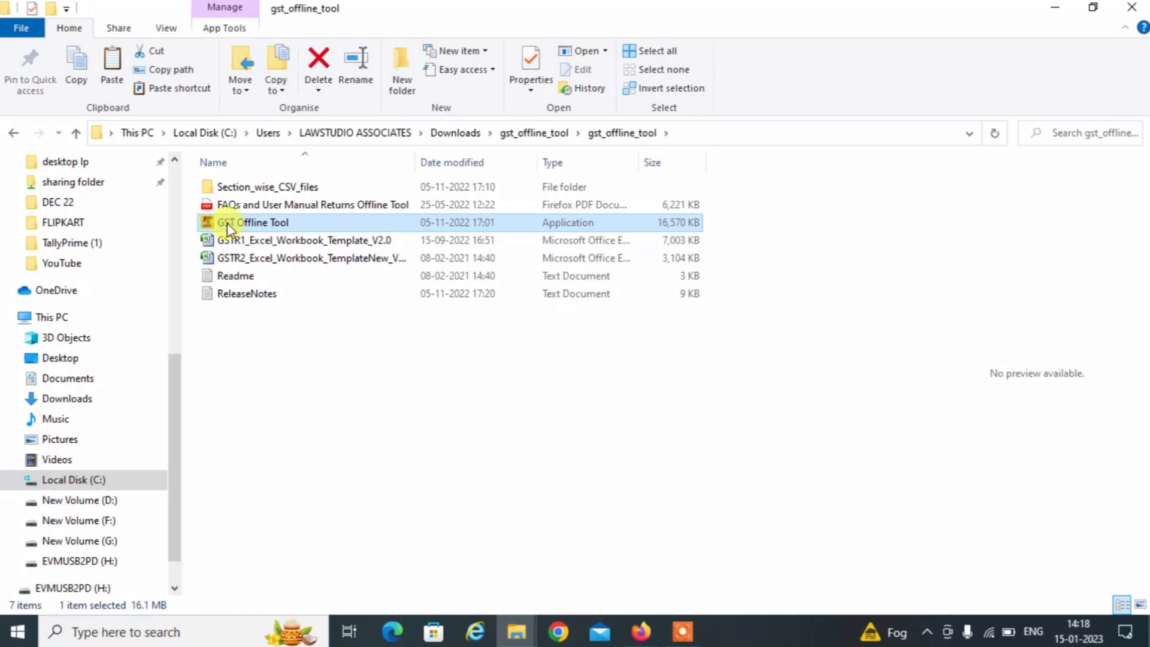
right_click(228, 223)
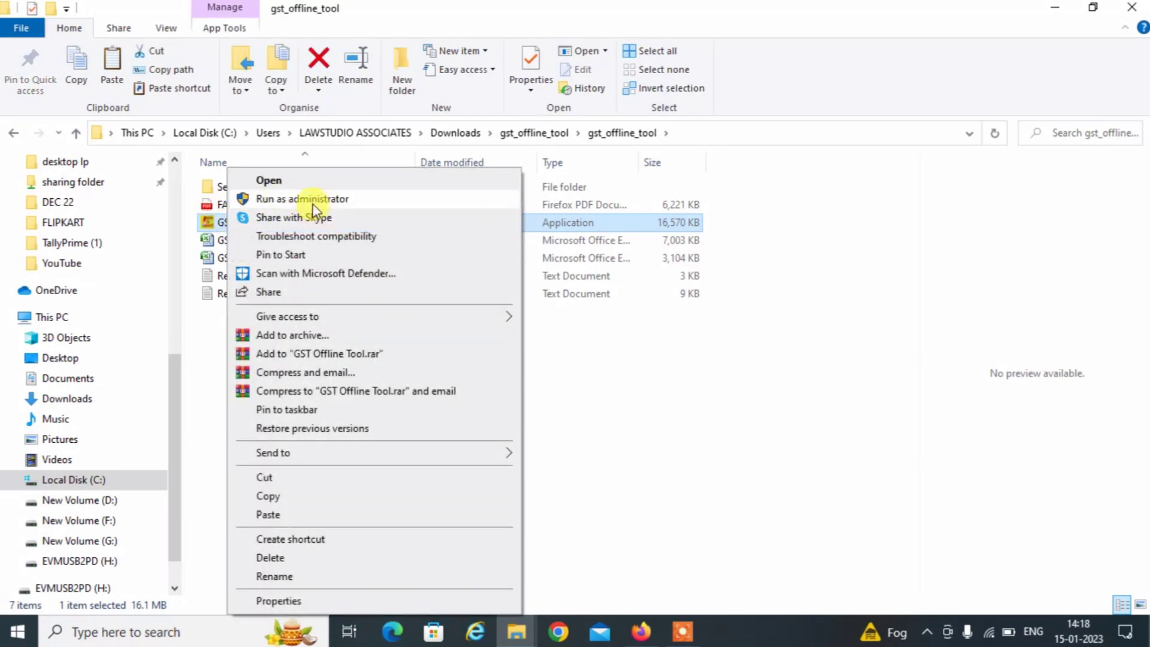
left_click(706, 402)
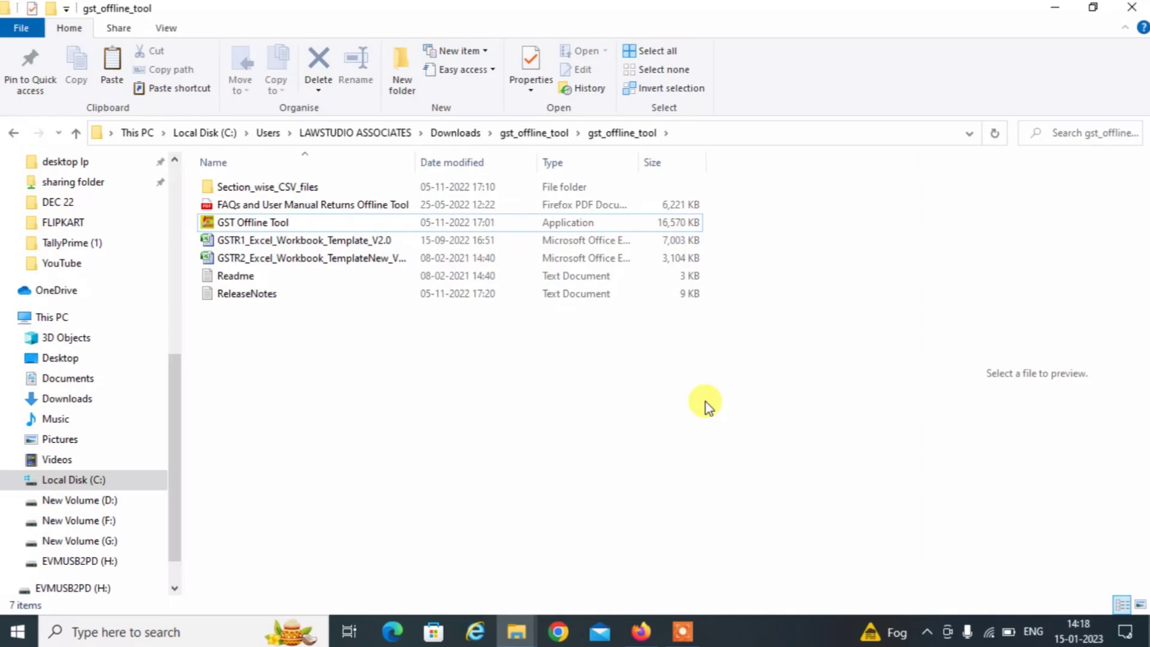
key("super+d")
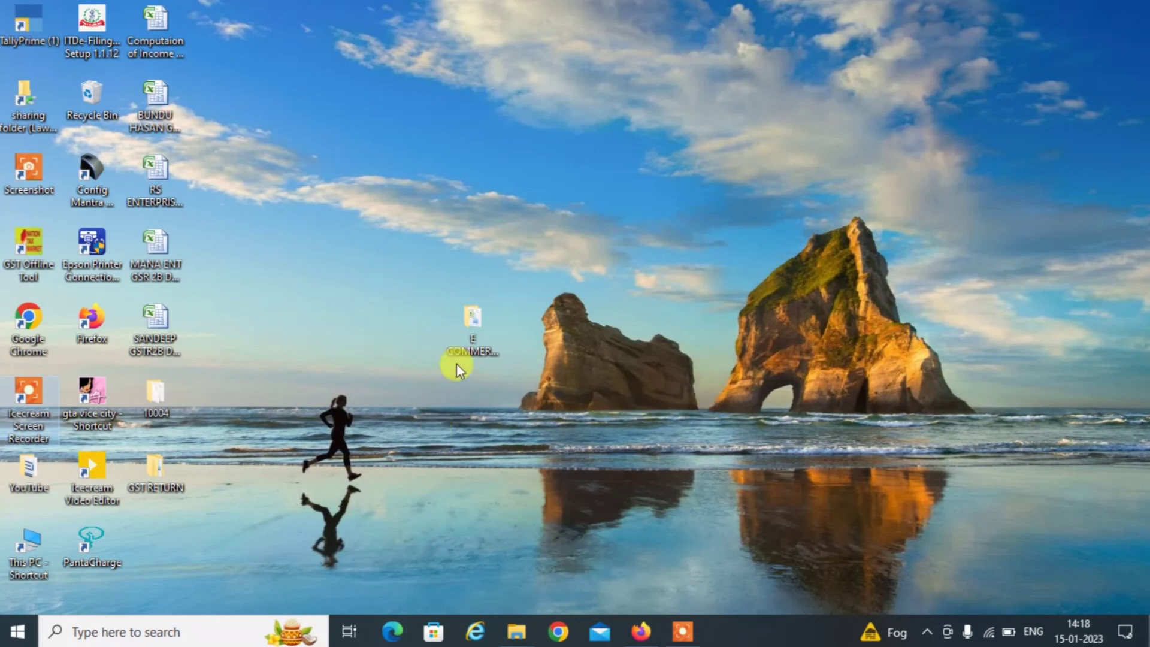
Open the Excel worksheet from the maximised E COMMERCE SELLERS folder.
double_click(472, 333)
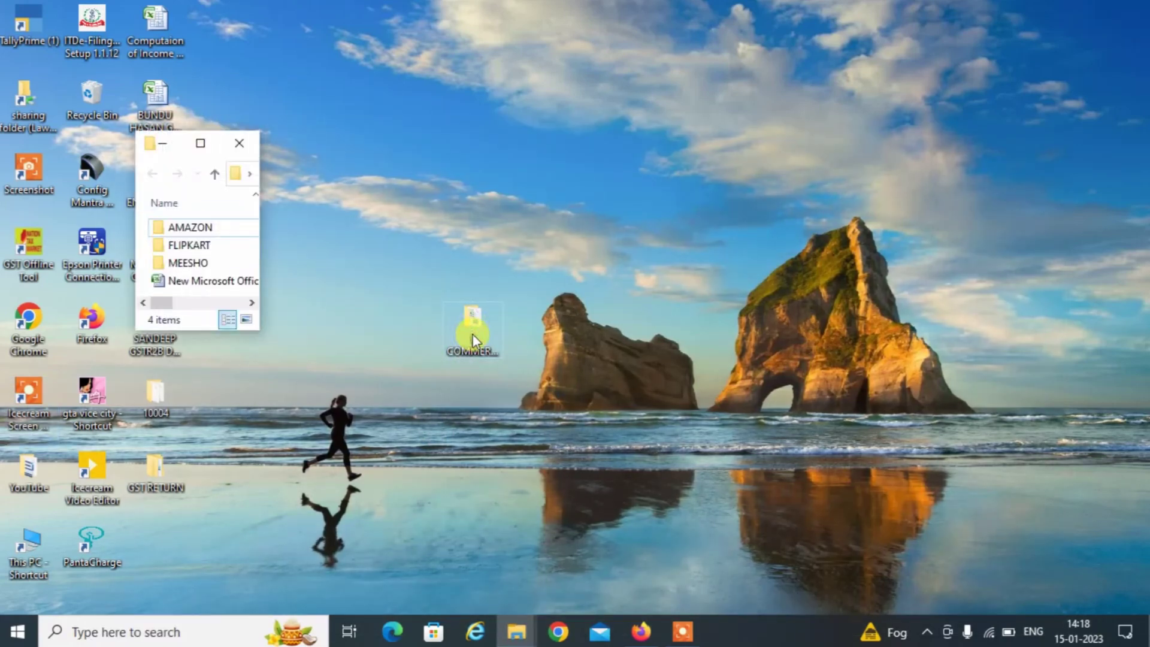
left_click(188, 151)
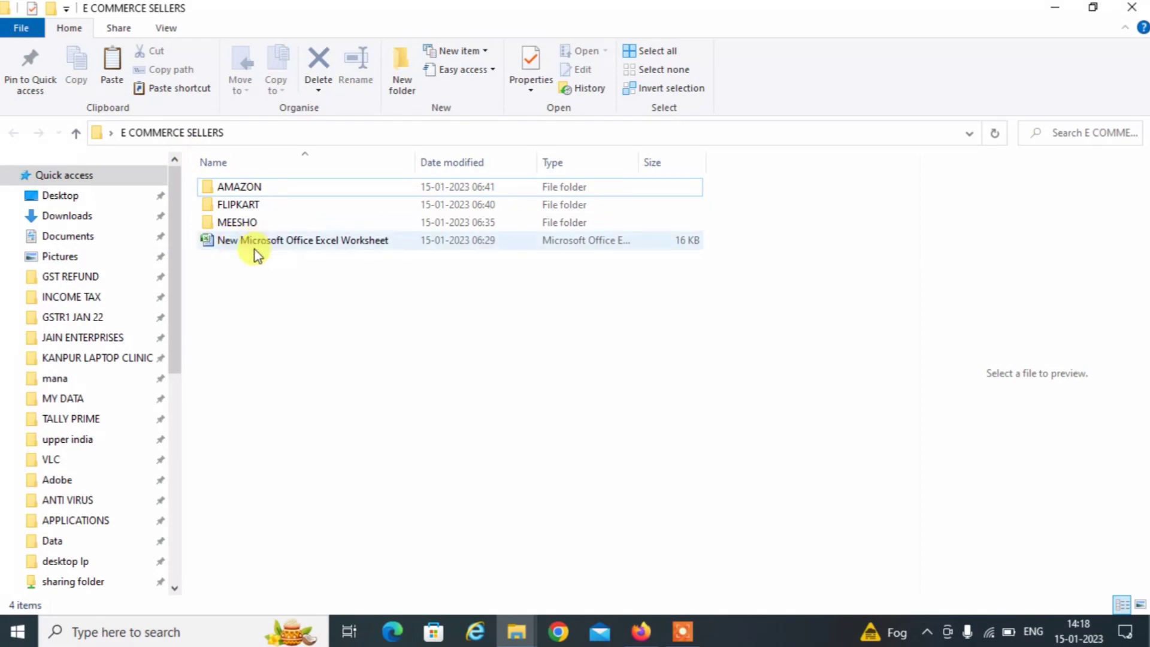
left_click(293, 244)
double_click(297, 243)
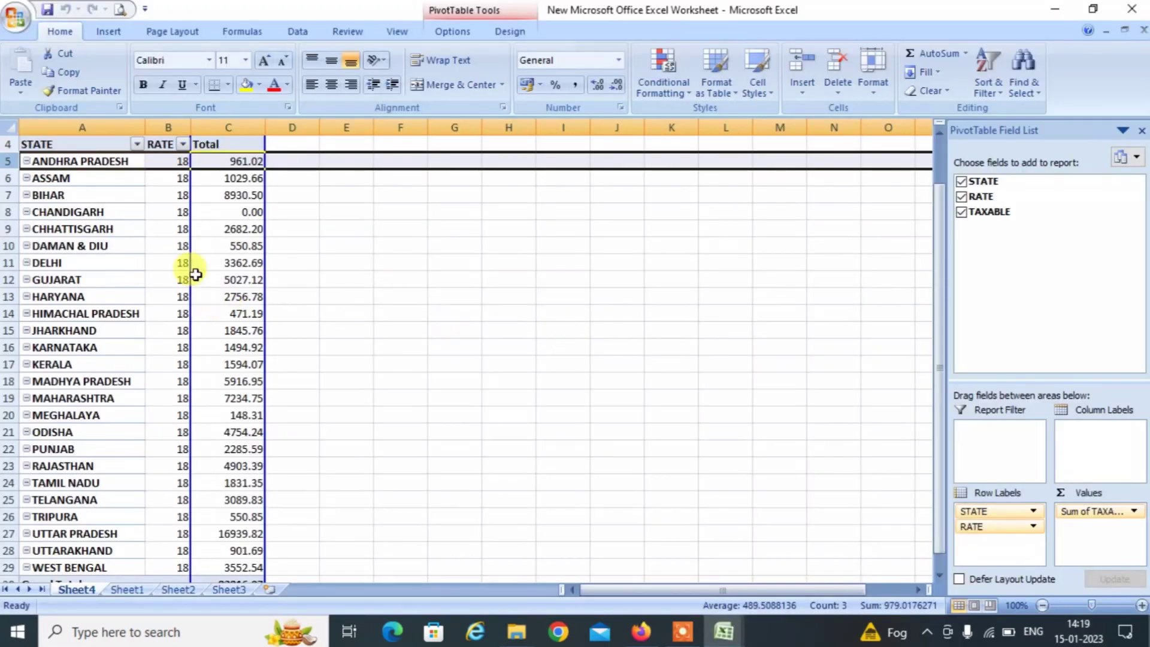
Review the state-wise Sum of TAXABLE pivot table, checking the RATE column and the Grand Total row.
left_click(142, 228)
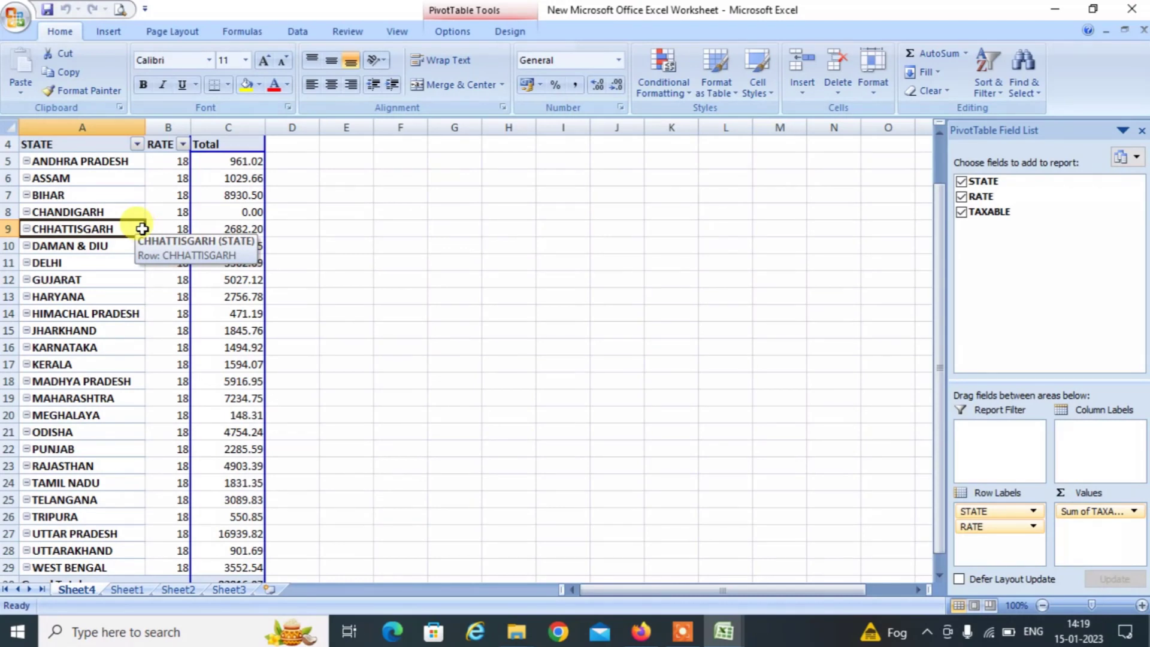
key("Up")
key("Up")
key("Up")
key("Right")
key("Up")
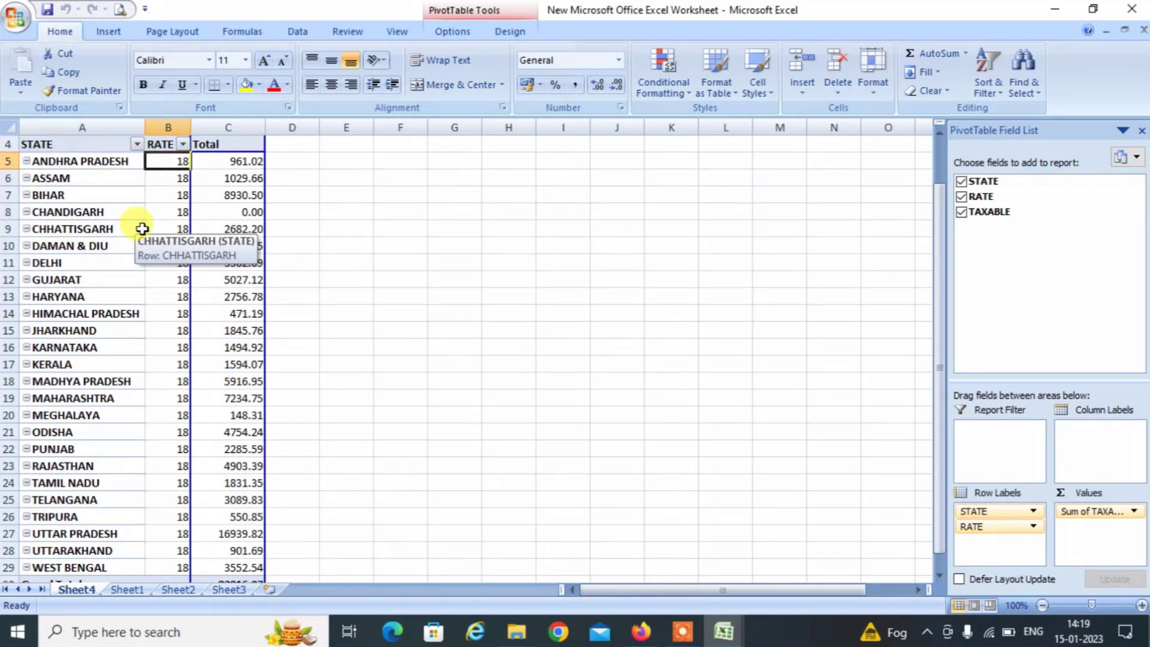
key("Right")
key("Right")
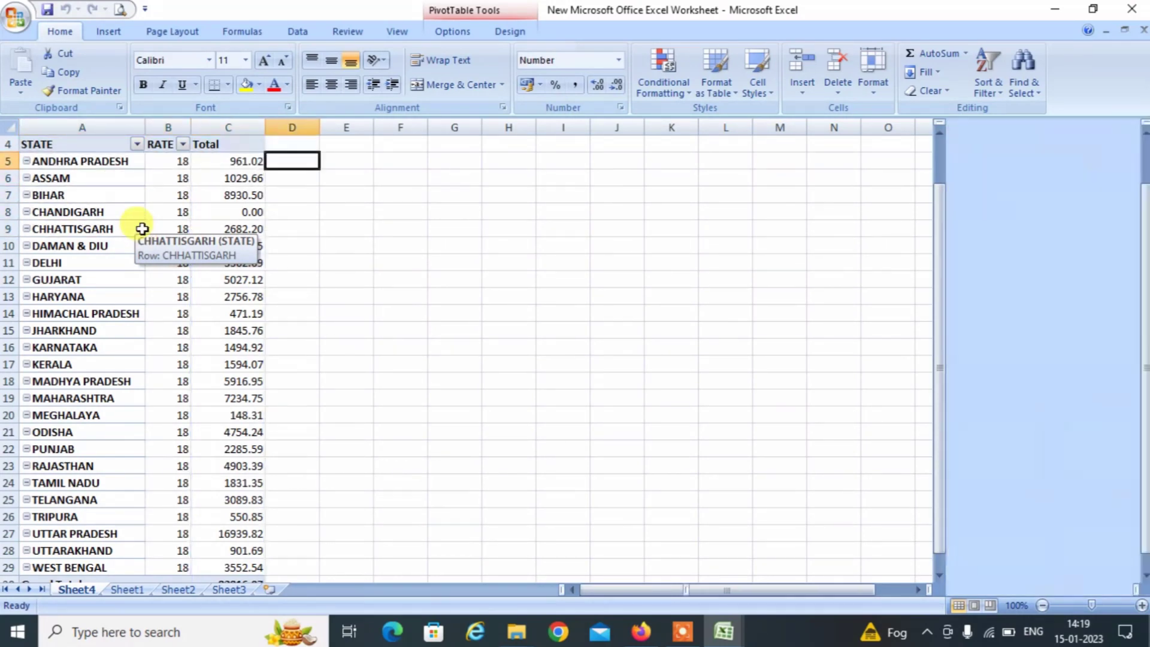
key("Left")
key("Right")
key("Down")
key("Down")
key("Down")
key("Down")
key("Down")
key("Down")
key("Down")
key("Down")
key("Down")
key("Down")
key("Down")
key("Down")
key("Down")
key("Down")
key("Down")
key("Down")
key("Down")
key("Down")
key("Down")
key("Down")
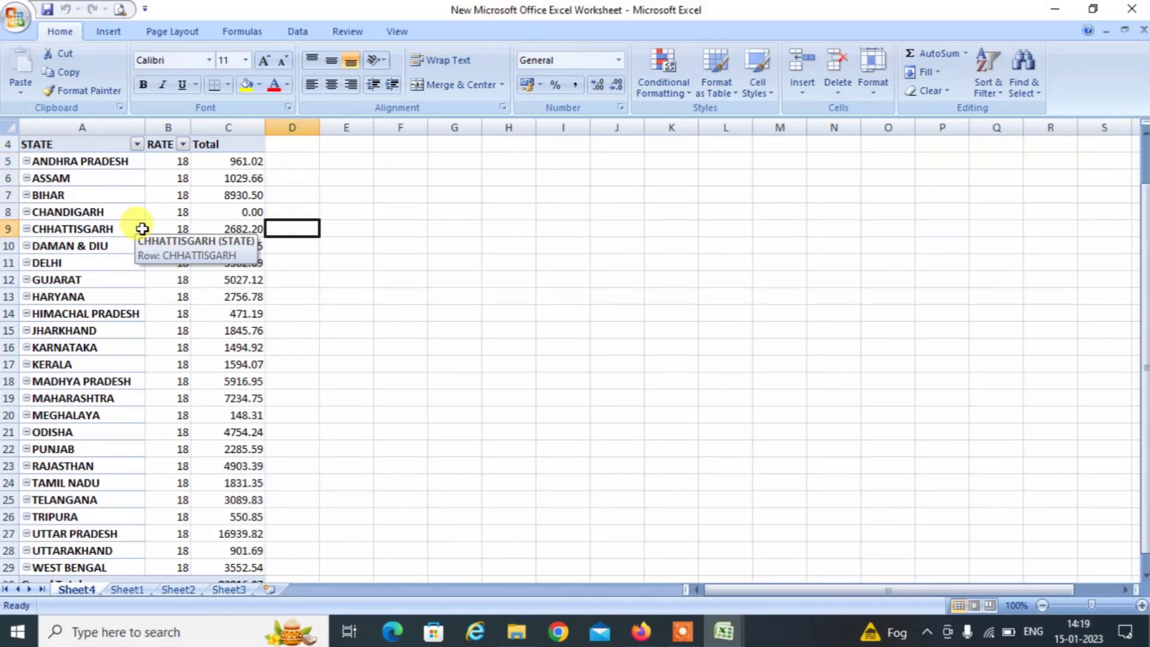
key("Down")
key("Down")
key("Down")
key("Down")
key("Down")
key("Down")
key("Down")
key("Up")
key("Up")
key("Up")
key("Up")
key("Up")
key("Up")
key("Up")
key("Up")
key("Up")
key("Up")
key("Up")
key("Up")
key("Up")
key("Up")
key("Up")
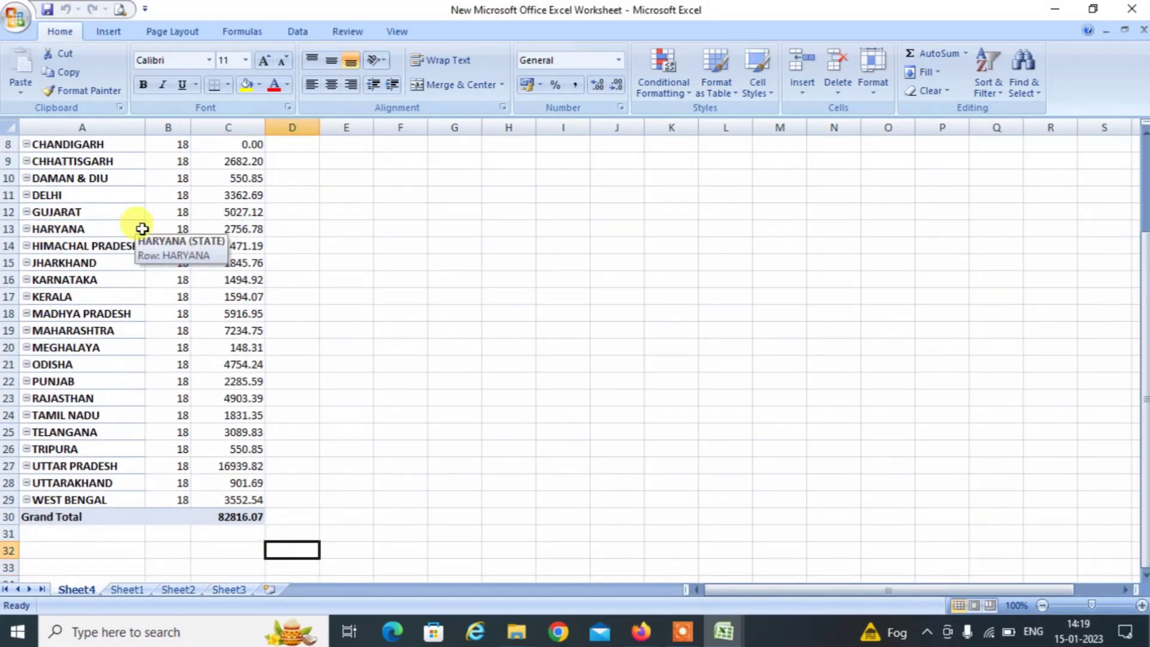
key("Up")
key("Up")
key("Up")
key("Up")
key("Up")
key("Up")
key("Up")
key("Up")
key("Up")
key("Up")
key("Up")
key("Up")
key("Up")
key("Up")
key("Up")
key("Up")
key("Up")
key("Left")
key("Left")
key("Left")
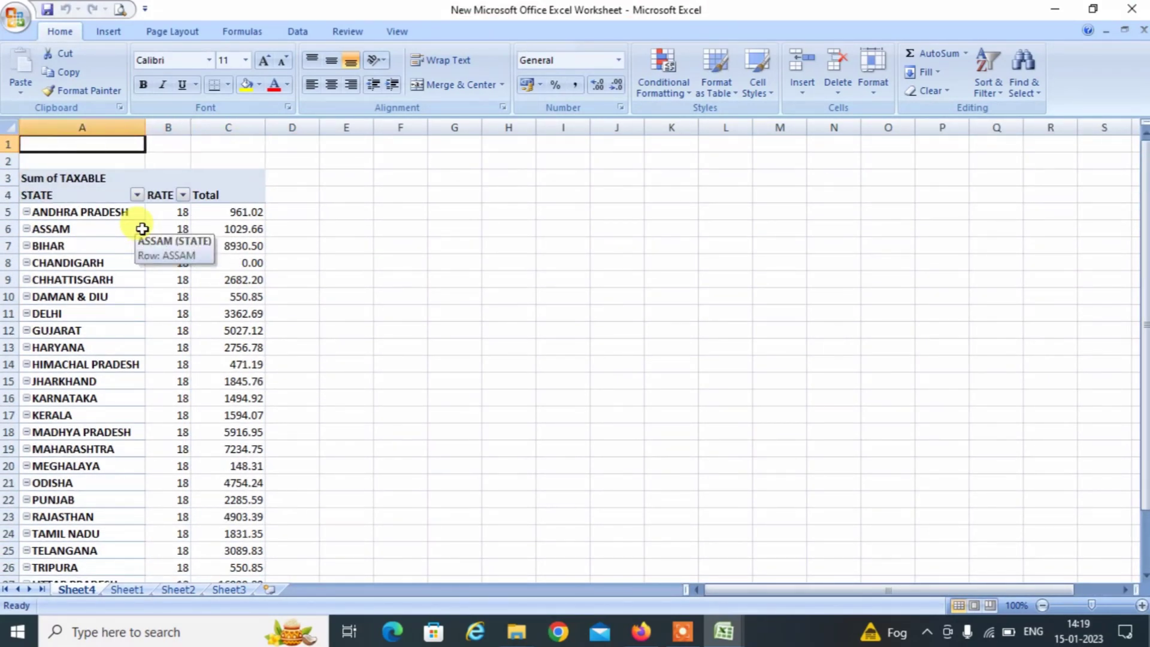
key("Right")
key("Right")
key("Right")
key("Right")
key("Down")
key("Down")
key("Right")
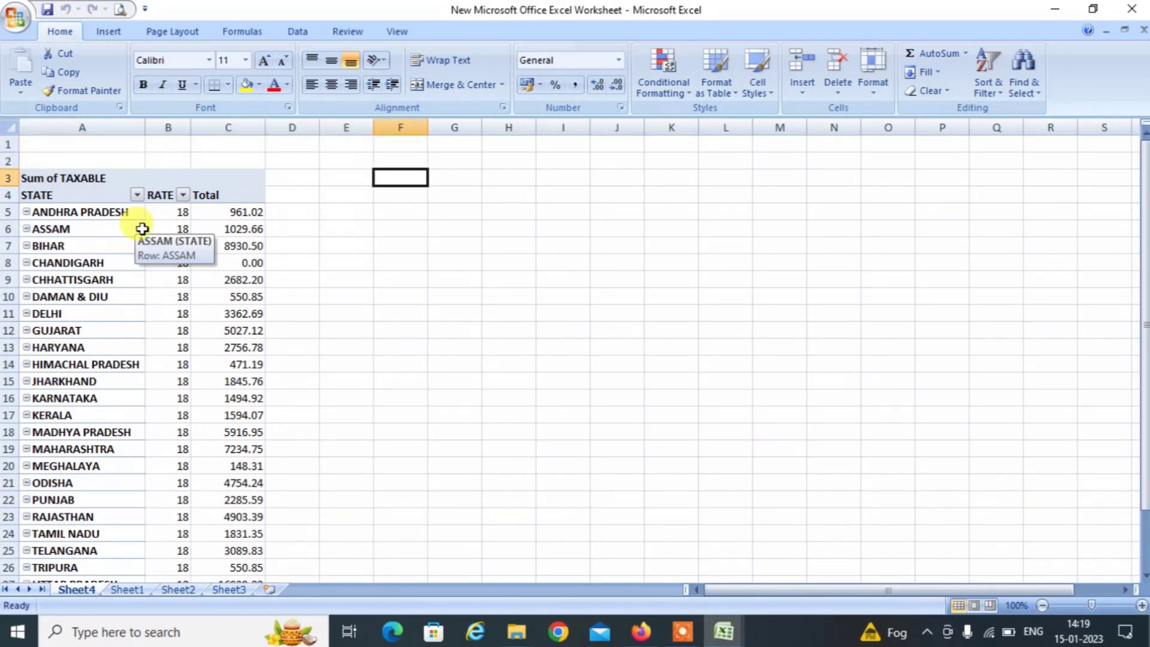
key("Down")
key("Right")
key("Left")
key("Left")
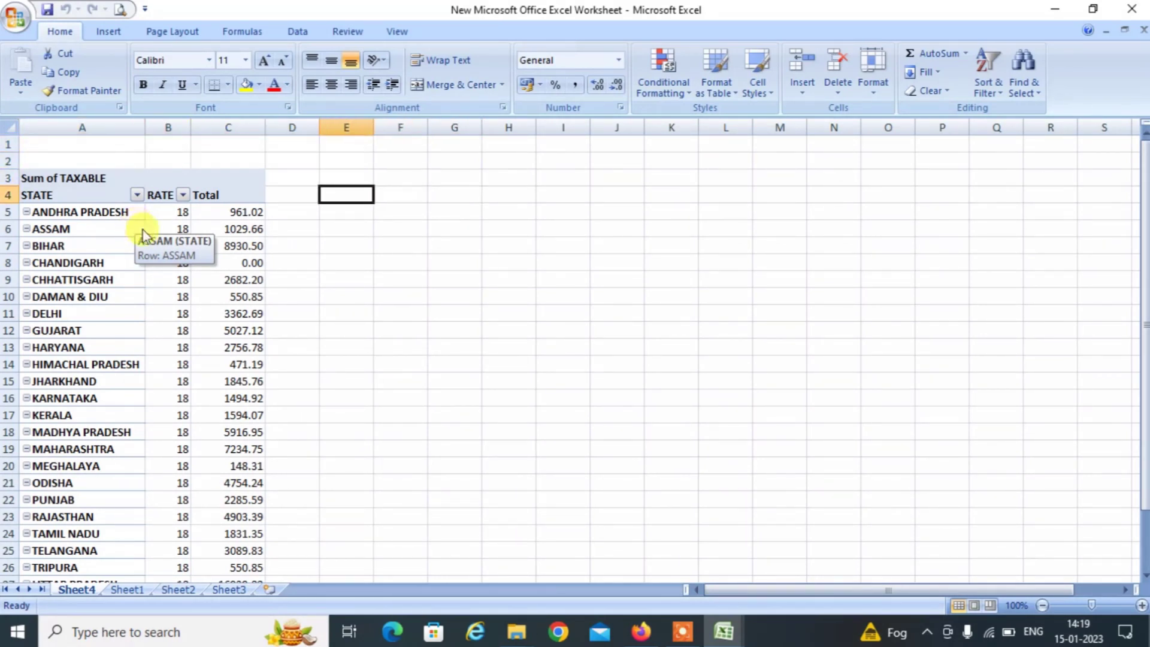
key("Left")
key("Right")
key("alt+Tab")
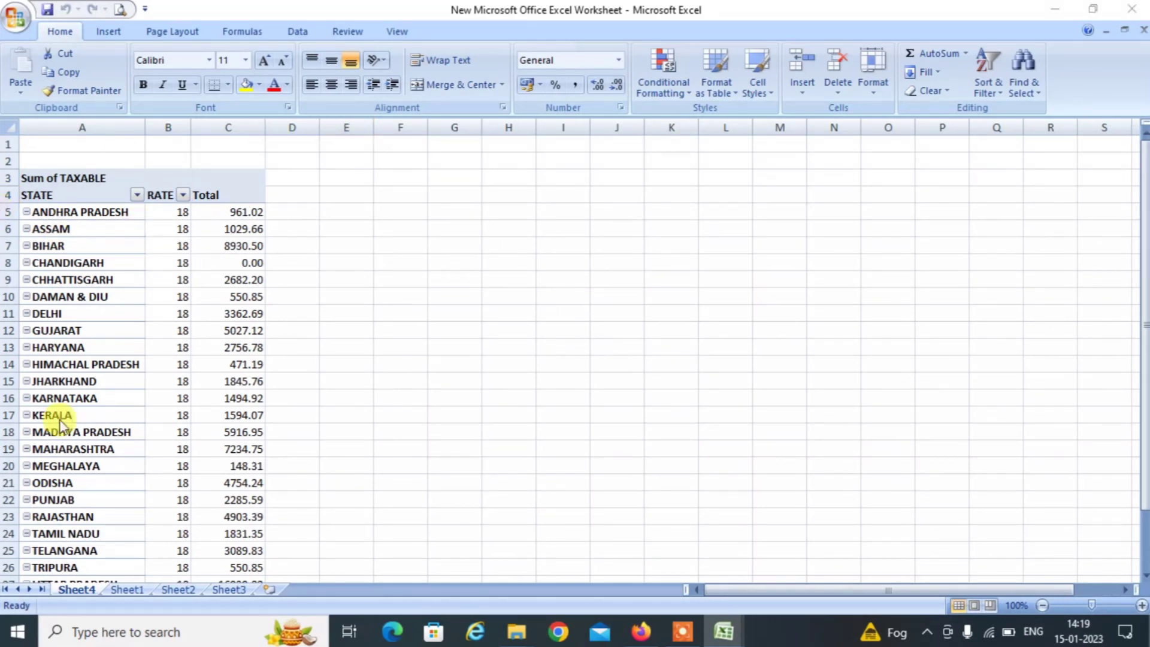
Close the pivot workbook without saving and return to the gst_offline_tool folder window.
key("n")
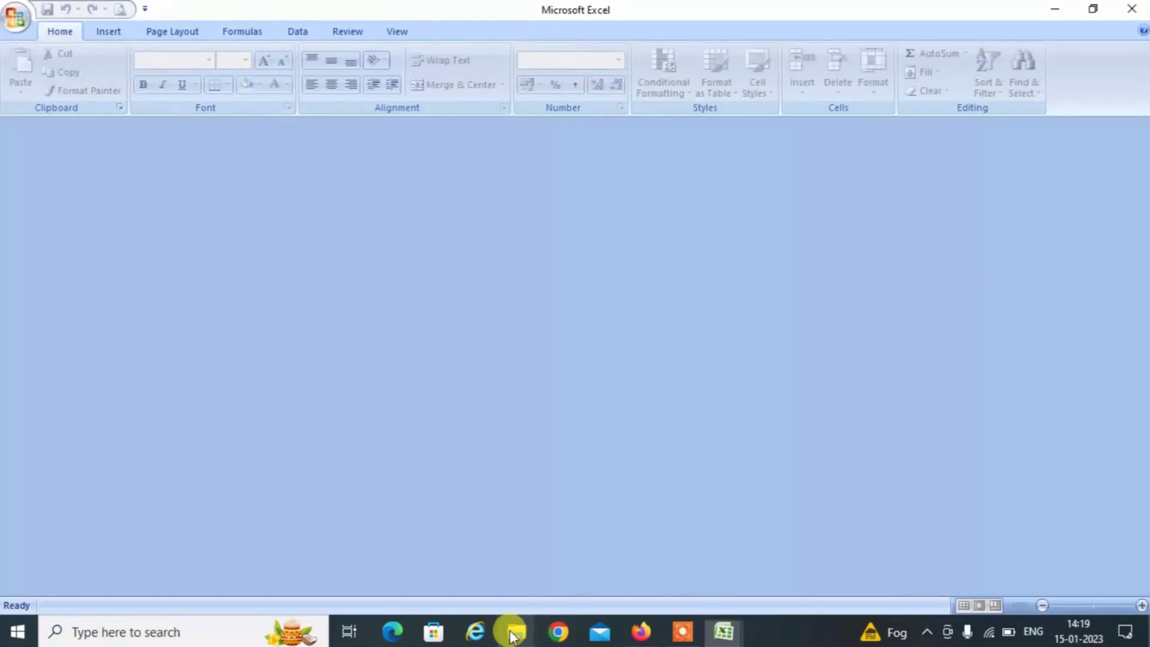
left_click(513, 633)
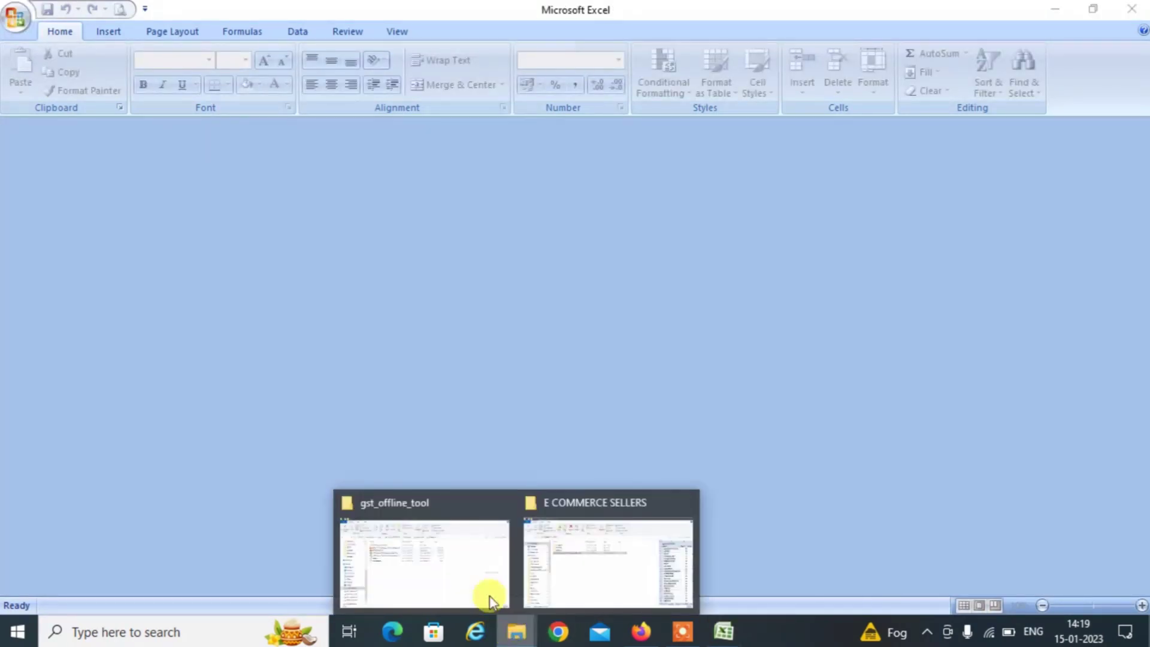
left_click(437, 560)
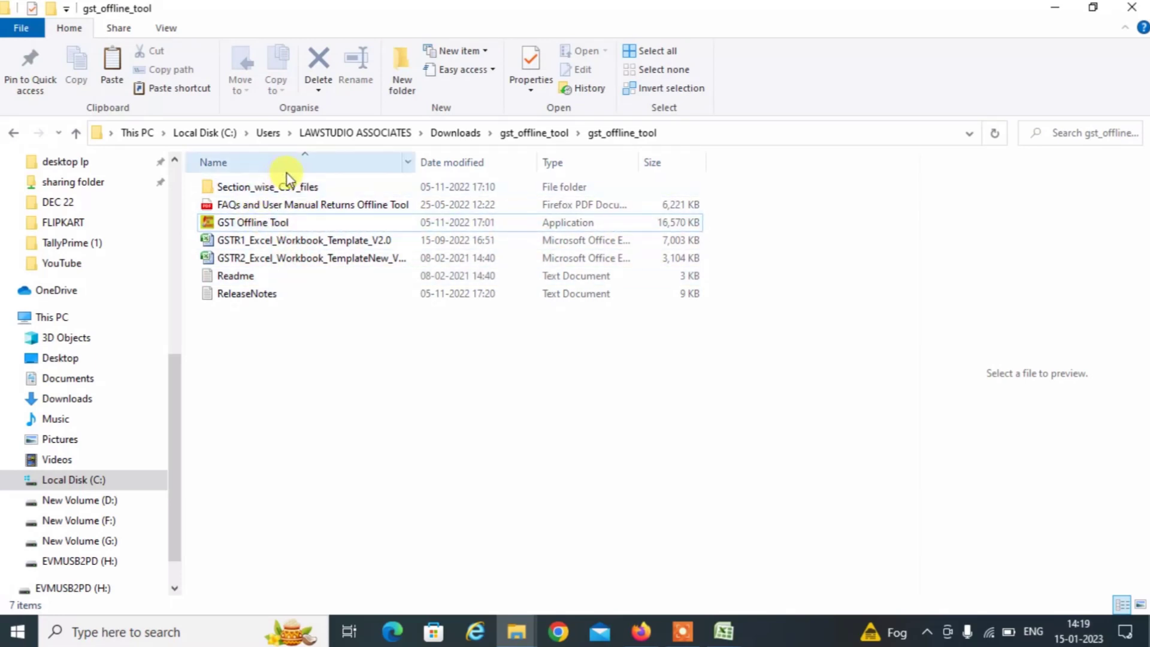
Select the b2cs template in Section_wise_CSV_files > GSTR1 and switch to the E COMMERCE SELLERS window.
double_click(277, 188)
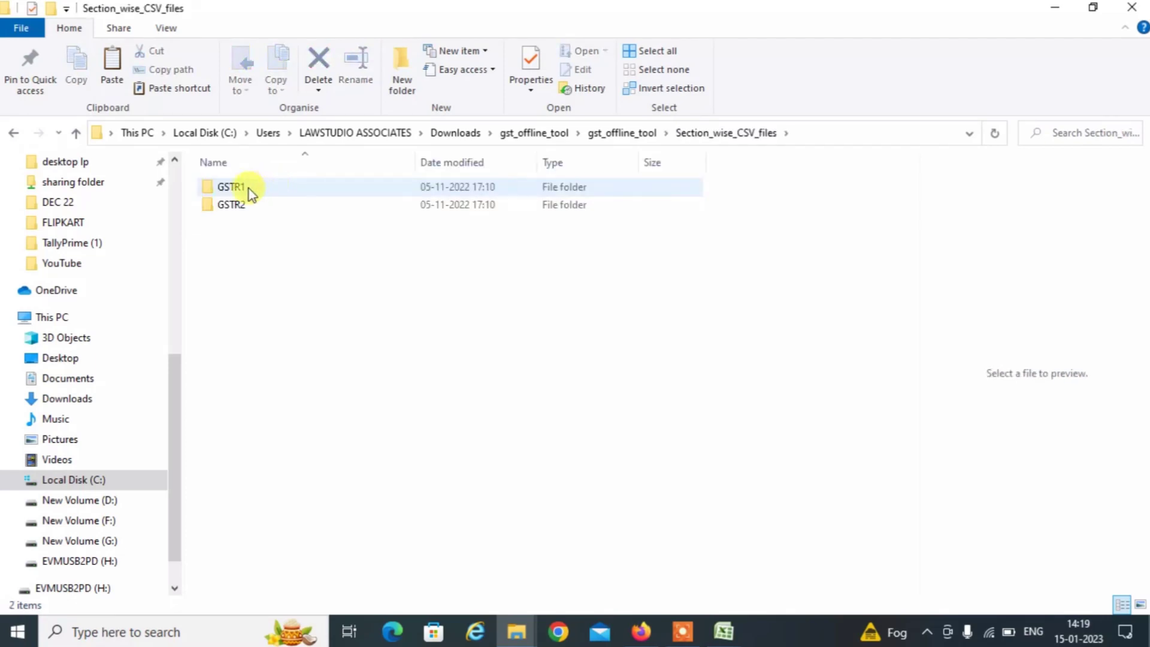
double_click(231, 190)
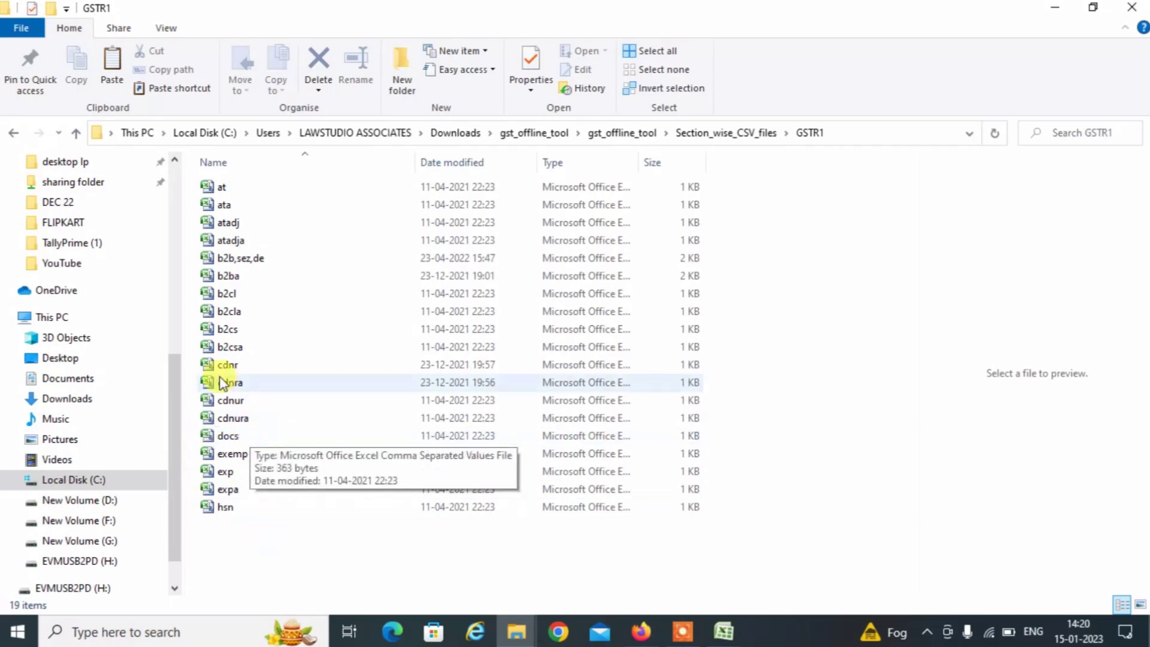
left_click(231, 333)
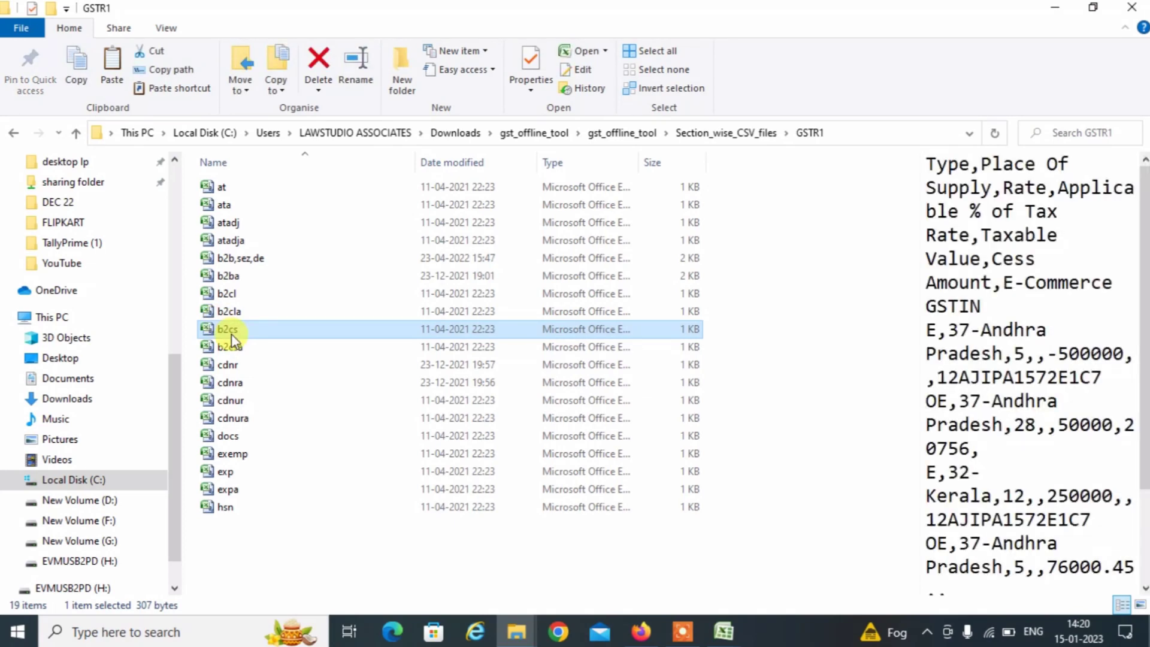
key("alt+Tab")
key("alt+Tab")
key("alt+Tab")
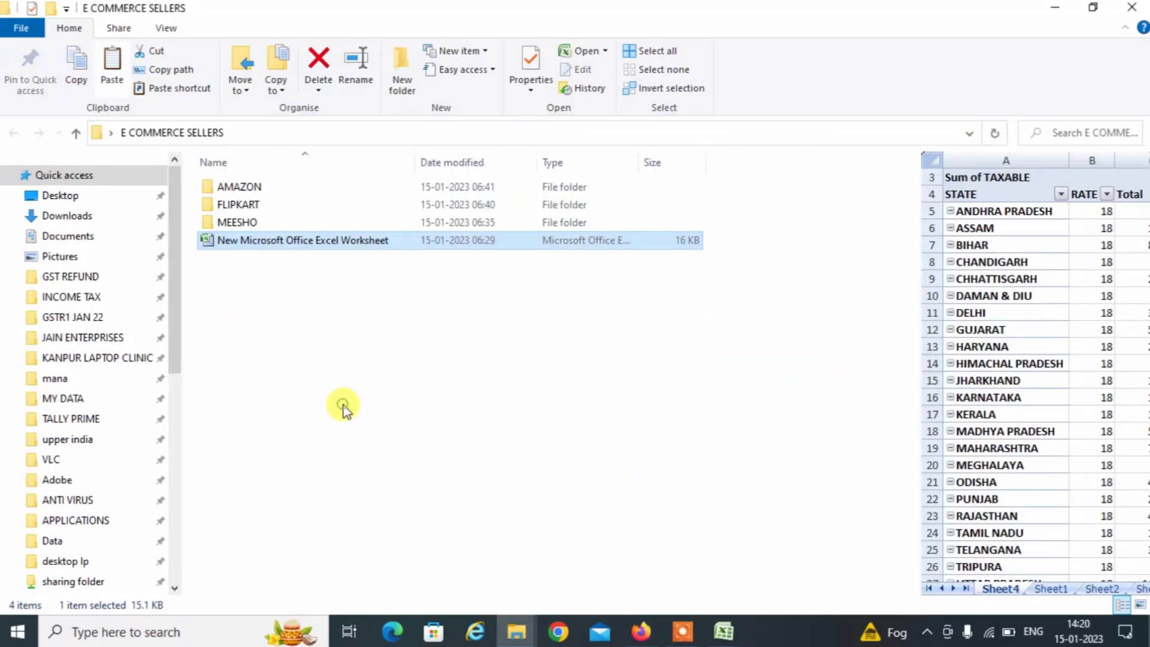
Paste copies of the b2cs and docs CSV templates into the E COMMERCE SELLERS folder.
left_click(343, 407)
key("ctrl+v")
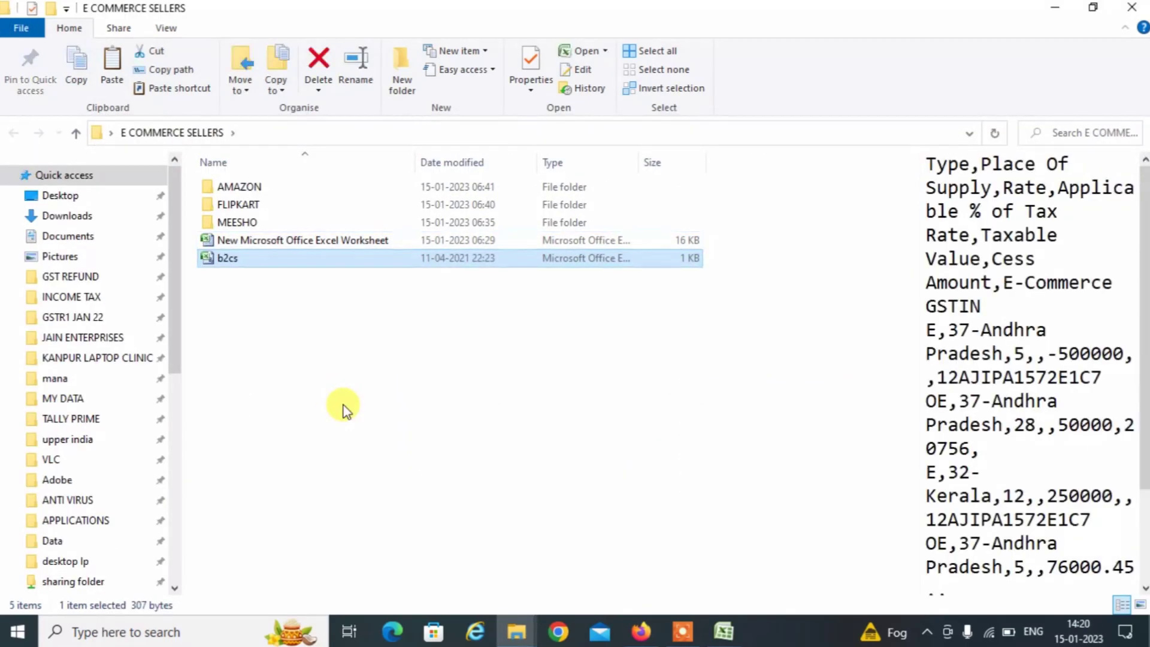
key("alt+Tab")
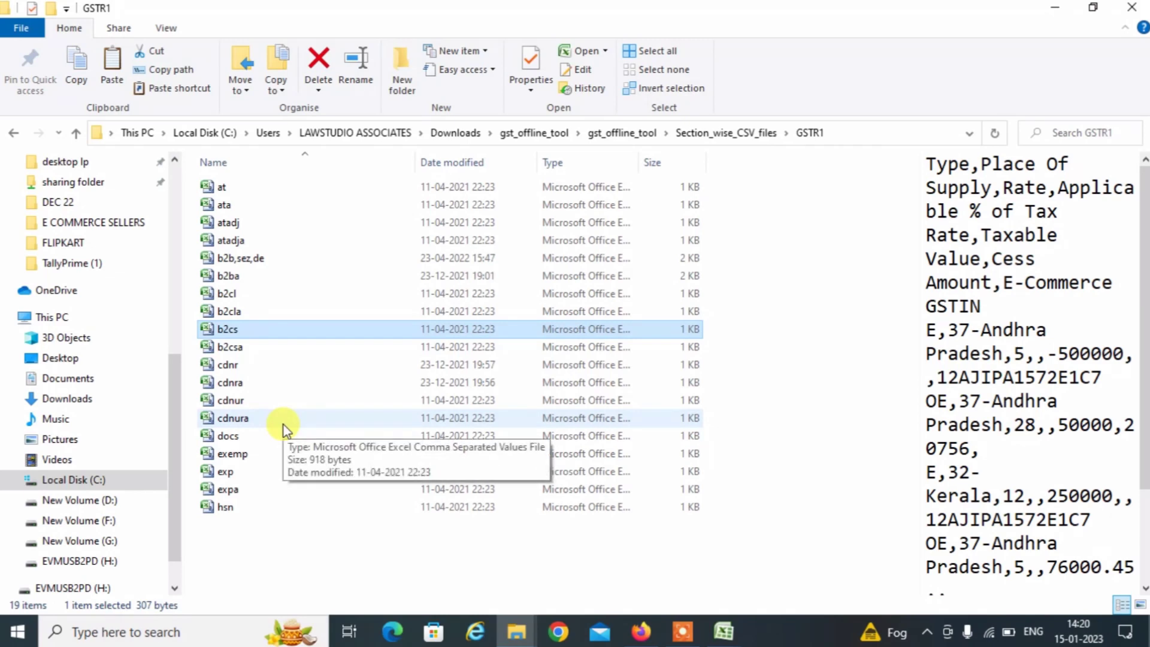
left_click(231, 423)
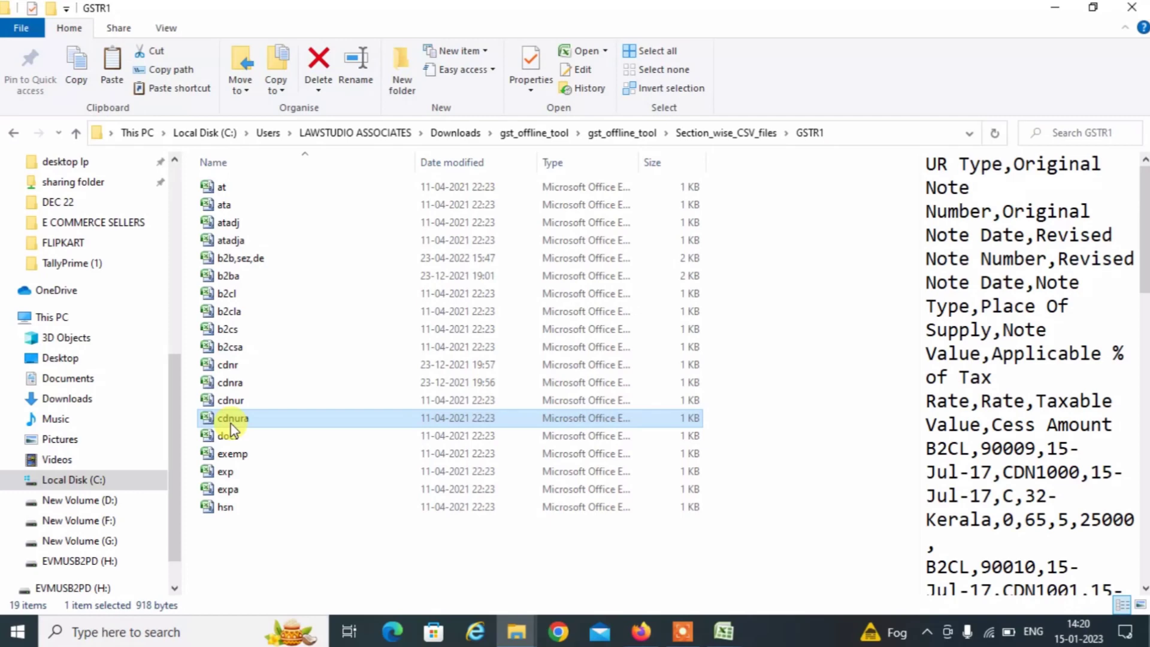
left_click(231, 450)
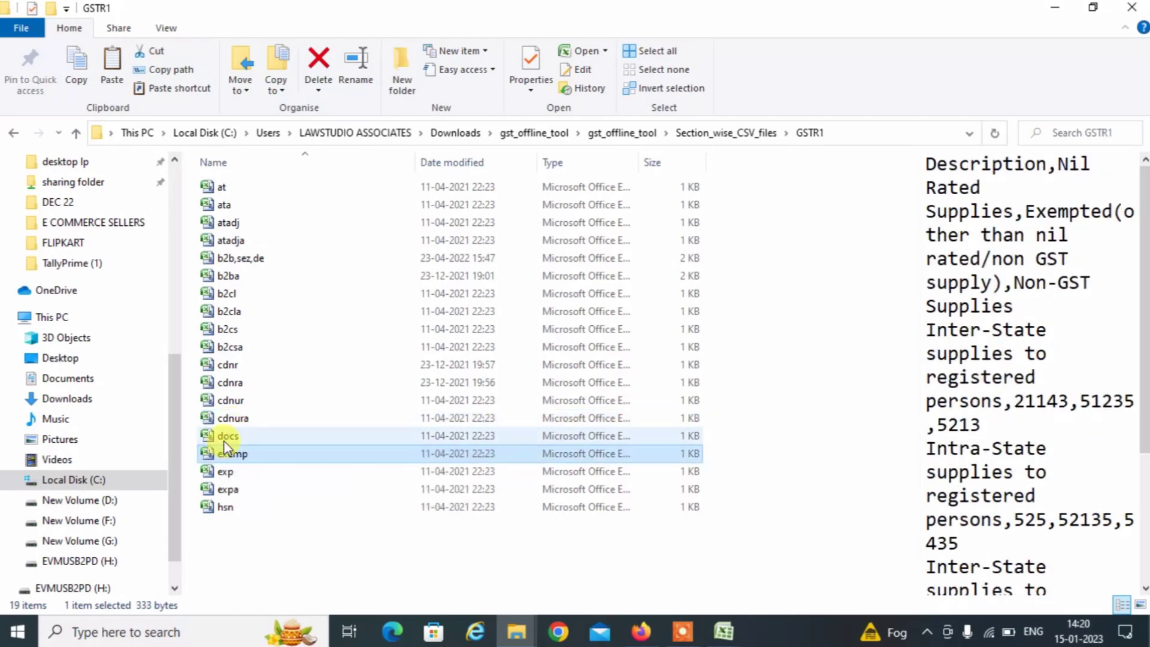
left_click(224, 441)
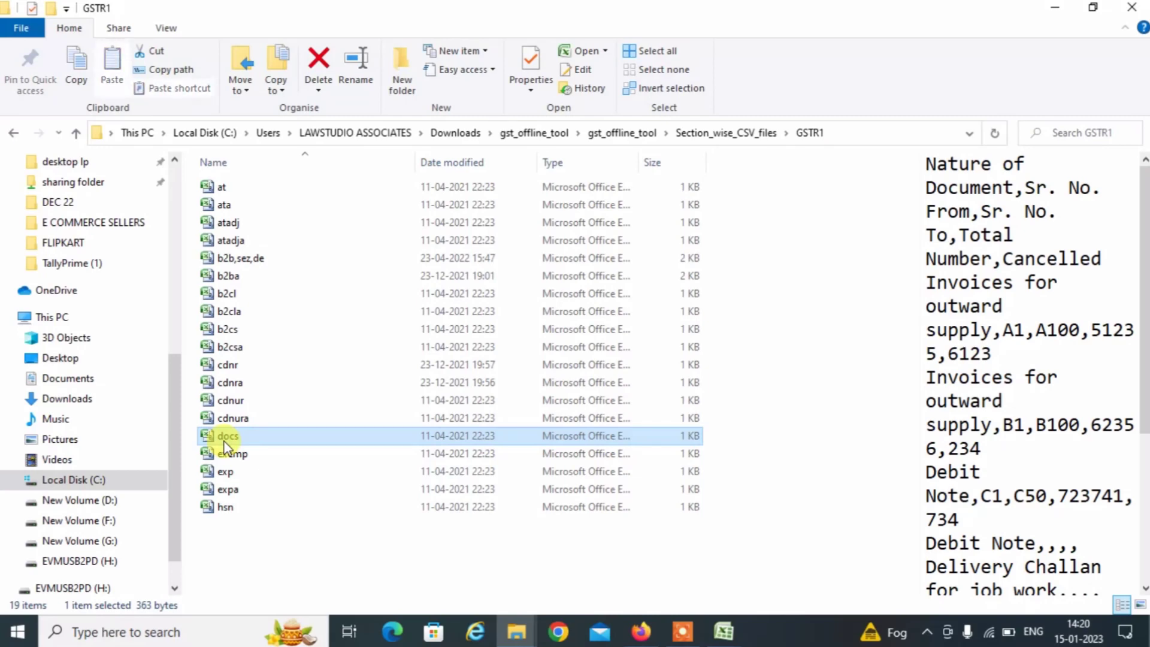
key("alt+Tab")
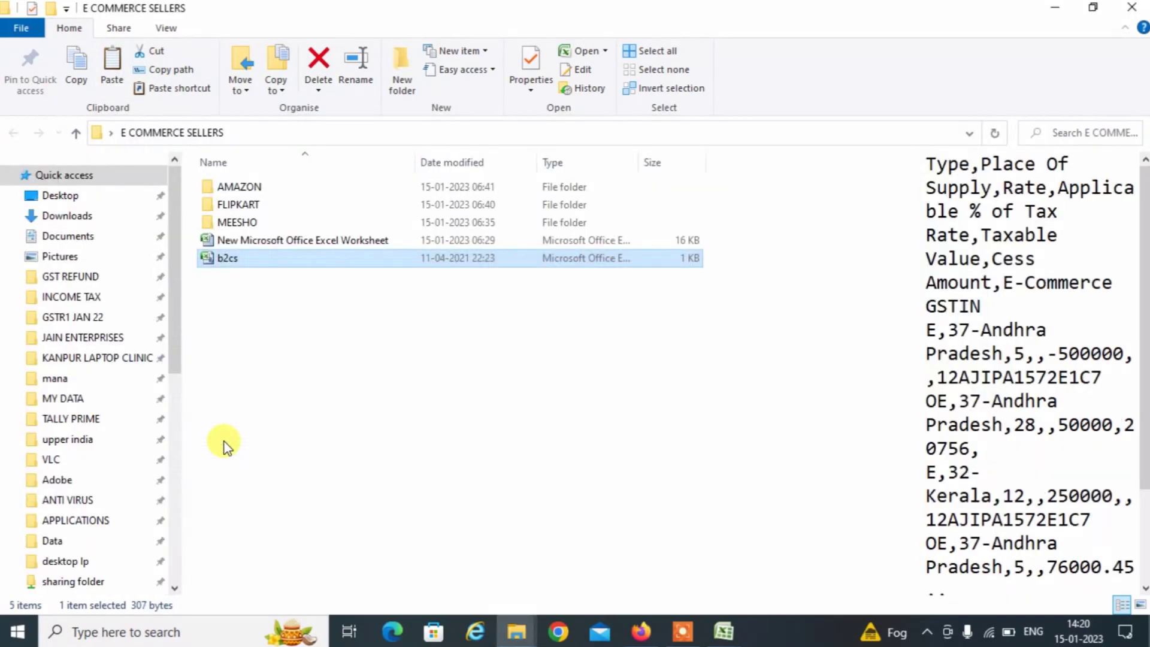
left_click(303, 418)
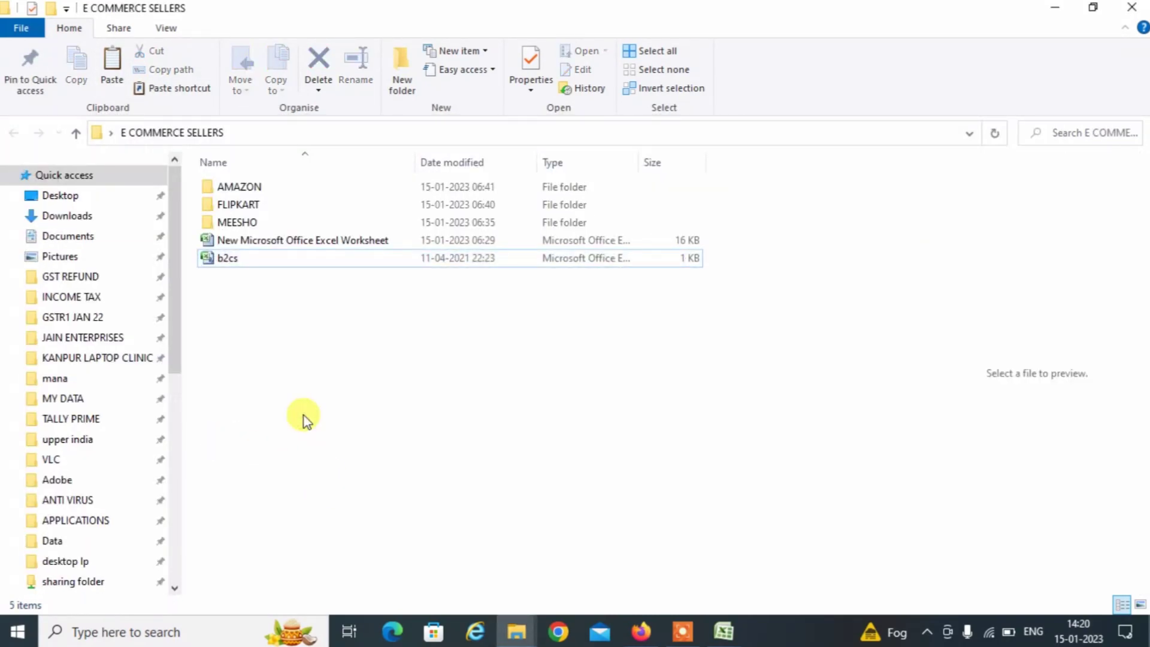
key("ctrl+v")
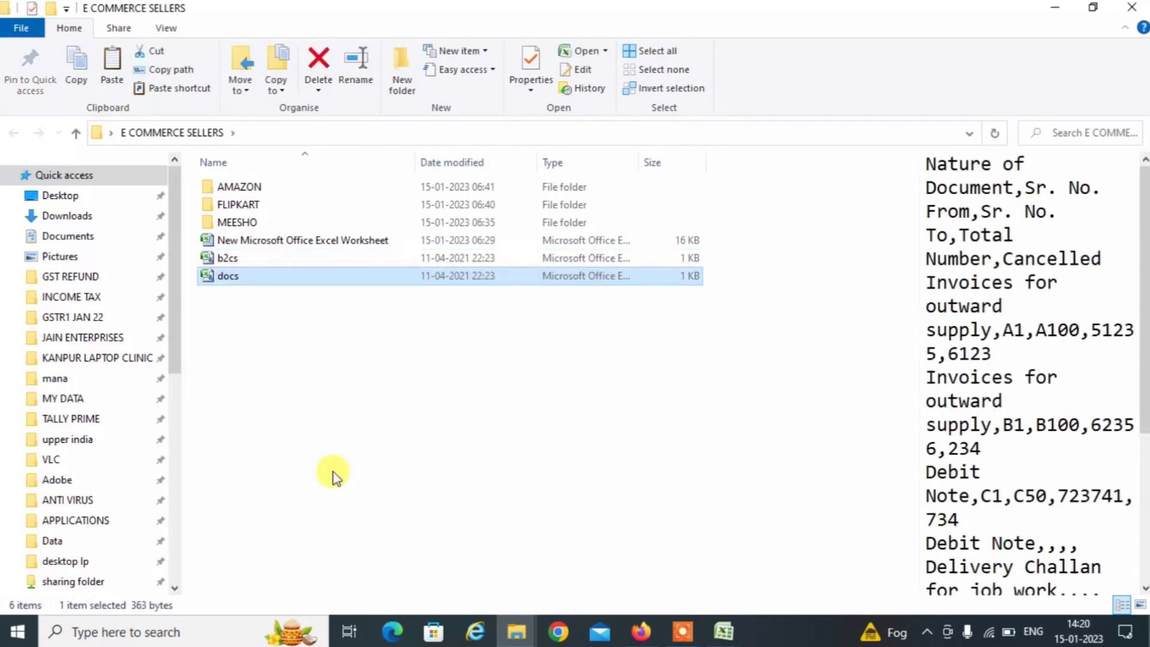
key("alt+Tab")
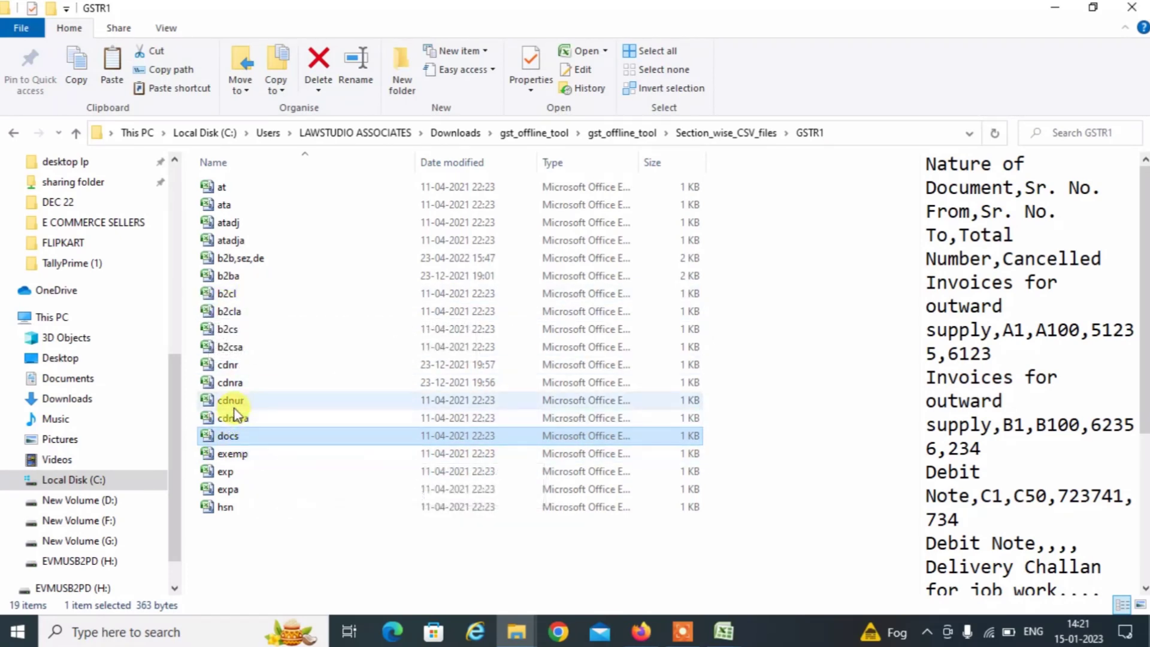
left_click(223, 506)
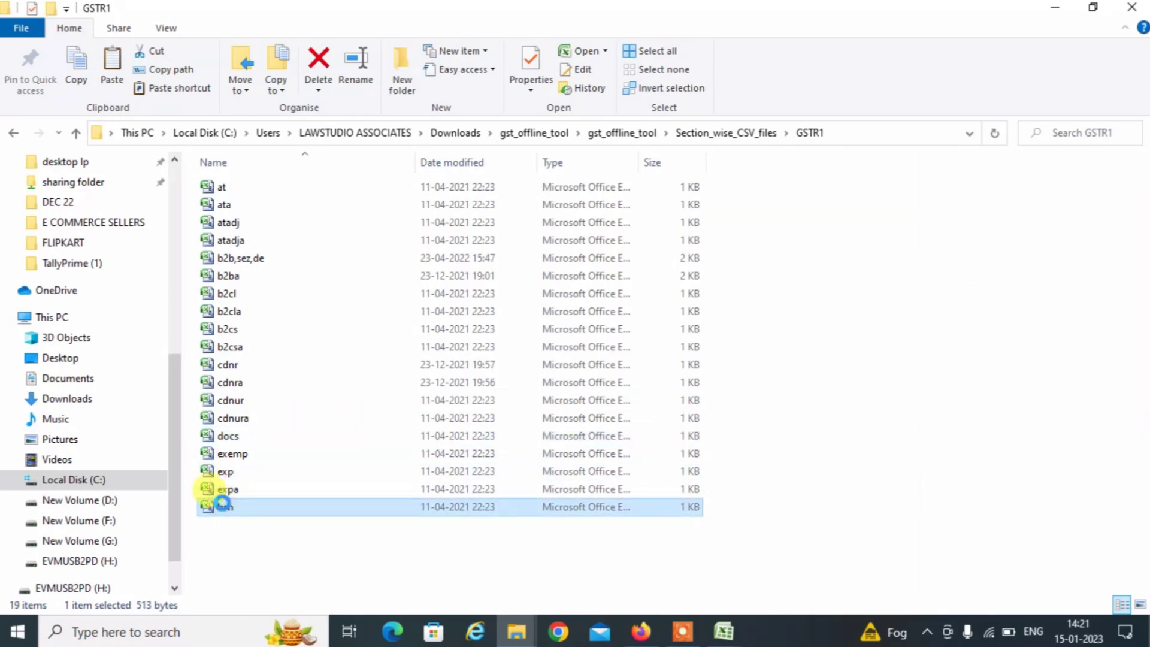
Go back up to gst_offline_tool and open GSTR1_Excel_Workbook_Template_V2.0 in Excel.
left_click(274, 534)
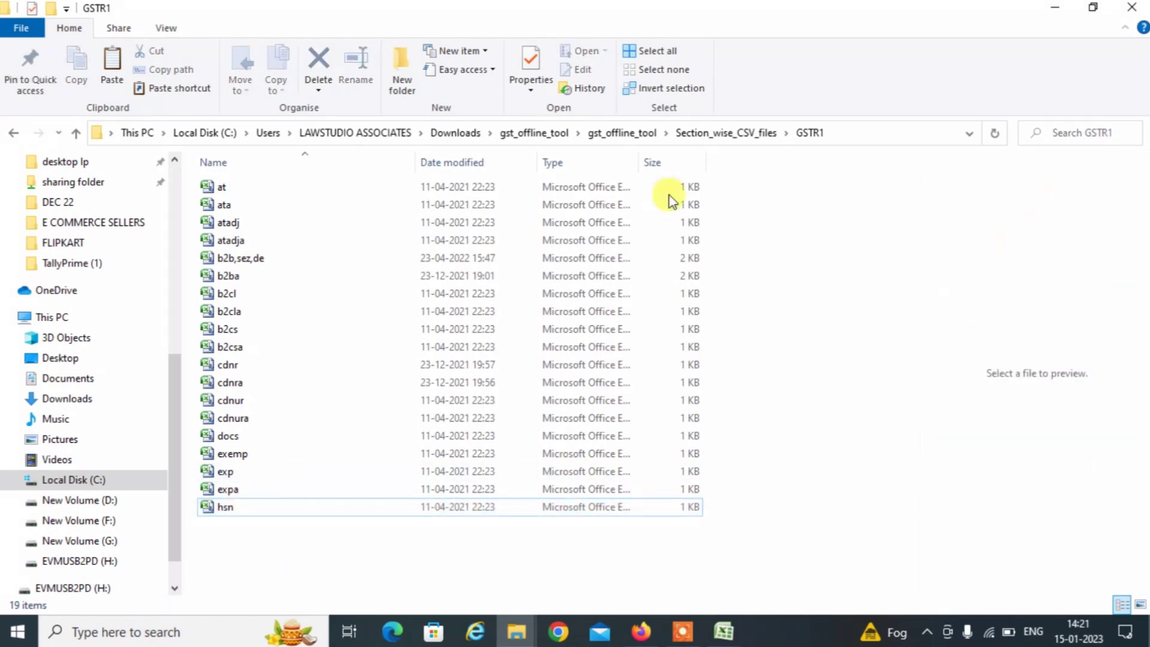
left_click(13, 135)
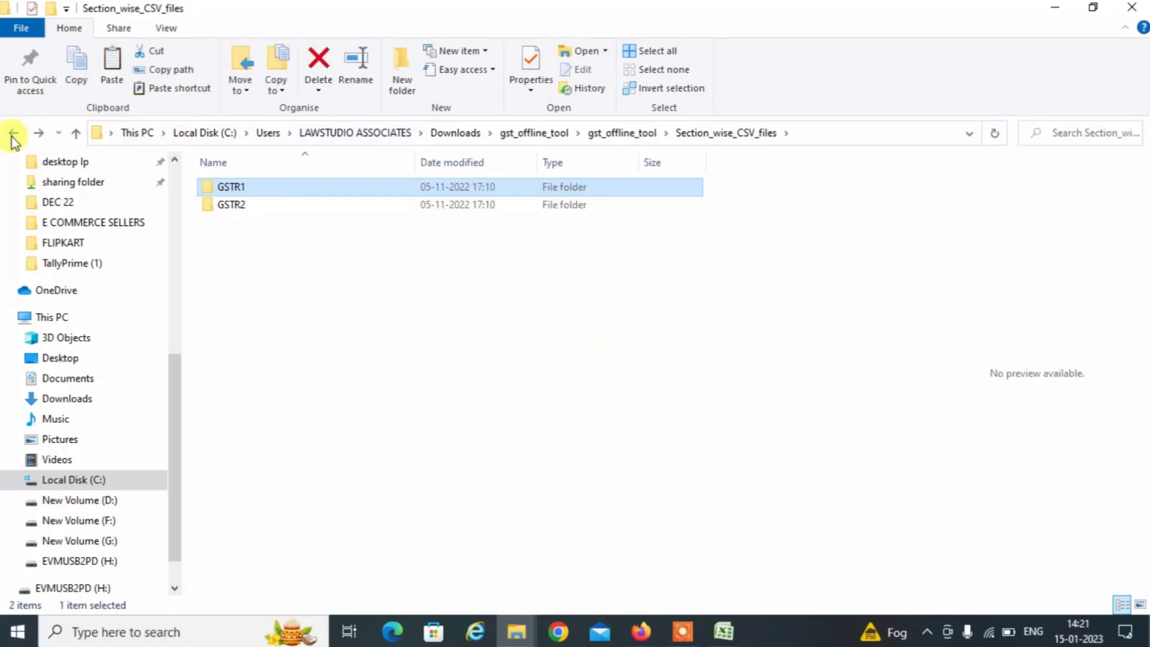
left_click(13, 134)
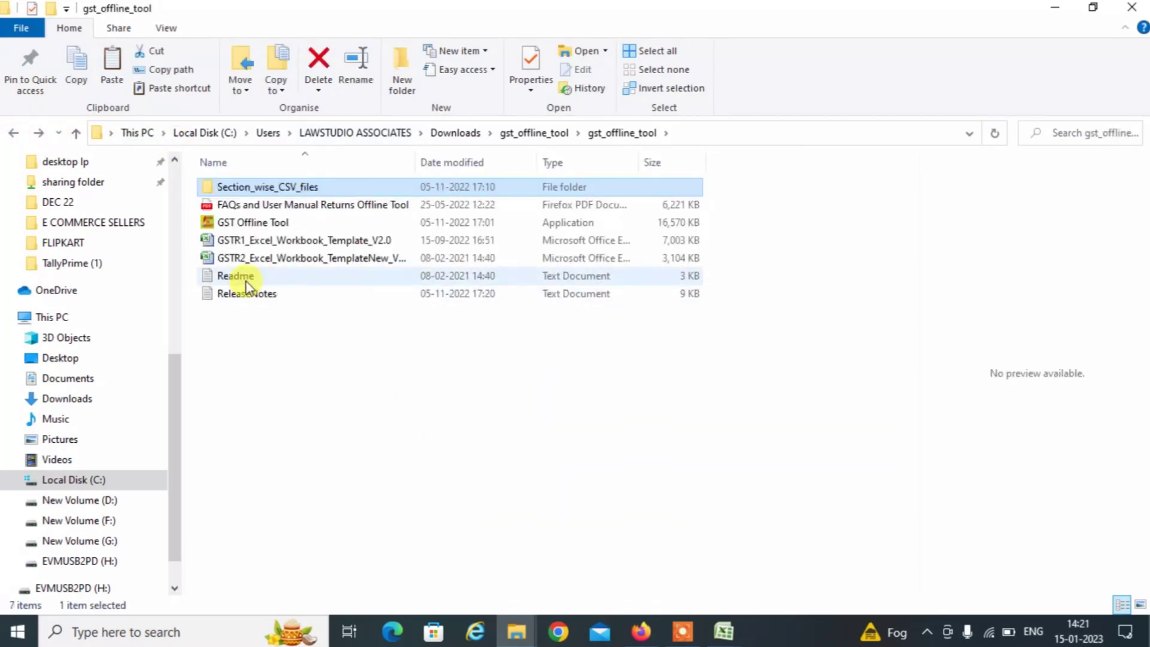
left_click(287, 242)
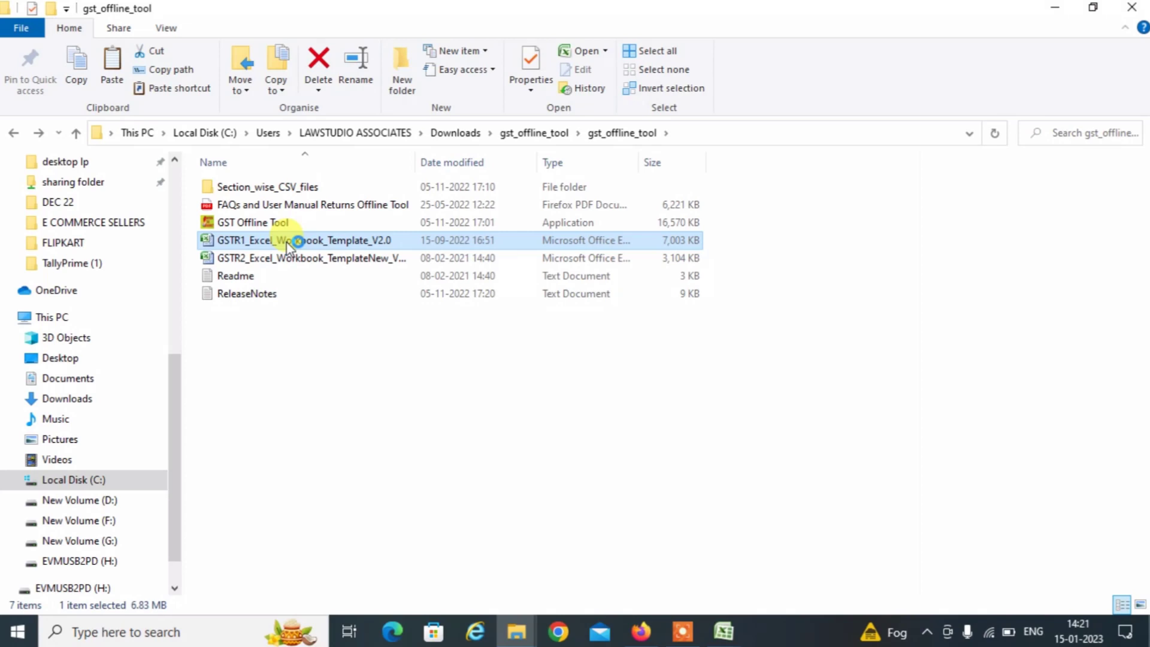
double_click(287, 242)
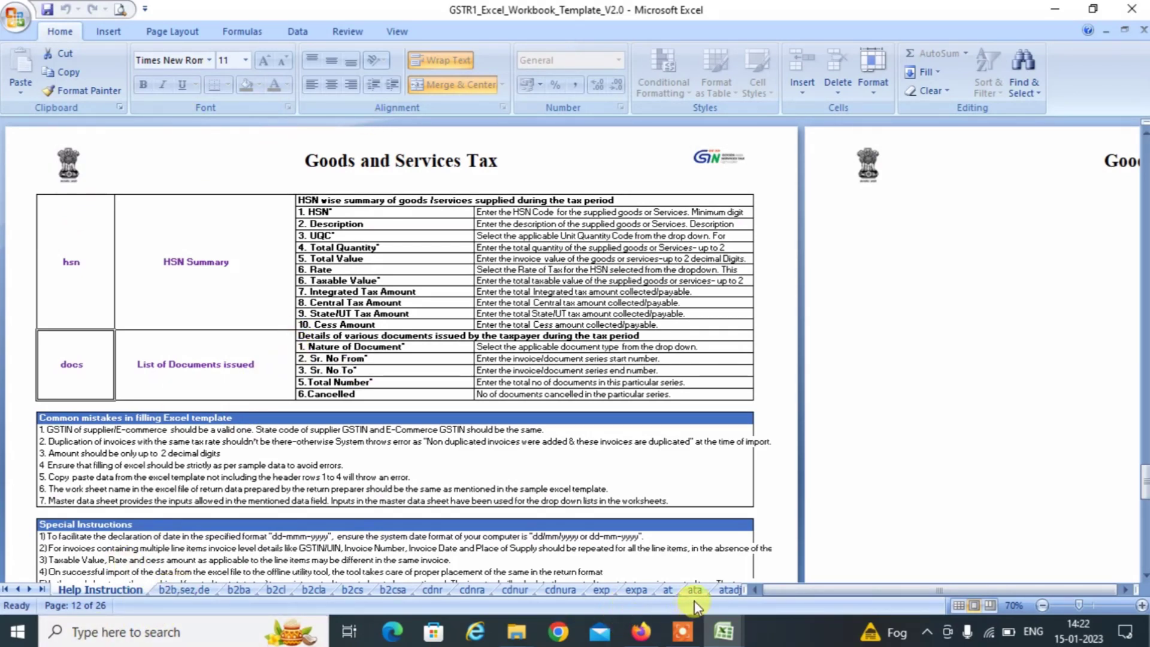
Go to the template's master sheet and find the POS96 column header.
left_click(710, 589)
left_click(735, 590)
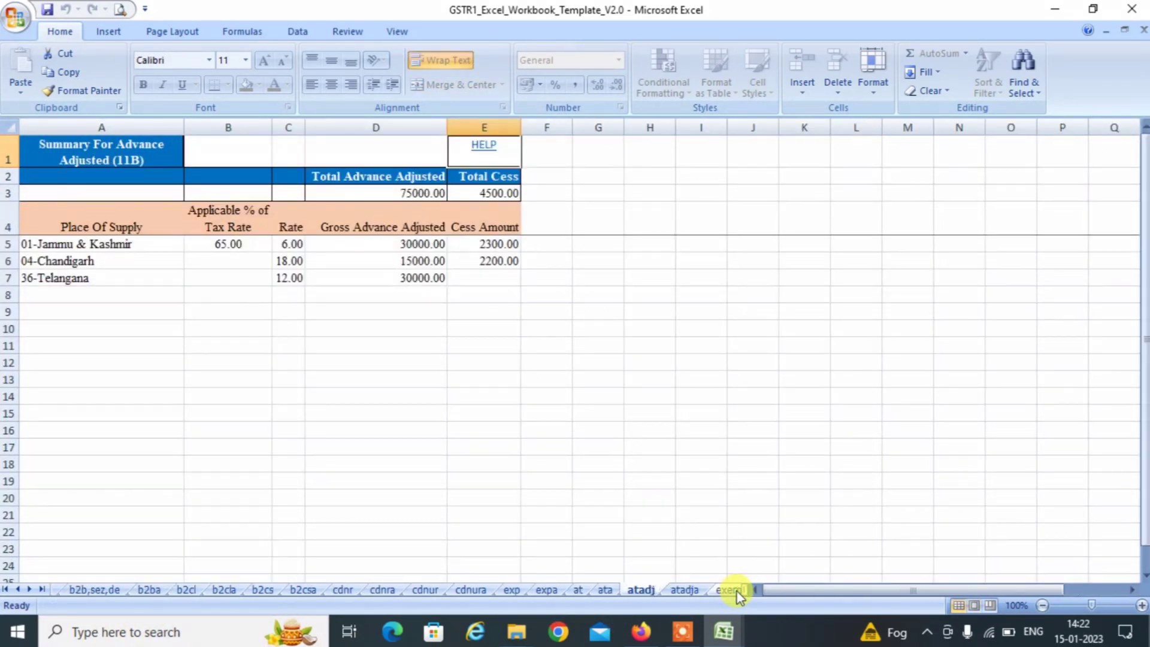
left_click(735, 590)
left_click(735, 591)
left_click(735, 590)
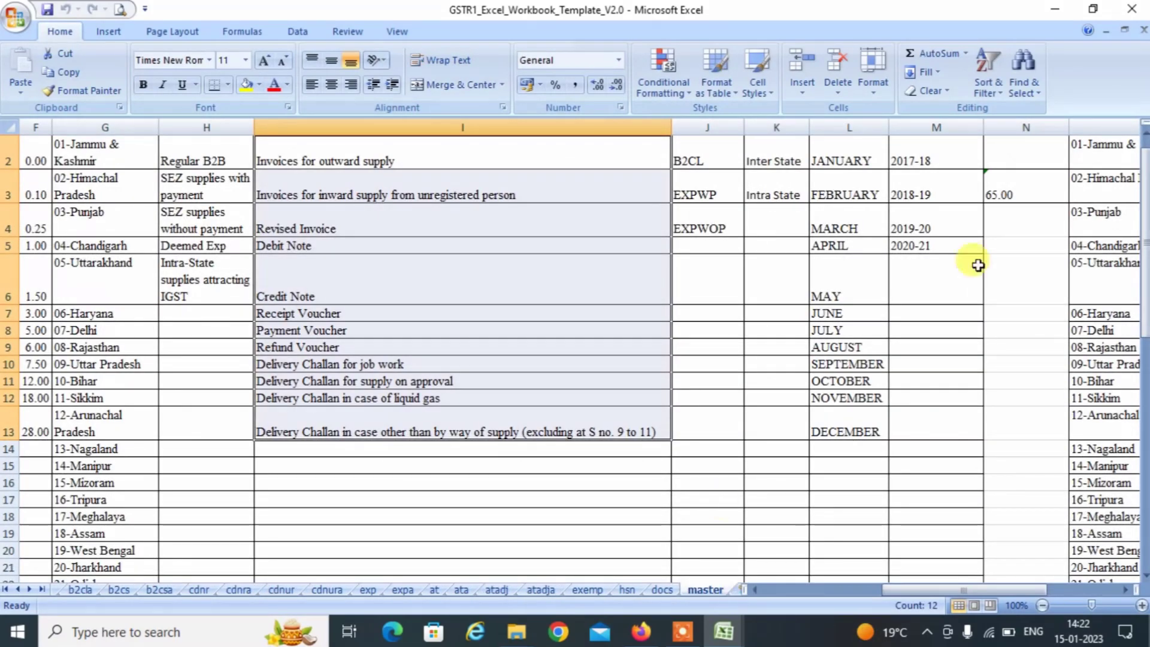
left_click(1030, 148)
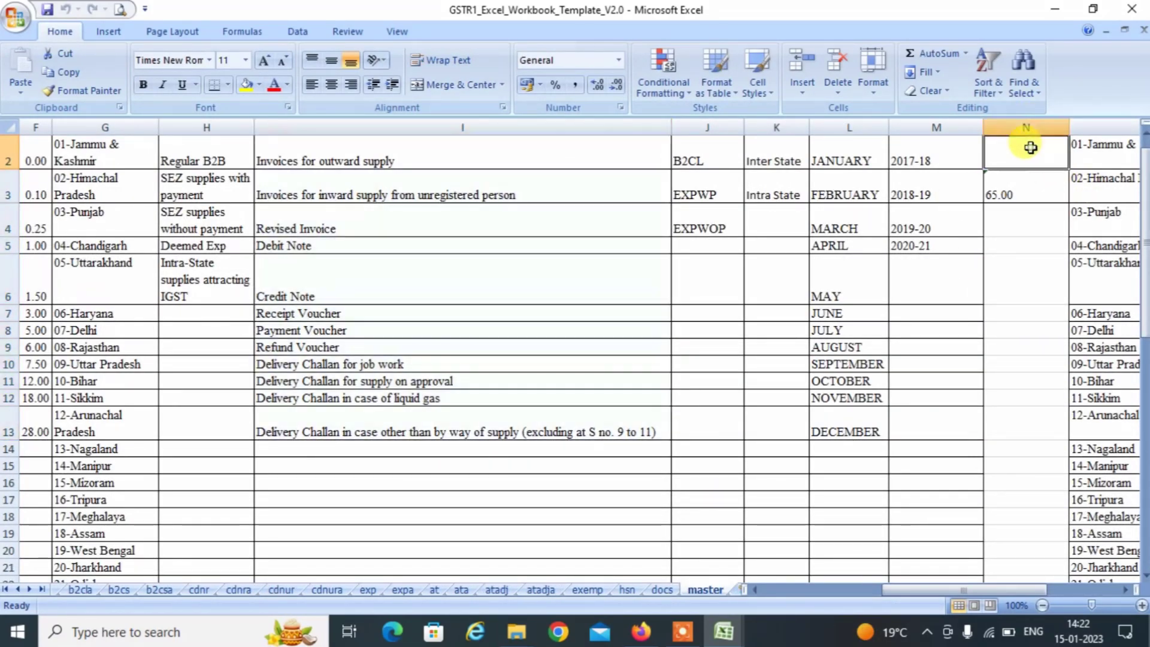
key("Right")
key("Right")
key("Up")
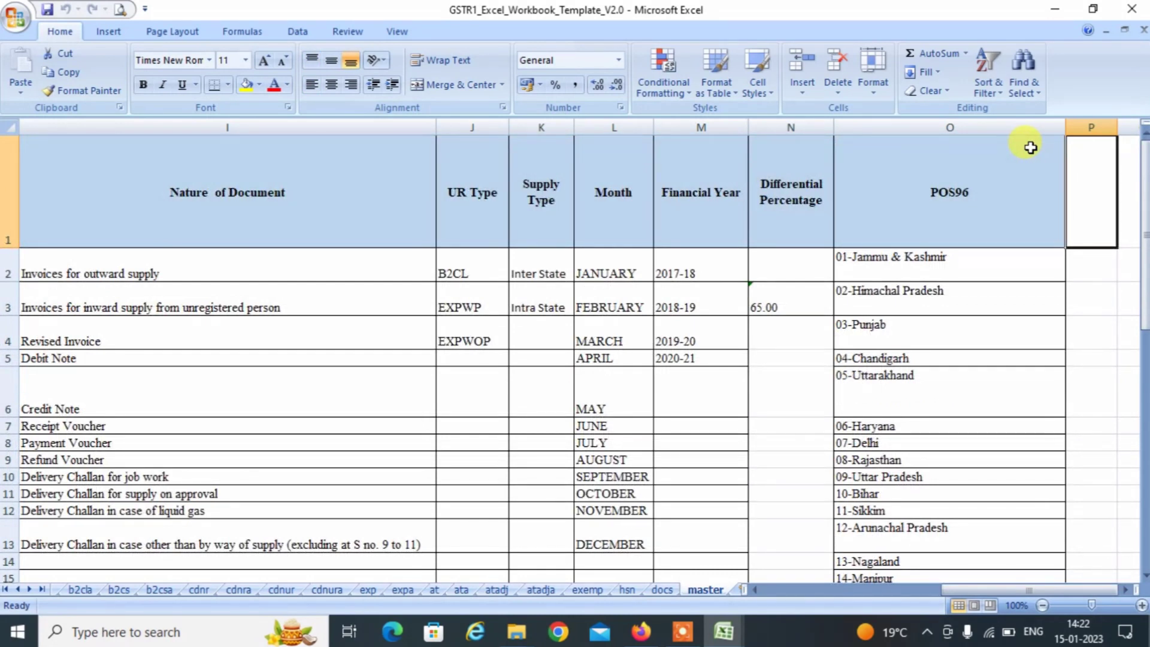
key("Left")
key("Down")
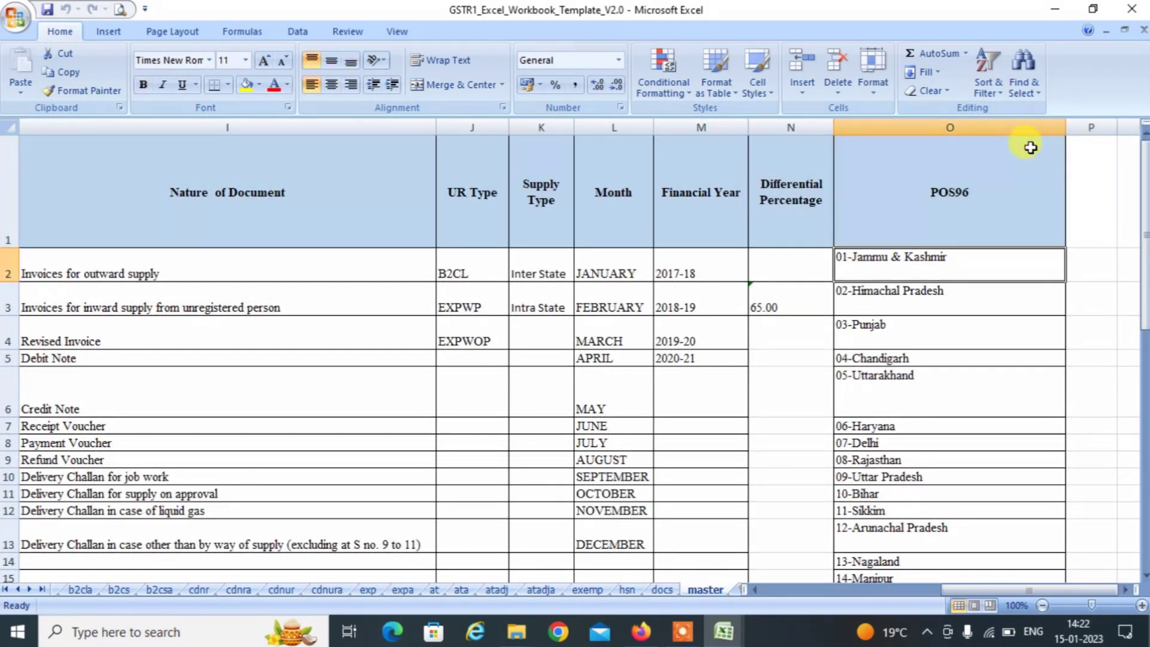
key("Down")
key("Up")
key("Down")
key("Up")
key("Down")
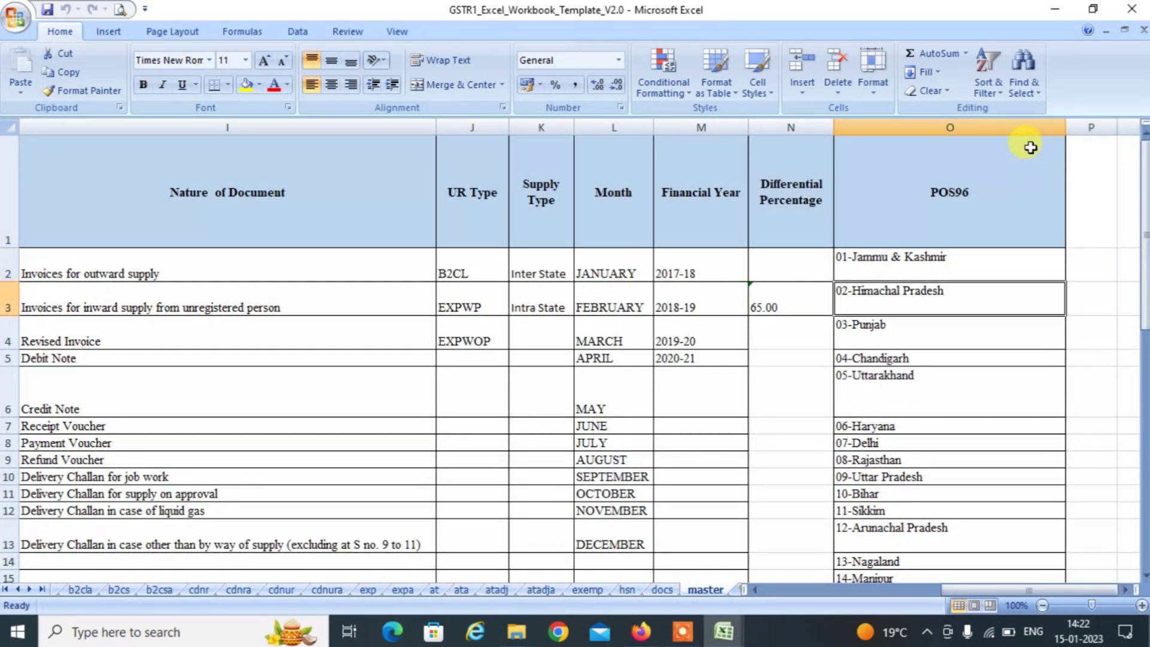
key("Up")
key("Up")
Select and copy the POS96 state codes O1:O40, ending at 97-Other Territory.
key("shift+Down")
key("shift+Down")
key("shift+Down")
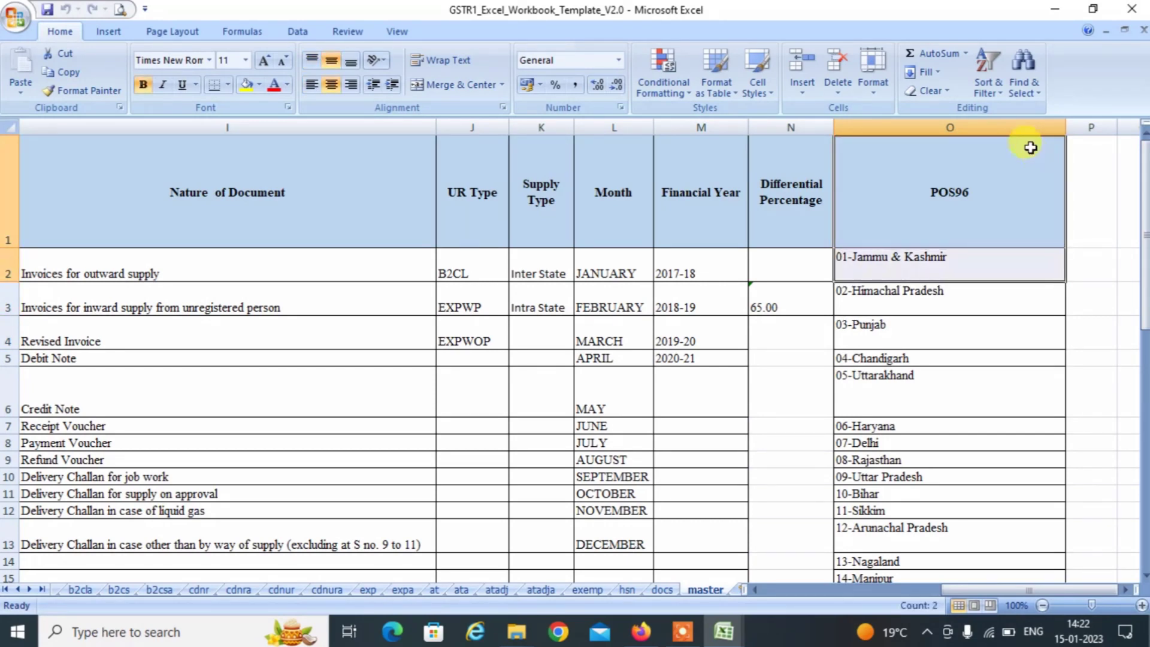
key("shift+Down")
key("shift+Down")
key("shift+Down")
key("shift+Down")
key("shift+Down")
key("shift+Down")
key("shift+Down")
key("shift+Down")
key("shift+Down")
key("shift+Down")
key("shift+Down")
key("shift+Down")
key("shift+Down")
key("shift+Down")
key("shift+Down")
key("shift+Down")
key("shift+Down")
key("shift+Down")
key("shift+Down")
key("shift+Down")
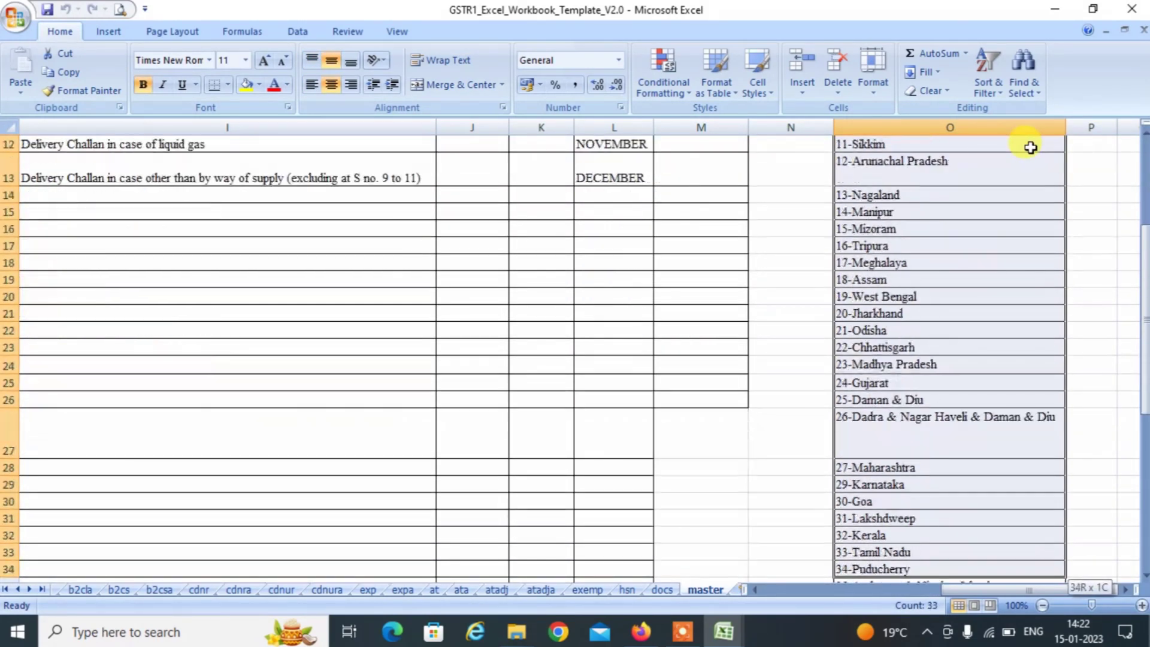
key("shift+Up")
key("shift+Up")
key("shift+Up")
key("shift+Up")
key("shift+Up")
key("shift+Up")
key("shift+Up")
key("shift+Up")
key("shift+Up")
key("shift+Up")
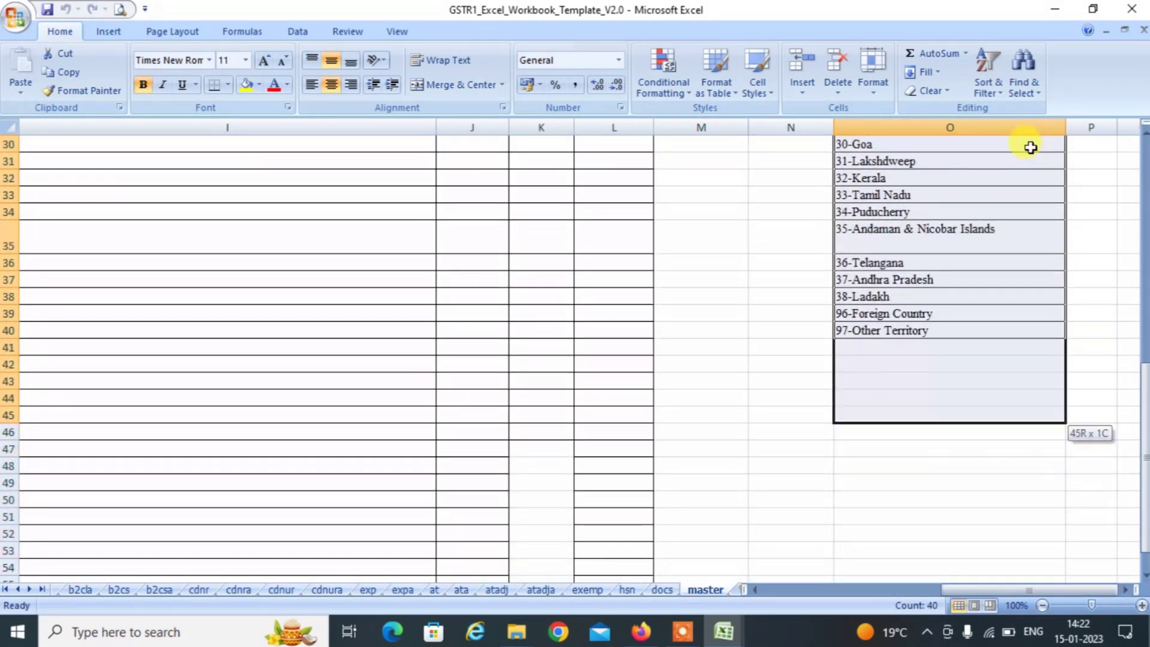
key("shift+Up")
key("ctrl+c")
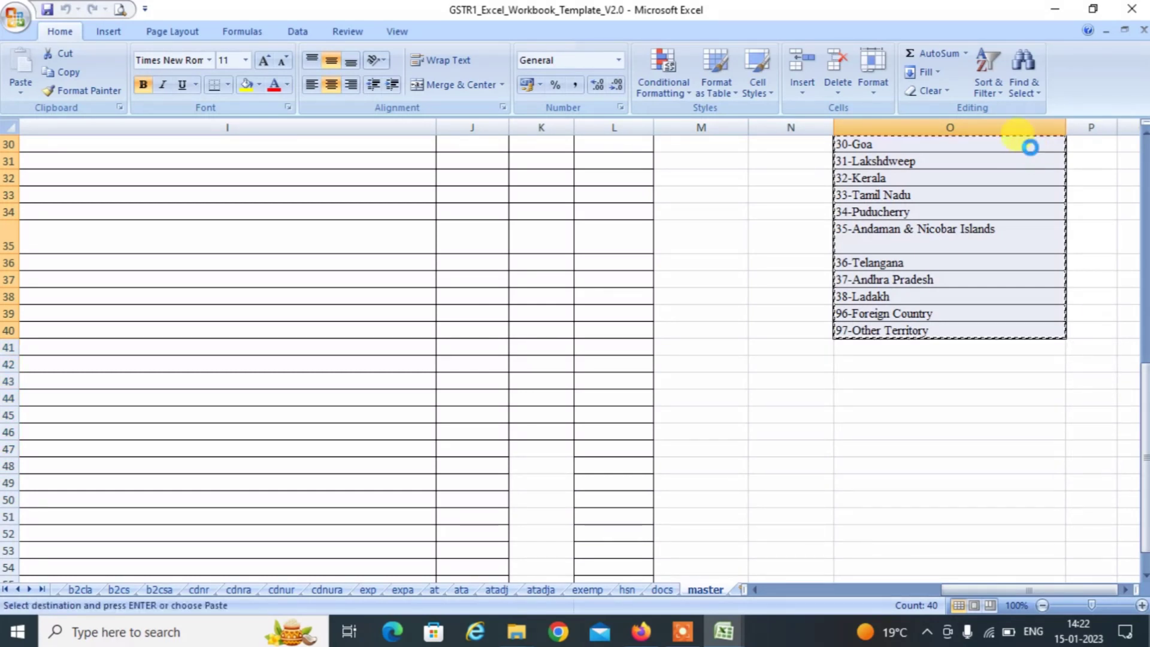
key("alt+Tab")
key("alt+Tab")
key("alt+Tab")
key("alt+Tab")
key("alt+Tab")
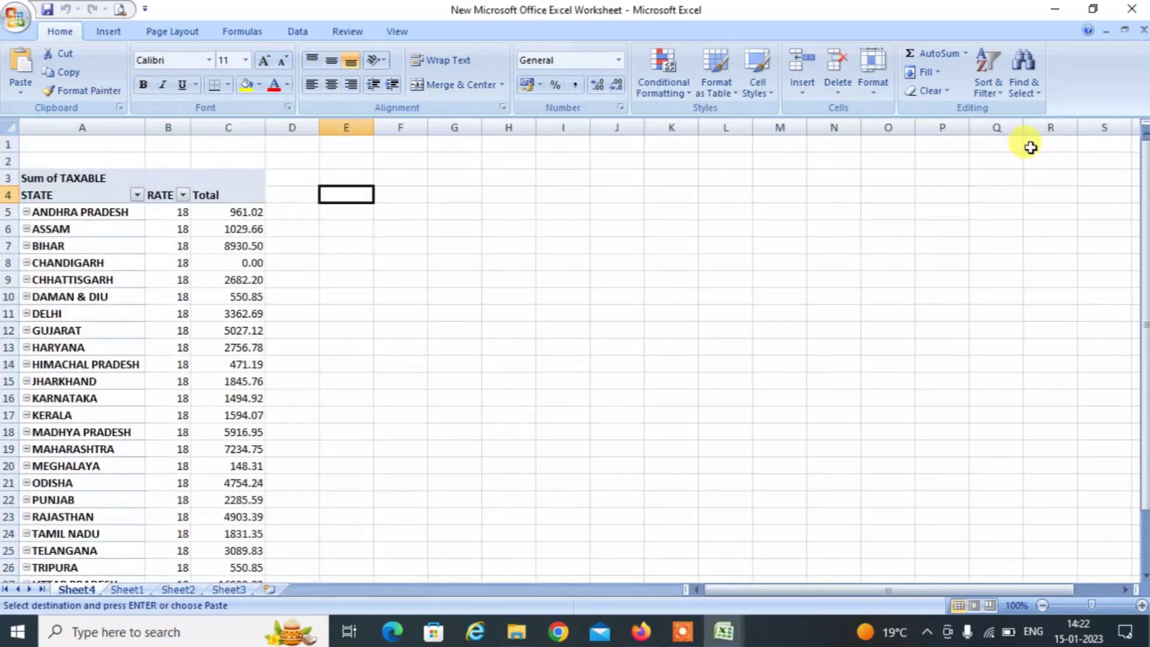
Paste the copied POS96 state-code list at cell I4 beside the pivot table.
key("Right")
key("Right")
key("Right")
key("Right")
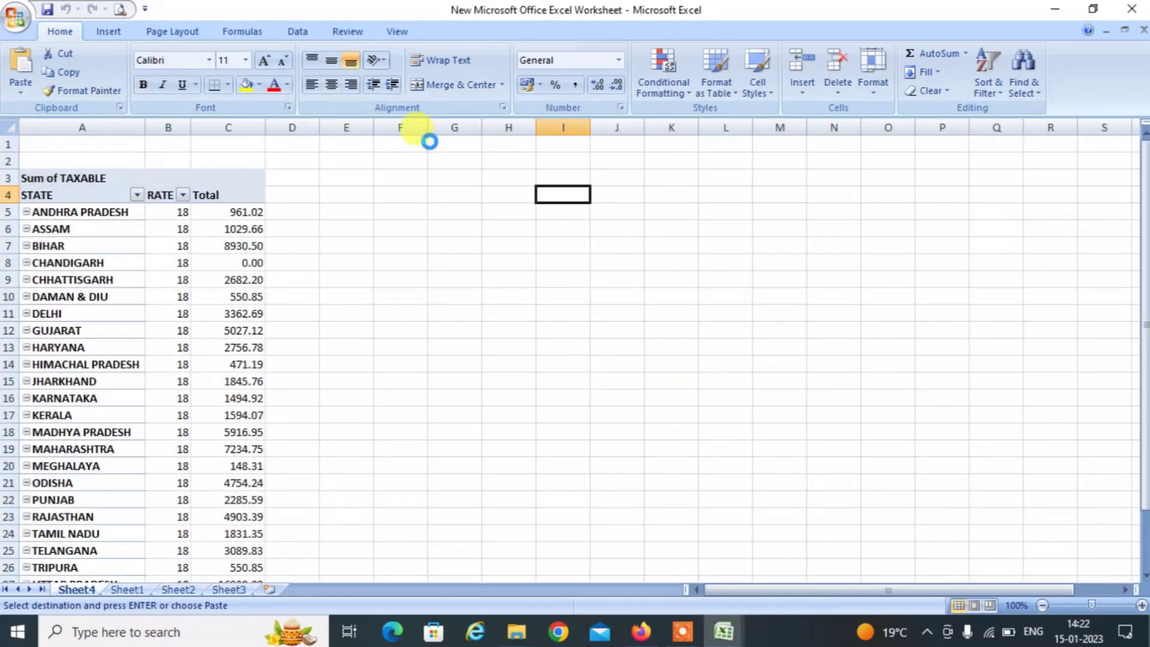
key("ctrl+v")
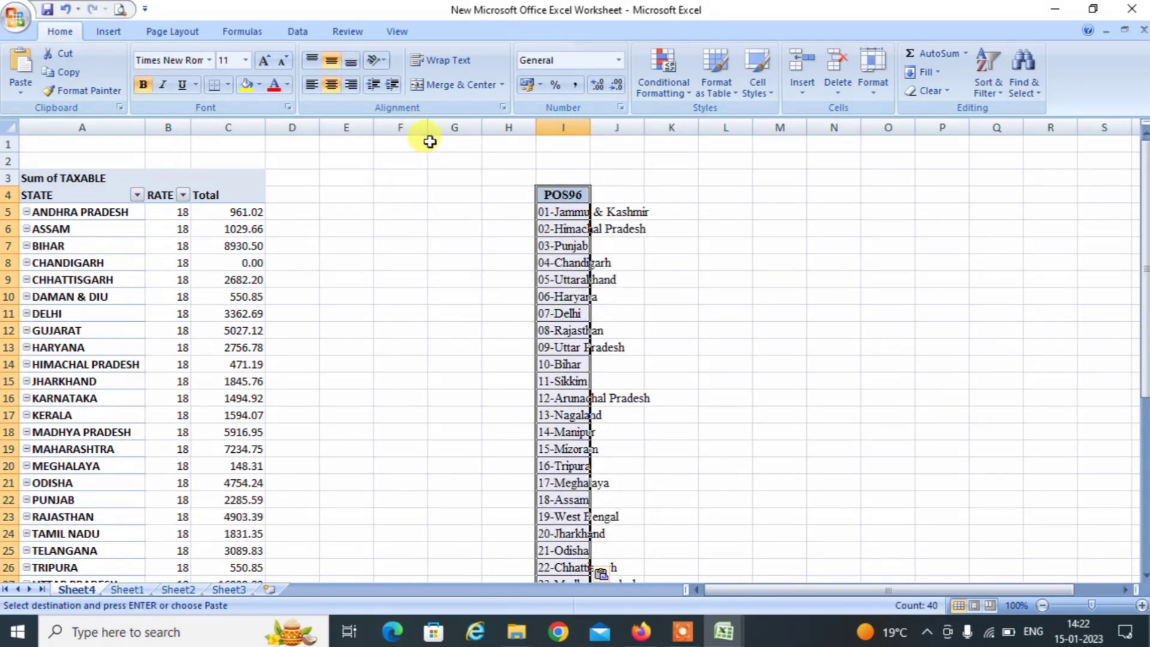
key("Down")
key("Up")
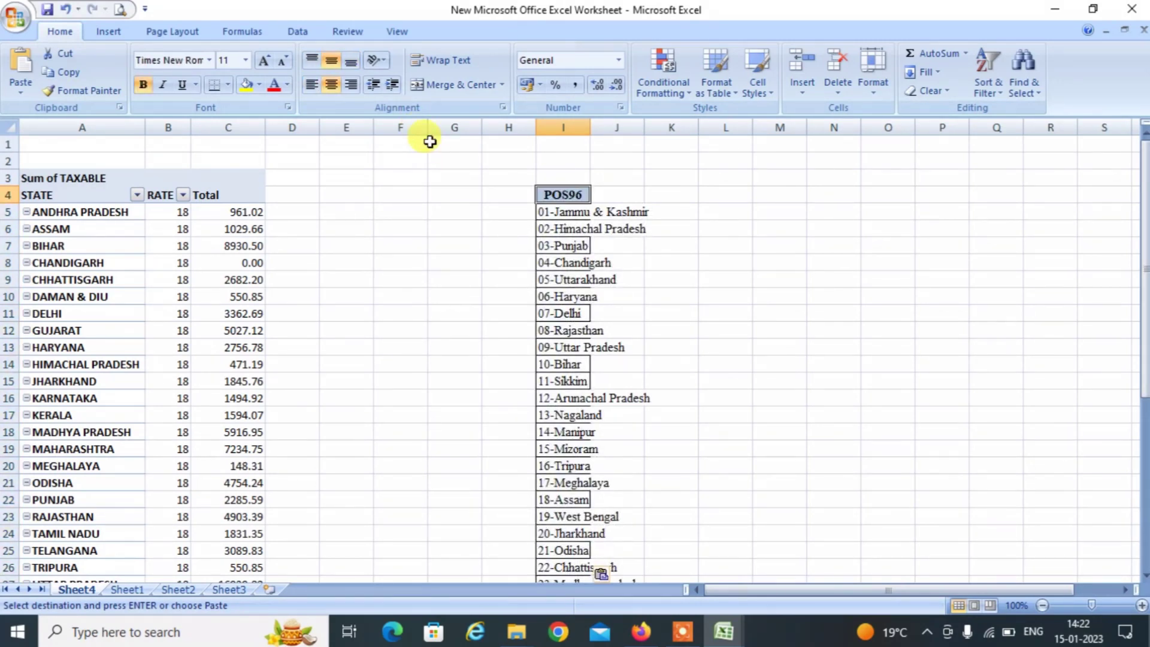
Move the POS96 list from I4:I43 into column F starting at F4.
key("ctrl+shift+Down")
scroll(429, 141, "up", 6)
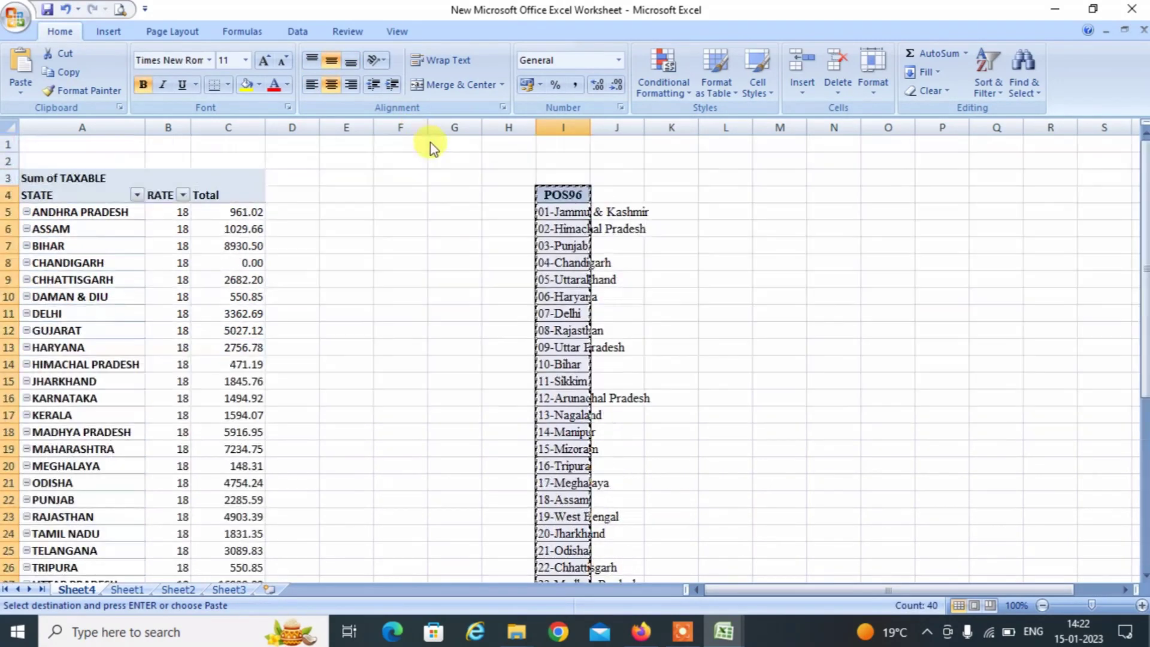
key("ctrl+c")
key("Left")
key("Left")
key("Left")
key("Left")
key("Left")
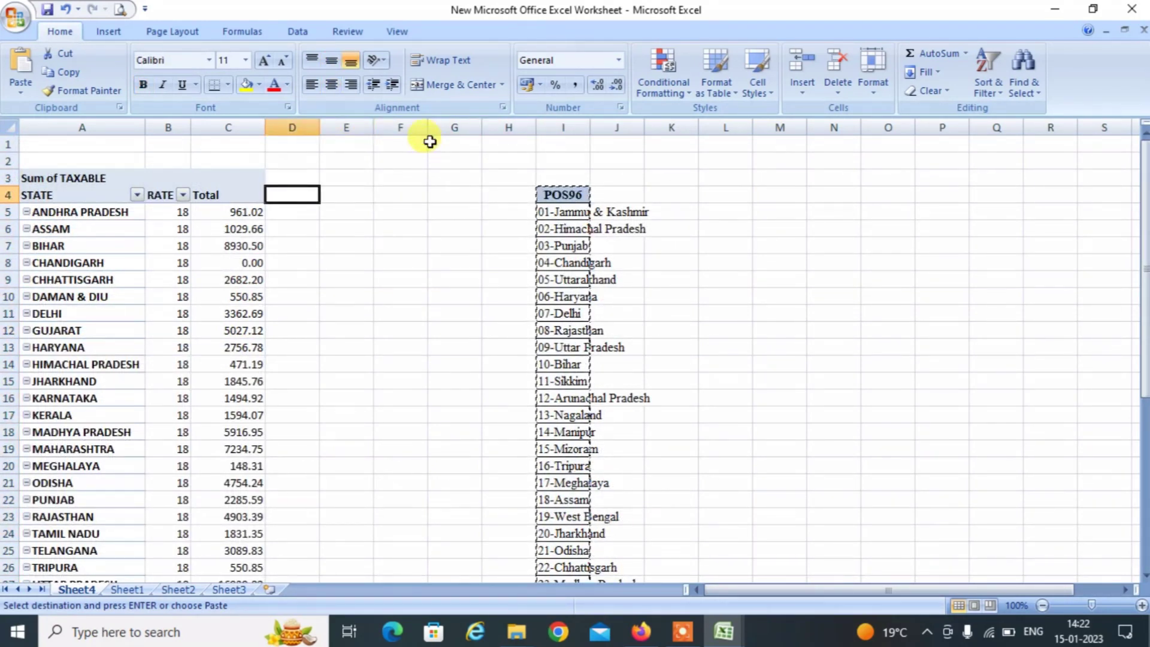
key("Right")
key("Right")
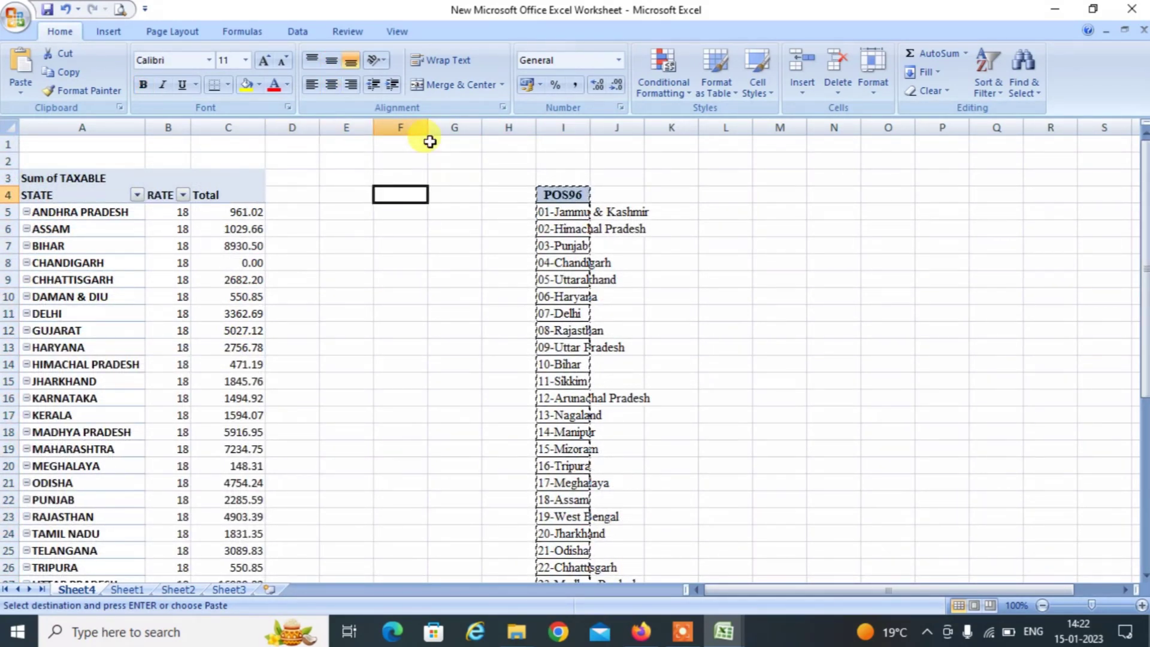
key("Return")
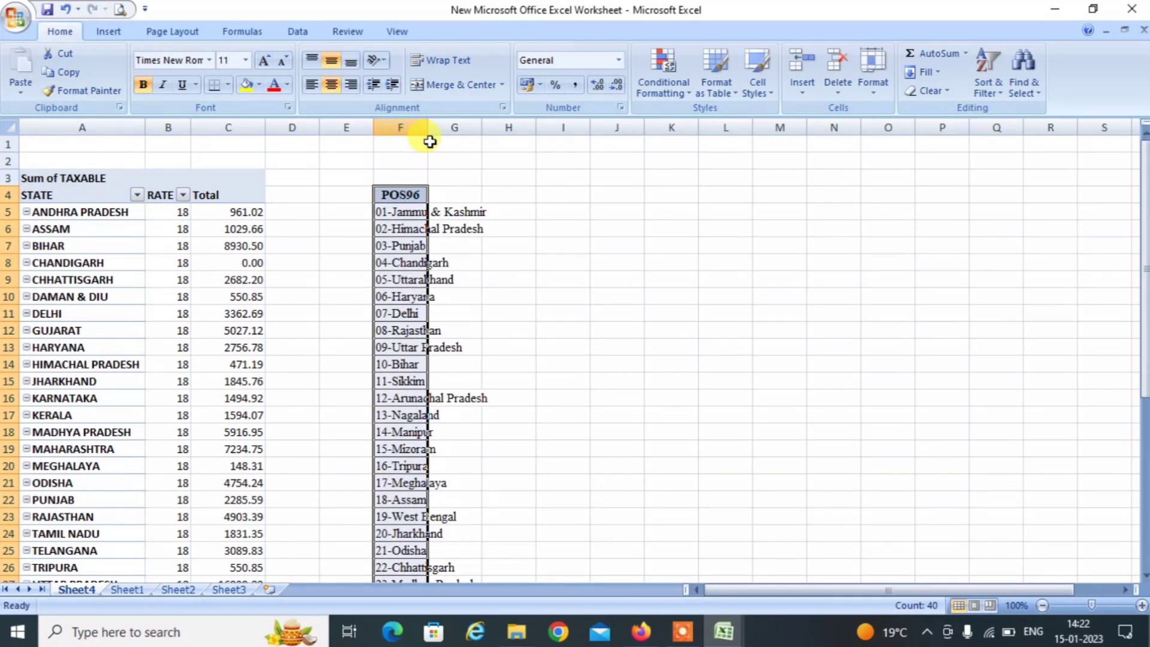
left_click(558, 296)
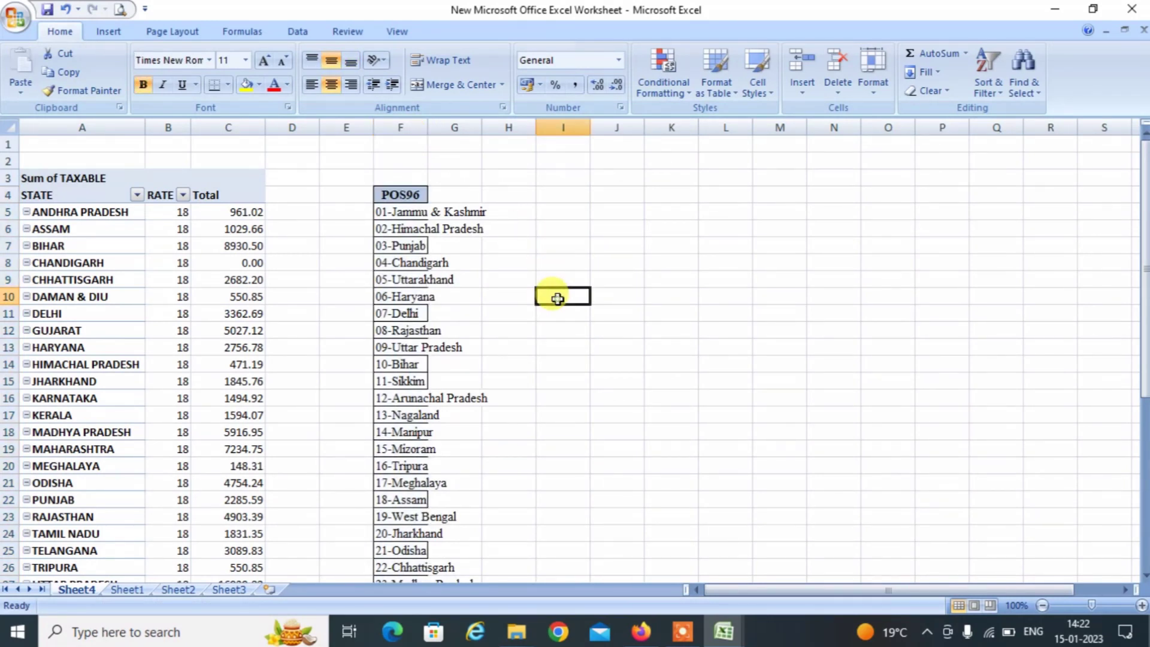
left_click(291, 214)
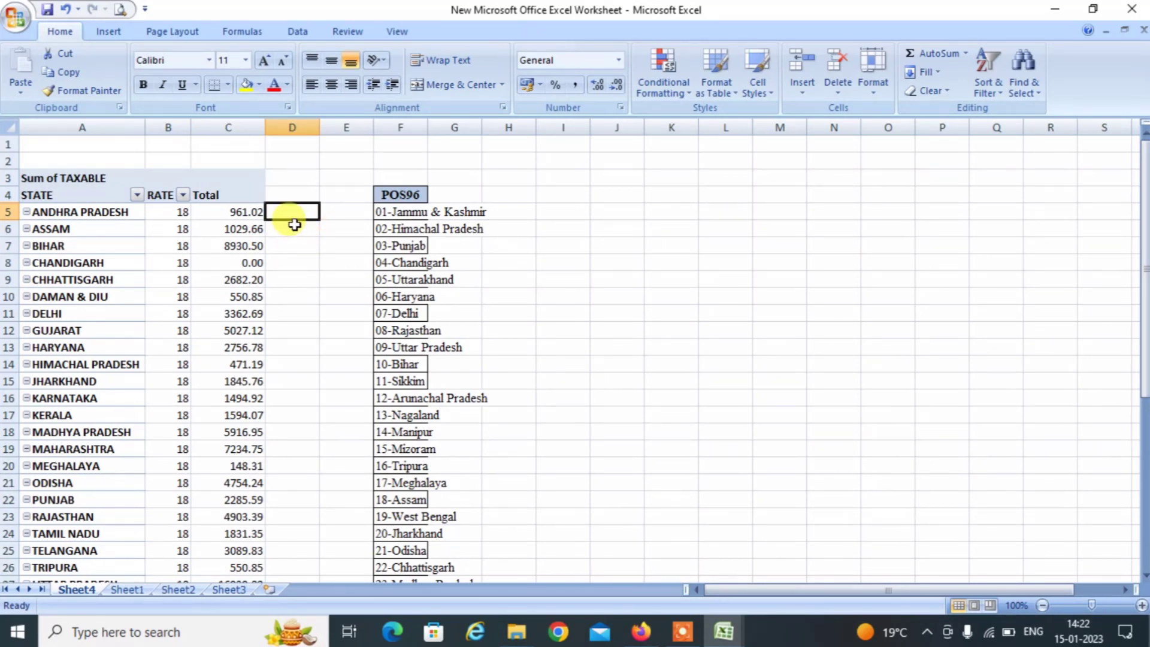
Copy the 37-Andhra Pradesh code into D5 beside Andhra Pradesh.
key("Left")
key("Left")
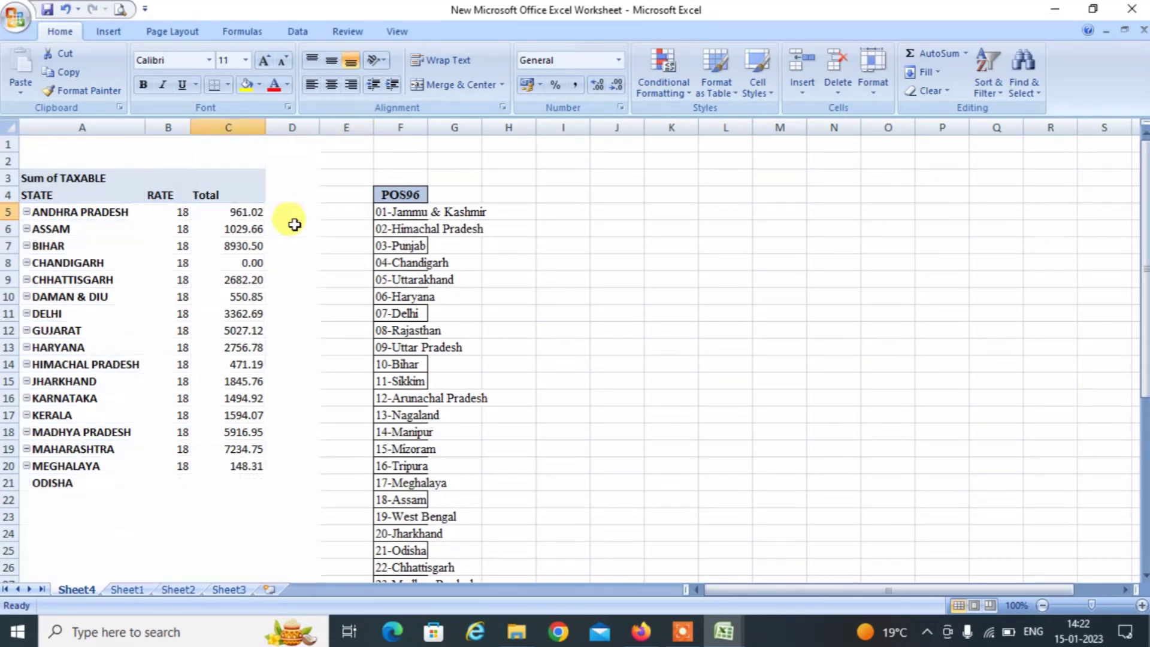
key("Left")
key("Right")
key("Right")
key("Right")
key("Right")
key("Right")
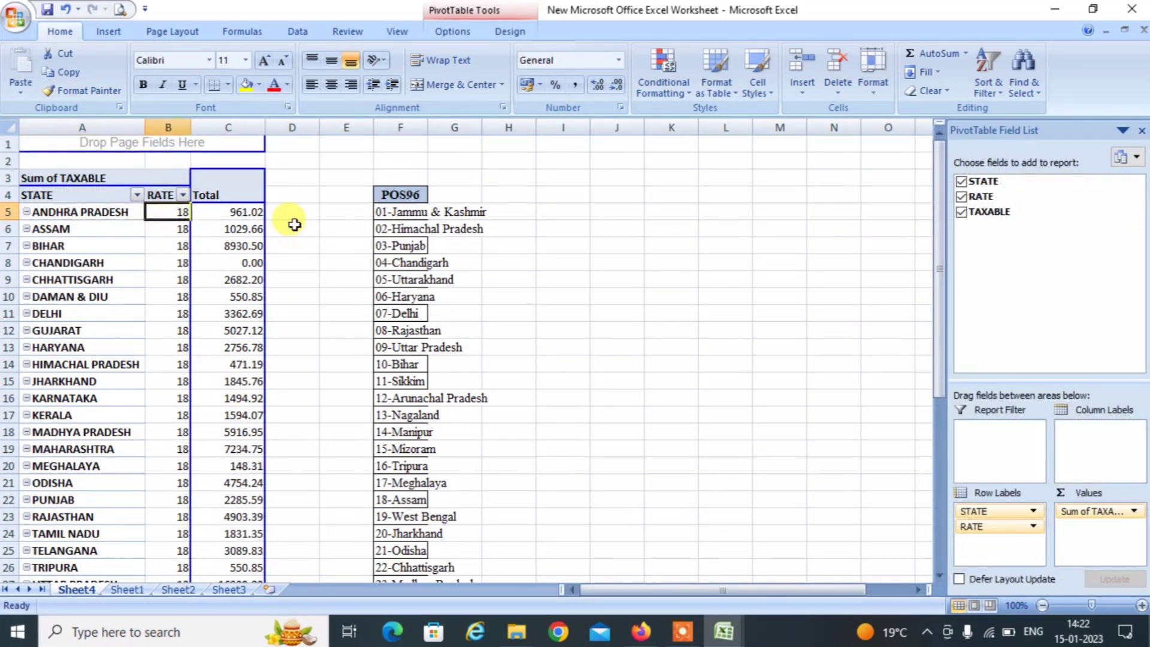
key("Down")
key("Down")
key("Down")
key("Down")
key("Down")
key("Down")
key("Down")
key("Down")
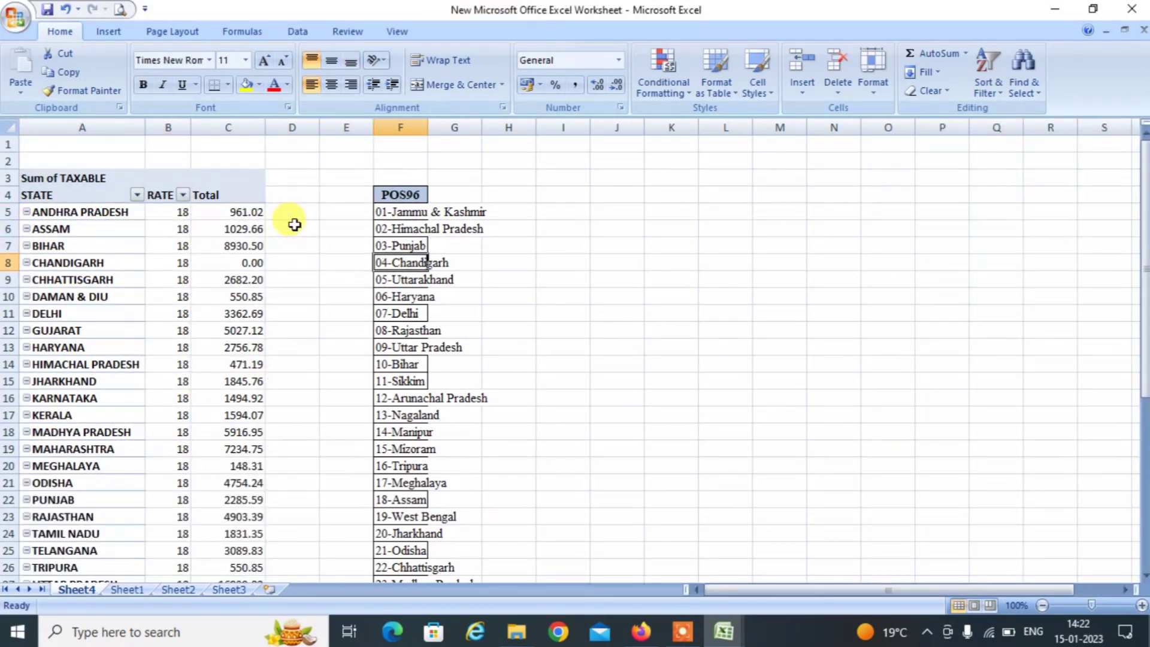
key("Down")
key("Down")
key("Down")
key("Down")
key("Down")
key("Down")
key("Down")
key("Down")
key("Down")
key("Down")
key("Down")
key("Down")
key("Down")
key("Down")
key("Down")
key("Down")
key("Down")
key("Down")
key("Down")
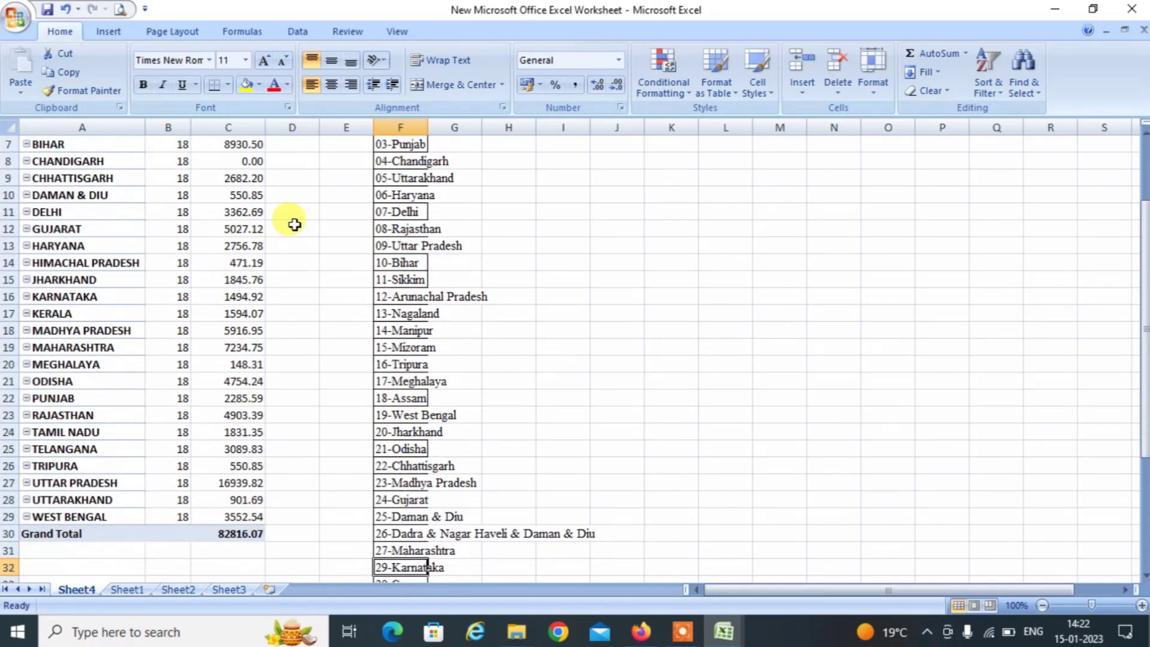
key("Down")
key("Down")
key("Down")
key("Down")
key("Down")
key("Down")
key("Down")
key("Down")
key("Down")
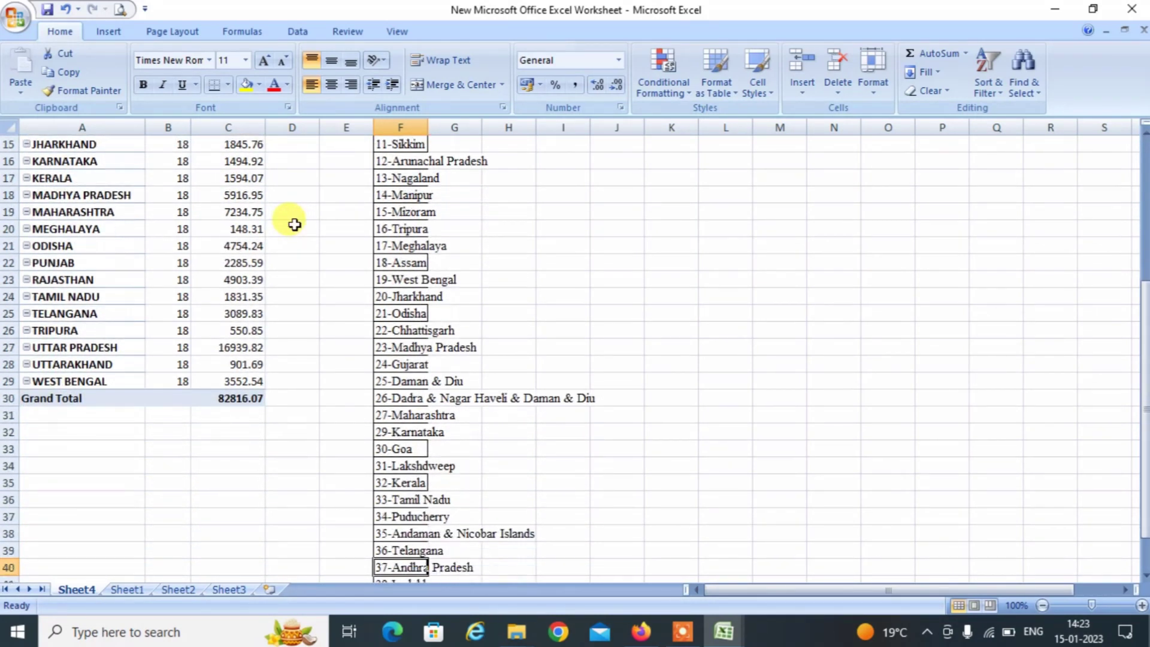
key("Up")
key("ctrl+c")
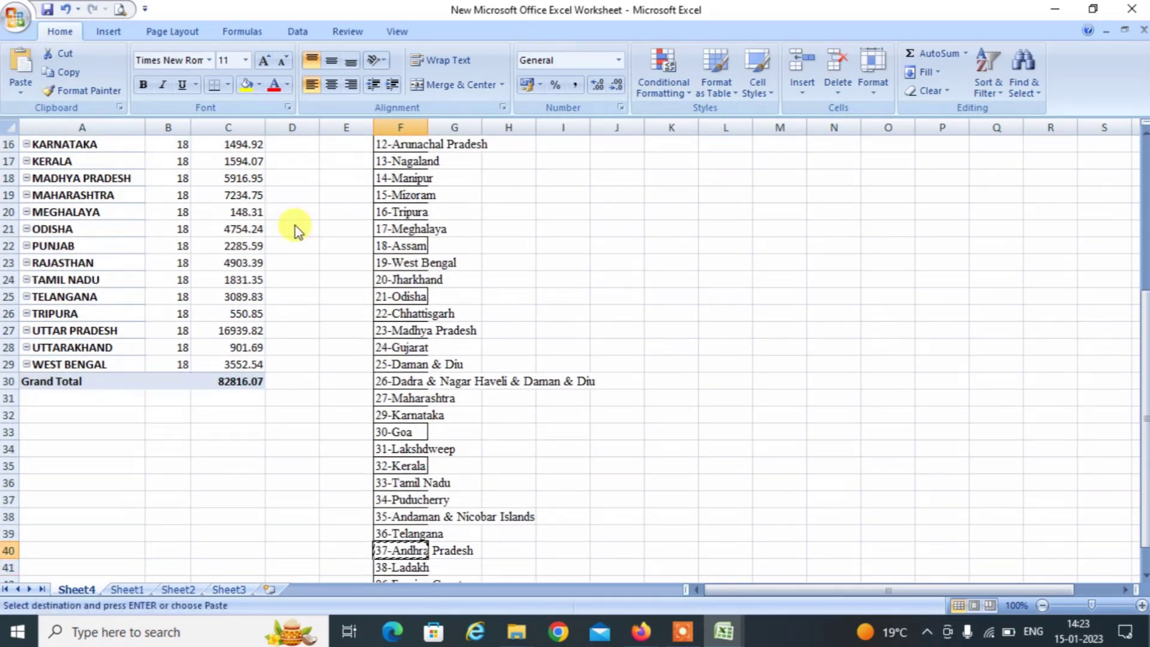
key("Left")
key("Up")
key("Up")
key("Up")
key("Up")
key("Up")
key("Up")
key("Up")
key("Up")
key("Up")
key("Up")
key("Up")
key("Up")
key("Up")
key("Up")
key("Up")
key("Up")
key("Up")
key("Up")
key("Up")
key("Up")
key("Up")
key("Up")
key("Up")
key("Up")
key("Up")
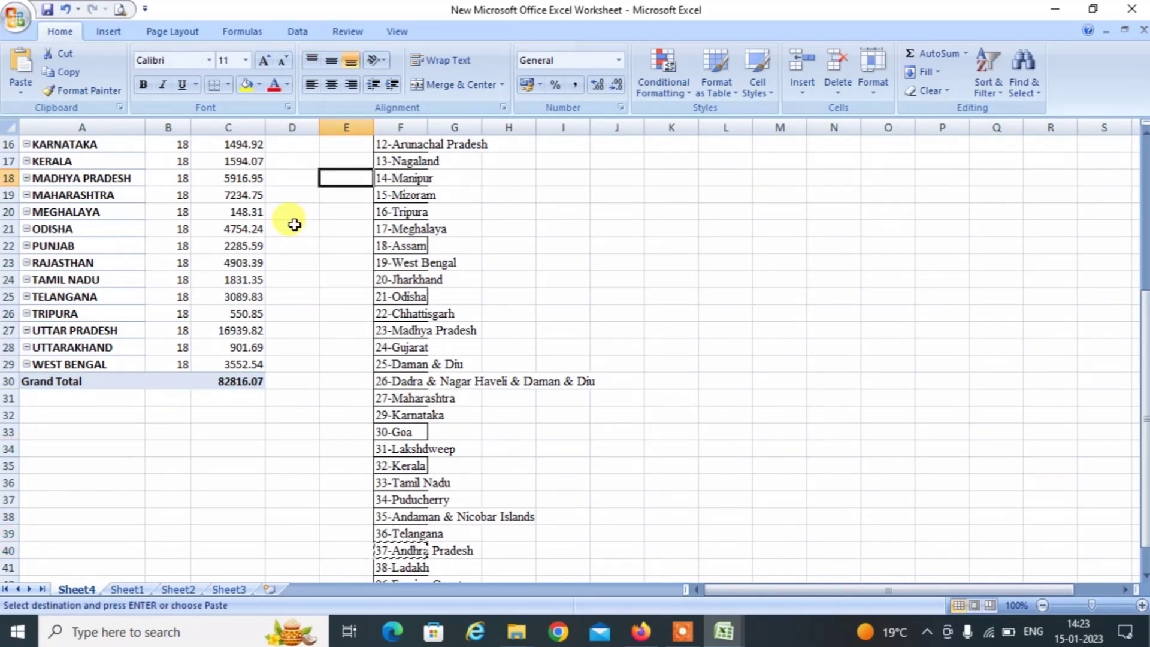
key("Left")
key("Left")
key("Right")
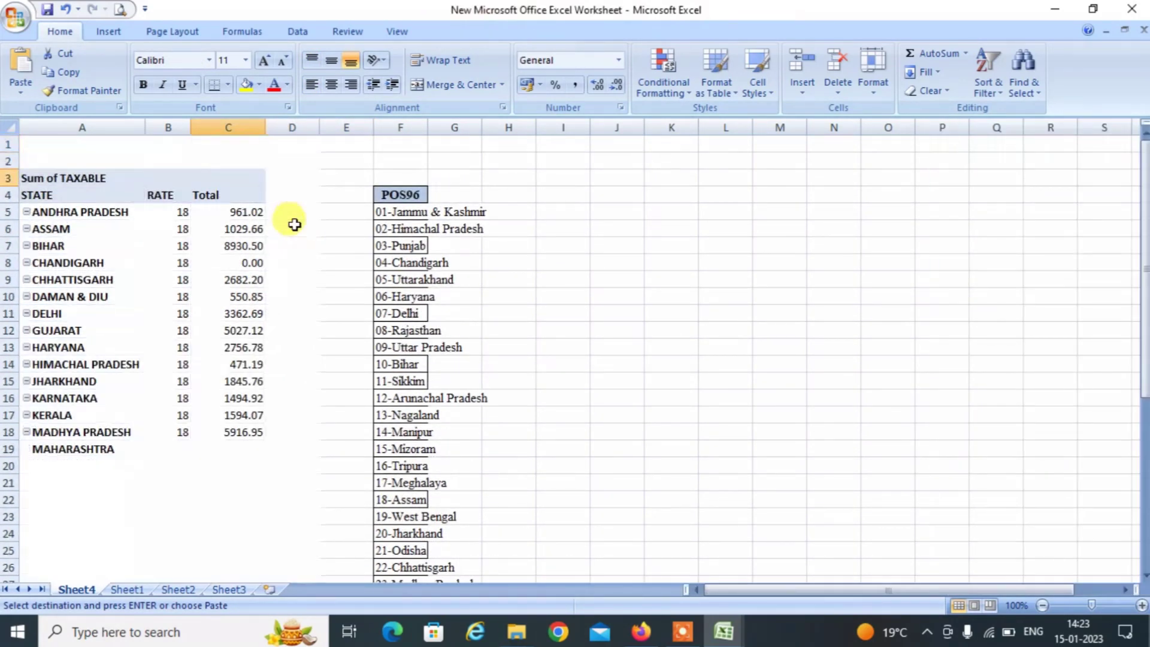
key("Down")
key("Down")
key("Down")
key("Down")
key("ctrl+v")
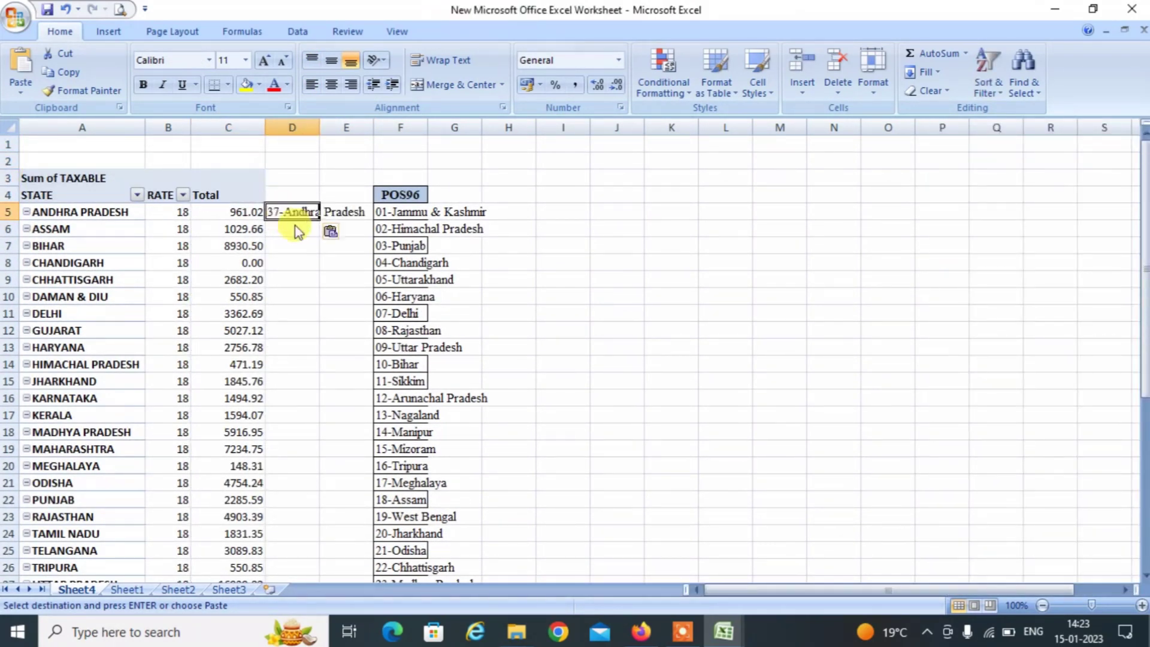
Copy the 18-Assam code into D6 beside Assam.
key("Down")
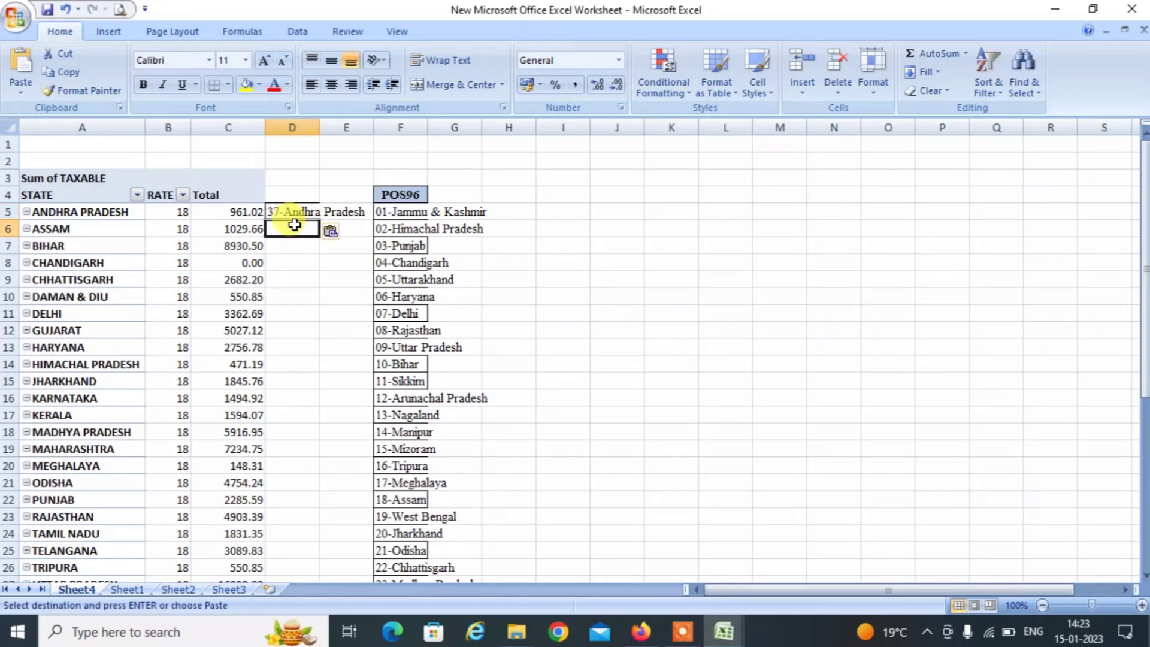
key("Right")
key("Right")
key("Down")
key("Down")
key("Down")
key("Down")
key("Down")
key("Down")
key("Down")
key("Down")
key("Down")
key("Down")
key("Down")
key("Down")
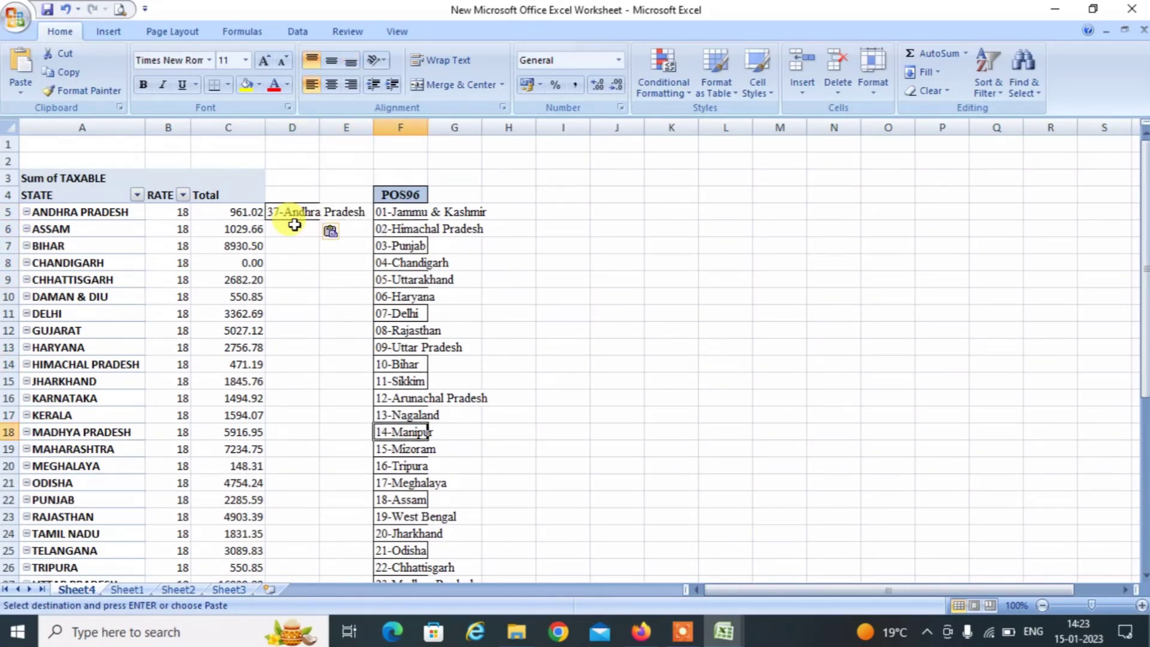
key("Down")
key("Down")
key("Down")
key("Down")
key("Down")
key("Down")
key("Down")
key("Down")
key("Down")
key("Down")
key("Down")
key("Down")
key("Down")
key("Down")
key("Down")
key("Down")
key("Down")
key("Down")
key("Down")
key("Down")
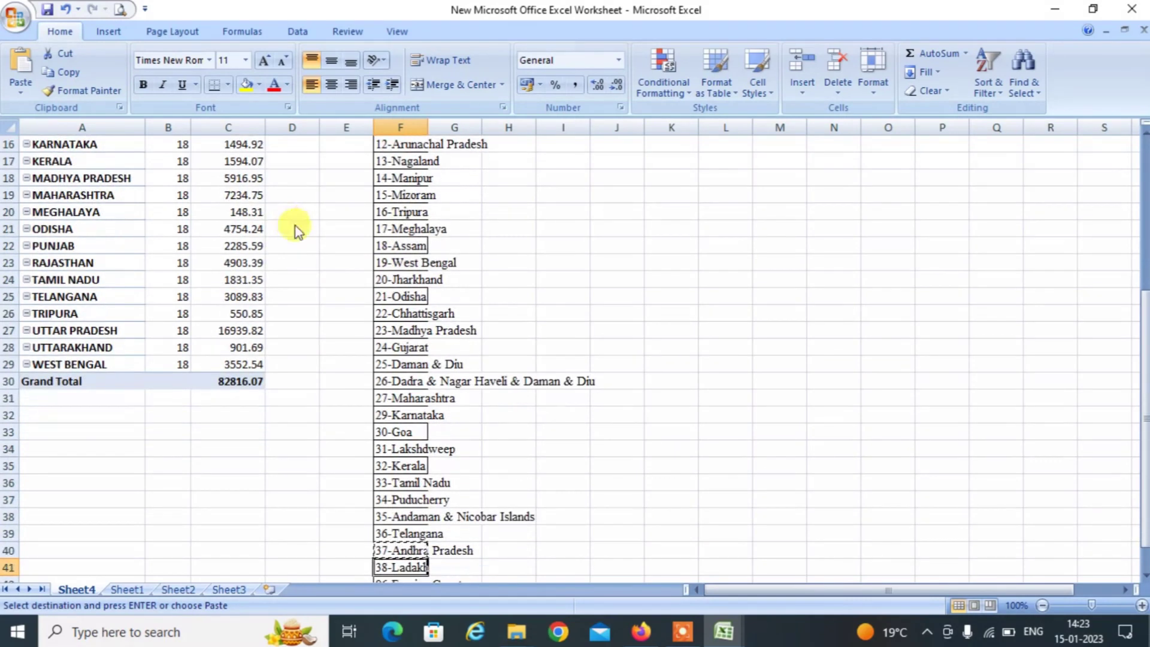
key("Down")
key("Down")
key("Down")
key("Up")
key("Up")
key("Up")
key("Up")
key("Up")
key("Up")
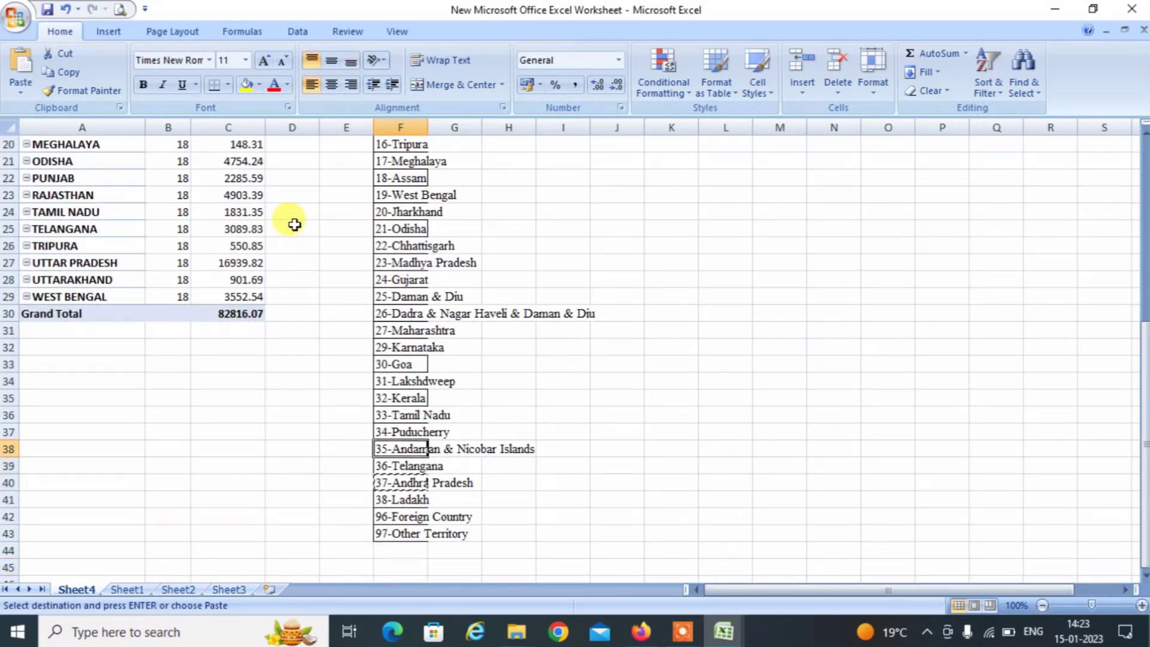
key("Up")
key("Up")
key("Up")
key("Up")
key("Up")
key("Up")
key("Up")
key("Up")
key("Up")
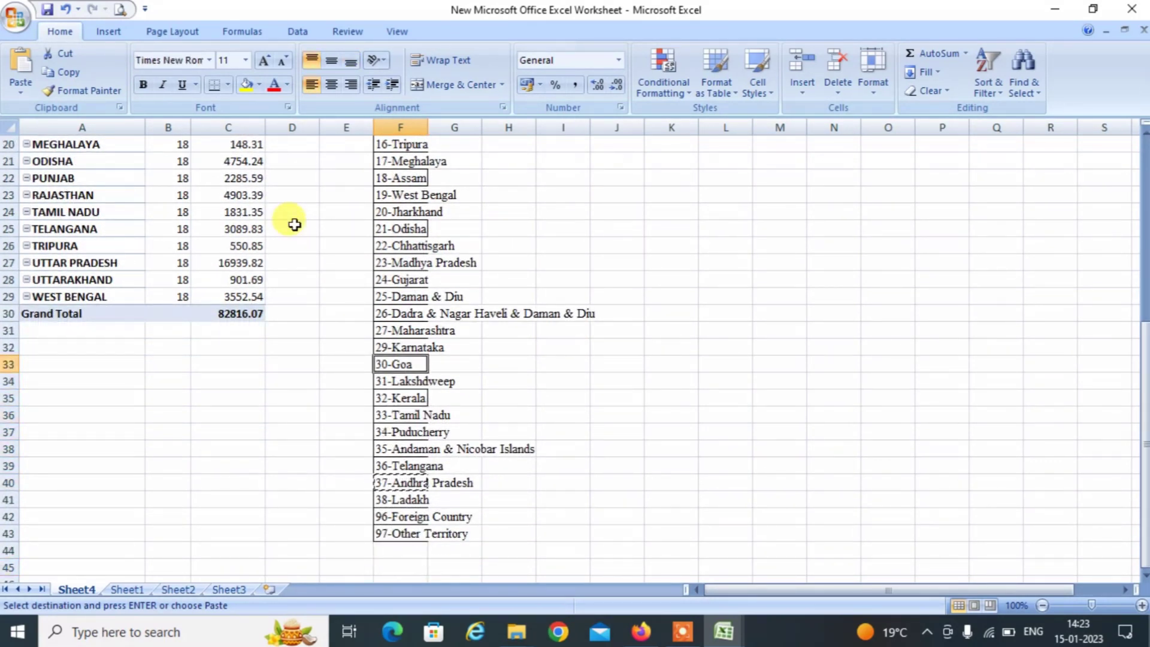
key("Up")
key("Up")
key("Up")
key("Up")
key("Up")
key("Up")
key("Up")
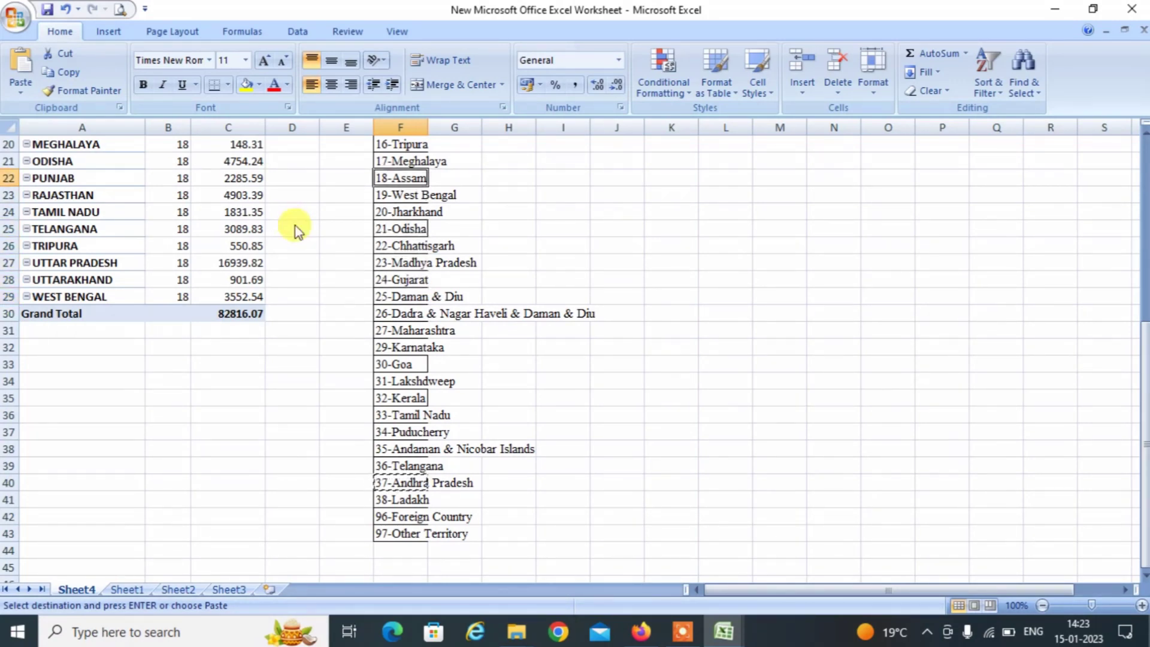
key("ctrl+c")
key("Up")
key("Up")
key("Up")
key("Up")
key("Up")
key("Up")
key("Up")
key("Up")
key("Up")
key("Up")
key("Up")
key("Up")
key("Up")
key("Up")
key("Up")
key("Up")
key("Up")
key("Up")
key("Up")
key("Up")
key("Left")
key("Left")
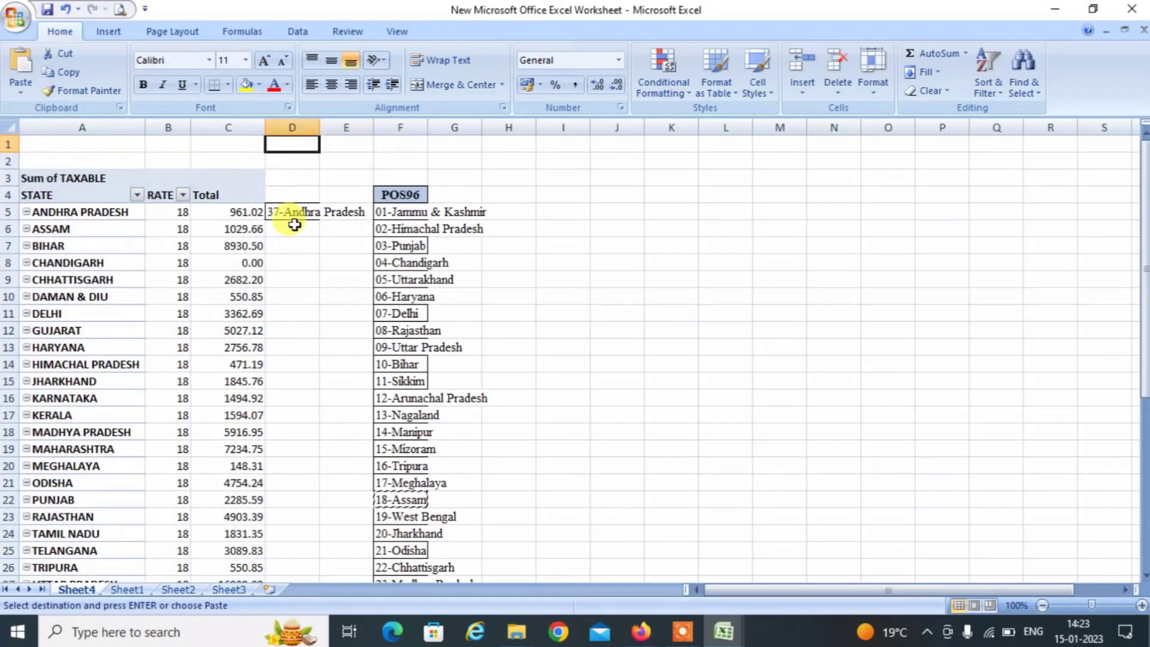
key("Down")
key("Down")
key("Down")
key("Down")
key("Down")
key("ctrl+v")
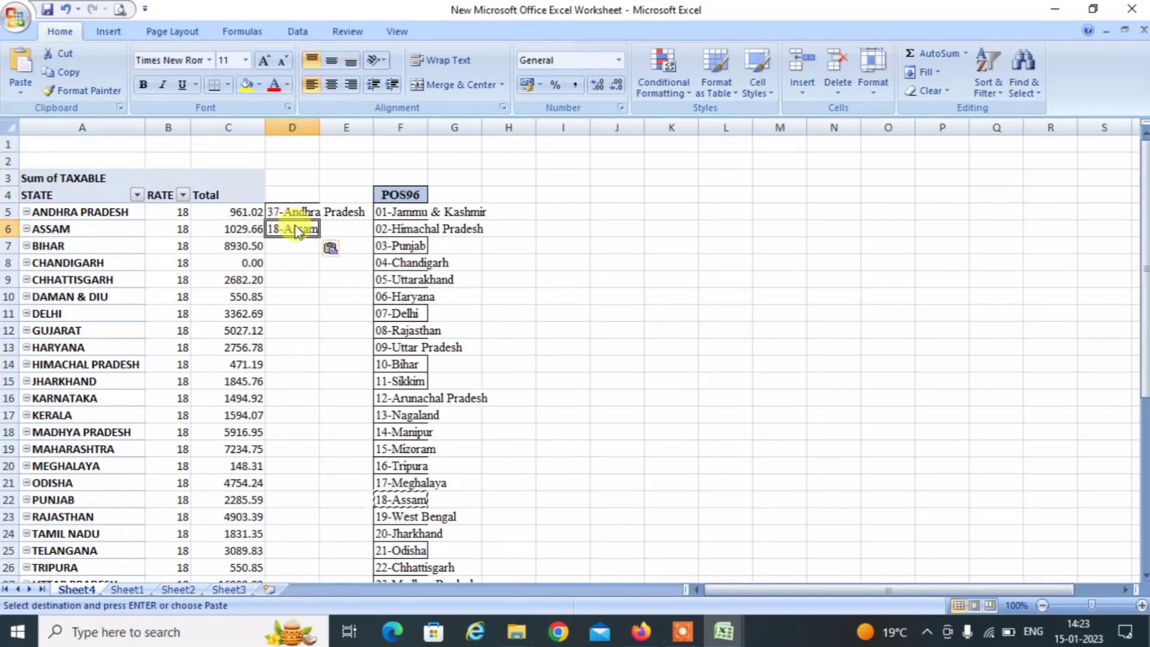
Check the Bihar row and review the filled place-of-supply codes down column D.
key("Down")
key("Left")
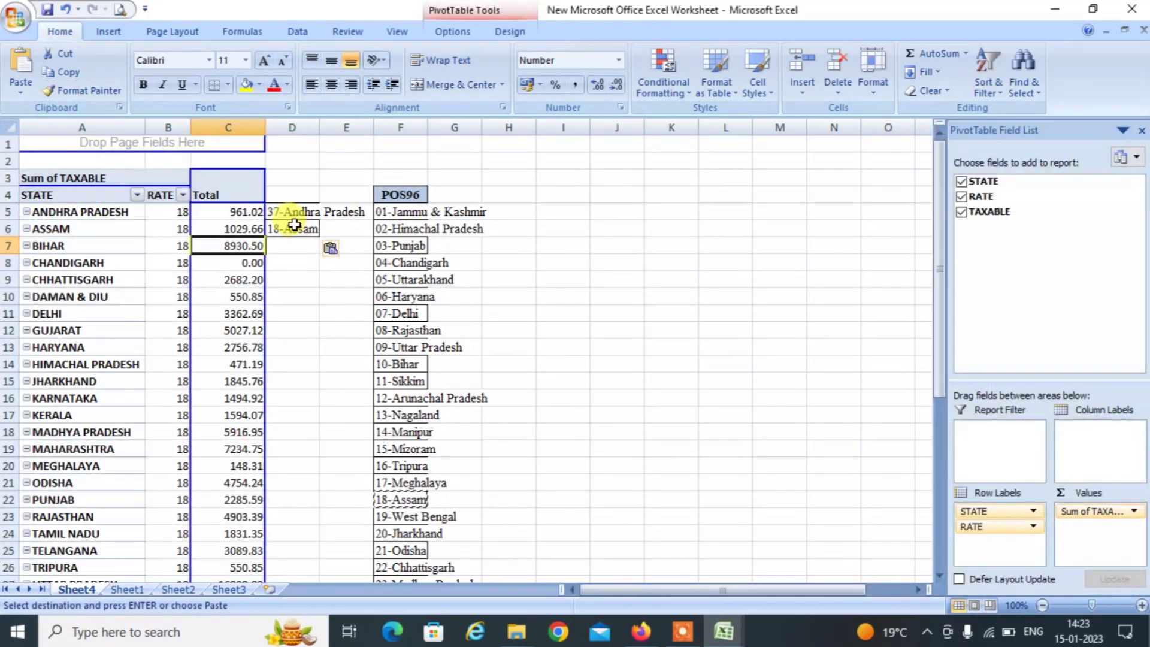
key("Right")
key("Right")
key("Right")
key("Left")
key("Left")
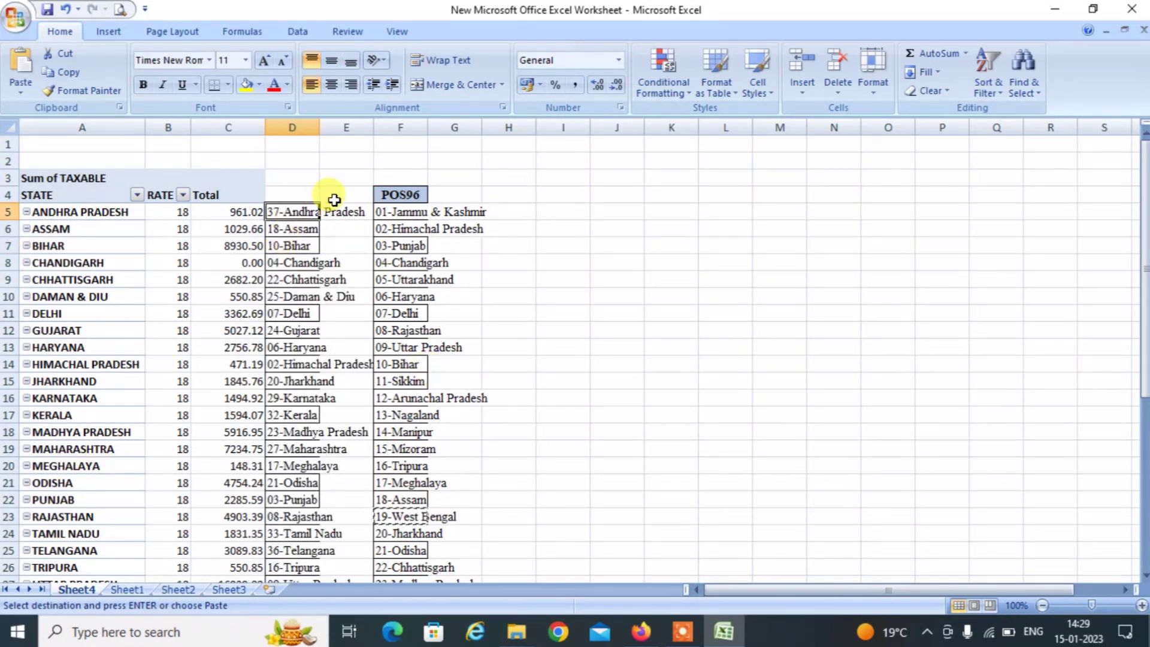
left_click(283, 198)
key("Down")
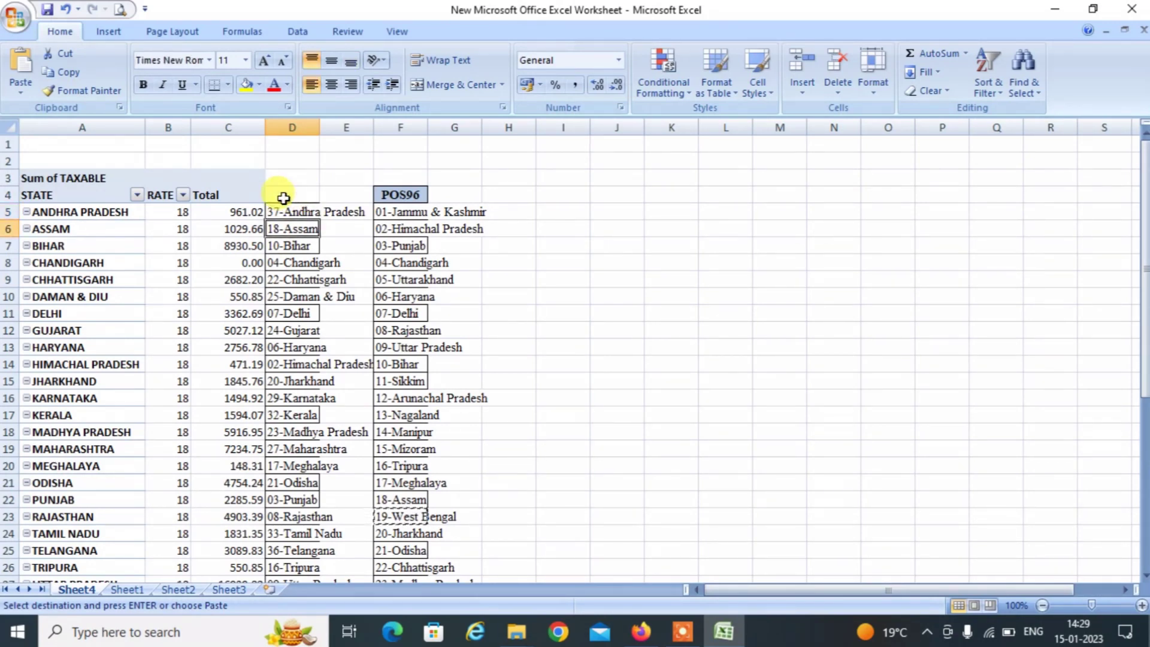
key("Down")
key("Down")
key("Down")
key("Down")
key("Down")
key("Down")
key("Down")
key("Down")
key("Down")
key("Down")
key("Down")
key("Down")
key("Down")
key("Down")
key("Down")
key("Down")
key("Down")
key("Down")
key("Down")
key("Down")
key("Up")
key("Up")
key("Up")
key("Up")
key("Up")
key("Up")
key("Up")
key("Up")
key("Up")
key("Up")
key("Up")
key("Up")
key("Up")
key("Up")
key("Up")
key("Up")
key("Up")
key("Up")
key("Up")
key("Up")
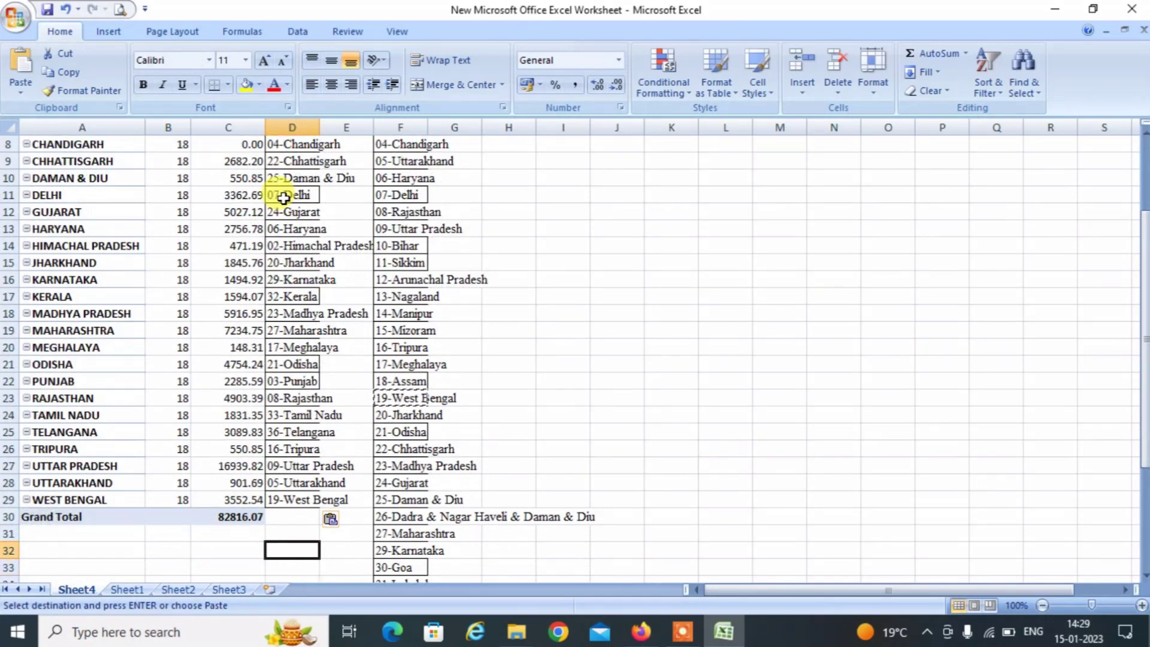
key("Right")
key("Right")
key("Right")
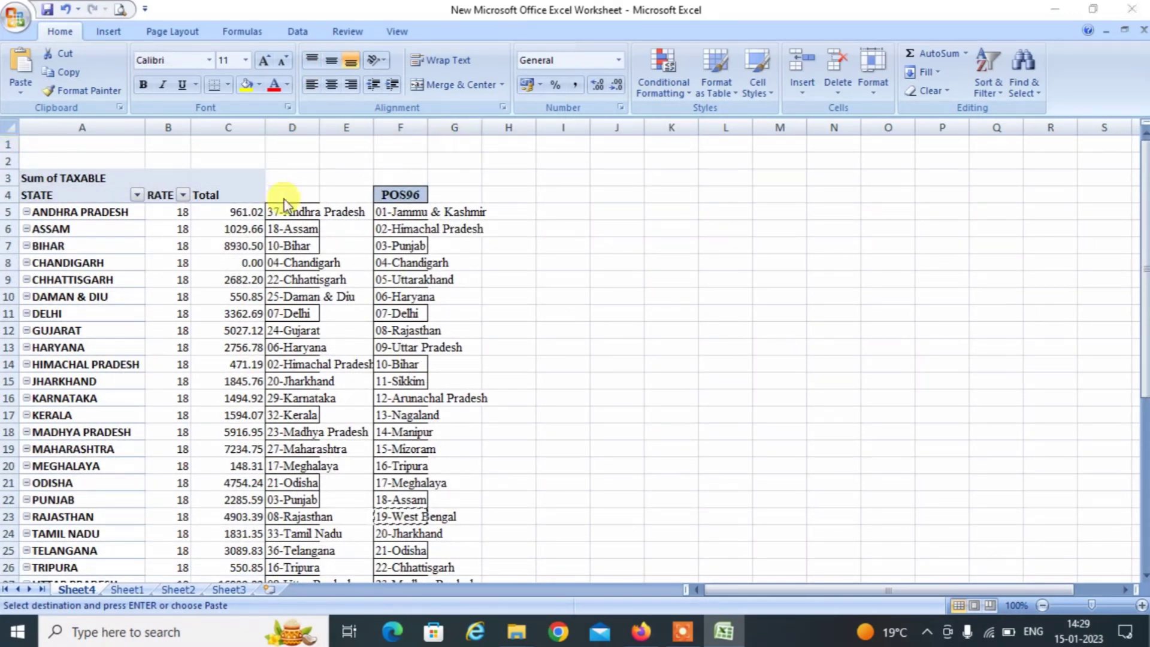
Open the b2cs file from the E COMMERCE SELLERS folder.
key("alt+Tab")
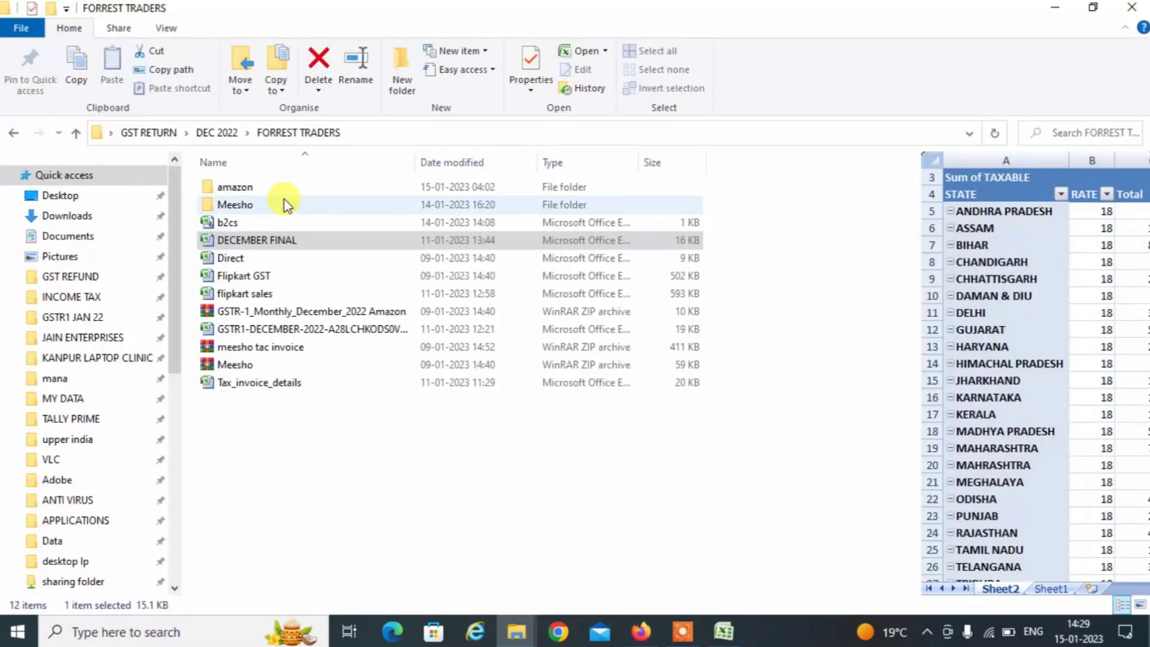
key("alt+Tab")
key("alt+Tab")
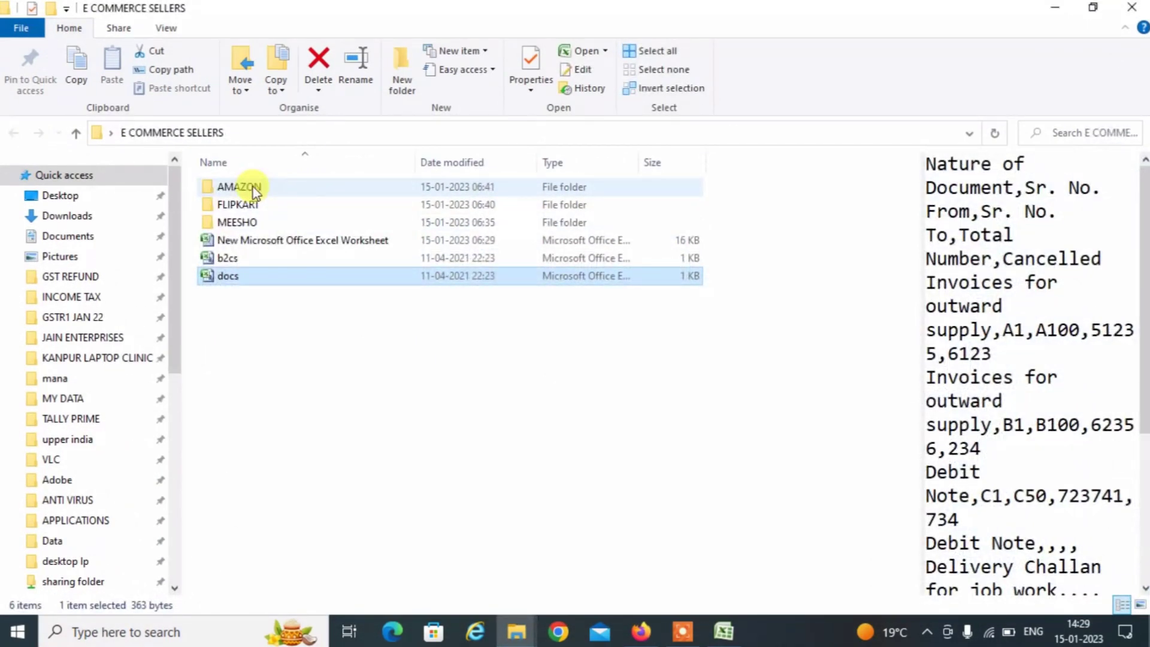
double_click(228, 257)
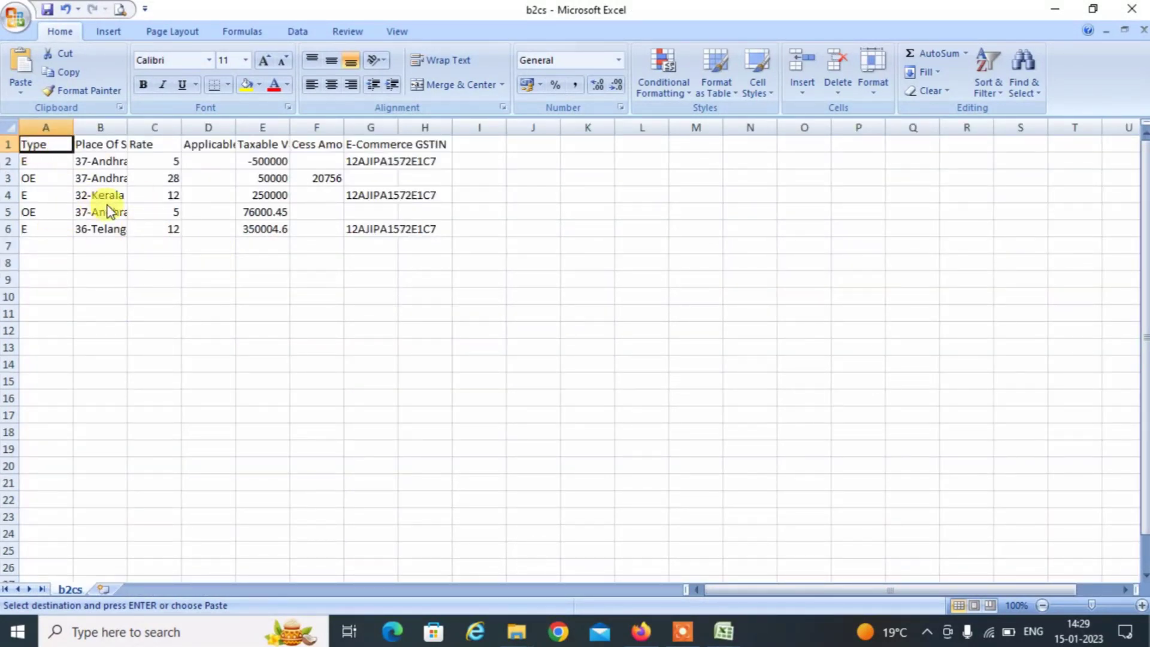
Clear the sample place-of-supply, rate and taxable values in rows 2–6.
left_click(108, 163)
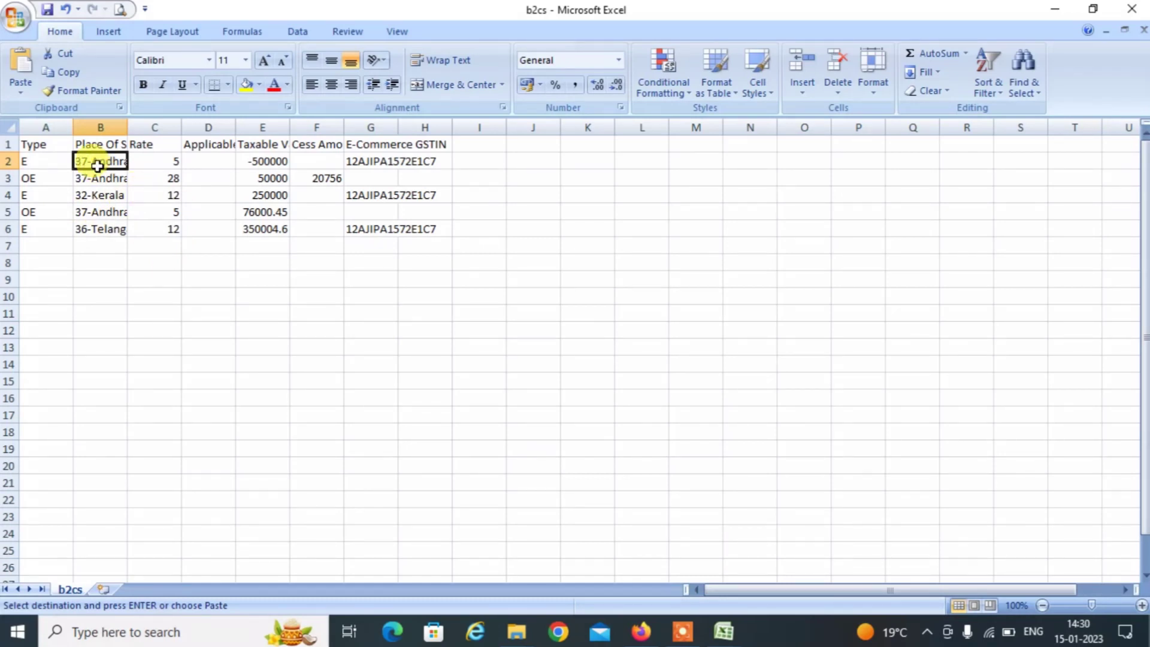
key("shift+Down")
key("shift+Down")
key("shift+Down")
key("shift+Down")
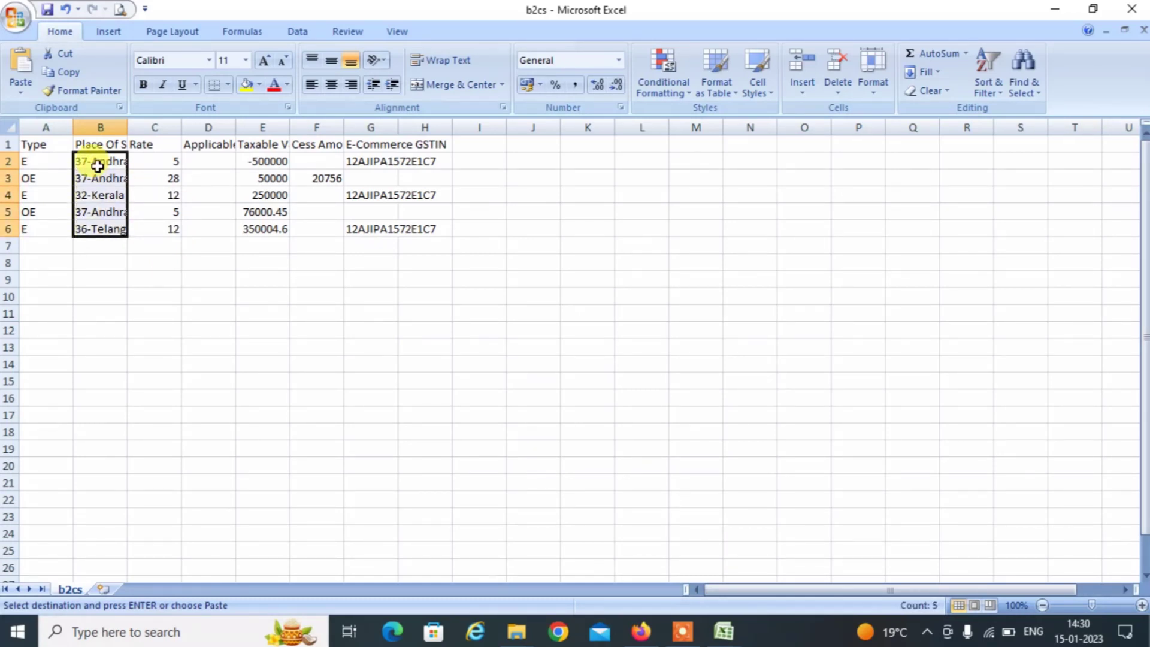
key("Delete")
key("Right")
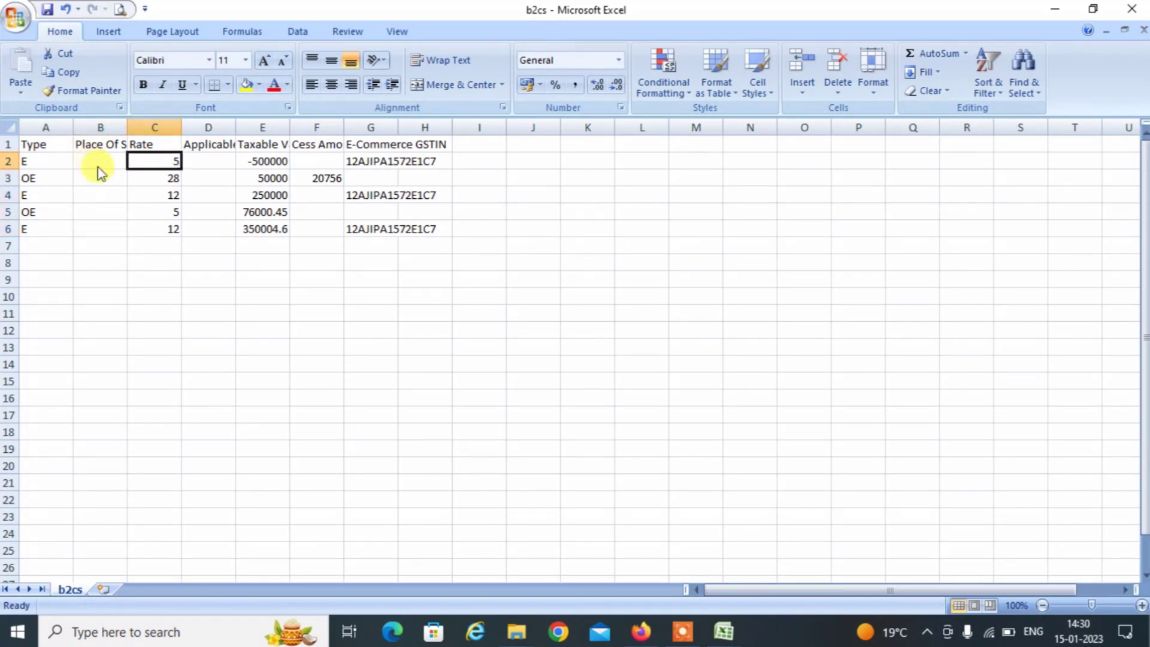
key("shift+Down")
key("shift+Down")
key("shift+Down")
key("shift+Down")
key("Delete")
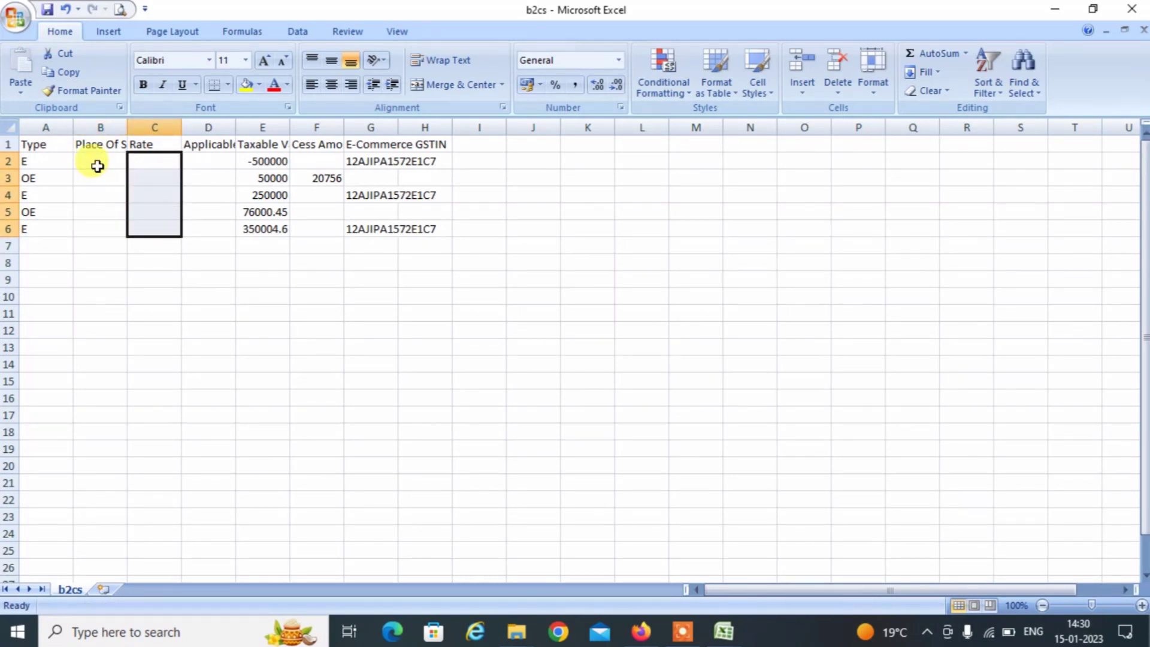
key("Right")
key("Right")
key("shift+Down")
key("shift+Down")
key("shift+Down")
key("shift+Down")
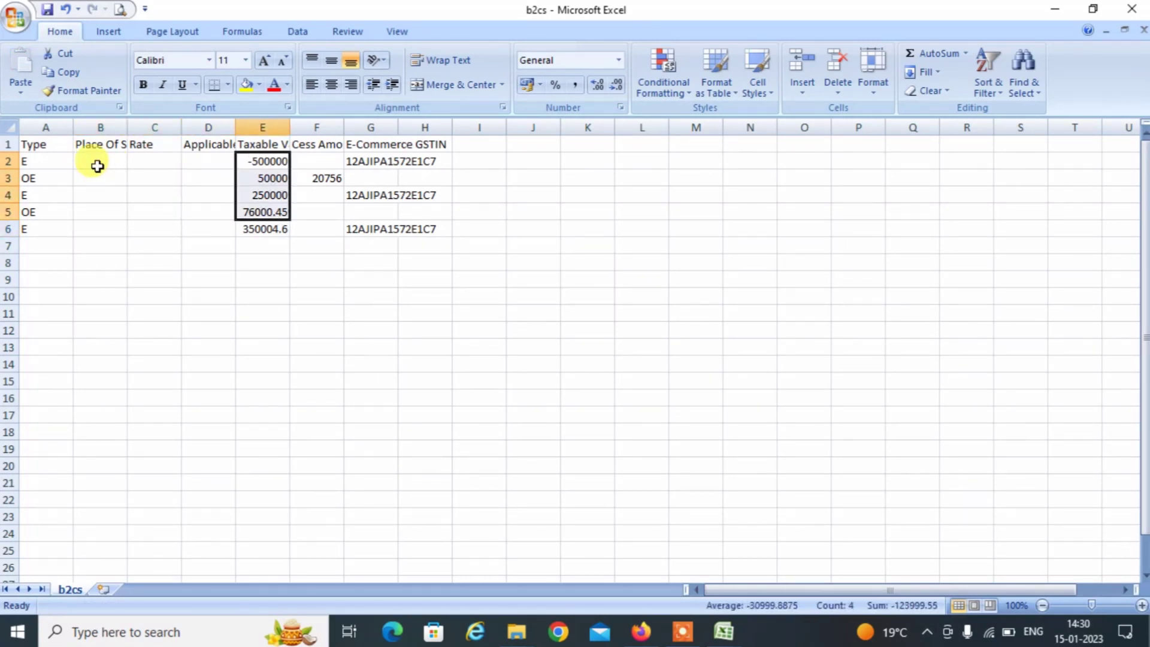
key("Delete")
Clear the sample cess amounts and e-commerce GSTINs from rows 2–6.
key("Right")
key("Right")
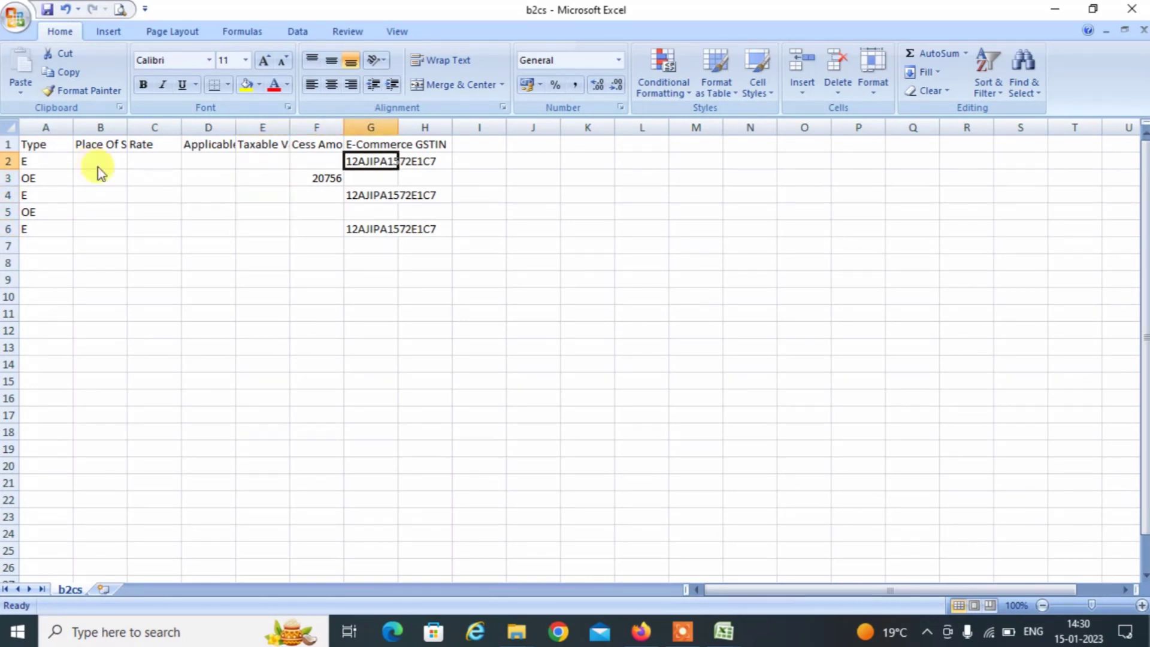
key("Left")
key("shift+Down")
key("shift+Down")
key("shift+Down")
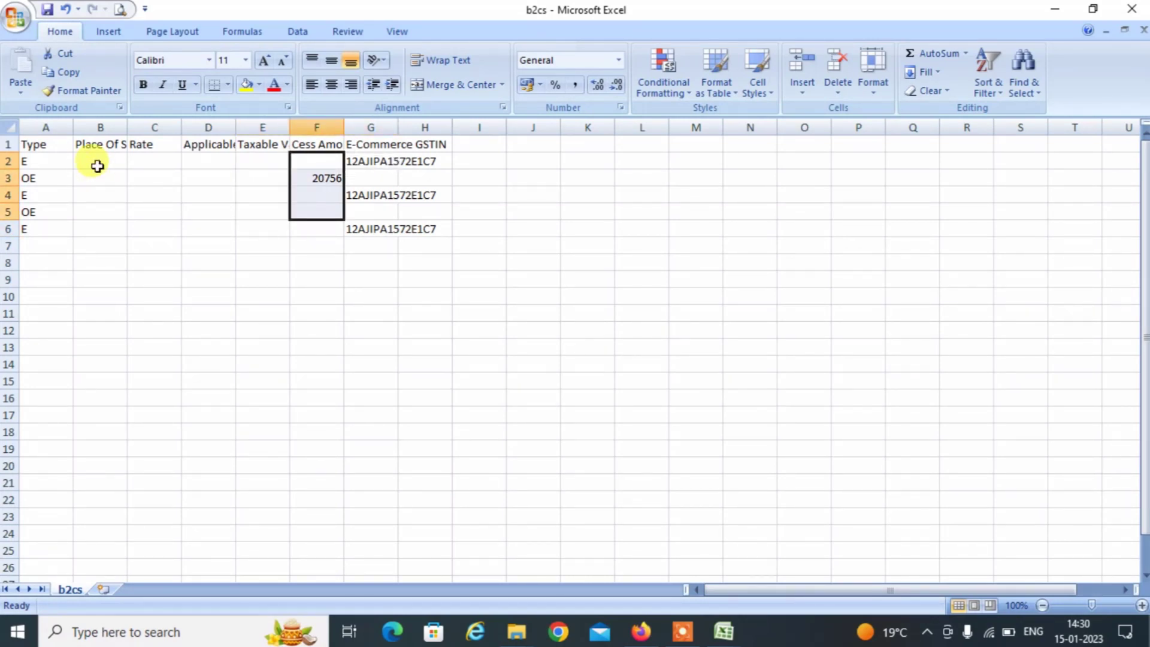
key("Right")
key("shift+Down")
key("shift+Down")
key("shift+Down")
key("shift+Down")
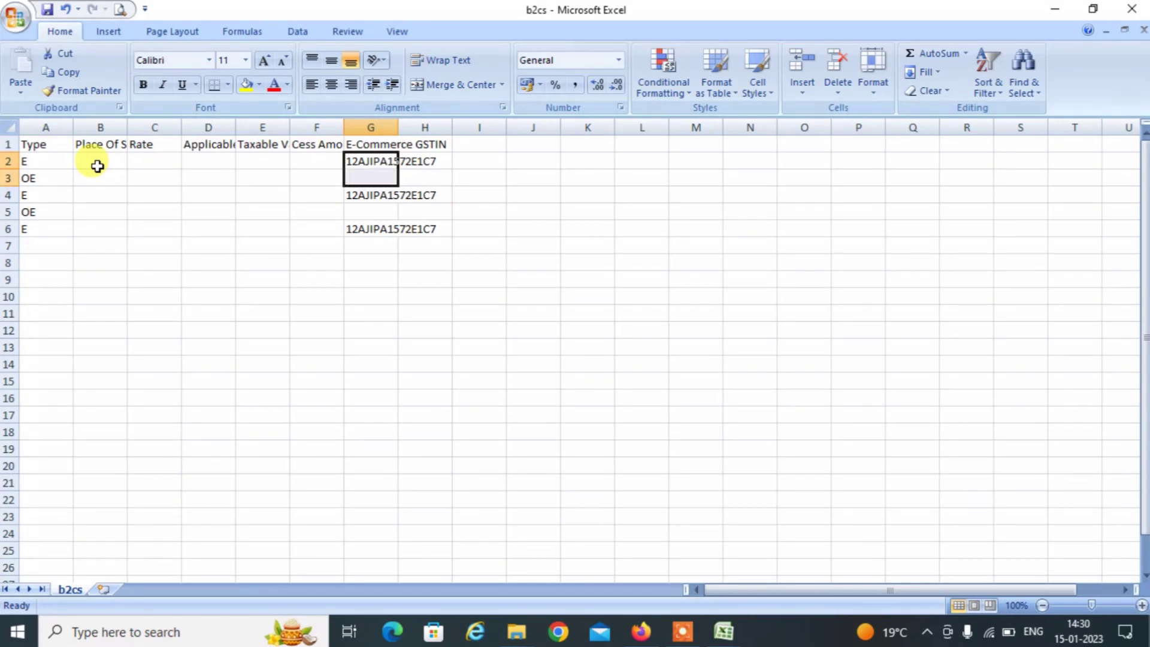
key("Delete")
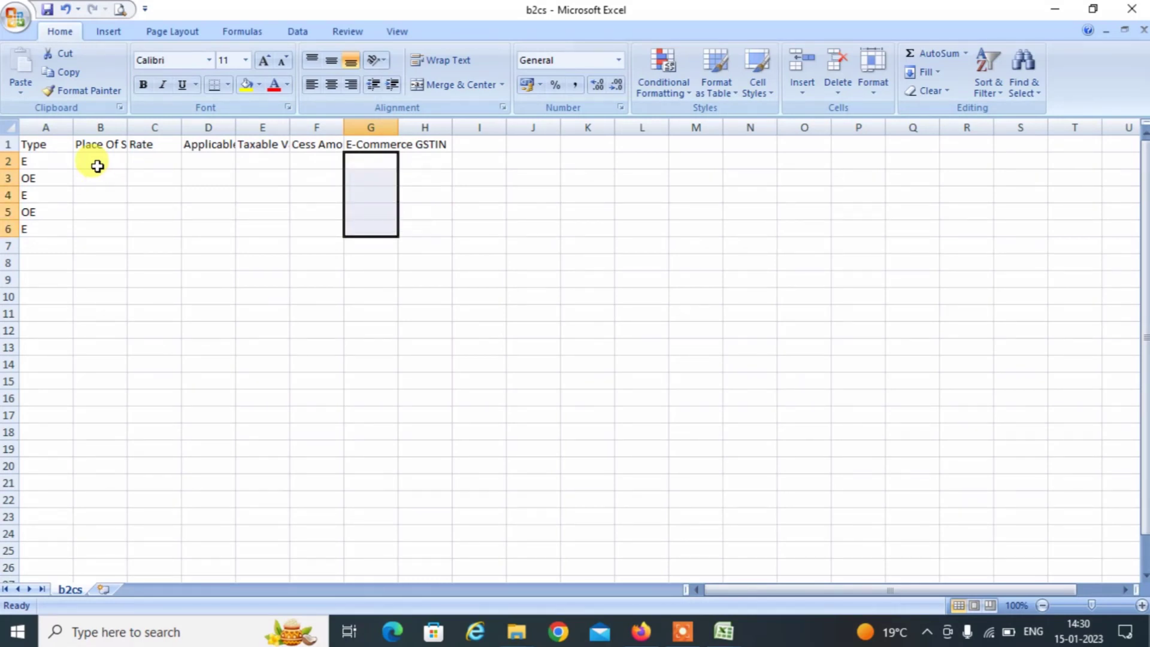
key("Left")
key("Left")
key("Left")
key("Left")
key("Left")
key("Left")
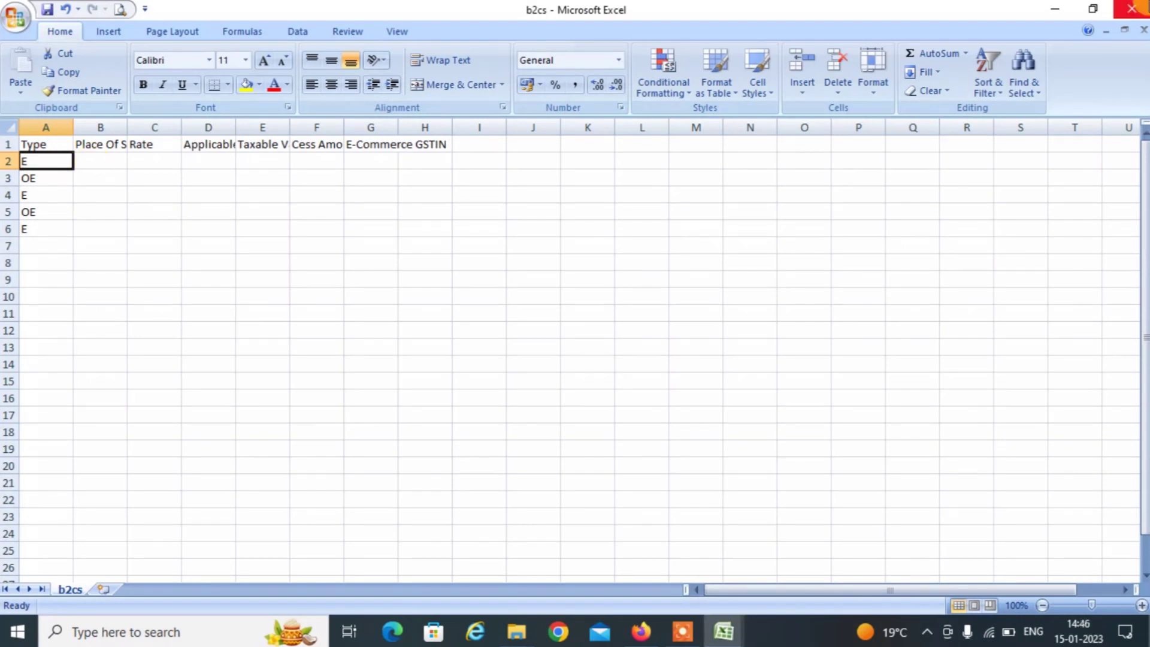
key("alt+Tab")
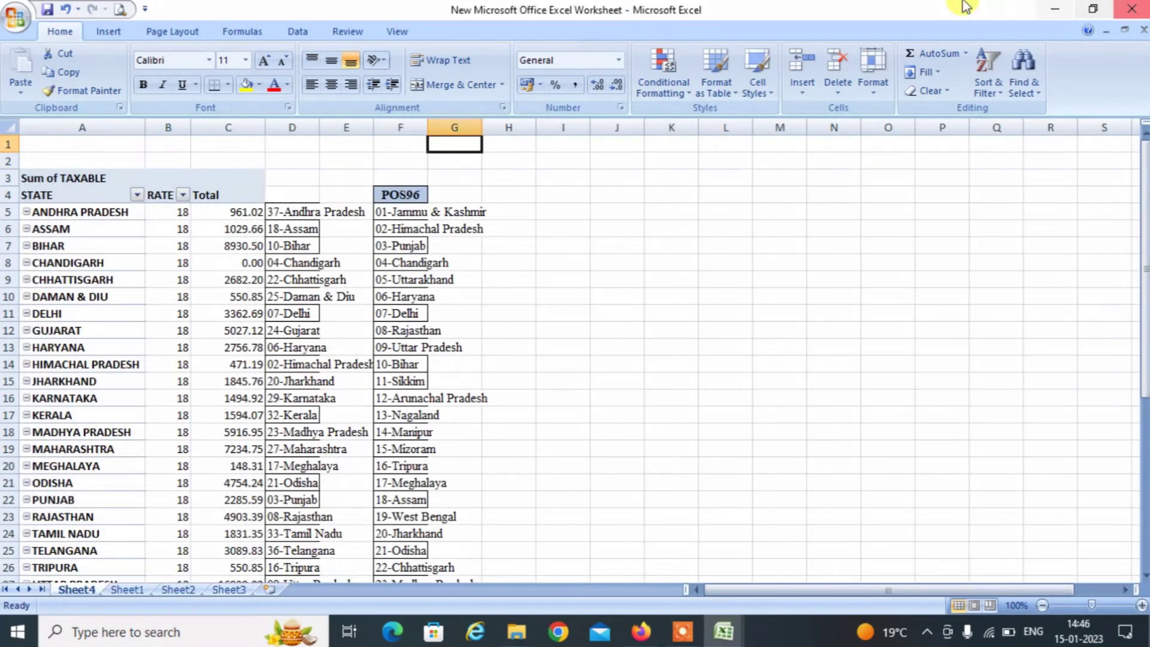
Paste the 25 pivot state codes into the b2cs Place Of Supply column starting at B2.
left_click(281, 213)
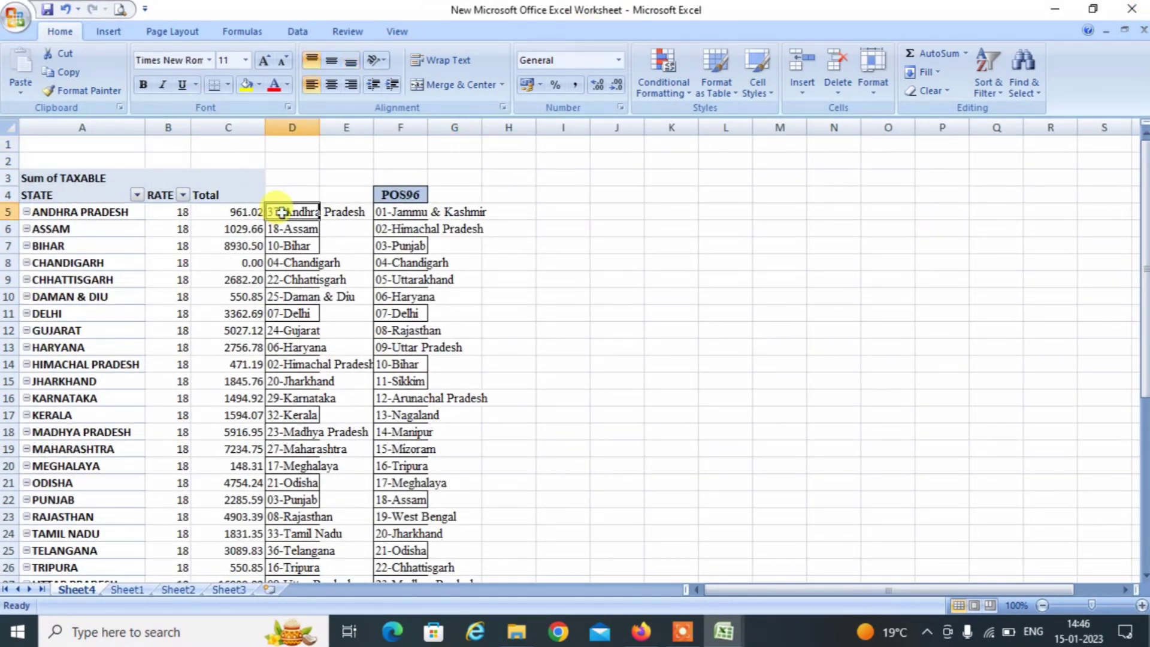
scroll(282, 213, "down", 1)
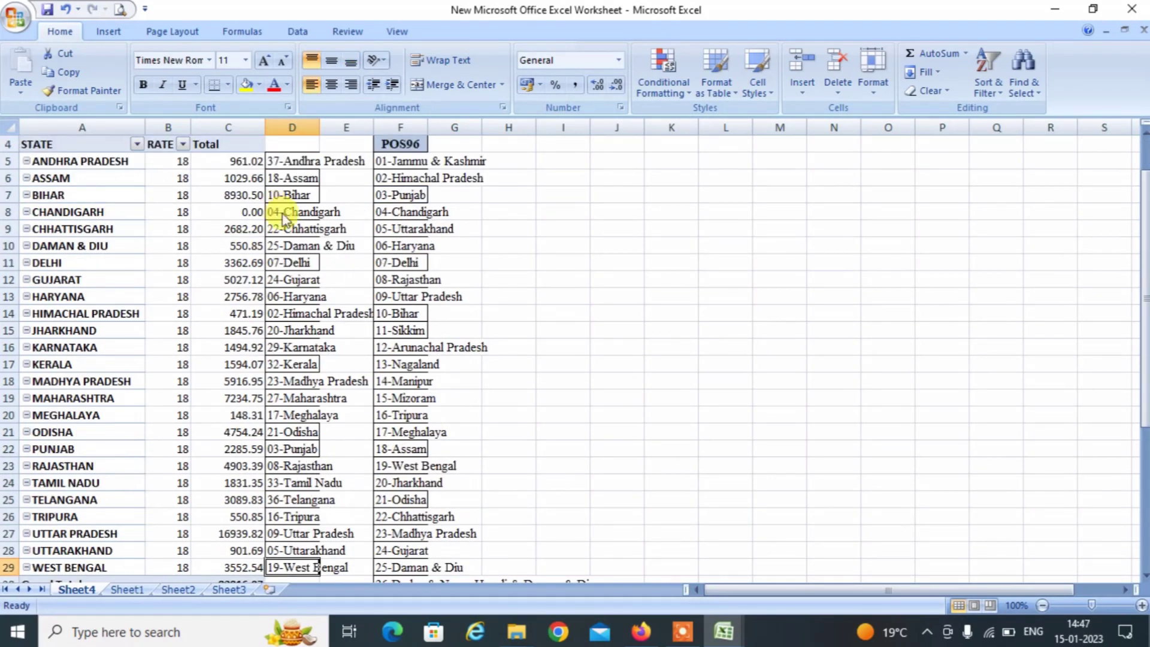
key("Up")
key("ctrl+Up")
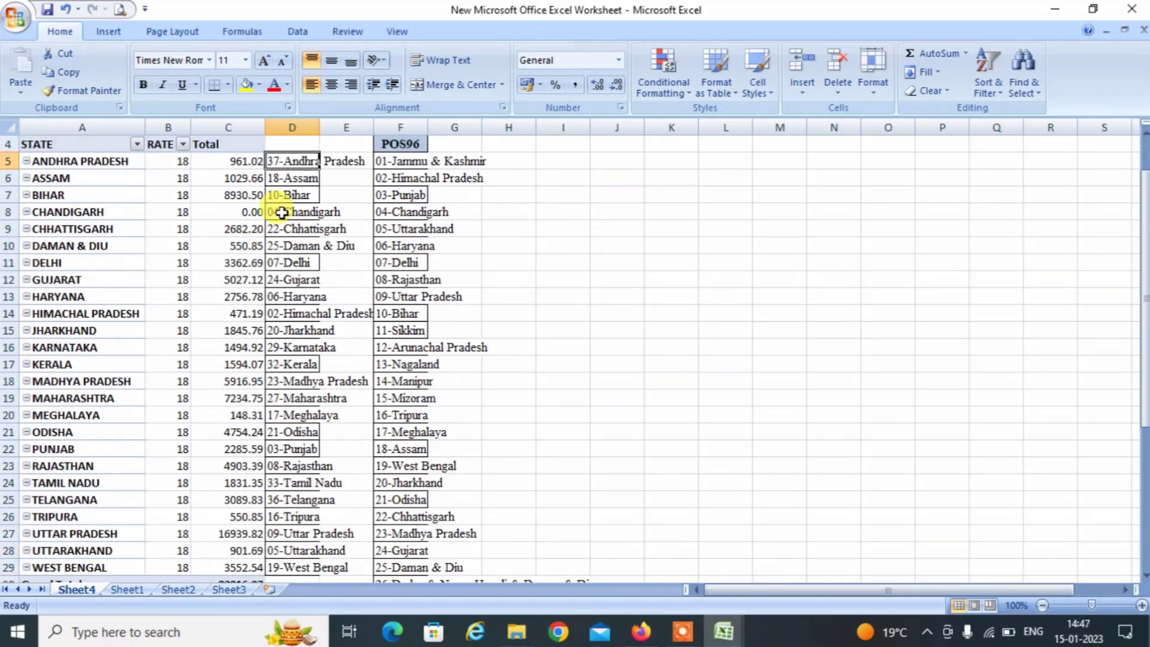
key("Down")
key("shift+Down")
key("shift+Down")
key("Up")
key("shift+Down")
key("shift+Down")
key("shift+Down")
key("ctrl+shift+Down")
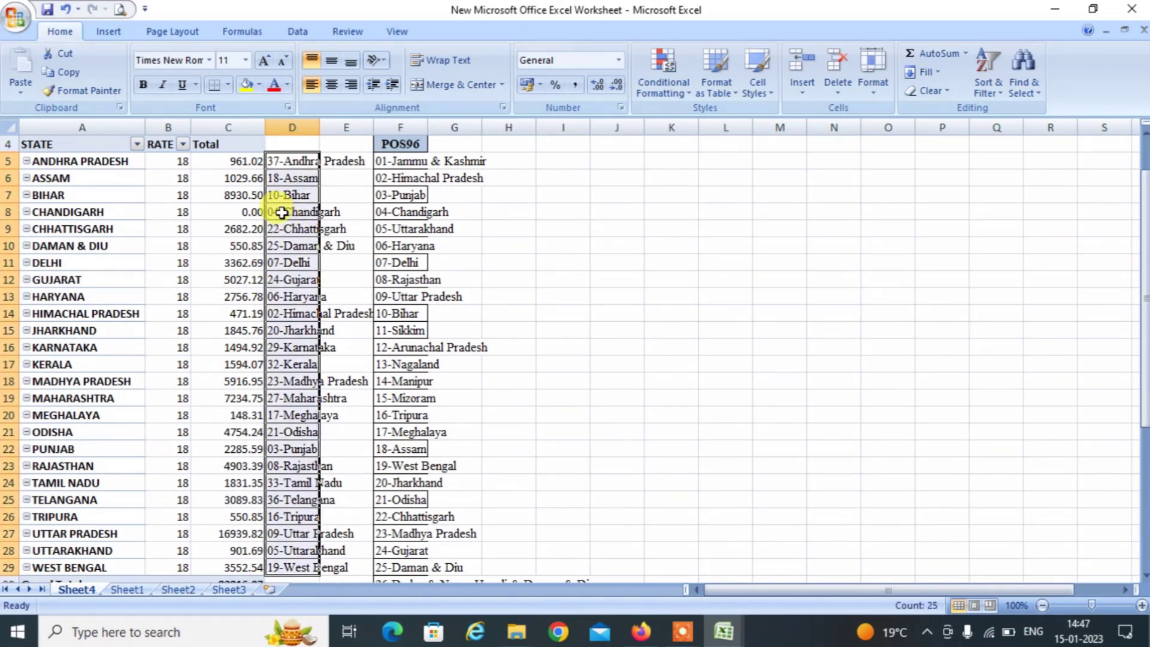
key("ctrl+c")
key("alt+Tab")
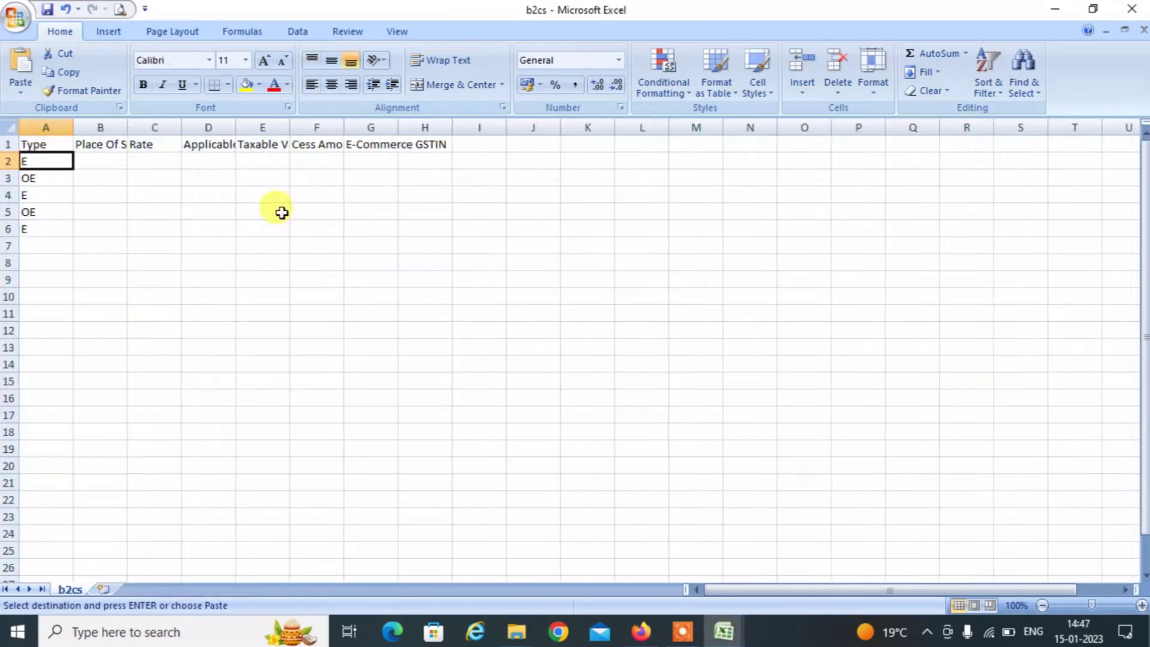
key("Down")
key("Down")
key("Down")
key("Down")
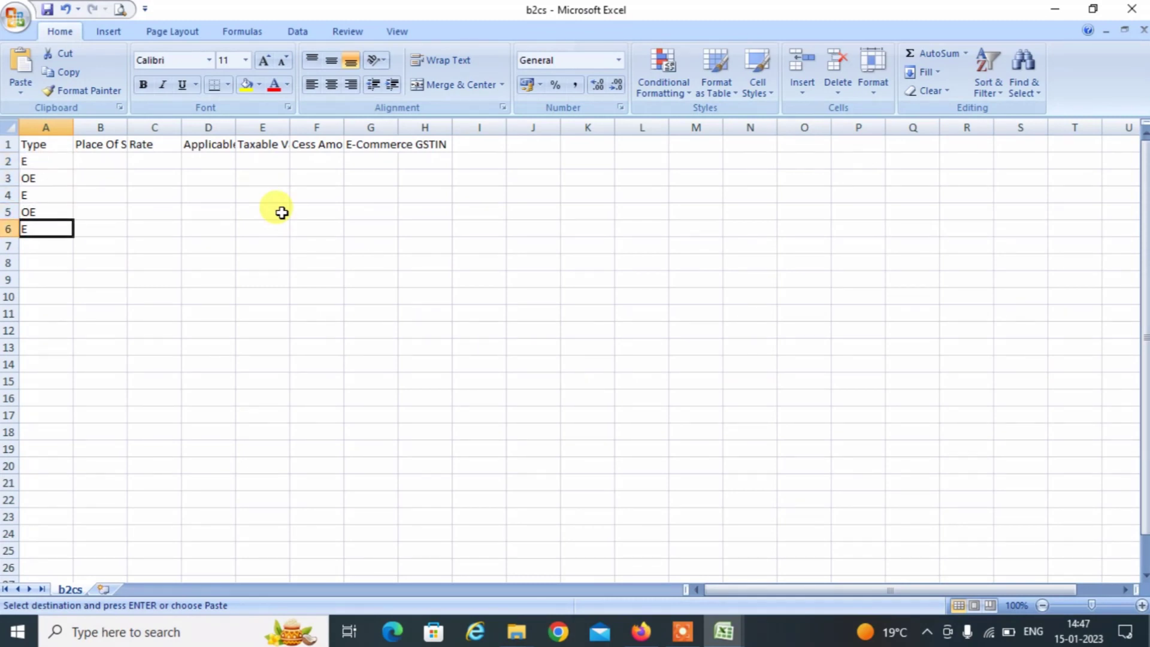
key("Right")
key("Down")
key("Up")
key("Up")
key("Up")
key("Up")
key("Up")
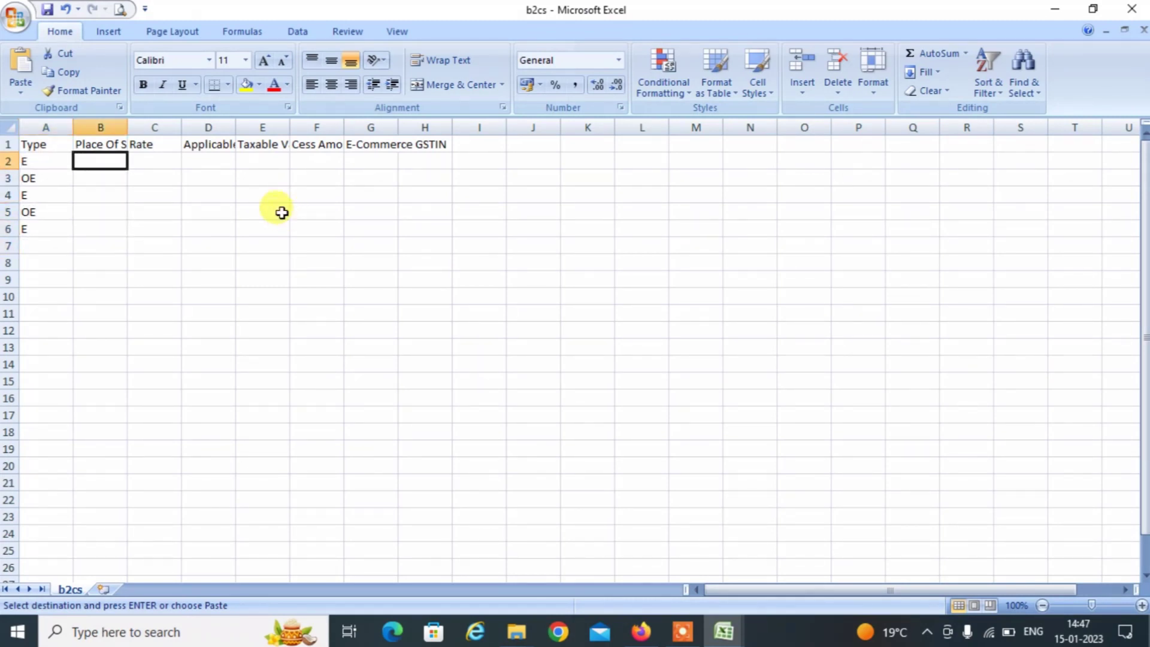
key("ctrl+v")
Paste the 18 rates into the b2cs Rate column as values only.
key("alt+Tab")
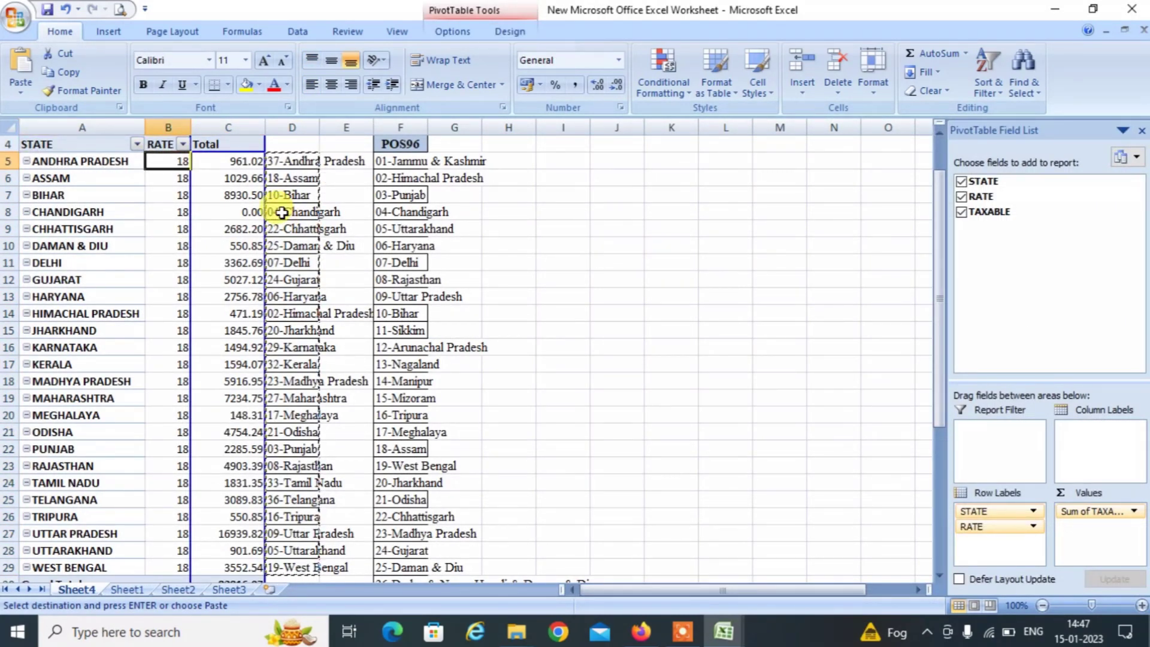
key("shift+Down")
key("shift+Down")
key("shift+Down")
key("shift+Down")
key("shift+Down")
key("shift+Down")
key("shift+Down")
key("shift+Down")
key("shift+Down")
key("shift+Down")
key("shift+Down")
key("shift+Down")
key("shift+Down")
key("shift+Down")
key("shift+Down")
key("shift+Down")
key("shift+Down")
key("shift+Down")
key("shift+Down")
key("shift+Down")
key("shift+Down")
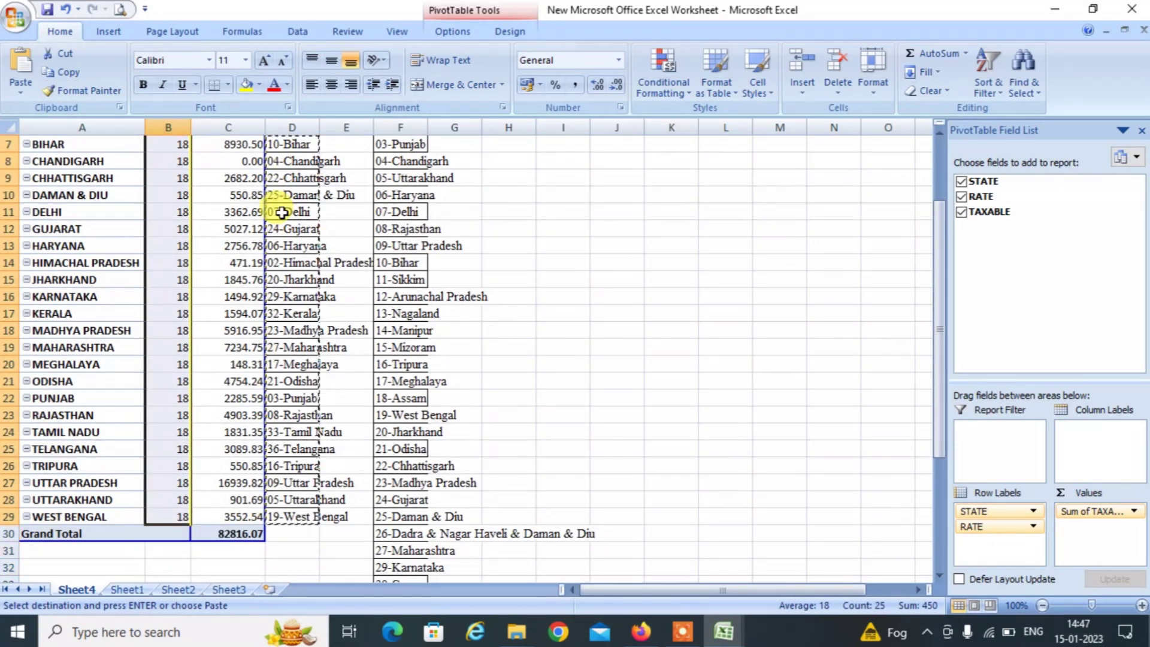
key("ctrl+c")
key("alt+Tab")
key("alt+Tab")
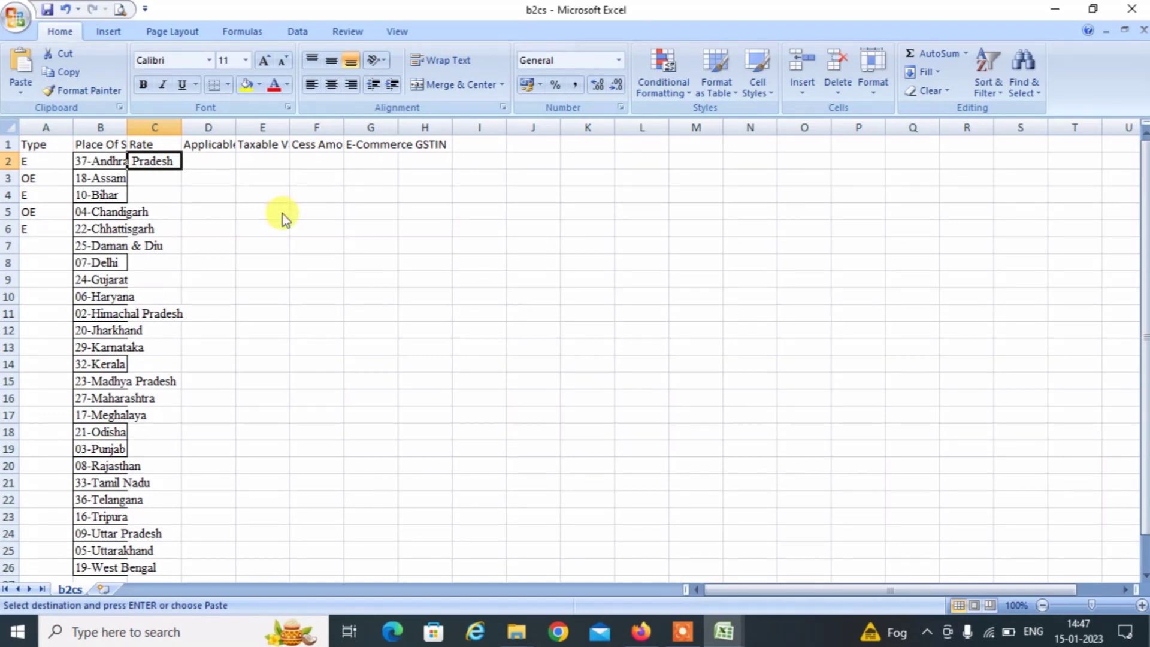
key("ctrl+alt+v")
key("f")
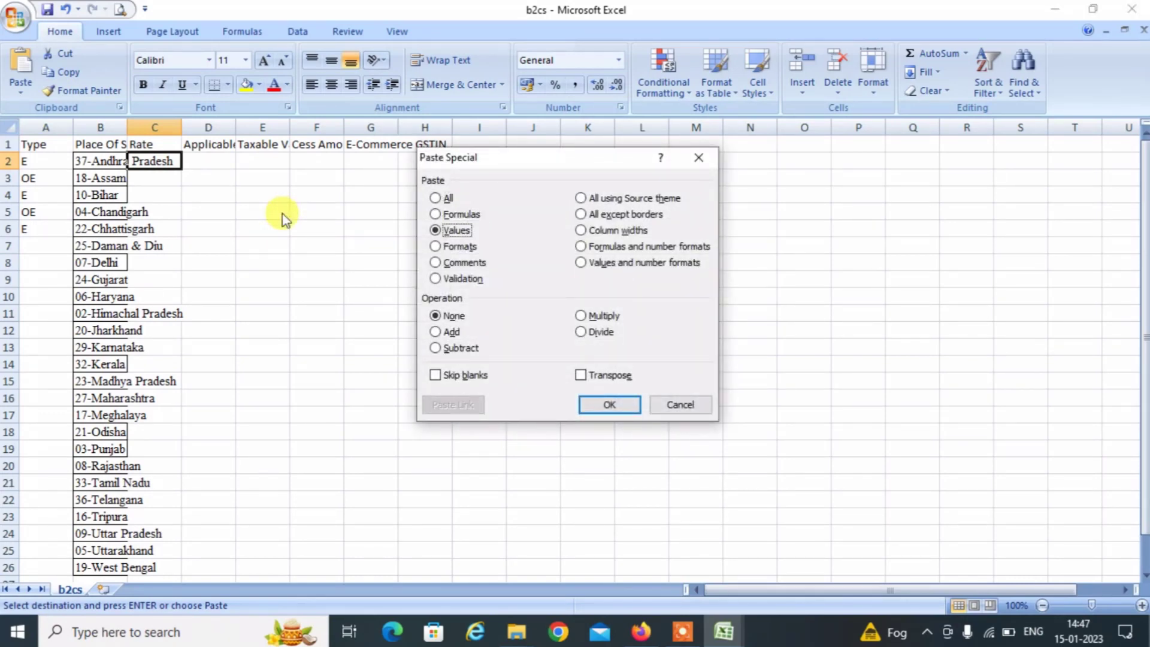
key("Return")
Paste each state's taxable total, excluding the grand total, into the Taxable Value column as values.
key("alt+Tab")
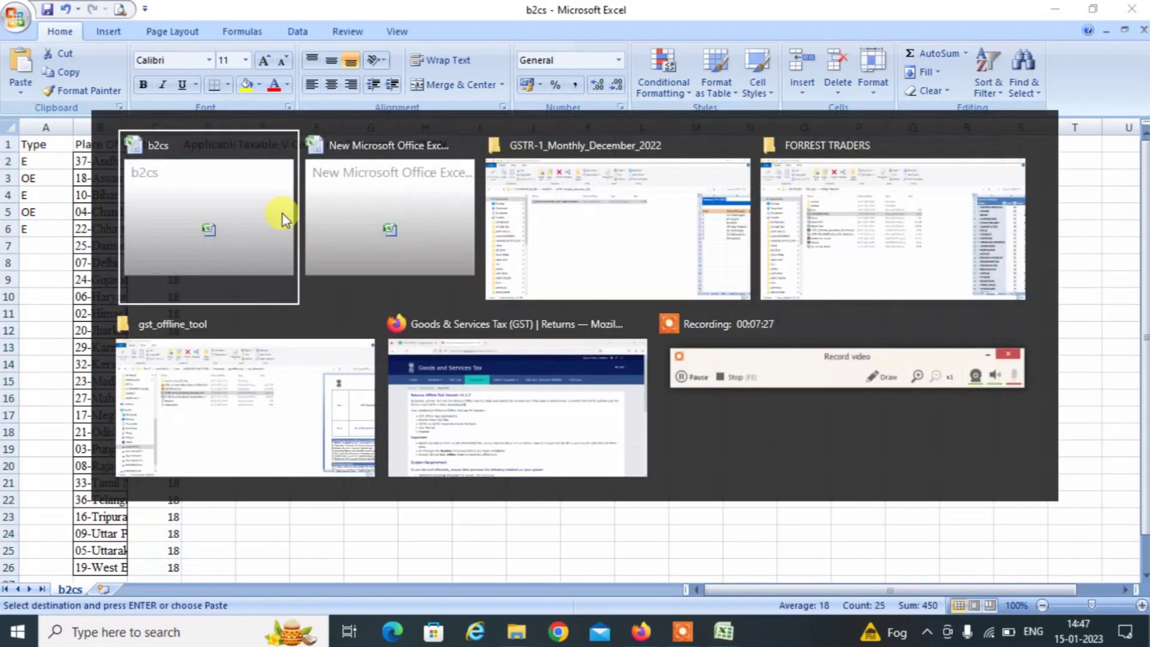
key("Up")
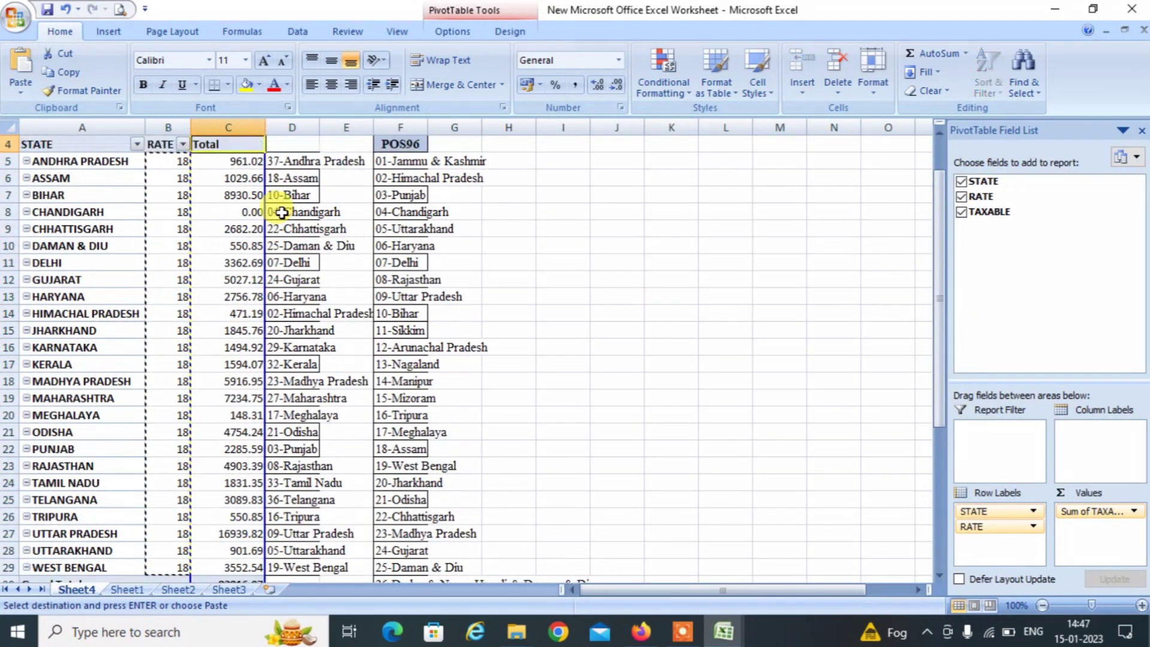
key("Down")
key("shift+Down")
key("shift+Down")
key("shift+Down")
key("shift+Down")
key("shift+Down")
key("shift+Down")
key("shift+Down")
key("shift+Down")
key("shift+Down")
key("shift+Down")
key("shift+Down")
key("shift+Down")
key("shift+Down")
key("shift+Down")
key("shift+Down")
key("shift+Down")
key("shift+Down")
key("shift+Down")
key("shift+Down")
key("shift+Down")
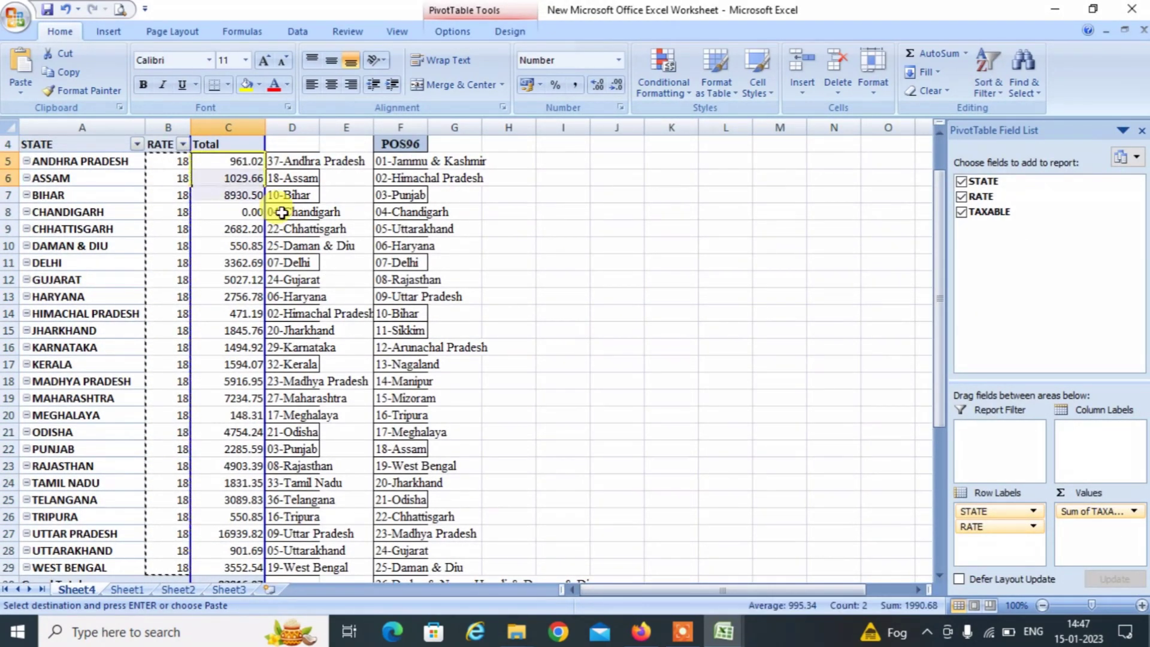
key("shift+Up")
key("shift+Up")
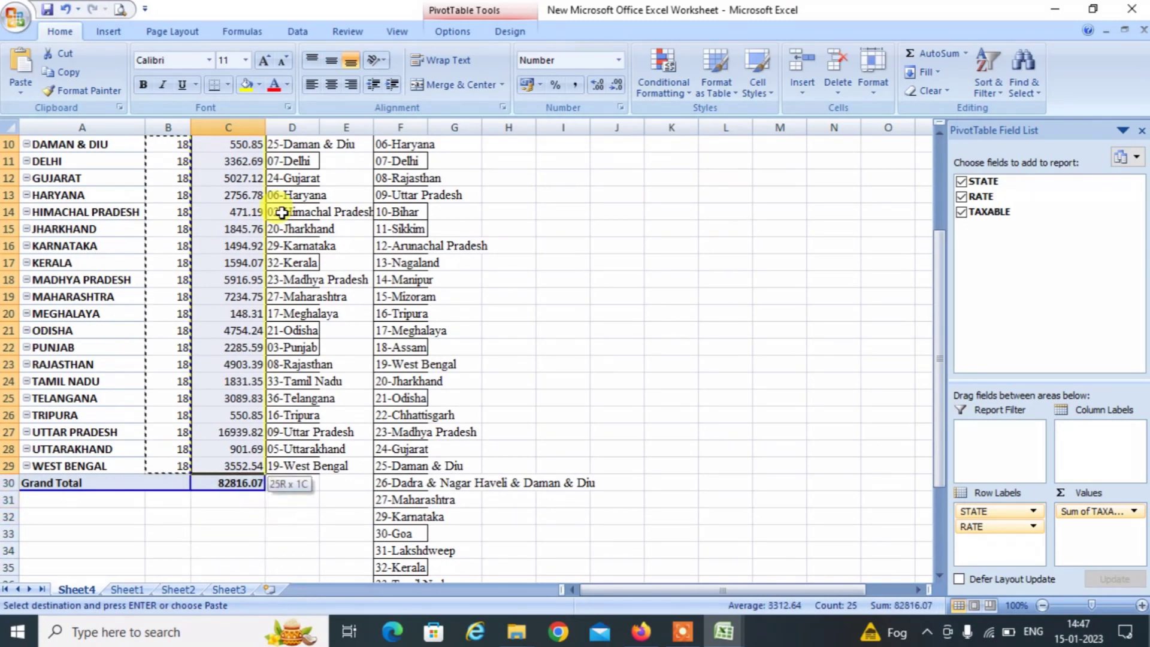
key("ctrl+c")
key("alt+Tab")
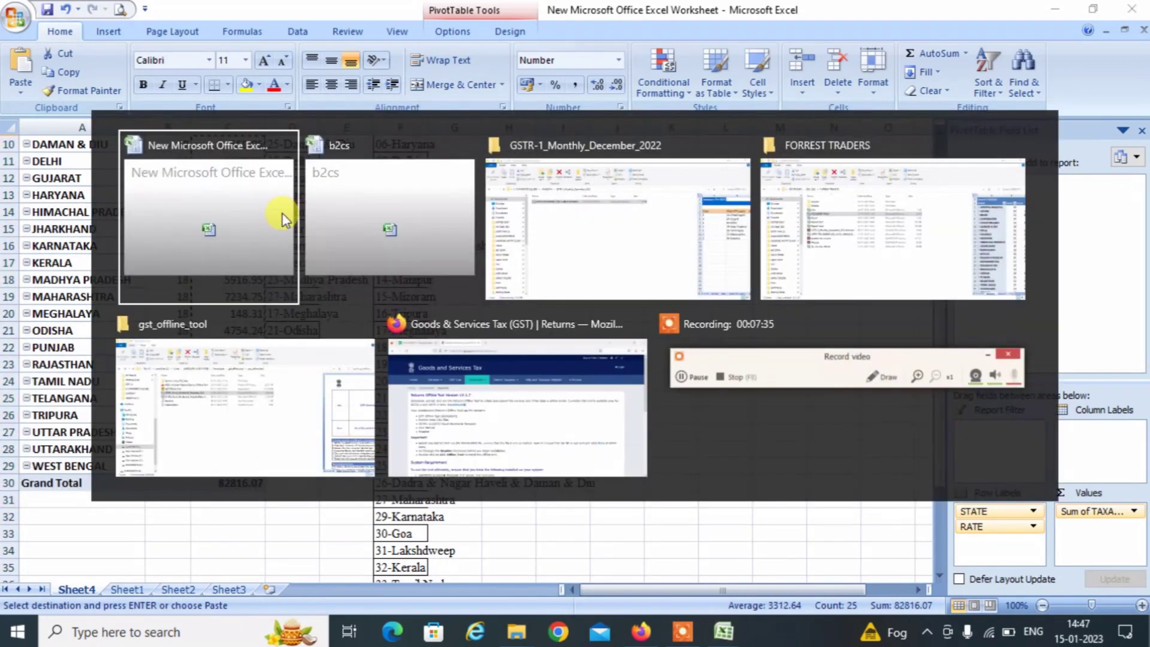
key("Right")
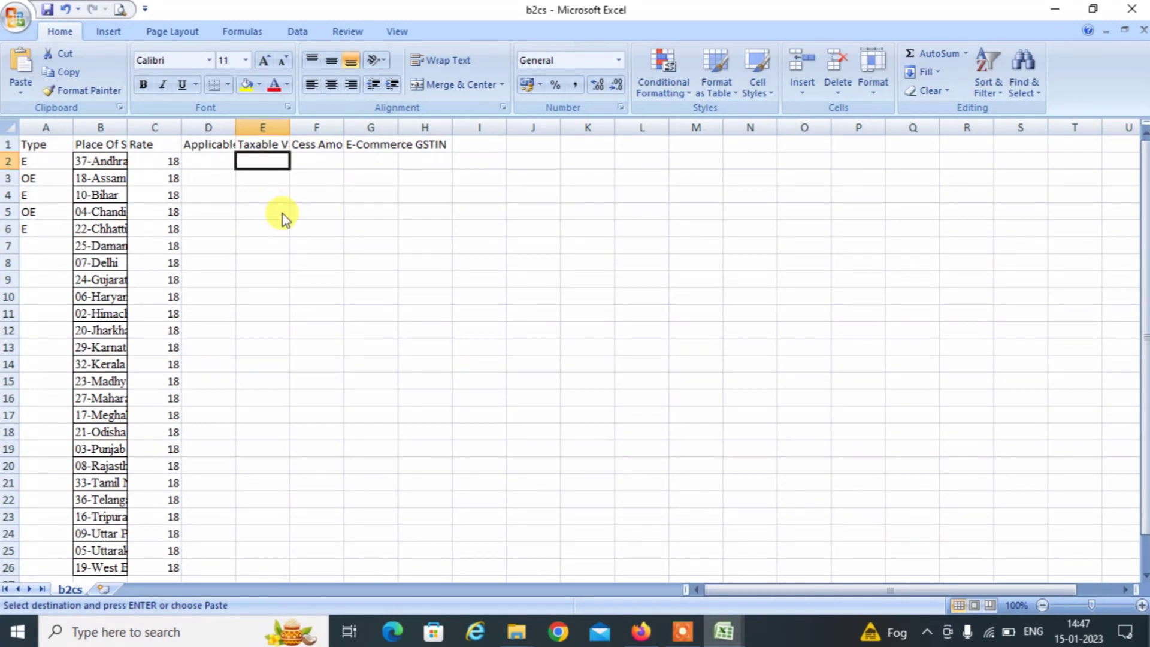
key("ctrl+alt+v")
key("v")
key("Return")
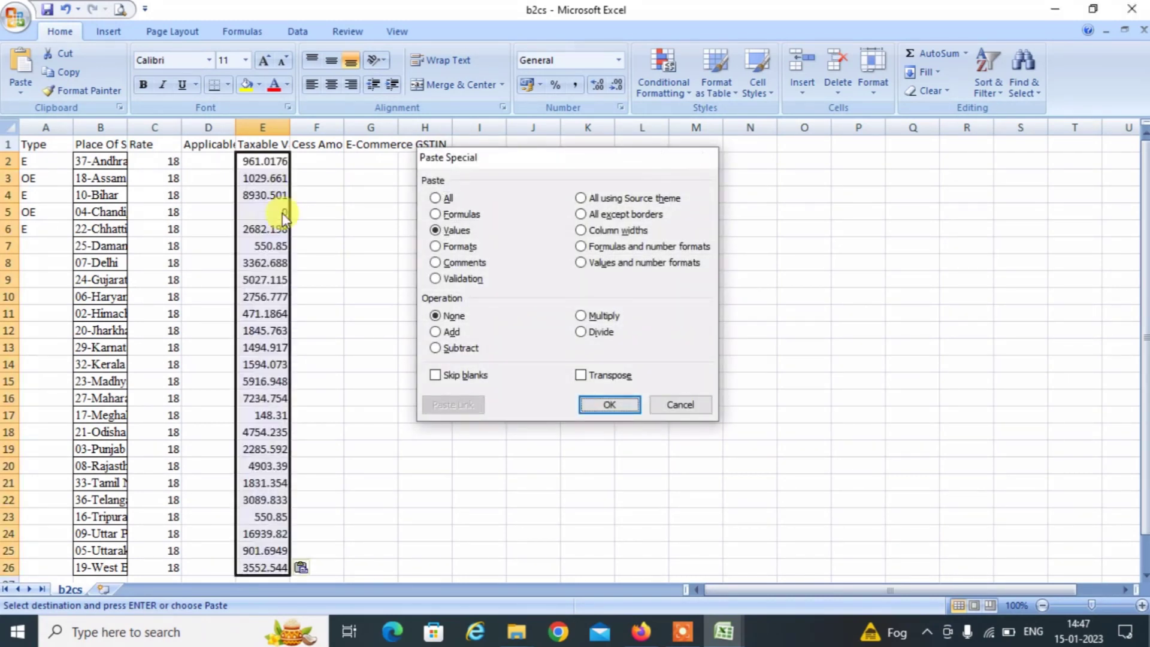
Fill OE into every Type cell for the 25 data rows.
left_click(31, 185)
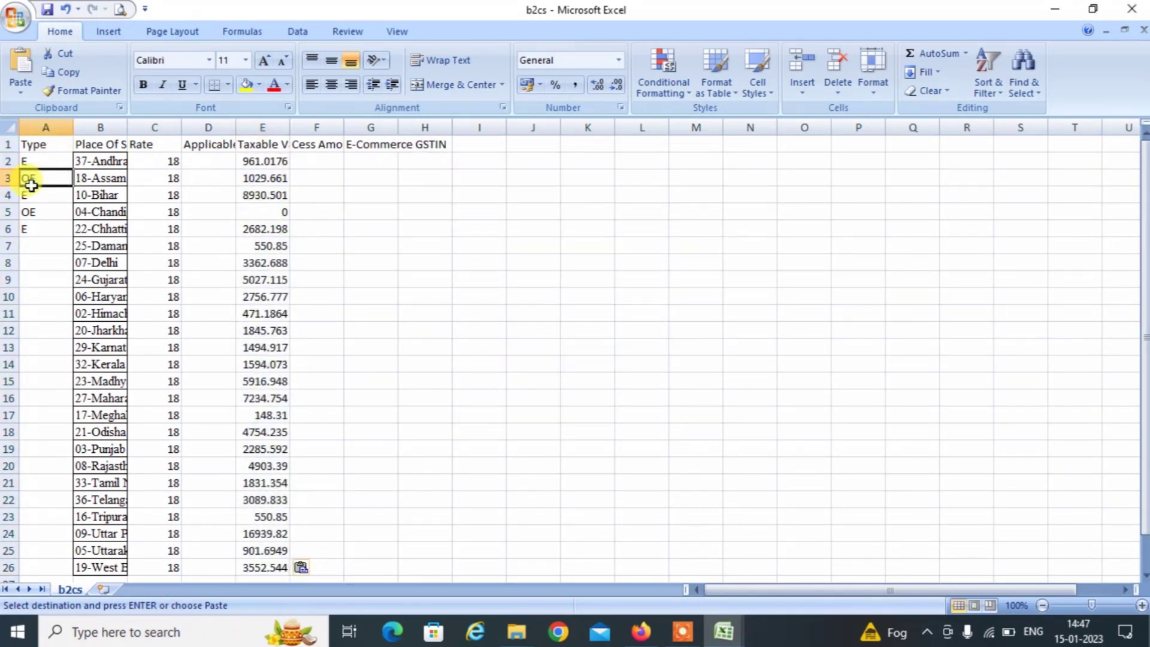
key("ctrl+c")
key("Up")
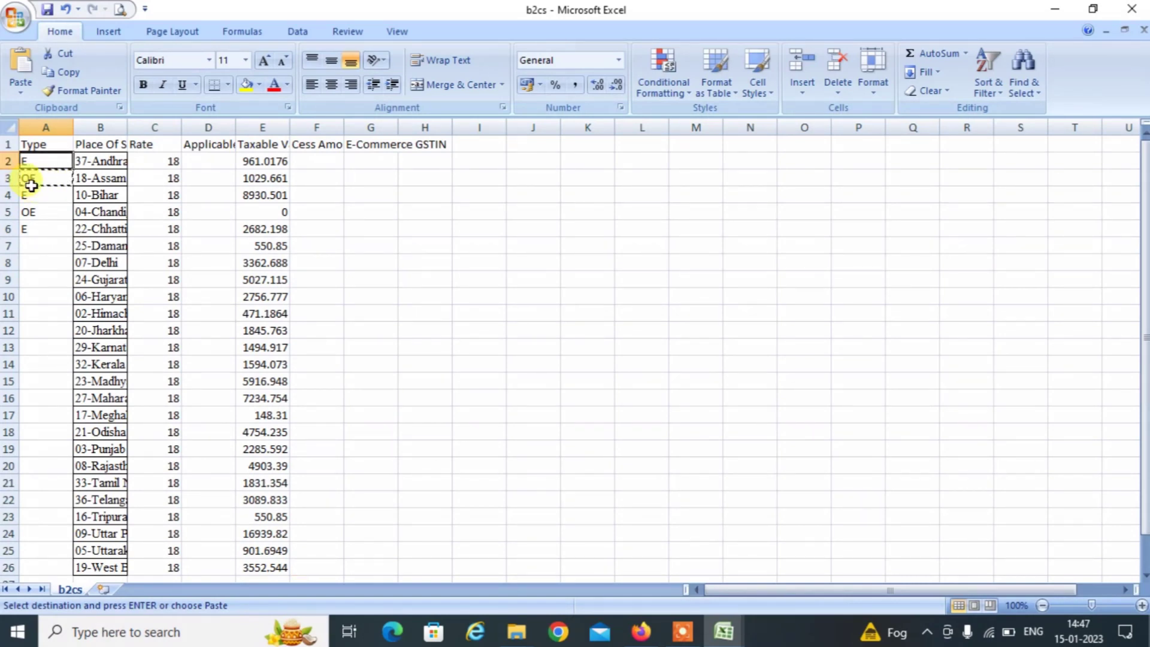
key("shift+Down")
key("shift+Down")
key("shift+Down")
key("shift+Down")
key("shift+Down")
key("shift+Down")
key("shift+Down")
key("shift+Down")
key("shift+Down")
key("shift+Down")
key("shift+Down")
key("Up")
key("Down")
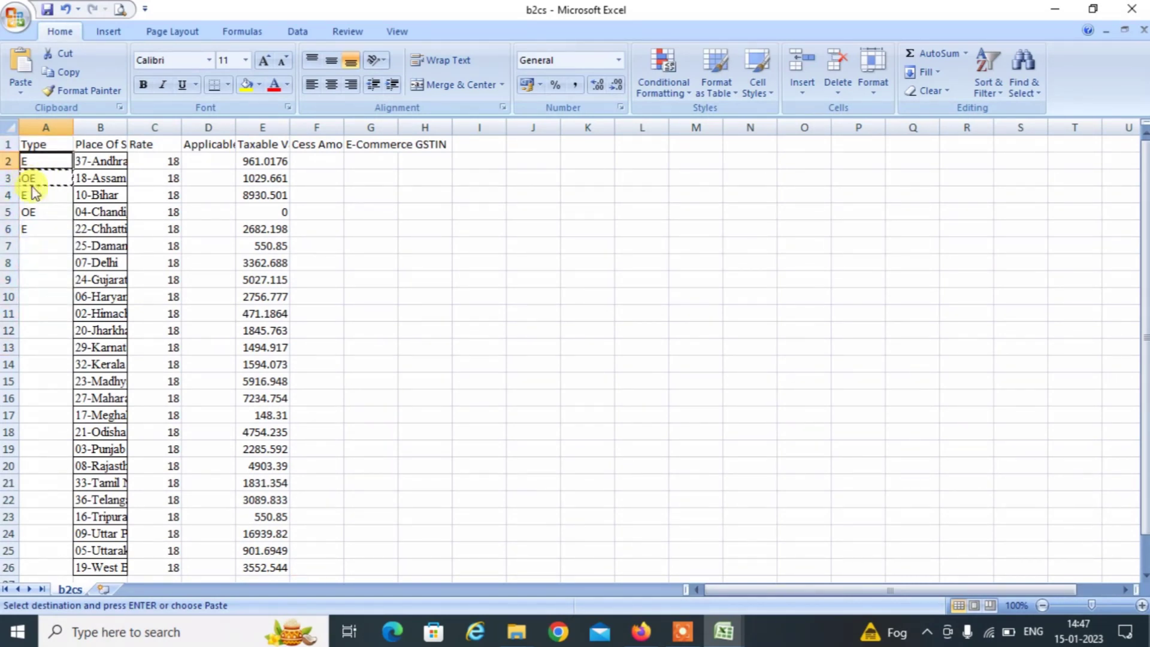
key("shift+Down")
key("shift+Down")
key("shift+Down")
key("shift+Down")
key("shift+Down")
key("shift+Down")
key("shift+Down")
key("shift+Down")
key("shift+Down")
key("shift+Down")
key("shift+Down")
key("shift+Down")
key("shift+Down")
key("shift+Down")
key("shift+Down")
key("shift+Down")
key("shift+Down")
key("shift+Down")
key("shift+Down")
key("shift+Down")
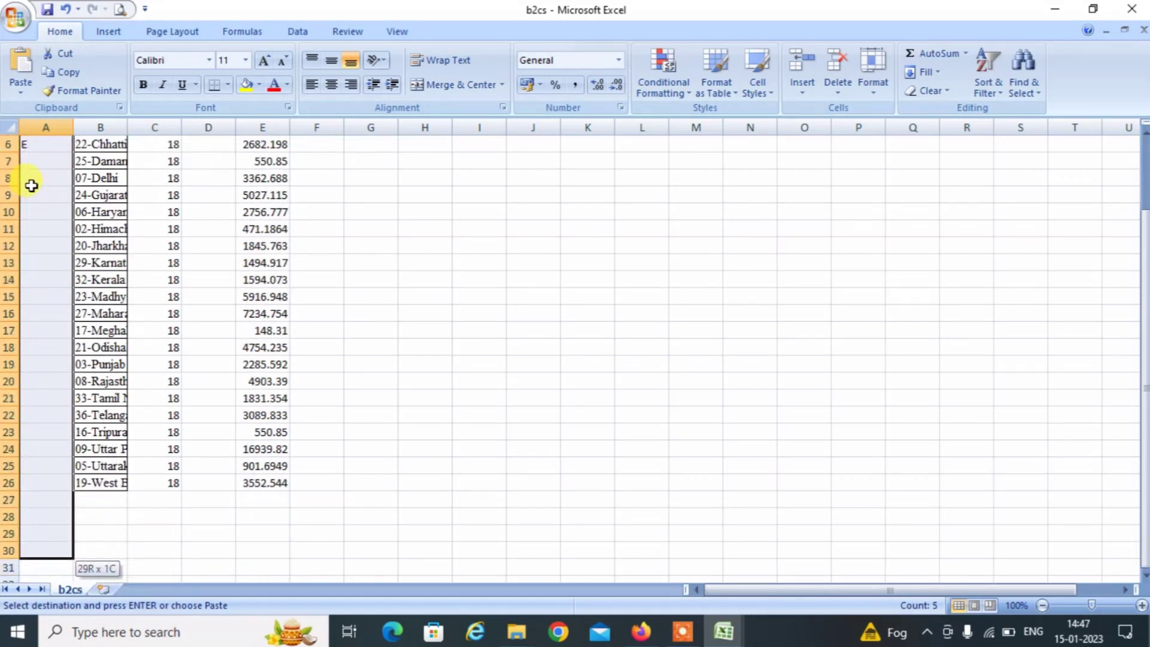
key("shift+Up")
key("shift+Up")
key("shift+Up")
key("shift+Up")
key("Return")
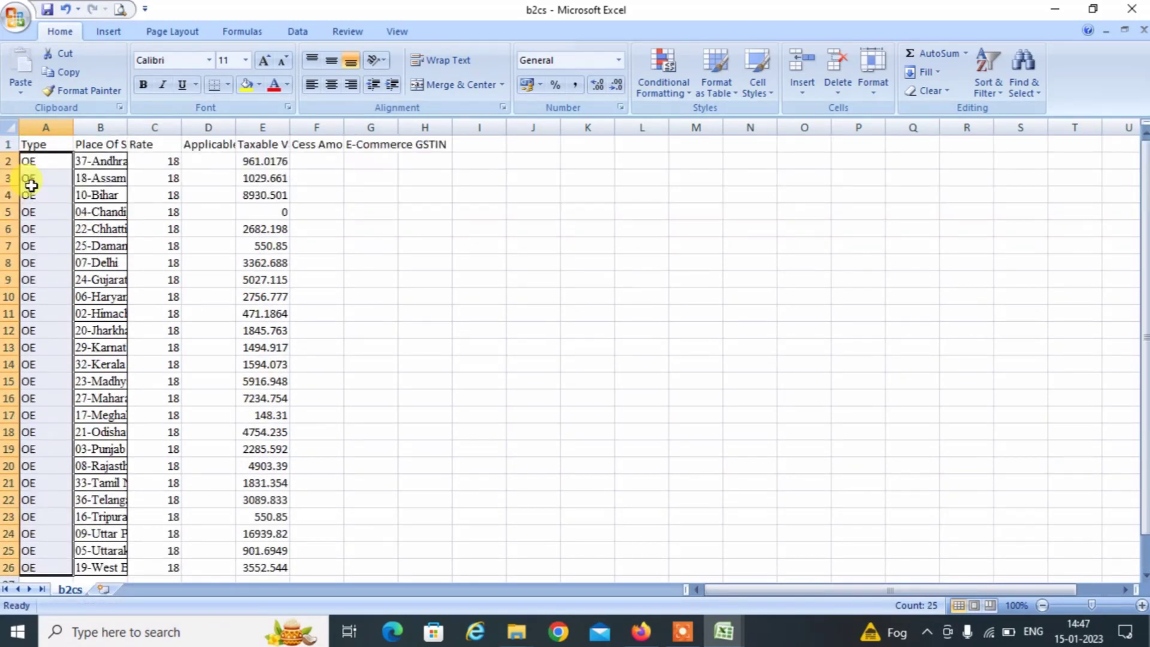
key("Up")
key("Right")
key("Right")
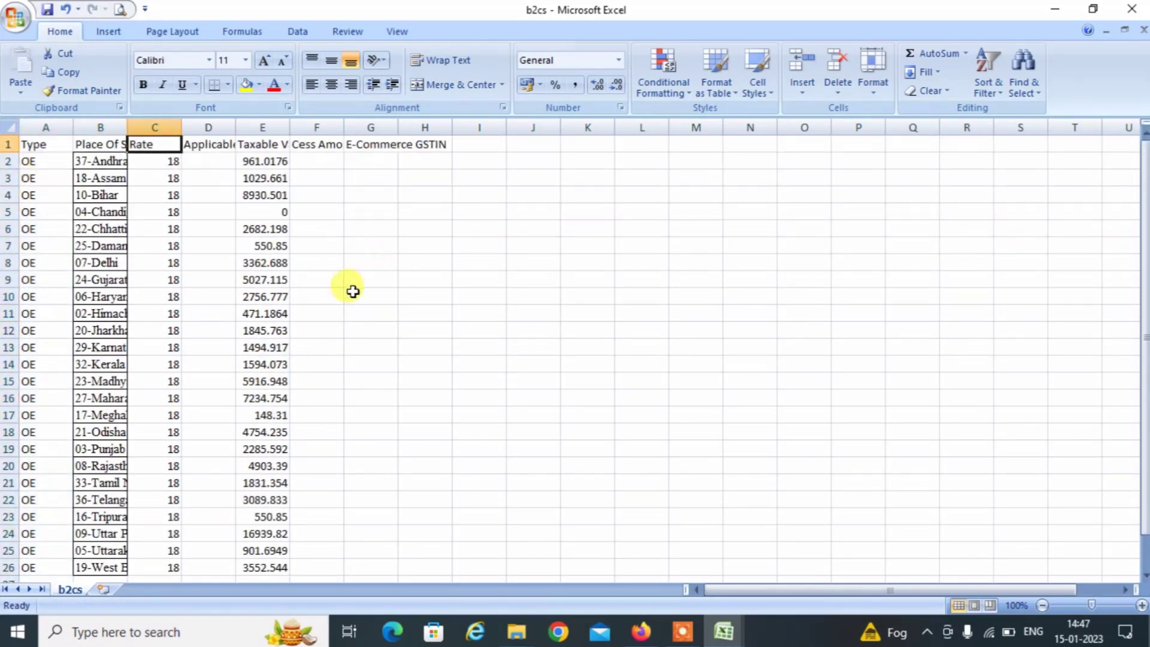
left_click(356, 286)
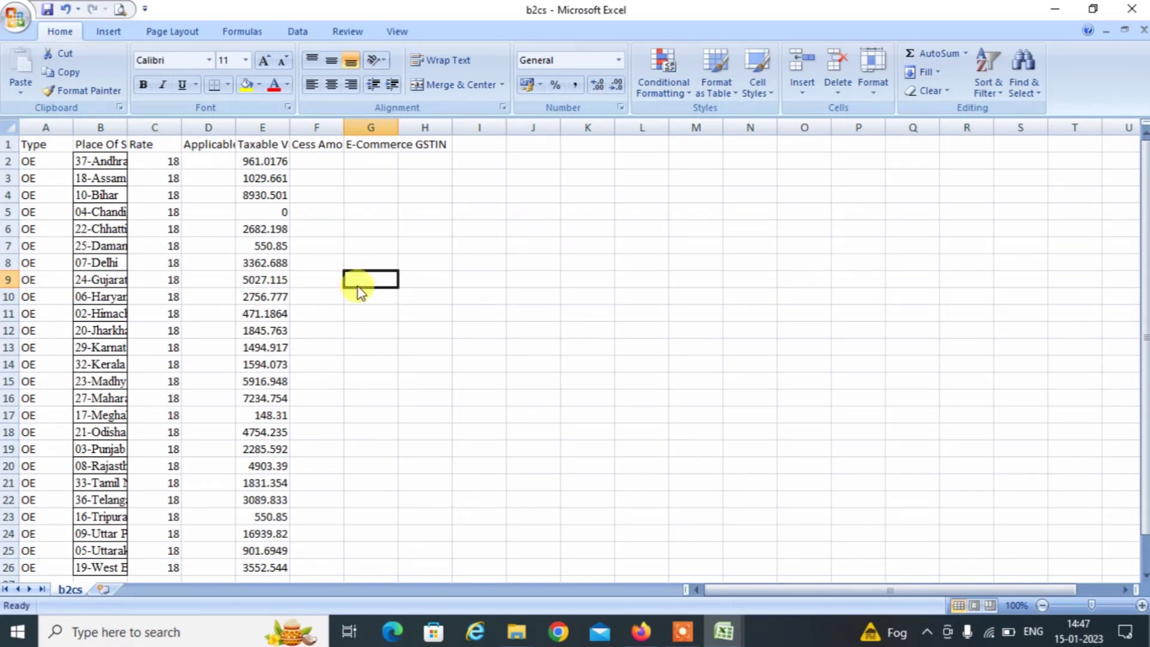
Save b2cs.csv in CSV format and close it.
key("ctrl+s")
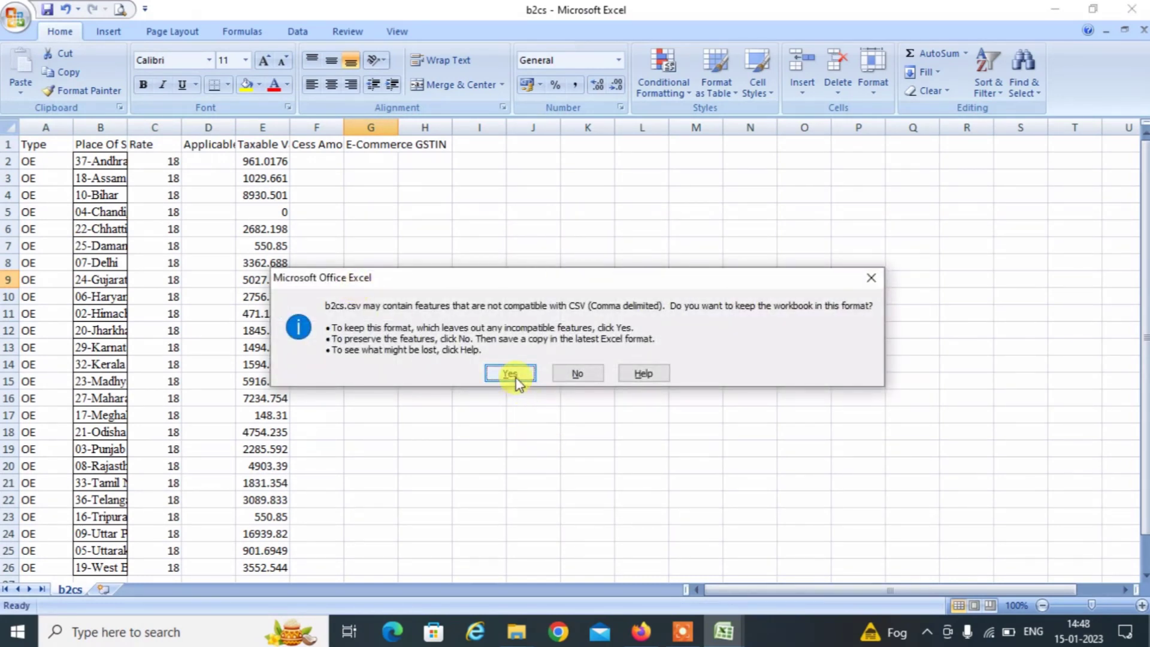
left_click(513, 378)
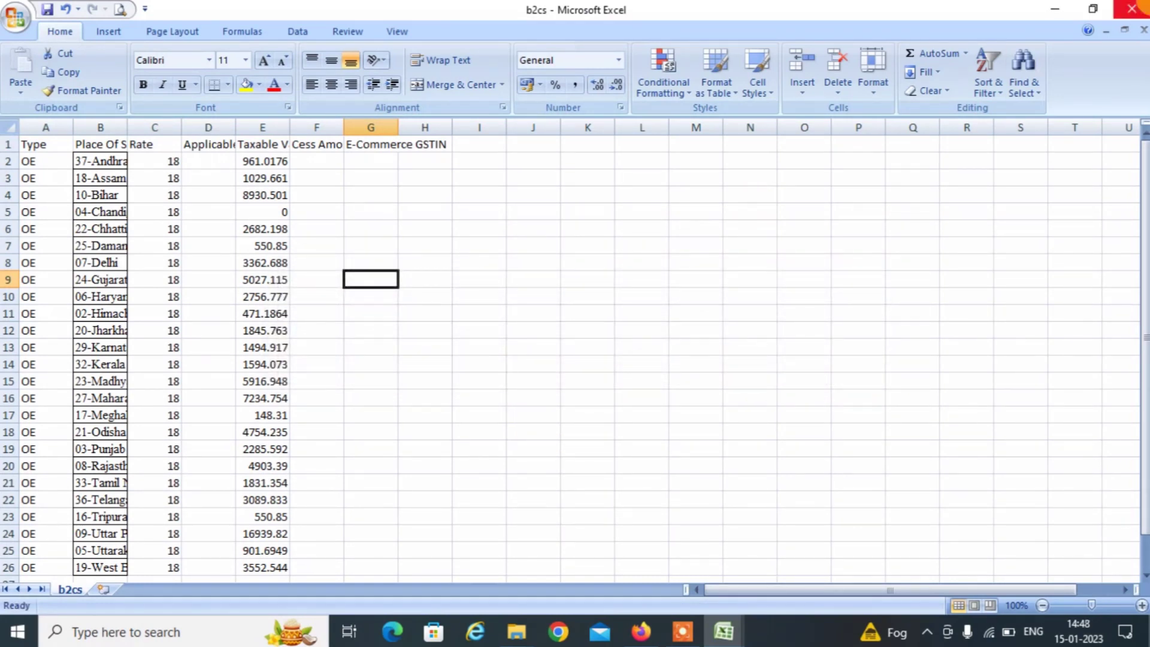
left_click(1132, 8)
left_click(512, 356)
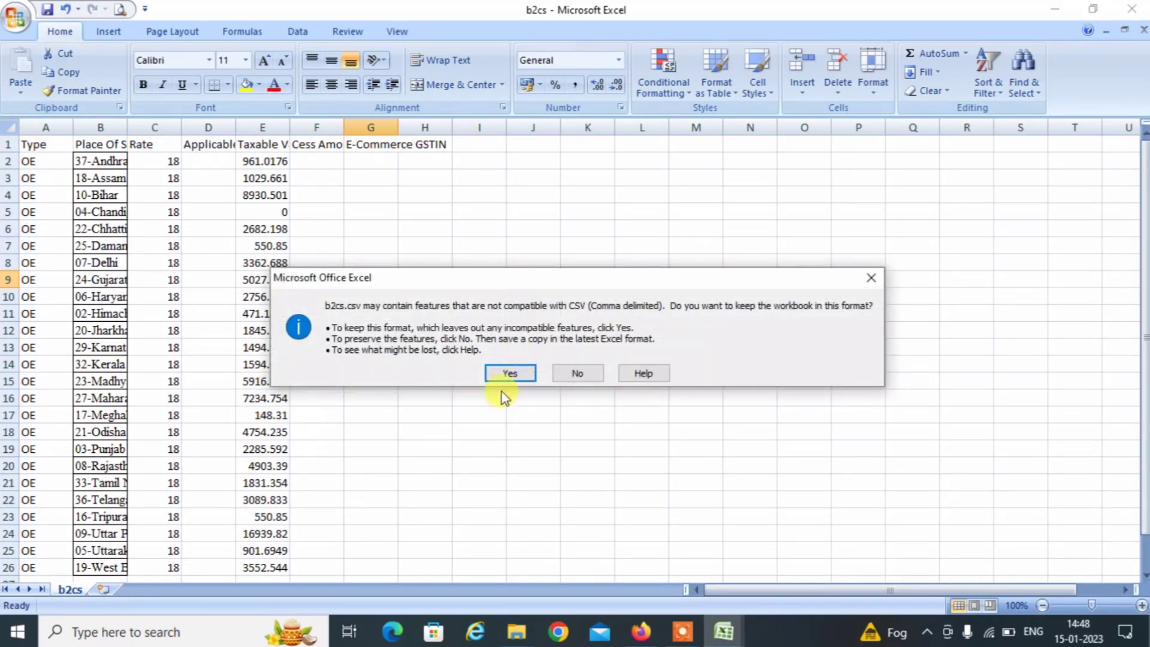
left_click(507, 375)
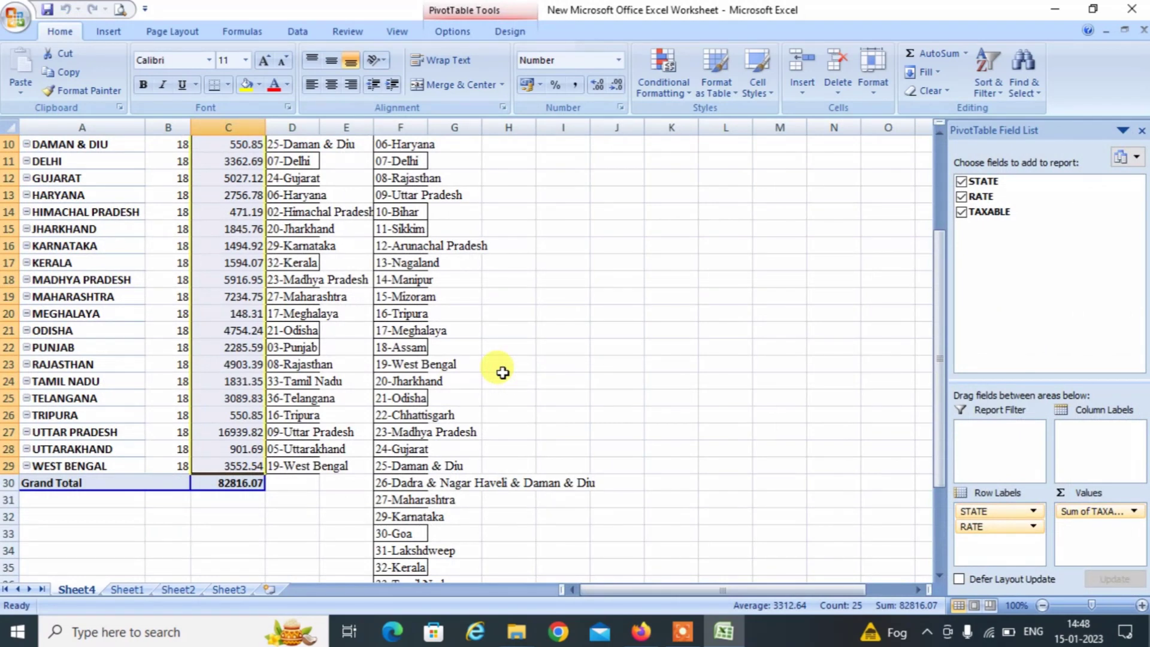
Save and close the pivot-table workbook, then open the docs file.
left_click(1132, 8)
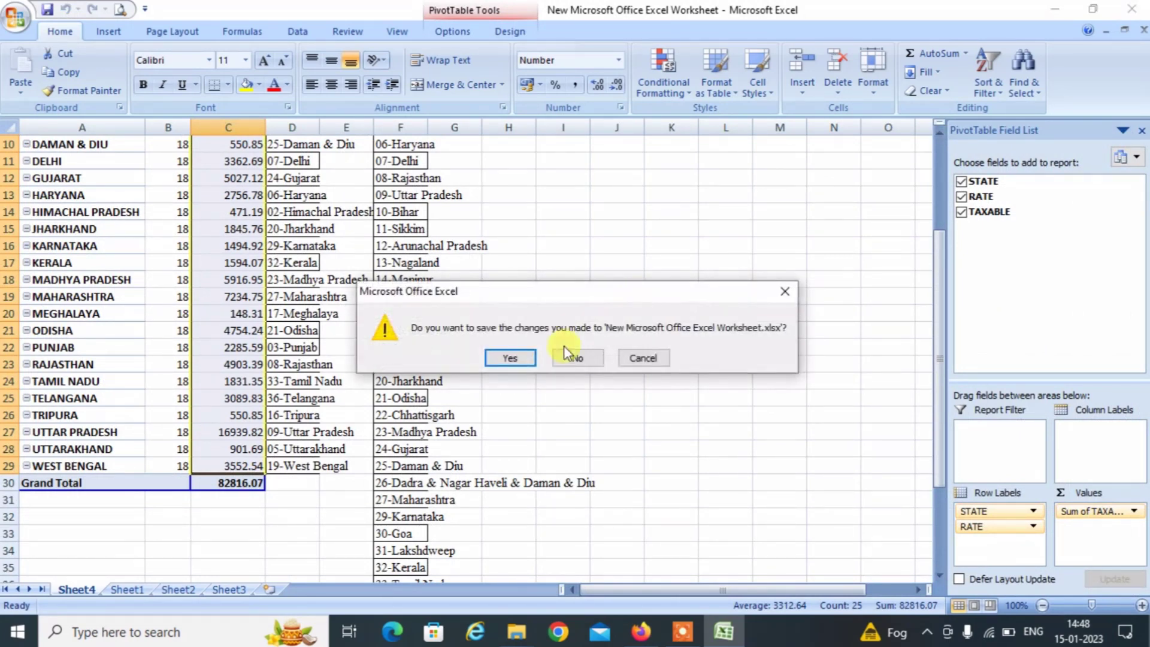
left_click(507, 359)
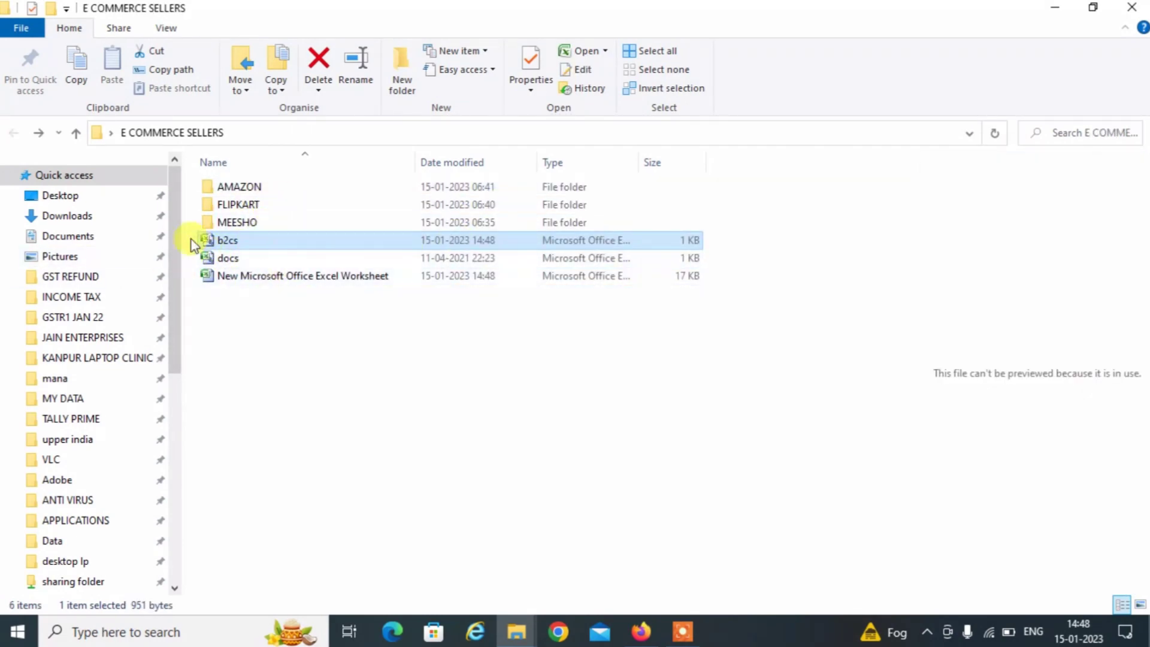
double_click(227, 263)
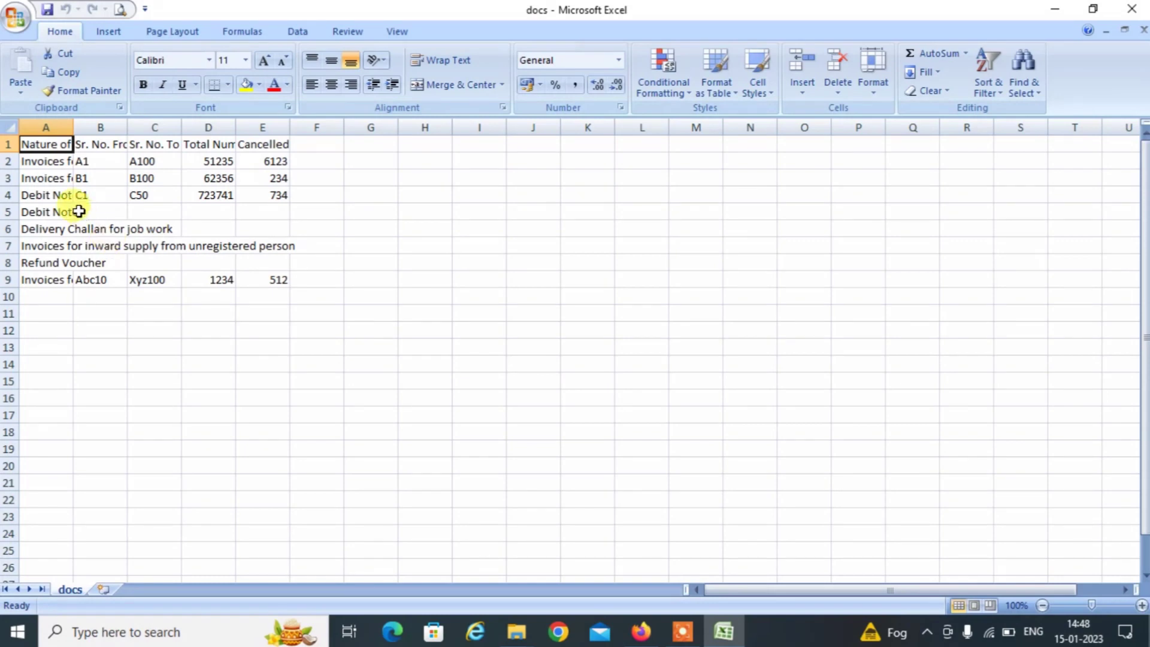
Widen column A to fit the document type names such as Debit Note.
left_click(83, 166)
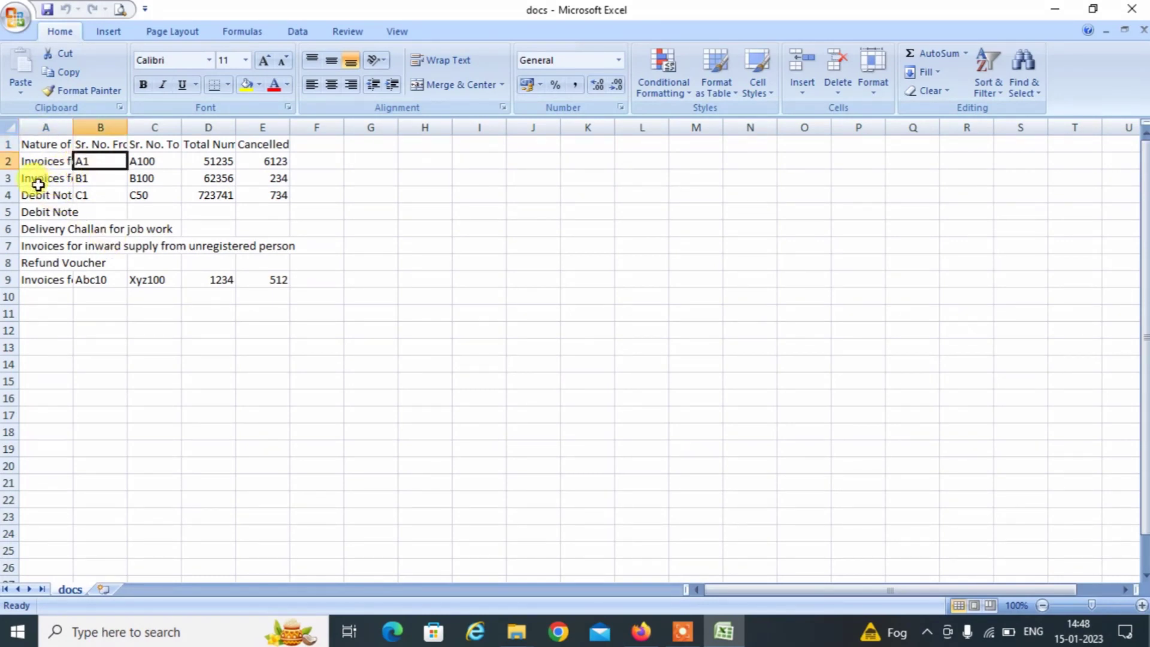
left_click_drag(48, 179, 67, 129)
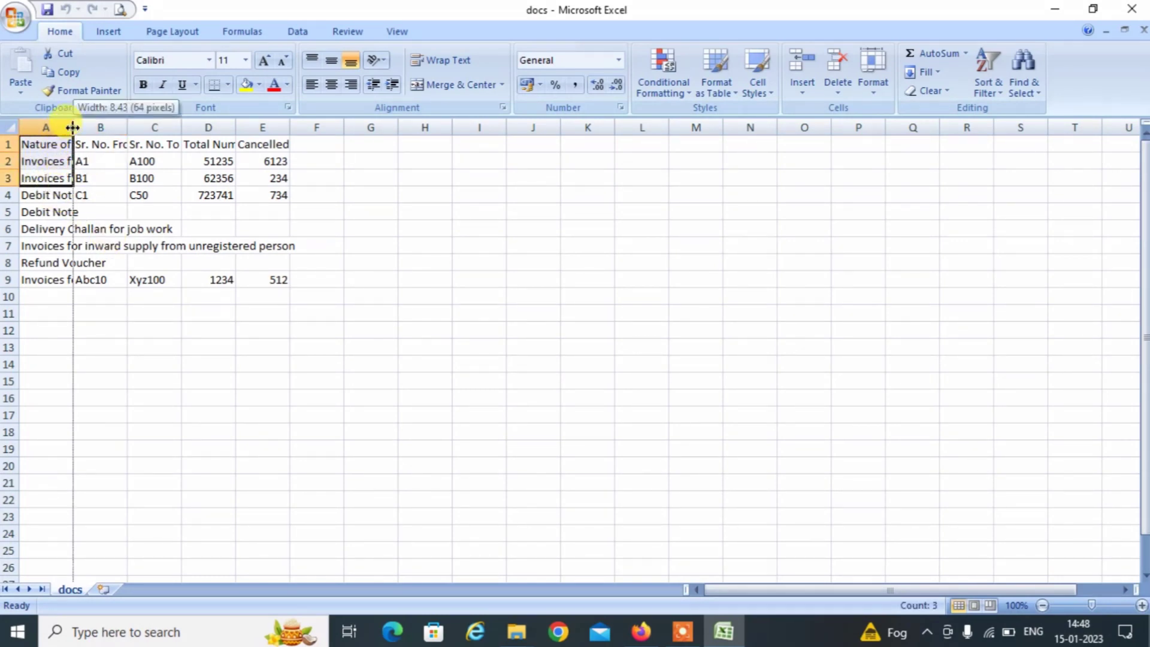
double_click(72, 128)
left_click(119, 189)
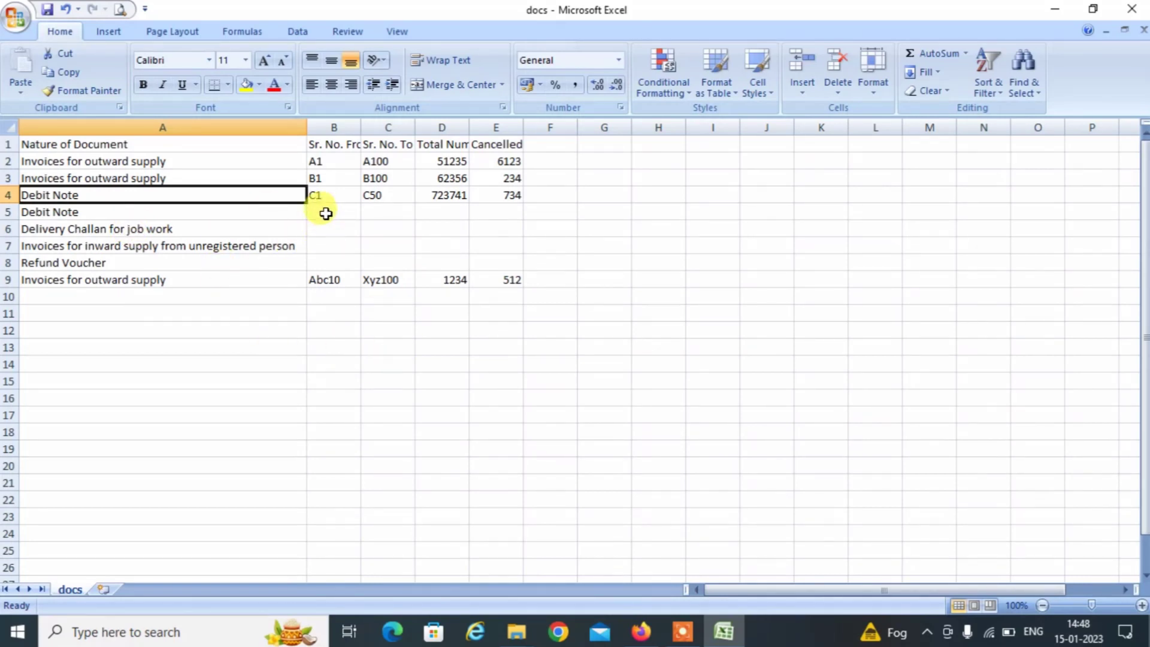
Review the row 2 serial numbers, total and cancelled count, then close docs.csv saving changes.
left_click(324, 164)
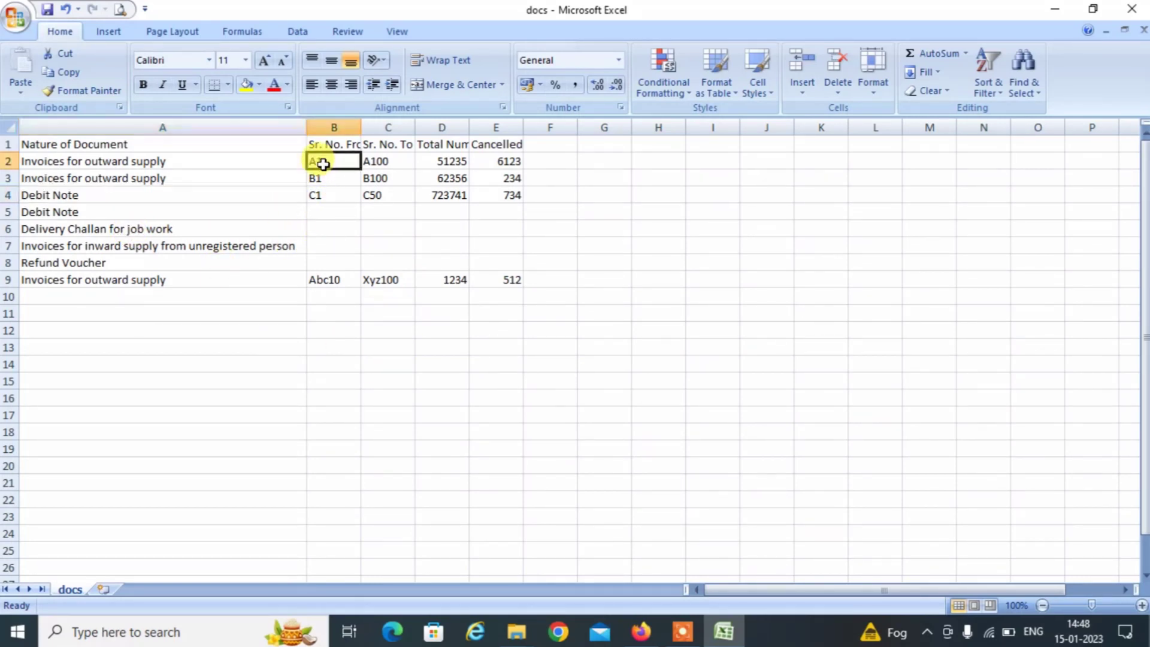
left_click(372, 161)
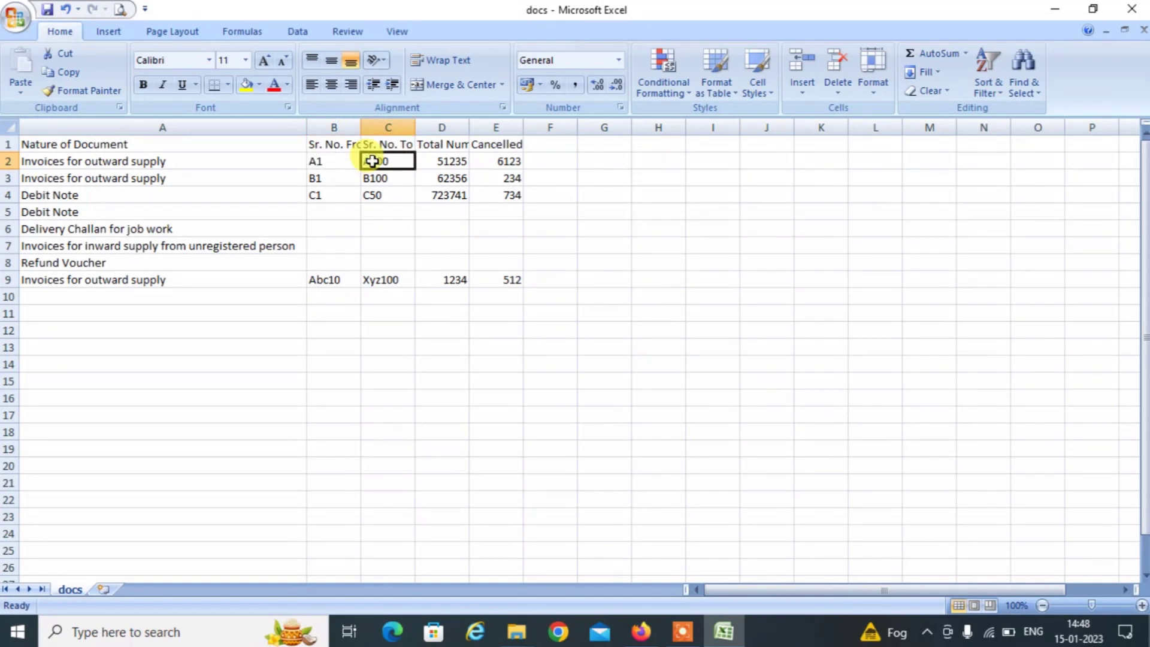
left_click(431, 159)
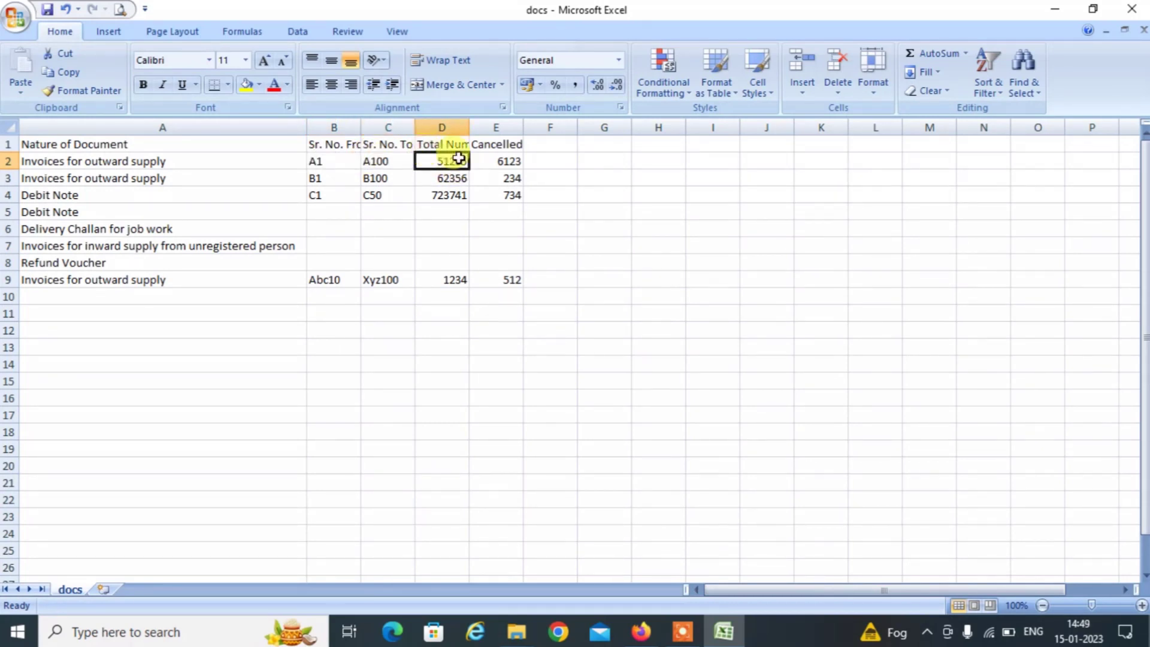
left_click(506, 160)
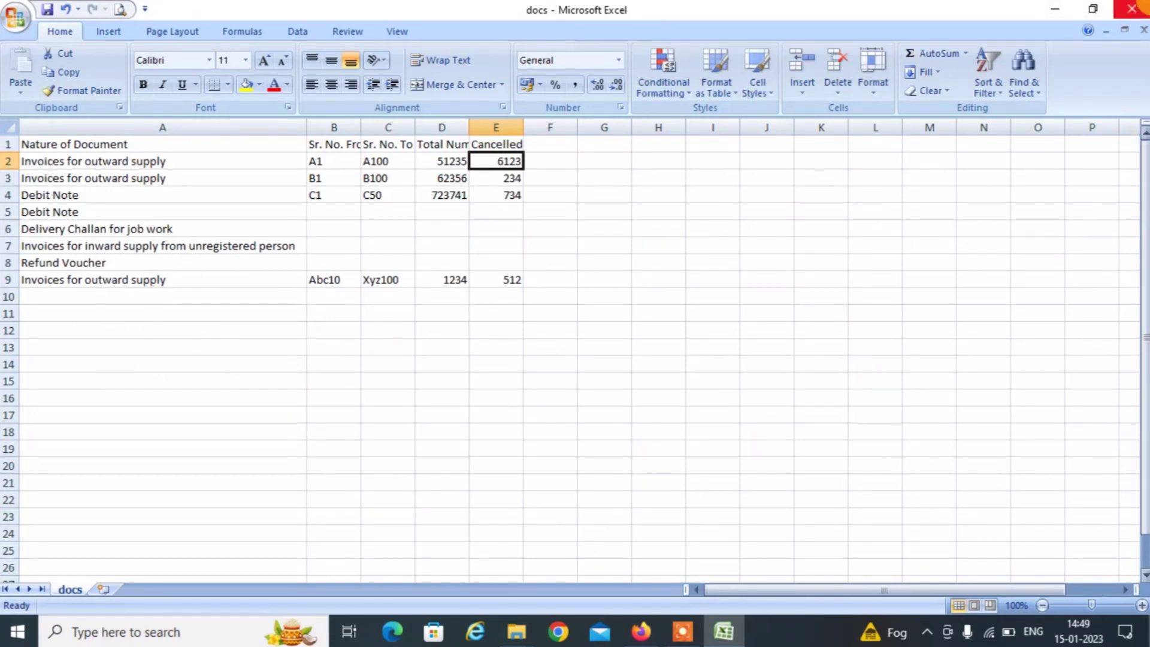
left_click(1132, 9)
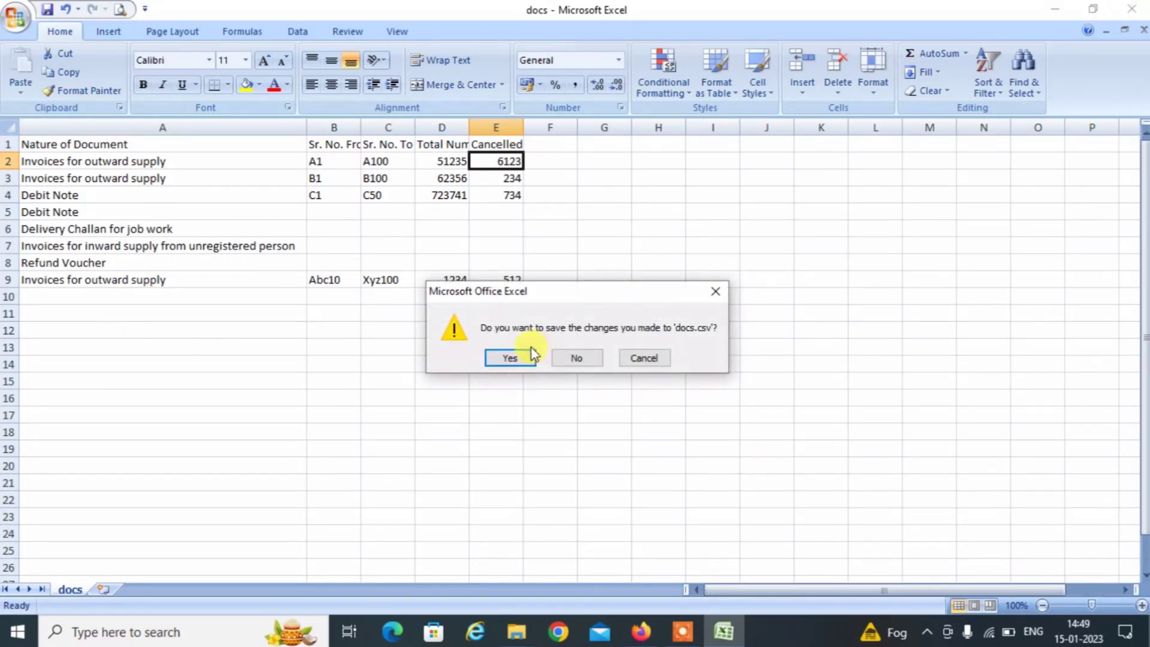
left_click(513, 356)
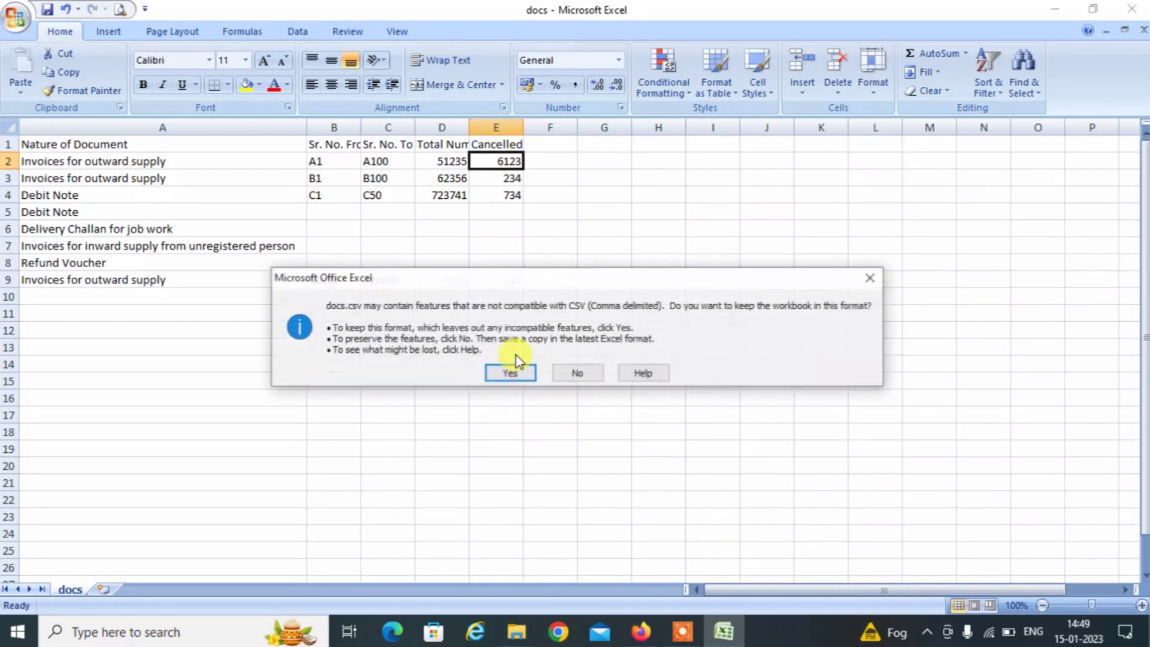
Keep docs.csv in CSV format and return to the GST portal in Firefox.
left_click(514, 372)
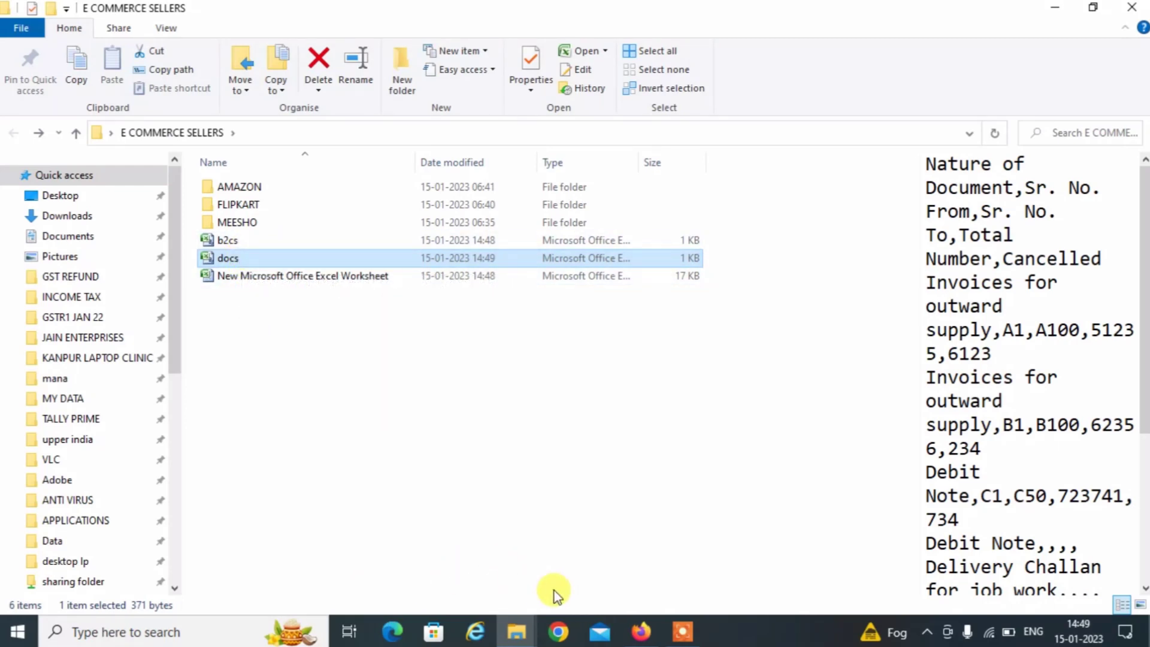
left_click(641, 632)
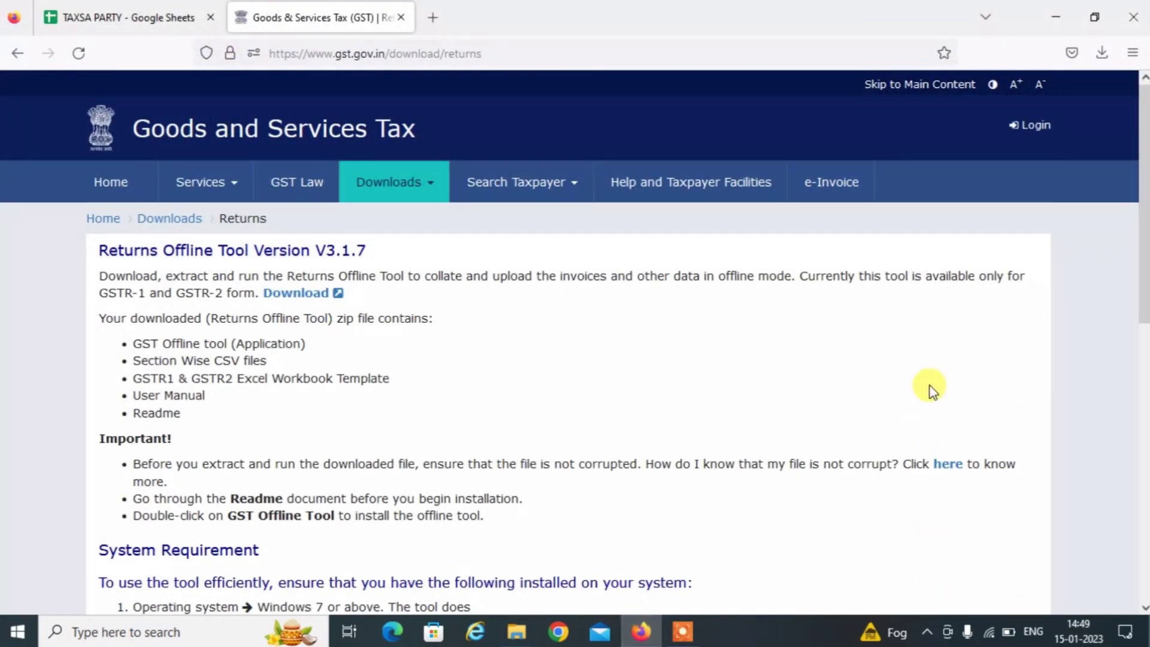
Log in to the GST portal with the password and captcha, then open the Returns dashboard.
left_click(1036, 126)
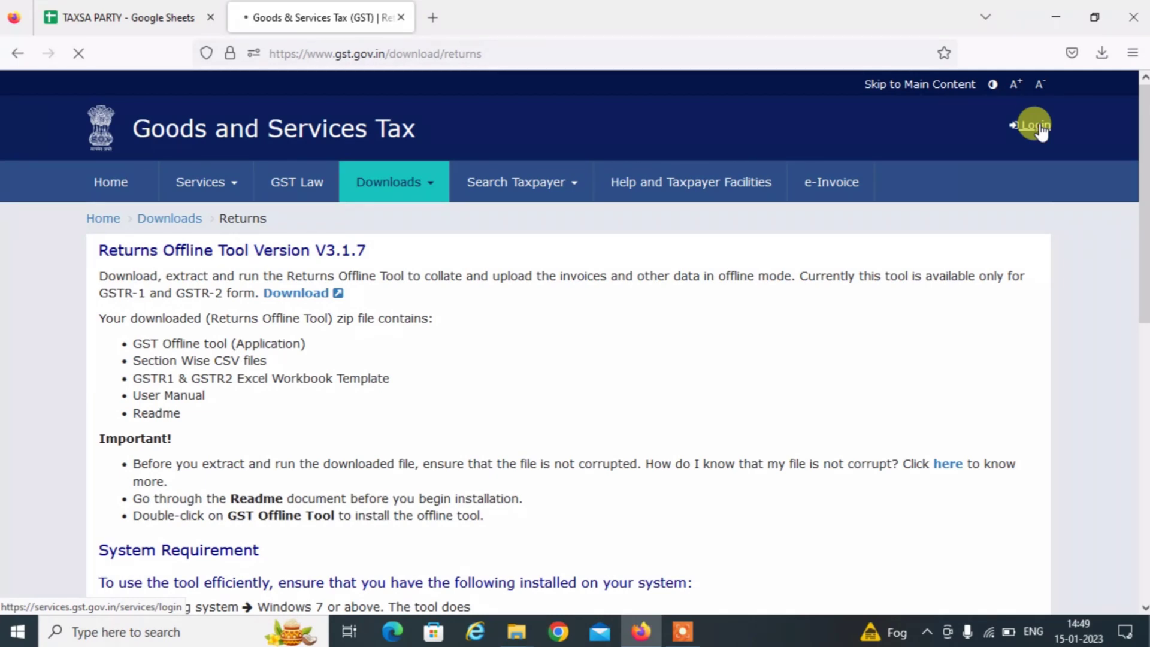
left_click(424, 390)
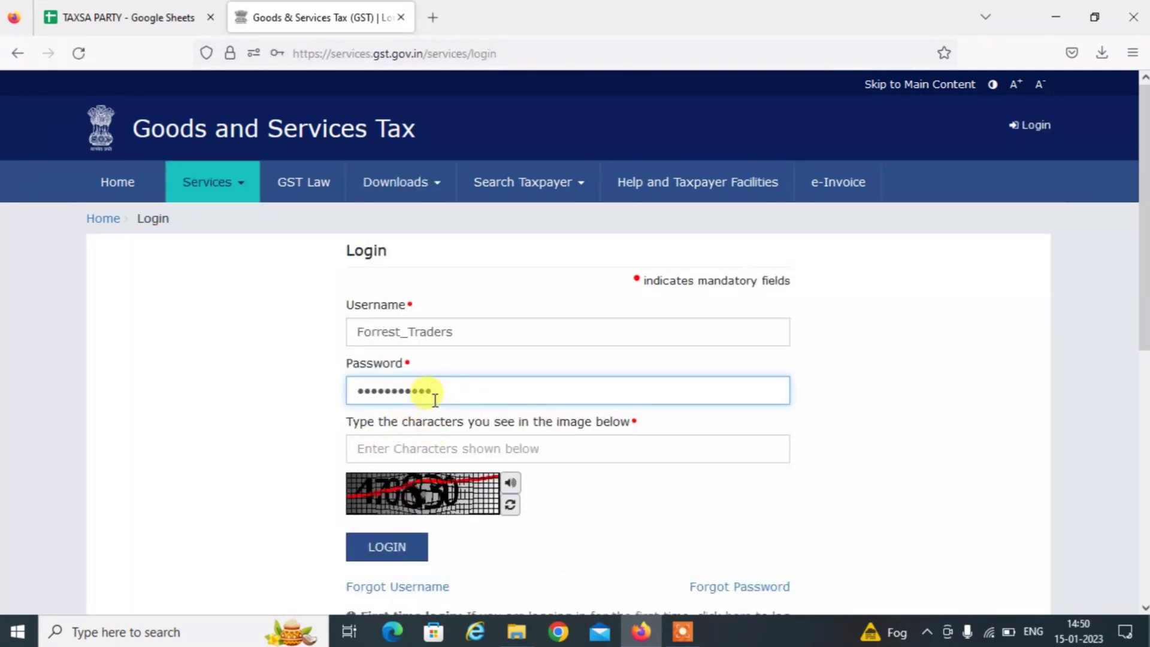
left_click(412, 449)
type("470830")
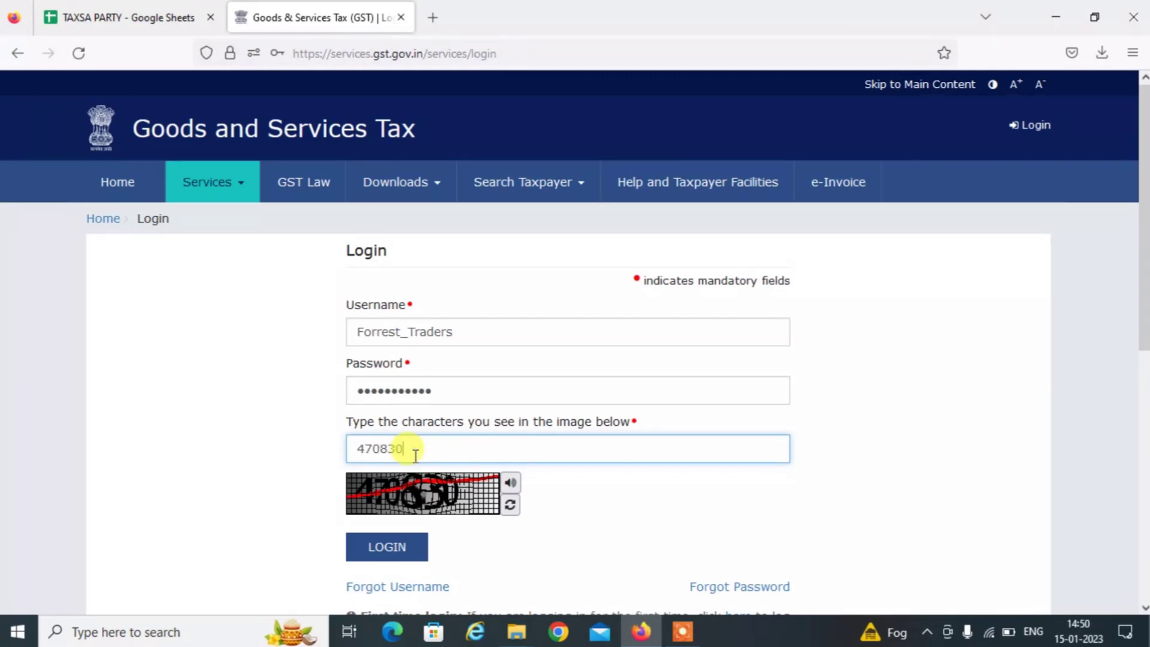
left_click(407, 546)
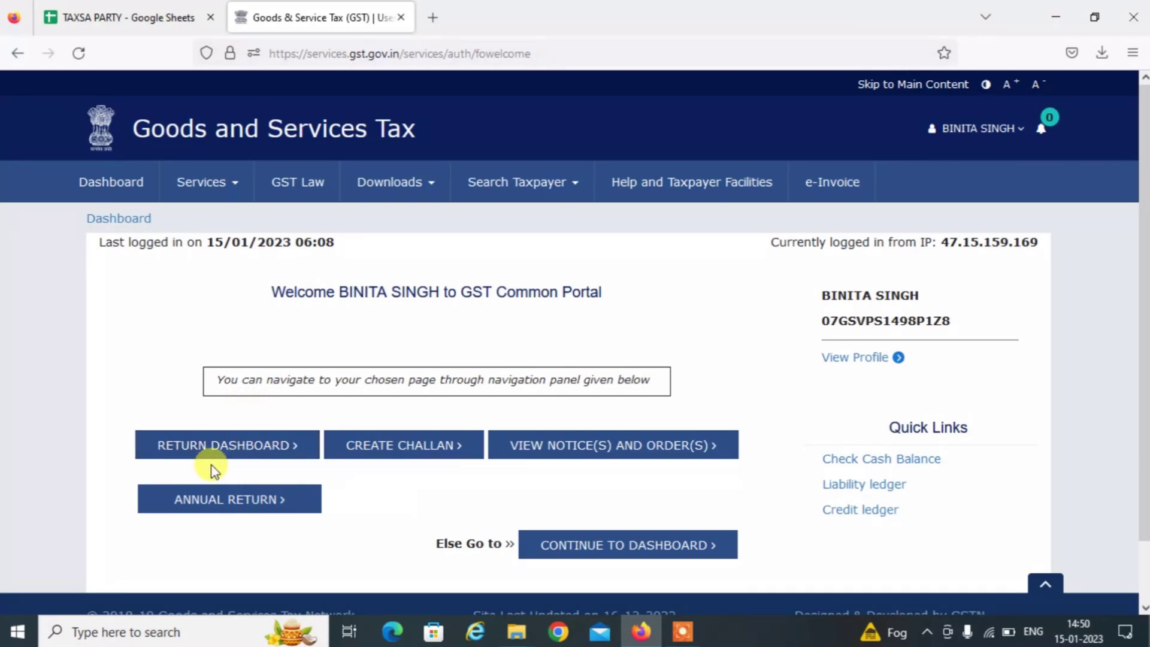
left_click(220, 446)
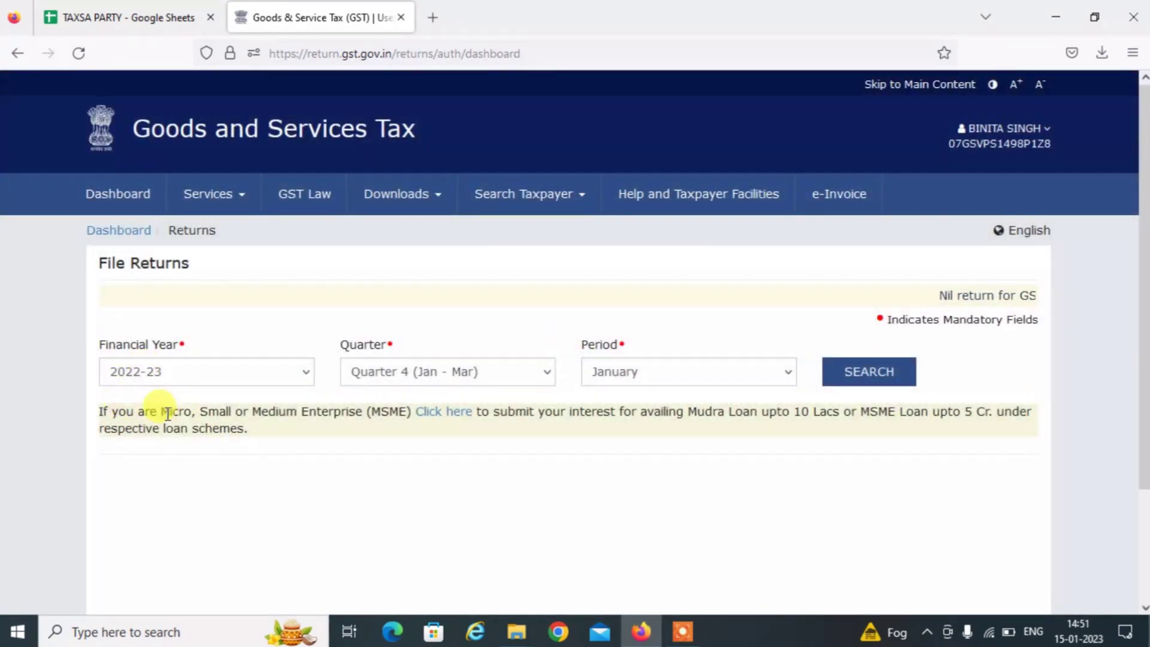
Search returns for 2022-23, Quarter 3 (Oct - Dec), December.
left_click(155, 382)
left_click(154, 382)
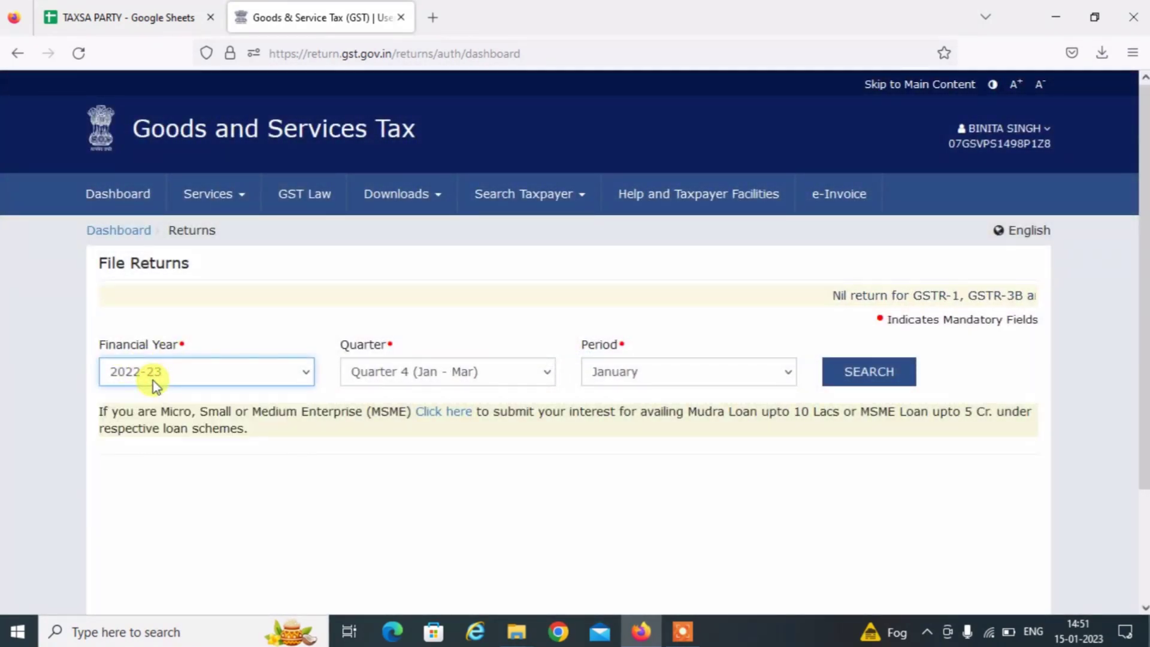
left_click(398, 381)
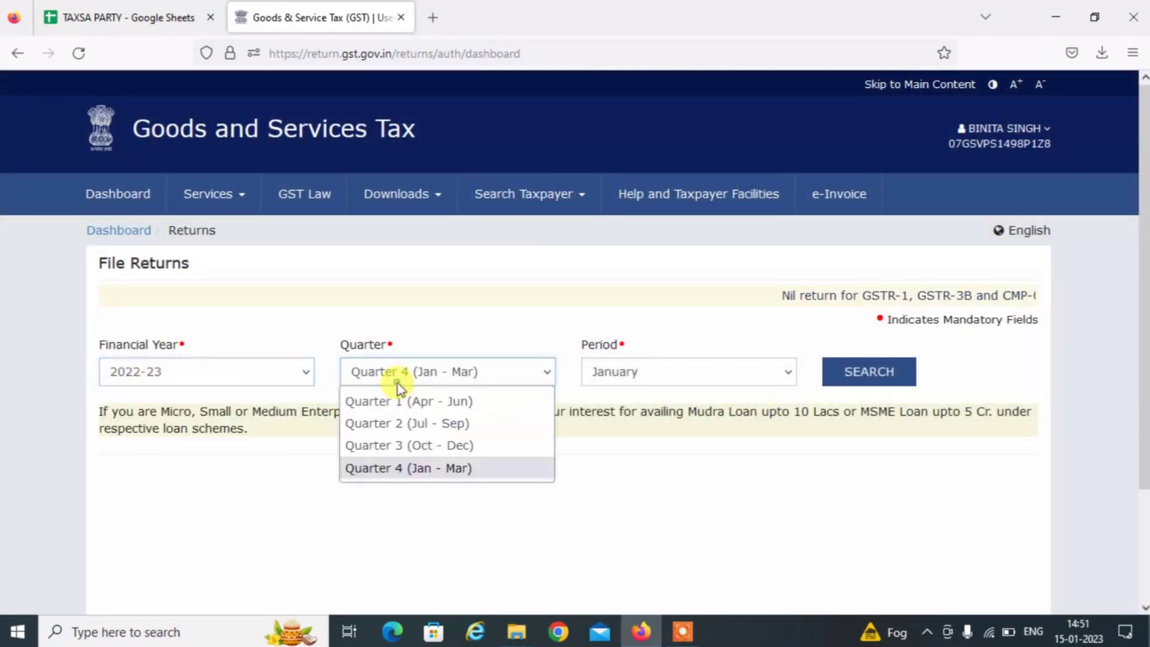
left_click(398, 444)
left_click(649, 376)
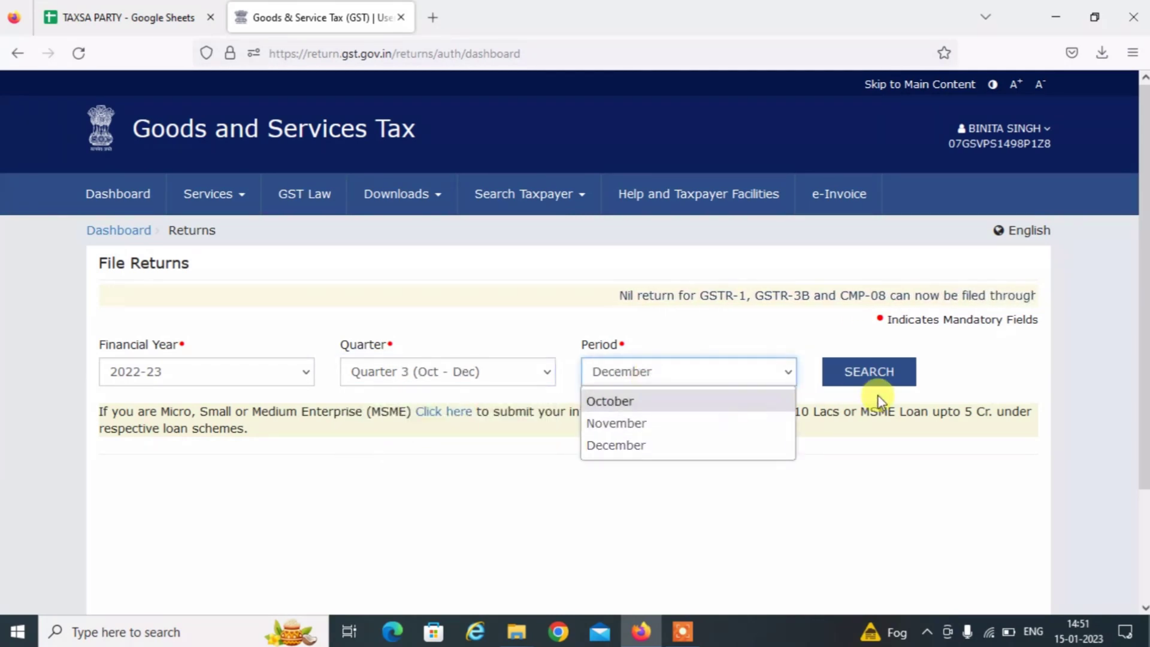
left_click(870, 379)
left_click(871, 380)
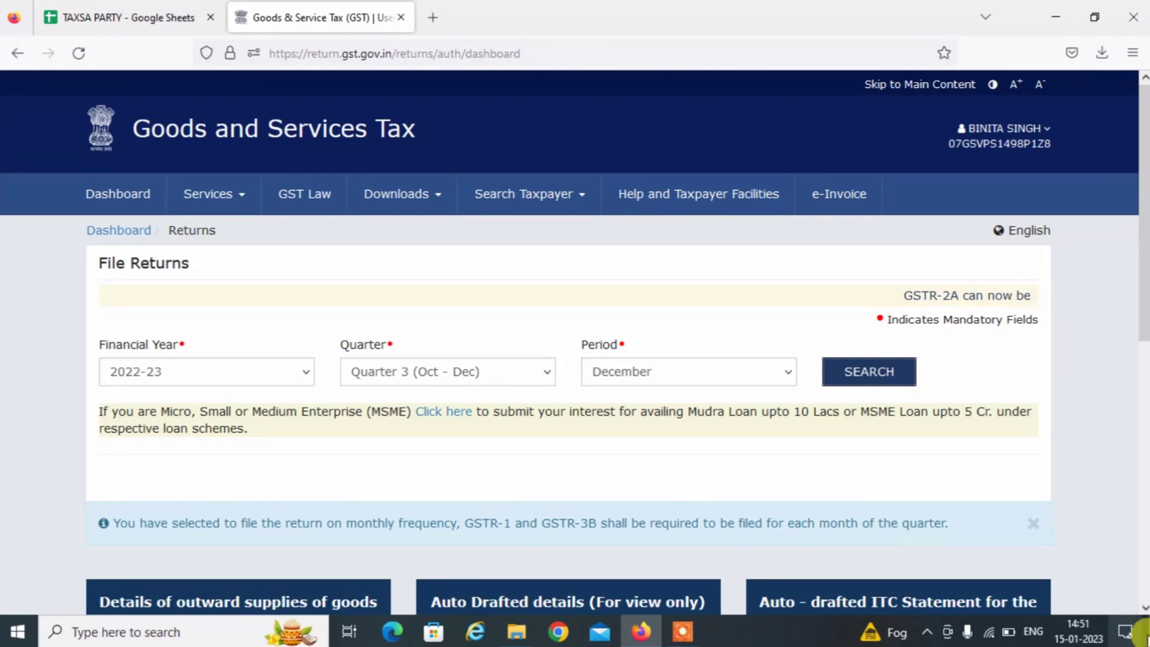
Open the GSTR1 offline upload page via PREPARE OFFLINE, then show the desktop.
left_click(1144, 608)
scroll(1144, 608, "down", 4)
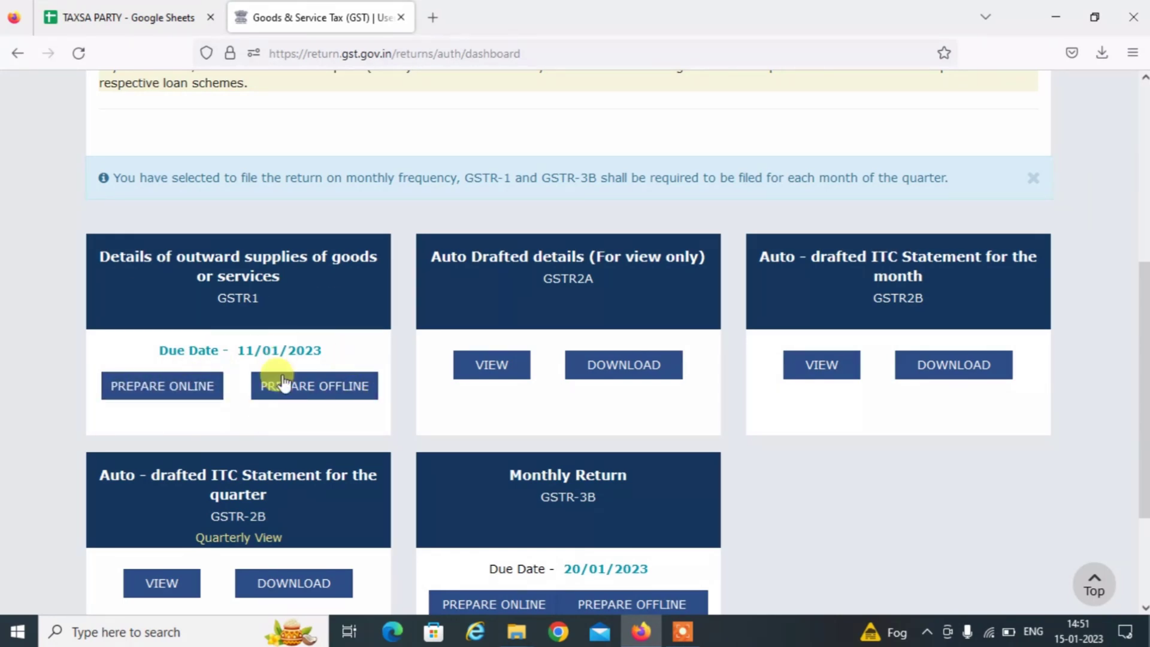
left_click(314, 394)
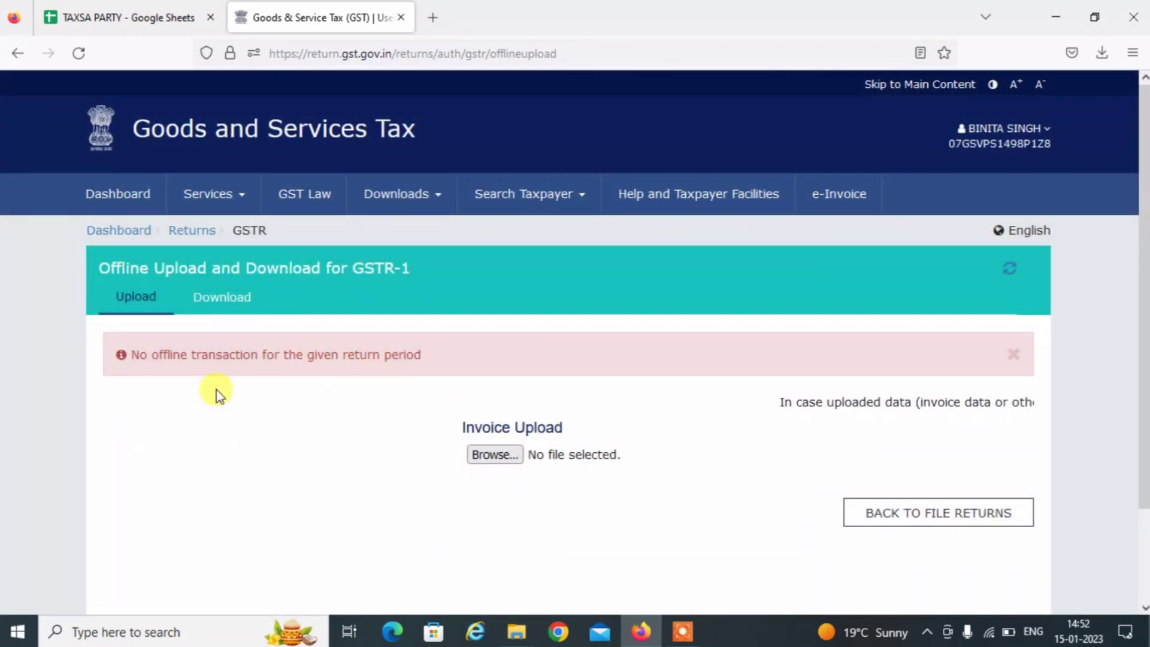
key("super+d")
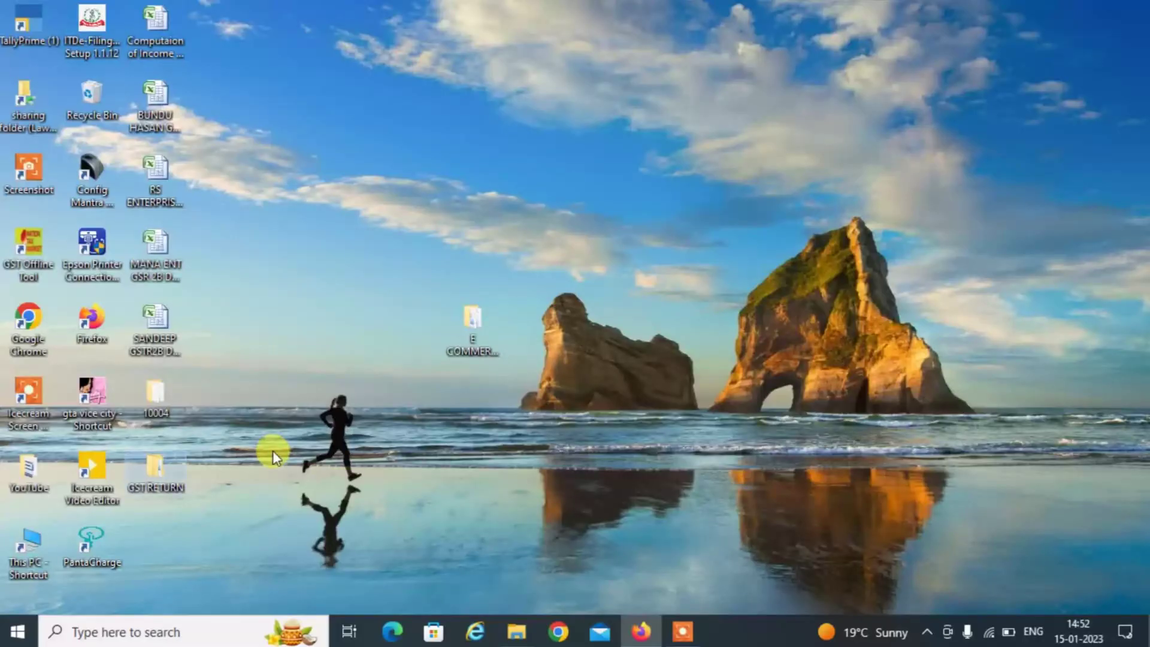
Start a new return in GST Offline Tool with GSTR-1/IFF as the return type.
key("super")
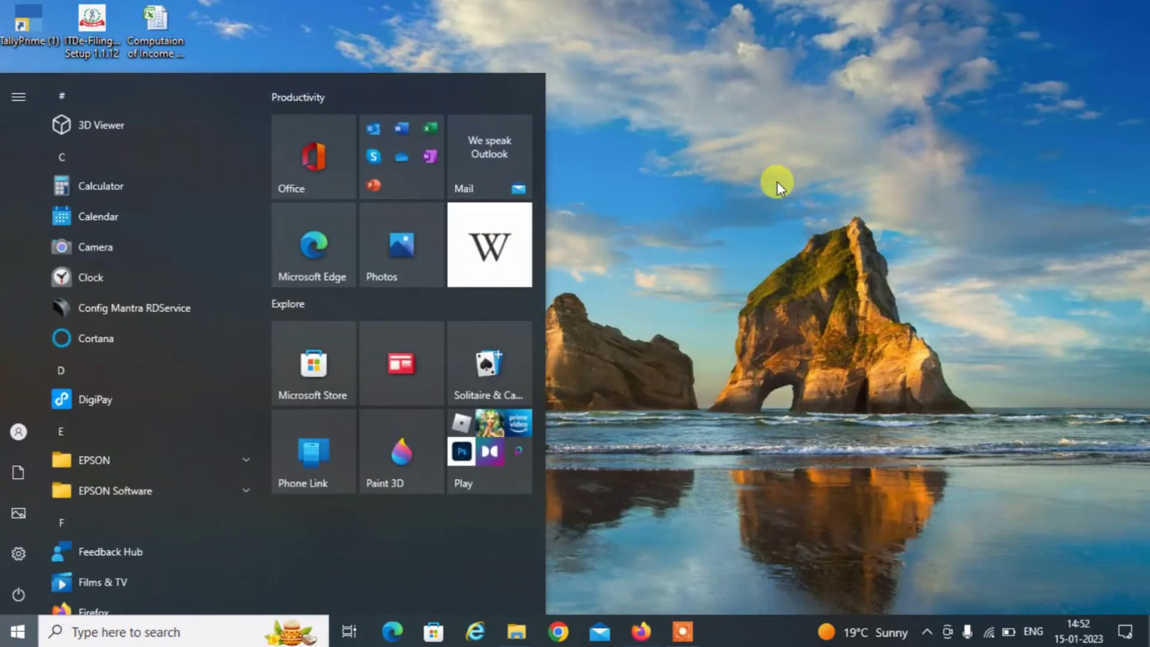
left_click(776, 181)
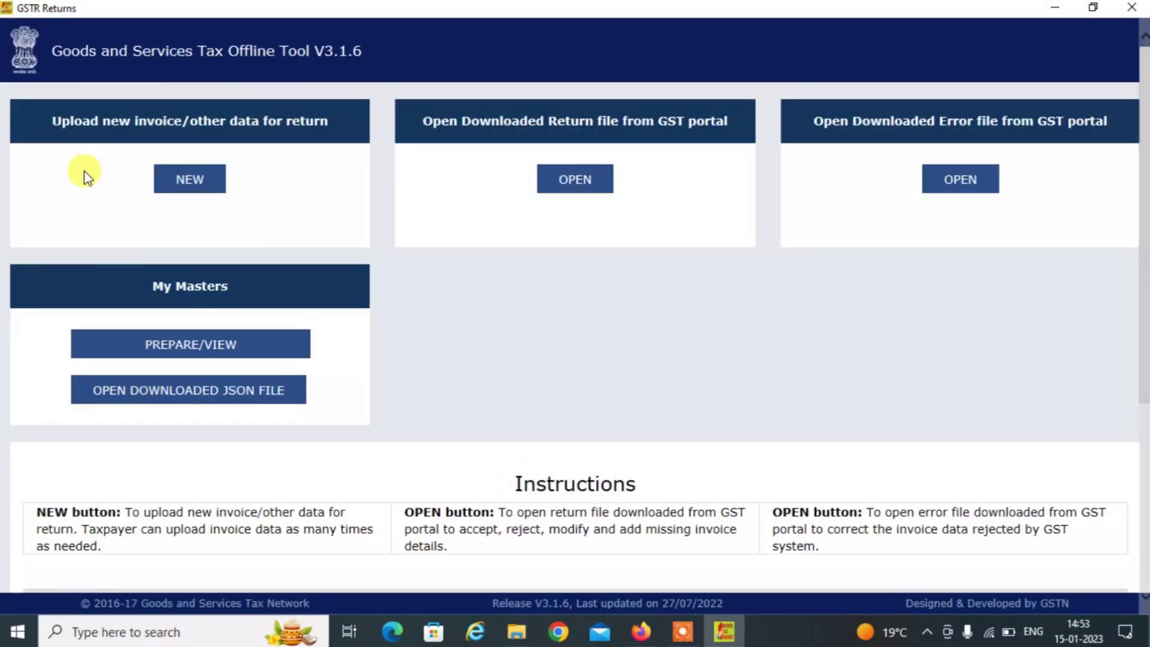
left_click(188, 182)
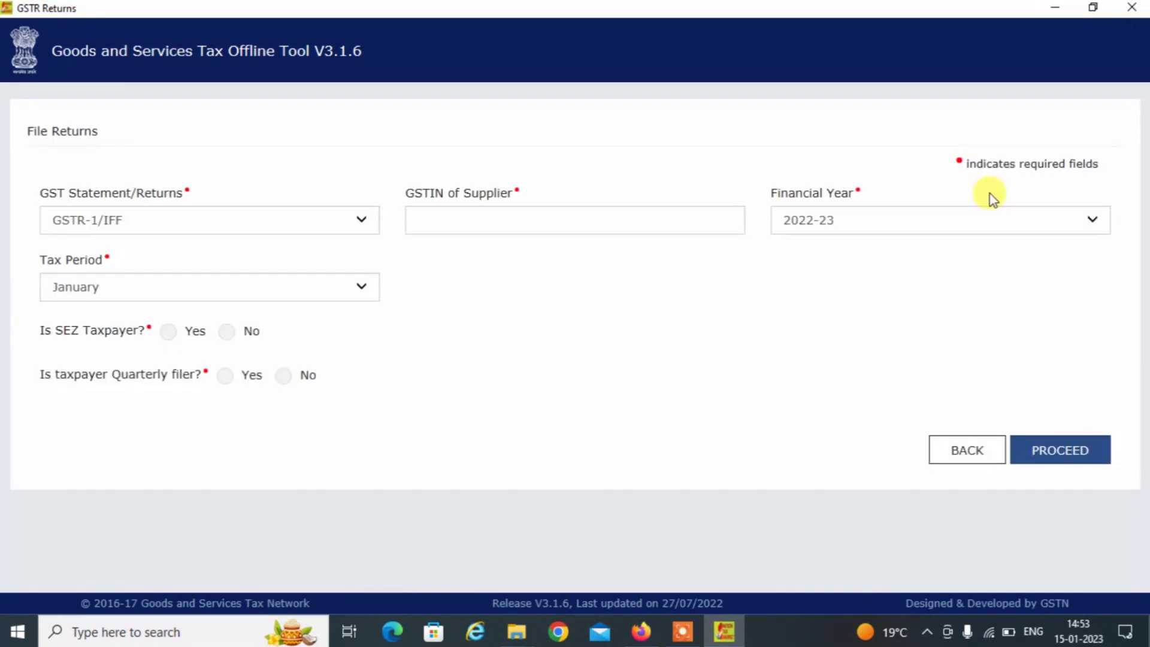
left_click(89, 230)
left_click(124, 221)
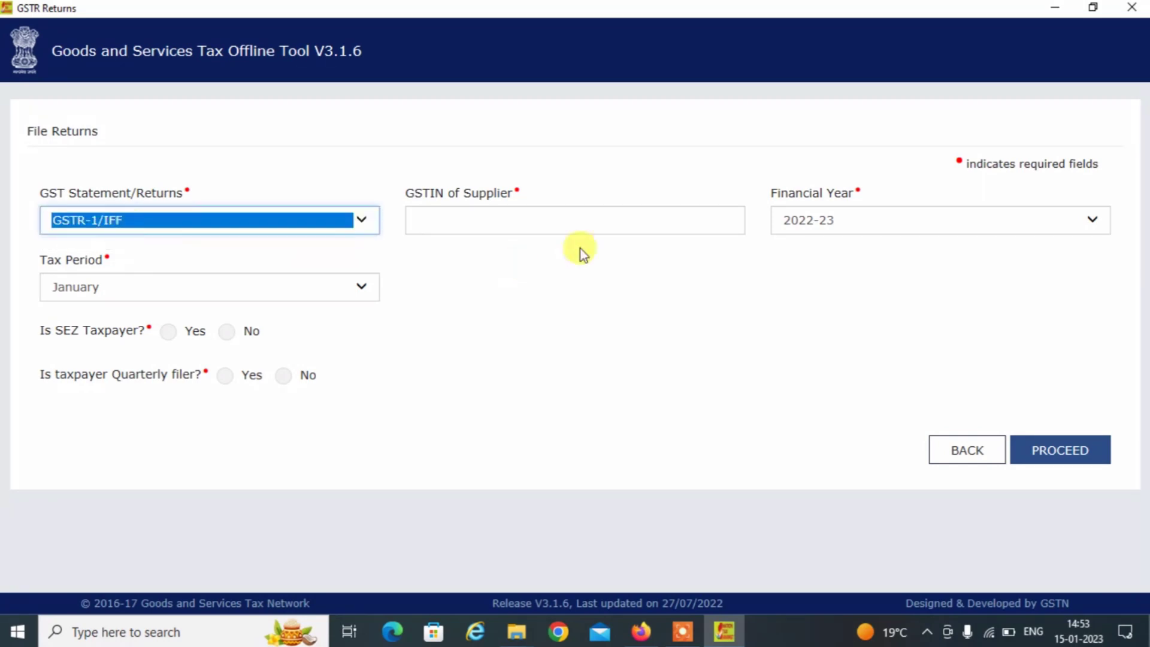
Enter the supplier's GSTIN, choose December, answer No to SEZ, quarterly and 5CR, and confirm.
left_click(486, 228)
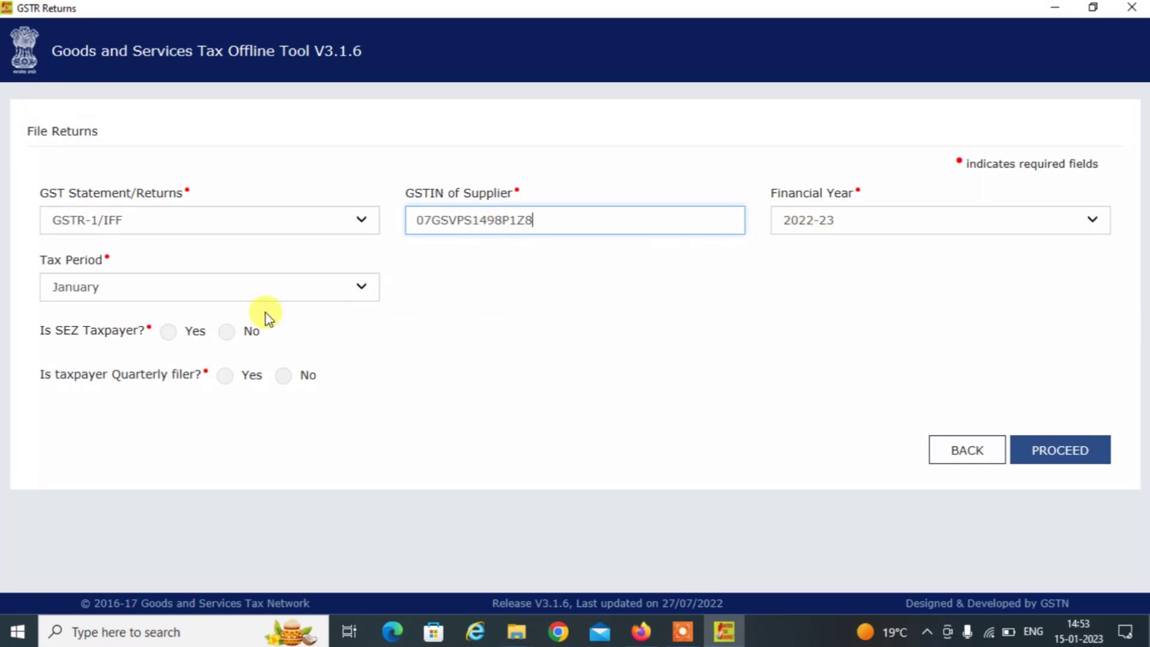
left_click(267, 281)
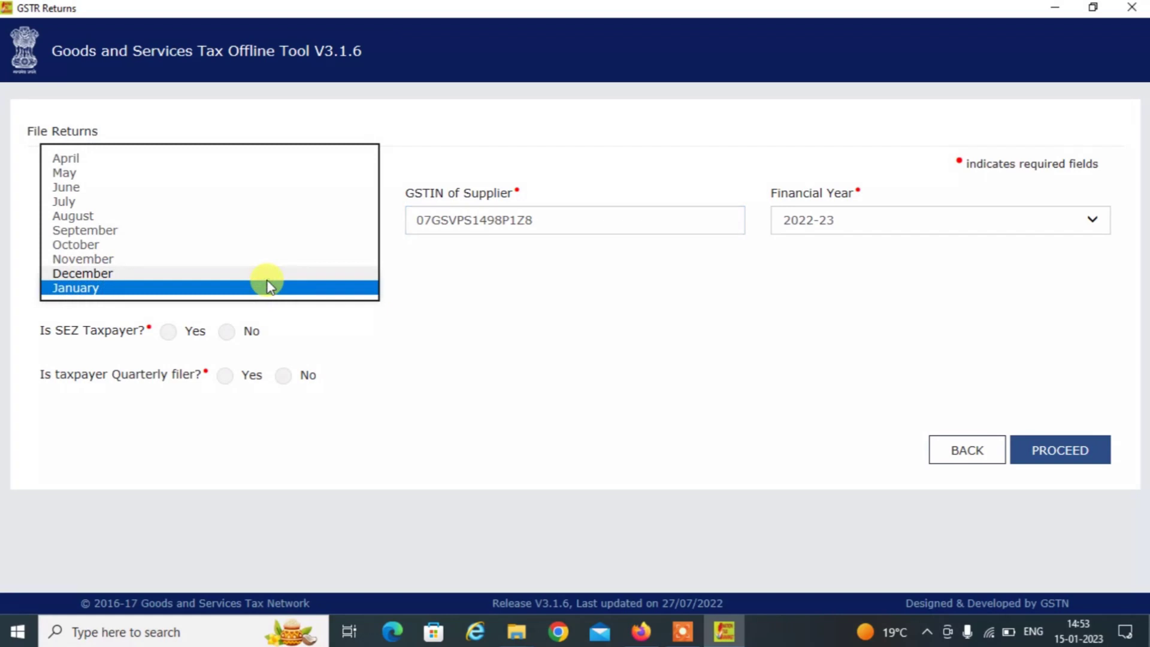
left_click(181, 273)
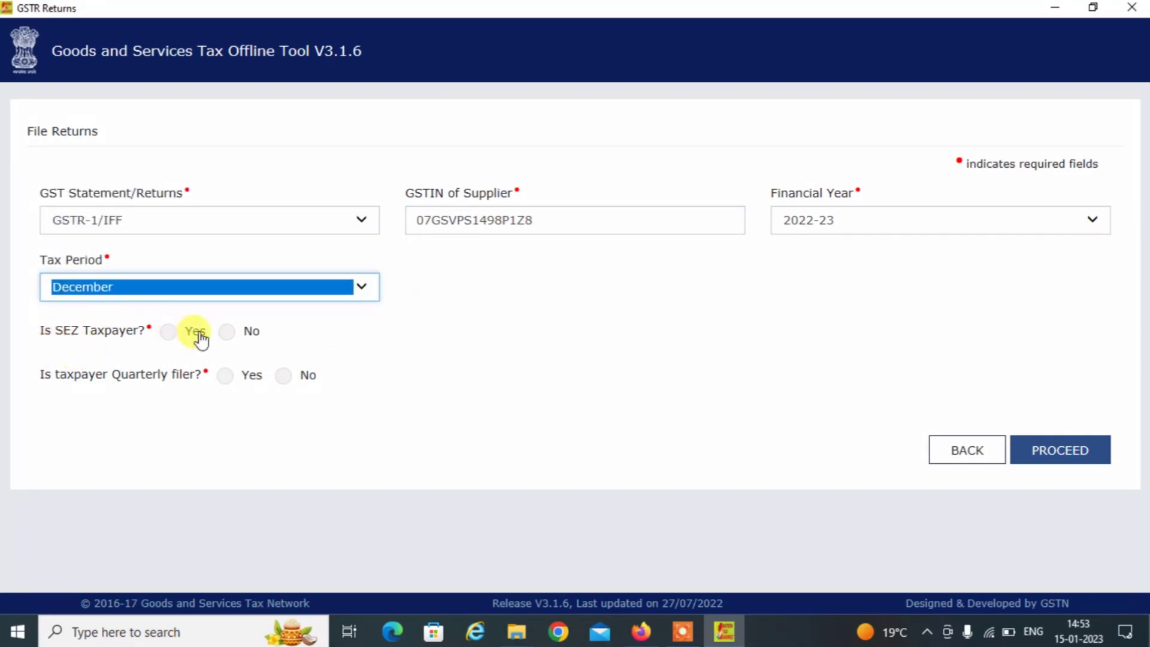
left_click(239, 335)
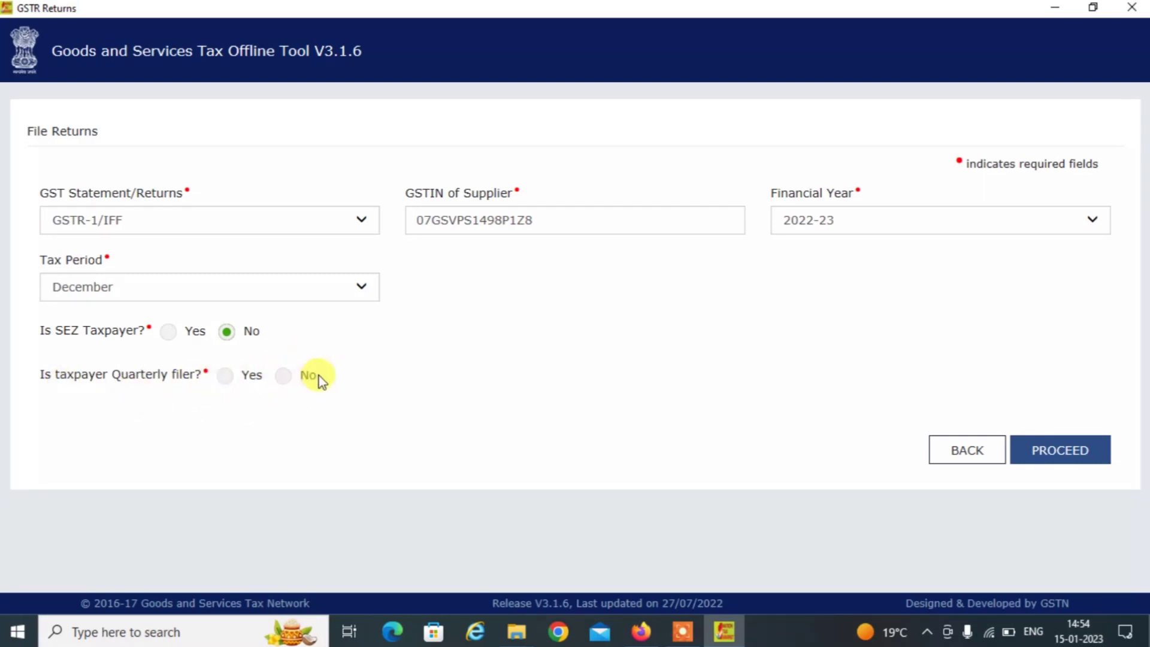
left_click(284, 375)
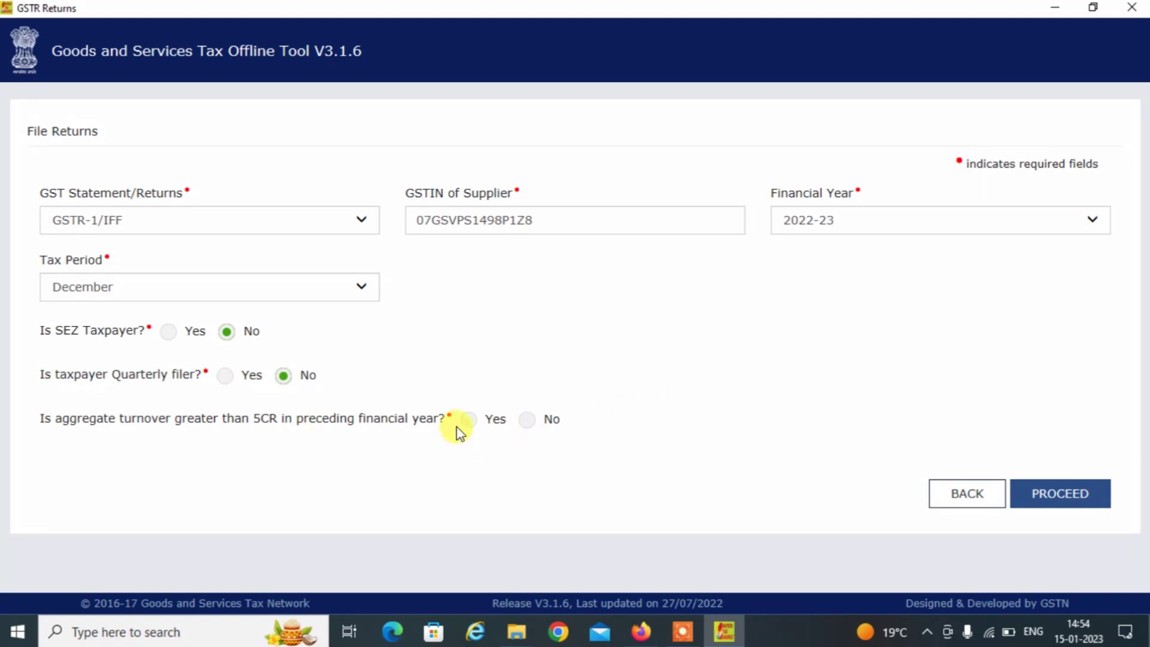
left_click(522, 419)
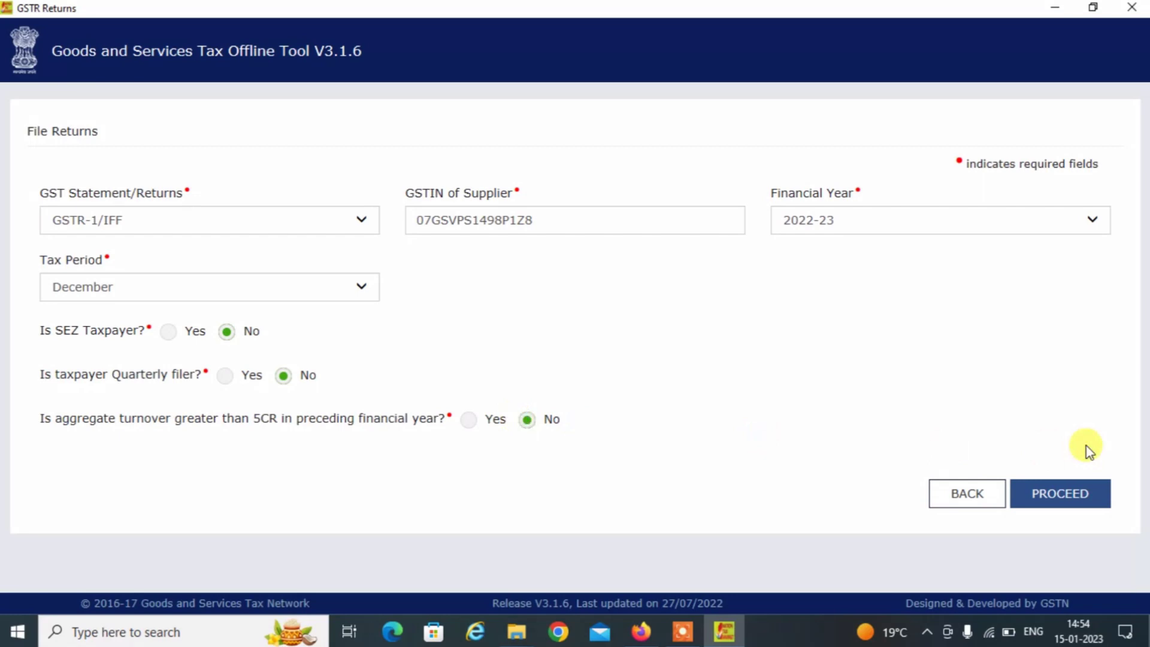
left_click(1050, 488)
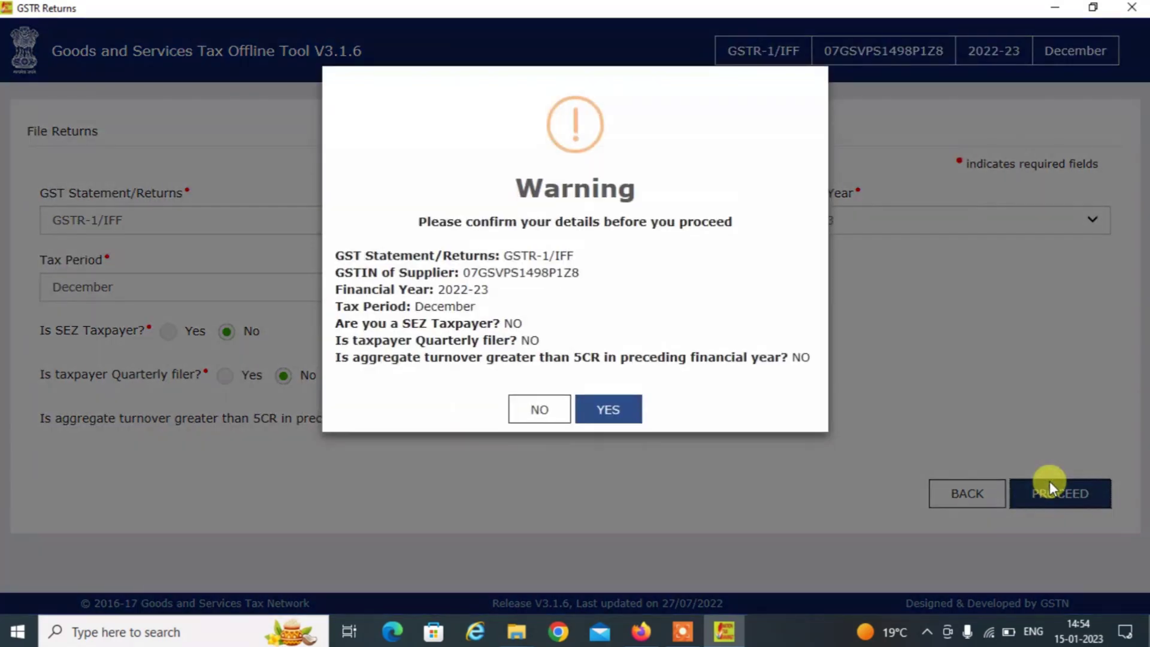
left_click(620, 419)
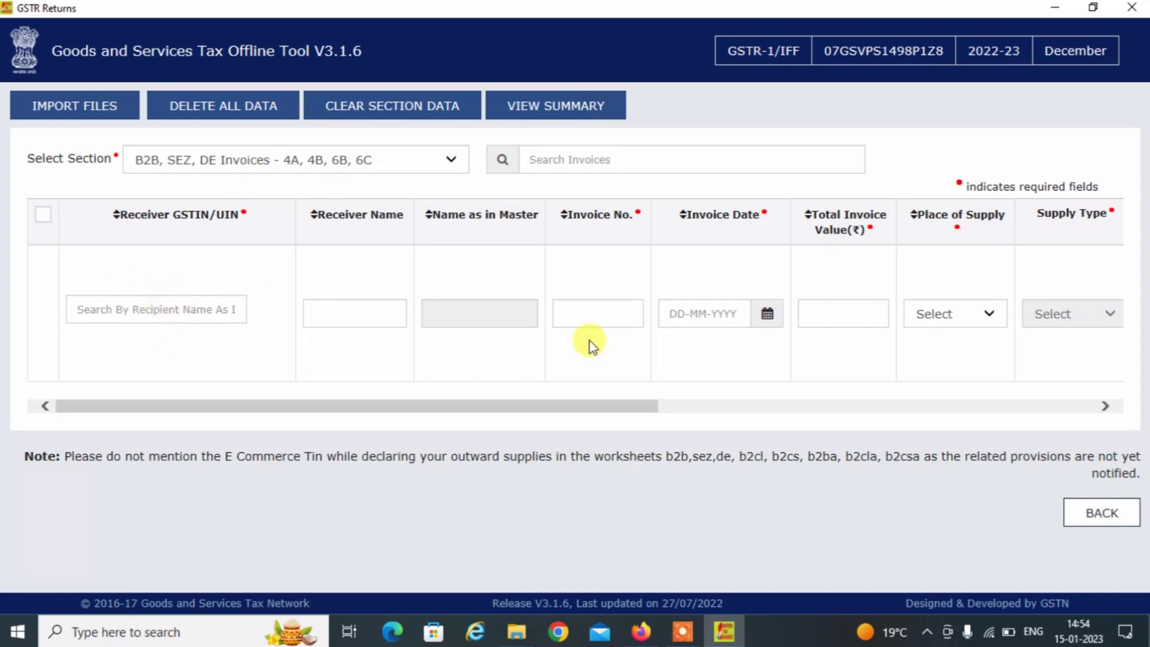
On the import page, choose the B2C(Small) Details - 7 section for CSV import.
left_click(239, 157)
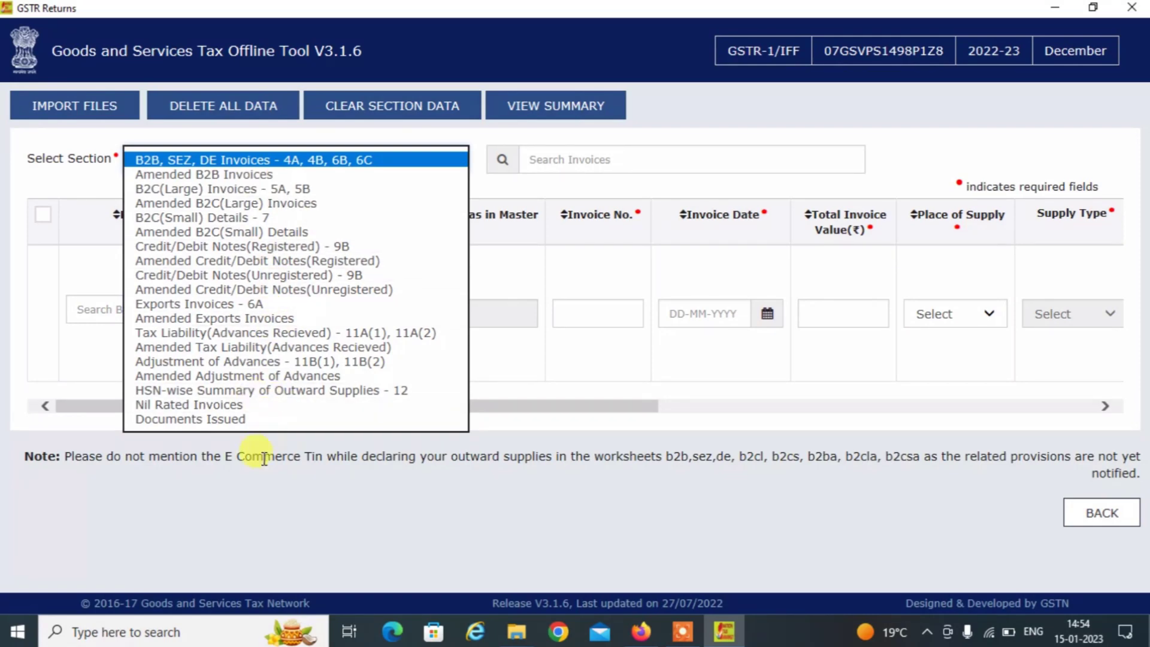
left_click(243, 496)
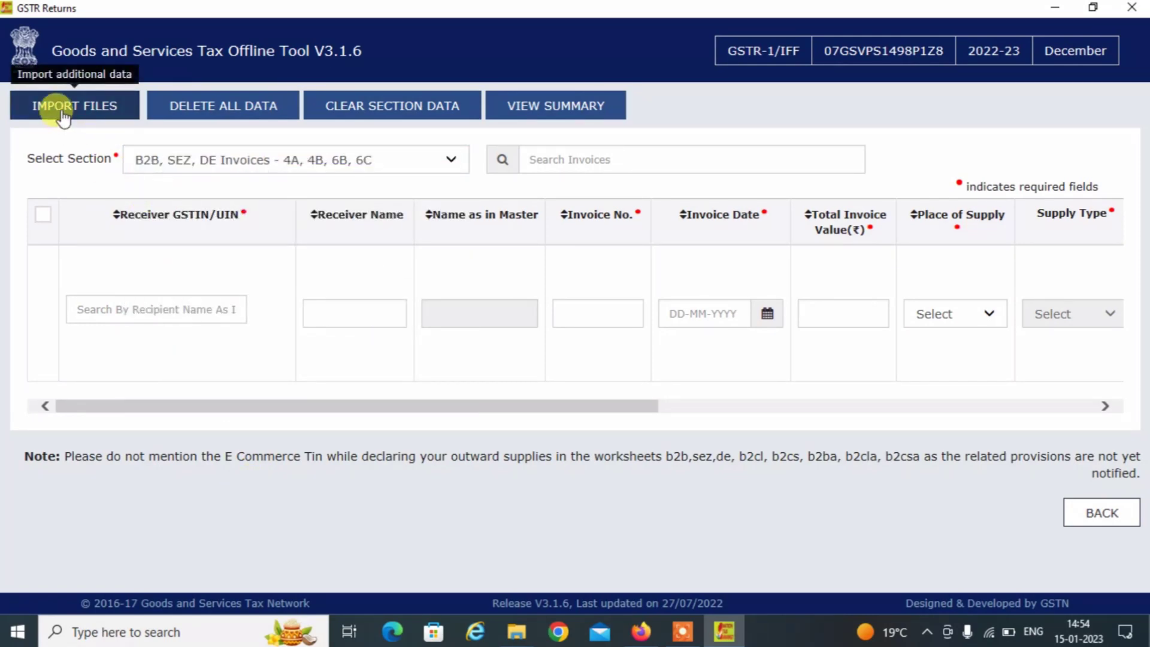
left_click(60, 108)
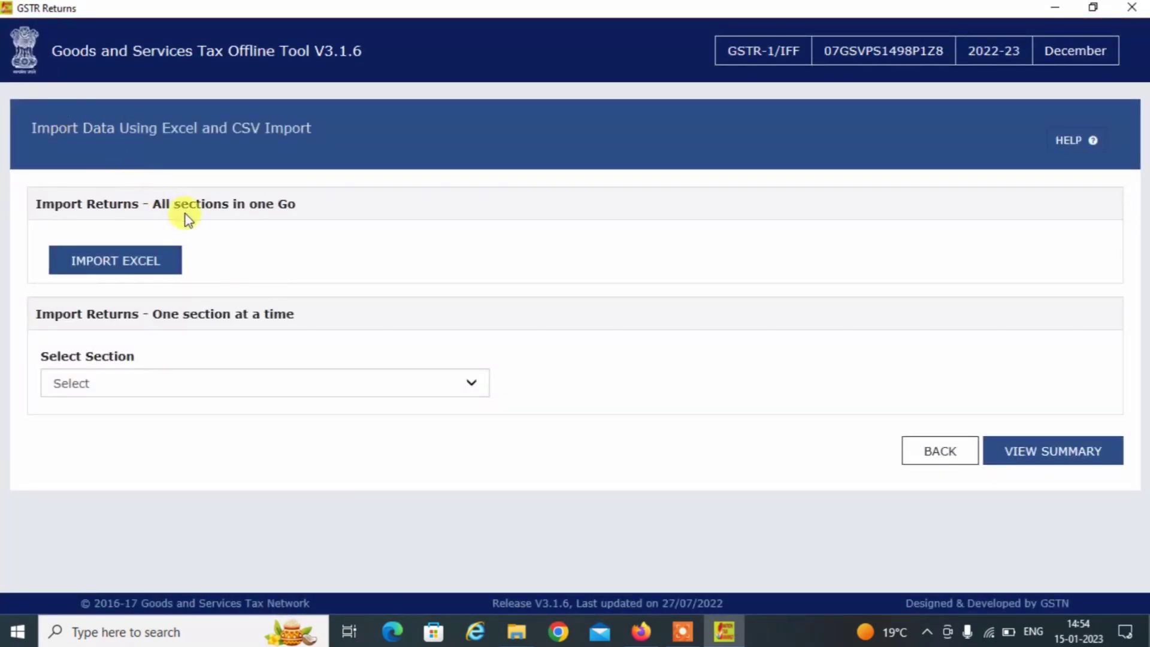
left_click(118, 386)
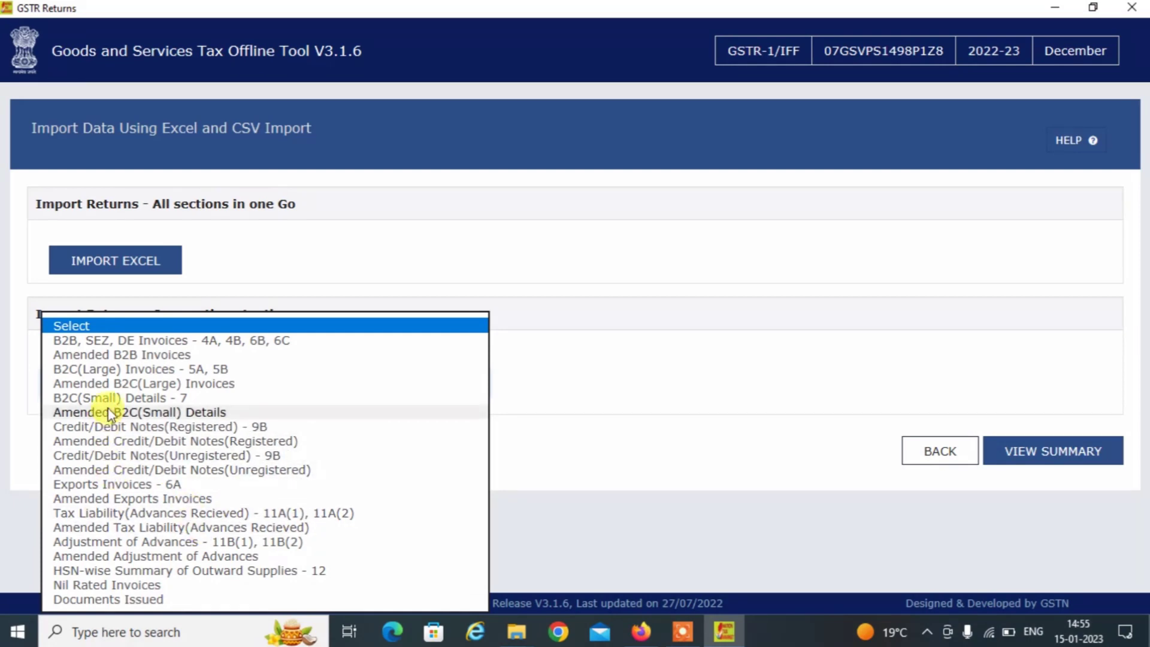
left_click(147, 399)
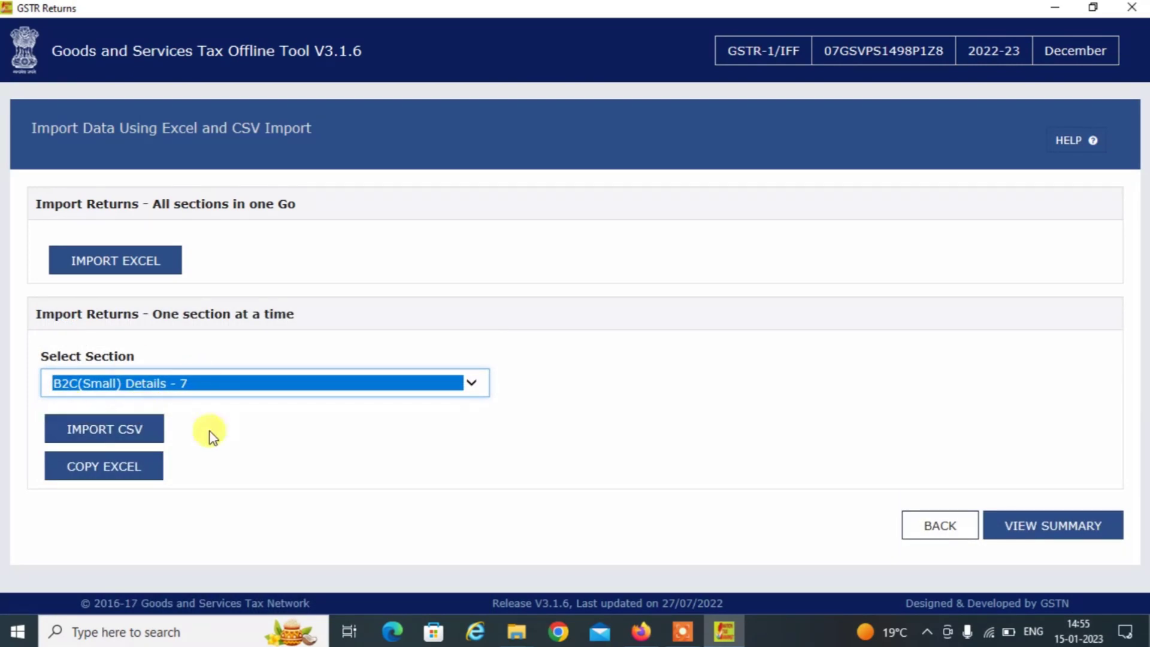
left_click(114, 434)
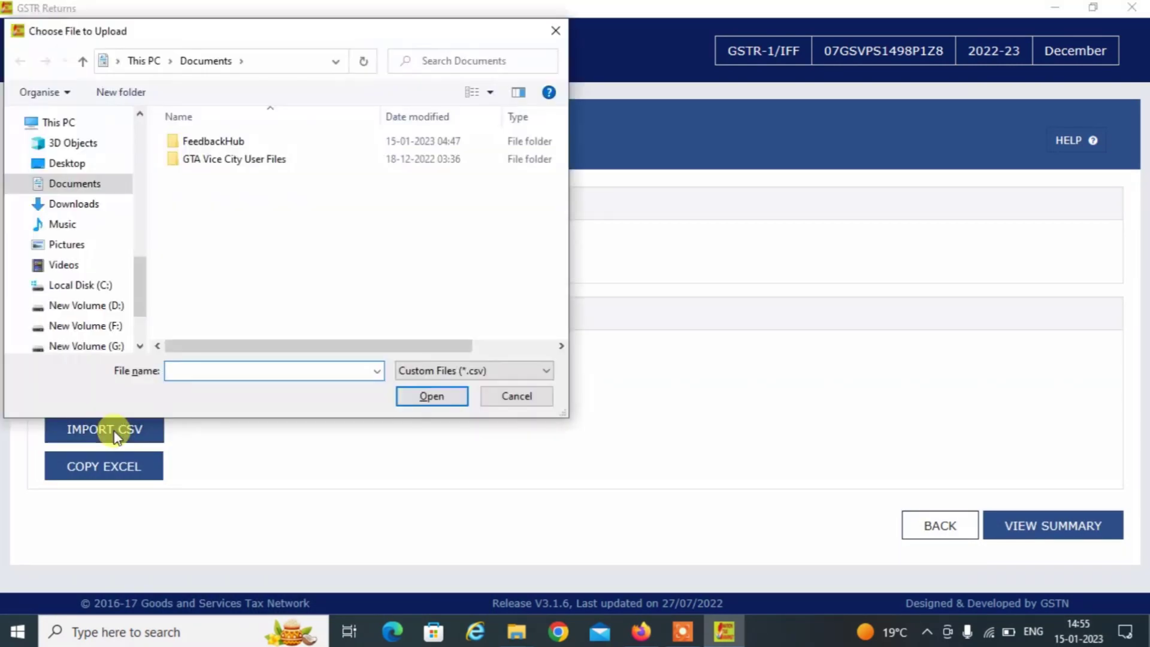
Import b2cs from Desktop > E COMMERCE SELLERS, save it, and view the 25-invoice summary.
left_click(67, 168)
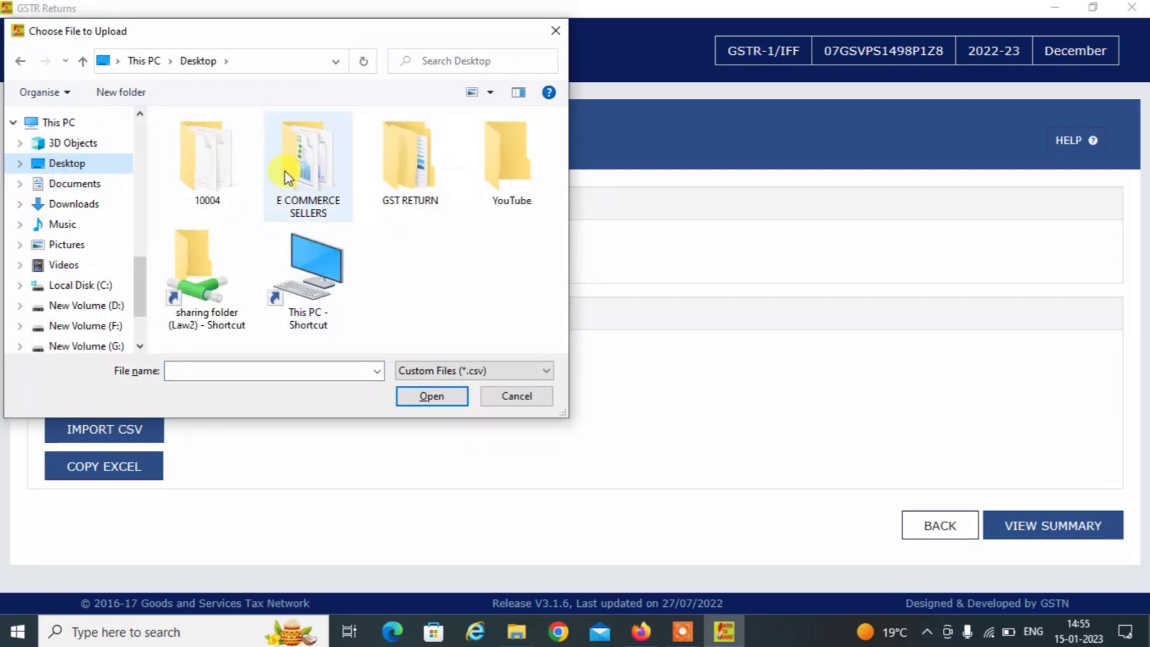
double_click(301, 173)
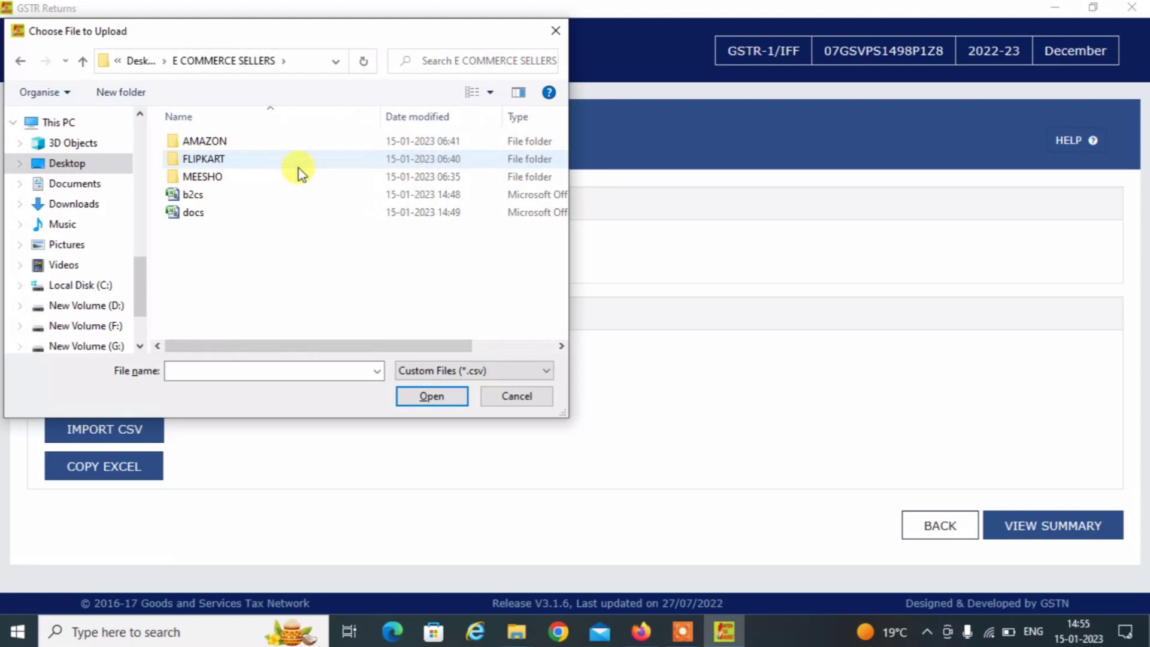
left_click(198, 194)
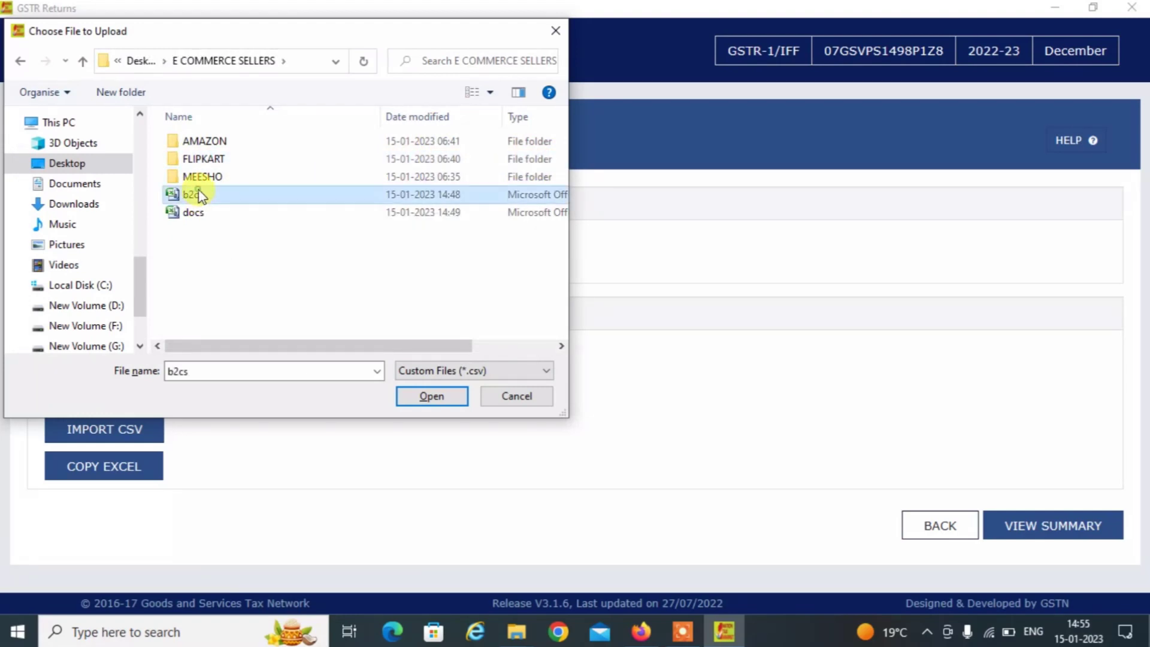
left_click(444, 399)
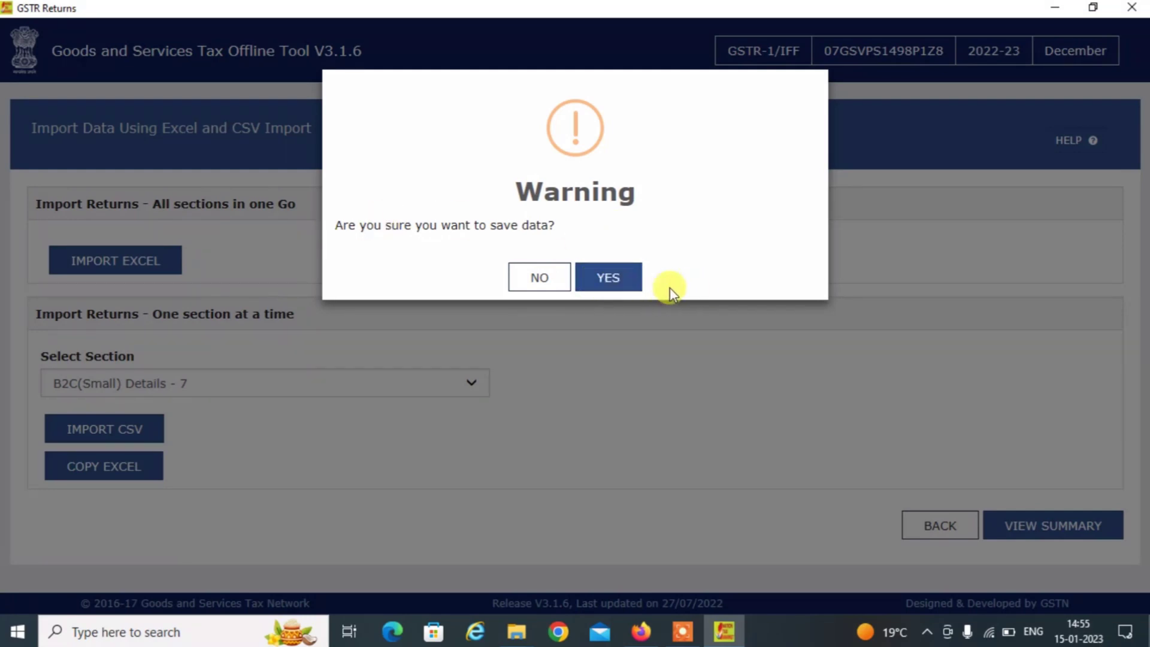
left_click(603, 279)
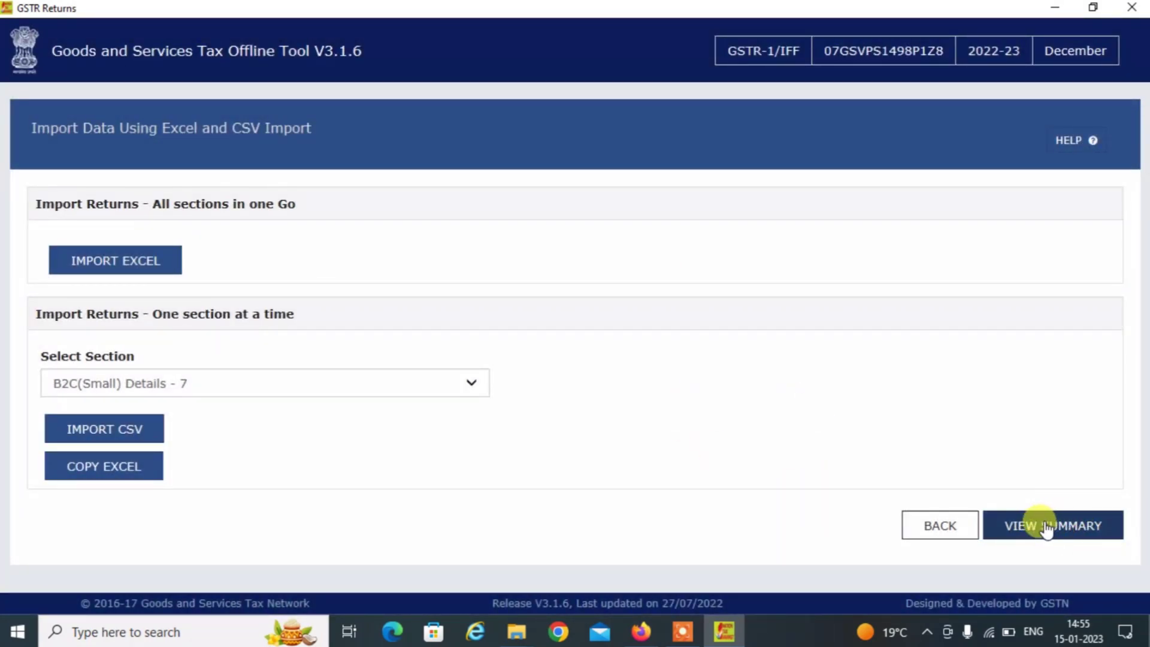
left_click(1045, 529)
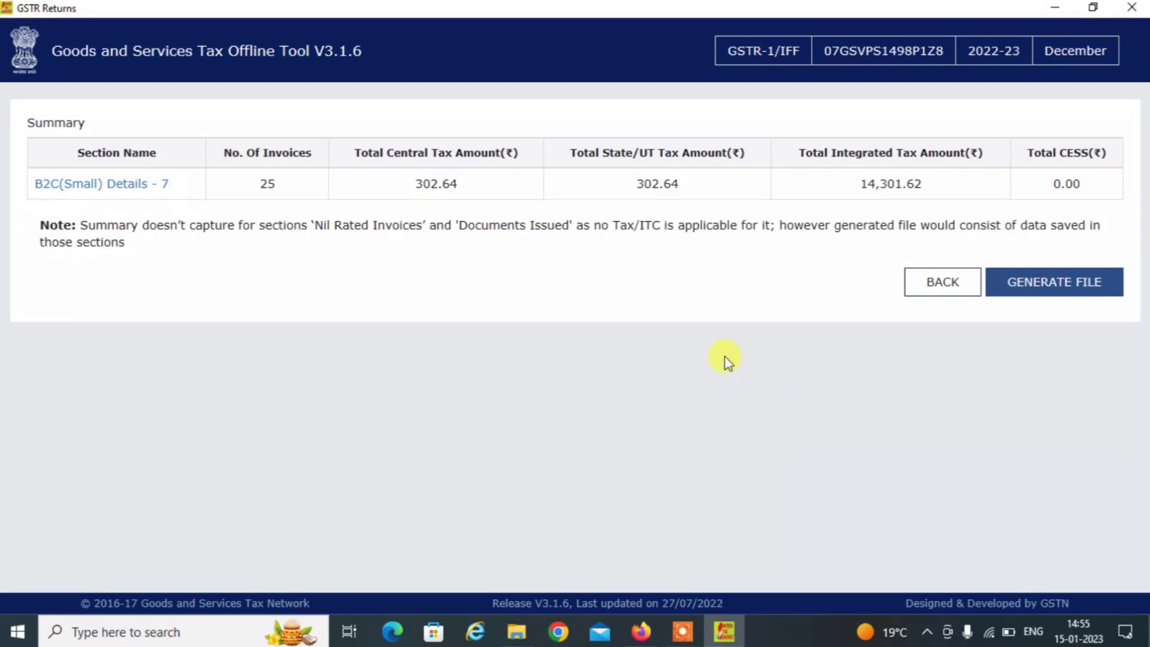
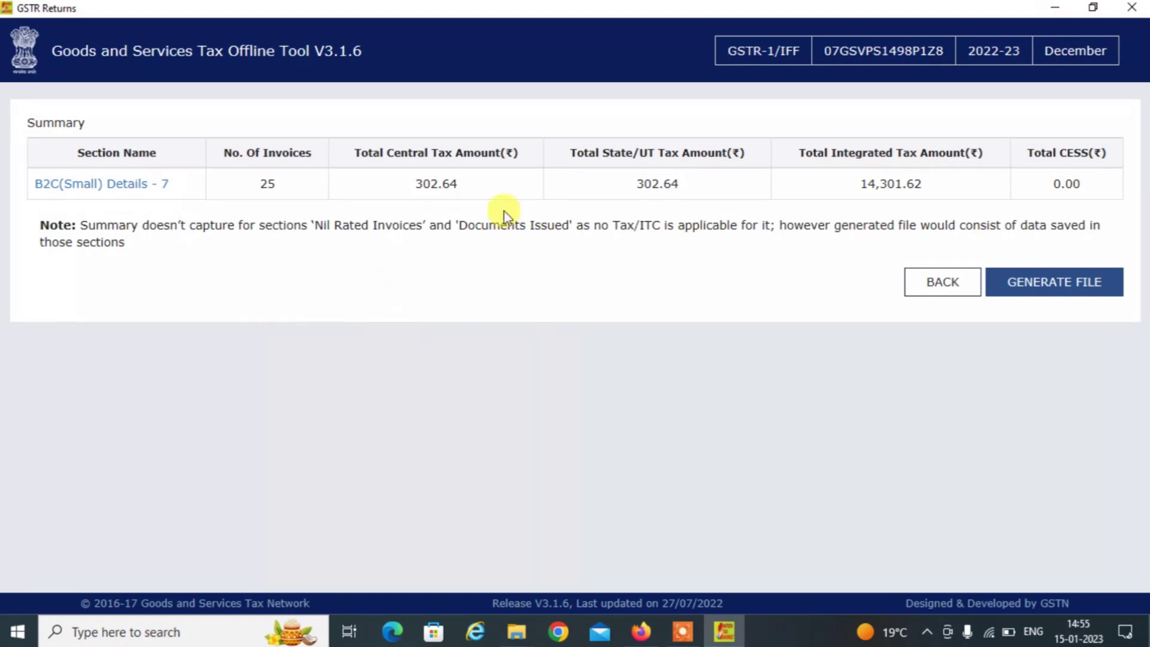
Generate the December GSTR-1 JSON file from the summary and choose to save it.
left_click(1092, 291)
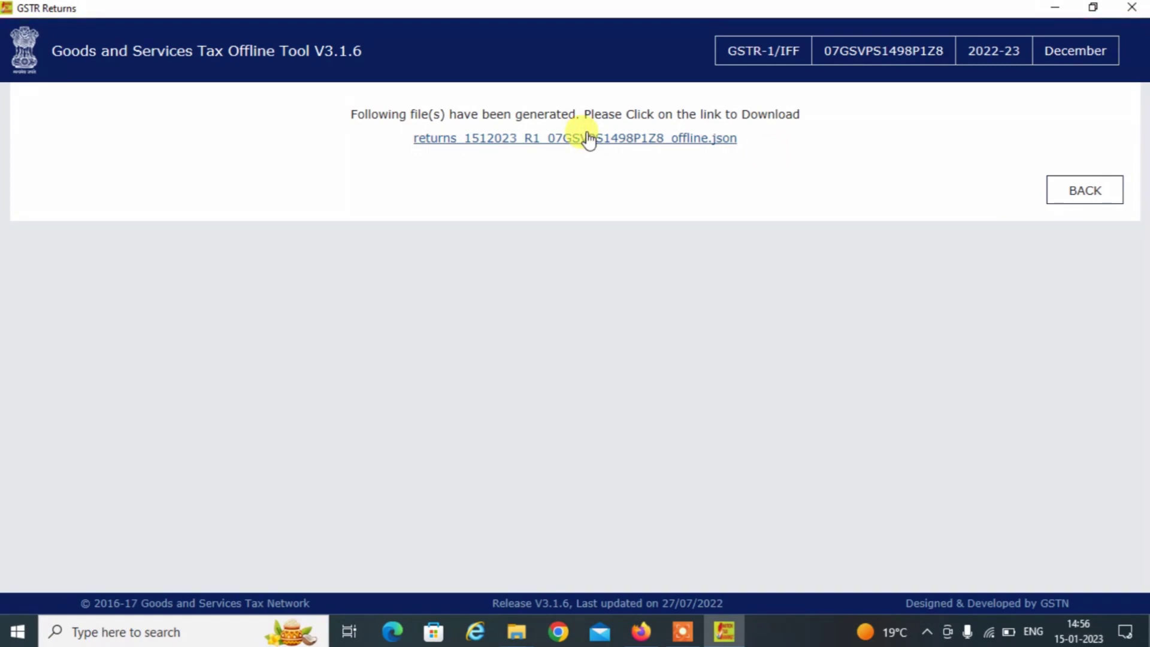
left_click_drag(585, 136, 426, 148)
left_click(427, 144)
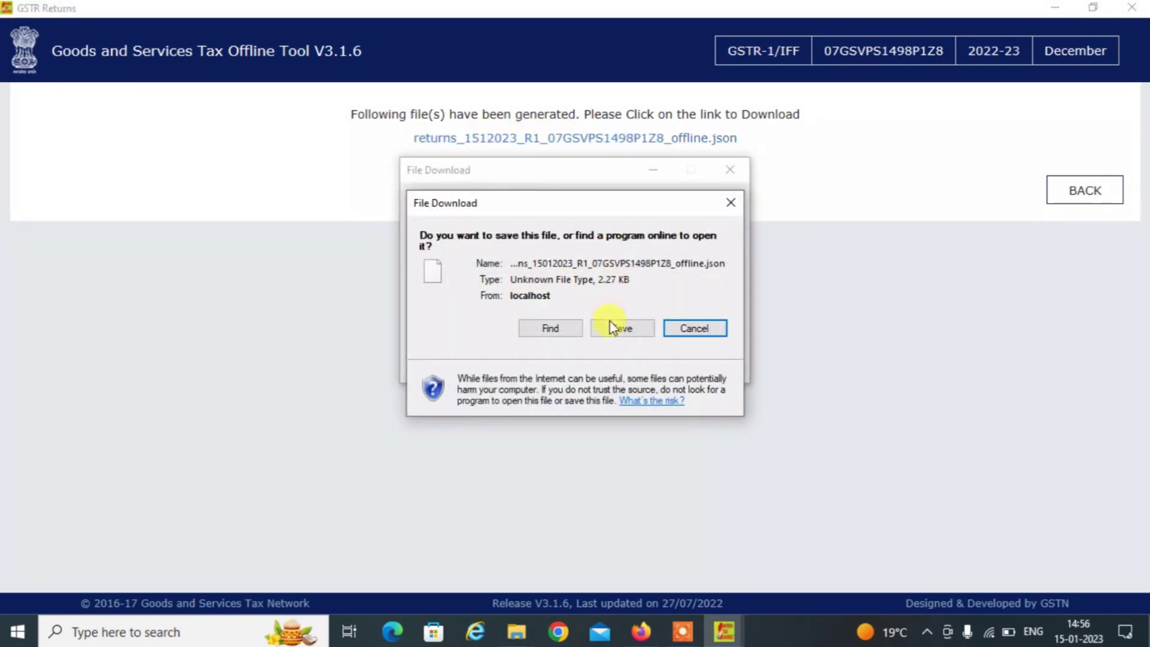
left_click(614, 328)
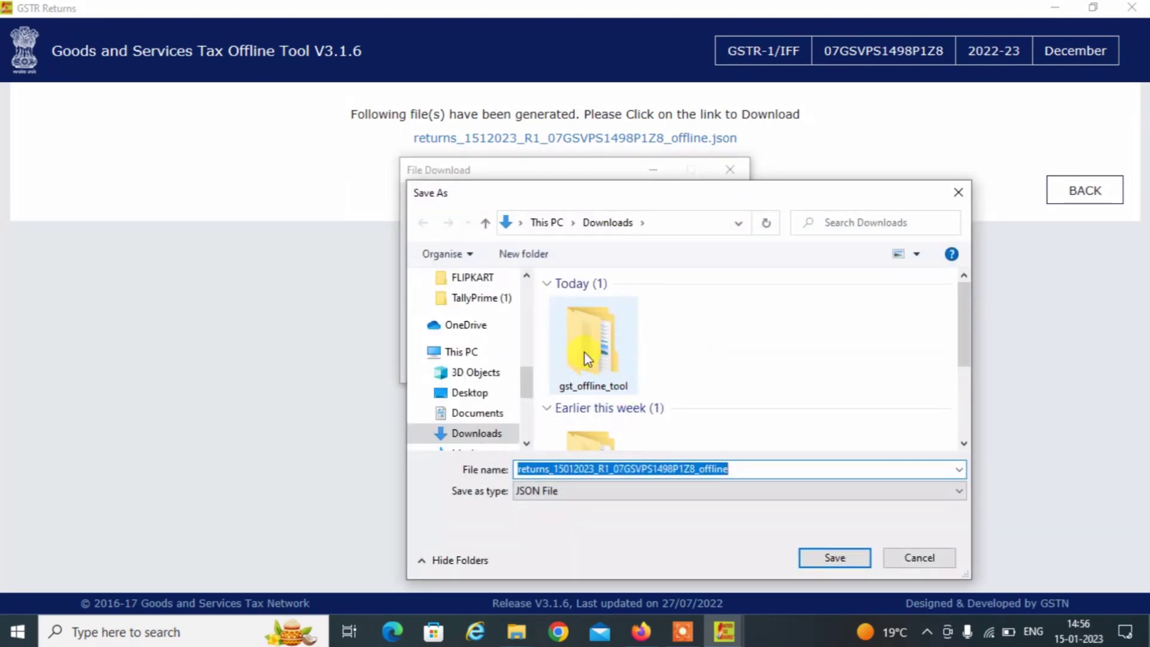
Save the JSON into Desktop > E COMMERCE SELLERS, then close the GST Offline Tool.
scroll(523, 307, "up", 3)
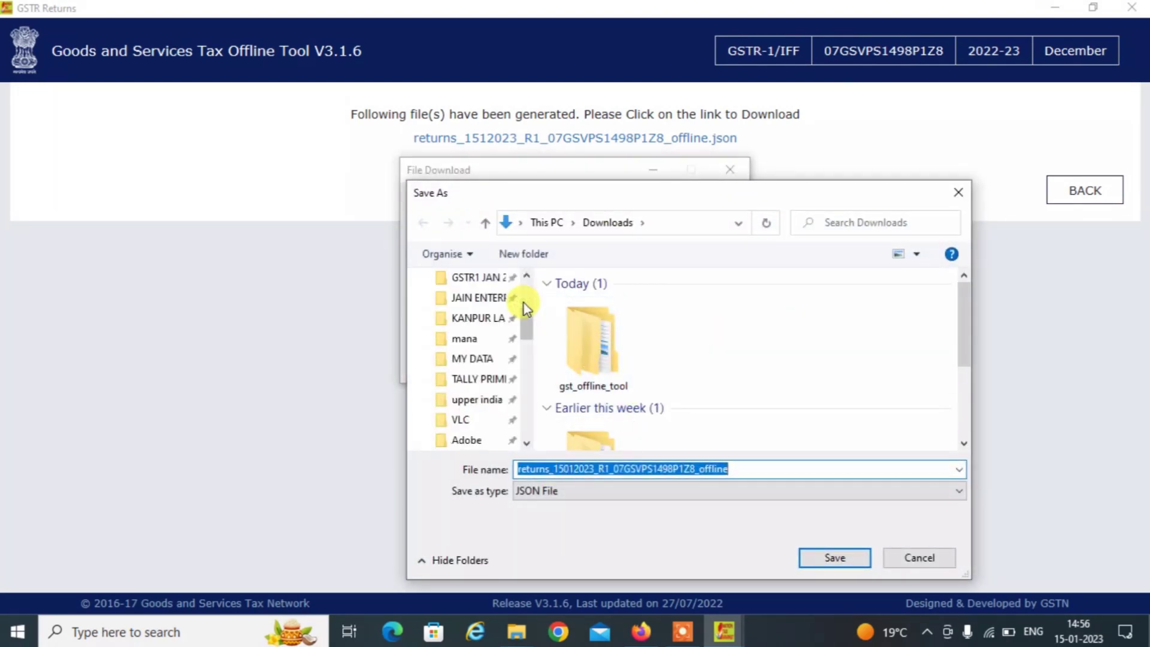
scroll(524, 302, "up", 2)
scroll(524, 293, "down", 1)
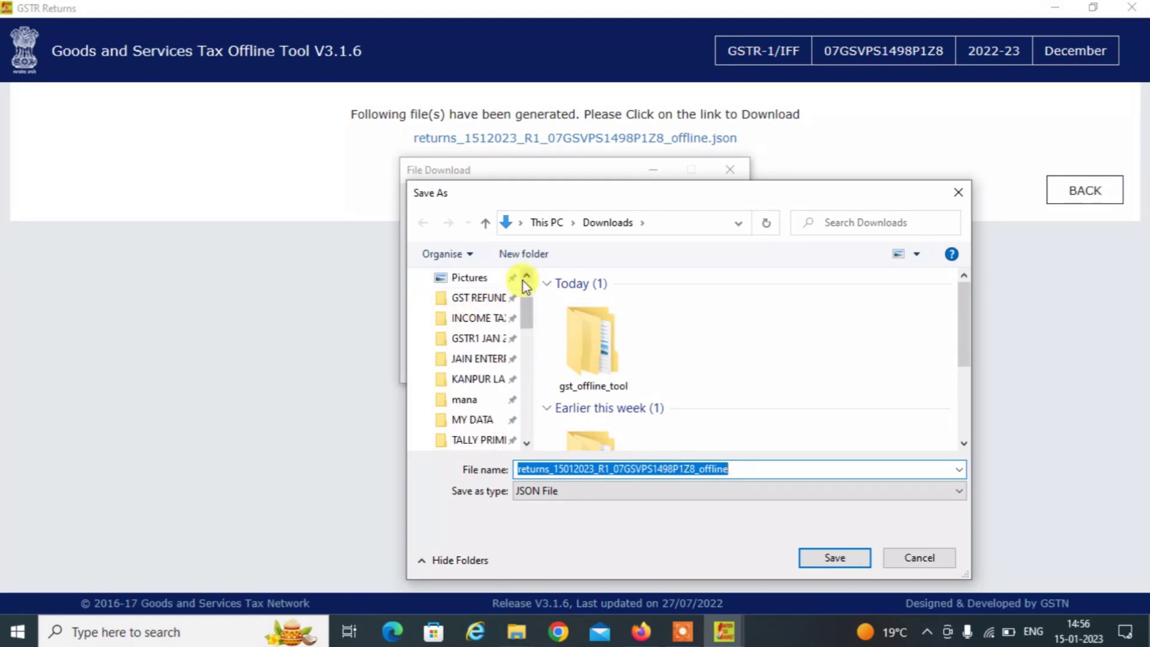
scroll(524, 282, "up", 1)
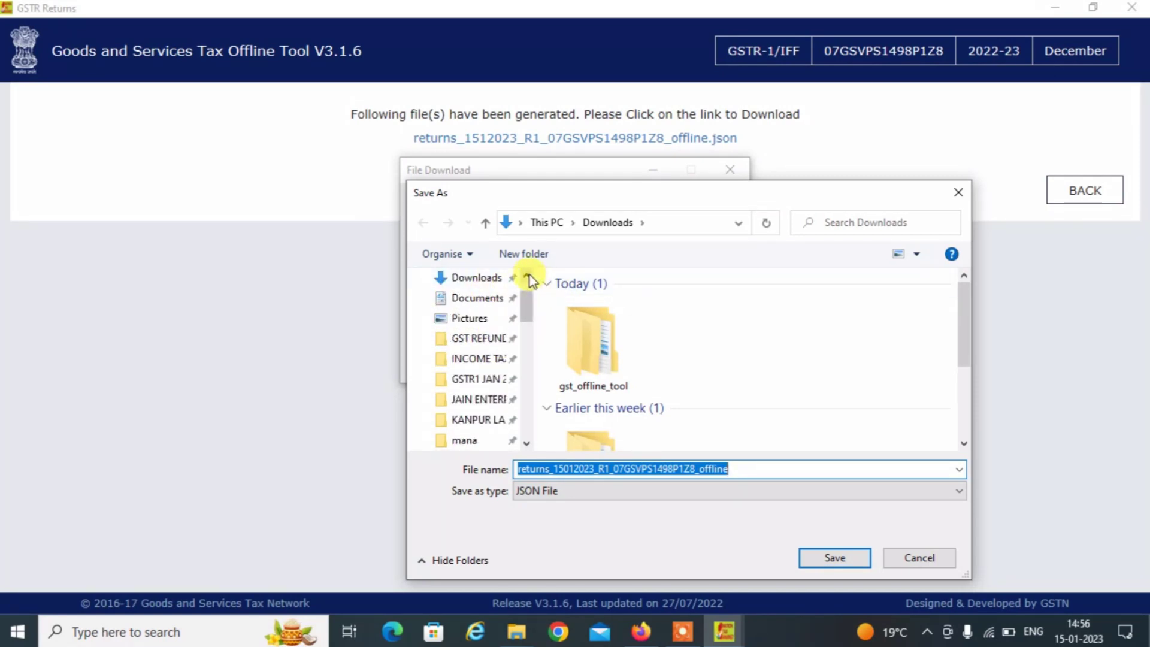
scroll(530, 275, "up", 1)
left_click(470, 313)
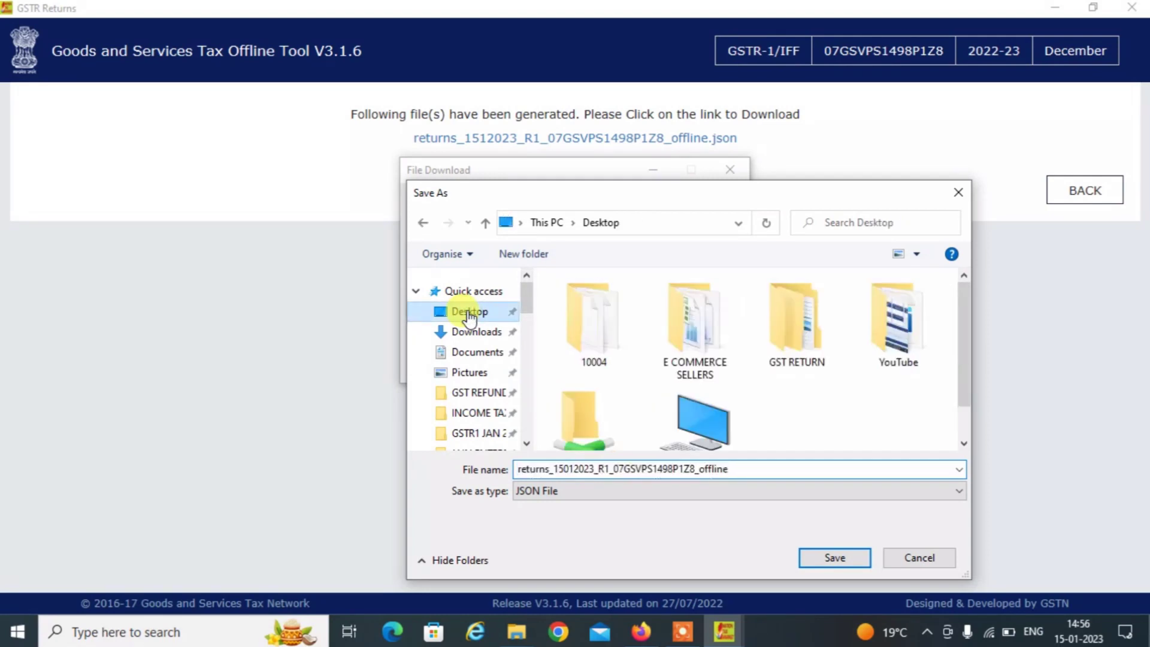
double_click(686, 361)
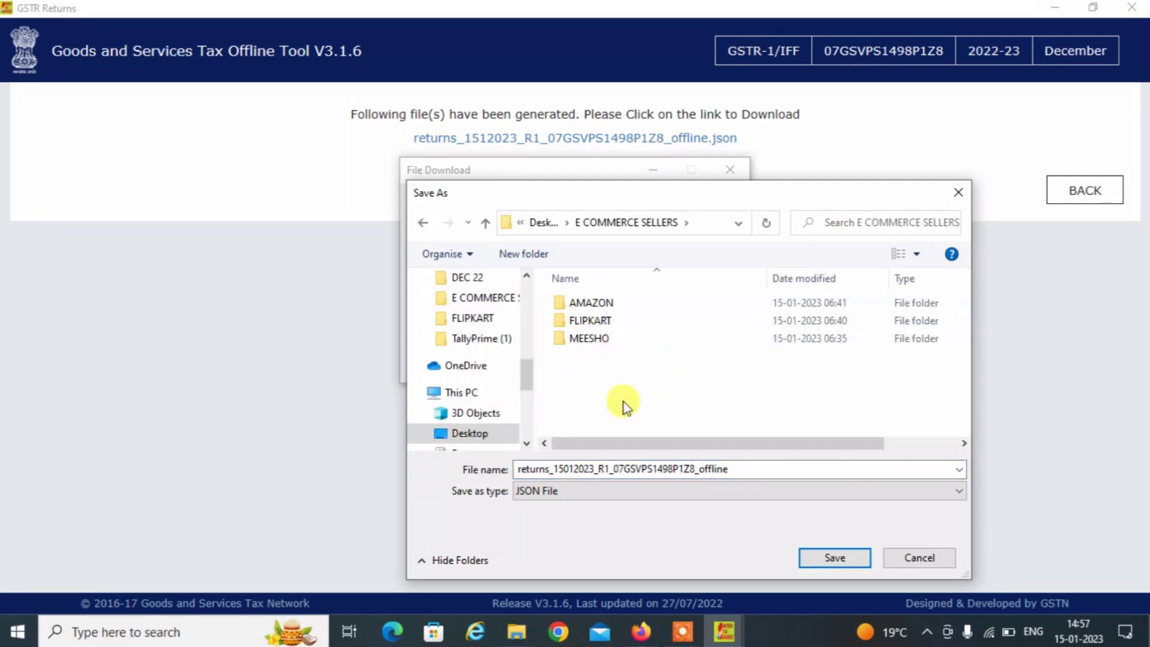
left_click(832, 559)
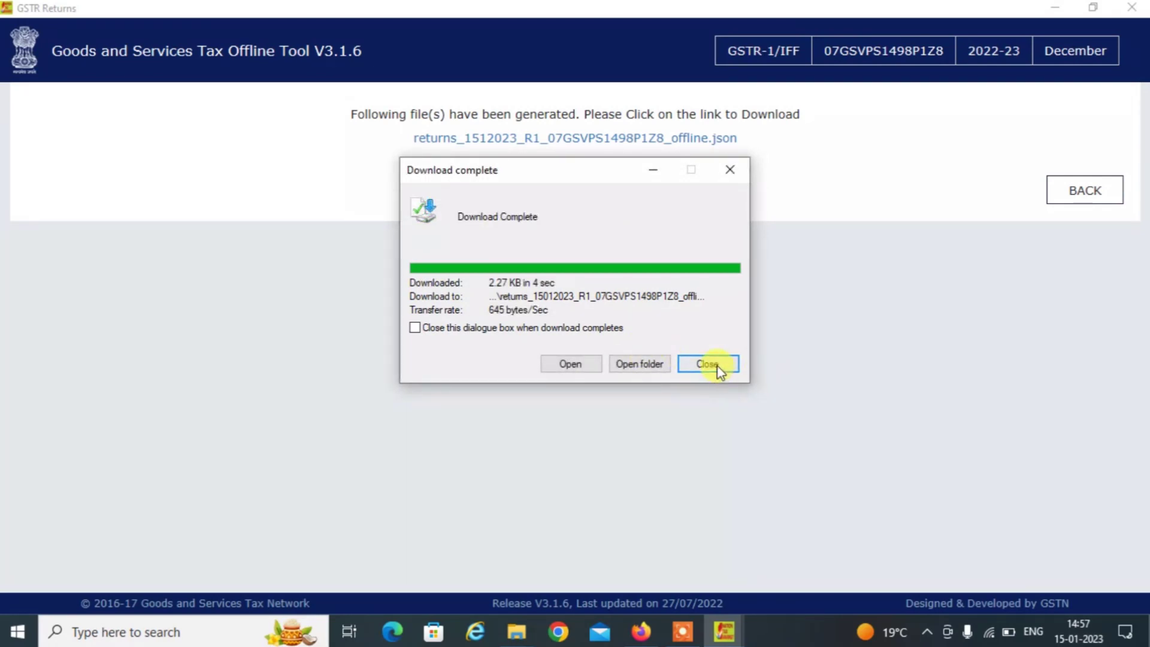
left_click(718, 366)
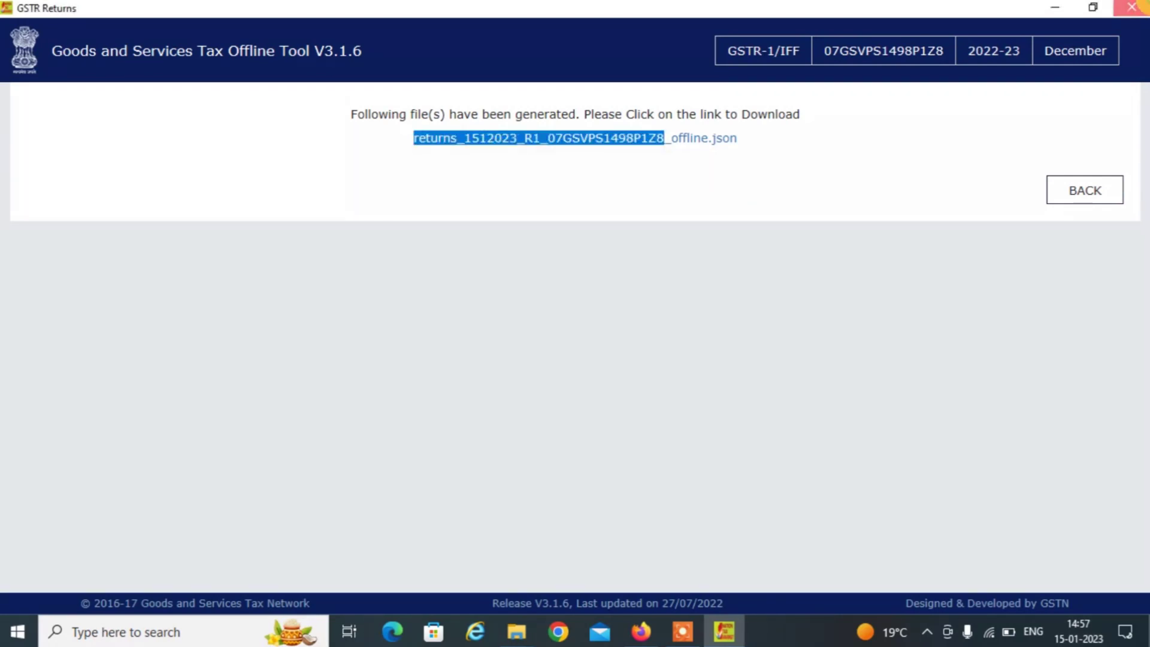
left_click(1131, 7)
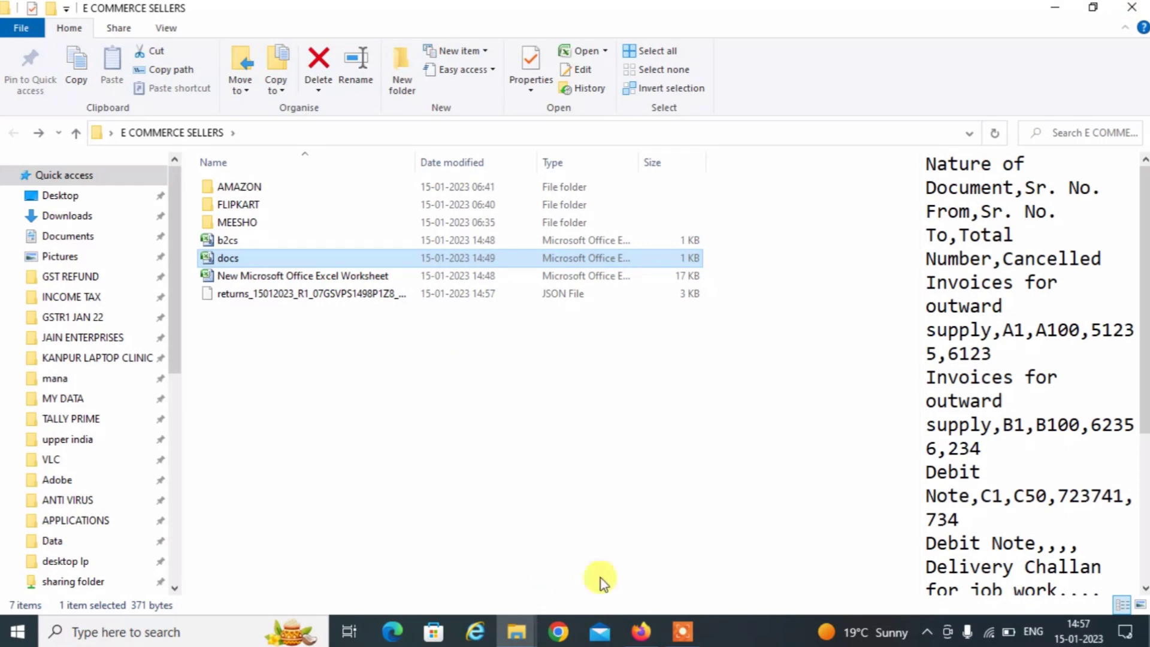
In Firefox, pick the returns JSON from Desktop > E COMMERCE SELLERS for Invoice Upload.
left_click(639, 632)
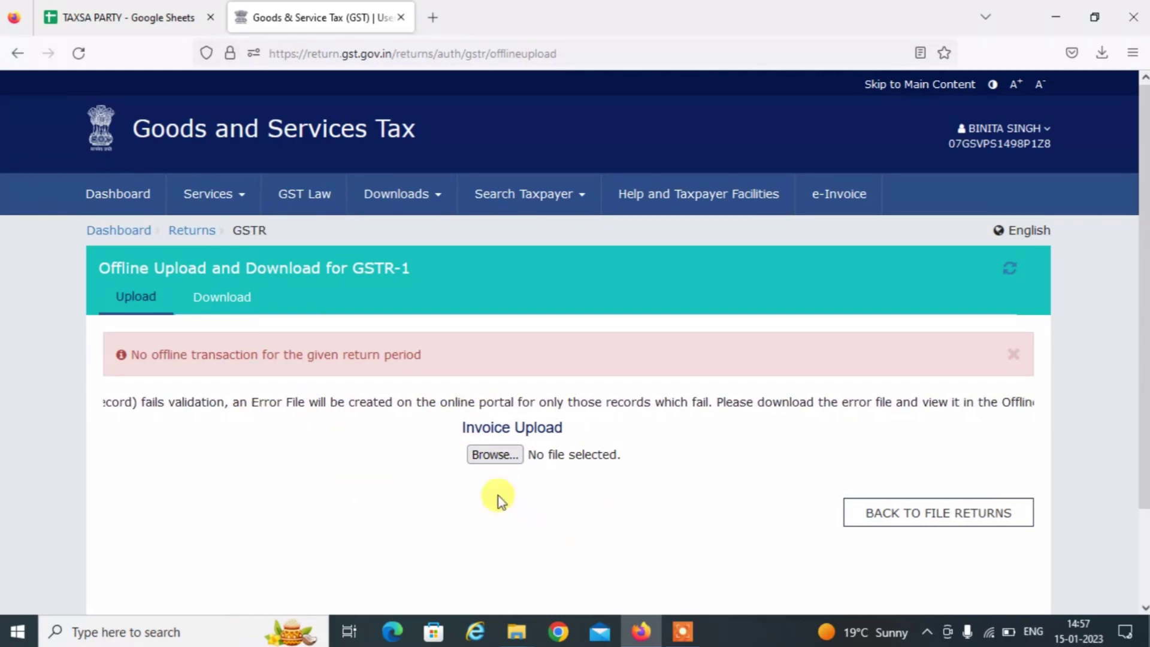
left_click(486, 455)
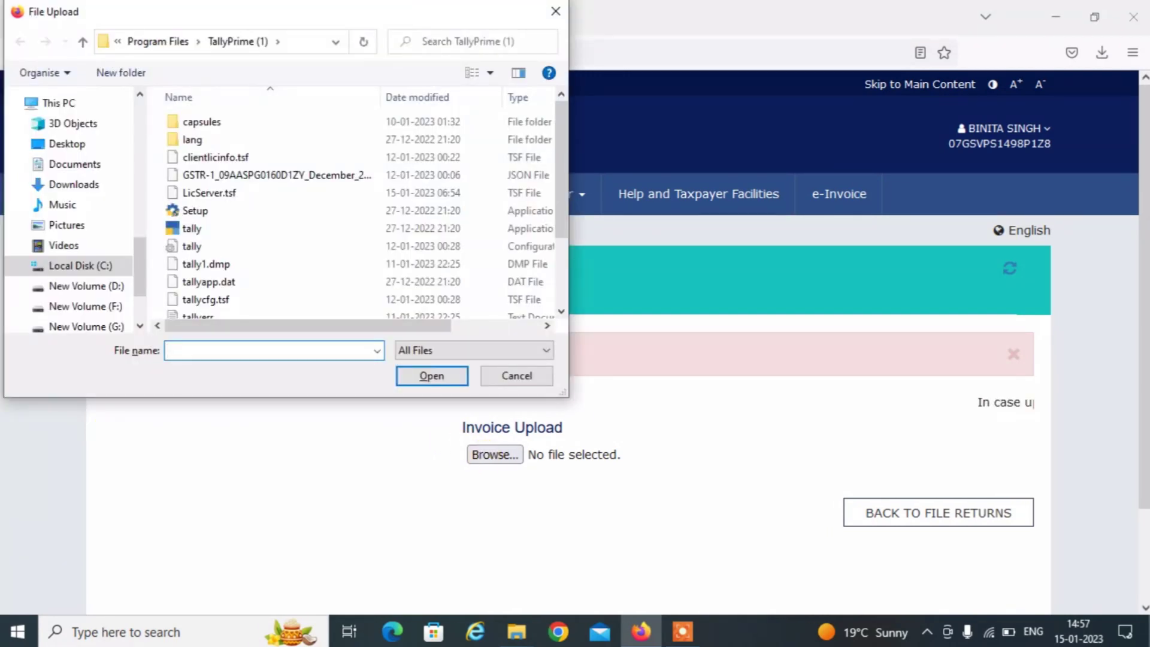
left_click(68, 144)
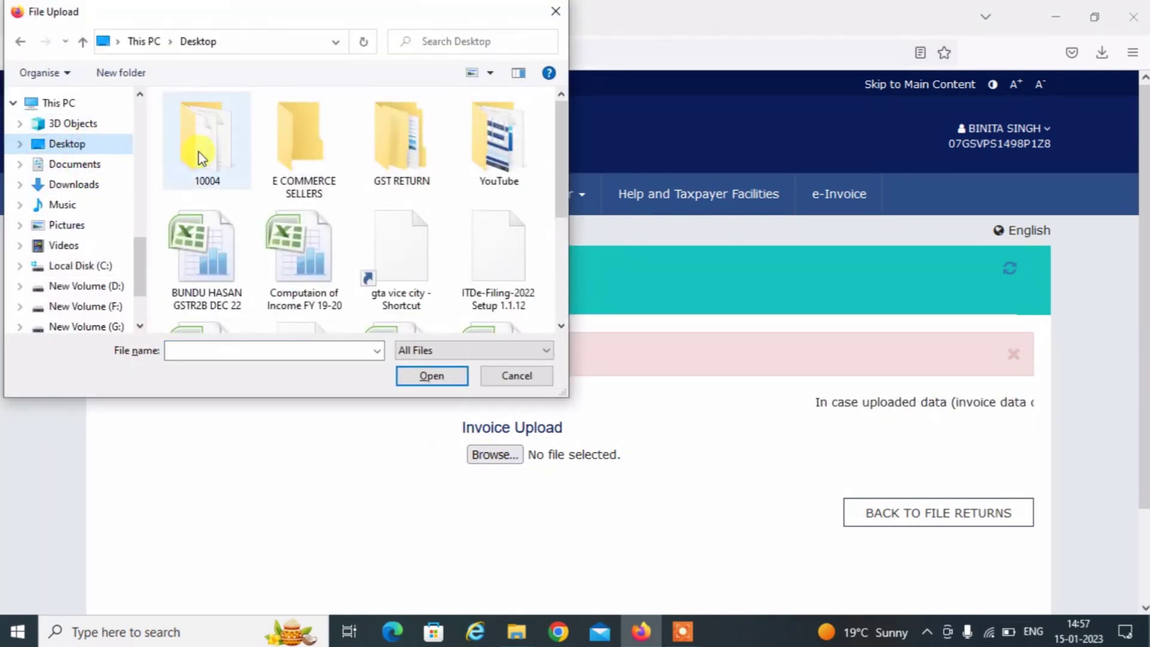
double_click(303, 154)
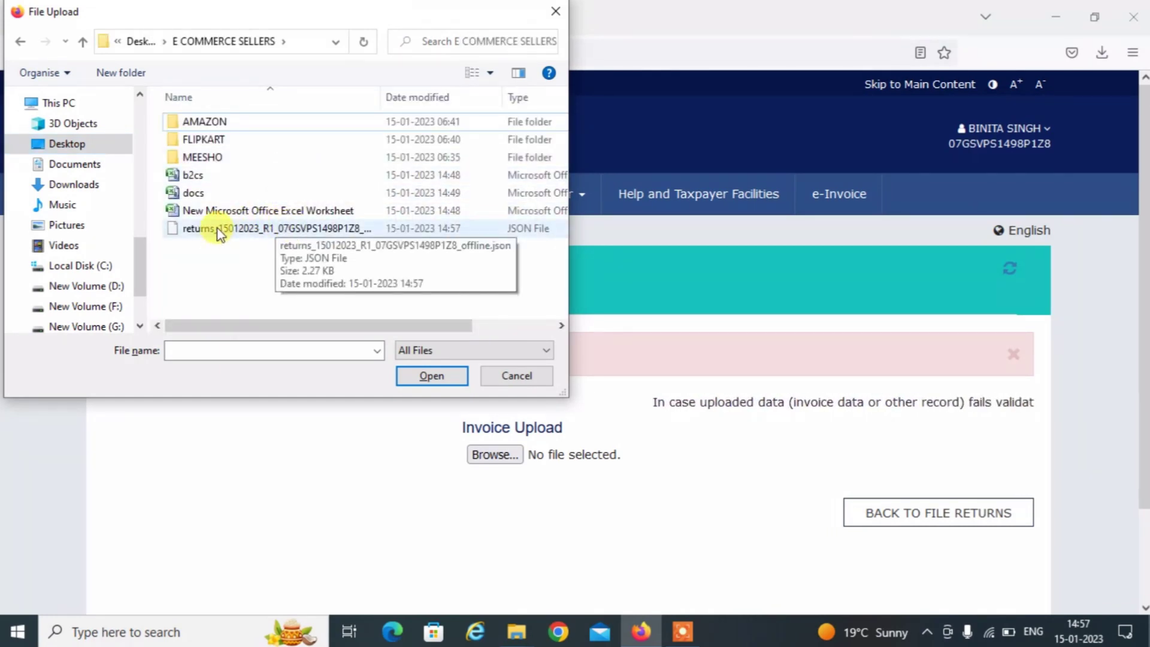
left_click(219, 233)
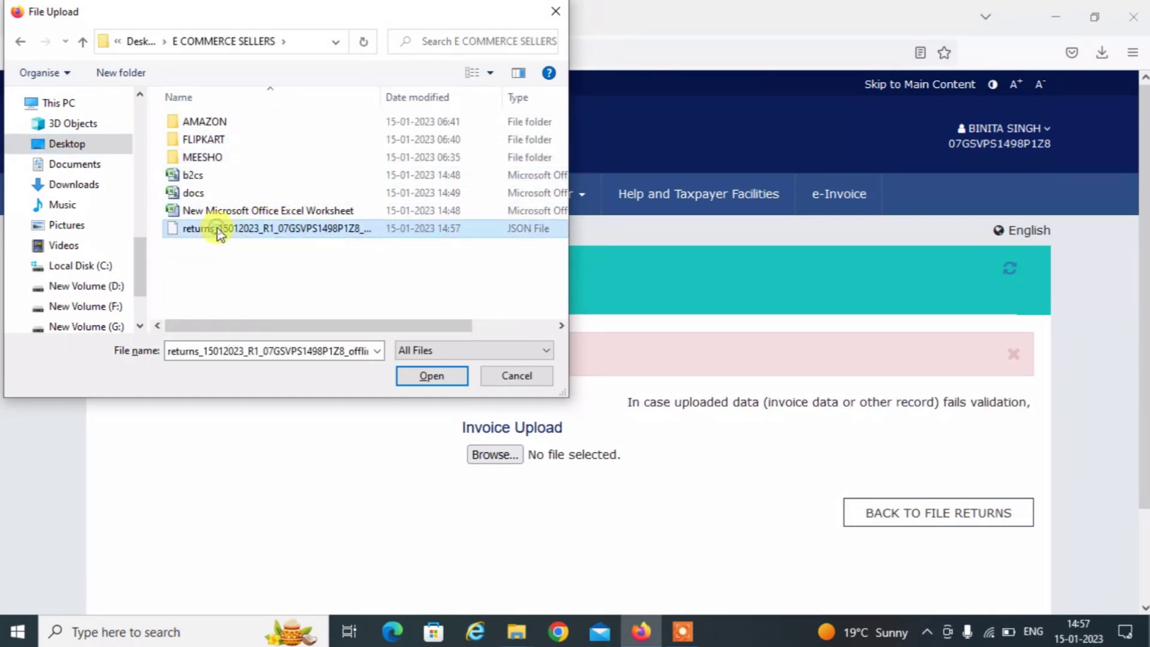
left_click(426, 378)
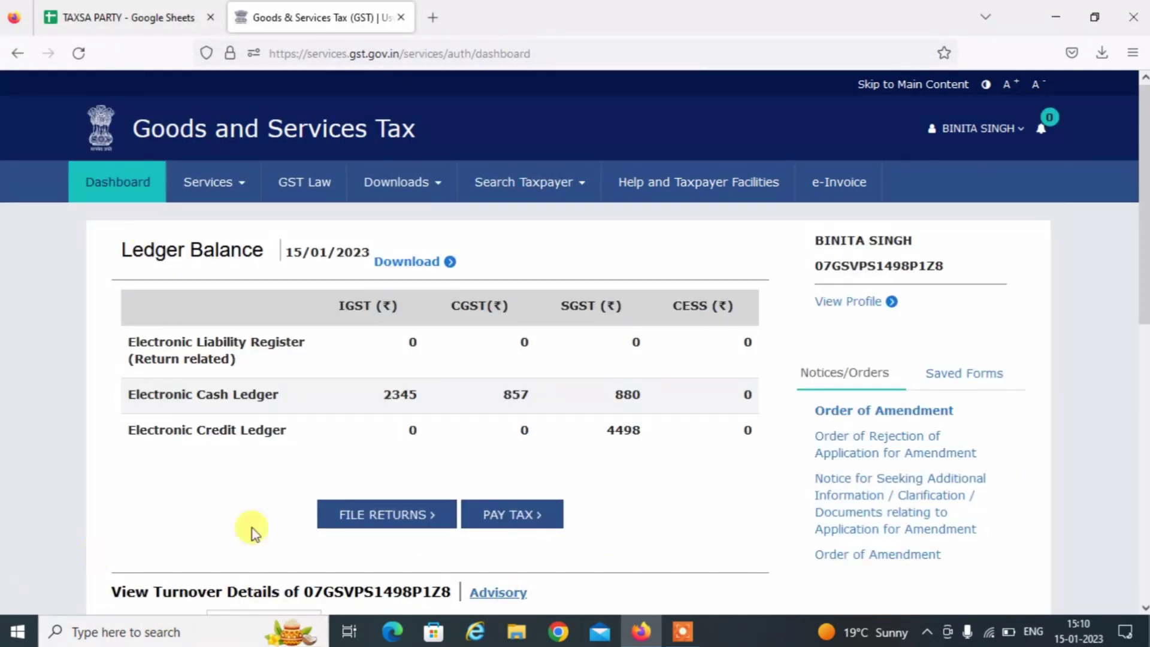
Search the returns for Quarter 3 (Oct - Dec) of 2022-23 under File Returns.
left_click(351, 513)
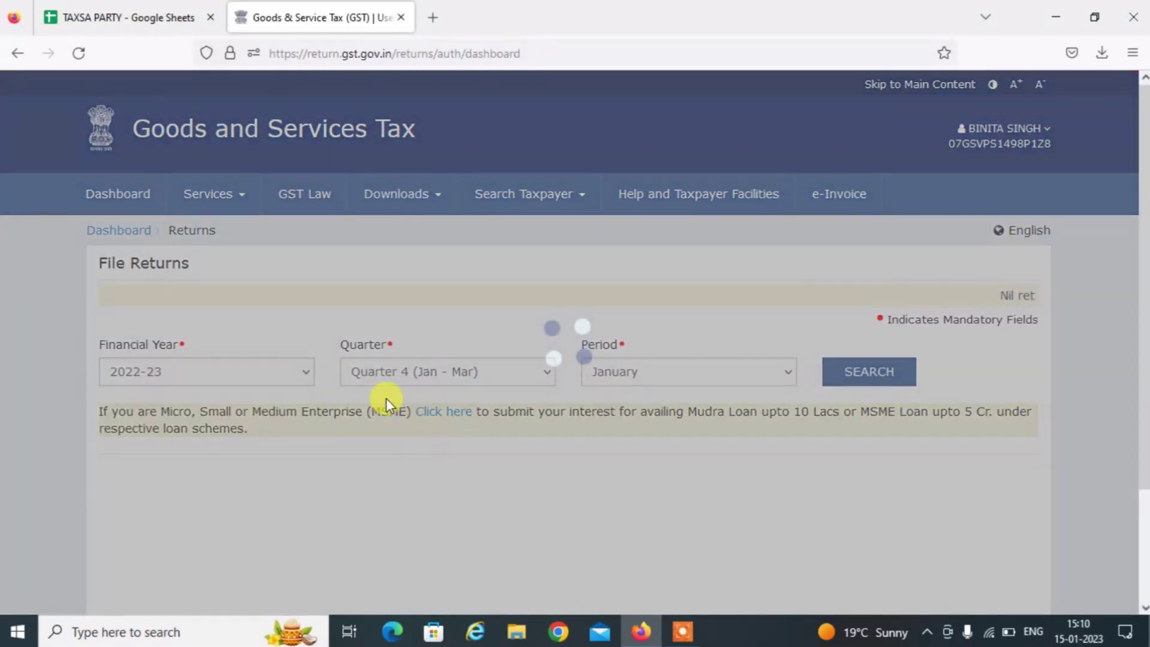
left_click(486, 376)
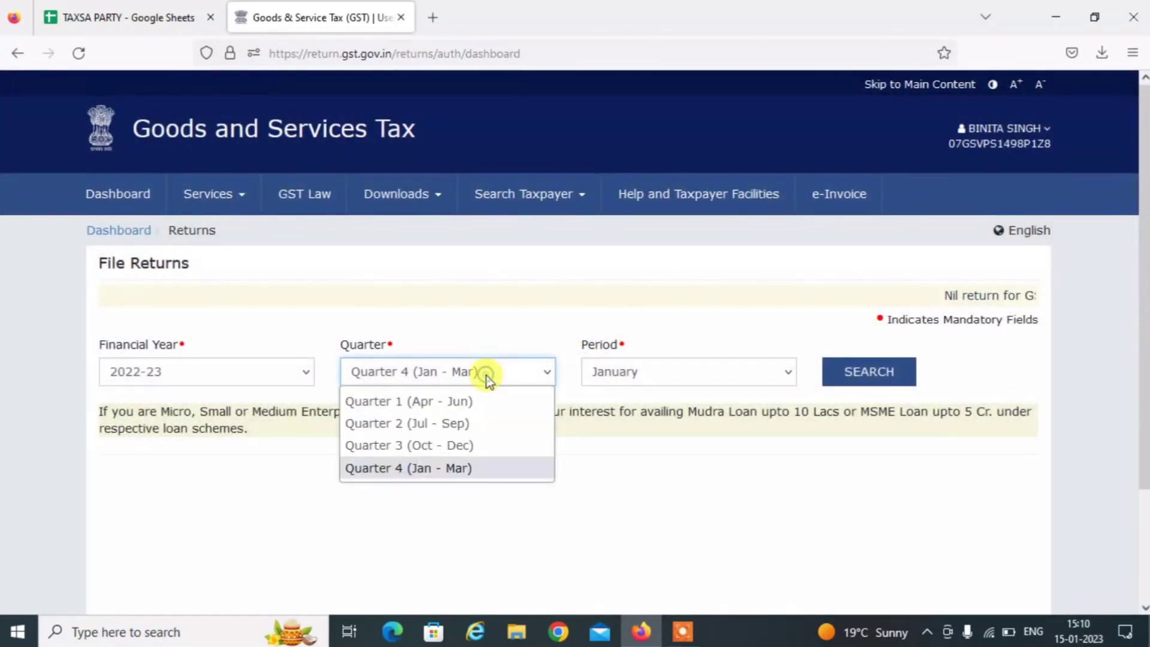
left_click(444, 448)
left_click(871, 371)
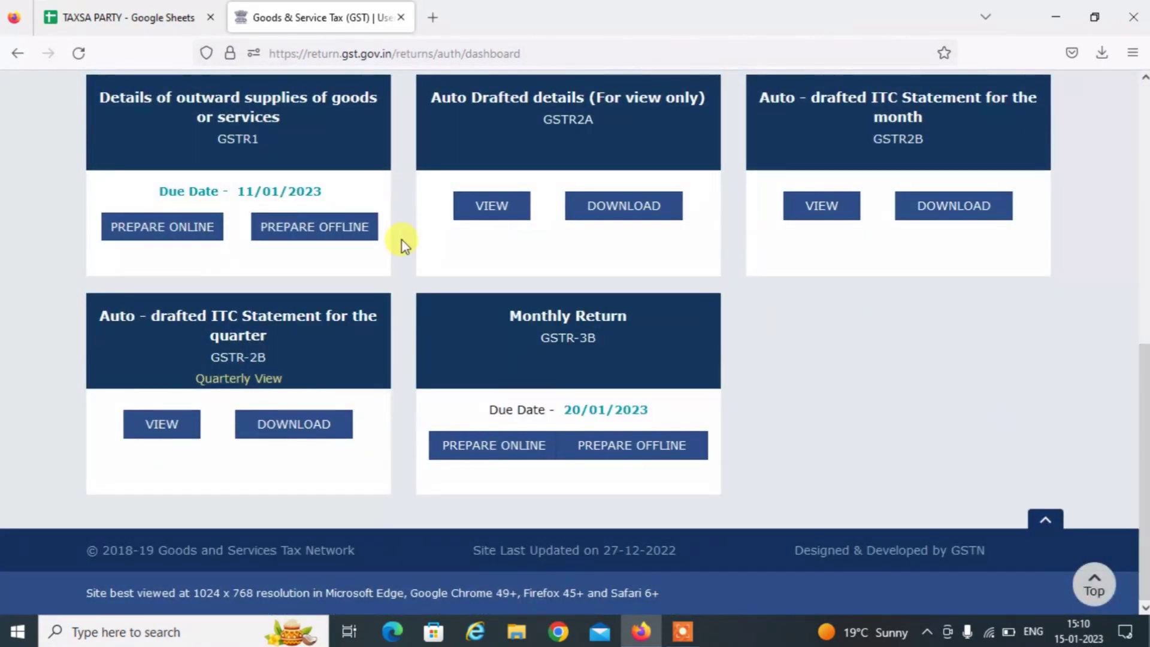
Open GSTR1 Prepare Online and go to the 13 - Documents Issued tile.
left_click(159, 123)
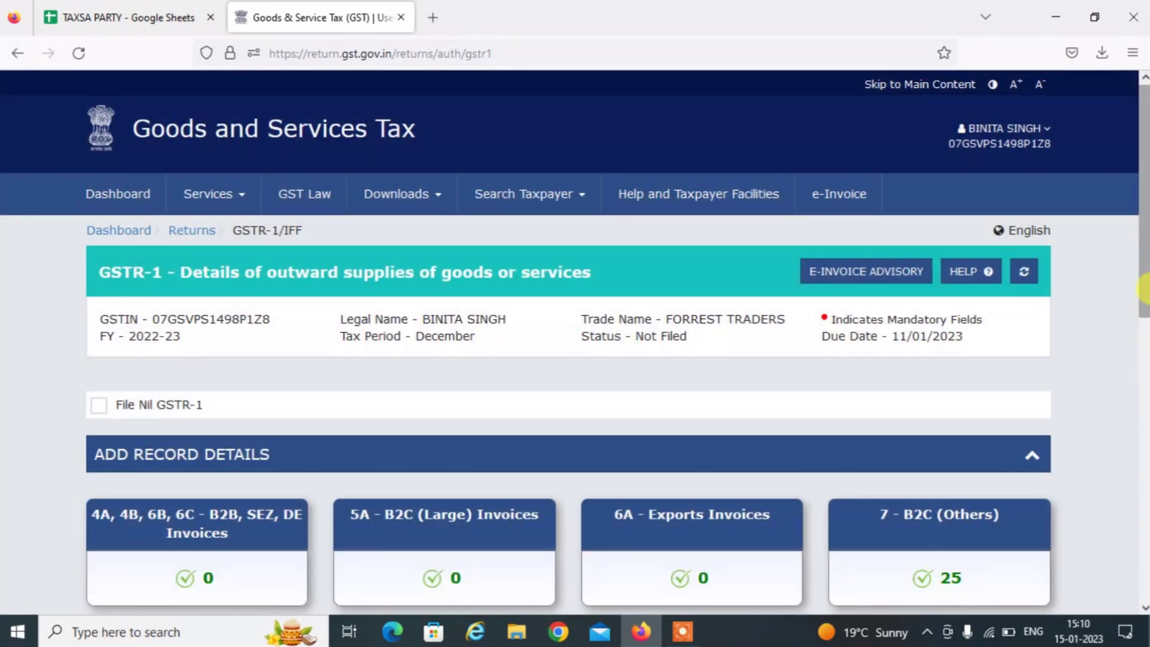
left_click_drag(1143, 284, 1141, 381)
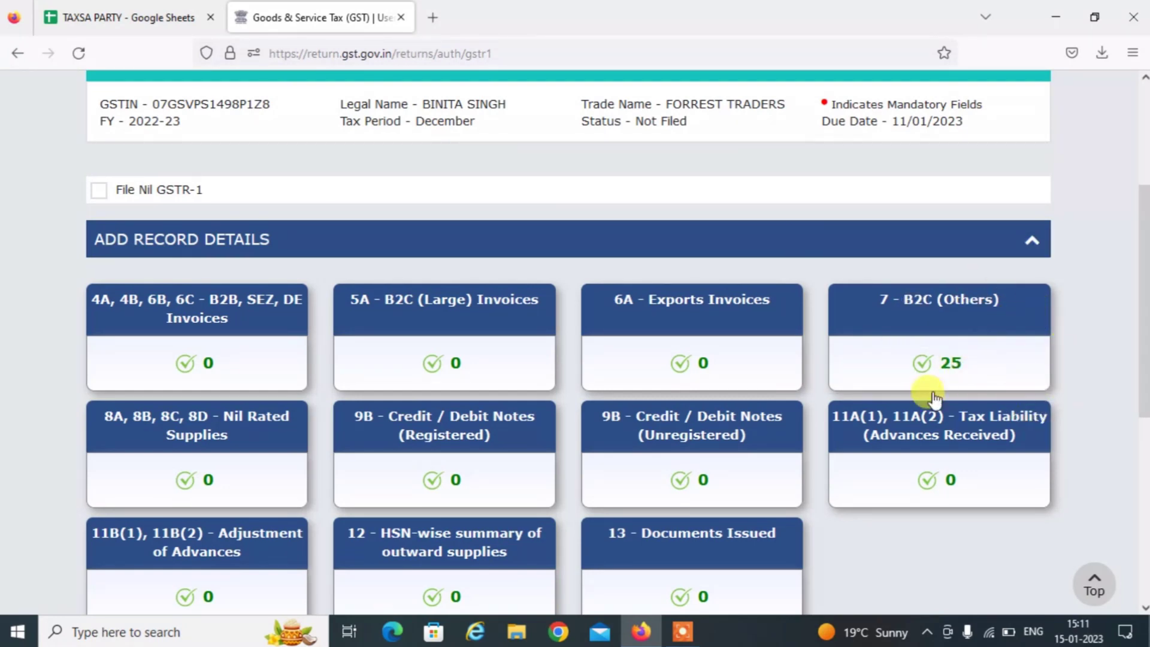
scroll(1144, 395, "down", 1)
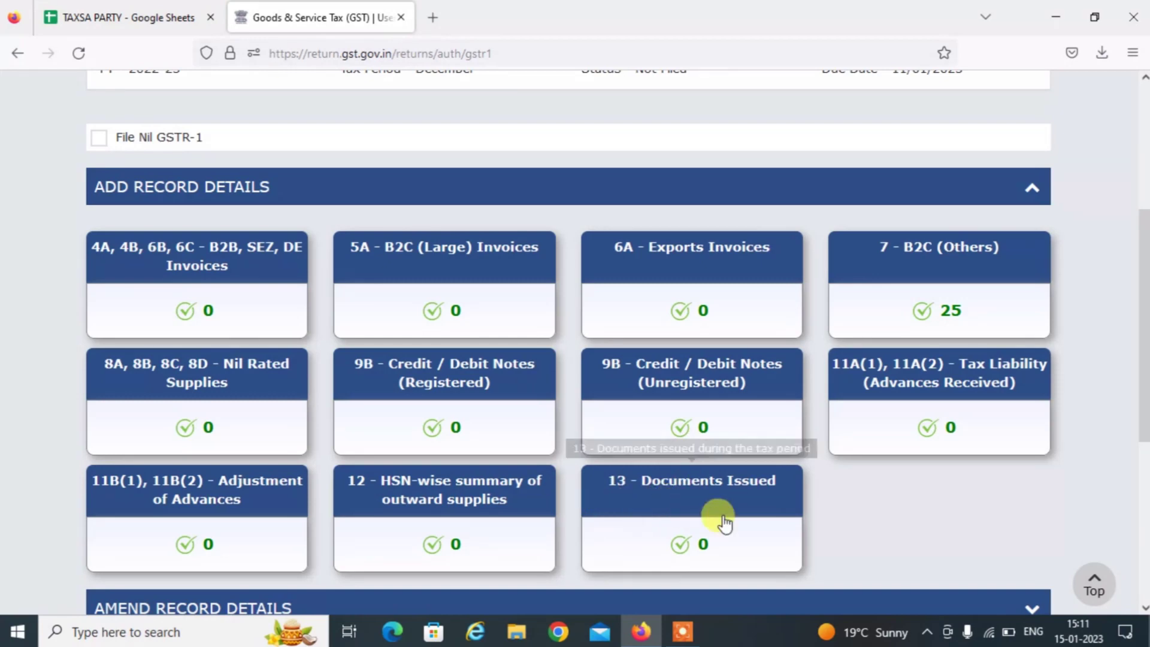
left_click(678, 495)
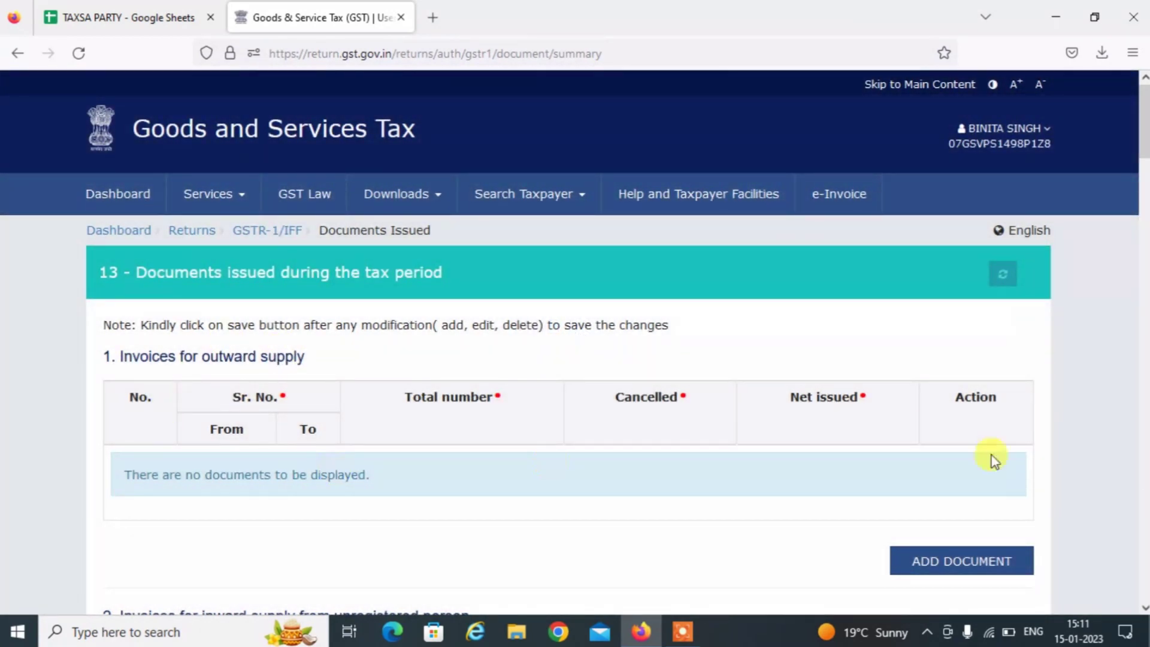
Add a new document row to the Invoices for outward supply table.
left_click(928, 559)
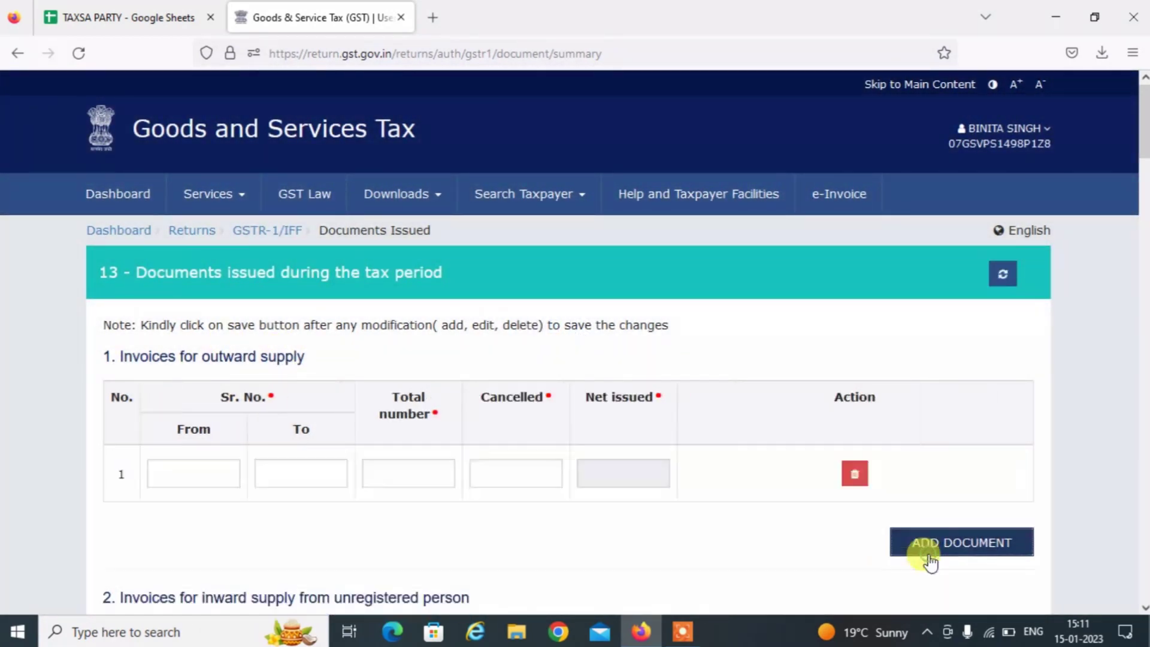
left_click(227, 482)
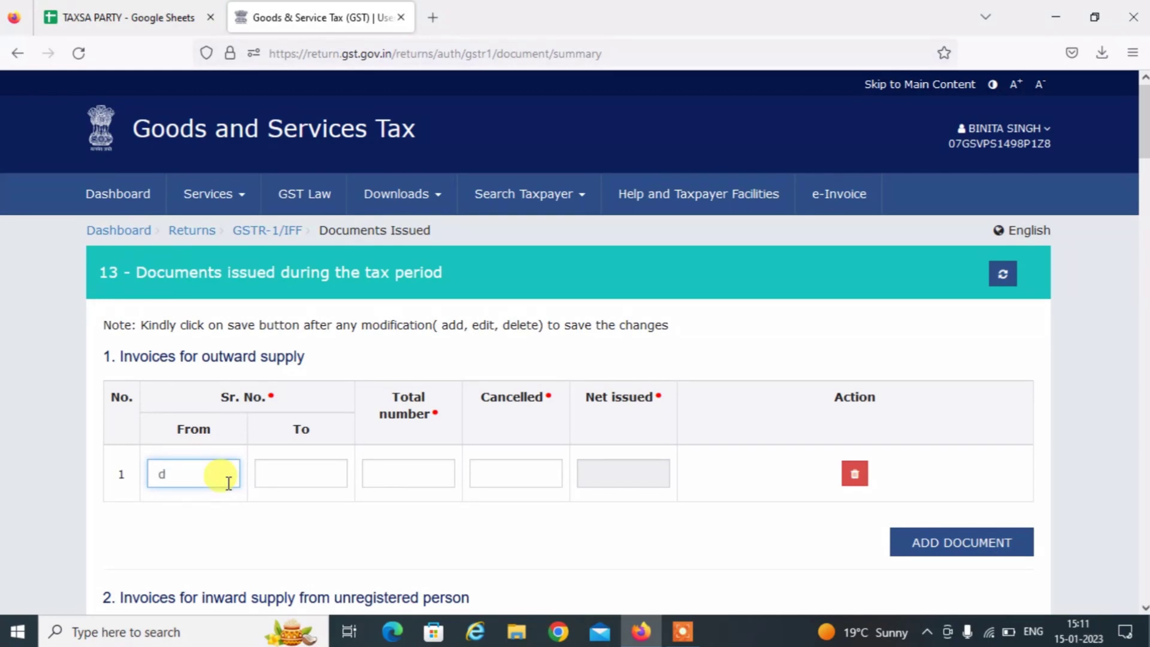
type("d")
Minimise everything to show the Windows desktop with Win+D.
key("super")
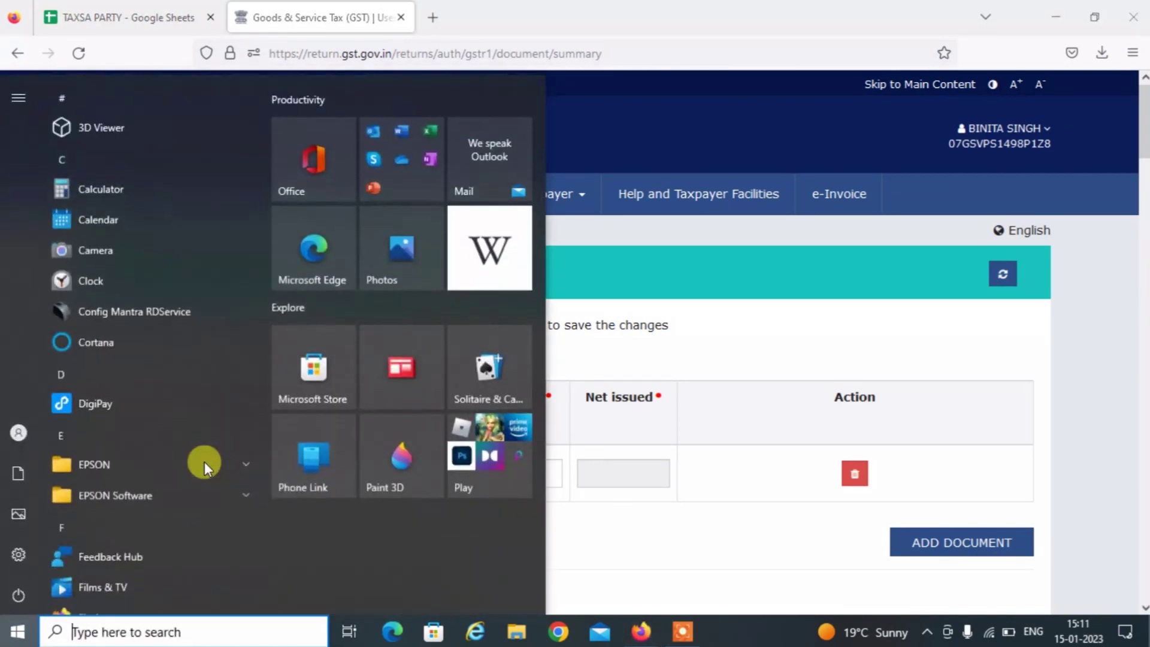
key("super")
type("dd")
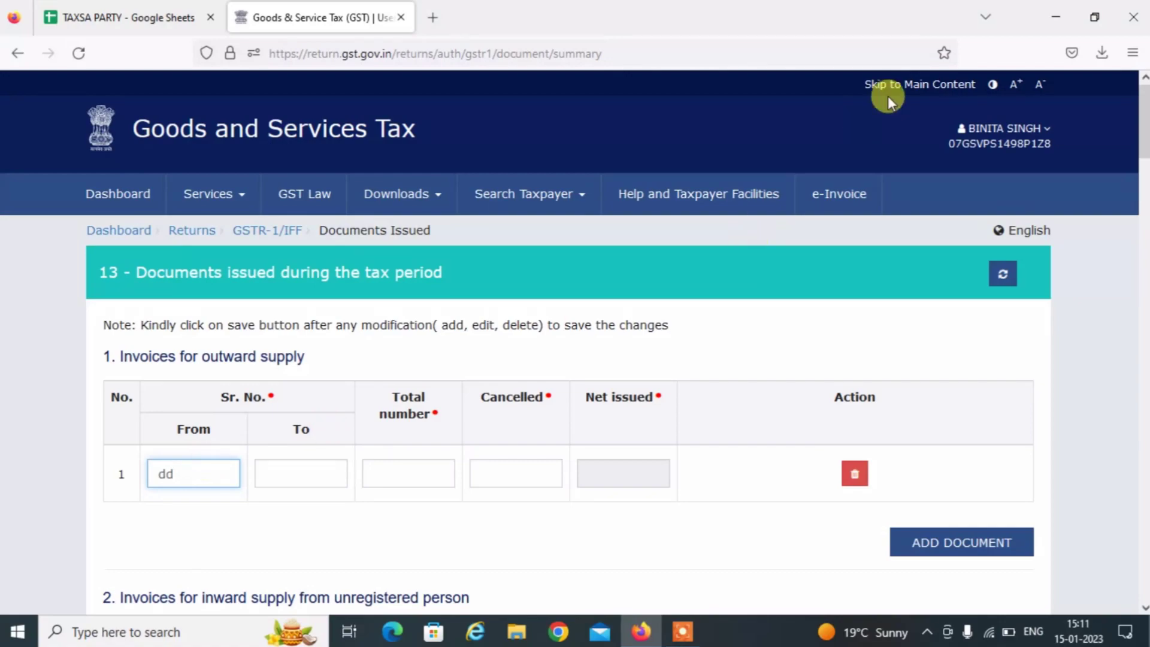
key("super+d")
key("super")
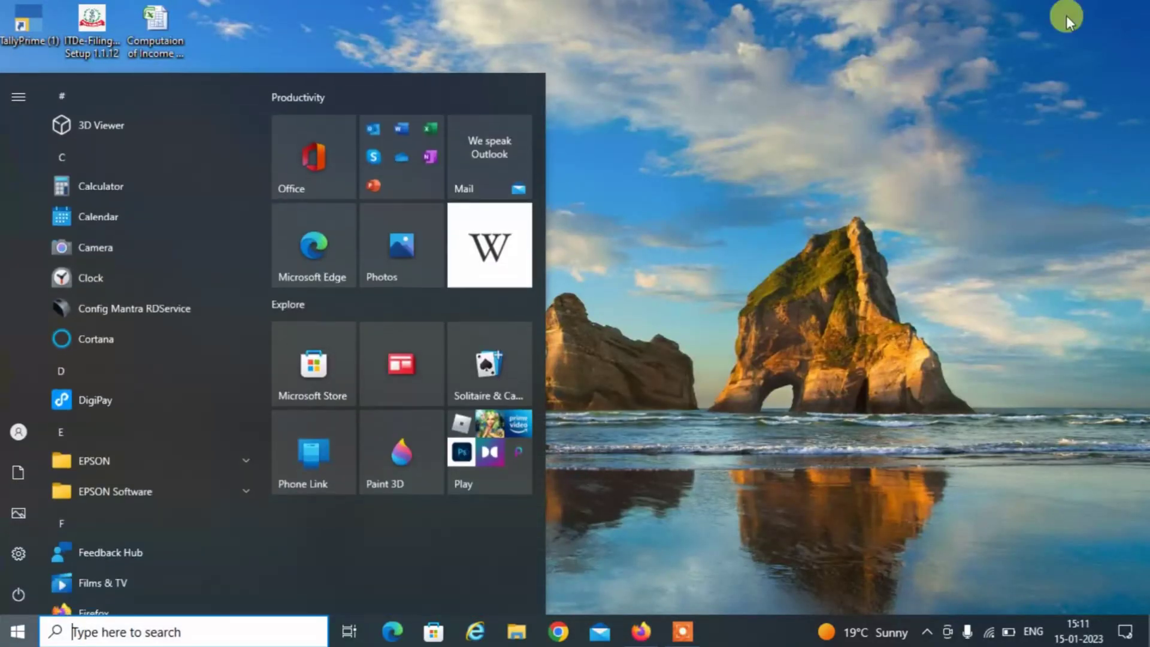
key("super")
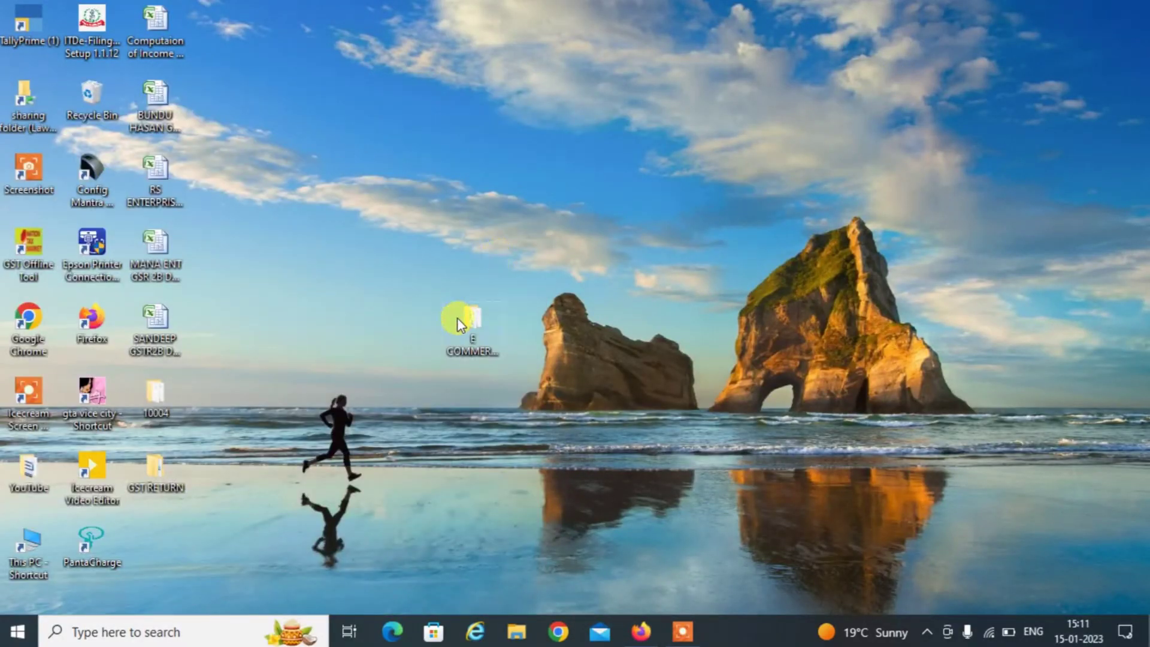
Open the MTR_B2C December 2022 report from E COMMERCE SELLERS > AMAZON > b2cReport_December_2022 in Excel.
double_click(458, 317)
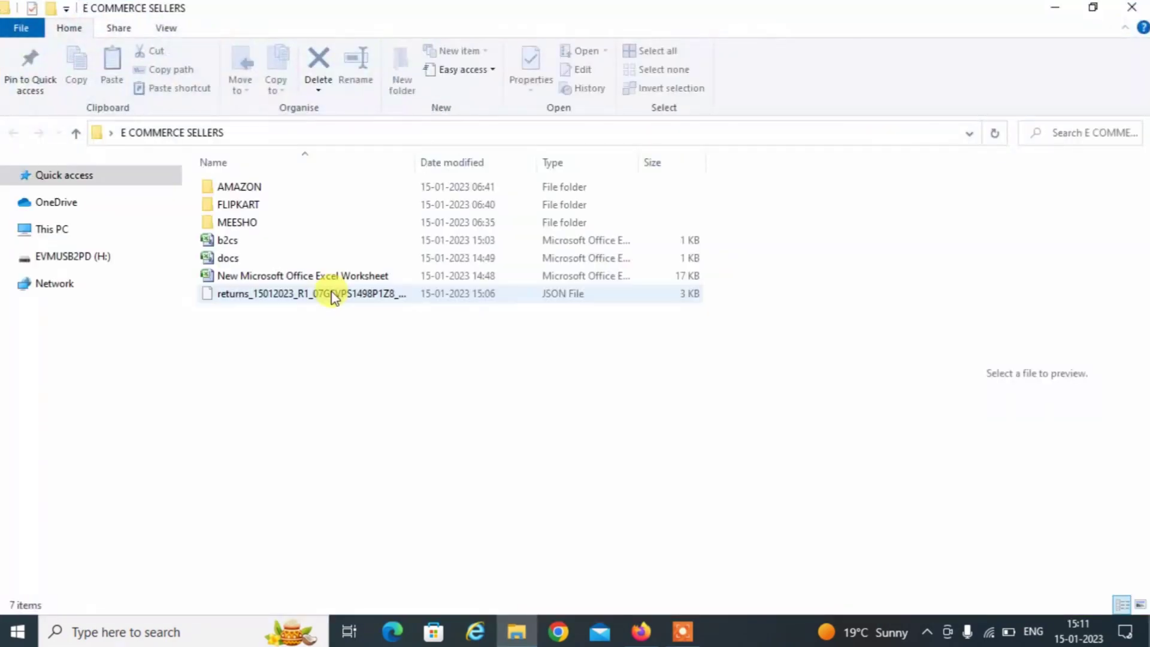
double_click(268, 188)
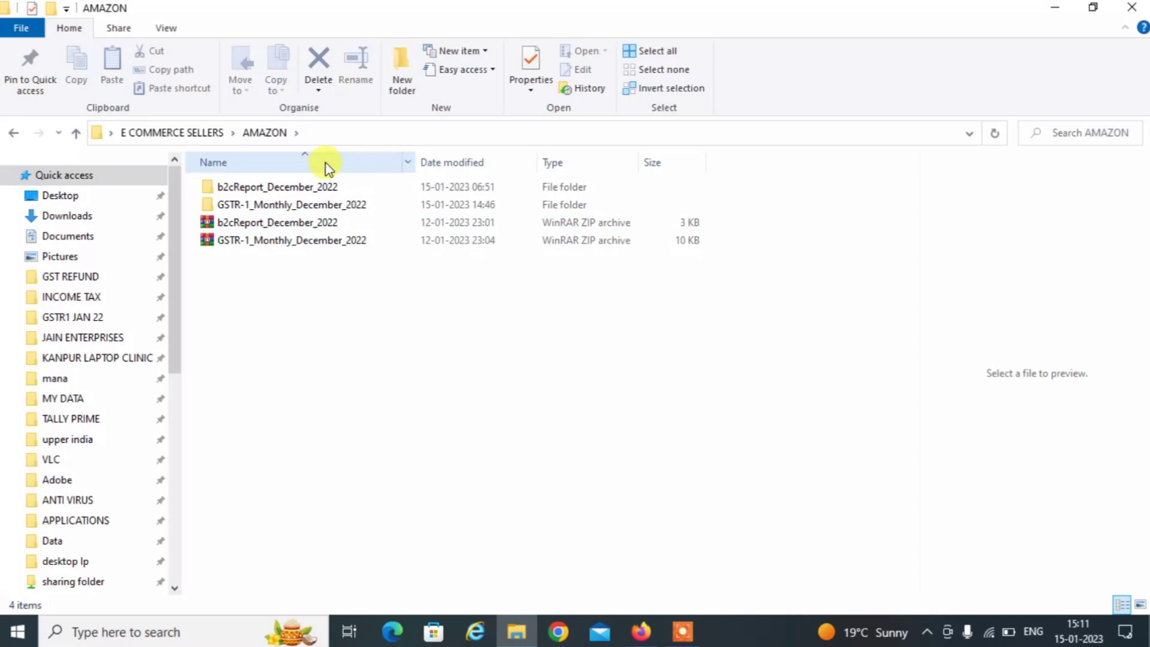
double_click(293, 186)
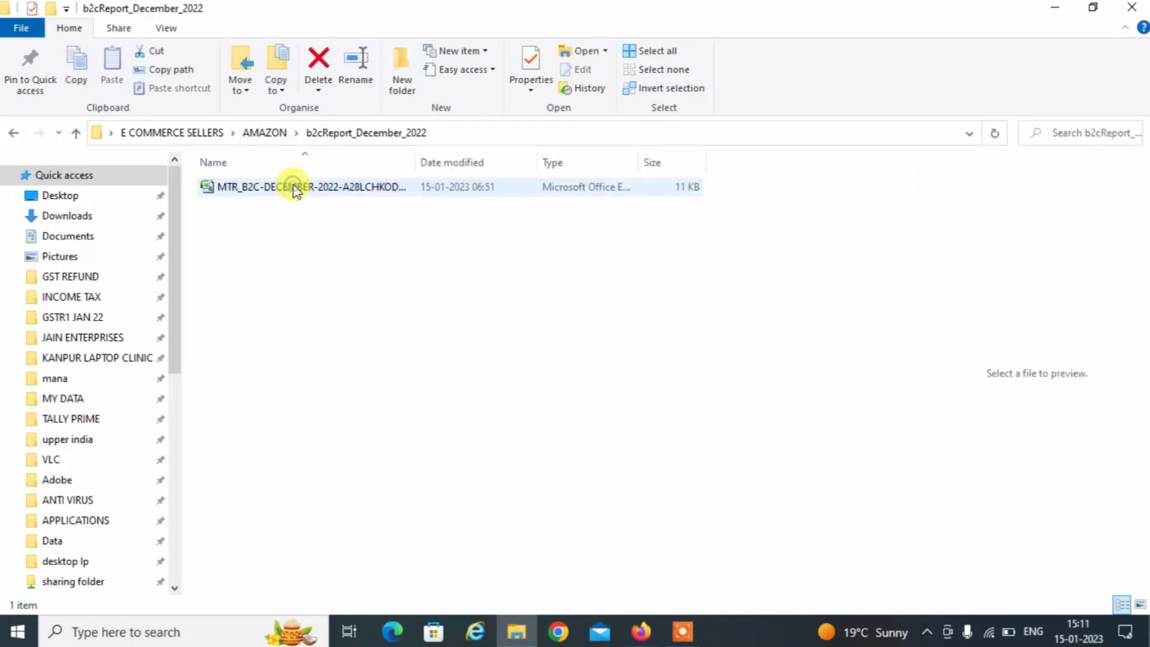
left_click(294, 186)
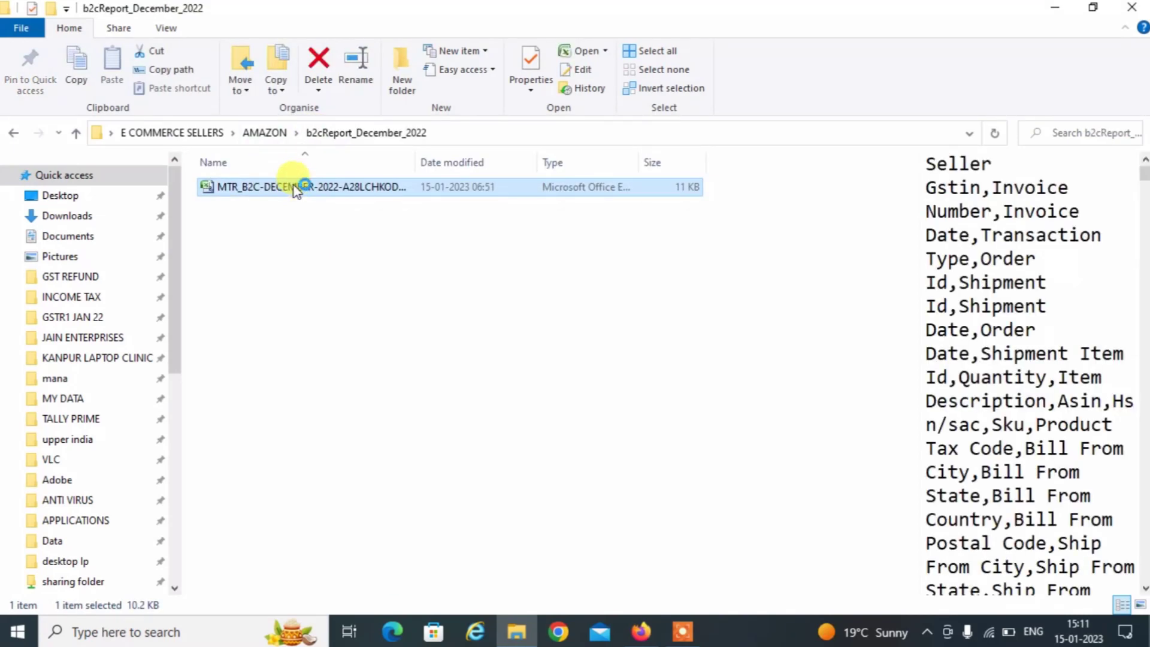
double_click(294, 187)
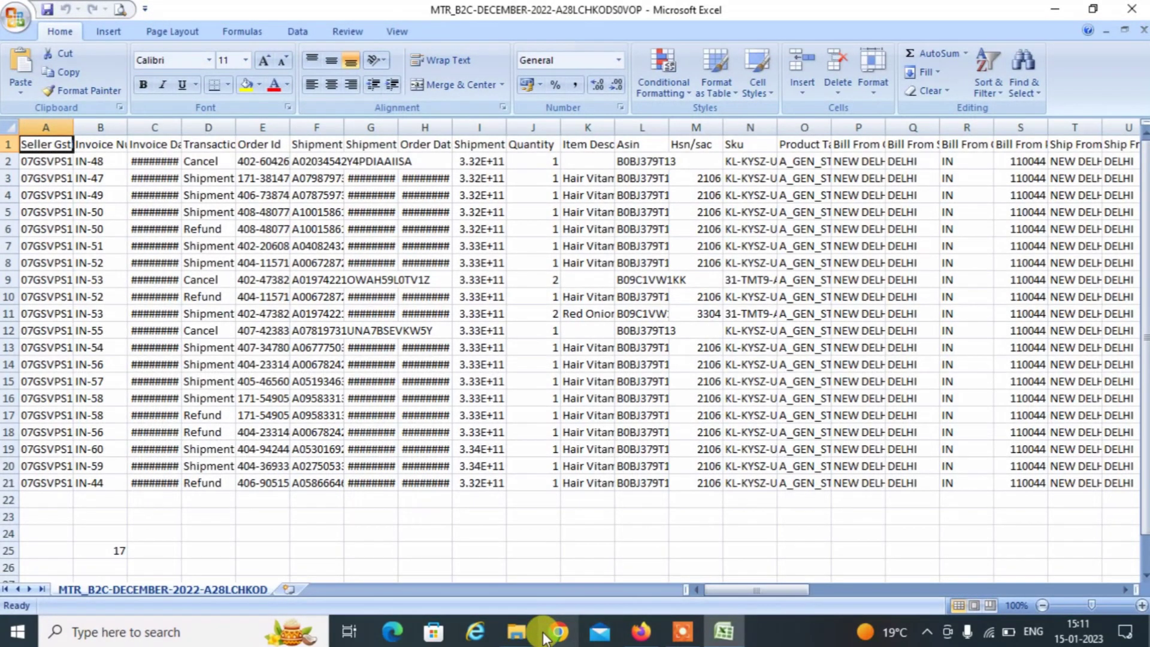
Turn on AutoFilter for the MTR report's header row.
left_click(98, 166)
key("Down")
key("Down")
key("Down")
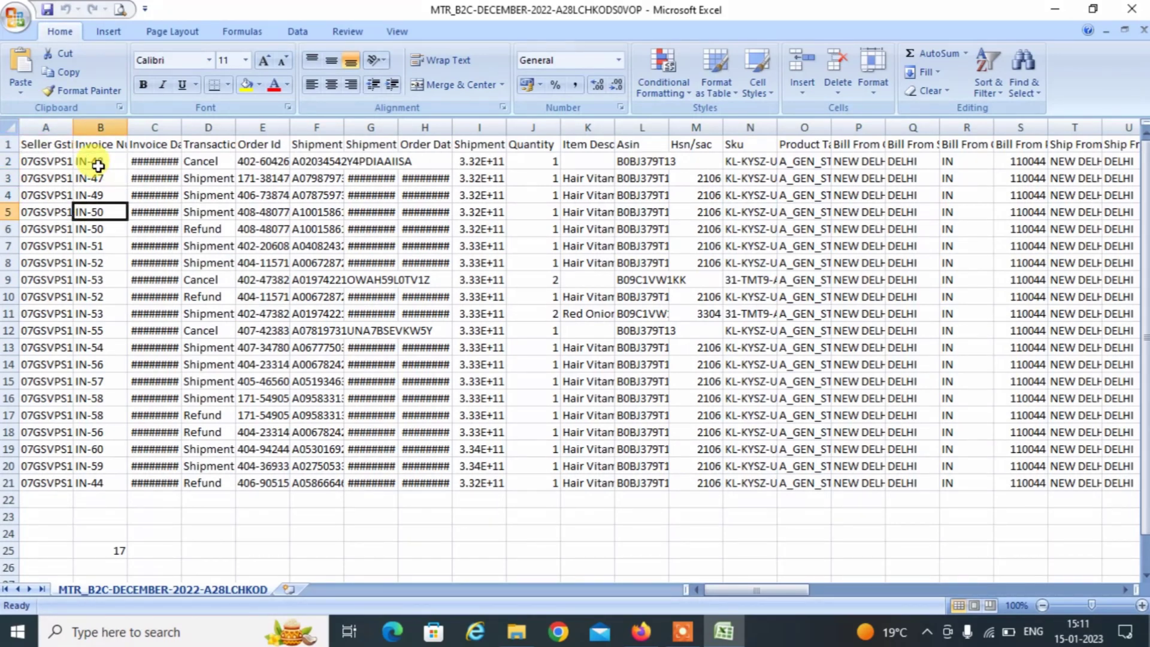
key("Up")
key("Up")
key("Up")
key("Up")
key("Down")
key("Down")
key("Down")
key("Down")
key("Down")
key("Down")
key("Down")
key("Down")
key("Down")
key("Down")
key("Down")
key("Down")
key("Down")
key("Down")
key("Down")
key("Down")
key("Down")
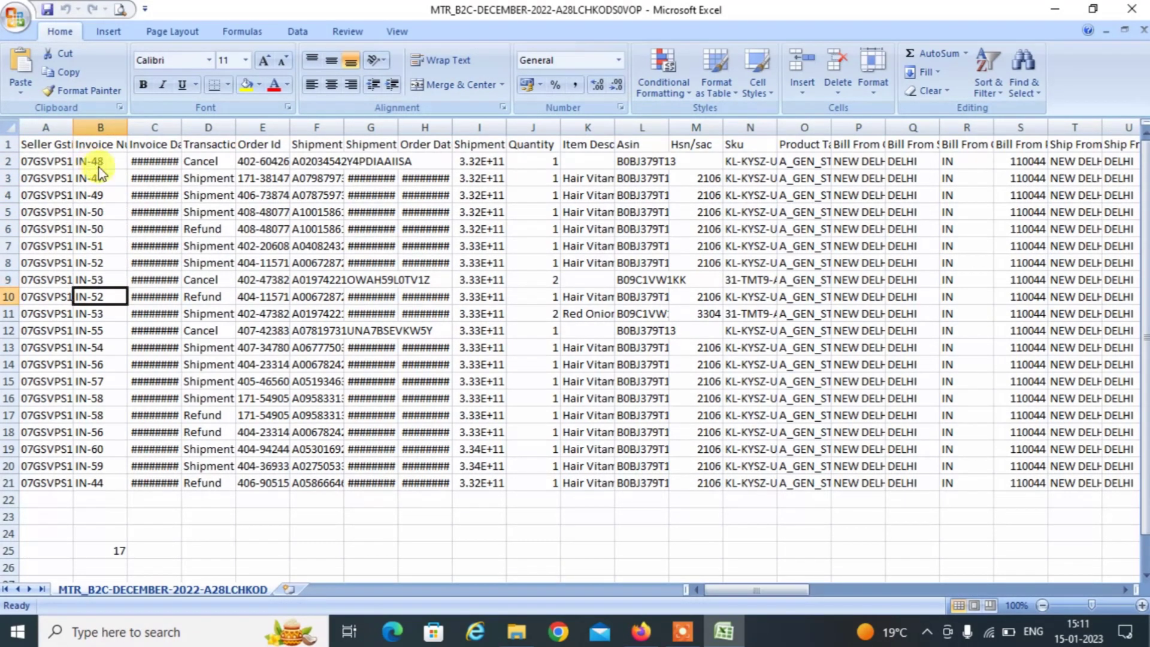
key("Down")
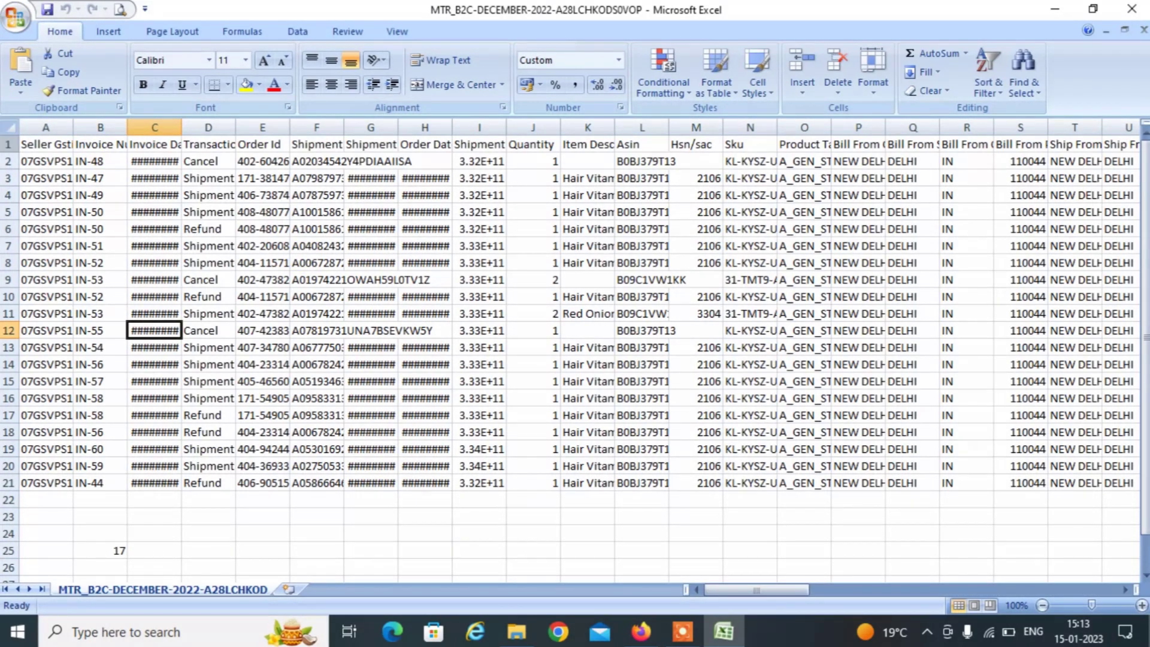
left_click(7, 145)
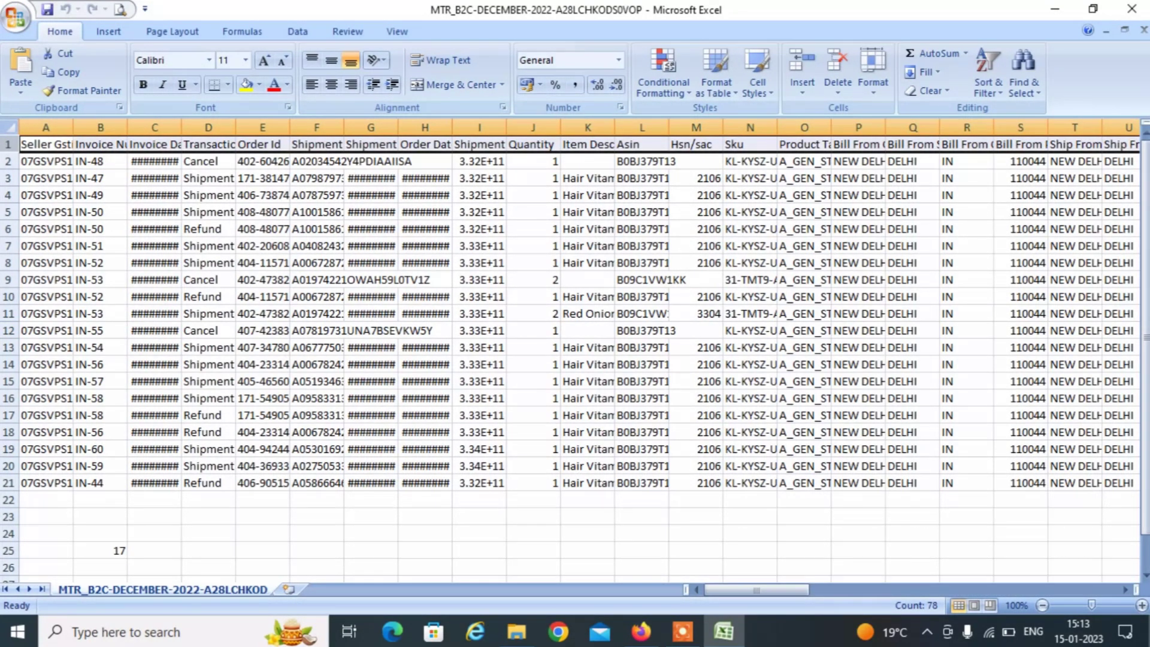
key("ctrl+shift+l")
key("Right")
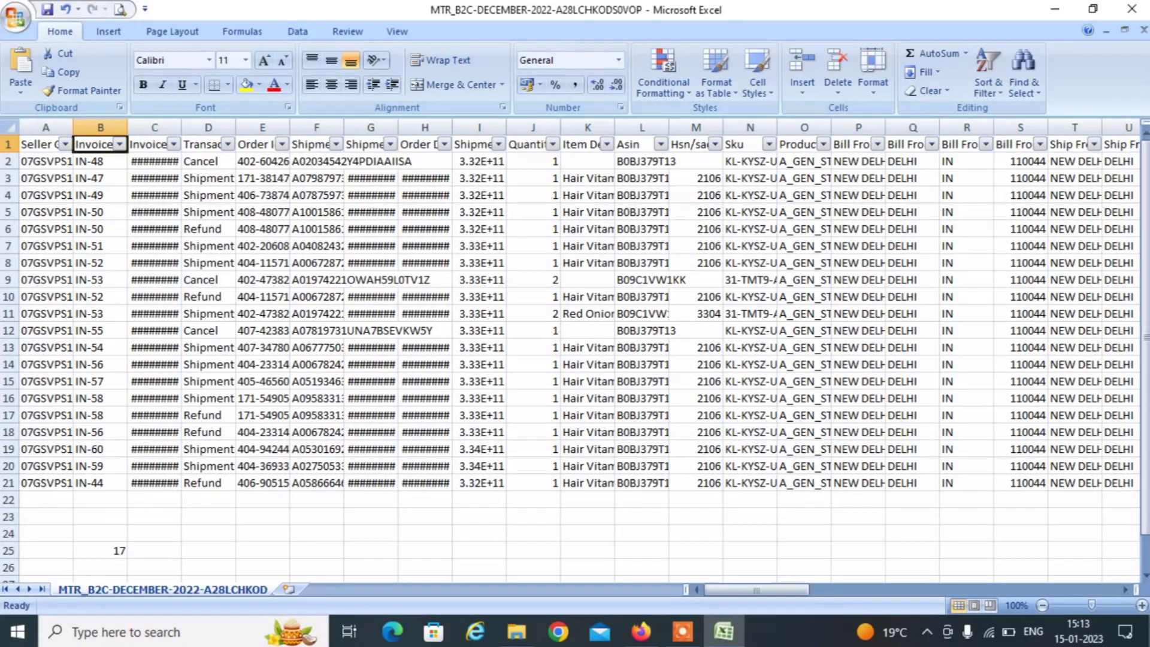
key("Left")
key("Right")
Filter Invoice Number to IN-44 only, copy it, and check the portal form.
key("alt+Down")
key("Down")
key("Down")
key("Down")
key("Down")
key("space")
key("Down")
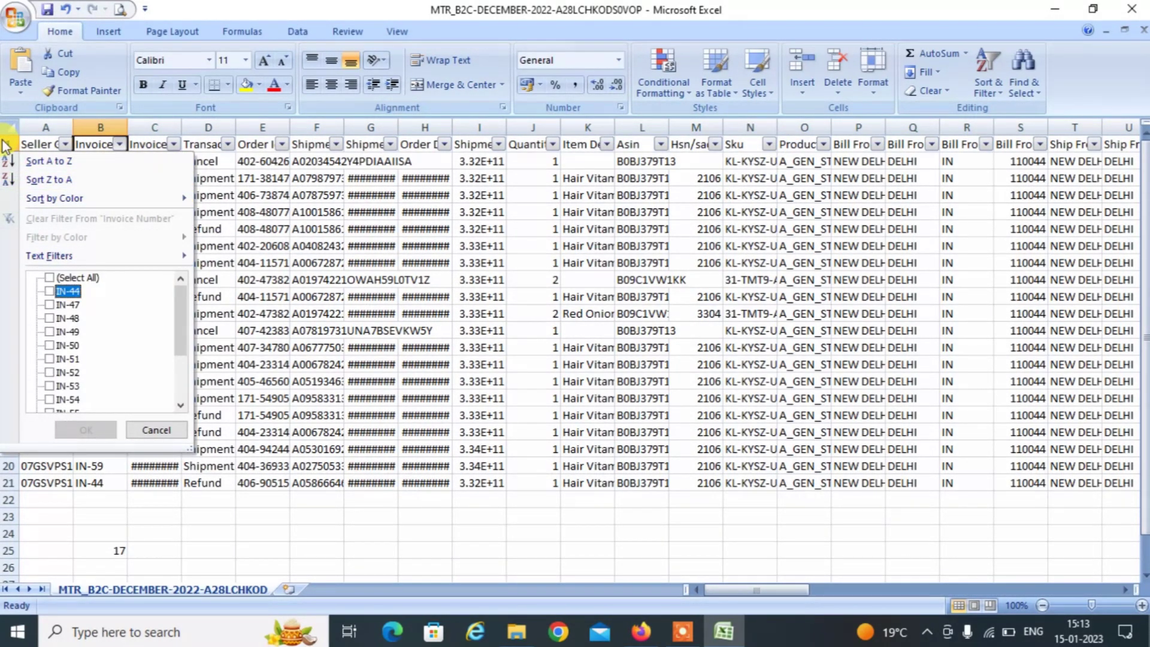
key("space")
key("Return")
key("Down")
key("ctrl+c")
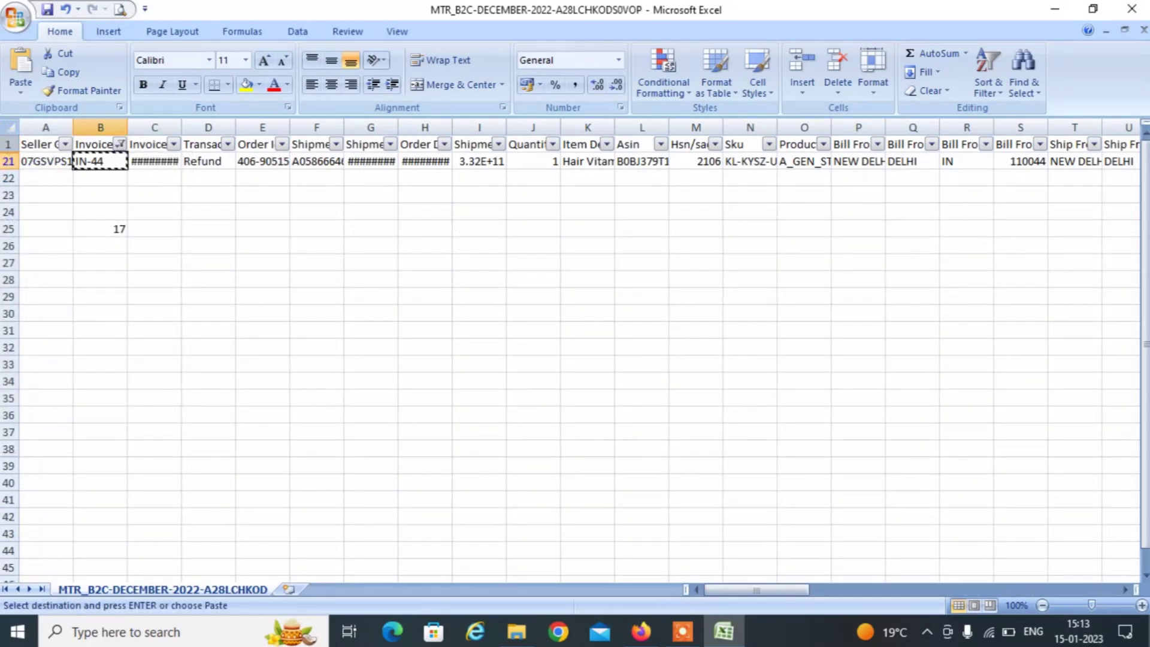
key("alt+Tab")
key("alt+Tab")
key("alt+Tab")
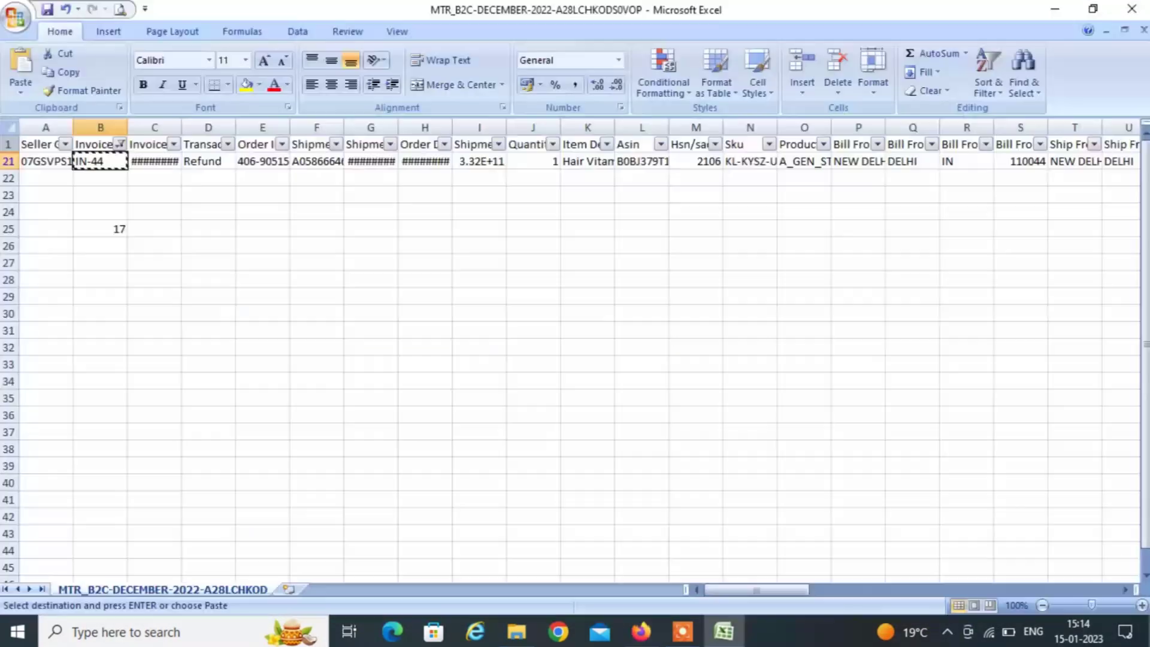
key("alt+Tab")
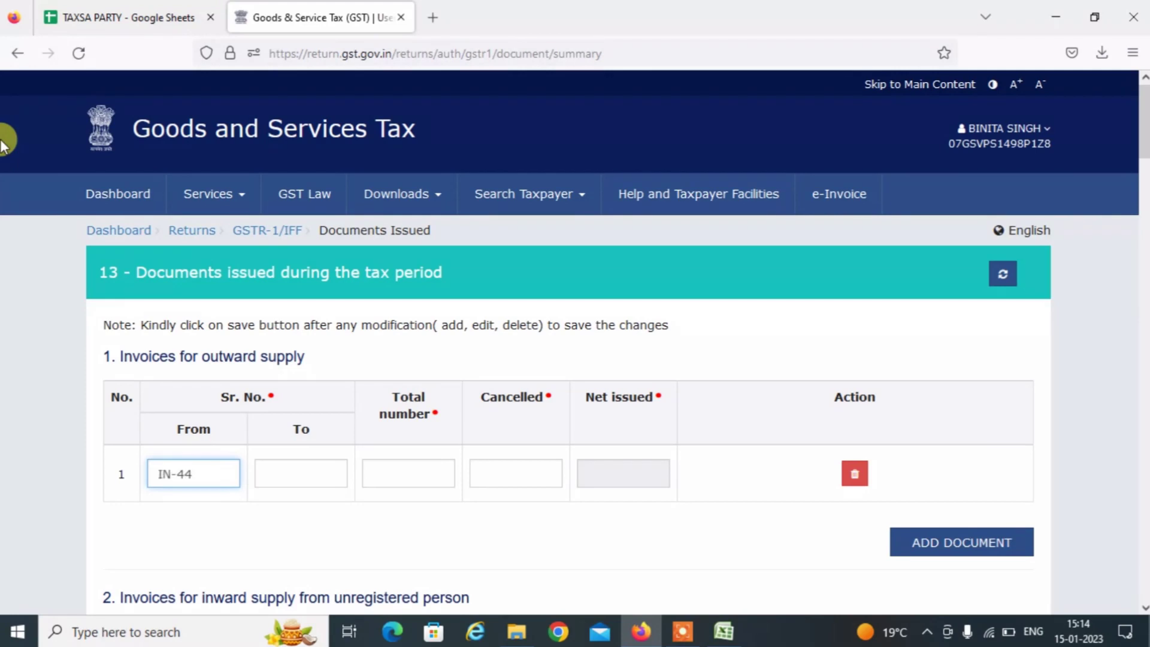
key("alt+Tab")
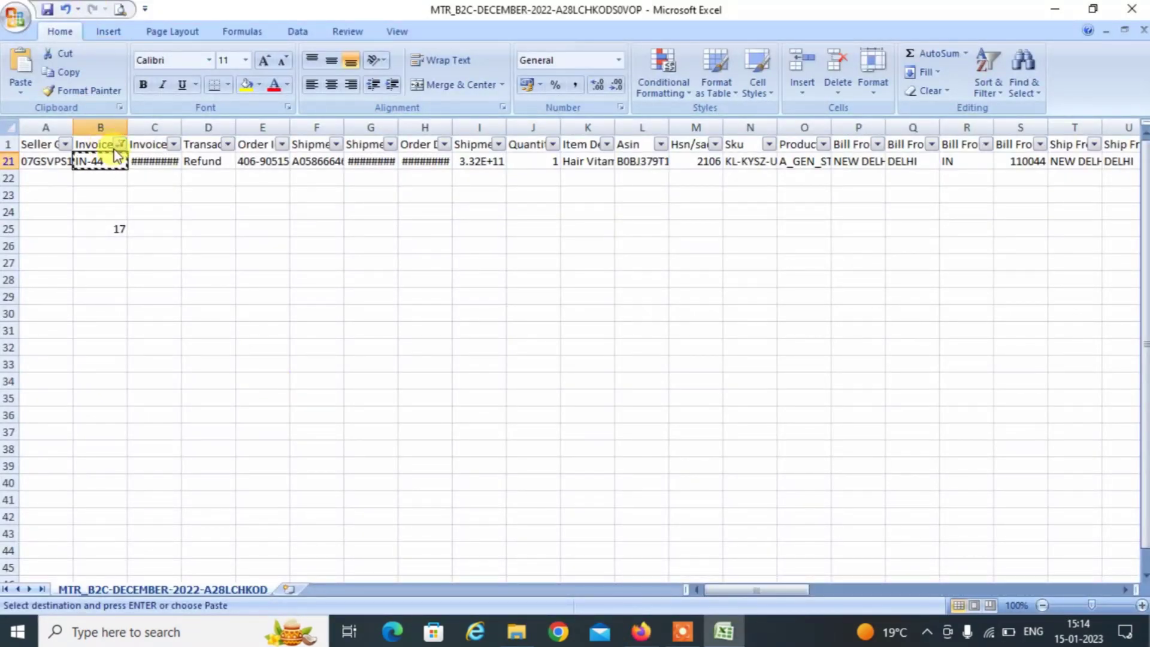
Add IN-60 to the Invoice Number filter and go to the portal's To field.
left_click(120, 146)
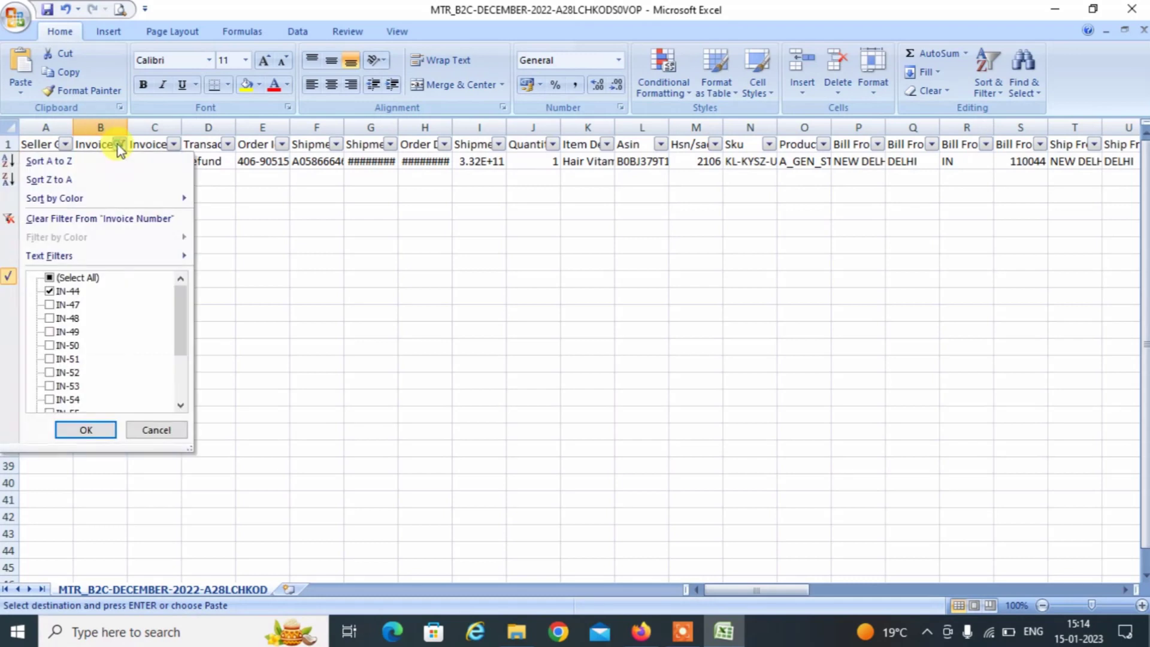
left_click(180, 395)
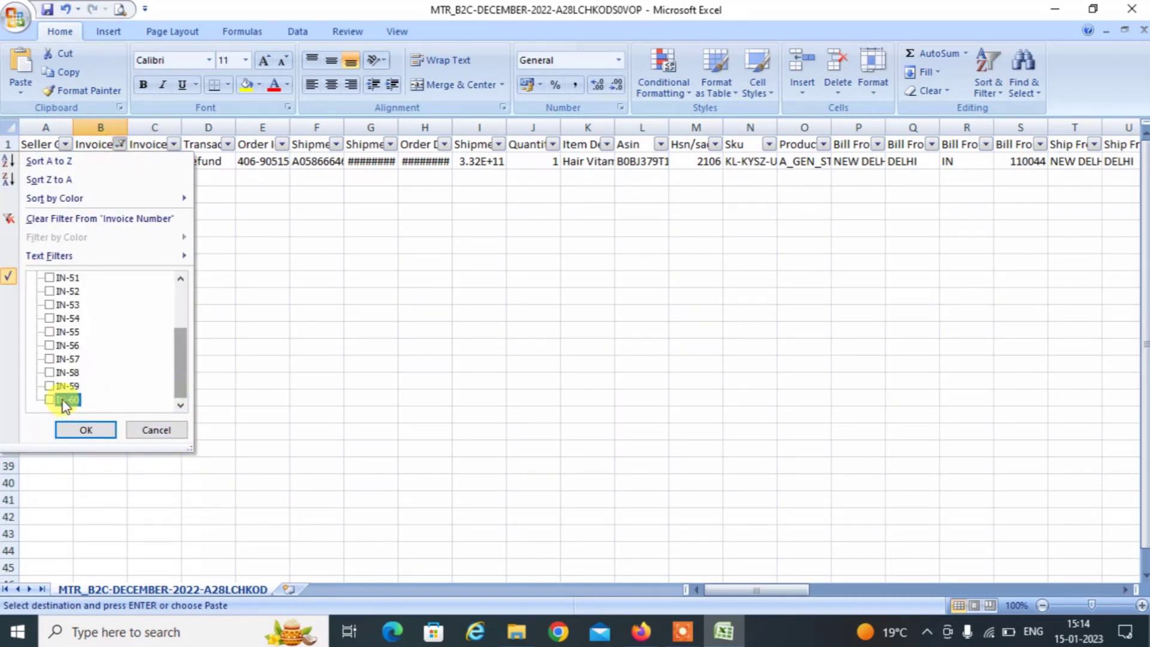
left_click(86, 430)
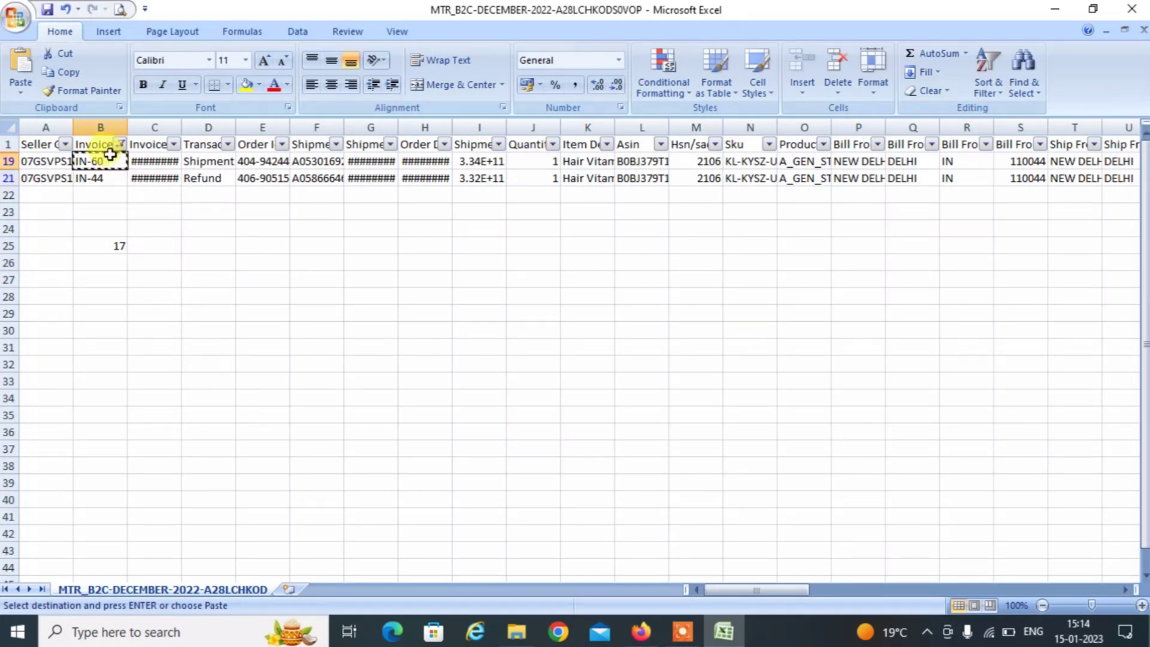
key("alt+Tab")
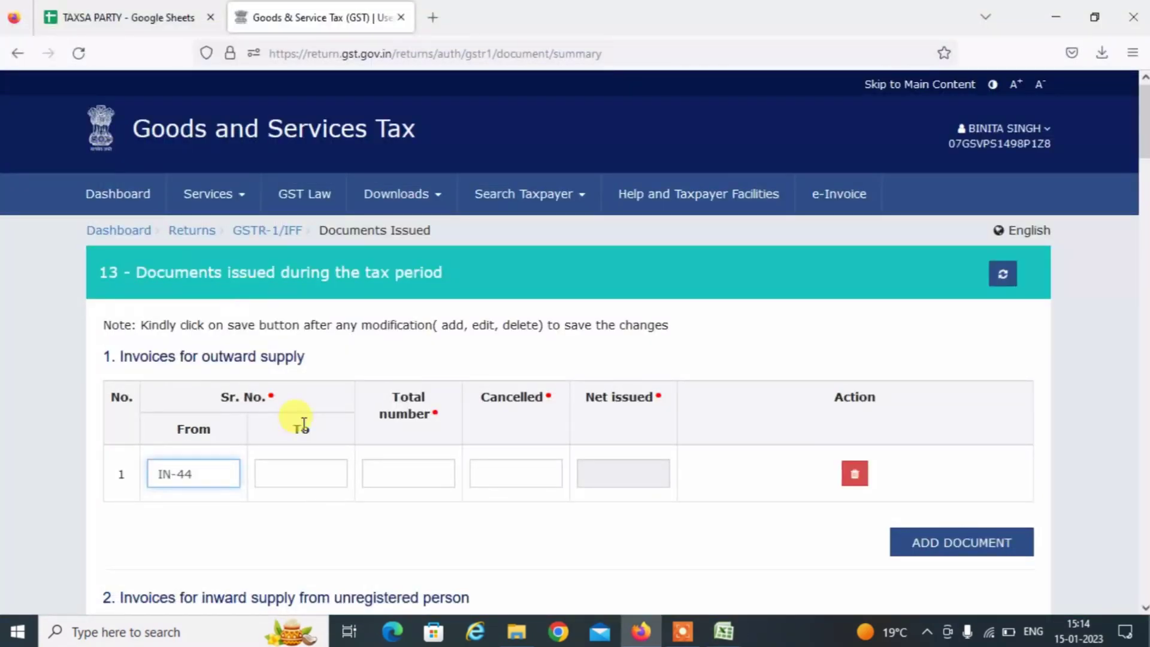
left_click(288, 470)
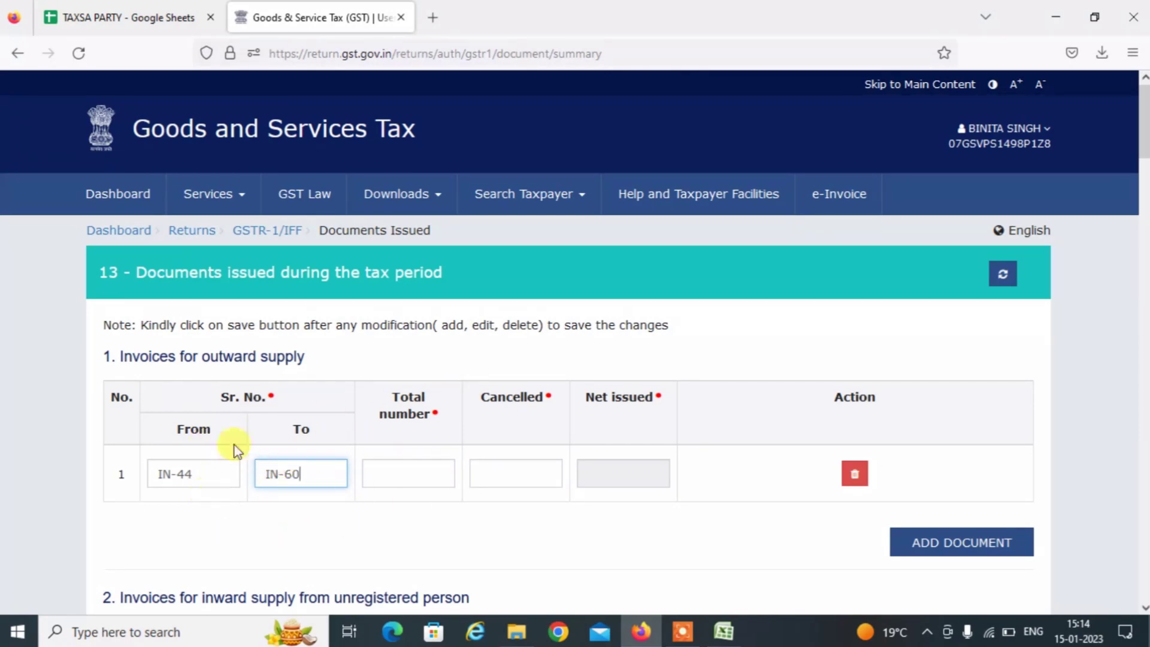
Compute 60-44+1 = 17 in a Google search and enter 17 as the Total number.
left_click(432, 16)
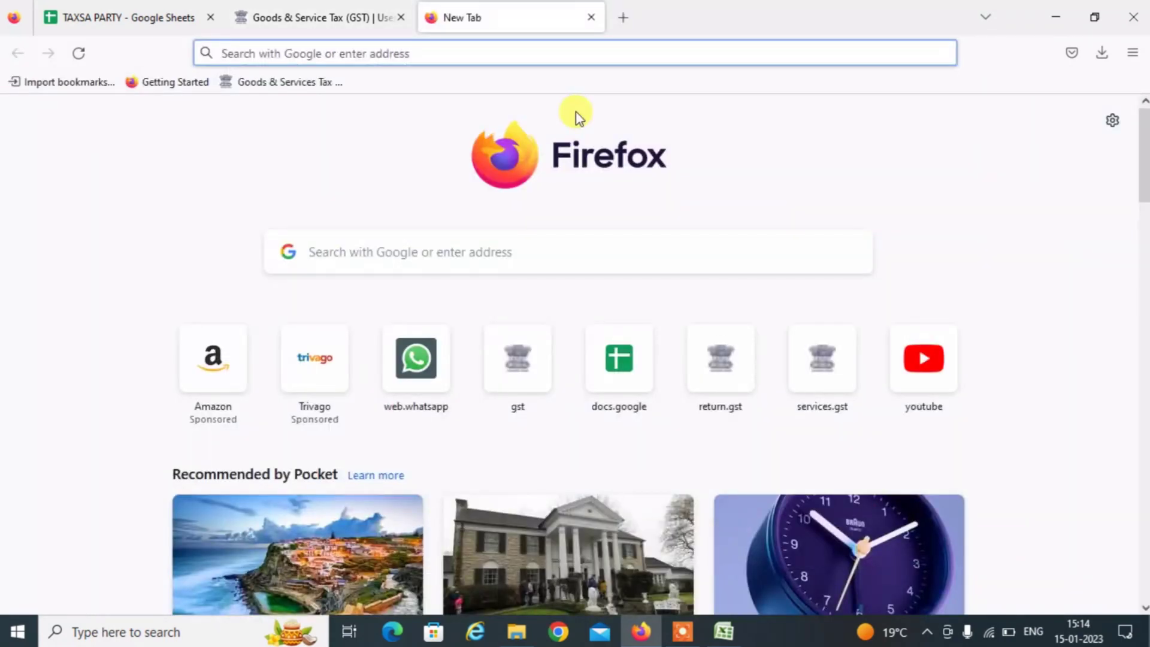
type("60-")
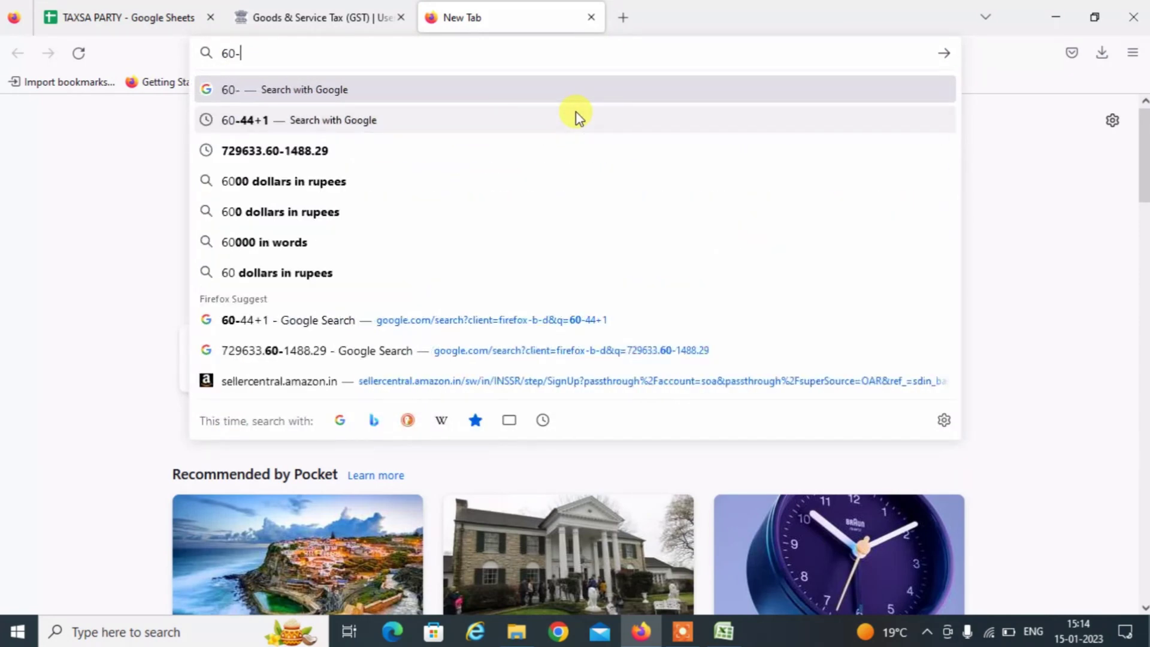
type("44+1")
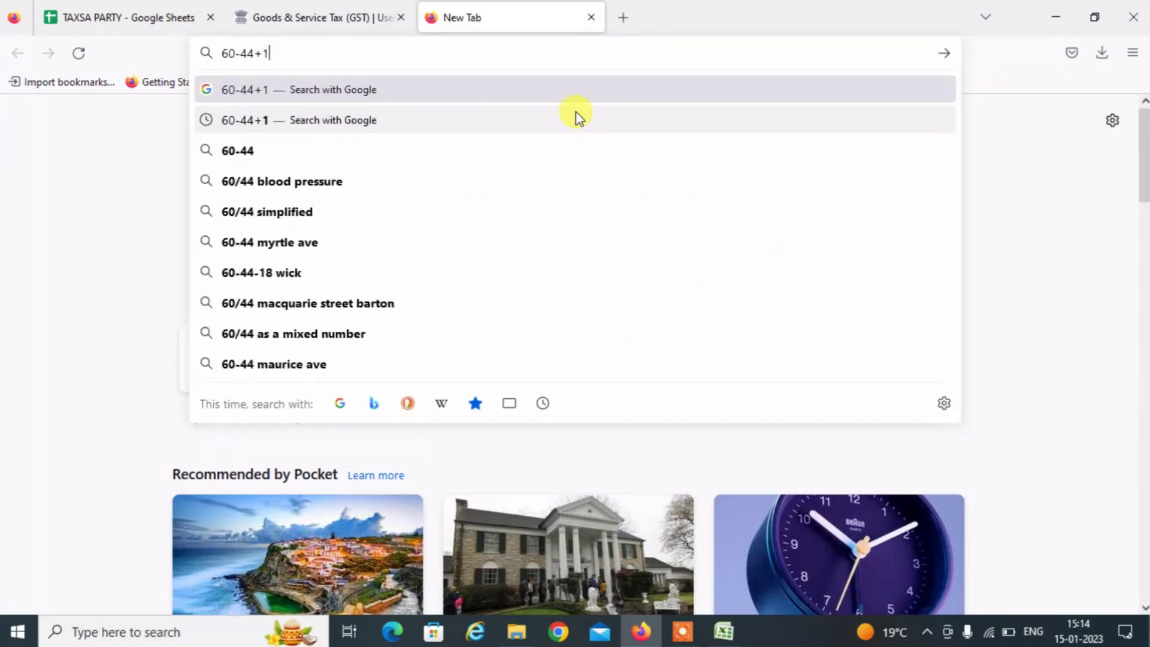
key("Return")
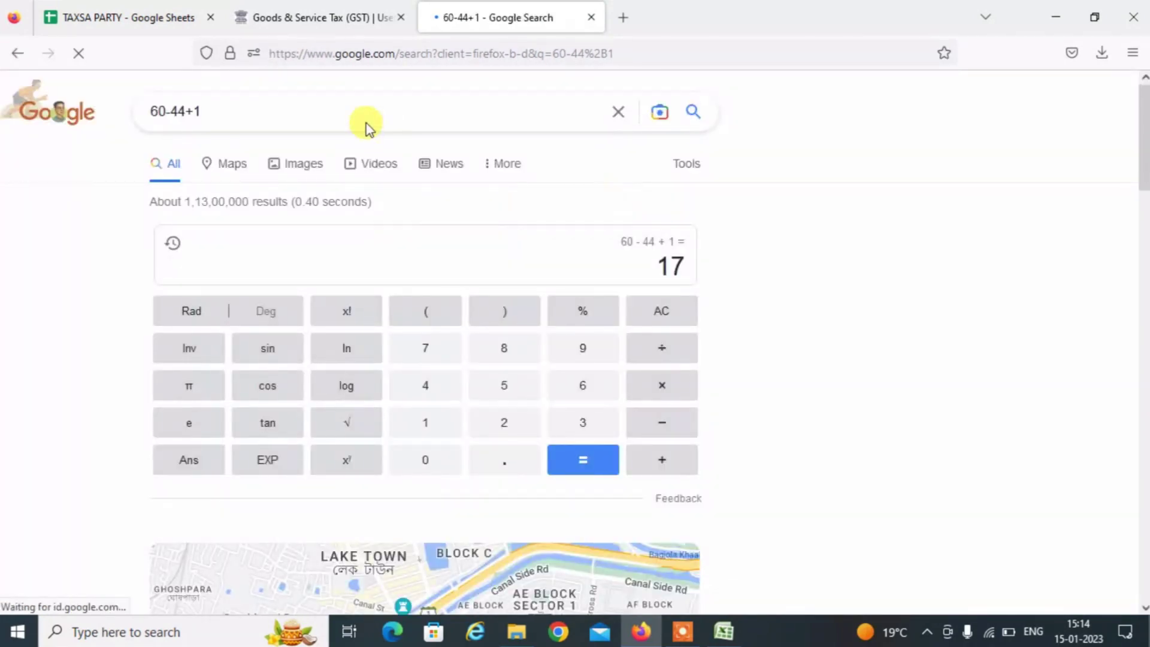
left_click(289, 17)
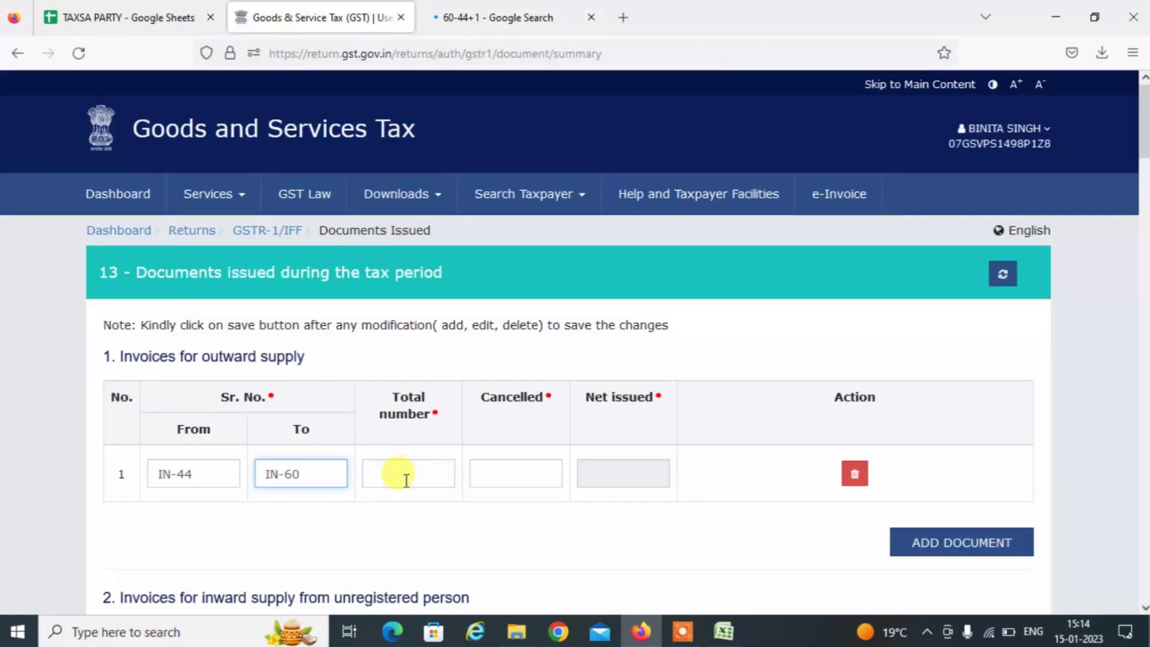
left_click(404, 478)
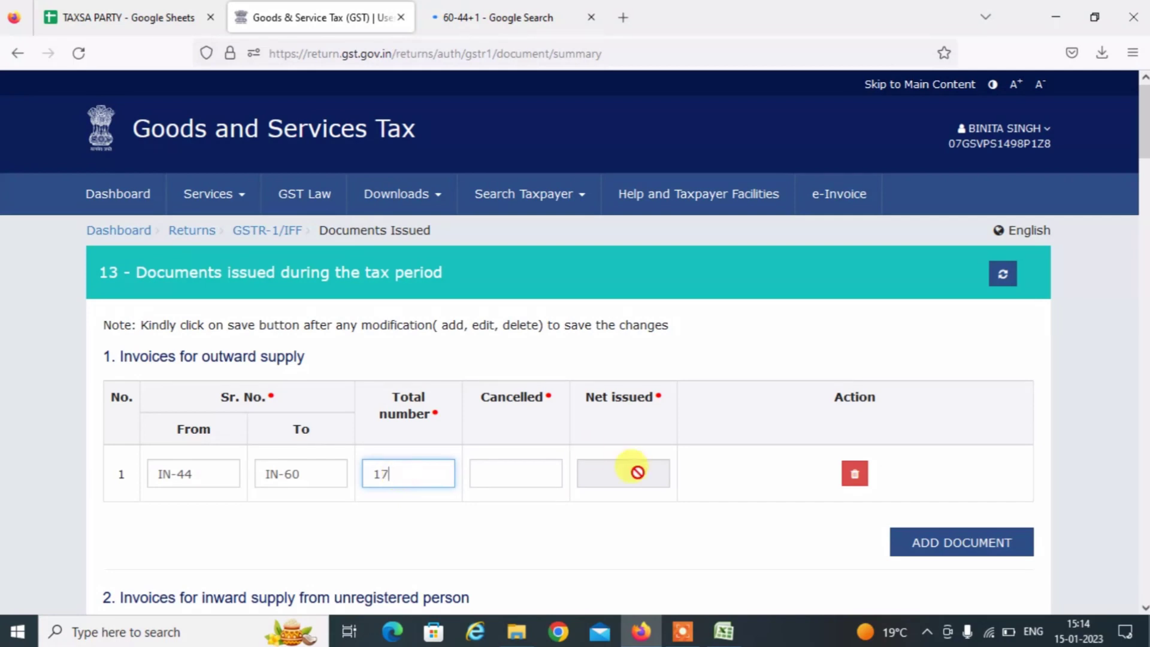
left_click(516, 477)
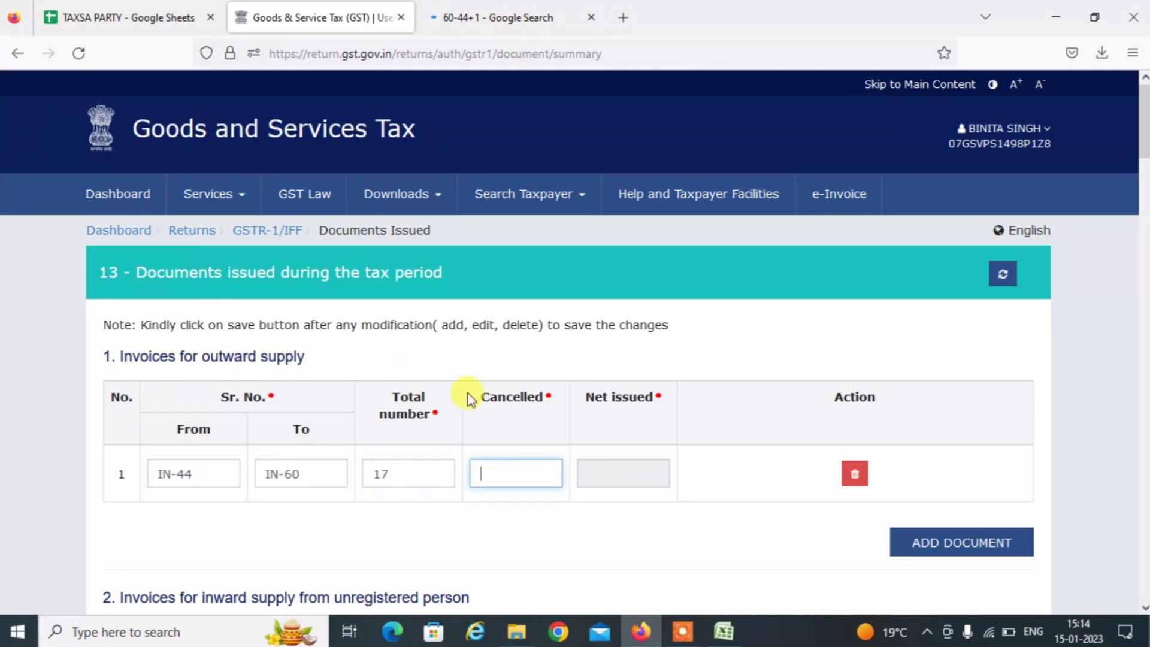
key("alt+Tab")
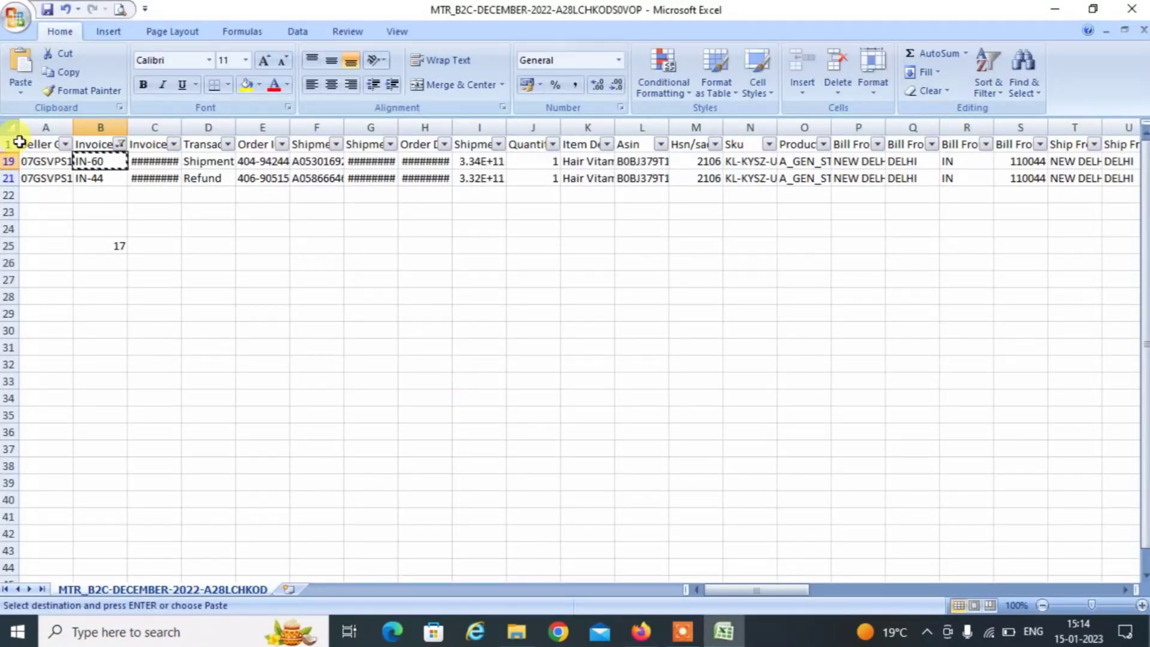
Remove the invoice filters and count the Cancel entries in column D.
left_click(11, 128)
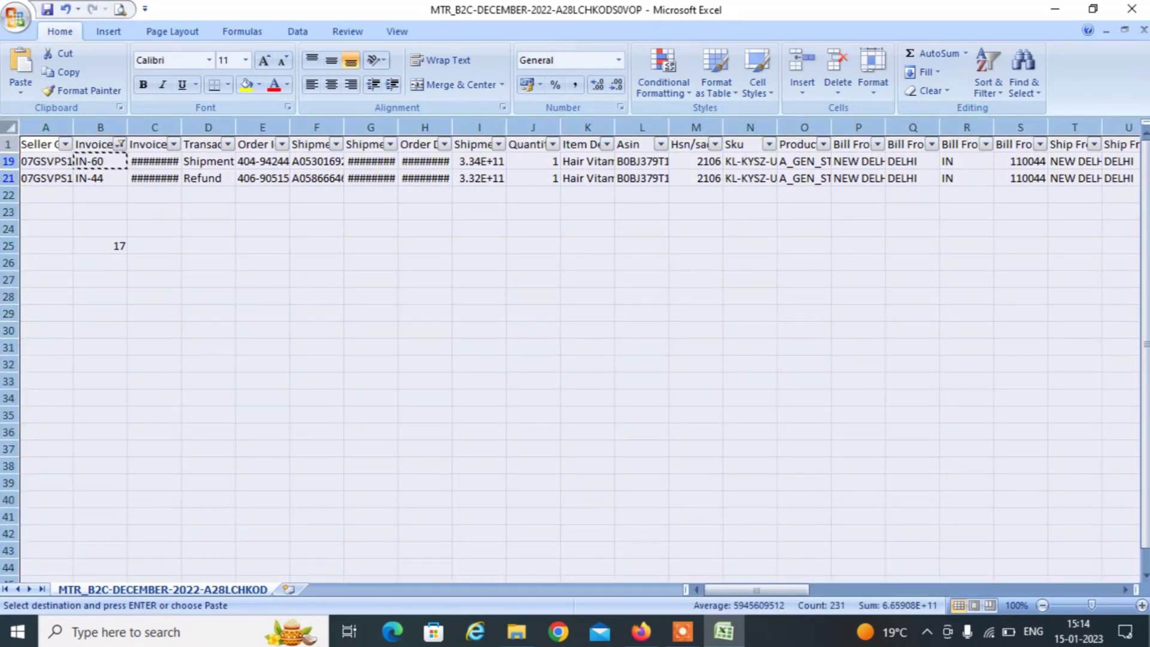
left_click(8, 145)
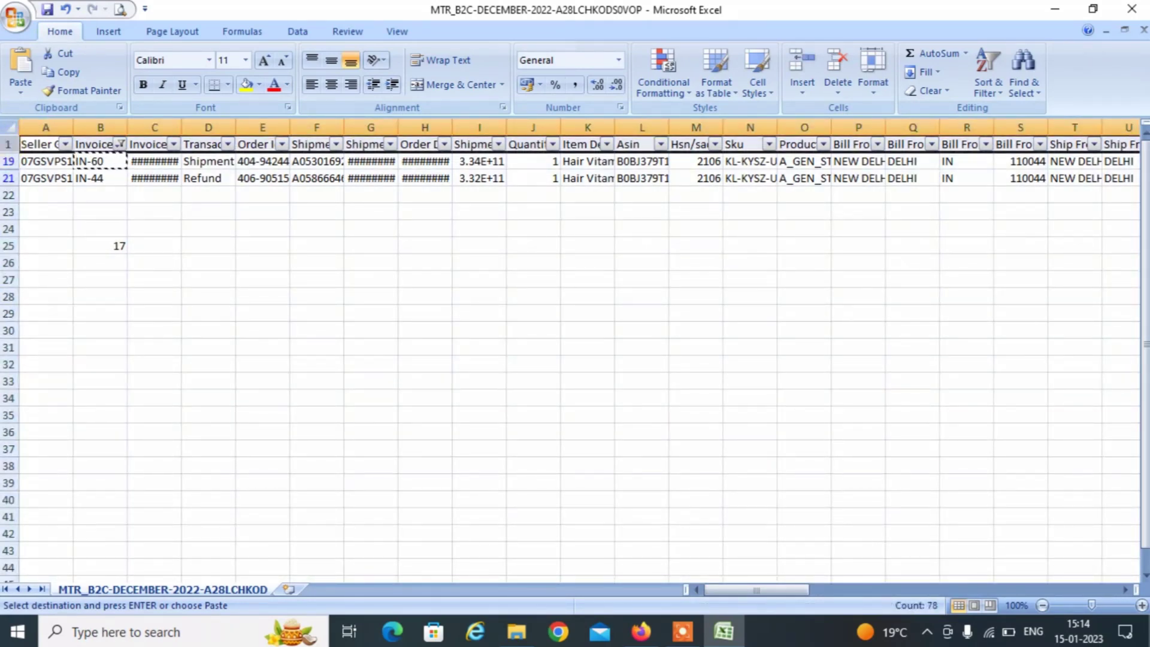
key("ctrl+shift+l")
left_click_drag(117, 160, 202, 203)
left_click(197, 160)
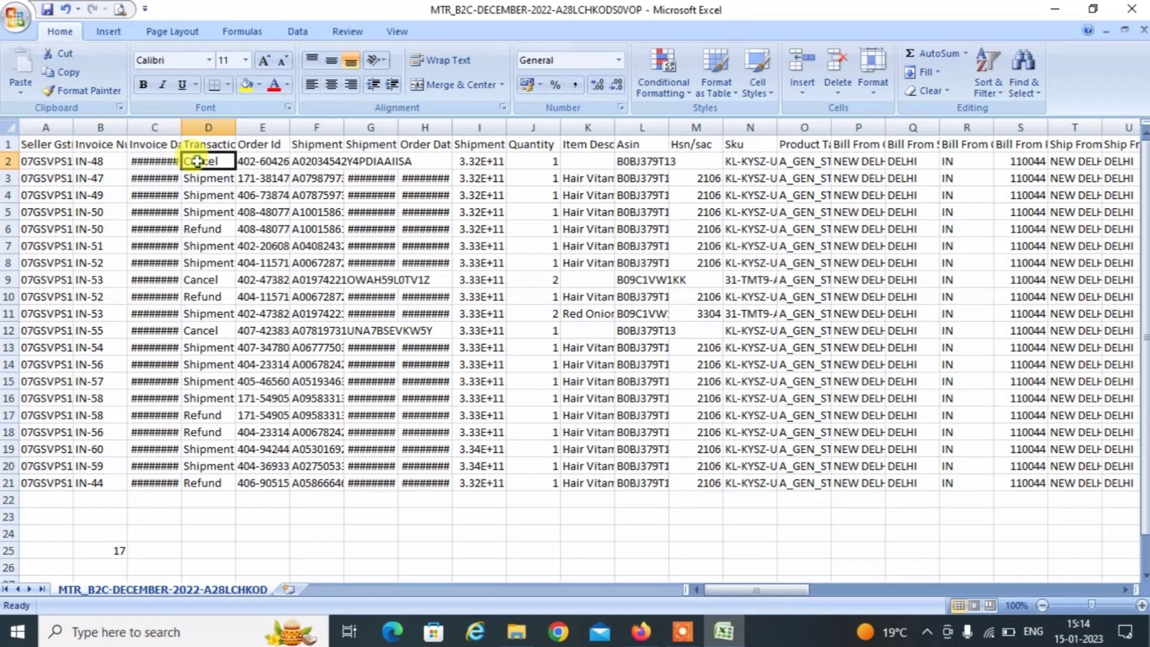
left_click(209, 280)
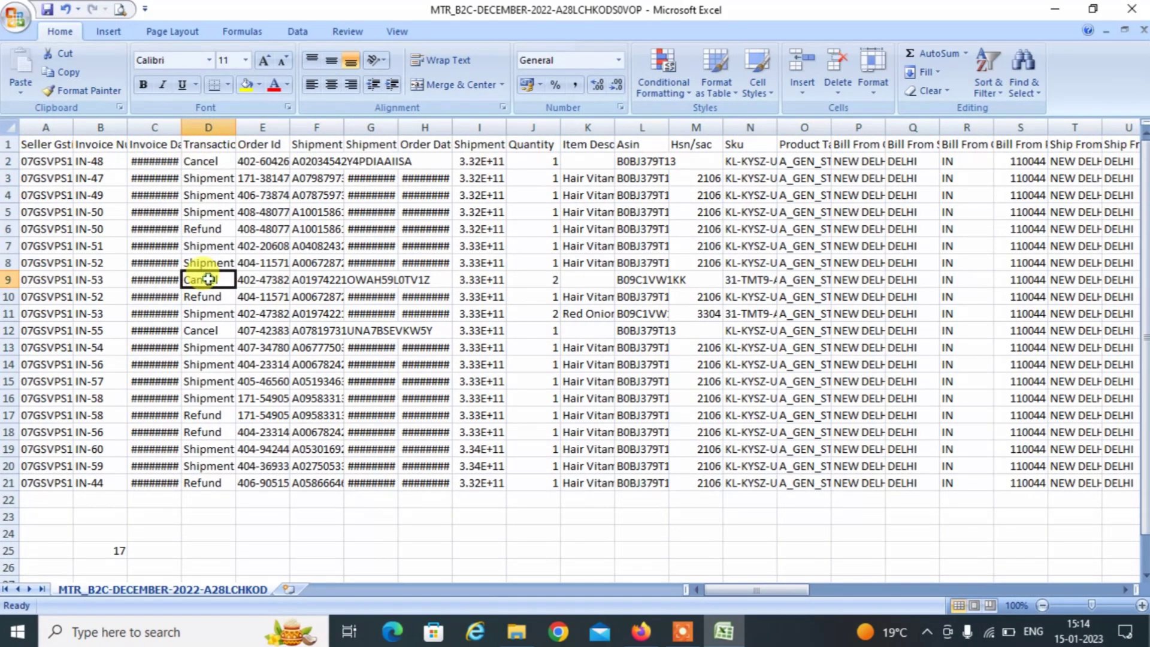
left_click(208, 328)
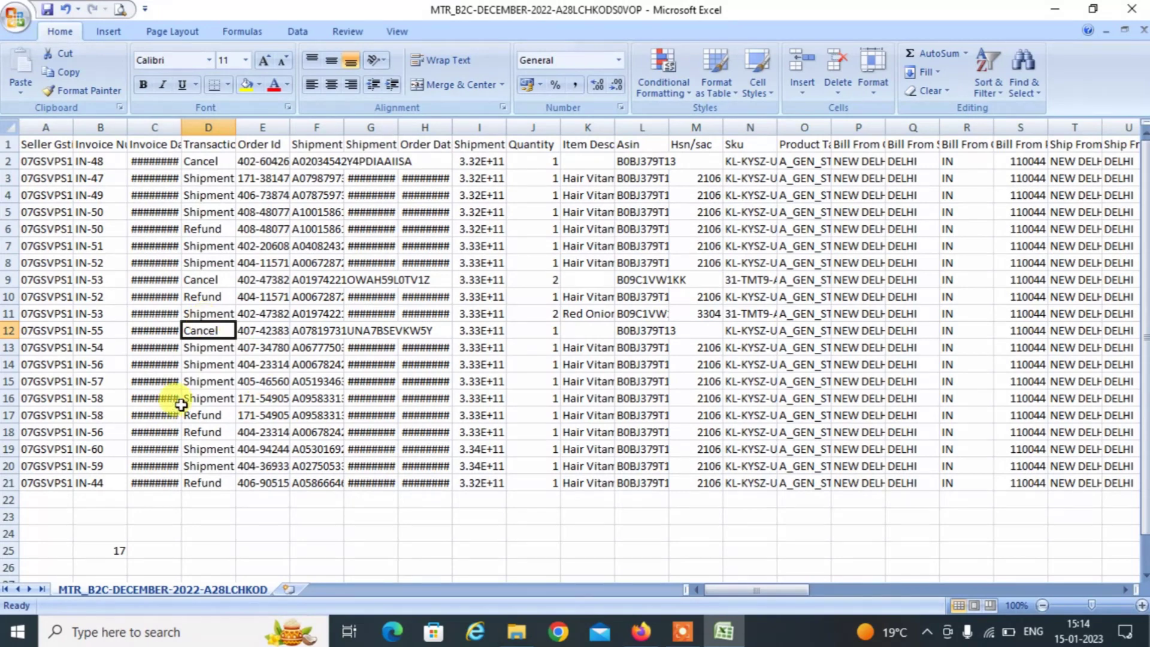
Record 3 cancelled invoices on the portal and add a second document row.
key("alt+Tab")
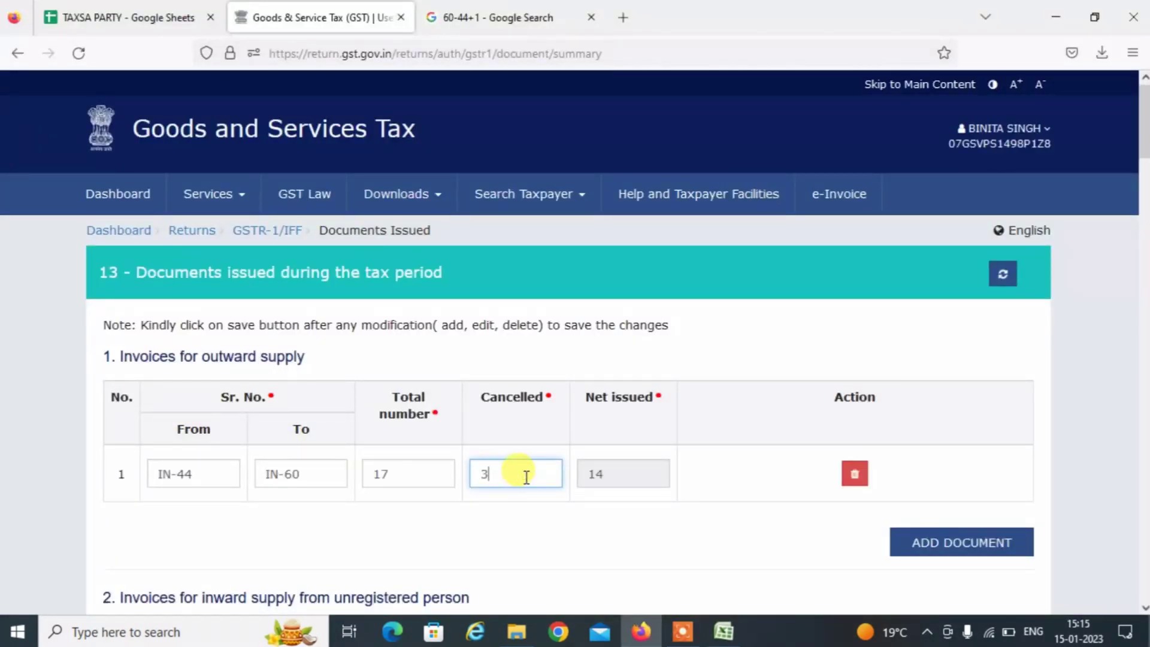
left_click(720, 572)
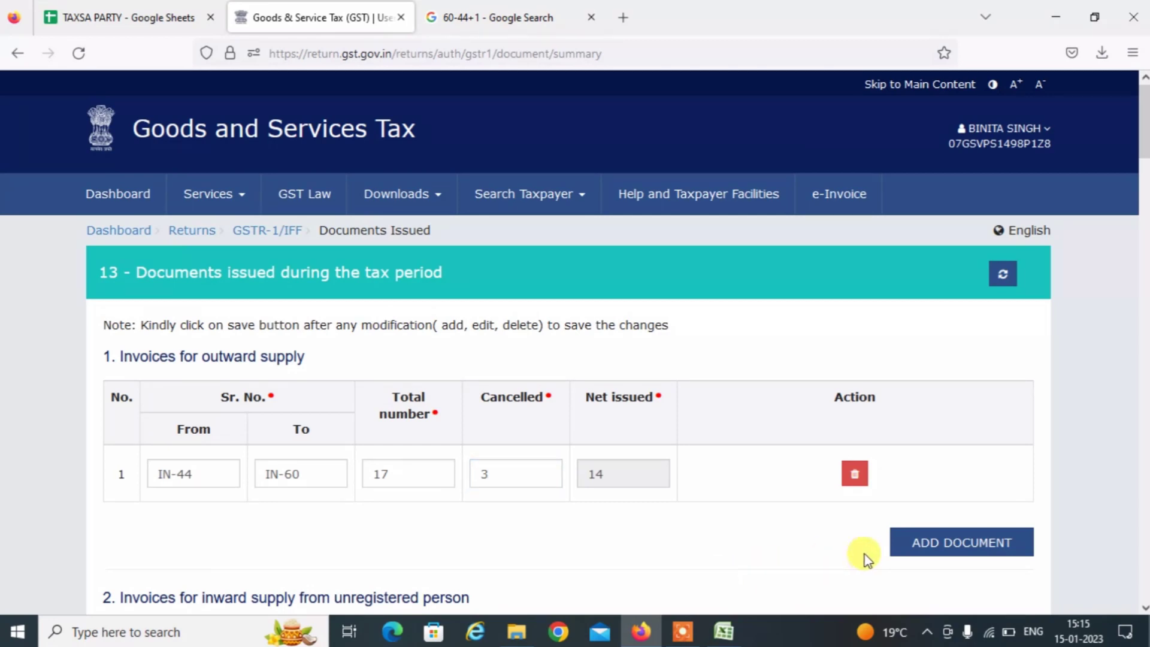
left_click(940, 545)
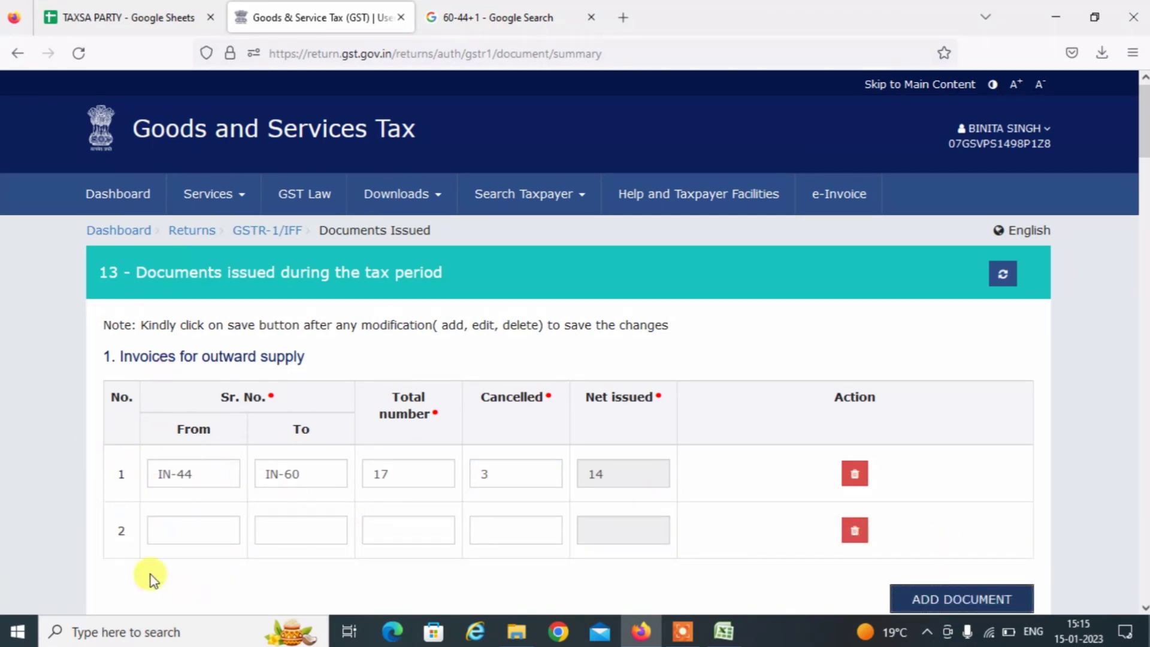
left_click(173, 539)
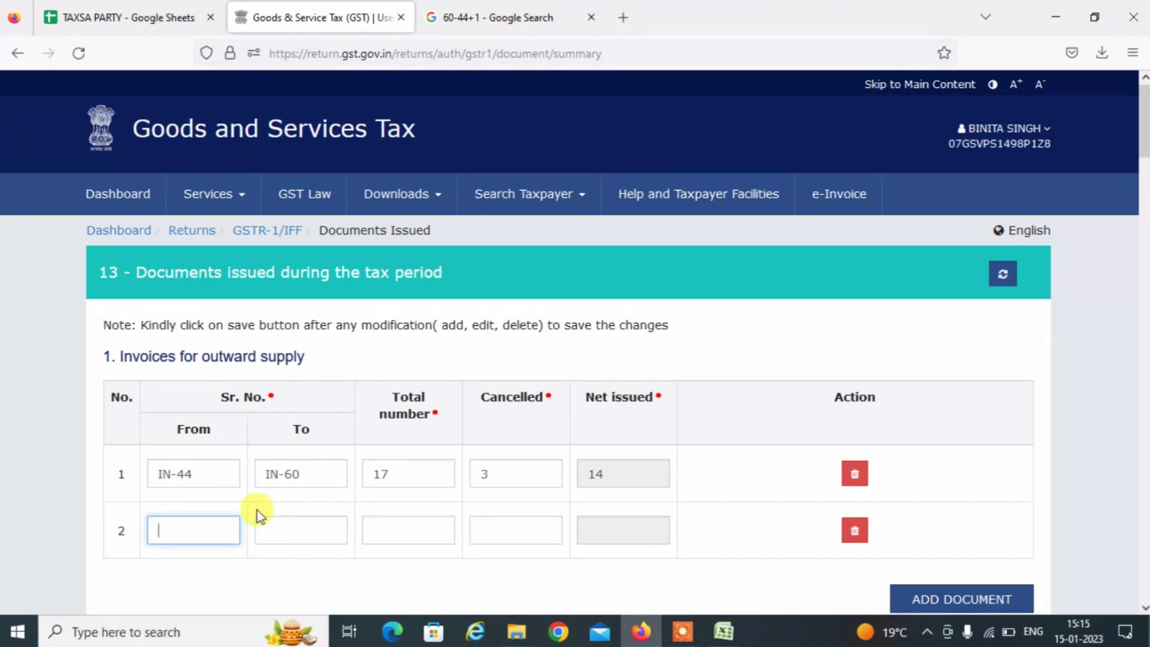
key("alt+Tab")
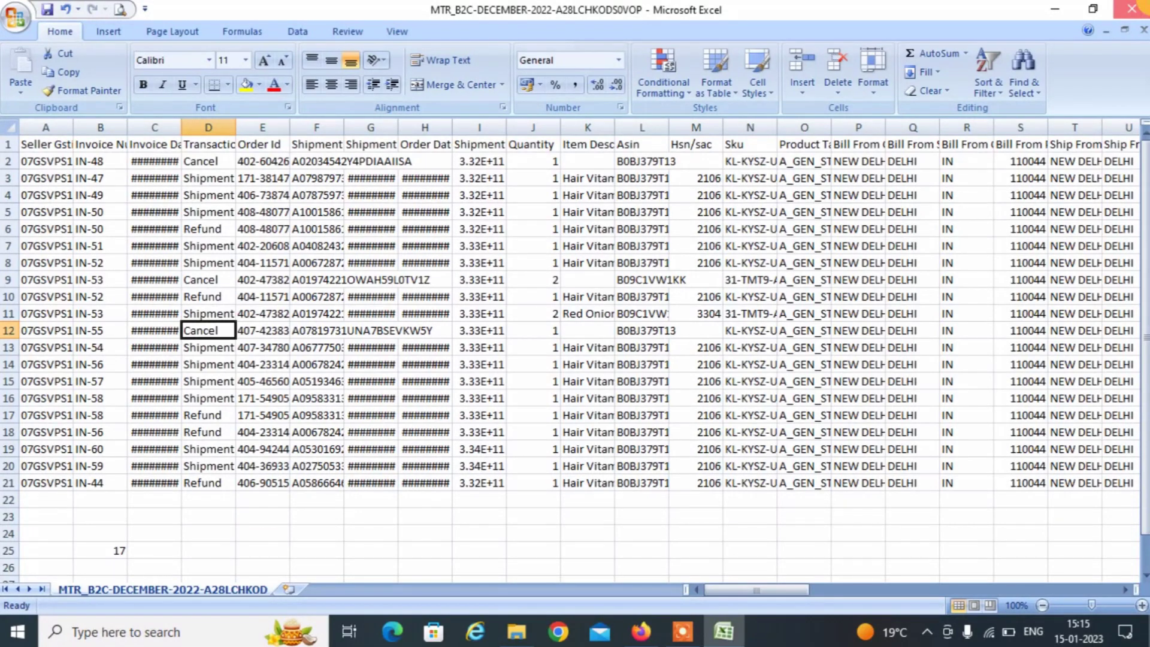
Browse from AMAZON back to E COMMERCE SELLERS > FLIPKART and select flipkart sales.
left_click(1131, 8)
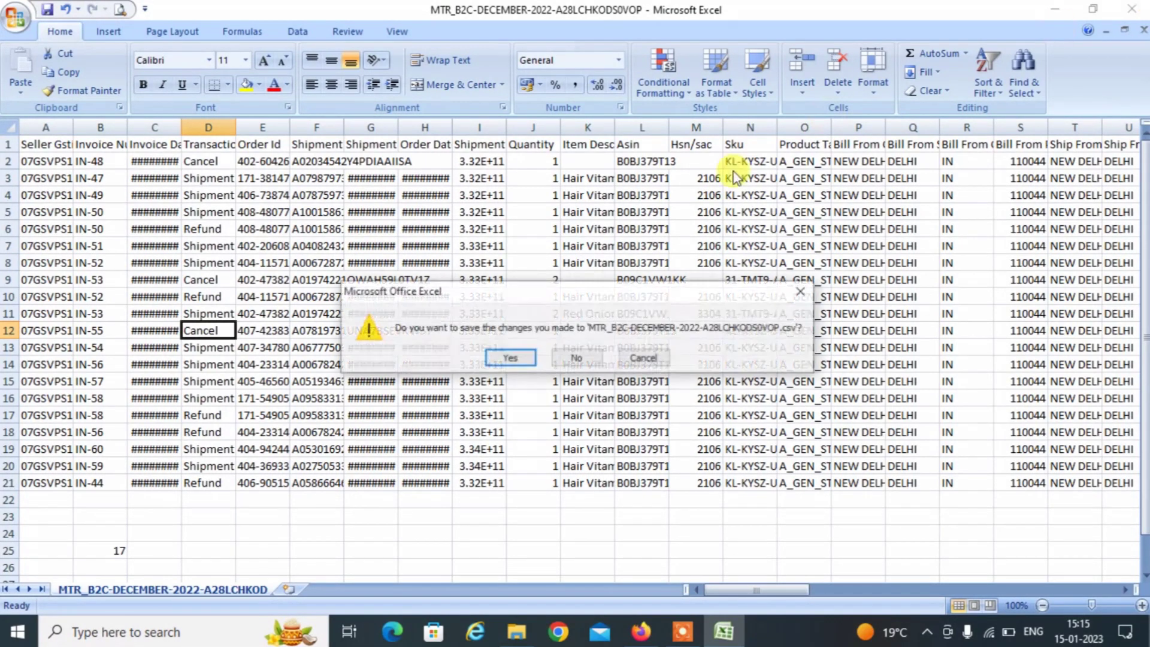
left_click(510, 358)
key("alt+Tab")
key("alt+Tab")
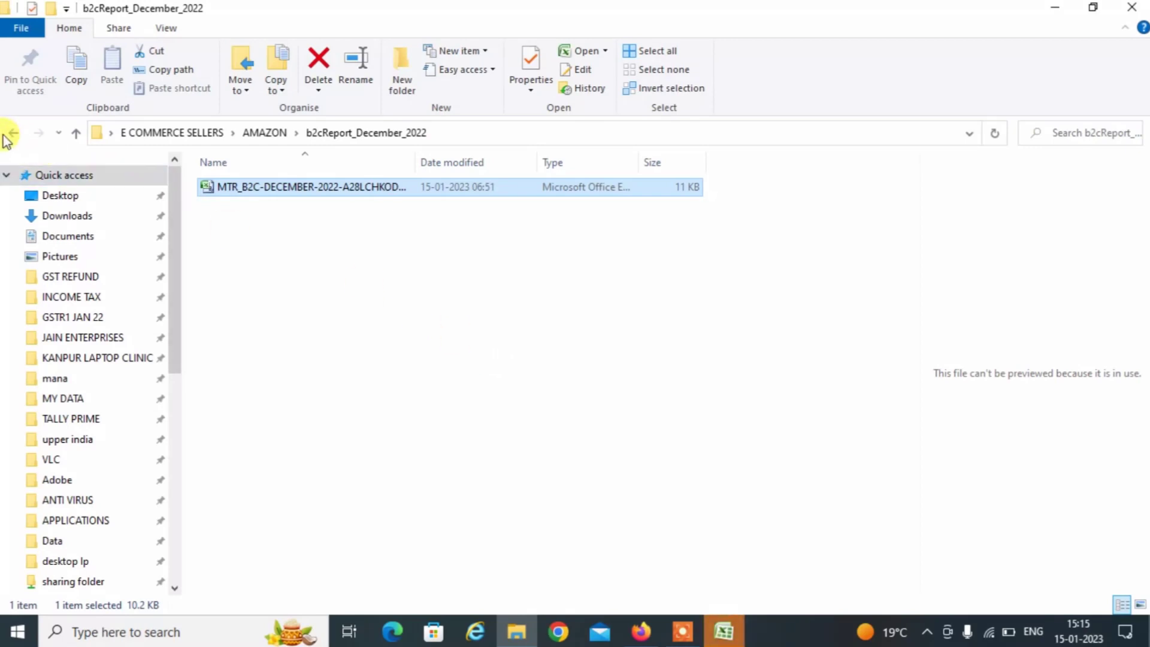
left_click(9, 134)
left_click(8, 134)
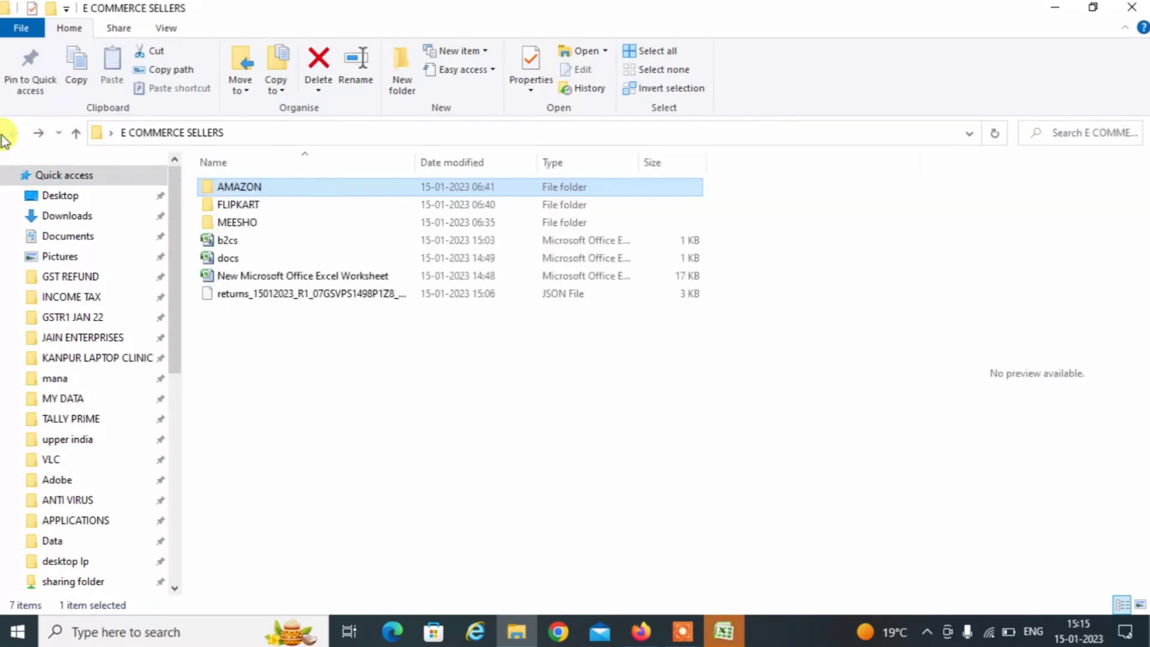
double_click(234, 204)
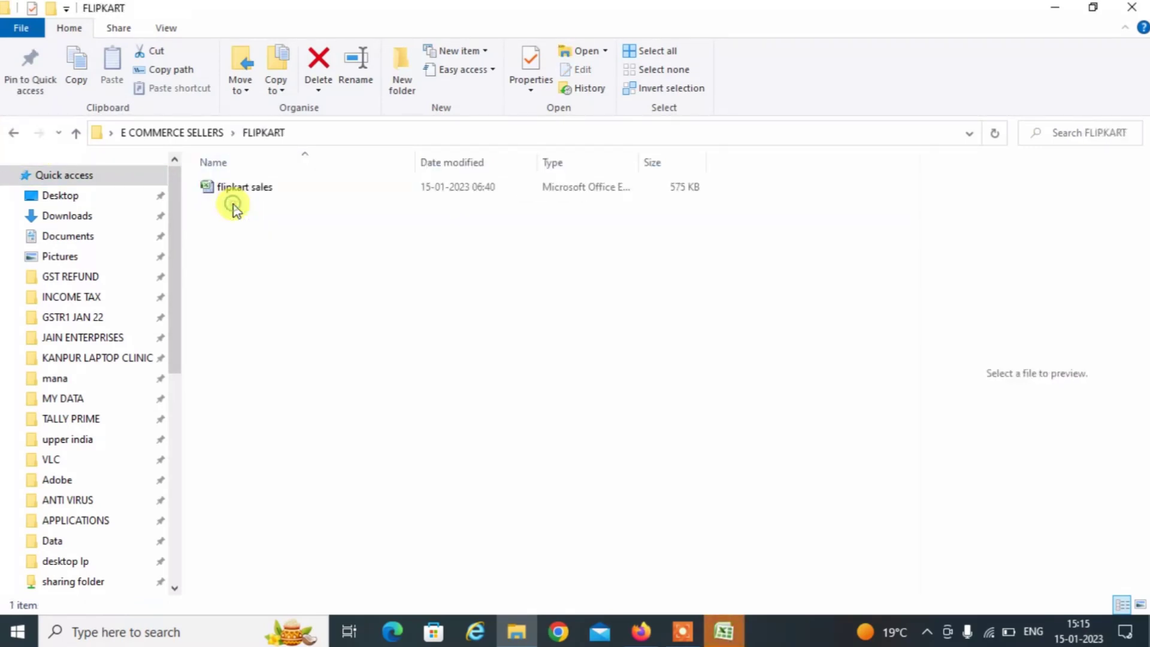
left_click(245, 190)
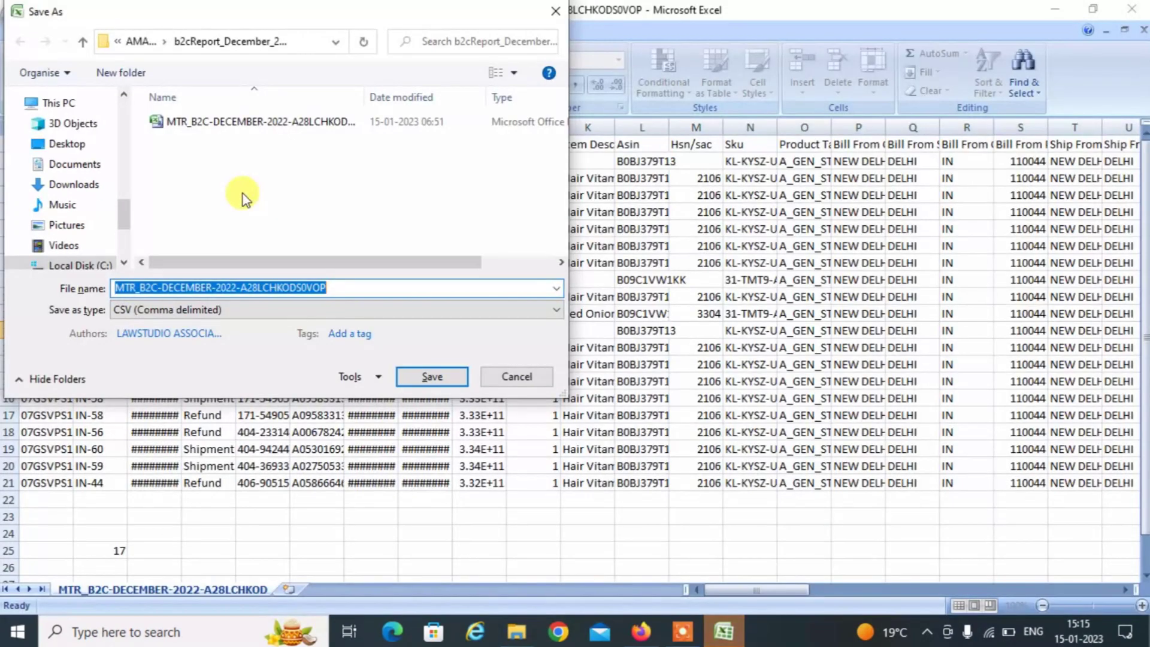
Close the MTR report without saving and open the flipkart sales workbook.
left_click(555, 9)
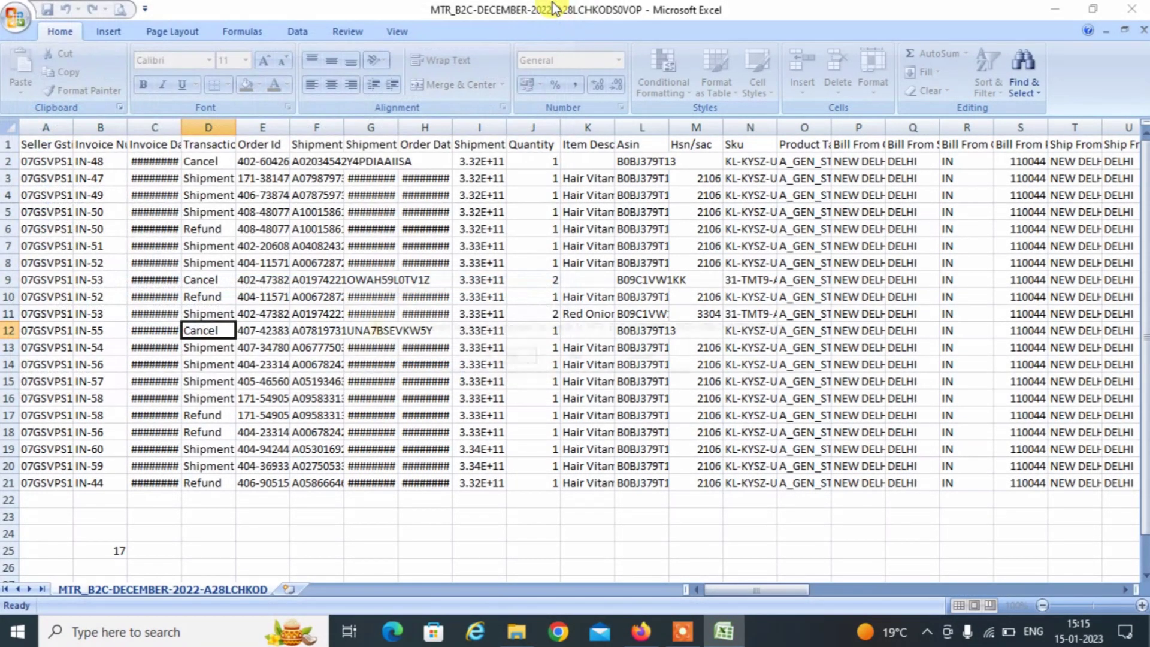
left_click(1141, 6)
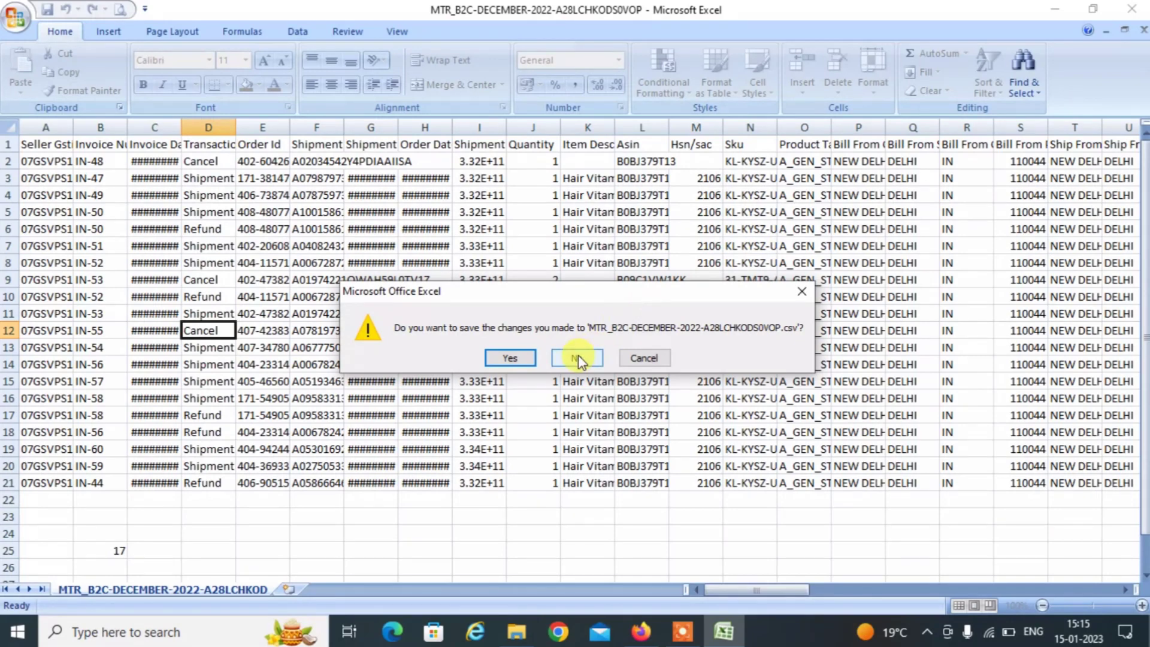
left_click(577, 358)
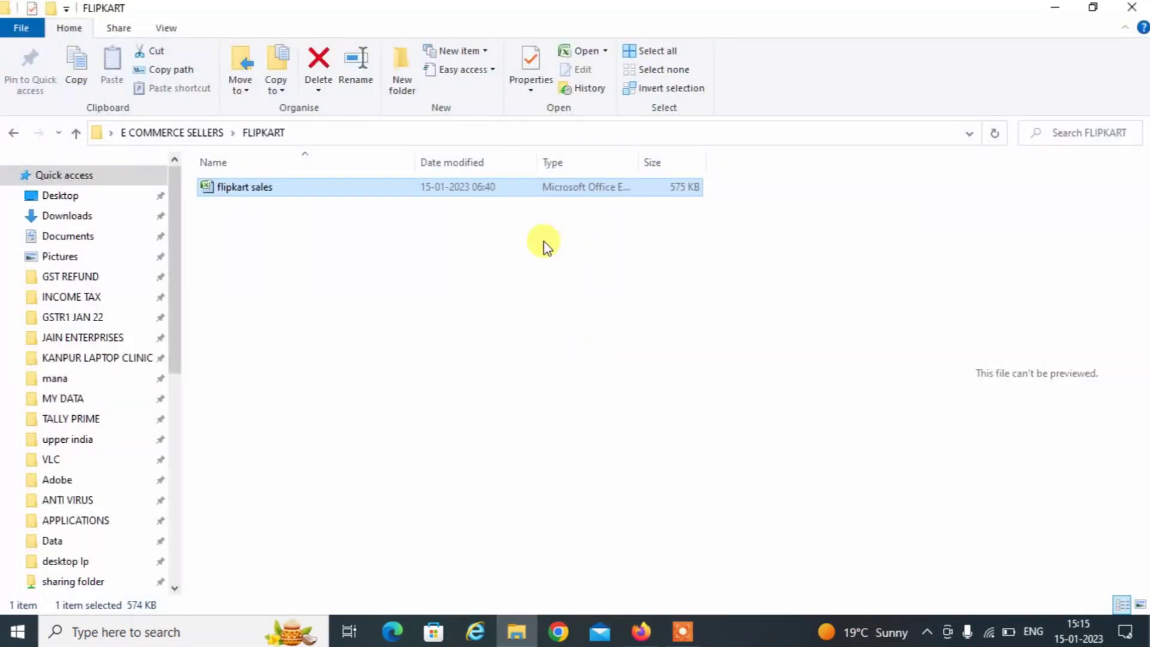
double_click(450, 186)
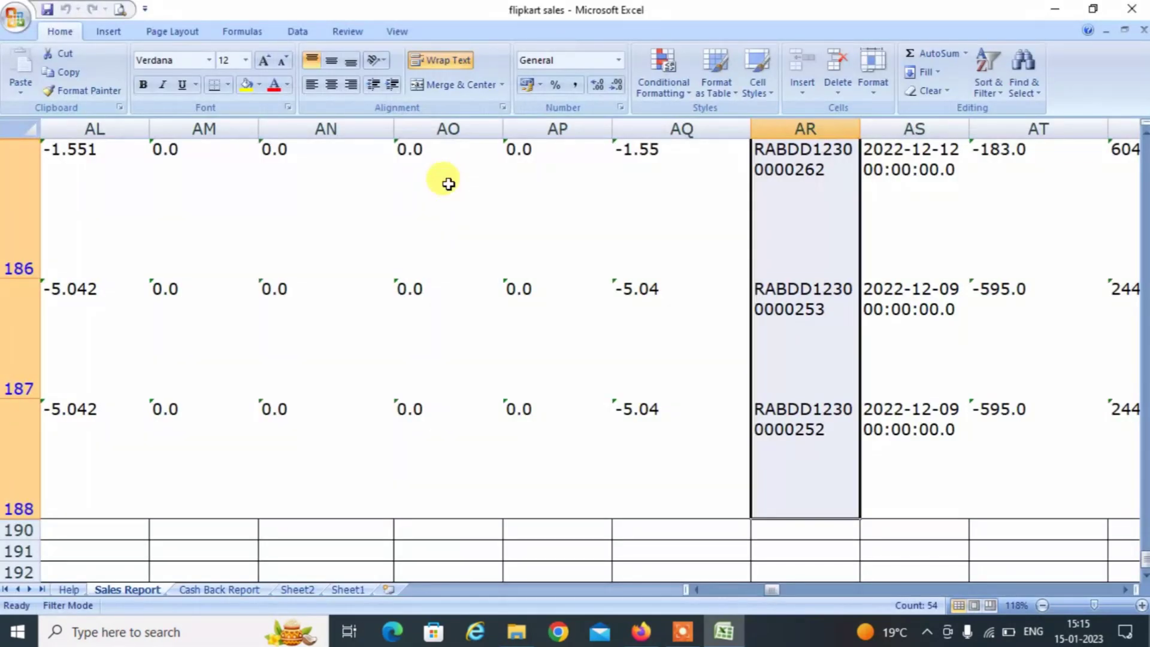
Reset the AutoFilter on the Flipkart sales header row so every row shows.
left_click(461, 334)
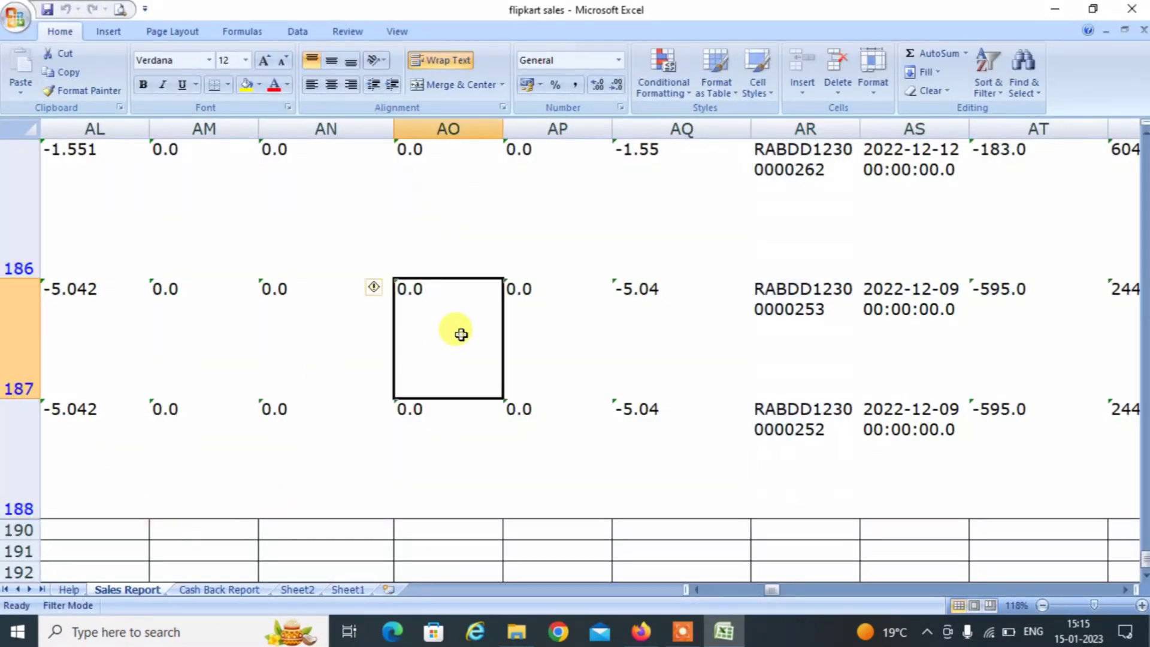
key("Right")
key("Left")
key("Left")
key("Left")
key("Left")
key("Left")
key("Left")
key("Left")
key("Left")
key("Left")
key("Left")
key("Left")
key("Left")
key("Left")
key("Left")
key("Left")
key("Left")
key("Left")
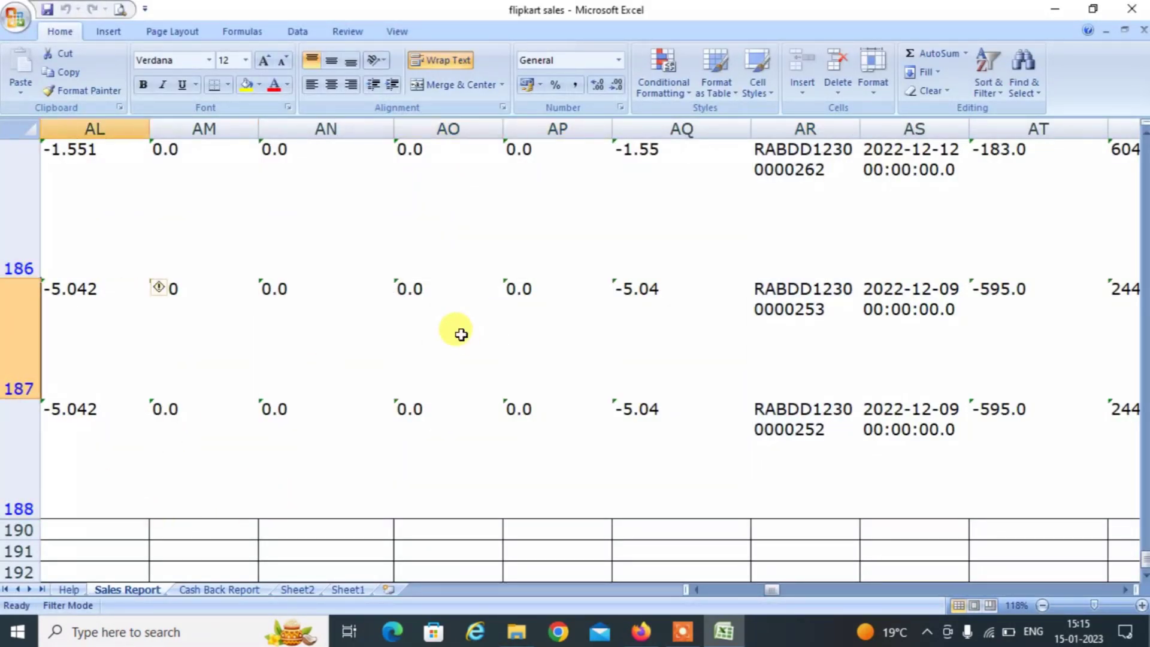
key("ctrl+Up")
key("Left")
key("Left")
key("Left")
key("Left")
key("Left")
key("Left")
key("Left")
key("Left")
key("Left")
key("Left")
key("Left")
key("Left")
key("Left")
key("Left")
key("Left")
key("Left")
key("Left")
key("Left")
key("Left")
key("Left")
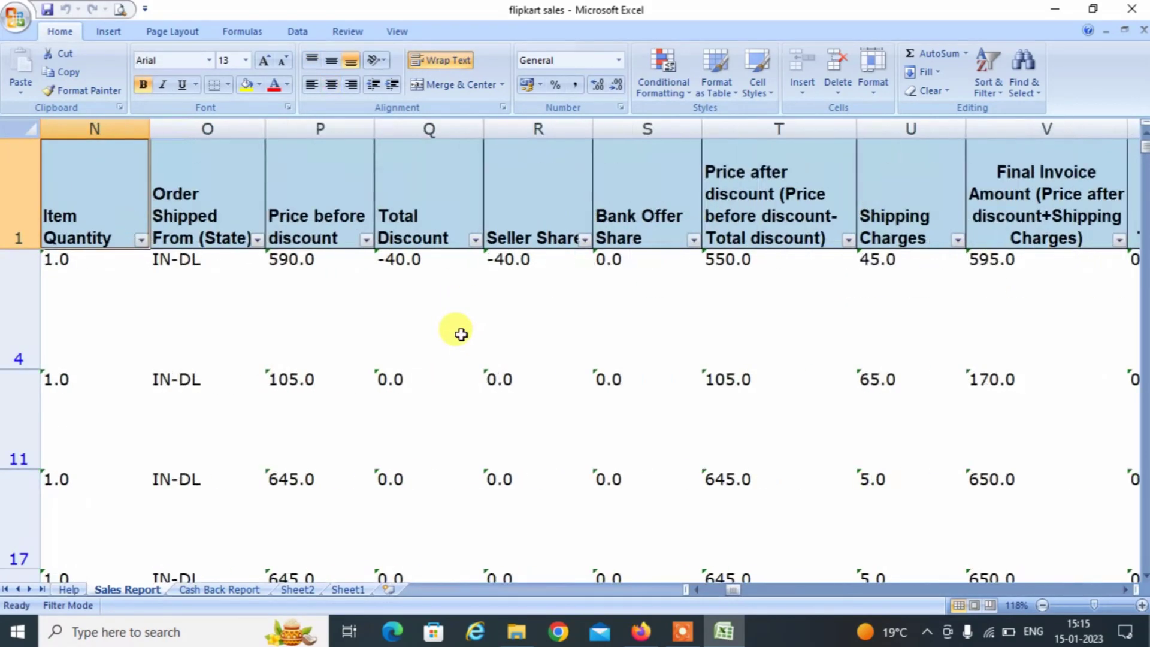
key("Right")
key("Right")
key("Left")
key("Left")
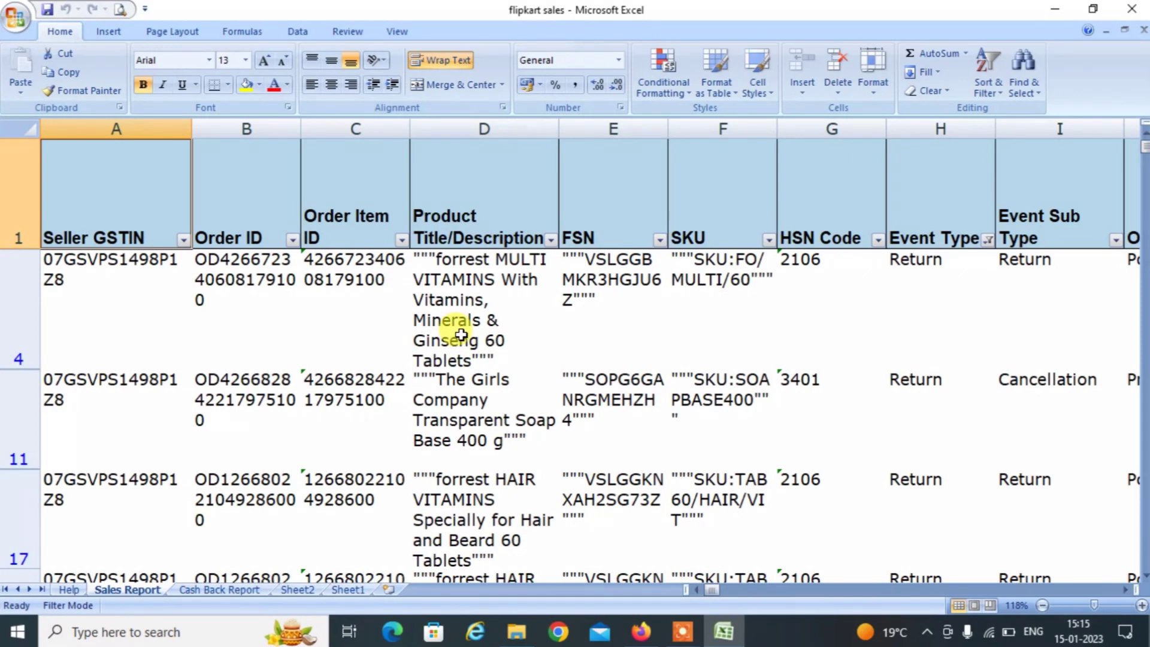
key("ctrl+shift+Right")
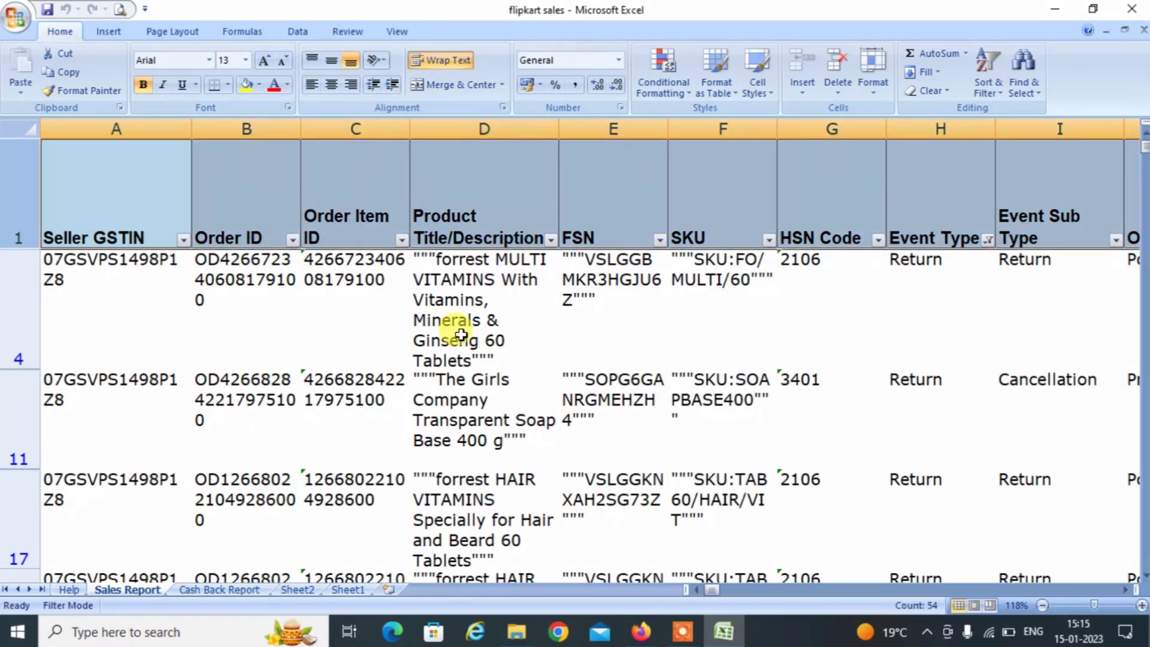
key("ctrl+shift+l")
key("ctrl+shift+l")
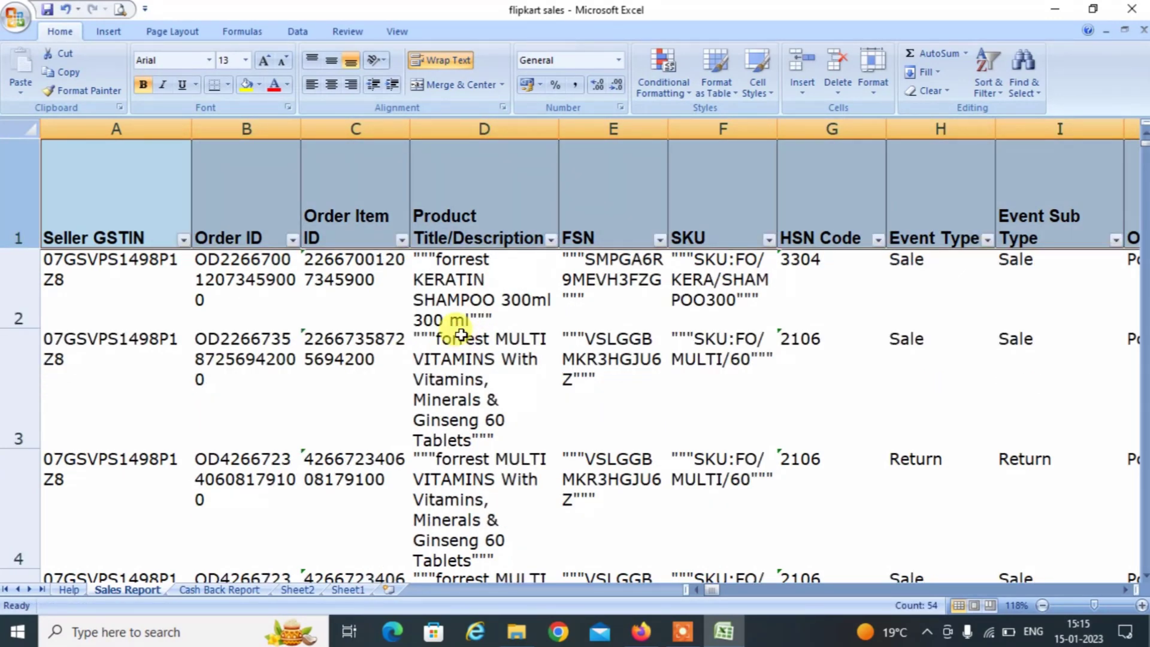
key("Right")
key("Right")
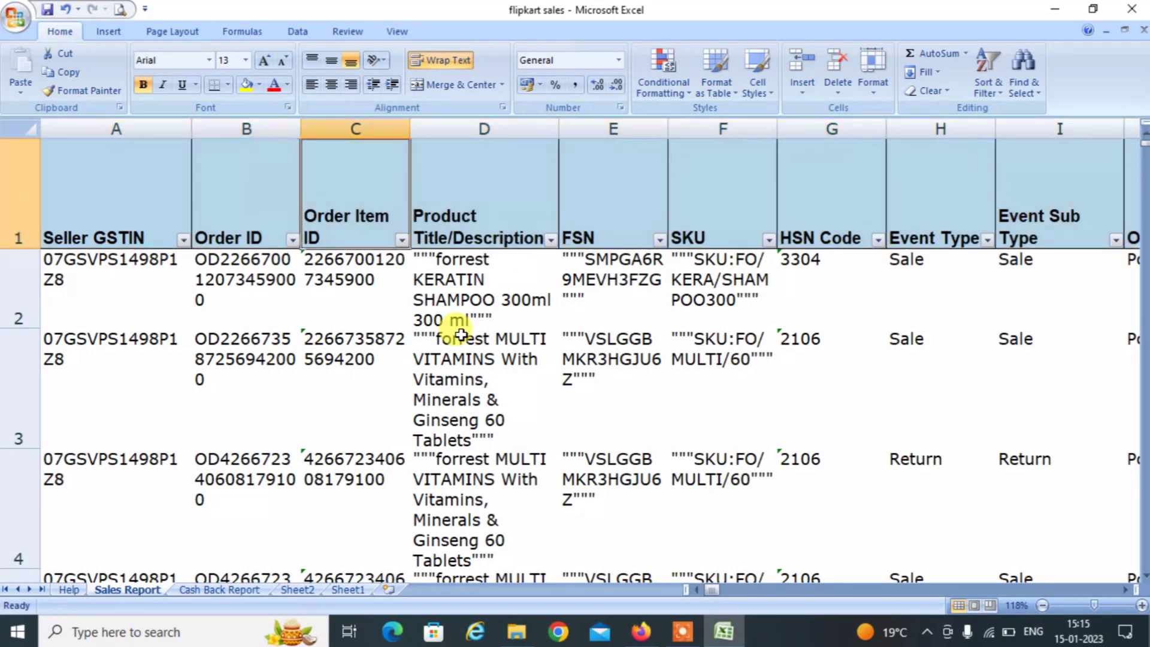
Filter the Event Type column to show only Sale rows.
left_click(987, 240)
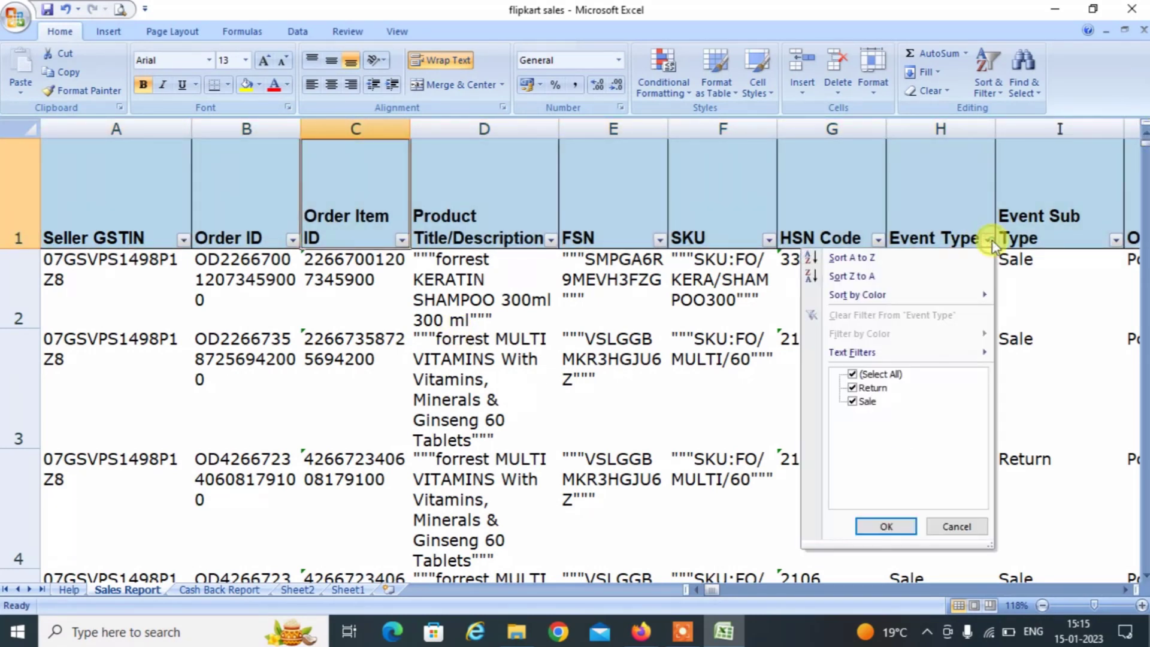
left_click(865, 389)
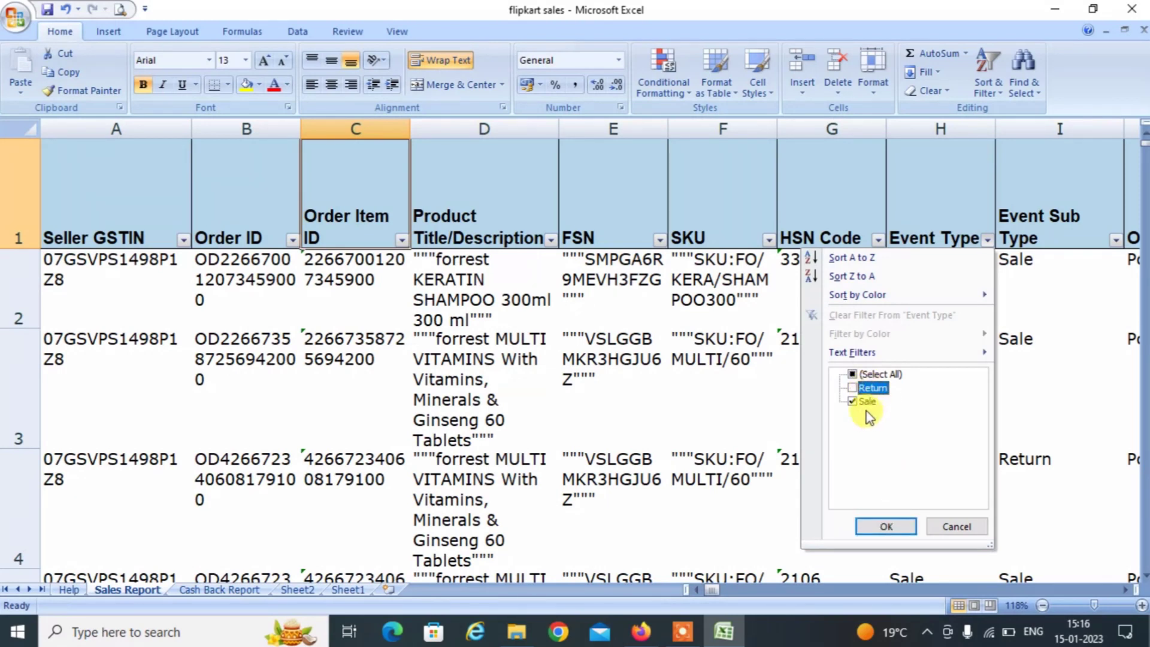
left_click(865, 403)
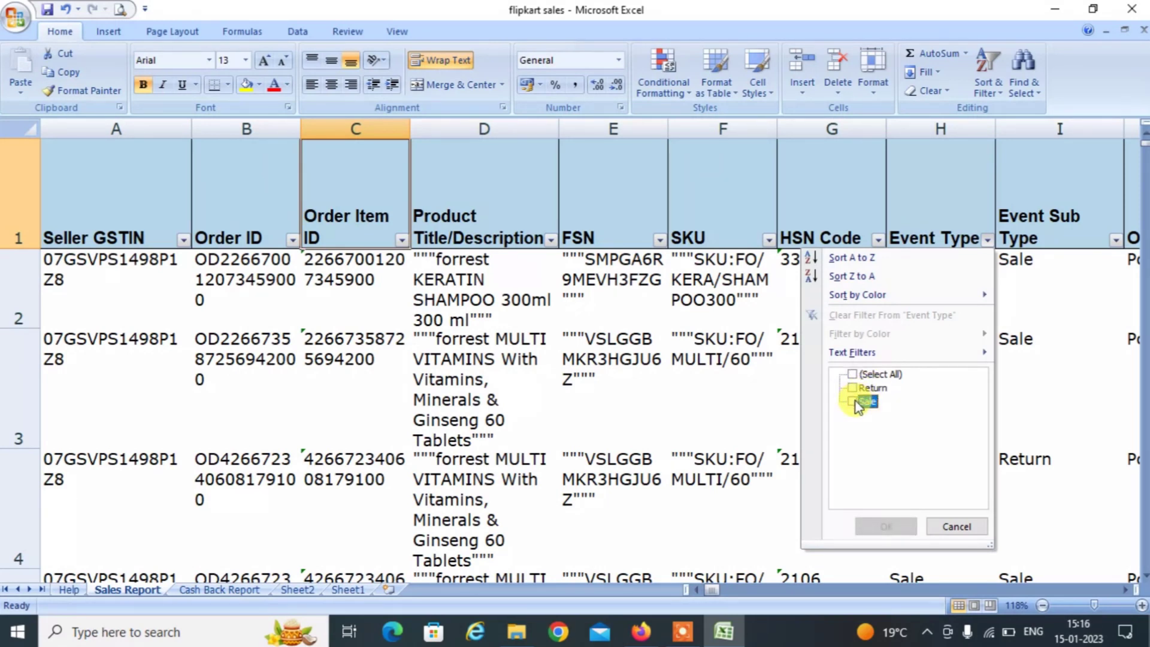
left_click(857, 402)
left_click(856, 402)
left_click(856, 403)
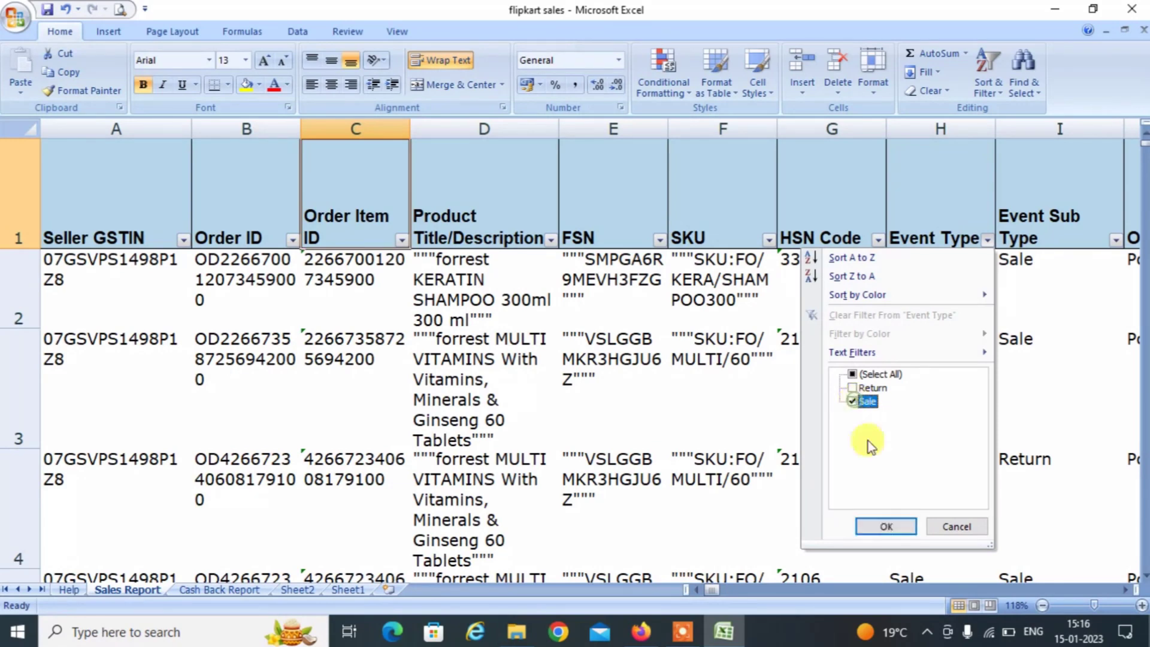
left_click(883, 526)
left_click(1033, 320)
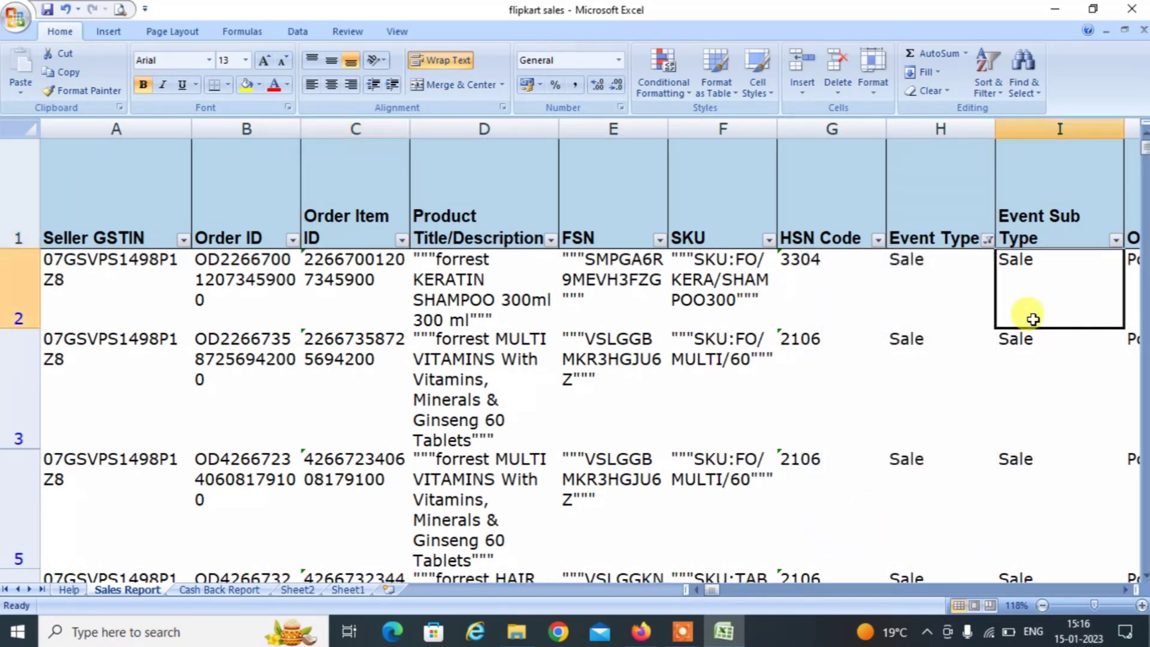
key("Right")
key("Right")
key("Right")
key("Right")
key("Right")
key("Right")
key("Right")
key("Right")
key("Right")
key("Right")
key("Right")
key("Right")
key("Right")
key("Right")
key("Right")
key("Right")
key("Right")
key("Right")
key("Right")
key("Right")
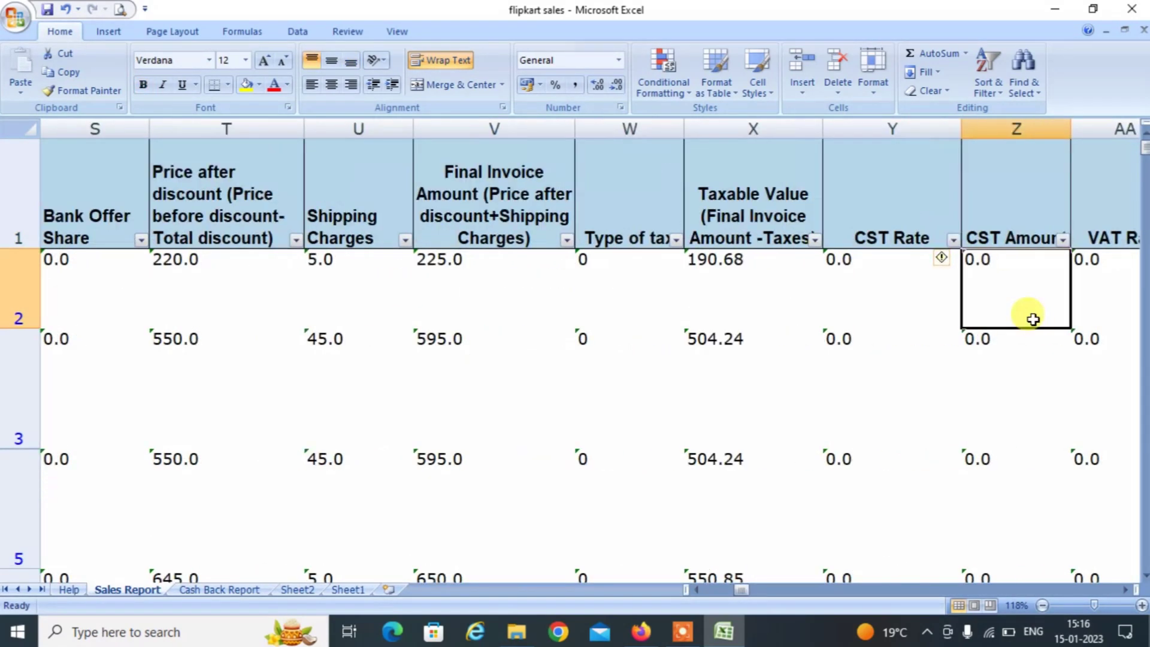
key("Right")
key("Right")
key("Right")
key("Right")
key("Right")
key("Right")
key("Right")
key("Right")
key("Right")
key("Right")
key("Right")
key("Right")
key("Right")
key("Right")
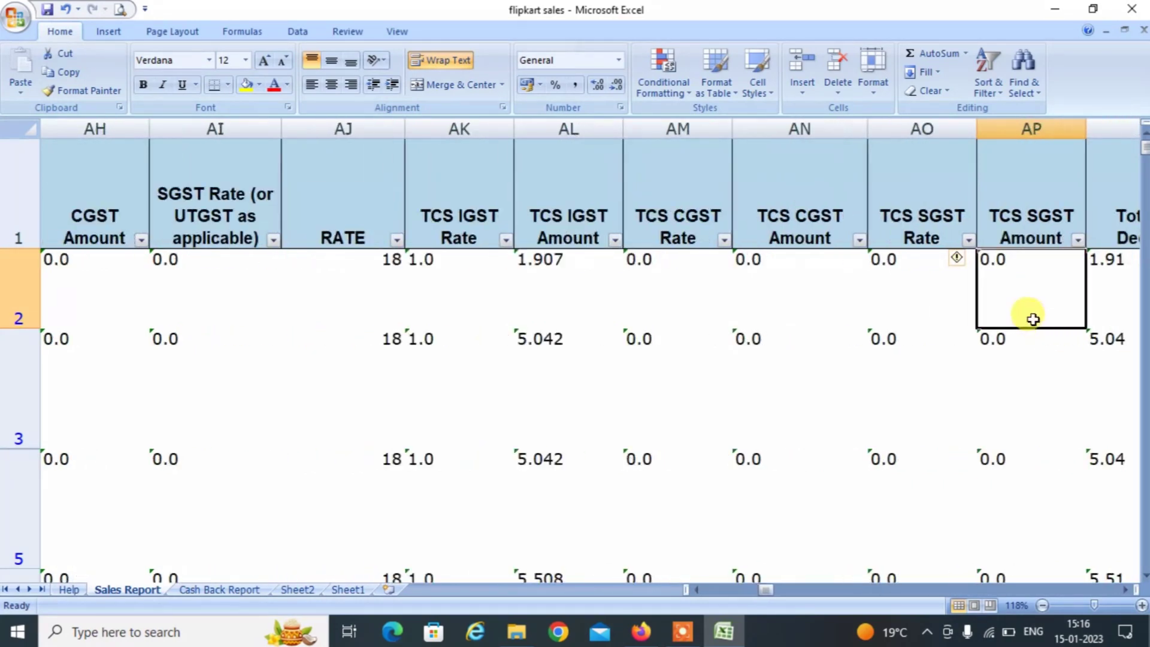
key("Right")
key("Right")
key("Down")
key("Left")
key("Left")
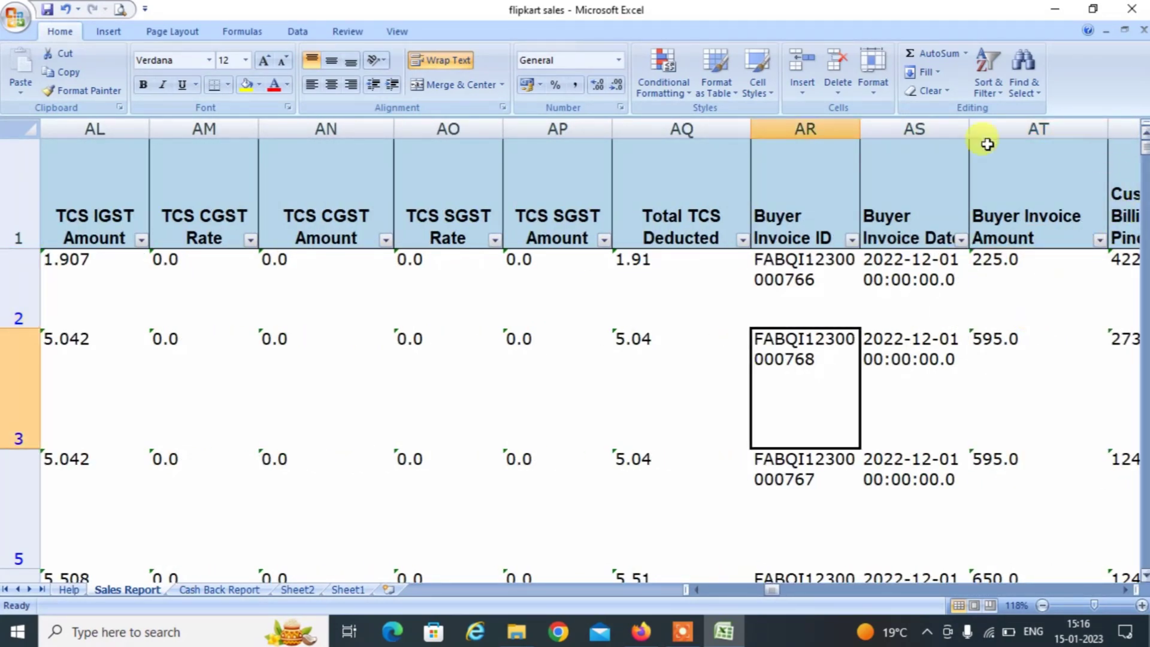
left_click(851, 240)
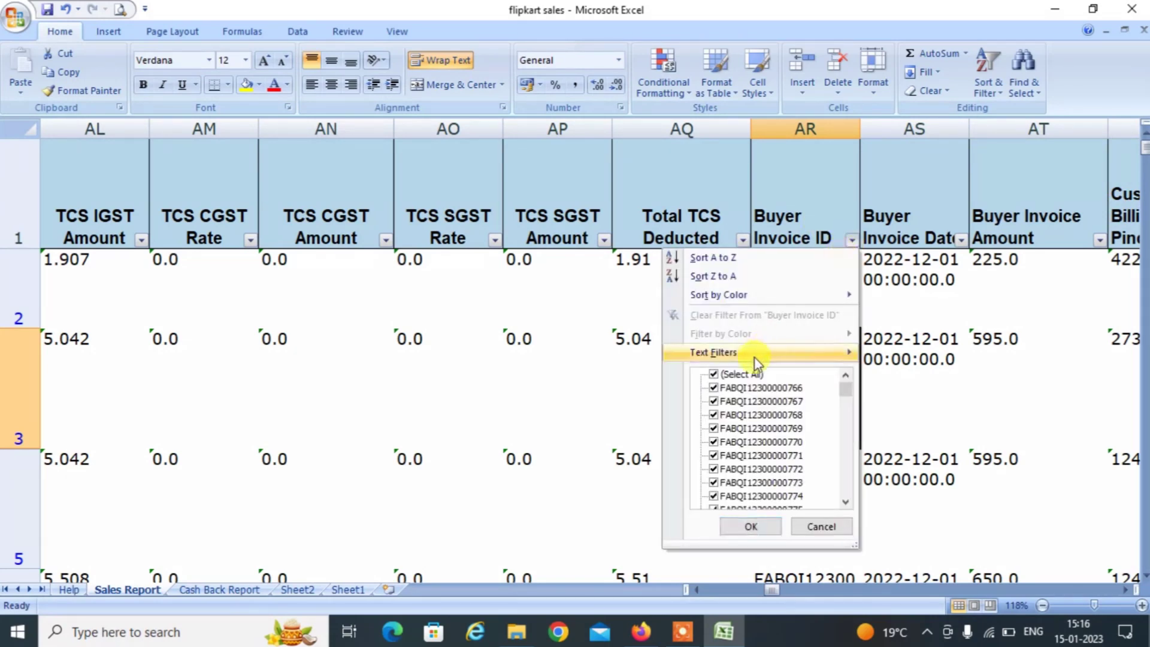
left_click(745, 375)
left_click(749, 388)
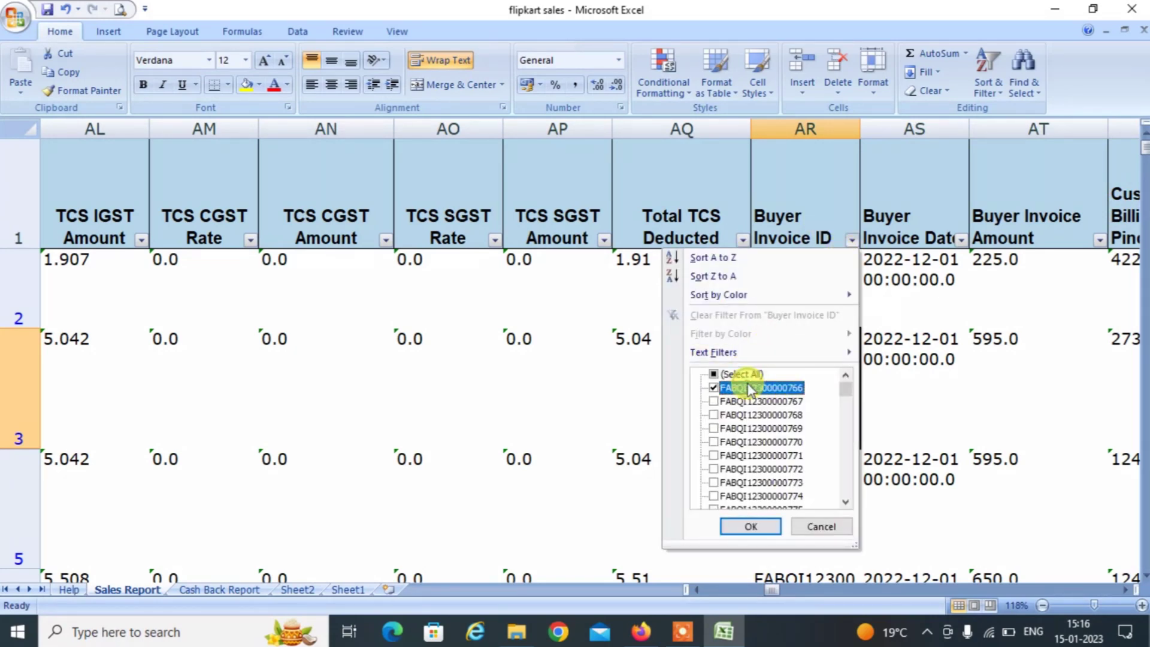
left_click(750, 526)
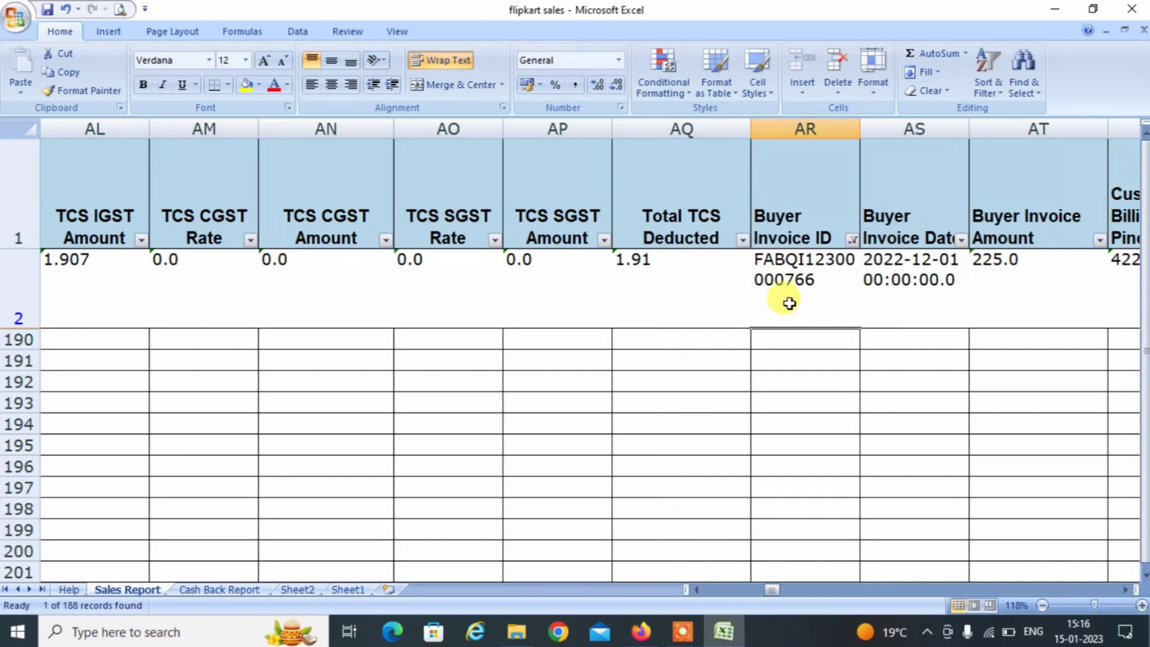
left_click(788, 303)
key("ctrl+c")
key("alt+Tab")
key("alt+Tab")
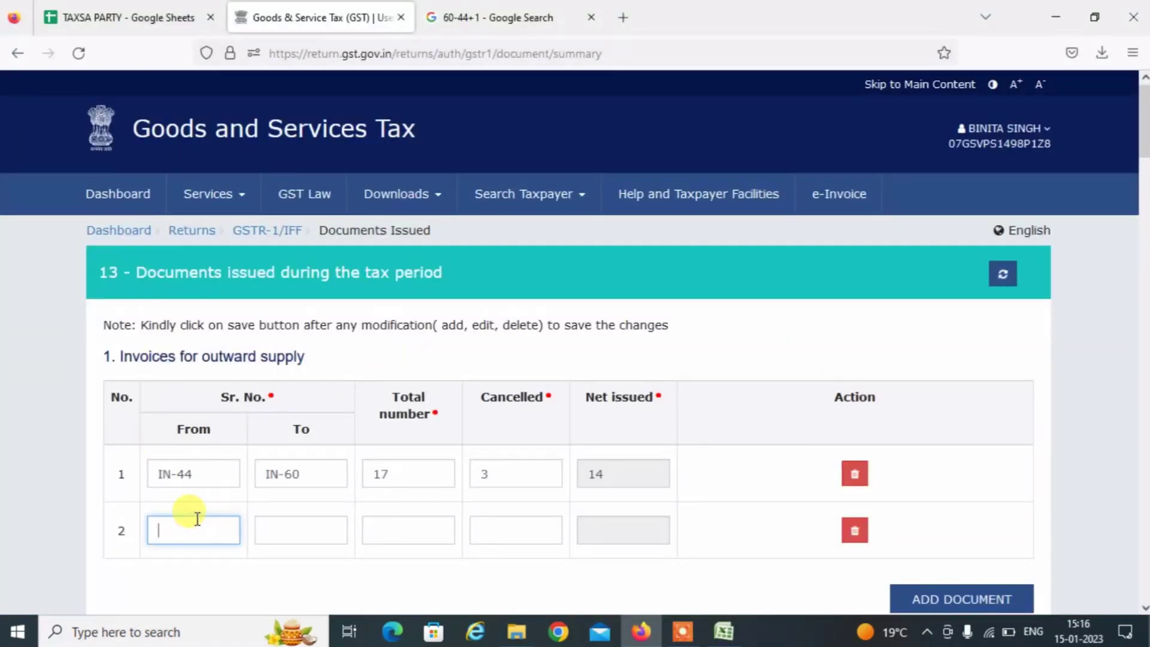
left_click(297, 527)
left_click(289, 558)
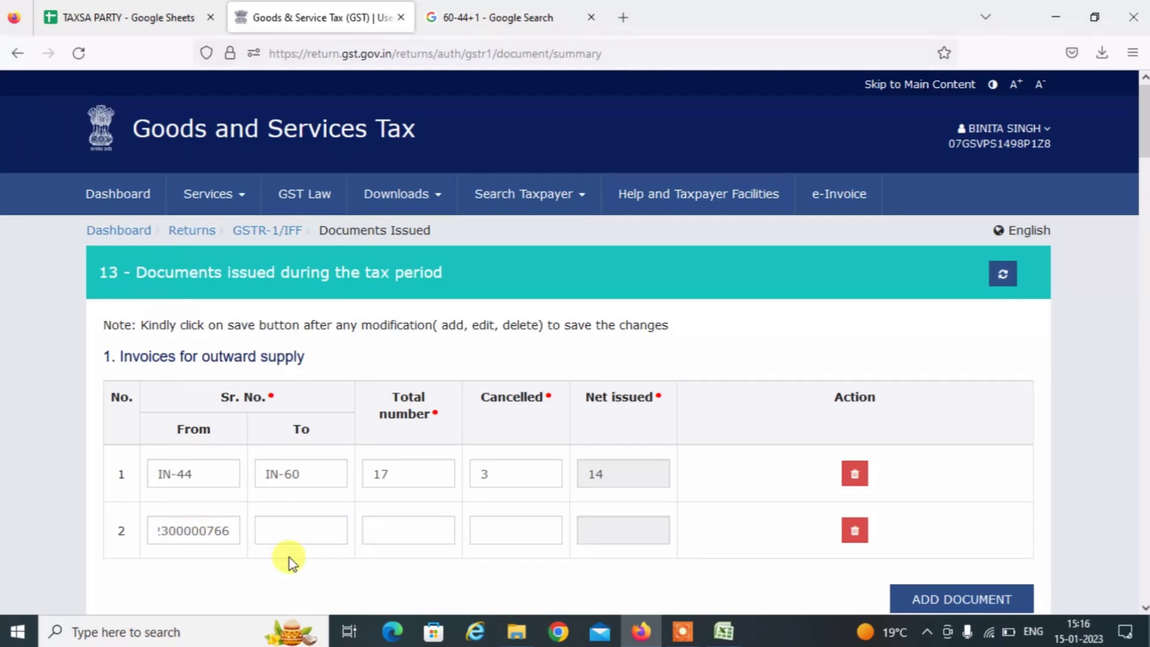
key("alt+Tab")
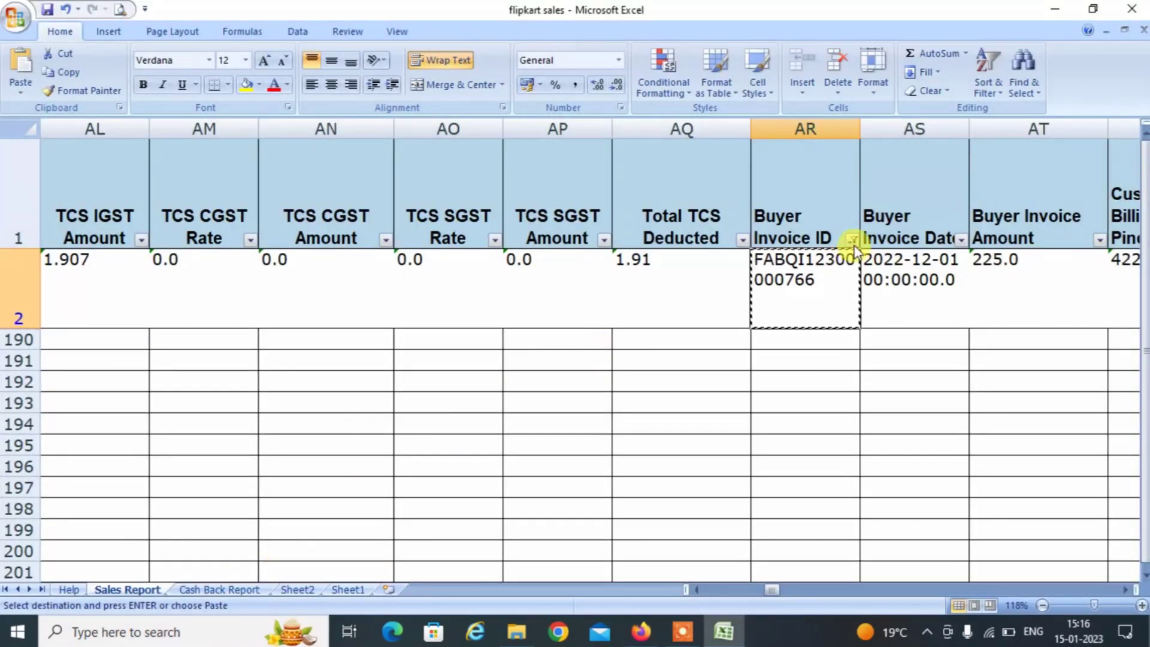
left_click(851, 240)
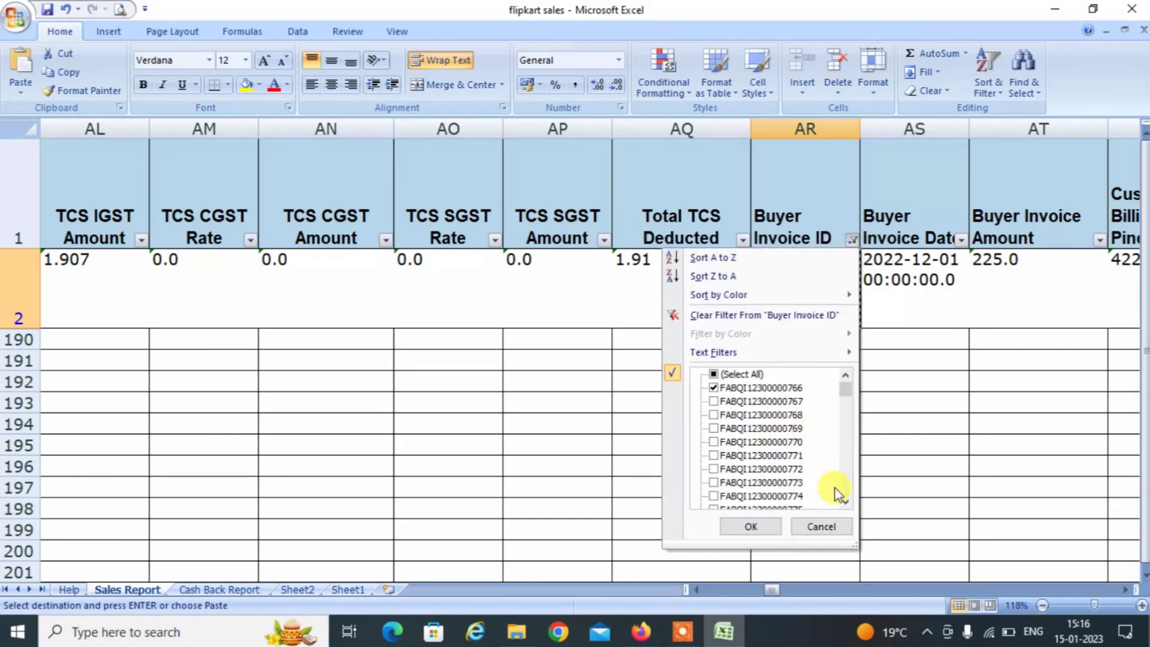
left_click(764, 387)
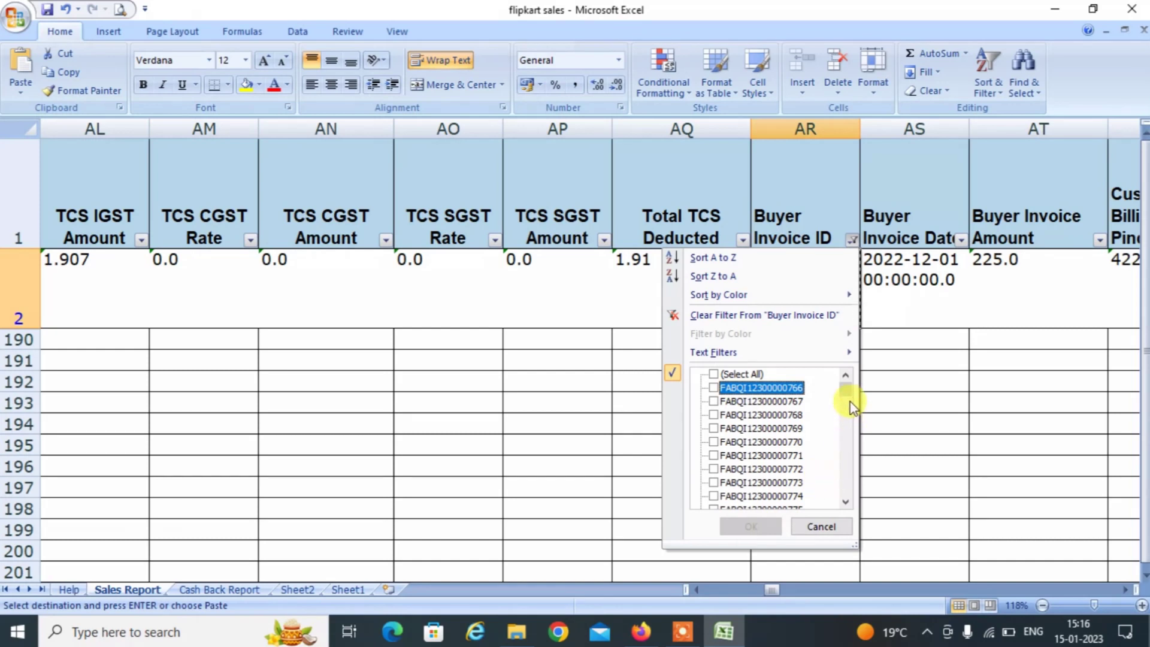
left_click_drag(848, 386, 849, 516)
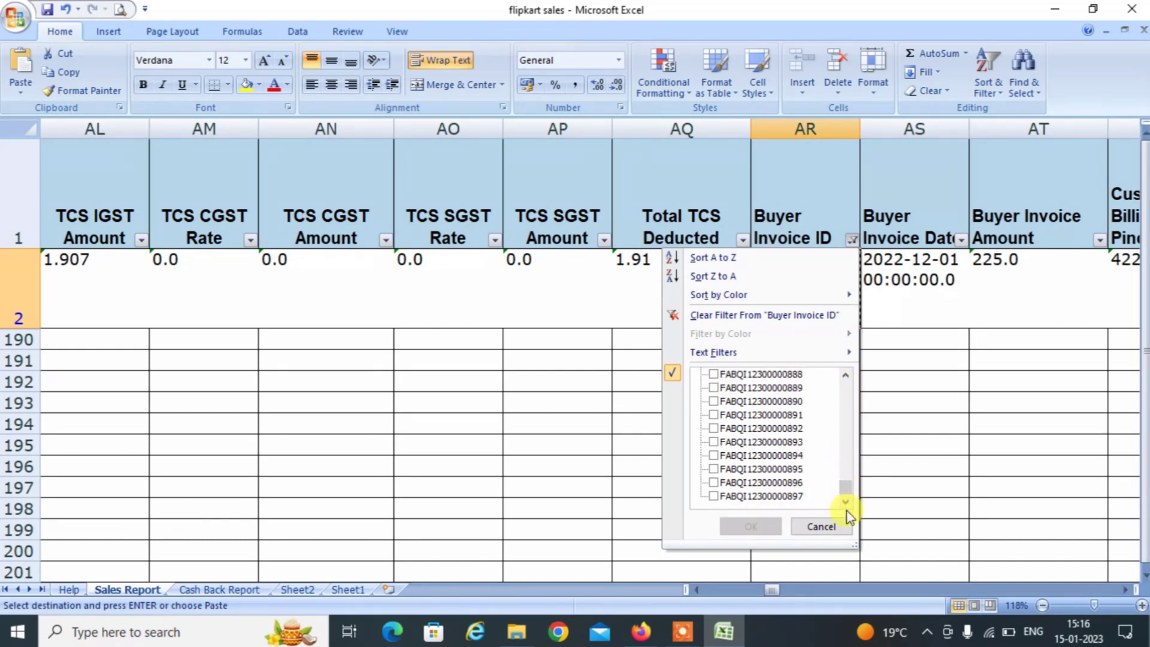
left_click(755, 497)
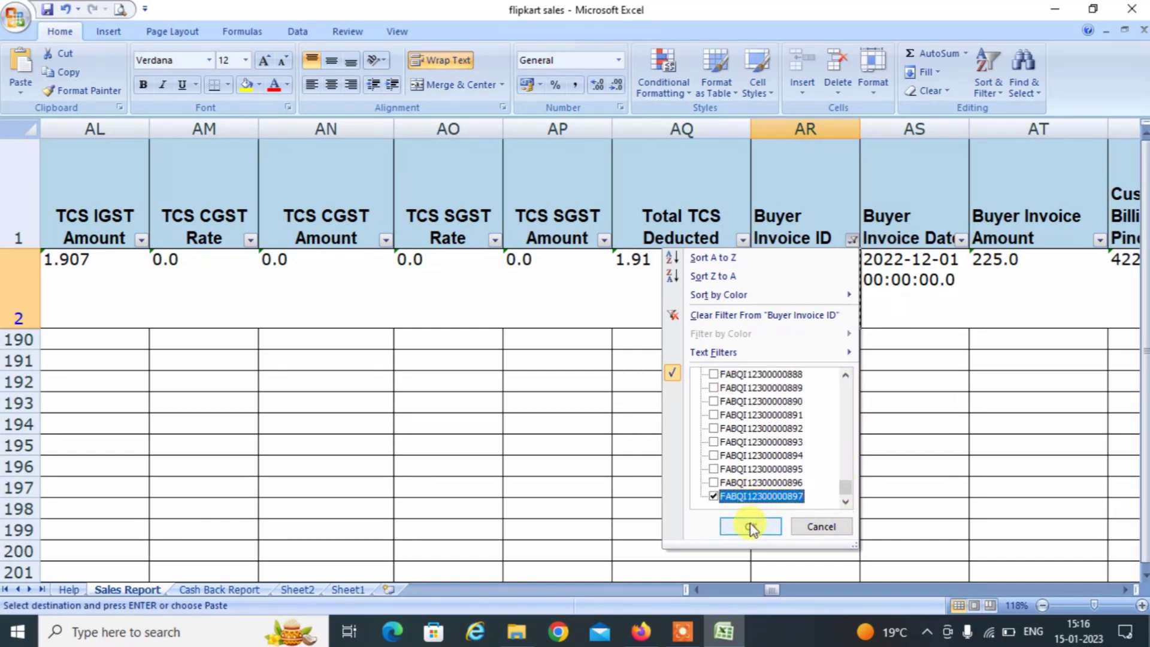
left_click(750, 527)
left_click(787, 281)
key("ctrl+c")
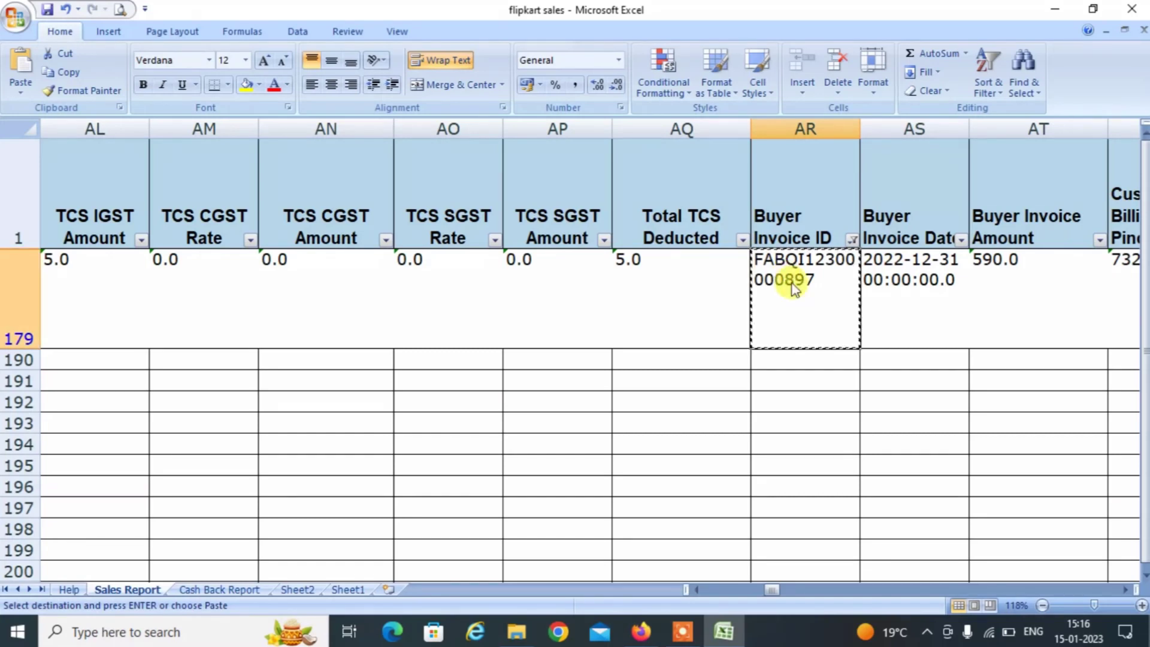
key("alt+Tab")
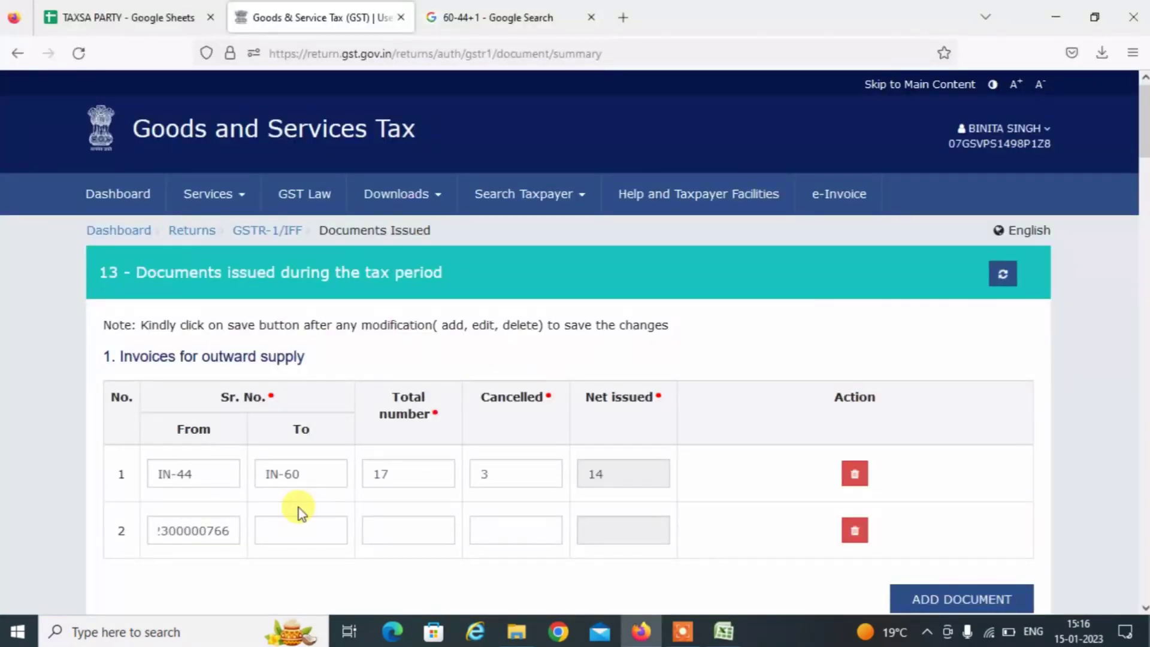
left_click(286, 527)
key("ctrl+v")
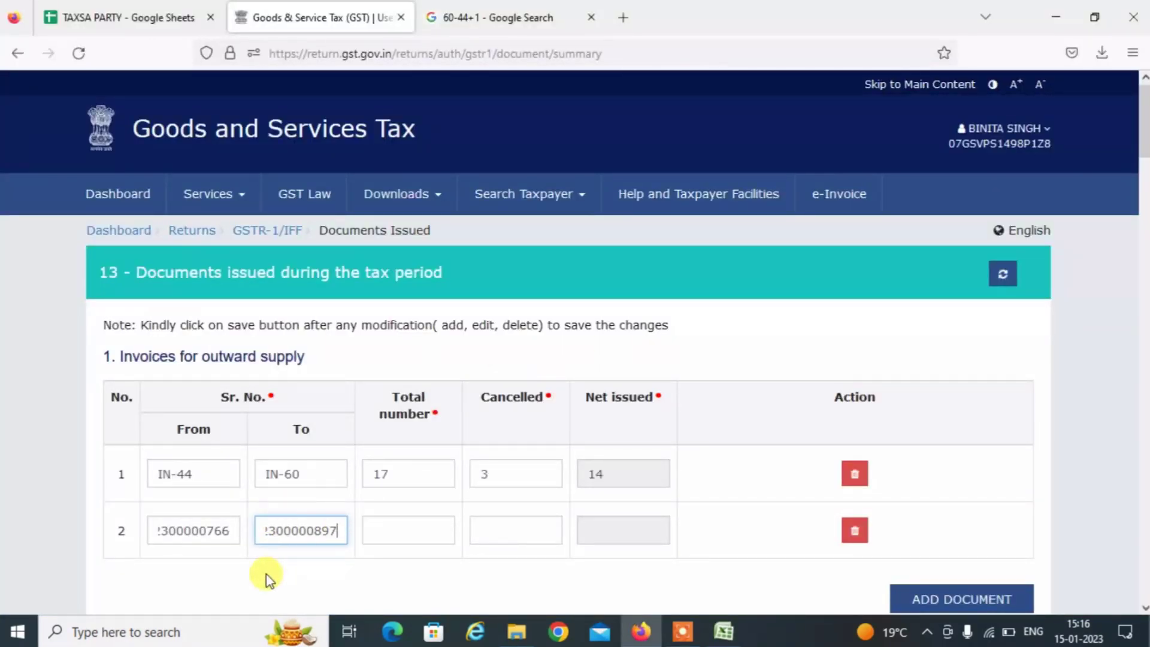
left_click(267, 576)
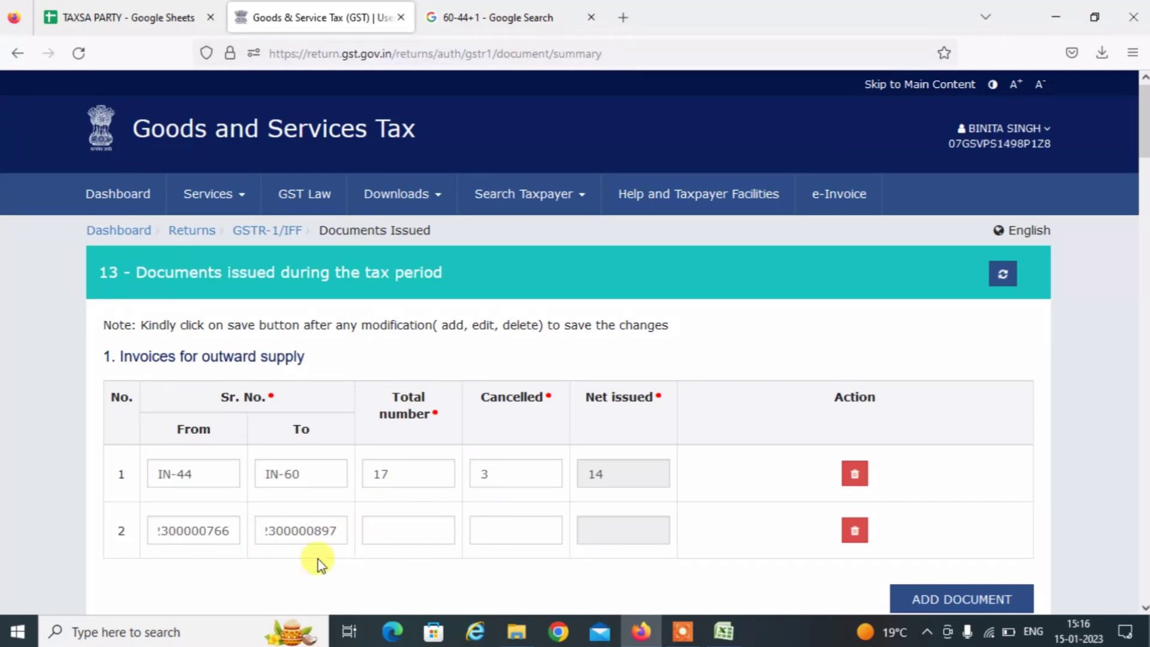
left_click(303, 541)
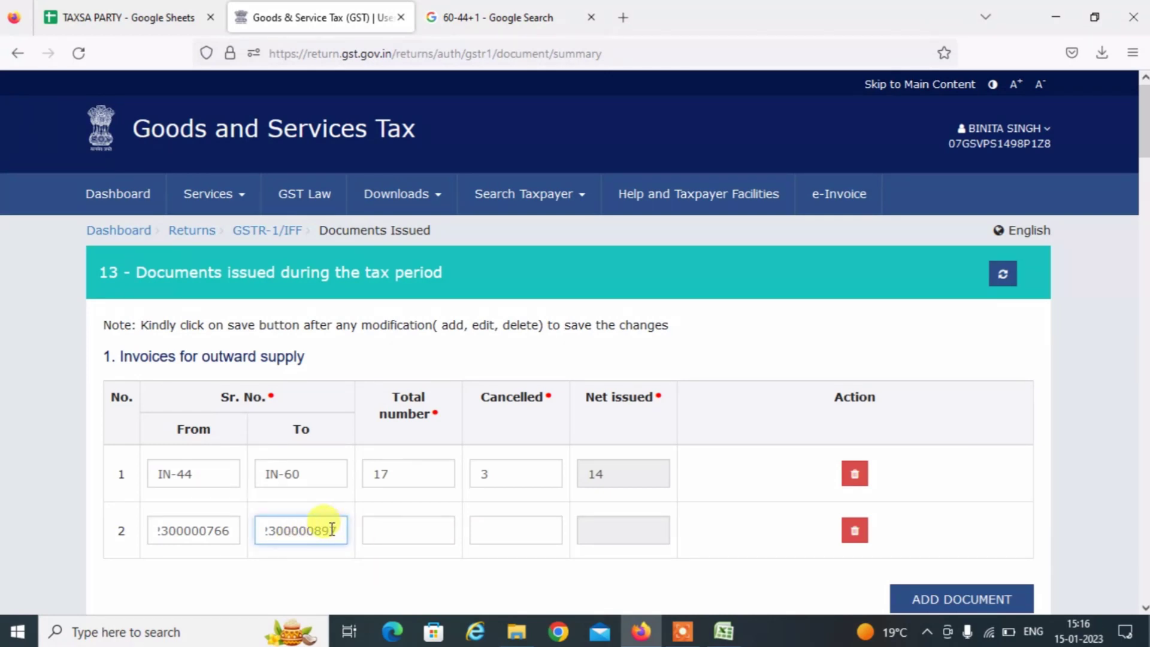
Calculate 897-766+1 in the Google address bar to get 132 invoices.
left_click(505, 7)
left_click(345, 52)
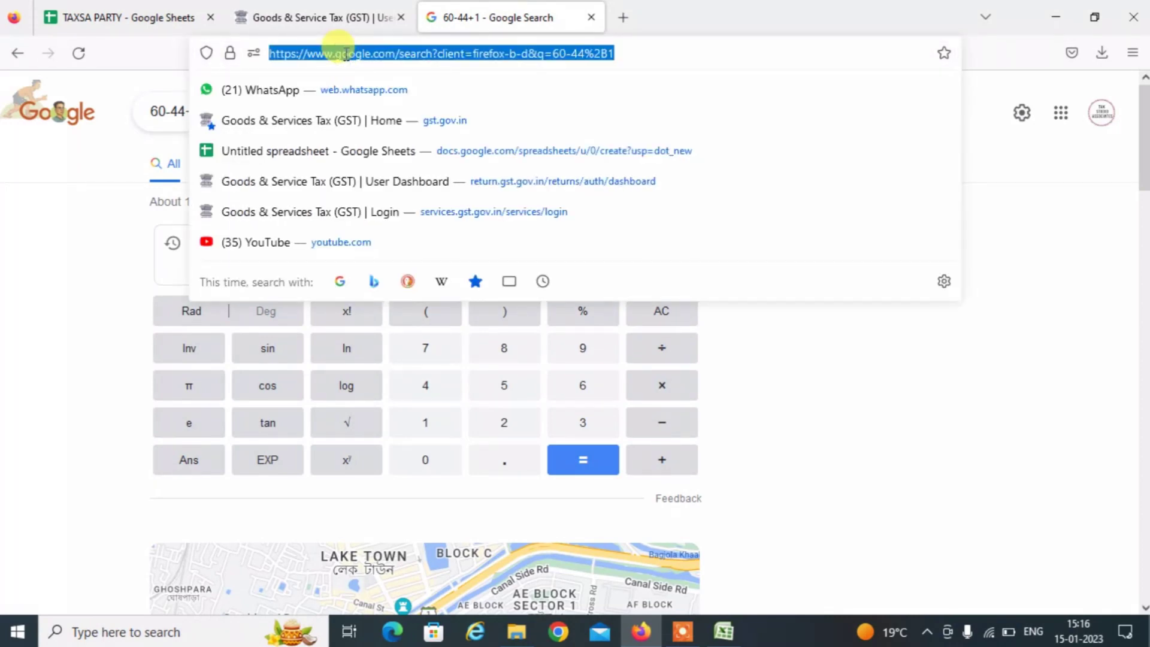
type("897-")
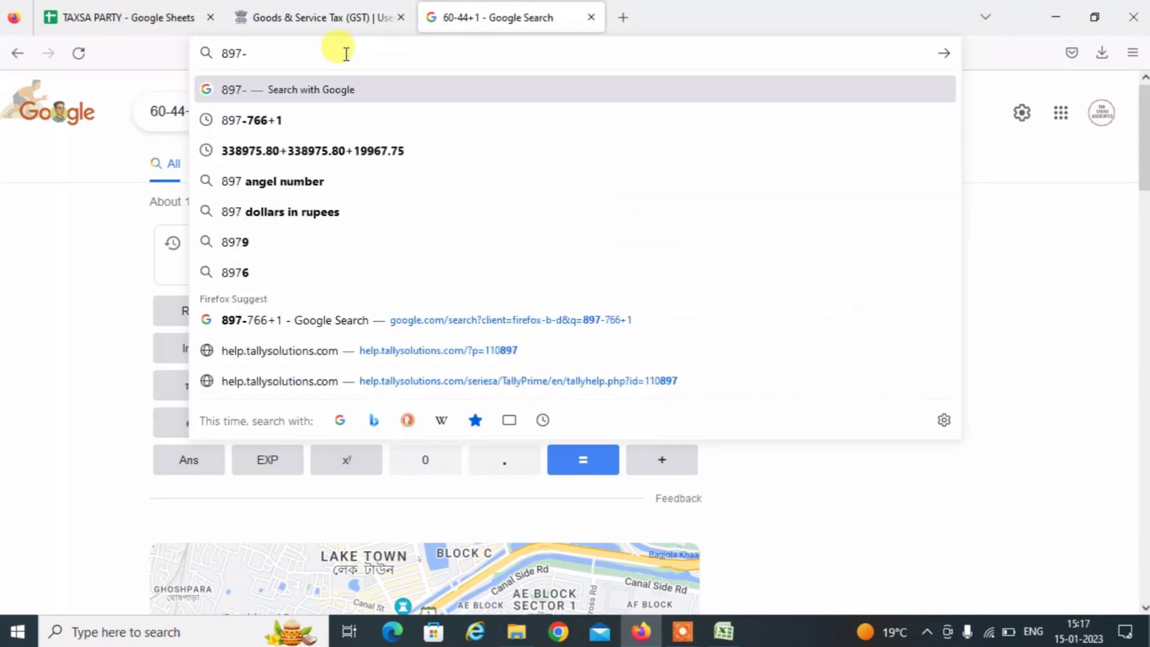
left_click(361, 17)
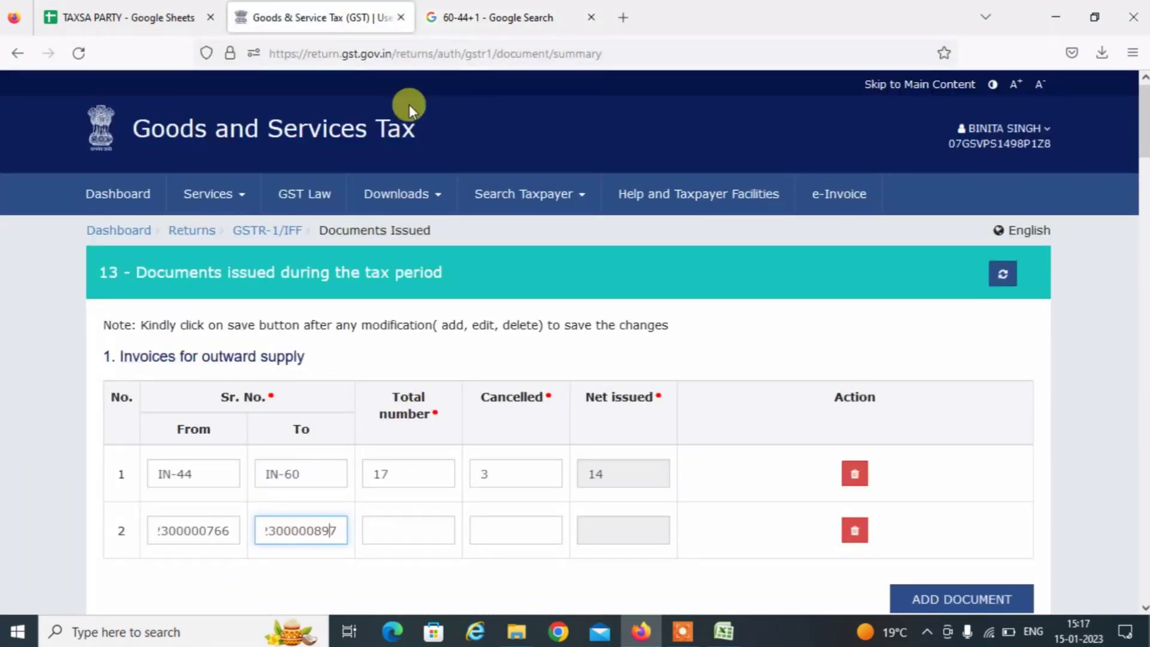
left_click(488, 13)
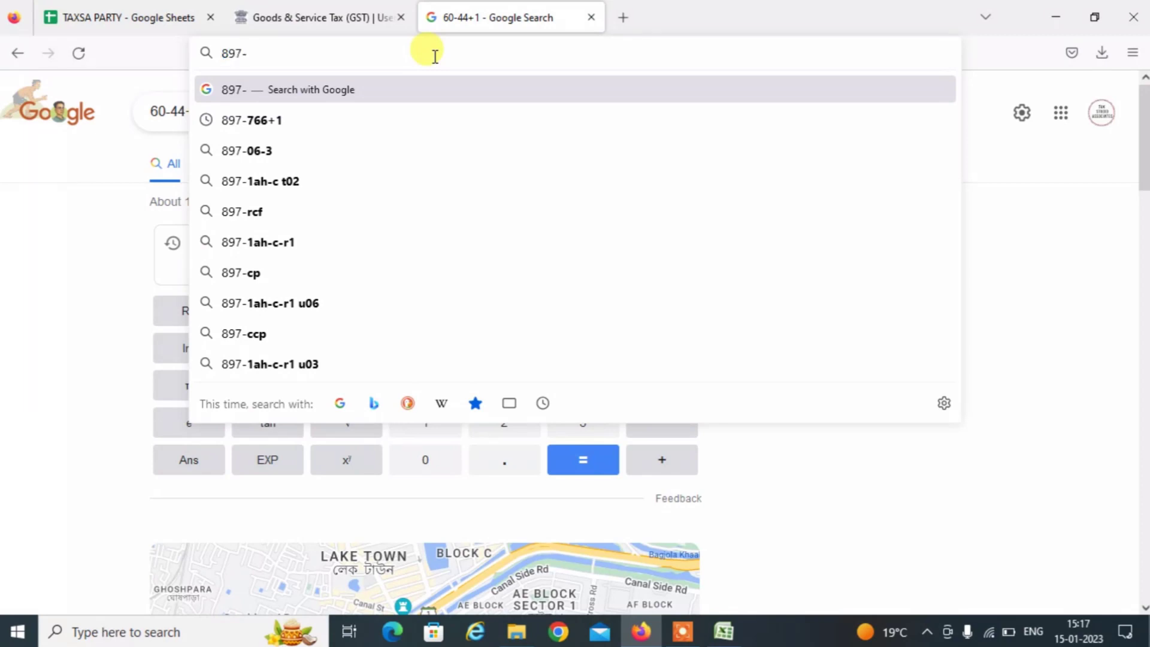
type("766+1")
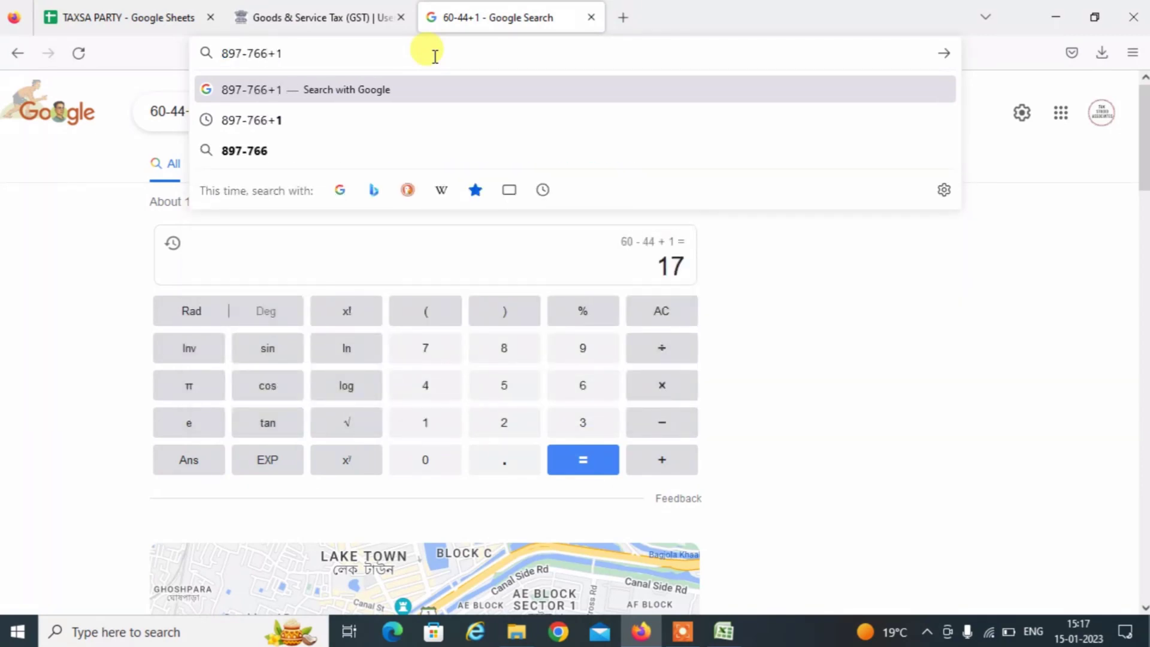
key("Return")
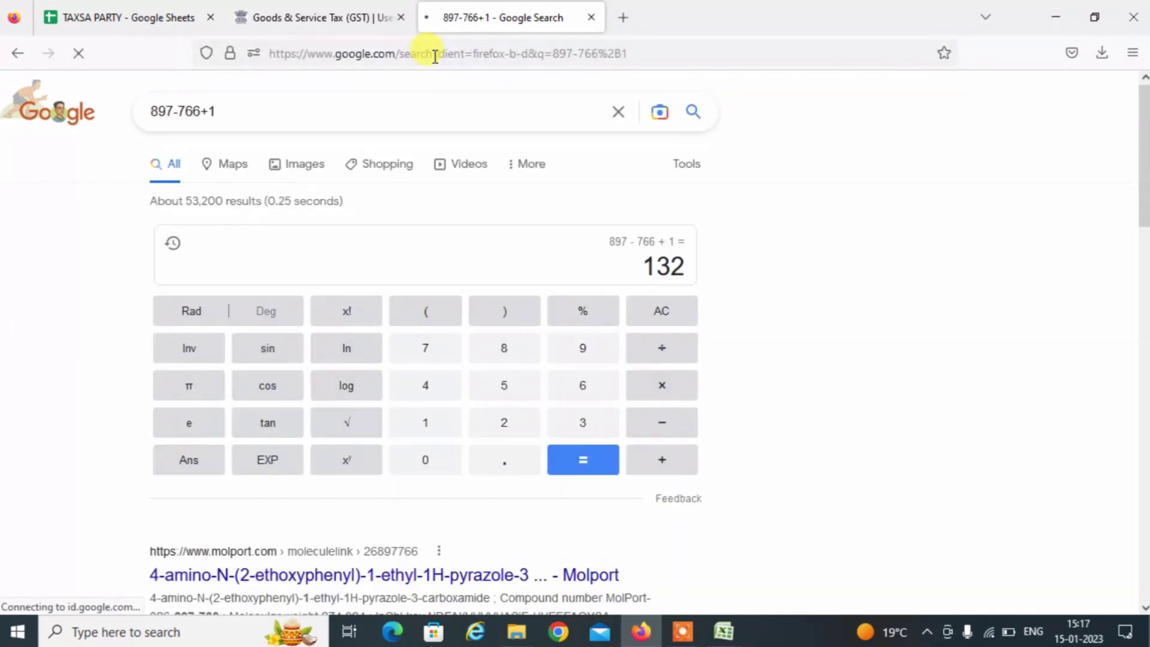
left_click(350, 21)
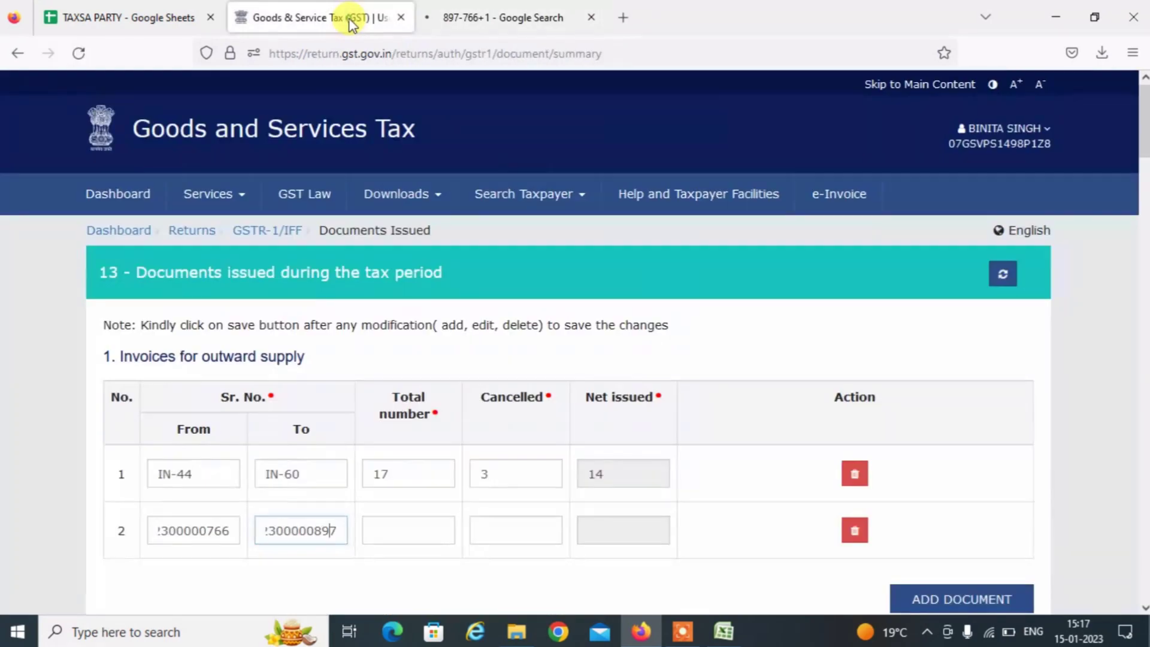
Enter 132 total and 0 cancelled in row 2, then add a blank third row.
left_click(415, 535)
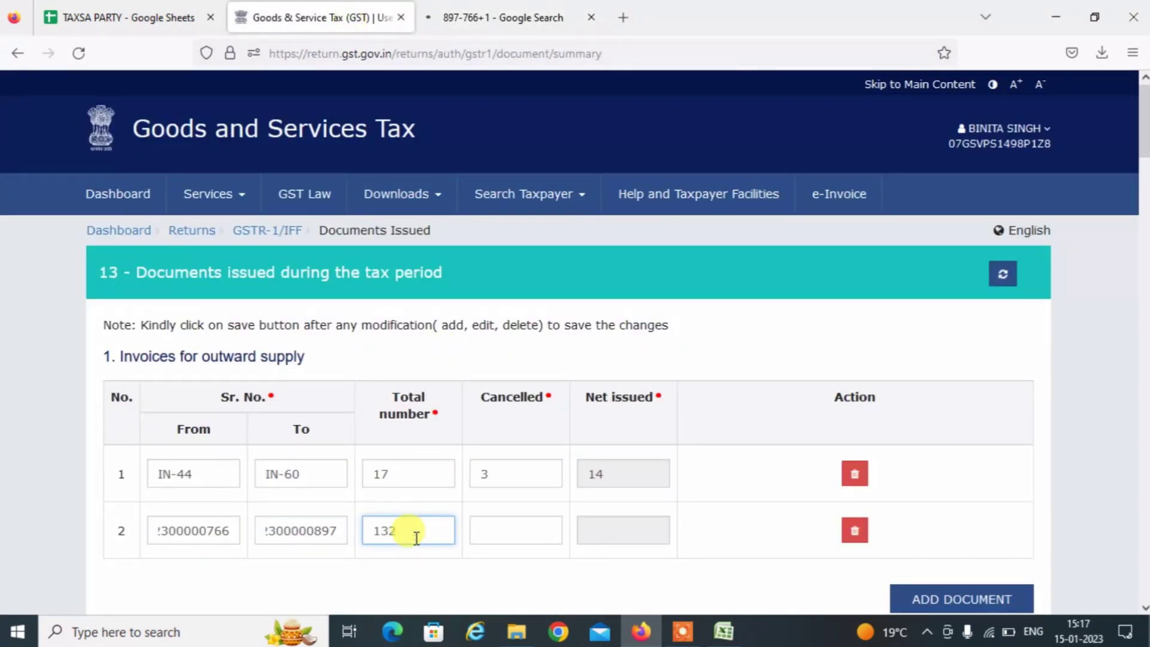
type("132")
left_click(514, 553)
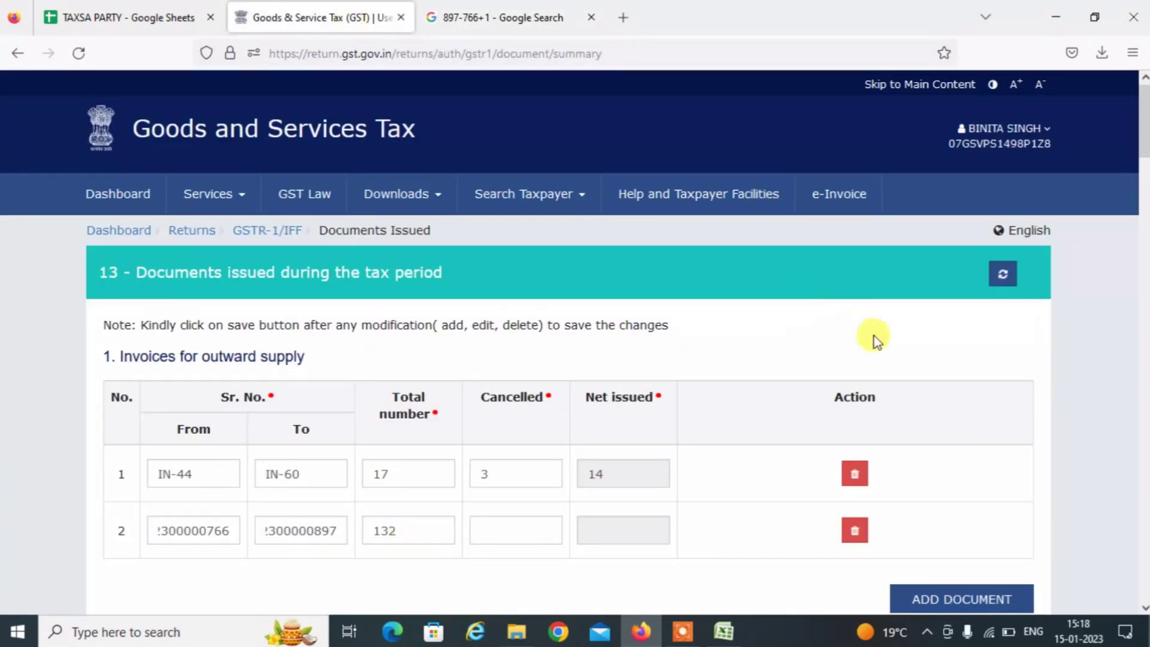
left_click(492, 538)
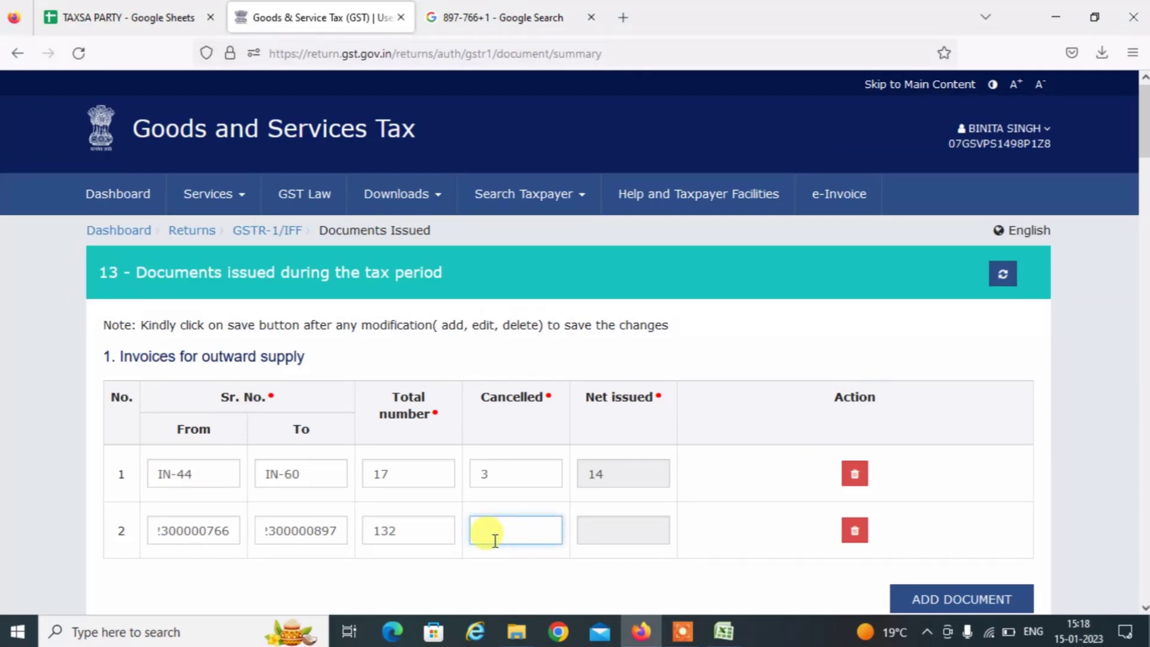
type("0")
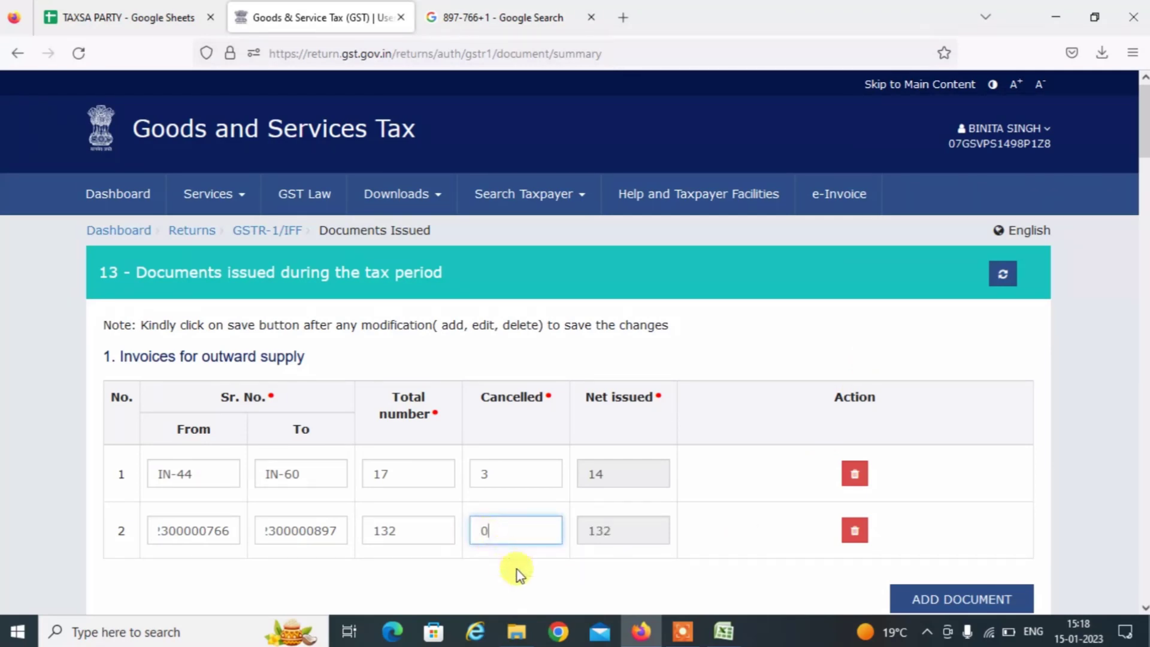
left_click(522, 573)
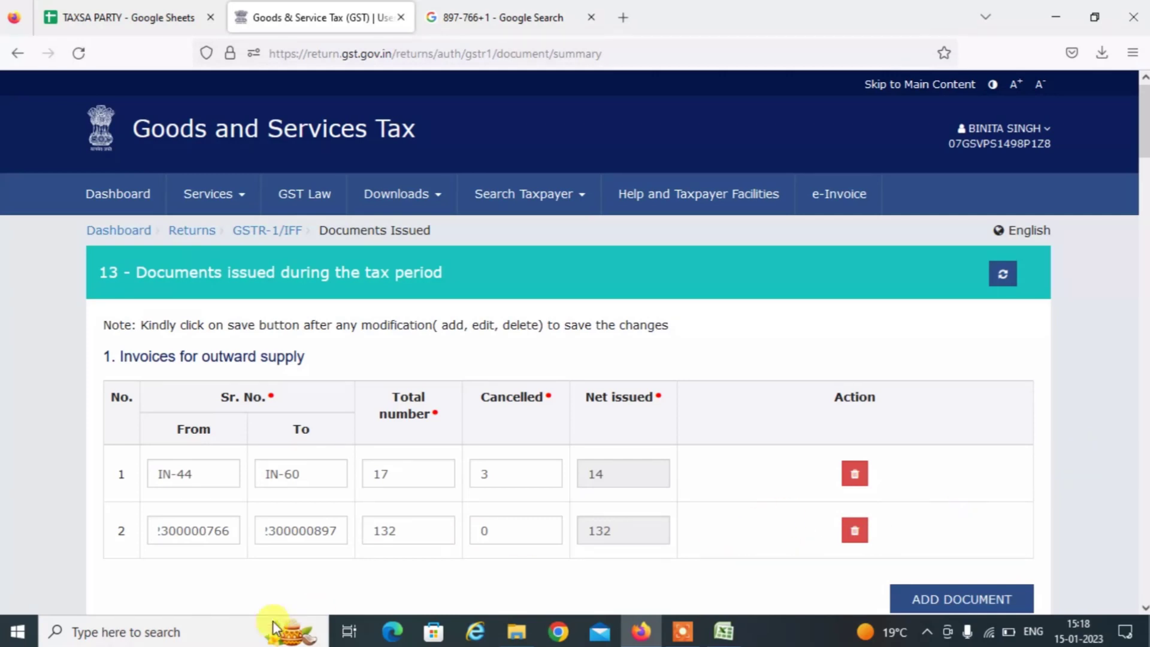
left_click(970, 597)
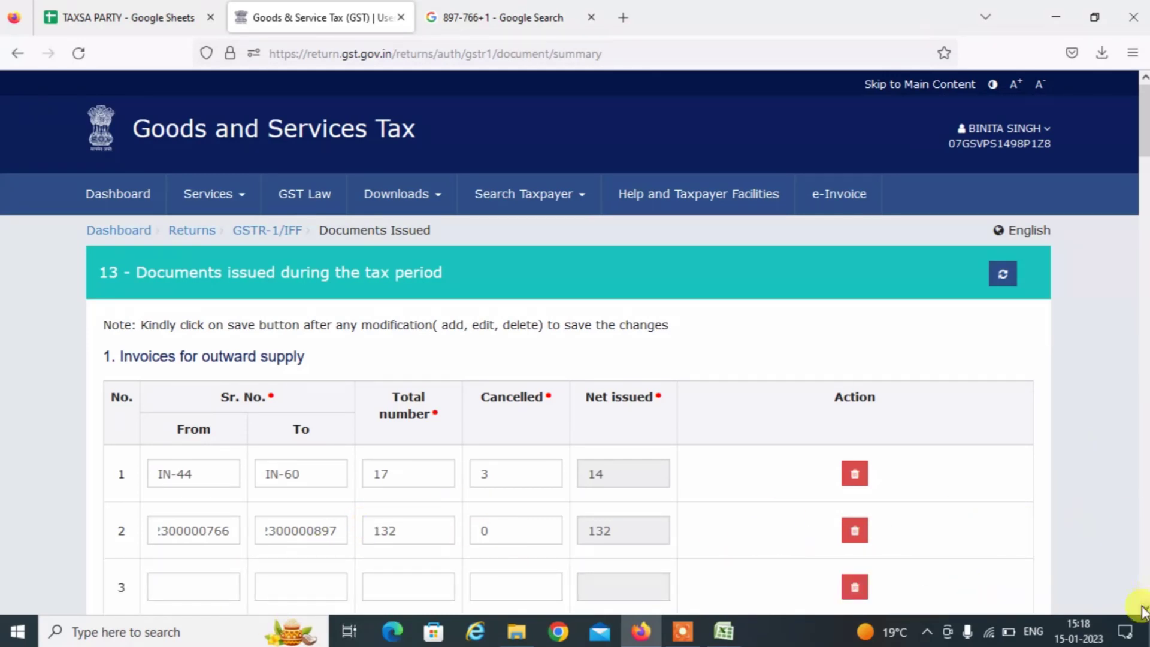
scroll(1131, 602, "down", 3)
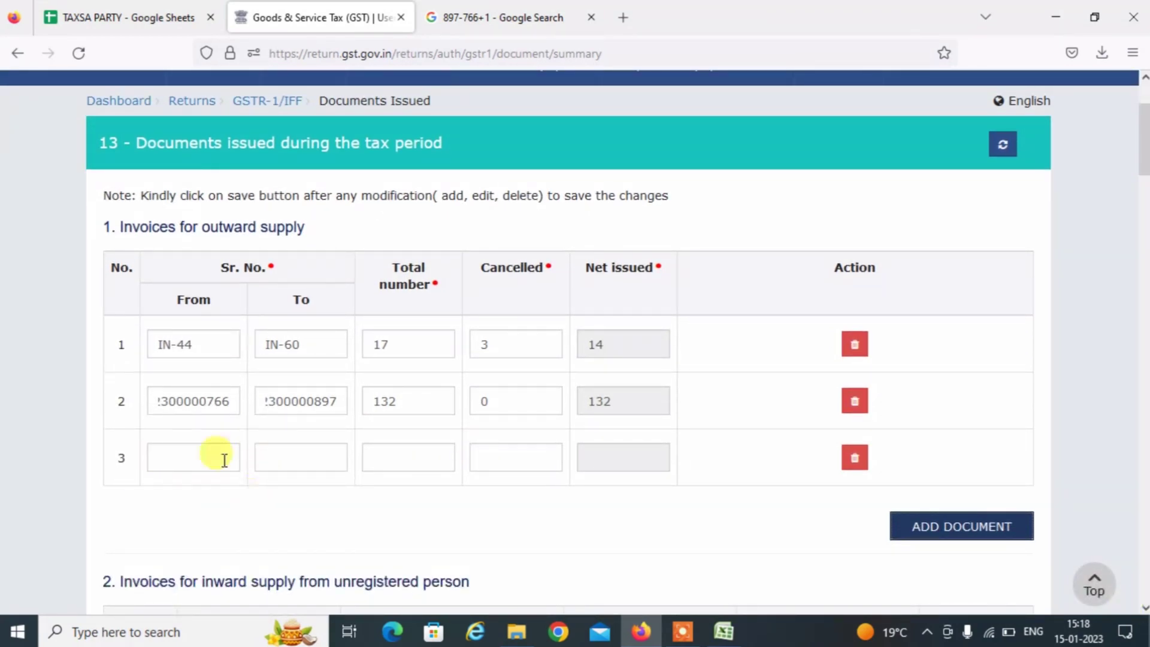
left_click(178, 459)
Close the Flipkart sales workbook without saving and go back to the E COMMERCE SELLERS folder.
key("alt+Tab")
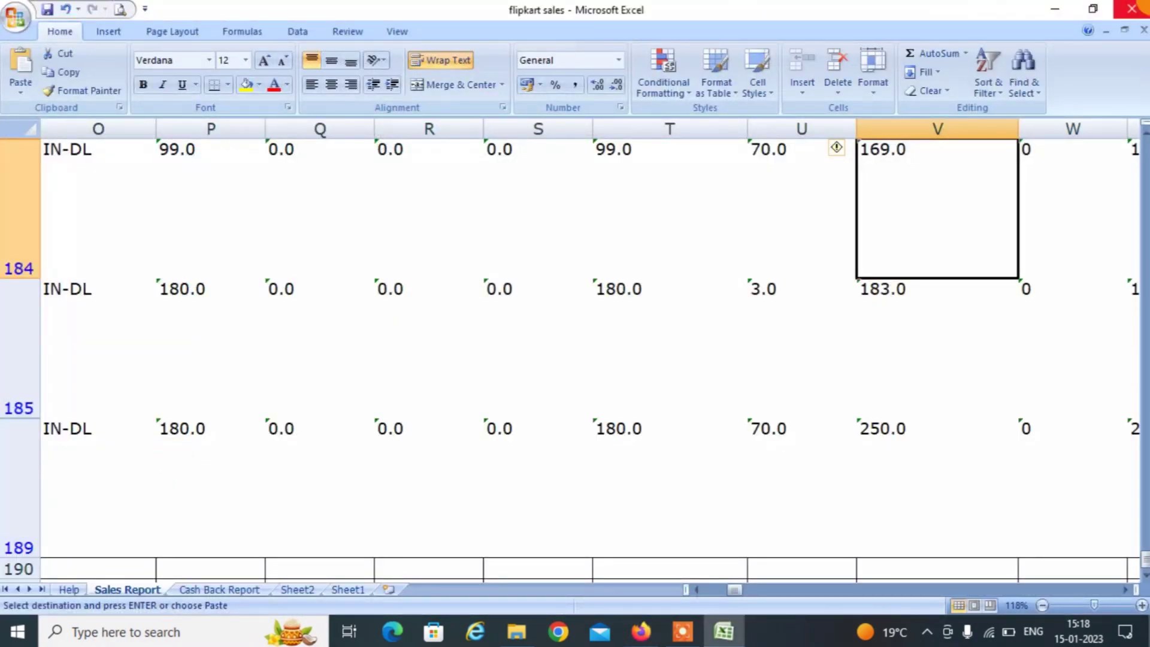
left_click(1131, 8)
left_click(574, 360)
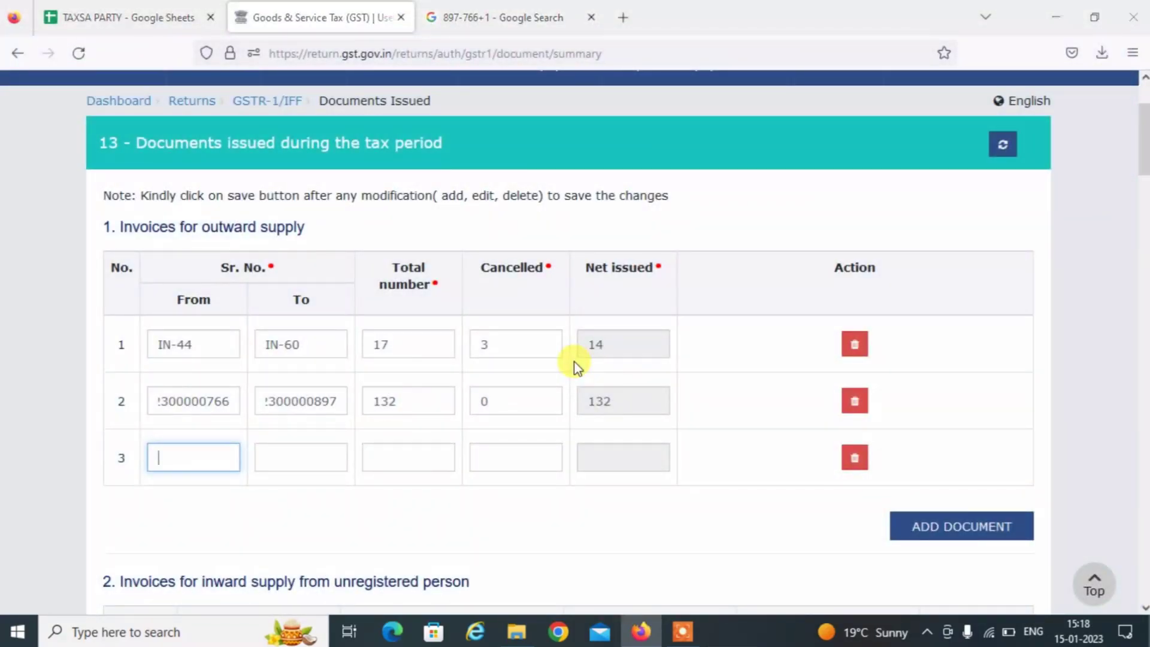
key("alt+Tab")
key("BackSpace")
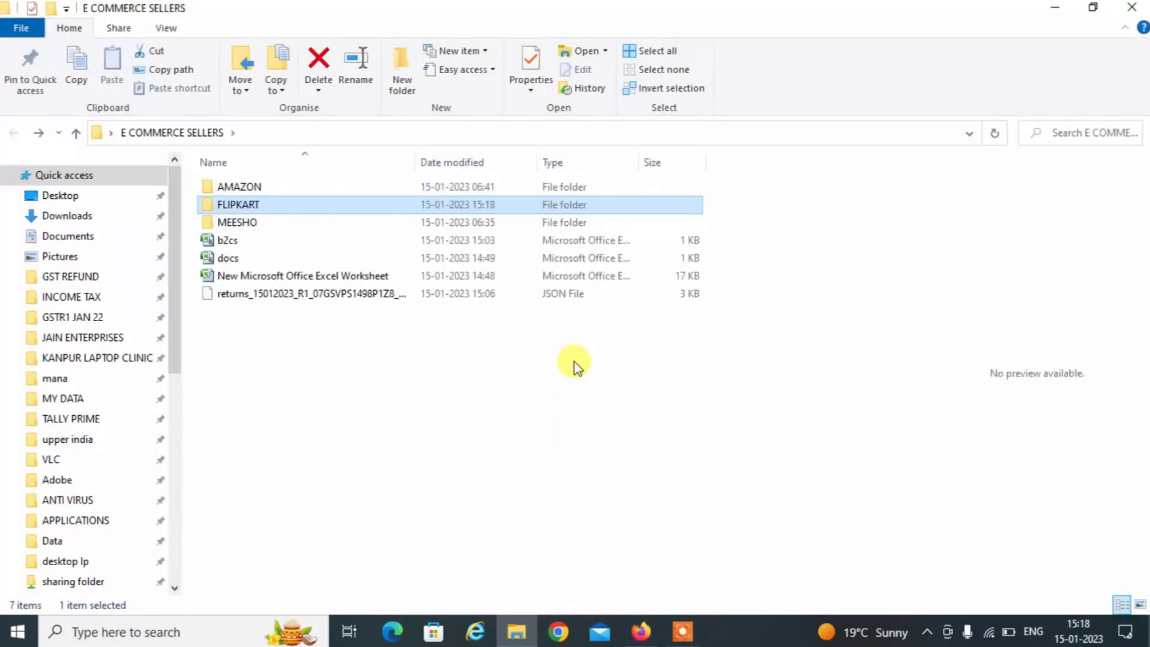
Enter the MEESHO folder and open the Tax_invoice_details workbook at the end of its list.
key("Down")
key("Return")
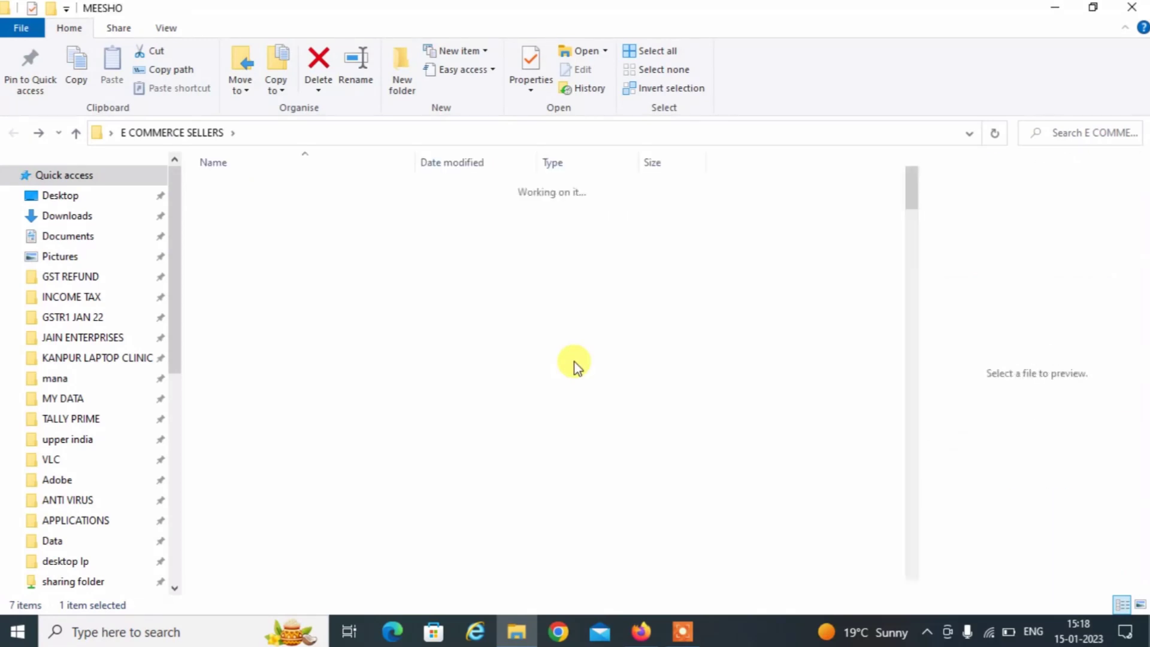
key("Down")
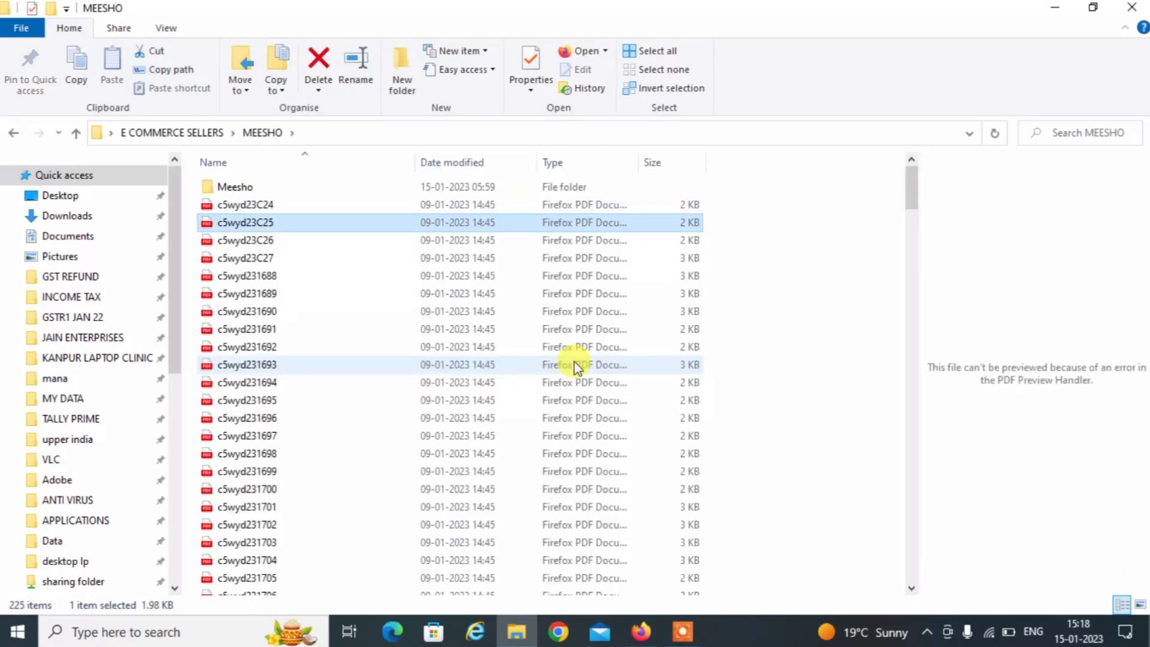
key("Up")
key("Up")
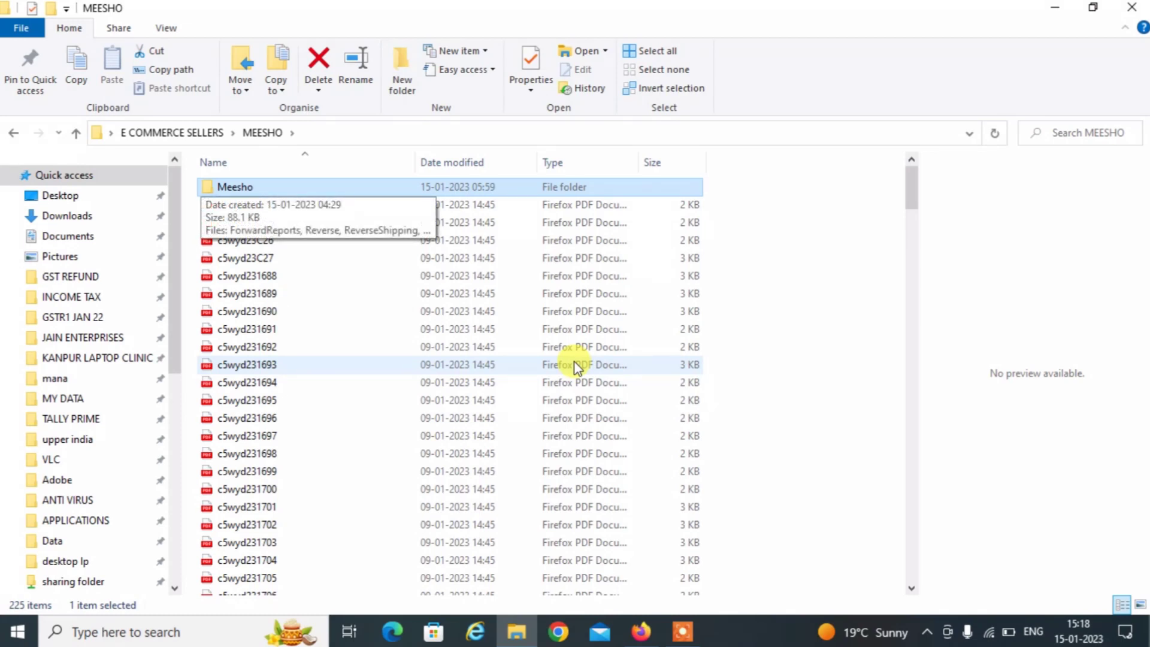
key("Down")
key("Down")
key("Down")
key("Down")
key("Down")
key("Down")
key("Down")
key("Down")
key("Down")
key("Down")
key("Down")
key("Down")
key("Down")
key("Down")
key("Down")
key("Down")
key("Down")
key("Down")
key("Down")
key("Down")
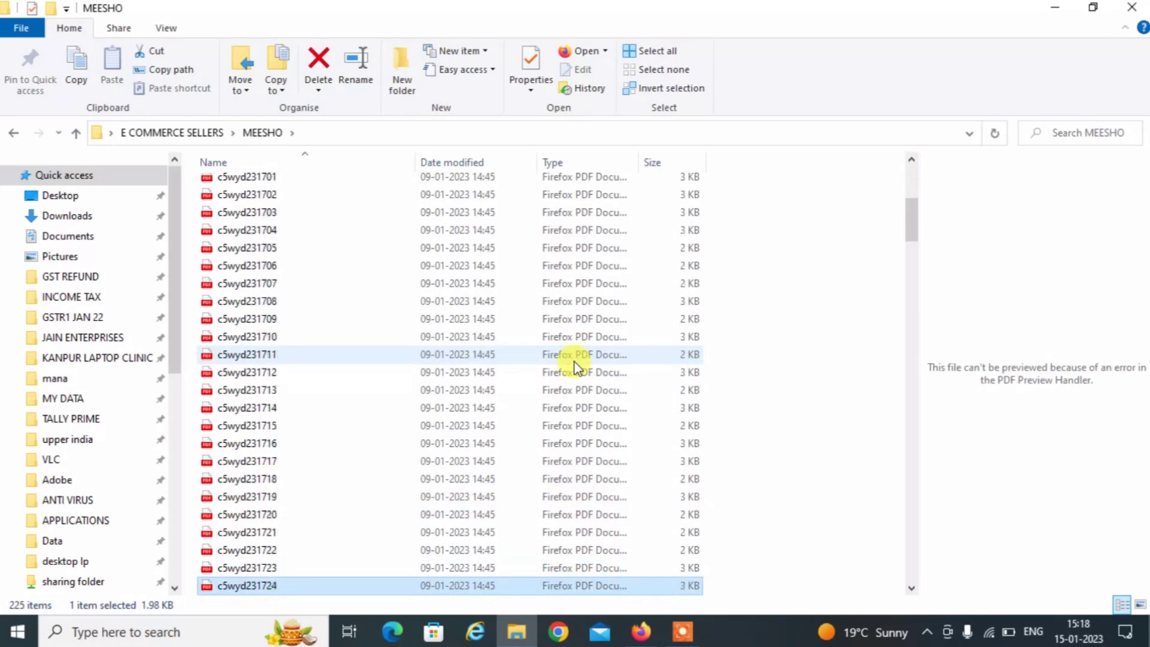
key("Down")
key("Down")
key("Down")
key("Down")
key("Down")
key("Down")
key("Down")
key("Down")
key("Down")
key("Down")
key("Down")
key("Down")
key("Down")
key("Down")
key("Down")
key("Down")
key("Down")
key("Down")
key("Down")
key("Down")
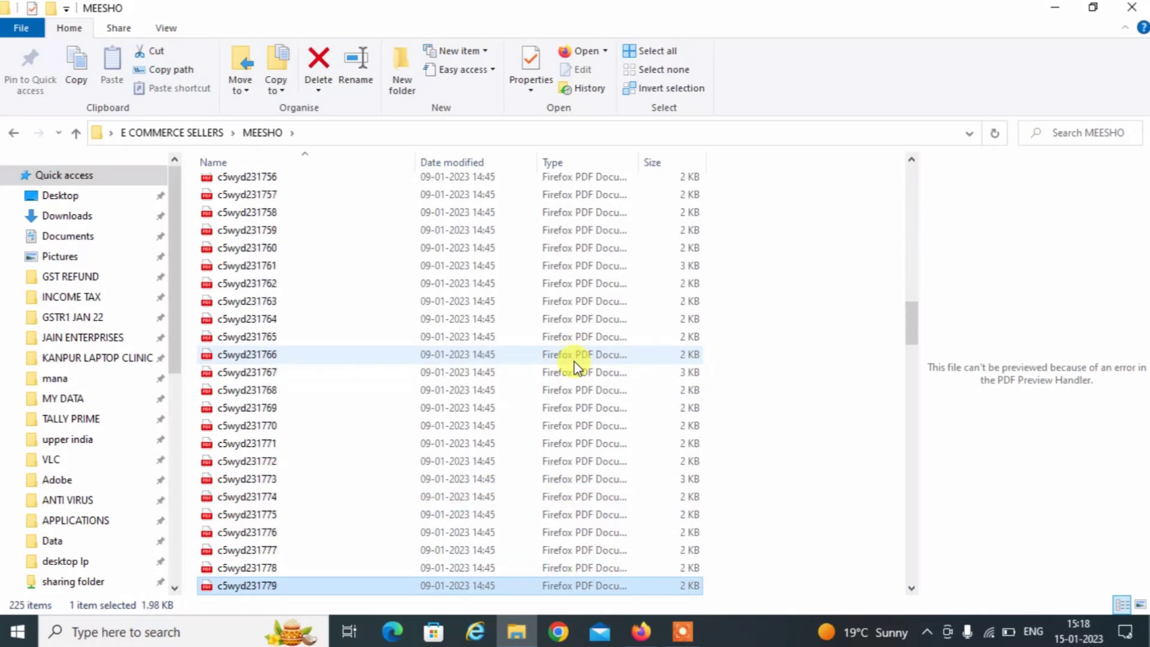
key("Down")
key("Down")
key("Down")
key("Down")
key("Down")
key("Down")
key("Down")
key("Down")
key("Down")
key("Down")
key("Down")
key("Down")
key("Down")
key("Down")
key("Down")
key("Down")
key("Down")
key("Down")
key("Down")
key("Down")
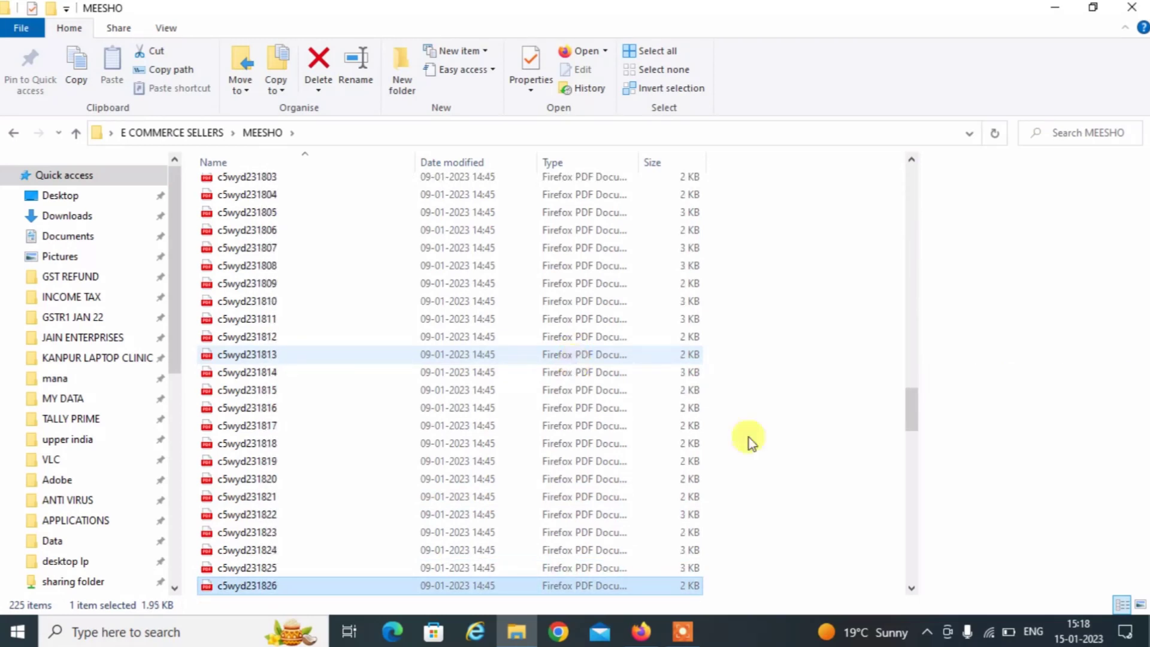
left_click(906, 509)
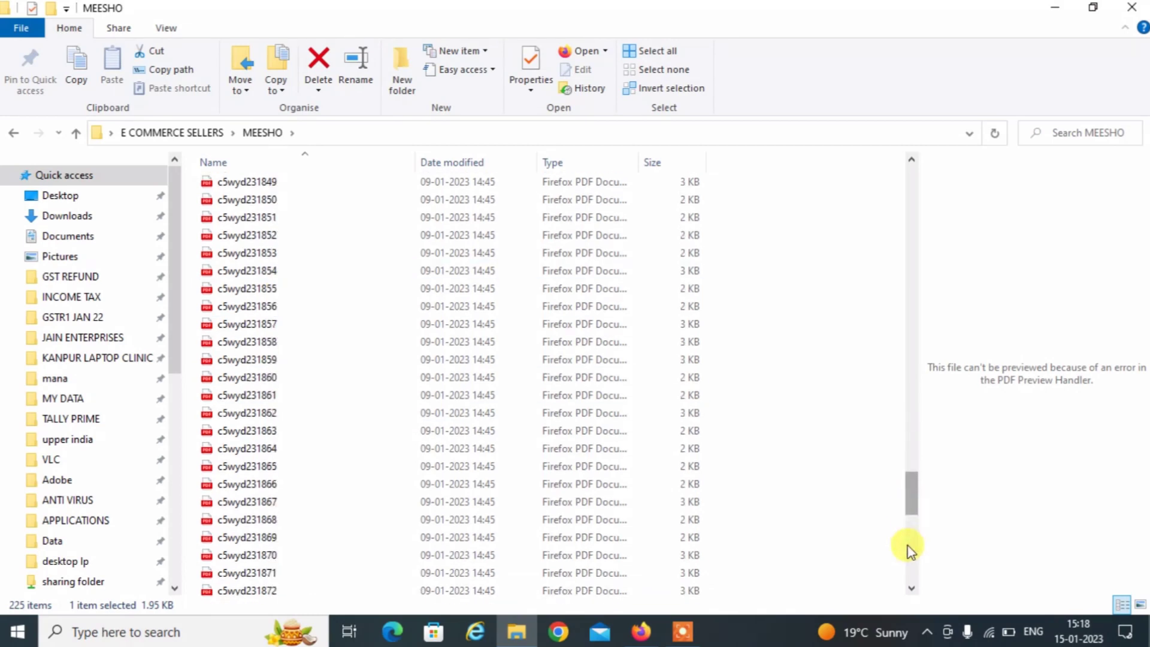
scroll(906, 548, "down", 12)
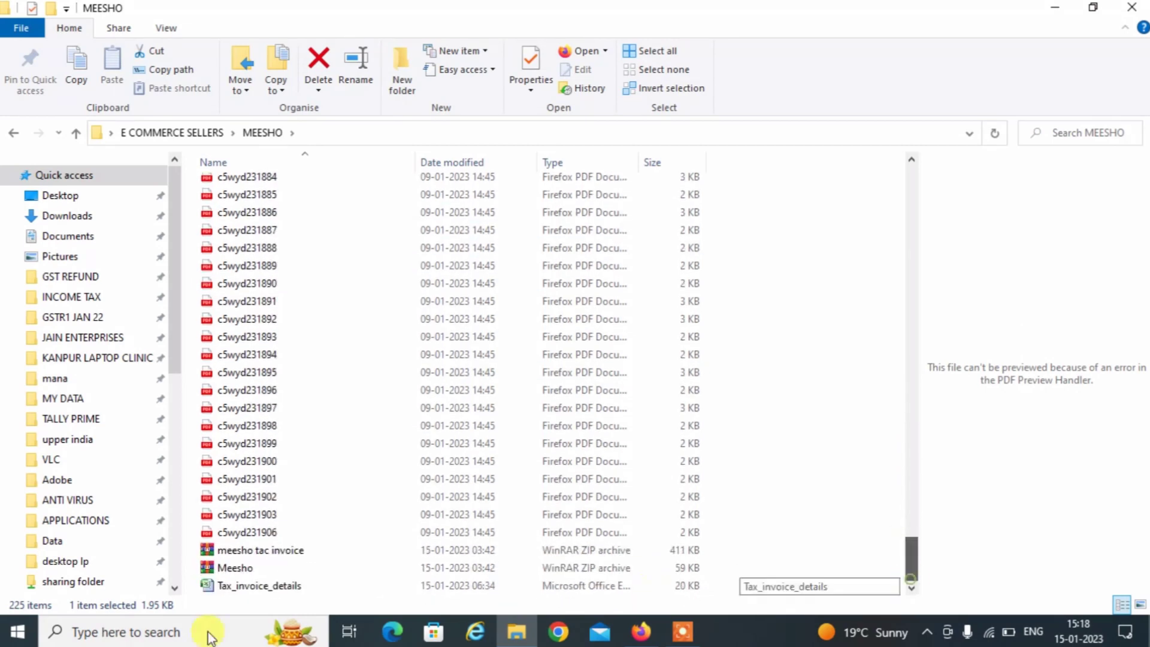
left_click(239, 585)
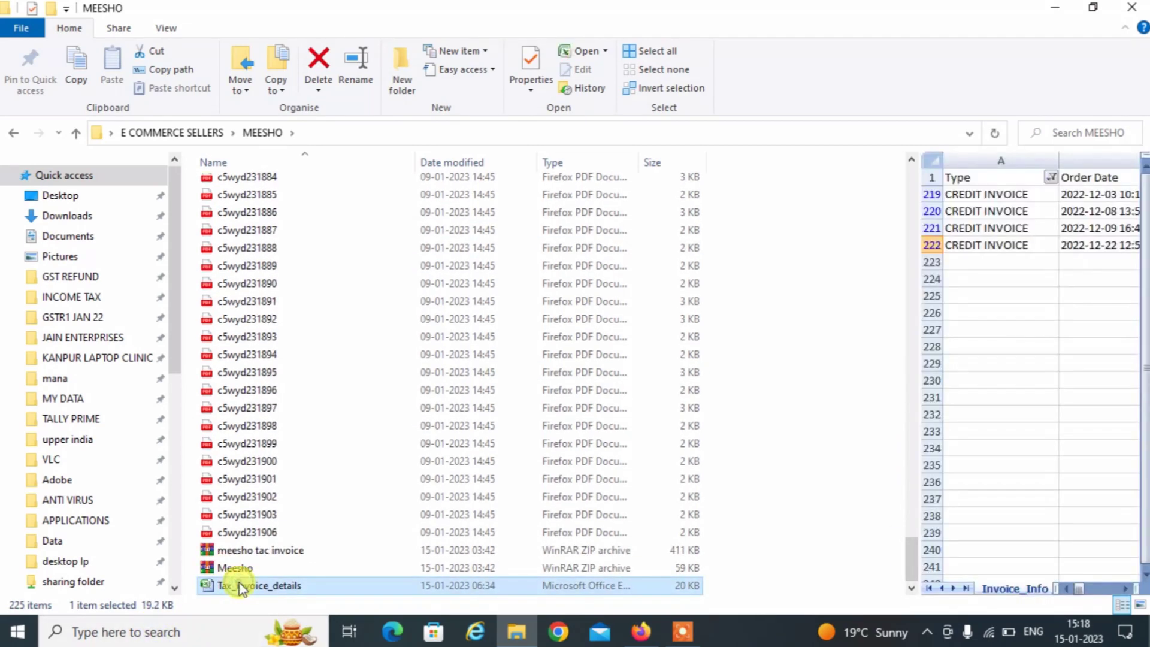
double_click(238, 586)
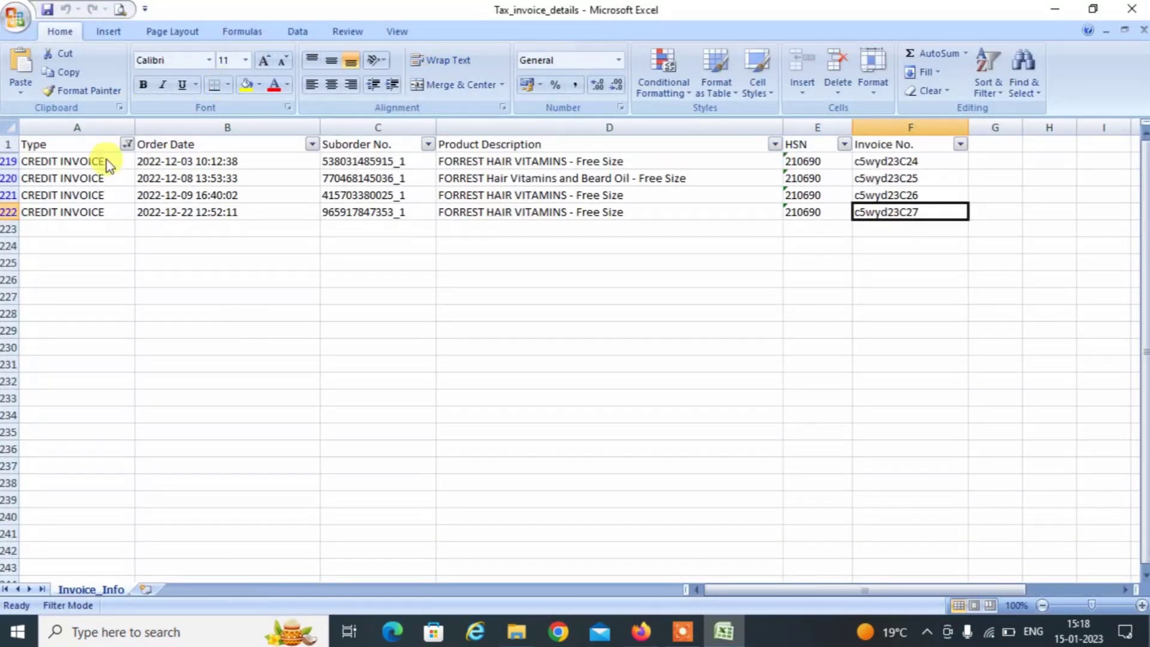
Reset the AutoFilter and filter the Type column to INVOICE rows only.
left_click(8, 145)
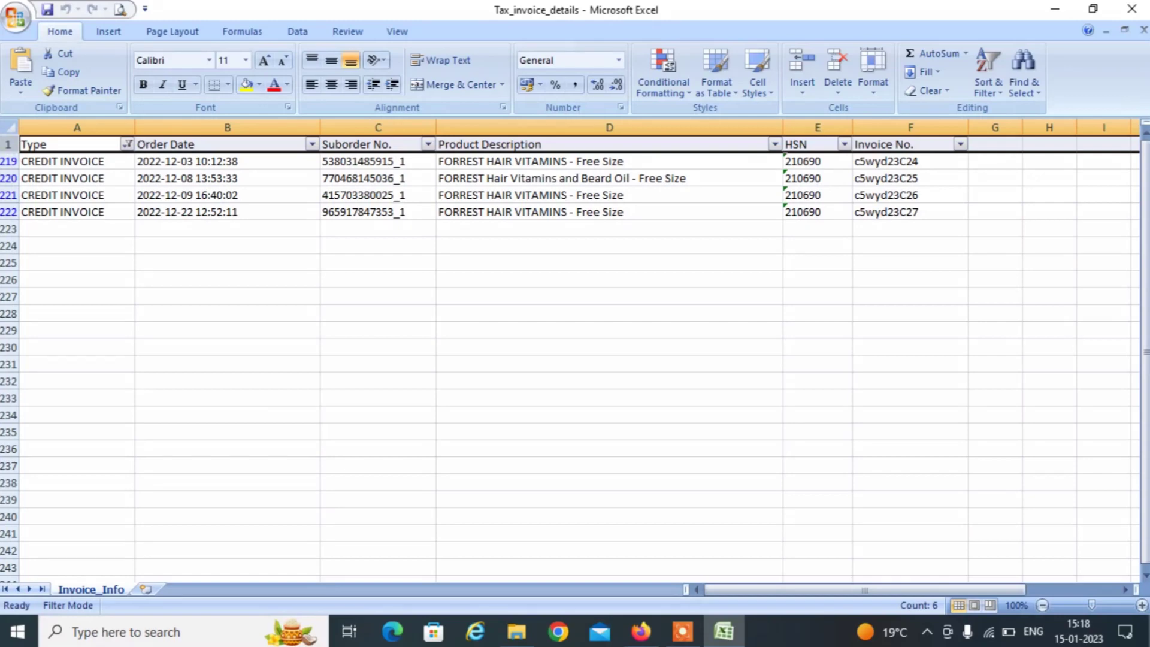
key("ctrl+shift+l")
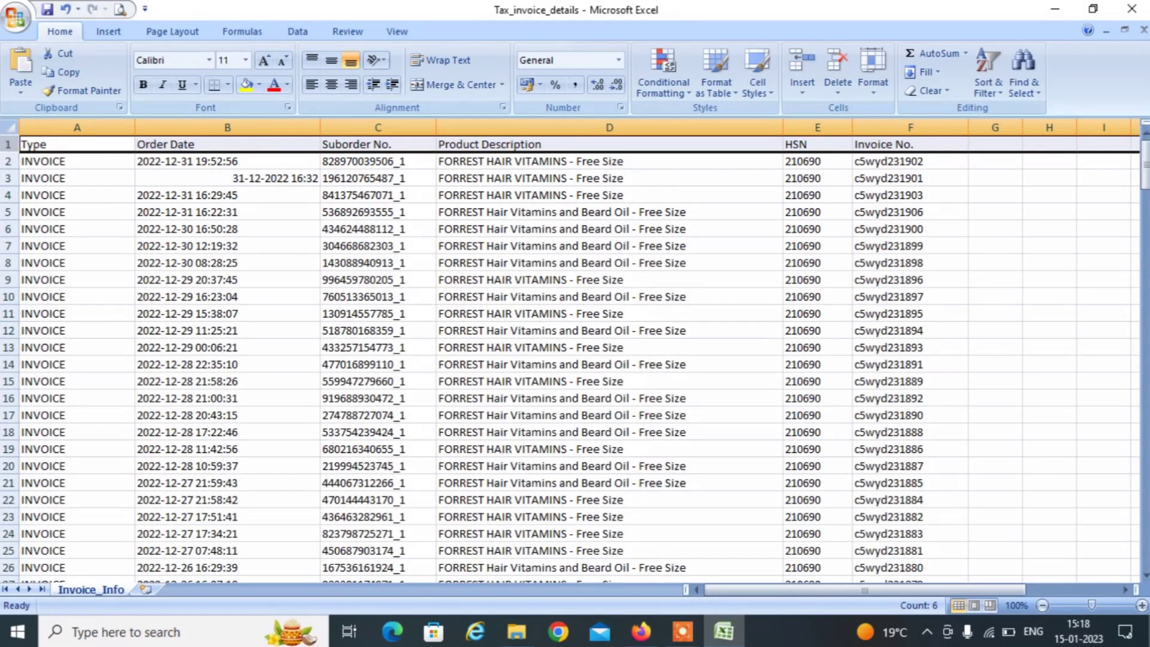
key("ctrl+shift+l")
left_click(36, 144)
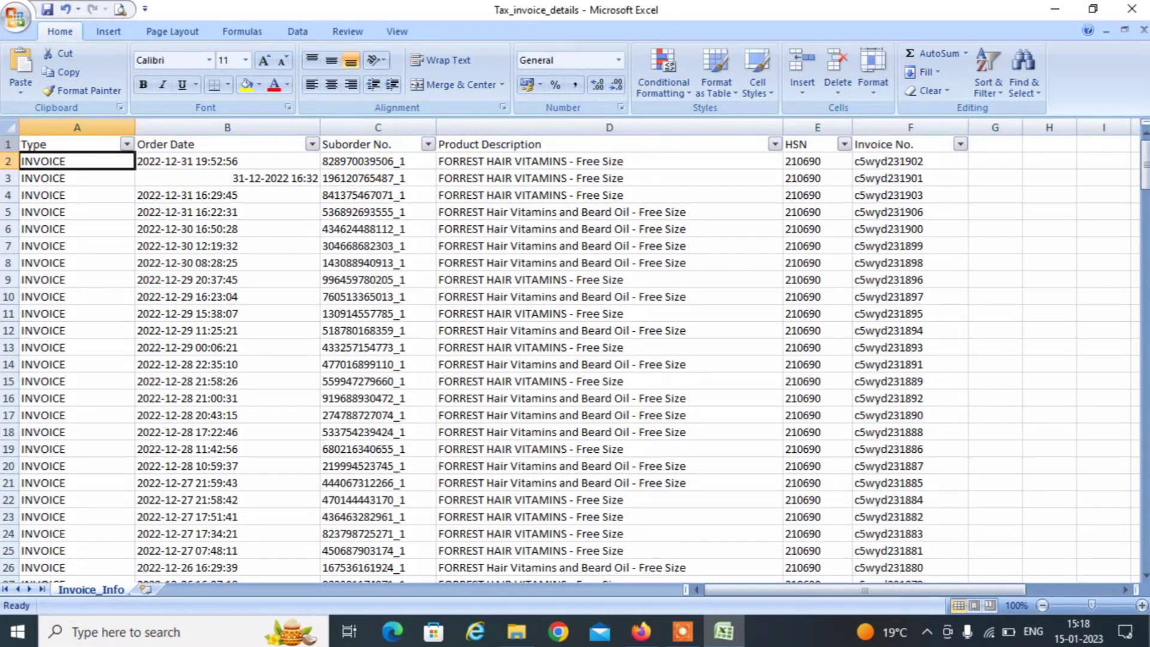
key("alt+Down")
key("Down")
key("Down")
key("Down")
key("Down")
key("Down")
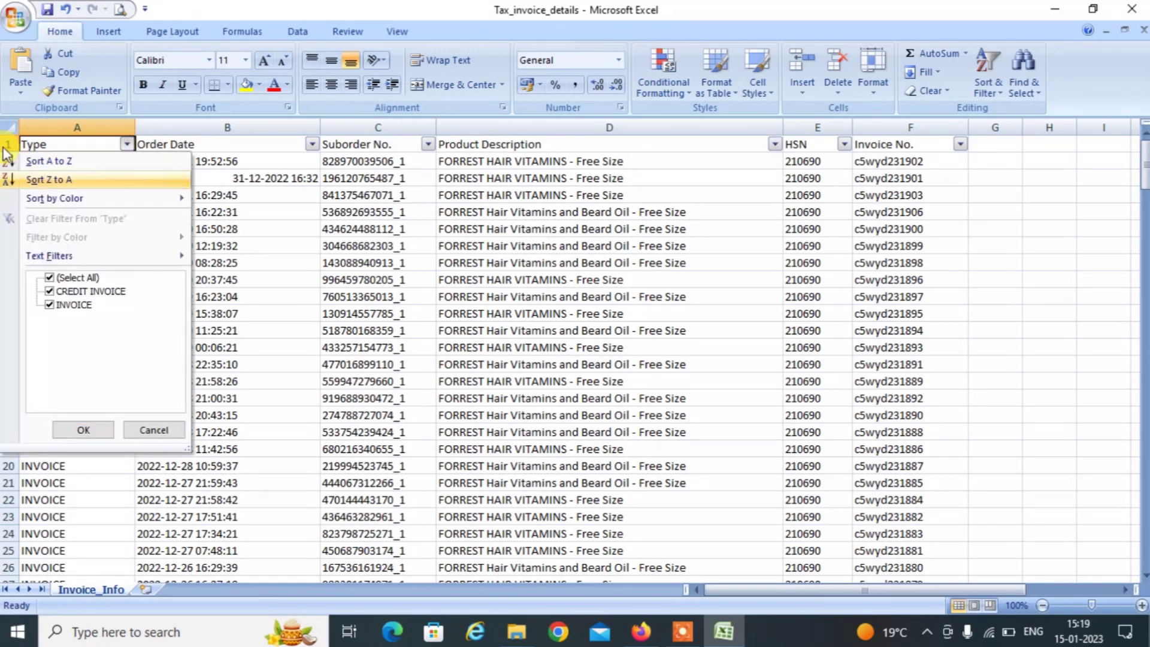
key("Down")
key("space")
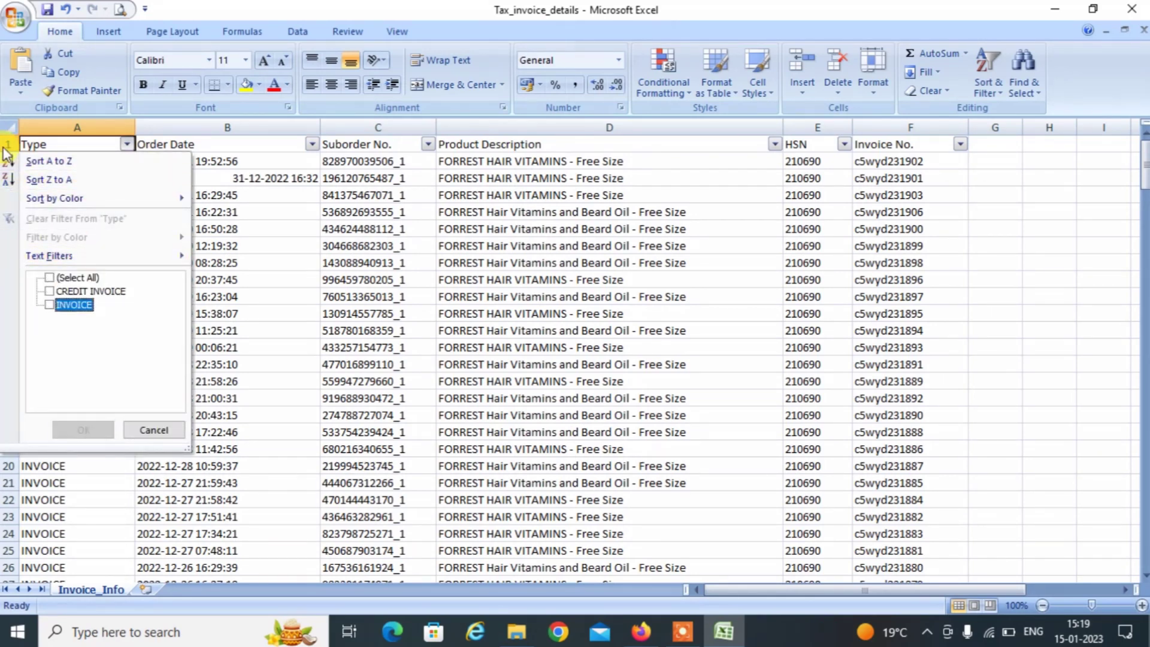
key("Return")
Filter Invoice No. to the first invoice, c5wyd231688, and copy it.
key("Right")
key("Right")
key("Right")
key("Right")
key("Right")
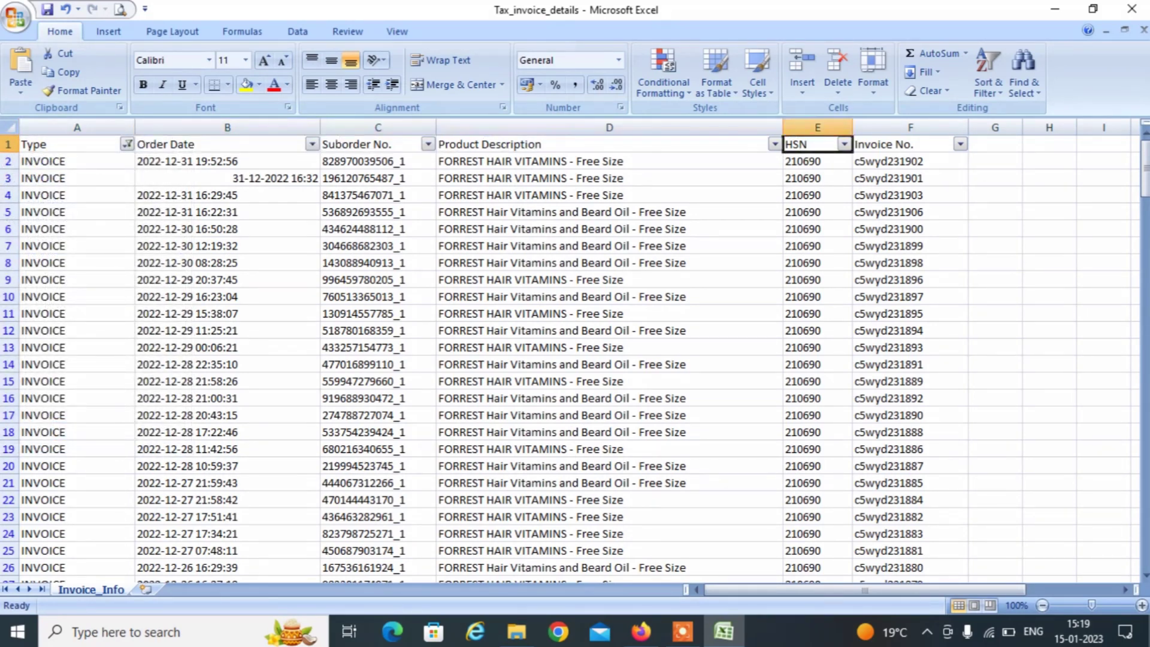
key("alt+Down")
key("Down")
key("Down")
key("Down")
key("Down")
key("Down")
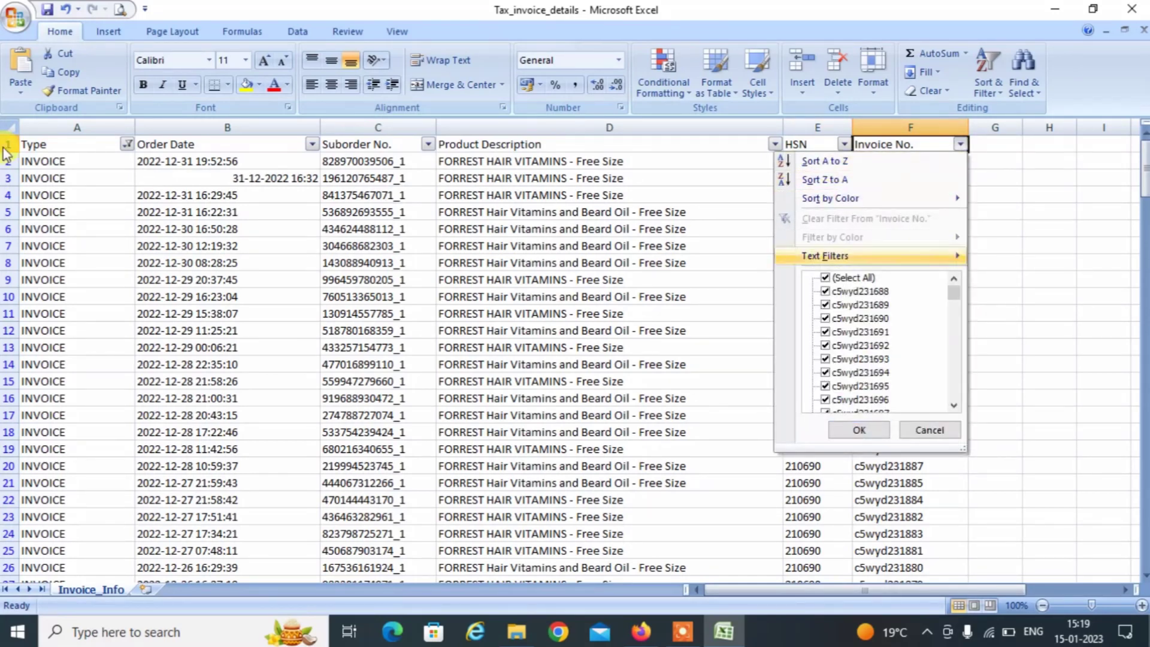
key("space")
key("Down")
key("space")
key("Return")
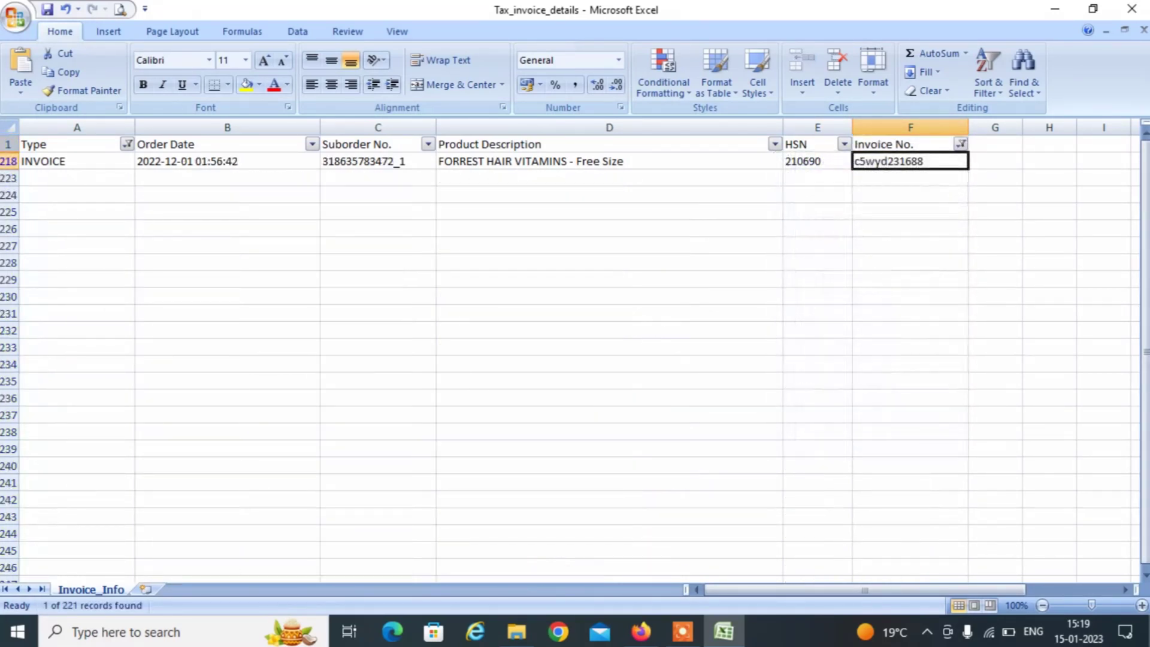
key("ctrl+c")
Paste c5wyd231688 into row 3's From field on the GST form.
key("alt+Tab")
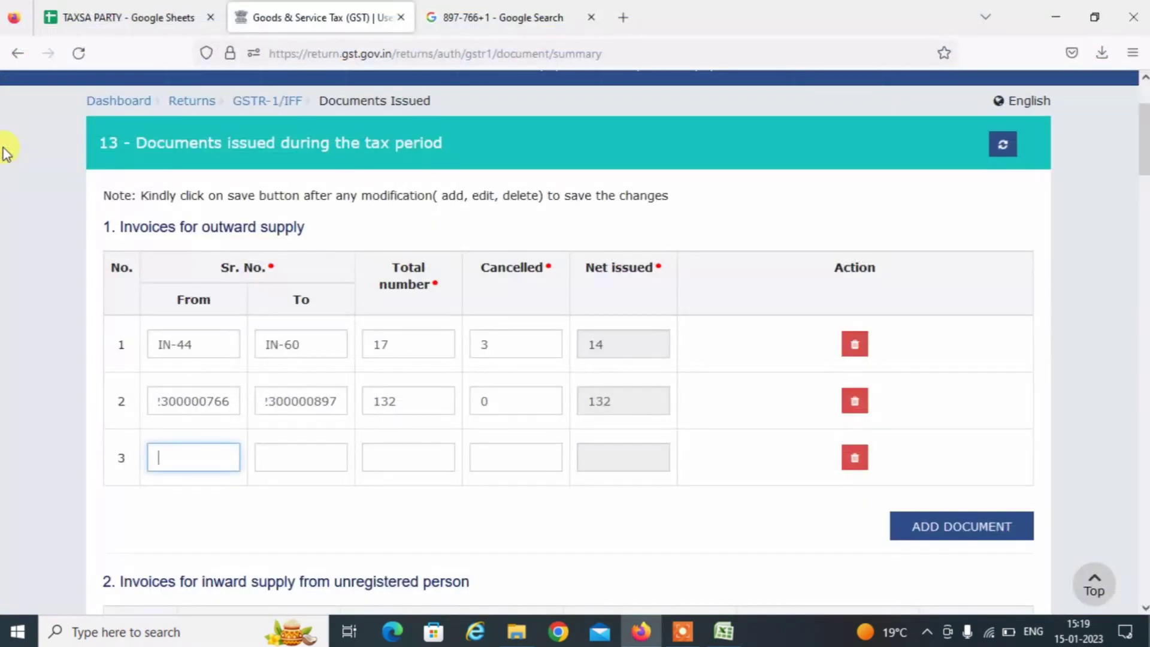
key("Tab")
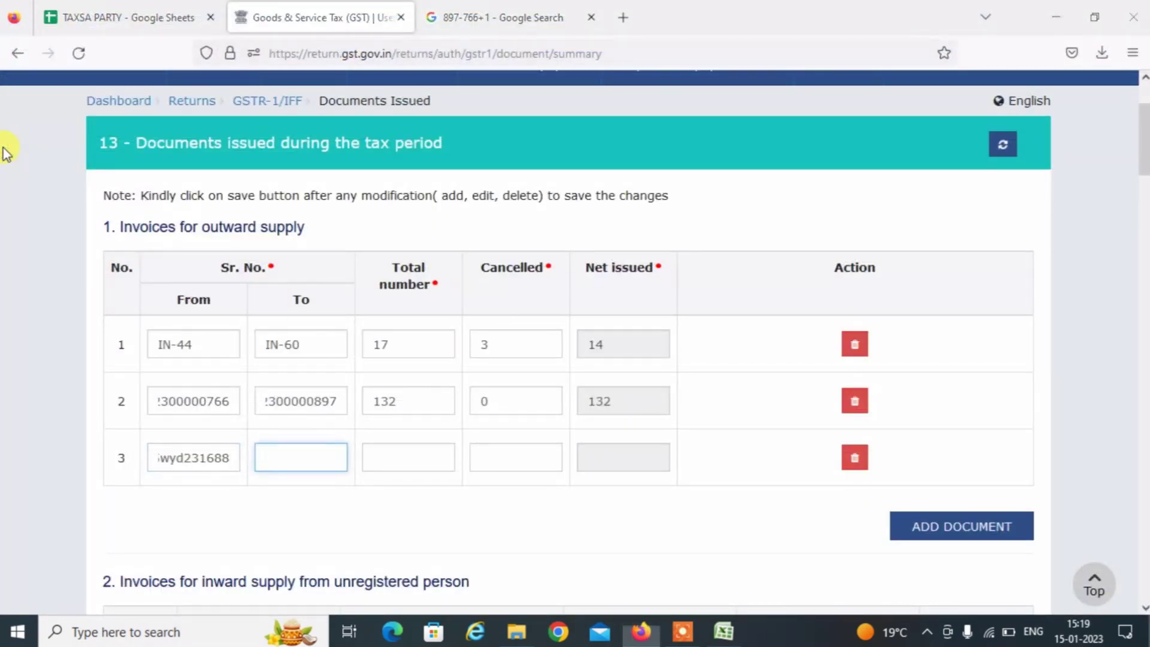
key("alt+Tab")
key("Up")
key("alt+Down")
key("Down")
key("Down")
key("Down")
key("Down")
key("Down")
key("Down")
key("Down")
key("Down")
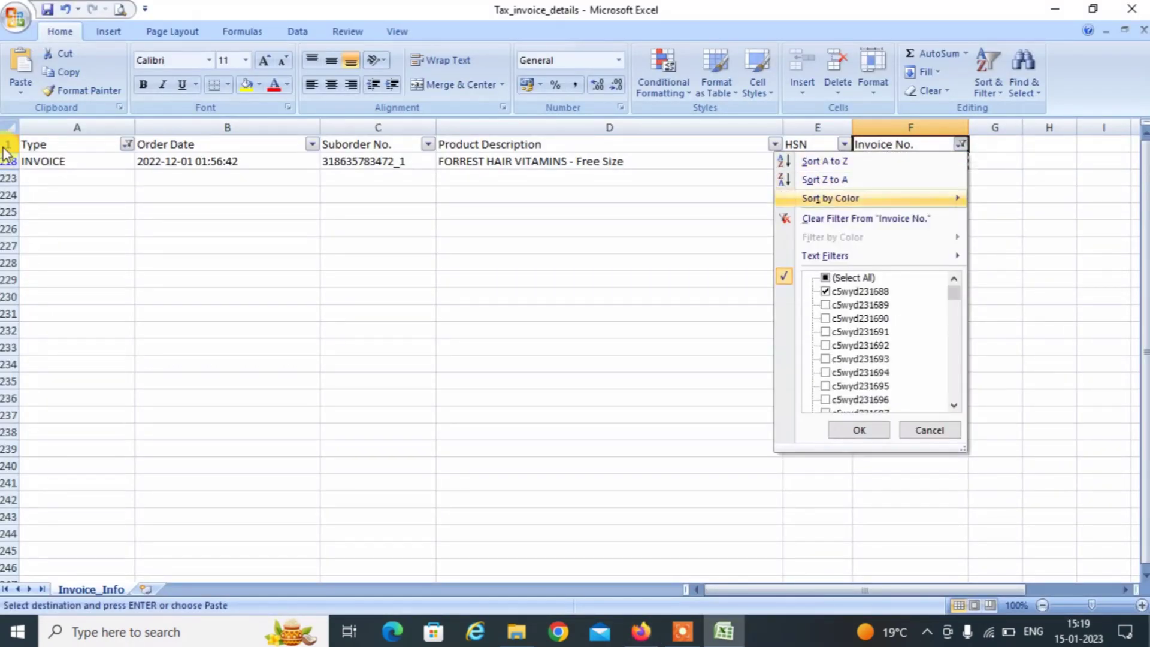
Filter Invoice No. to the last invoice, c5wyd231906.
key("space")
key("Up")
key("space")
key("Down")
key("space")
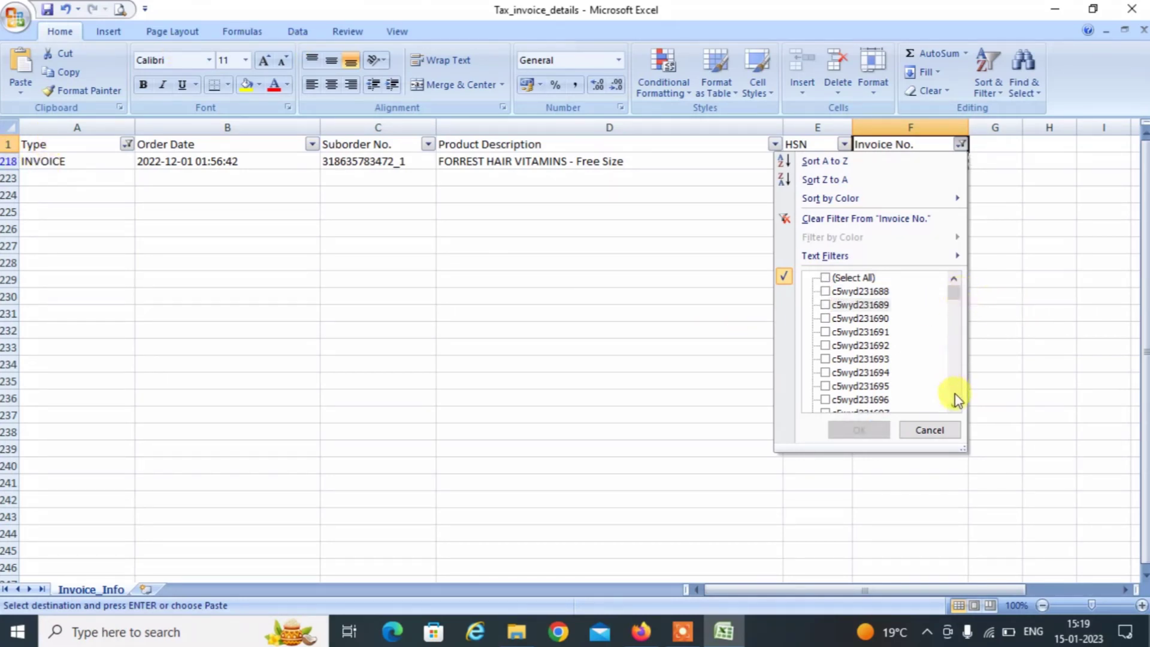
scroll(954, 390, "down", 9)
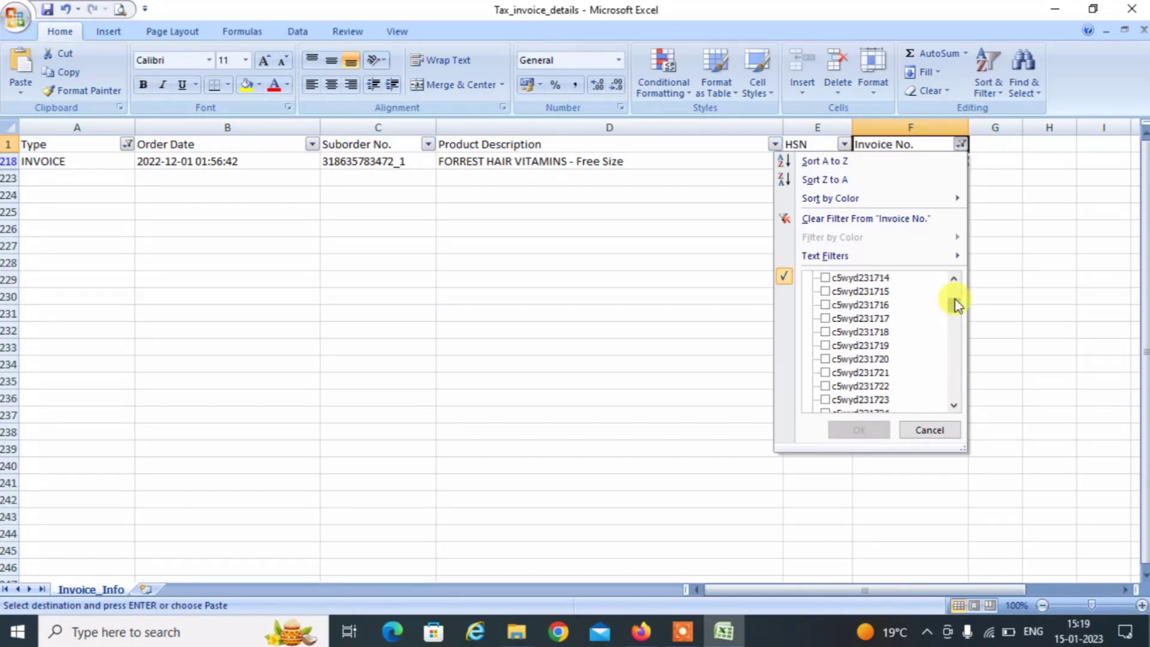
left_click_drag(954, 303, 954, 404)
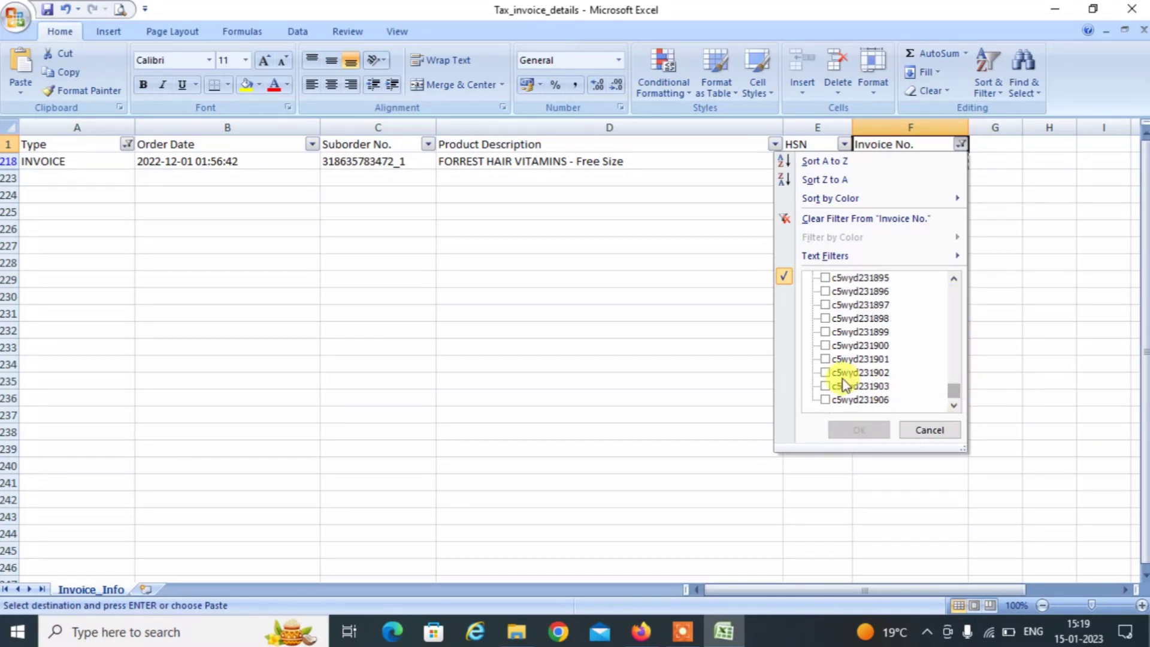
left_click(841, 398)
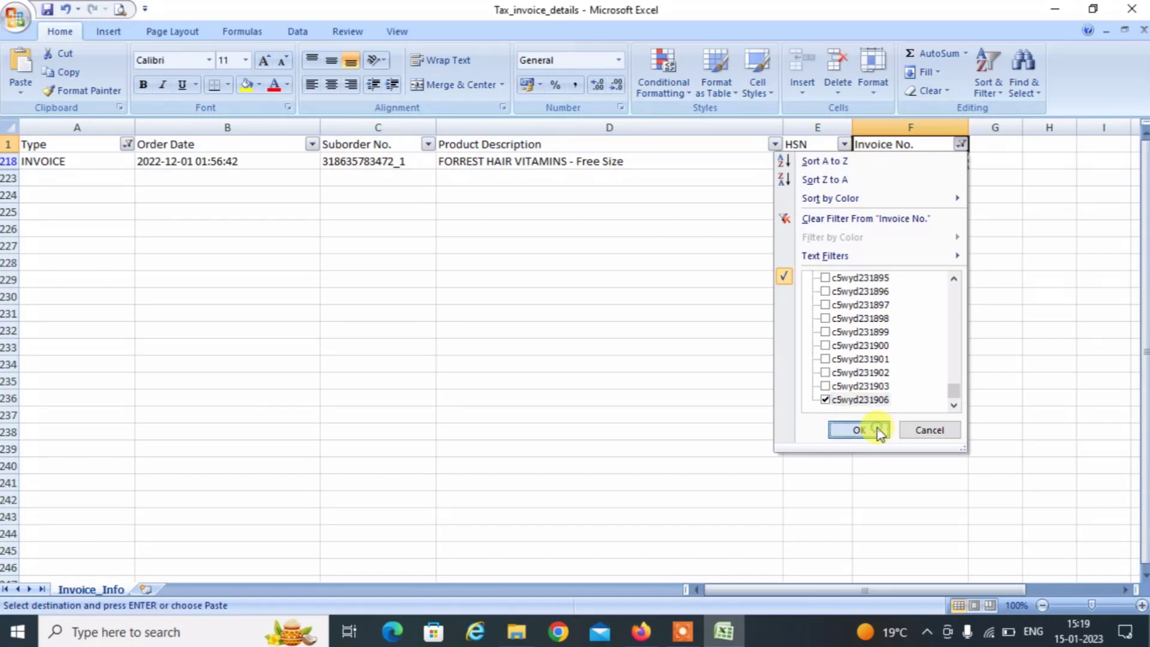
left_click(858, 430)
Copy c5wyd231906 into row 3's To field on the GST portal.
key("Down")
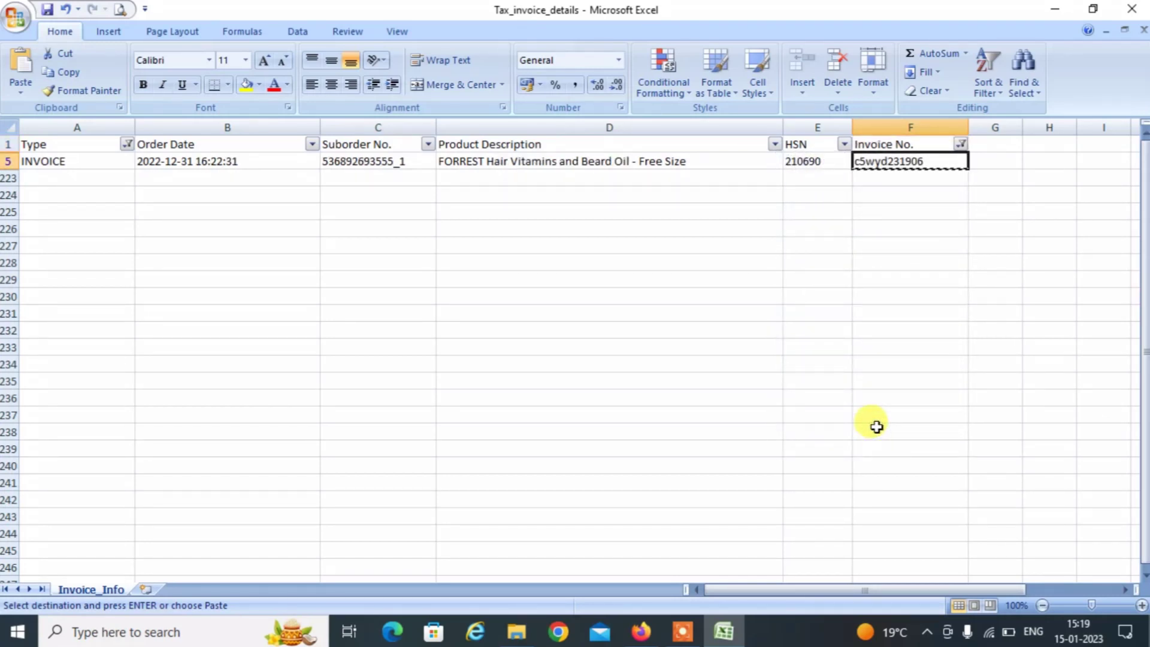
key("alt+Tab")
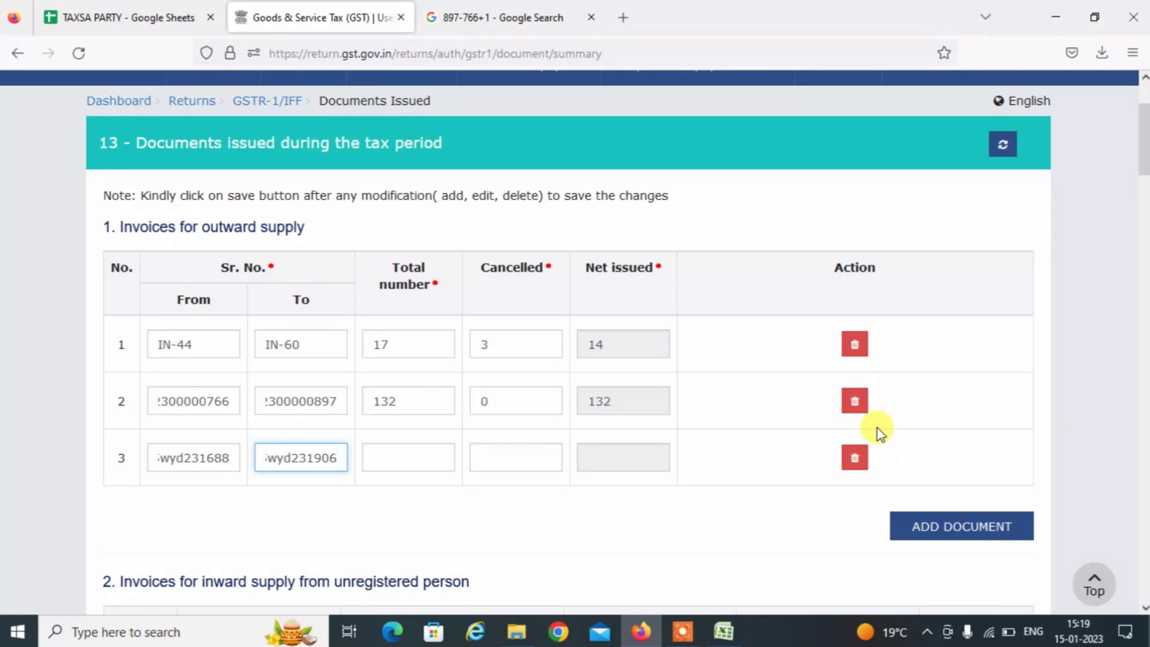
key("alt")
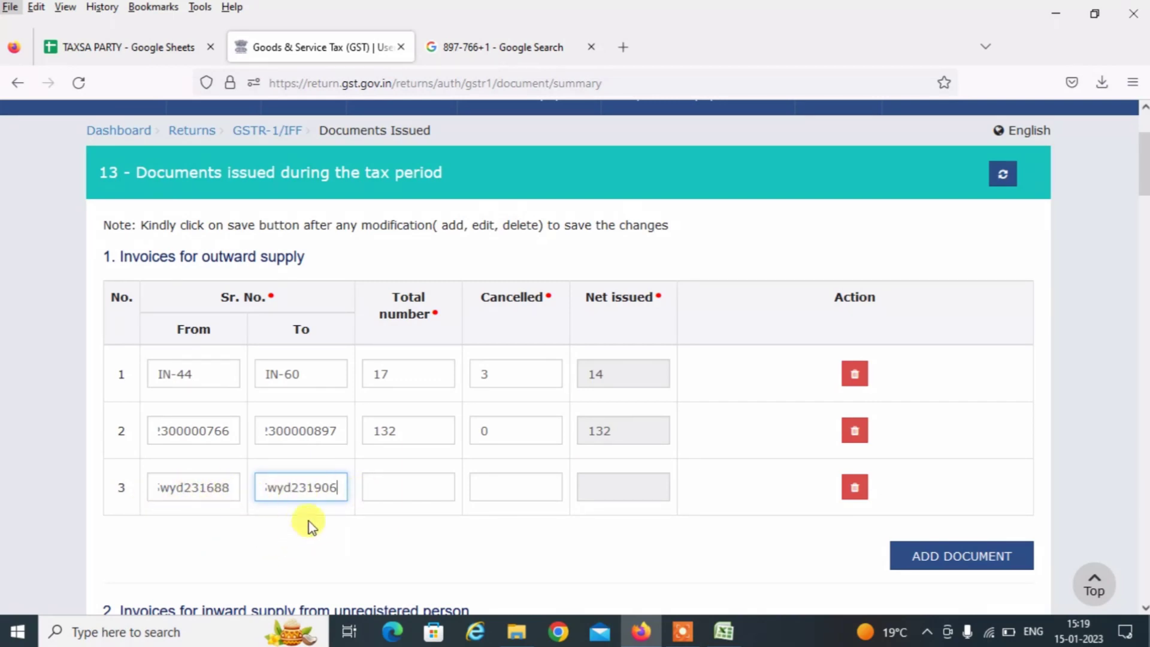
left_click(521, 47)
Compute 1906-1688+1 = 219 invoices in the Google address bar.
left_click(510, 53)
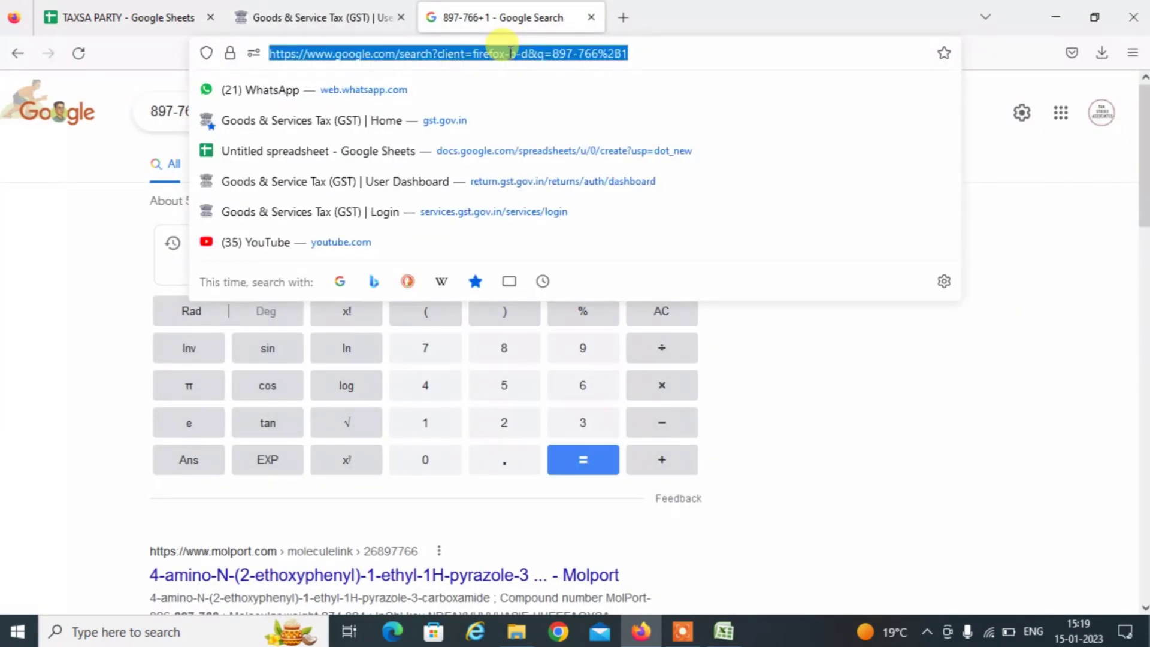
type("1906-")
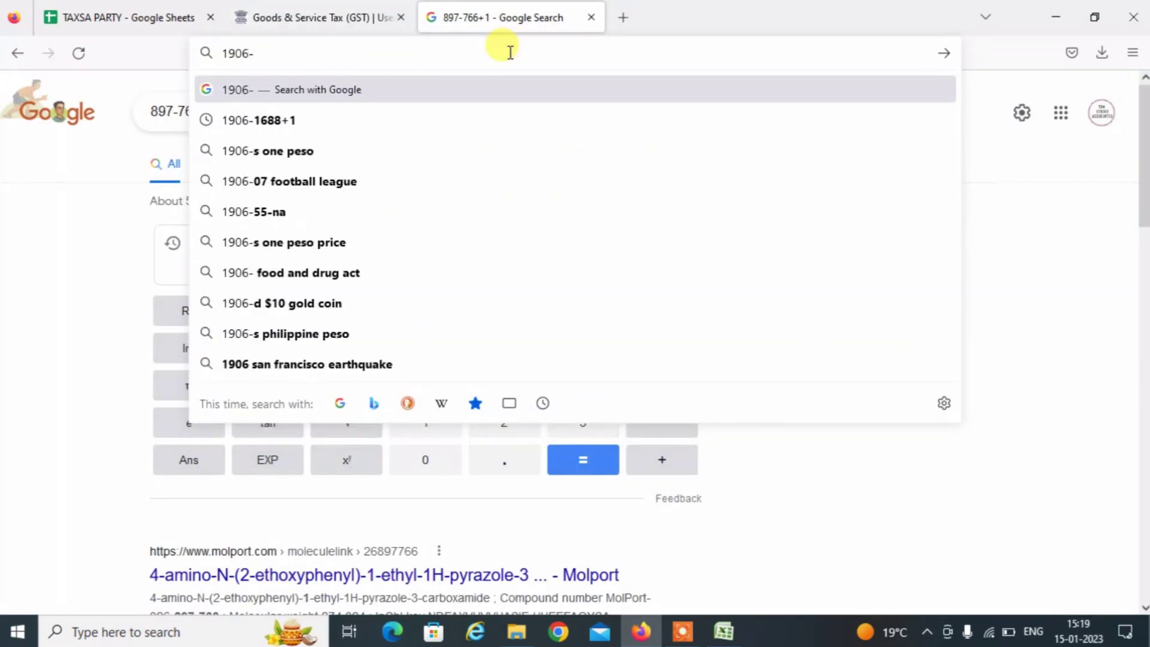
left_click(265, 6)
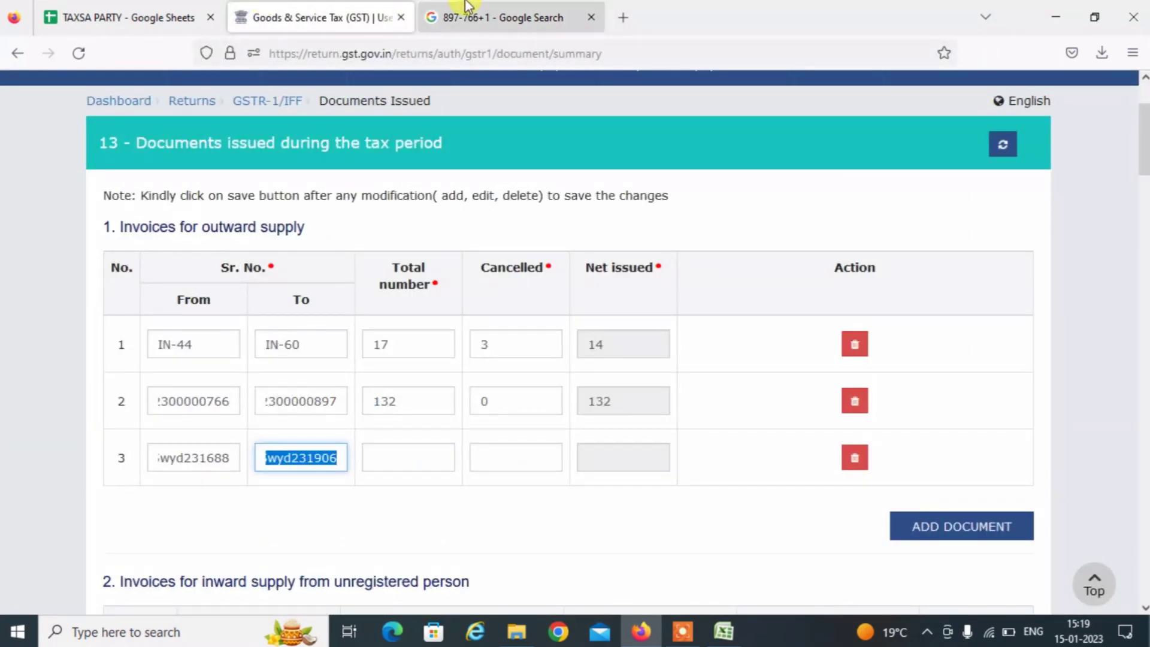
left_click(483, 6)
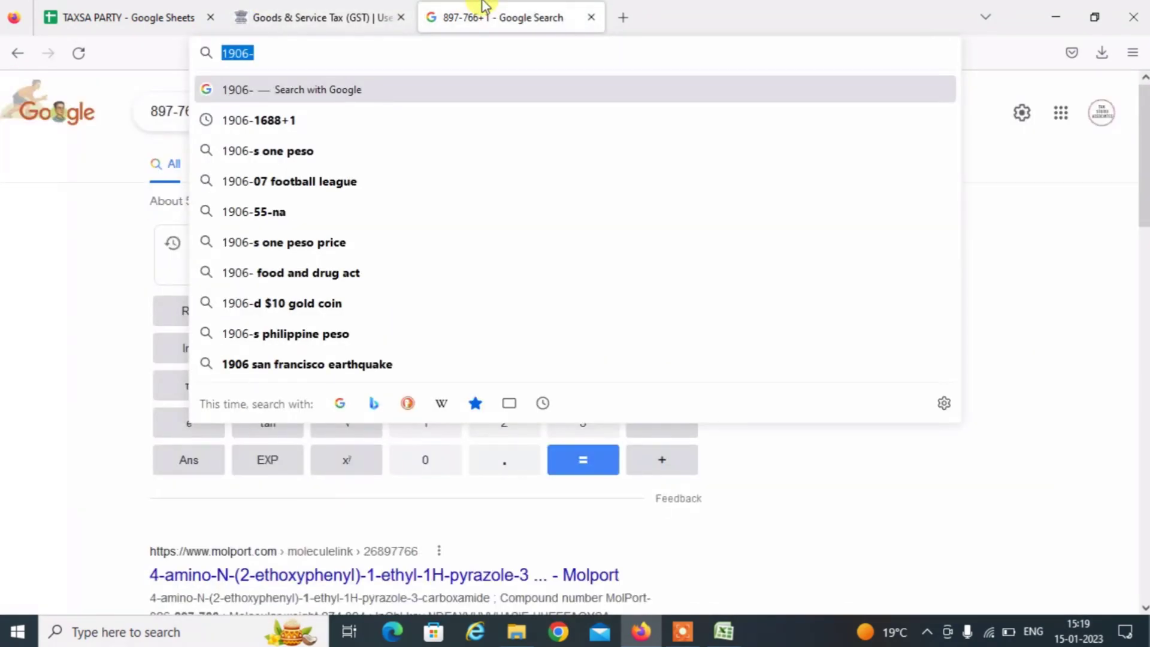
type("1688+1")
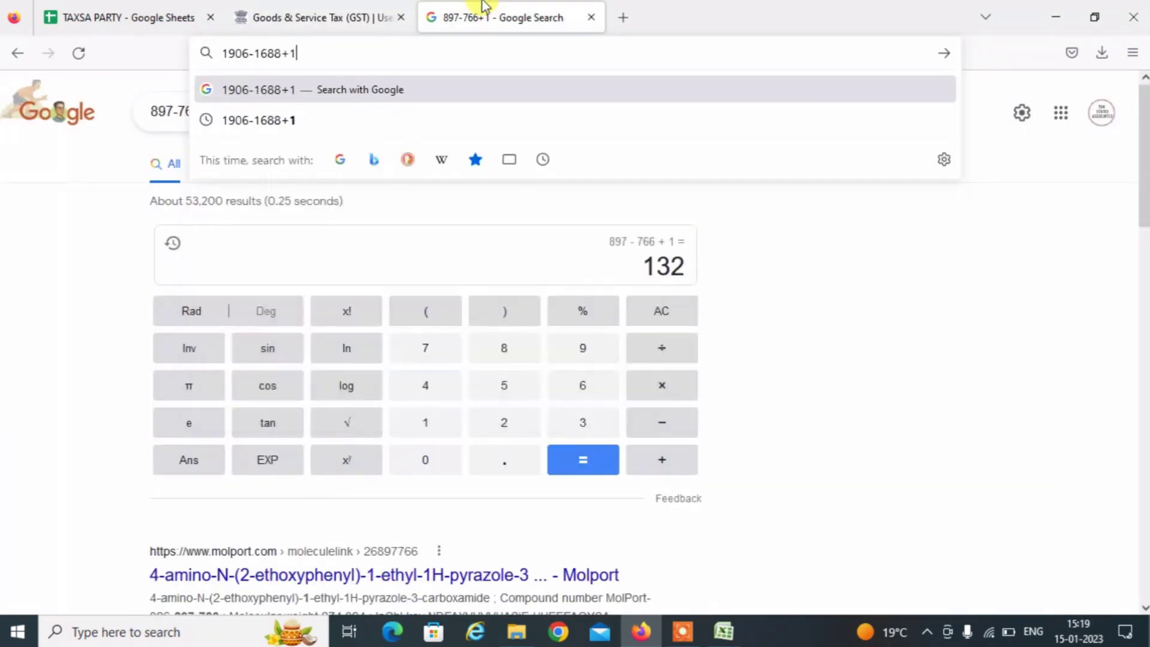
key("Return")
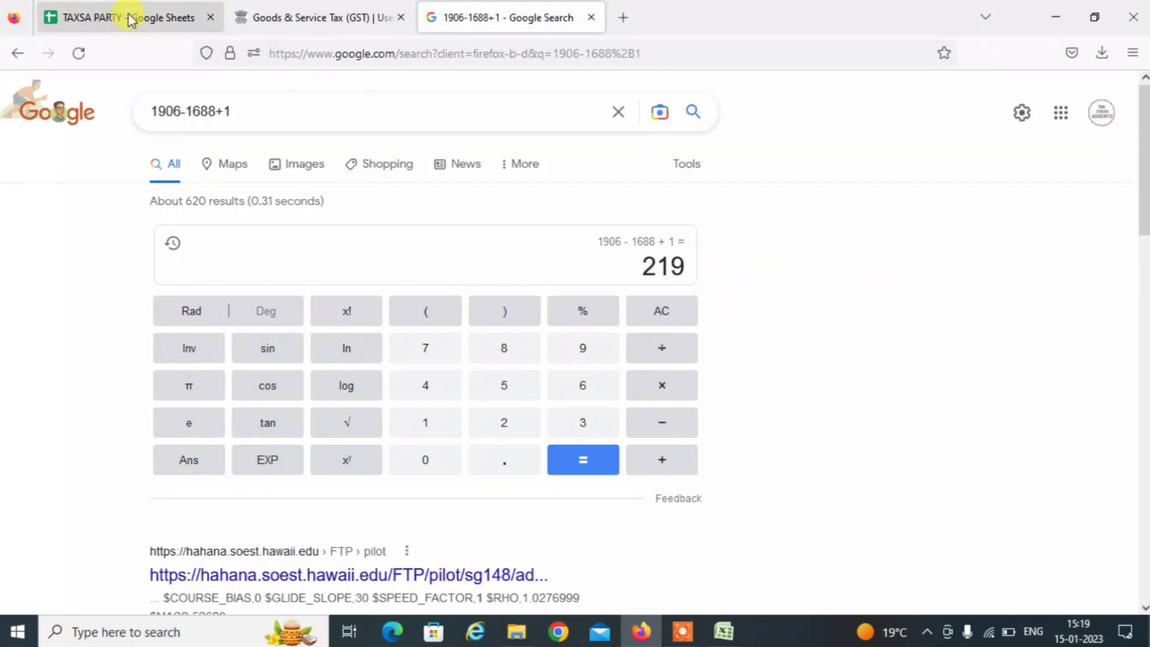
left_click(301, 18)
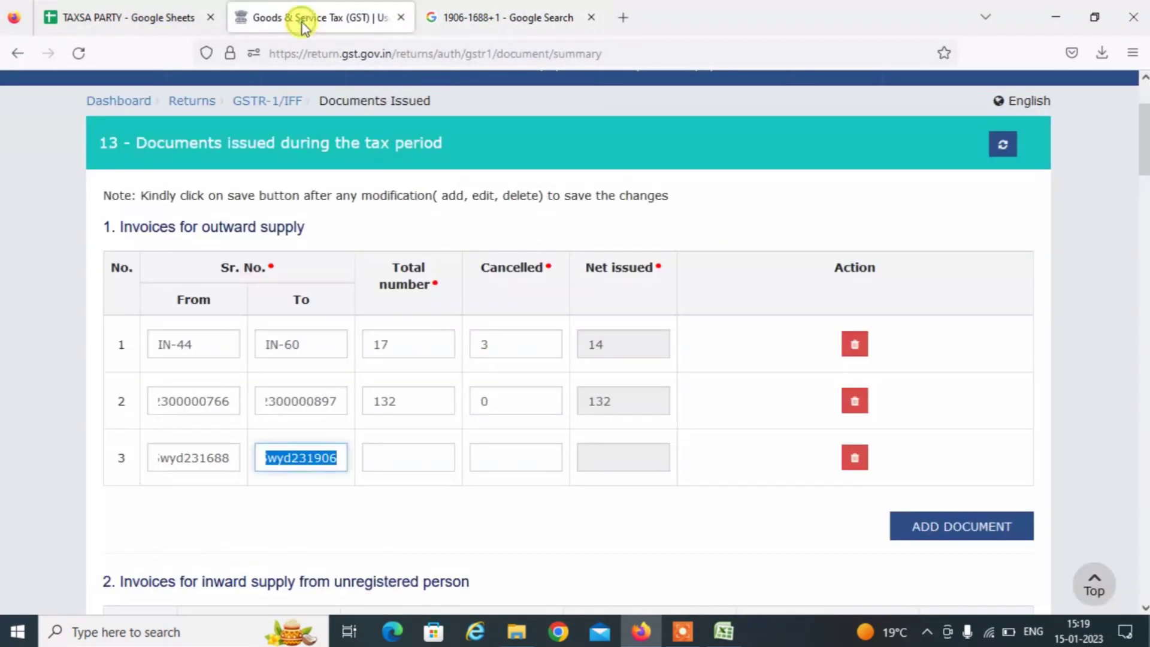
Record 219 total and 2 cancelled for row 3, checking the invoice count in Excel.
left_click(403, 452)
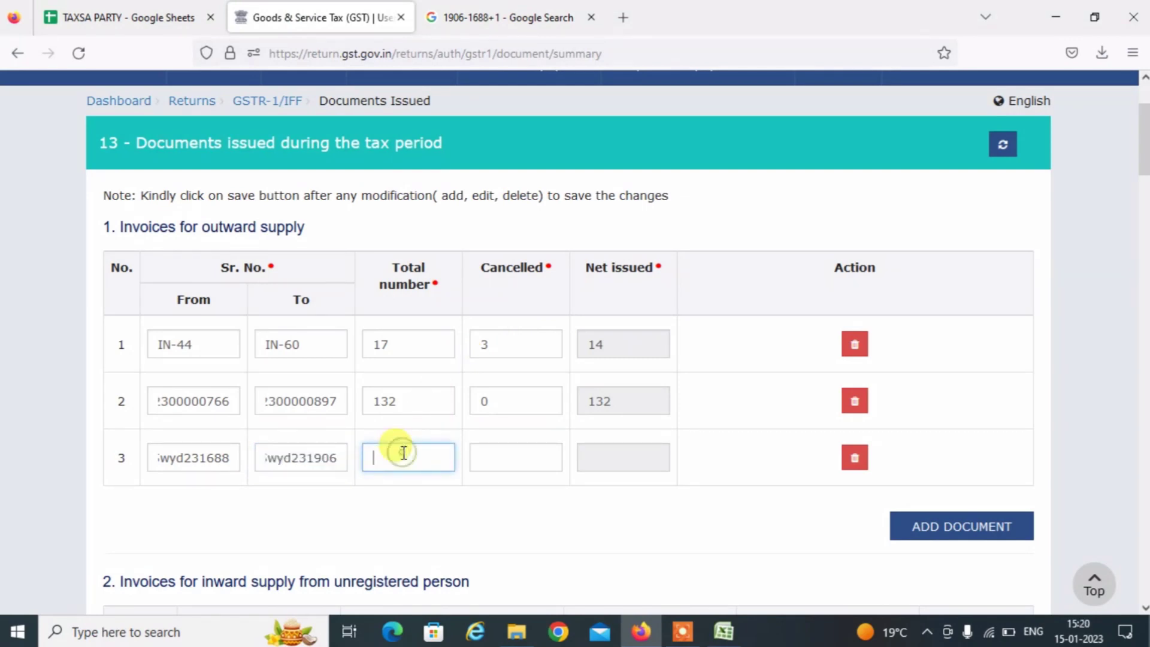
left_click(492, 524)
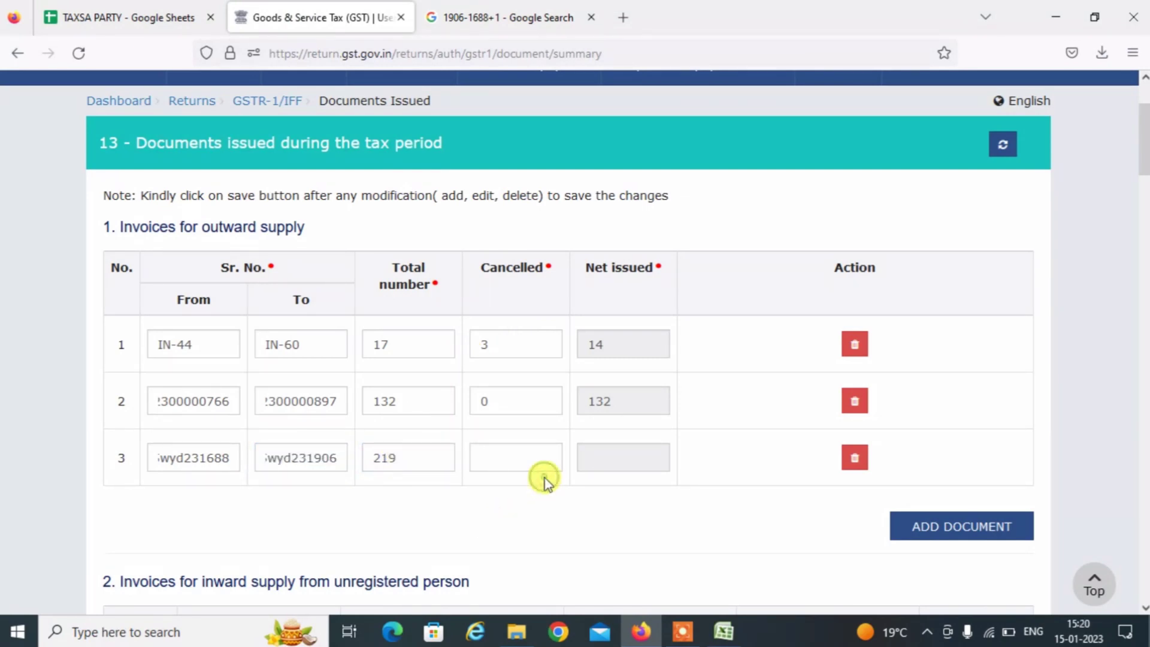
key("alt+Tab")
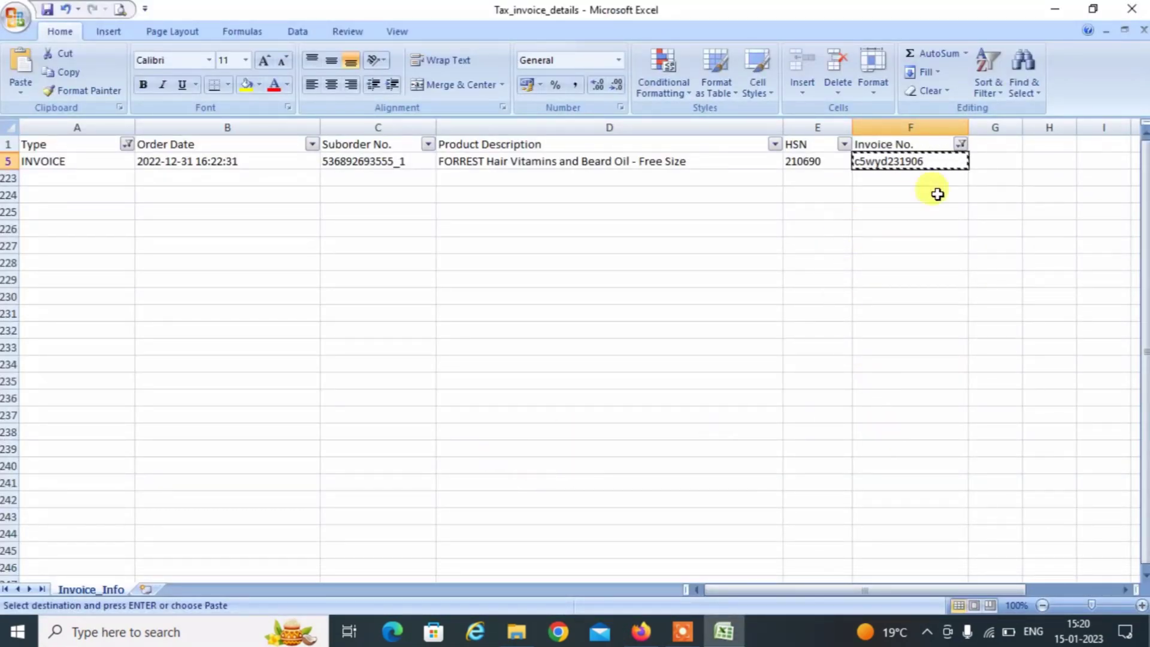
left_click(961, 144)
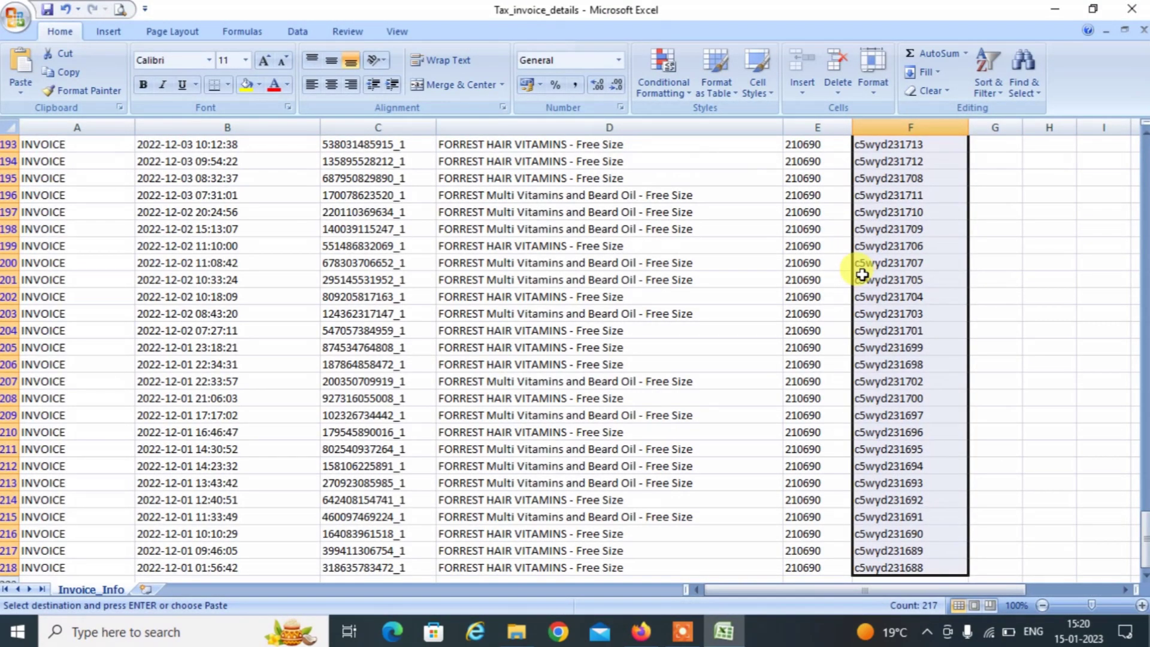
key("alt+Tab")
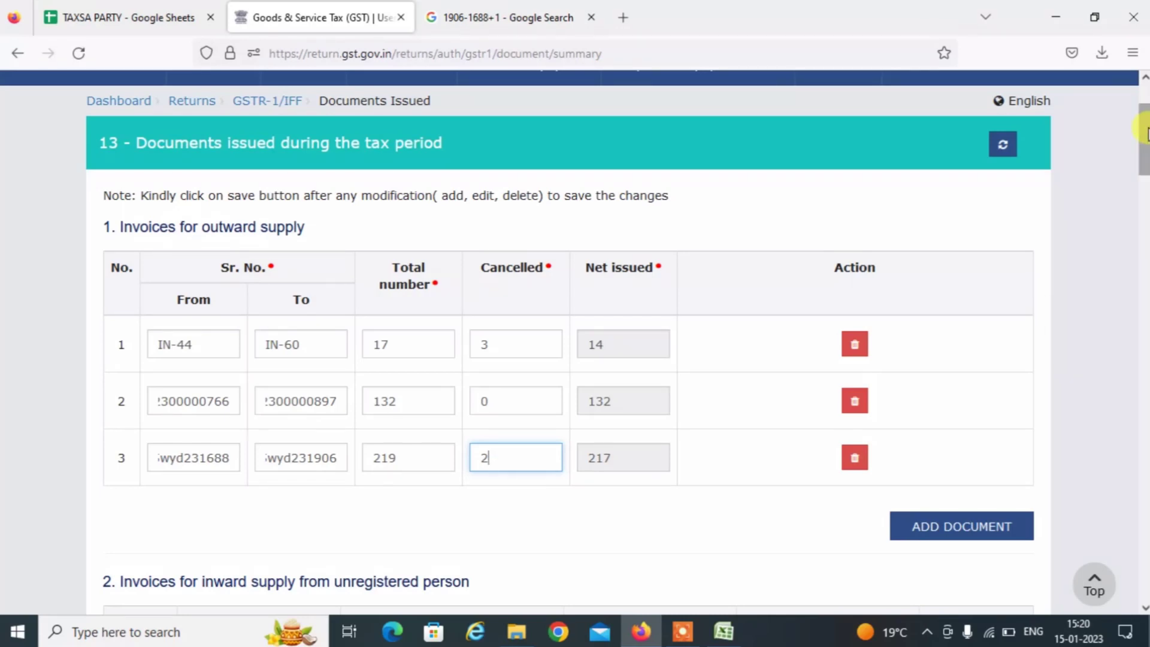
Add a blank row to the 5. Credit Note table.
left_click_drag(1145, 133, 1145, 308)
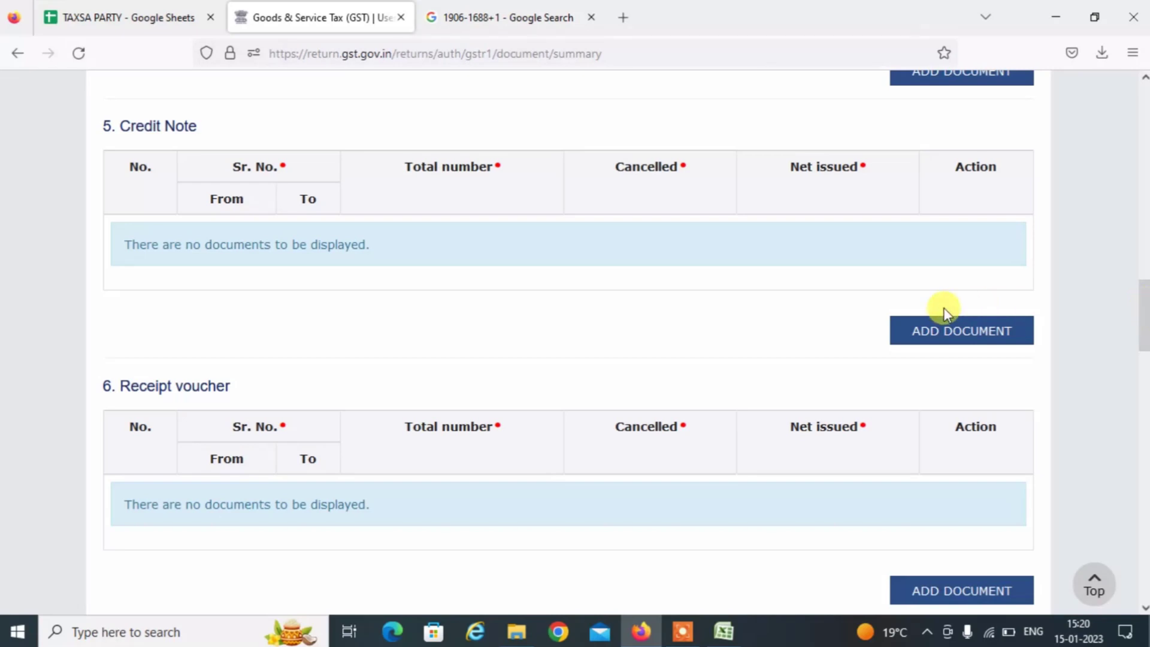
left_click(930, 328)
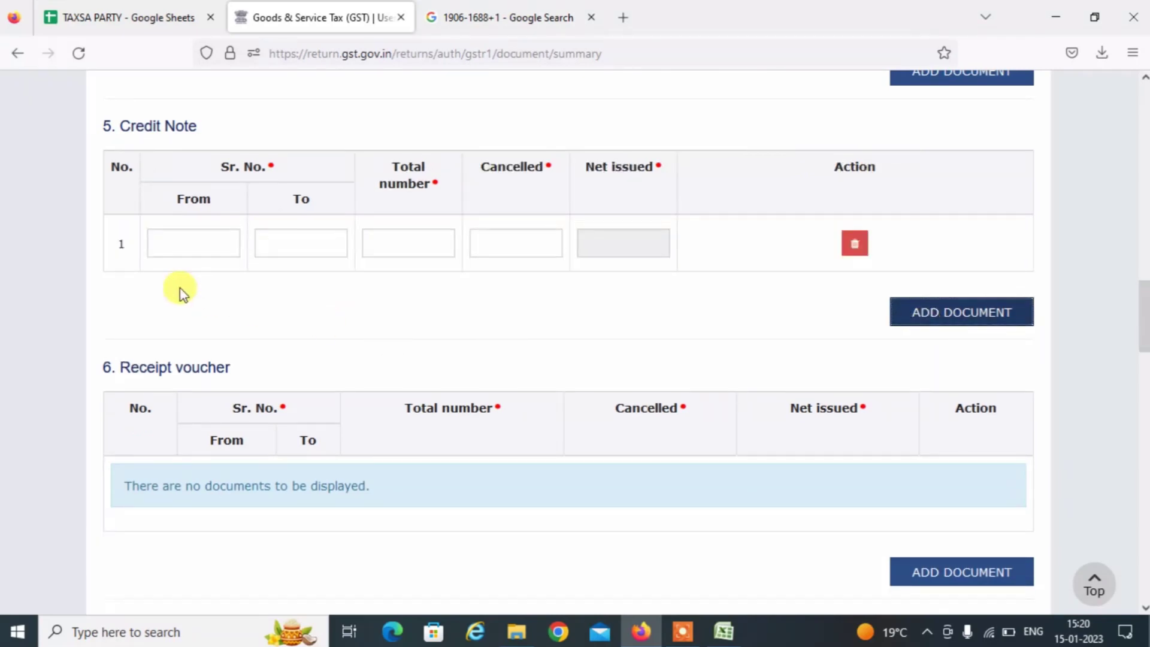
key("alt+Tab")
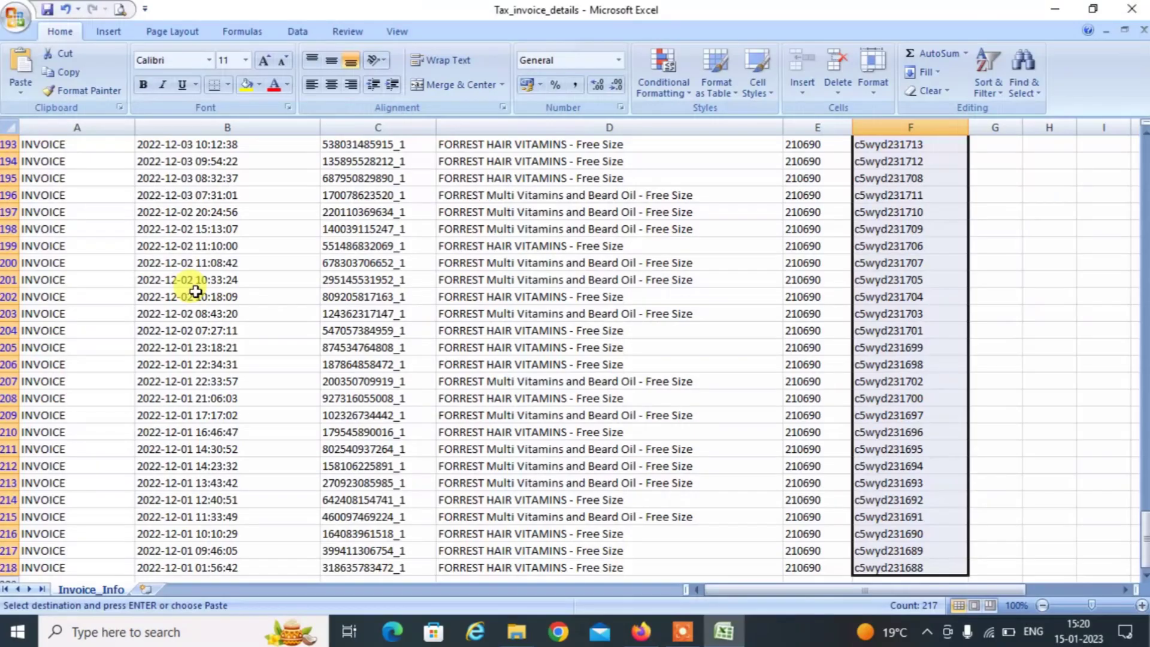
Filter the Type column to show only CREDIT INVOICE rows.
left_click(66, 164)
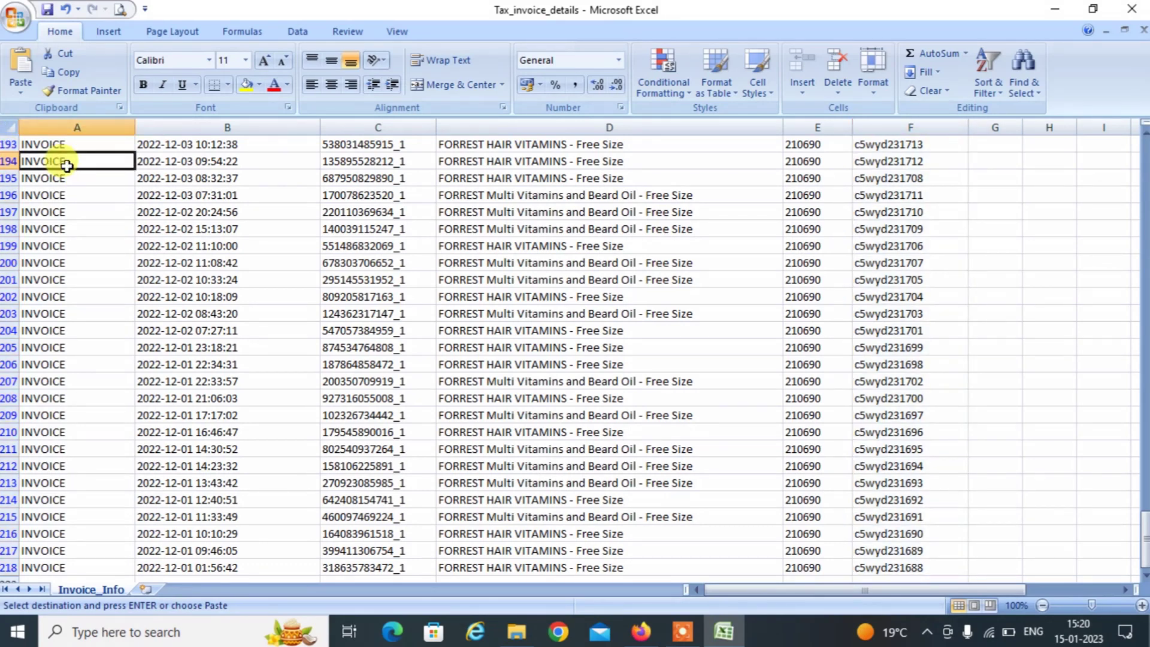
scroll(66, 165, "up", 20)
left_click(67, 165)
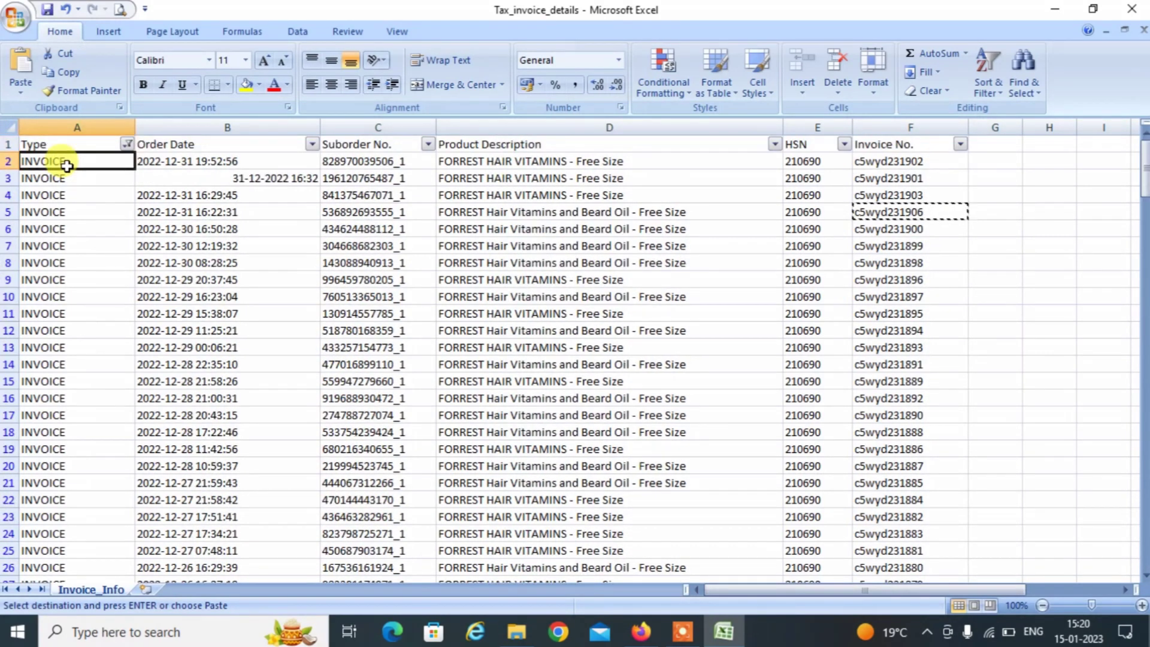
key("Up")
key("alt+Down")
key("Down")
key("Down")
key("Down")
key("Down")
key("Down")
key("Down")
key("Down")
key("Down")
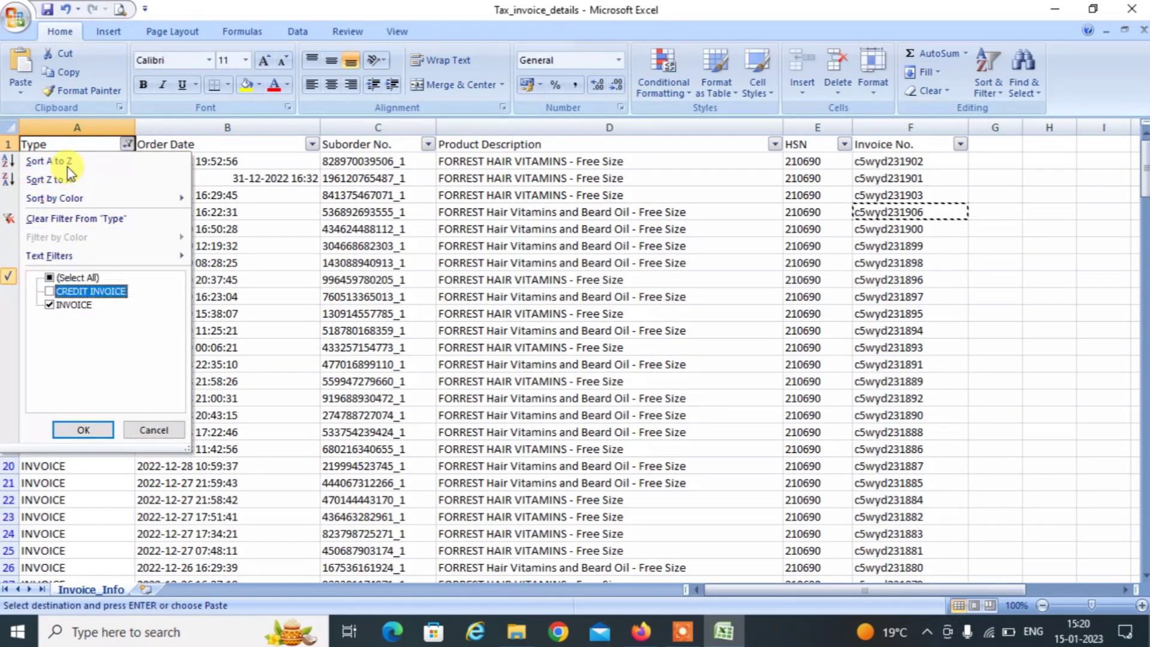
key("Down")
key("space")
key("Up")
key("Return")
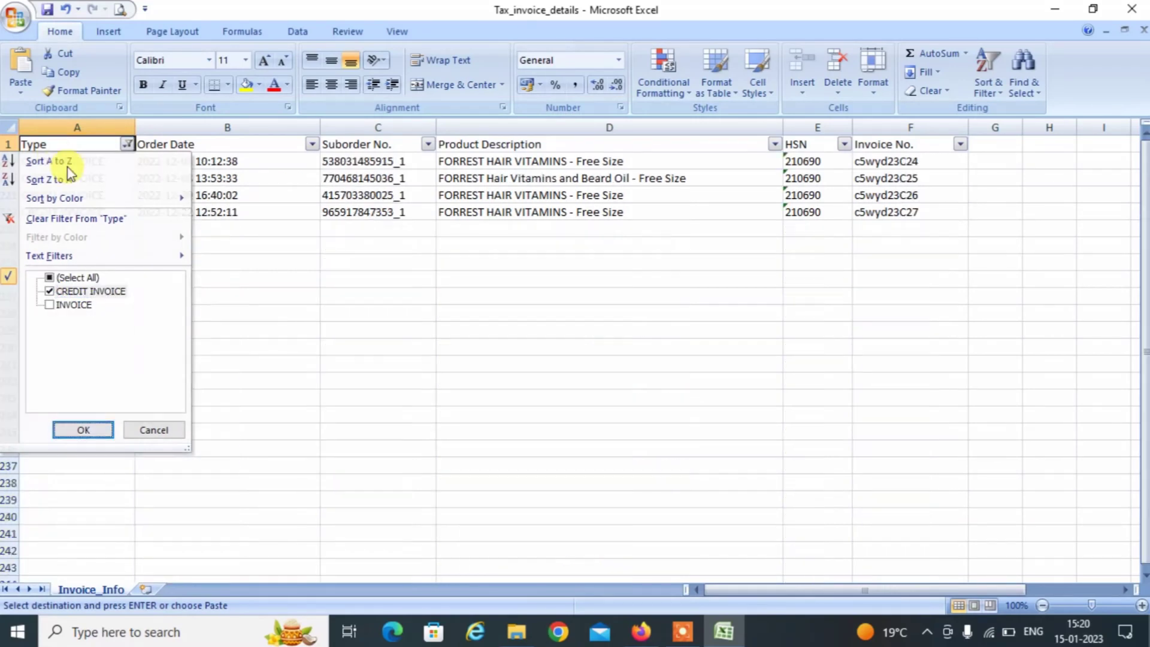
Copy credit invoices c5wyd23C24 and c5wyd23C27 into the Credit Note From and To fields.
key("Right")
key("Right")
key("Right")
key("Right")
key("Down")
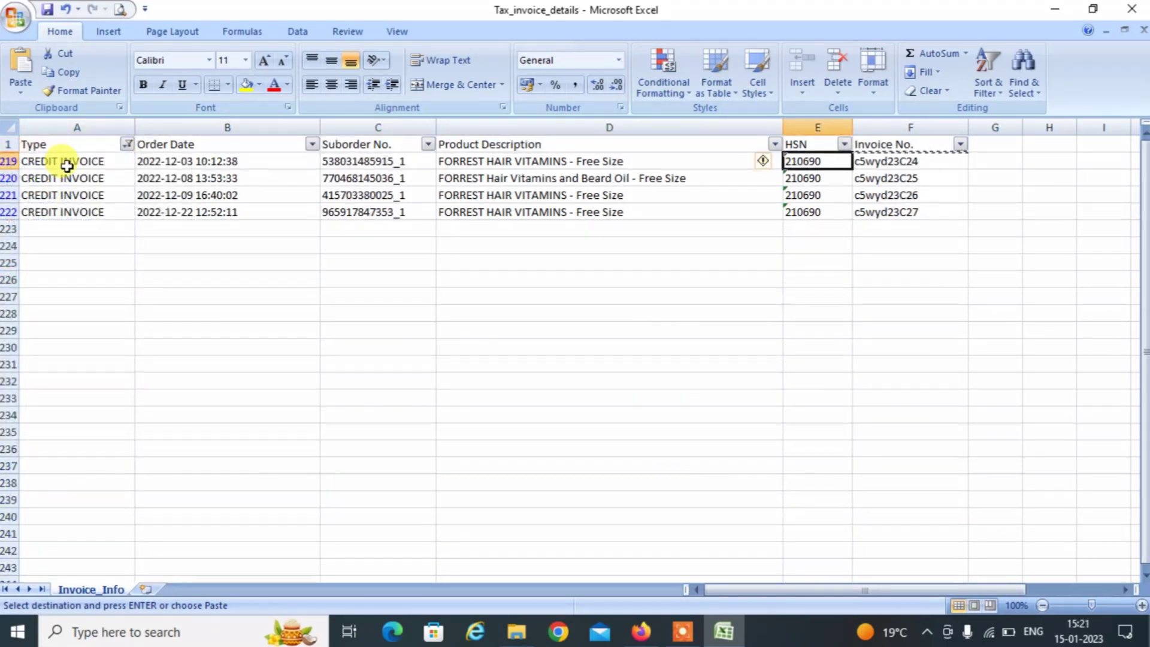
key("Right")
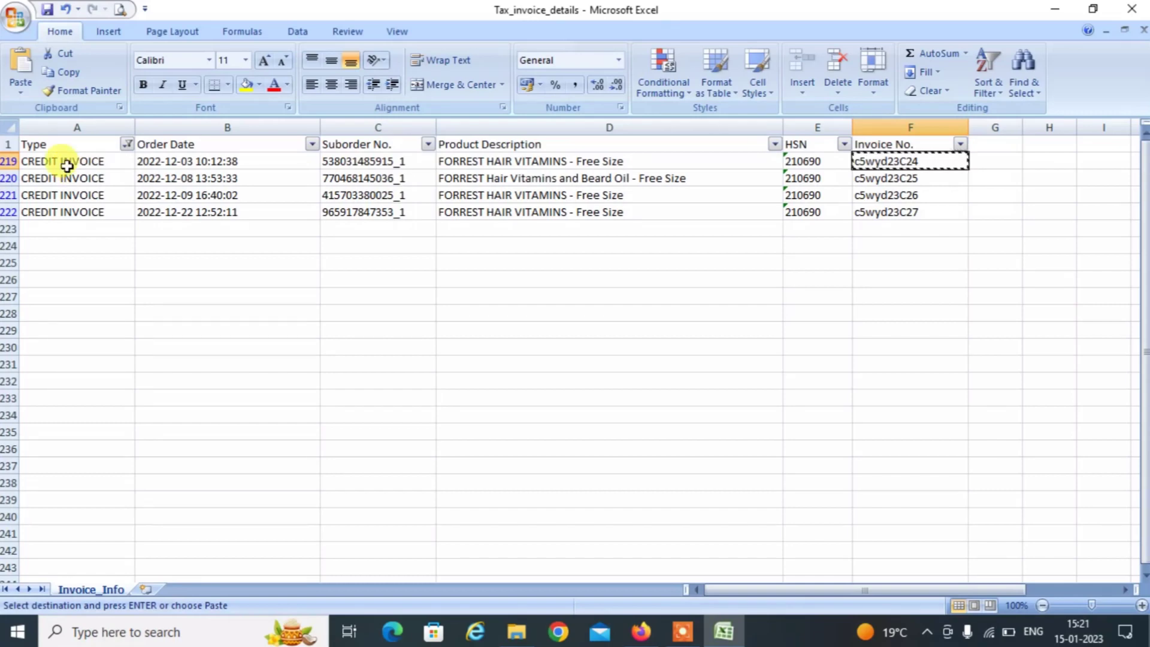
key("alt+Tab")
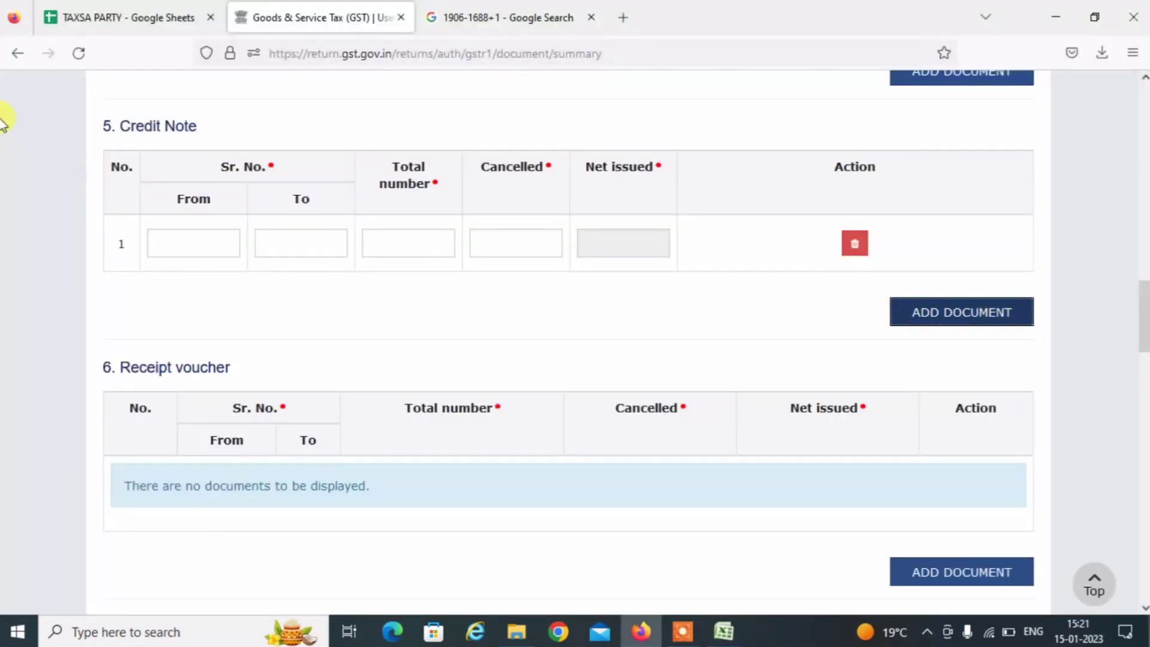
left_click(197, 244)
key("Tab")
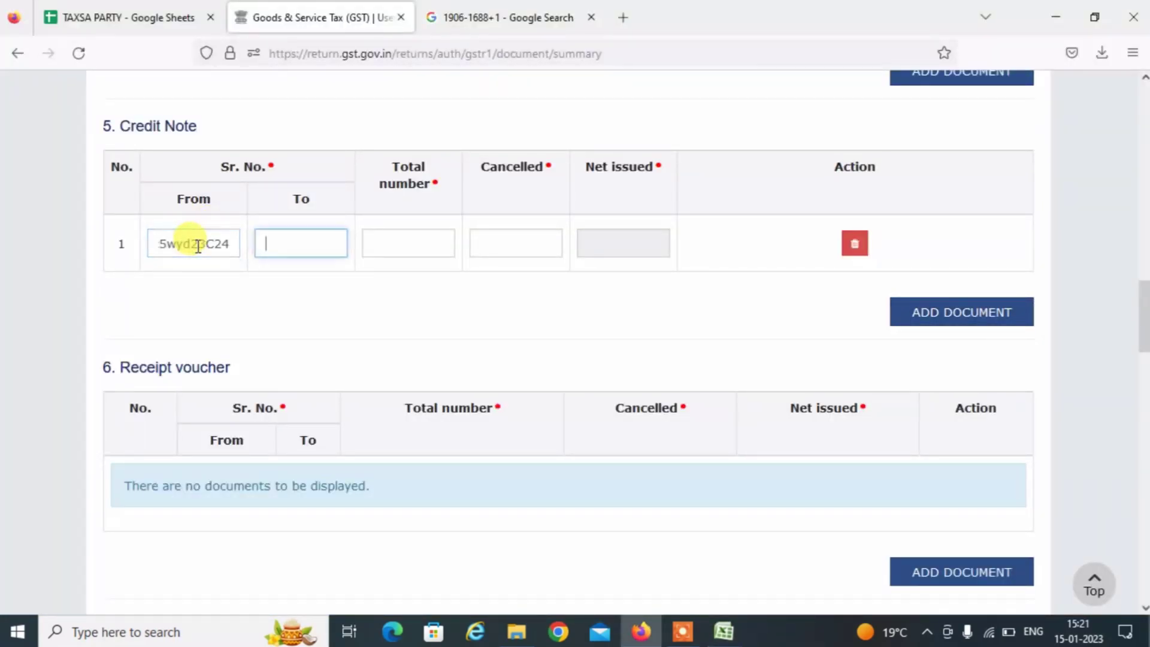
key("alt+Tab")
key("Down")
key("Down")
key("Down")
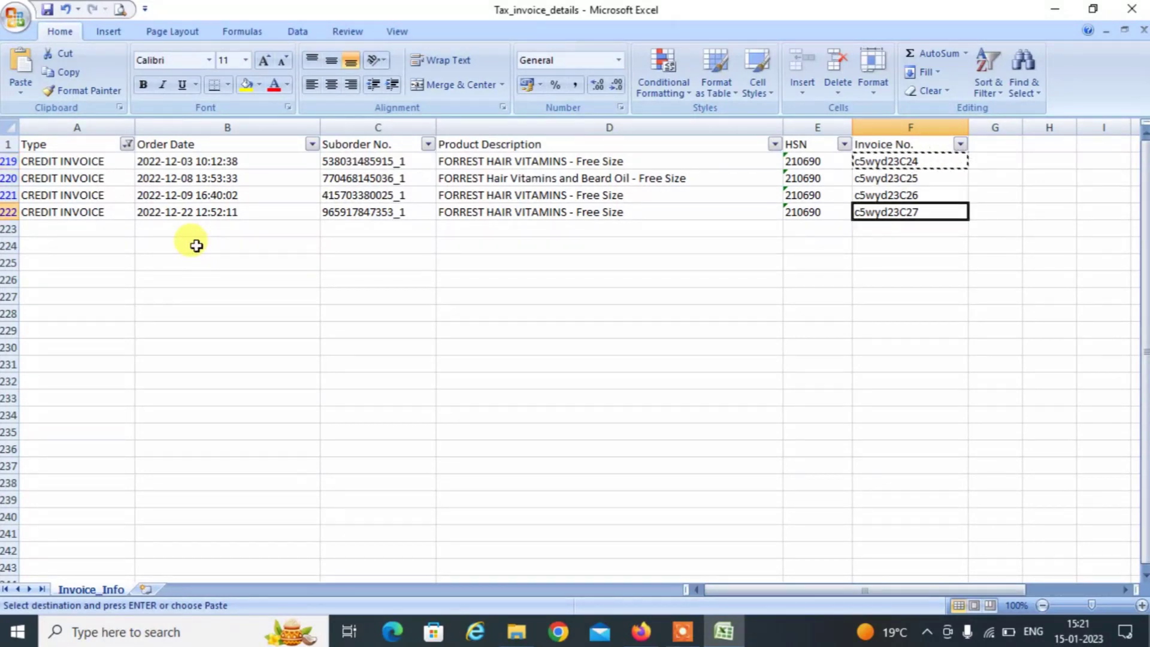
key("ctrl+c")
key("alt+Tab")
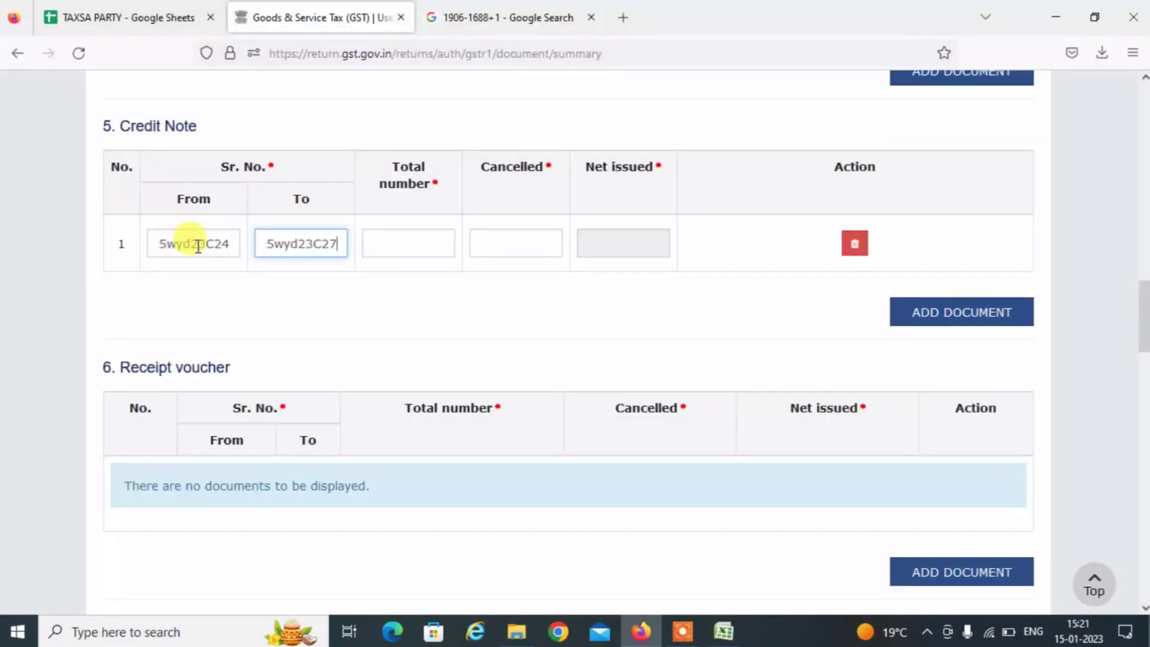
Enter 4 total and 0 cancelled for the credit note, then add a second Credit Note row.
key("Tab")
key("alt+Tab")
key("alt+Tab")
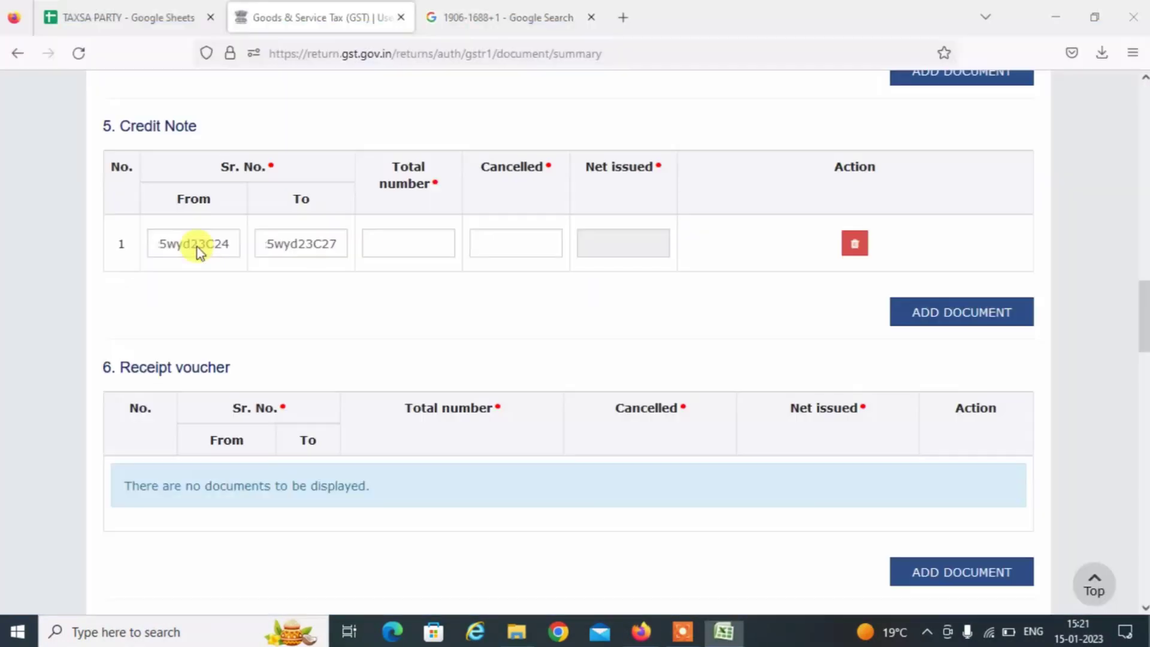
type("4")
key("Tab")
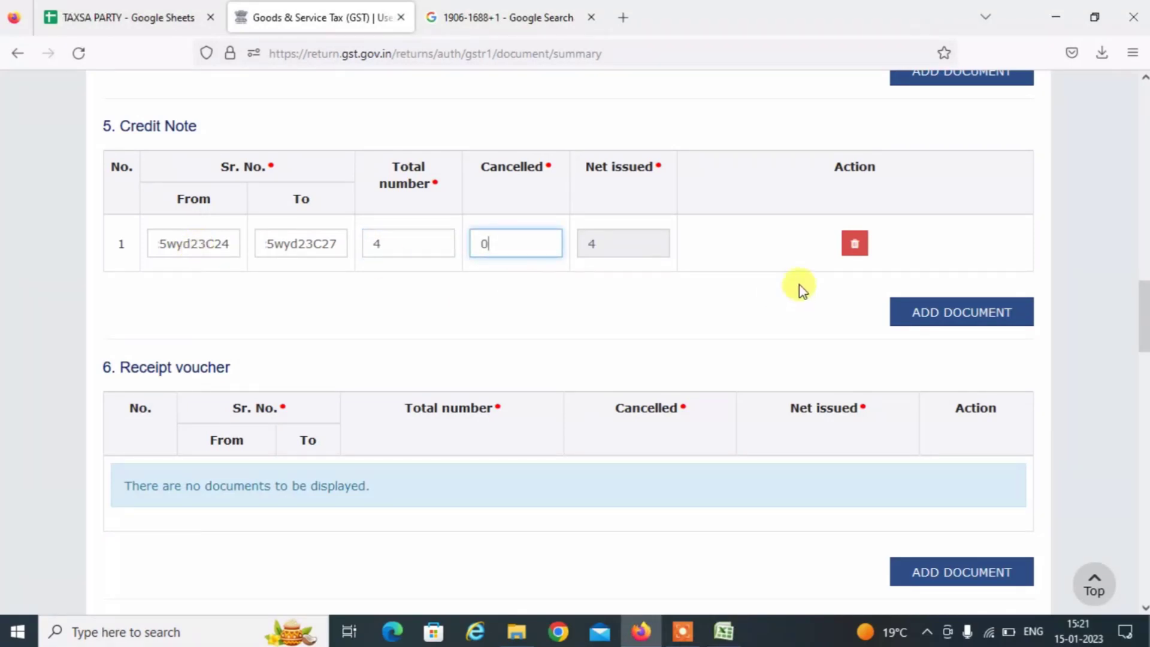
left_click(965, 328)
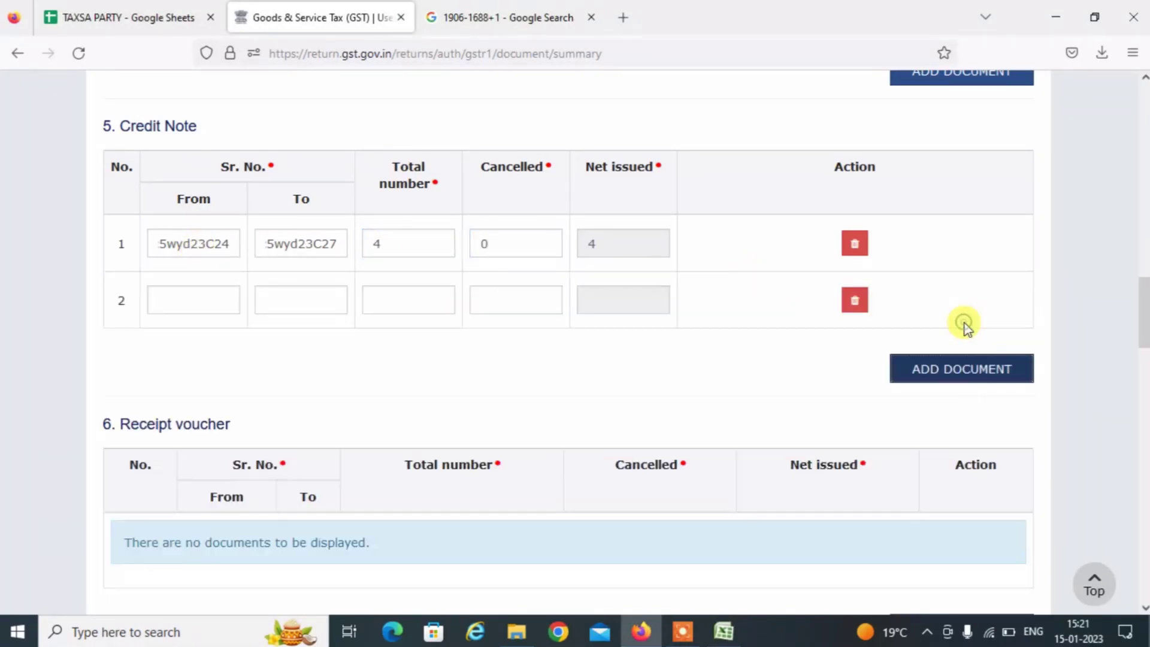
left_click(203, 301)
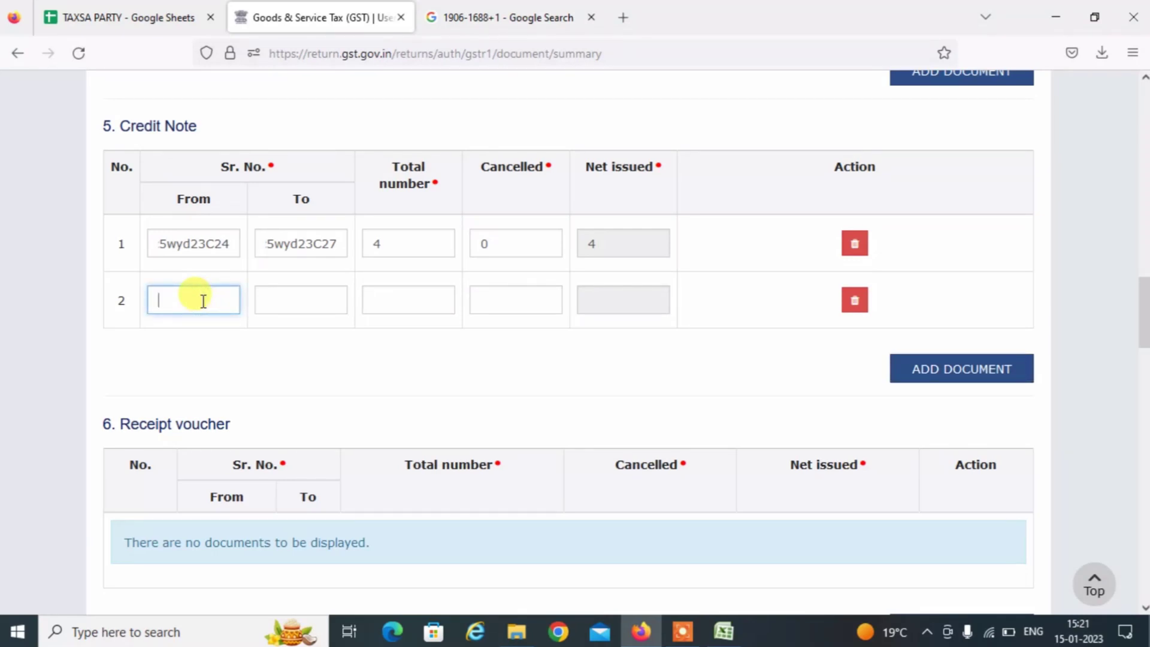
key("alt+Tab")
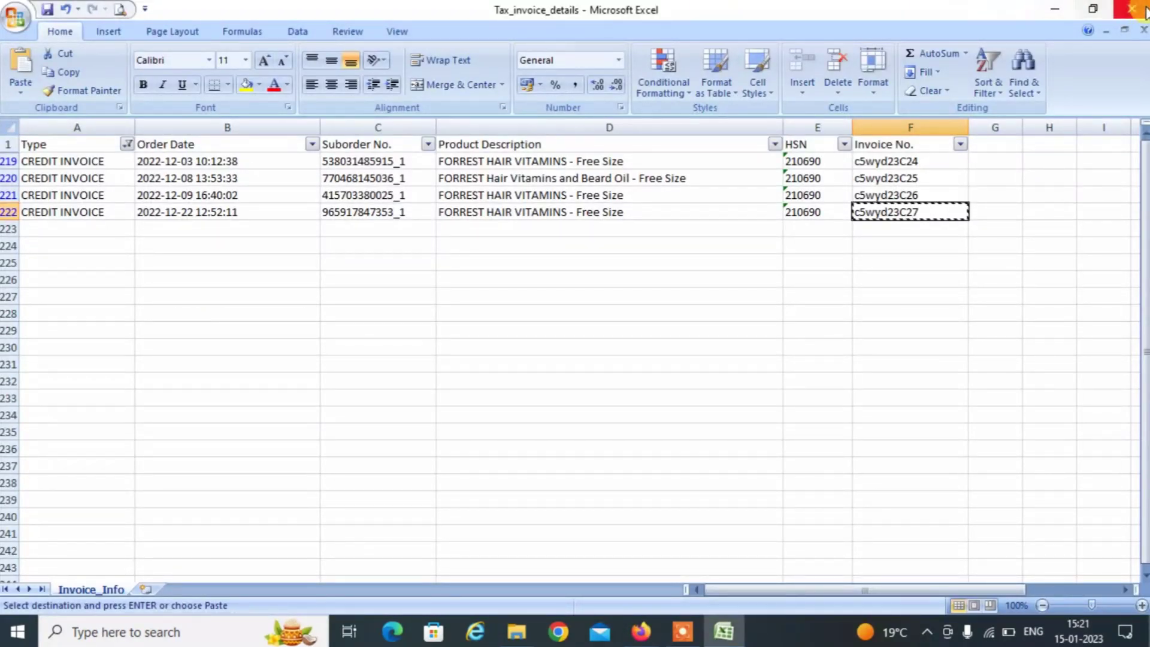
Discard changes to Tax_invoice_details, then open flipkart sales via E COMMERCE SELLERS > FLIPKART.
left_click(1130, 8)
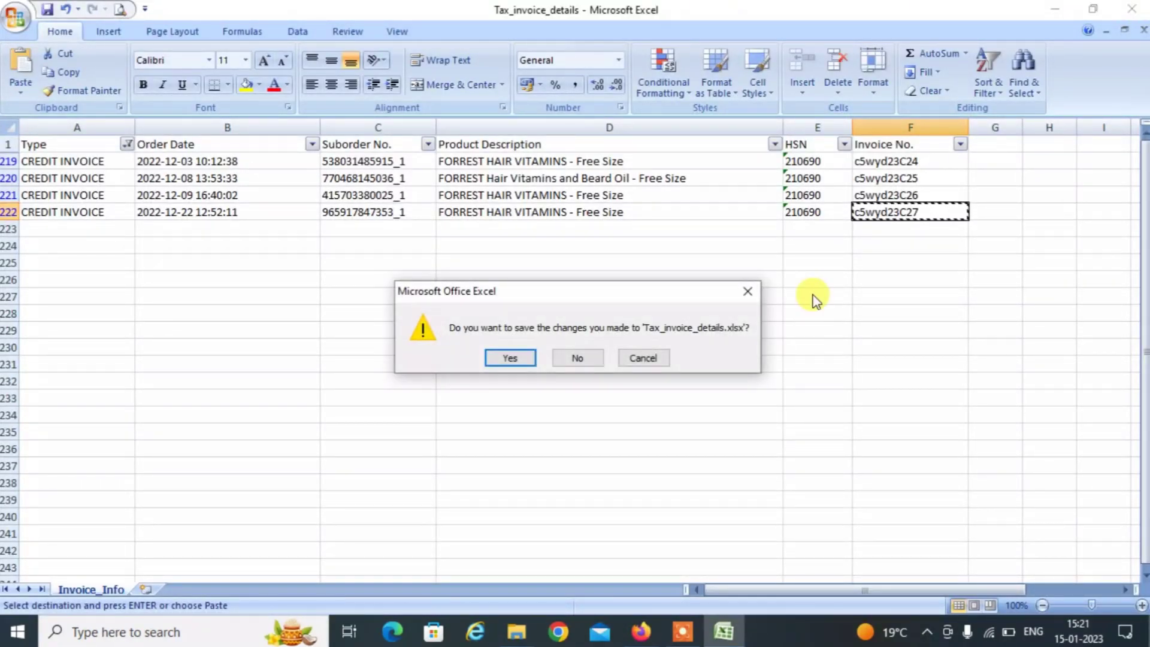
left_click(578, 358)
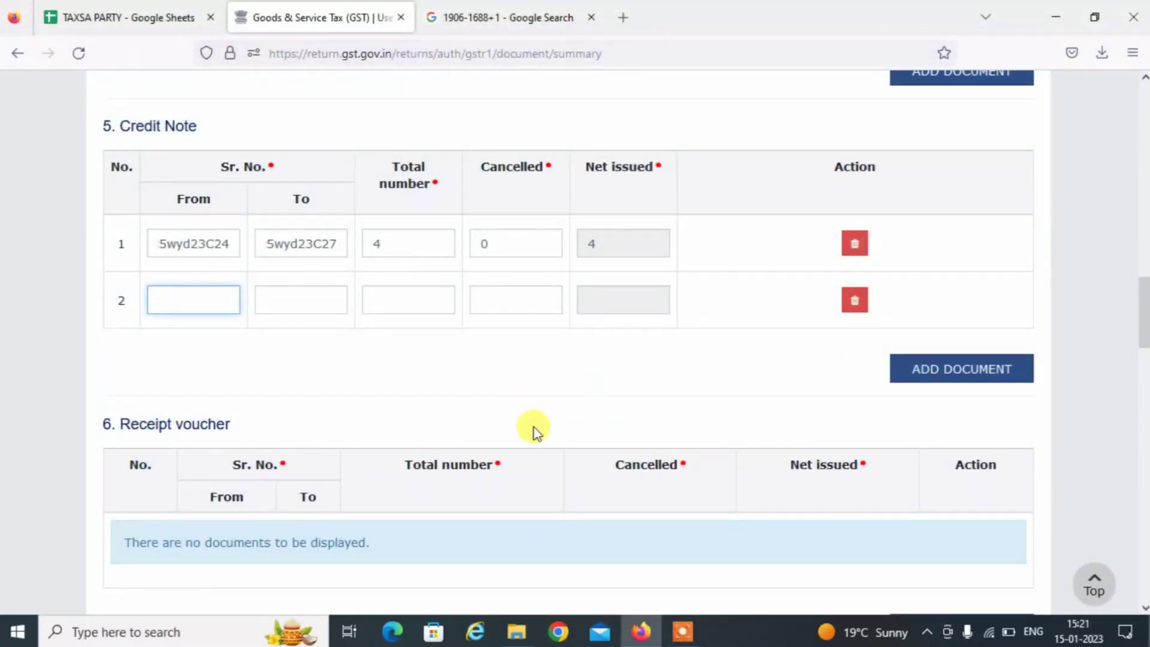
key("alt+Tab")
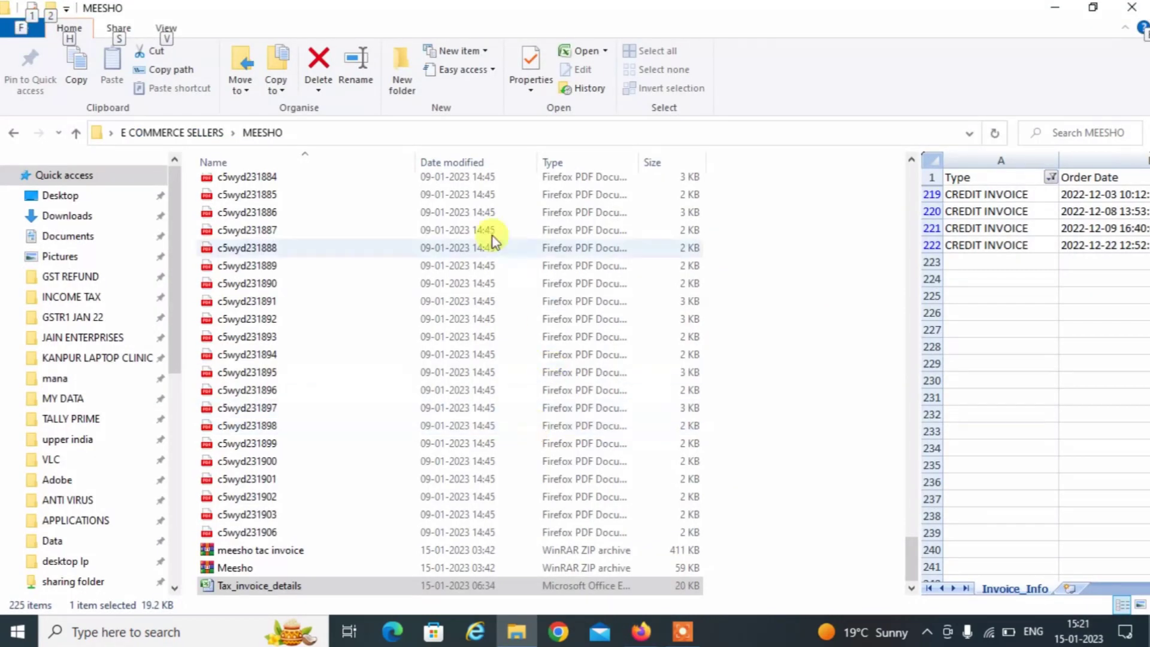
left_click(196, 132)
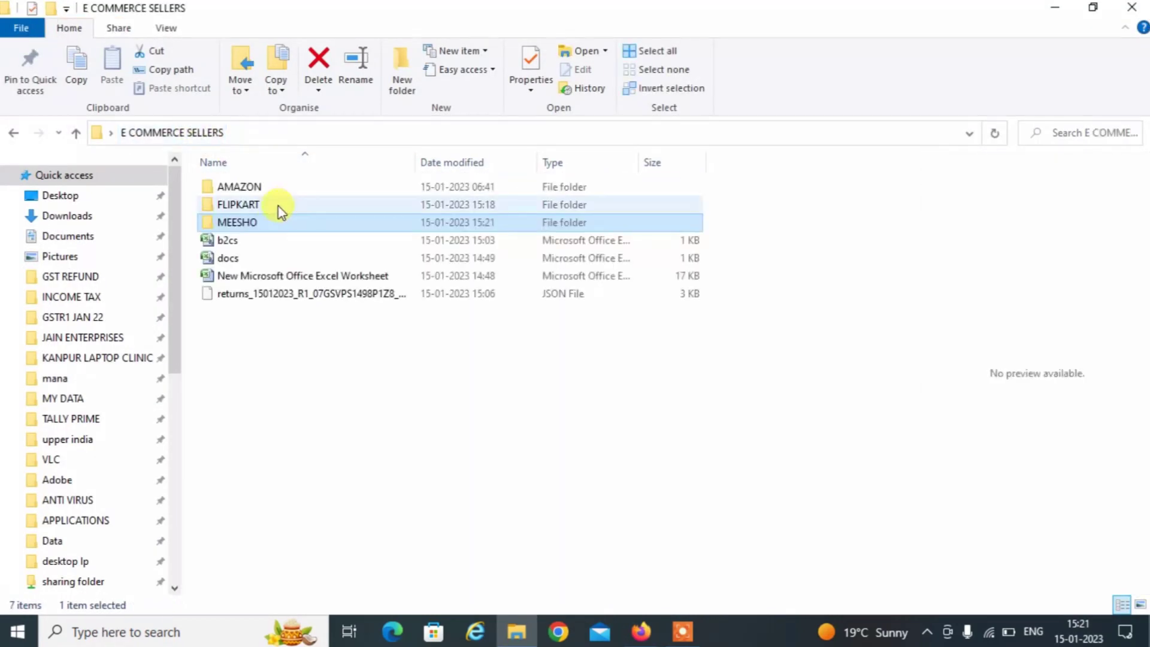
double_click(279, 207)
left_click(252, 190)
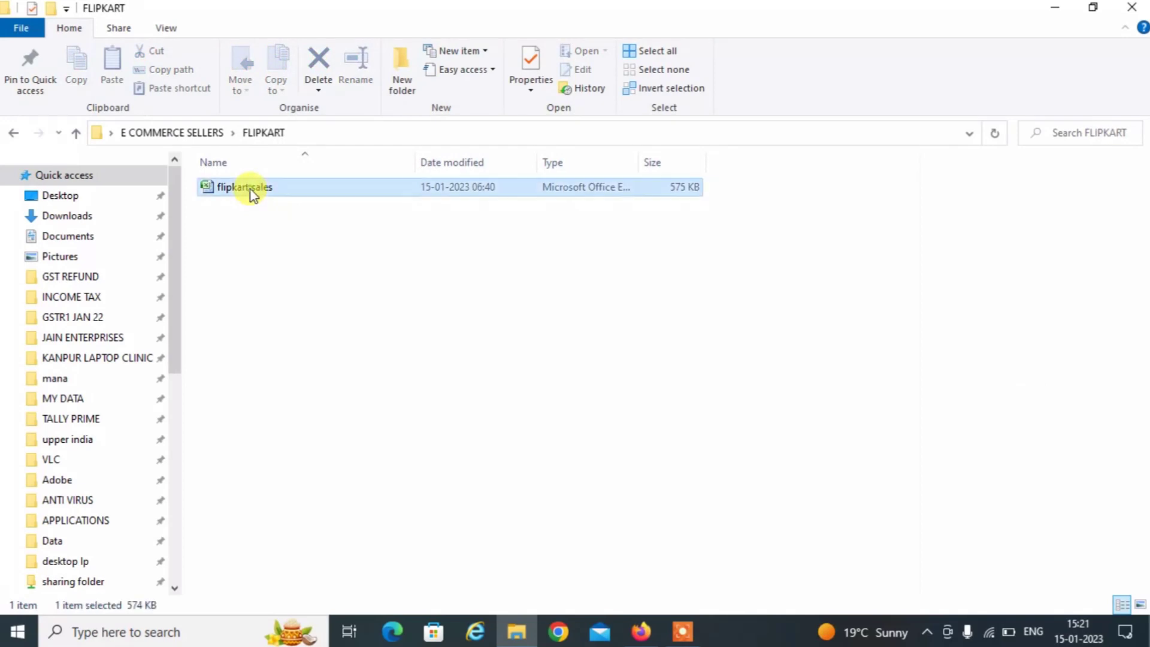
double_click(251, 190)
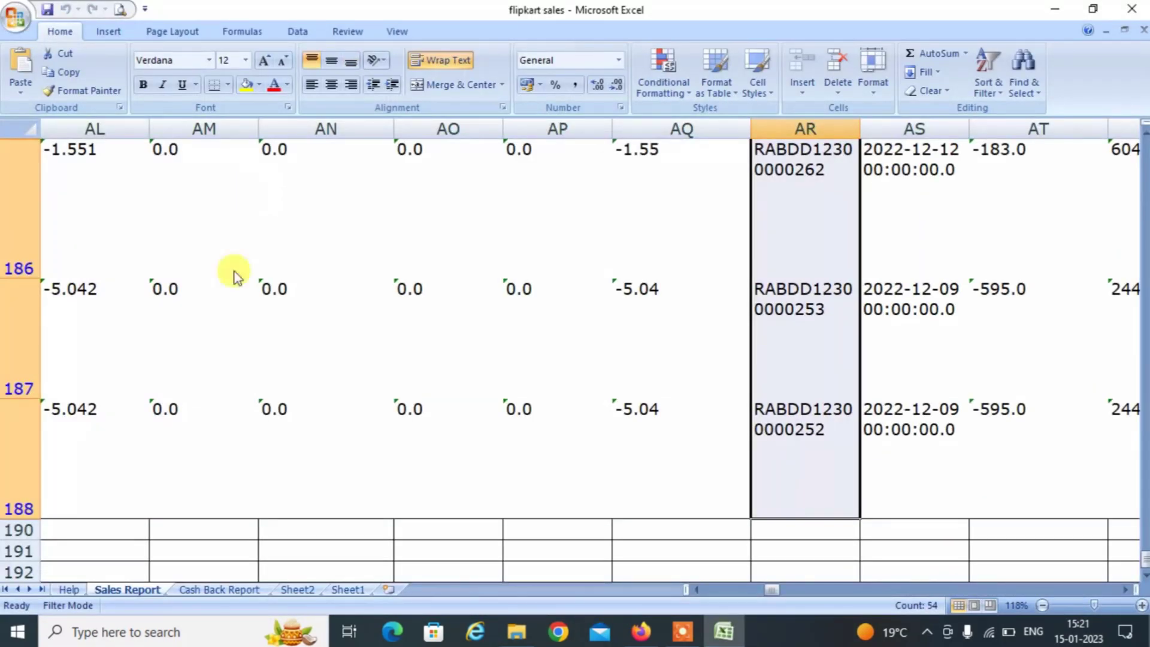
Filter the Flipkart sales report's Event Type column to Return events only.
key("alt+Tab")
left_click(200, 370)
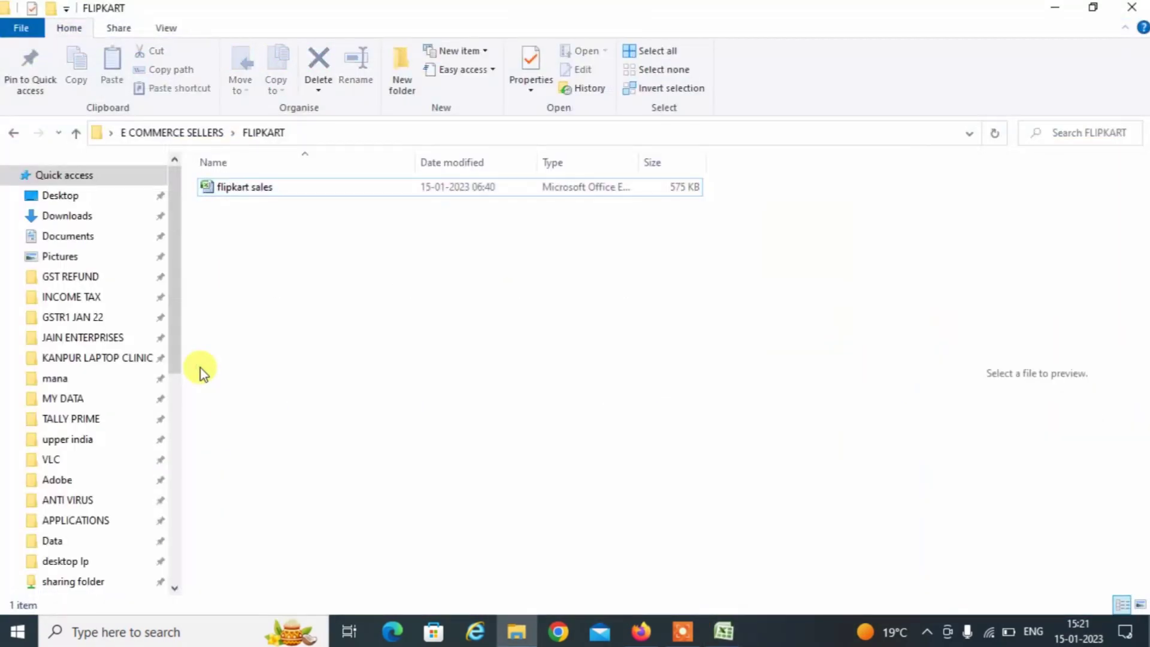
left_click_drag(201, 368, 695, 534)
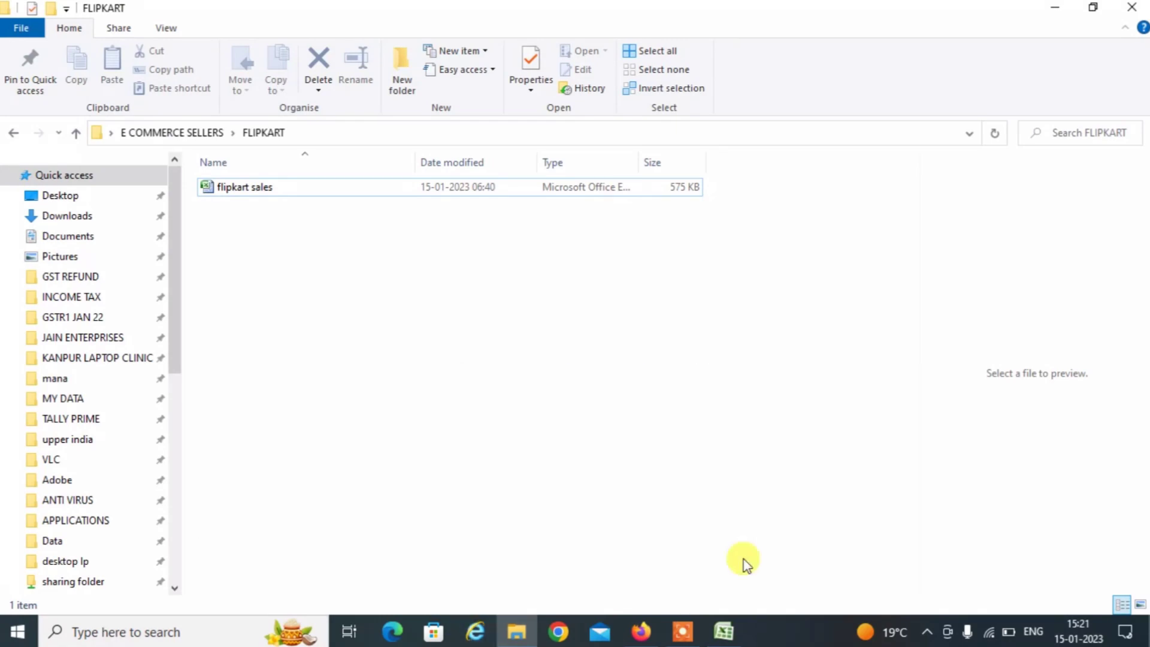
left_click(724, 631)
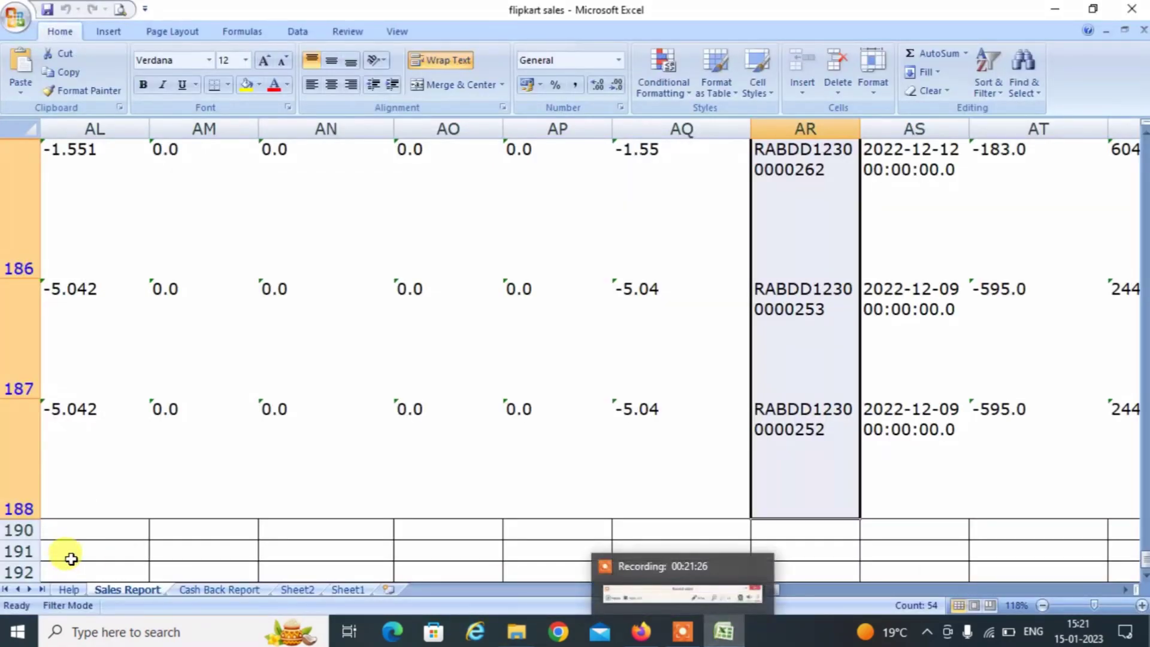
left_click(355, 291)
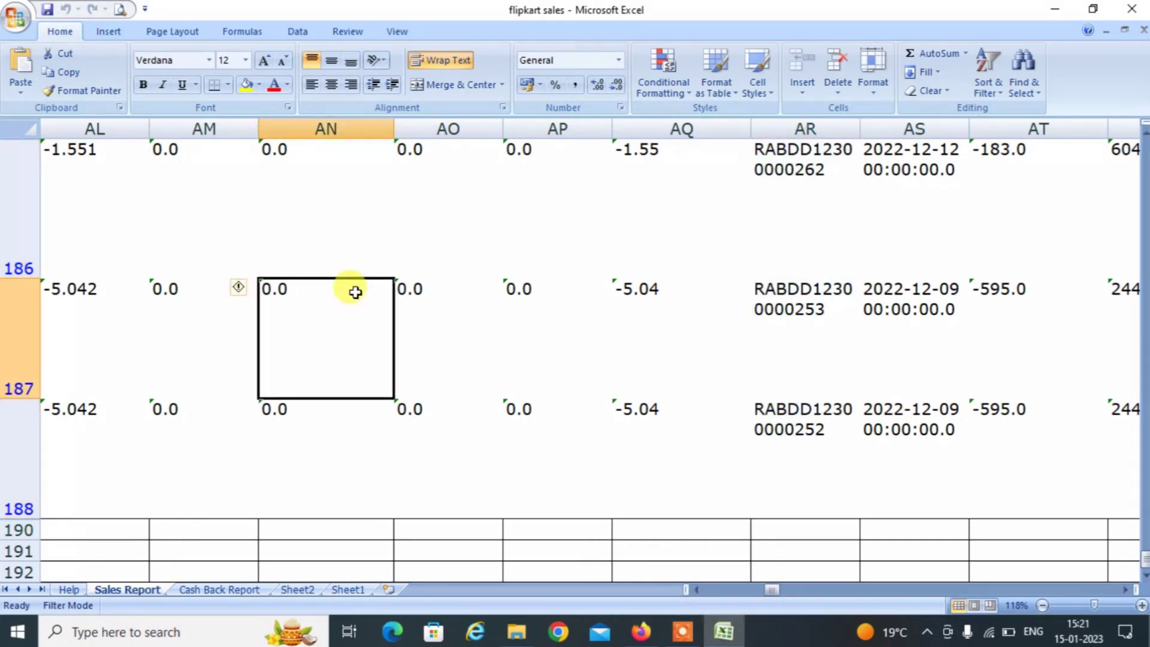
key("ctrl+Up")
key("ctrl+Left")
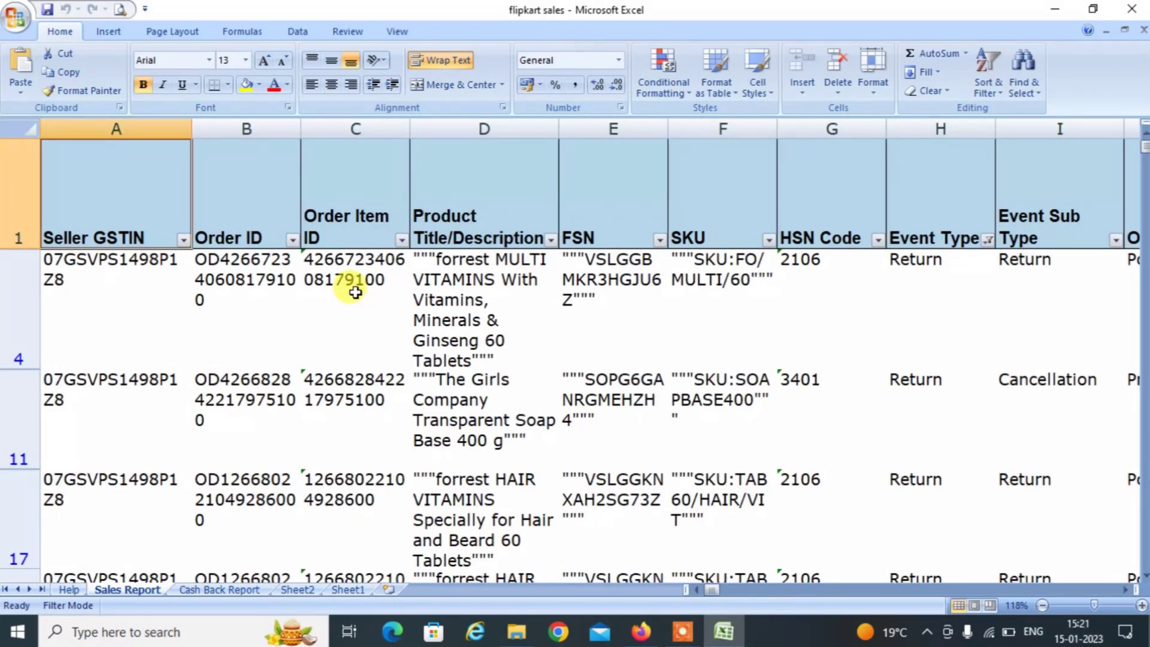
key("Right")
key("Right")
key("Right")
key("Right")
key("Right")
key("Right")
key("Right")
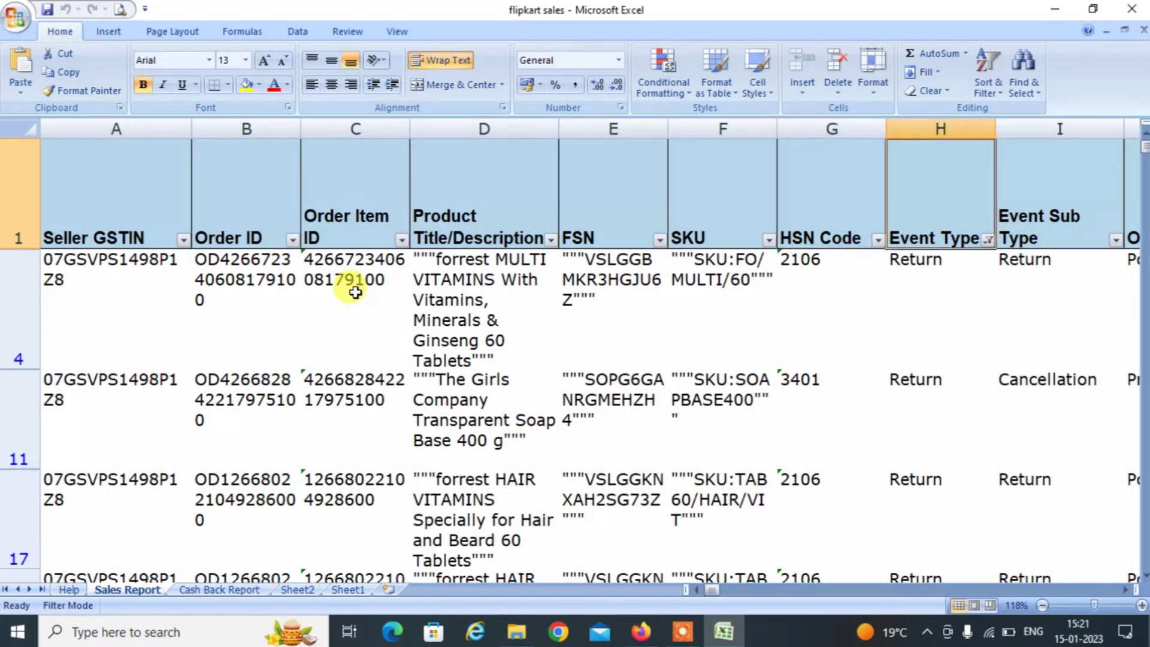
key("alt+Down")
key("Down")
key("Down")
key("Down")
key("Down")
key("Down")
key("Down")
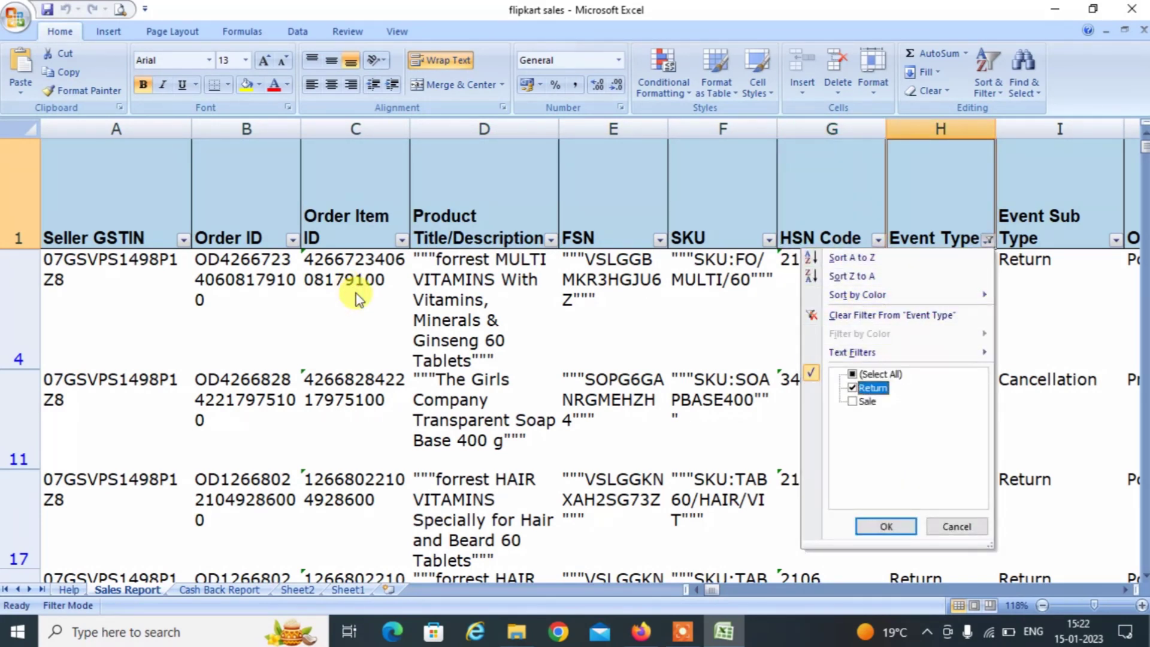
key("Return")
key("Right")
key("Right")
key("Right")
key("Right")
key("Right")
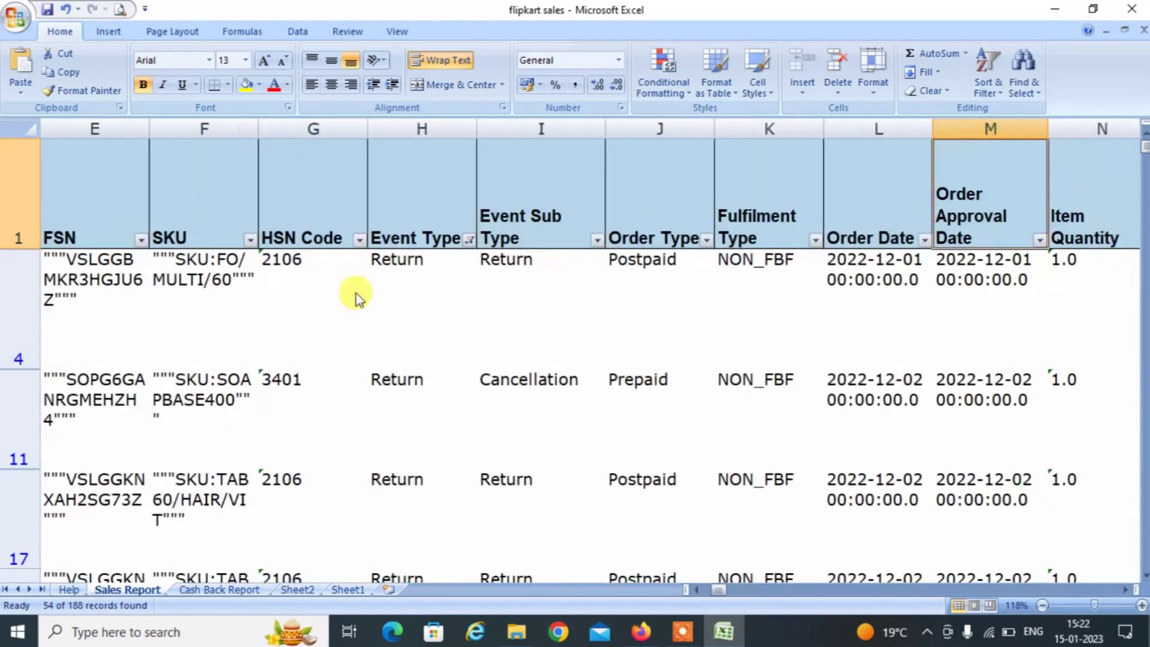
key("Right")
key("Right")
key("Right")
key("Right")
key("Right")
key("Right")
key("Right")
key("Right")
key("Right")
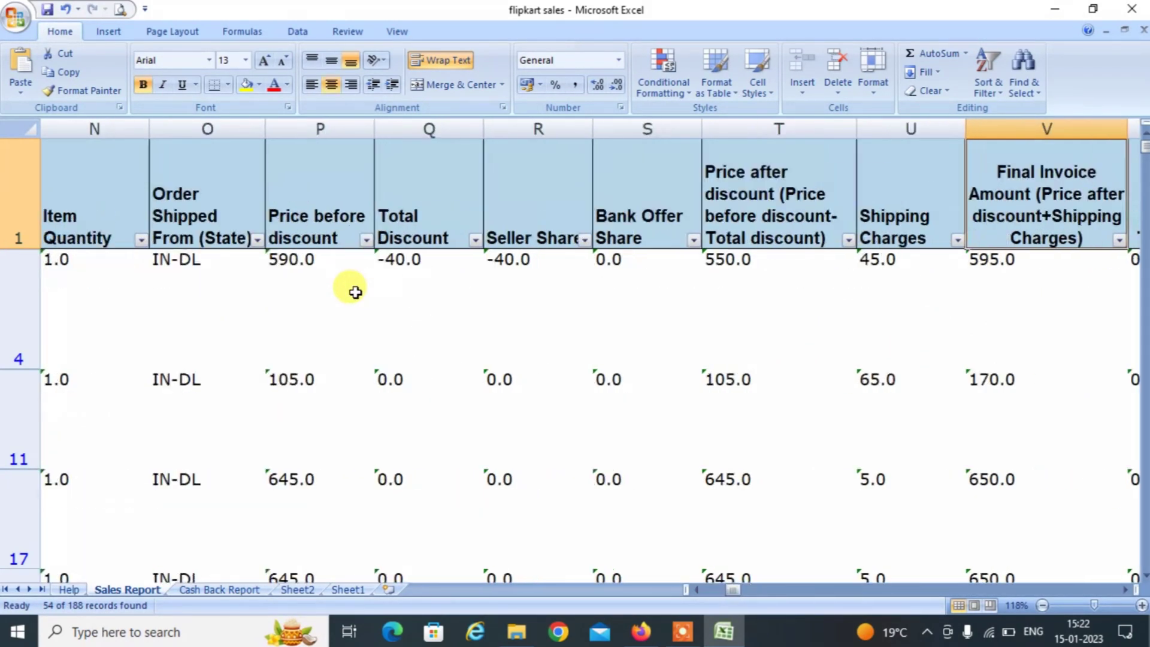
key("Right")
key("Right")
key("Right")
key("Right")
key("Right")
key("Right")
key("Right")
key("Right")
key("Right")
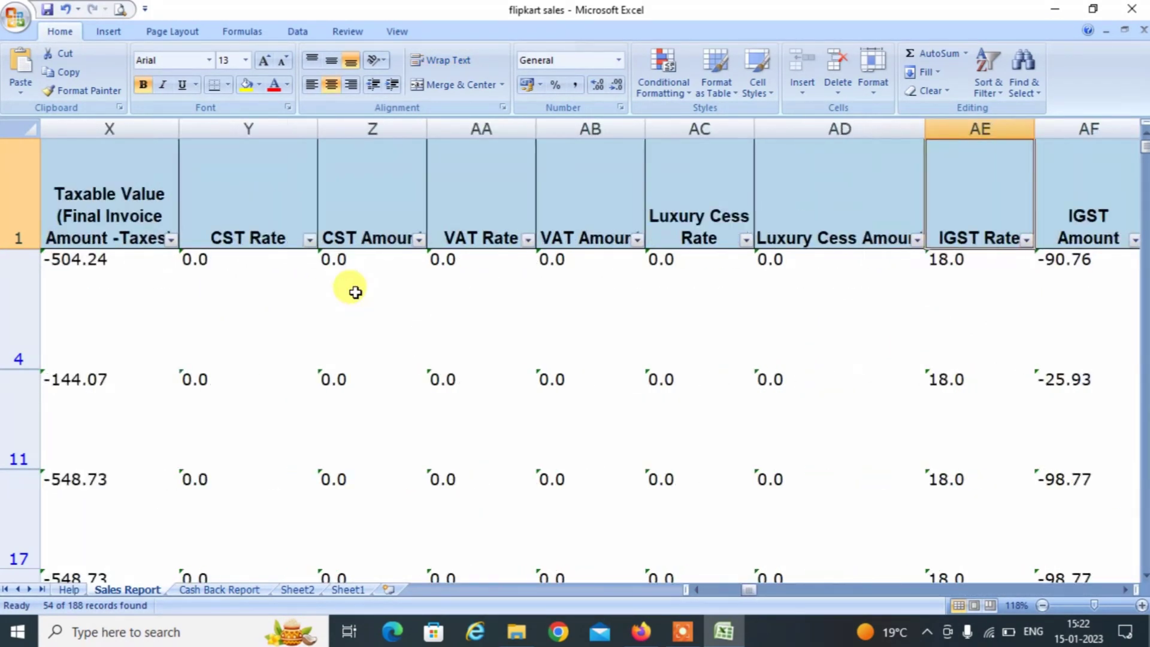
key("Right")
key("Right")
key("Right")
key("Right")
key("Right")
key("Right")
key("Right")
key("Right")
key("Right")
key("Right")
key("Right")
key("Right")
key("Right")
key("Right")
key("Right")
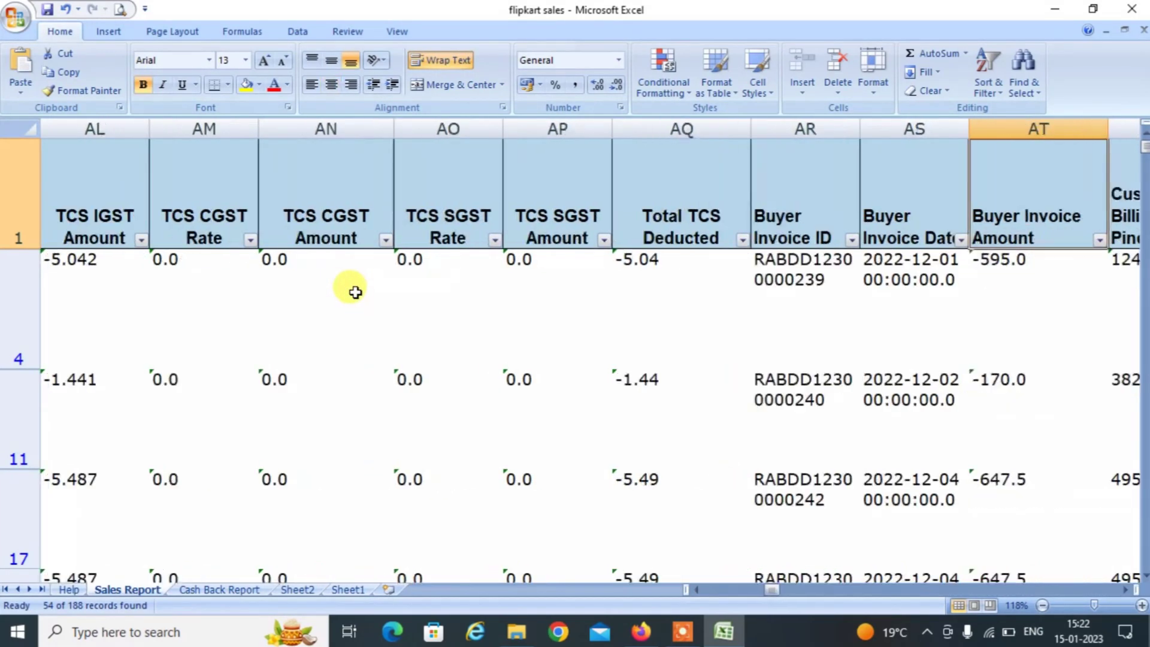
key("Left")
key("Left")
key("Left")
key("Right")
key("alt+Down")
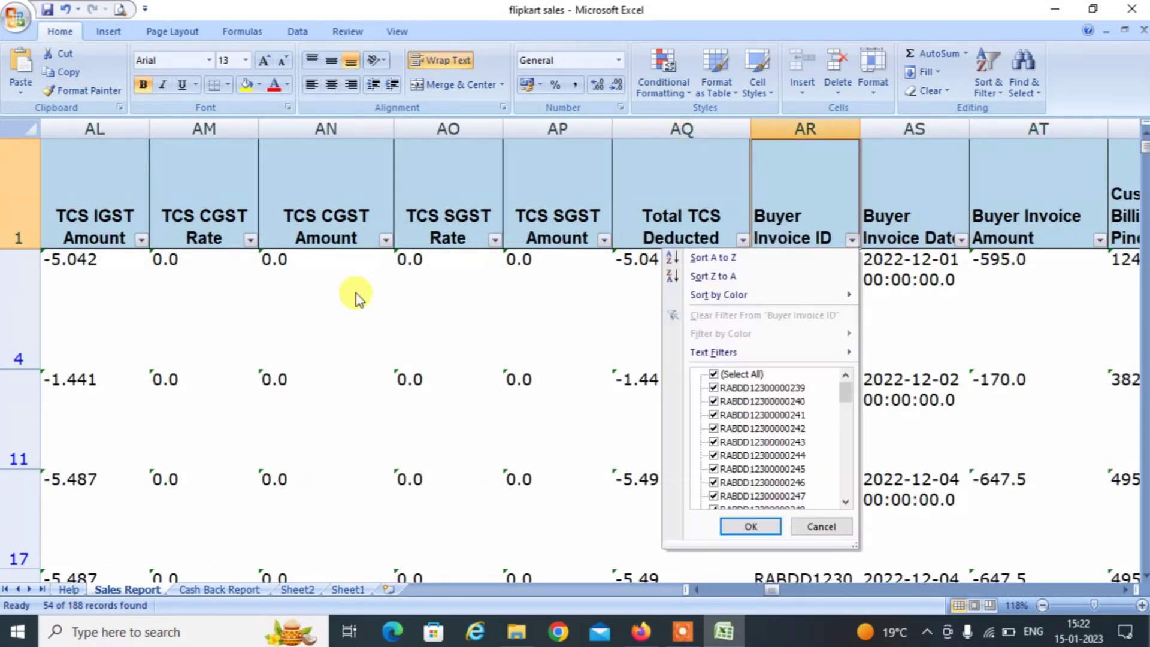
key("Down")
key("Down")
key("Down")
key("Down")
key("Down")
key("space")
key("Down")
key("space")
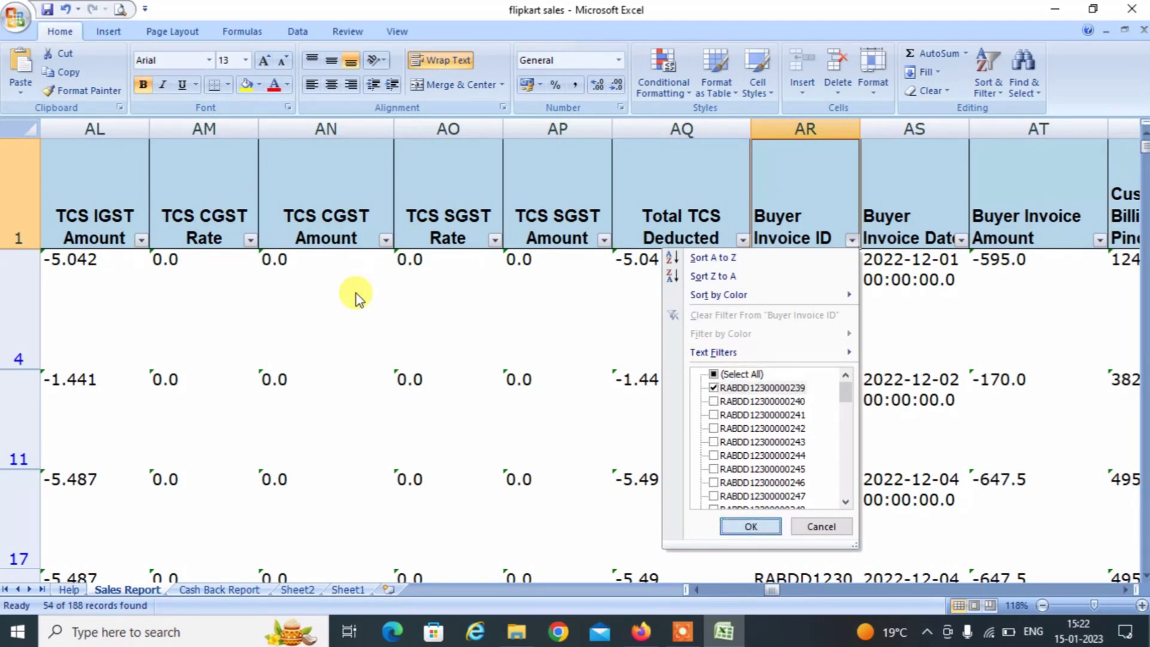
key("Return")
key("ctrl+c")
key("alt+Tab")
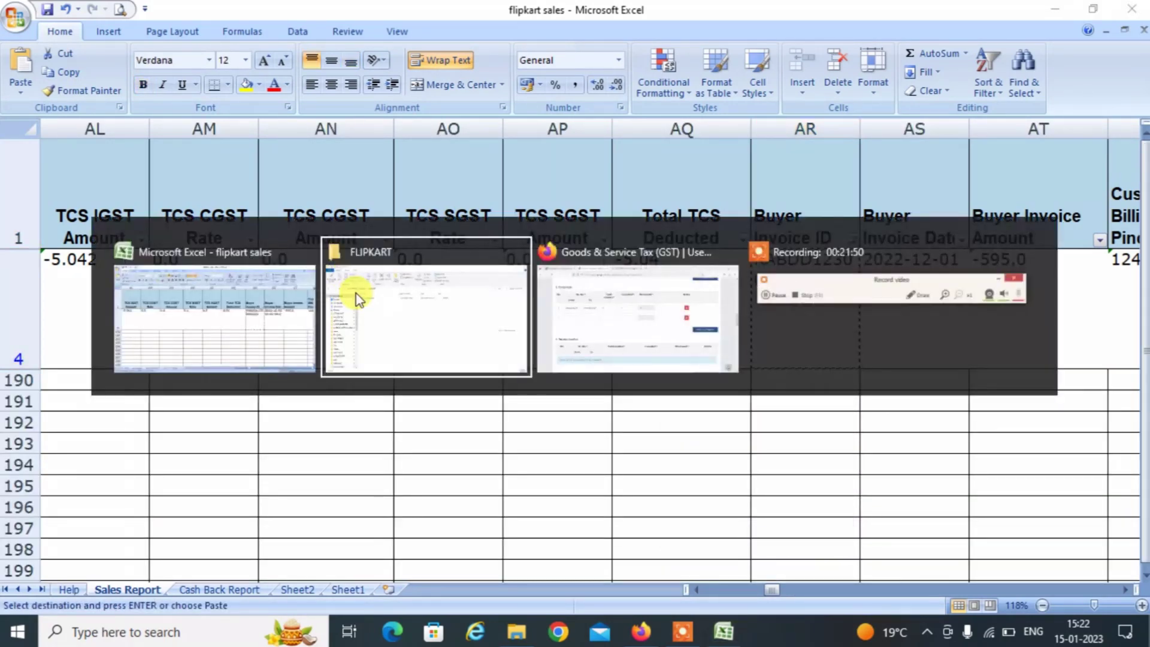
key("alt+Tab")
key("Tab")
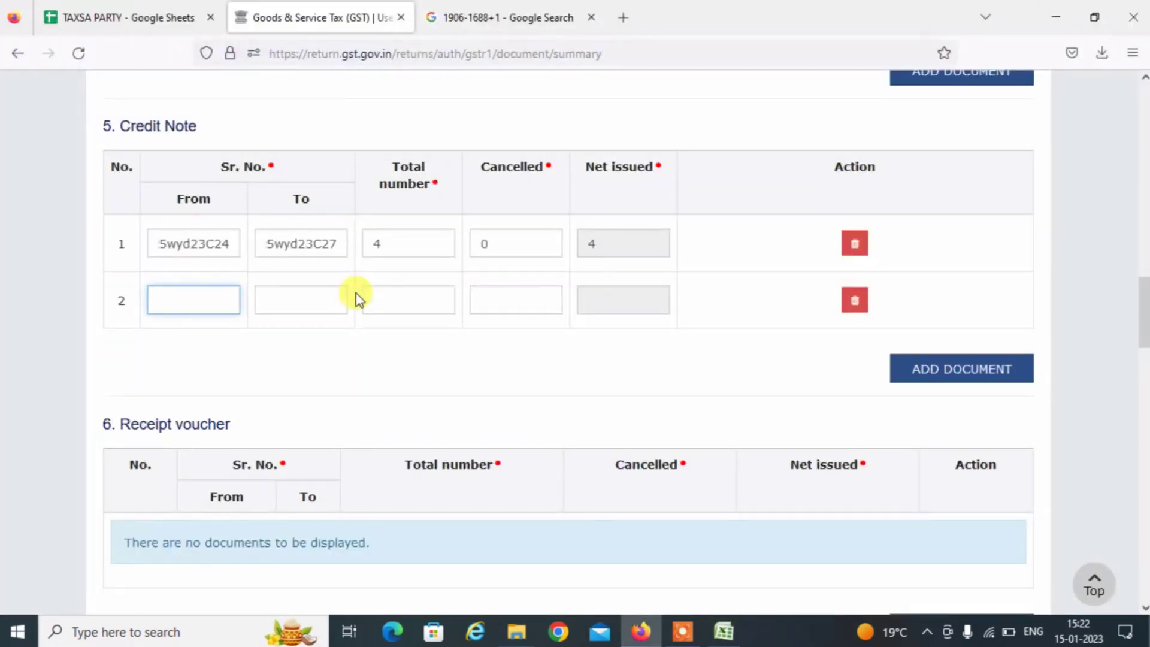
key("alt+Tab")
key("Tab")
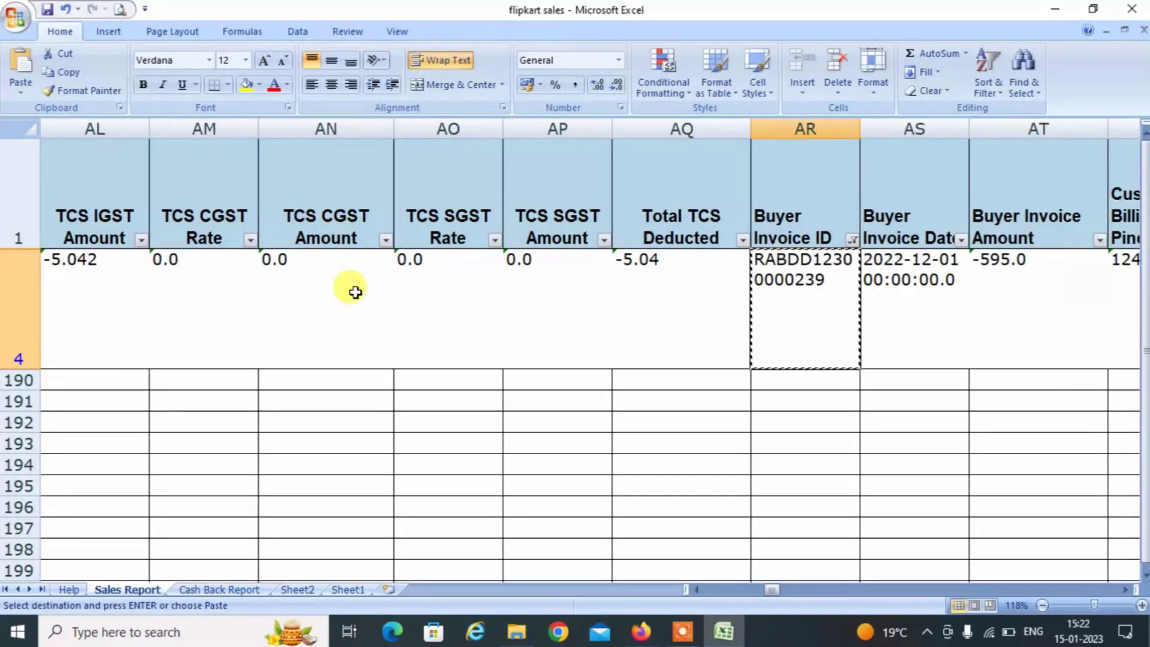
key("Down")
key("Up")
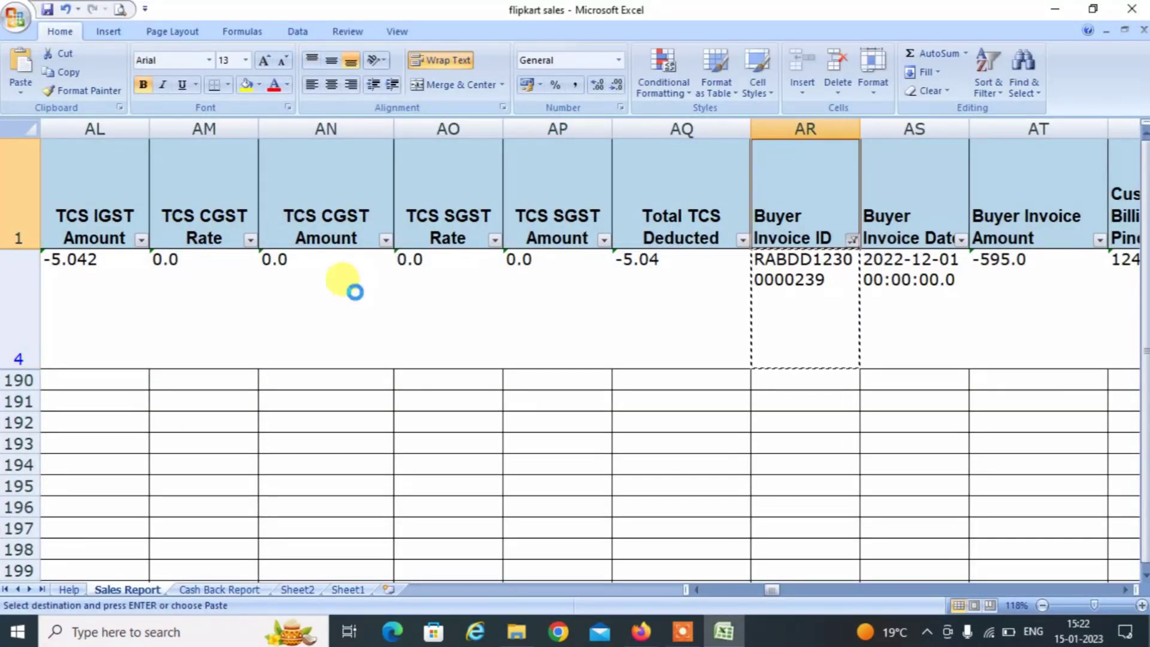
key("alt+Down")
key("Down")
key("Down")
key("Down")
key("Down")
key("Down")
key("Down")
key("Down")
key("Down")
key("Down")
key("Down")
key("Up")
key("Up")
key("Up")
key("Up")
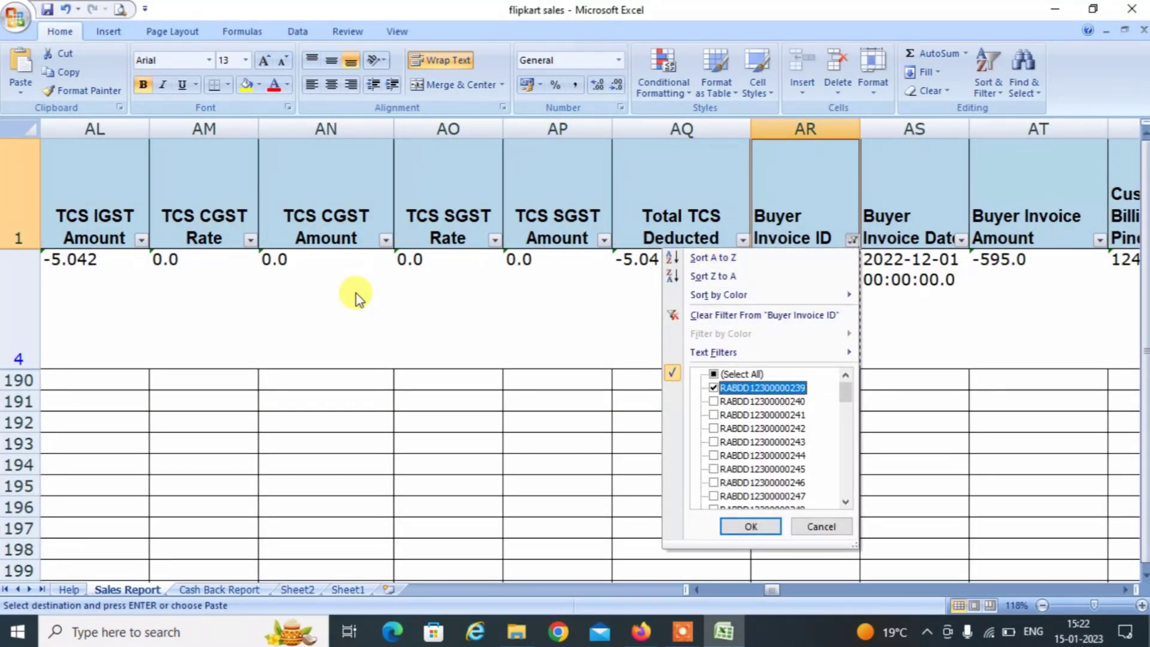
key("space")
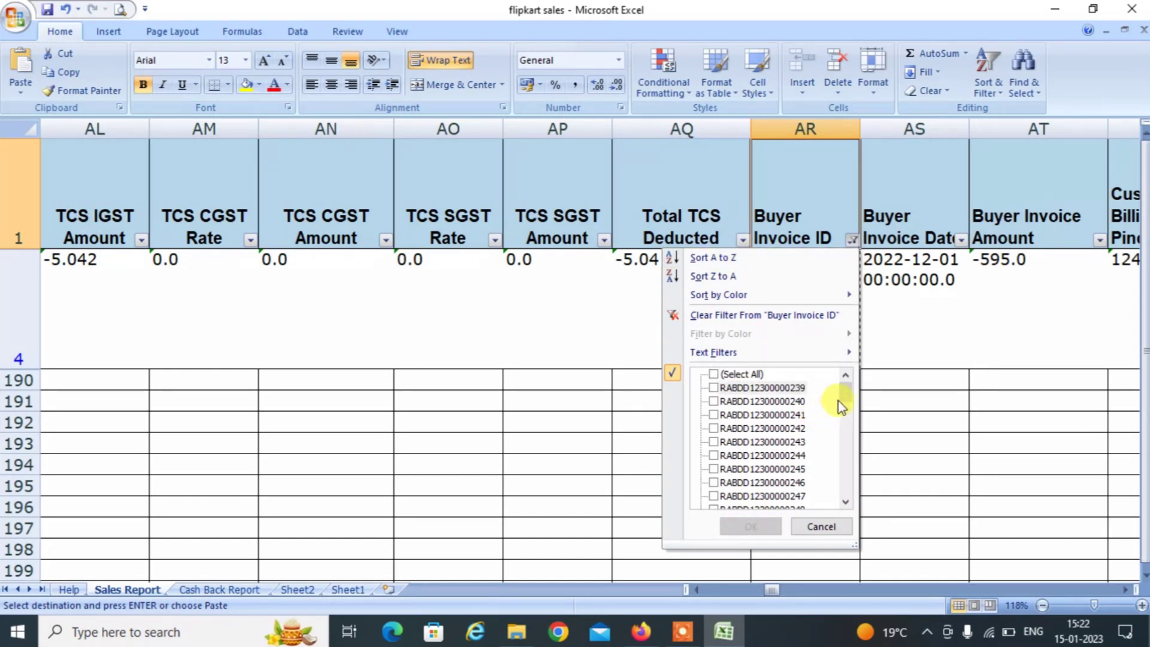
left_click(841, 446)
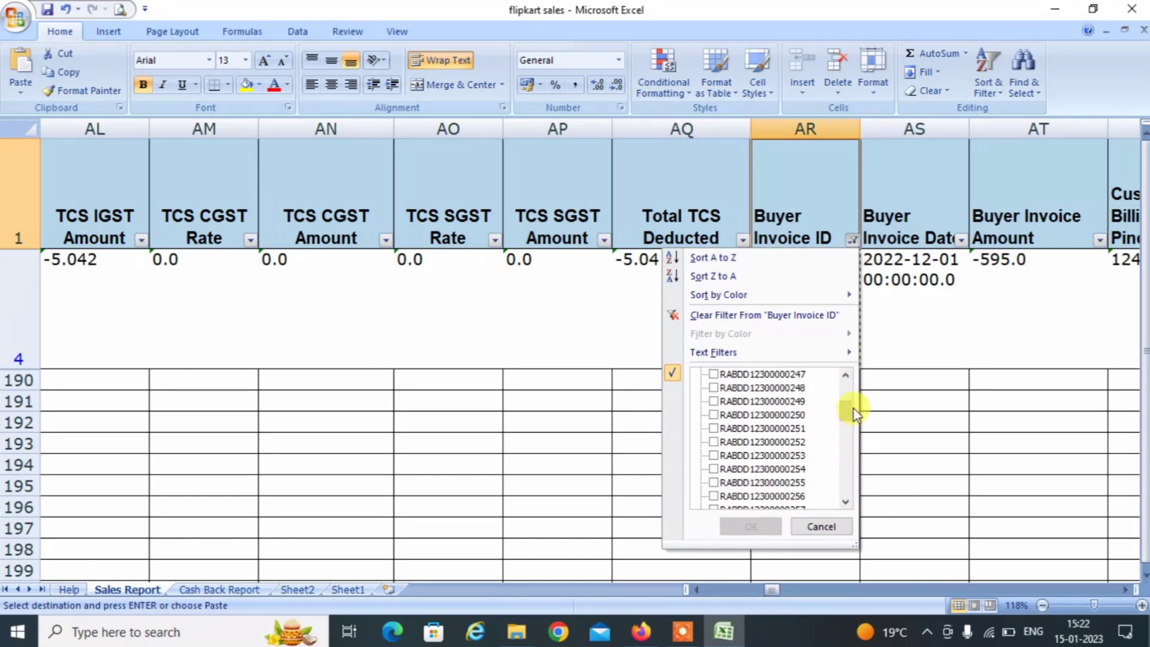
left_click_drag(846, 412, 847, 483)
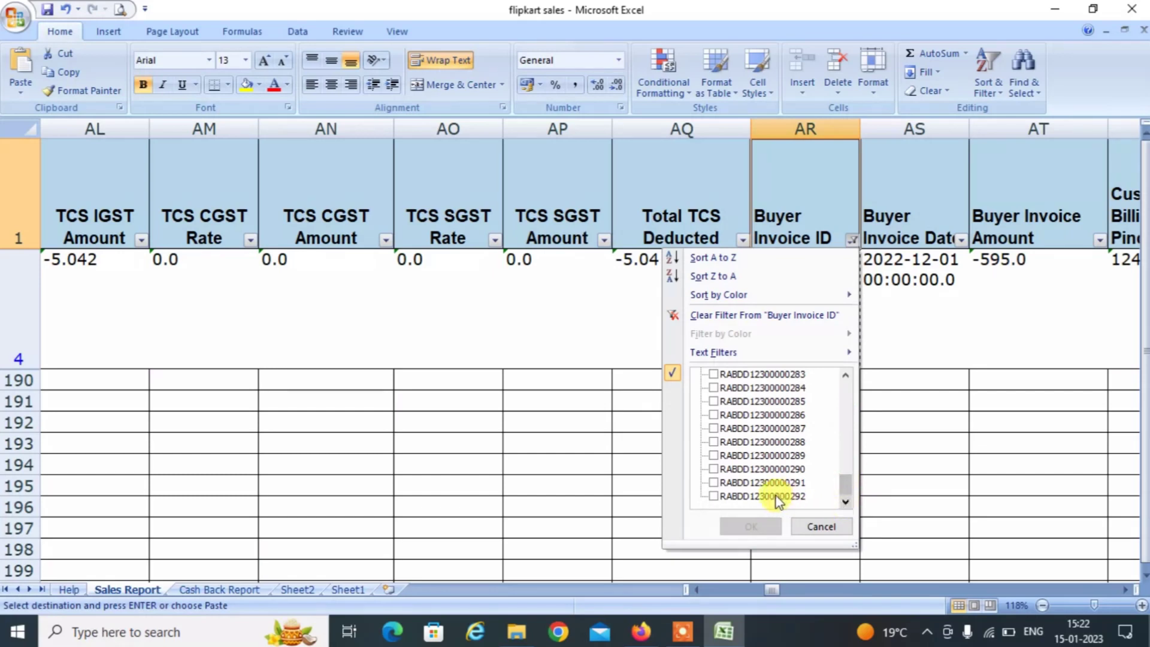
left_click(777, 496)
left_click(750, 527)
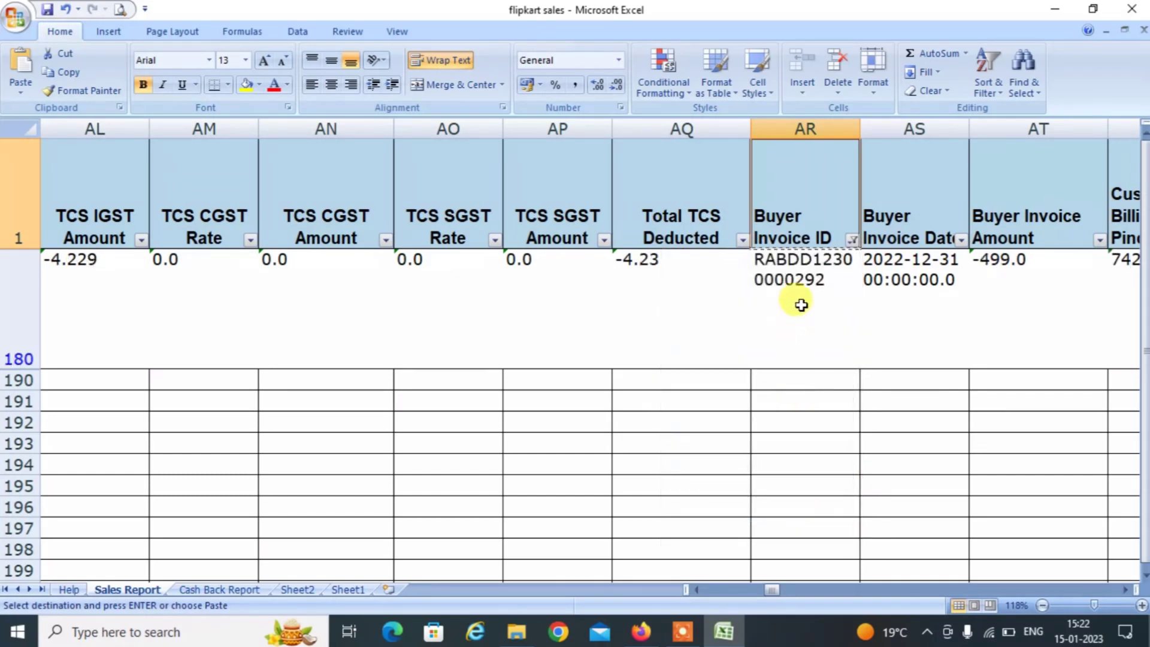
left_click(801, 304)
key("alt+Tab")
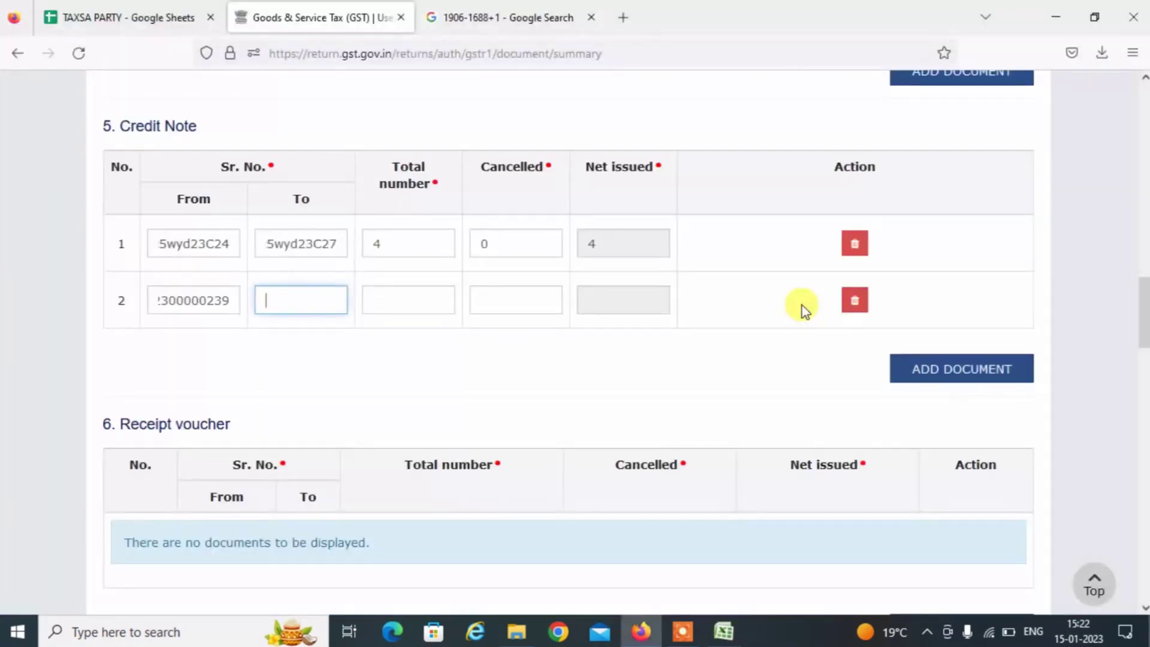
key("ctrl+v")
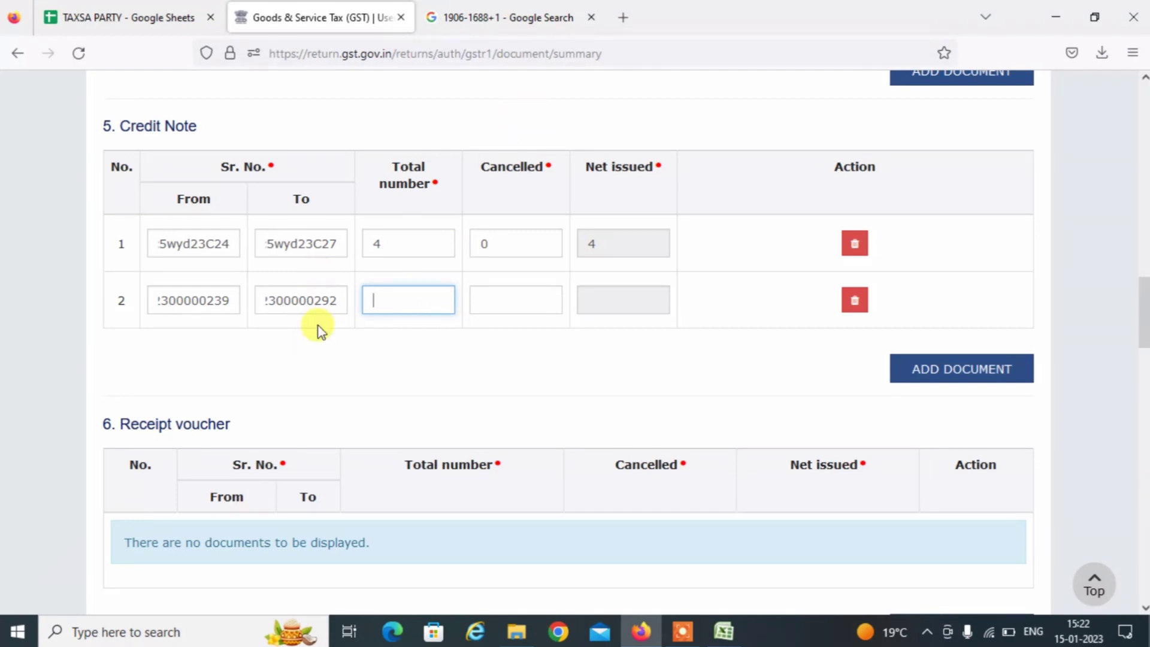
Calculate 292-239+1 in Google to get 54 credit notes, then return to the GST portal.
left_click(482, 9)
triple_click(412, 102)
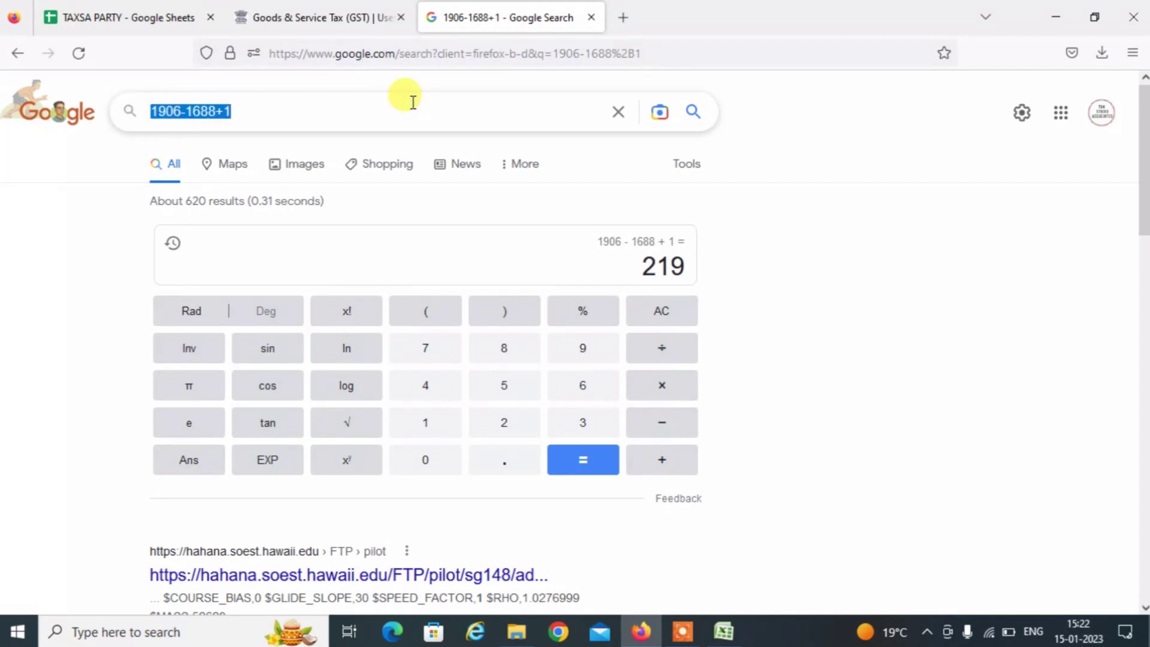
type("292-239+1")
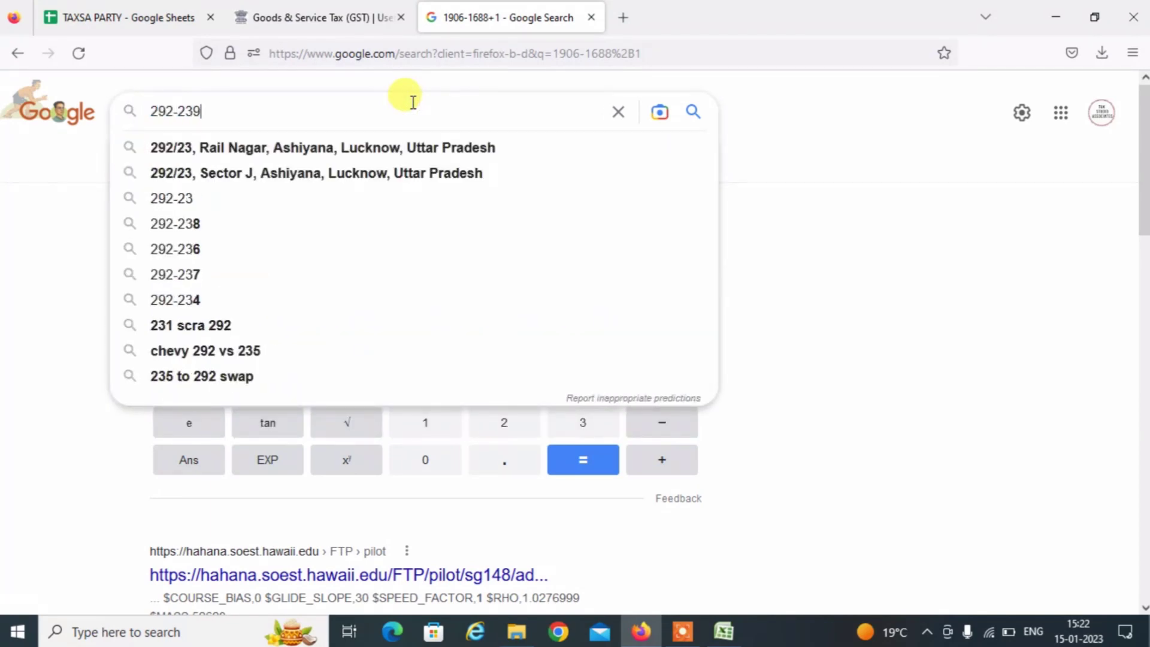
key("Return")
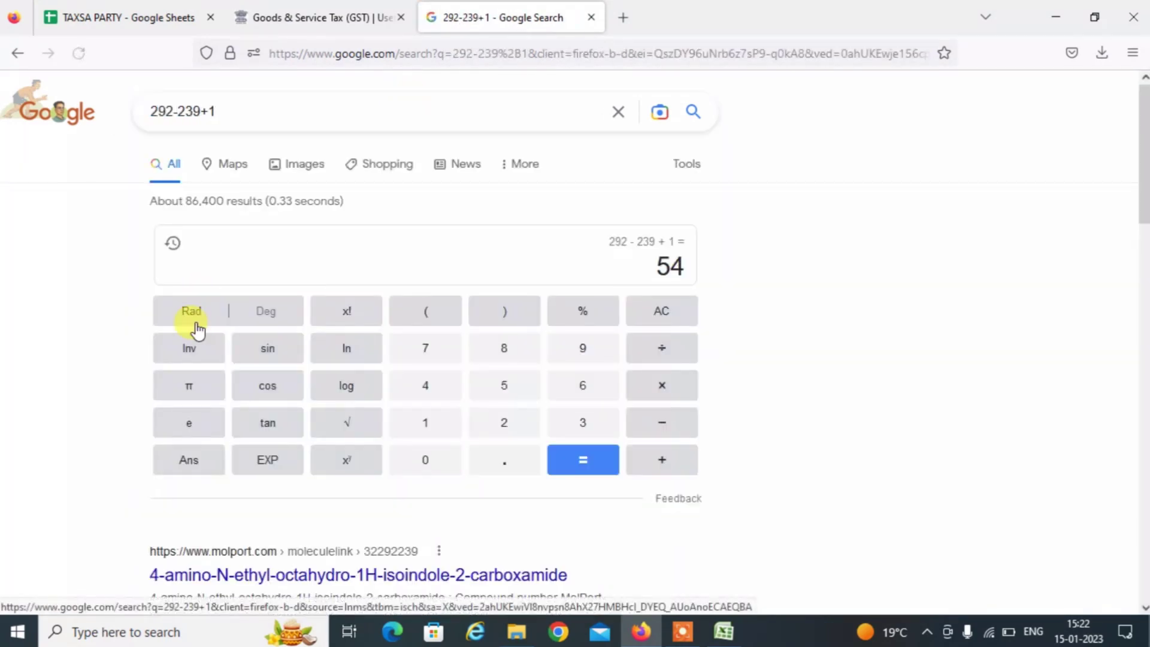
left_click(320, 18)
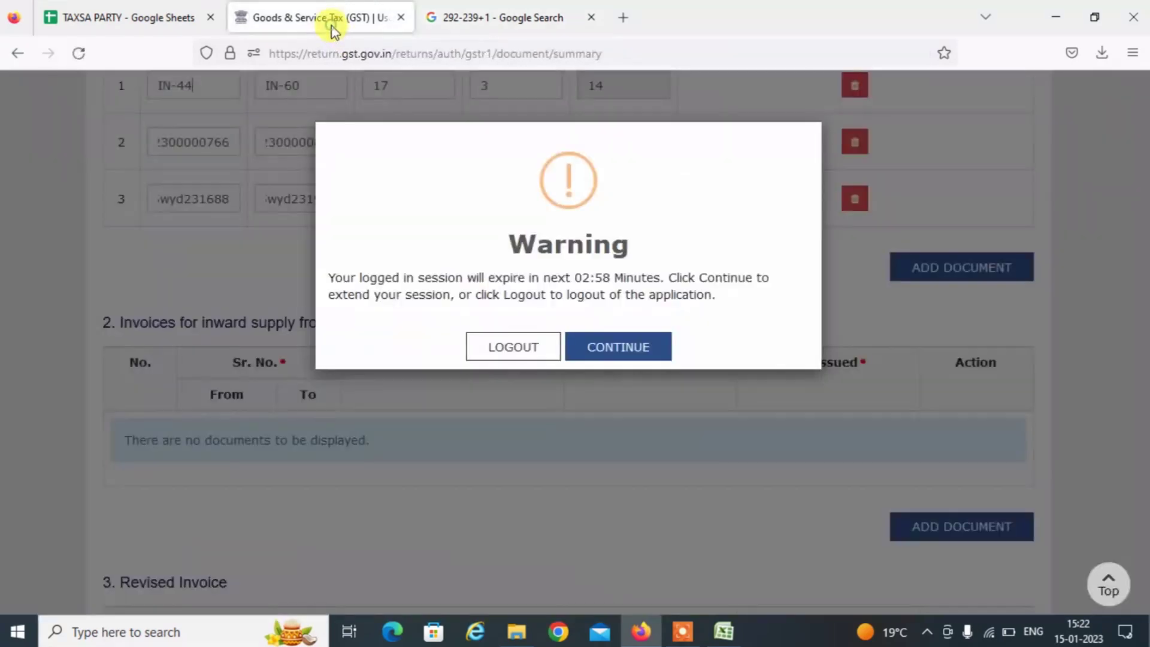
Keep the GST portal session alive and recheck the calculated count of 54.
left_click(616, 347)
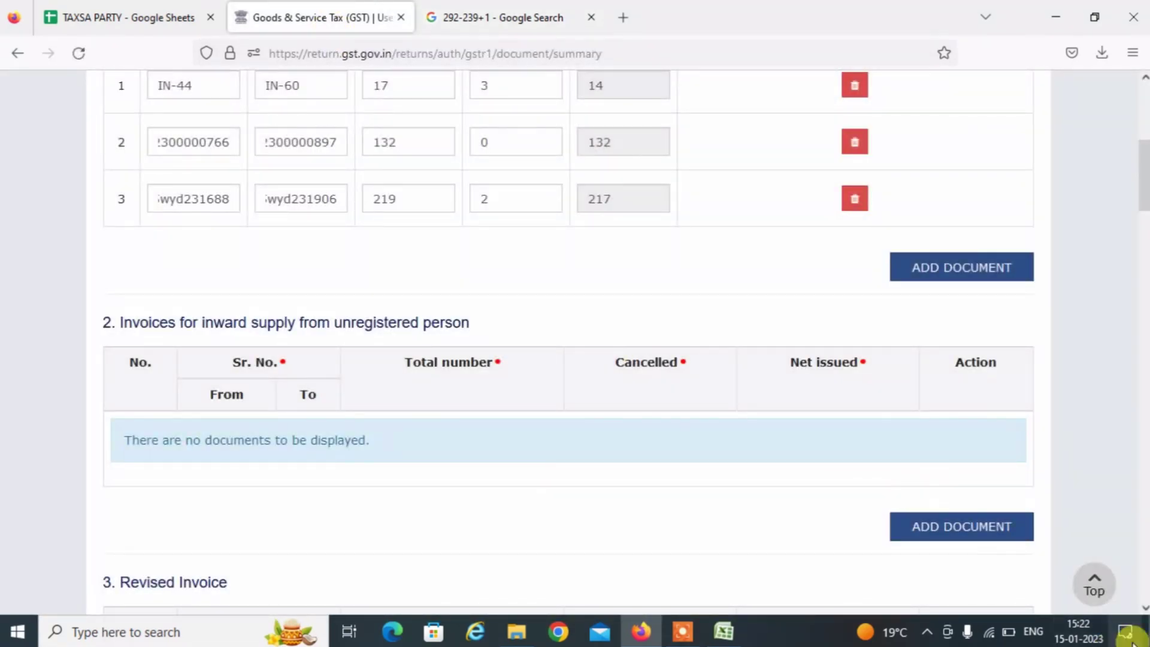
left_click_drag(1145, 609, 1145, 608)
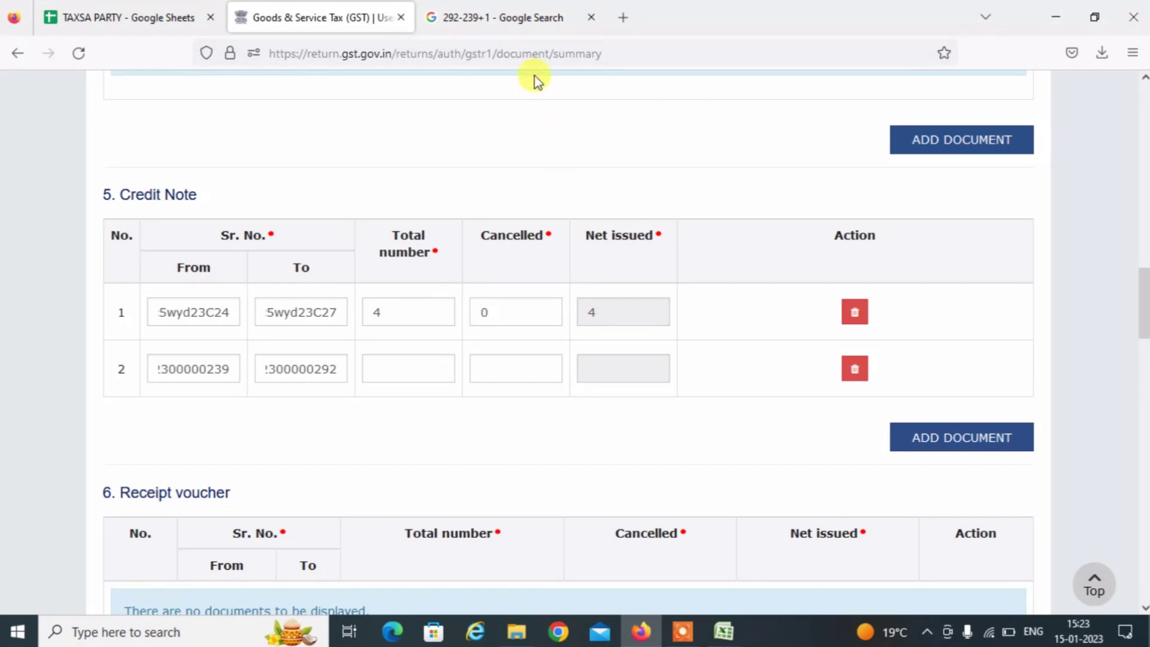
left_click(519, 27)
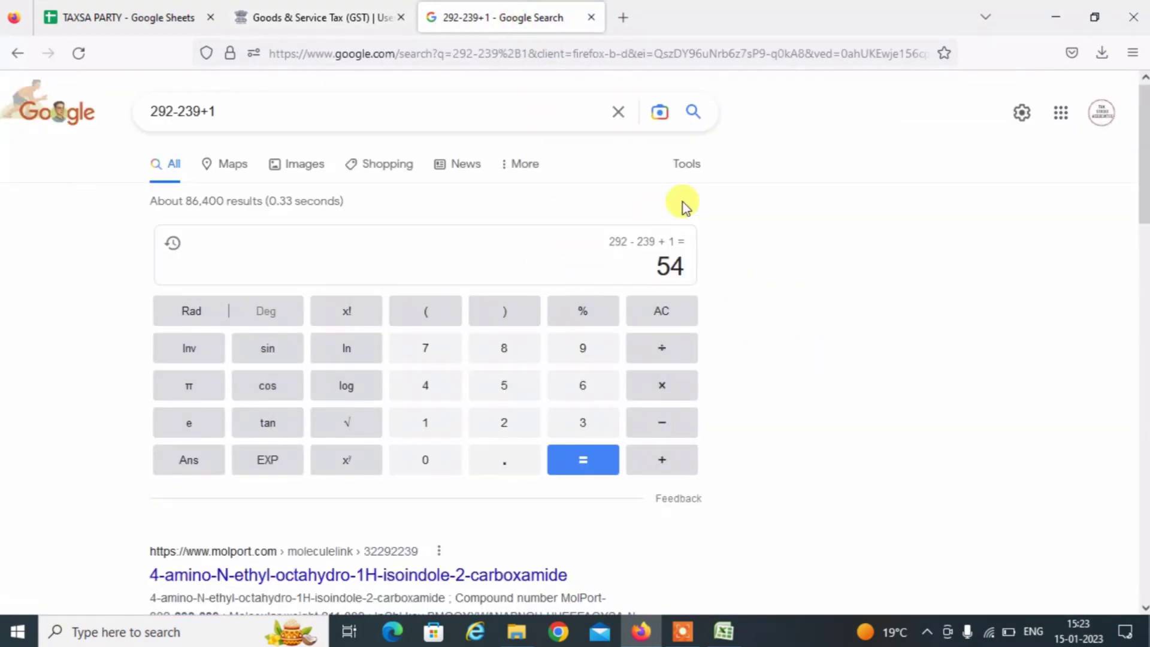
left_click(333, 20)
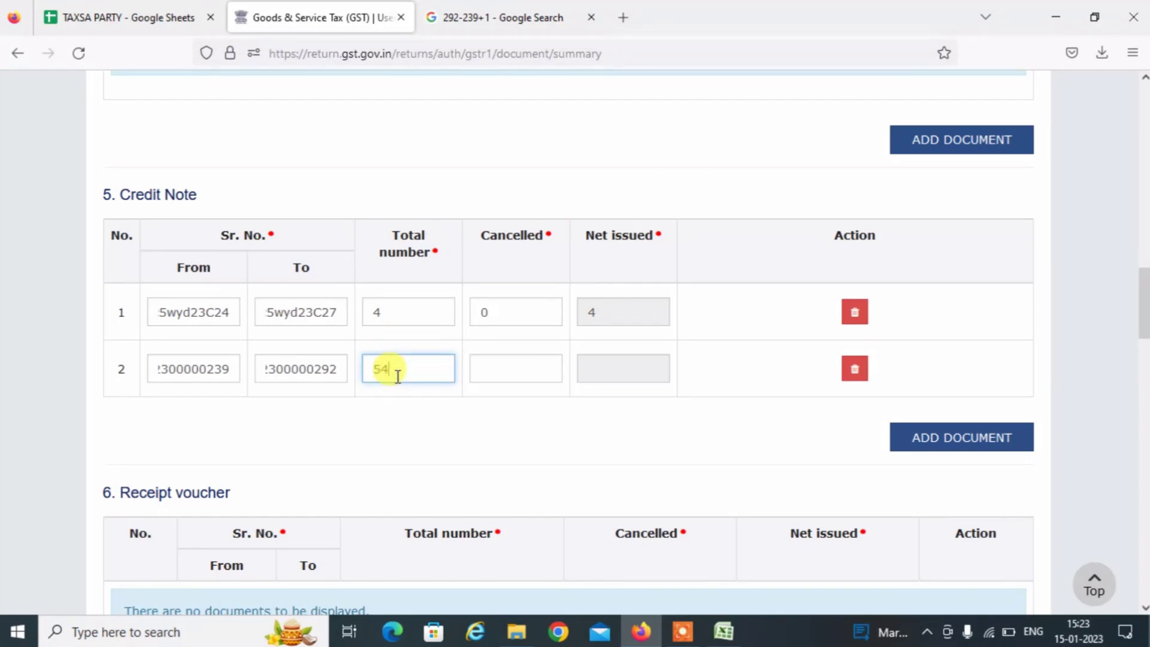
Confirm the return invoice count in Excel and enter 54 as the second credit note row's total.
key("alt+Tab")
key("ctrl+shift+Down")
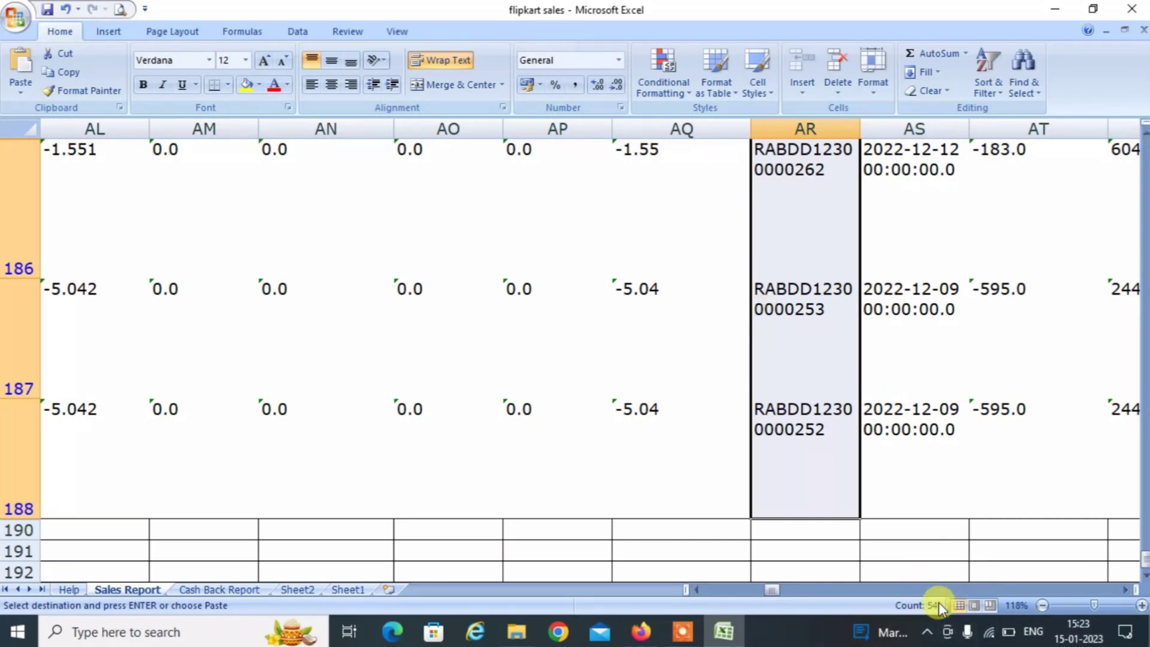
key("alt+Tab")
type("54")
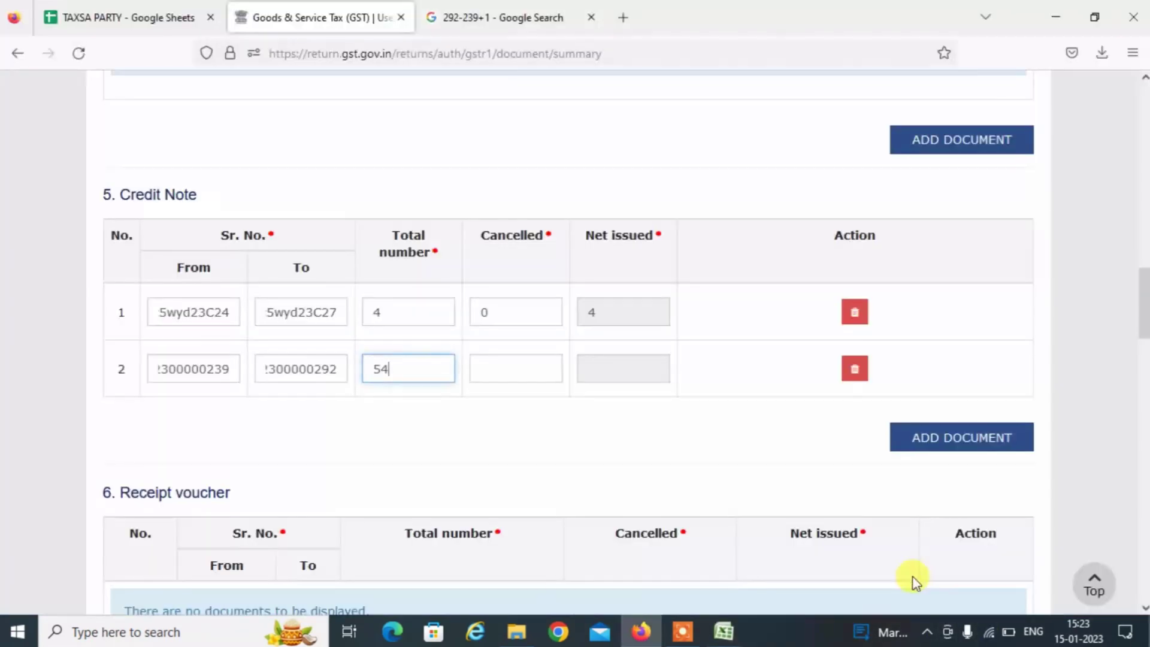
left_click(515, 362)
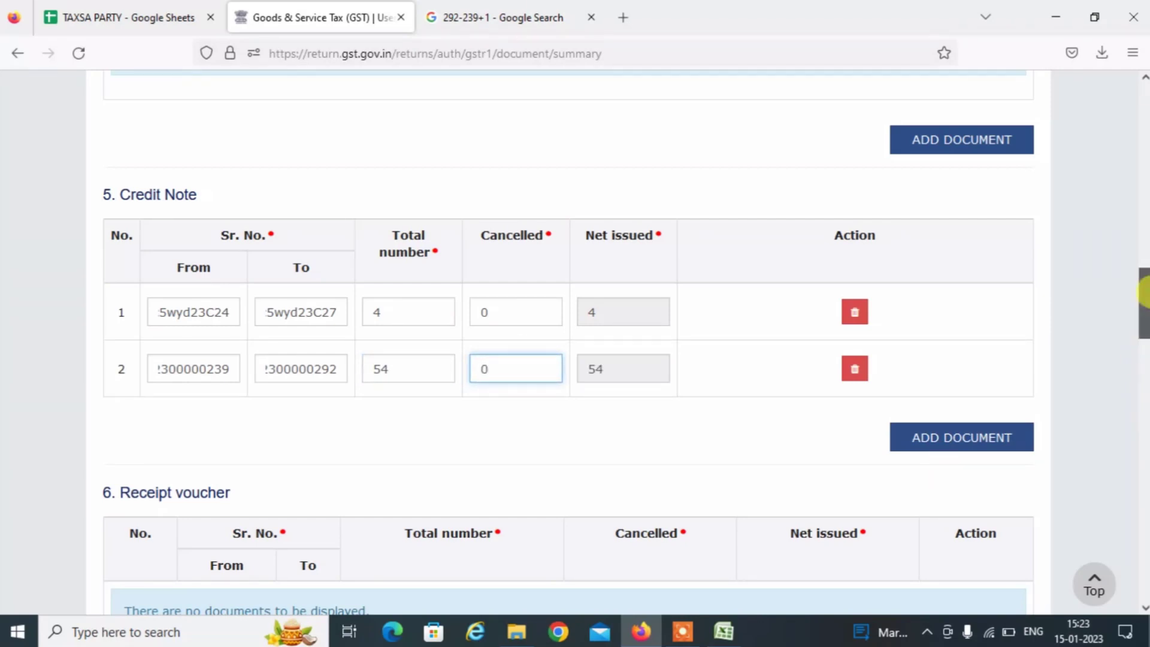
left_click_drag(1144, 293, 1143, 252)
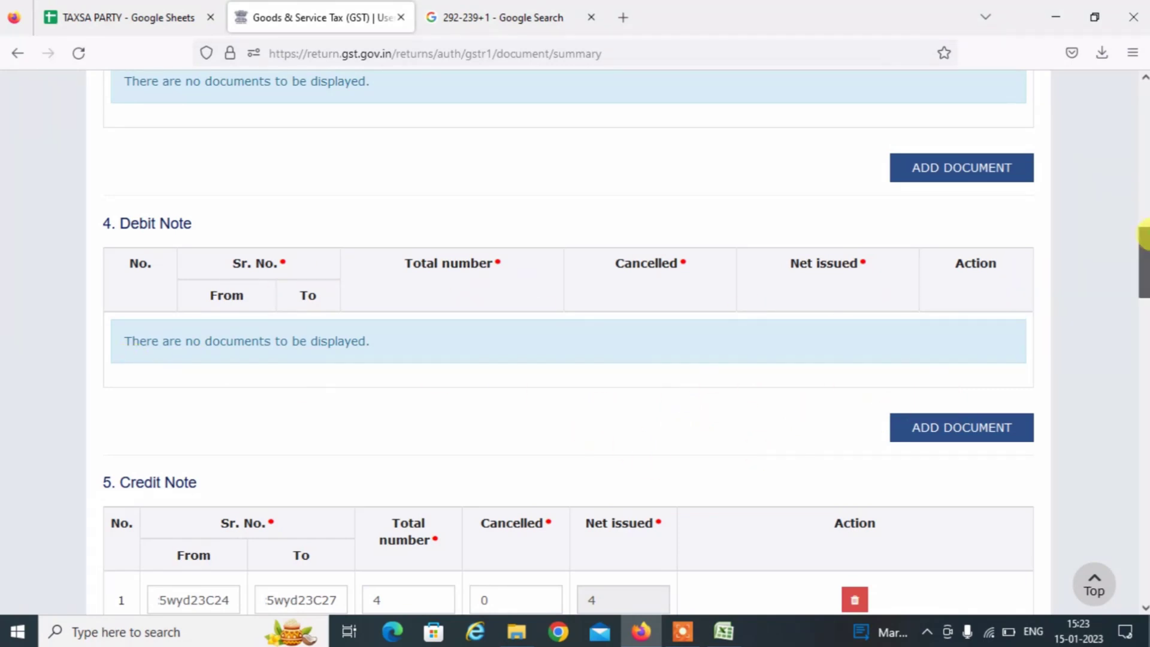
left_click_drag(1144, 233, 1143, 116)
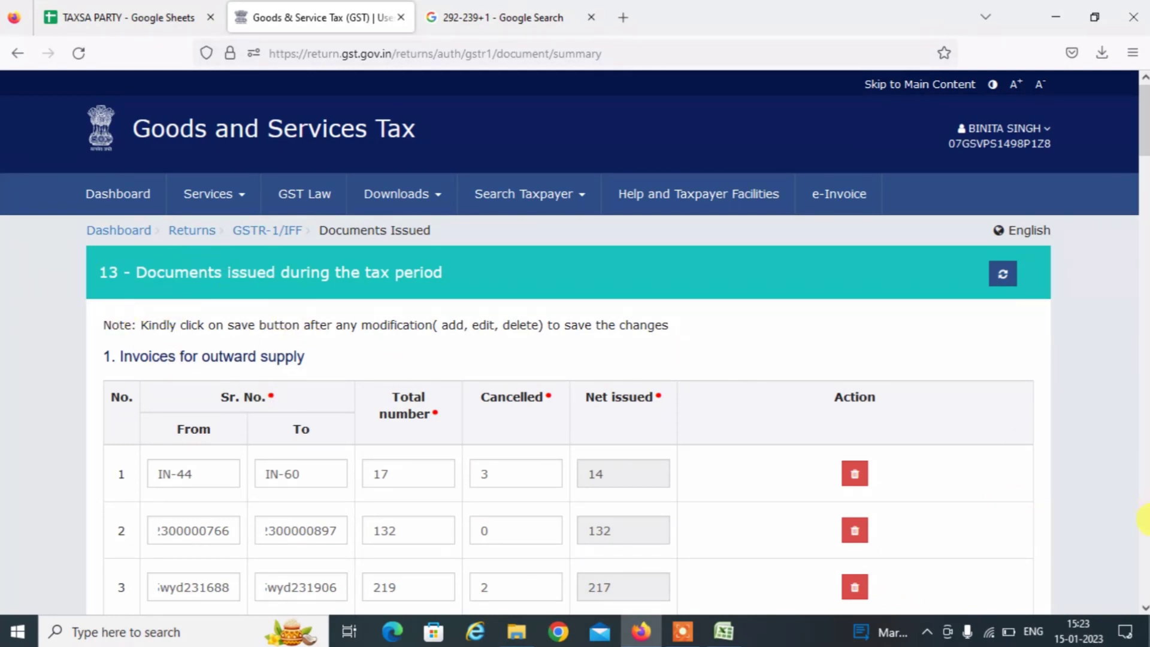
Save the Table 13 documents issued entries and return to the GSTR-1 overview.
scroll(1143, 519, "down", 20)
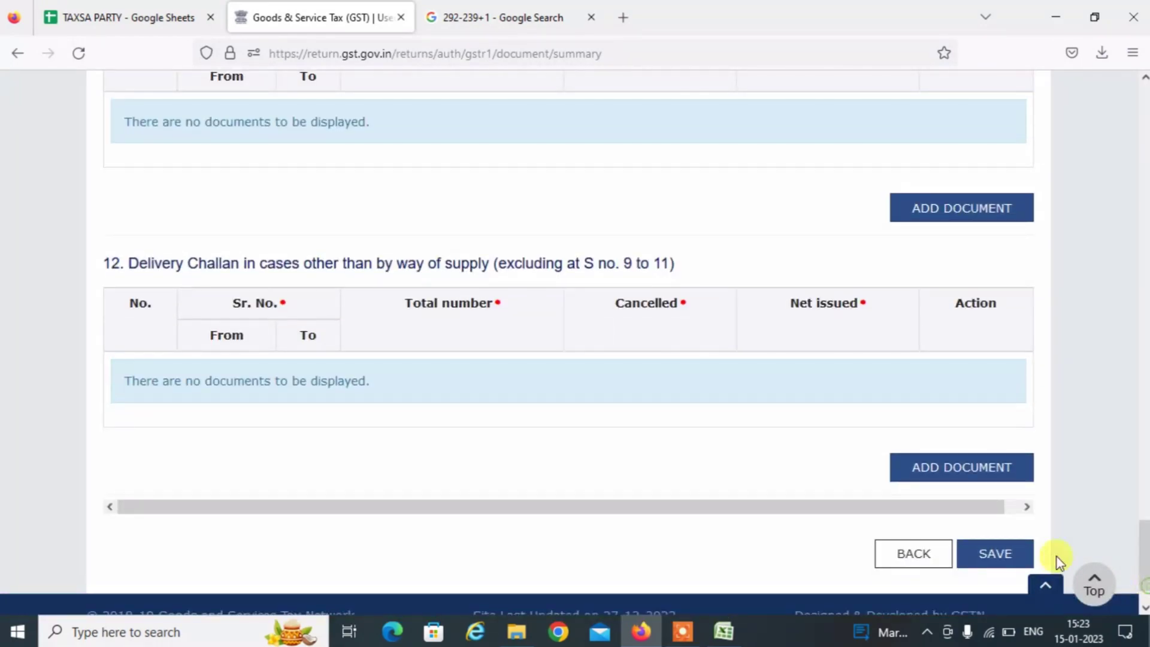
left_click(1004, 552)
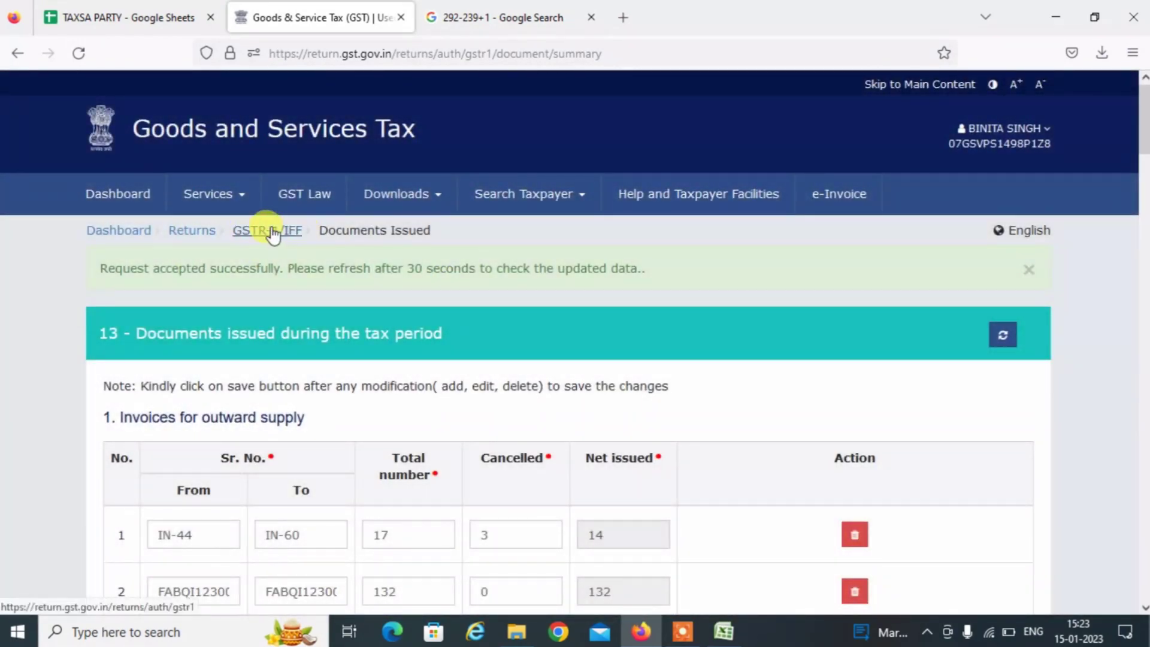
left_click(271, 231)
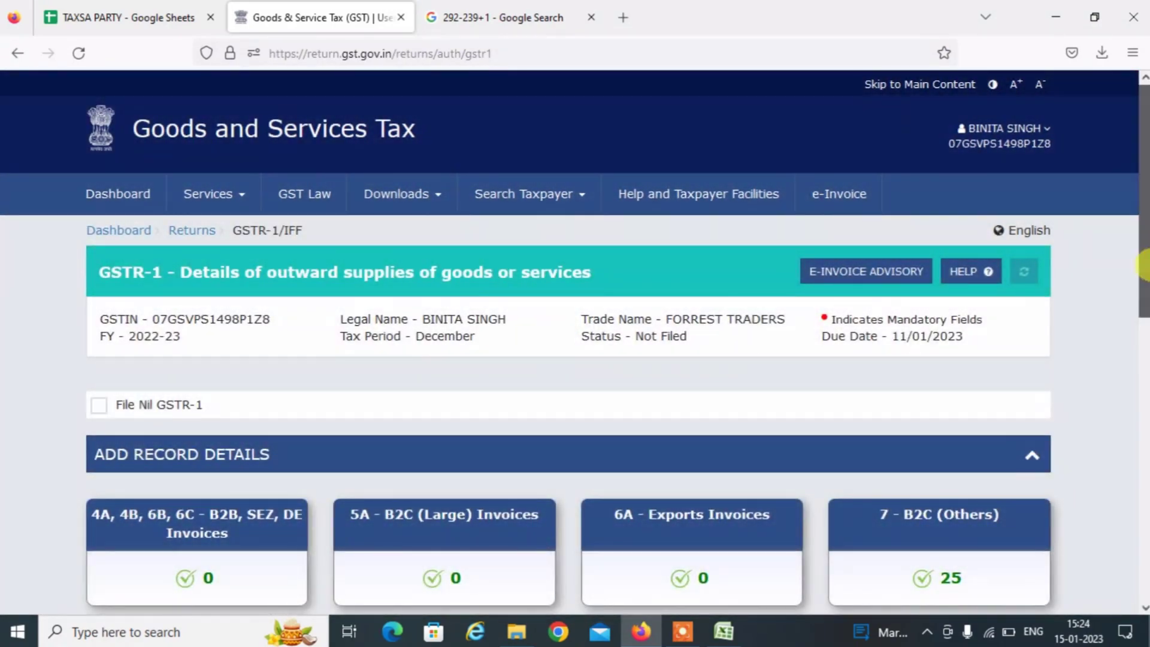
Generate the December GSTR-1 summary and refresh the page to load it.
left_click_drag(1143, 256, 1144, 419)
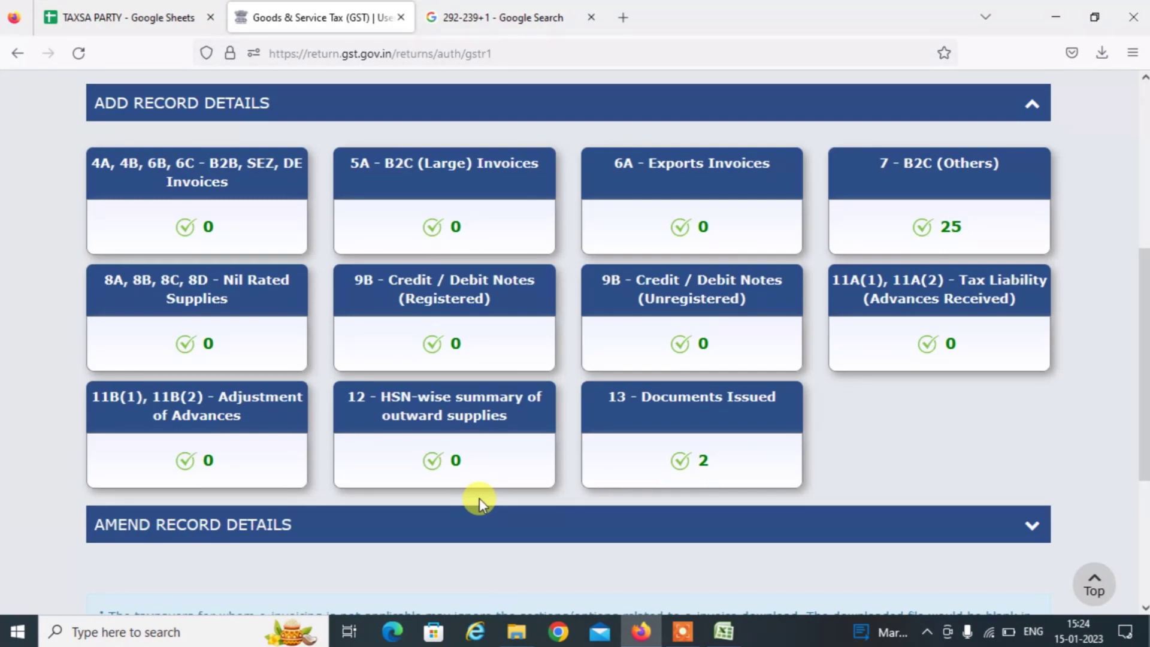
scroll(1144, 581, "down", 4)
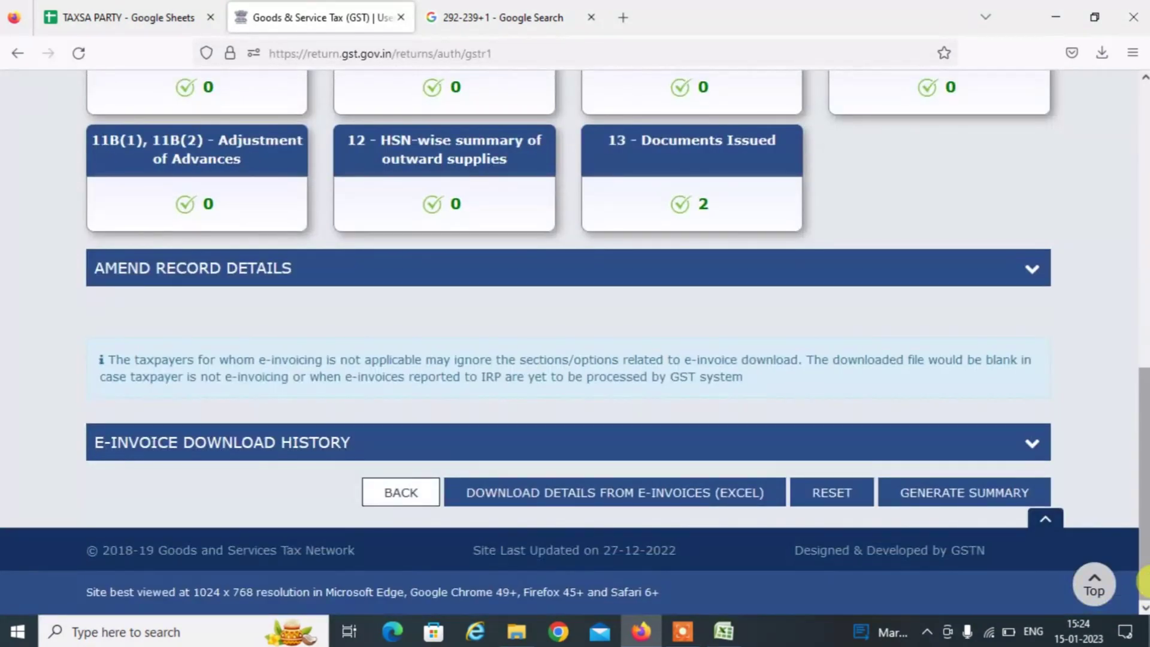
left_click(950, 501)
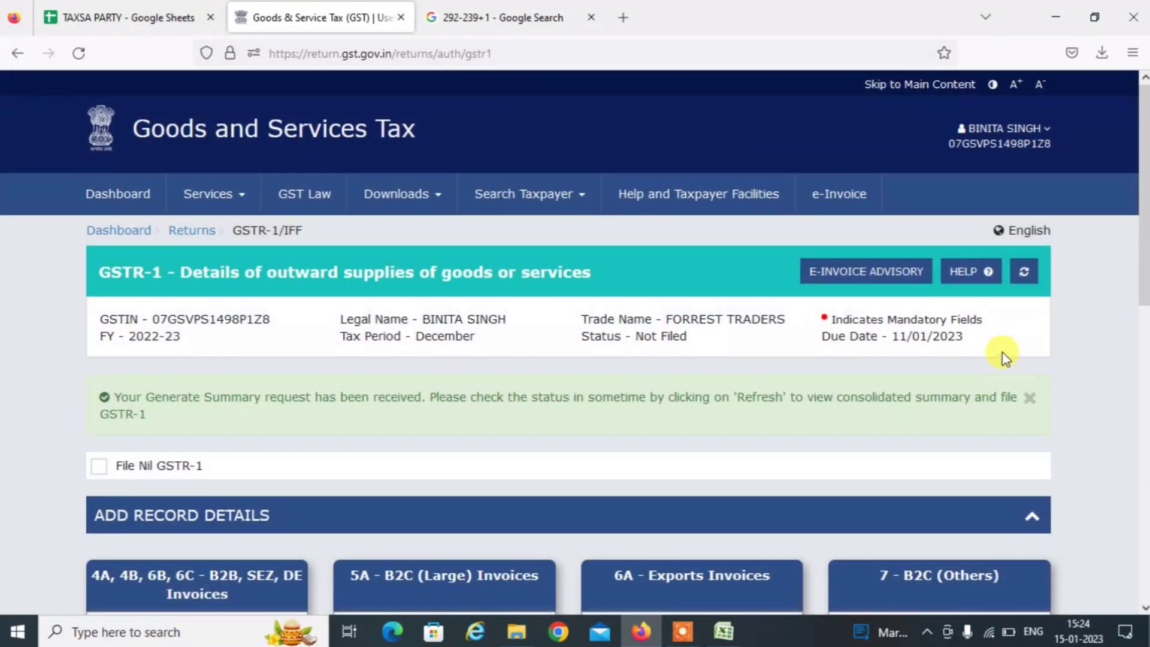
left_click(1018, 273)
scroll(1143, 550, "down", 5)
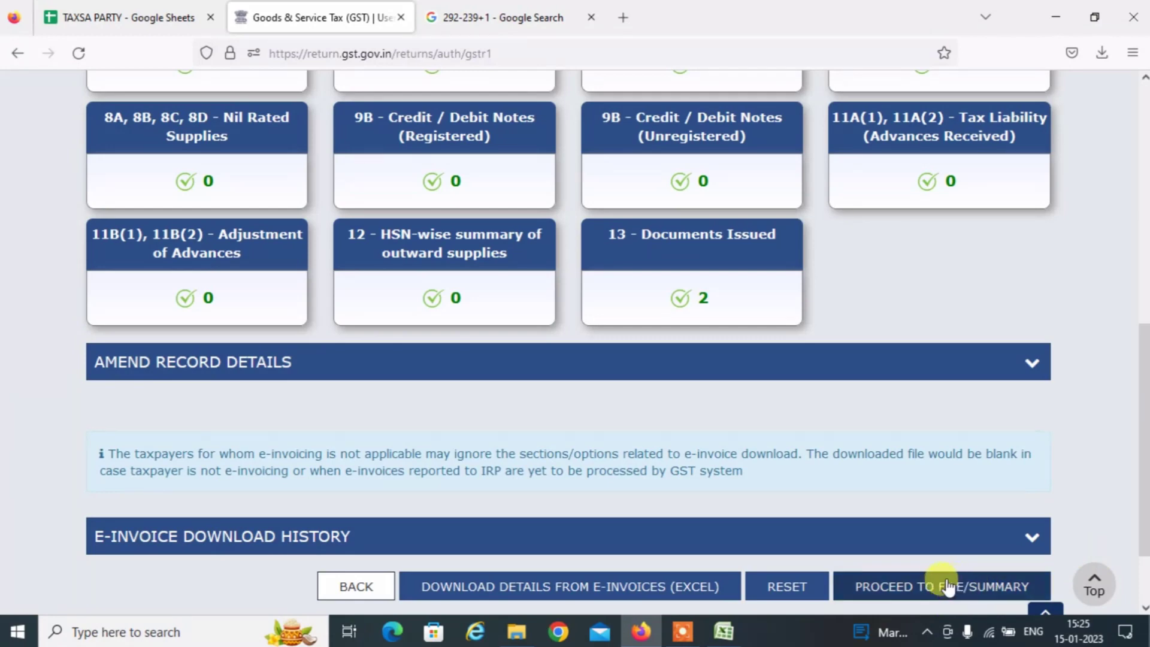
Review the GSTR-1 consolidated summary and proceed to File Statement.
left_click(925, 587)
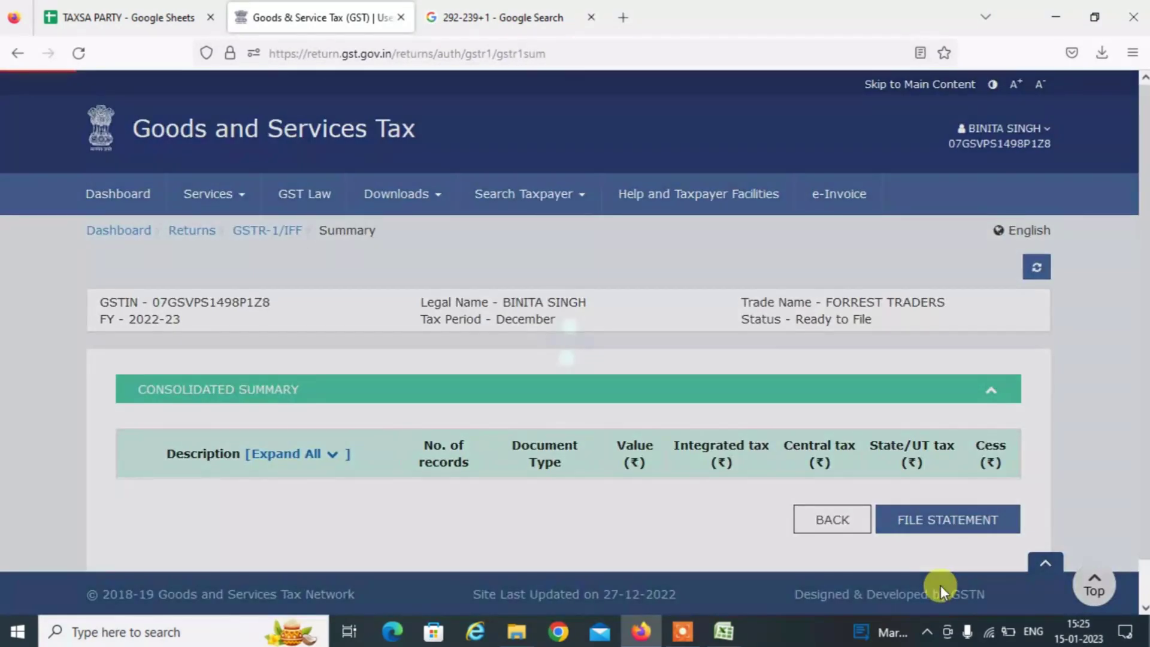
scroll(1141, 491, "down", 8)
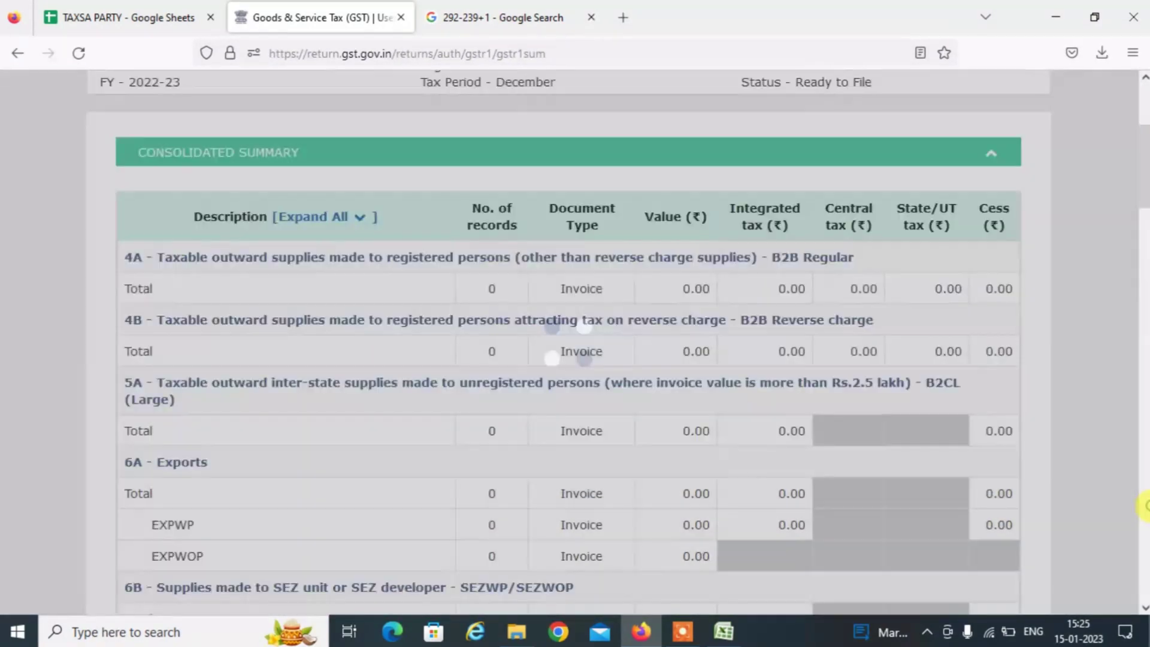
scroll(1143, 505, "down", 15)
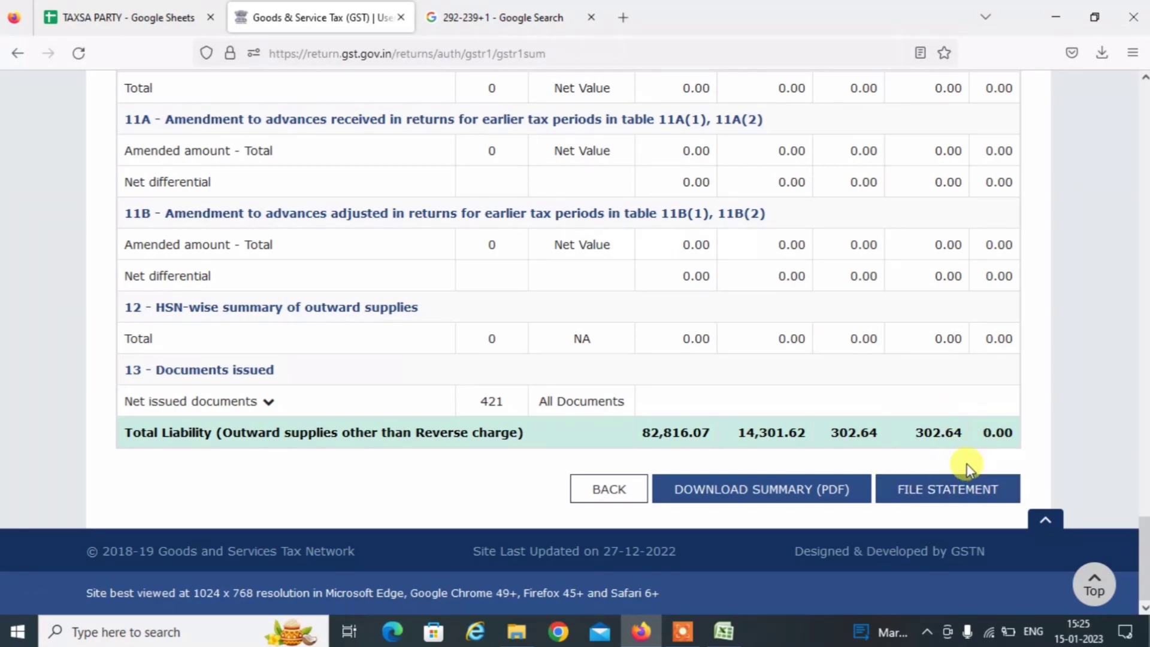
left_click(972, 494)
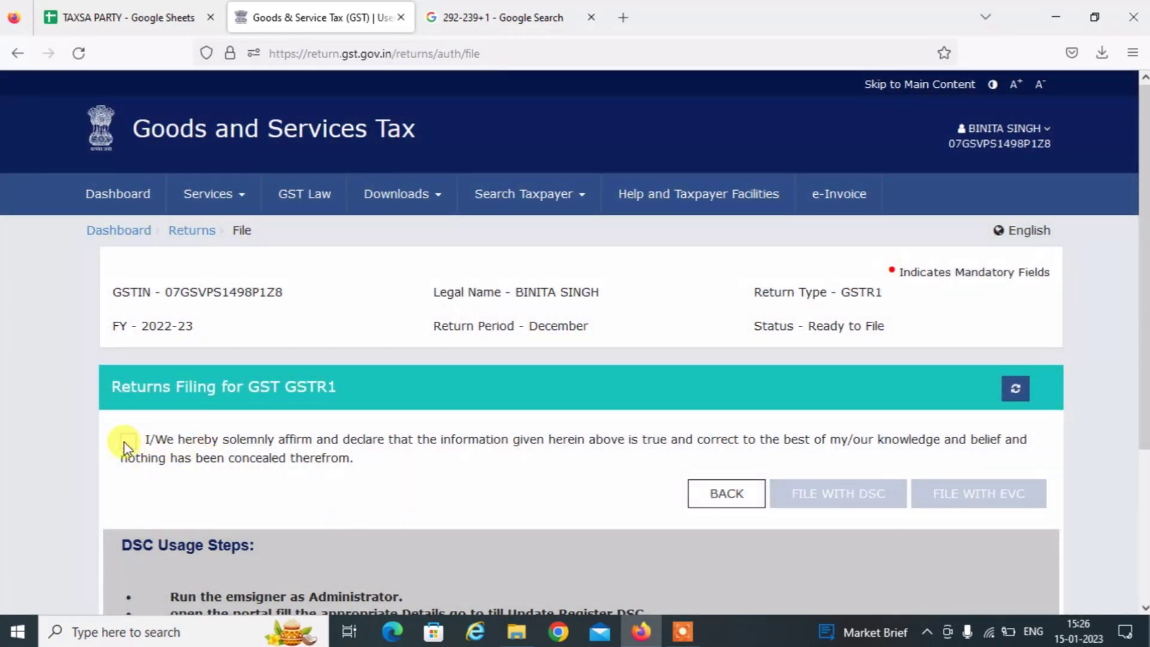
Accept the declaration, choose the authorised signatory, and file with EVC by entering the OTP.
left_click(127, 442)
left_click(180, 510)
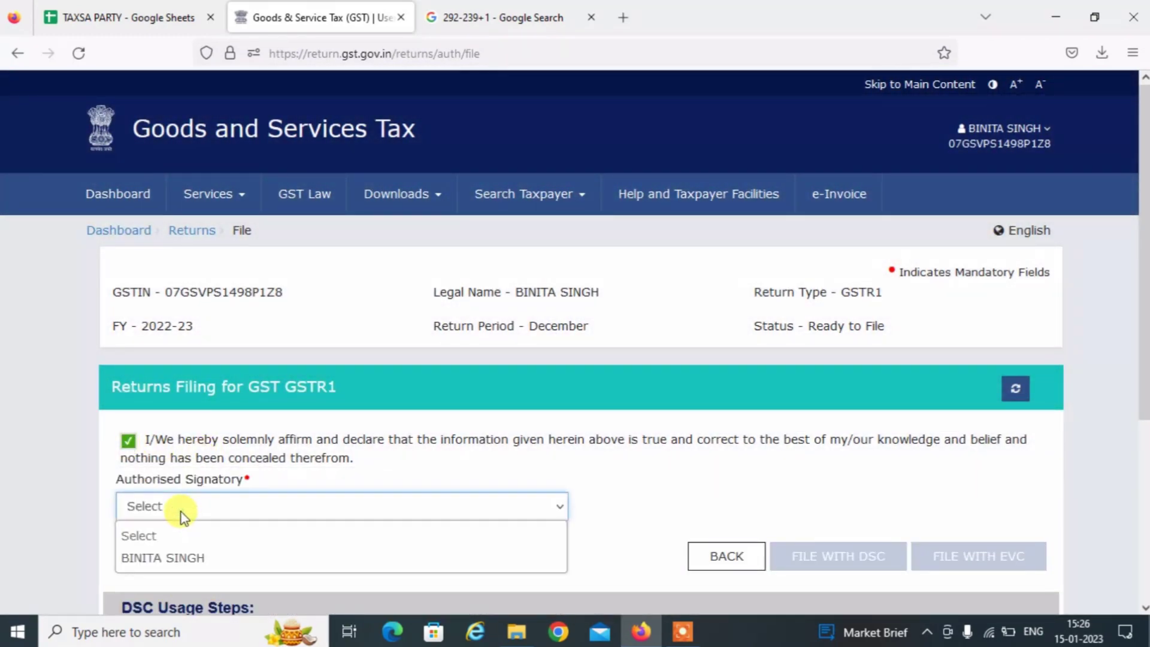
left_click(180, 560)
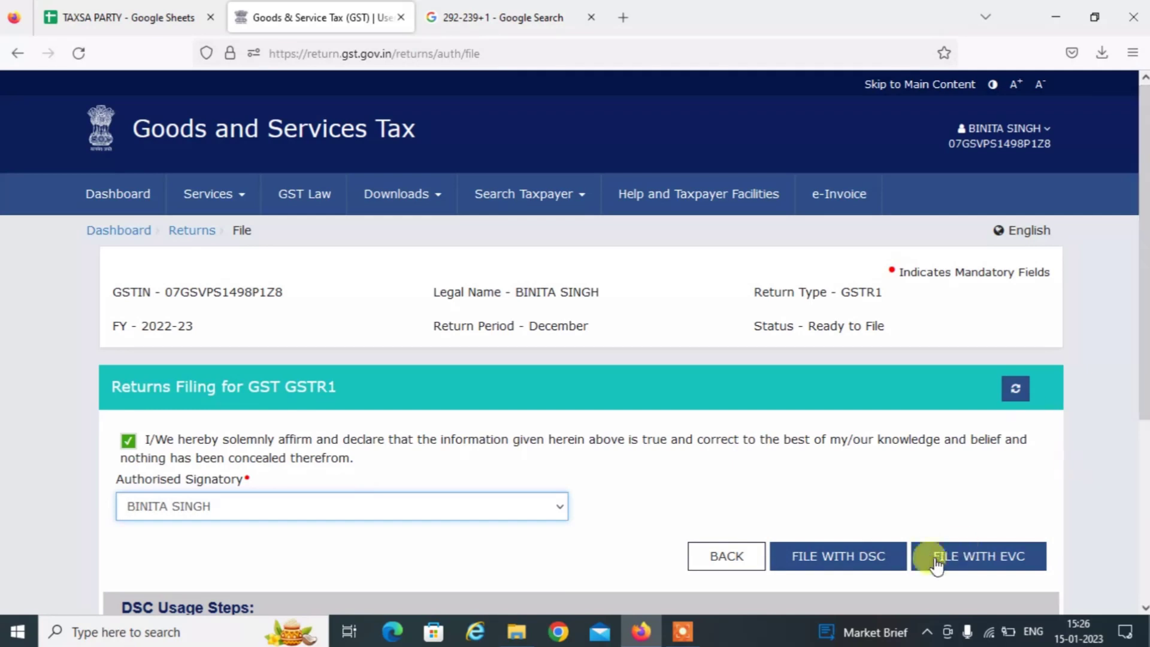
left_click(971, 555)
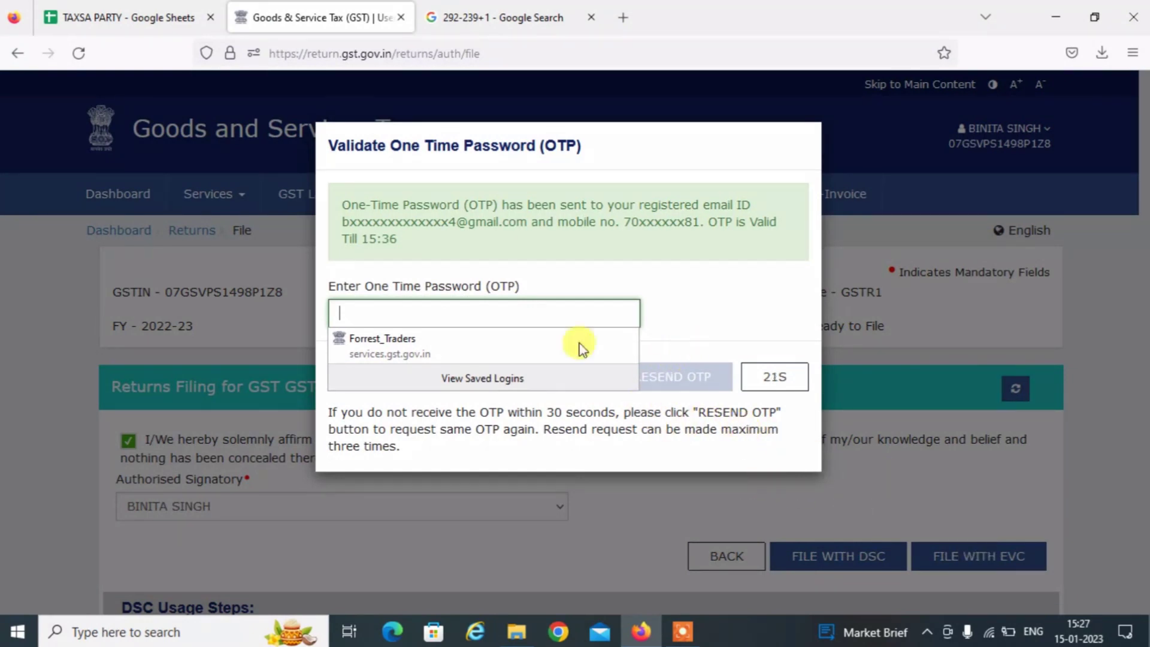
left_click(338, 309)
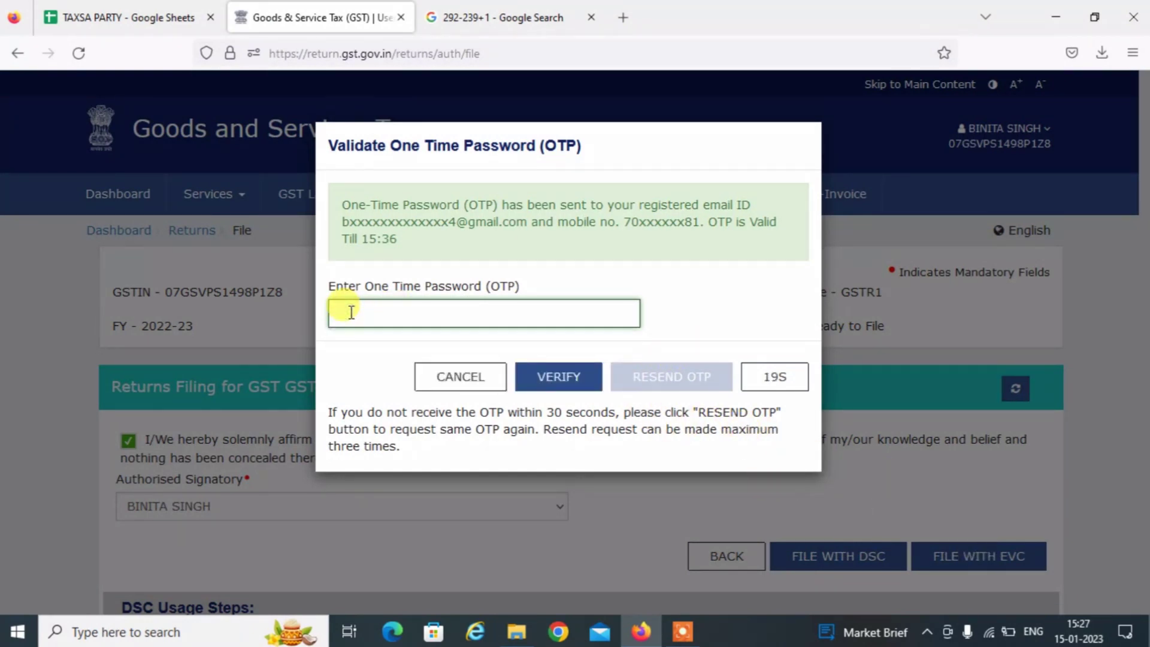
type("******")
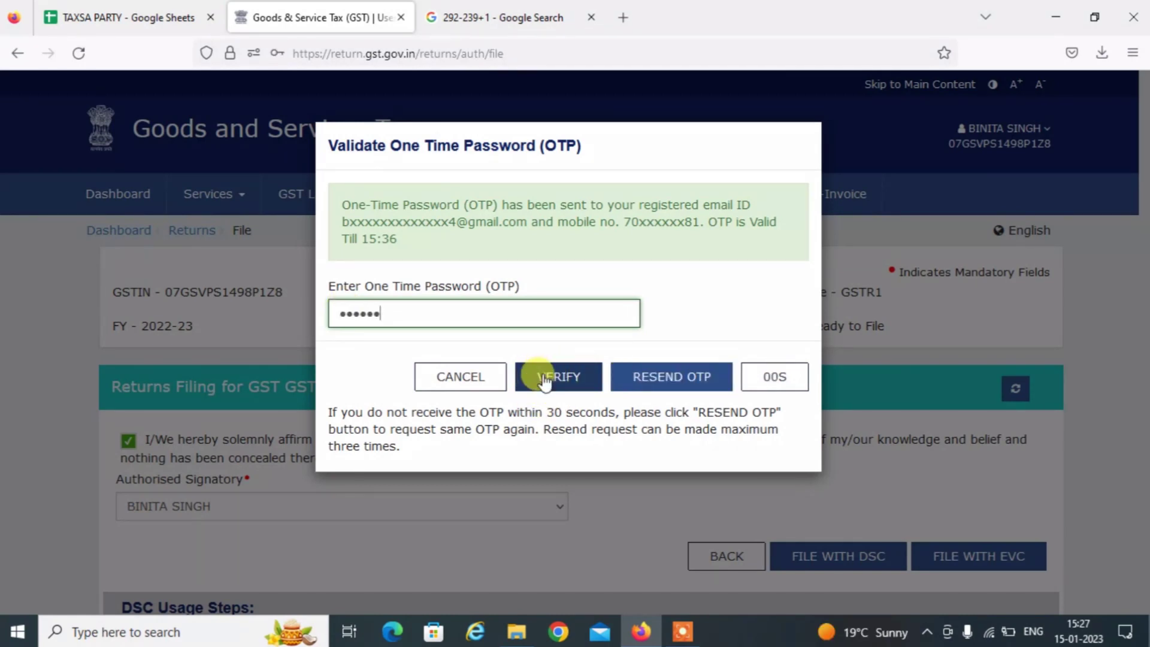
left_click(544, 378)
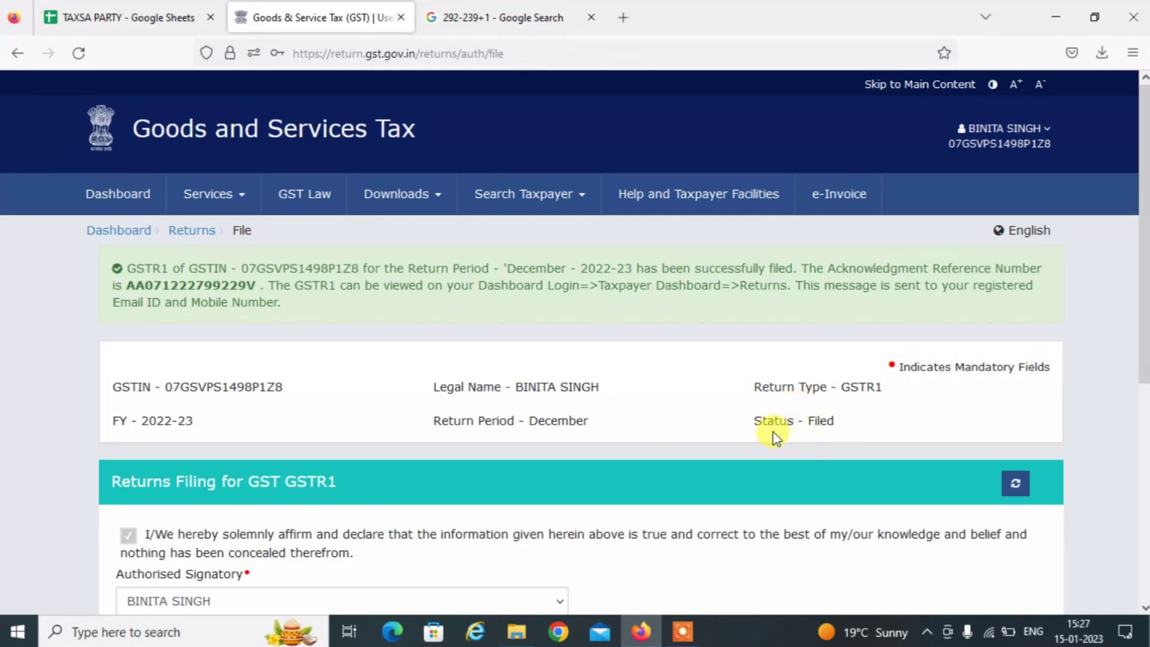
double_click(818, 421)
Search the File Returns page for financial year 2022-23, period December.
left_click(117, 232)
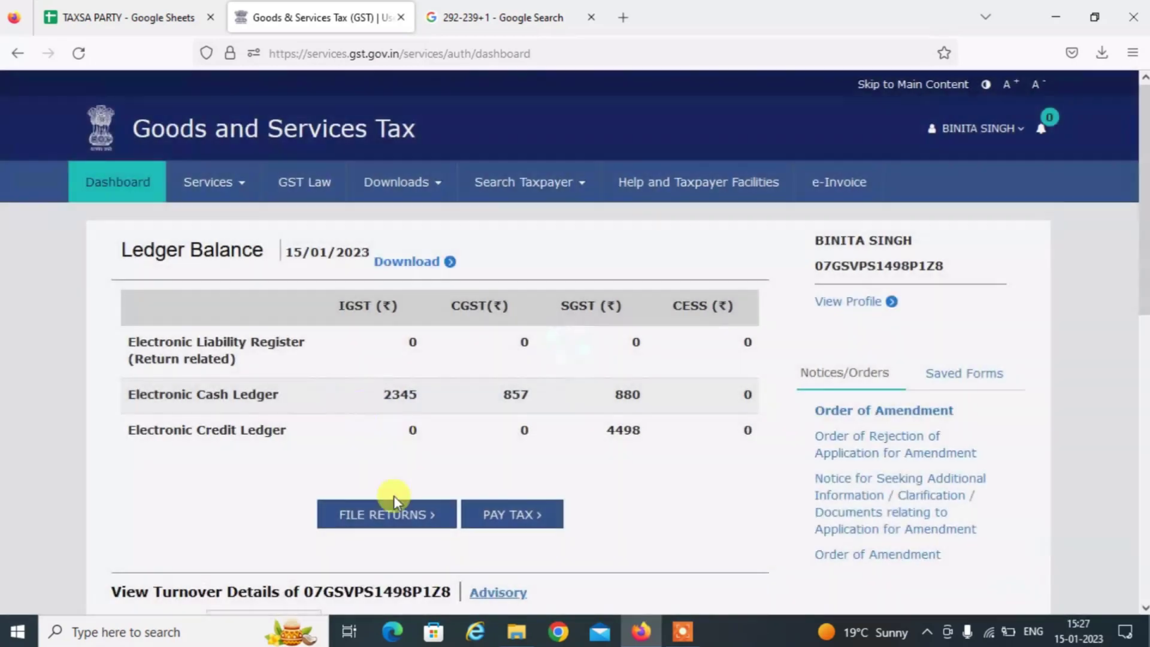
left_click(387, 514)
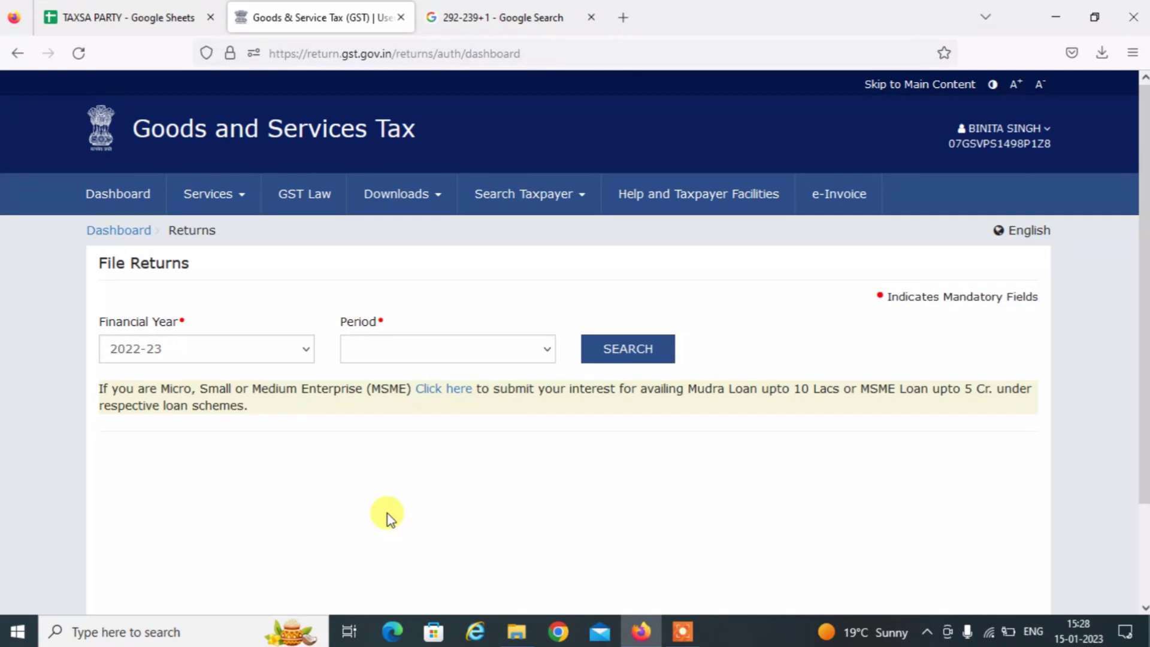
left_click(277, 358)
left_click(279, 357)
left_click(372, 357)
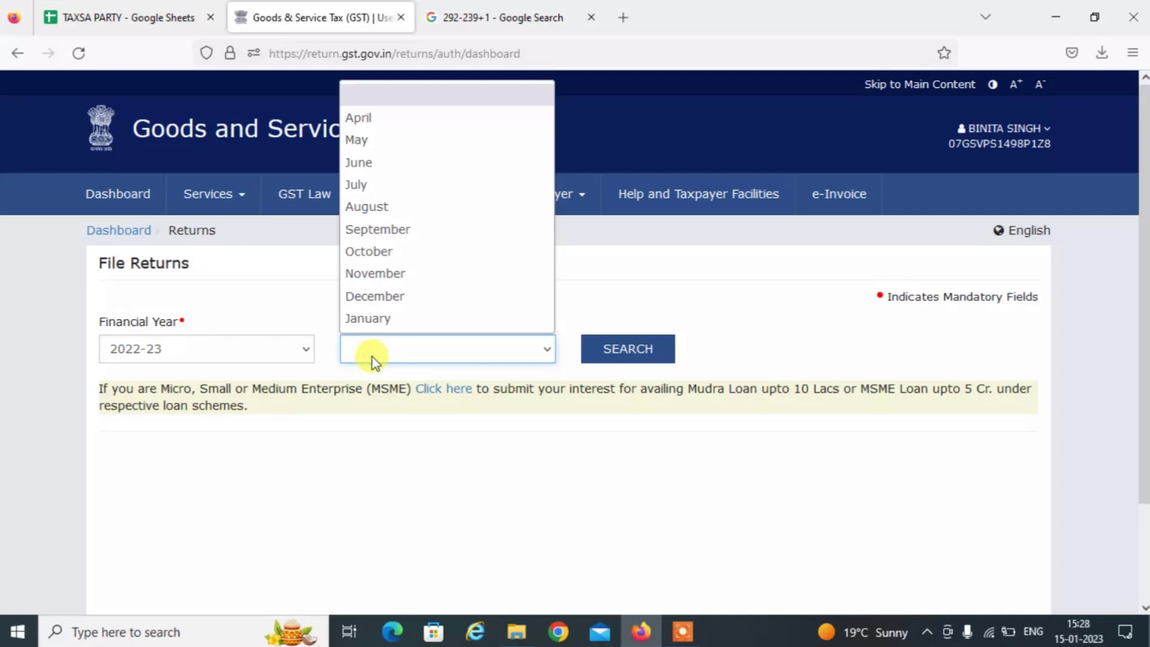
left_click(386, 299)
left_click(627, 341)
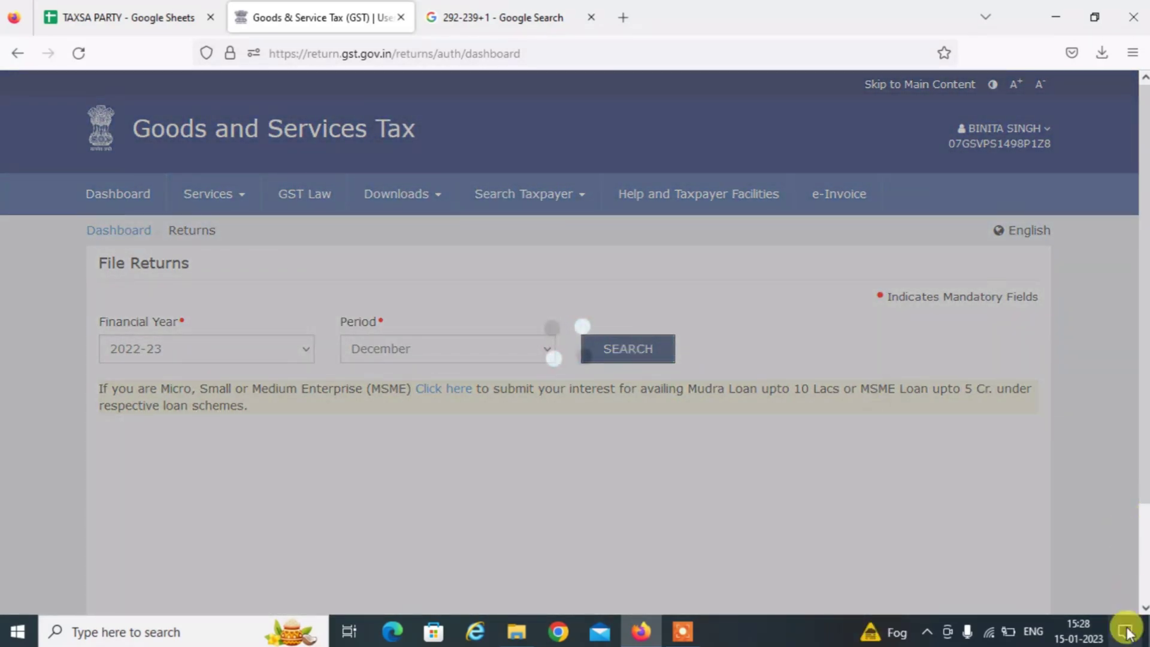
Start preparing the GSTR-3B monthly return online.
scroll(1144, 610, "down", 5)
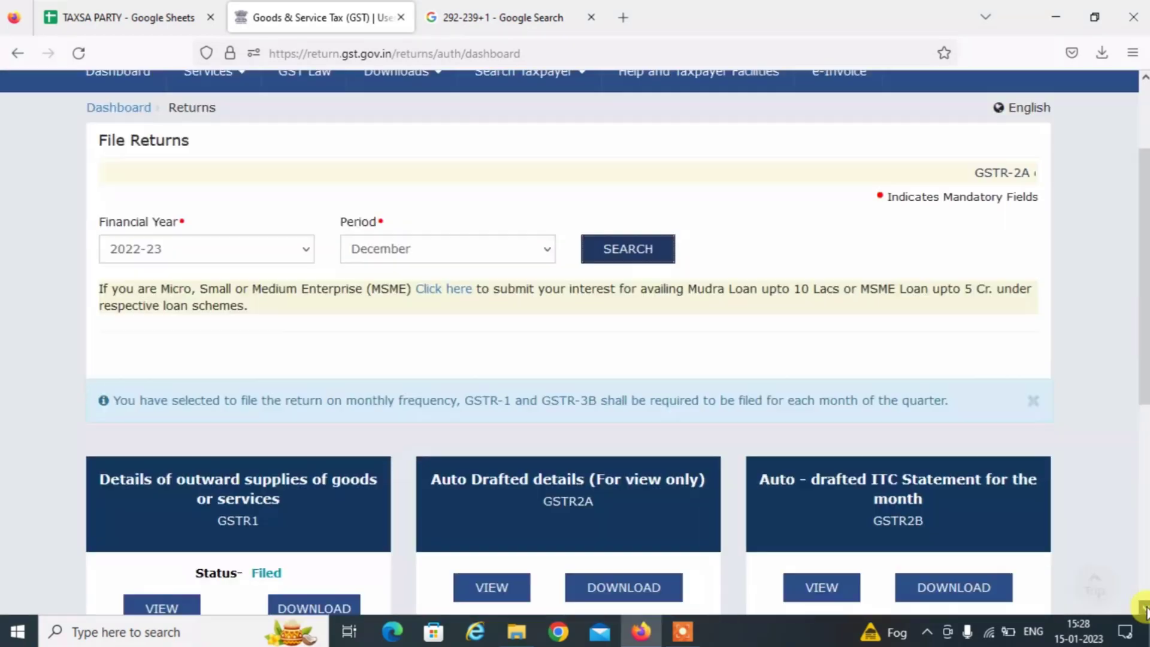
scroll(1143, 610, "down", 2)
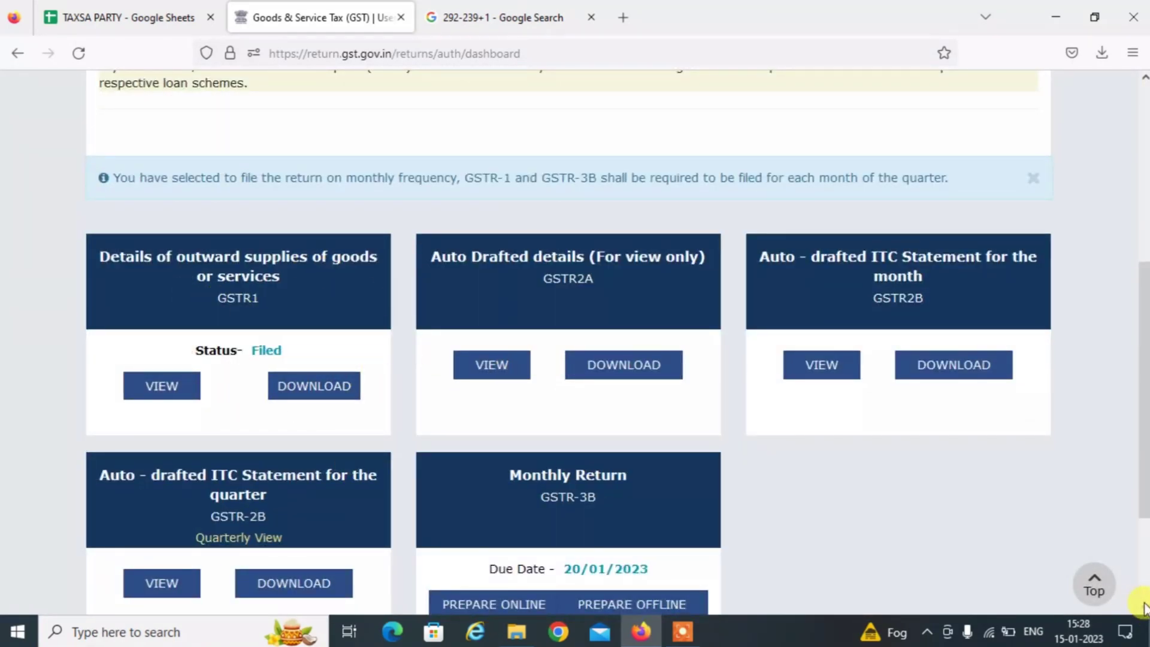
scroll(1144, 608, "down", 3)
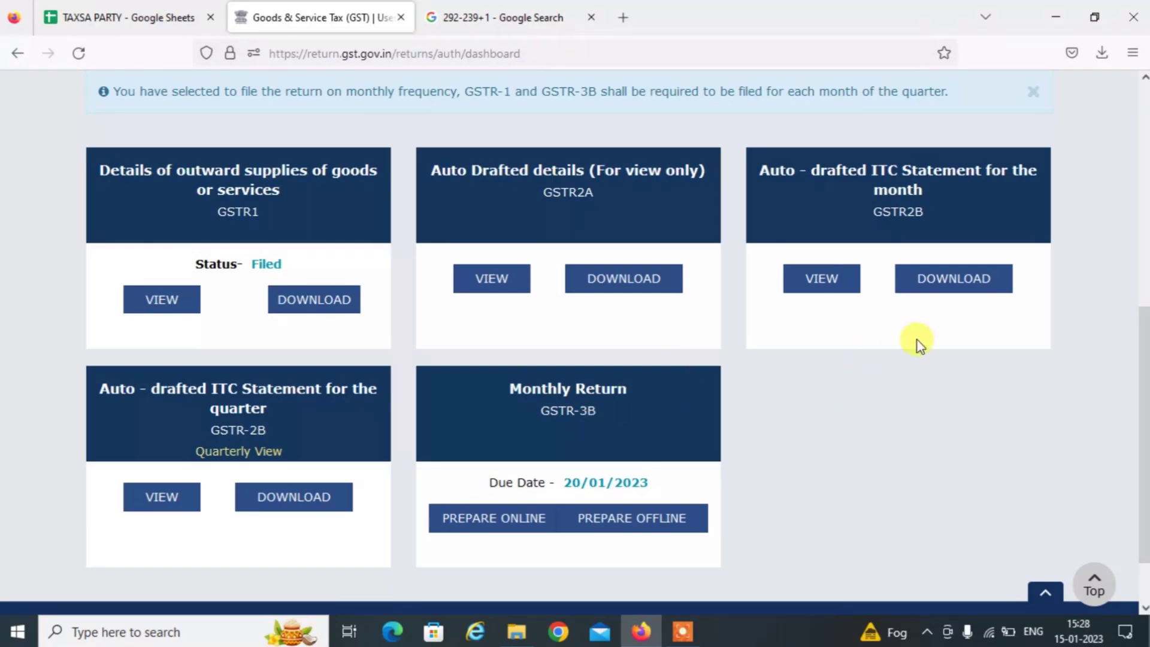
left_click(470, 518)
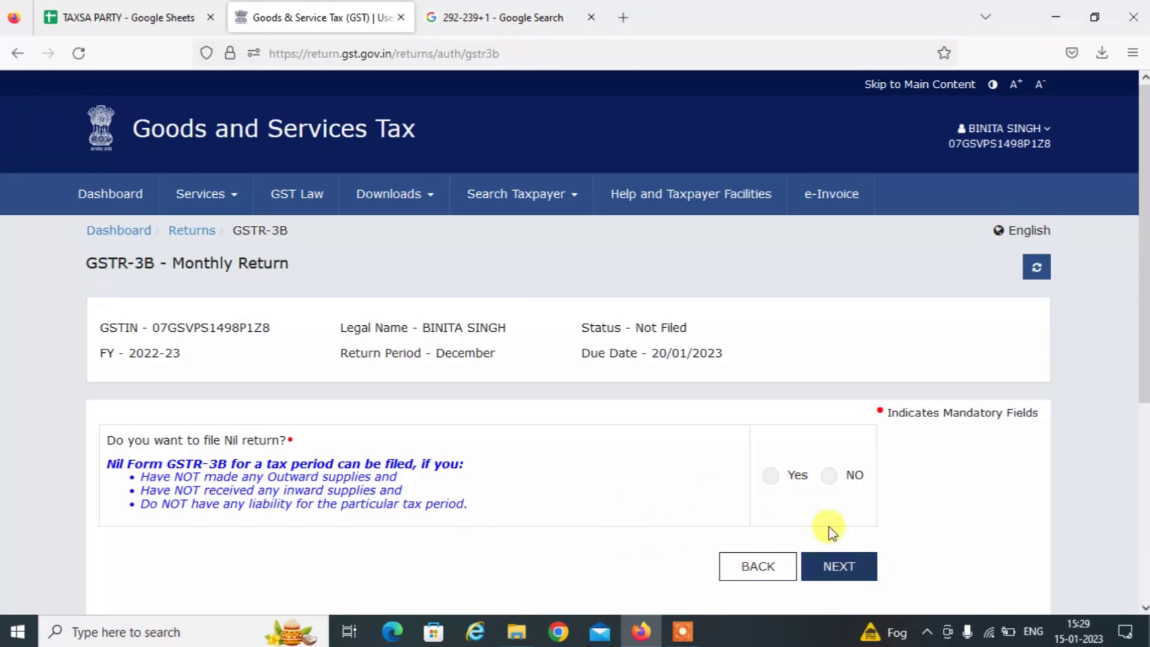
Answer No to the nil return question, continue, and dismiss the system generated summary notice.
left_click(826, 476)
left_click(847, 570)
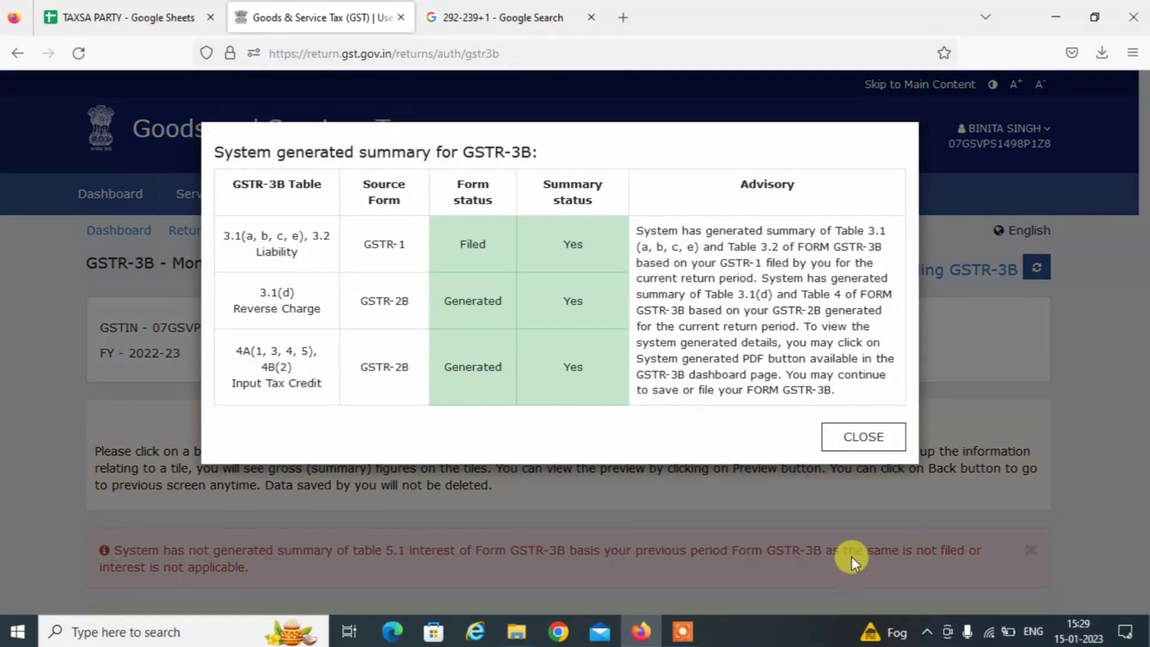
left_click(869, 447)
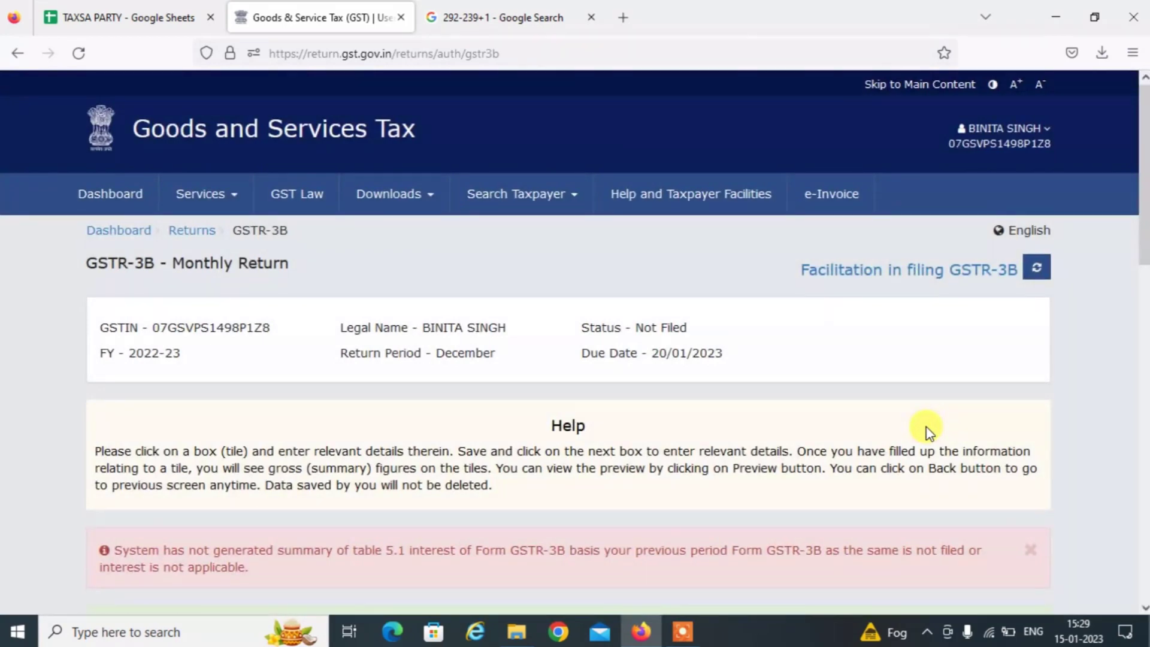
scroll(1143, 608, "down", 7)
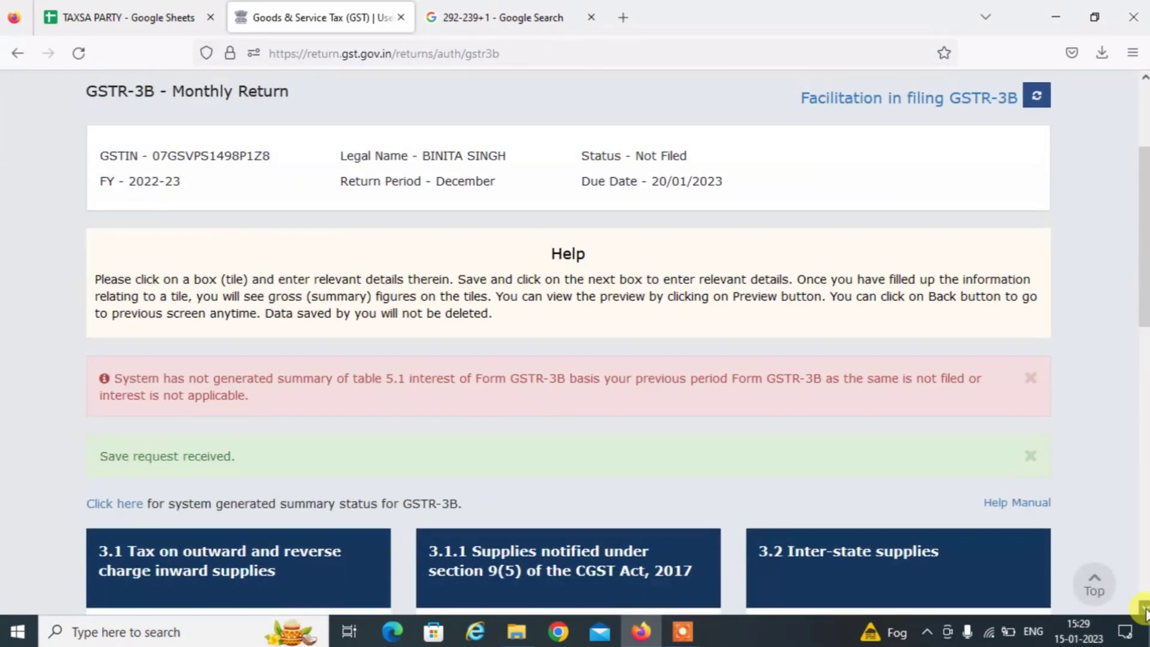
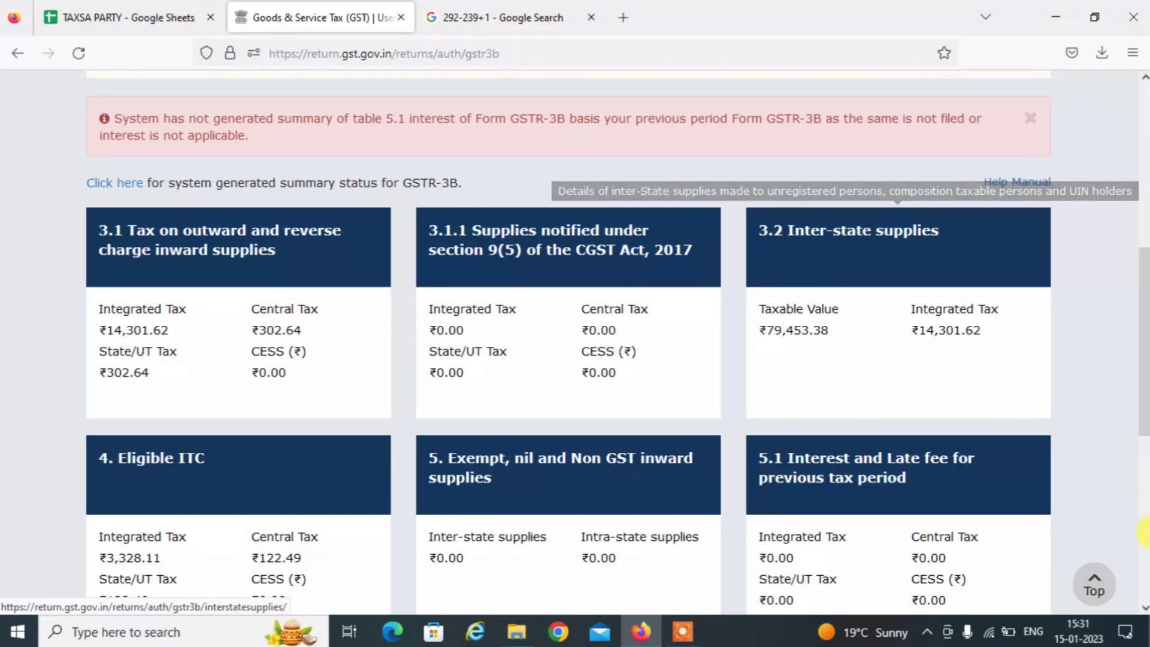
Save the December GSTR-3B summary details and confirm the success banner.
scroll(1142, 608, "down", 1)
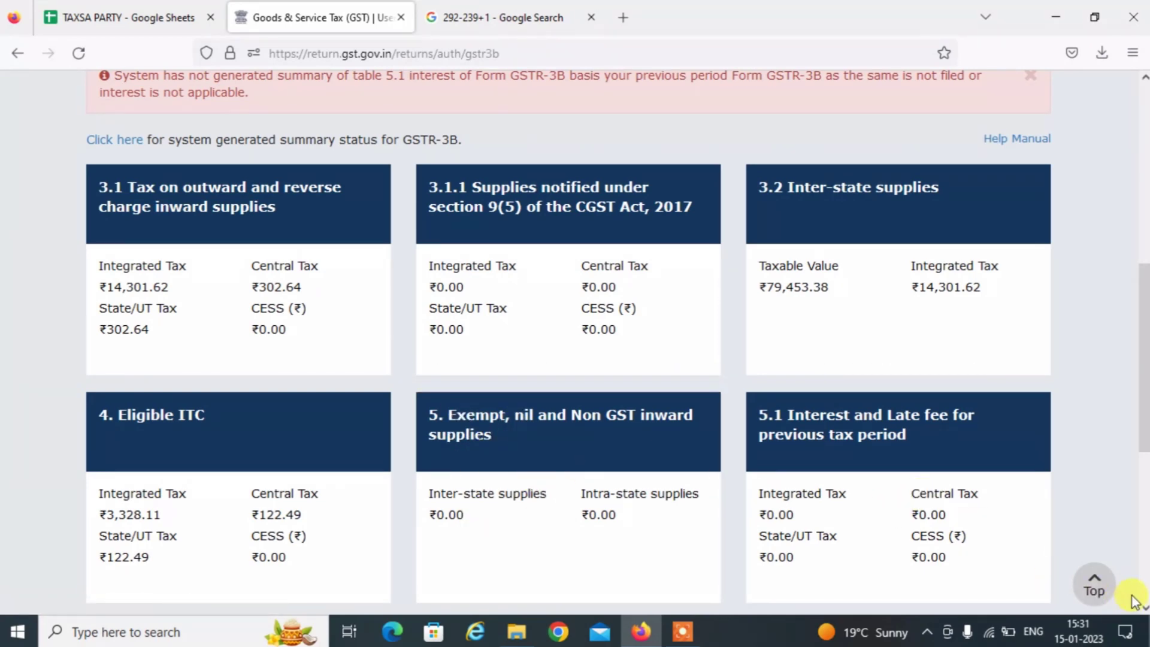
left_click(1145, 608)
left_click(1144, 608)
left_click(1144, 607)
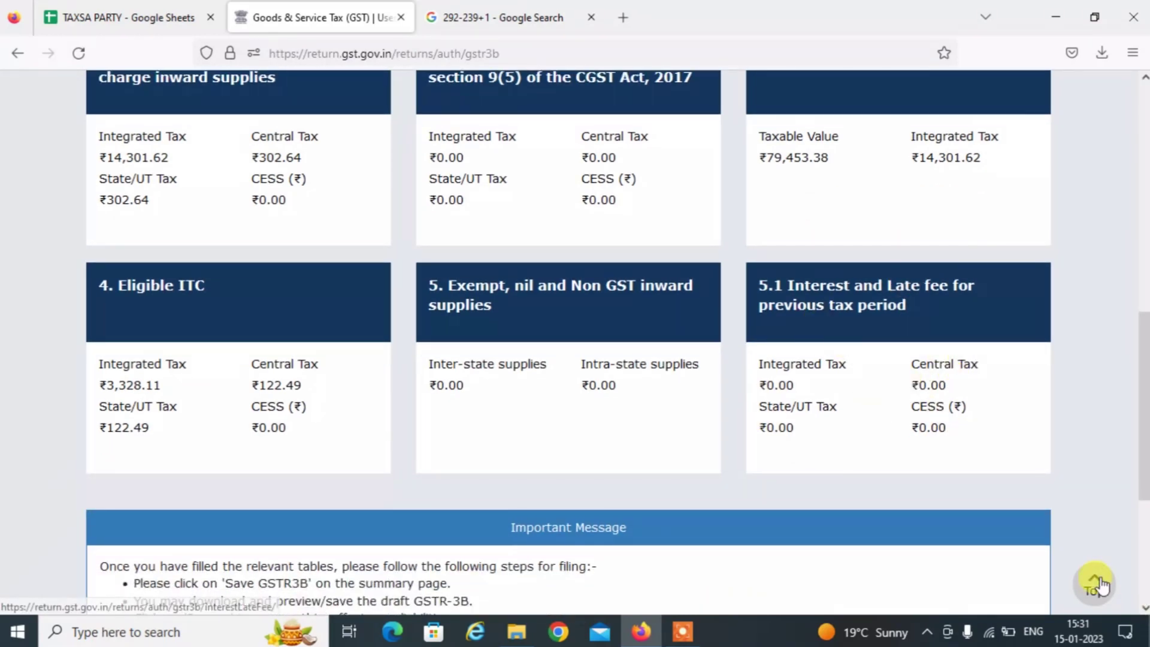
scroll(1144, 607, "down", 5)
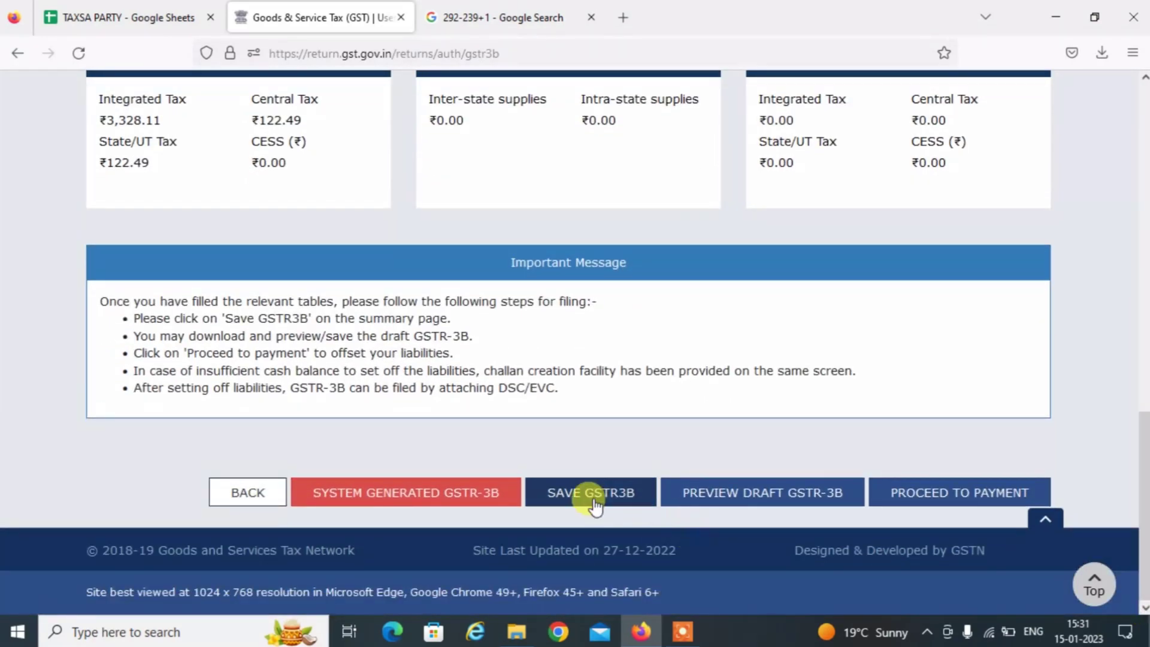
left_click(594, 504)
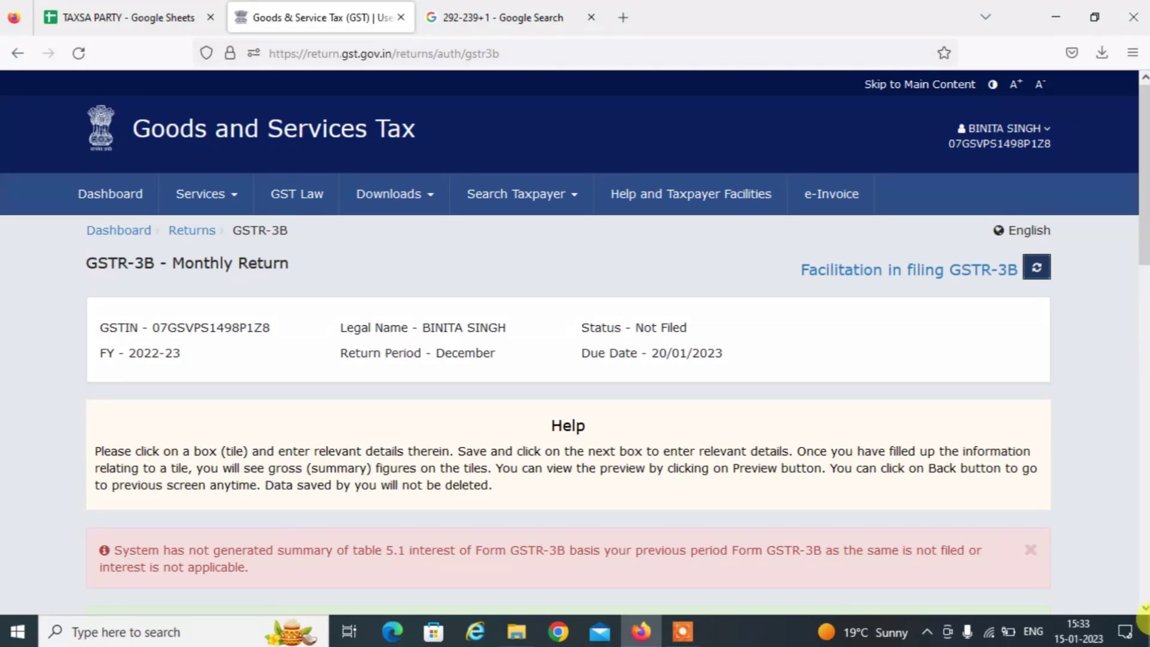
Proceed to the 6.1 Payment of tax page with its cash ledger balances.
scroll(1144, 607, "down", 7)
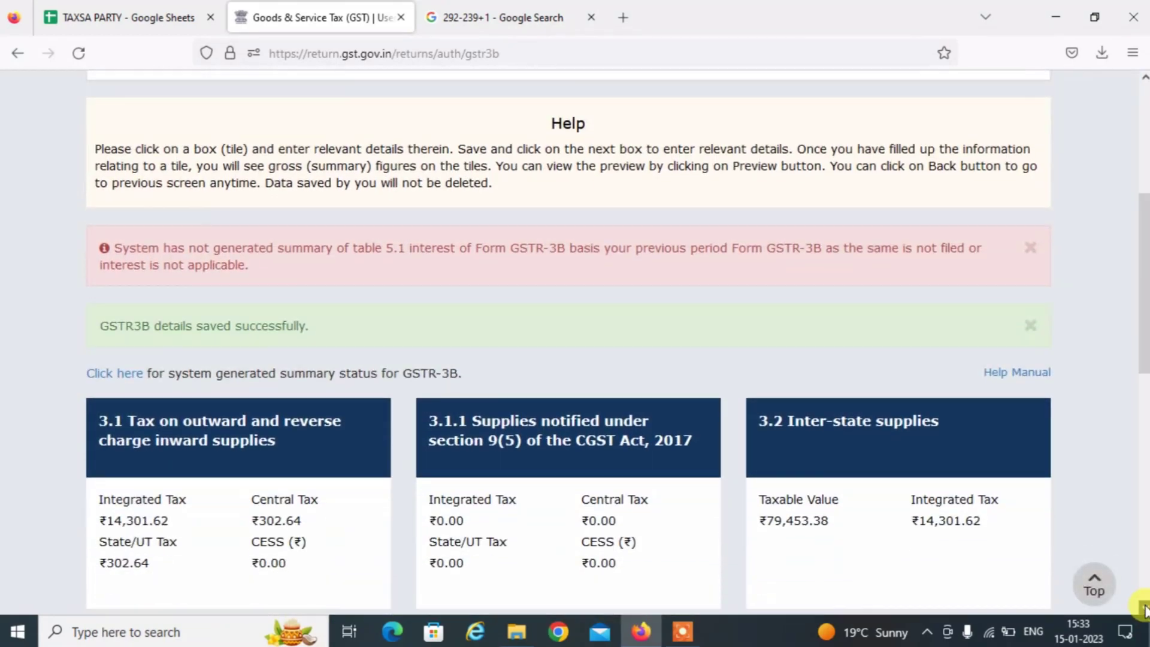
scroll(1143, 607, "down", 8)
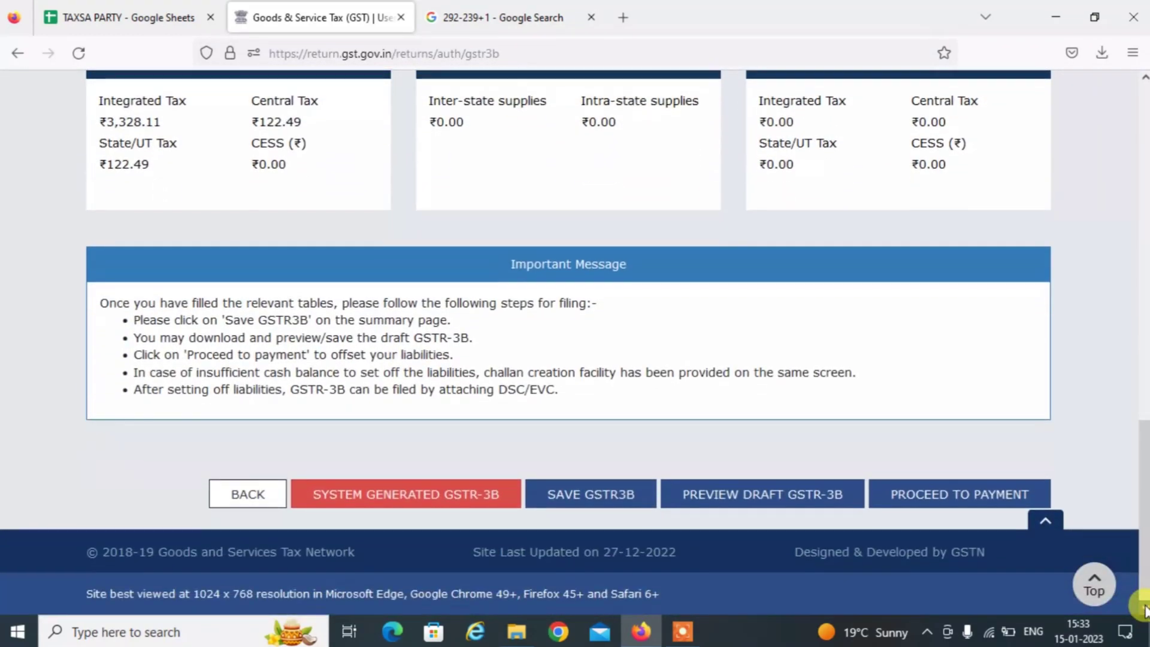
left_click(932, 488)
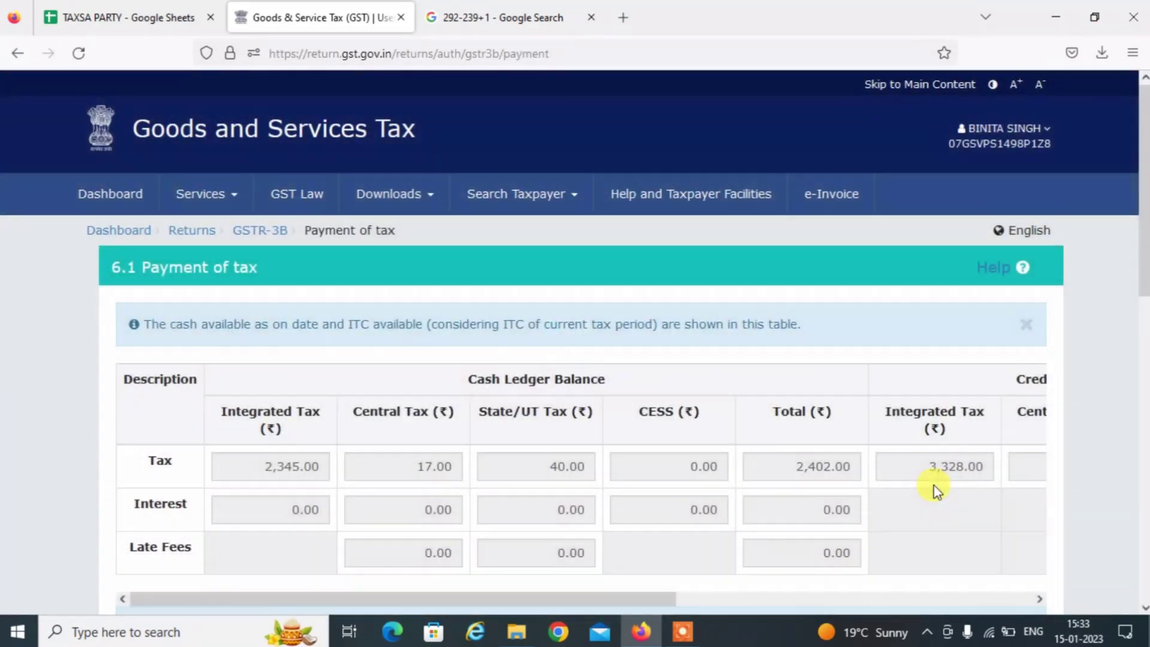
Check Additional Cash required in the 6.1 table, then attempt posting credit to the ledger.
scroll(1143, 607, "down", 10)
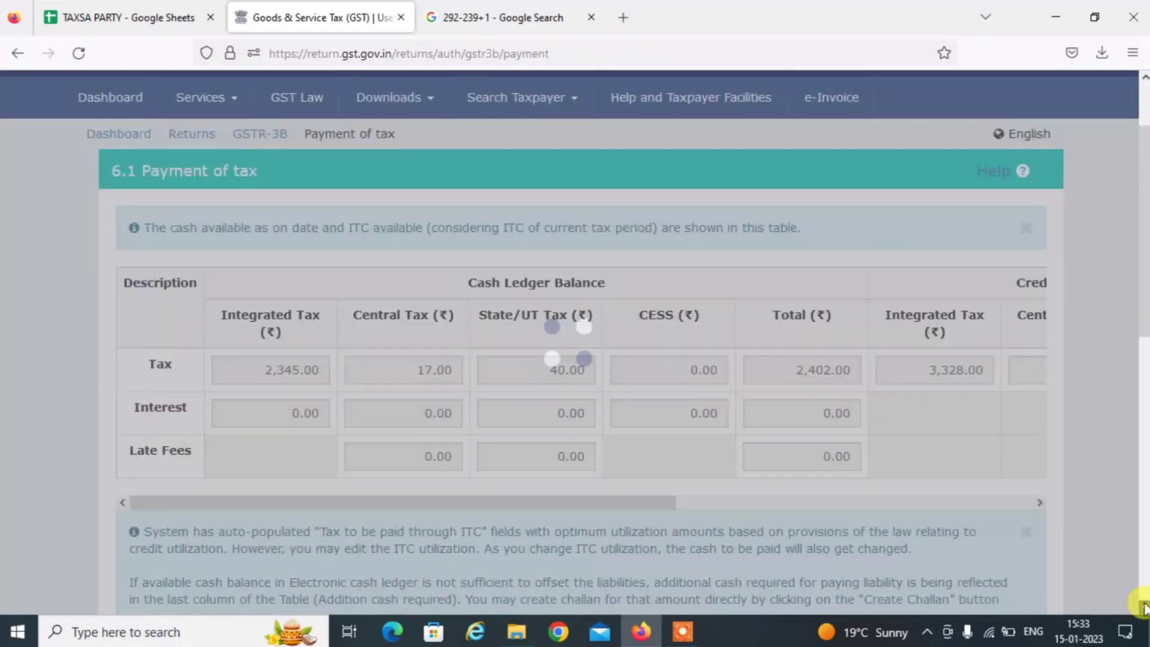
scroll(1143, 607, "down", 3)
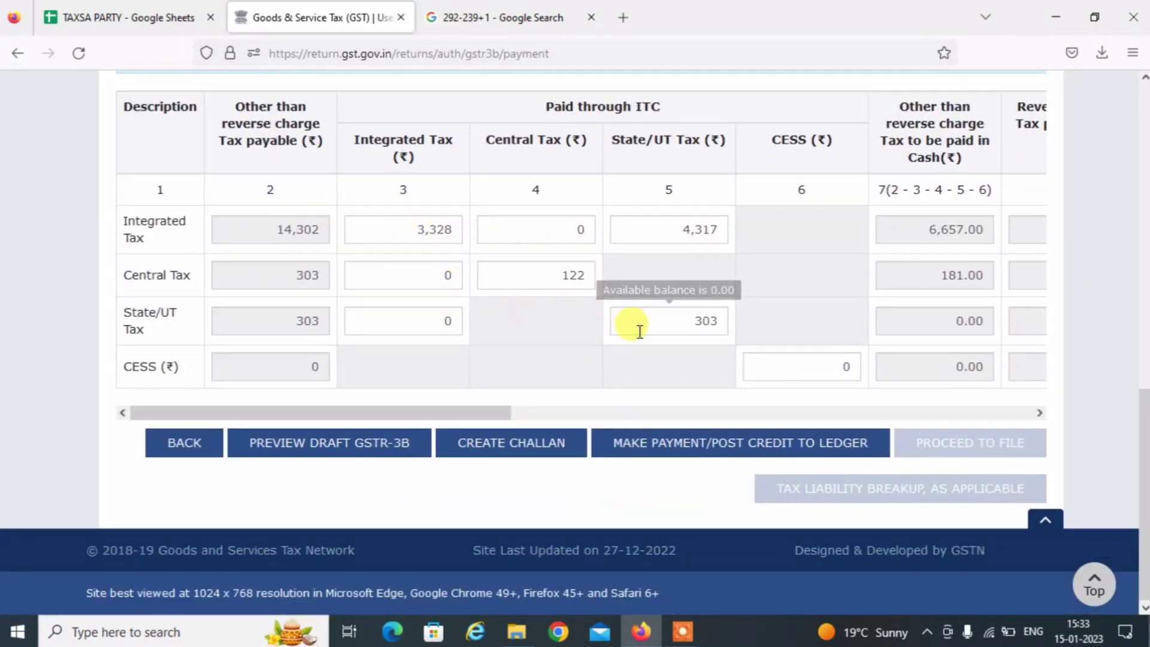
left_click(997, 413)
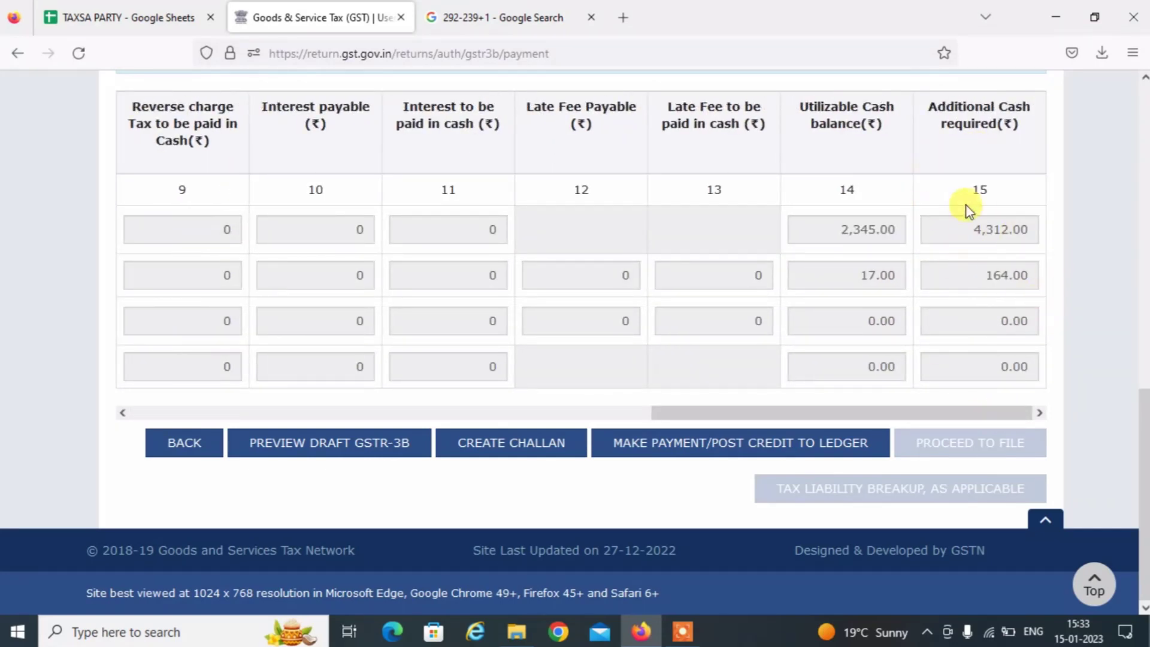
left_click(639, 413)
left_click(639, 415)
left_click(158, 411)
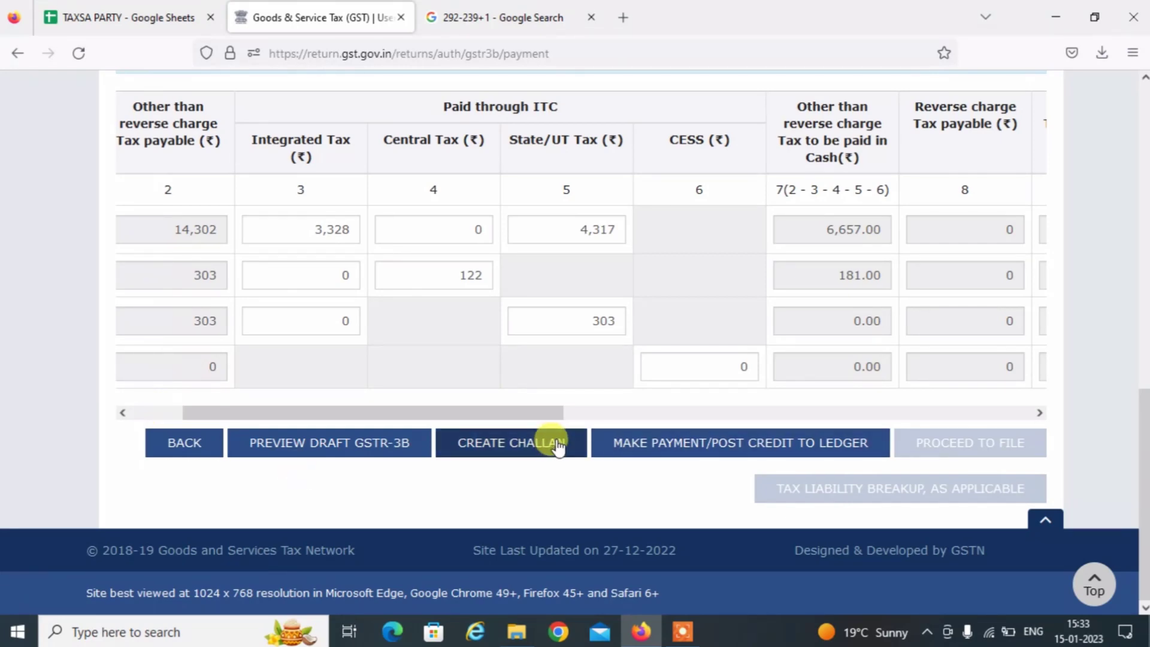
left_click(700, 442)
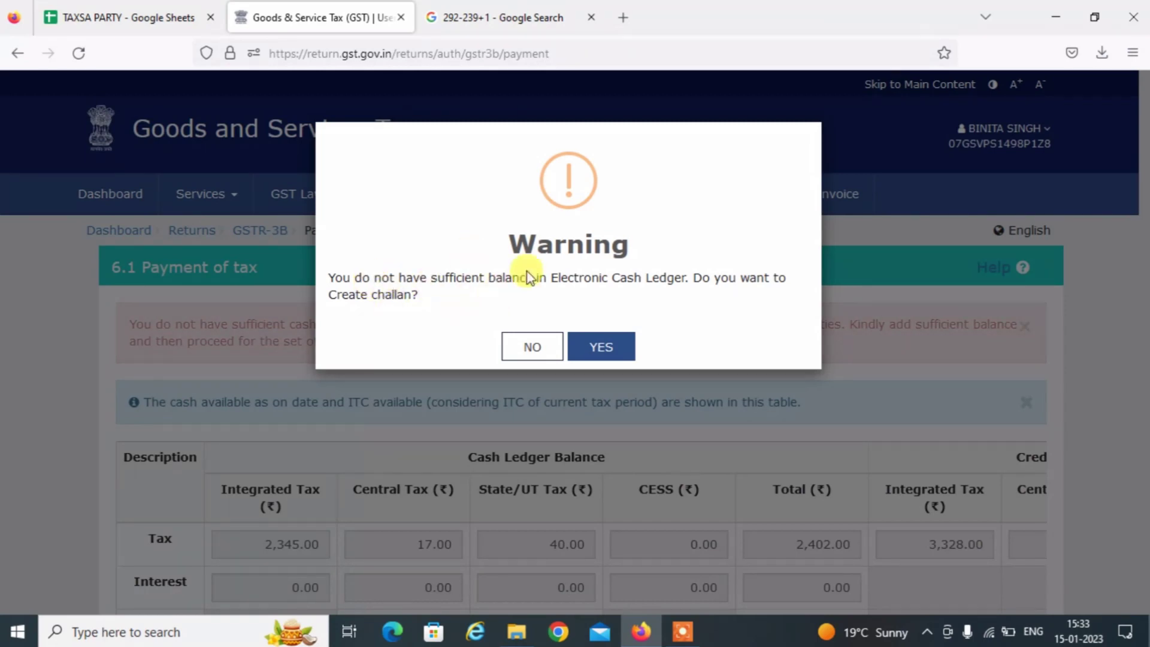
Accept the offer to create a challan for the cash shortfall and review the challan form.
left_click(601, 347)
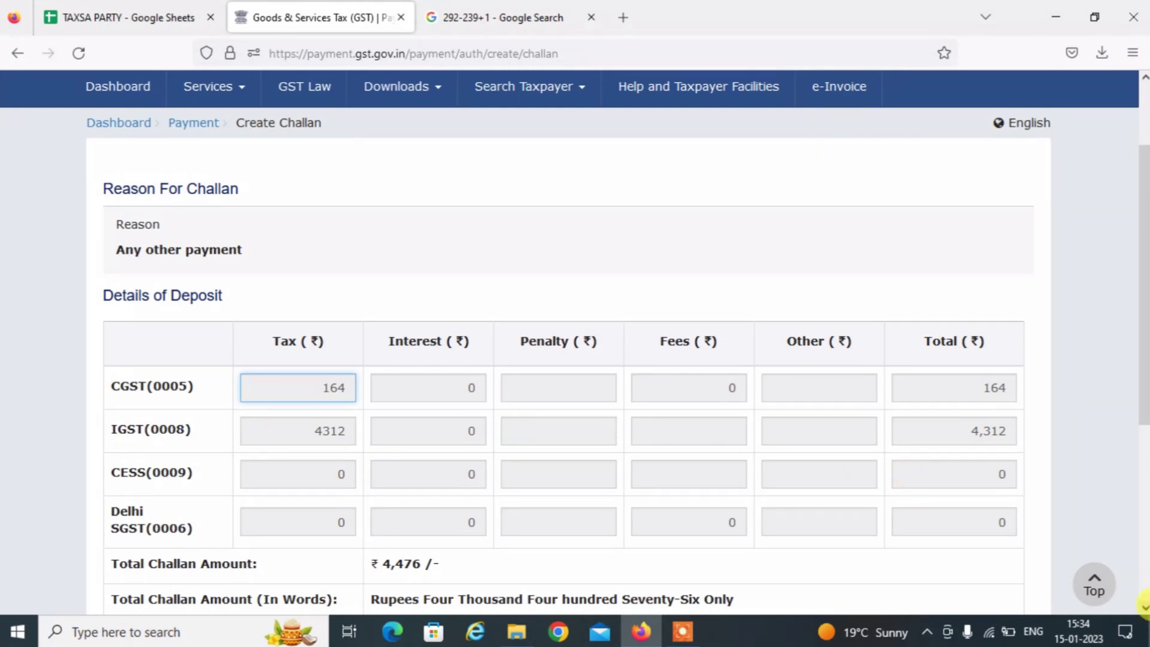
left_click(1144, 601)
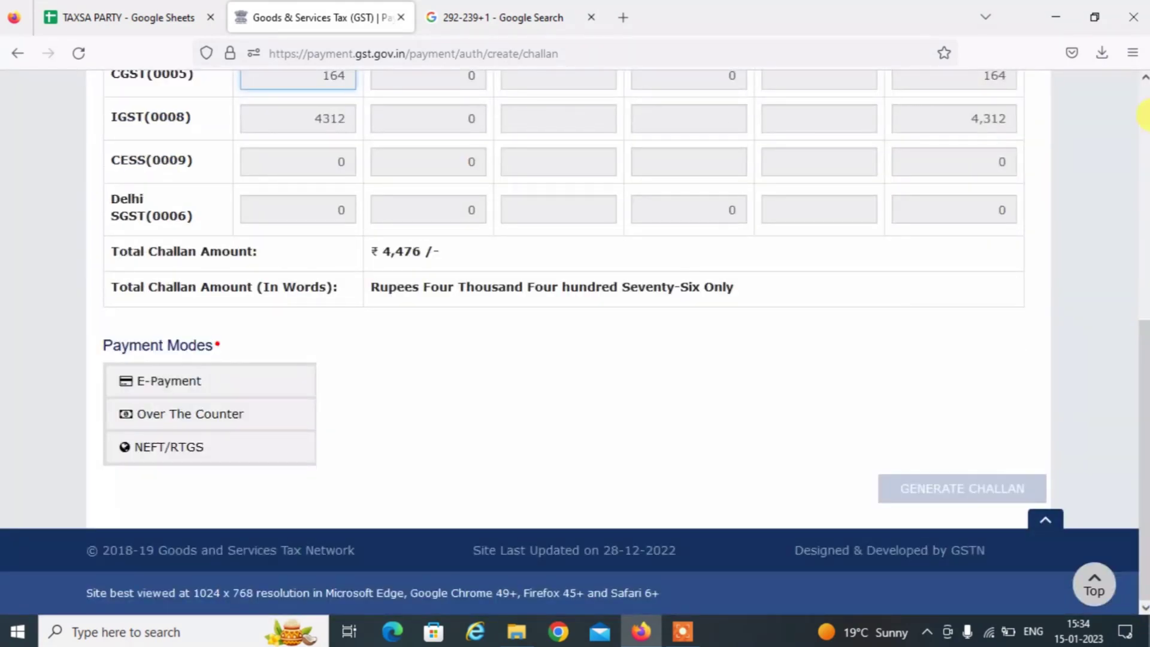
left_click(1143, 96)
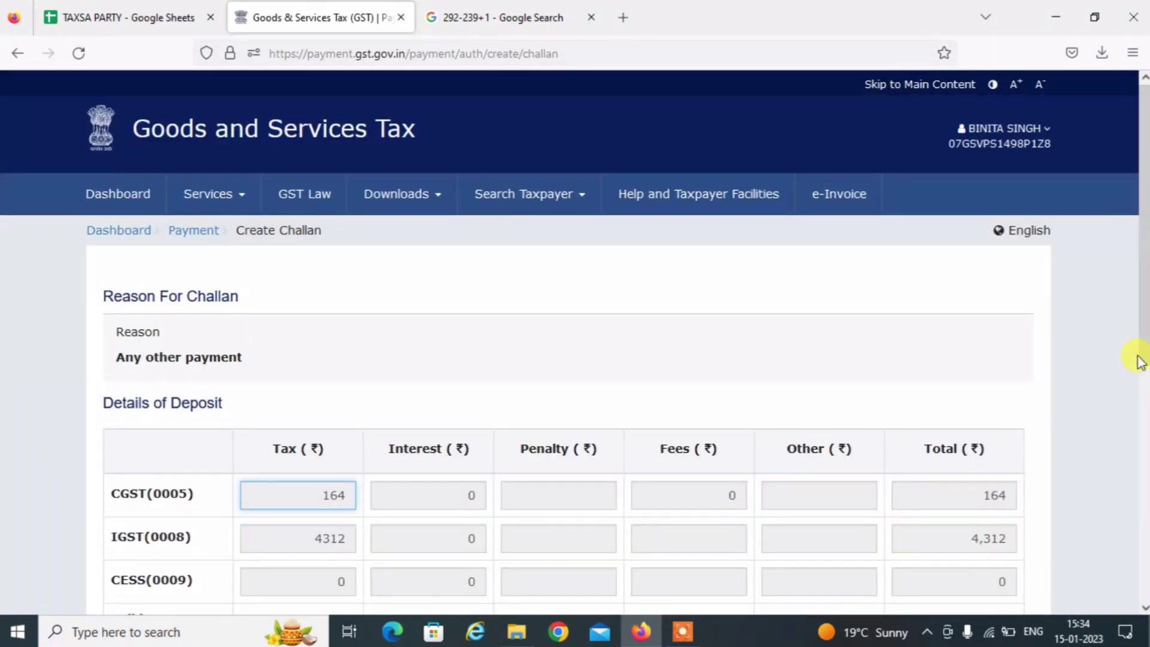
left_click(1143, 436)
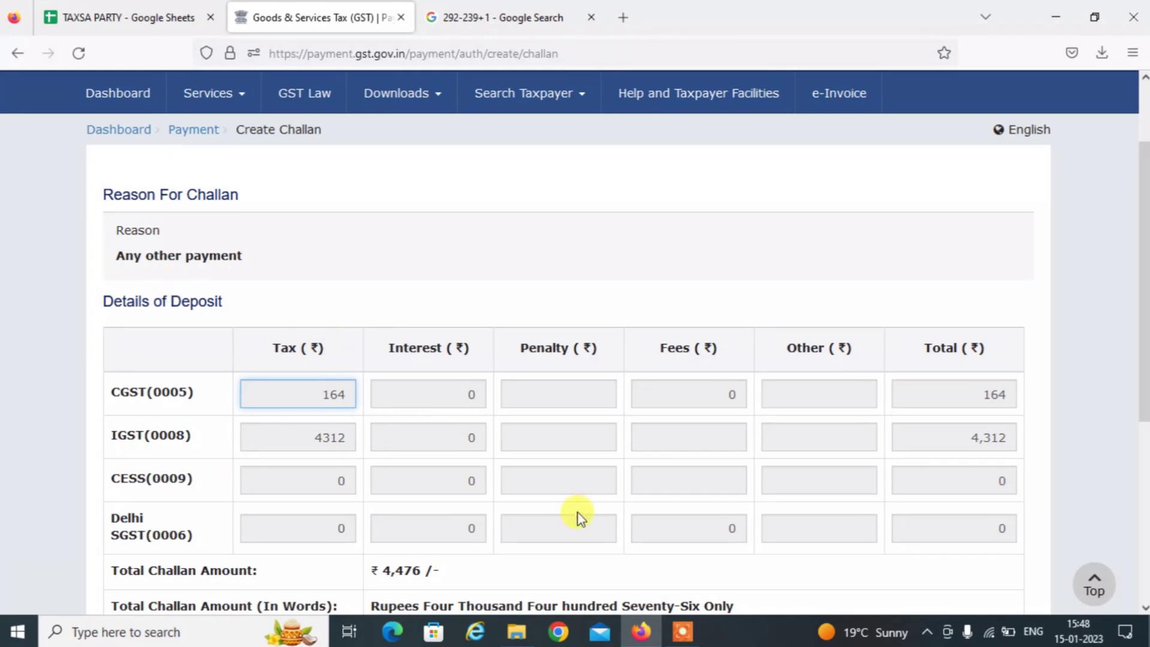
left_click(1145, 584)
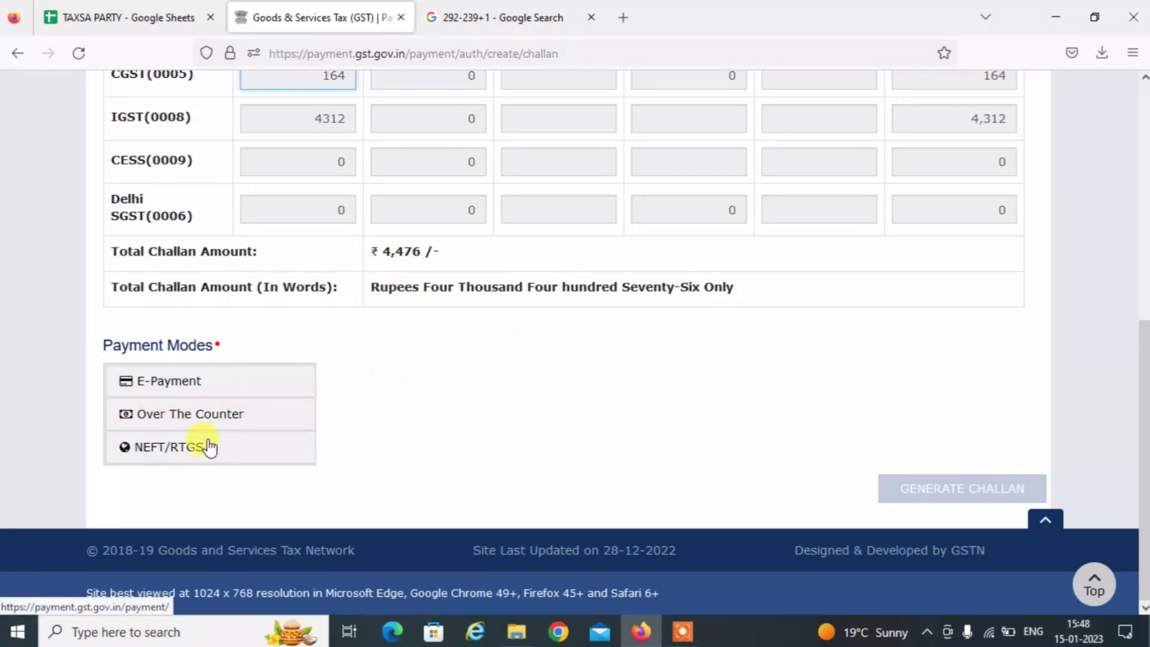
Generate the ₹4,476 challan via NEFT/RTGS with State Bank of India, then download its PDF.
left_click(135, 445)
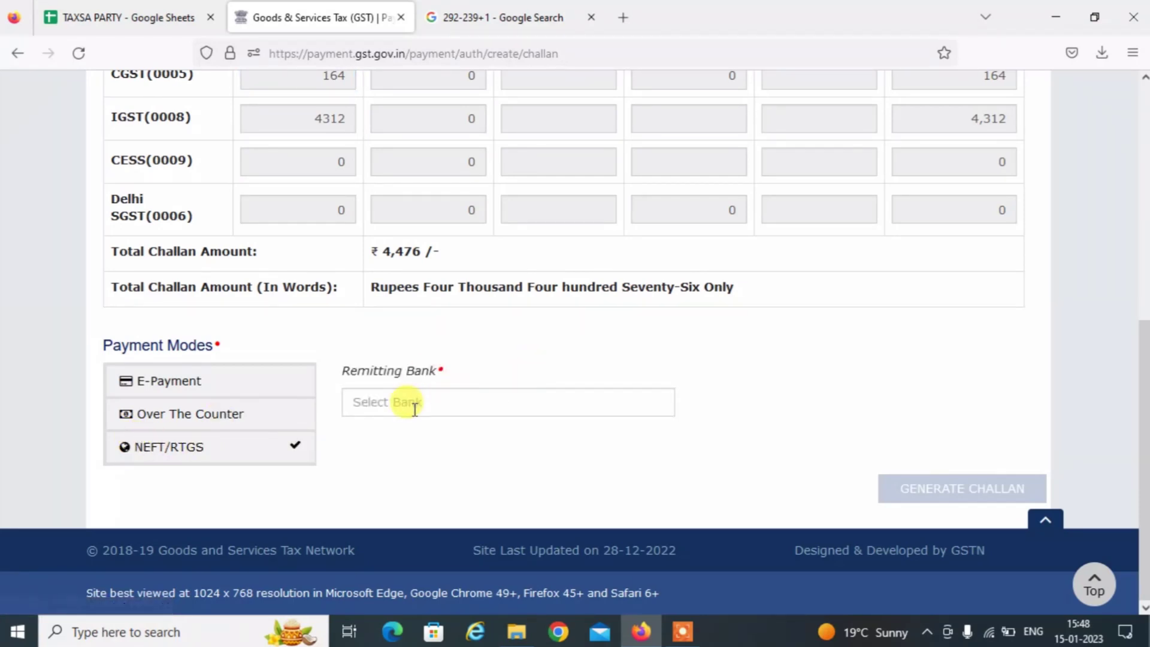
left_click(412, 403)
type("s")
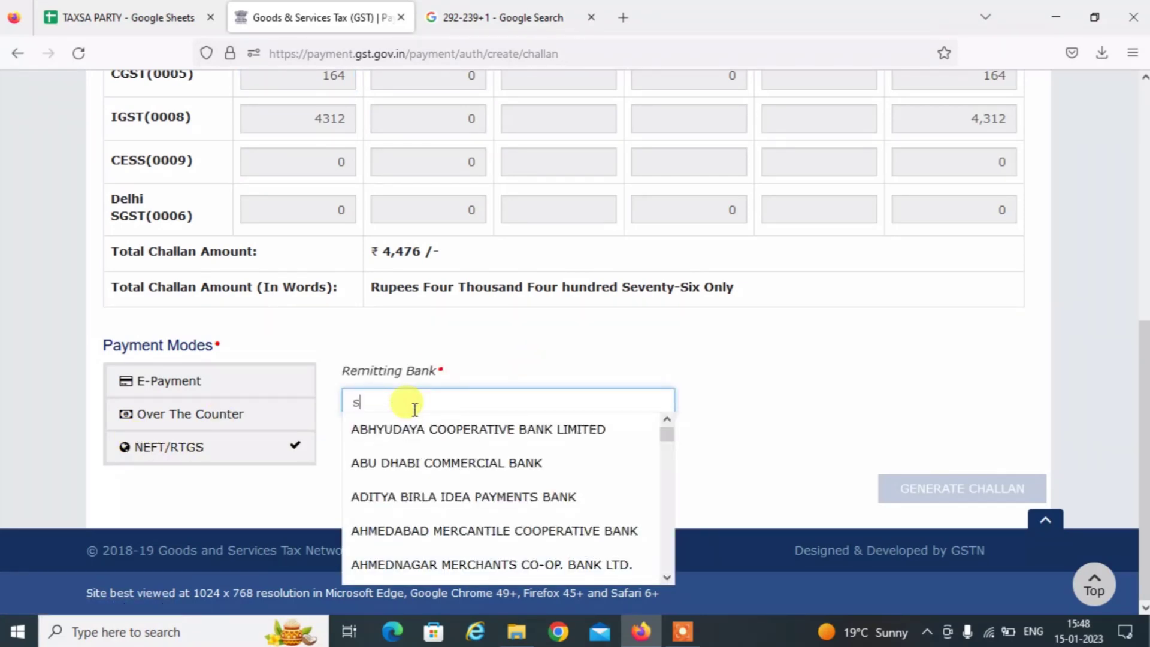
type("tate")
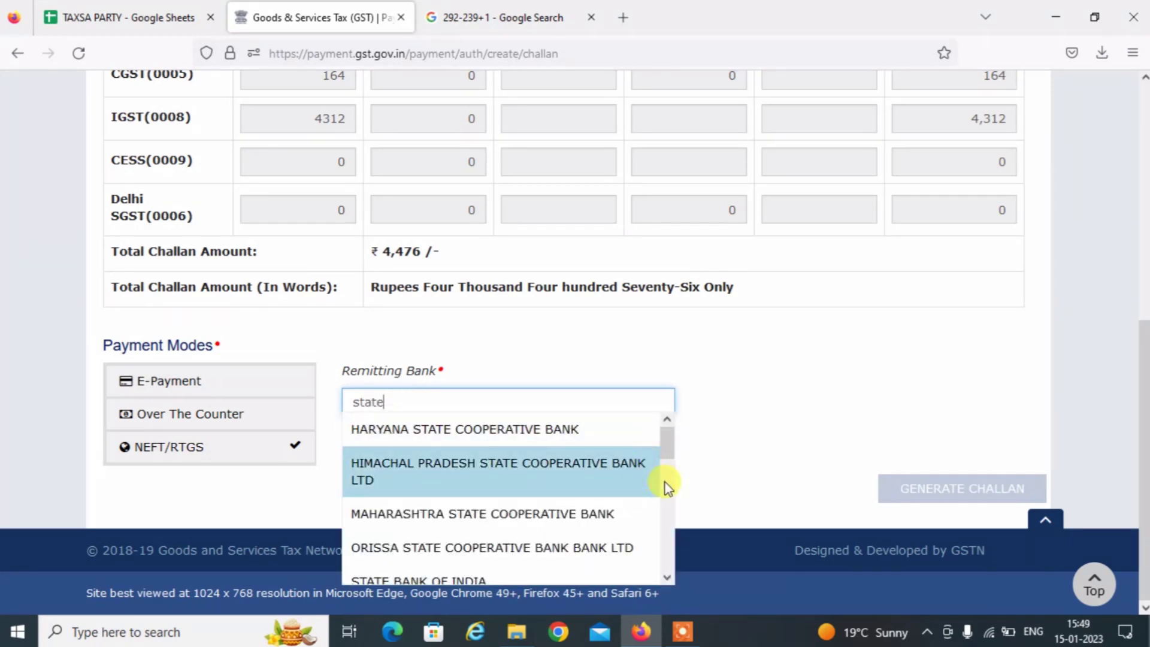
scroll(665, 483, "down", 3)
left_click(483, 443)
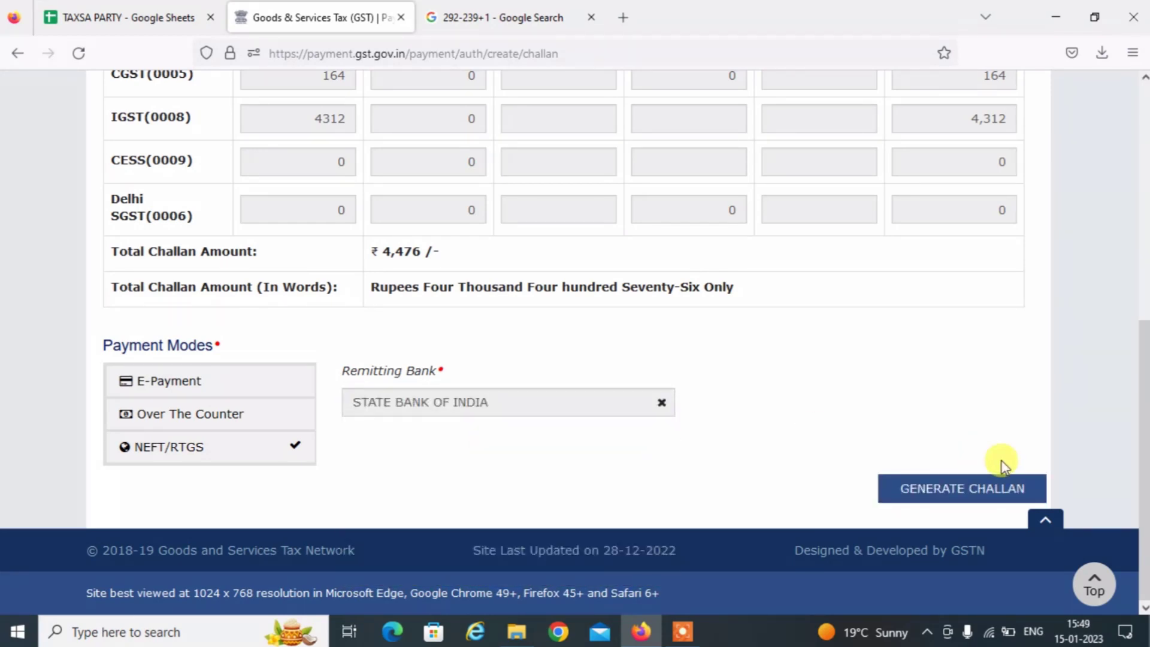
left_click(957, 490)
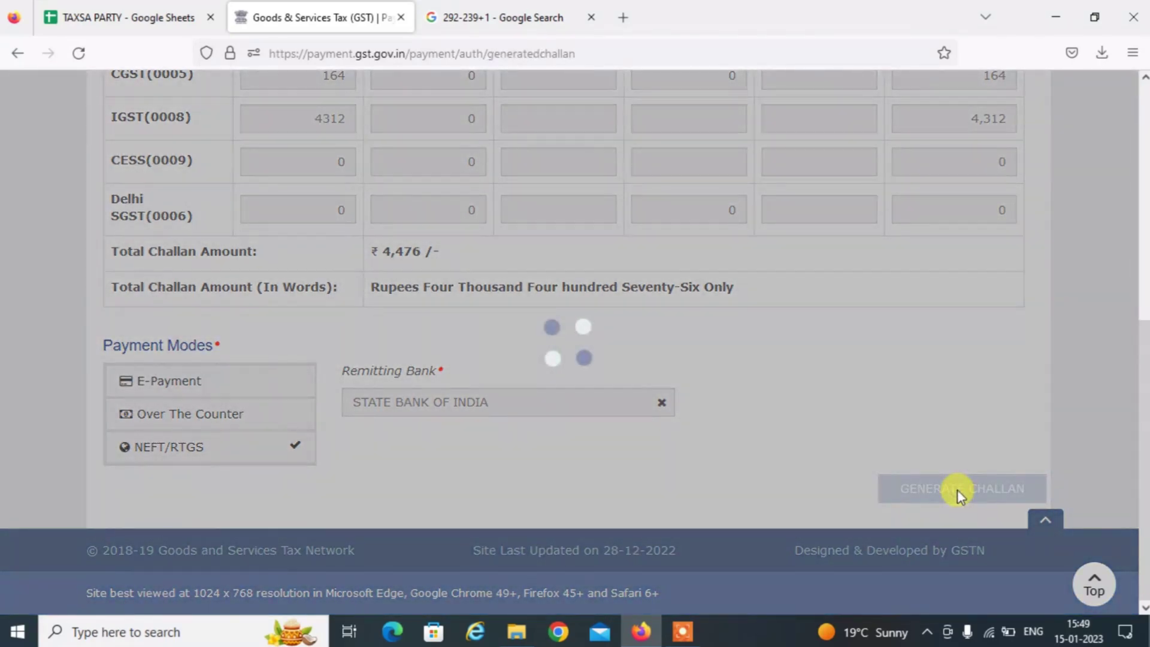
left_click(1145, 558)
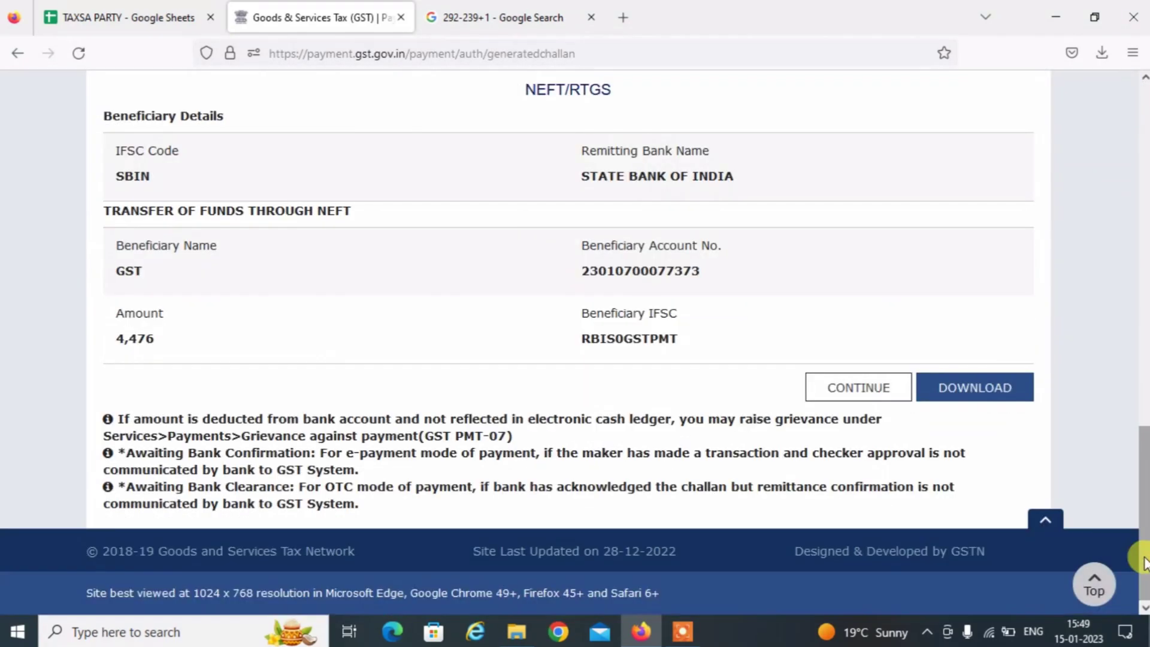
left_click(992, 388)
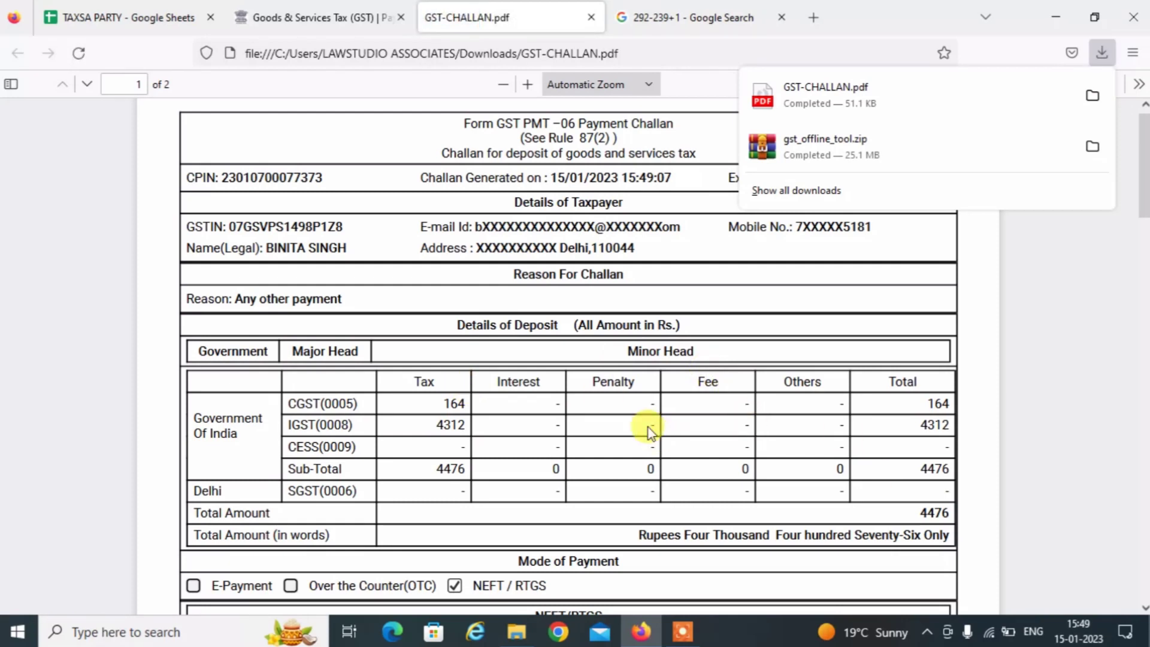
Check the amounts on both pages of GST-CHALLAN.pdf, then close the PDF tab.
left_click(648, 428)
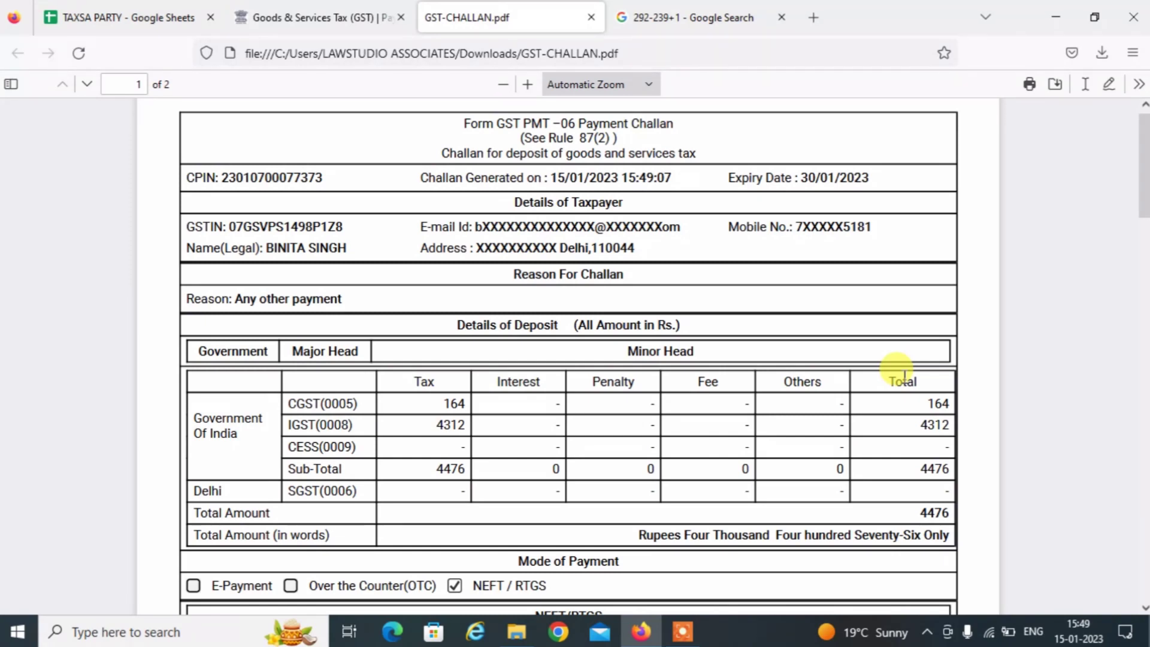
left_click_drag(1143, 176, 1143, 284)
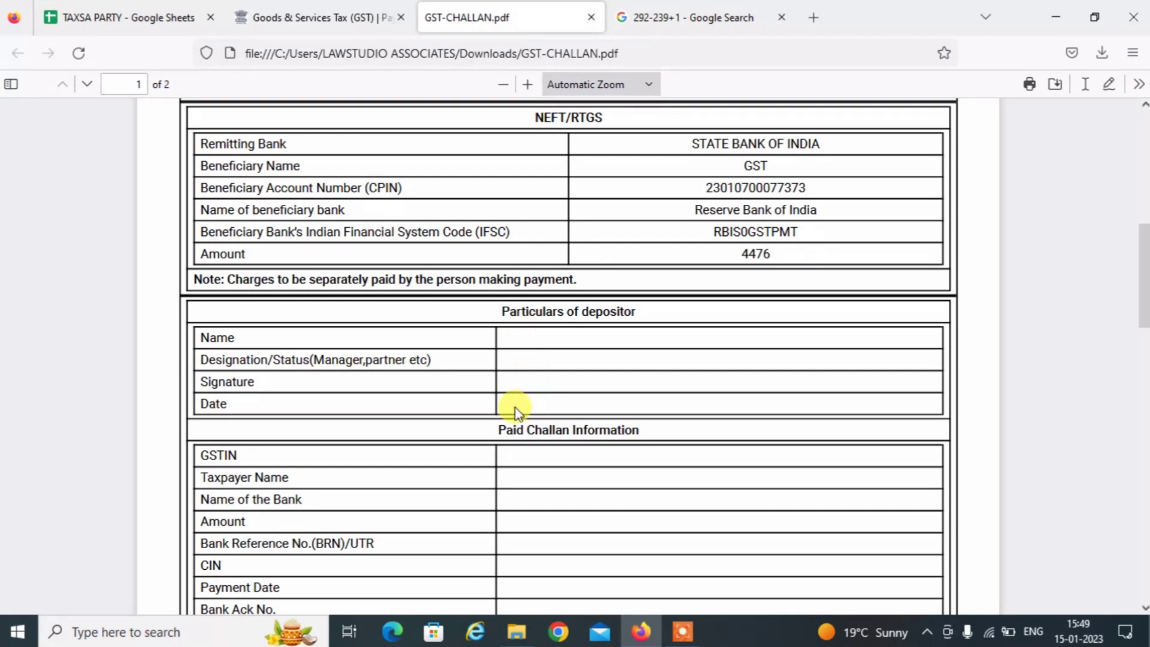
left_click(1144, 607)
left_click(1144, 607)
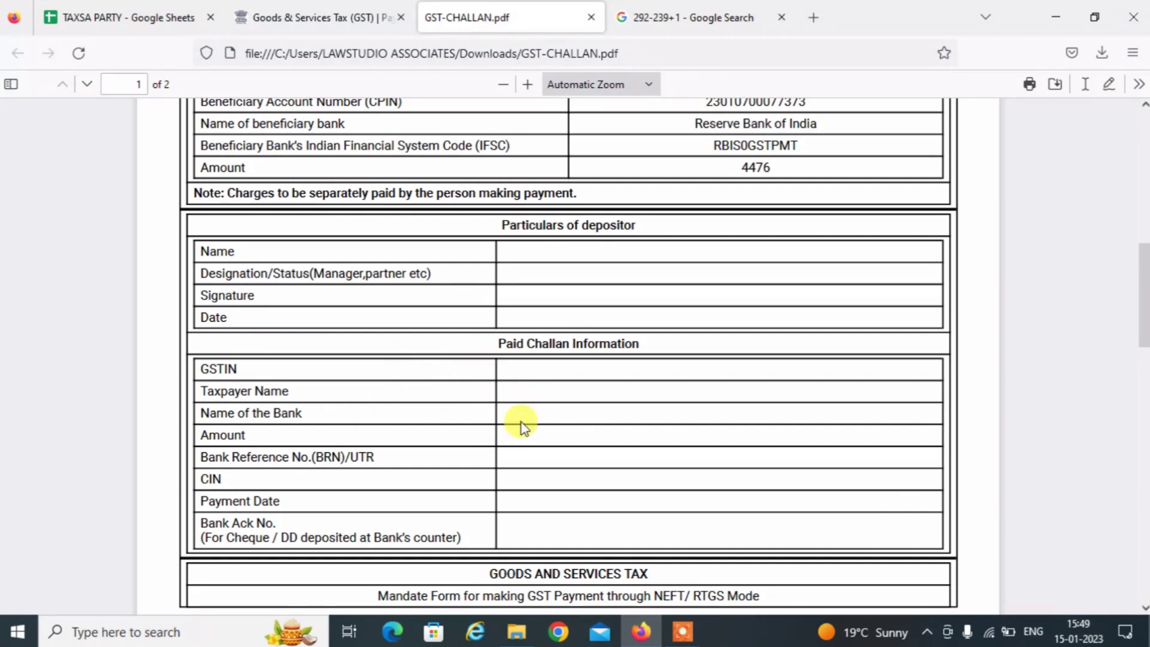
left_click(1143, 610)
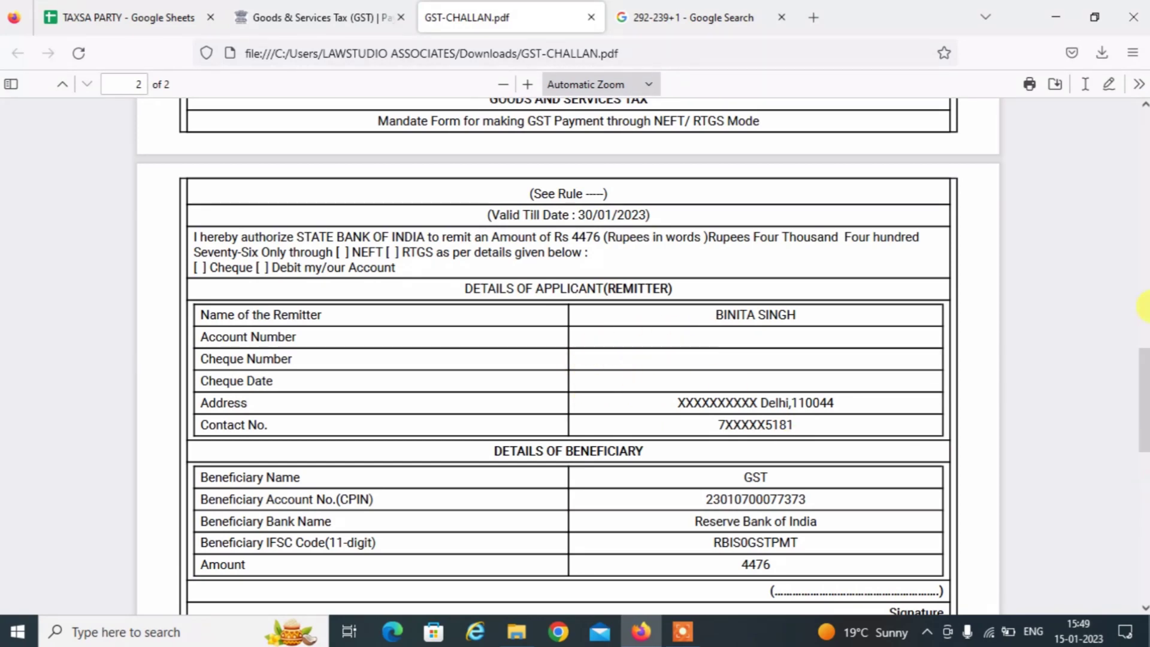
scroll(1144, 143, "up", 10)
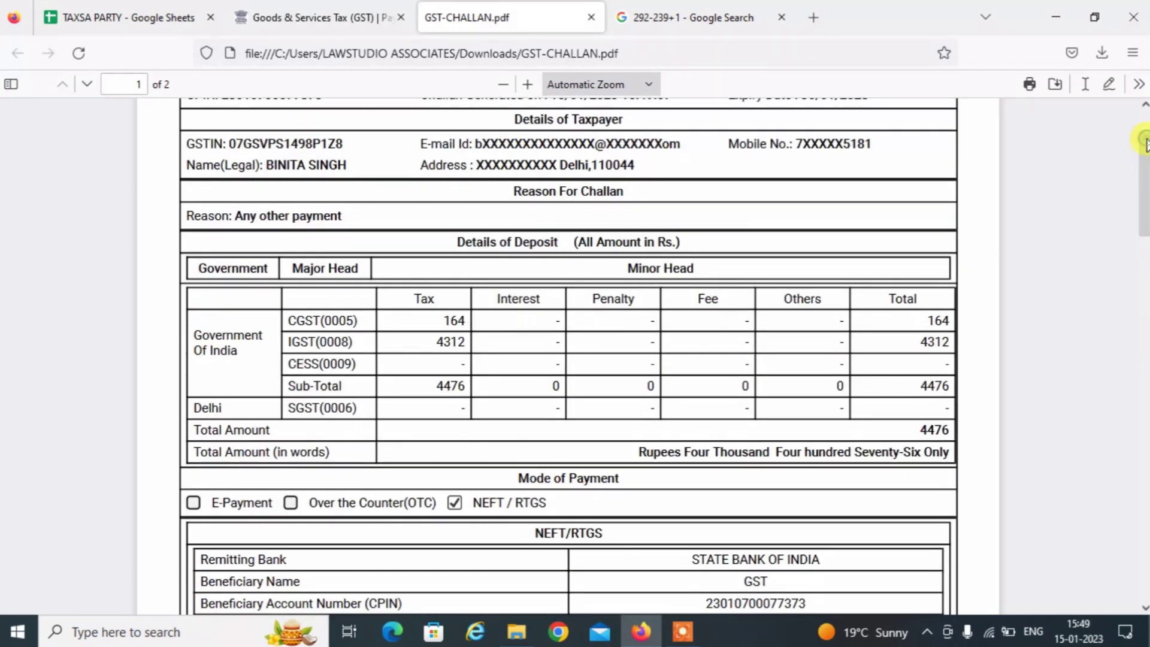
scroll(1144, 117, "up", 2)
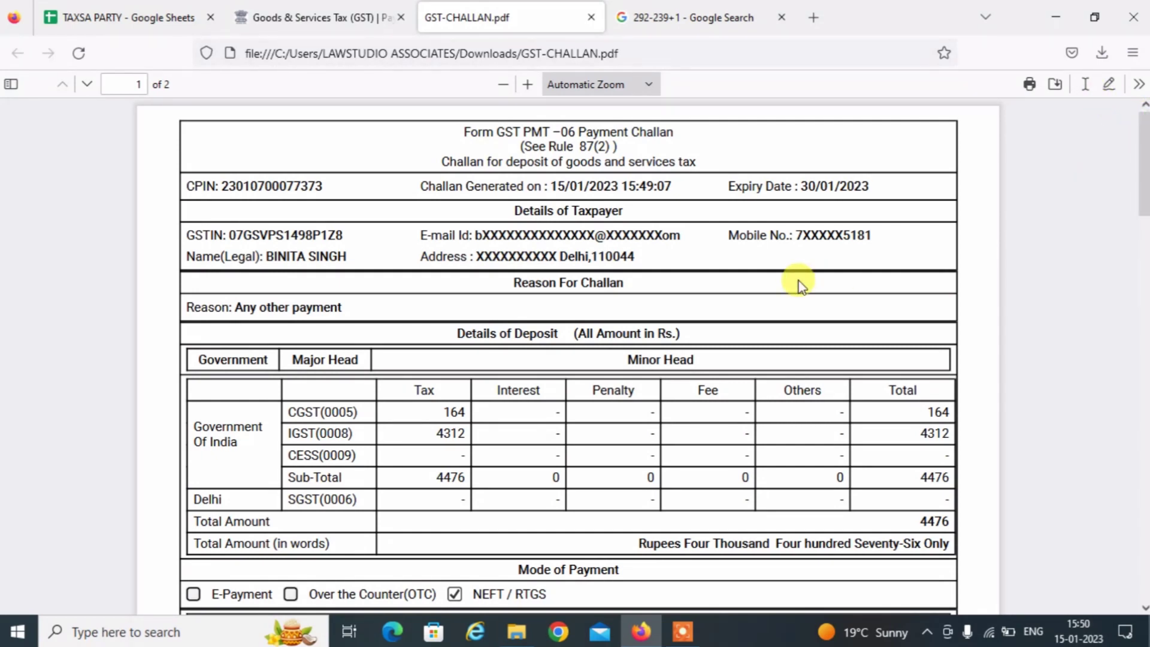
left_click(593, 18)
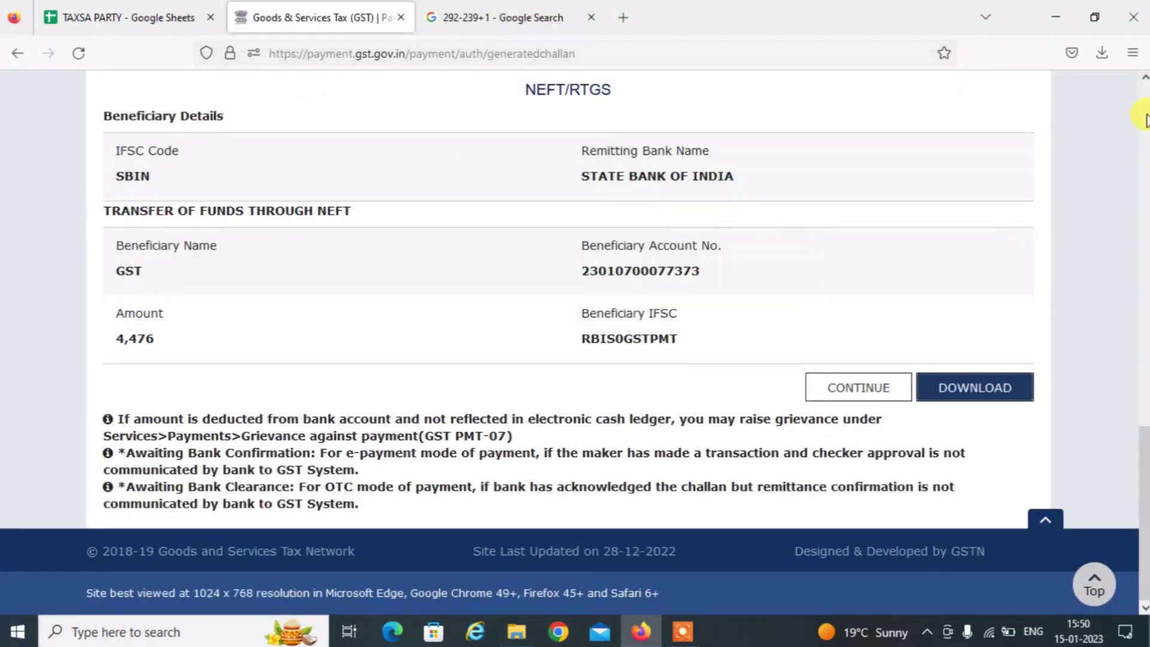
Reopen File Returns for Quarter 3, December, and start preparing GSTR-3B online.
left_click(1145, 117)
left_click(1145, 117)
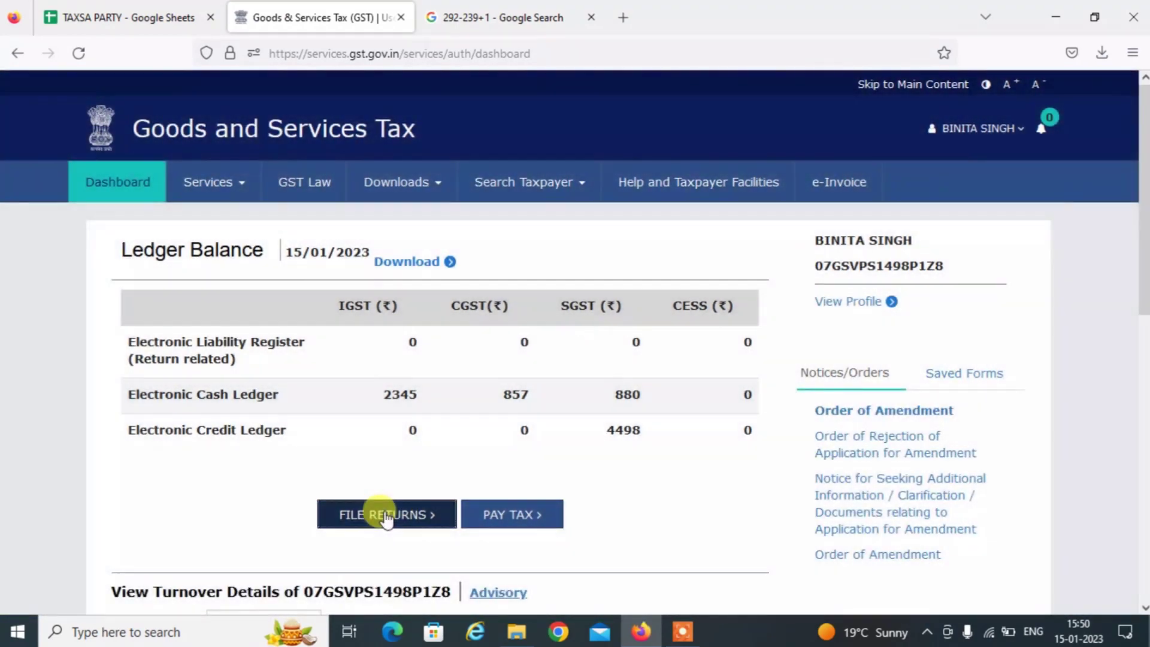
left_click(386, 516)
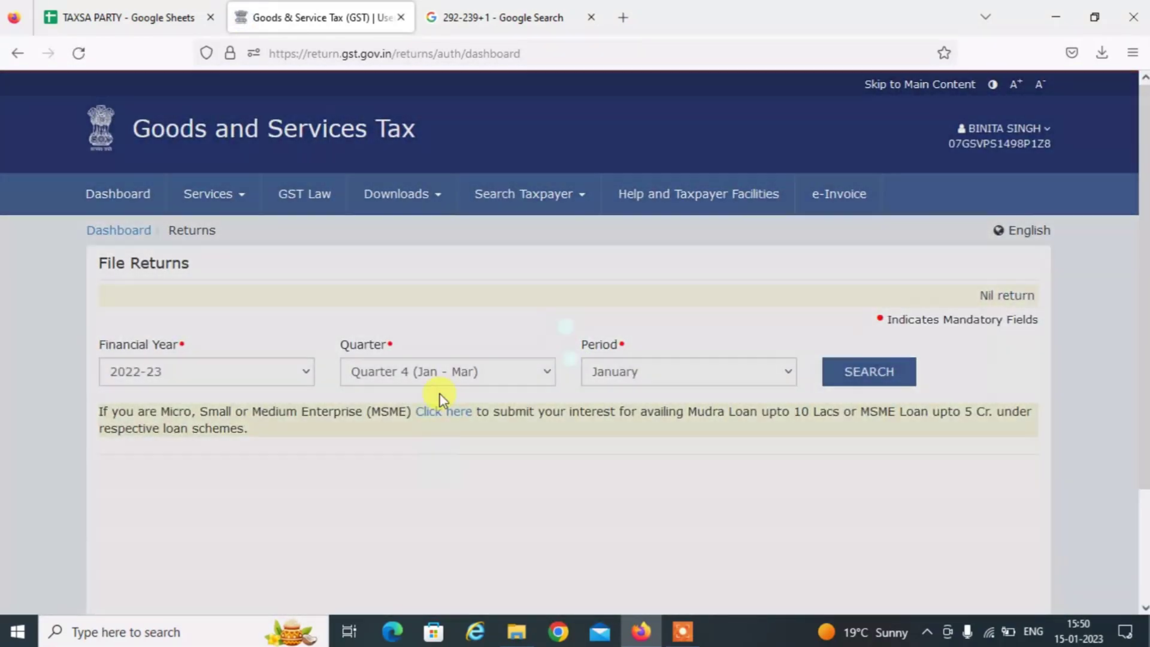
left_click(421, 365)
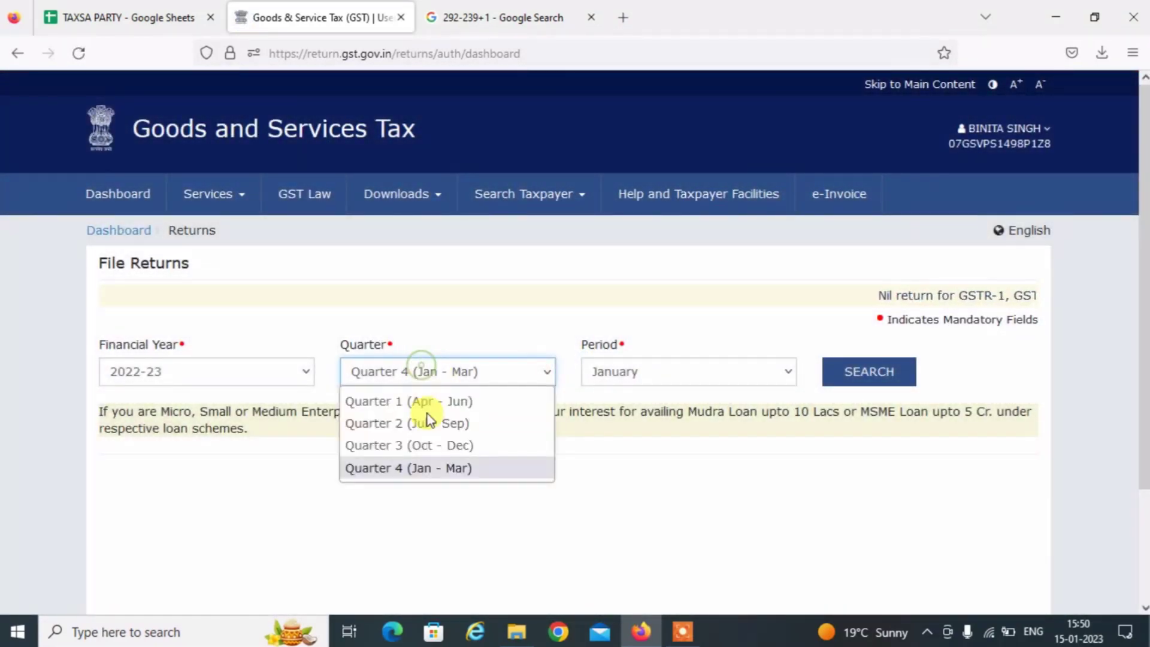
left_click(436, 443)
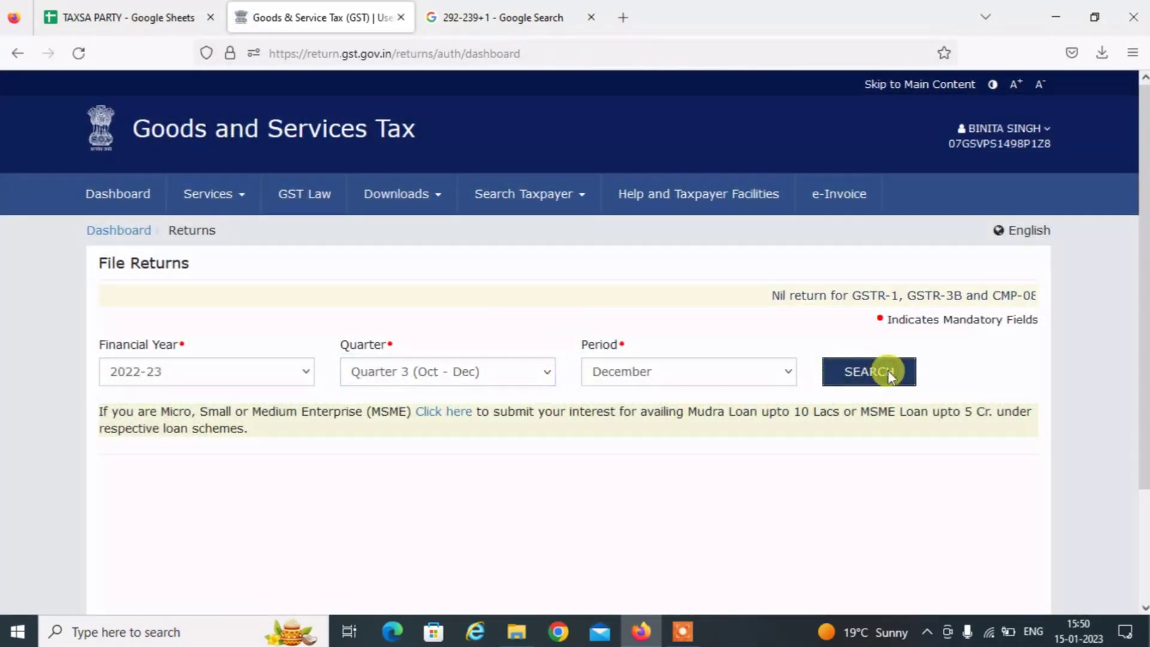
left_click(886, 372)
scroll(539, 354, "down", 8)
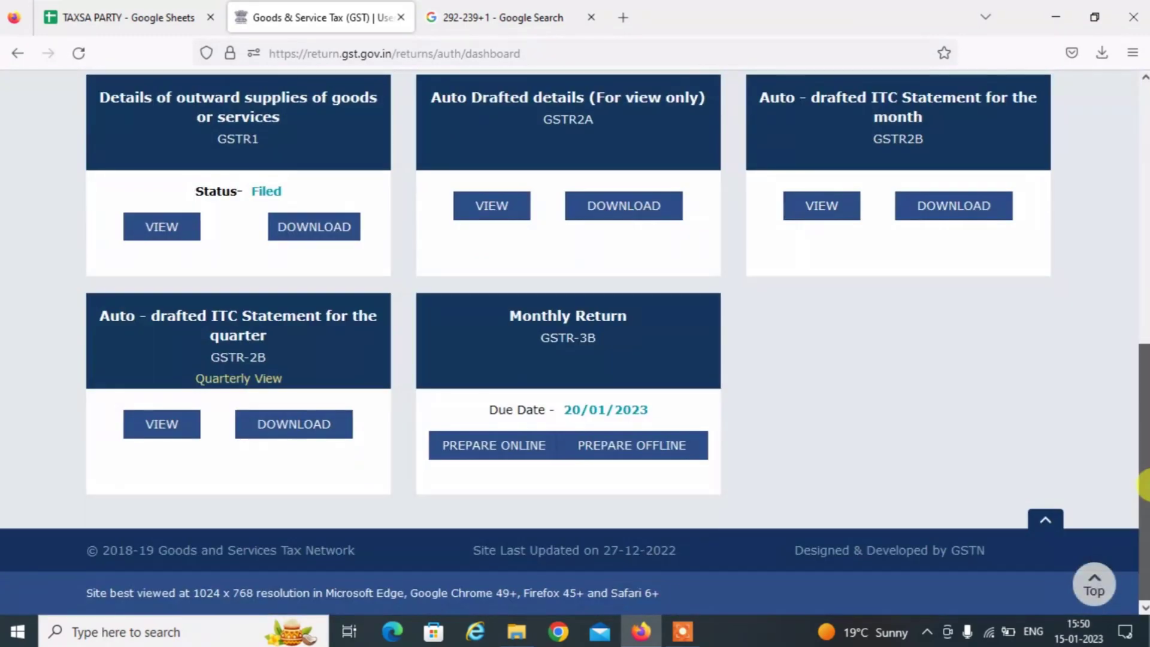
left_click(533, 337)
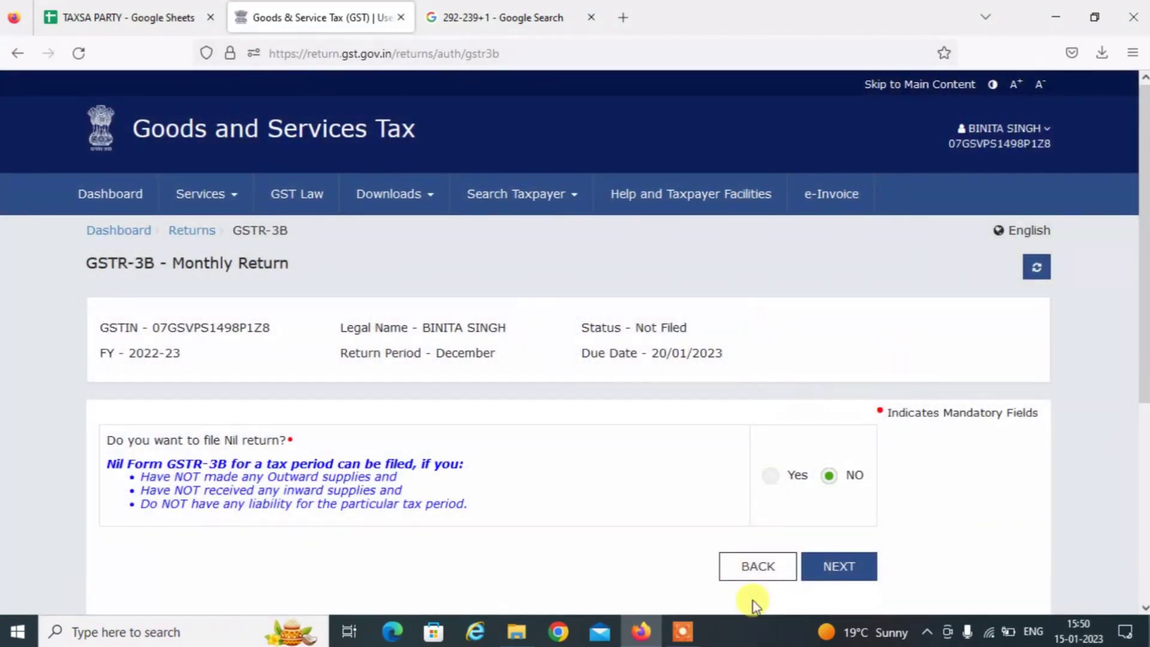
Answer No to nil return, save GSTR-3B, and proceed to the tax payment page.
left_click(833, 572)
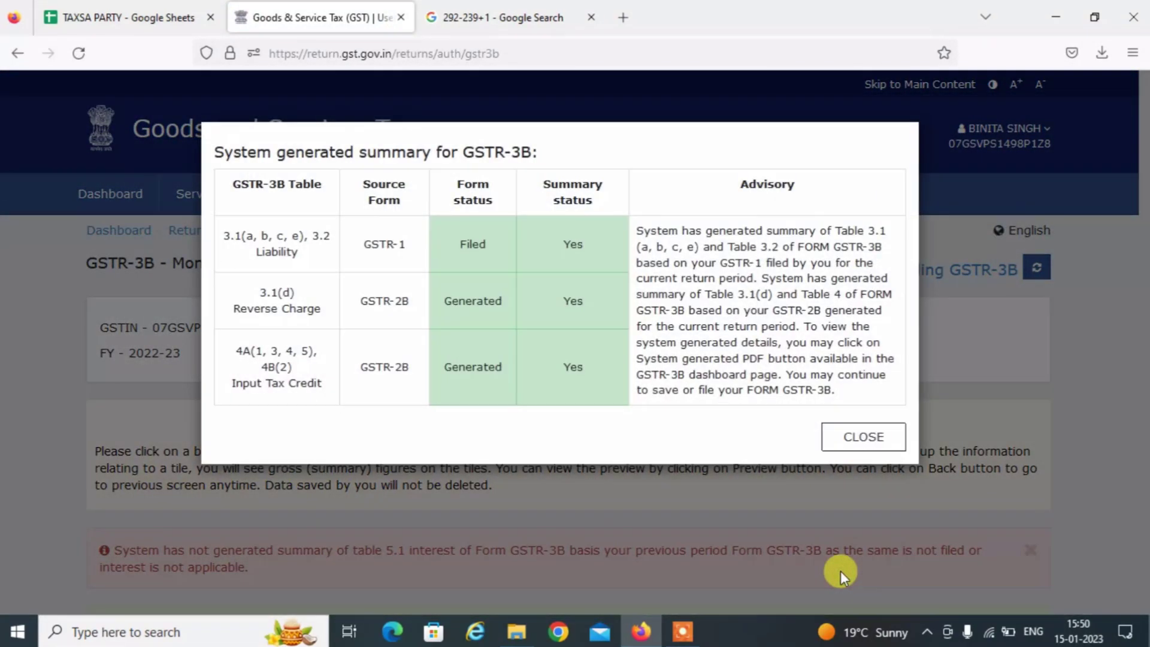
left_click(860, 437)
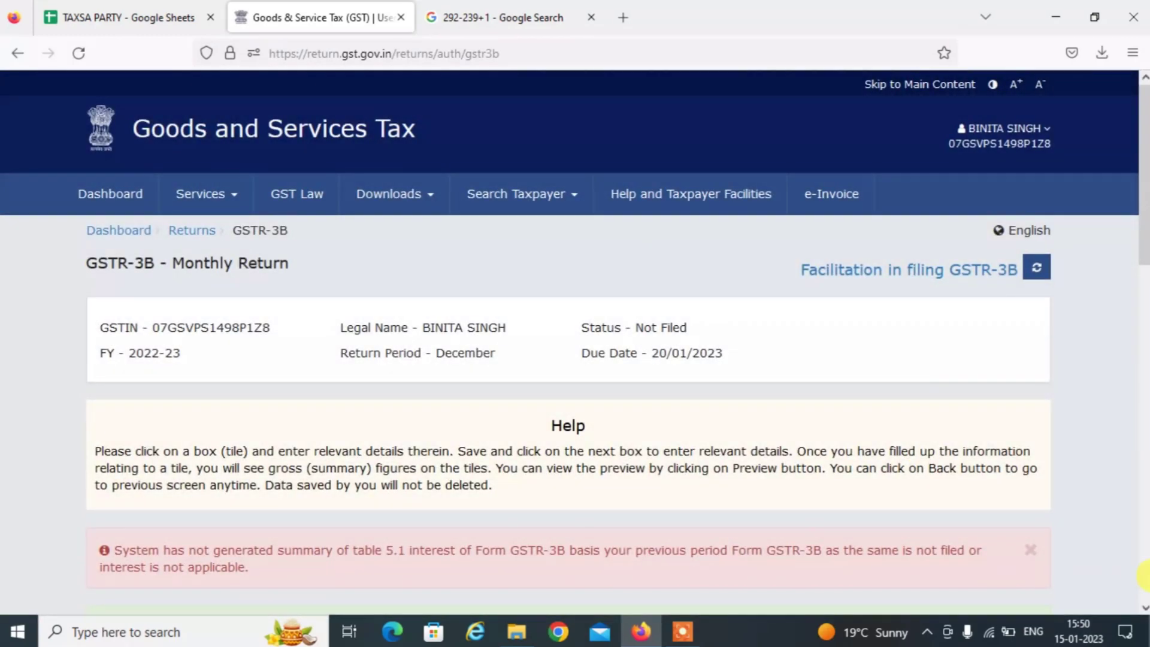
scroll(1145, 576, "down", 5)
scroll(1144, 575, "down", 5)
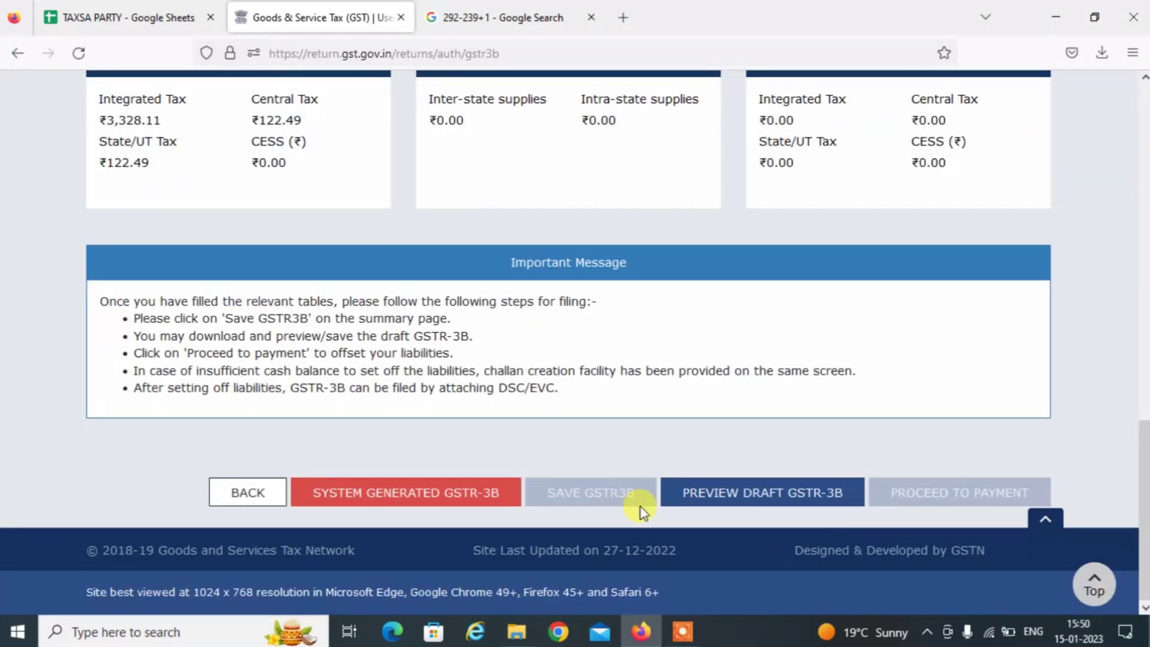
left_click(605, 487)
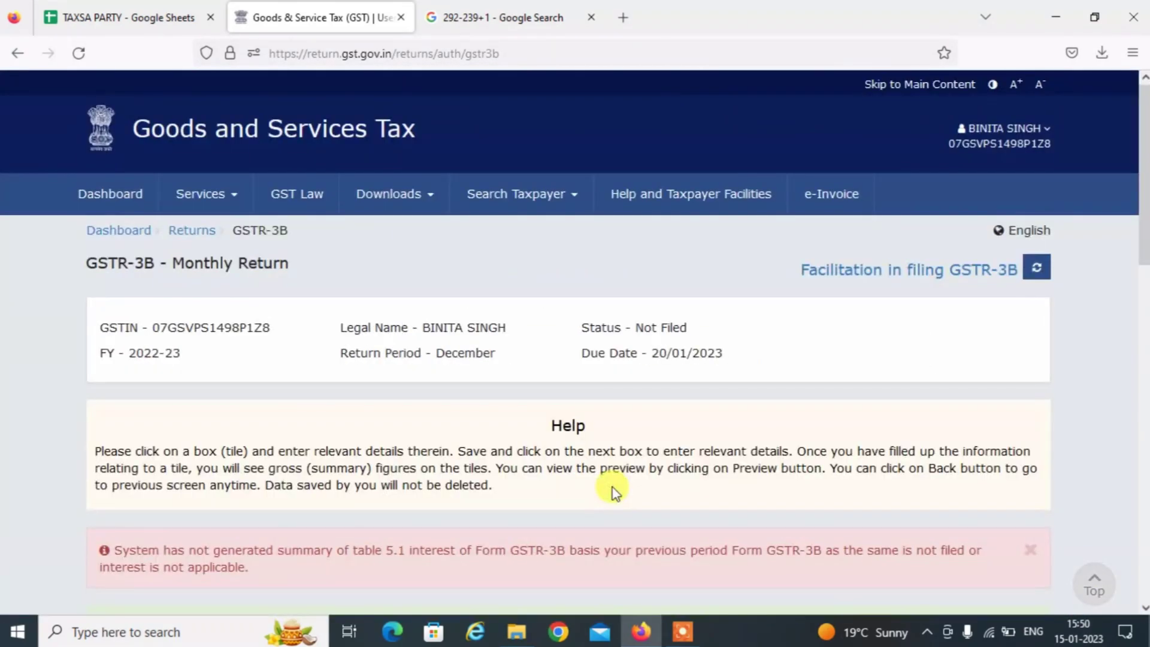
scroll(1143, 606, "down", 10)
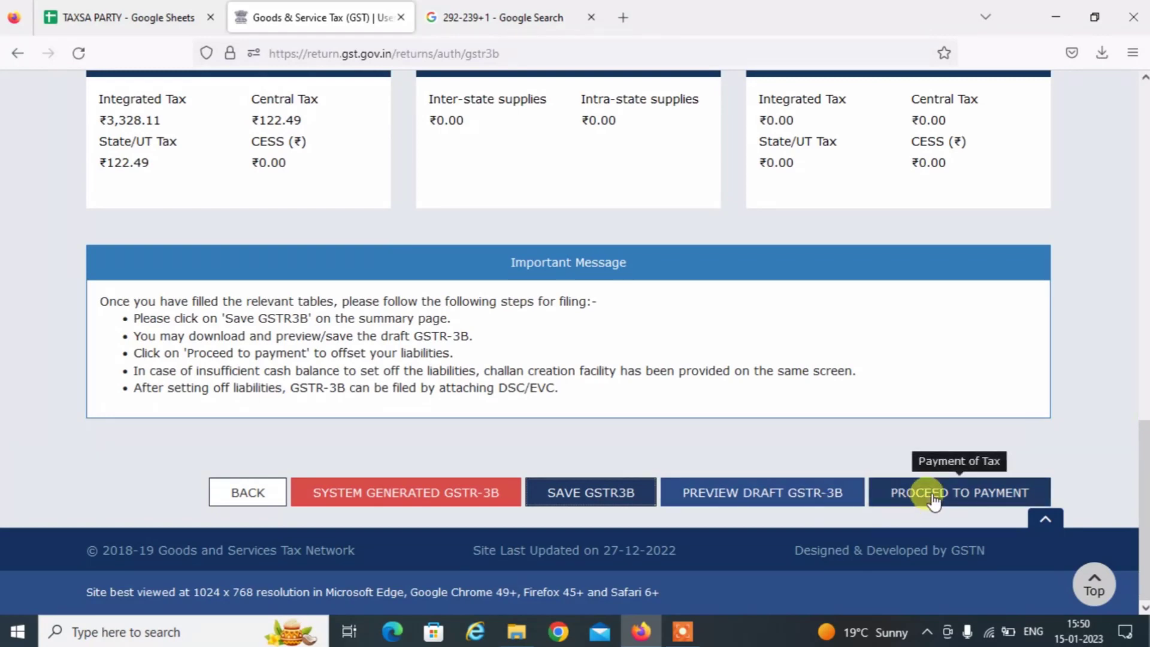
left_click(932, 492)
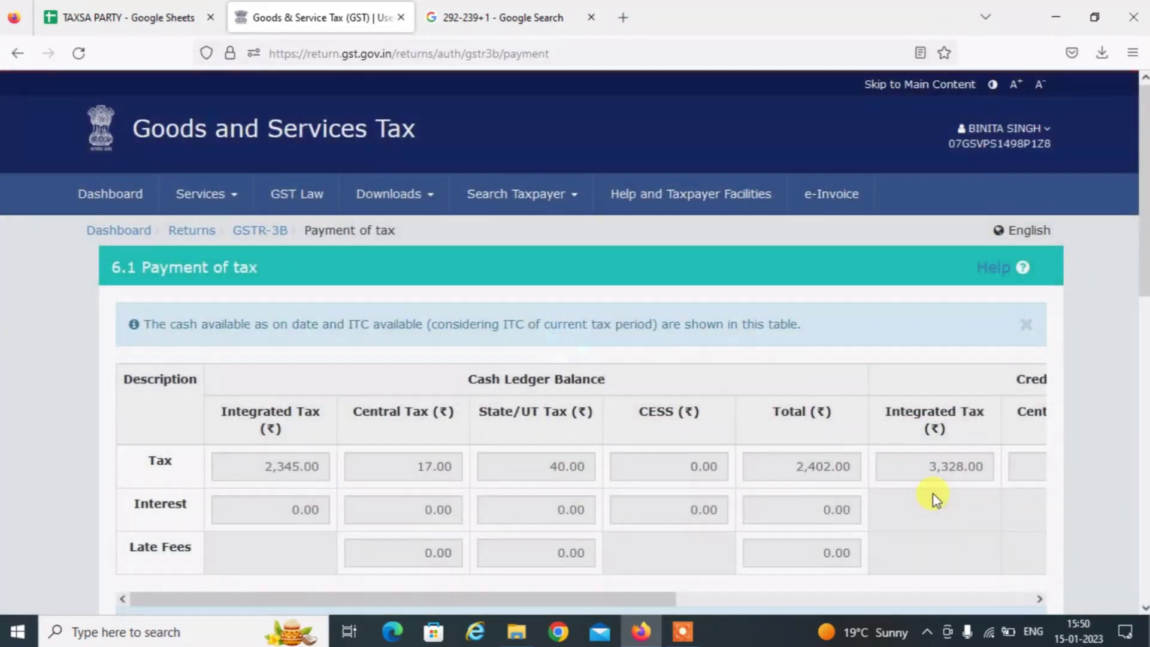
Agree to a challan for the CGST 164 and IGST 4,312 shortfall and generate it as E-Payment.
scroll(1145, 515, "down", 10)
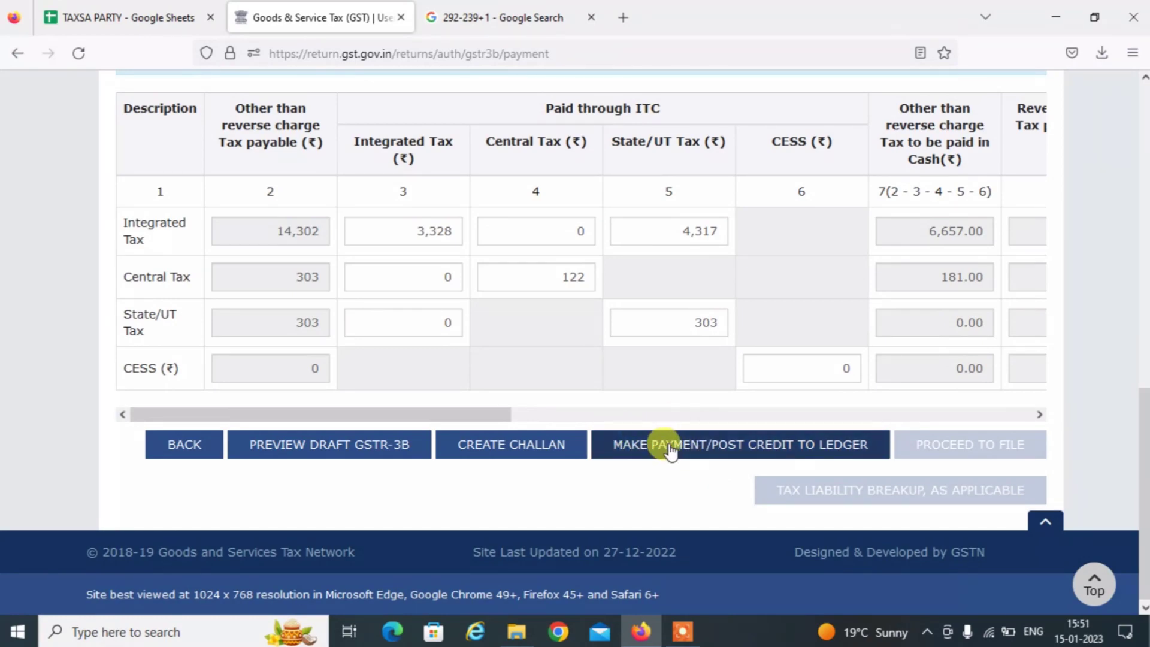
left_click(665, 443)
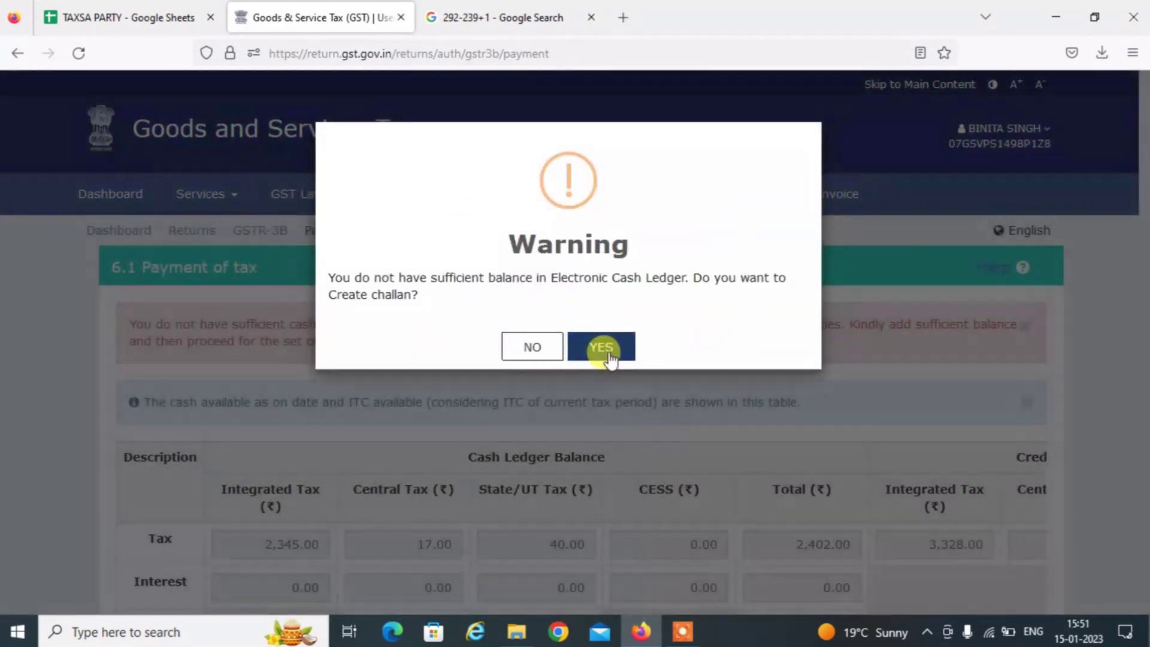
left_click(608, 355)
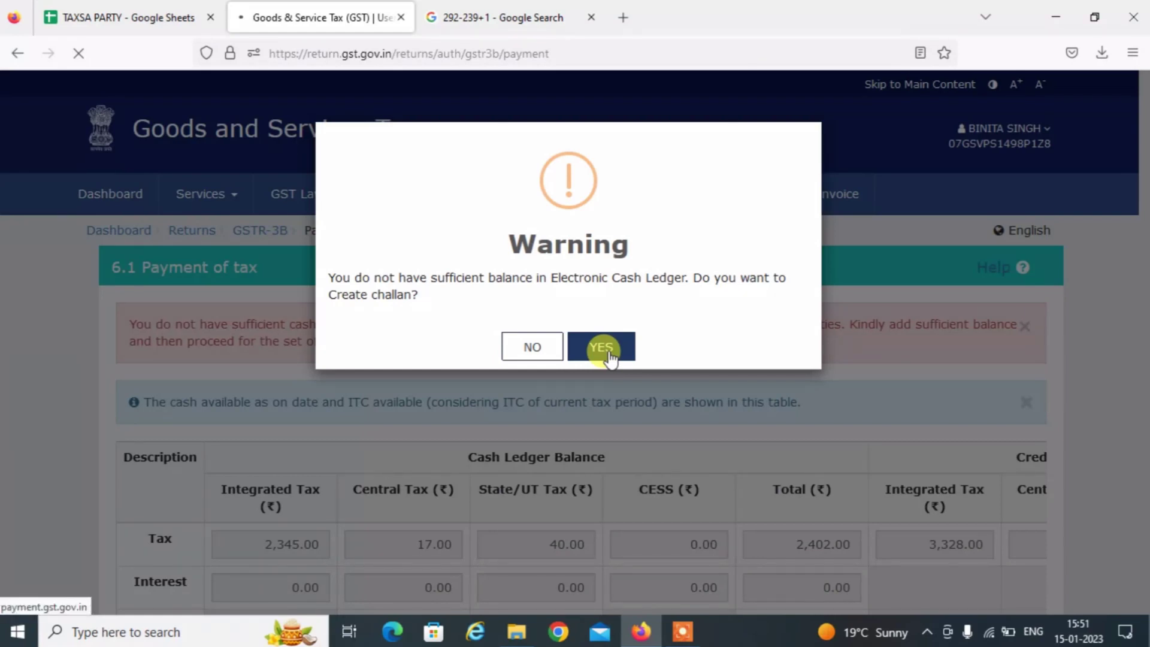
scroll(1144, 539, "down", 2)
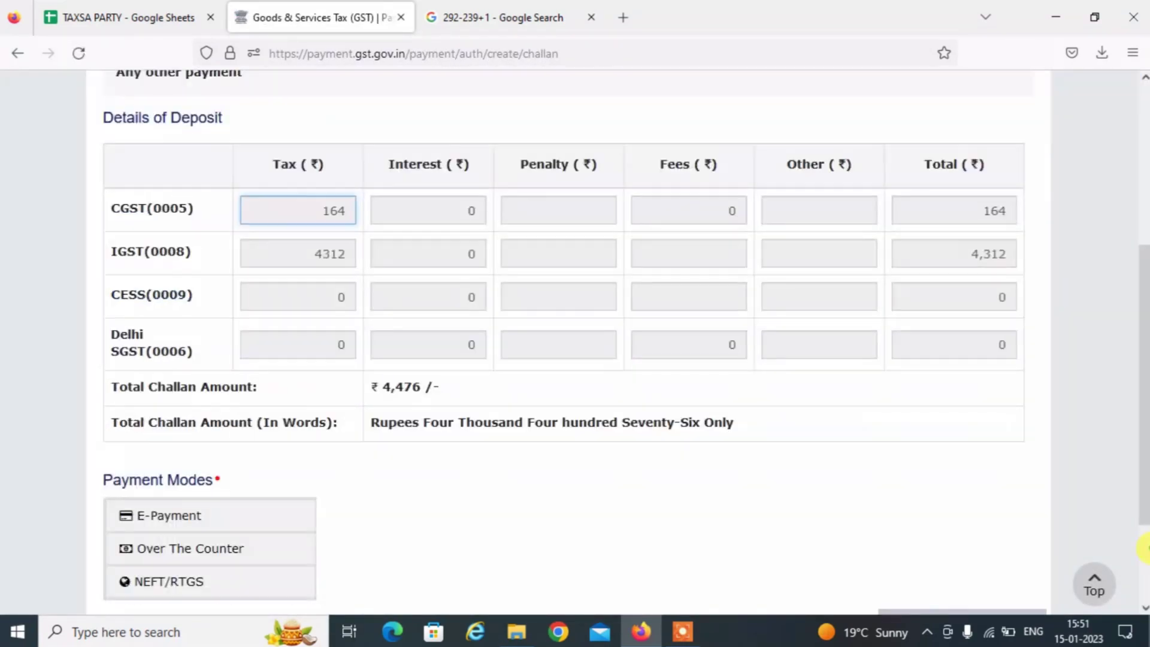
scroll(1144, 547, "down", 2)
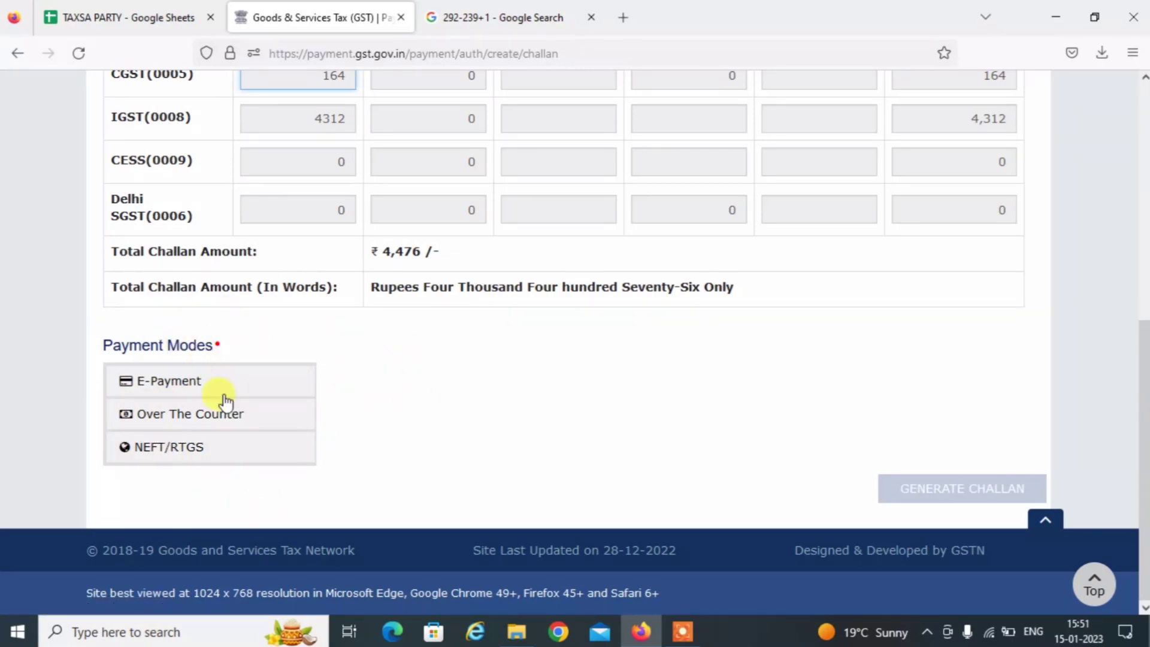
left_click(165, 392)
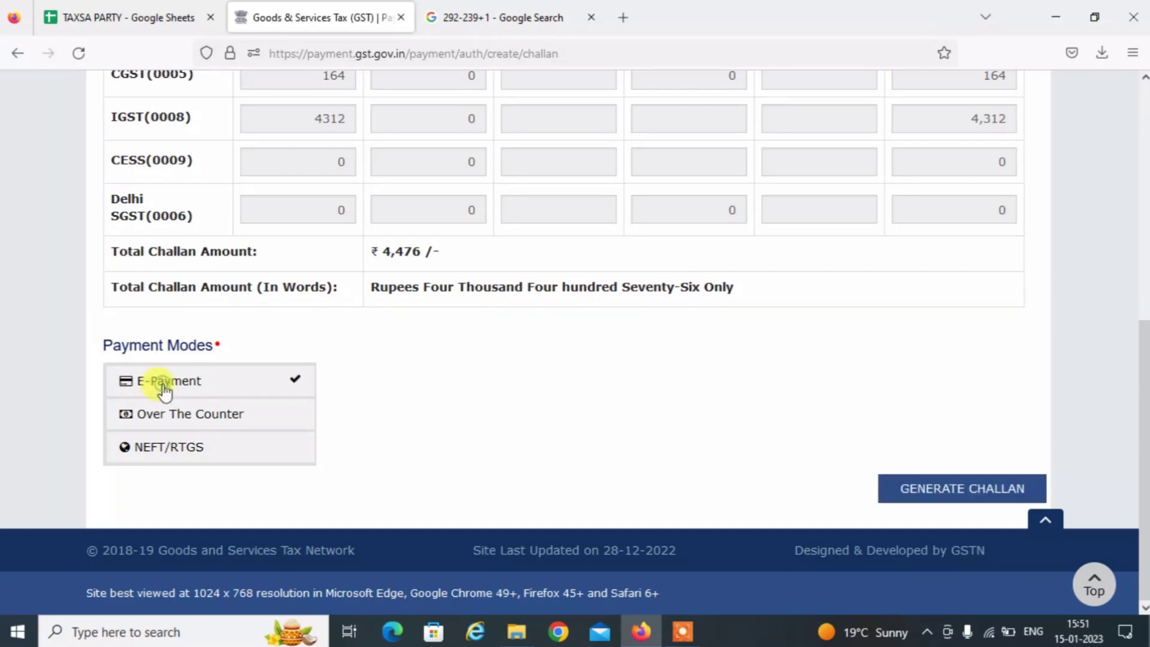
left_click(921, 486)
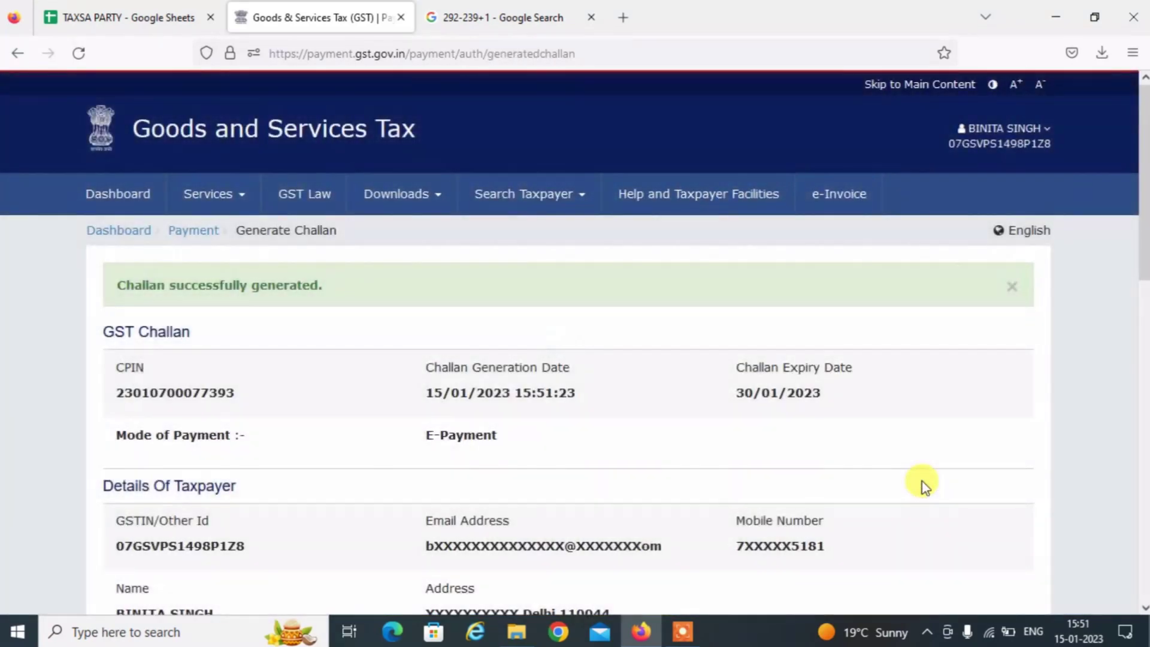
Pay the ₹4,476 challan by Net Banking with State Bank of India, accepting the terms.
scroll(1144, 476, "down", 15)
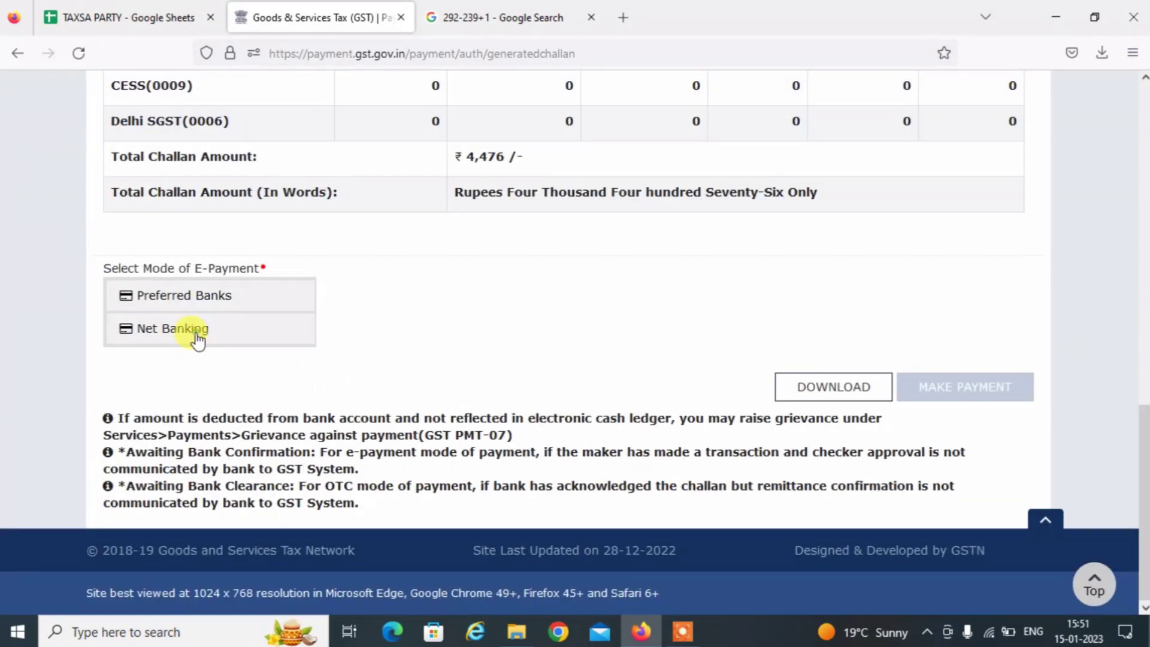
left_click(198, 340)
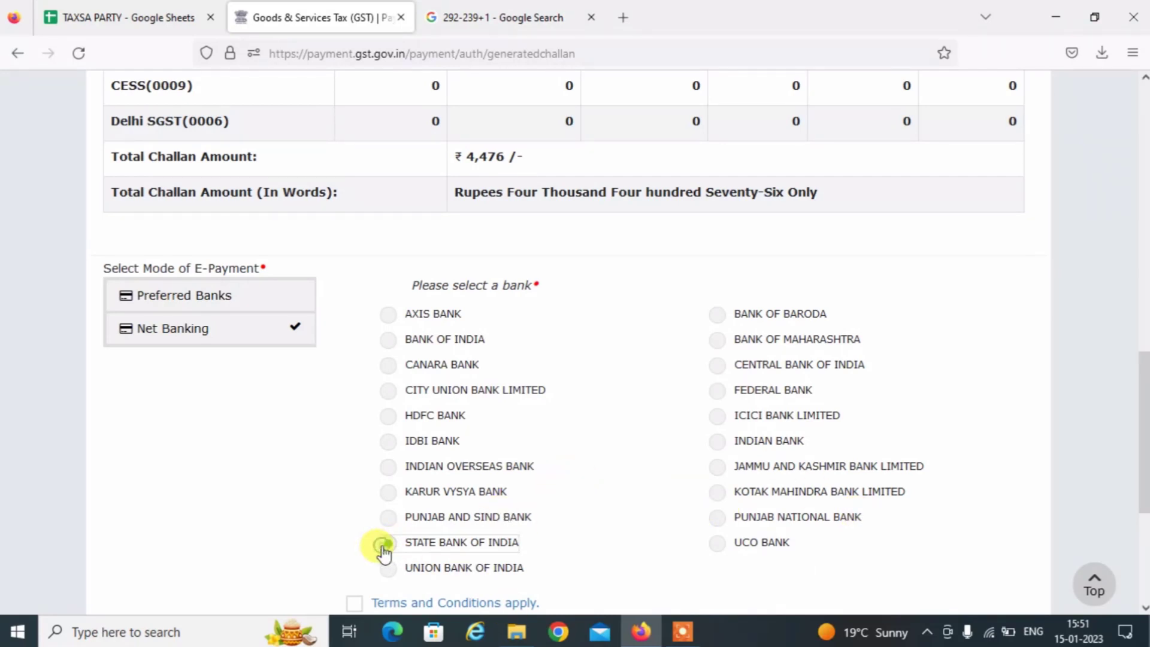
left_click(353, 605)
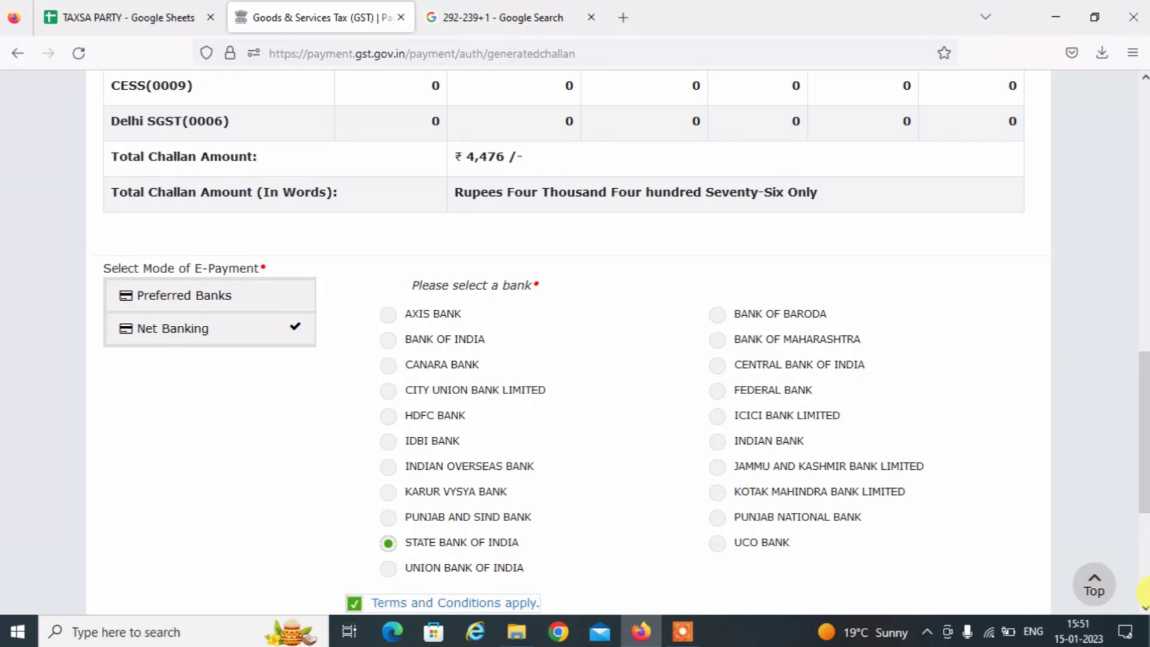
scroll(1143, 593, "down", 5)
left_click(974, 389)
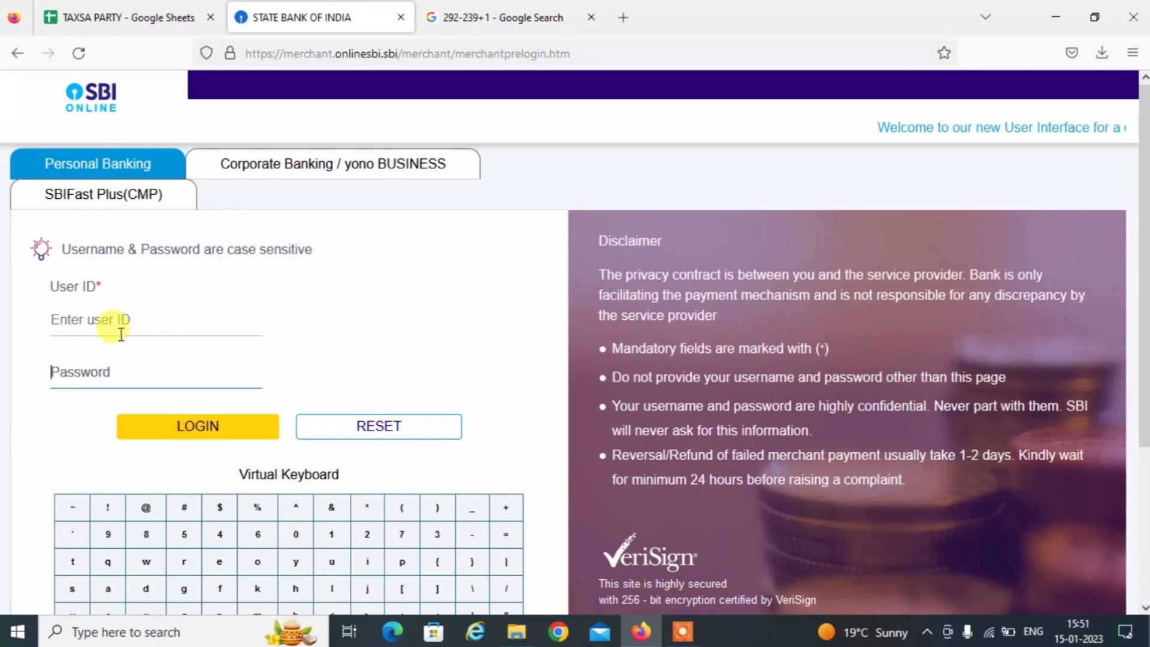
Confirm the ₹4,476 GST challan payment details from the savings account in SBI Online.
left_click(113, 327)
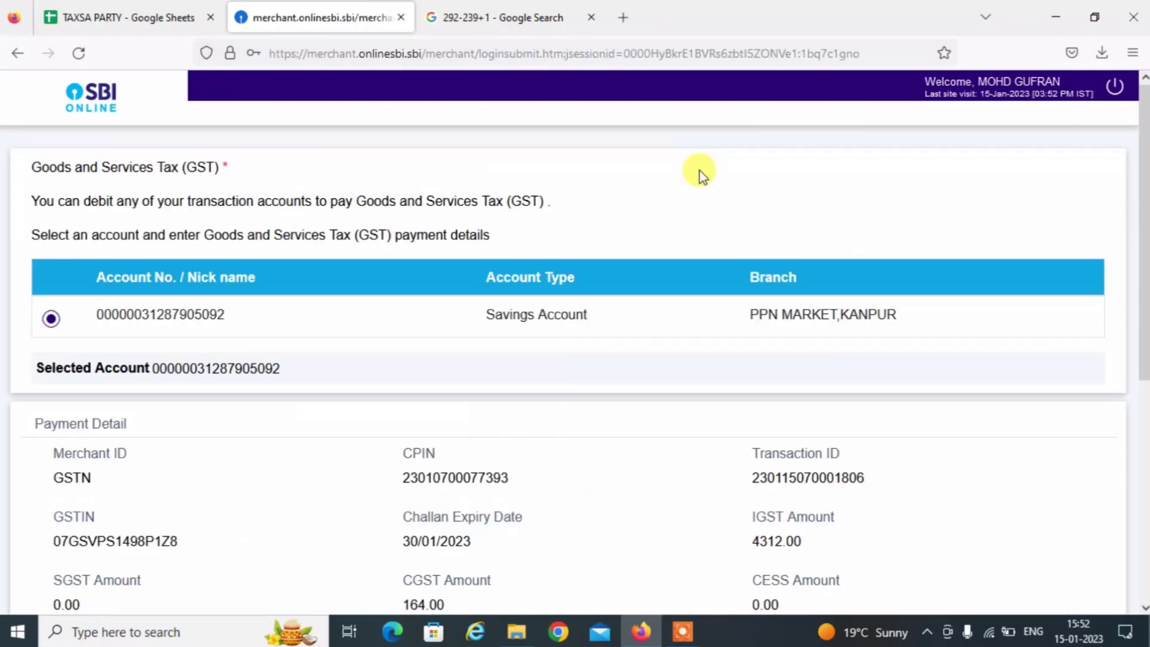
scroll(1143, 426, "down", 6)
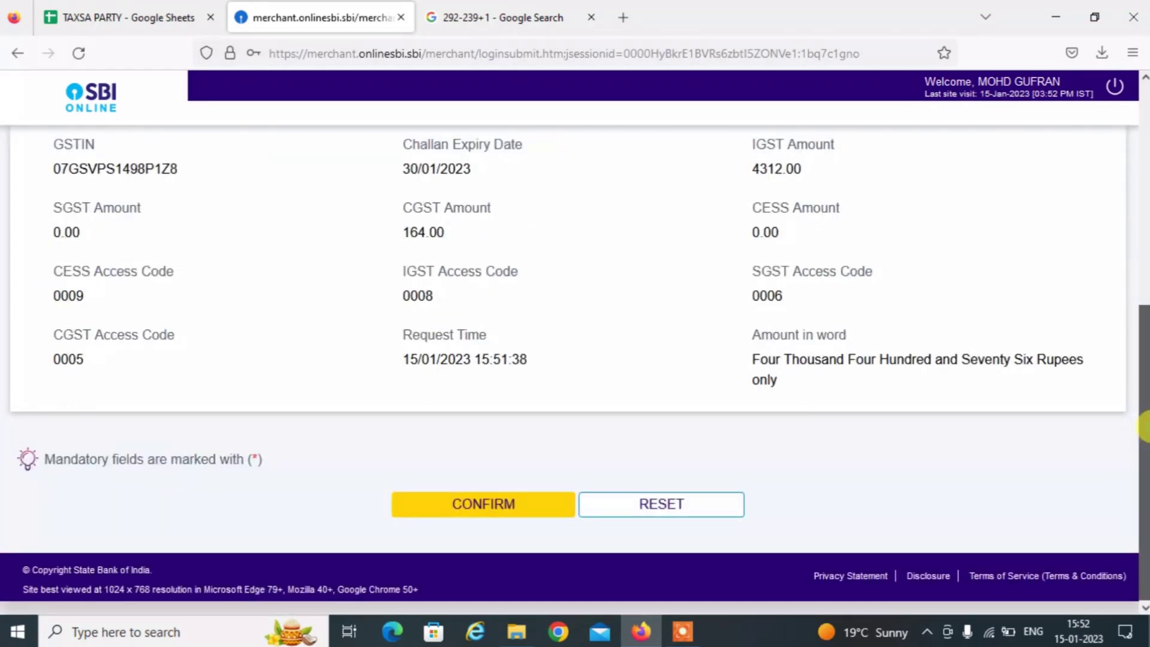
left_click(485, 517)
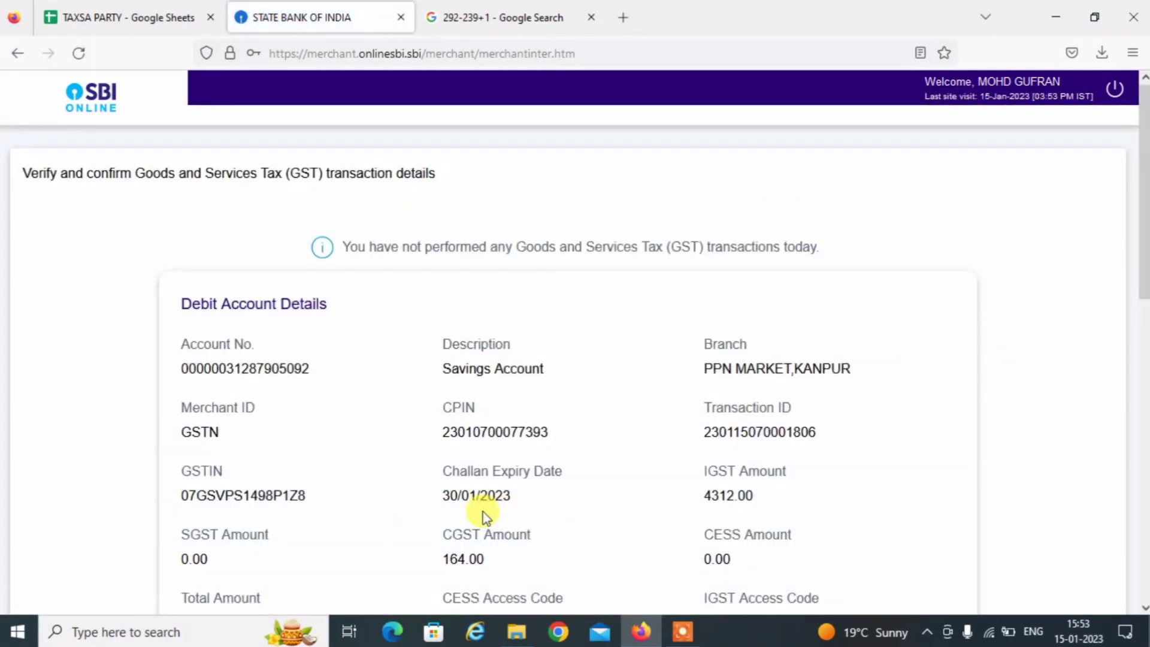
left_click(1143, 483)
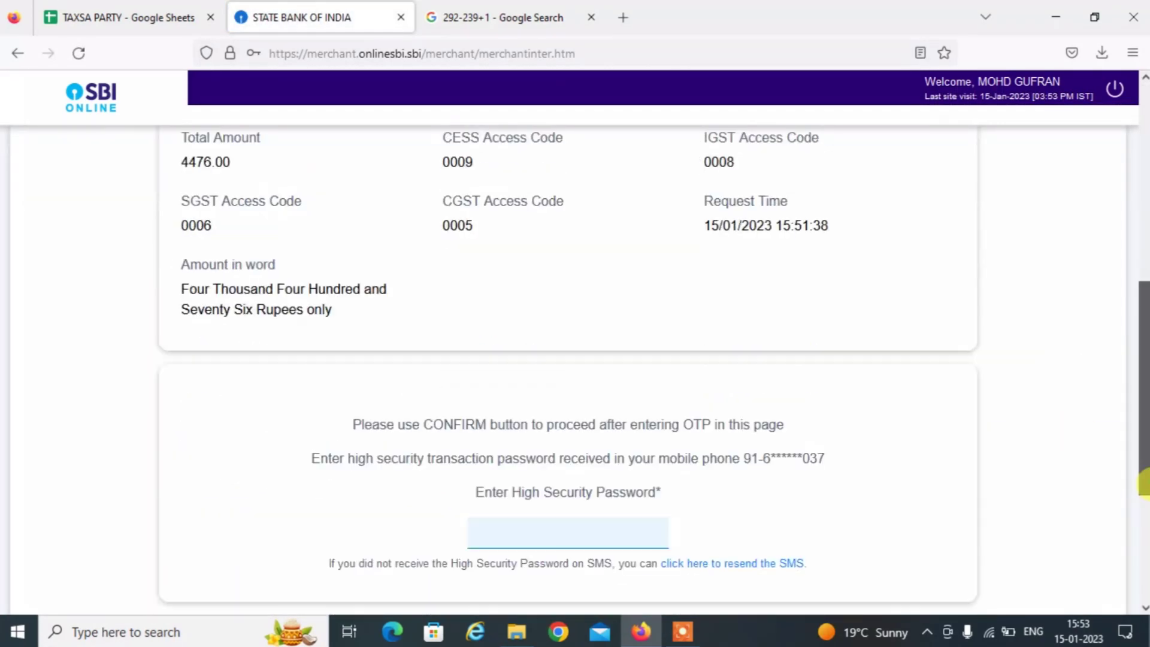
Authorise the payment with the SMS high security password and decline saving it in Firefox.
scroll(1144, 506, "down", 2)
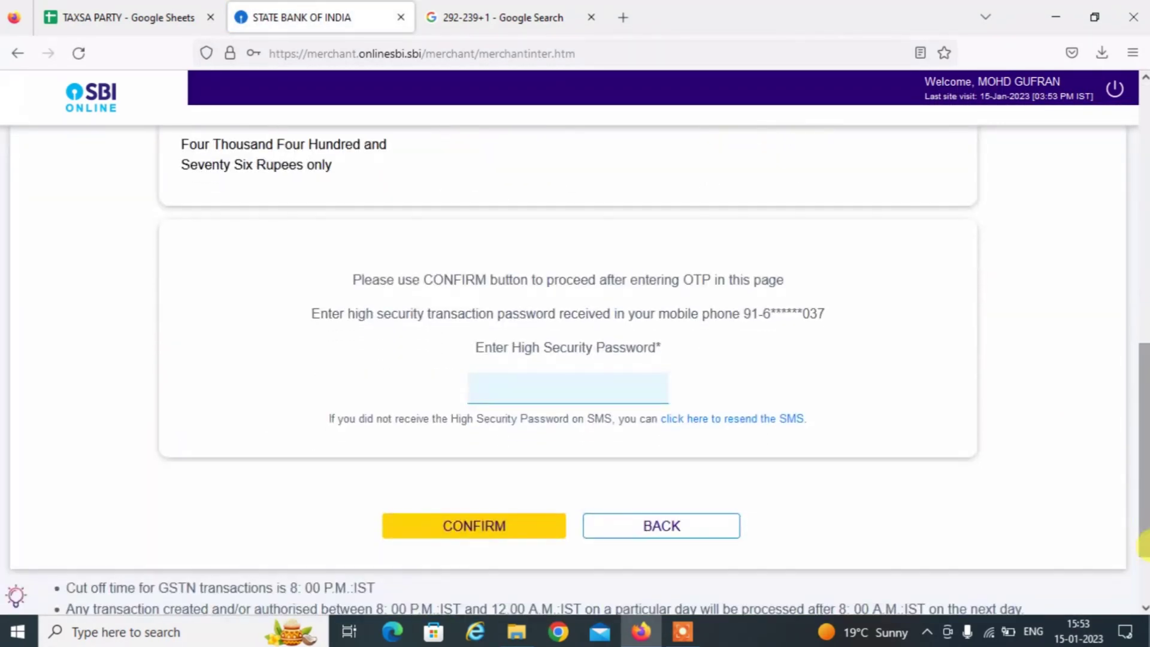
left_click(517, 381)
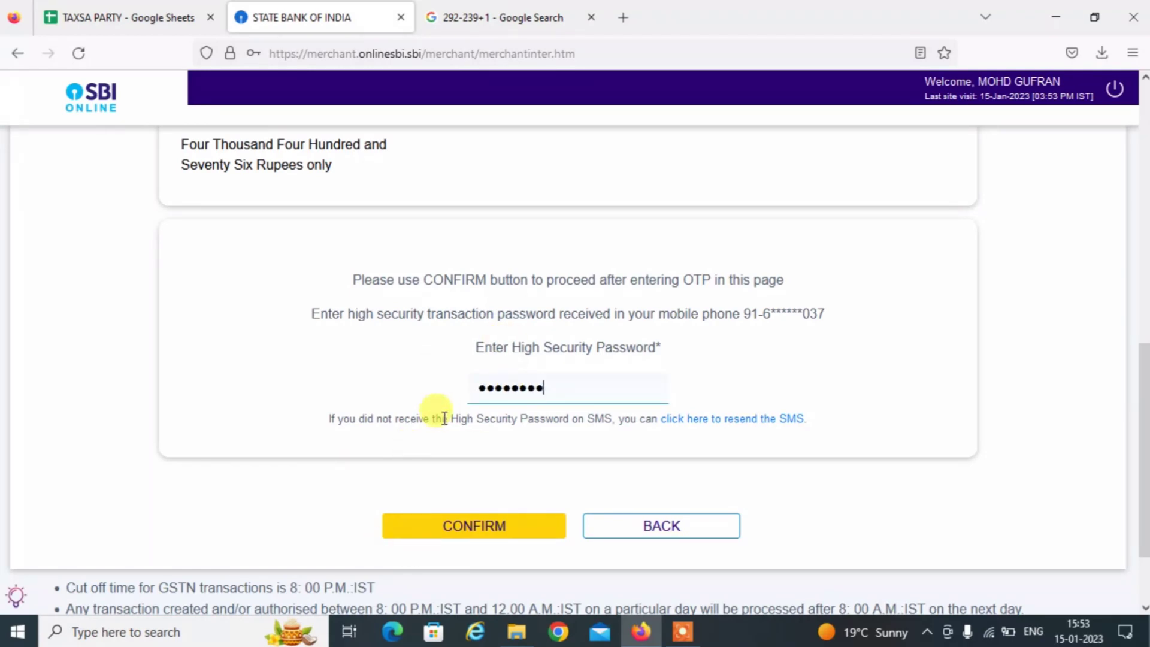
left_click(398, 516)
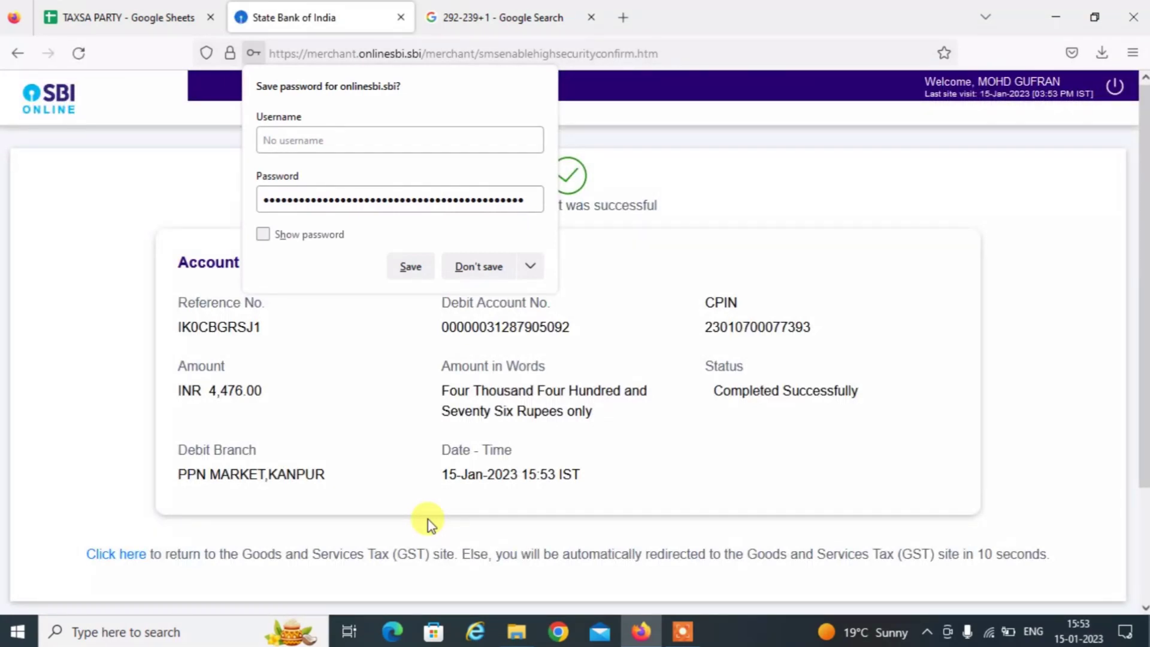
left_click(483, 267)
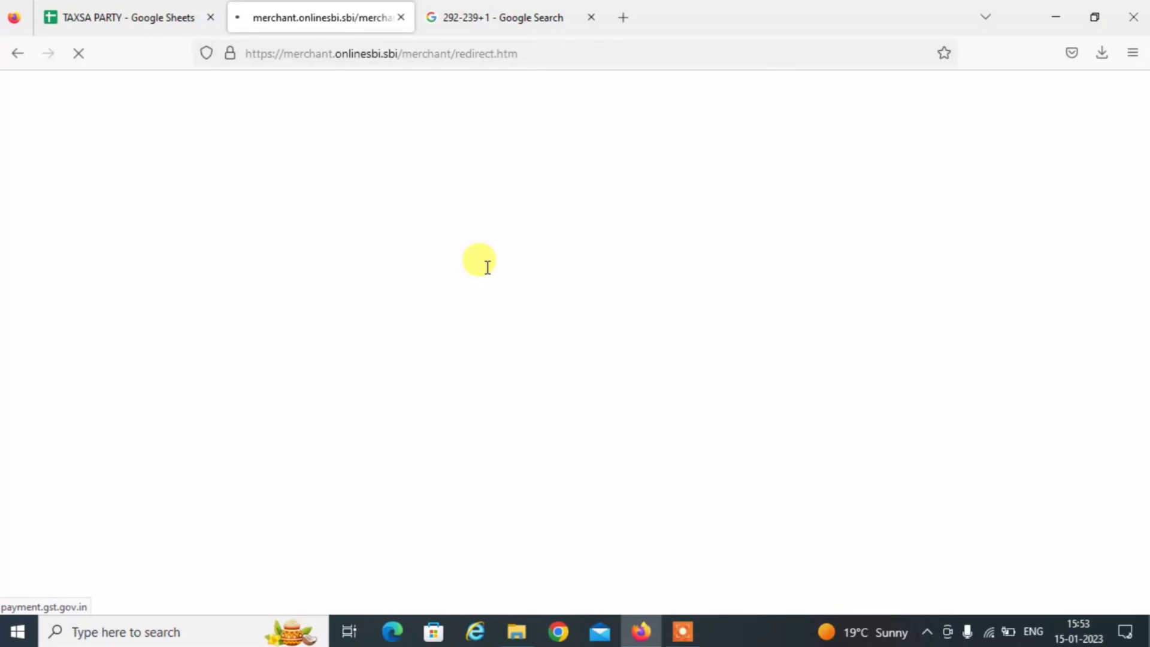
Continue past the Payment Summary and post credit to ledger, confirming Yes and OK.
key("F6")
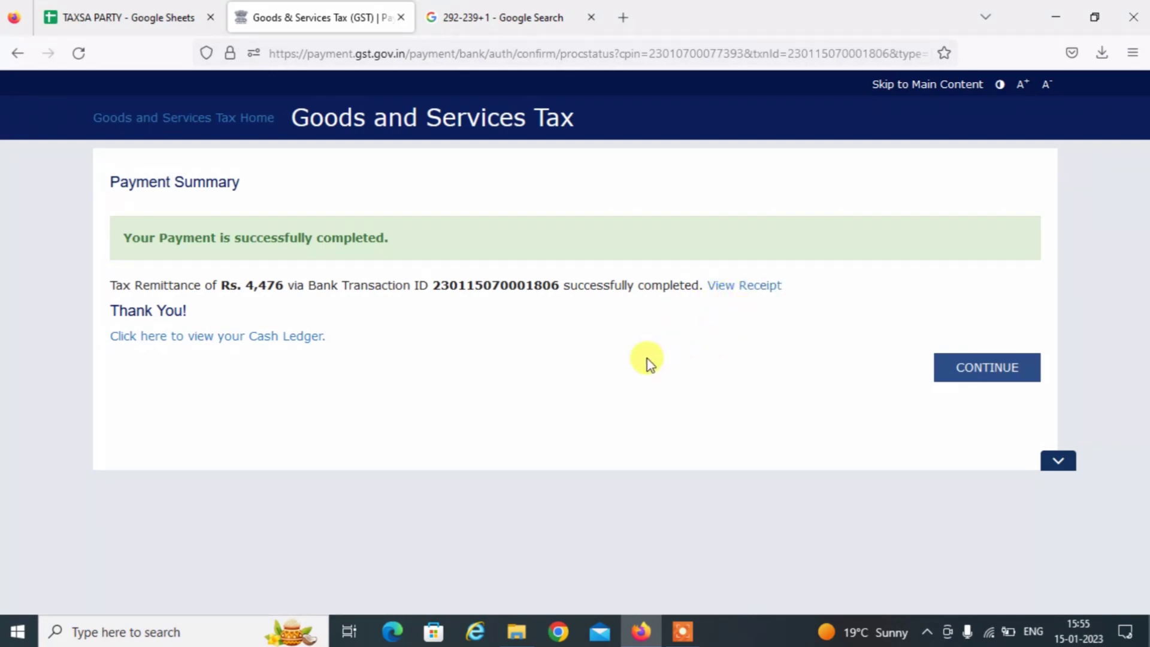
left_click(956, 381)
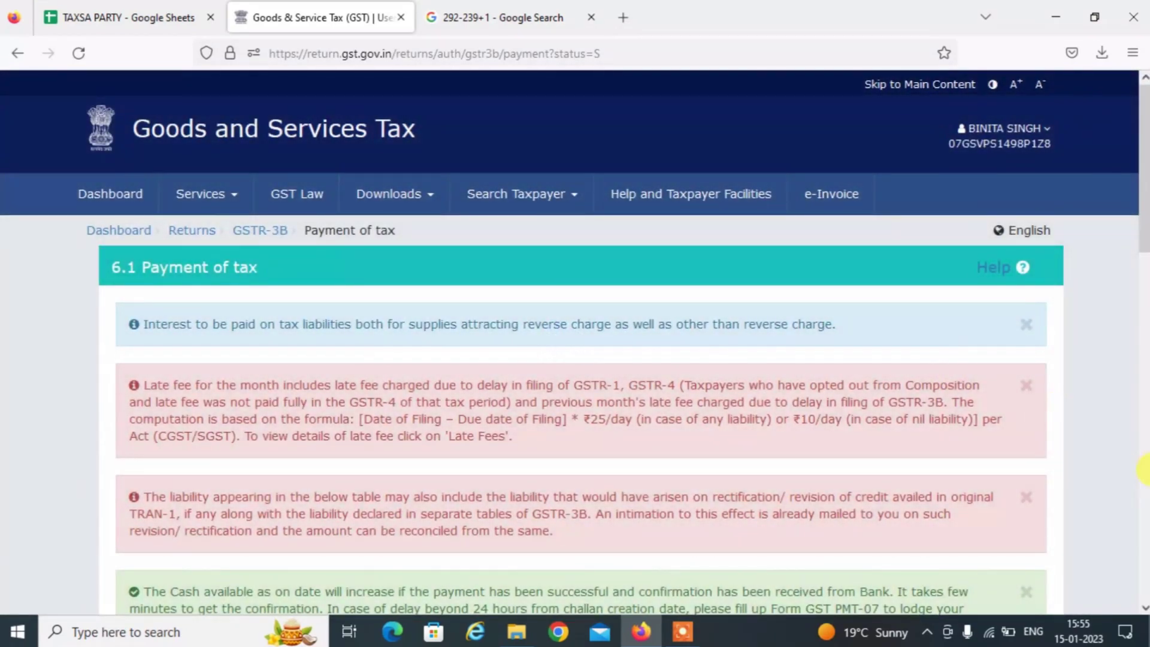
scroll(1144, 470, "down", 15)
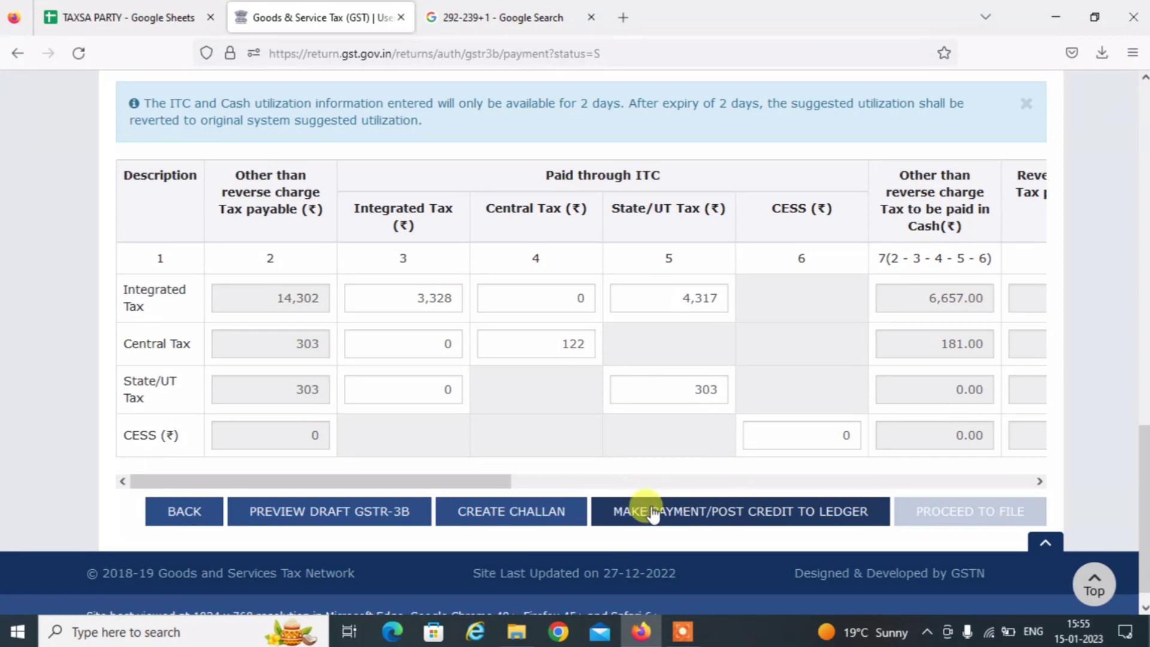
left_click(660, 514)
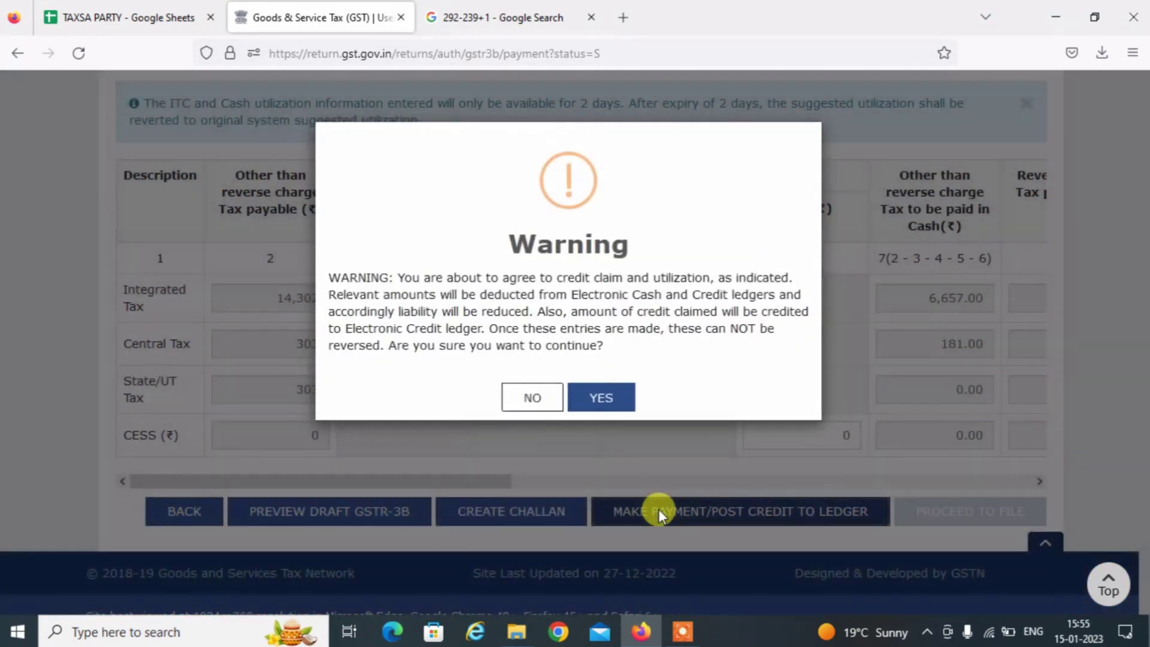
left_click(604, 408)
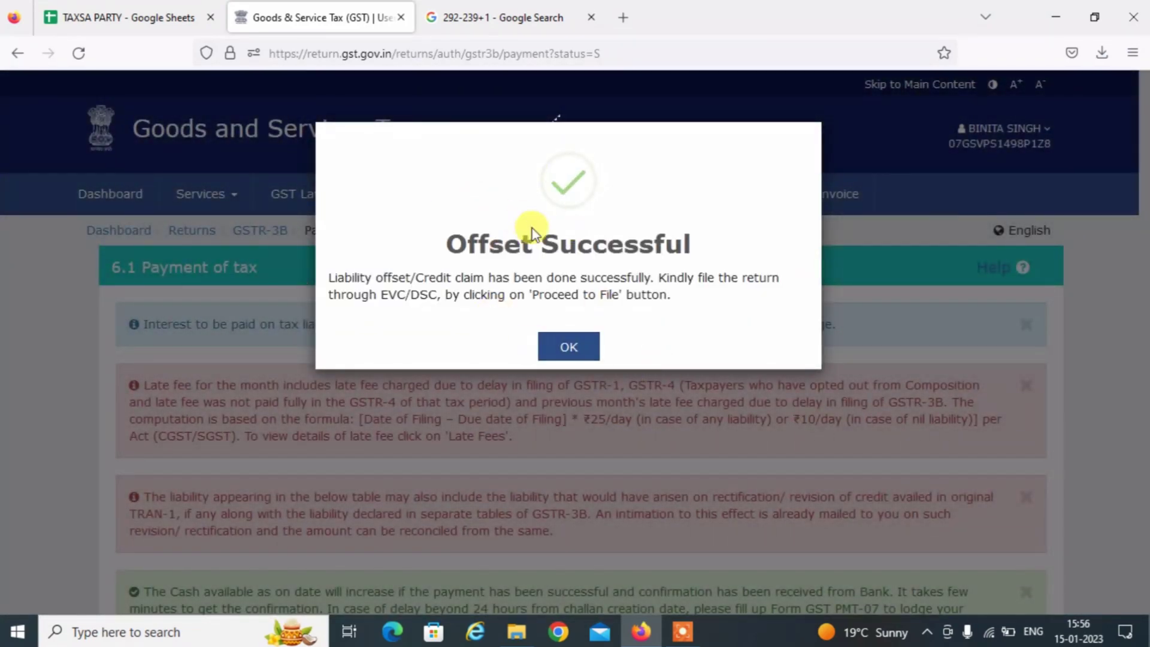
left_click(565, 346)
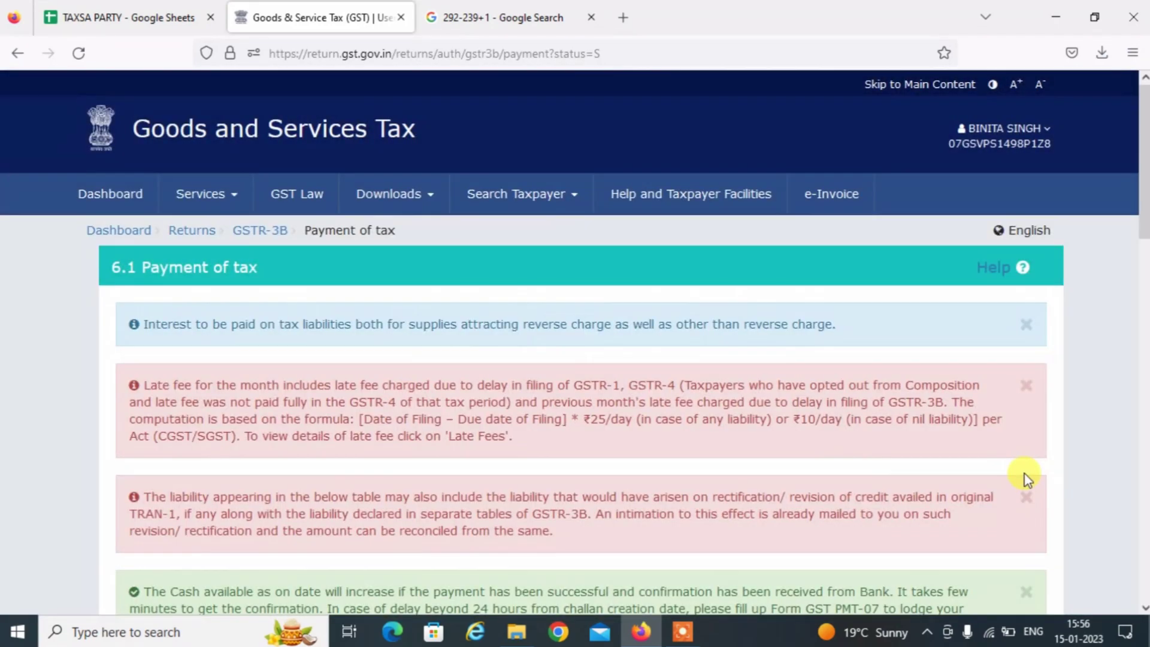
scroll(1144, 554, "down", 15)
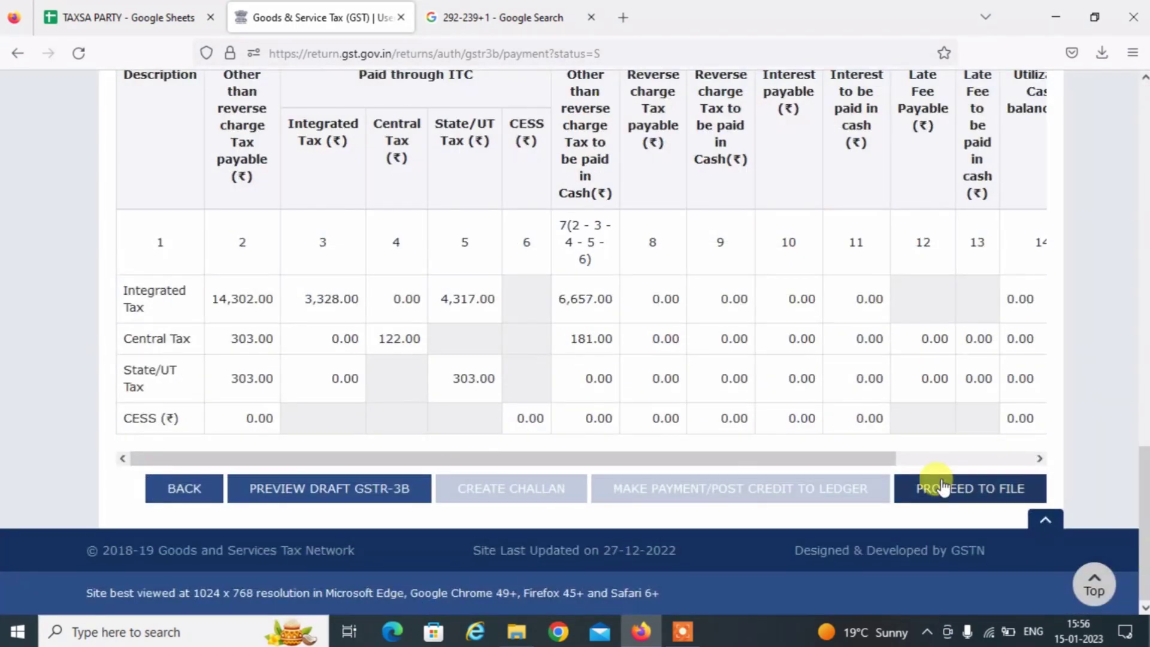
Tick the declaration, choose the Authorised Signatory, and file GSTR-3B with the EVC OTP.
left_click(973, 486)
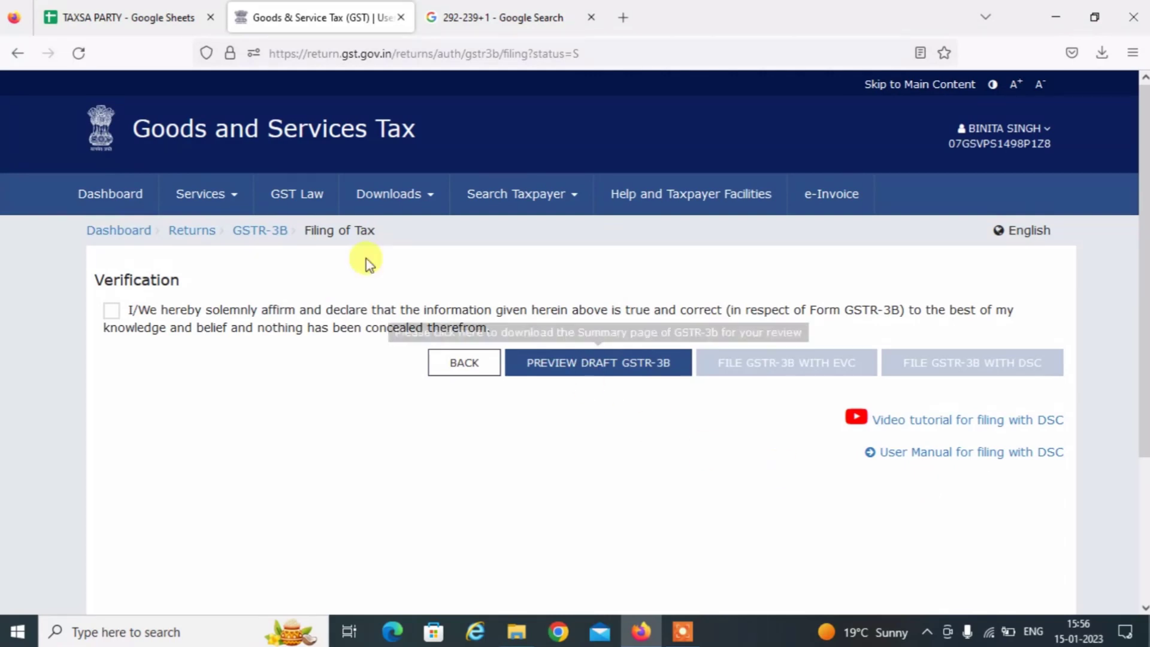
left_click(111, 316)
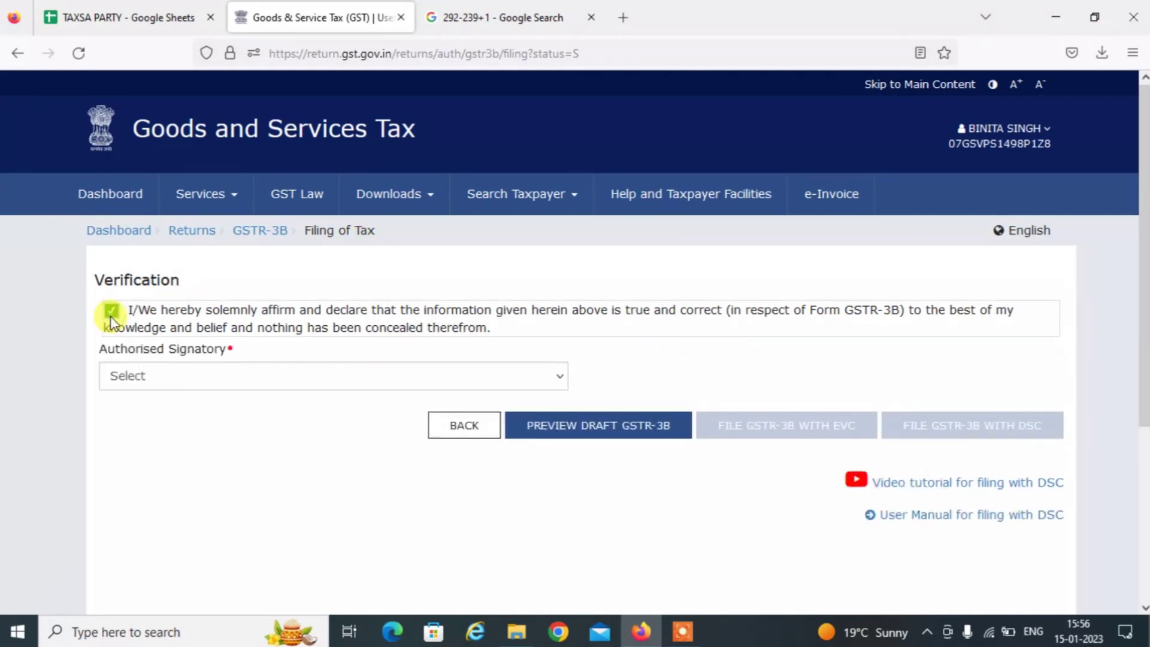
left_click(157, 376)
left_click(169, 429)
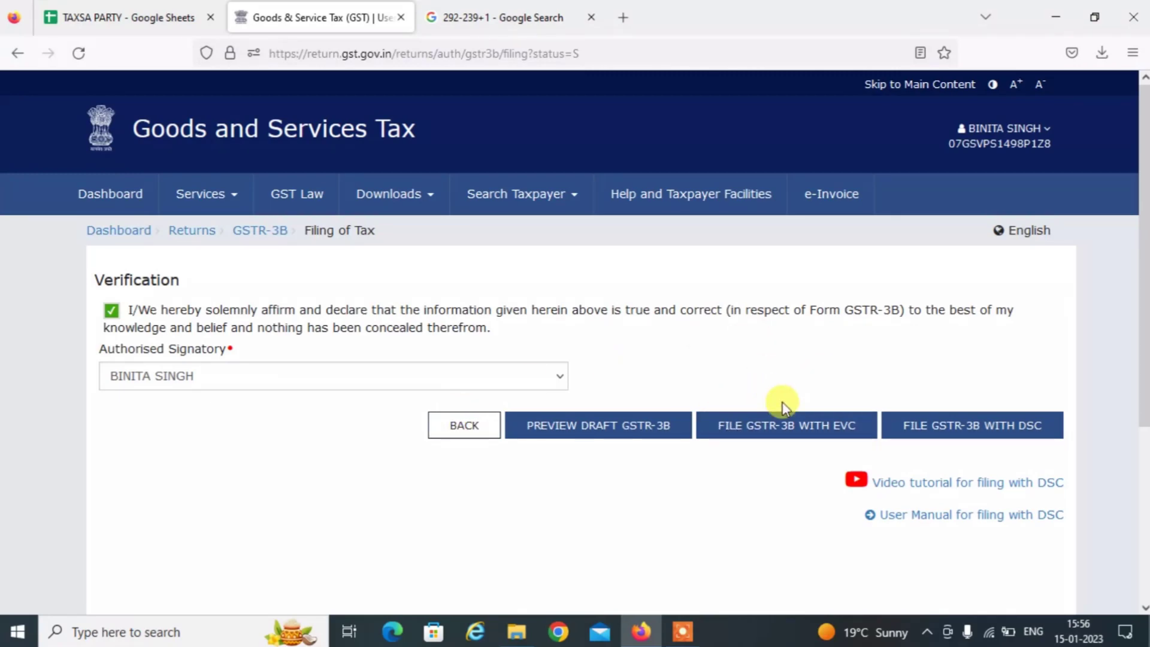
left_click(752, 424)
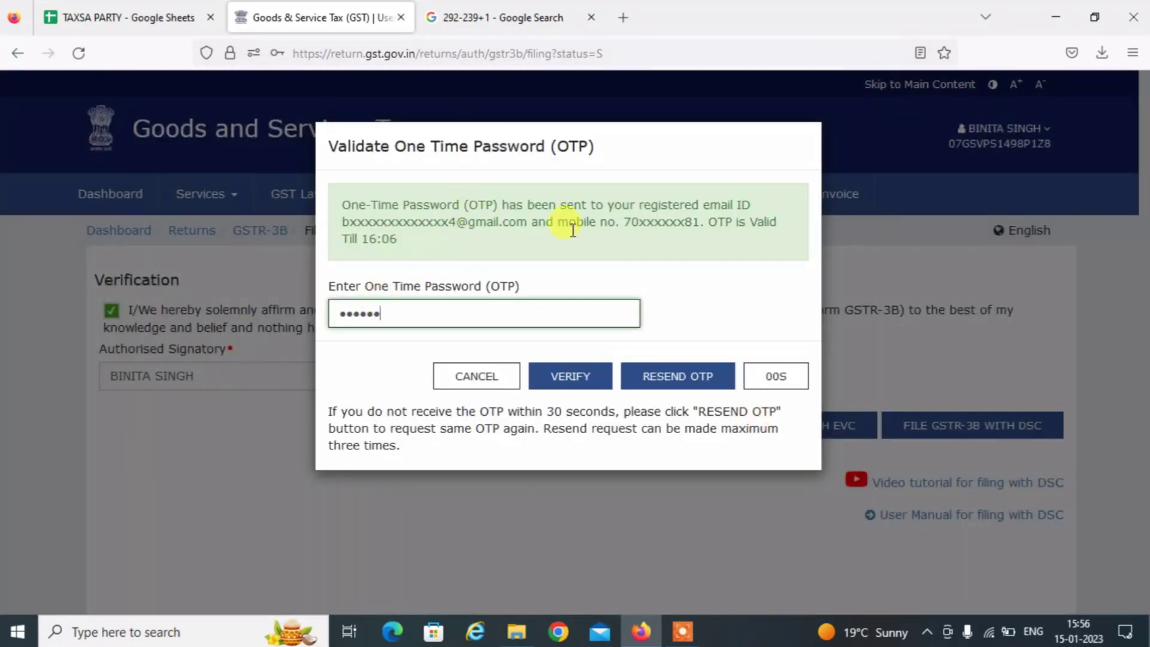
left_click(562, 378)
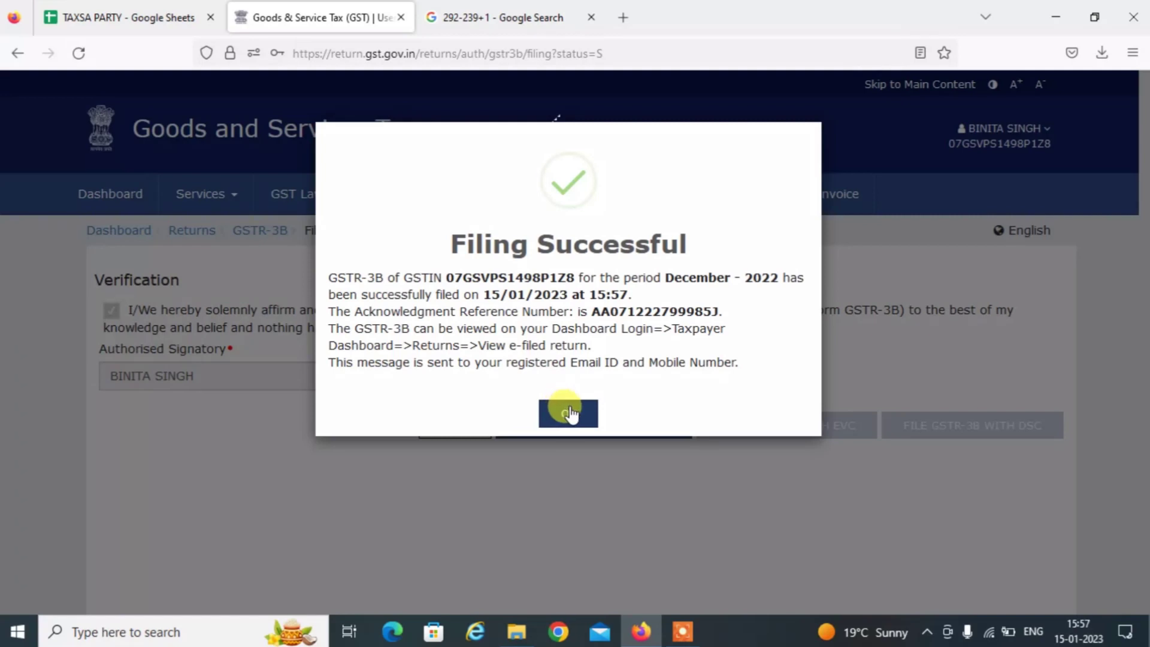
left_click(568, 413)
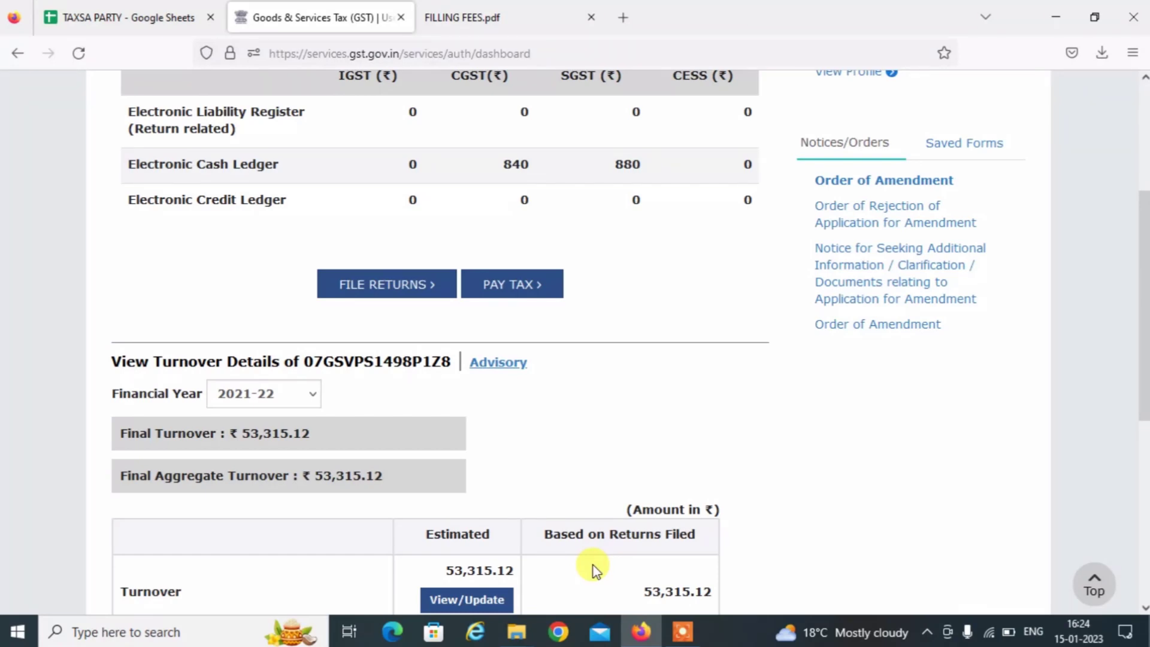
Bring up the FILLING FEES.pdf flyer and highlight its contact phone number and email.
left_click(510, 15)
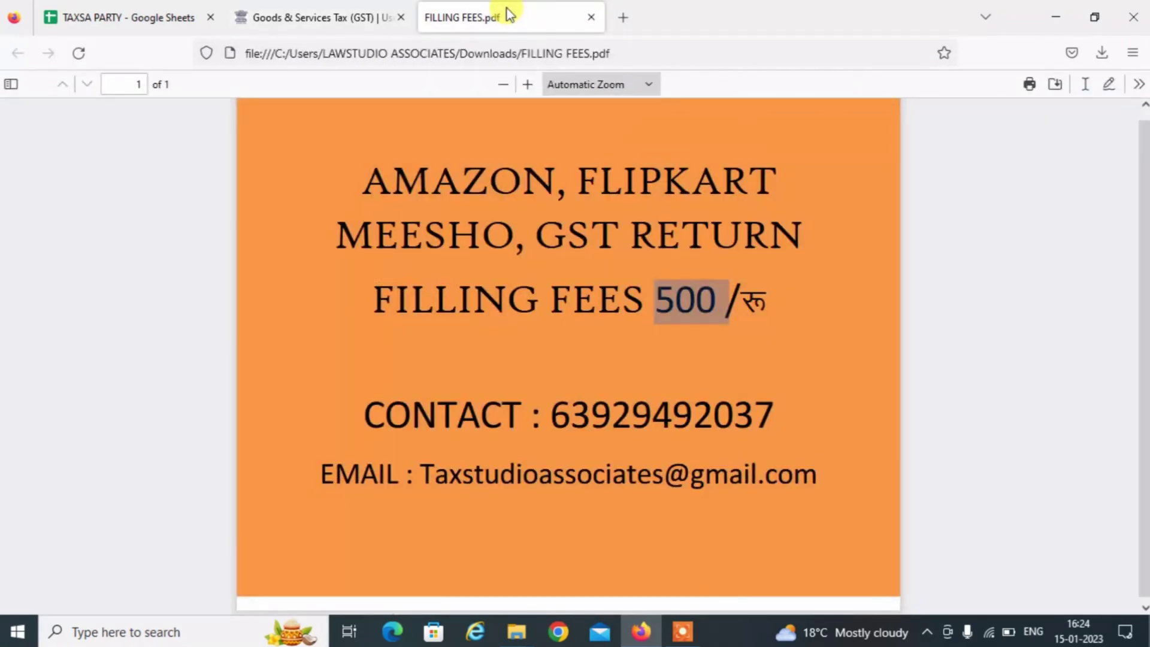
left_click(649, 301)
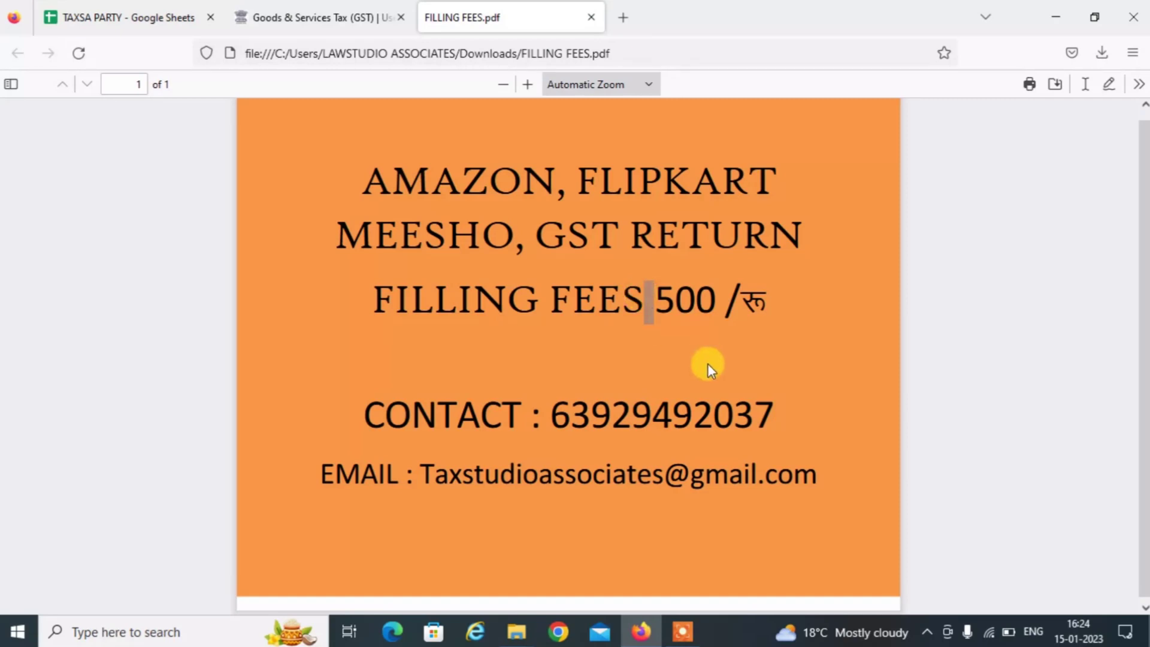
double_click(626, 412)
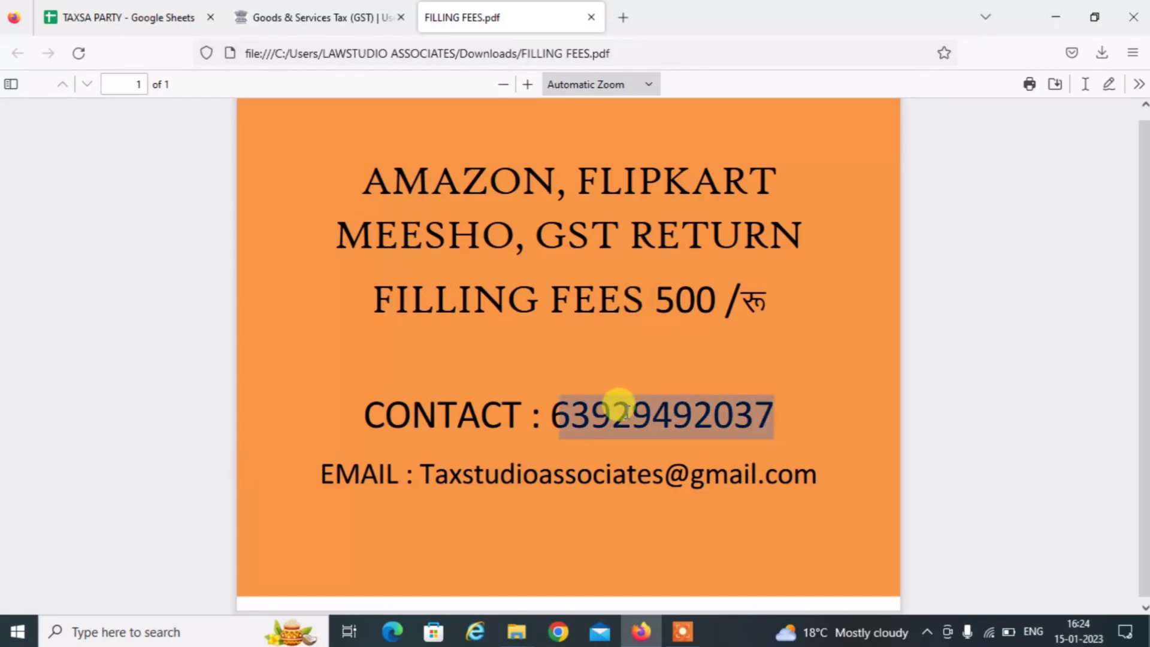
double_click(470, 474)
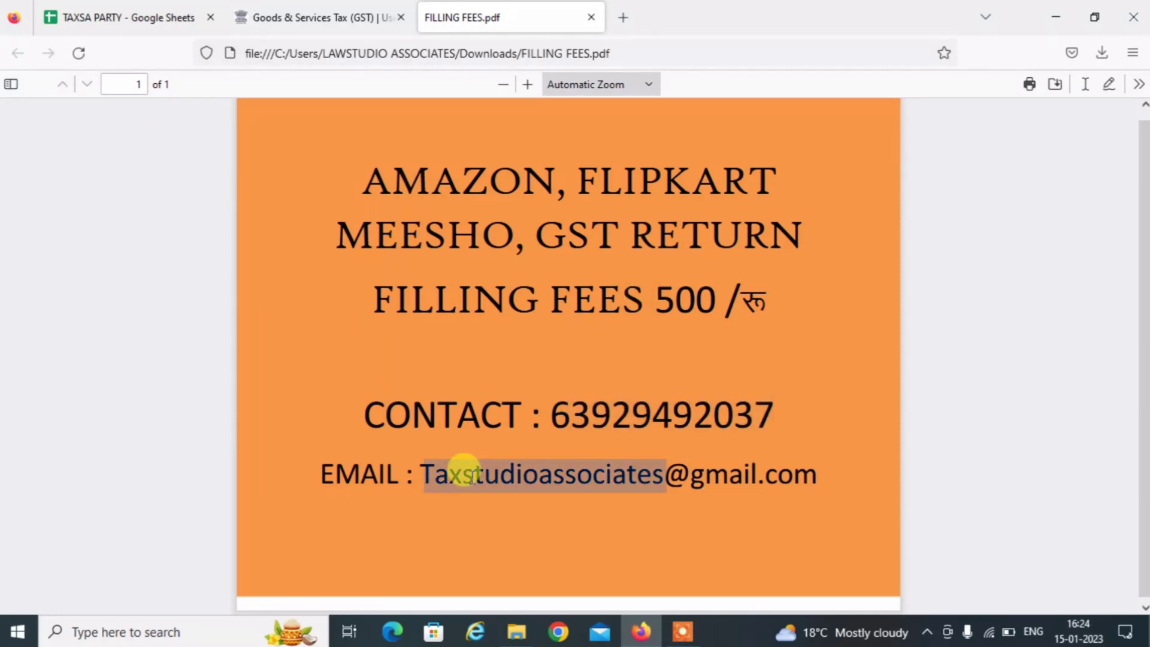
left_click(544, 473)
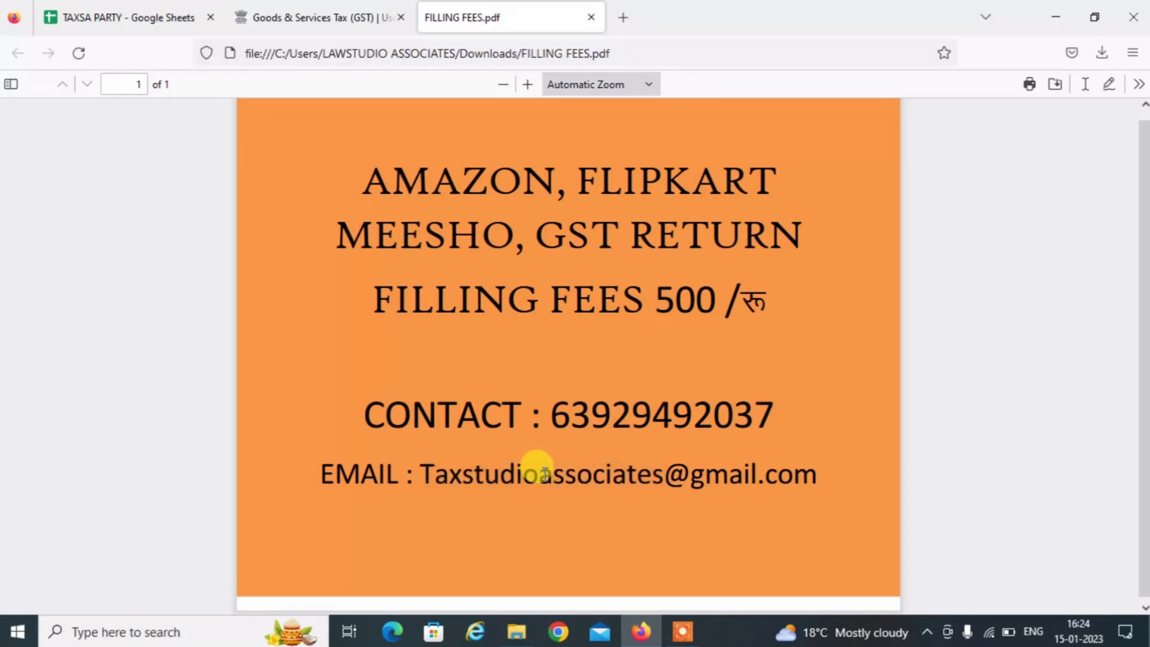